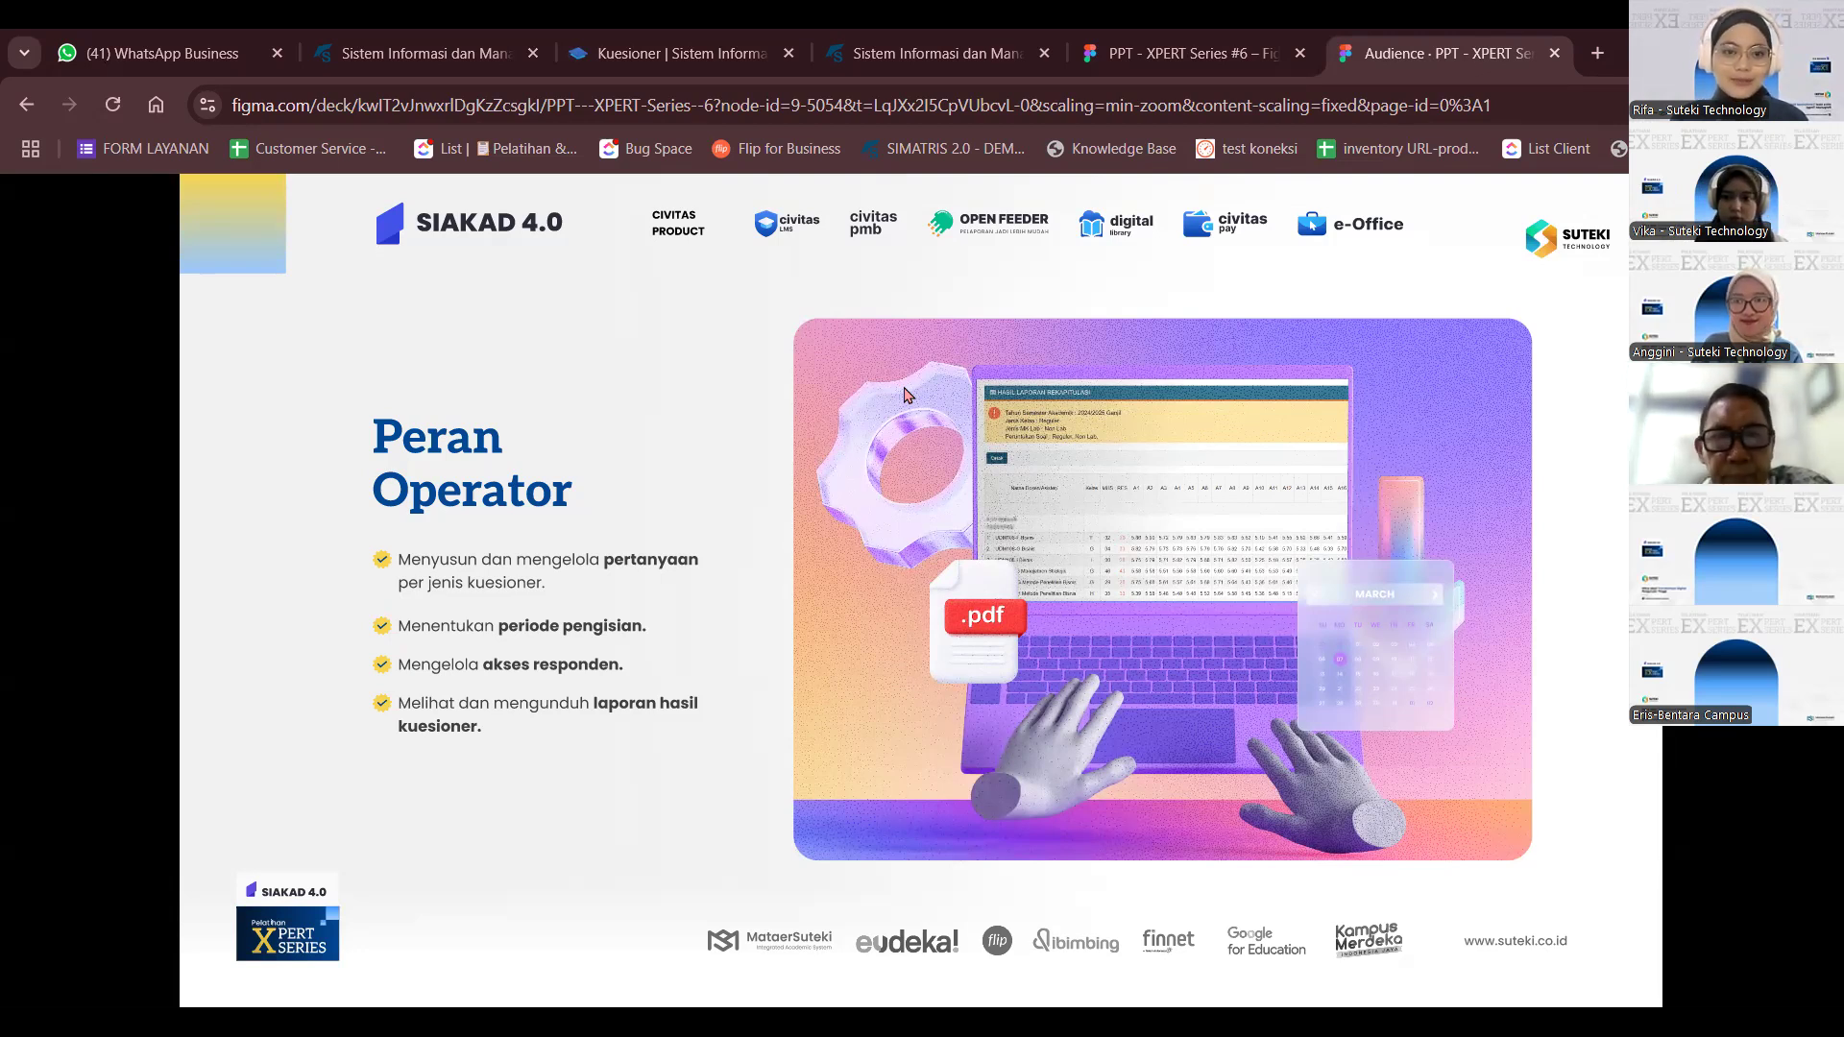
# - Advance the presentation past the Manfaat Fitur Kuesioner slide to the Kesimpulan slide
pyautogui.press('Right')
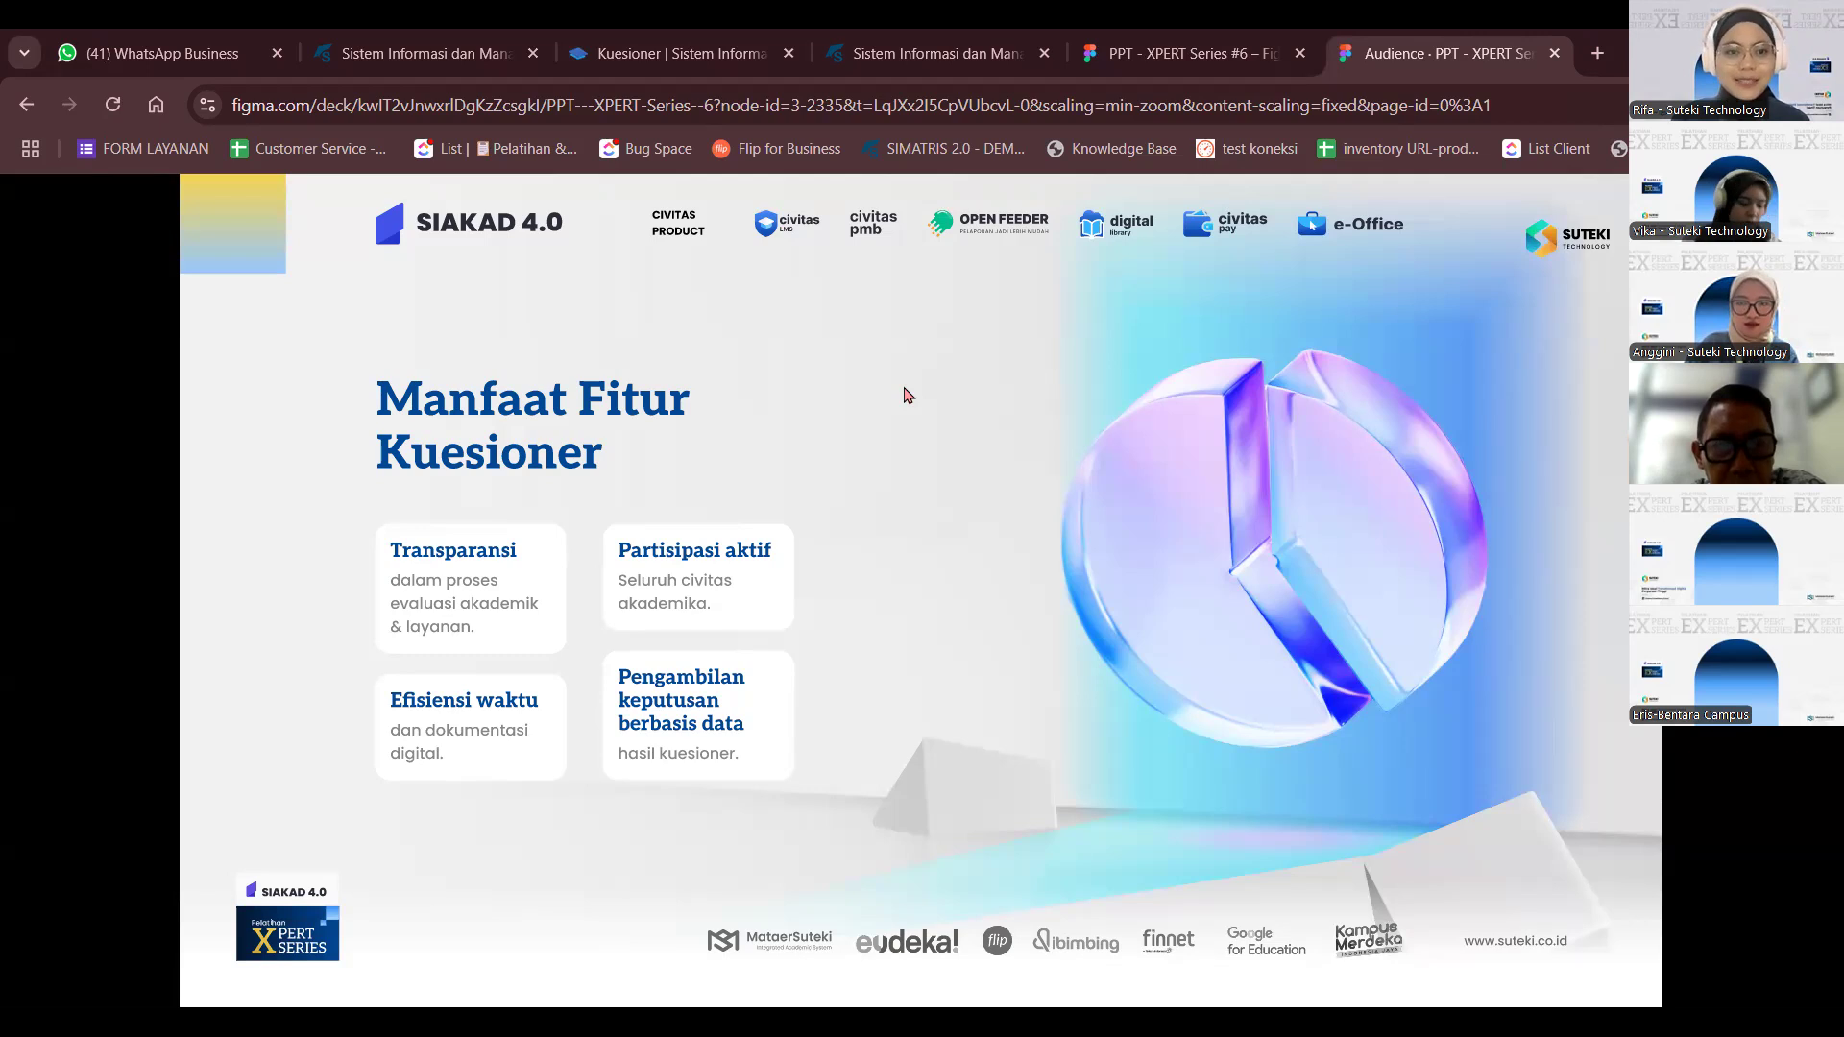
pyautogui.press('Right')
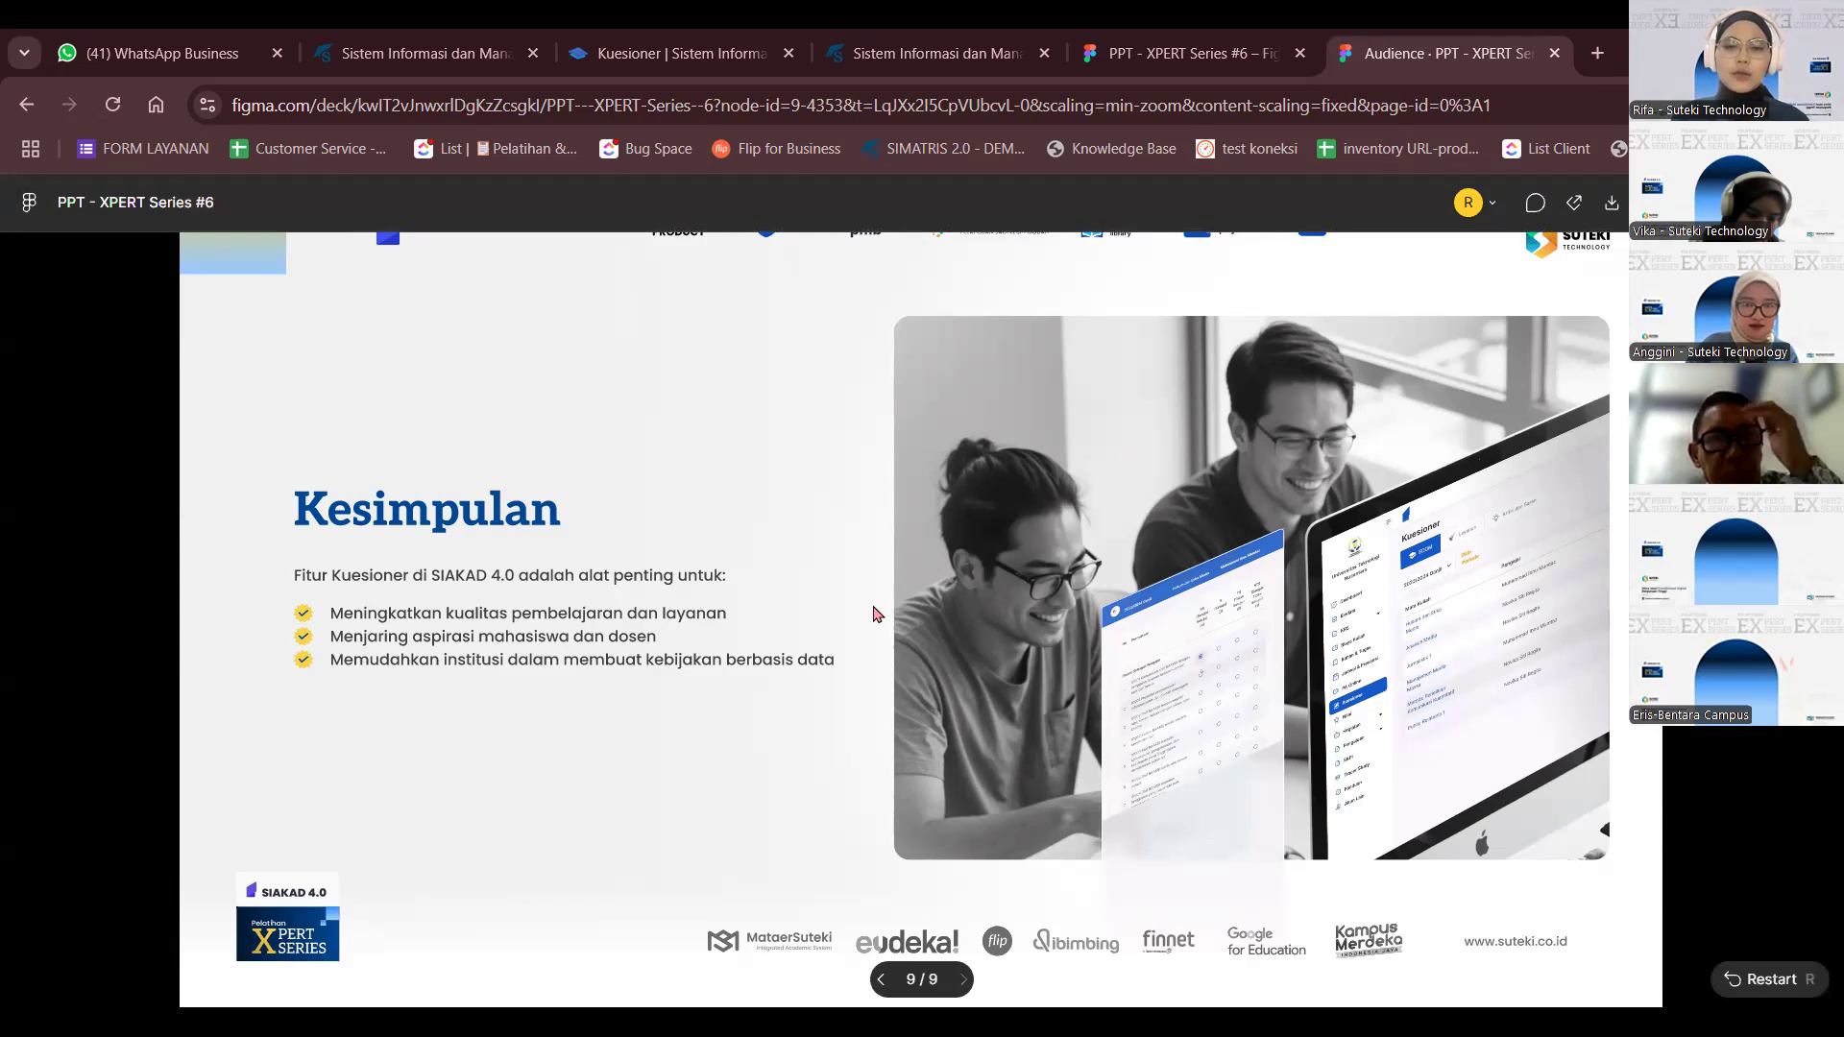
# - Switch to the SIAKAD operator site and open the Proses Pembelajaran questionnaire page
pyautogui.click(390, 36)
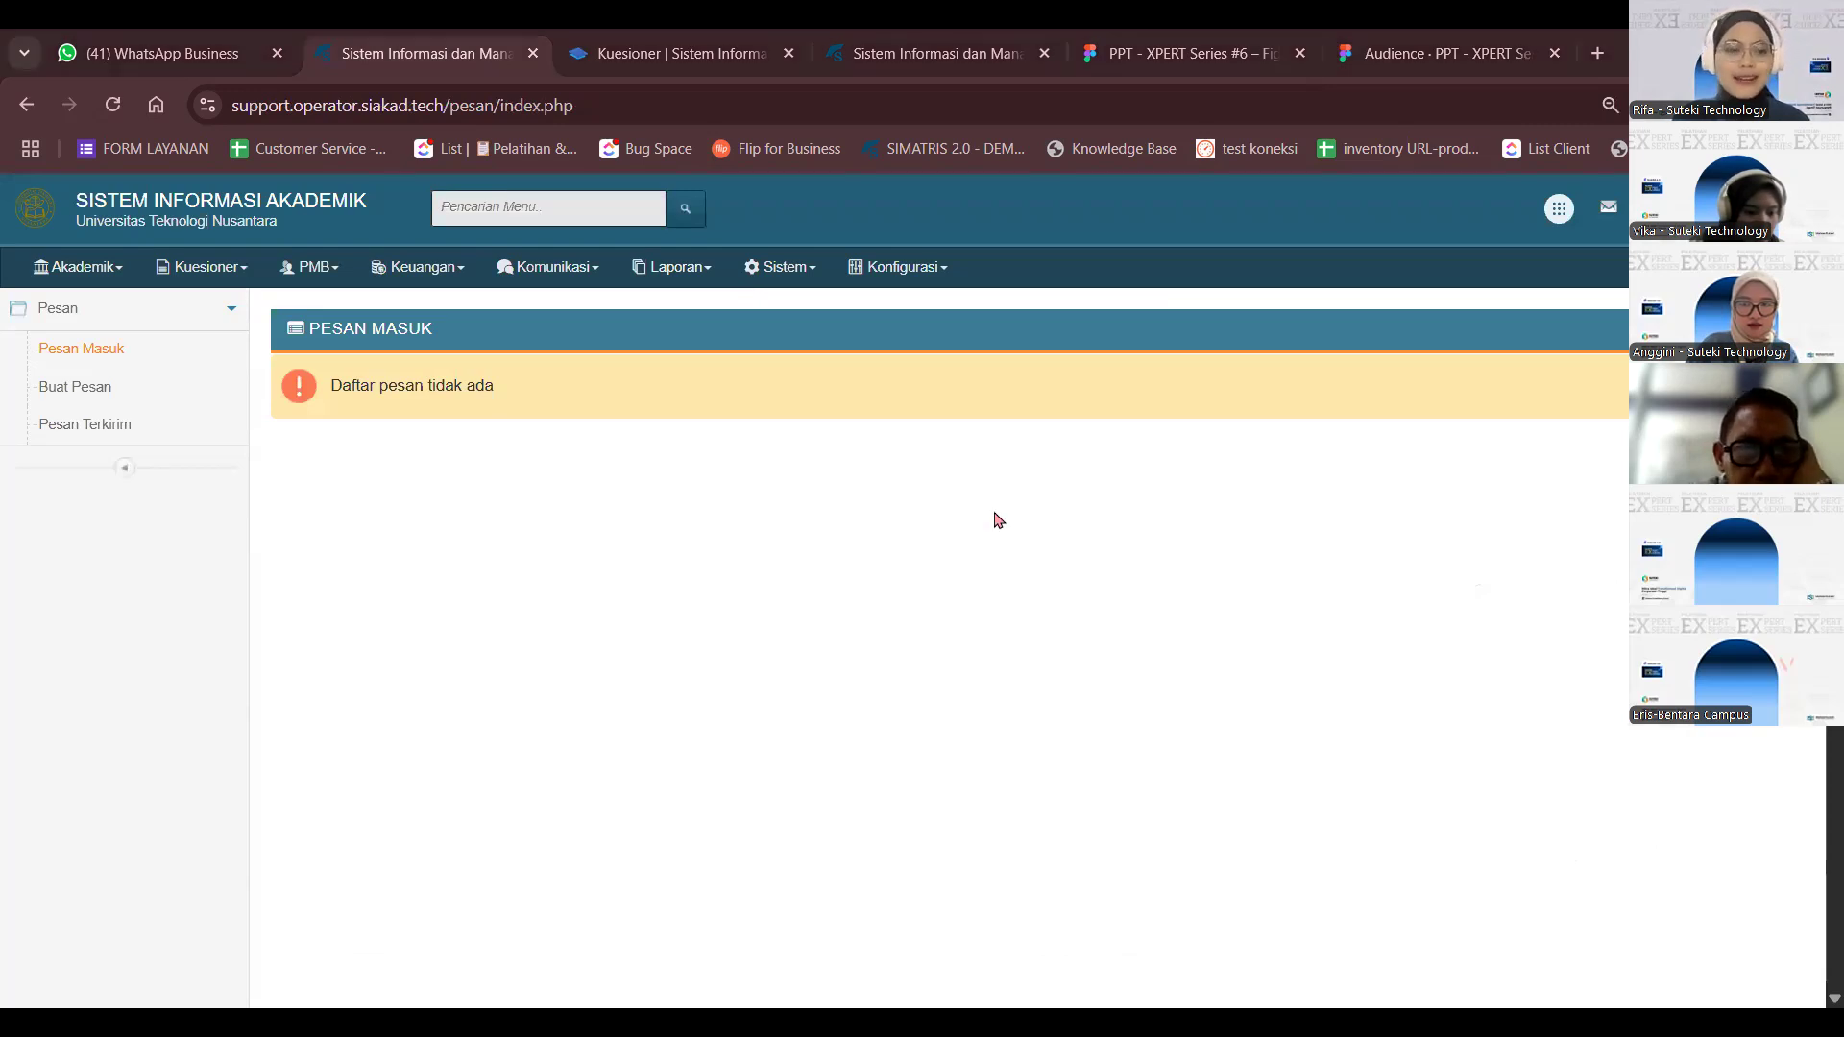
pyautogui.click(213, 274)
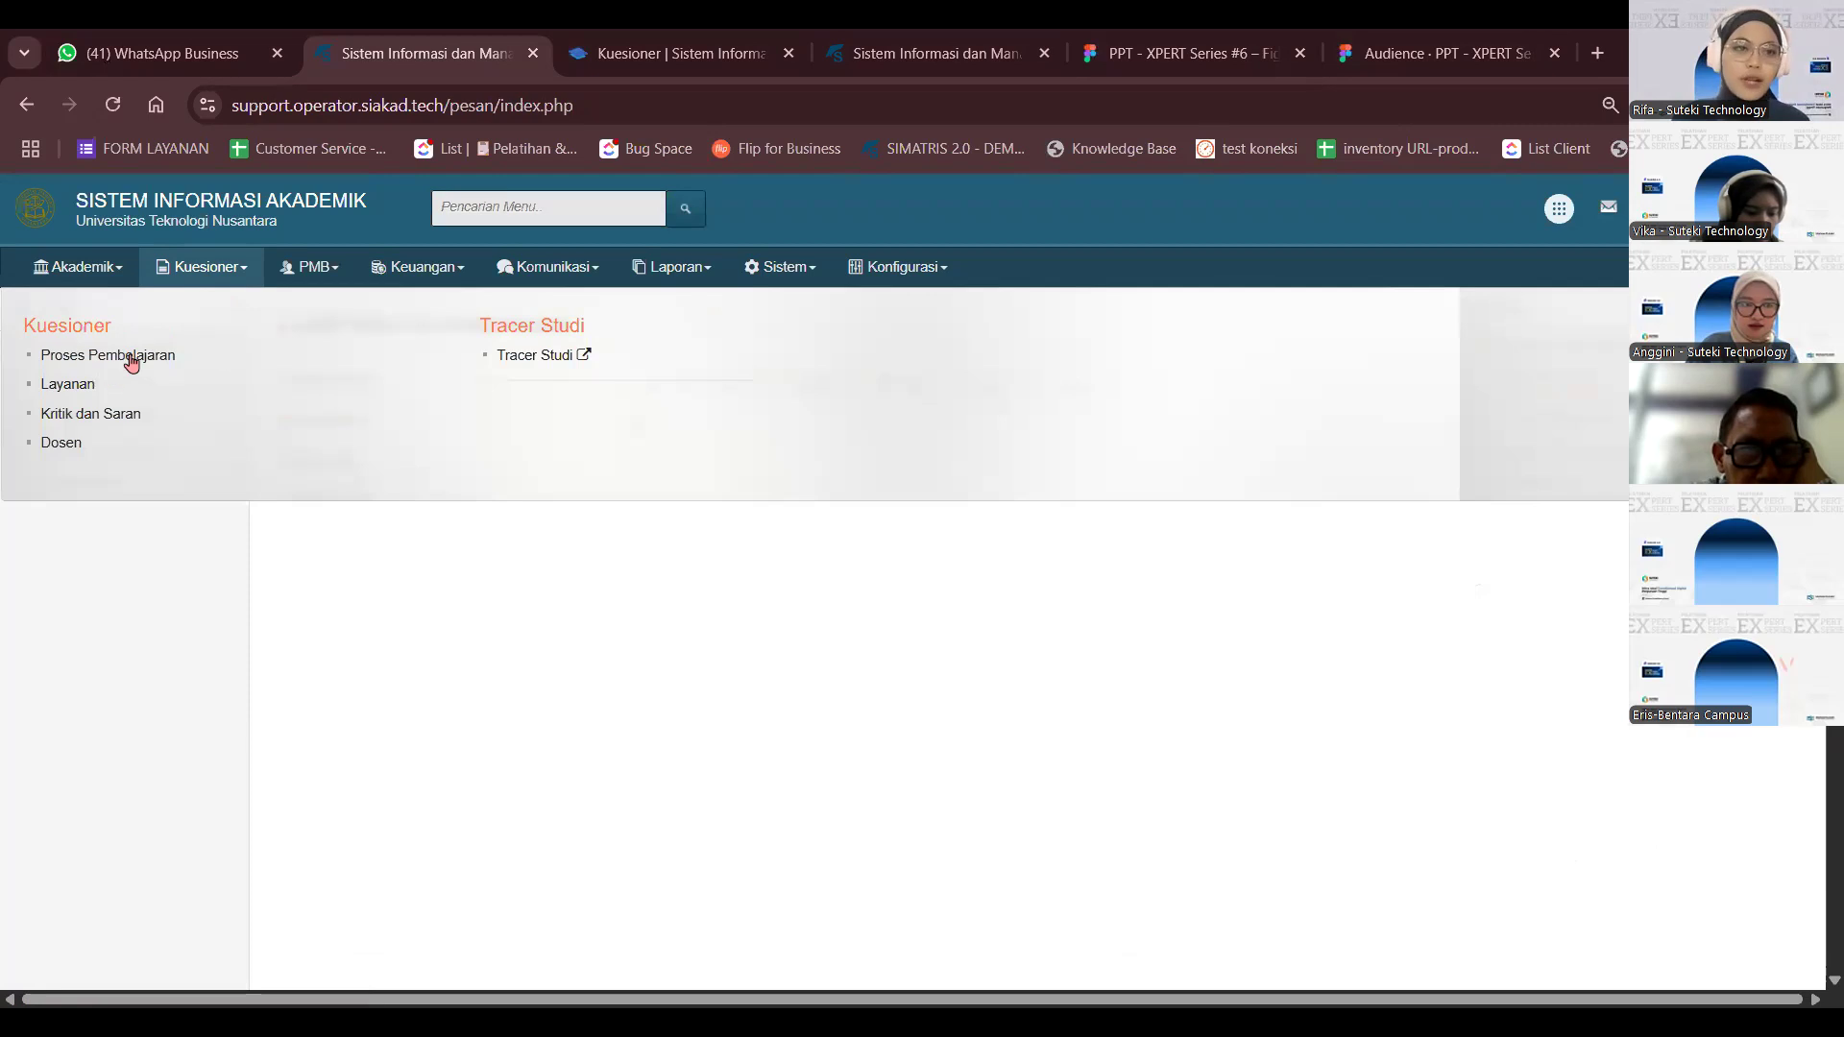
pyautogui.click(178, 356)
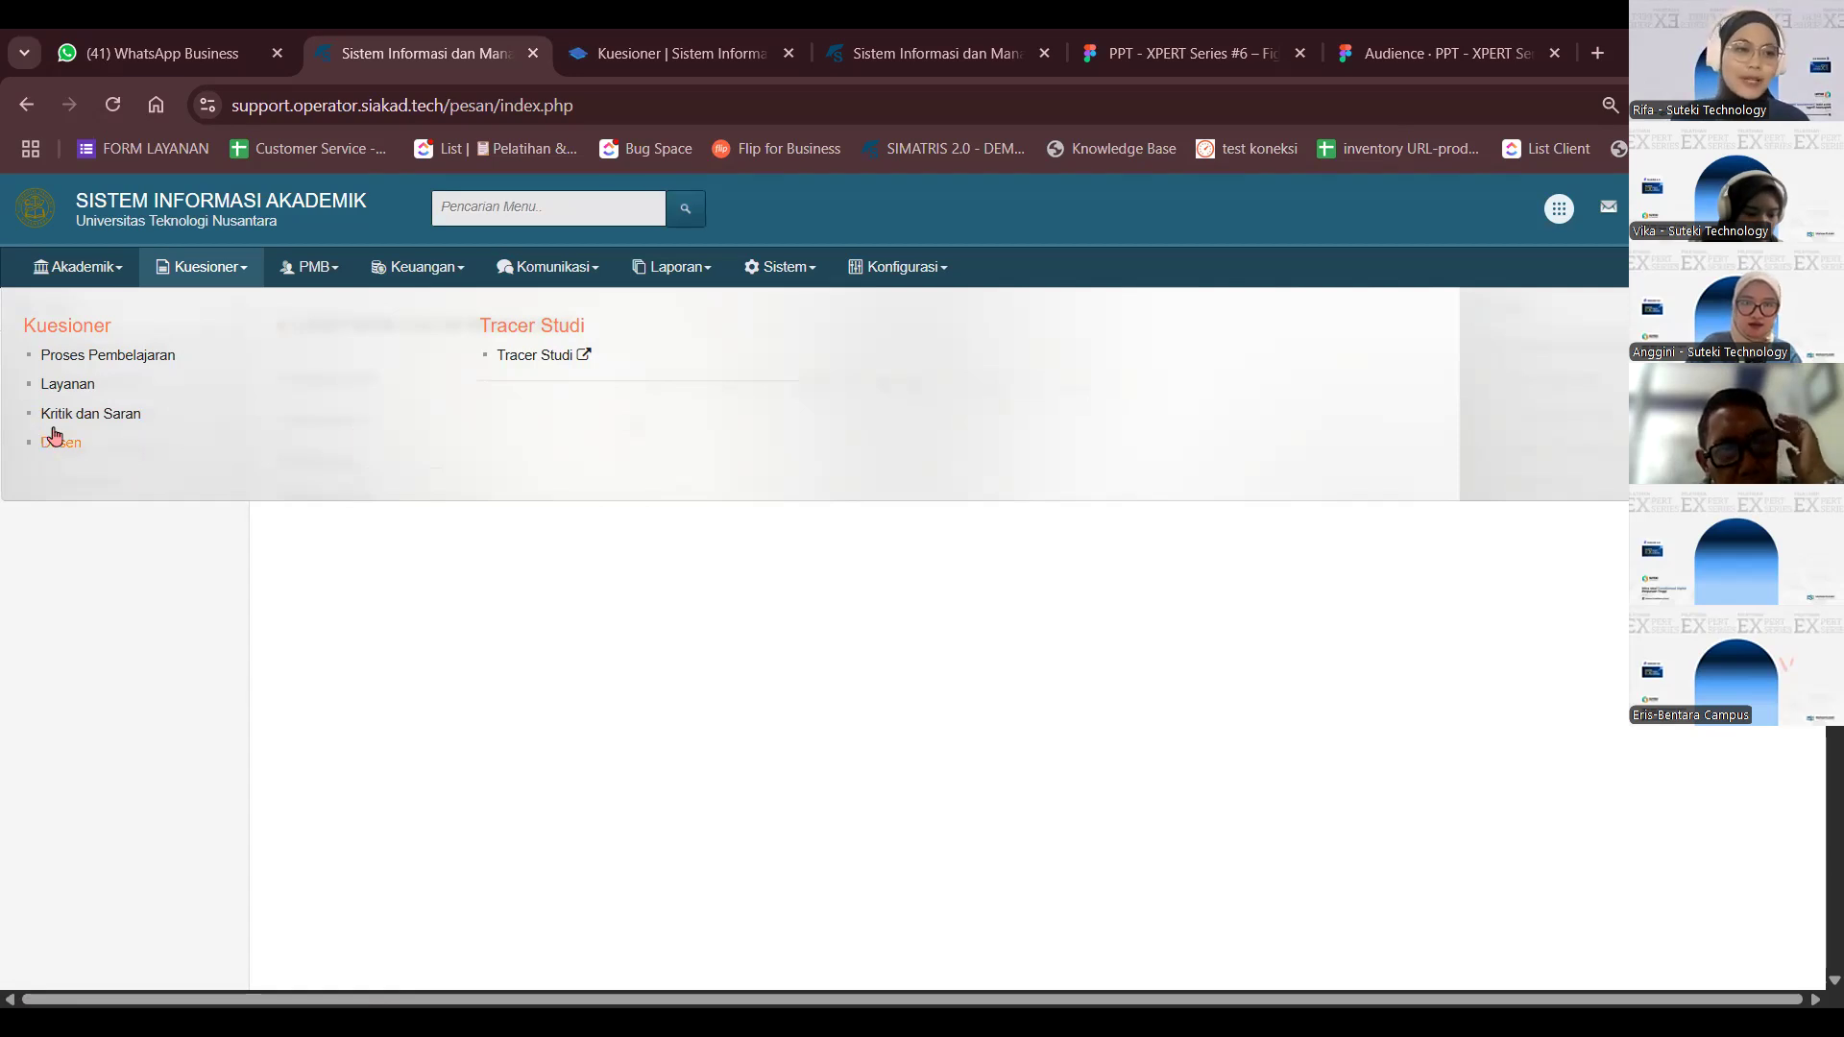
pyautogui.click(141, 373)
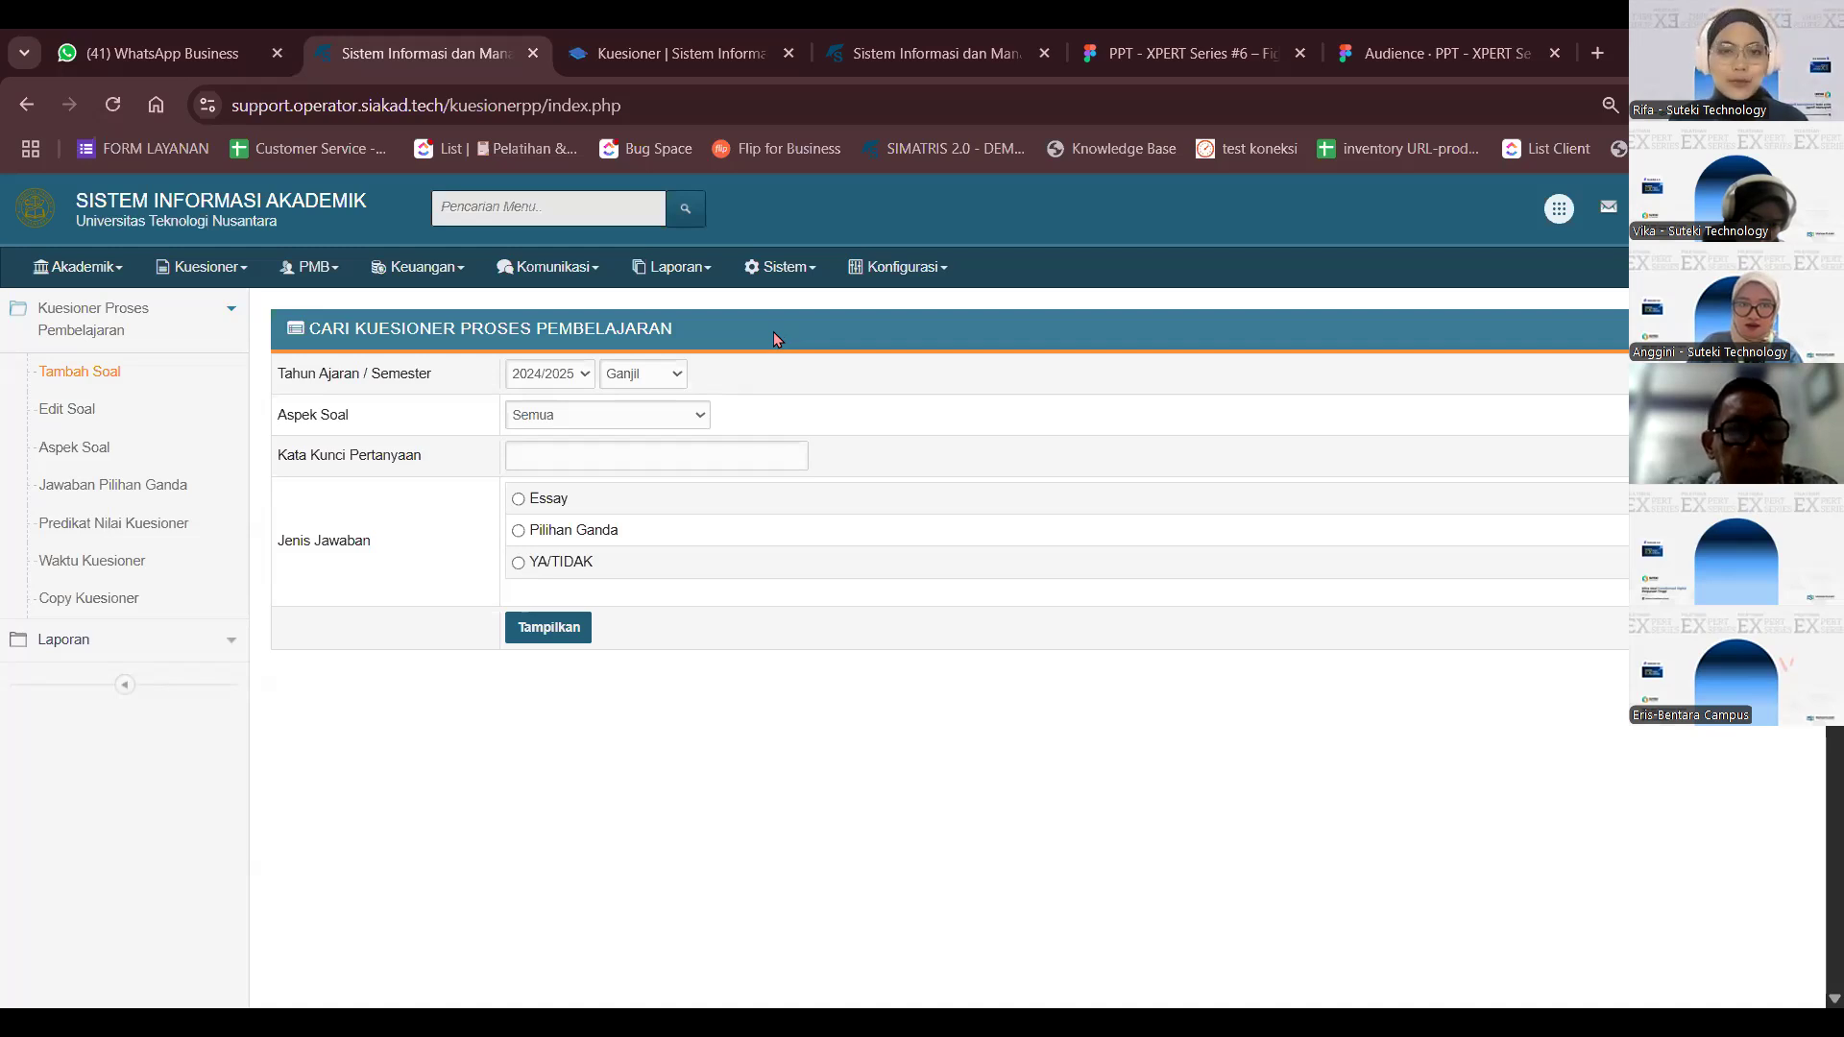
# - Open the Aturan page of Data Info Sistem and examine the rules in its Kuesioner section
pyautogui.click(783, 274)
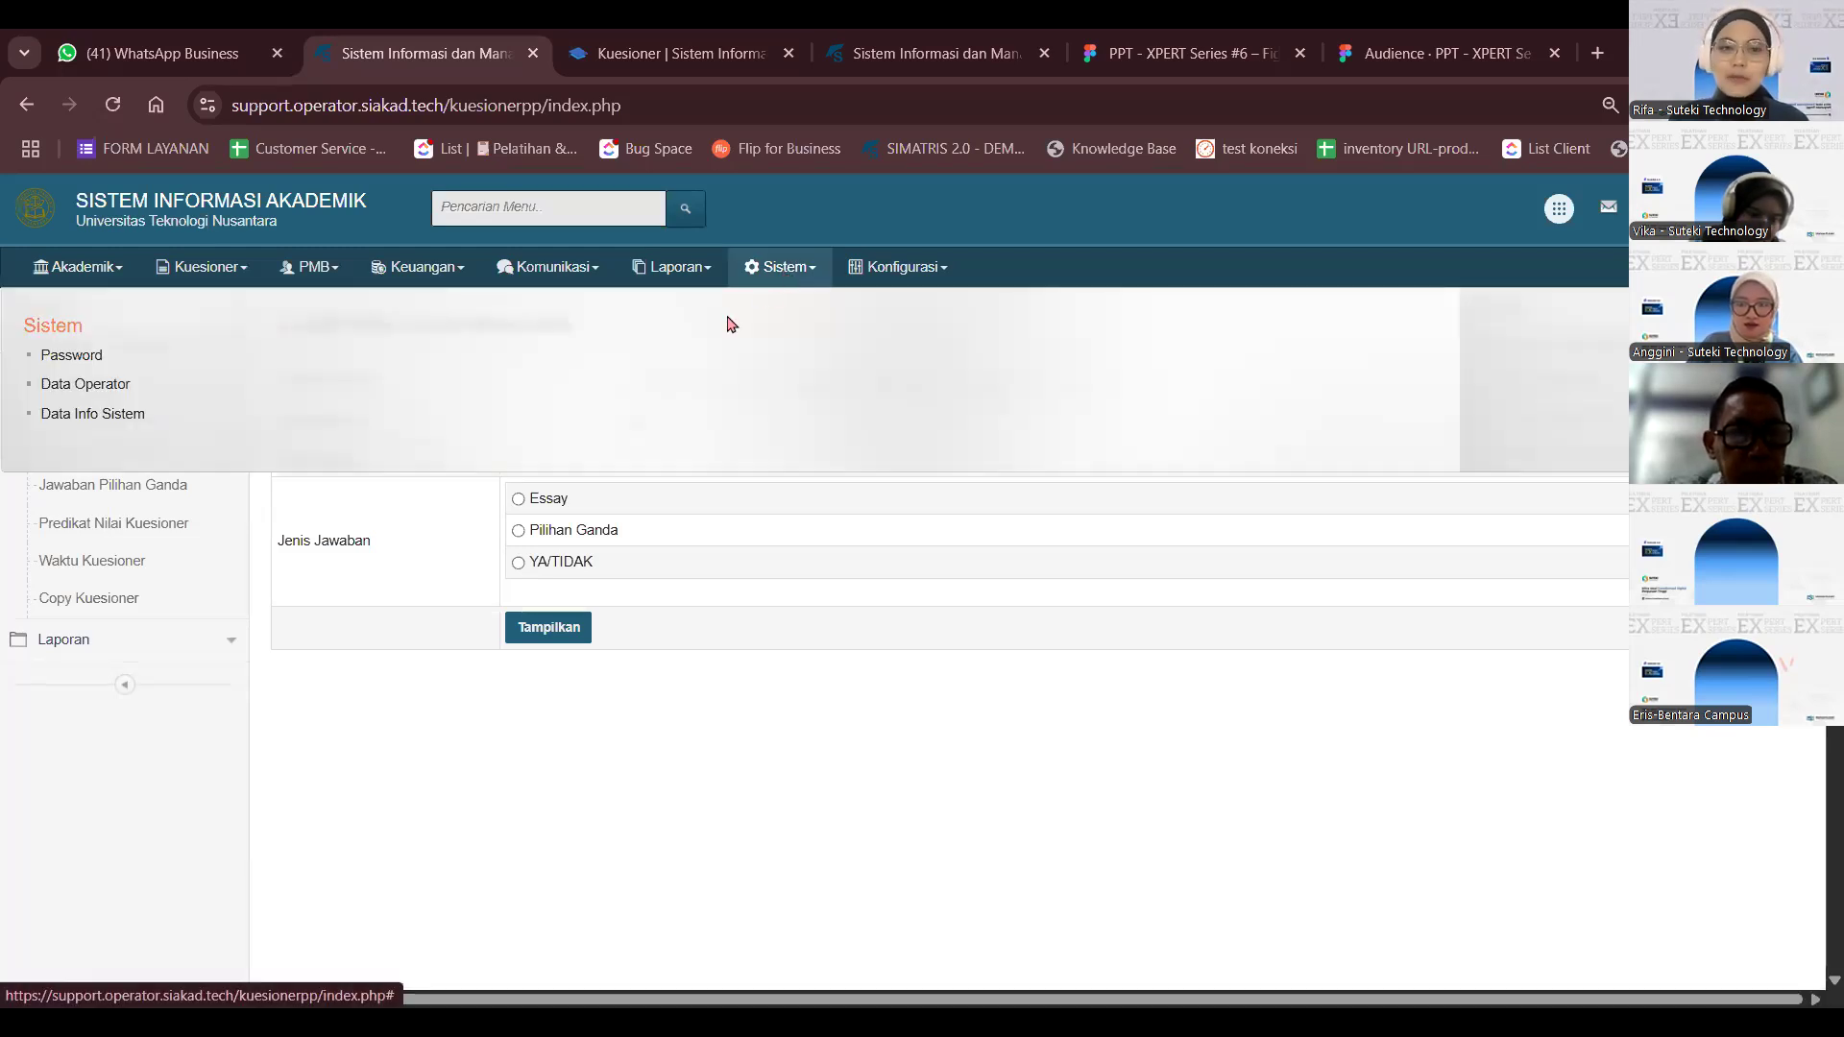
pyautogui.click(142, 417)
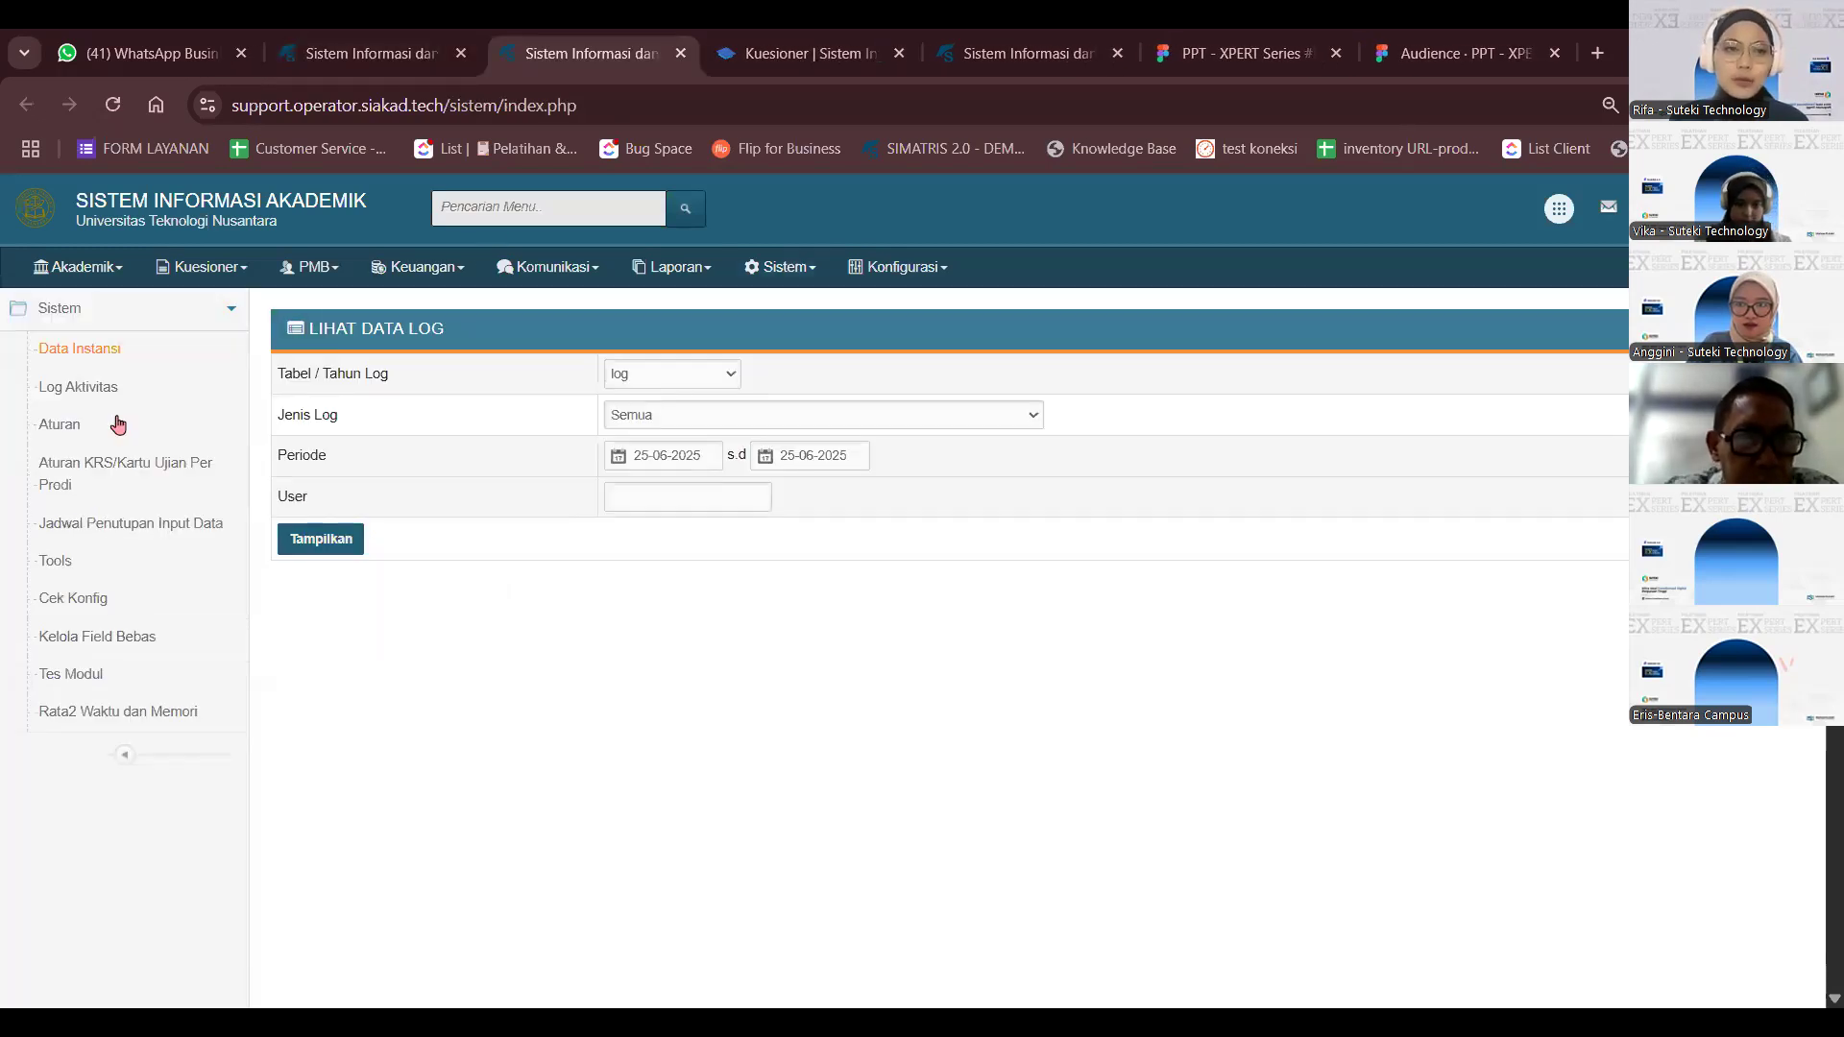
pyautogui.click(117, 424)
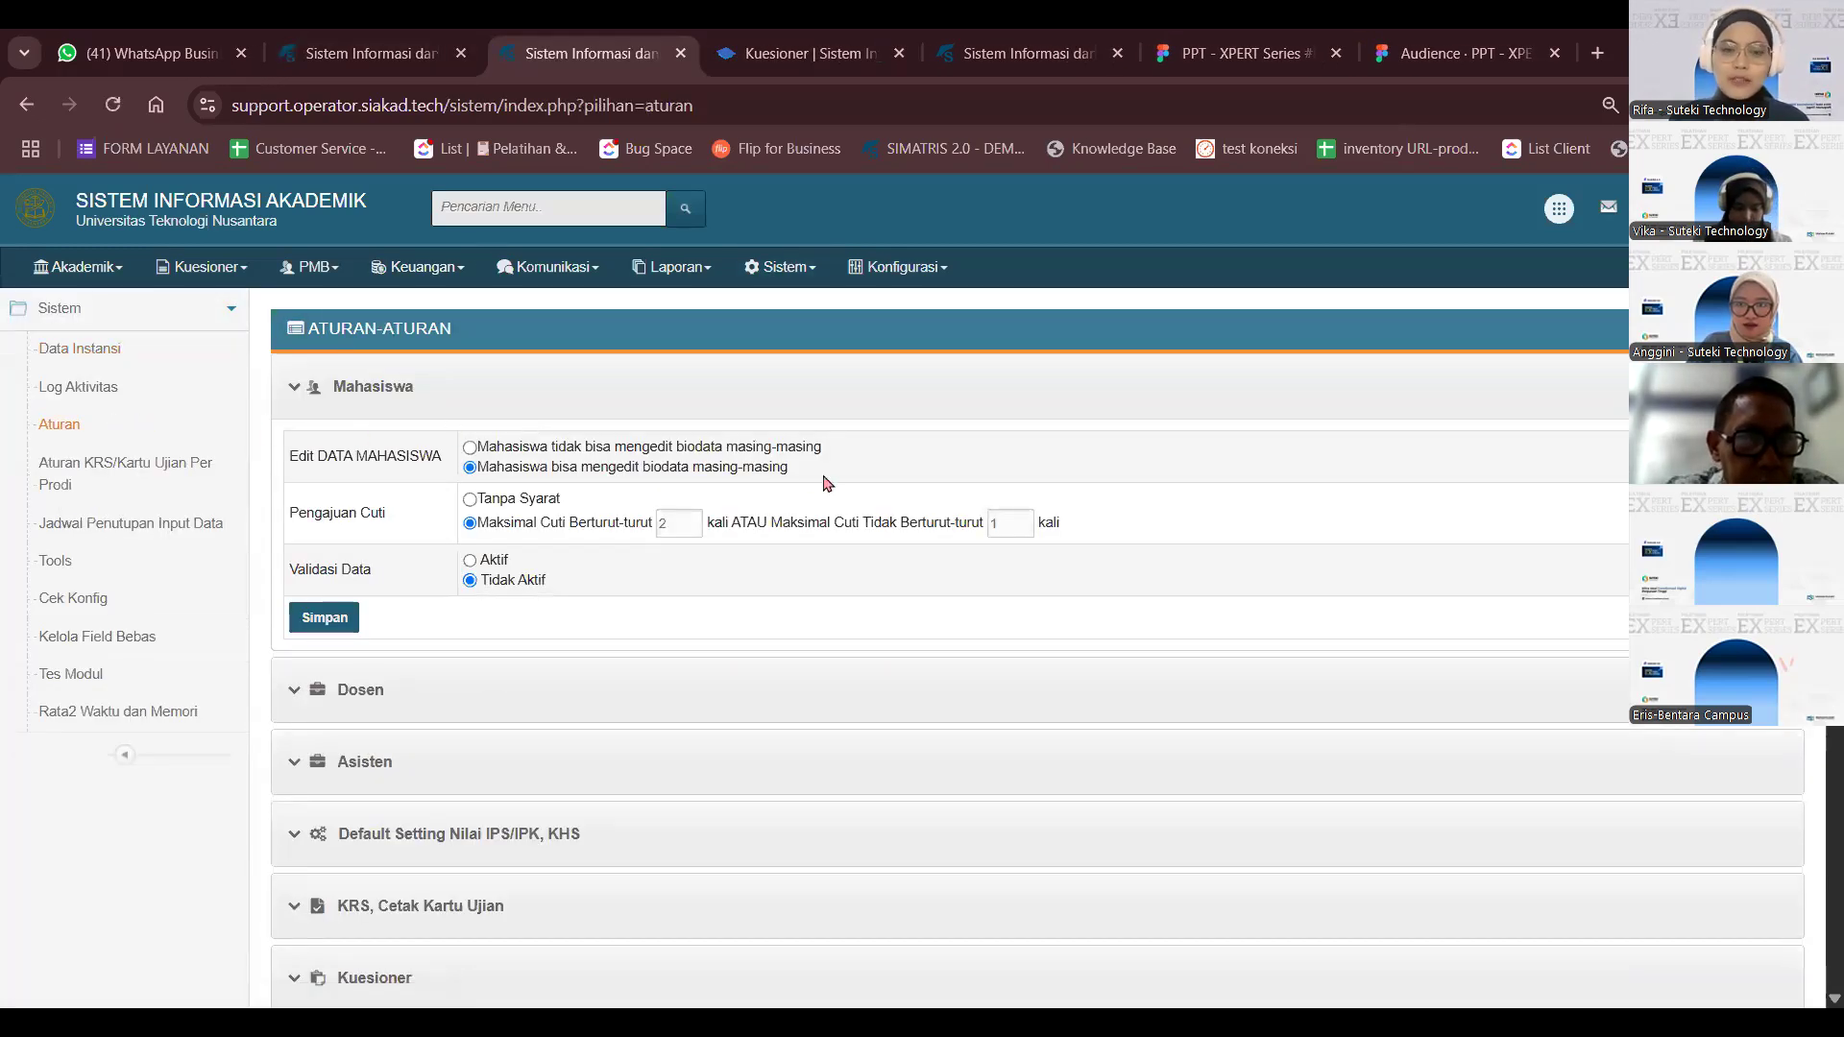
pyautogui.scroll(-5, 828, 483)
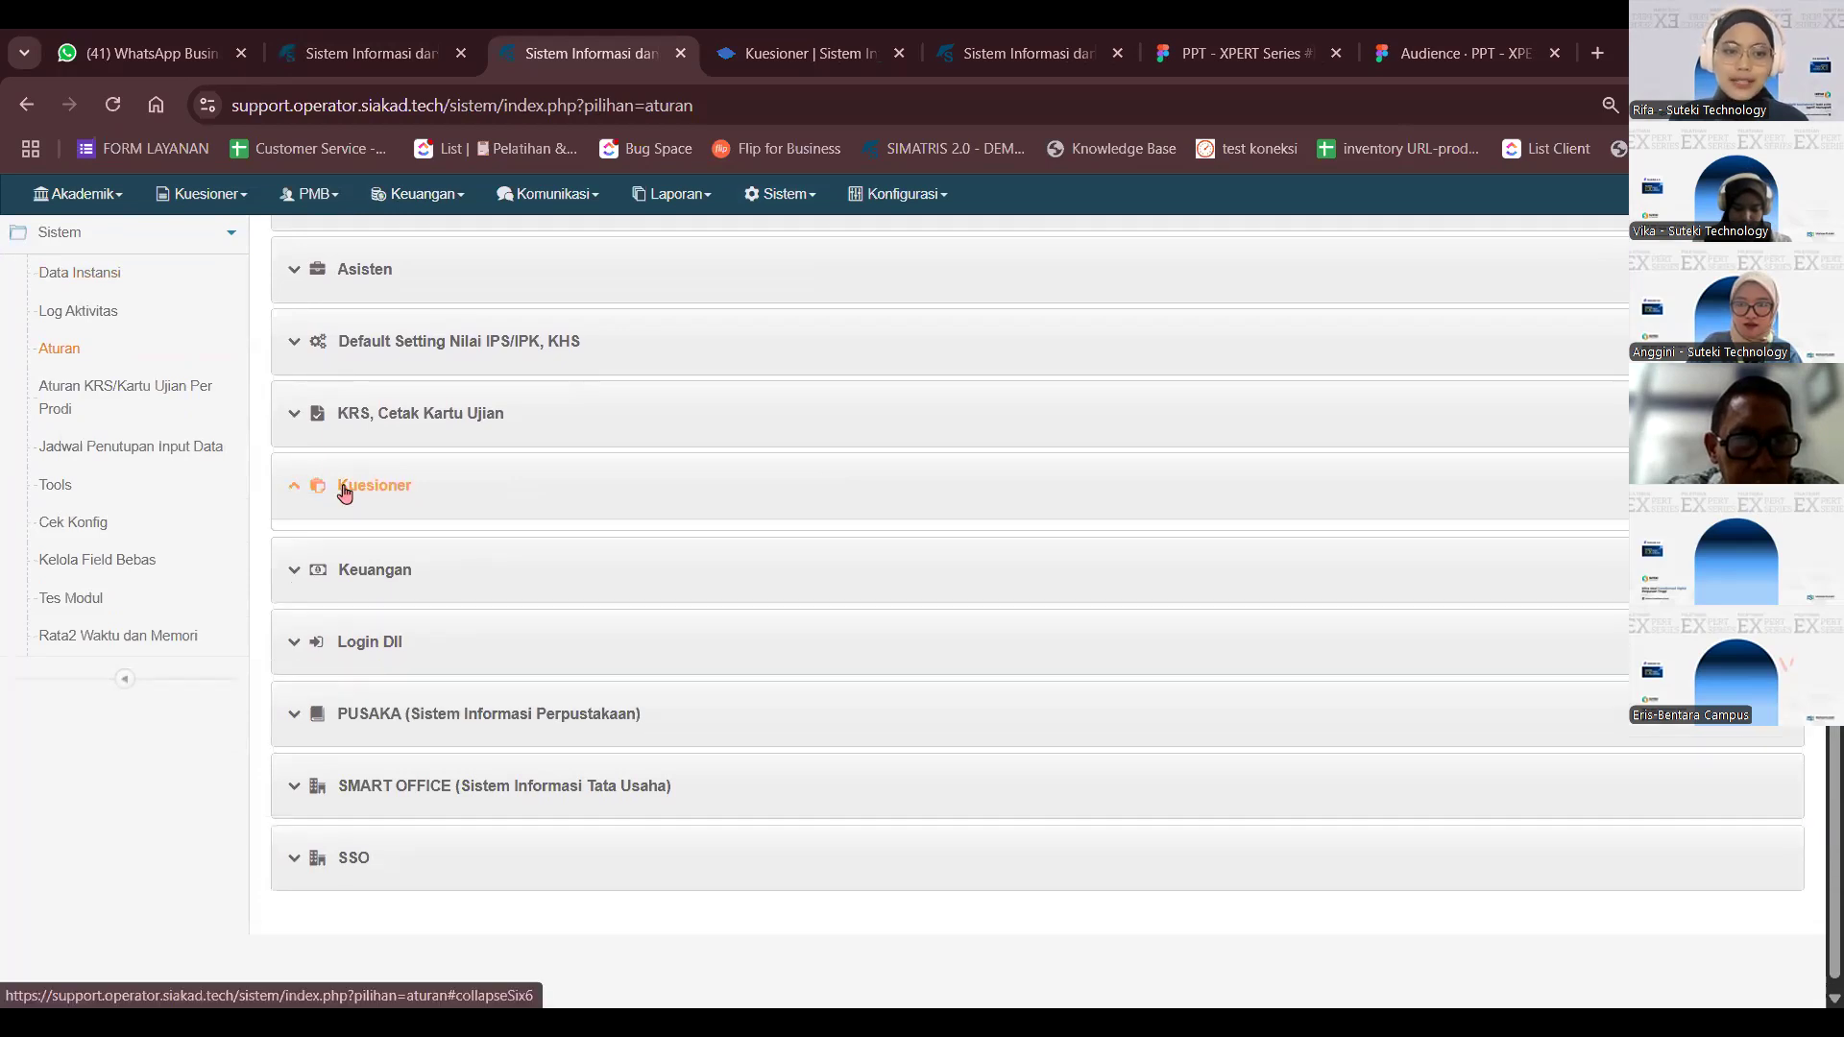
pyautogui.click(348, 487)
pyautogui.scroll(-1, 596, 533)
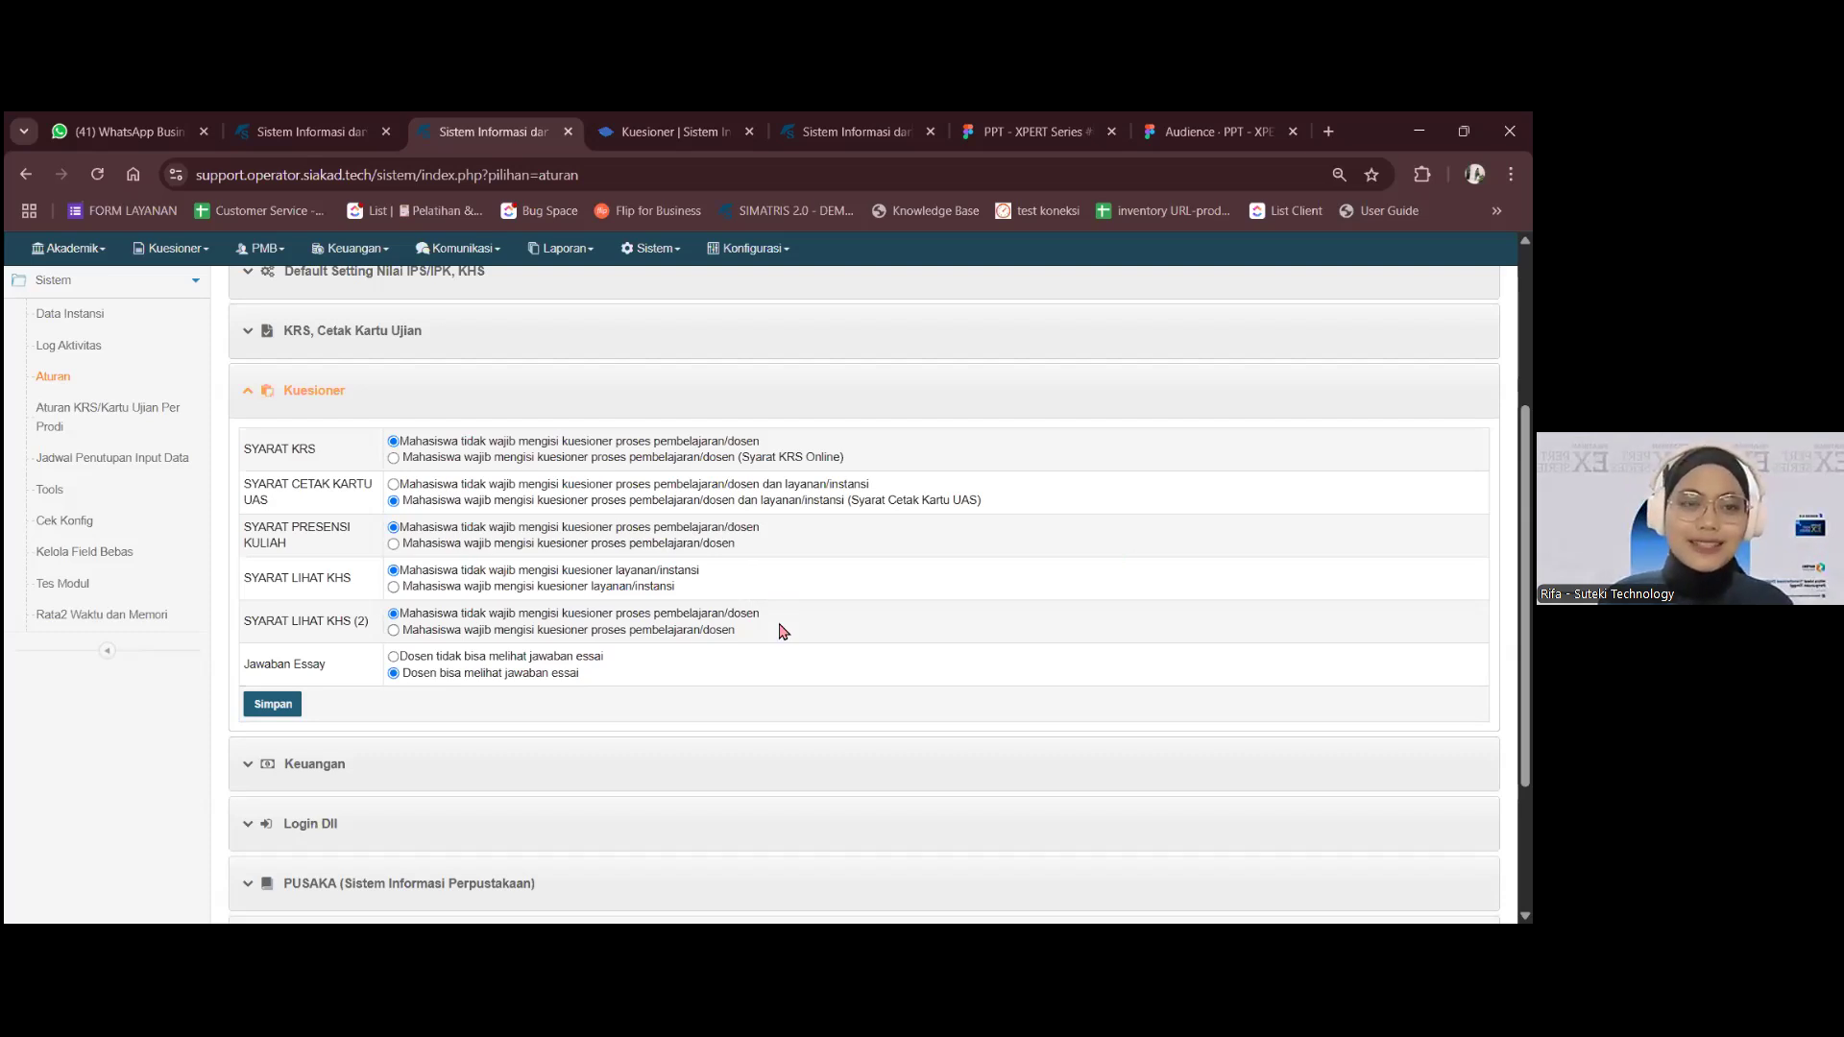
# - Return to the Kuesioner Proses Pembelajaran page and open its Aspek Soal list
pyautogui.click(332, 112)
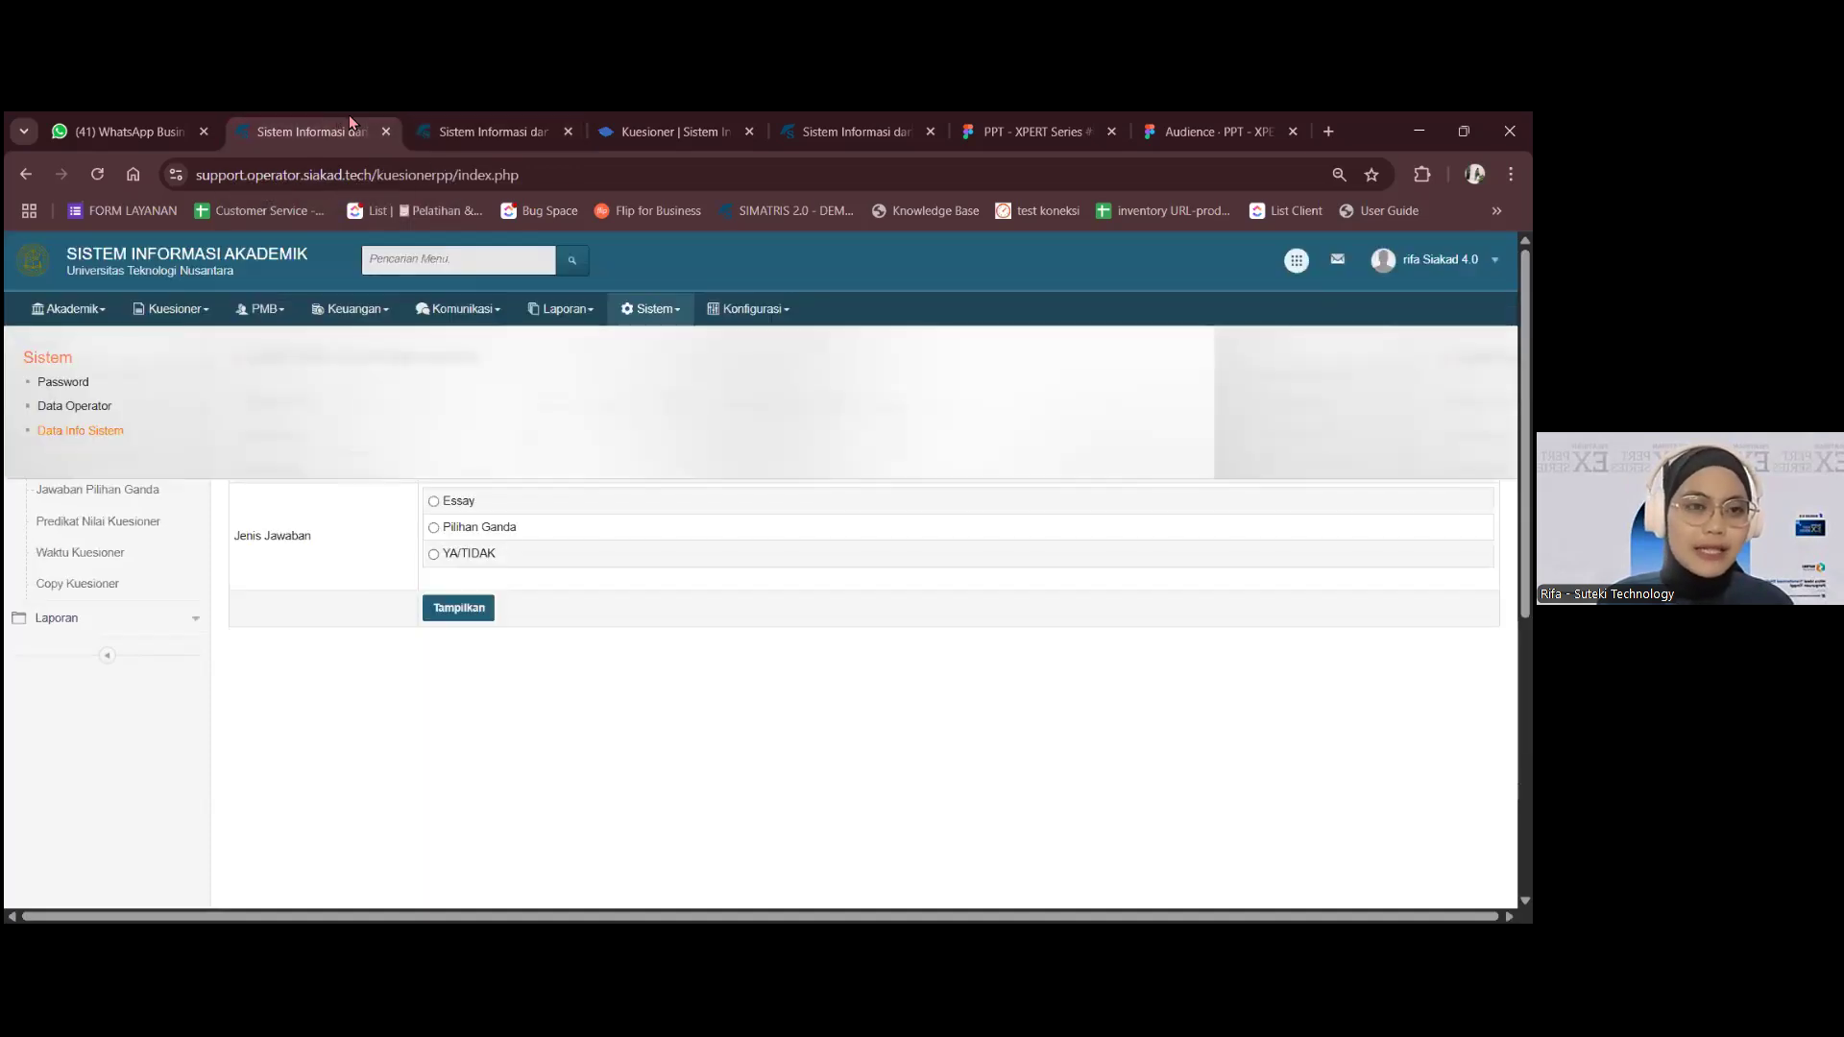
pyautogui.click(193, 310)
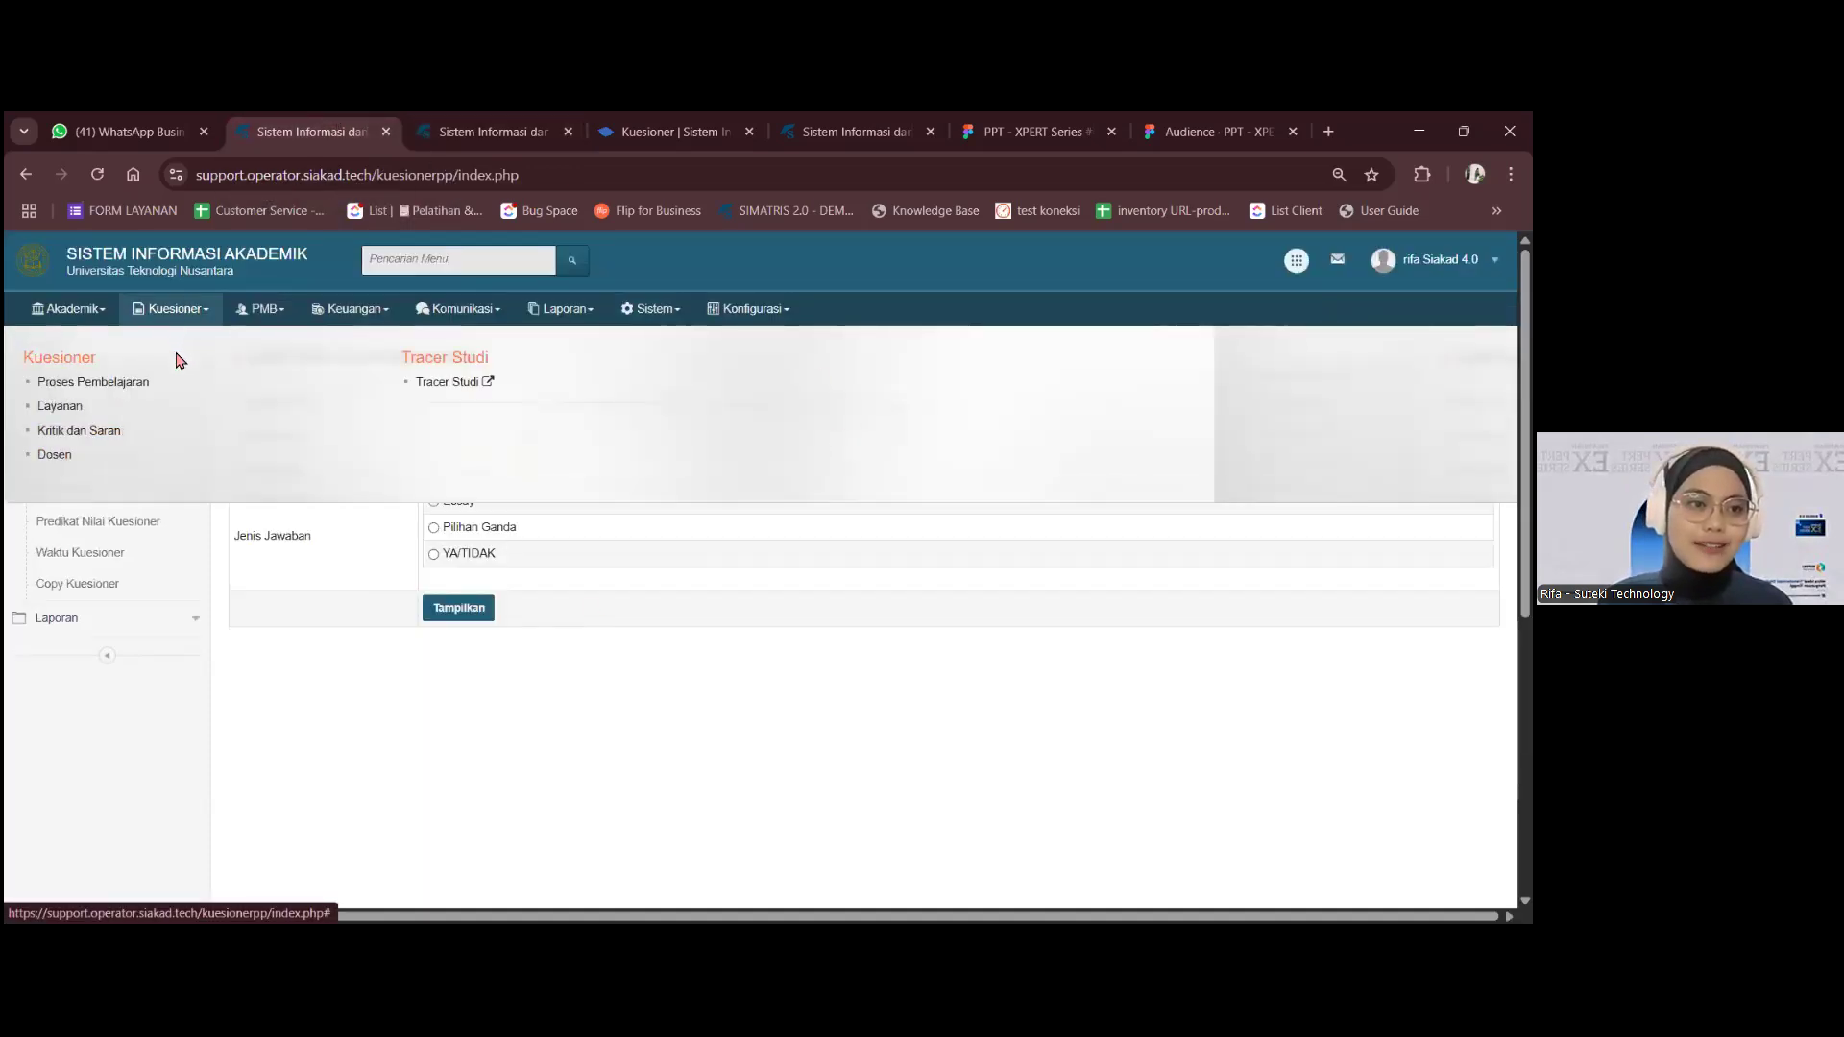
pyautogui.click(295, 585)
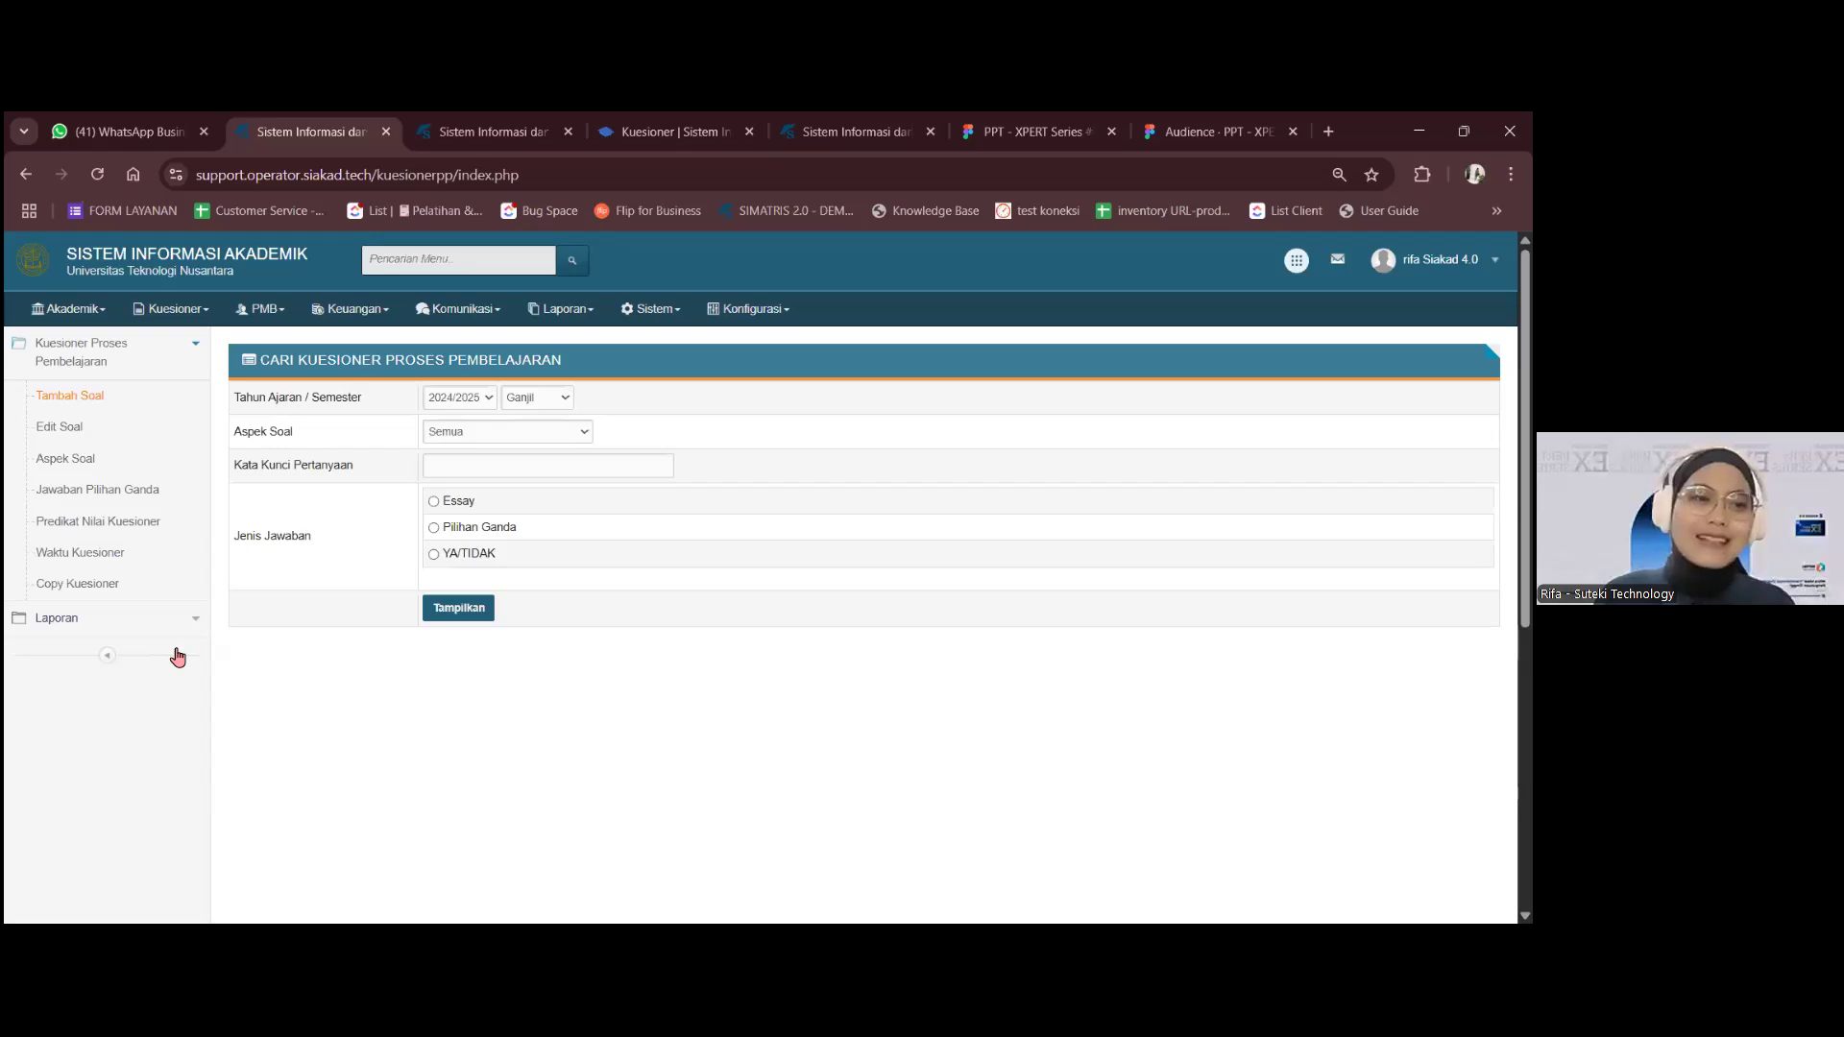
pyautogui.click(135, 465)
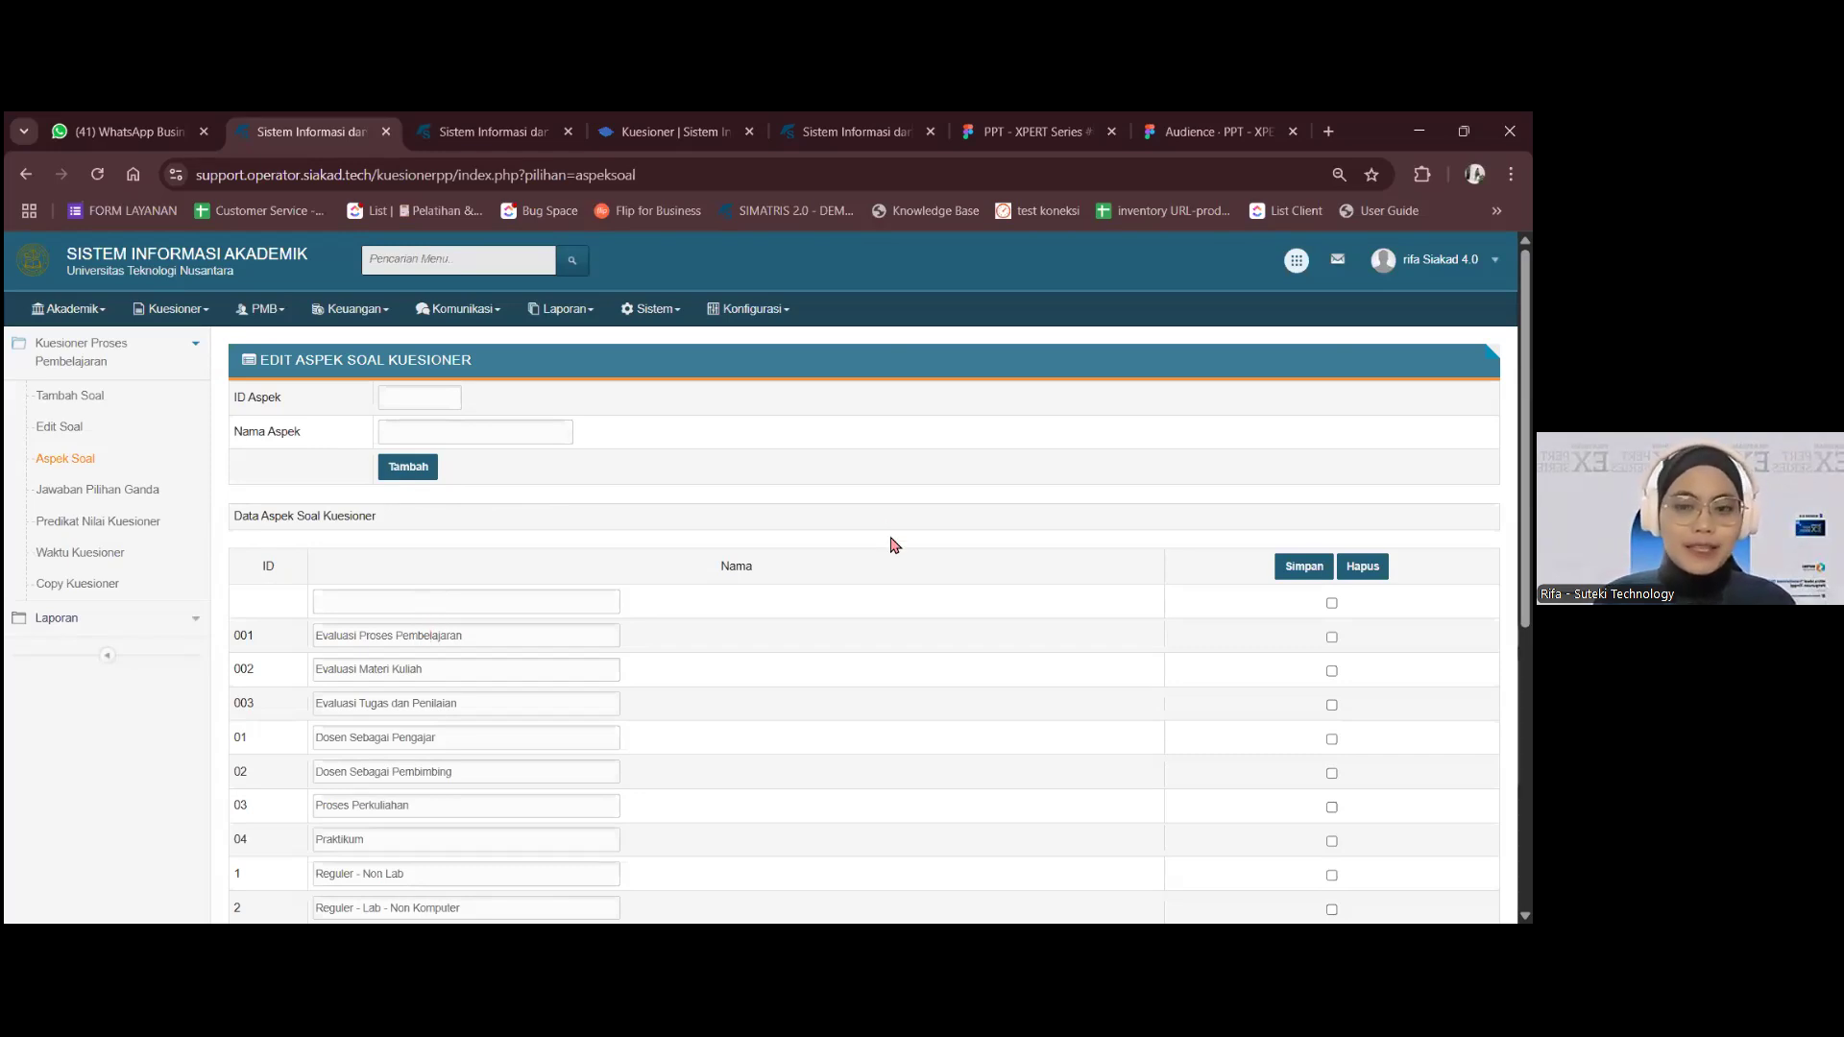
# - Mark aspect 001 Evaluasi Proses Pembelajaran in the list and look through the remaining question aspects
pyautogui.click(551, 639)
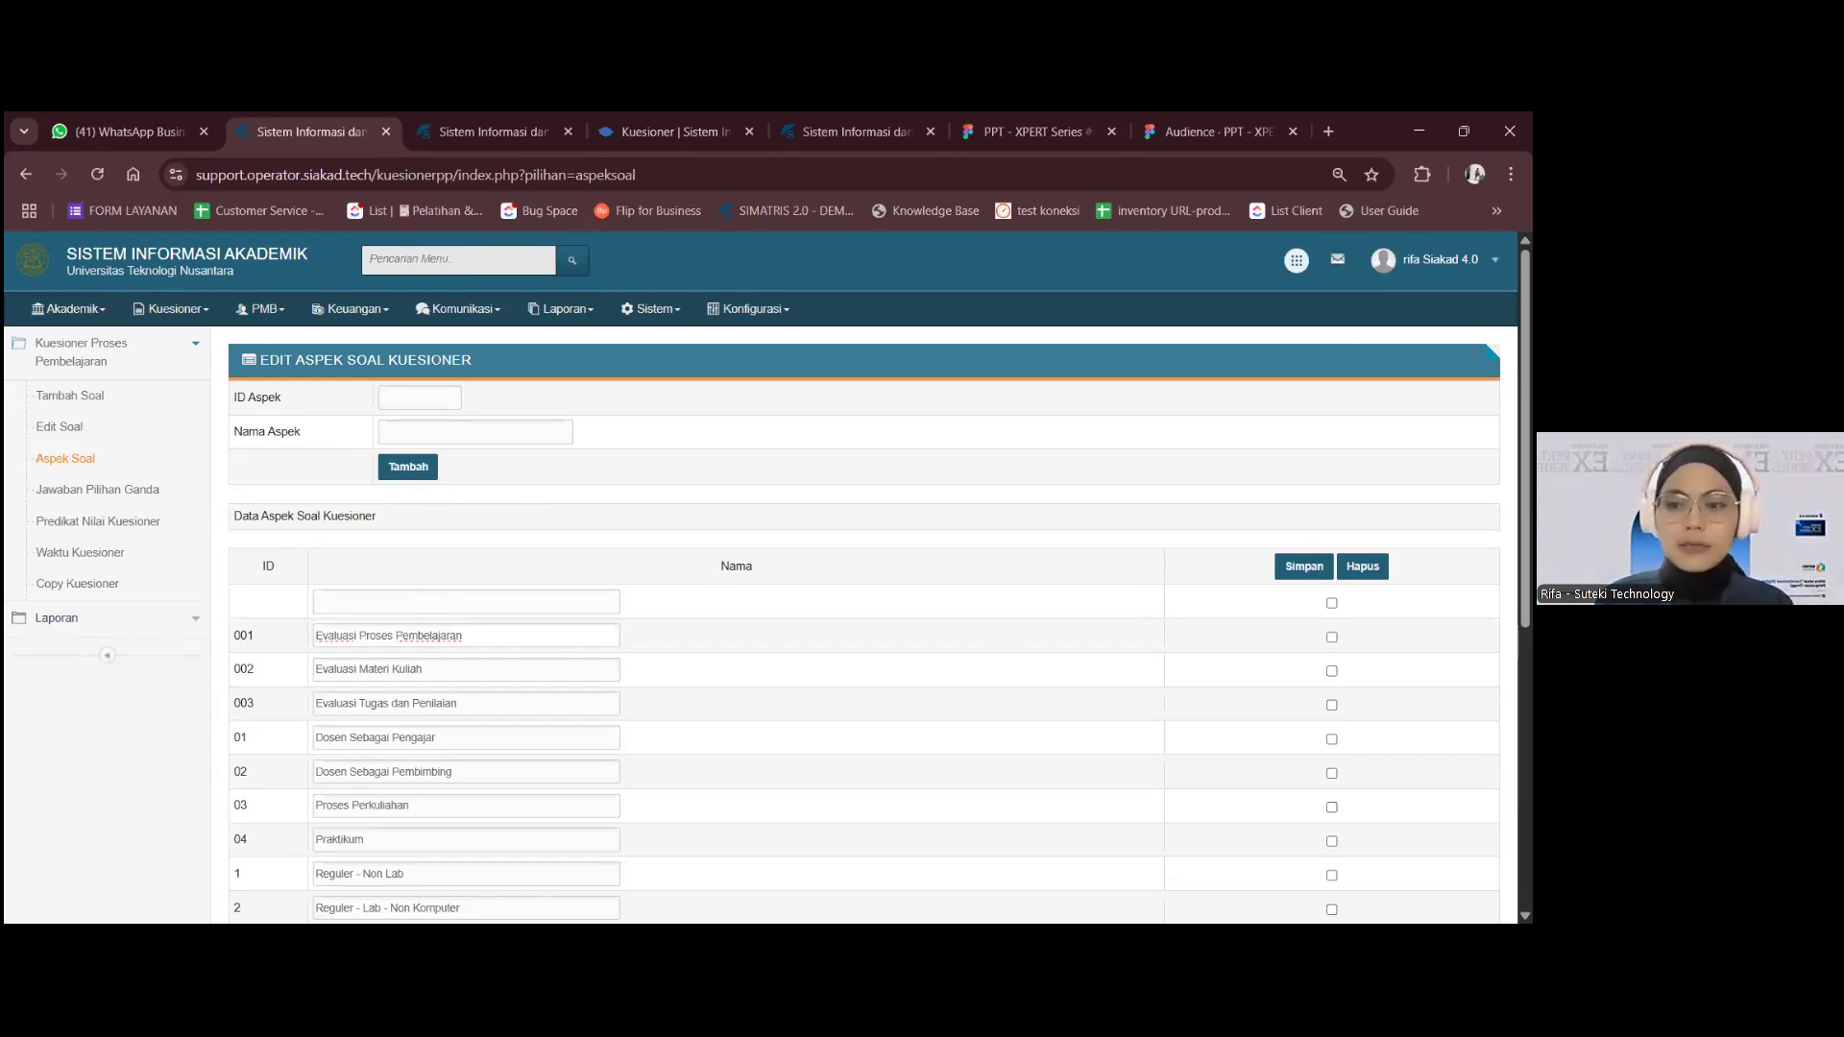
pyautogui.click(1331, 638)
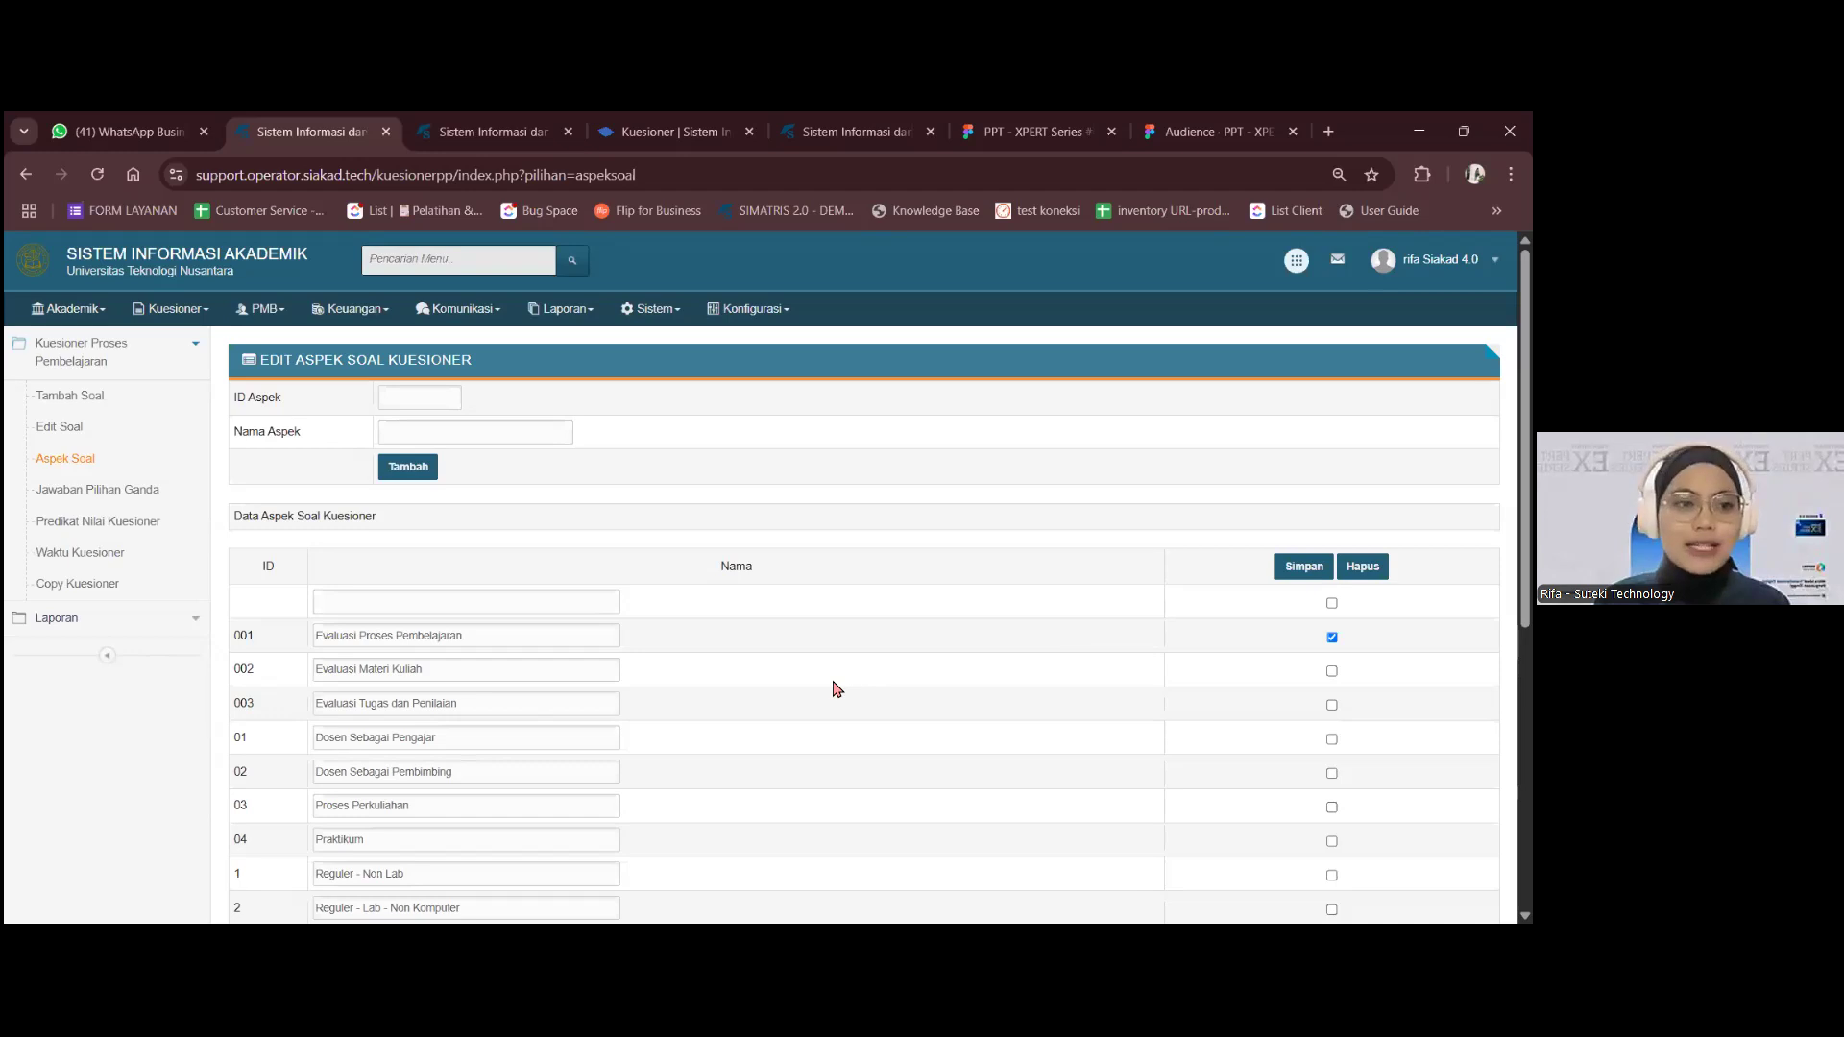
pyautogui.scroll(-3, 838, 689)
pyautogui.scroll(3, 838, 689)
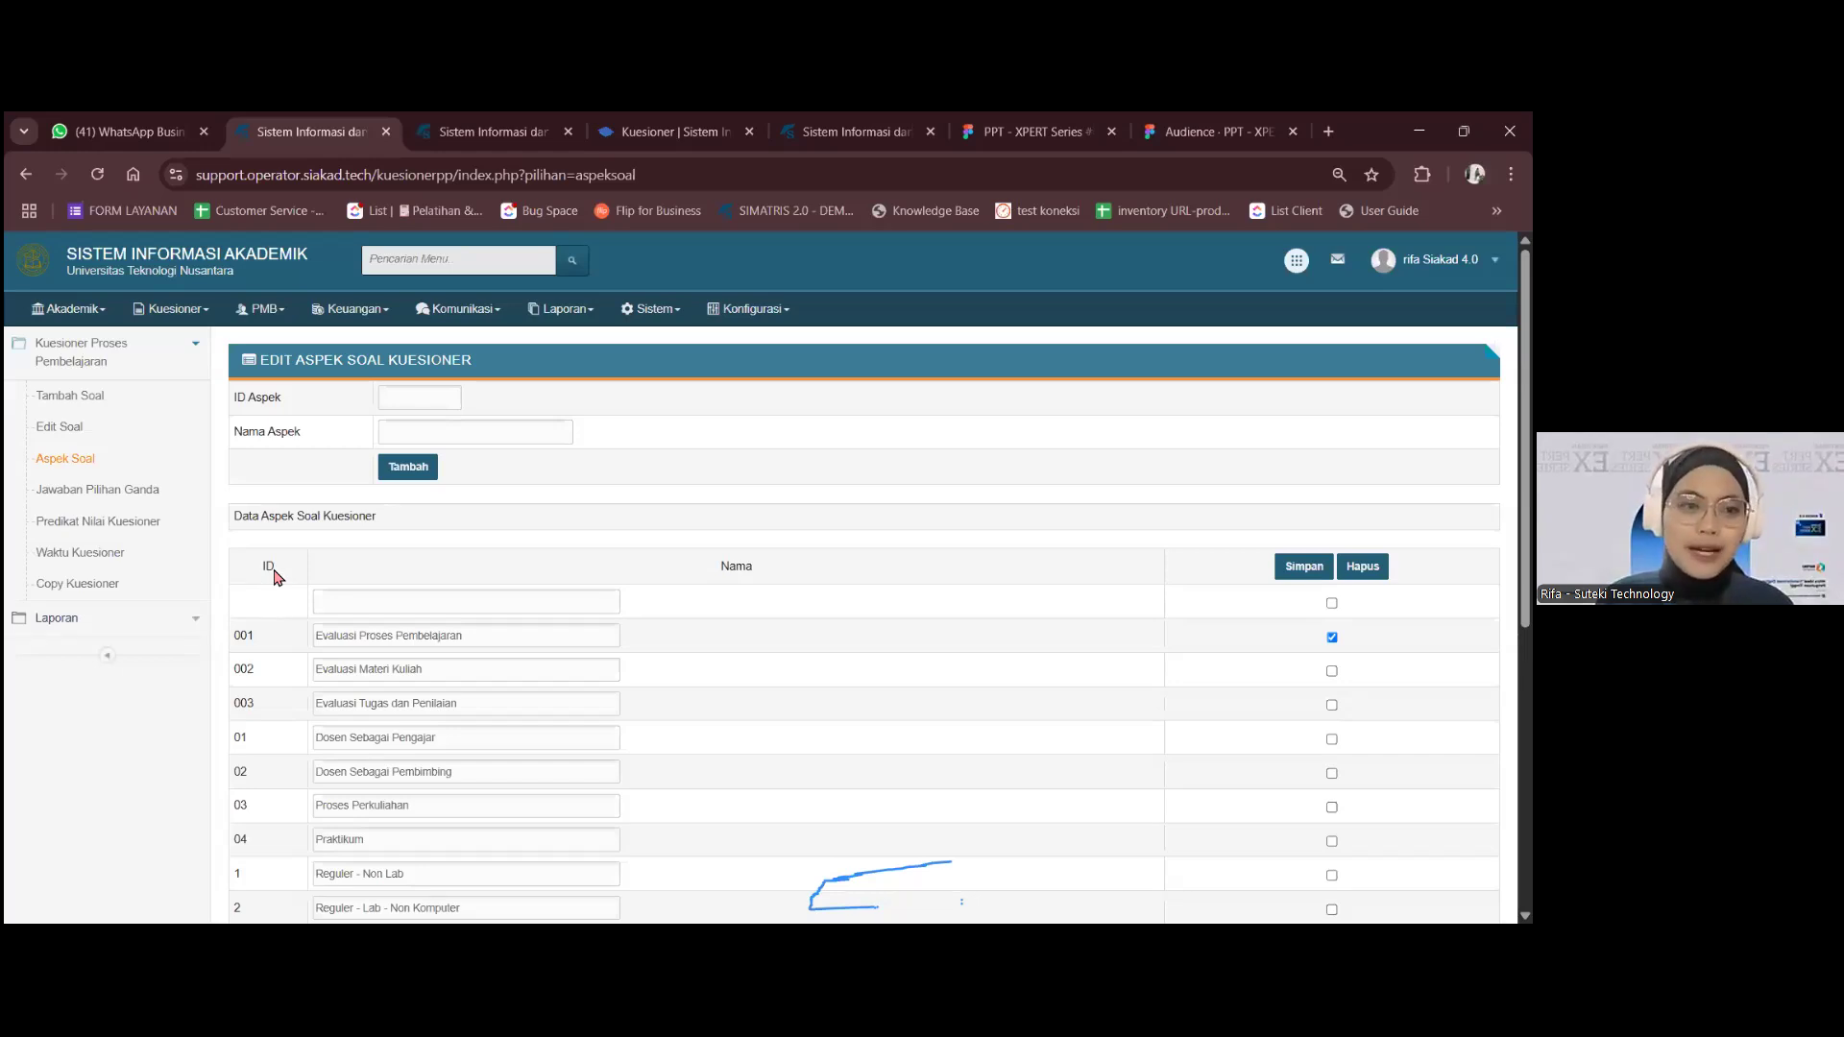
# - Open the Jawaban Pilihan Ganda data for 2024/2025 Ganjil, then mark and unmark answer 01 SS (Sangat Setuju)
pyautogui.click(154, 493)
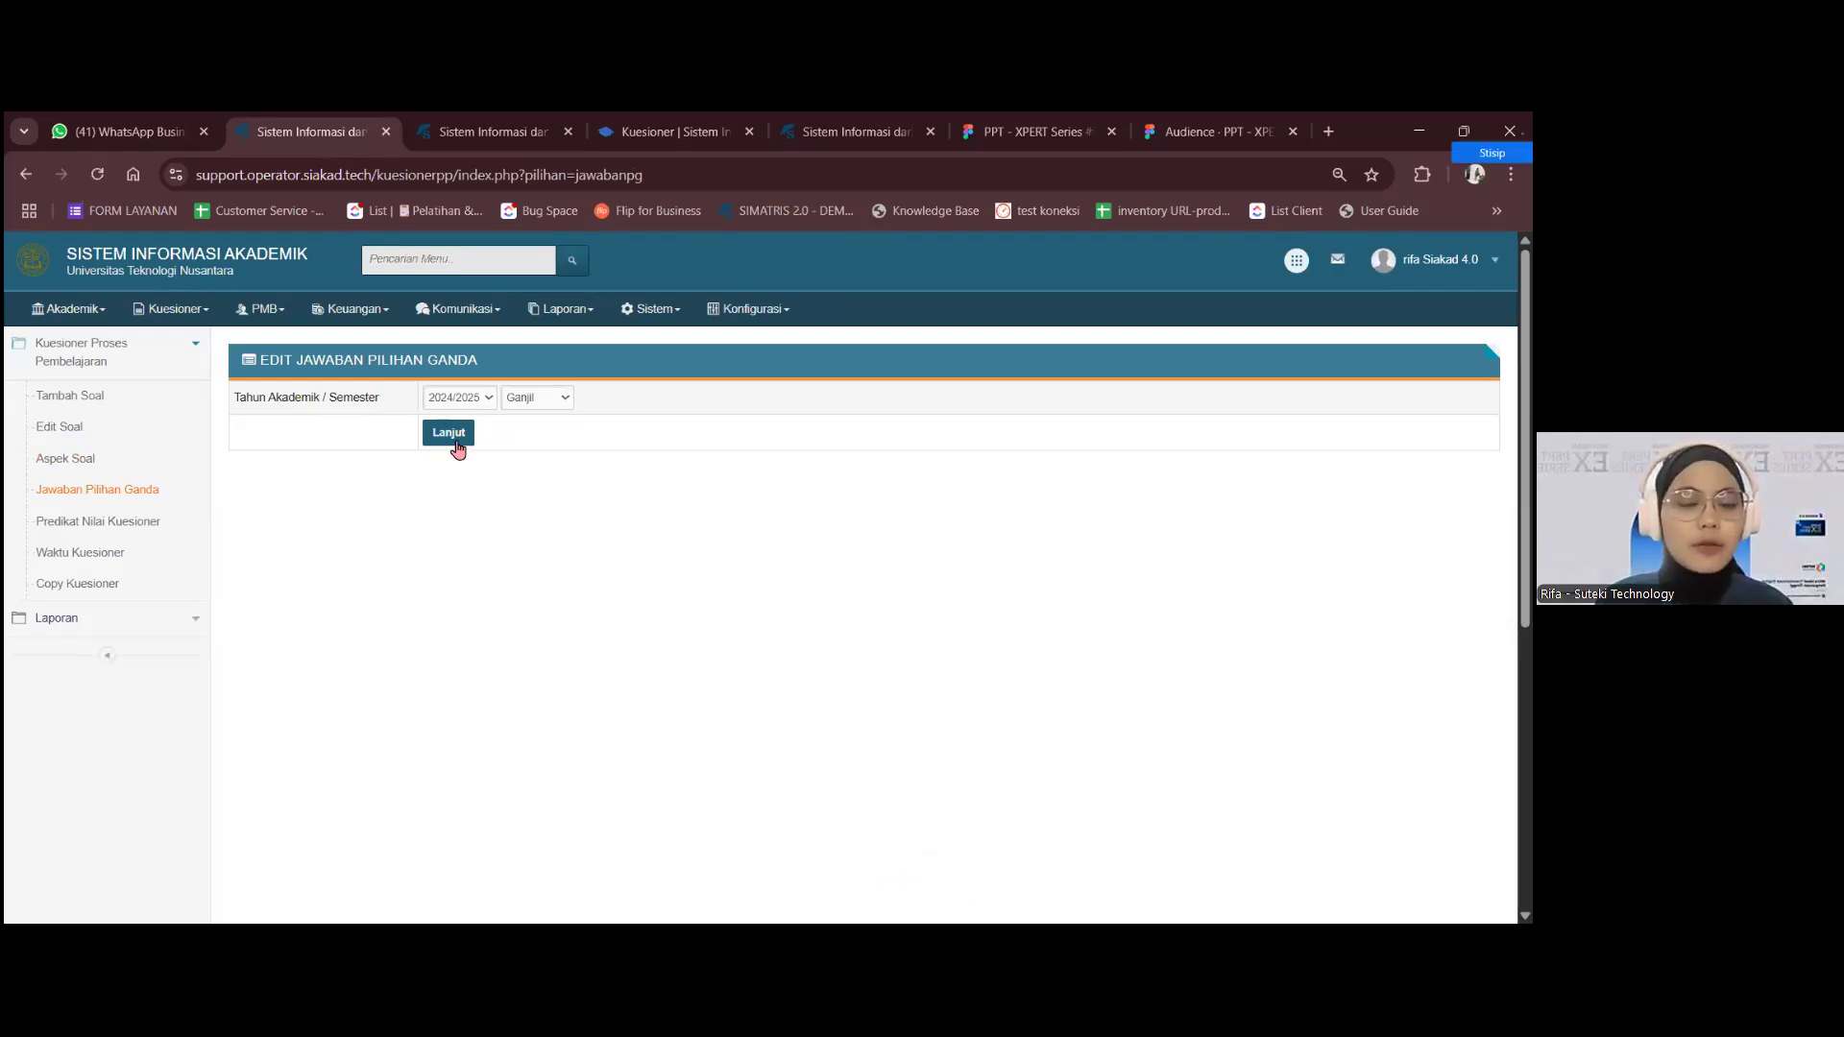
pyautogui.click(450, 434)
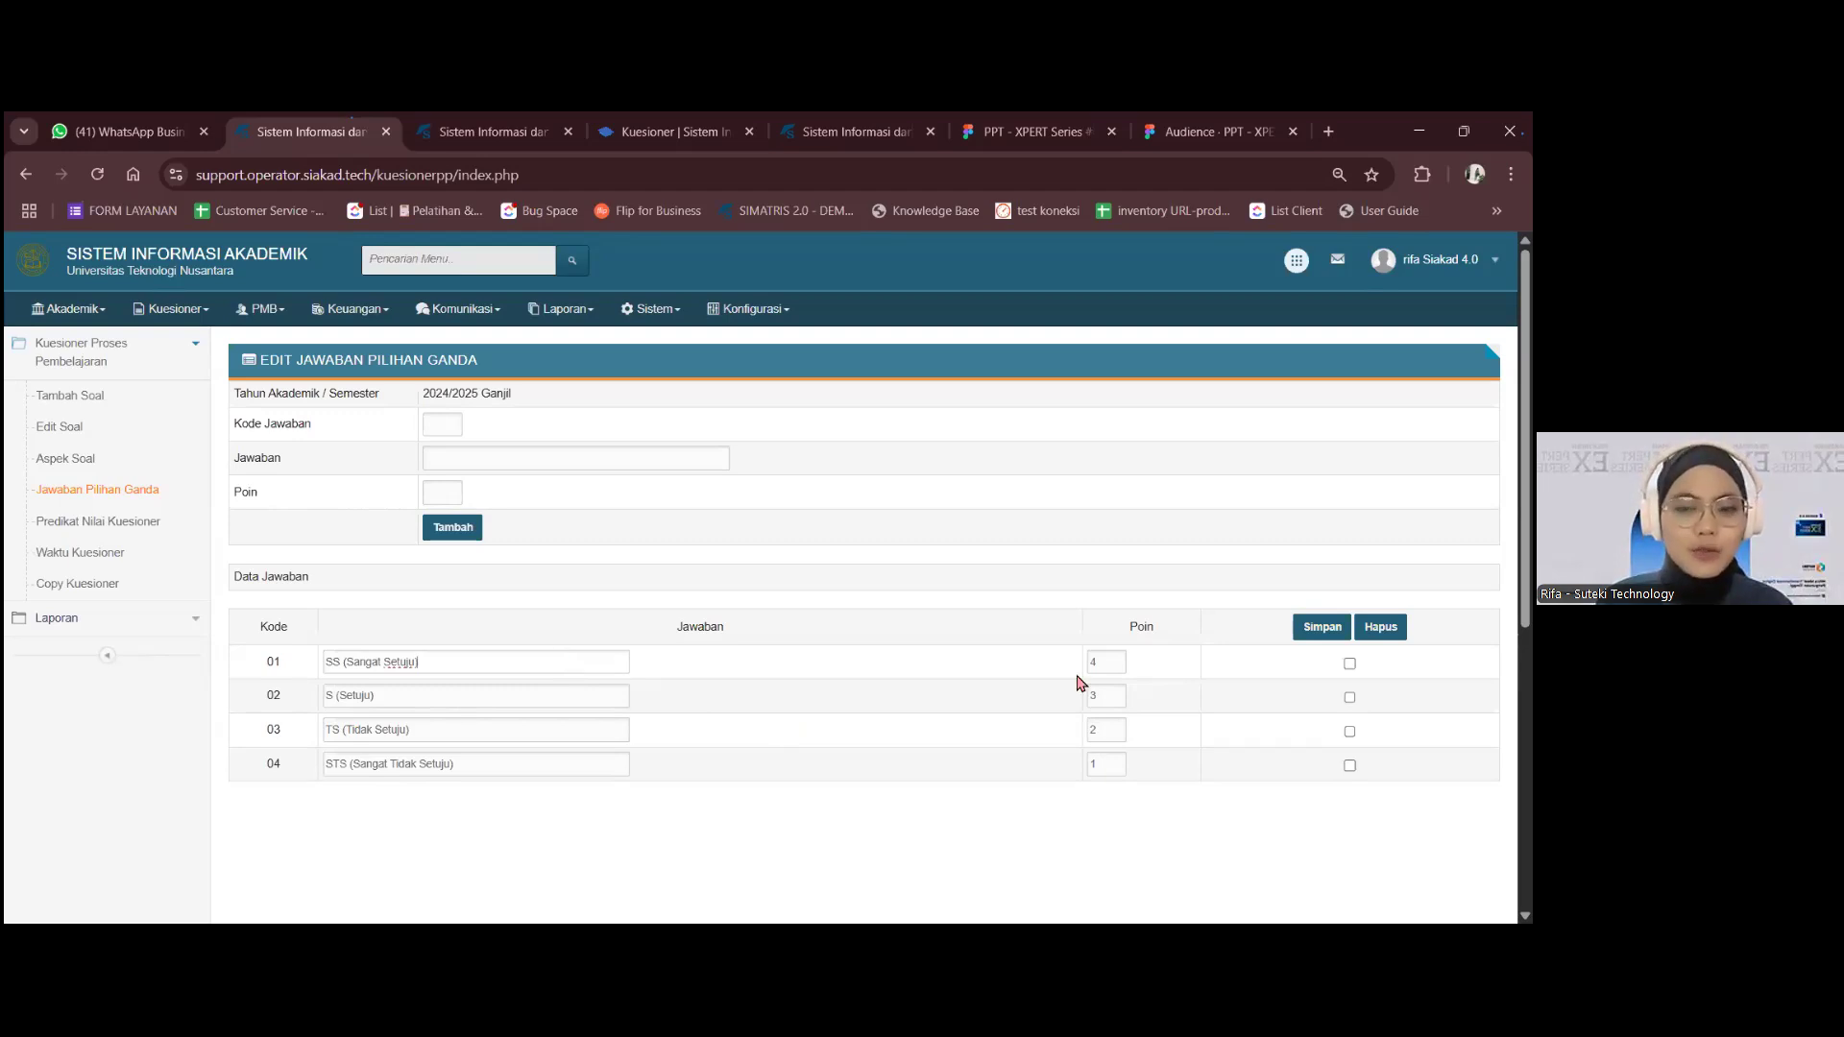
pyautogui.click(1102, 661)
pyautogui.click(1350, 663)
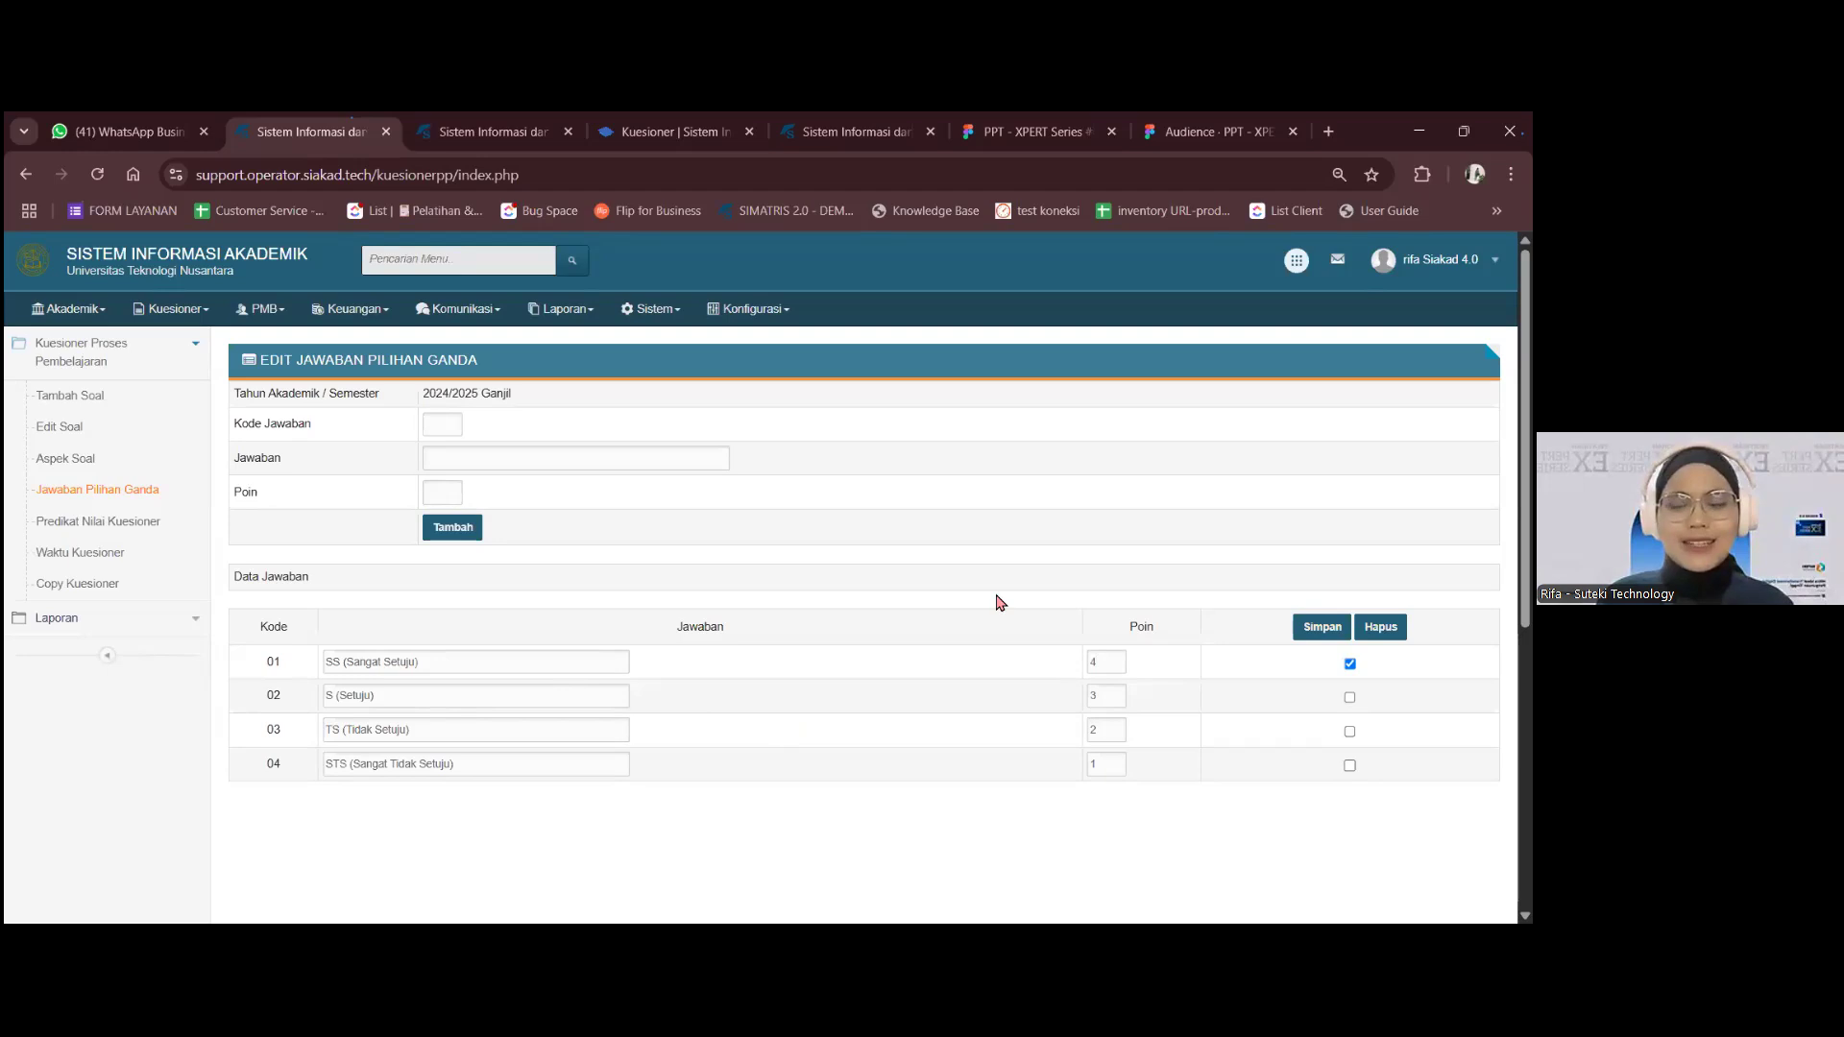
pyautogui.click(1349, 663)
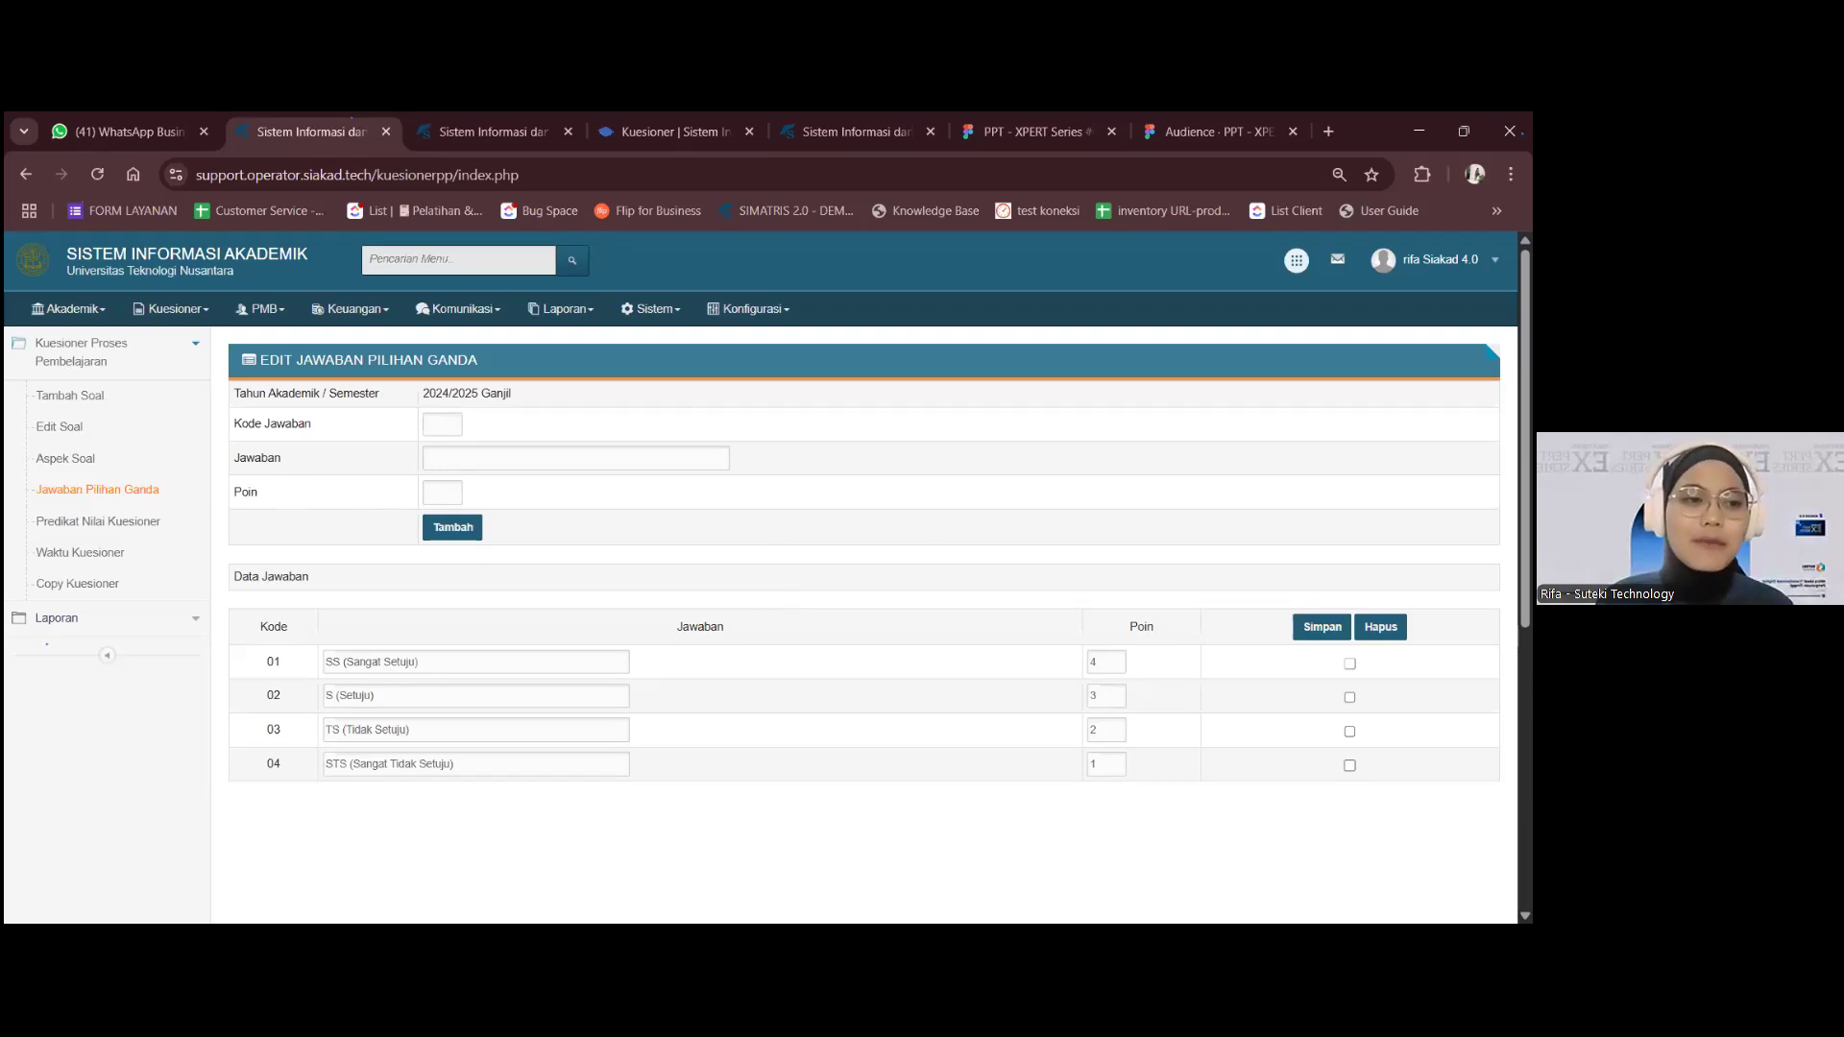
# - Open the Predikat Nilai Kuesioner page and examine the score ranges and their predicates
pyautogui.click(173, 536)
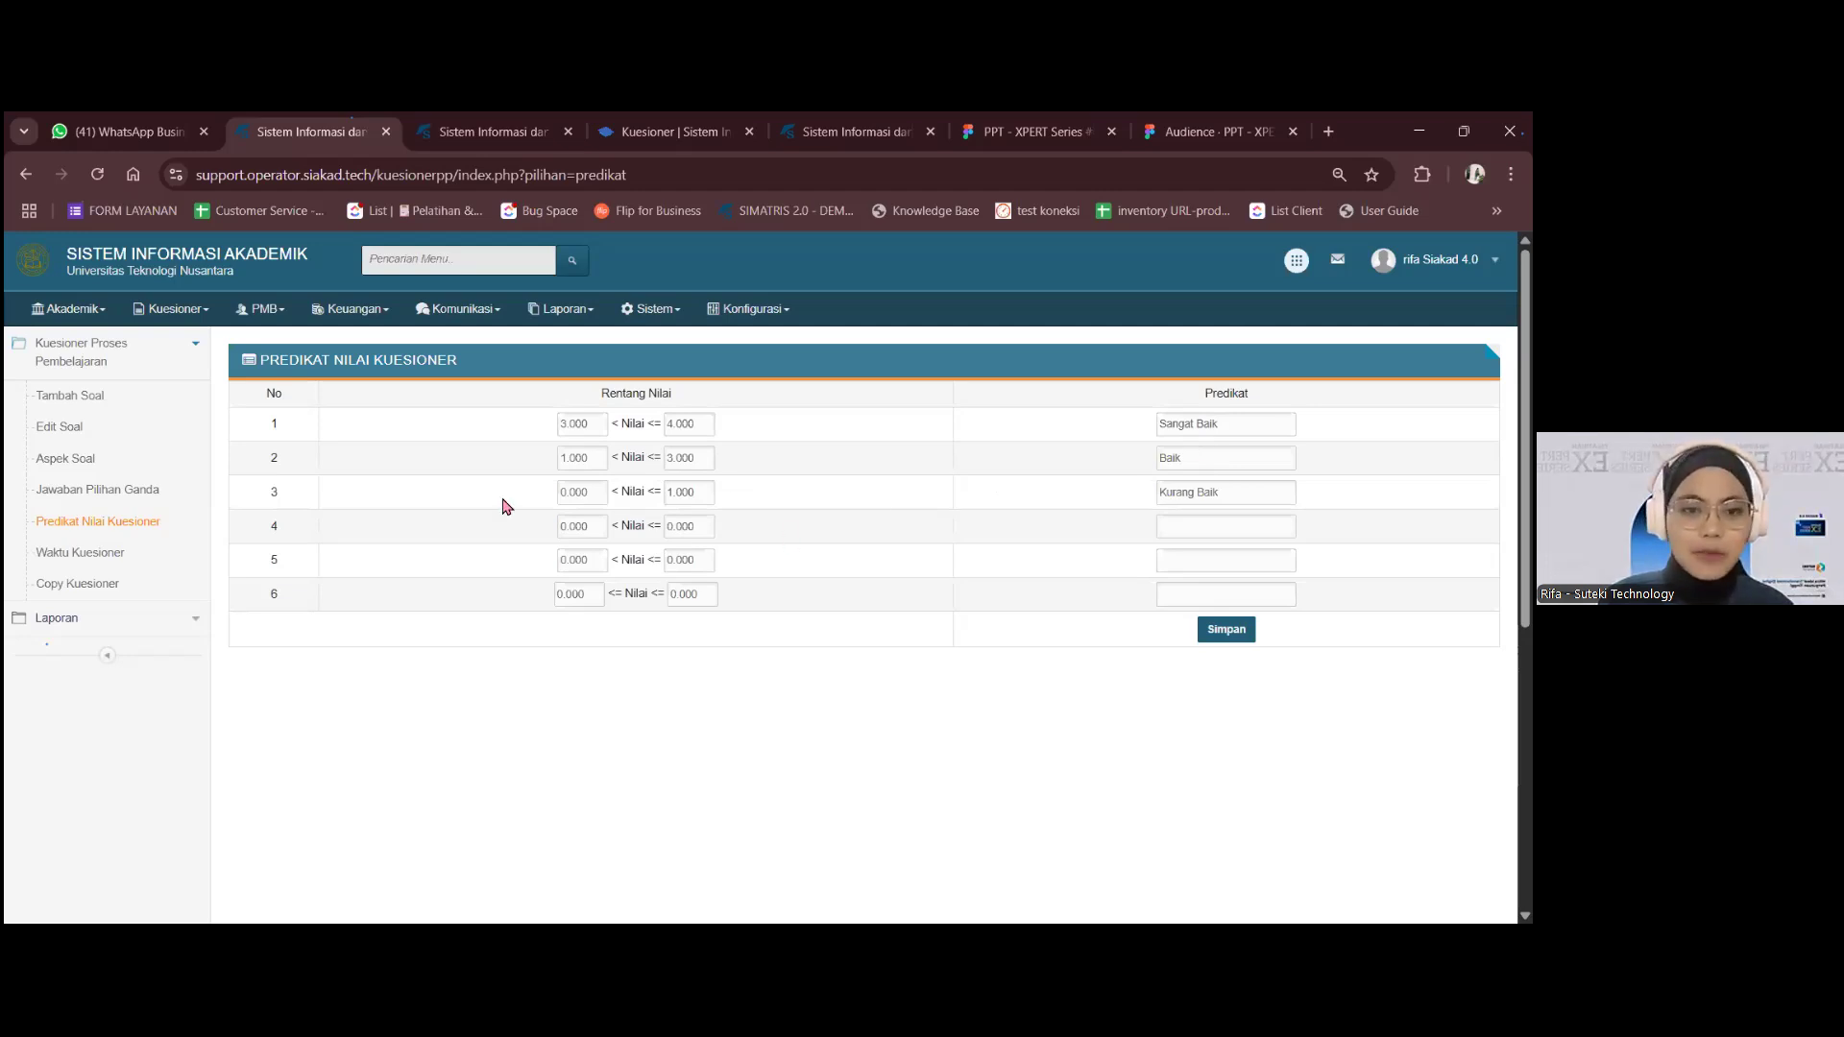
pyautogui.click(104, 459)
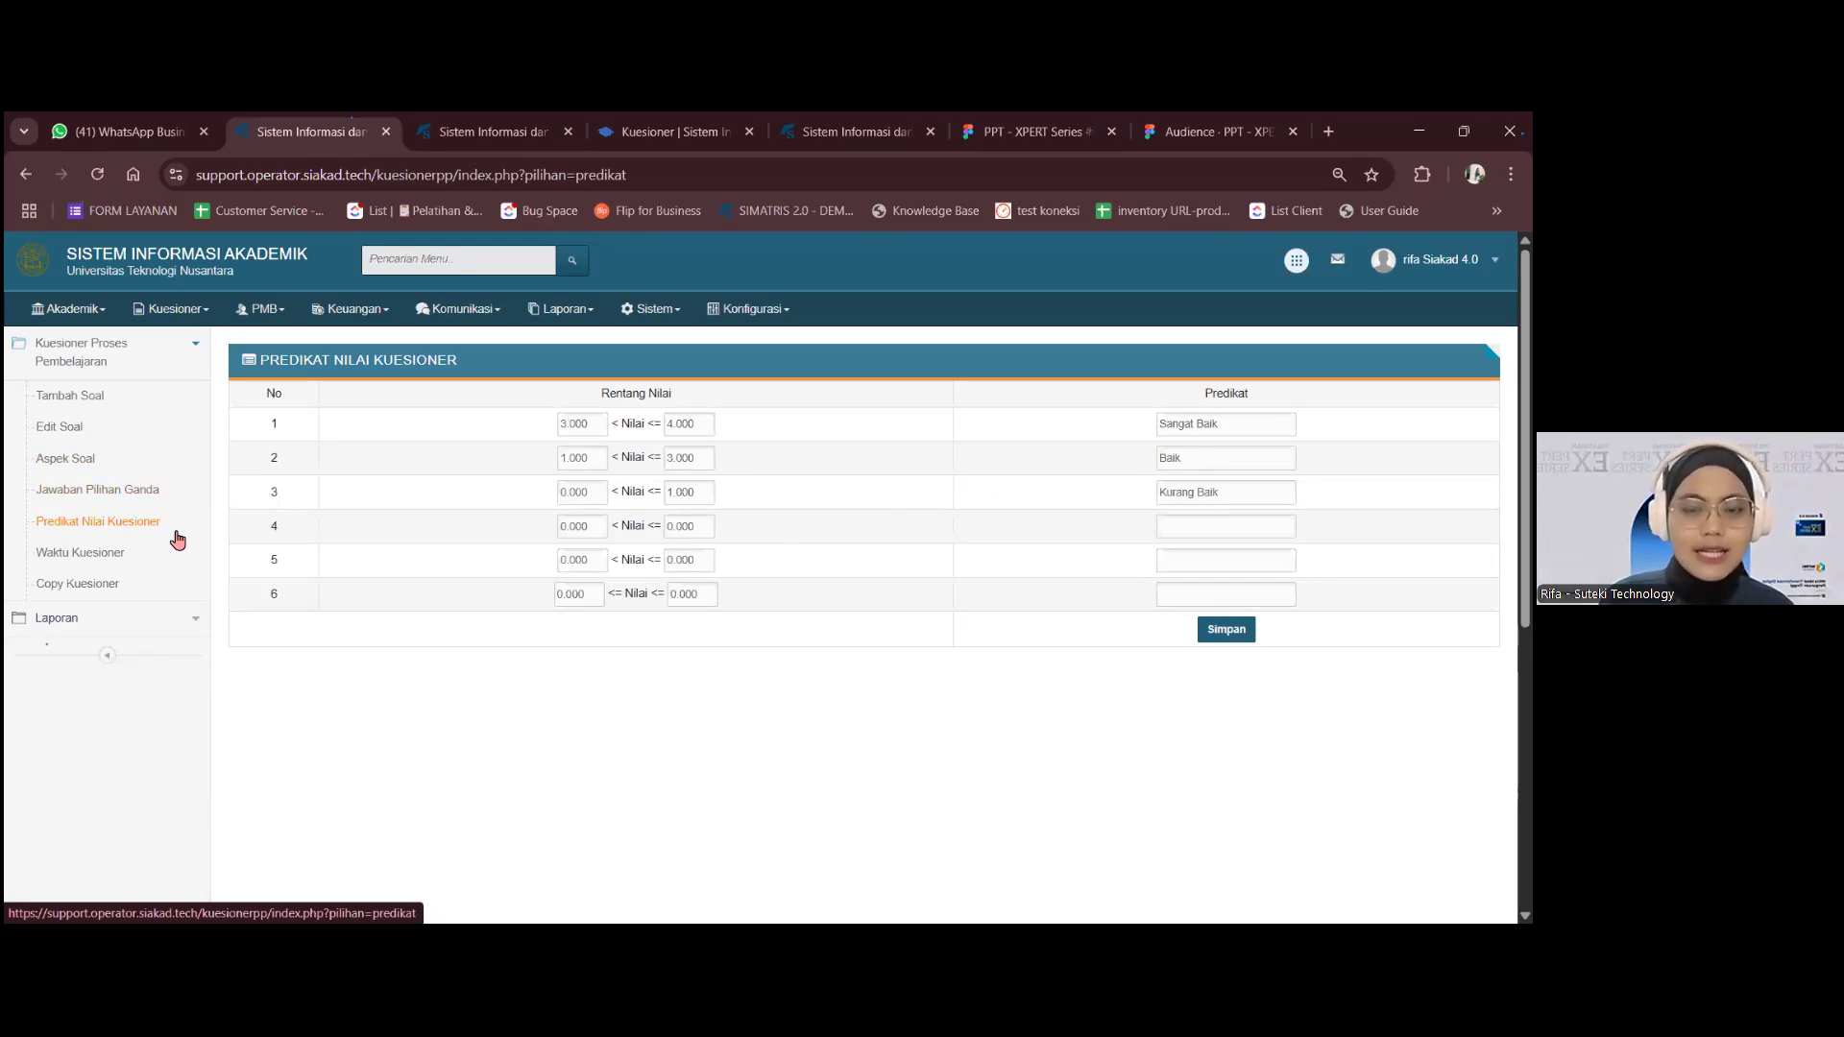
# - Open the Tambah Soal form and set the Aspek Soal to Evaluasi Proses Pembelajaran
pyautogui.click(156, 399)
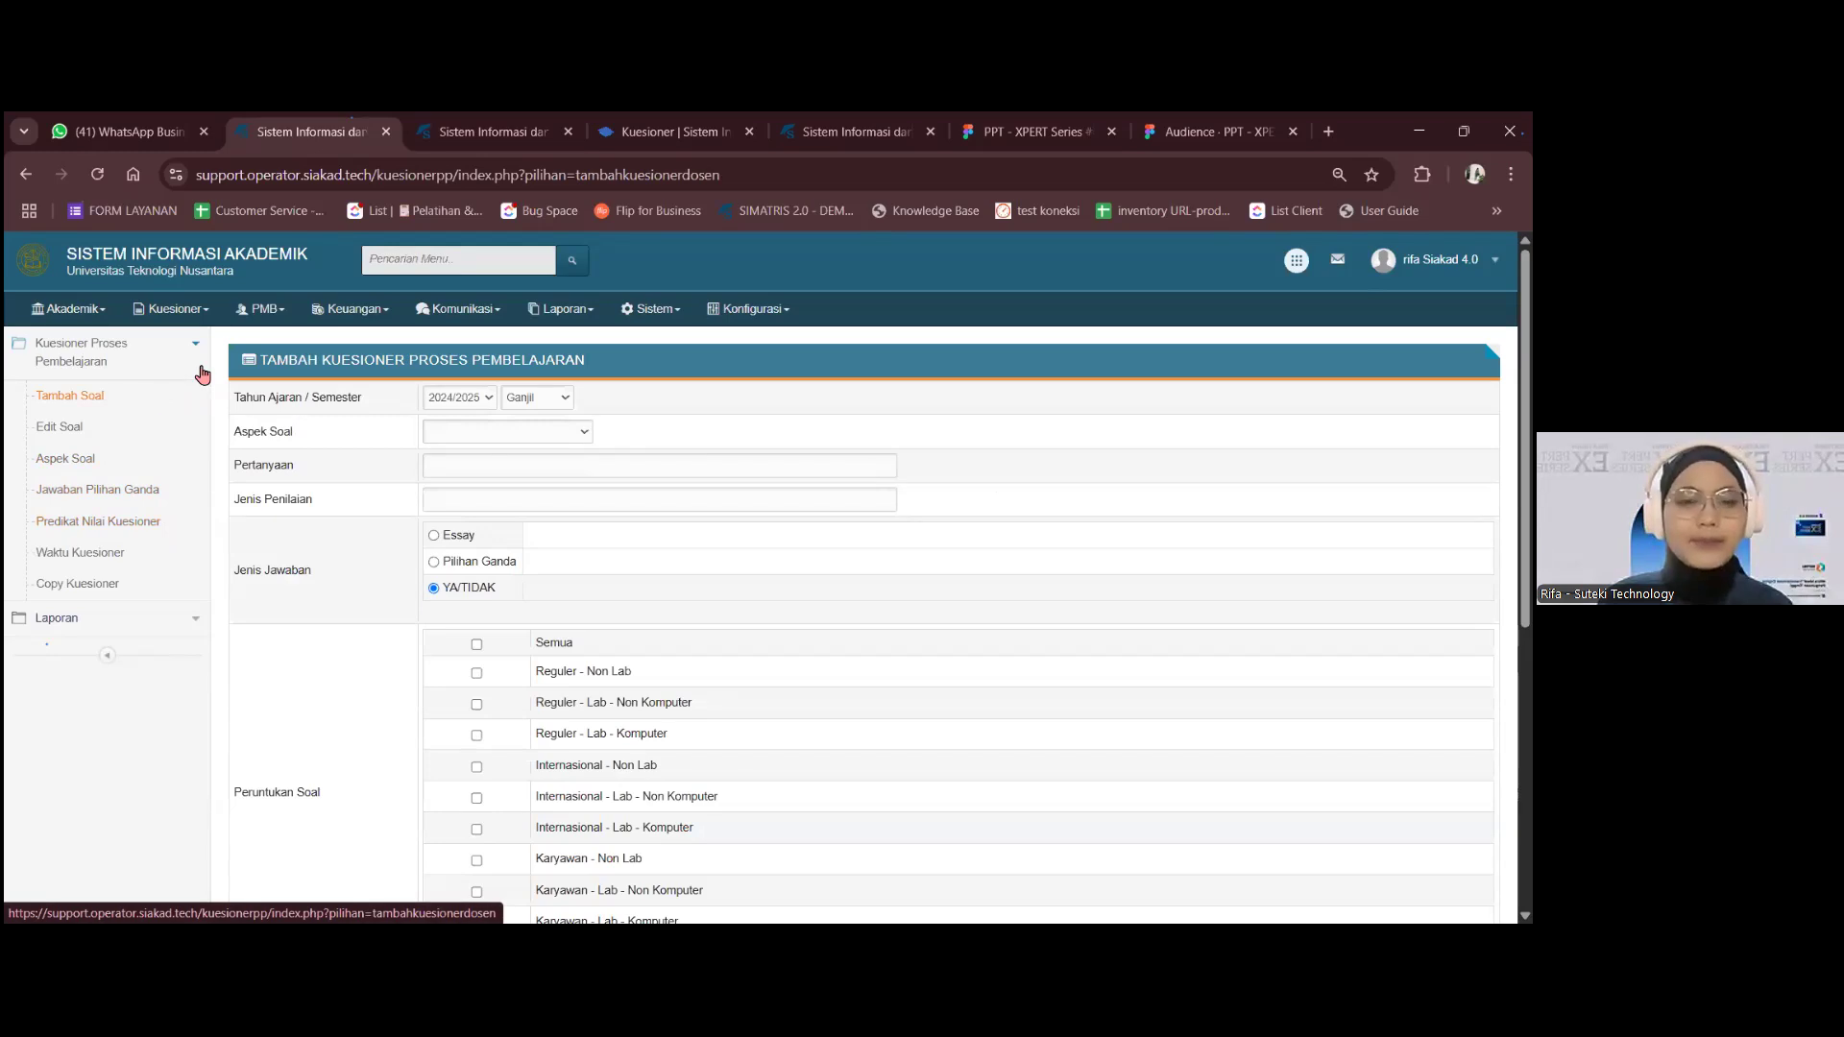
pyautogui.scroll(-3, 608, 572)
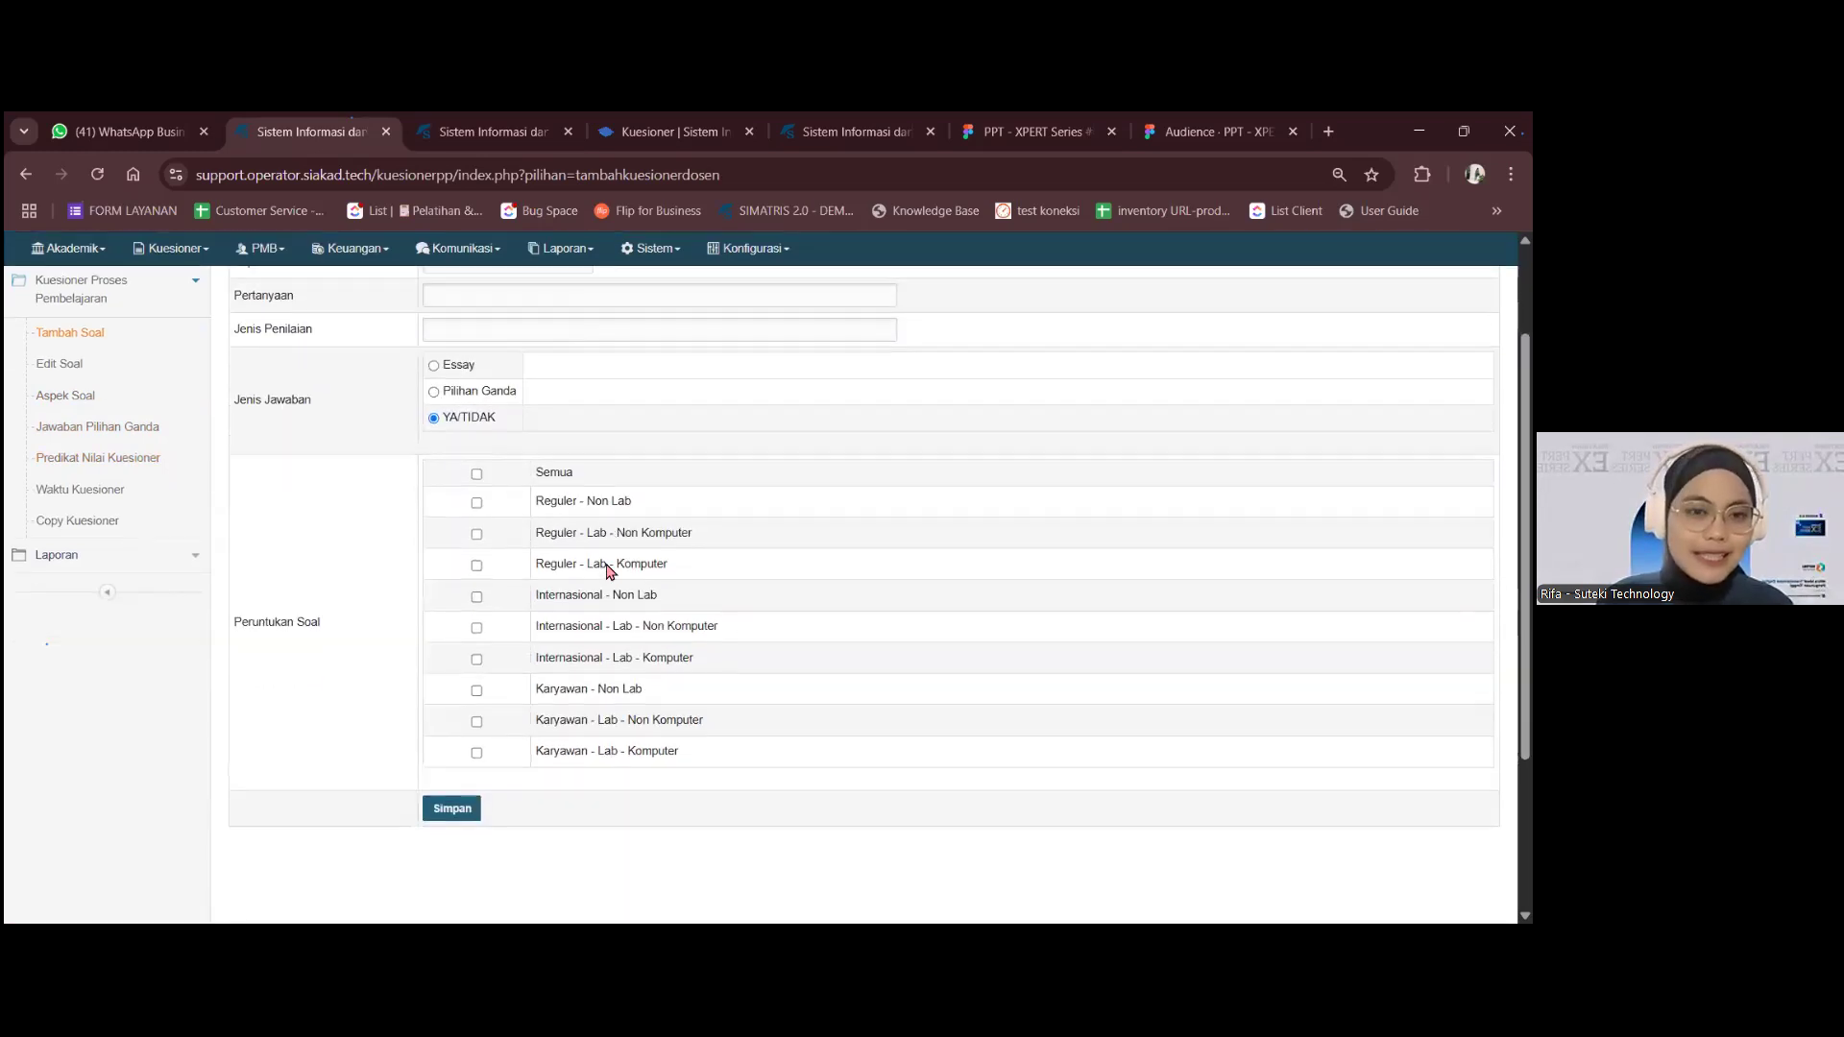
pyautogui.scroll(2, 608, 572)
pyautogui.scroll(1, 608, 571)
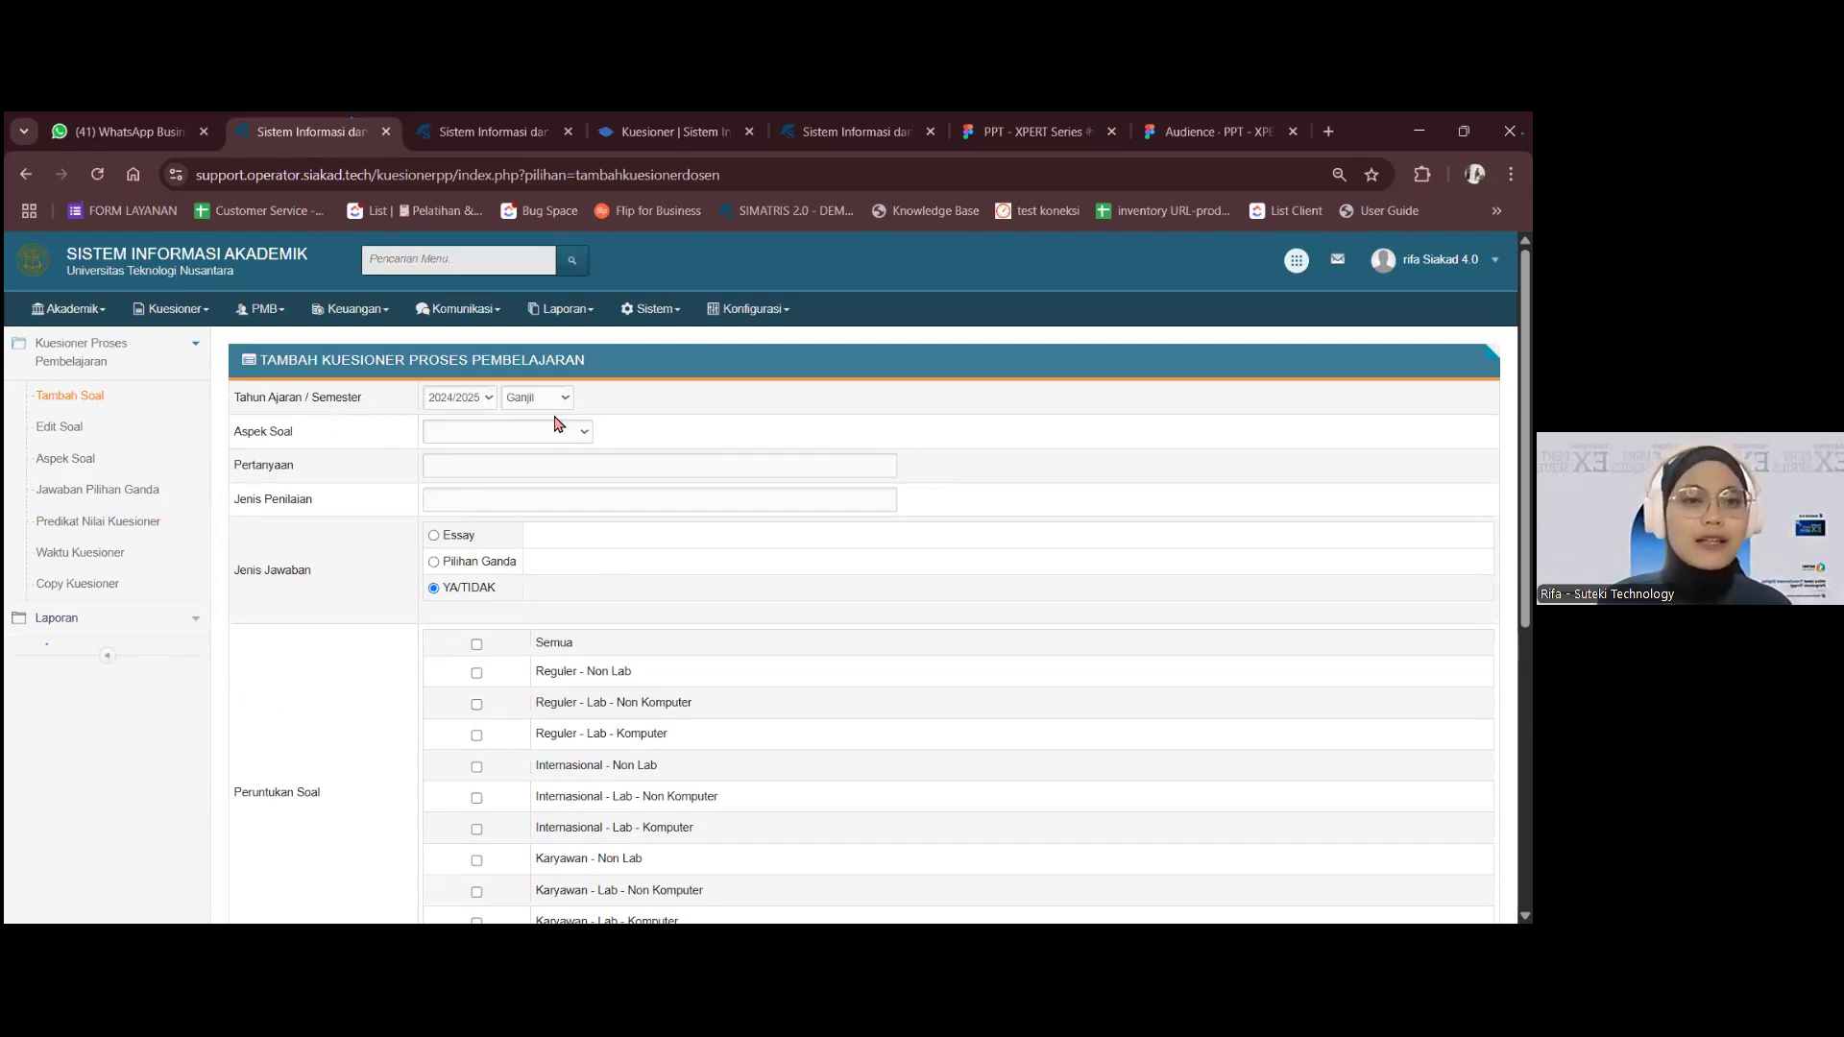
pyautogui.click(471, 434)
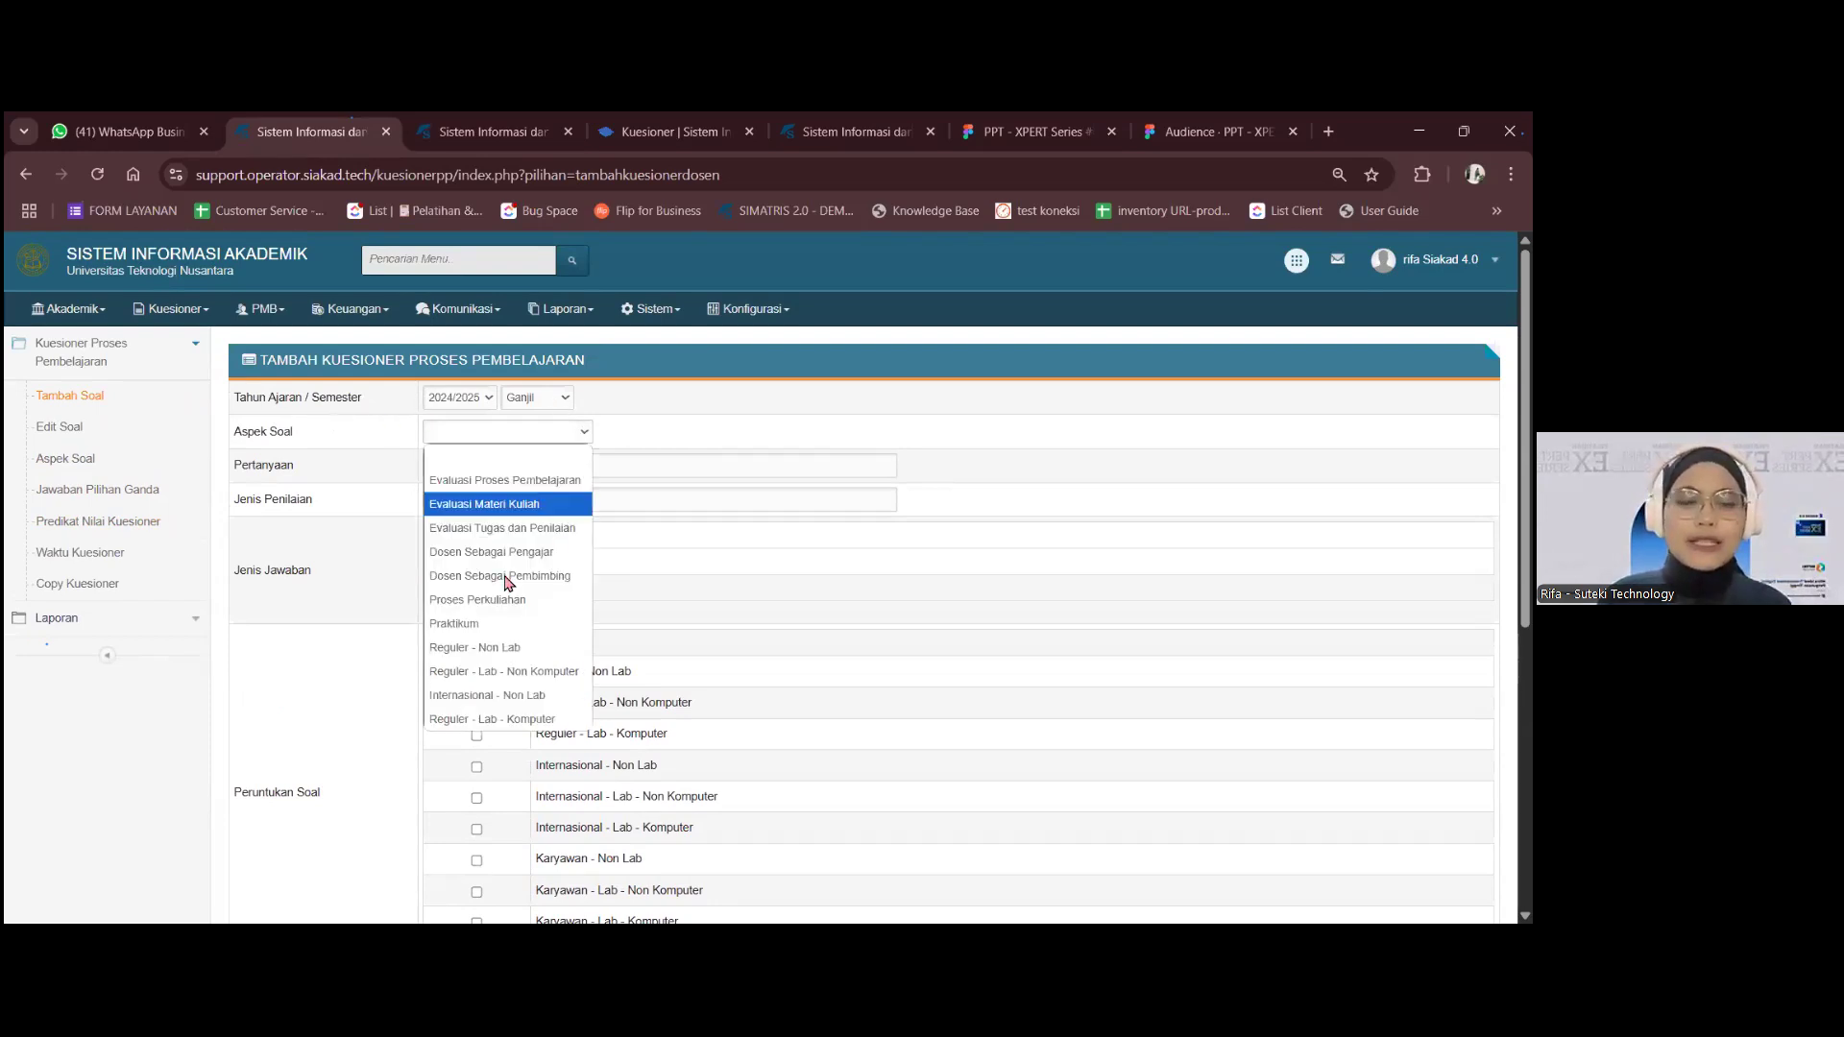
pyautogui.click(434, 482)
# - Enter "sample soal" as the Pertanyaan of the new question
pyautogui.click(465, 467)
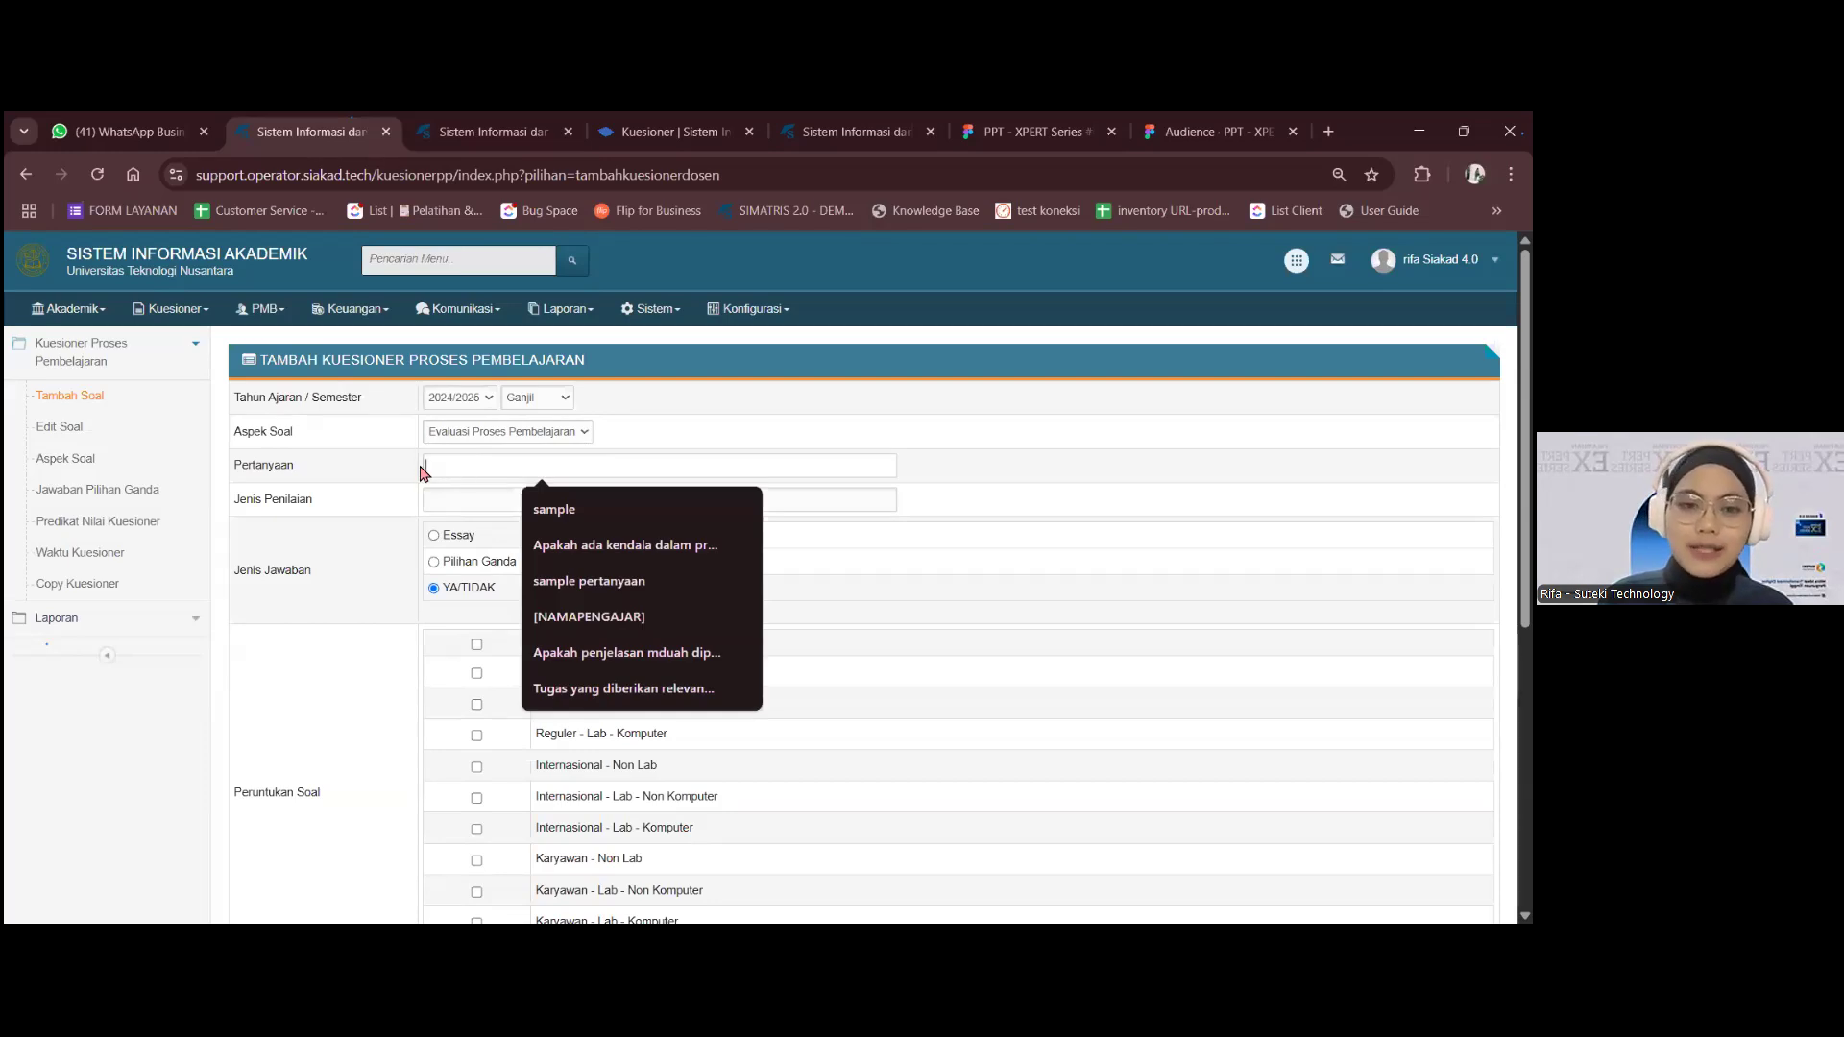
pyautogui.click(424, 467)
pyautogui.click(477, 470)
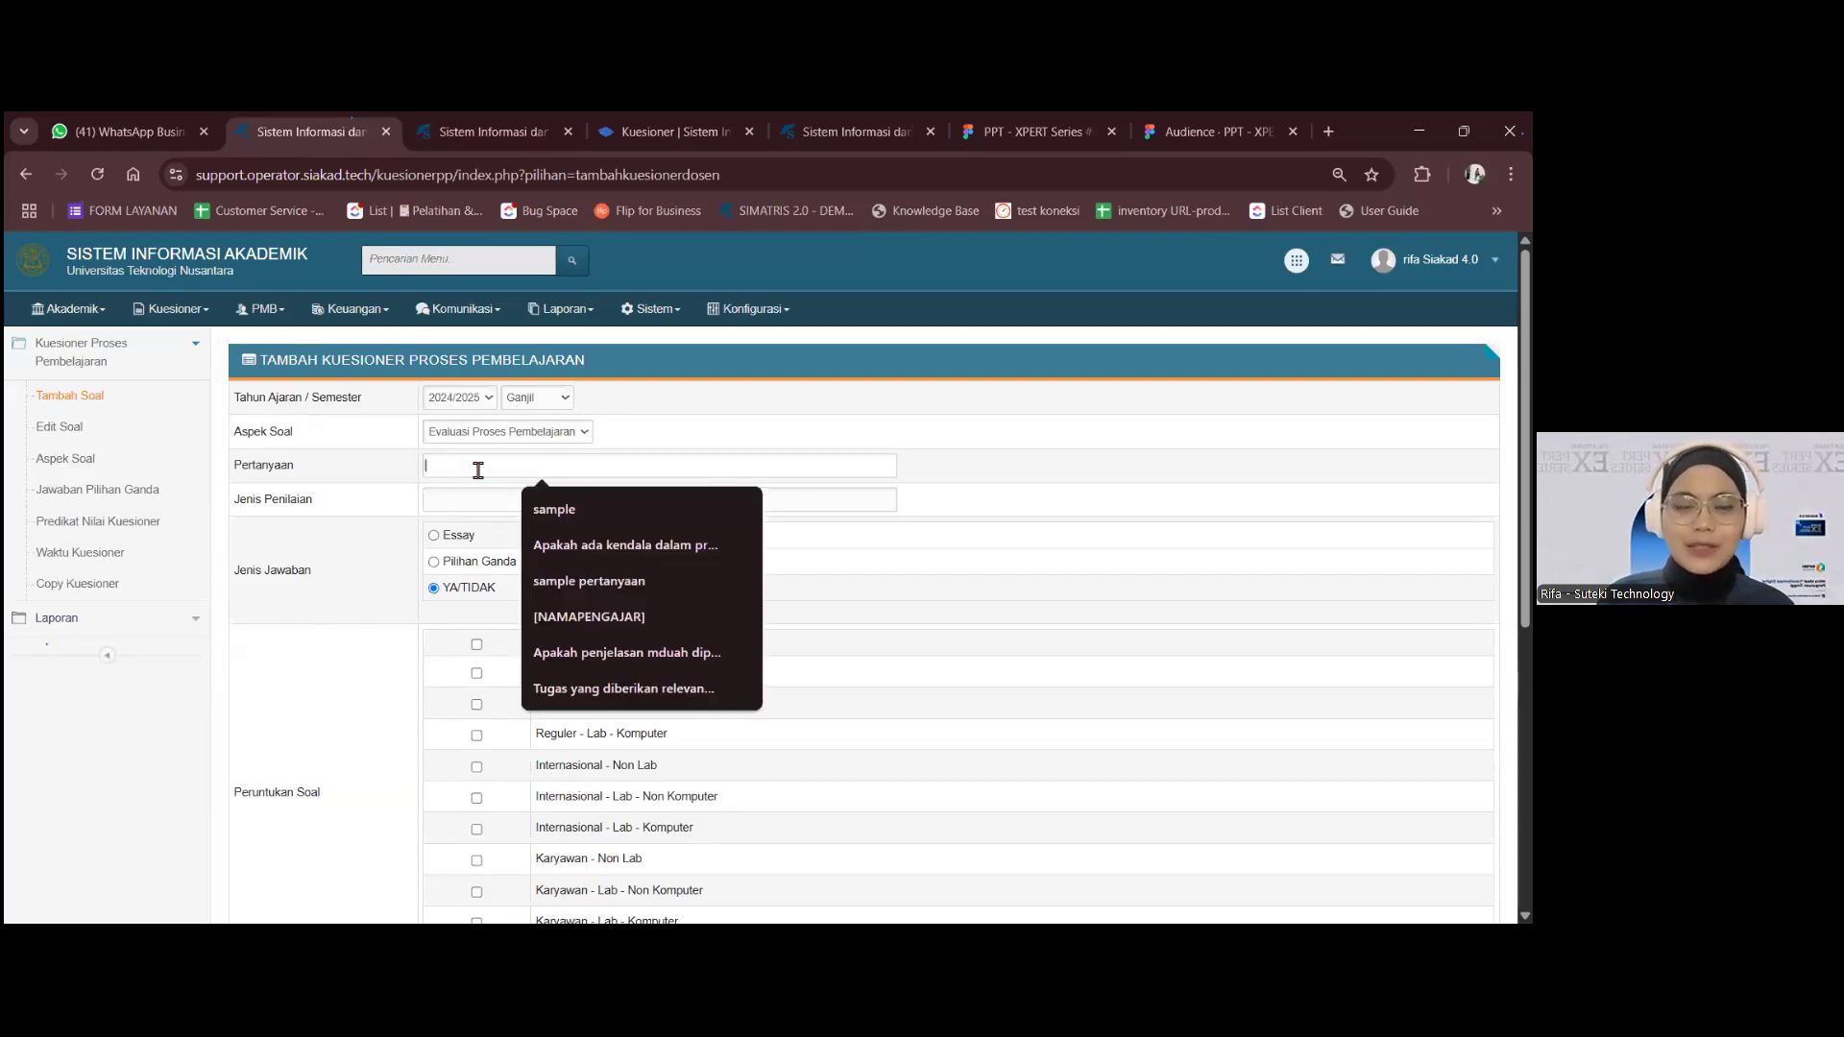
pyautogui.write('sample')
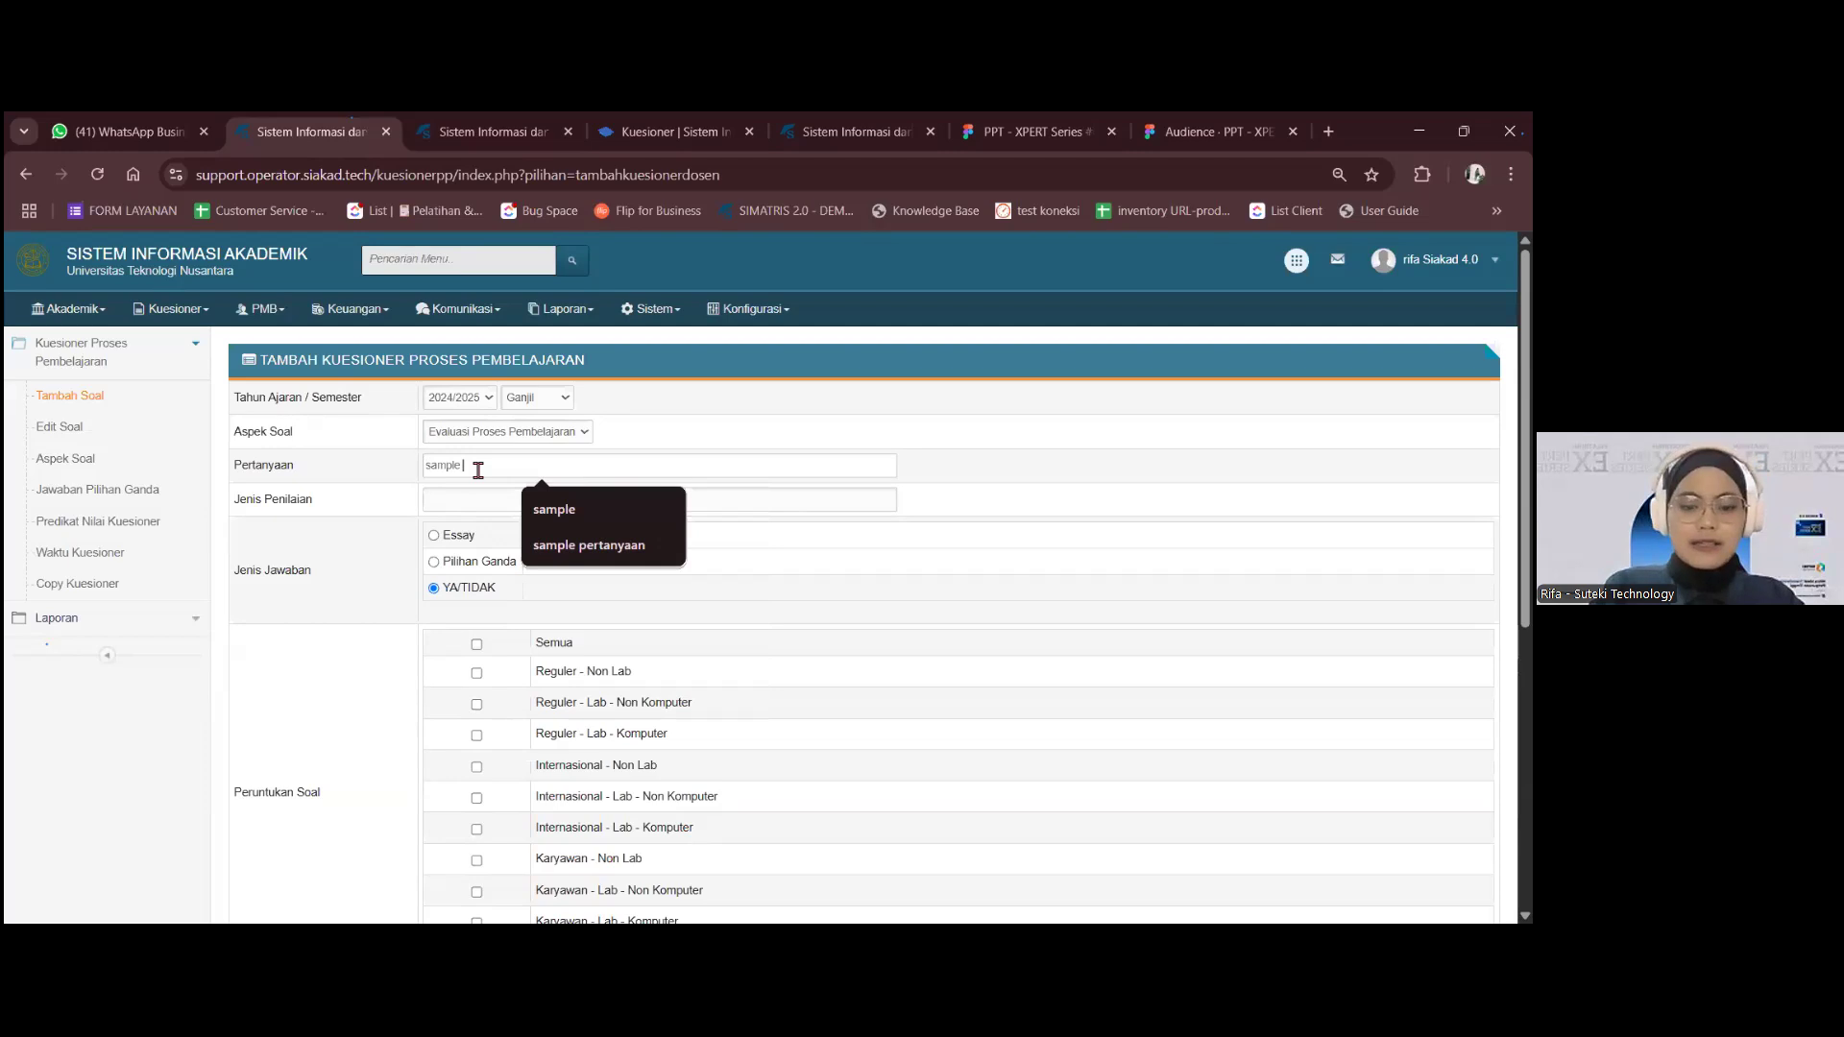
pyautogui.write(' soal')
pyautogui.tripleClick(478, 470)
pyautogui.click(509, 494)
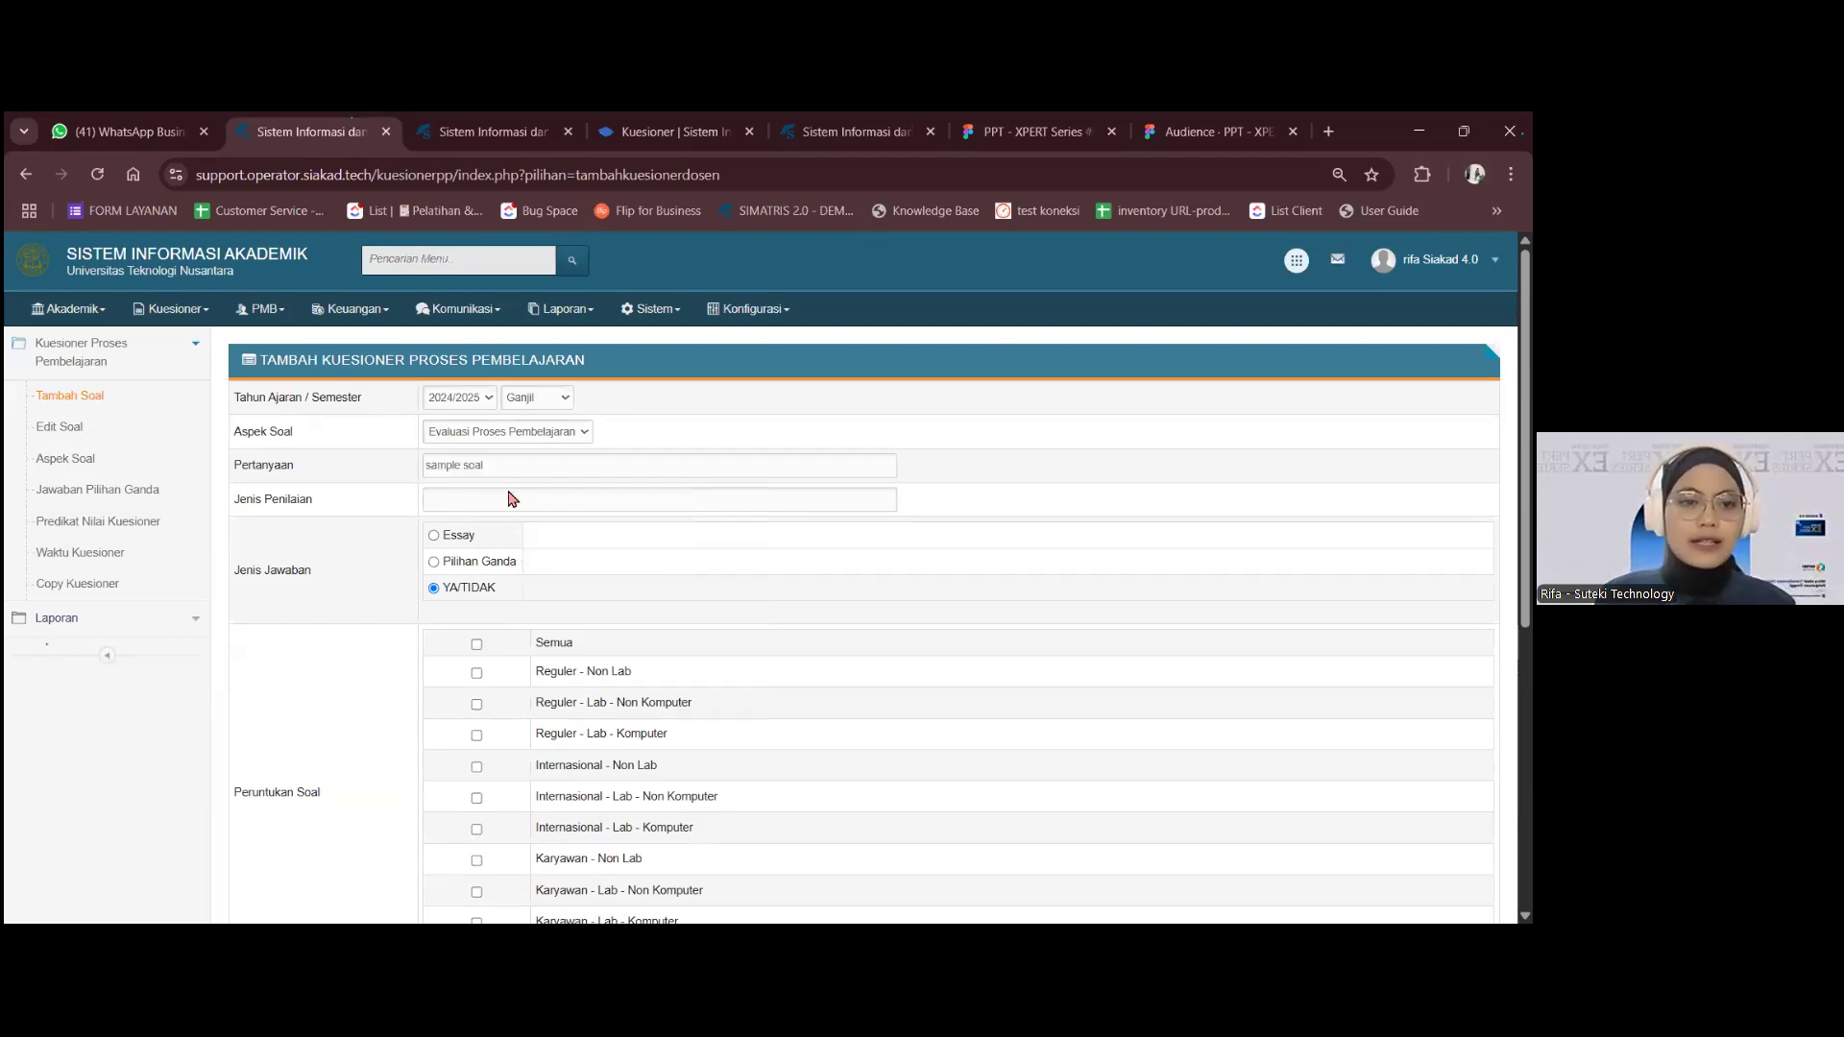
# - Keep YA/TIDAK as the Jenis Jawaban and assign the question to all groups under Peruntukan Soal with Semua
pyautogui.moveTo(234, 579); pyautogui.dragTo(335, 579)
pyautogui.click(356, 563)
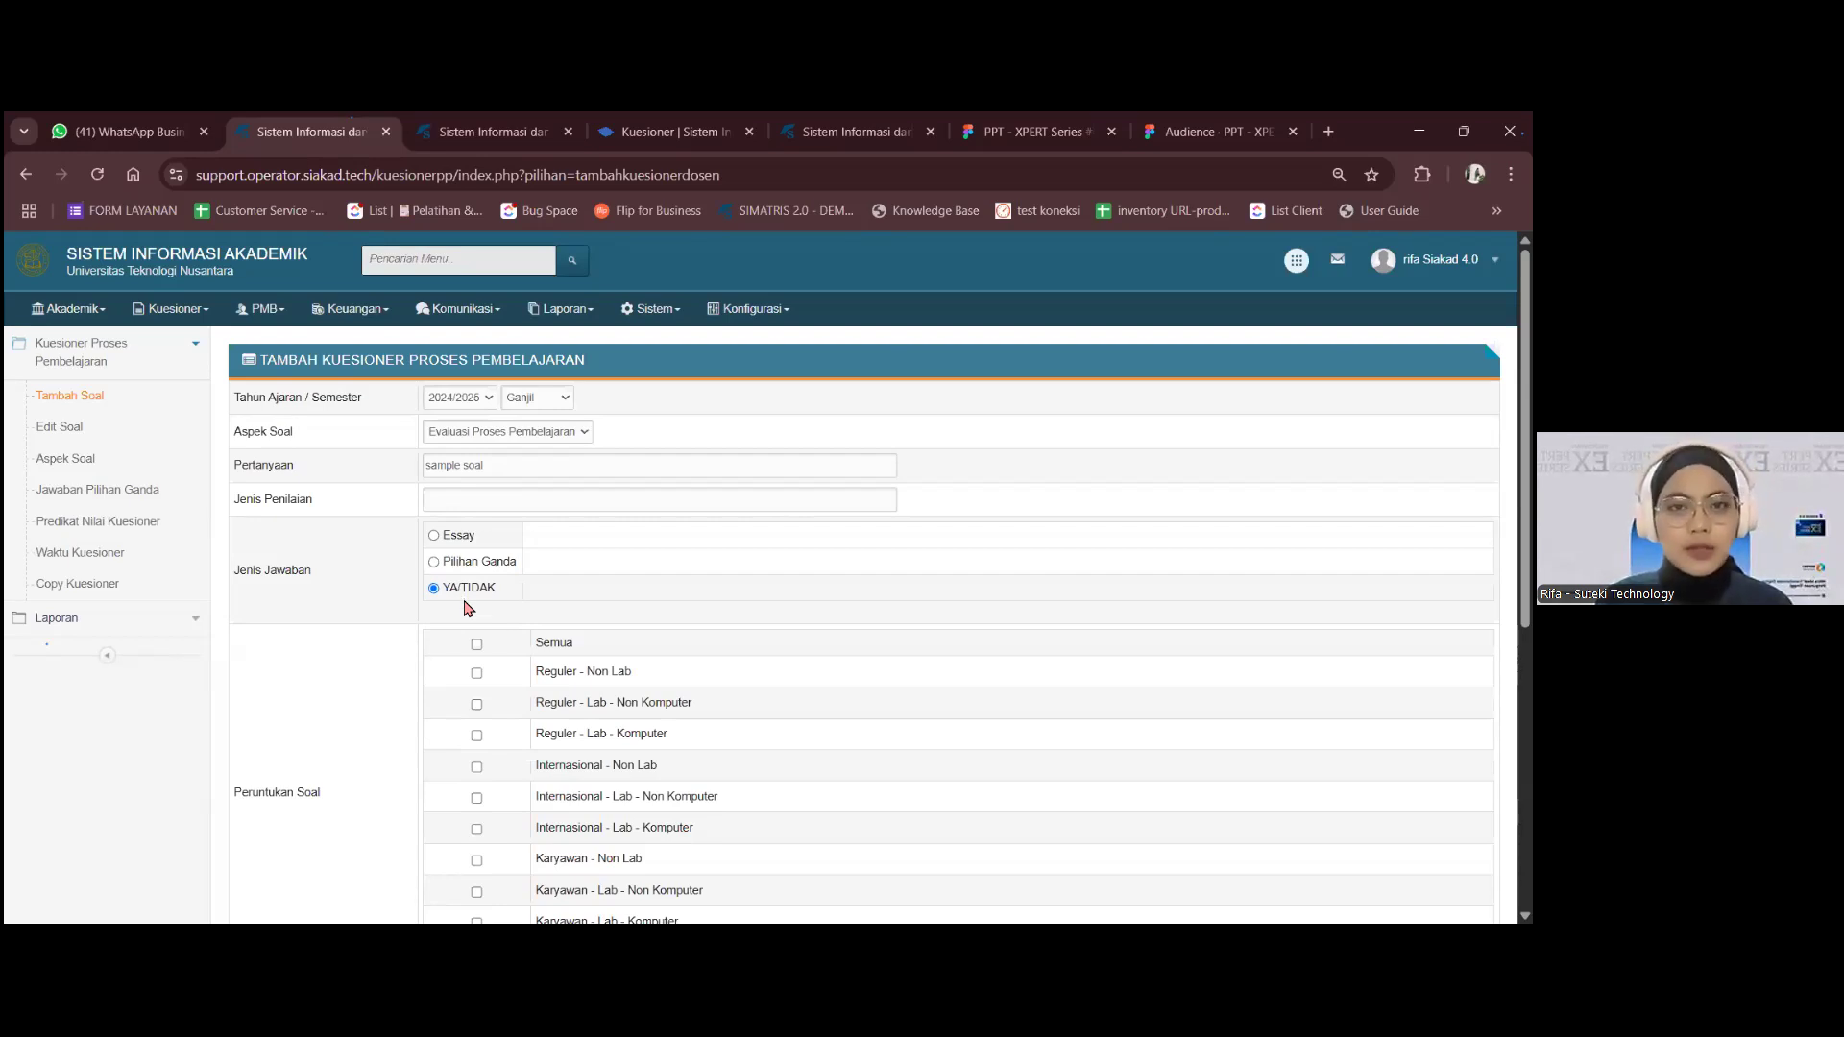
pyautogui.scroll(-3, 462, 586)
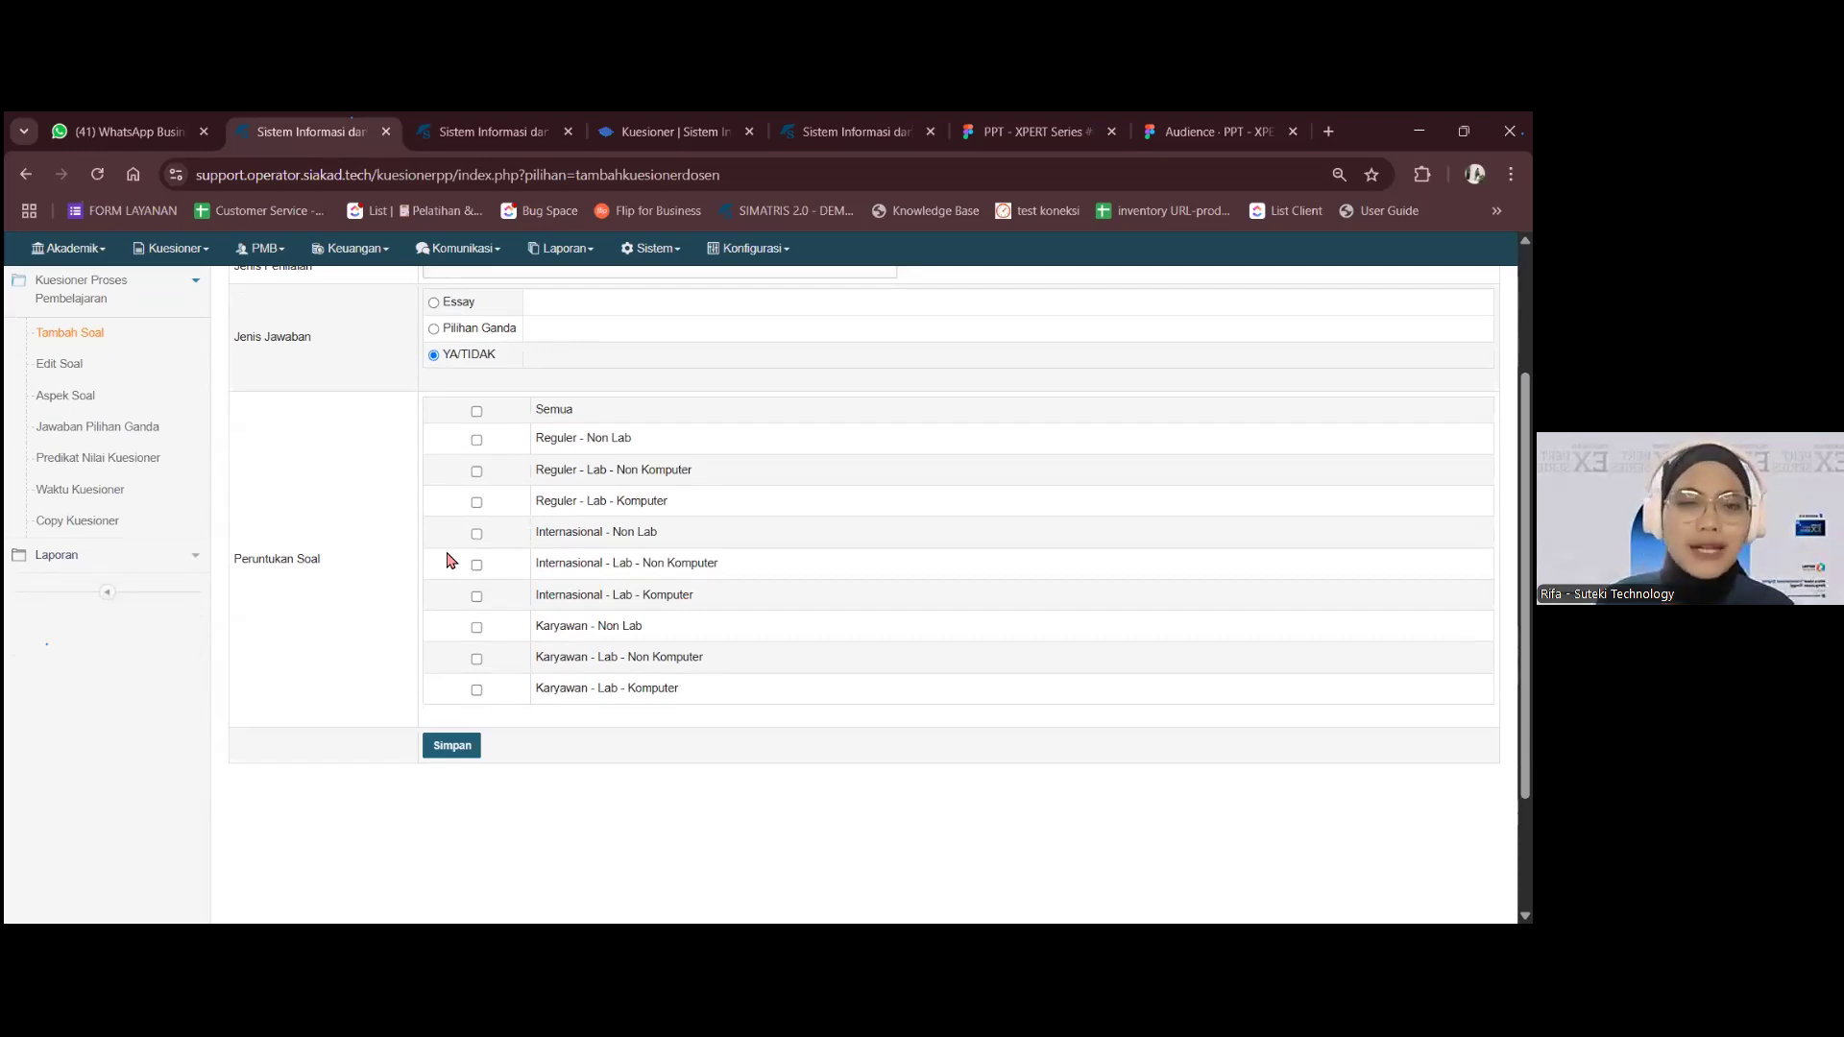
pyautogui.click(477, 411)
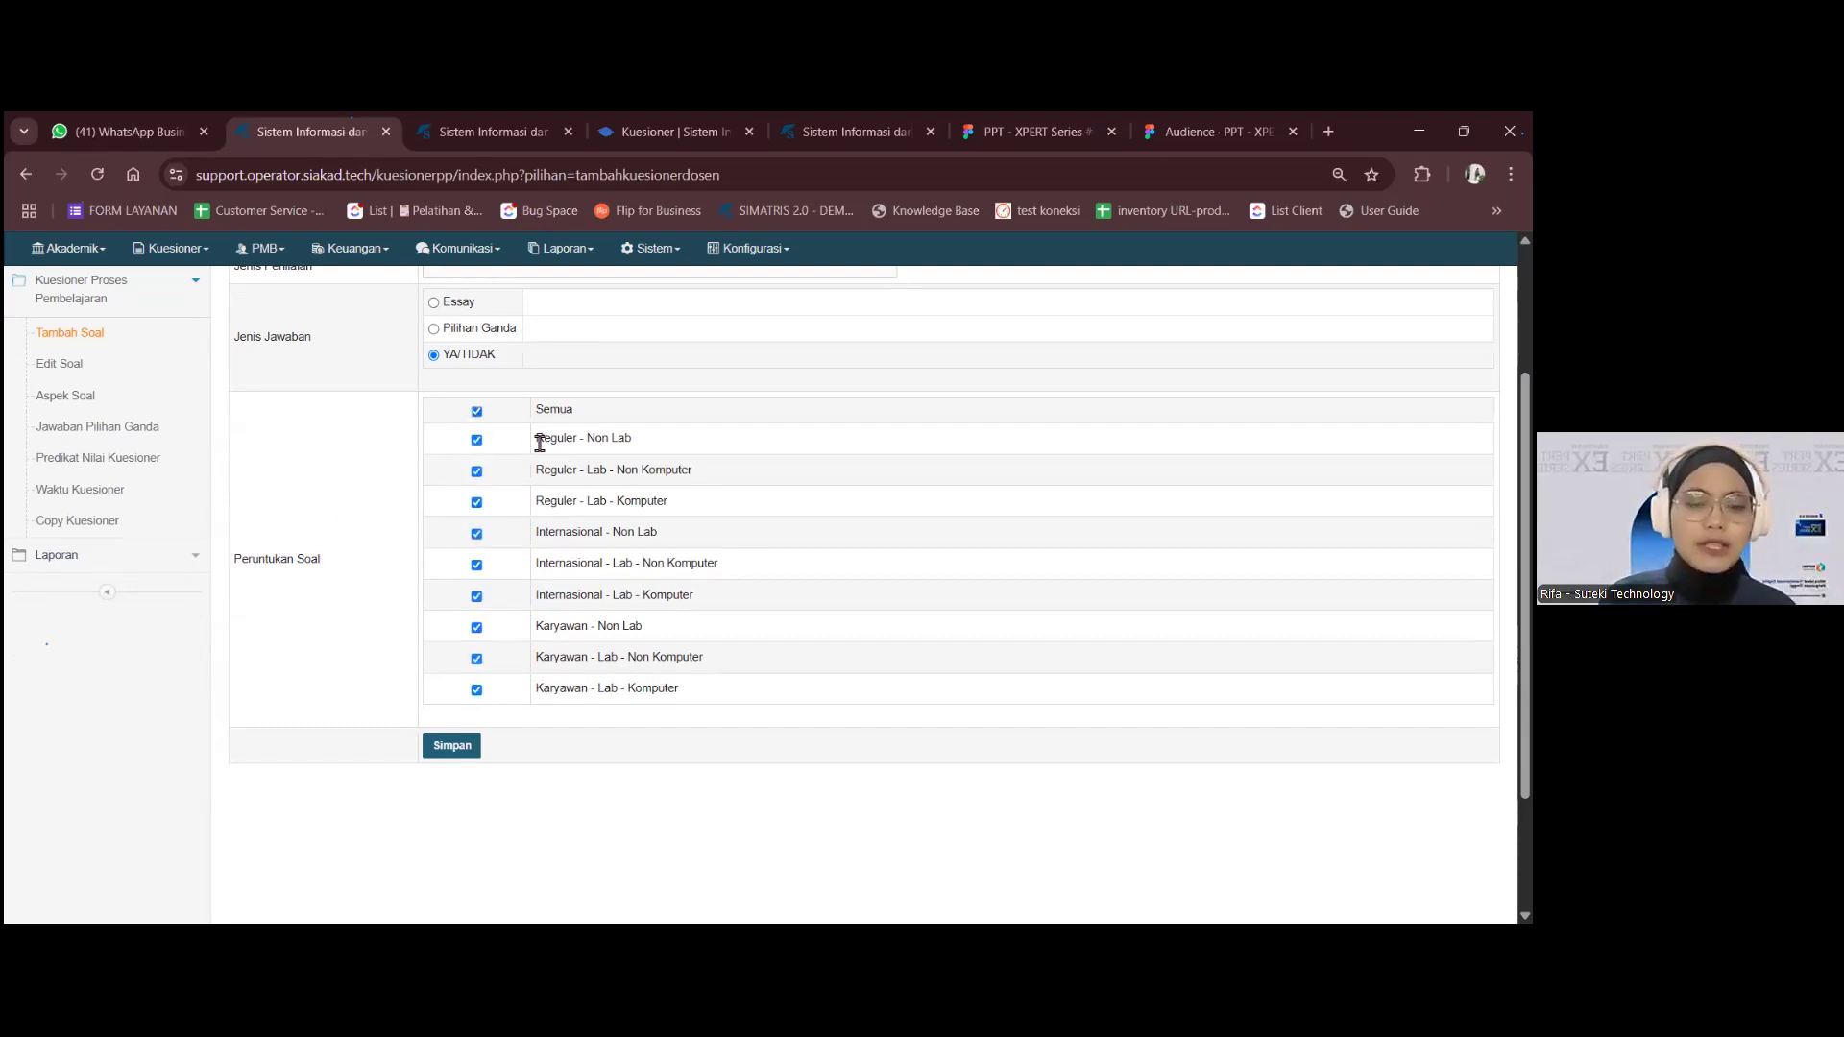
# - Exclude the Reguler - Non Lab group under Peruntukan Soal and include it again
pyautogui.click(477, 441)
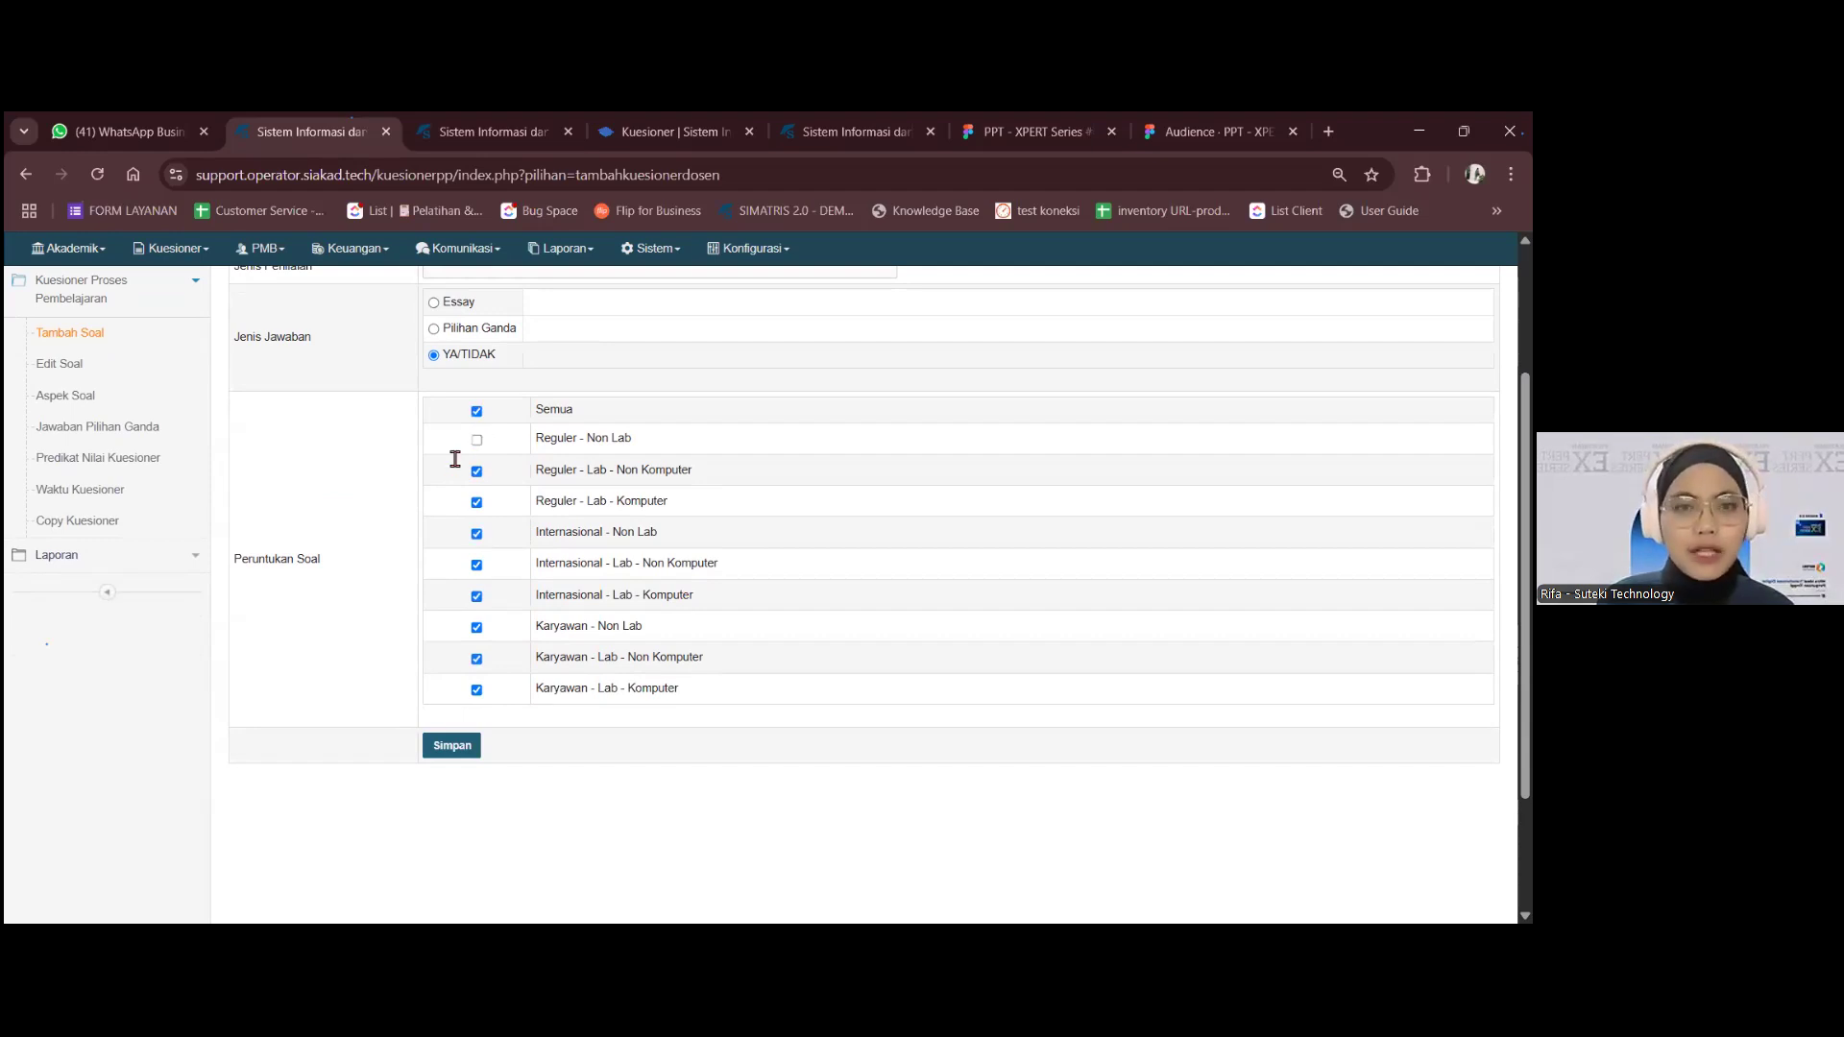
pyautogui.click(476, 441)
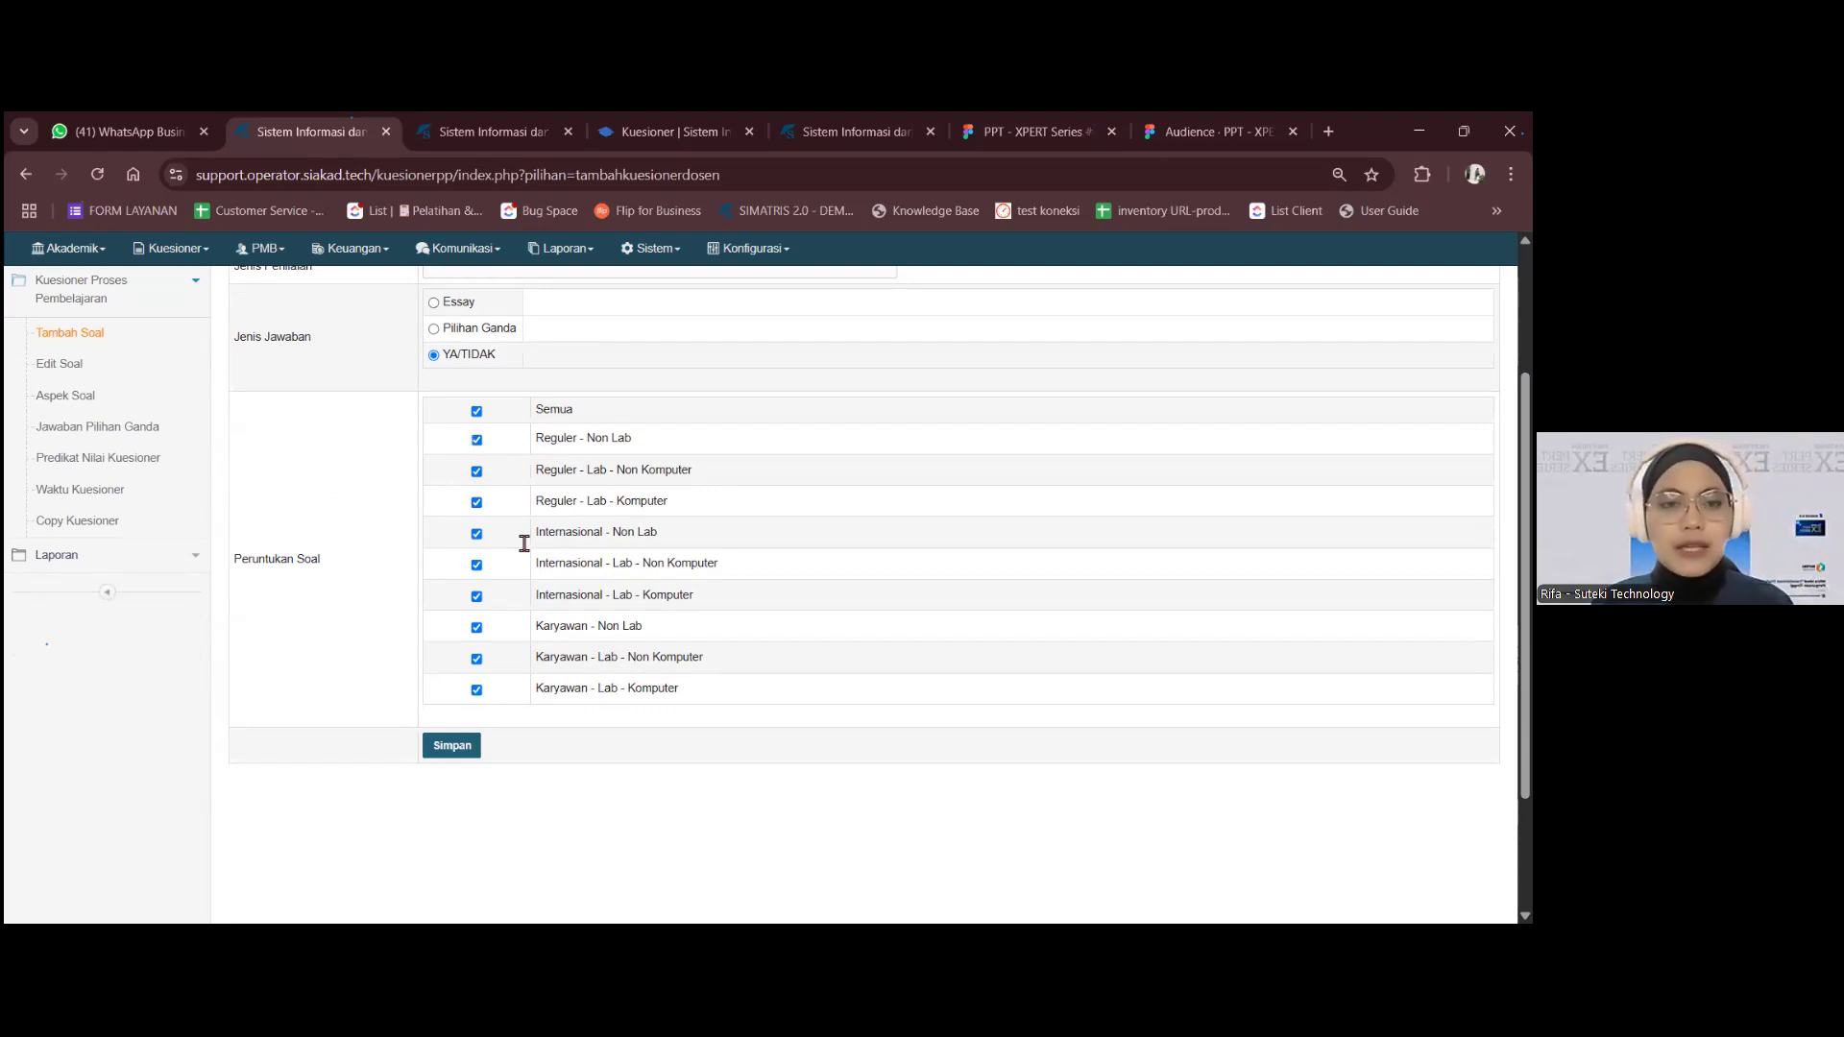
pyautogui.click(476, 441)
pyautogui.scroll(1, 695, 516)
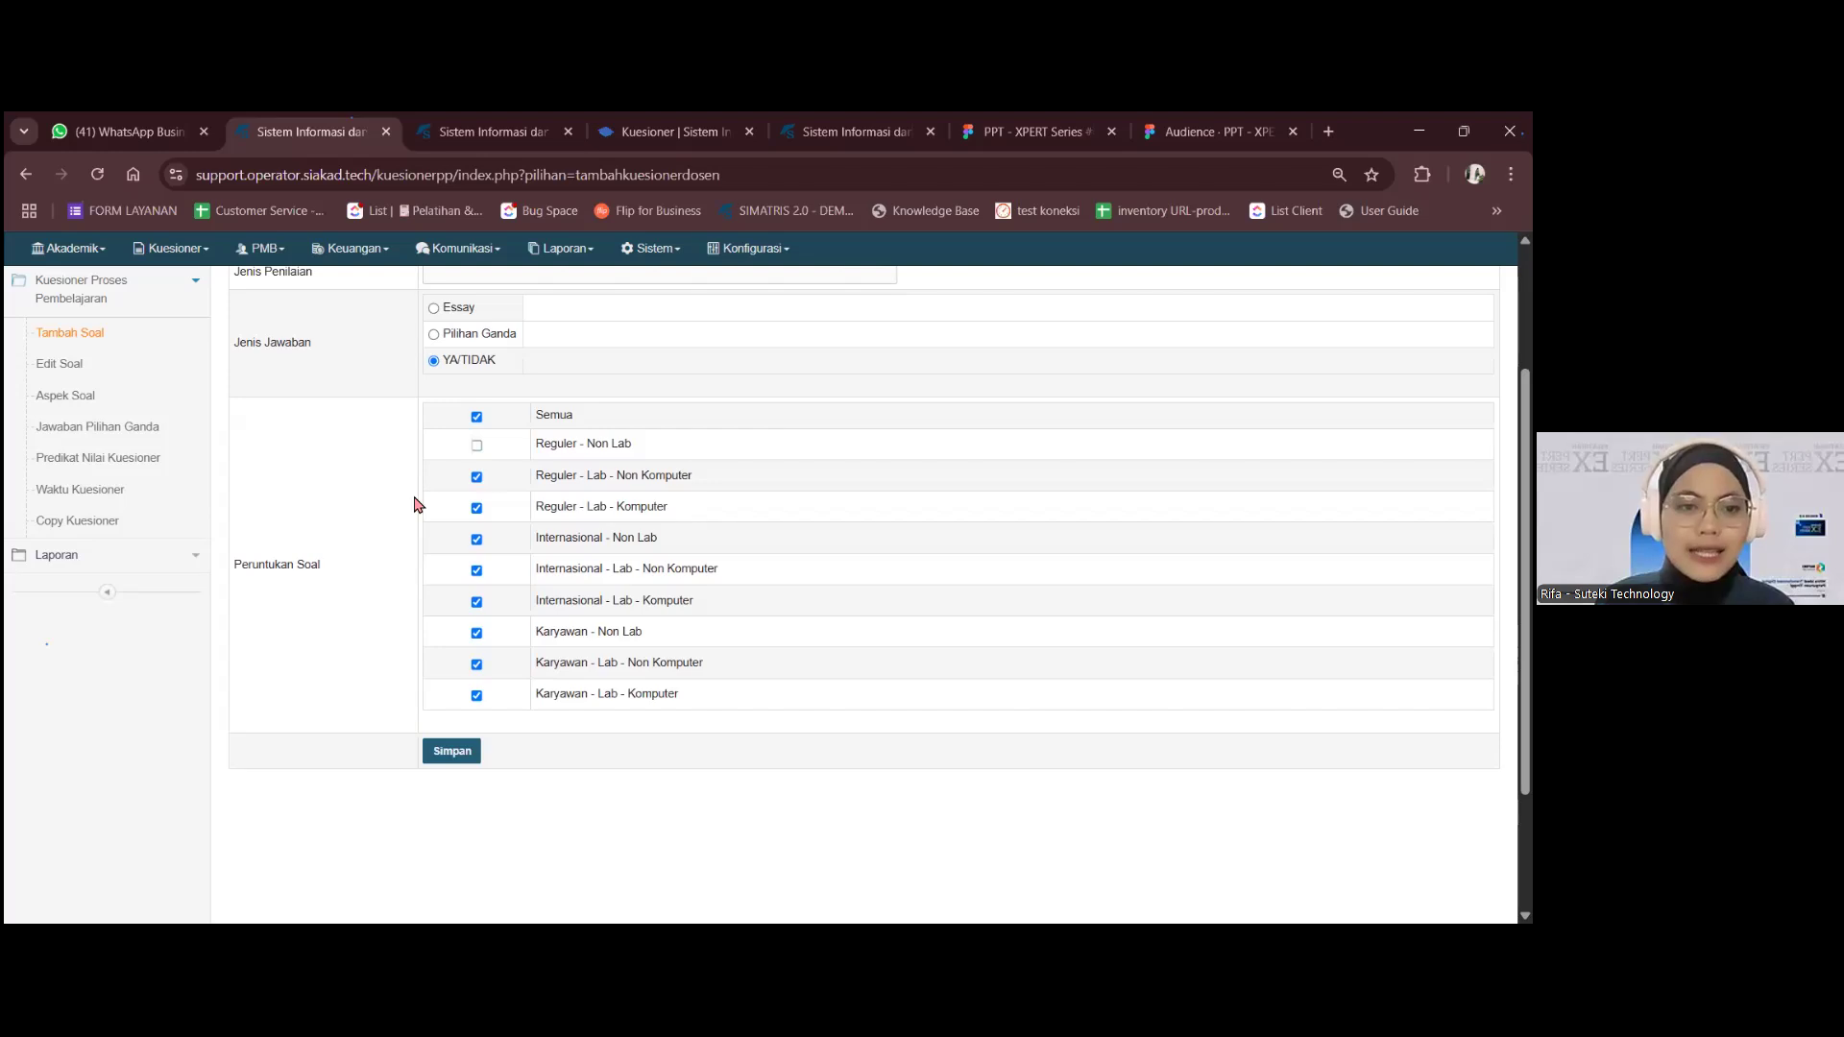
pyautogui.scroll(3, 630, 536)
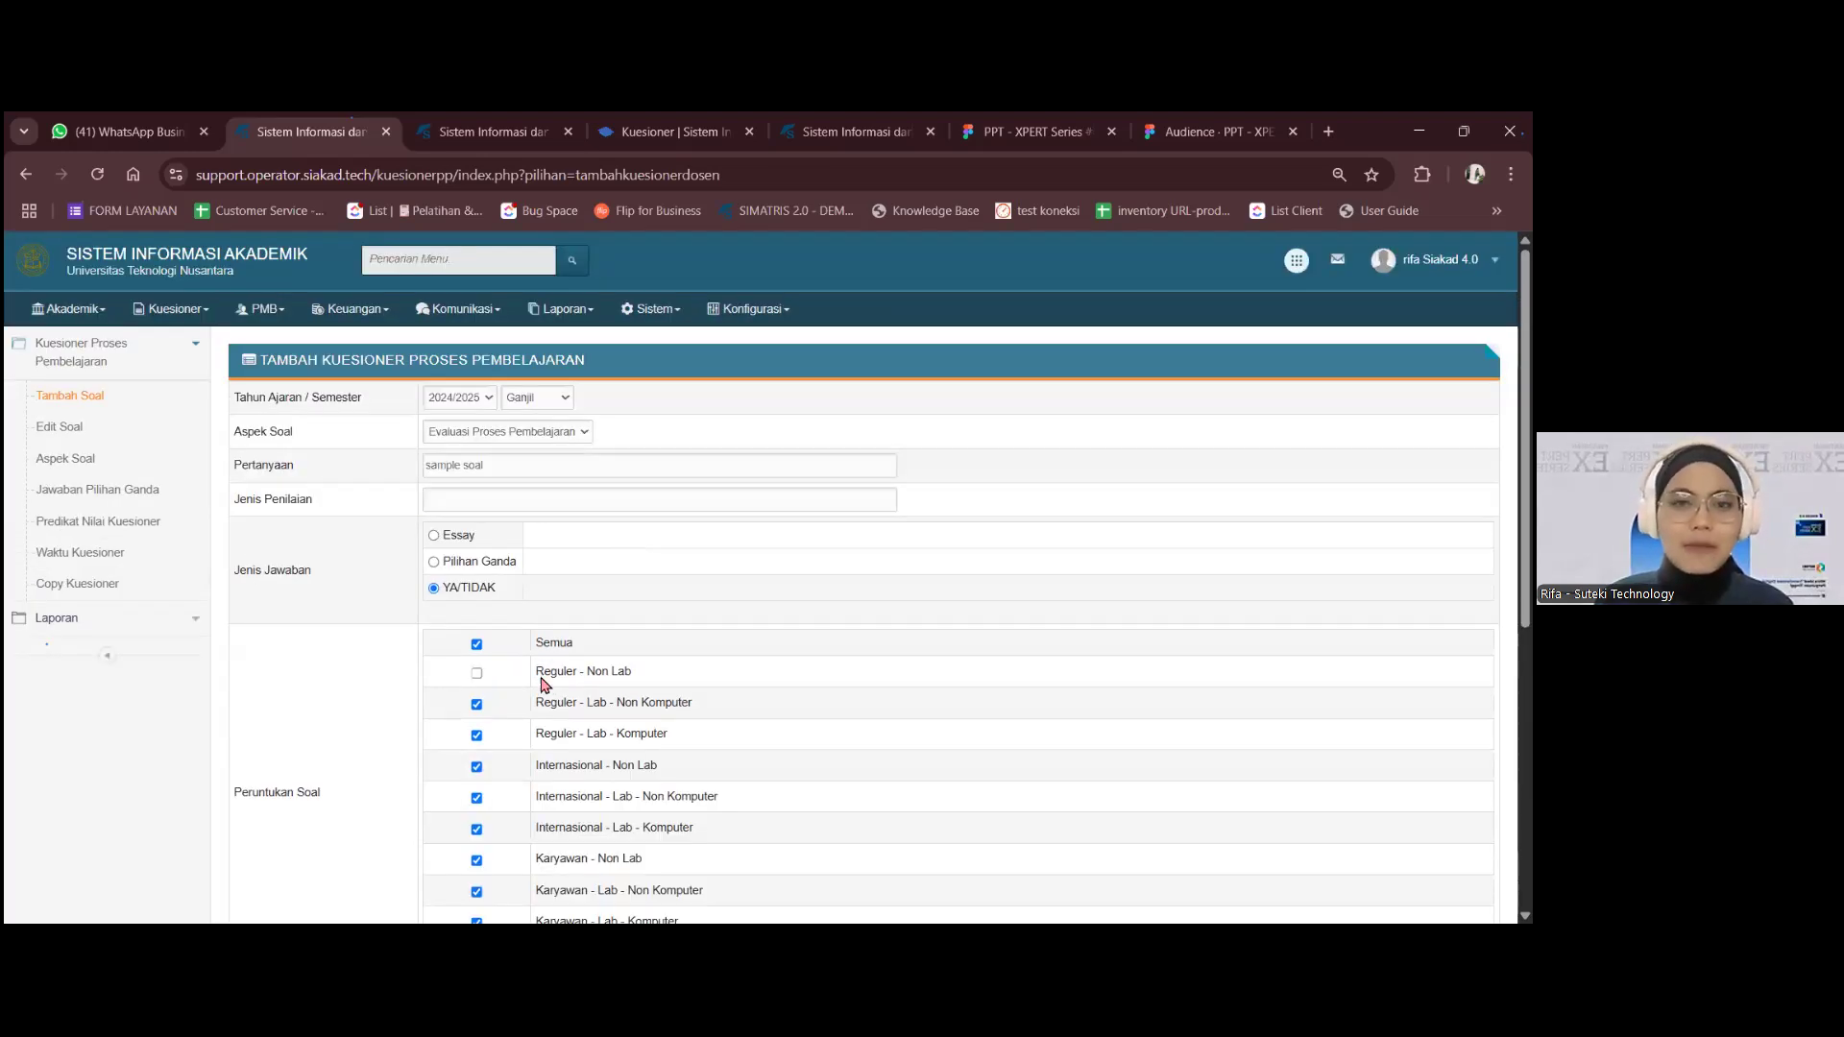
pyautogui.scroll(-2, 514, 690)
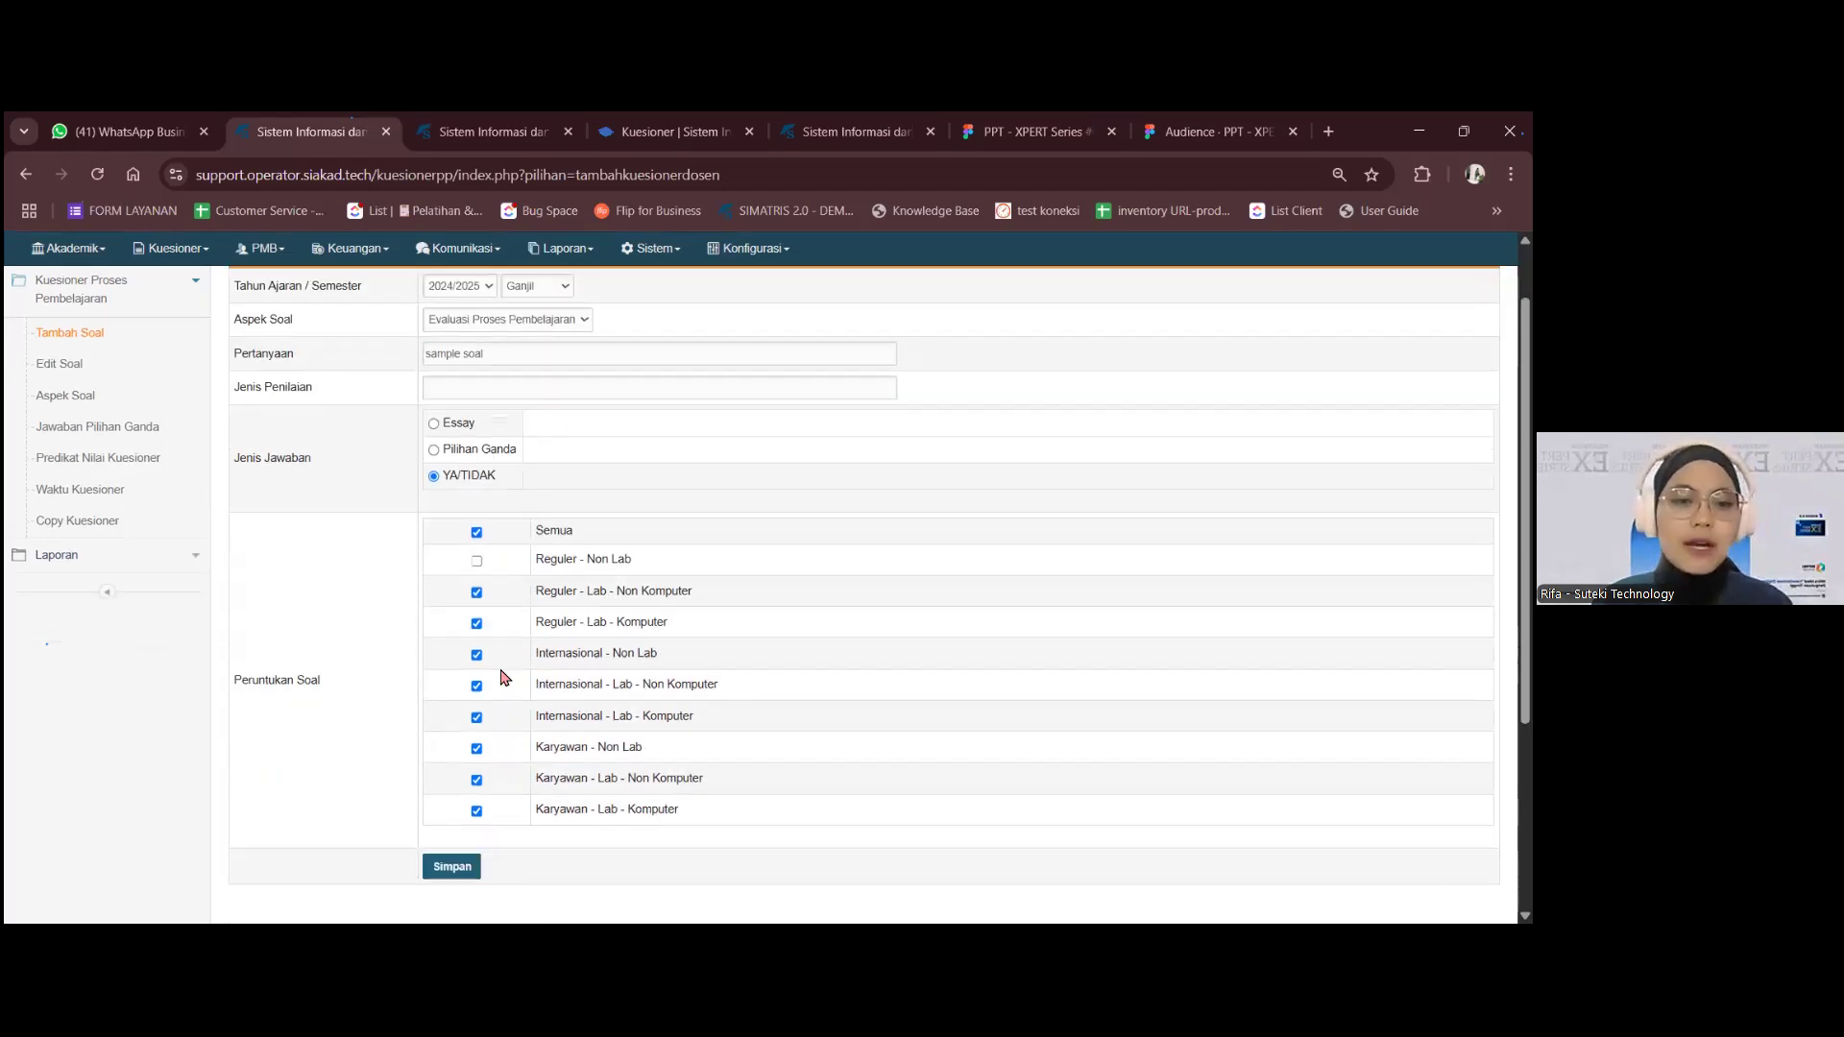
pyautogui.click(477, 539)
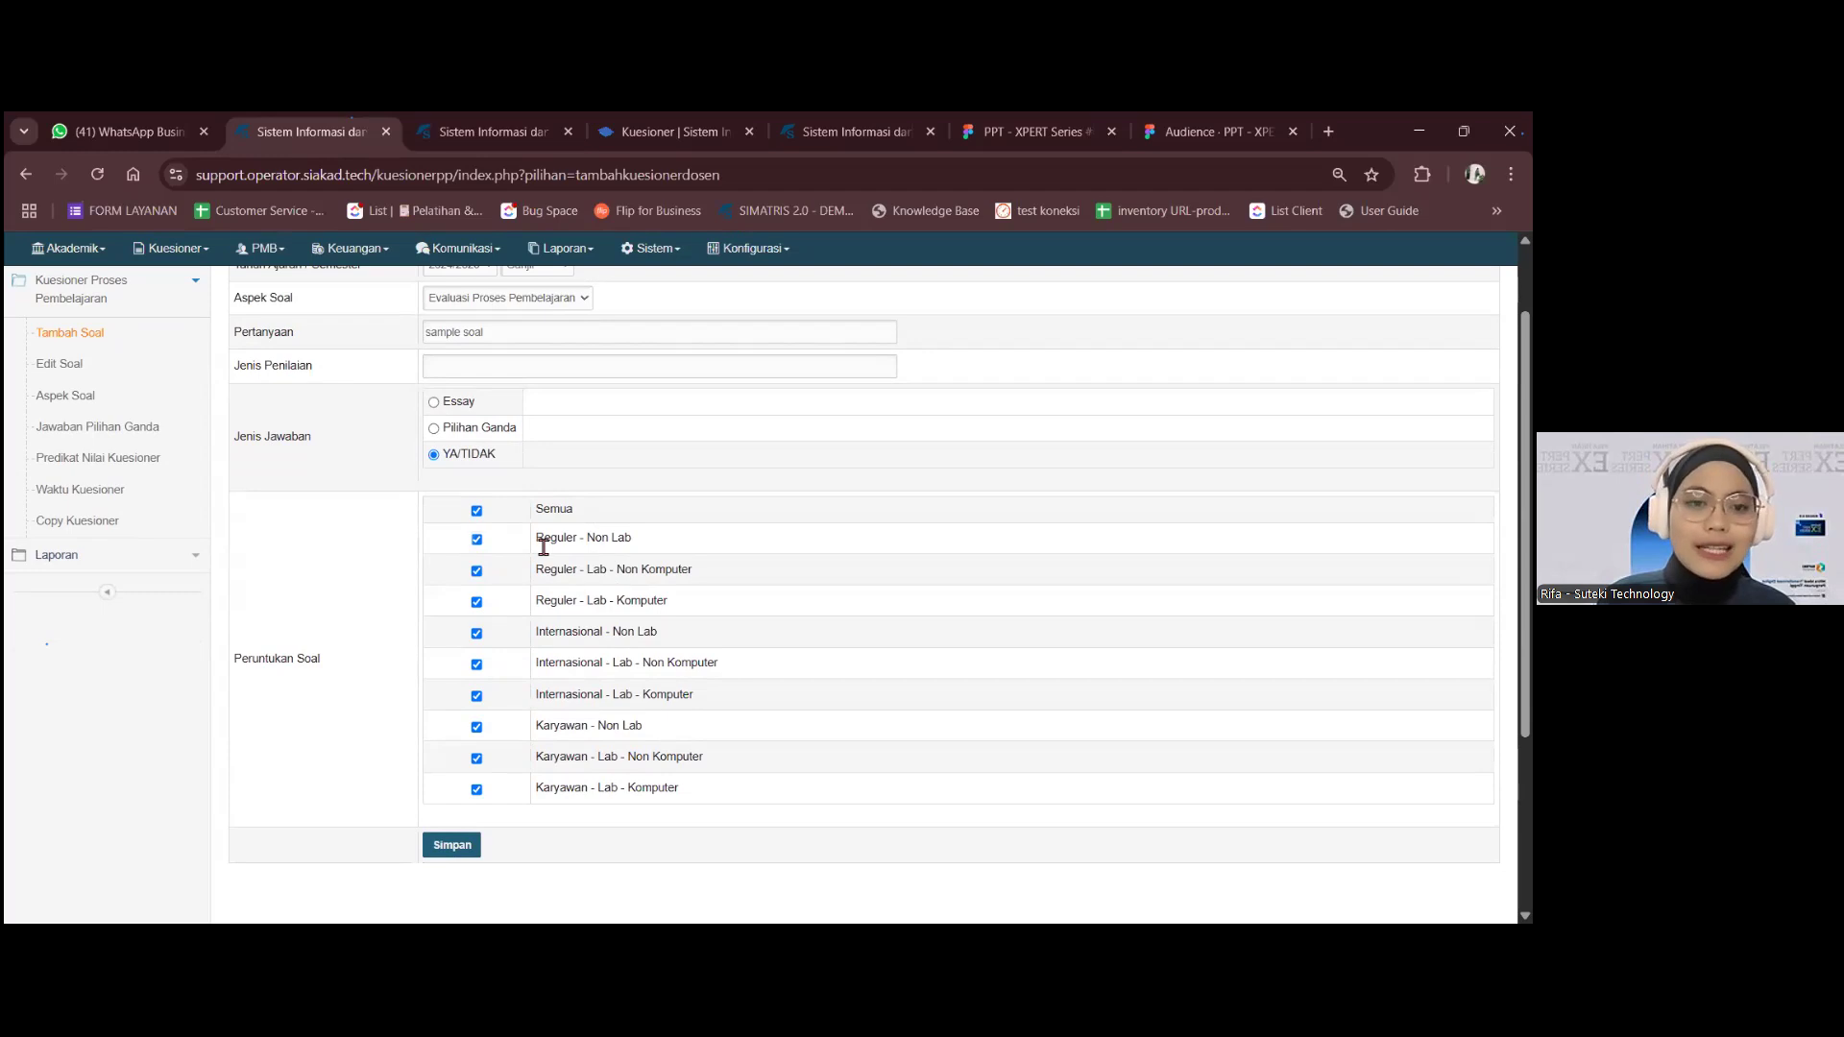
# - Examine the Reguler, Internasional and Karyawan class groups and their lab variants under Peruntukan Soal
pyautogui.moveTo(567, 539); pyautogui.dragTo(593, 635)
pyautogui.click(554, 598)
pyautogui.doubleClick(567, 663)
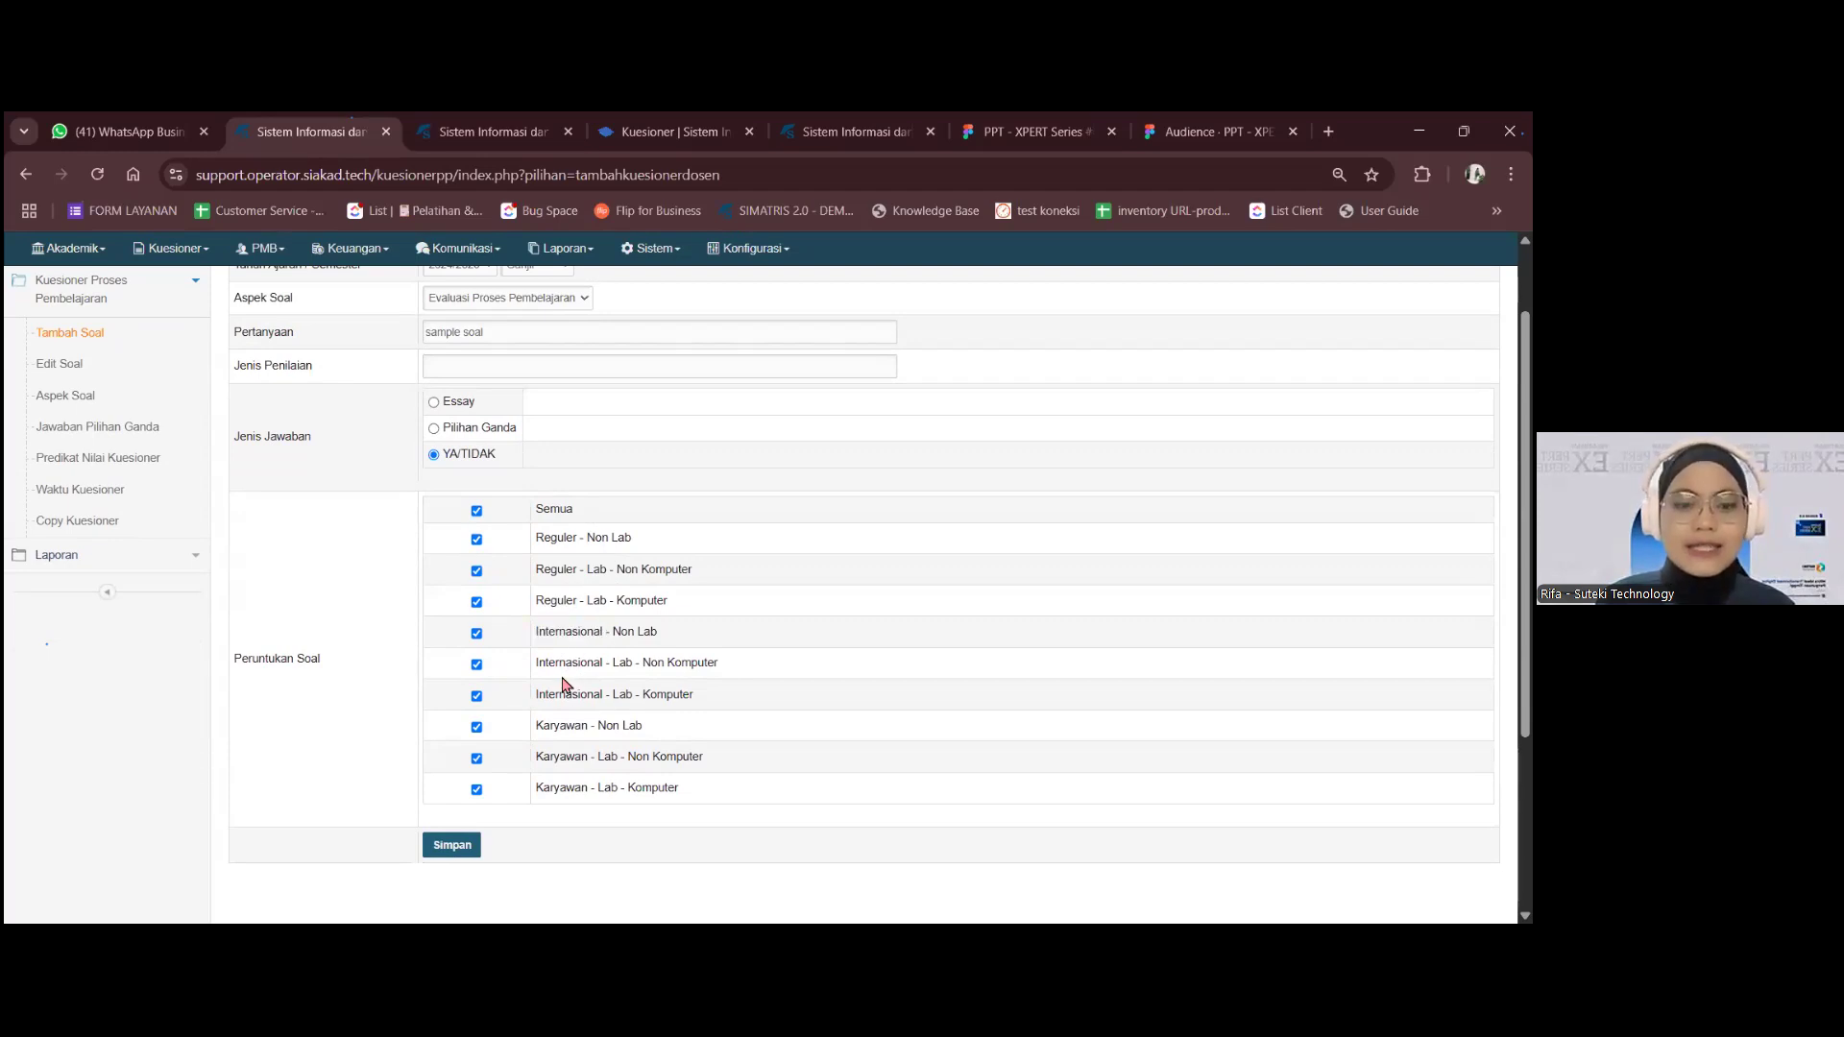
pyautogui.click(578, 582)
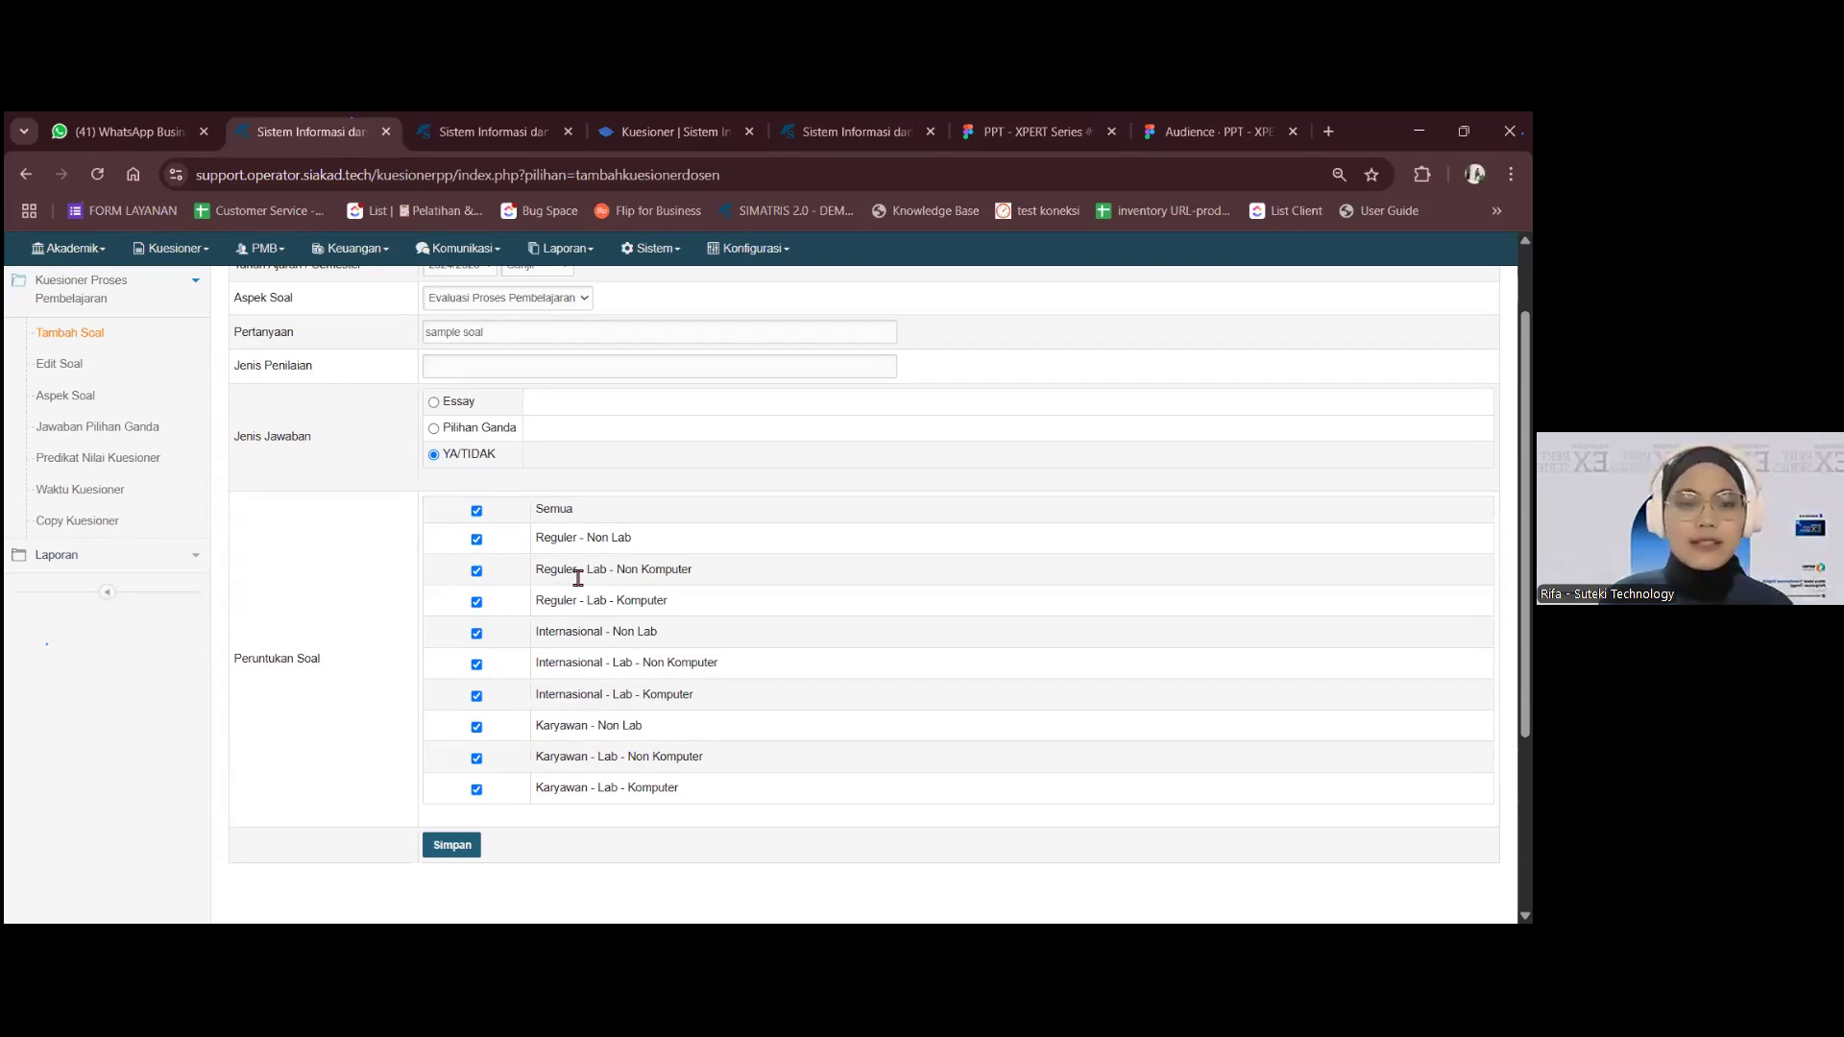
pyautogui.doubleClick(567, 537)
pyautogui.click(607, 529)
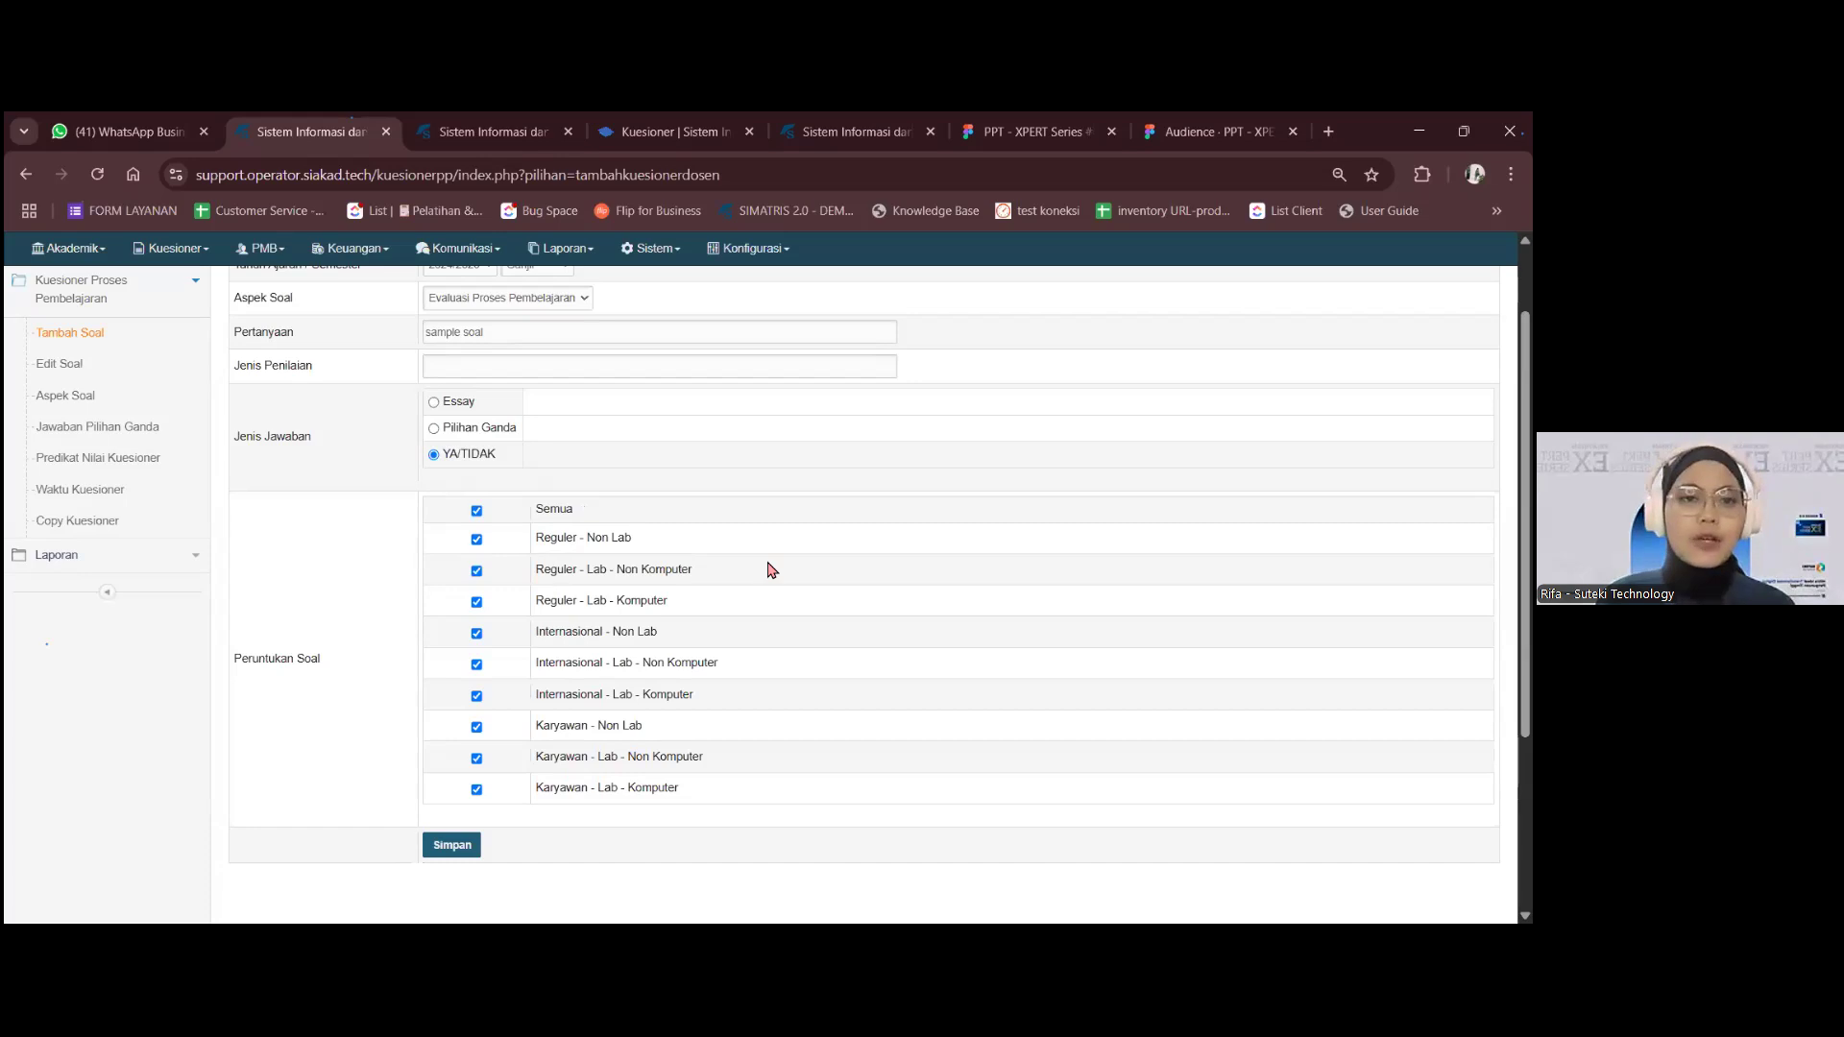
pyautogui.moveTo(536, 540); pyautogui.dragTo(571, 552)
pyautogui.click(571, 568)
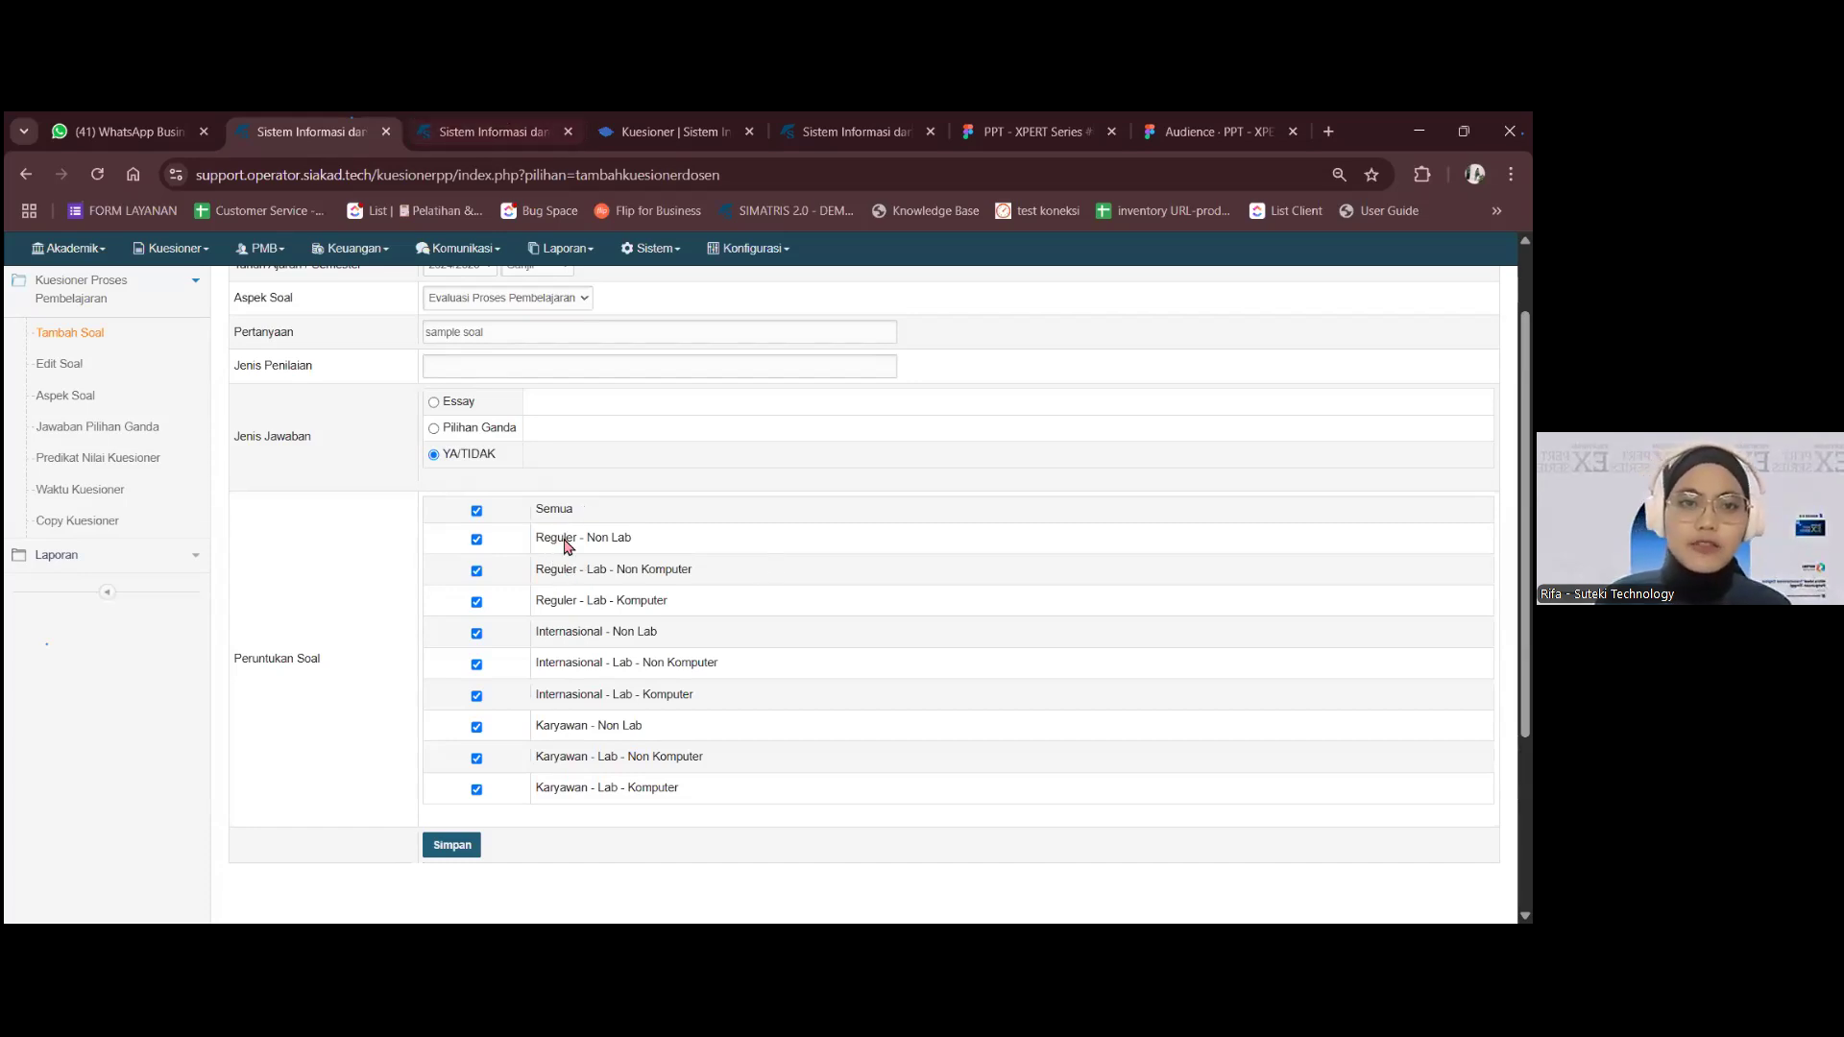
# - Switch to the Aturan browser tab and display the Kelas Kuliah list there for 2024/2025 Ganjil
pyautogui.click(490, 132)
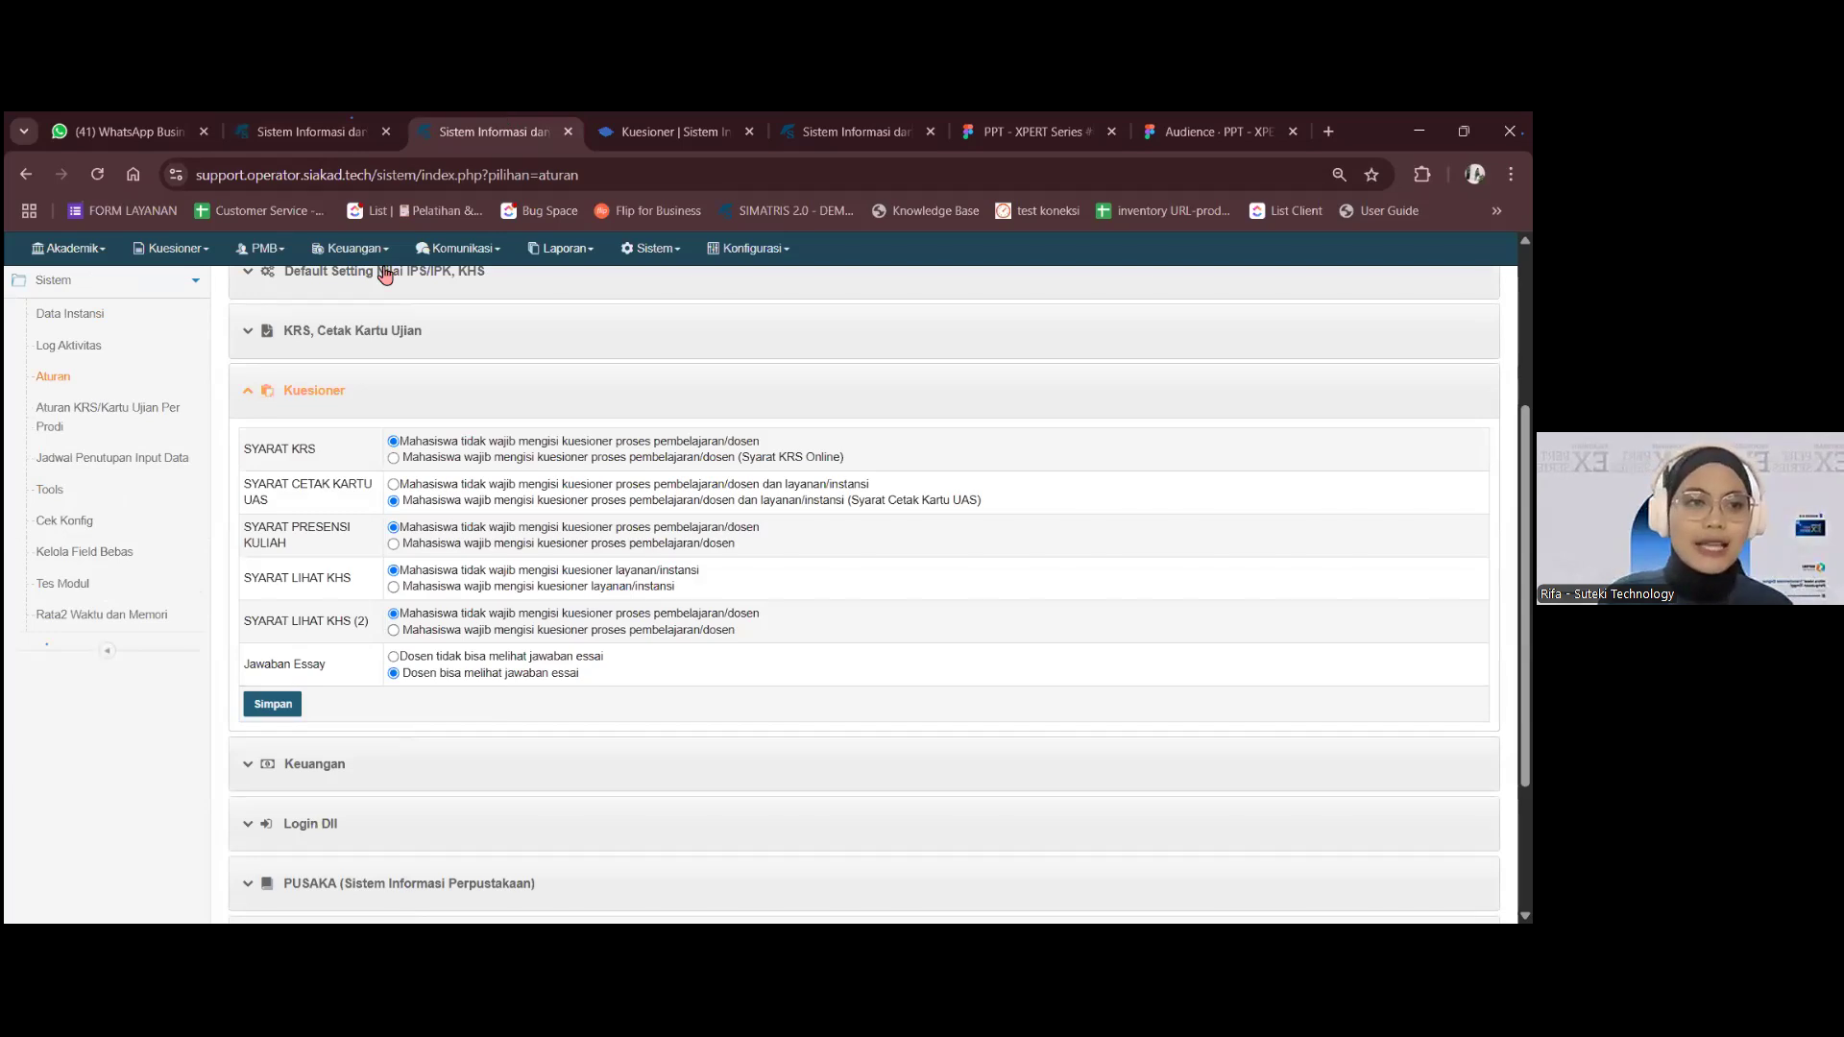
pyautogui.click(75, 250)
pyautogui.click(434, 317)
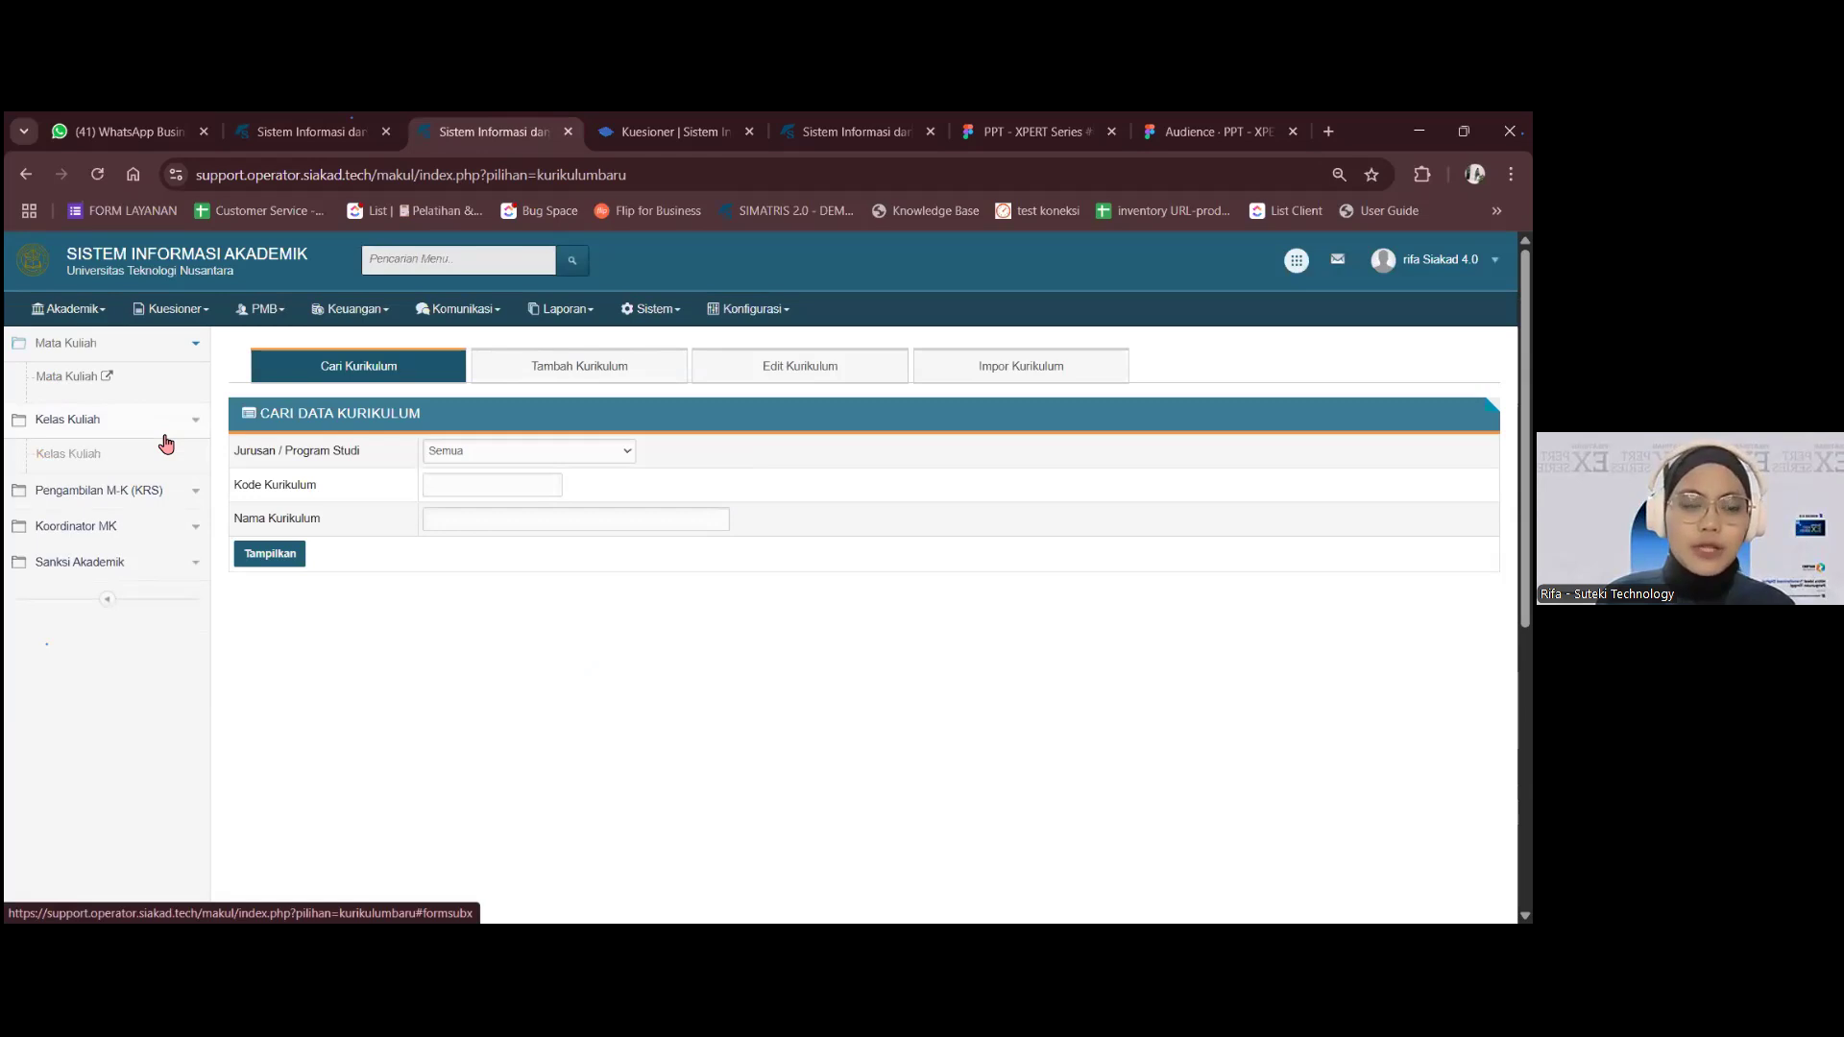
pyautogui.click(135, 421)
pyautogui.click(275, 766)
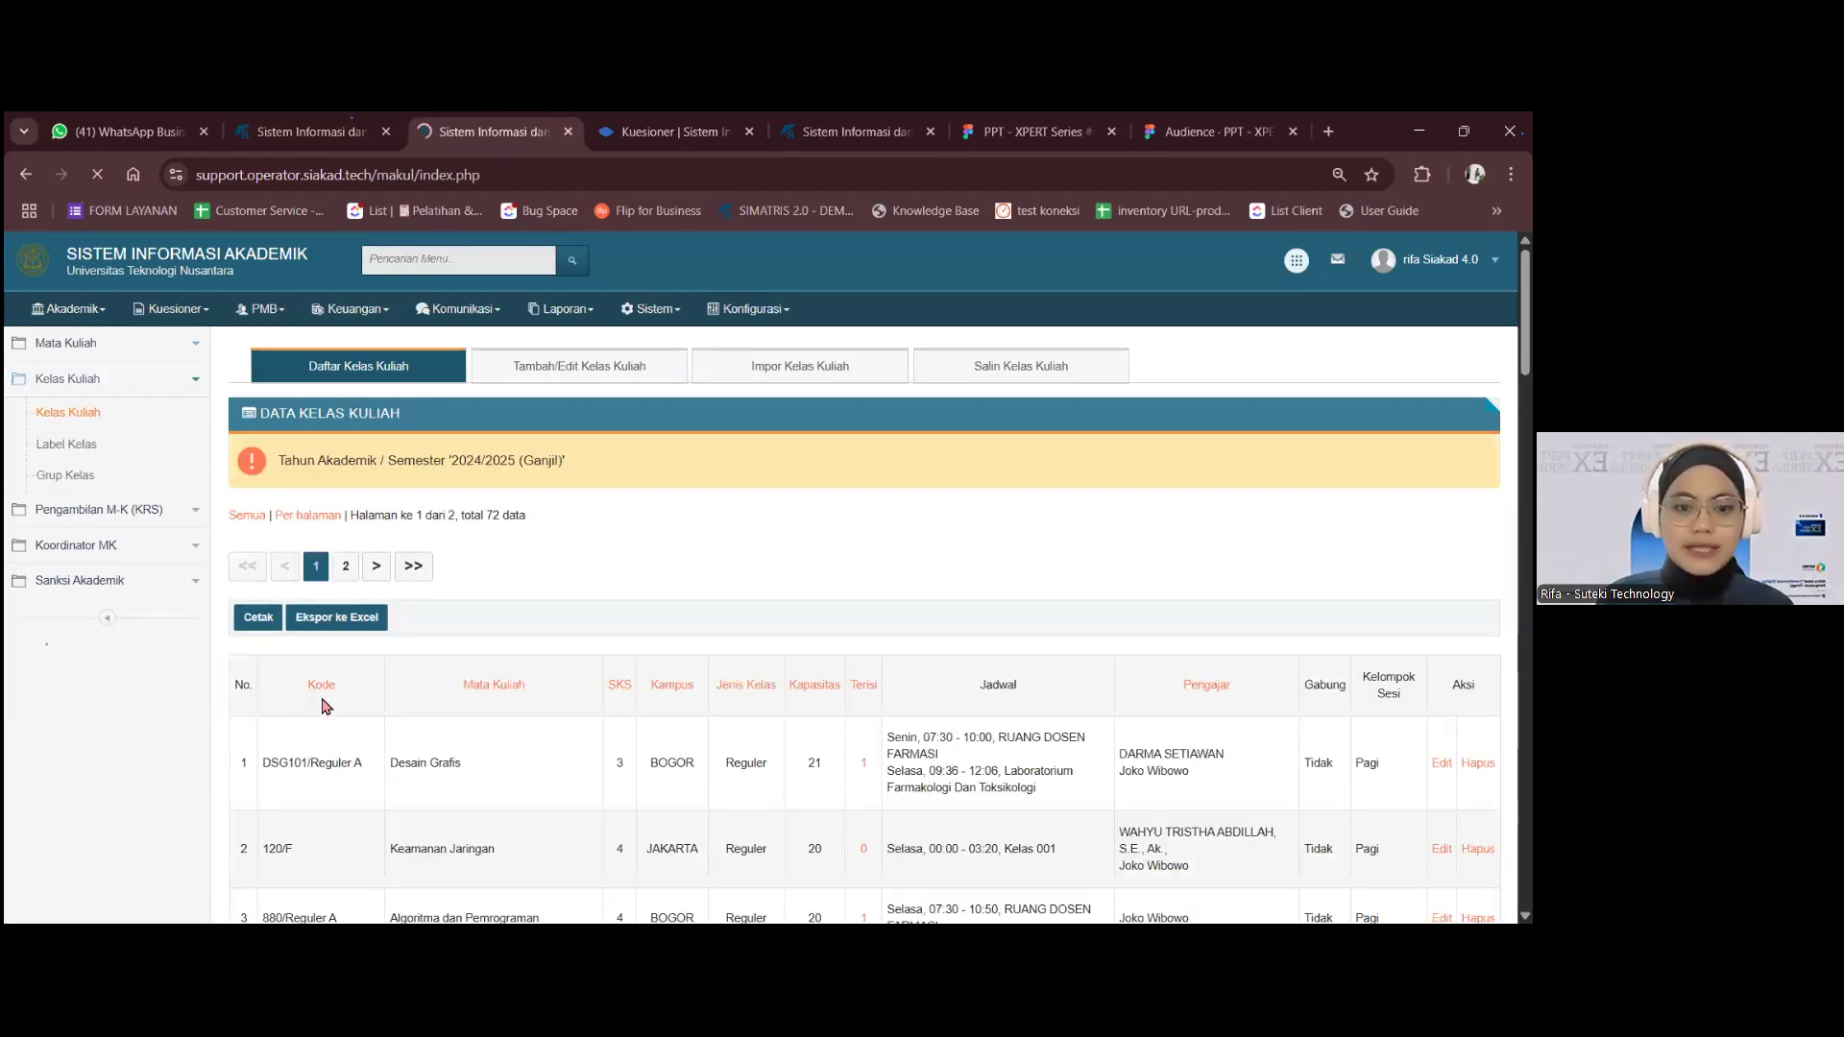
# - Examine the Jenis Kelas column in the class list, especially for the Desain Grafis class
pyautogui.scroll(-3, 326, 707)
pyautogui.moveTo(716, 468); pyautogui.dragTo(778, 471)
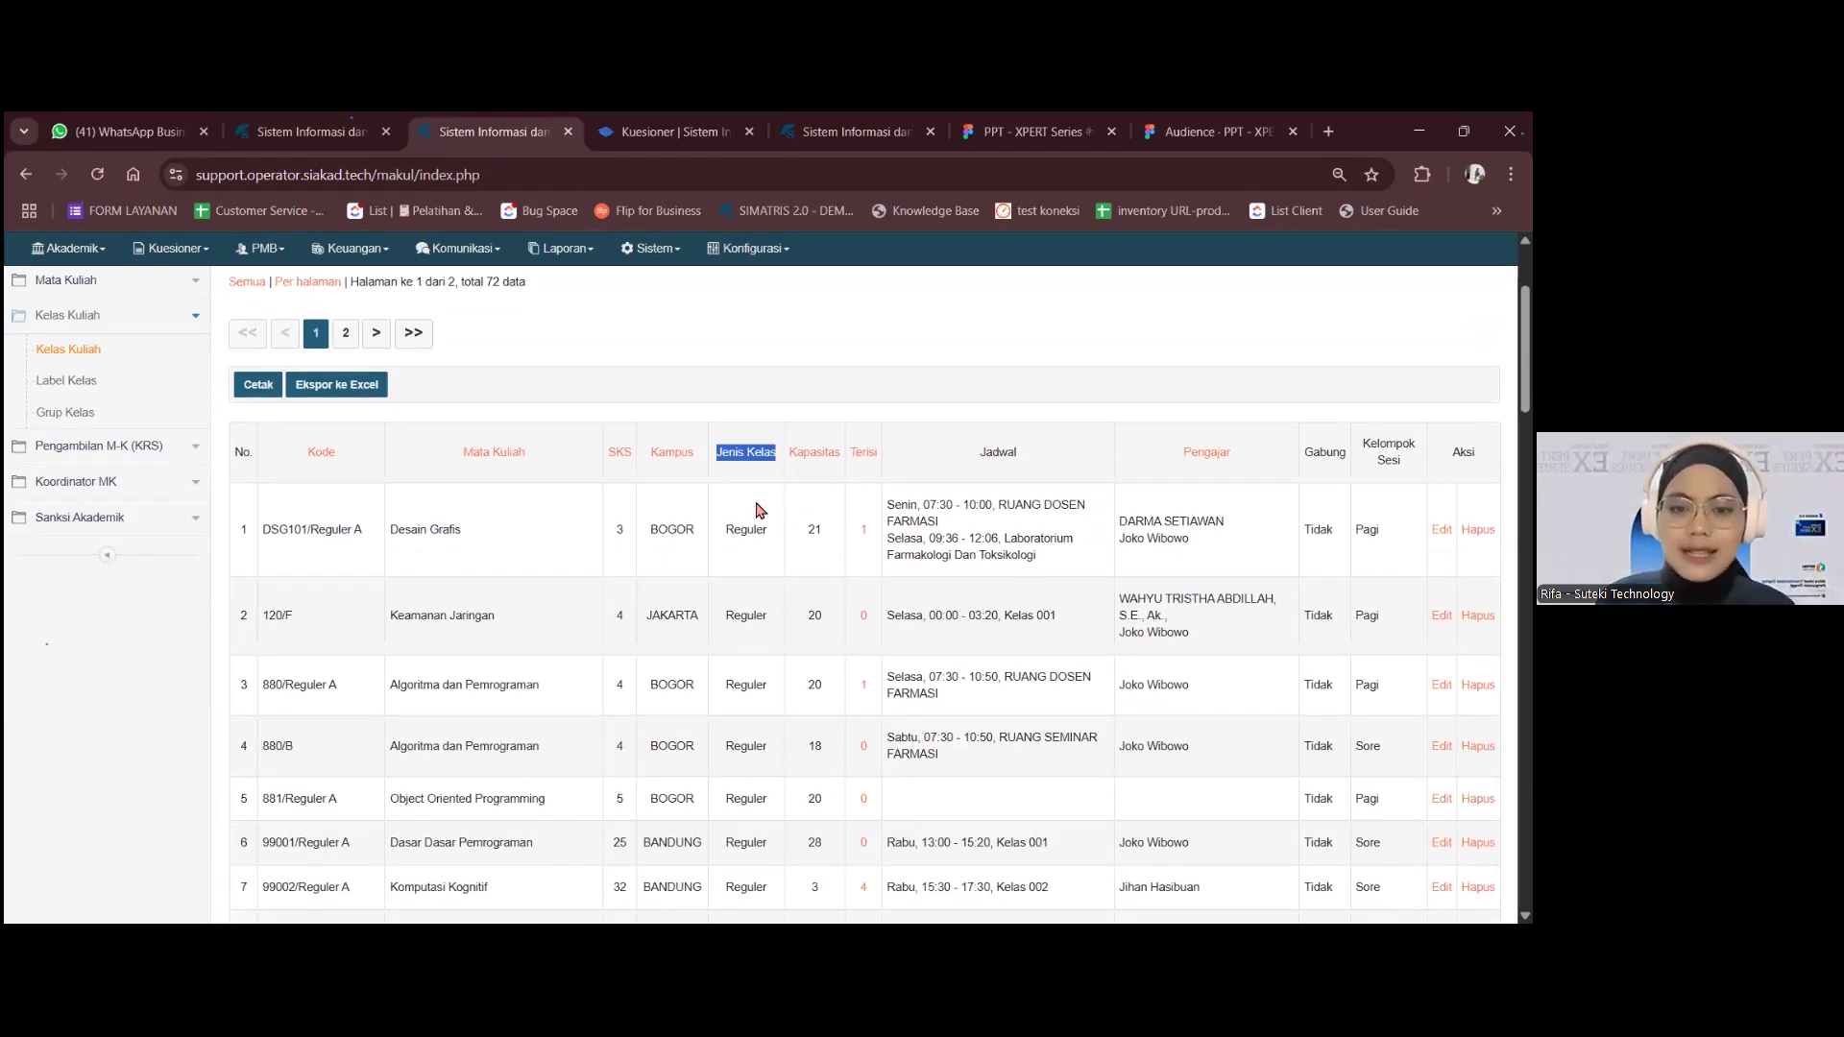
pyautogui.click(749, 519)
pyautogui.moveTo(722, 531); pyautogui.dragTo(759, 536)
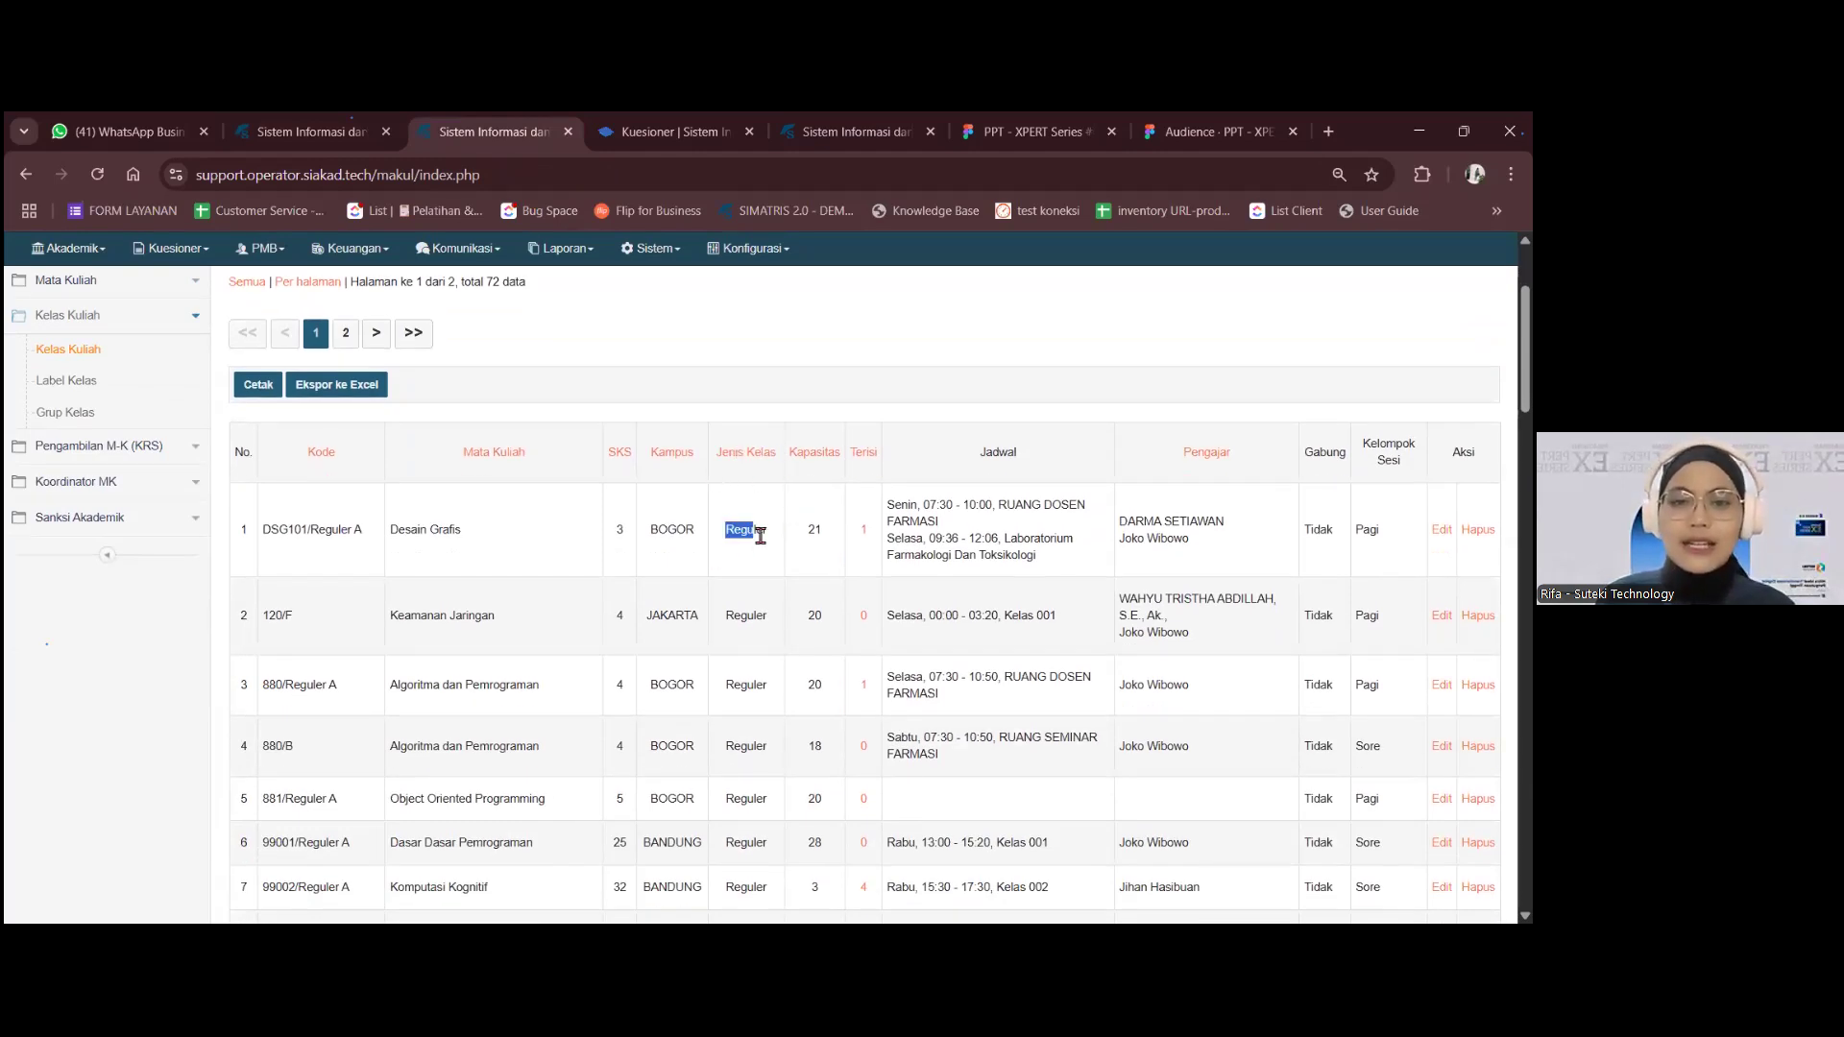
pyautogui.click(763, 549)
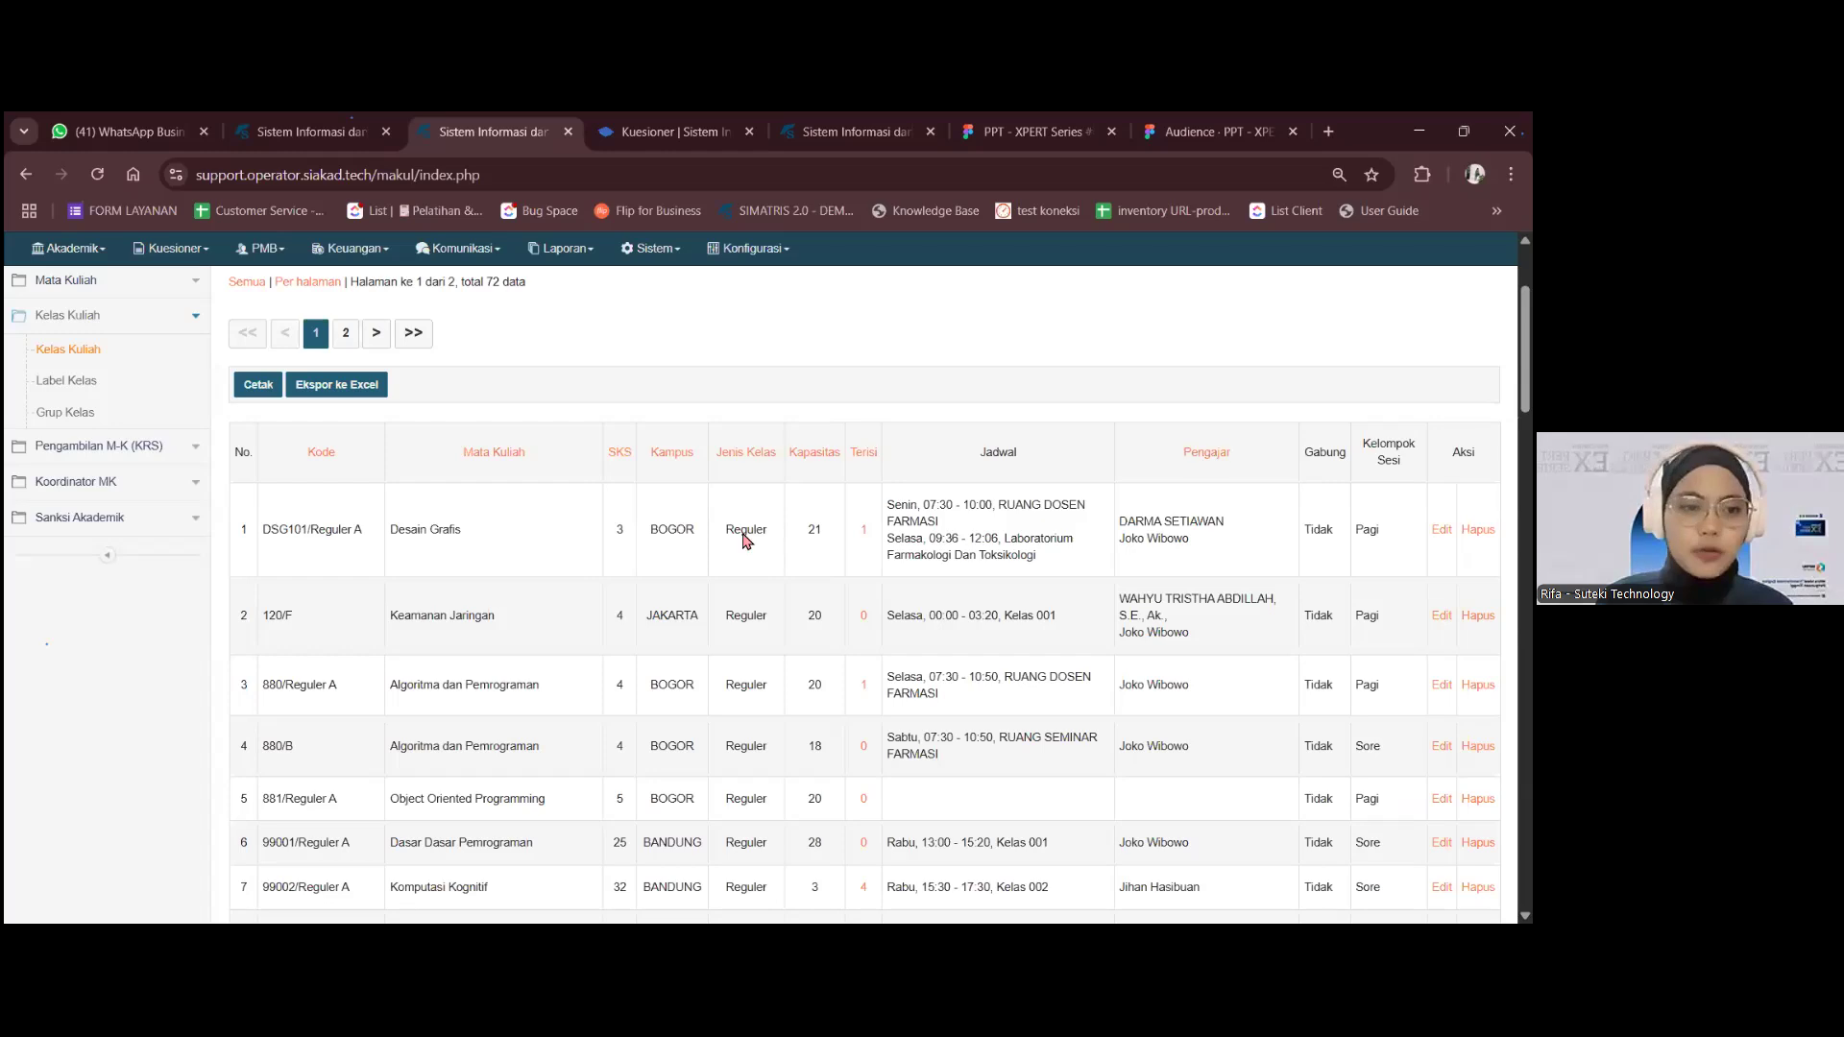
# - Open the Mata Kuliah page and search for the Desain Grafis course by its code DSG101
pyautogui.doubleClick(295, 530)
pyautogui.scroll(1, 502, 567)
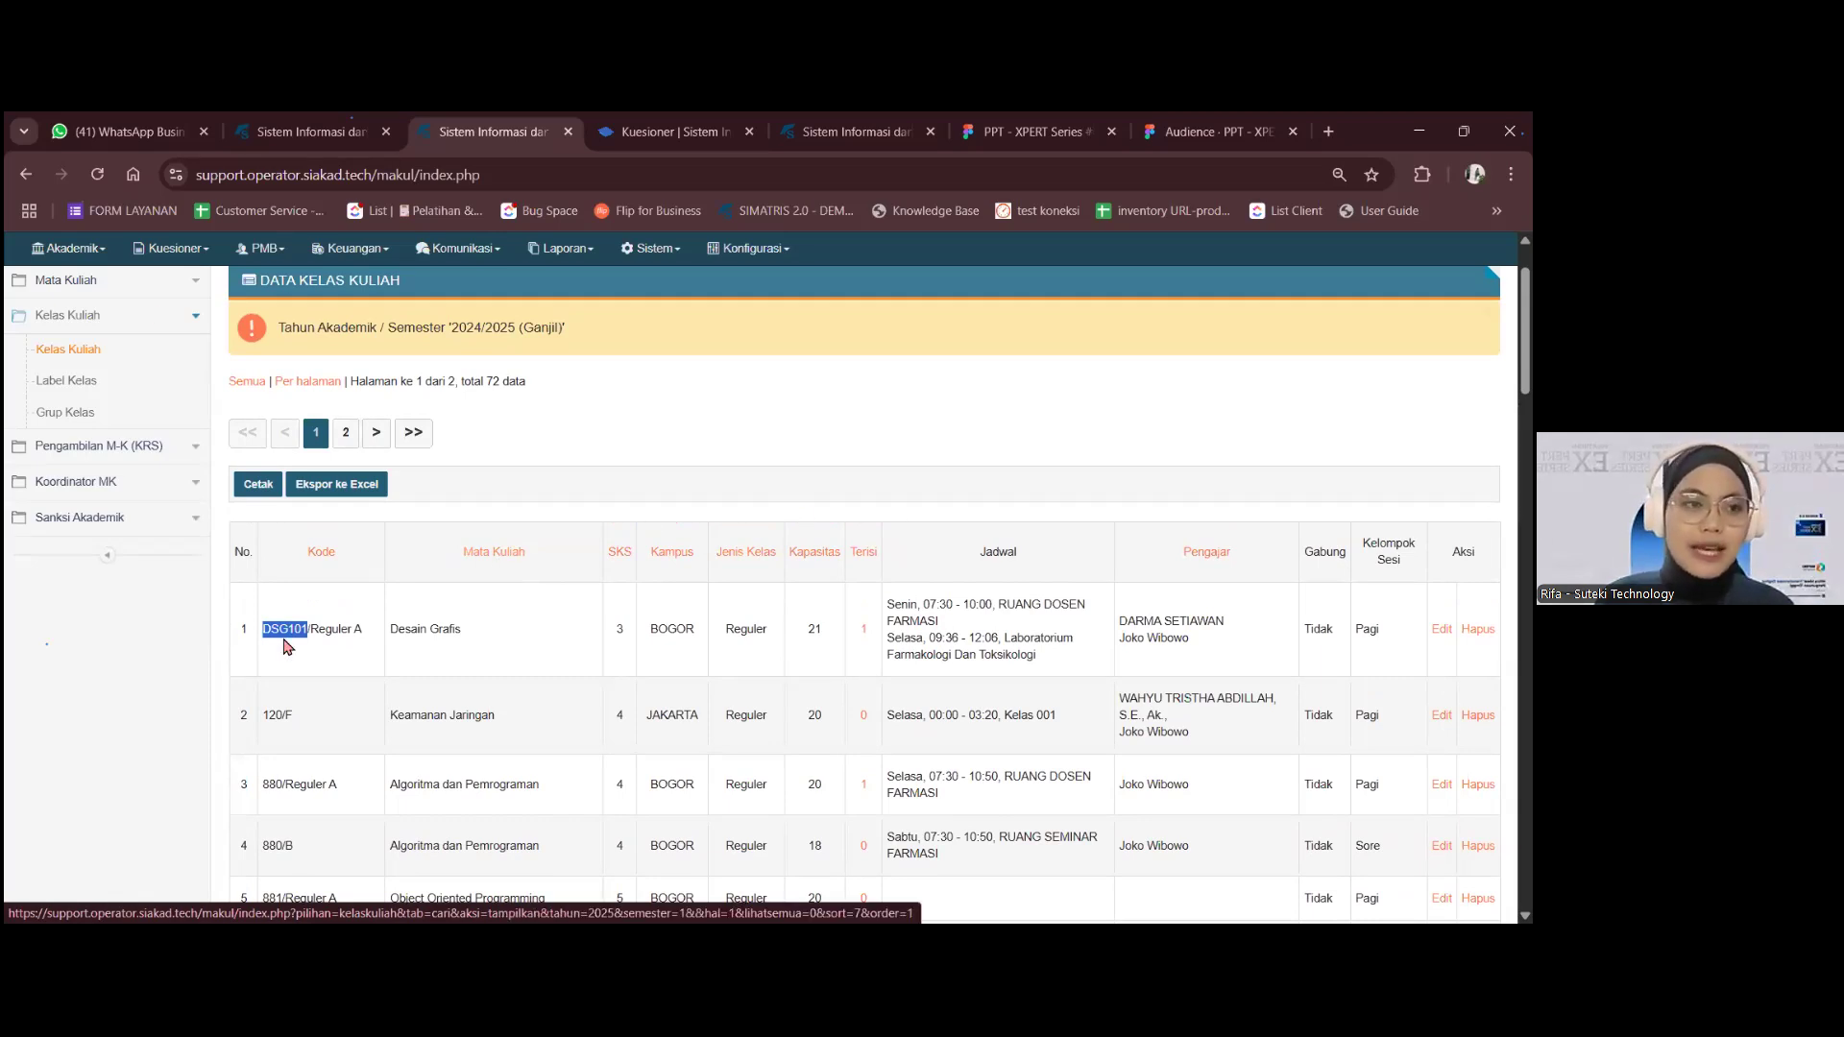
pyautogui.click(128, 288)
pyautogui.click(79, 314)
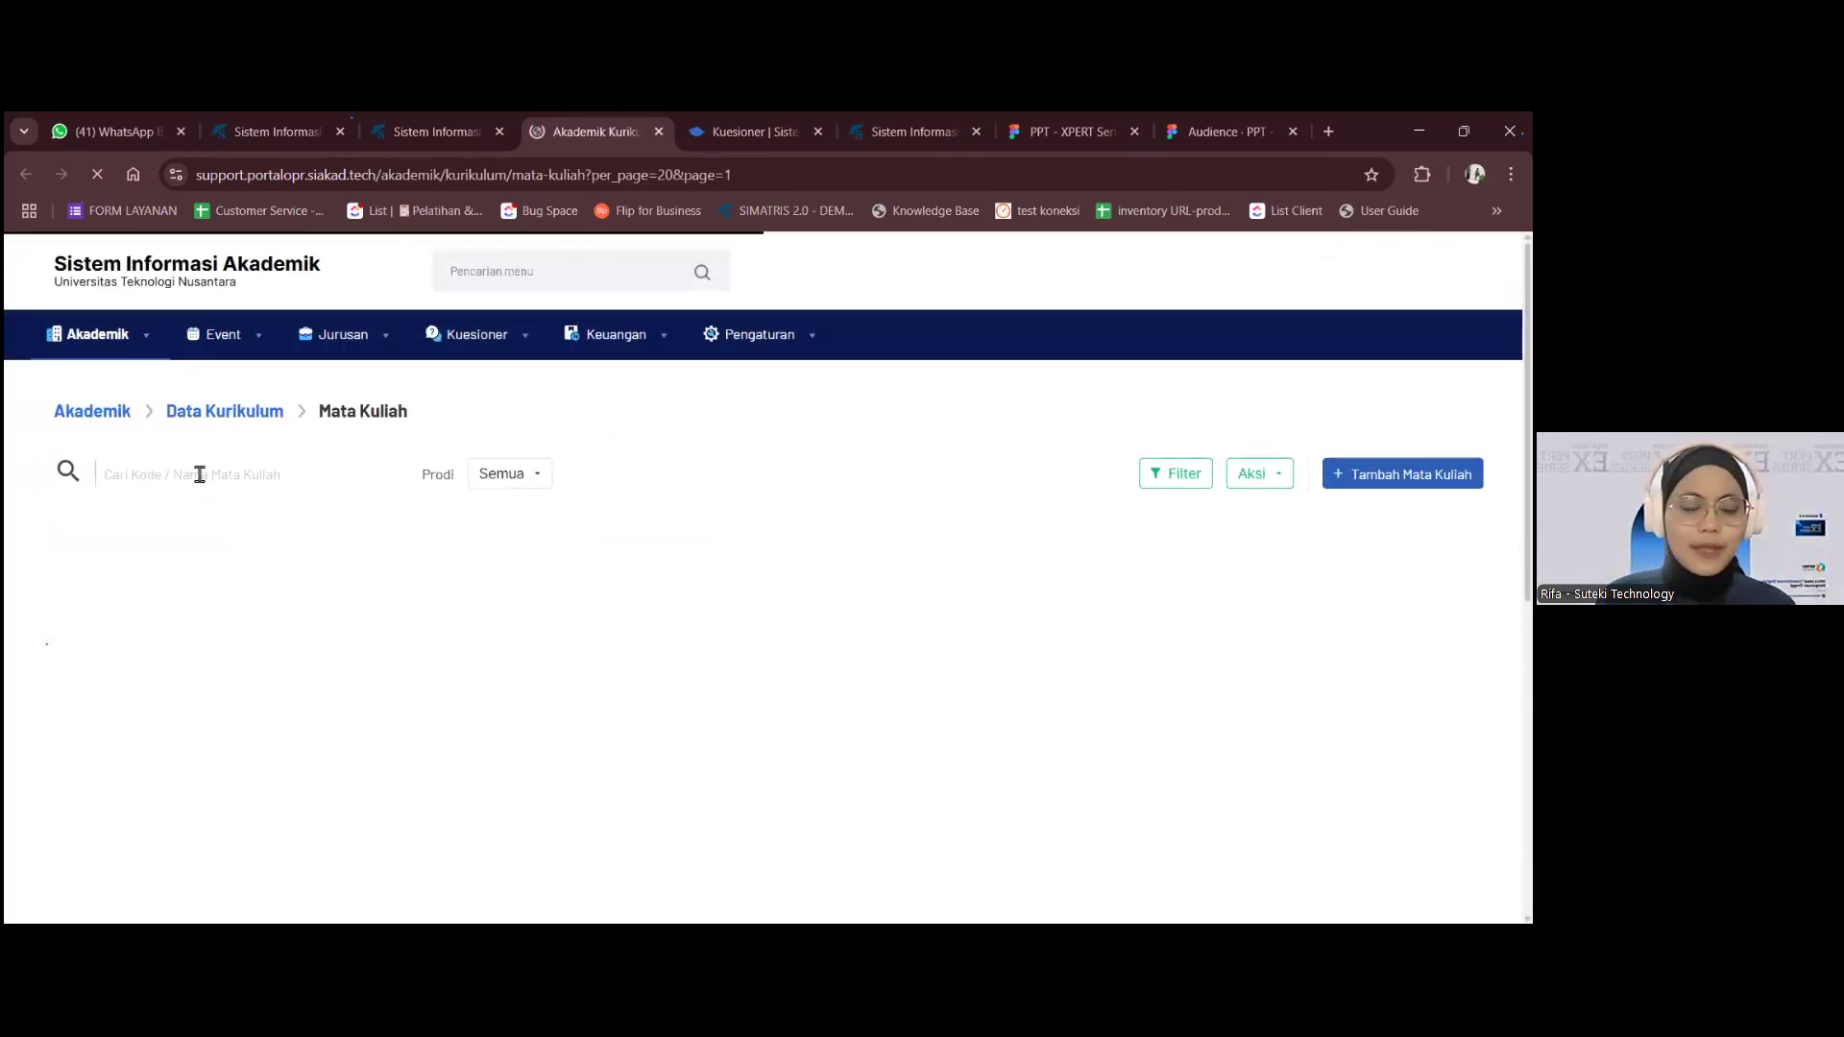
pyautogui.click(199, 475)
pyautogui.write('DSG101')
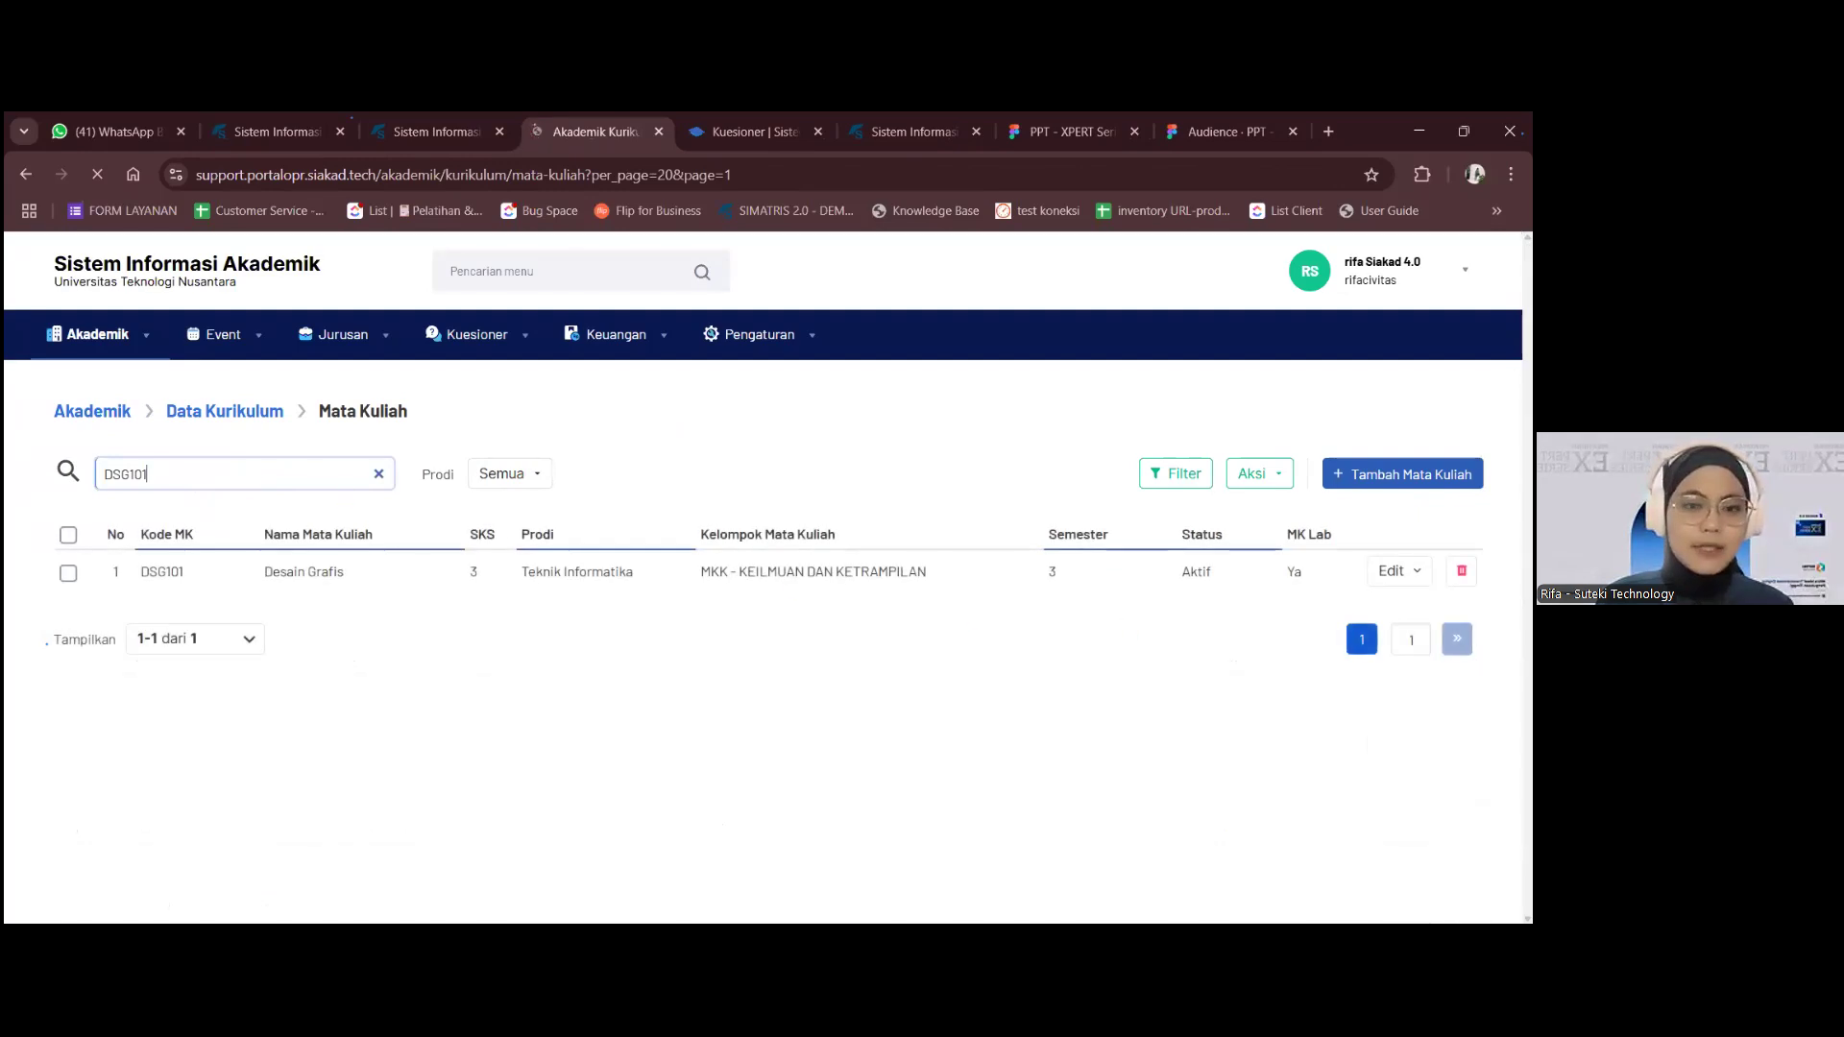
# - Open the Desain Grafis course data and examine its Mata Kuliah Lab and Berbasis Komputer settings
pyautogui.click(1399, 572)
pyautogui.click(1331, 613)
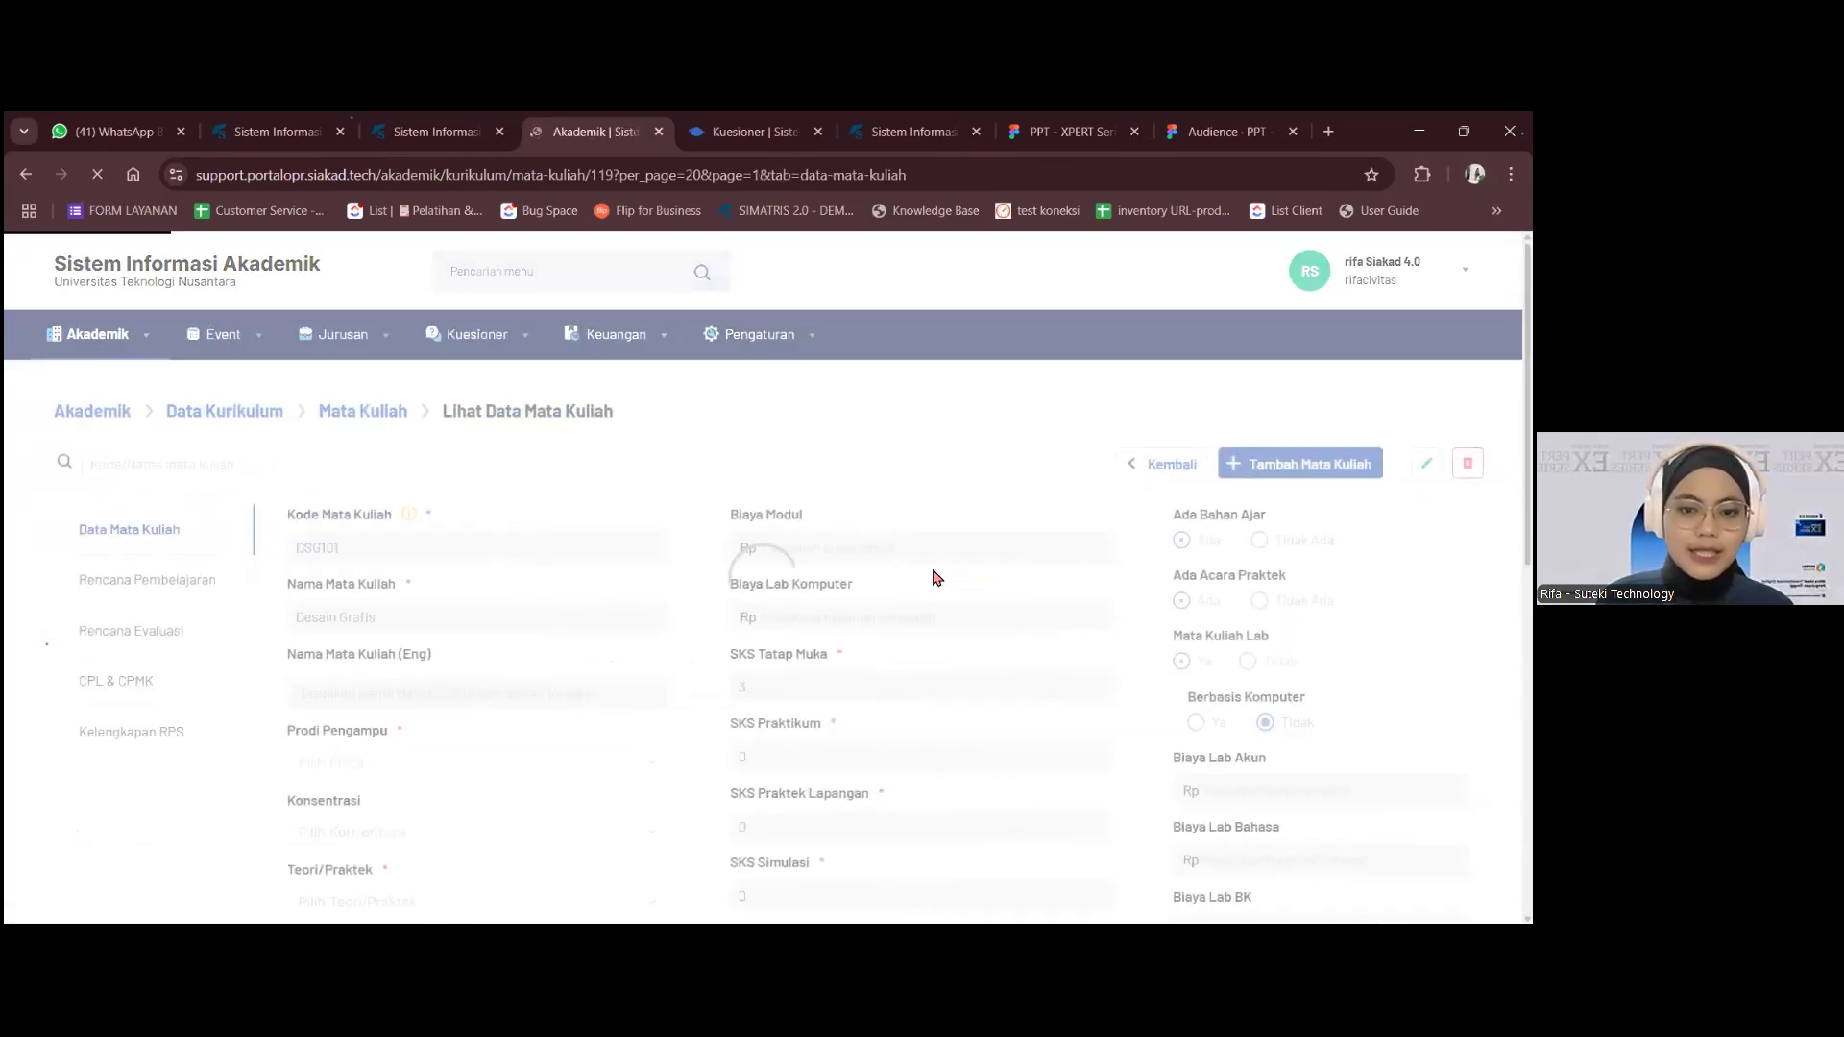
pyautogui.scroll(-1, 925, 576)
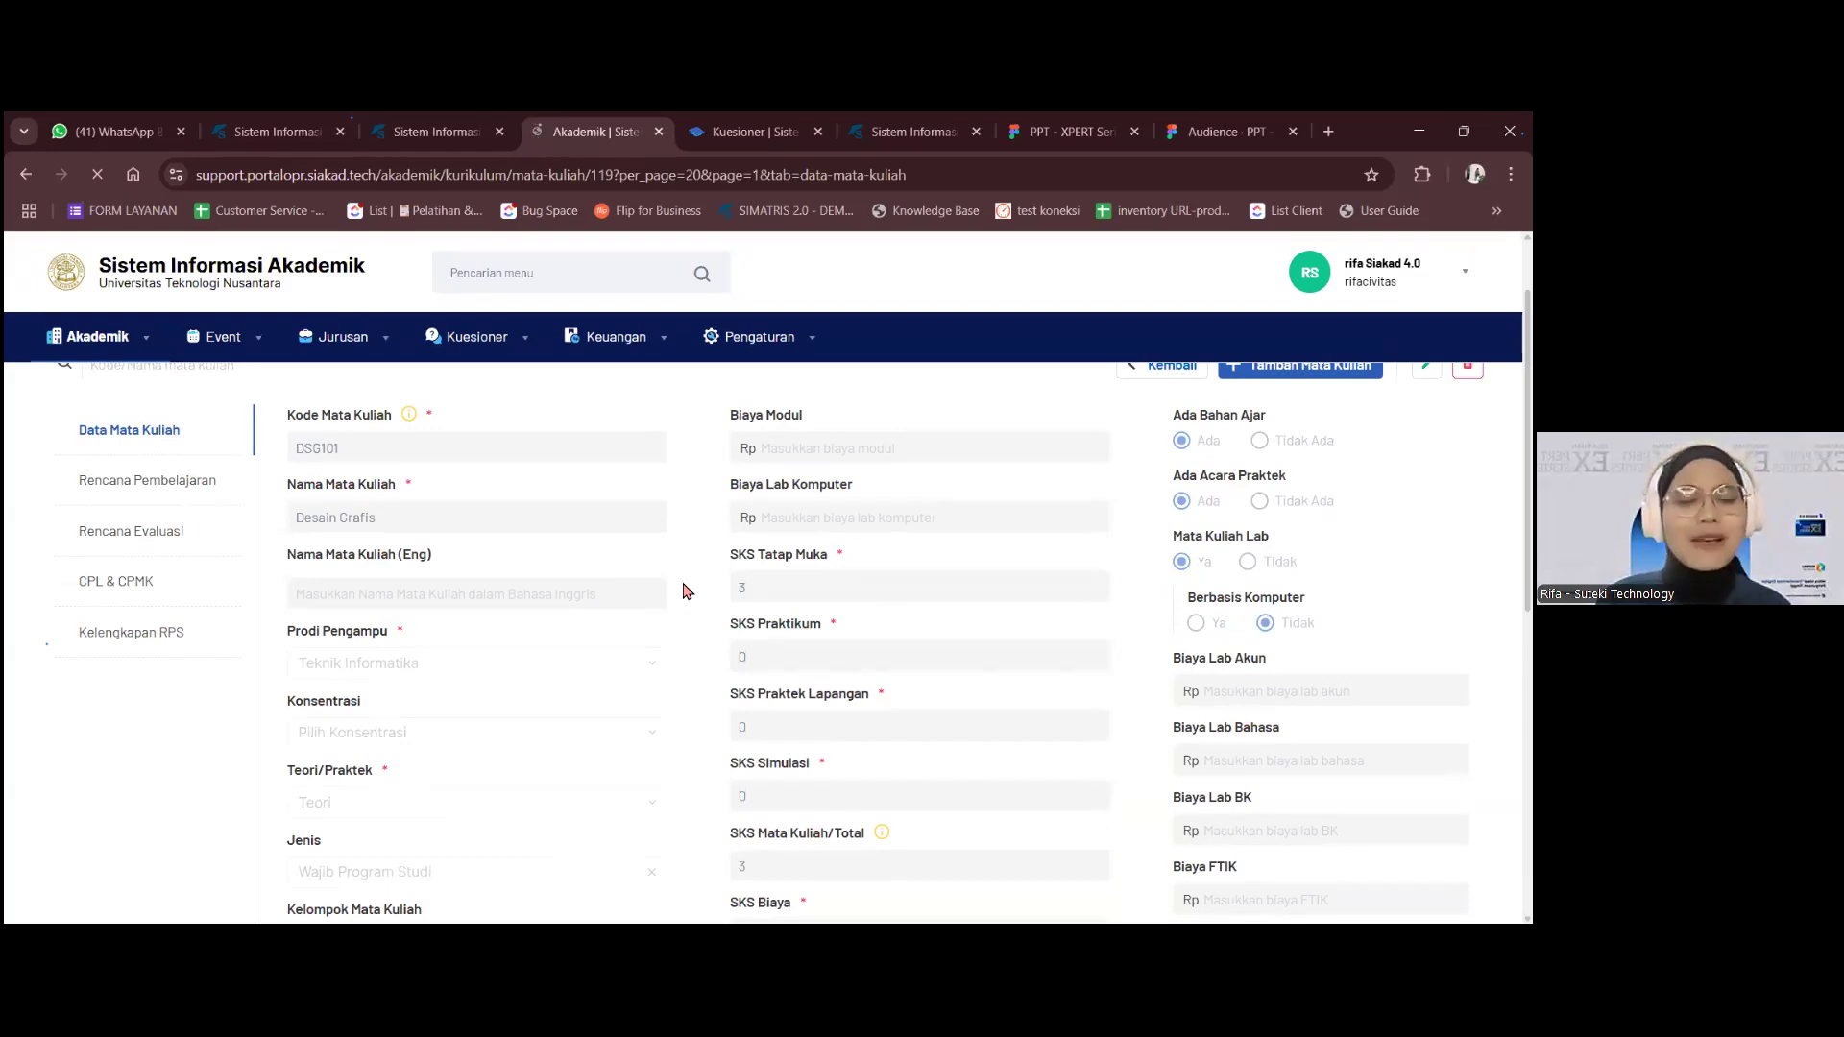
# - Return to the Tambah Soal form, review the Peruntukan Soal groups and save the question
pyautogui.click(278, 129)
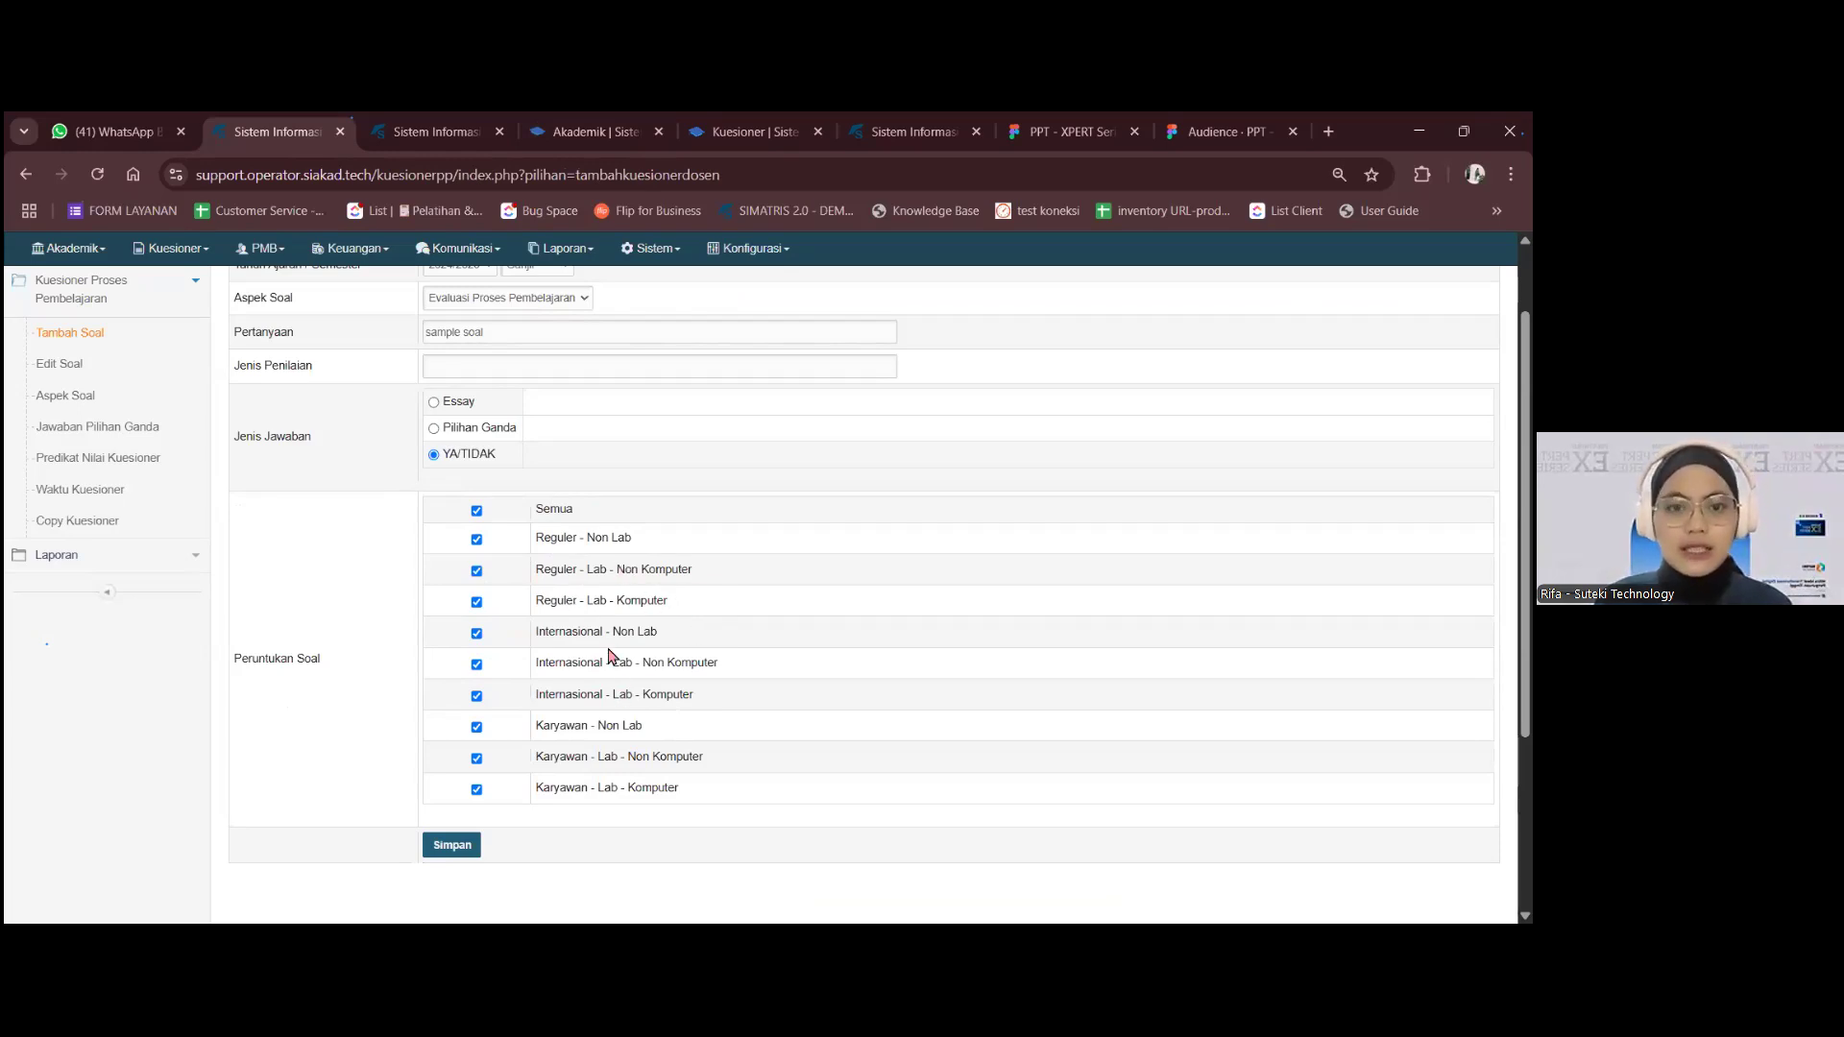
pyautogui.scroll(2, 607, 657)
pyautogui.scroll(-3, 592, 598)
pyautogui.moveTo(586, 439); pyautogui.dragTo(641, 440)
pyautogui.click(641, 442)
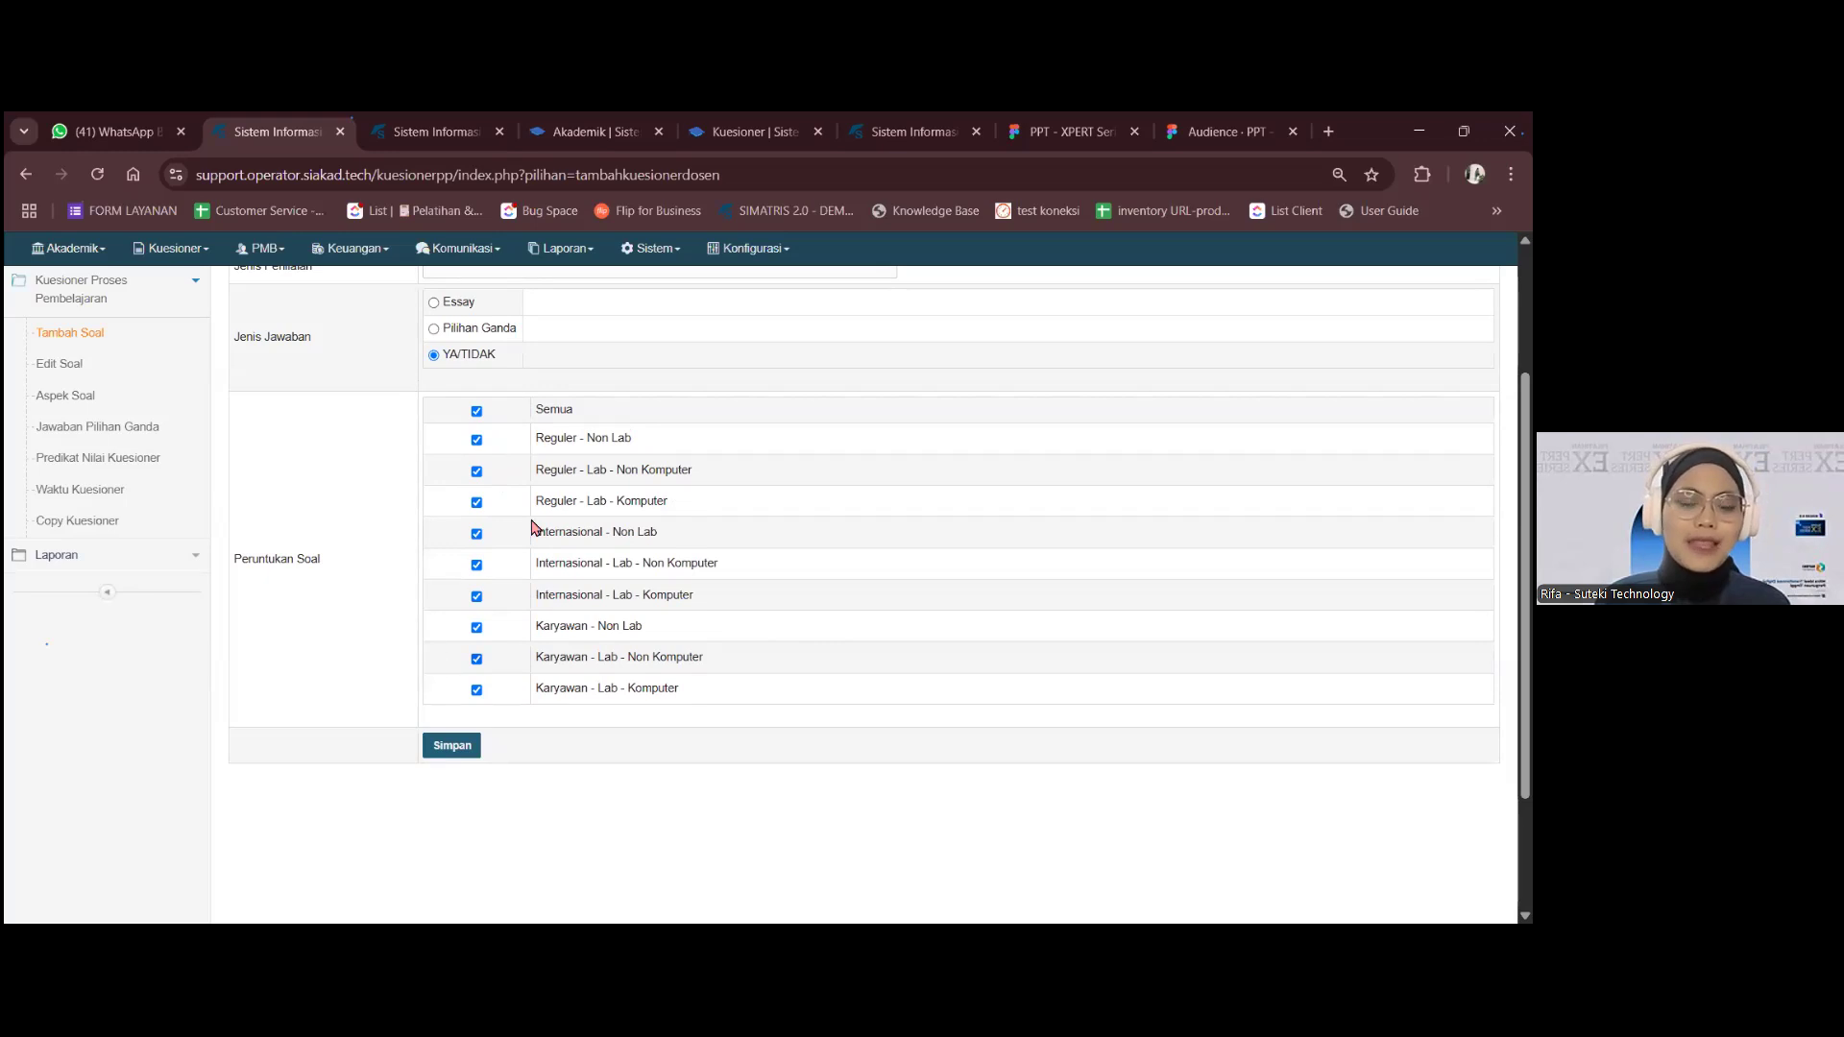
pyautogui.click(469, 757)
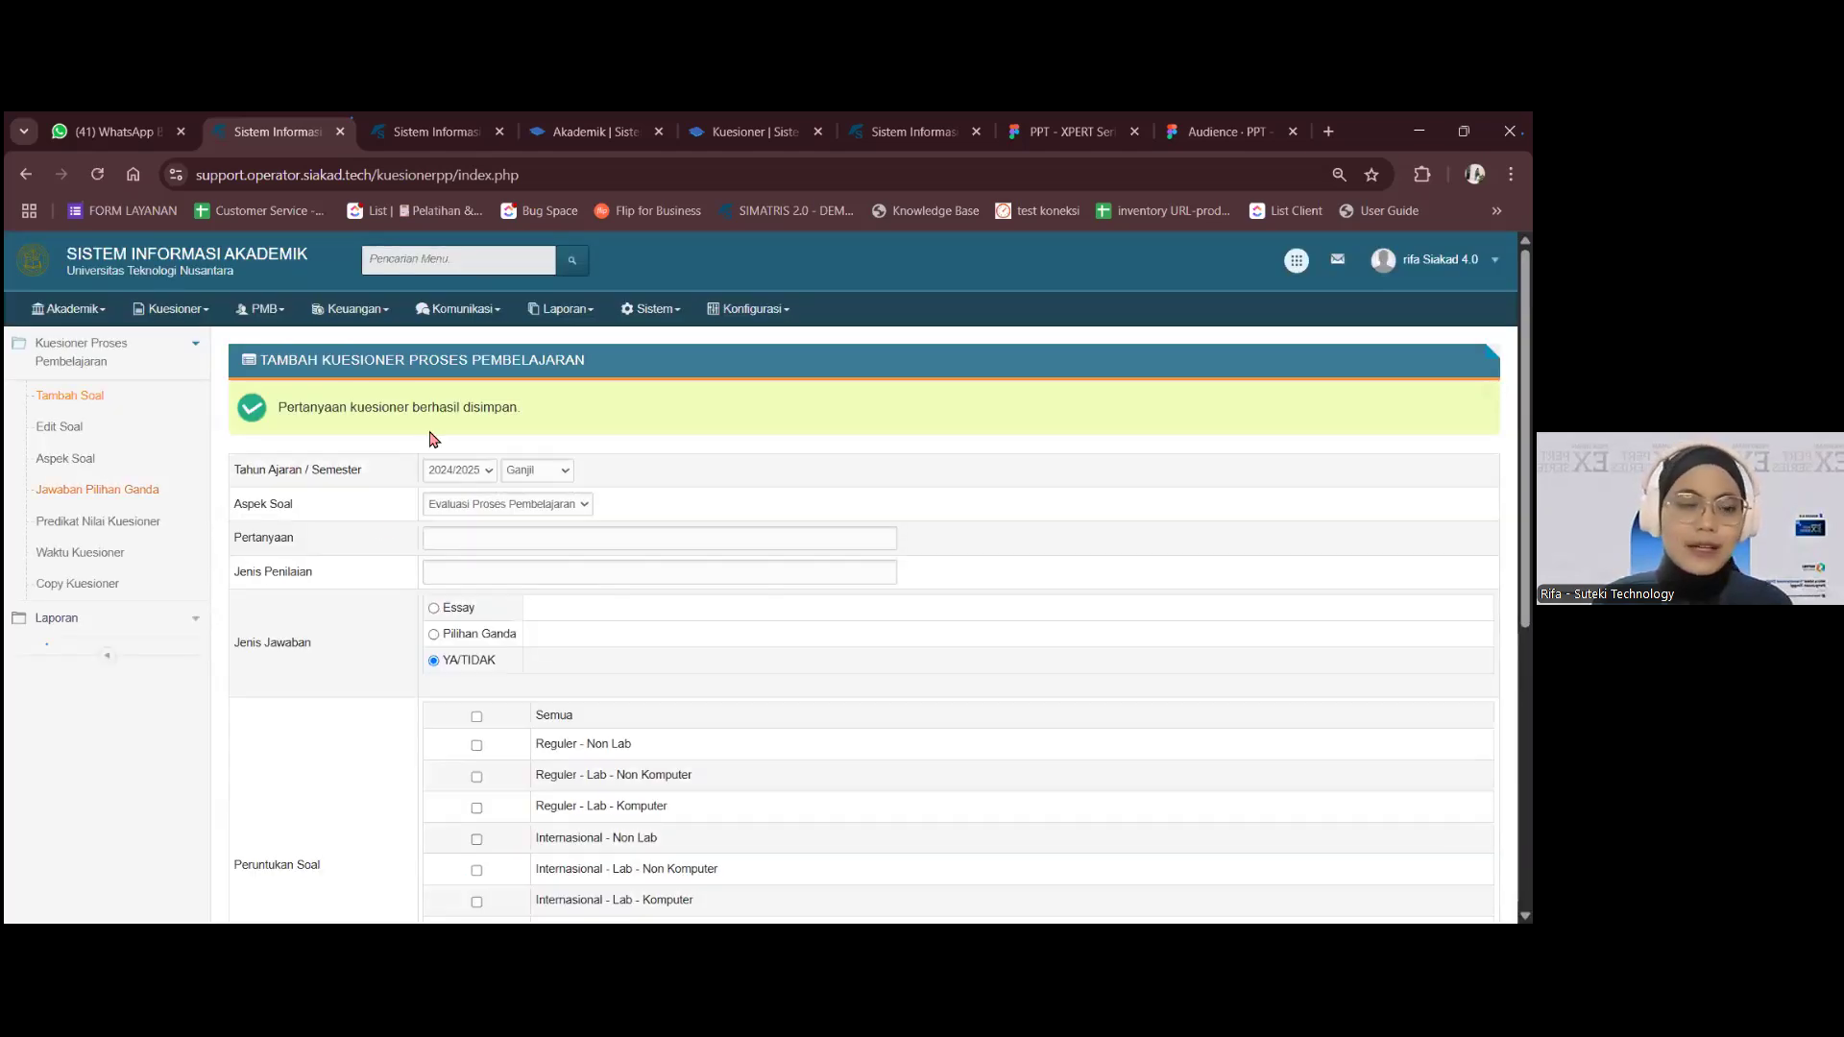
# - Display the Edit Soal question list for 2024/2025 Ganjil with Aspek Soal kept at Semua
pyautogui.click(74, 430)
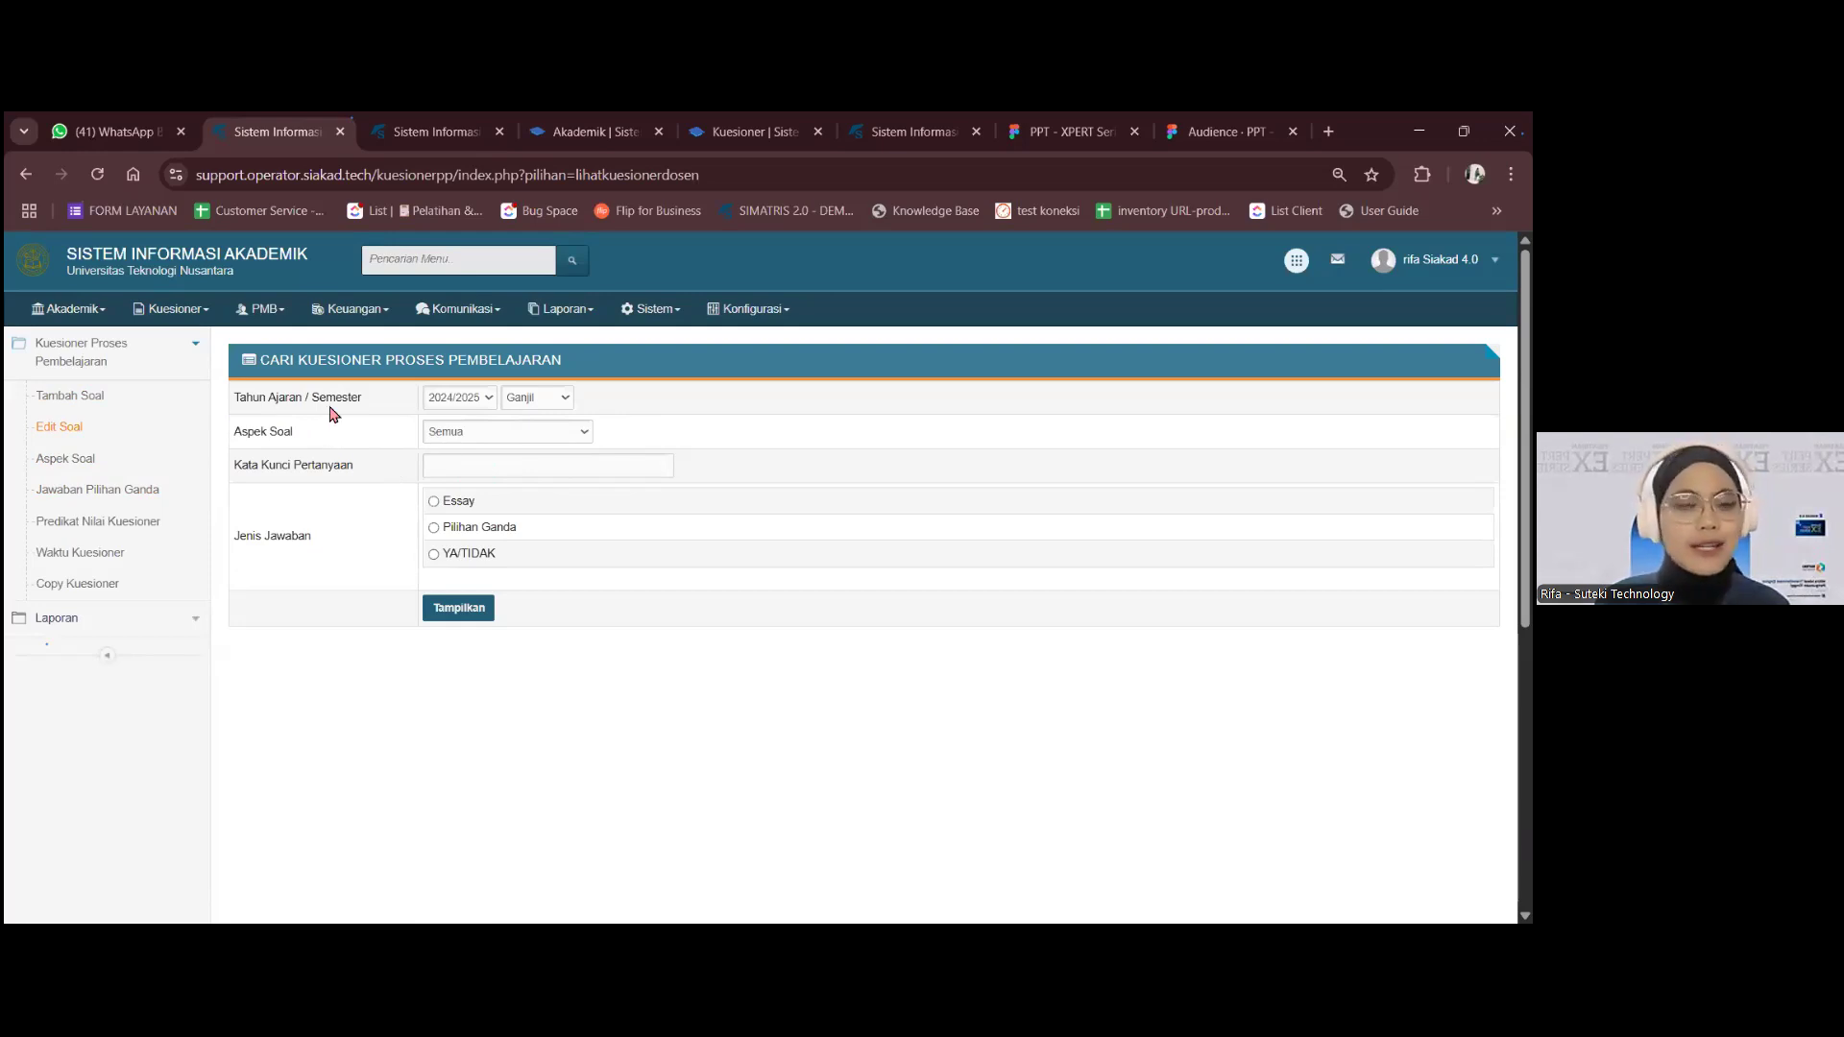
pyautogui.click(492, 437)
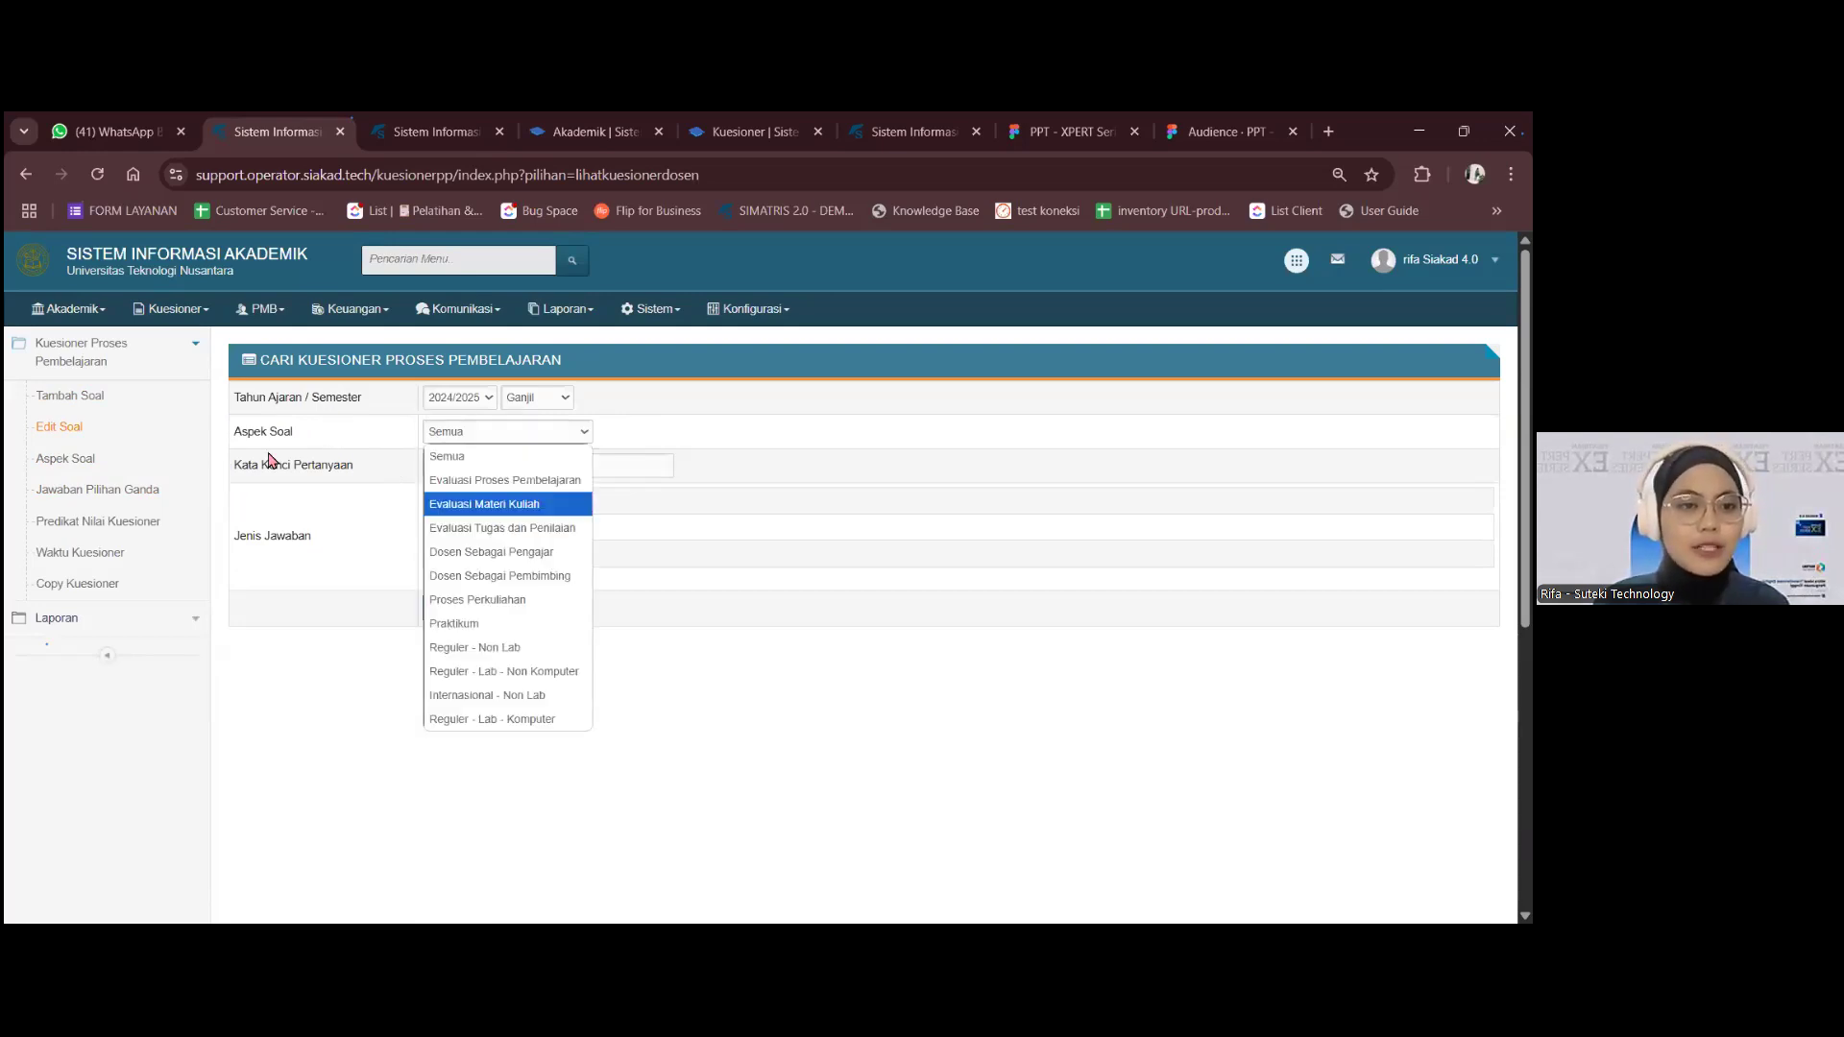
pyautogui.click(365, 493)
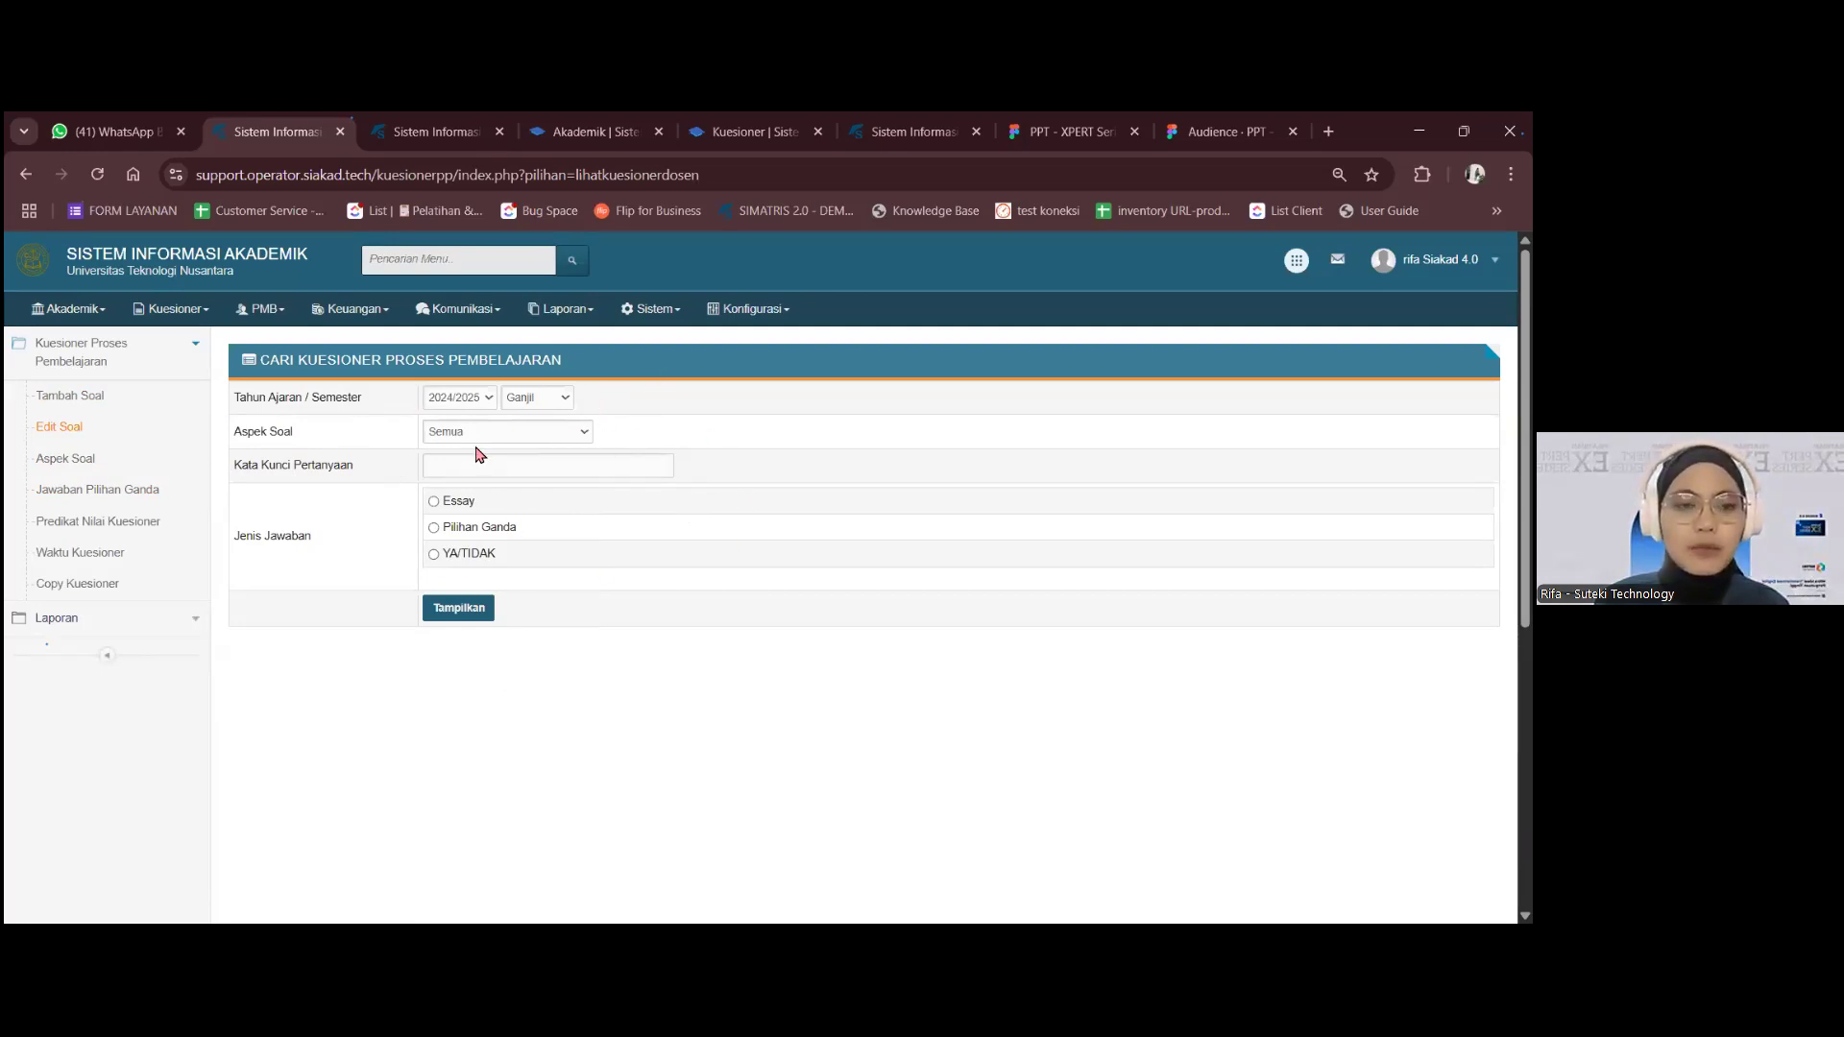
pyautogui.moveTo(261, 397); pyautogui.dragTo(387, 399)
pyautogui.click(349, 396)
pyautogui.click(459, 608)
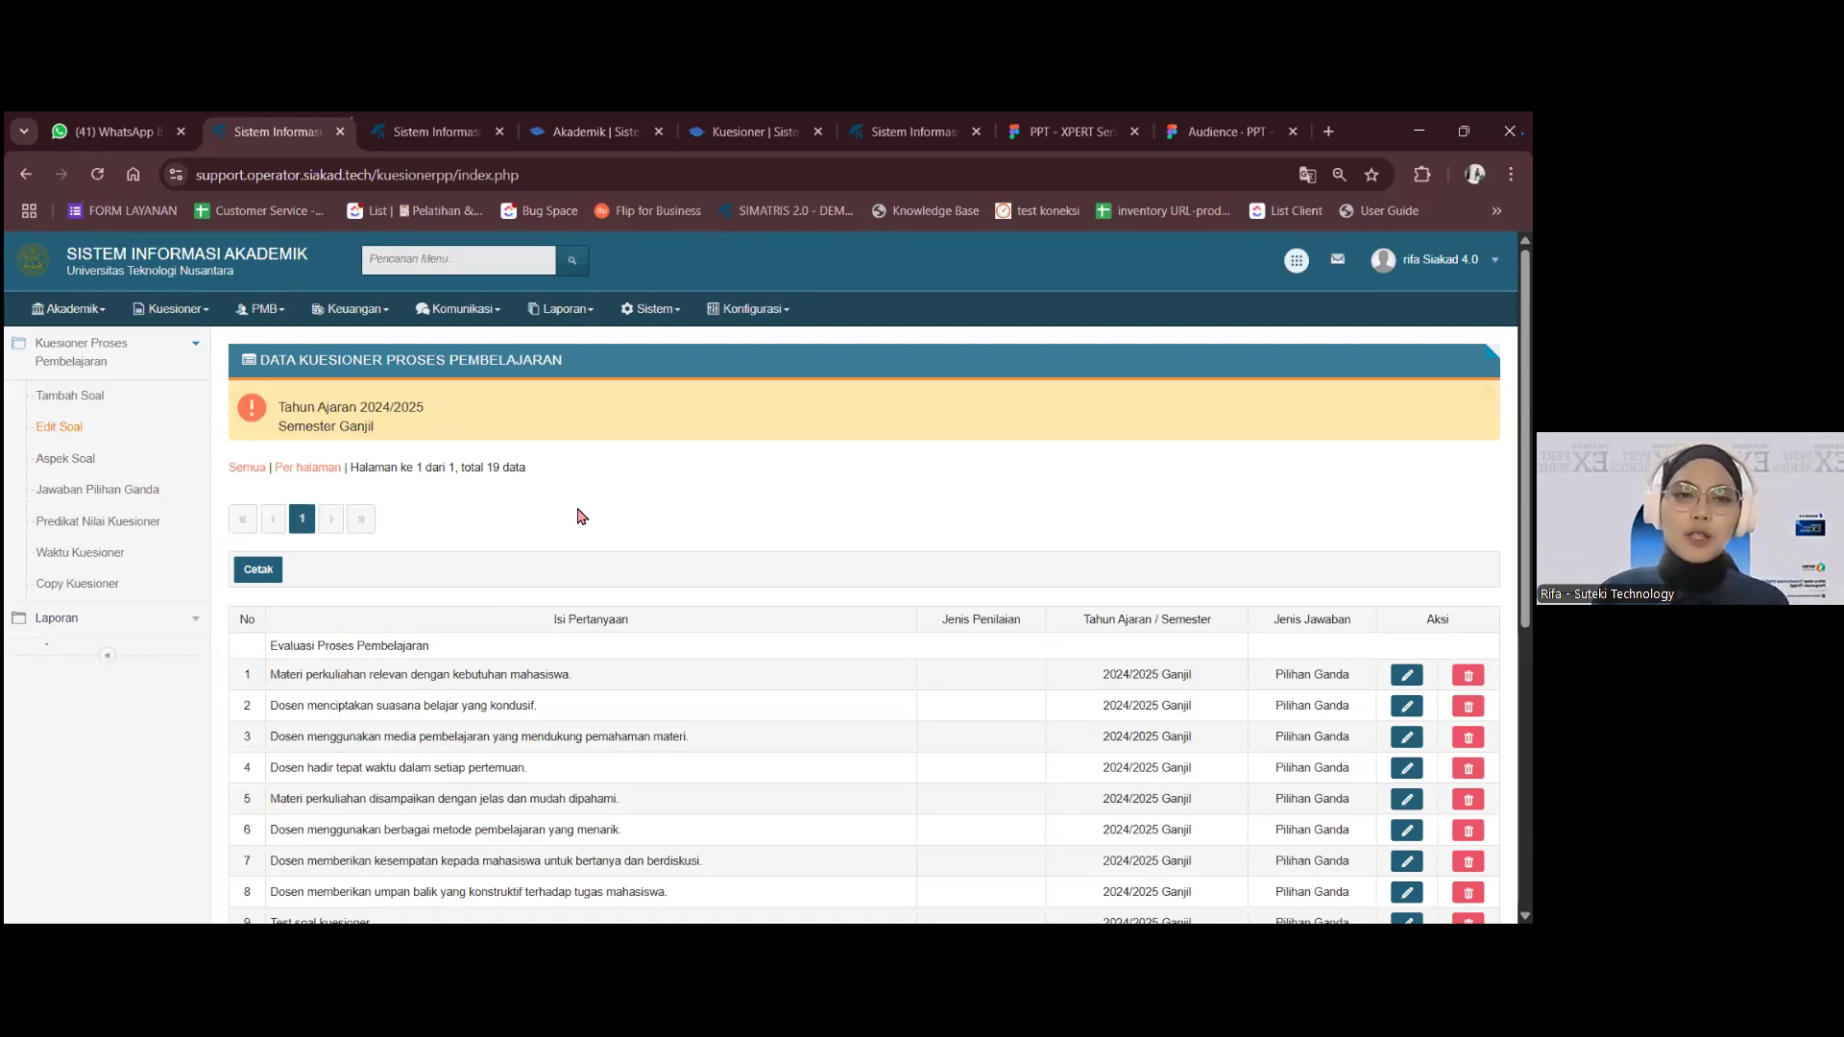
# - Delete the "sample soal" question under Evaluasi Proses Pembelajaran and confirm the deletion
pyautogui.scroll(-6, 680, 528)
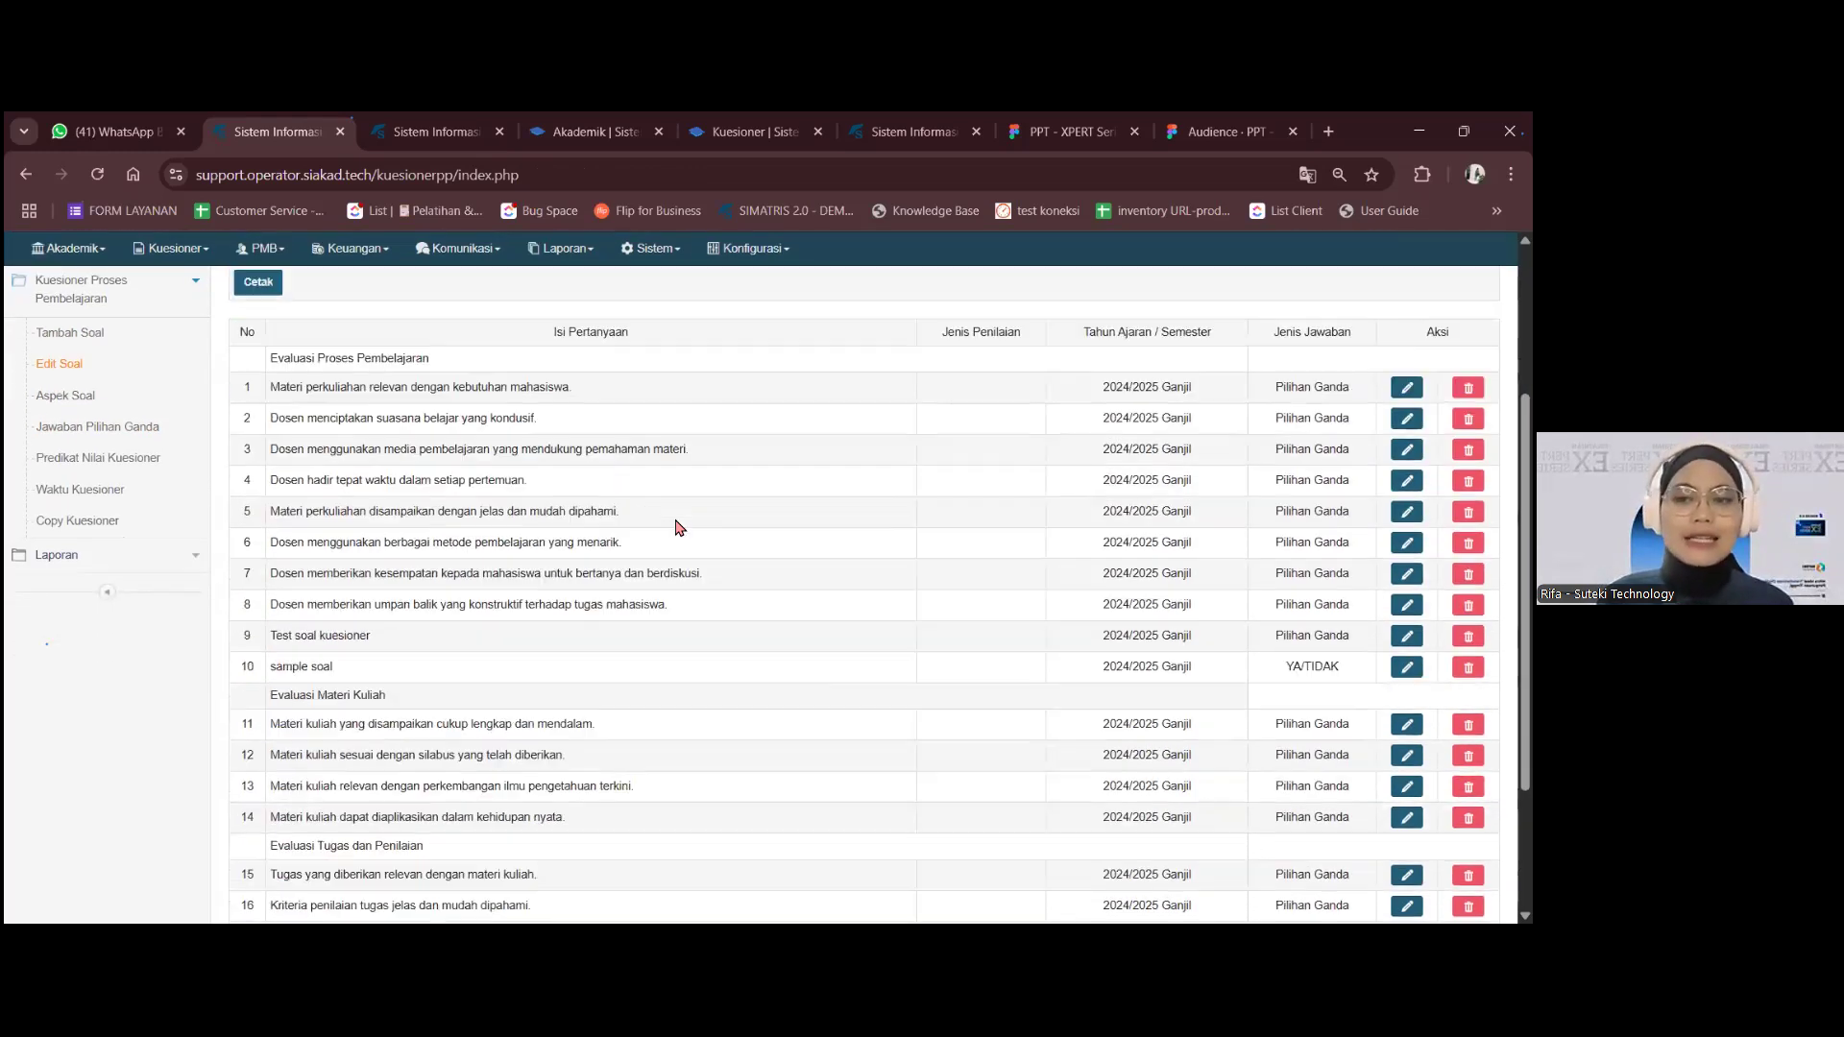
pyautogui.scroll(5, 680, 527)
pyautogui.scroll(-4, 681, 527)
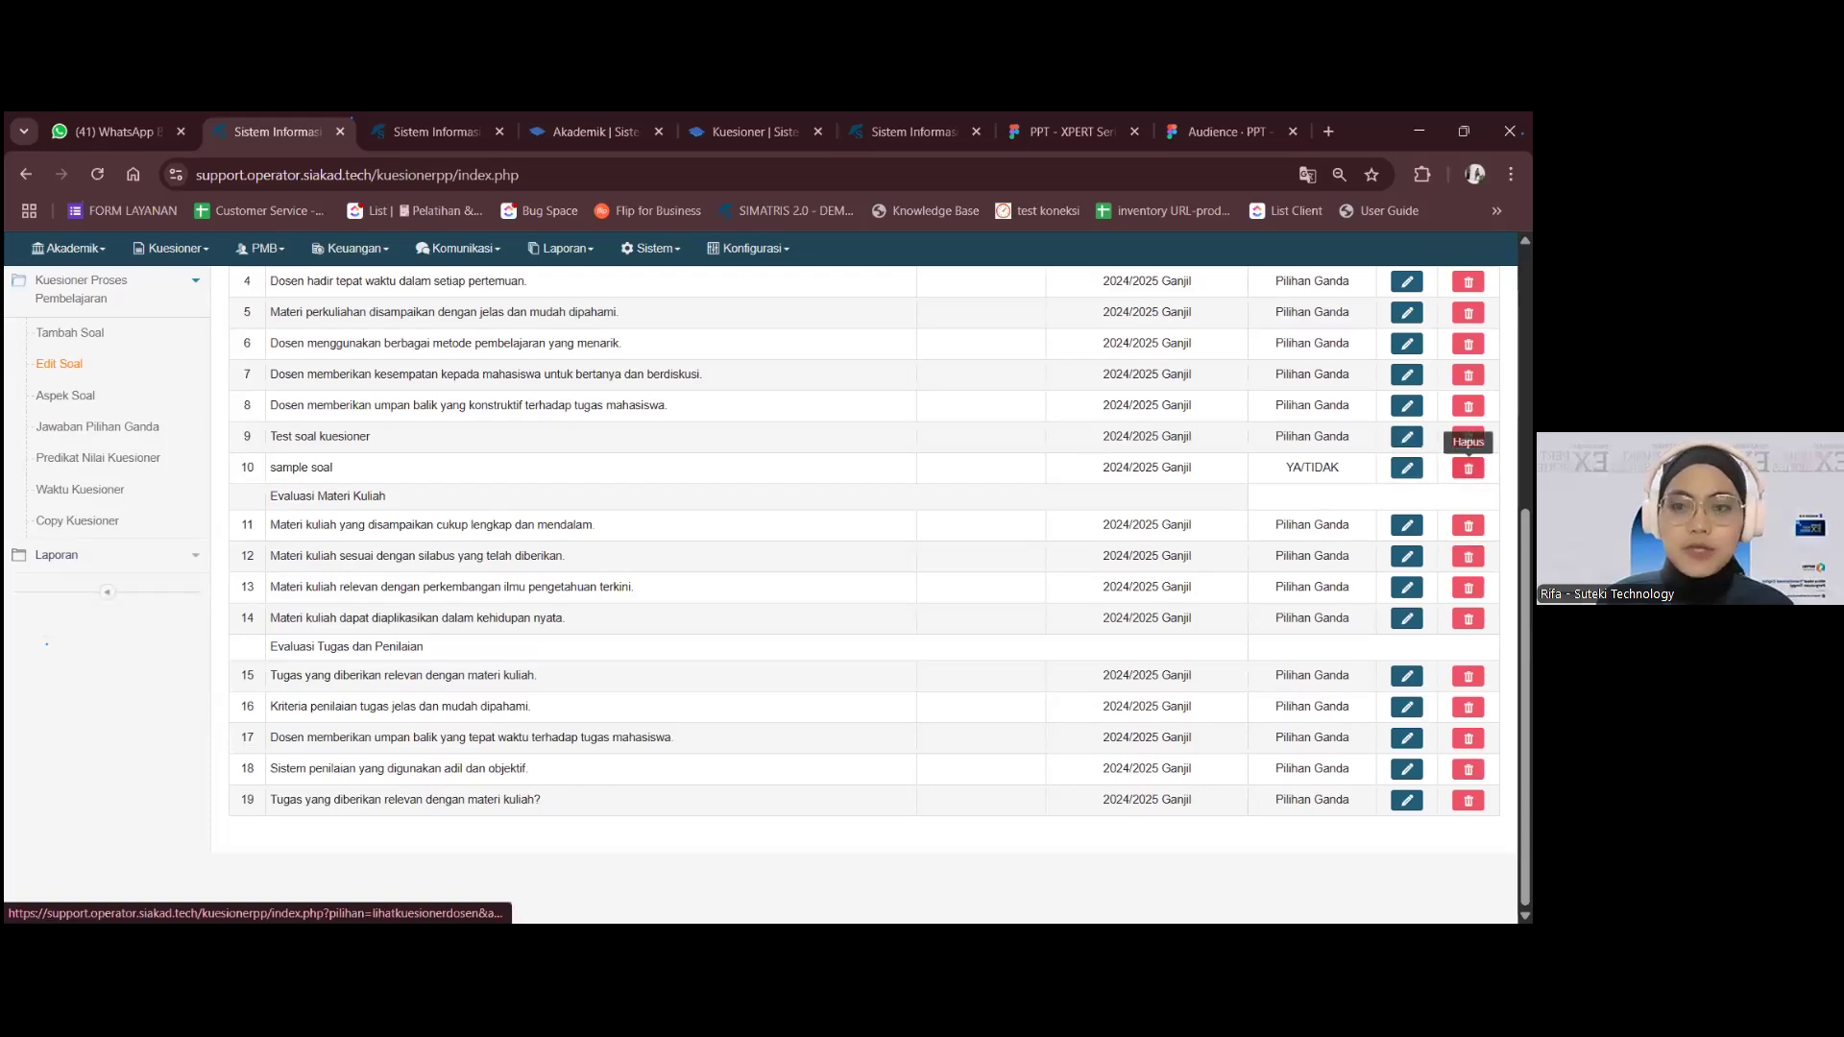
pyautogui.click(1468, 467)
pyautogui.click(851, 305)
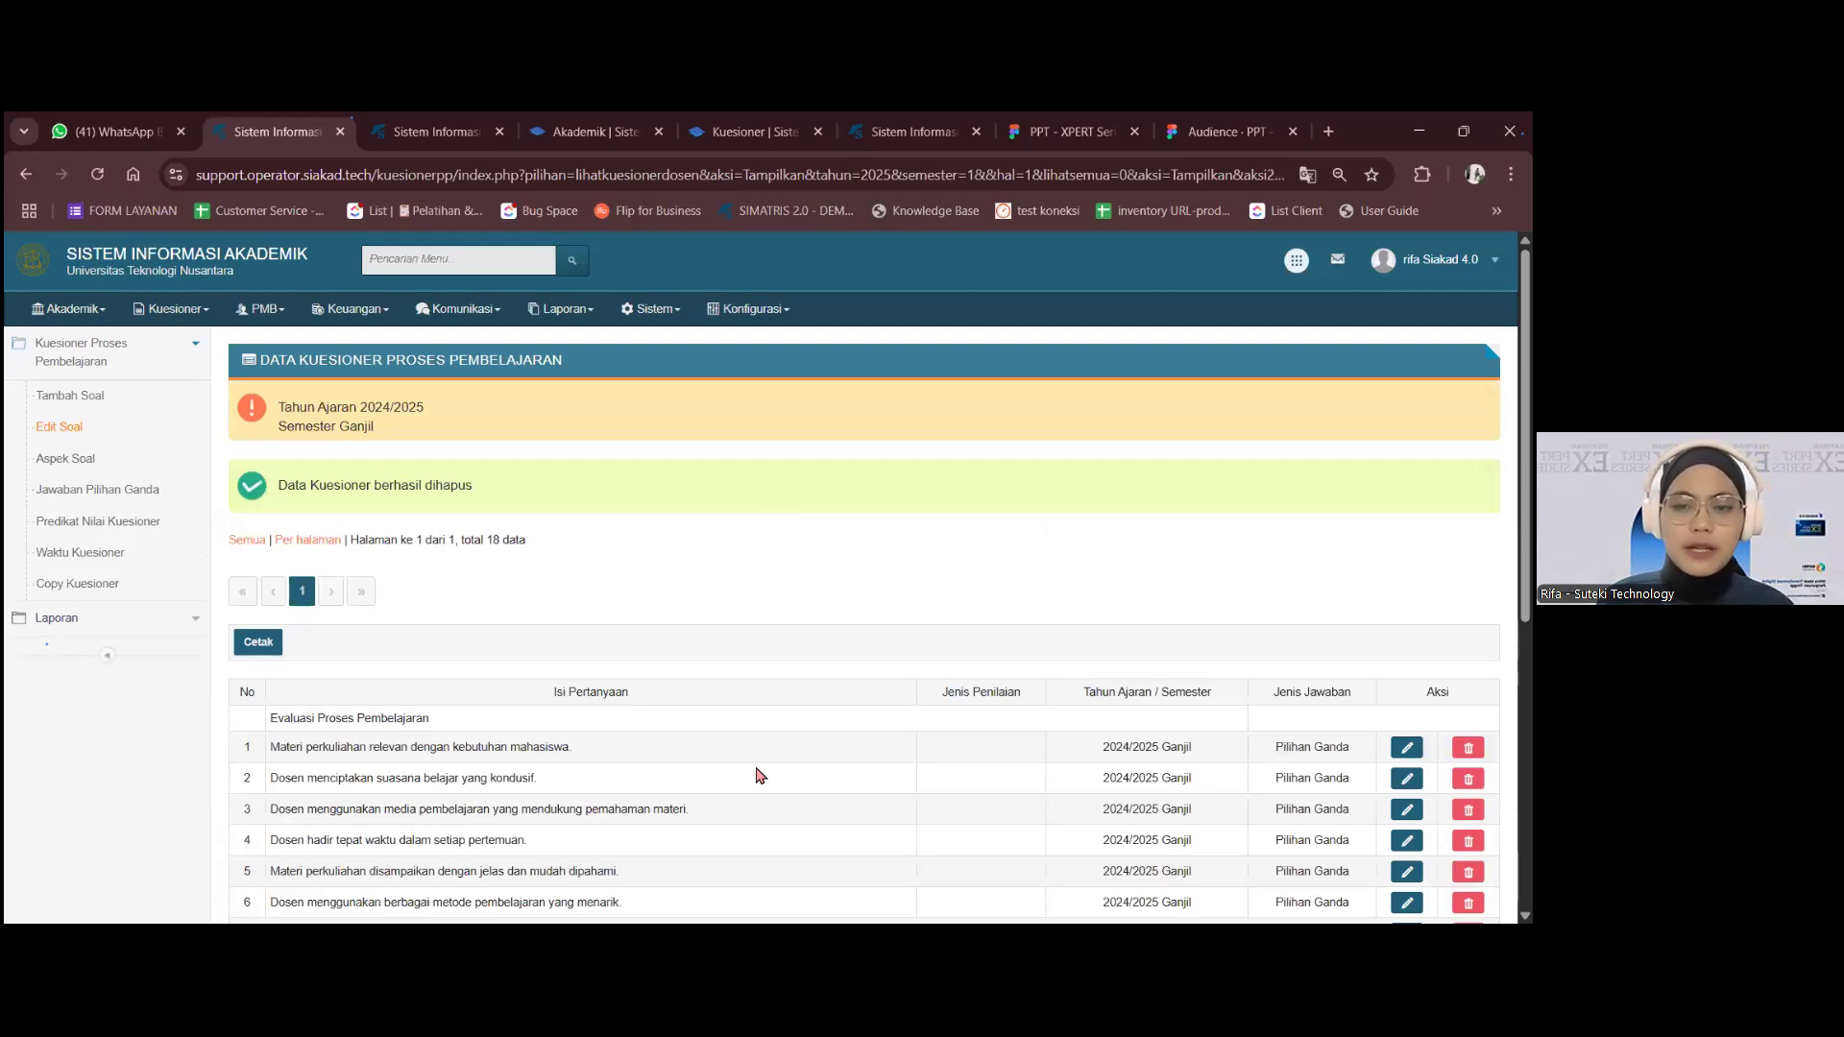
# - Examine the remaining questionnaire questions and the Evaluasi Proses Pembelajaran aspect they are grouped under
pyautogui.scroll(-3, 774, 679)
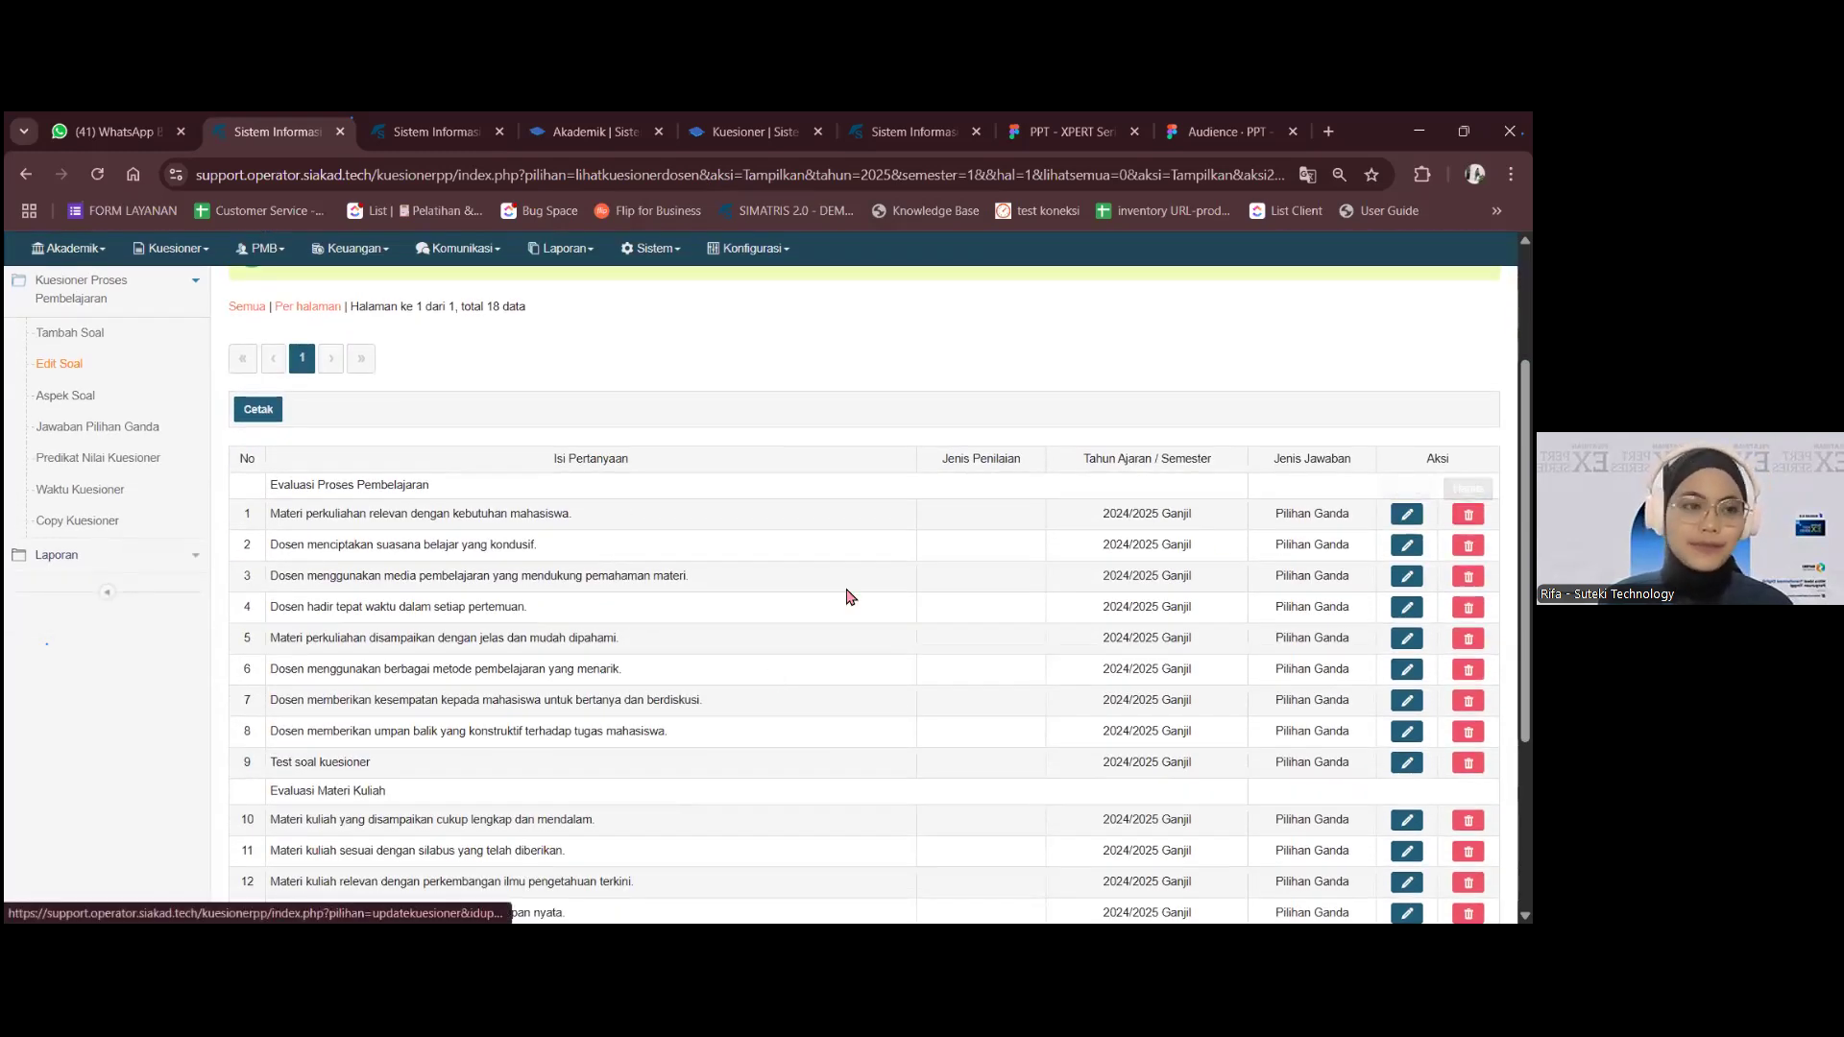
pyautogui.scroll(3, 845, 588)
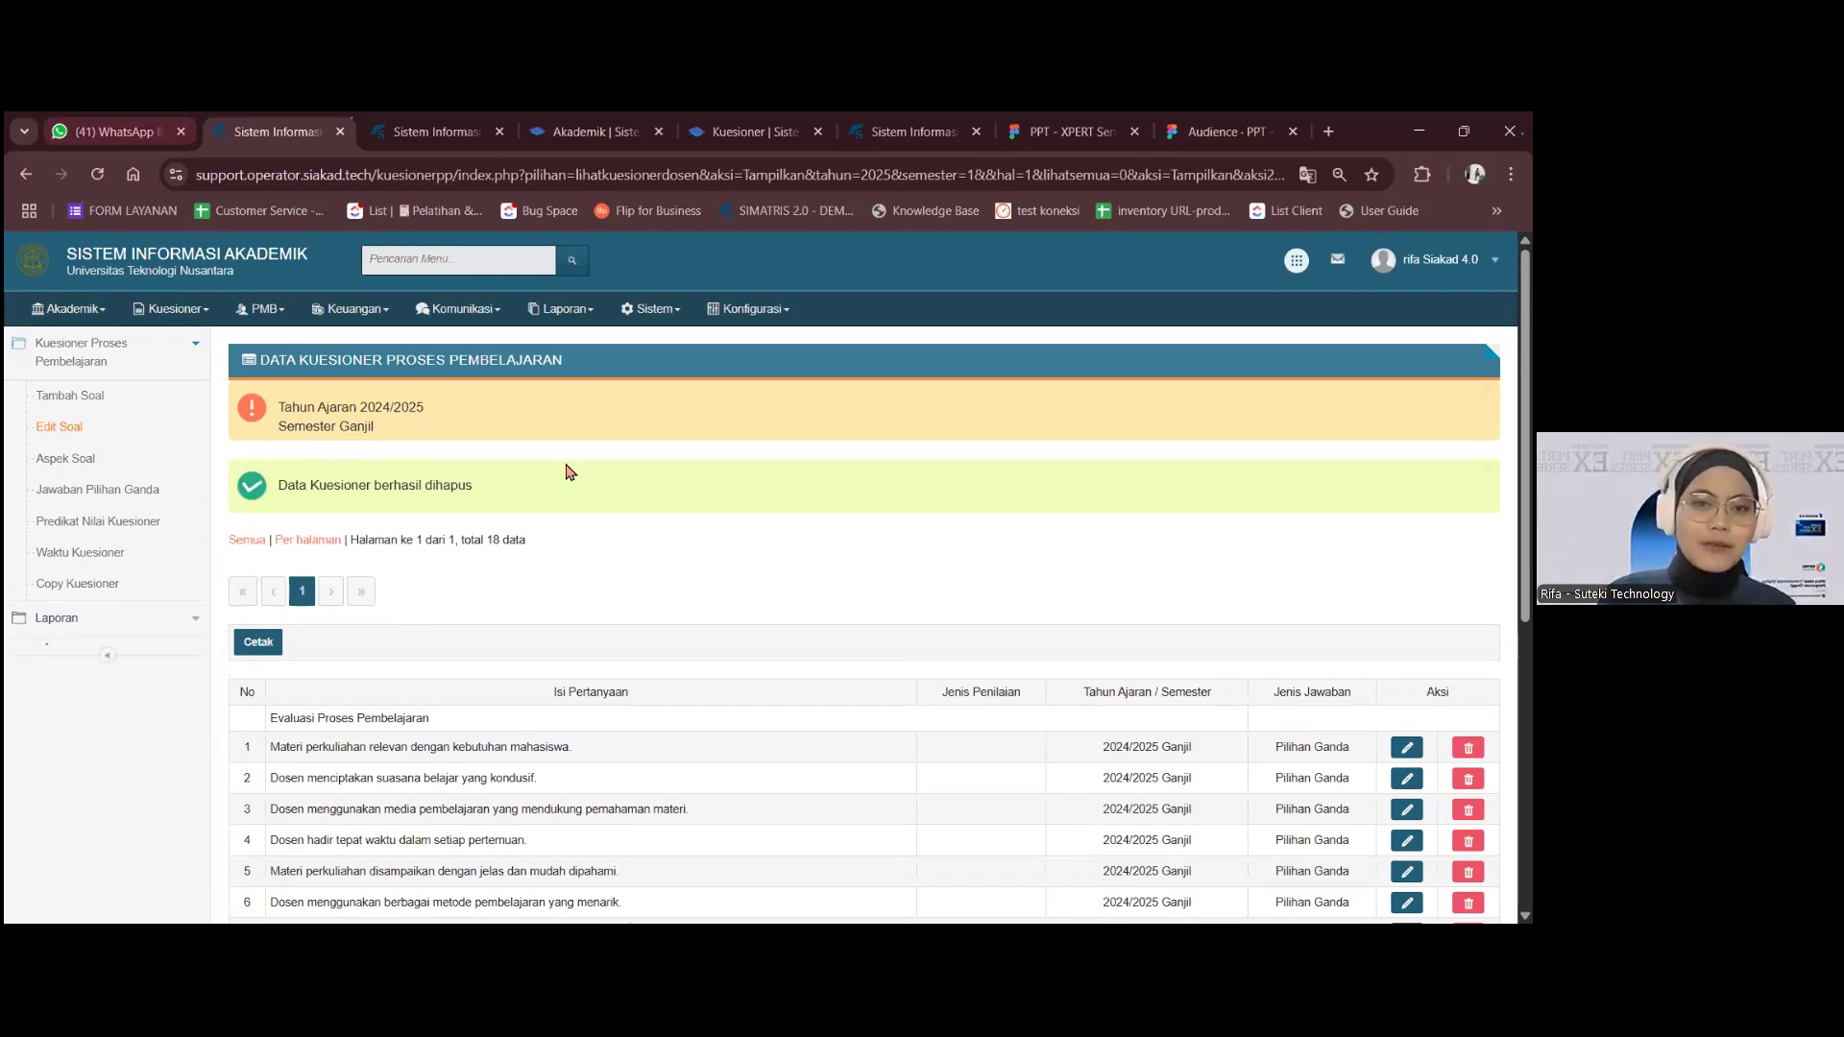
pyautogui.scroll(-4, 569, 471)
pyautogui.scroll(4, 568, 471)
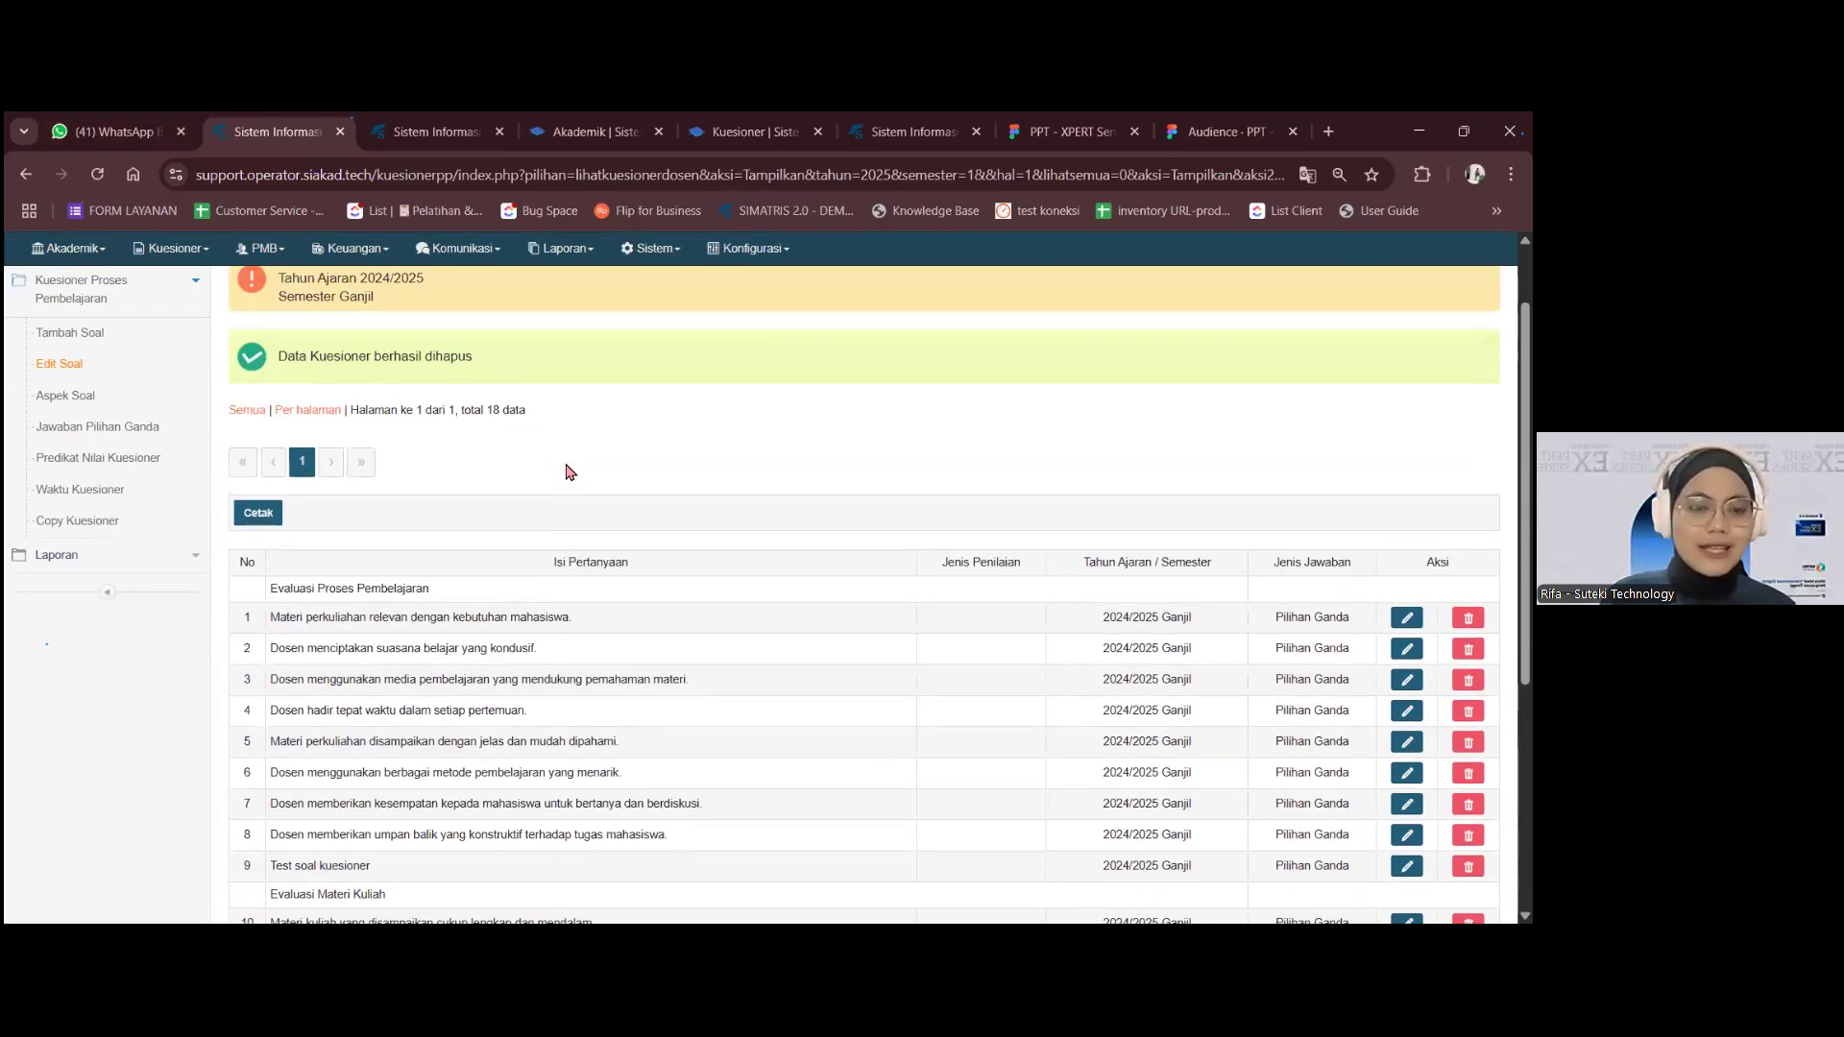
pyautogui.scroll(-2, 284, 512)
pyautogui.moveTo(269, 487); pyautogui.dragTo(494, 501)
pyautogui.click(494, 501)
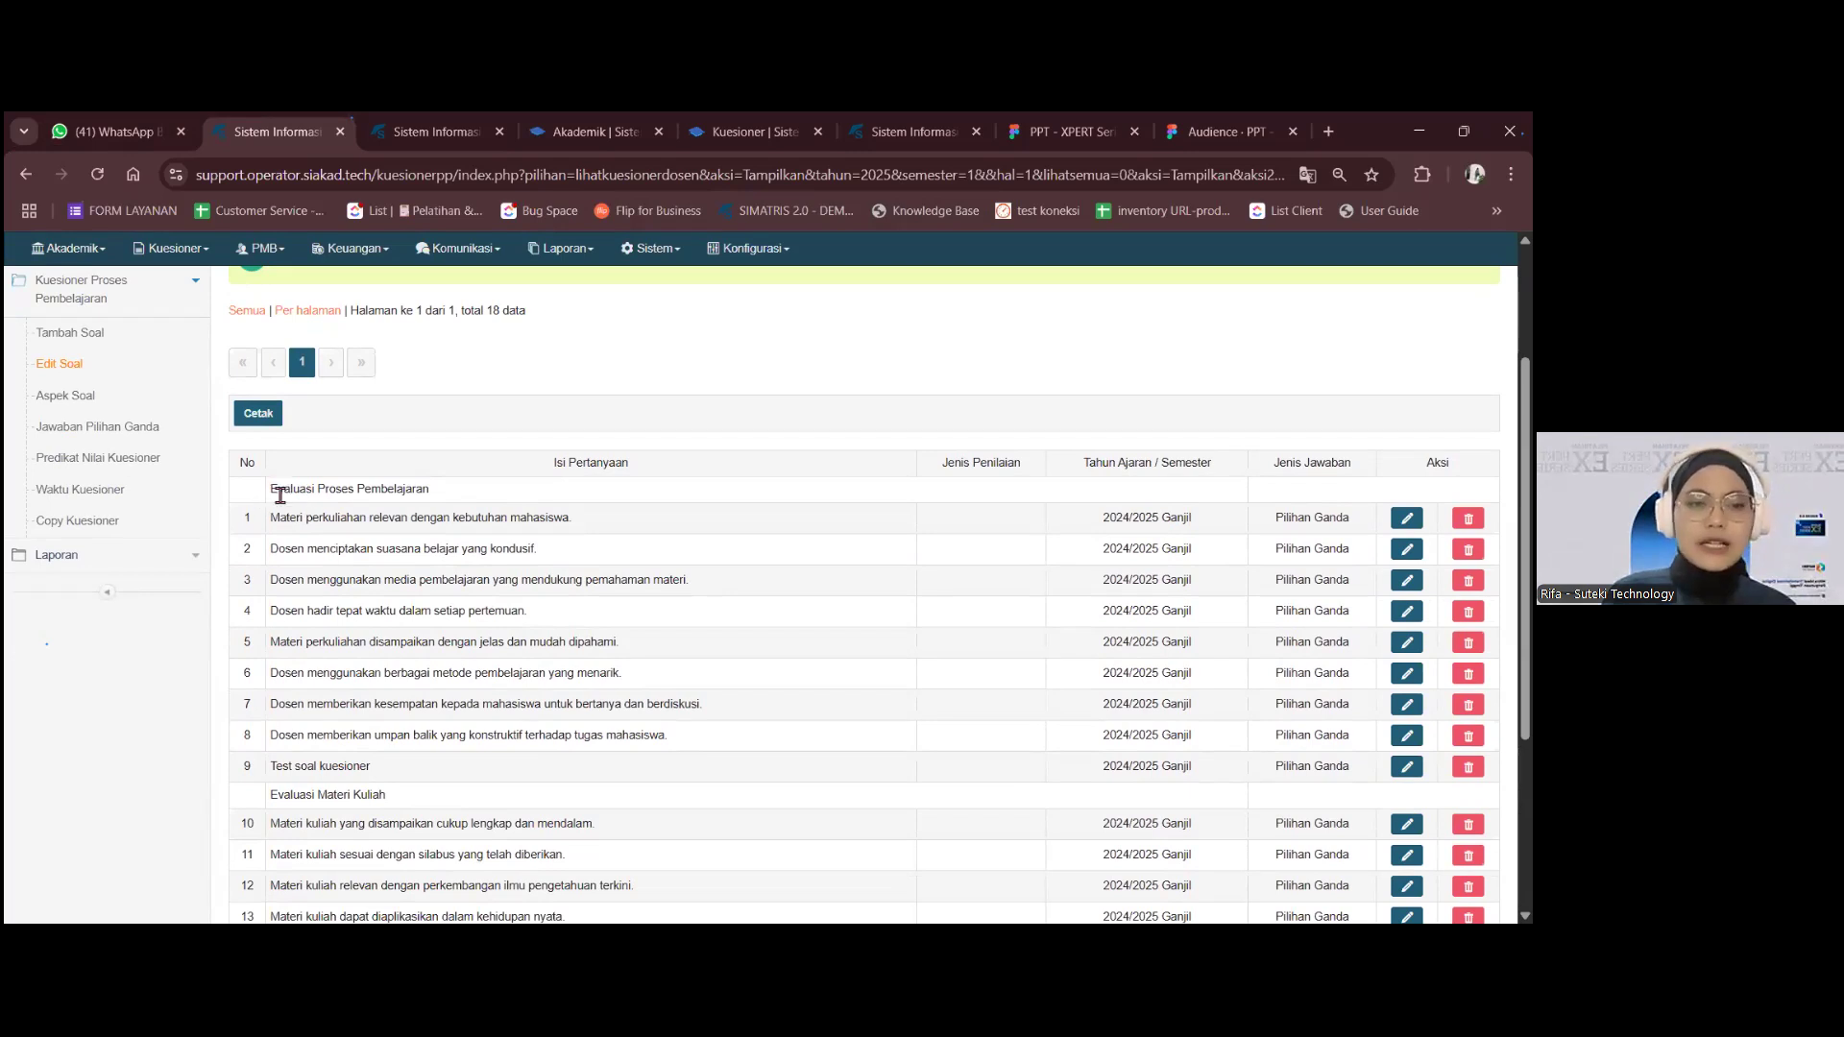
# - Examine how the 2024/2025 Ganjil questions are grouped under the Evaluasi Proses Pembelajaran, Evaluasi Materi Kuliah and Evaluasi Tugas dan Penilaian aspects
pyautogui.moveTo(267, 501); pyautogui.dragTo(506, 477)
pyautogui.click(490, 499)
pyautogui.scroll(-1, 338, 516)
pyautogui.scroll(-2, 338, 515)
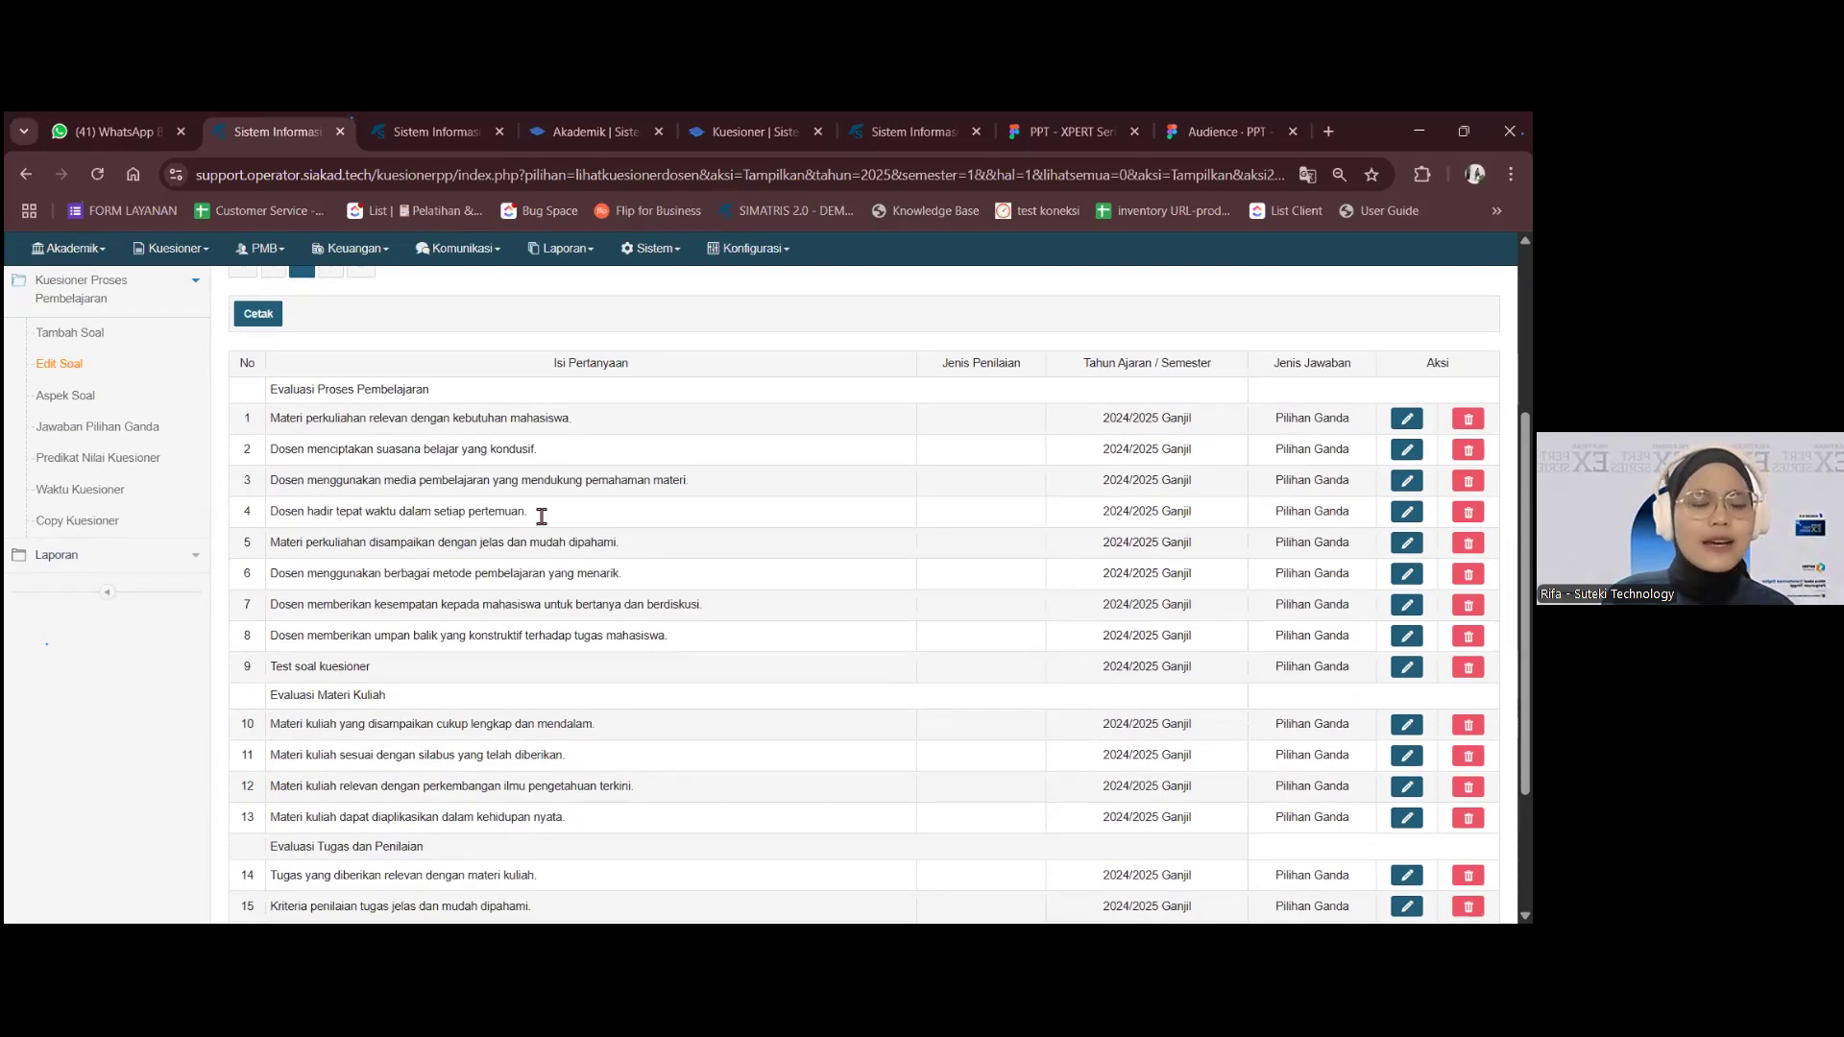
pyautogui.moveTo(278, 596); pyautogui.dragTo(459, 618)
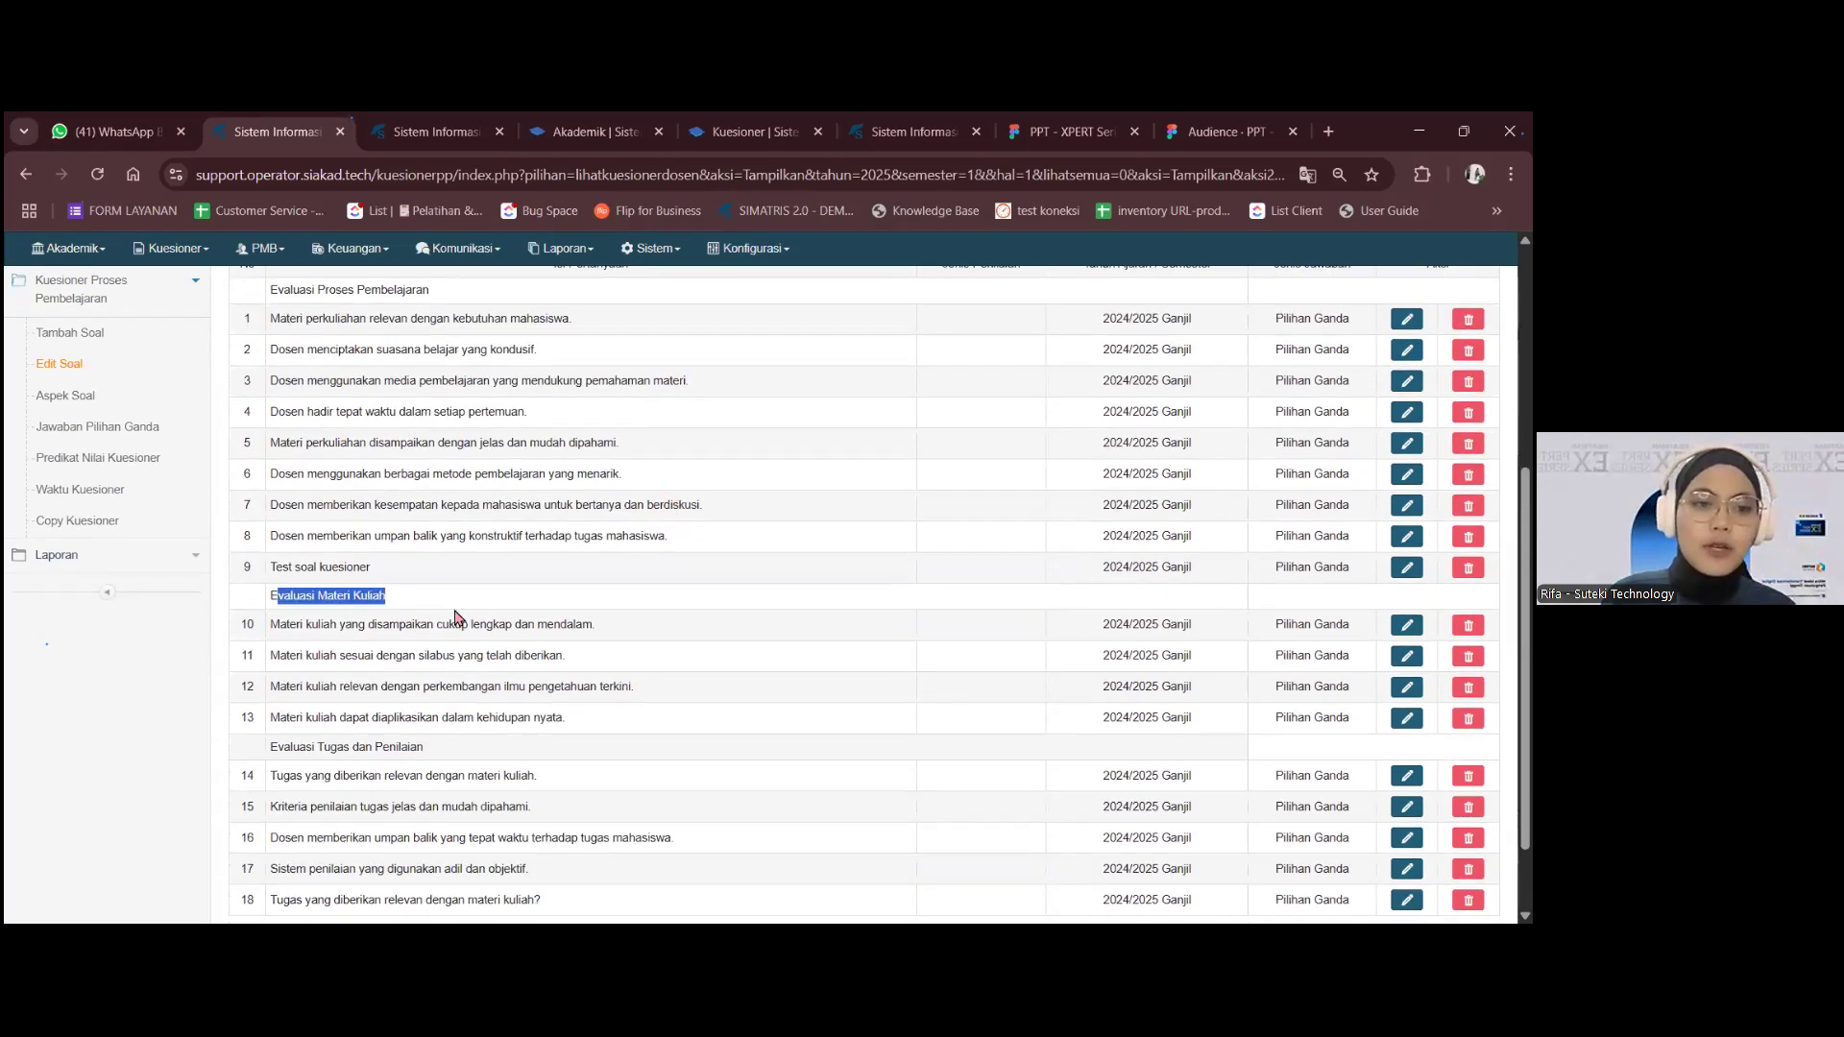
pyautogui.scroll(-1, 497, 625)
pyautogui.click(508, 612)
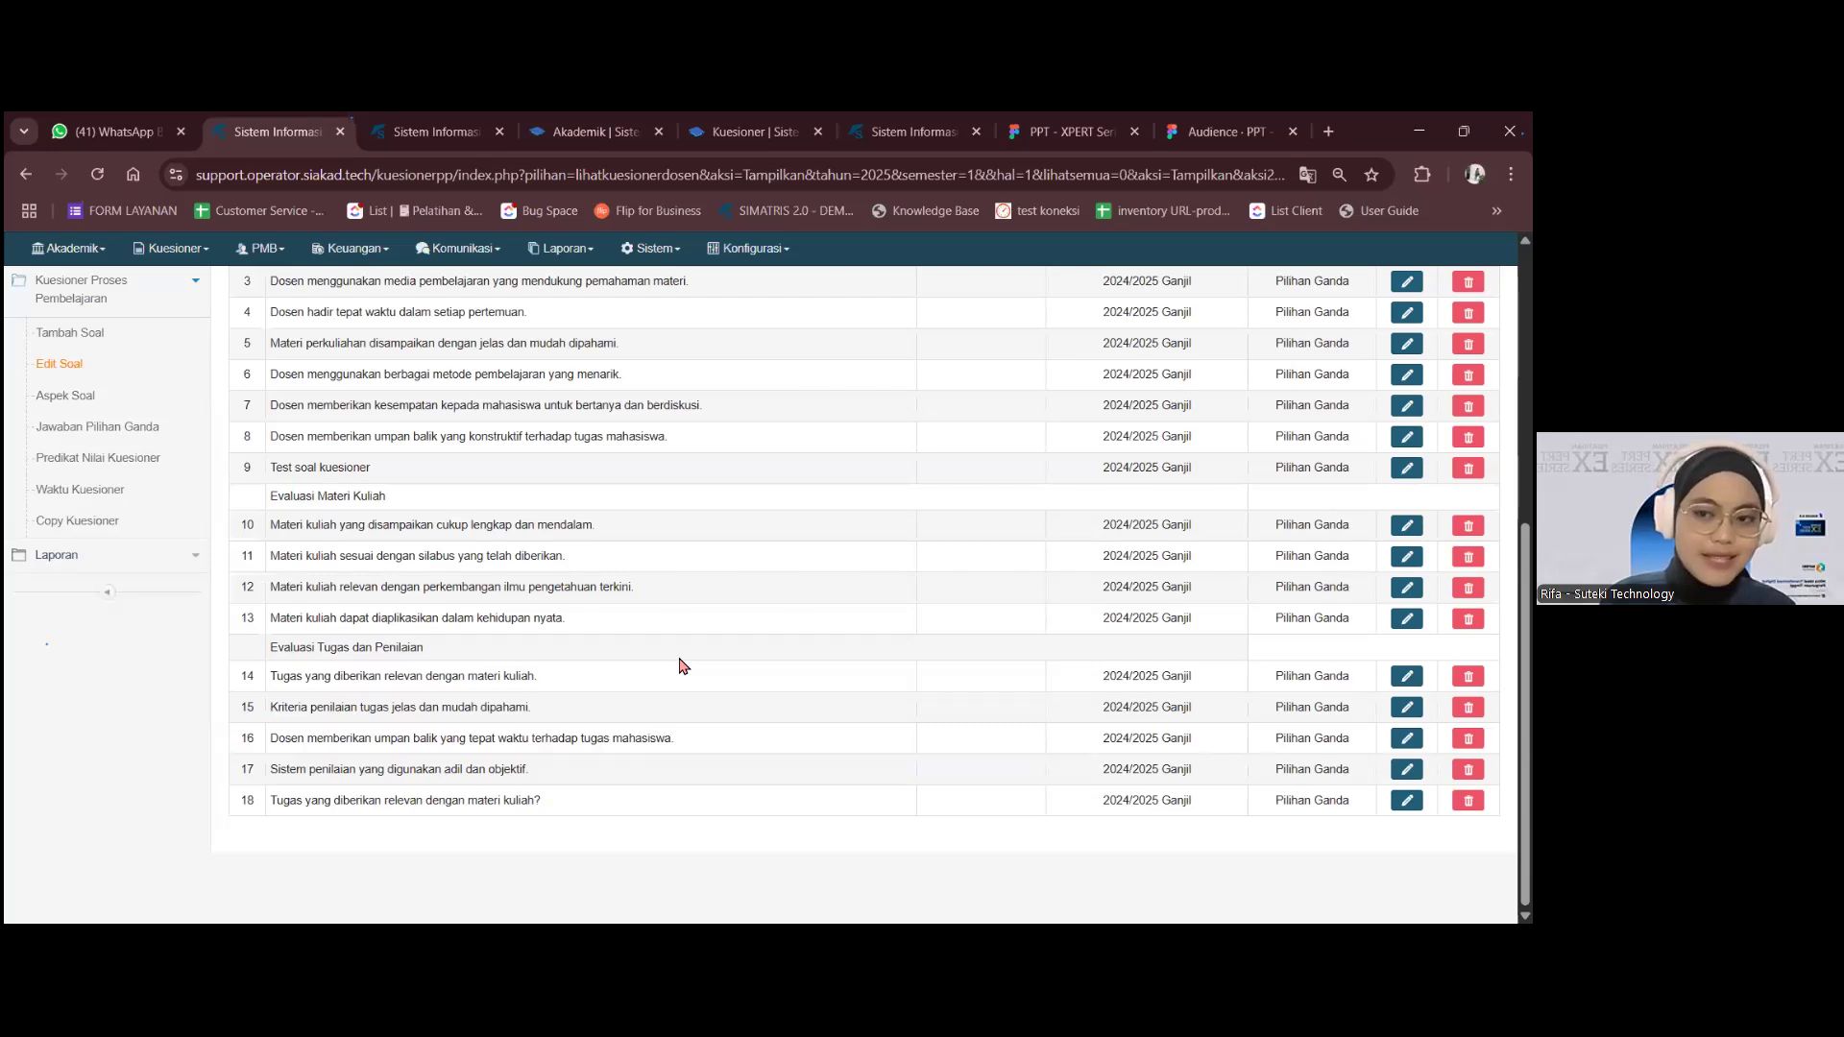
pyautogui.scroll(5, 684, 663)
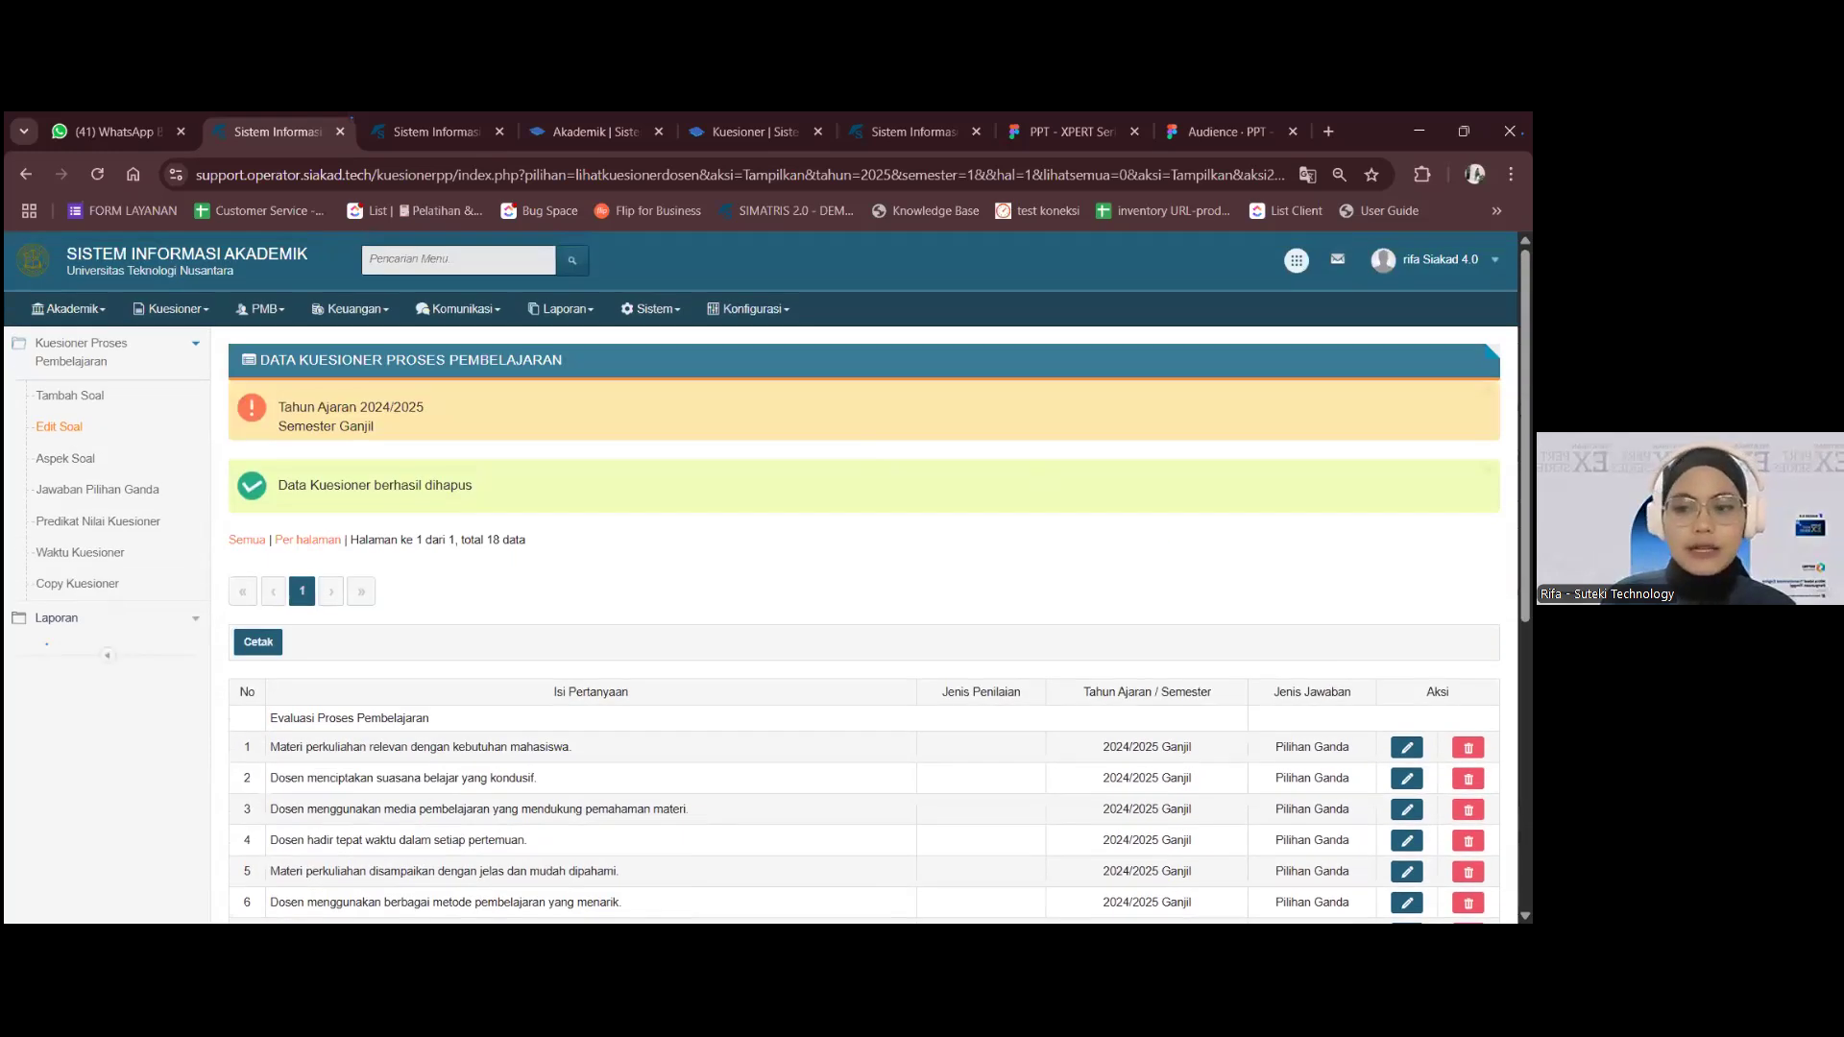
# - Open the first Evaluasi Proses Pembelajaran question for editing and review its fields and Peruntukan Soal groups
pyautogui.click(1407, 747)
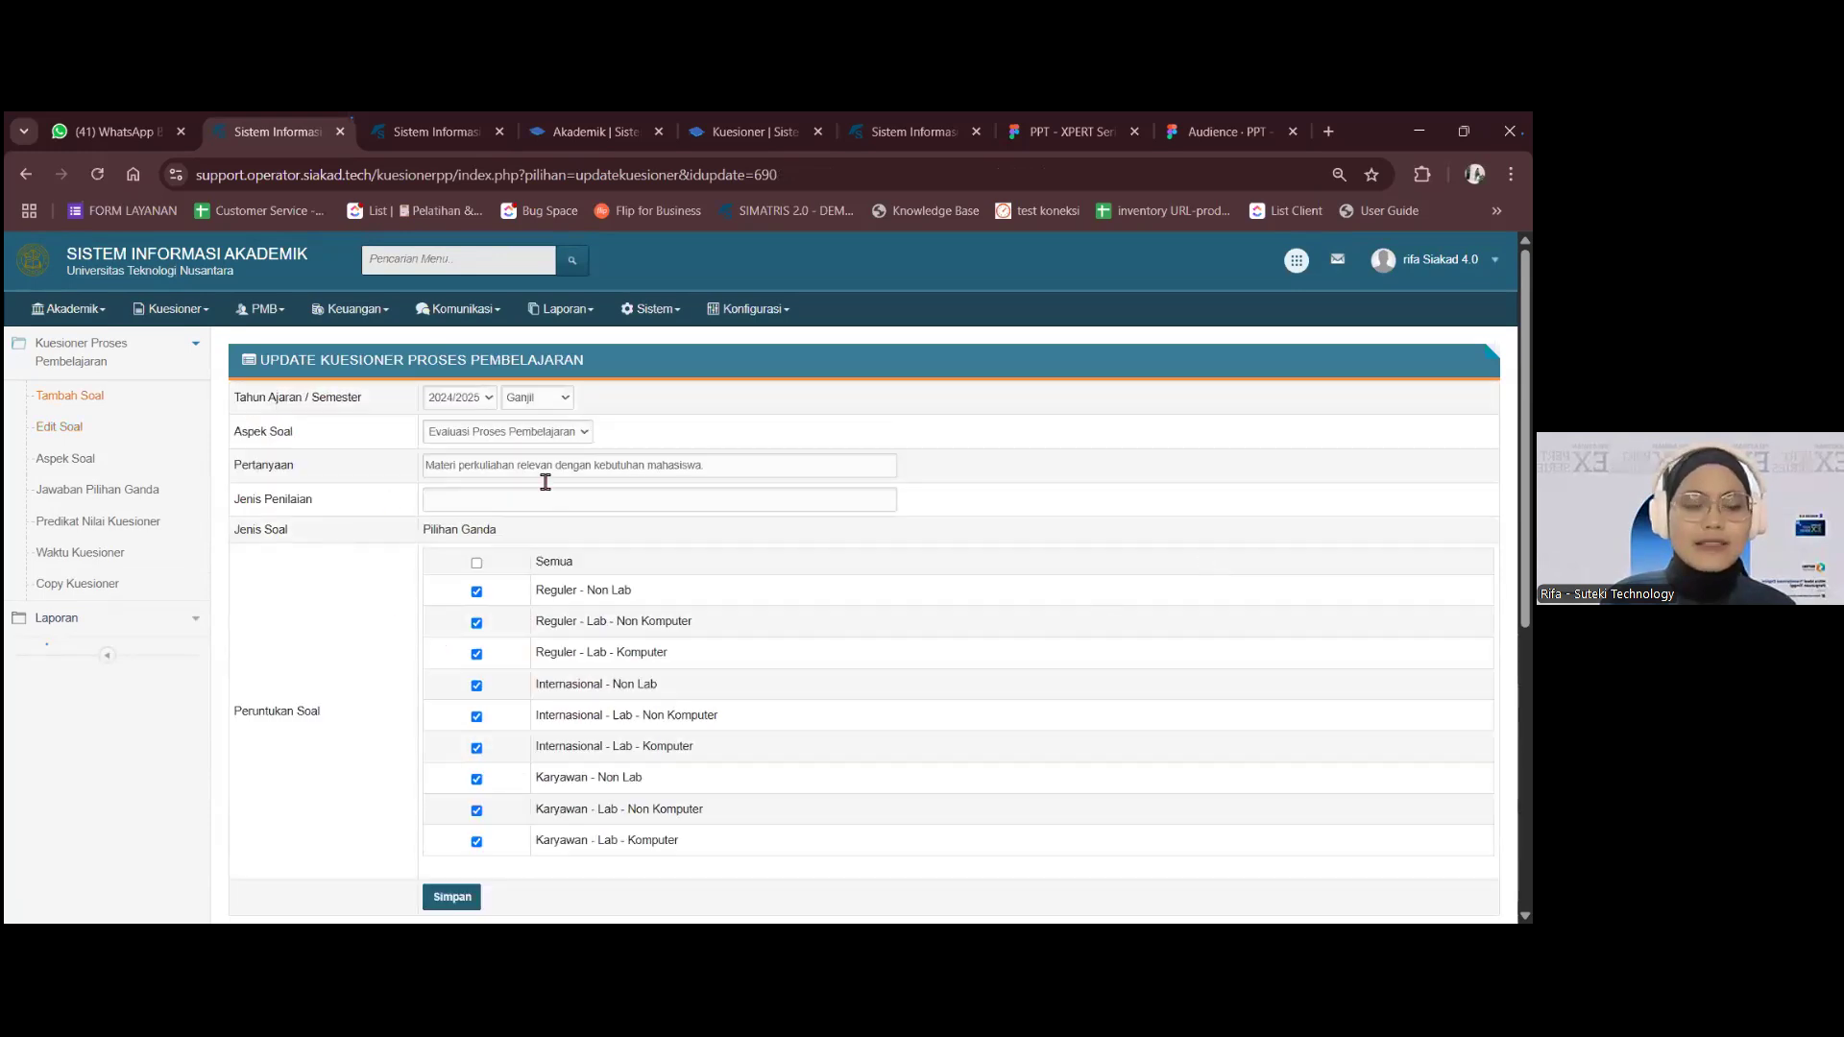
pyautogui.scroll(-4, 544, 482)
pyautogui.scroll(2, 541, 560)
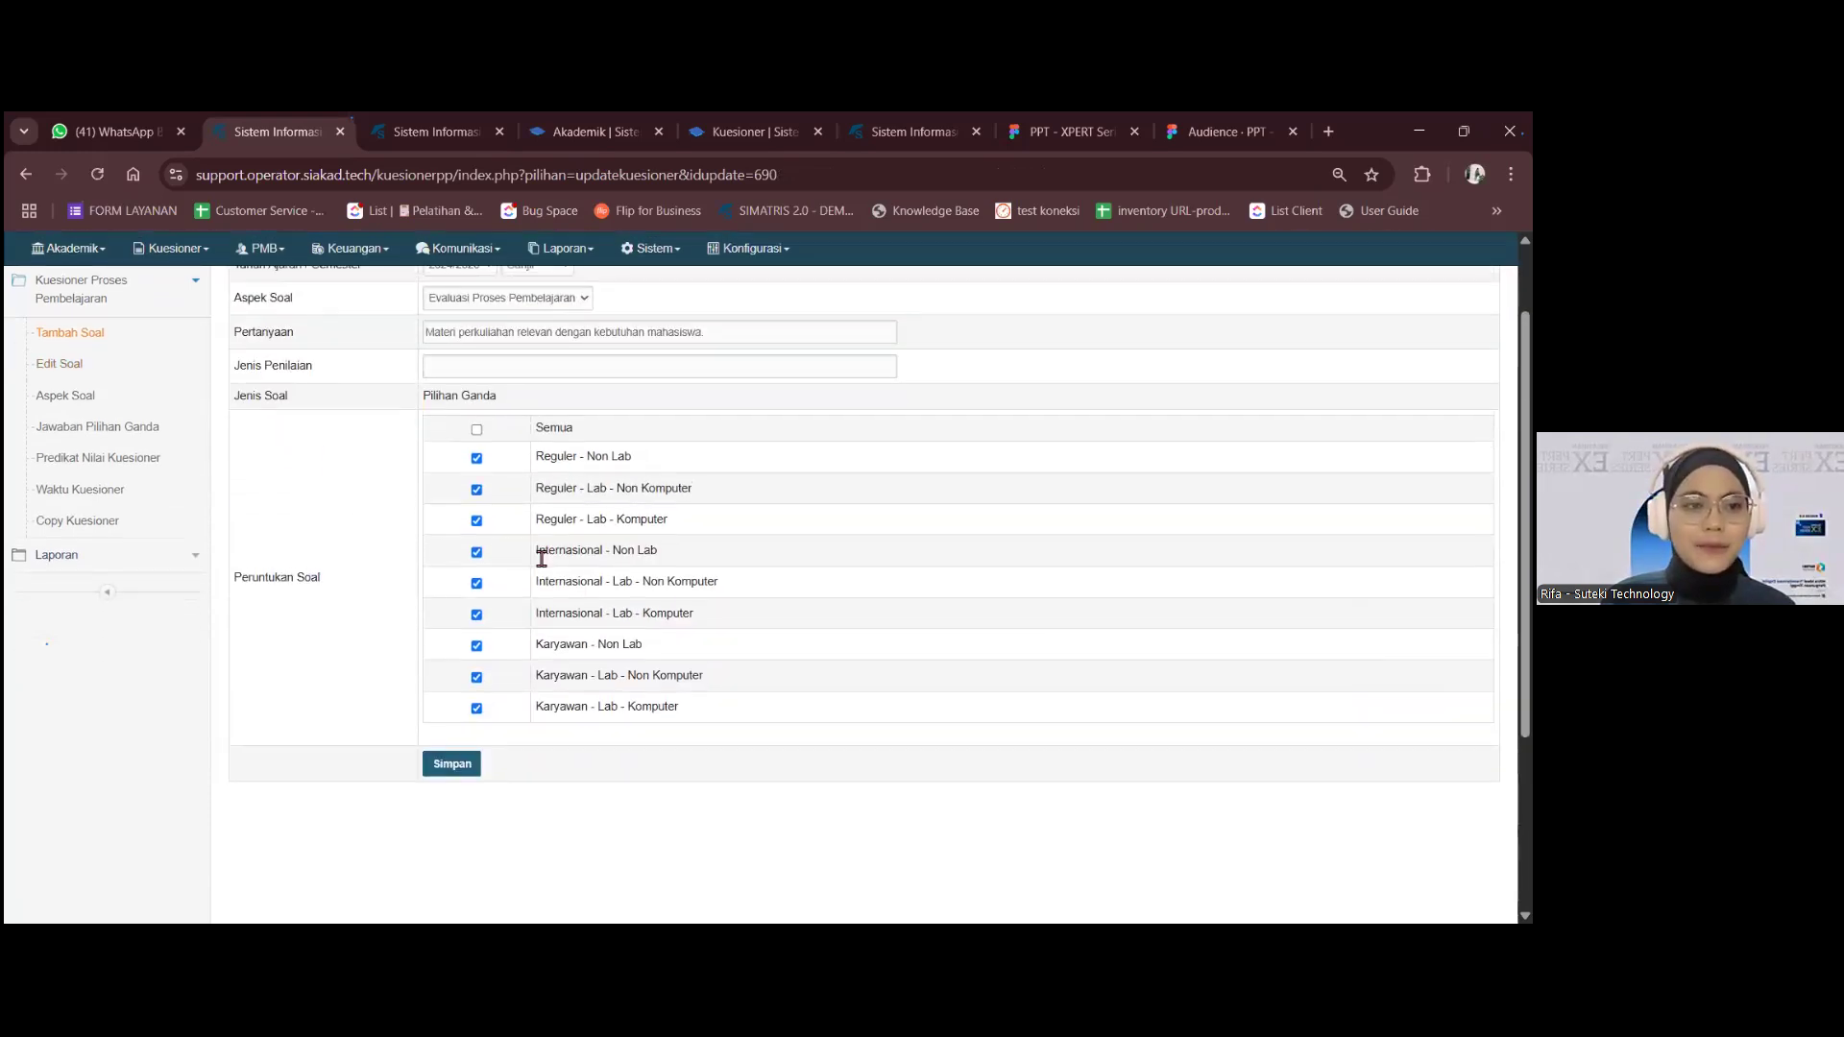
pyautogui.scroll(2, 541, 559)
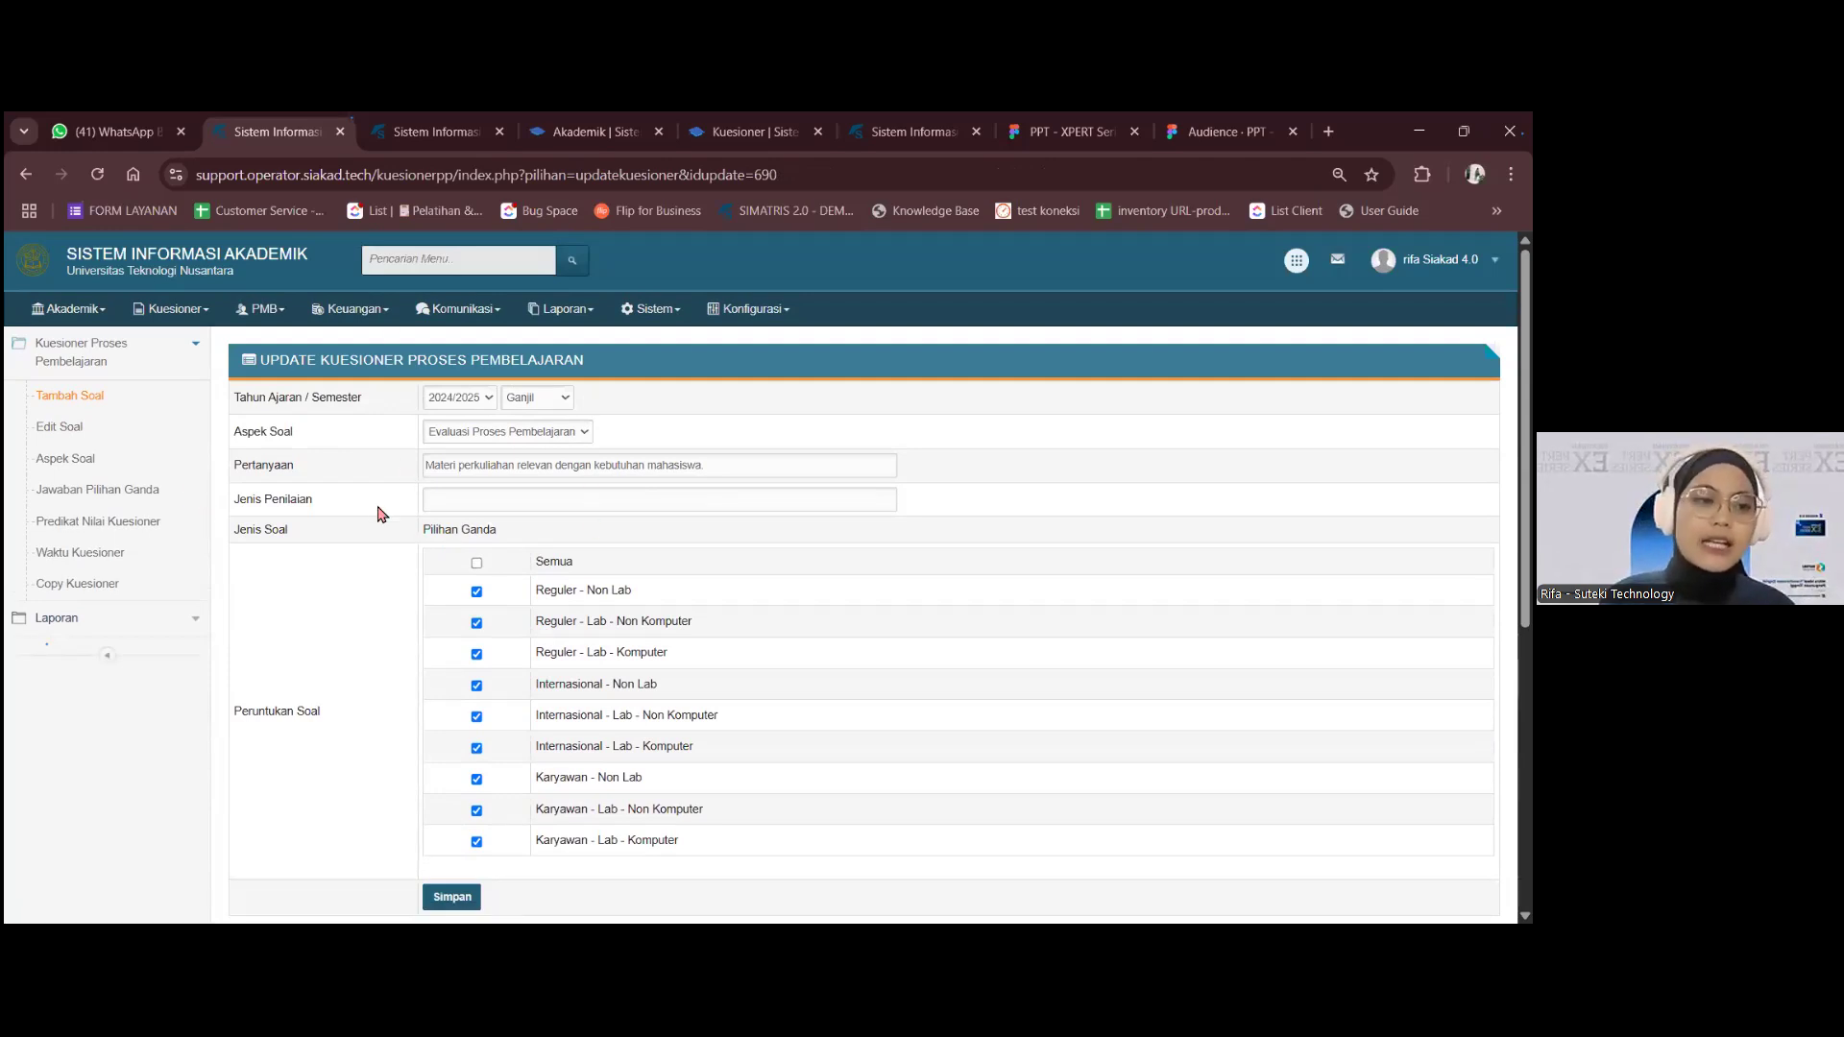
# - Open the Waktu Kuesioner settings and review the Data Waktu Kuesioner periods
pyautogui.click(131, 557)
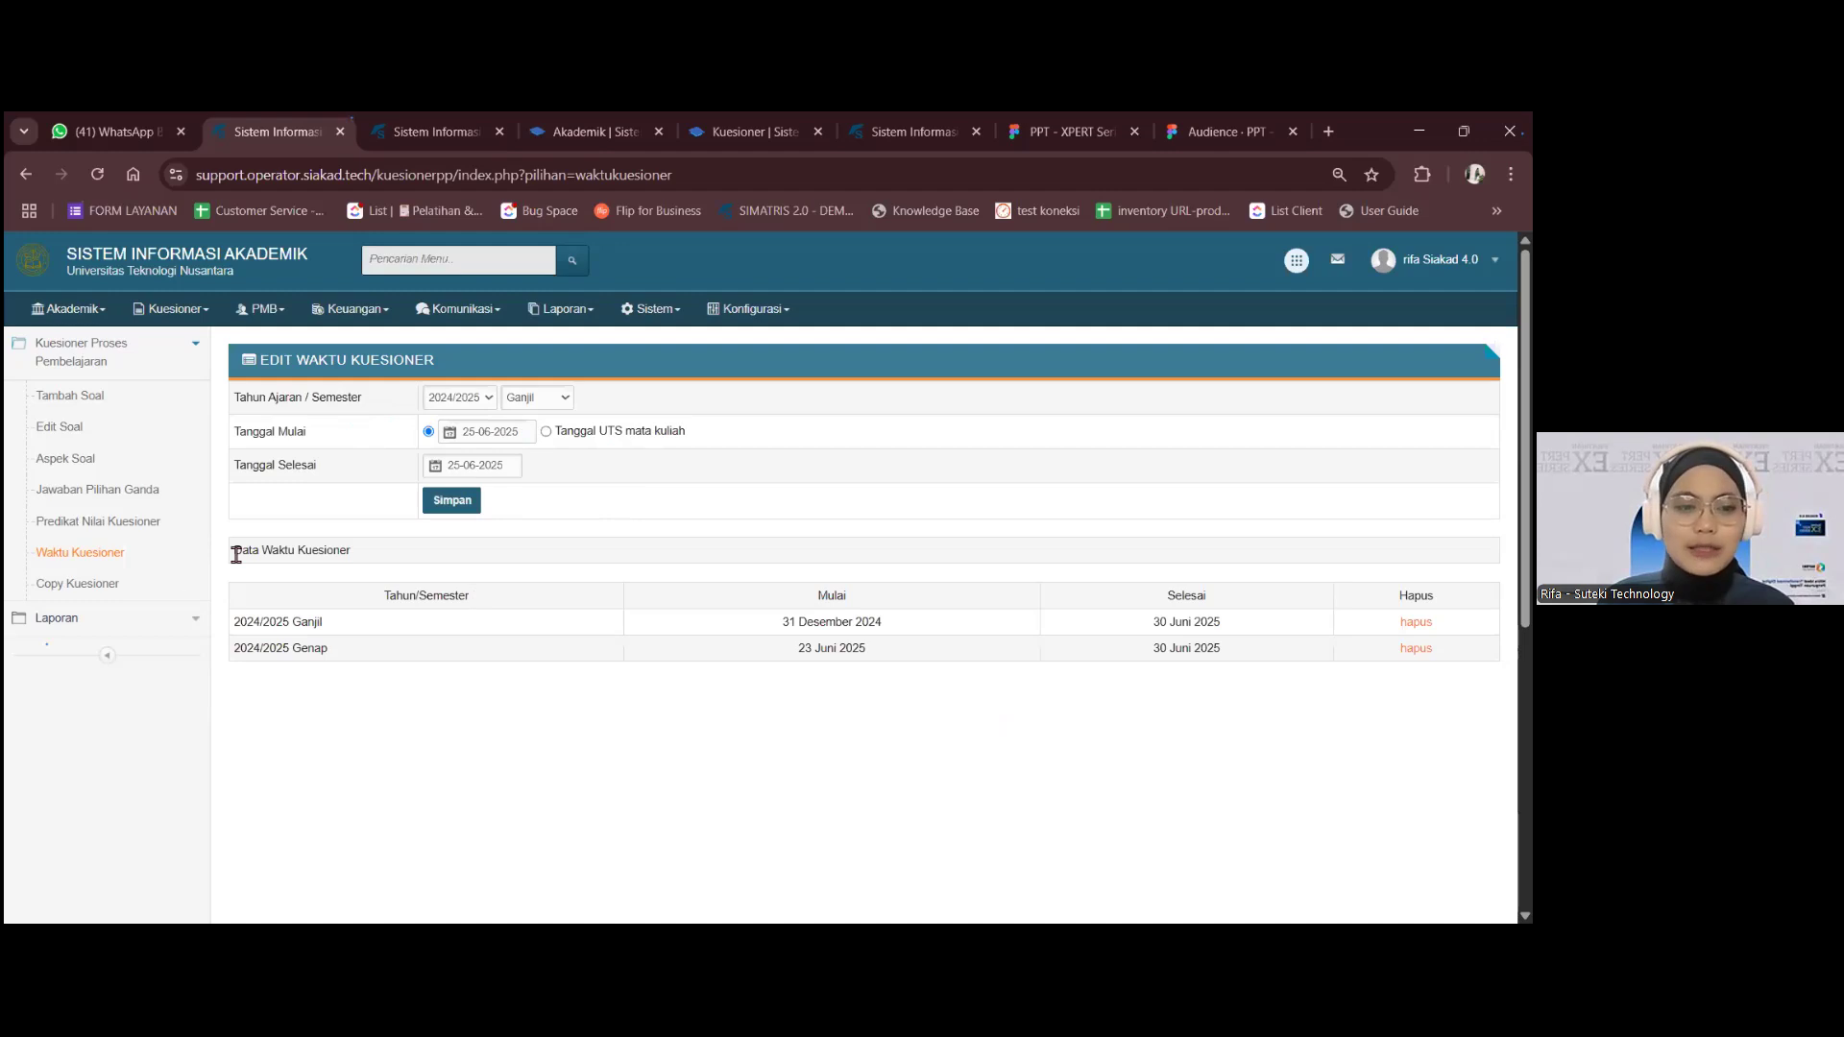
pyautogui.tripleClick(342, 559)
pyautogui.click(462, 610)
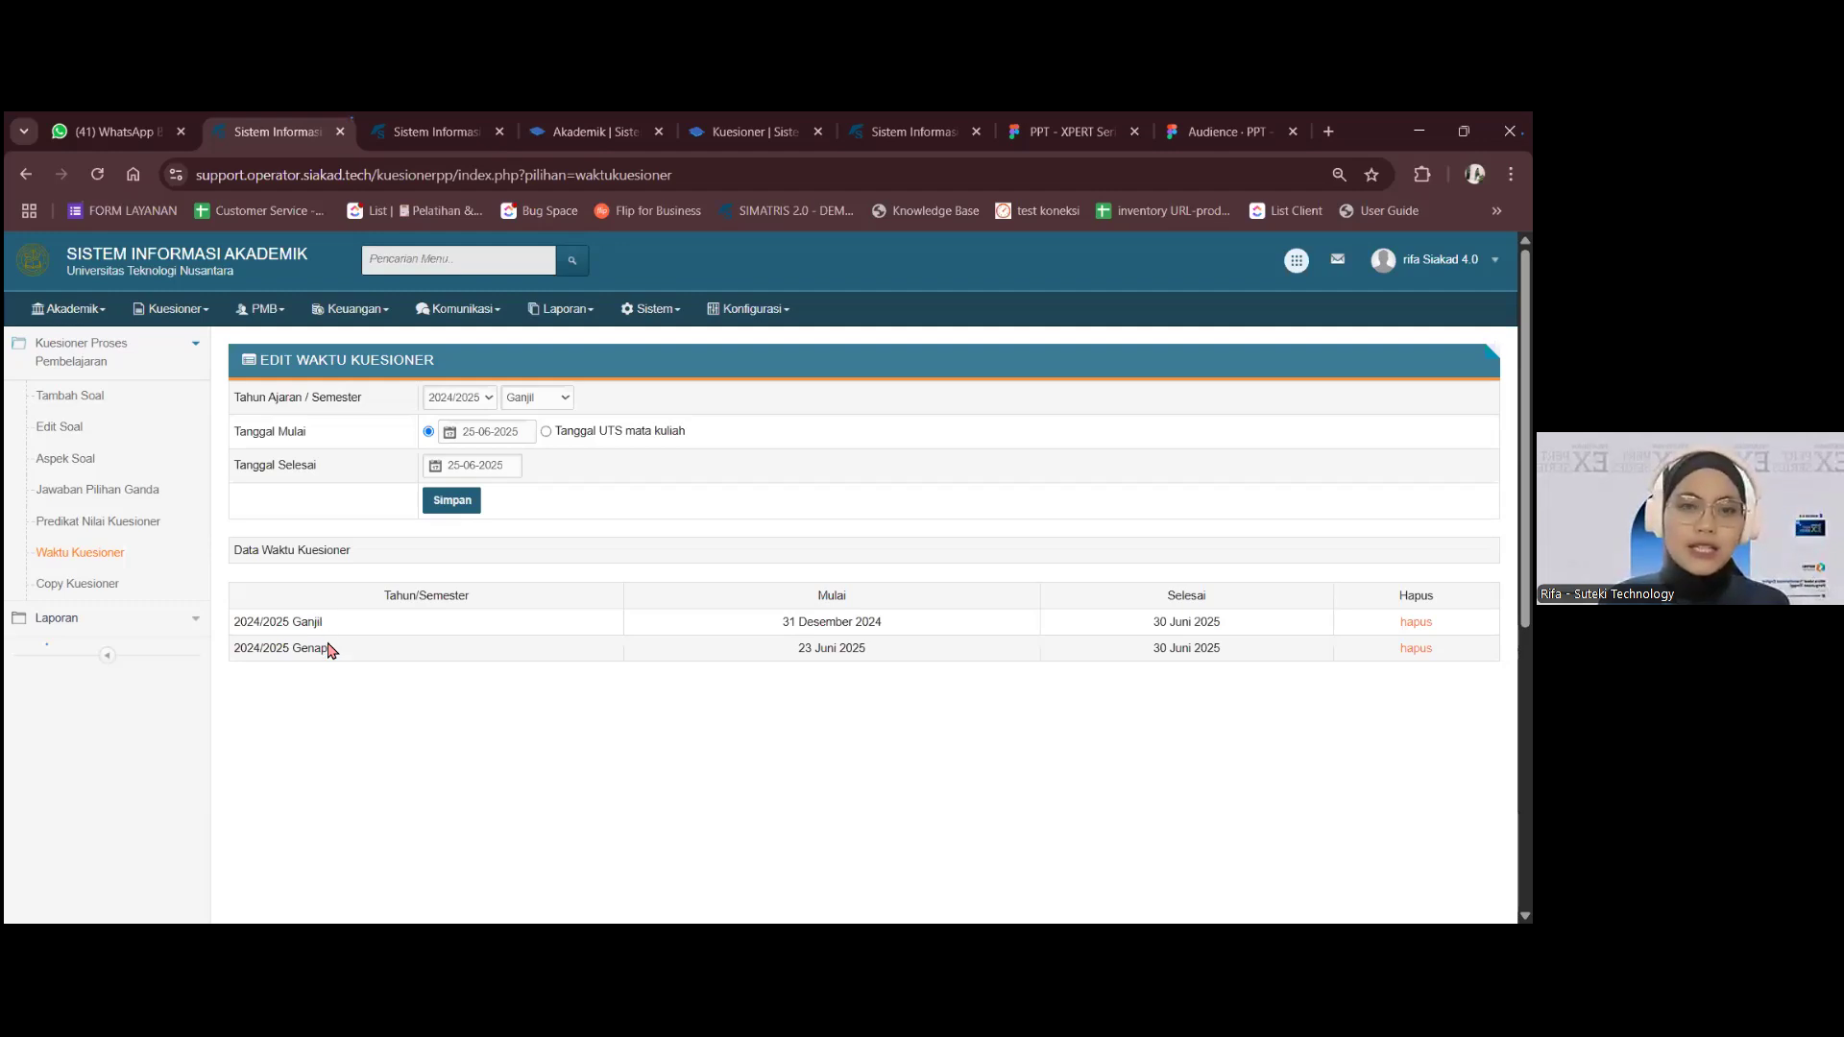
# - Copy the Proses Pembelajaran questionnaire from 2024/2025 Ganjil to 2025/2026 Ganjil and review the copy summary
pyautogui.click(82, 588)
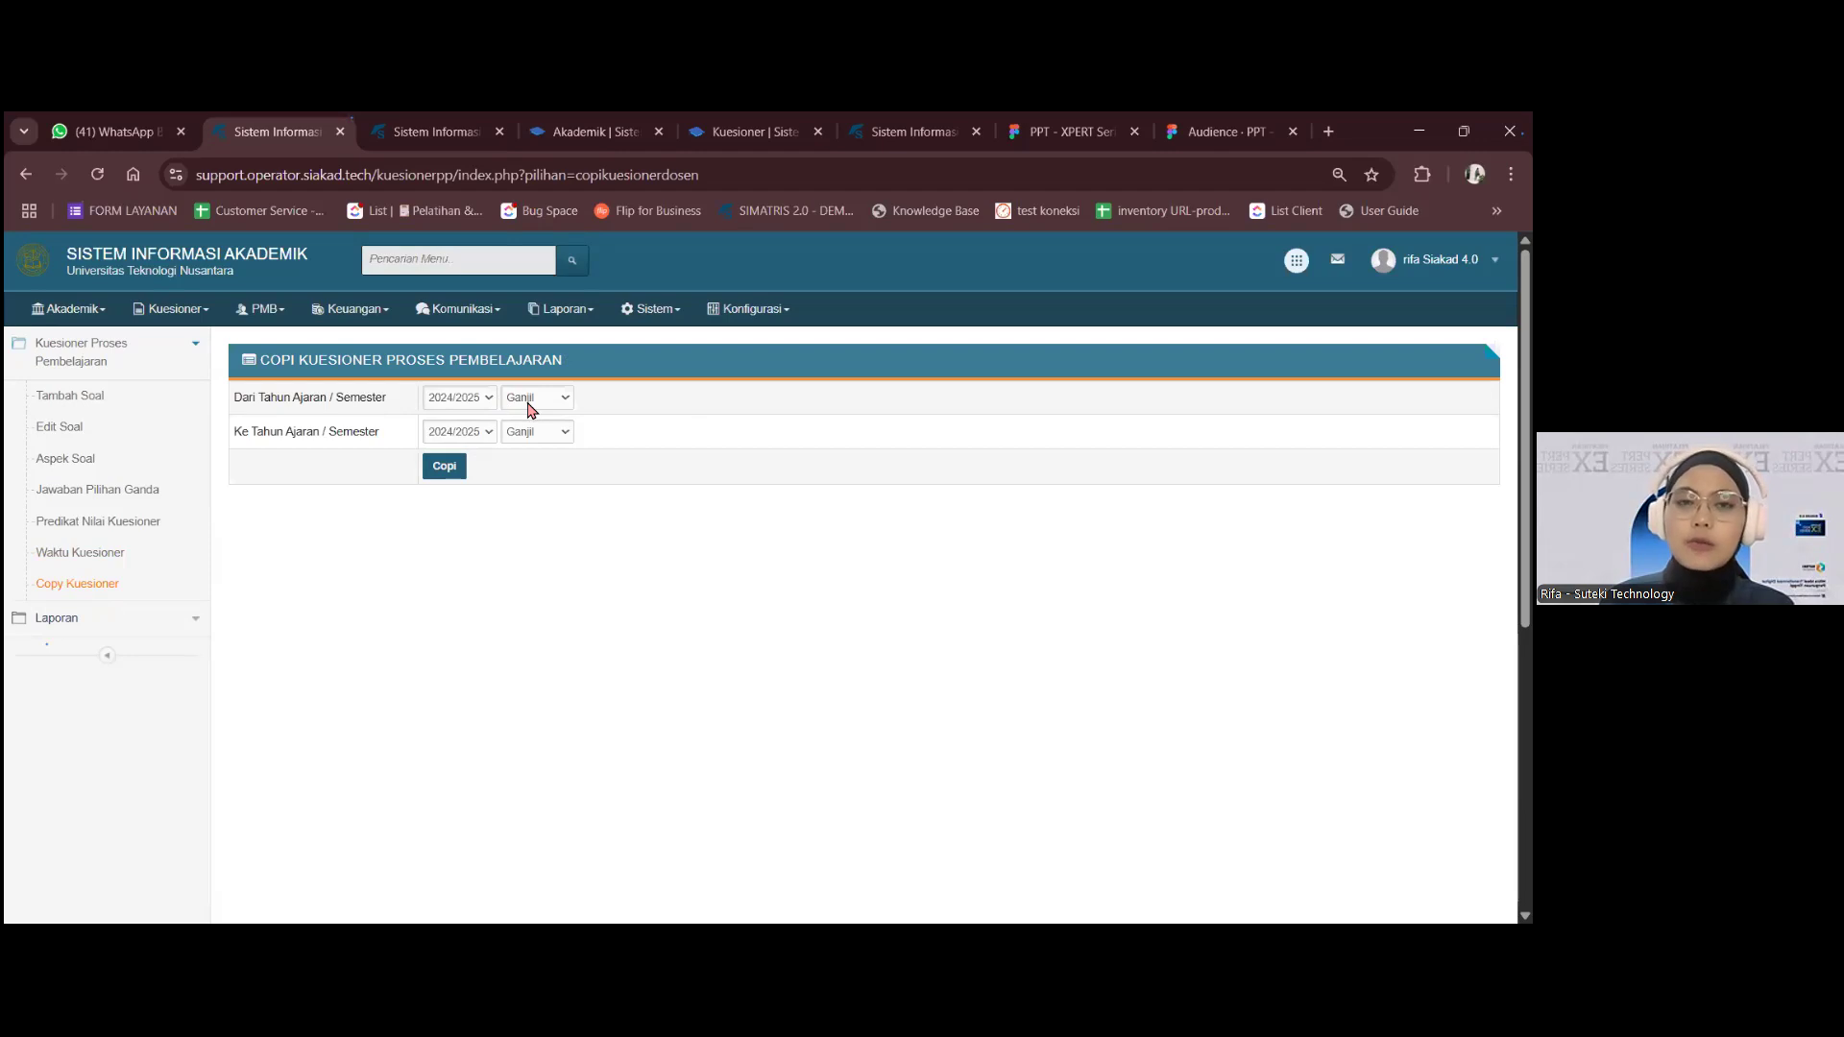
pyautogui.click(473, 432)
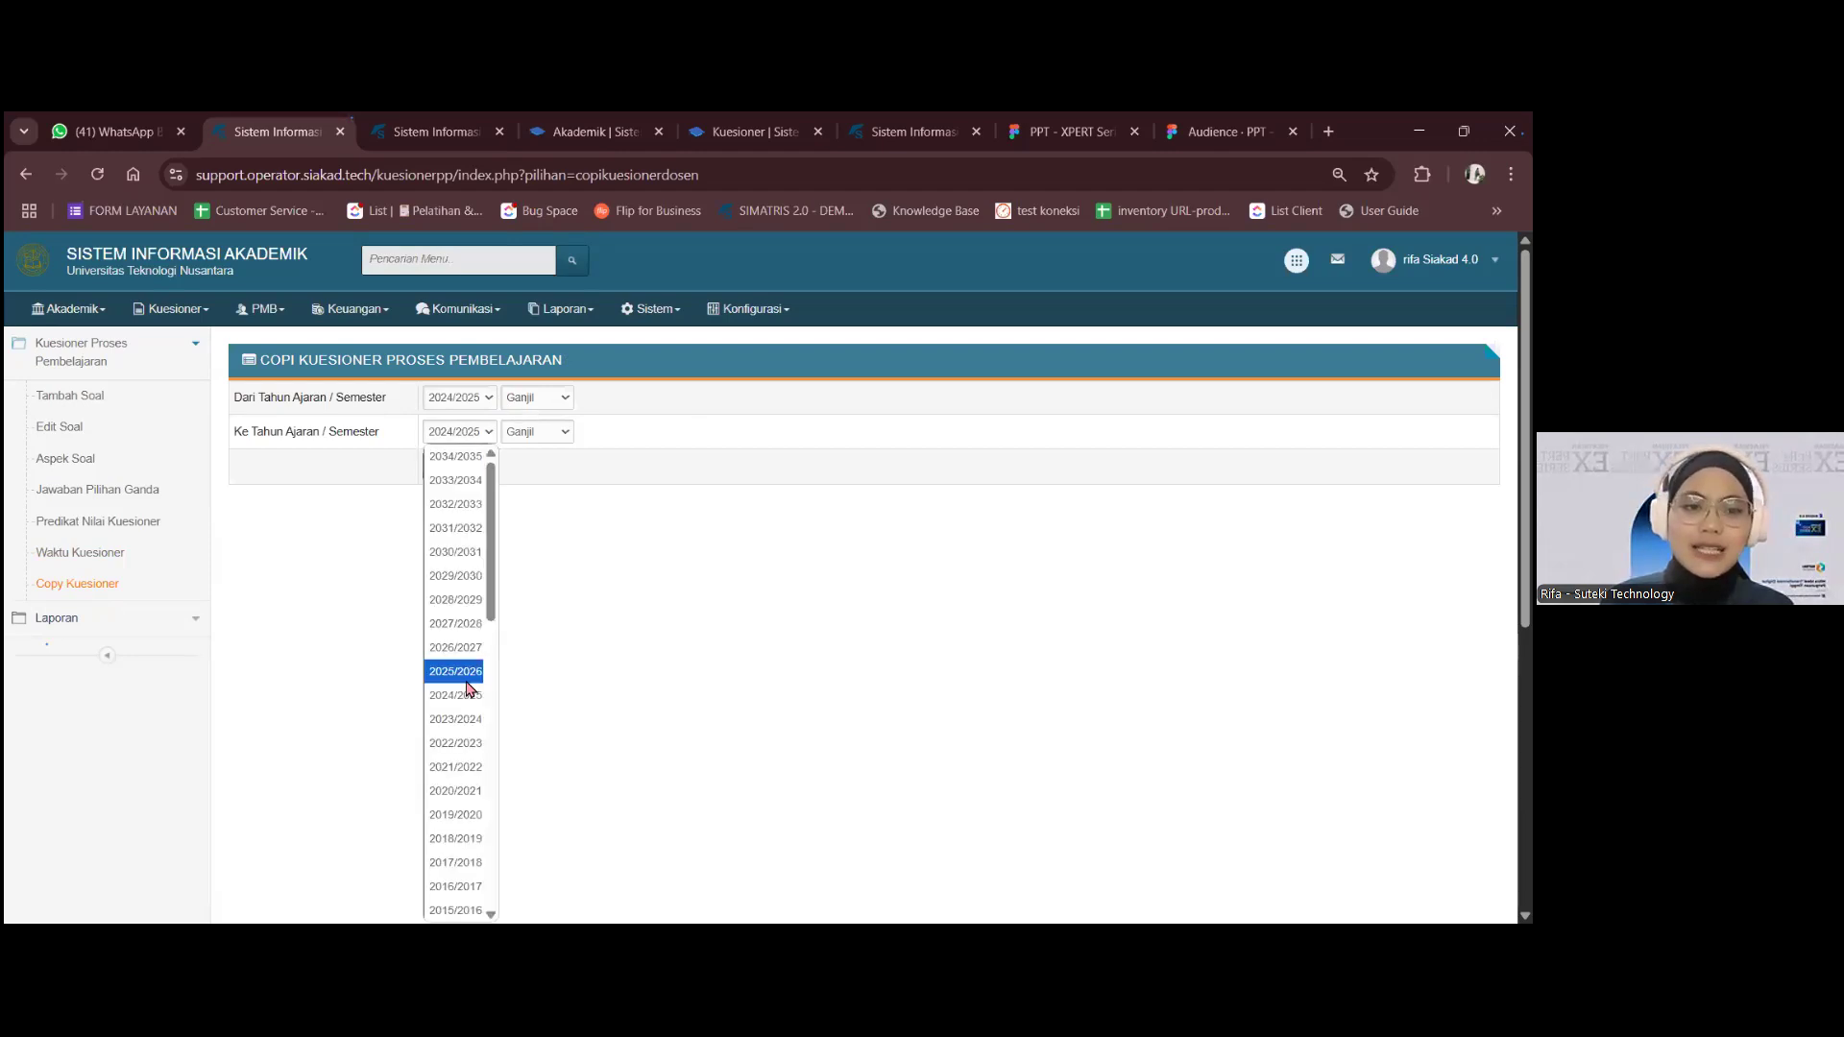
pyautogui.click(463, 672)
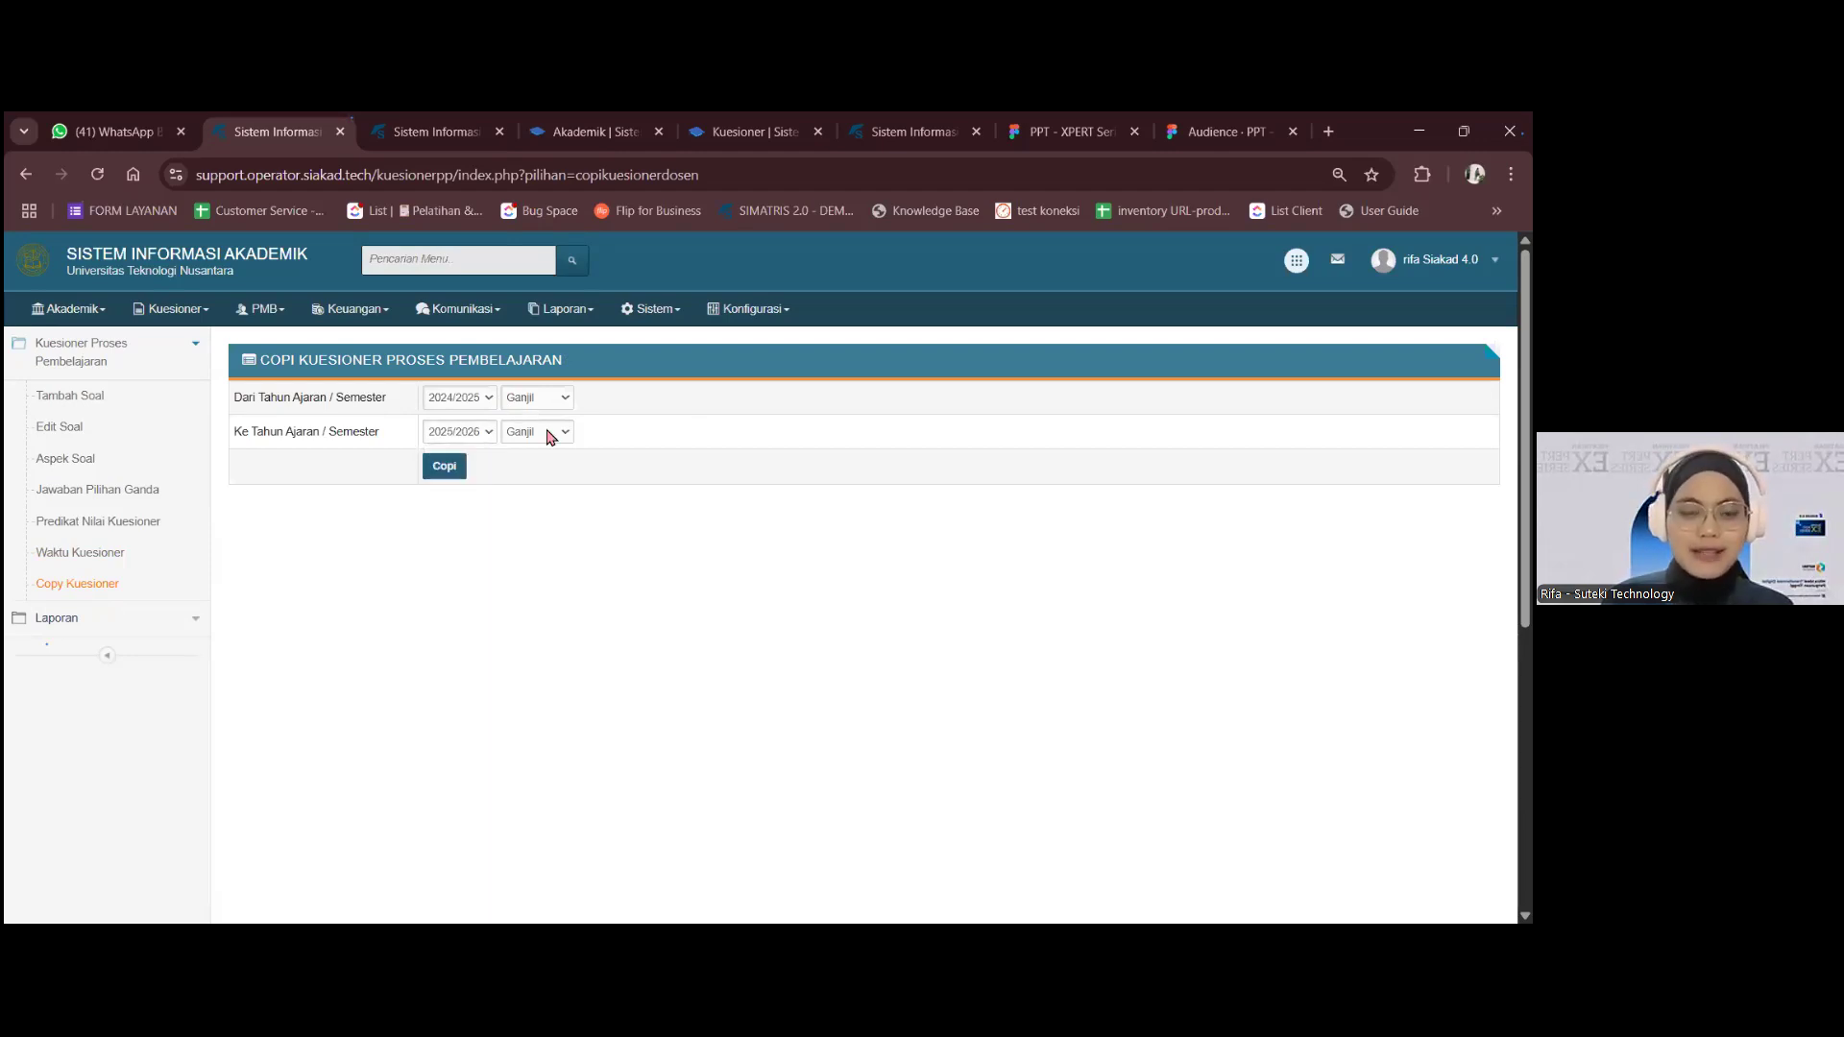
pyautogui.click(446, 474)
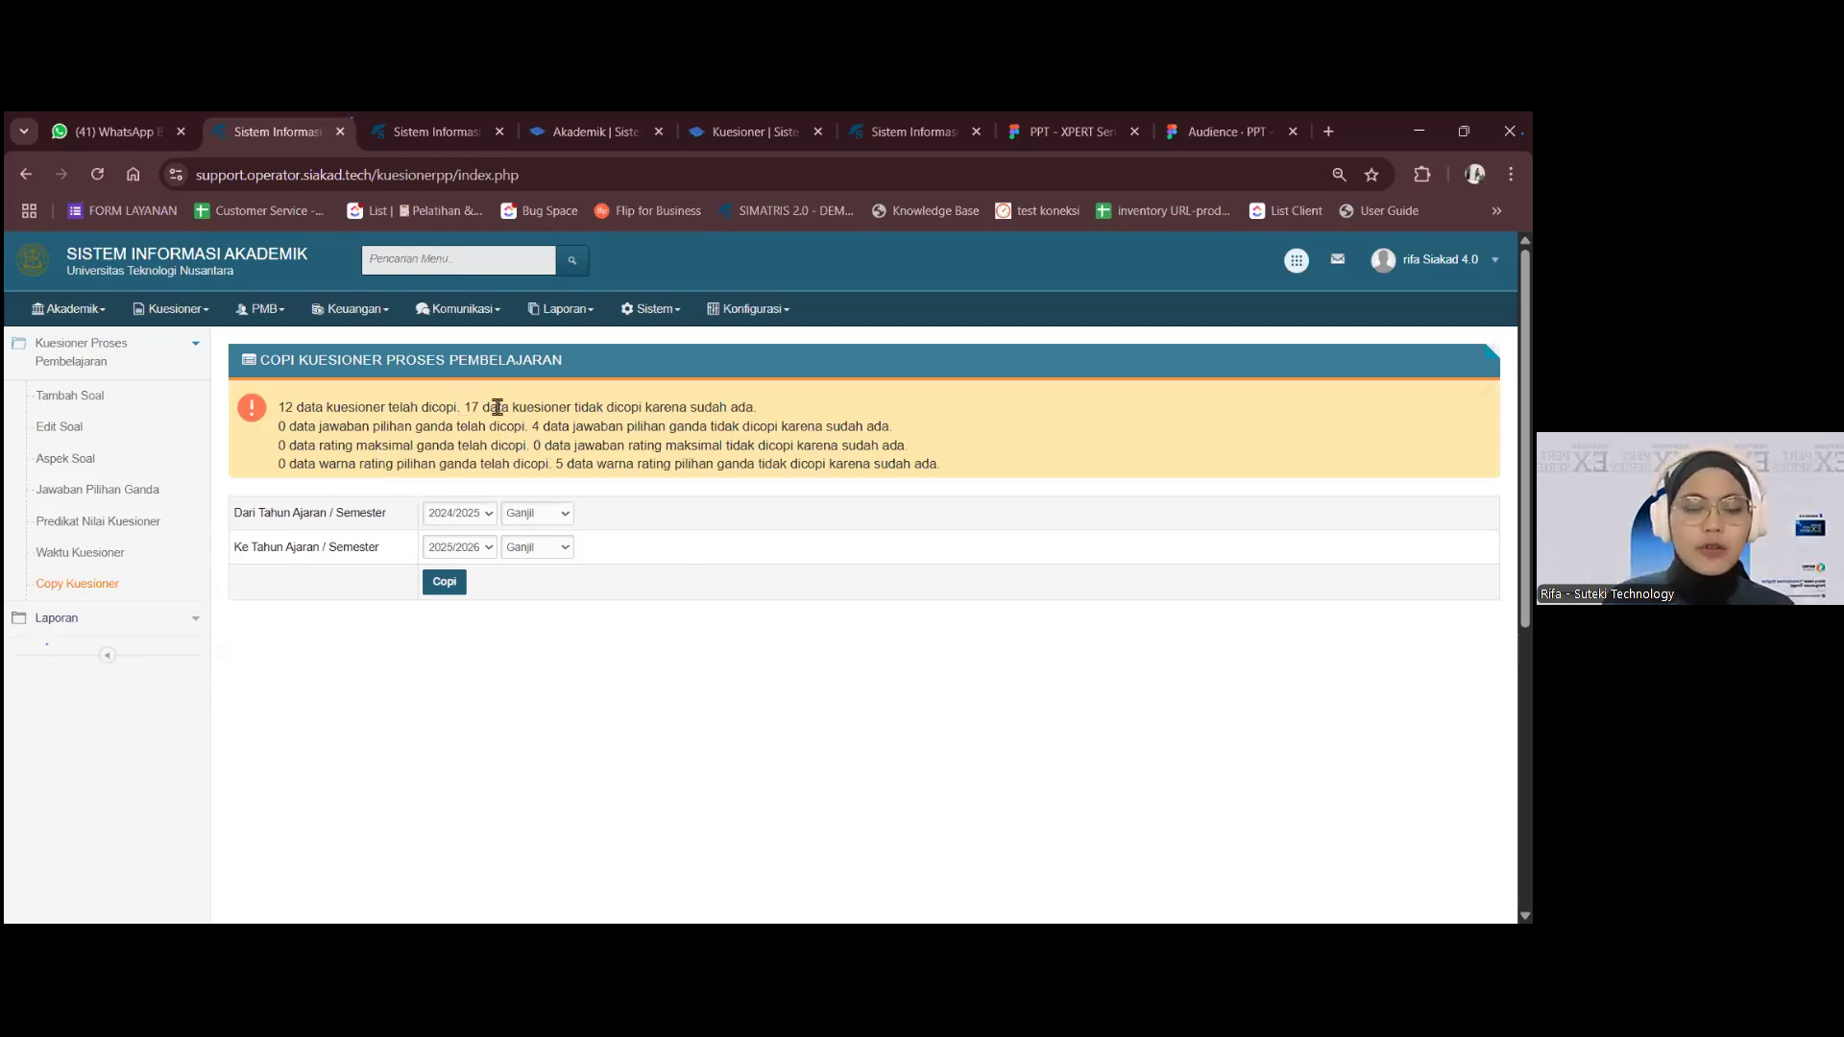
pyautogui.moveTo(460, 407); pyautogui.dragTo(764, 422)
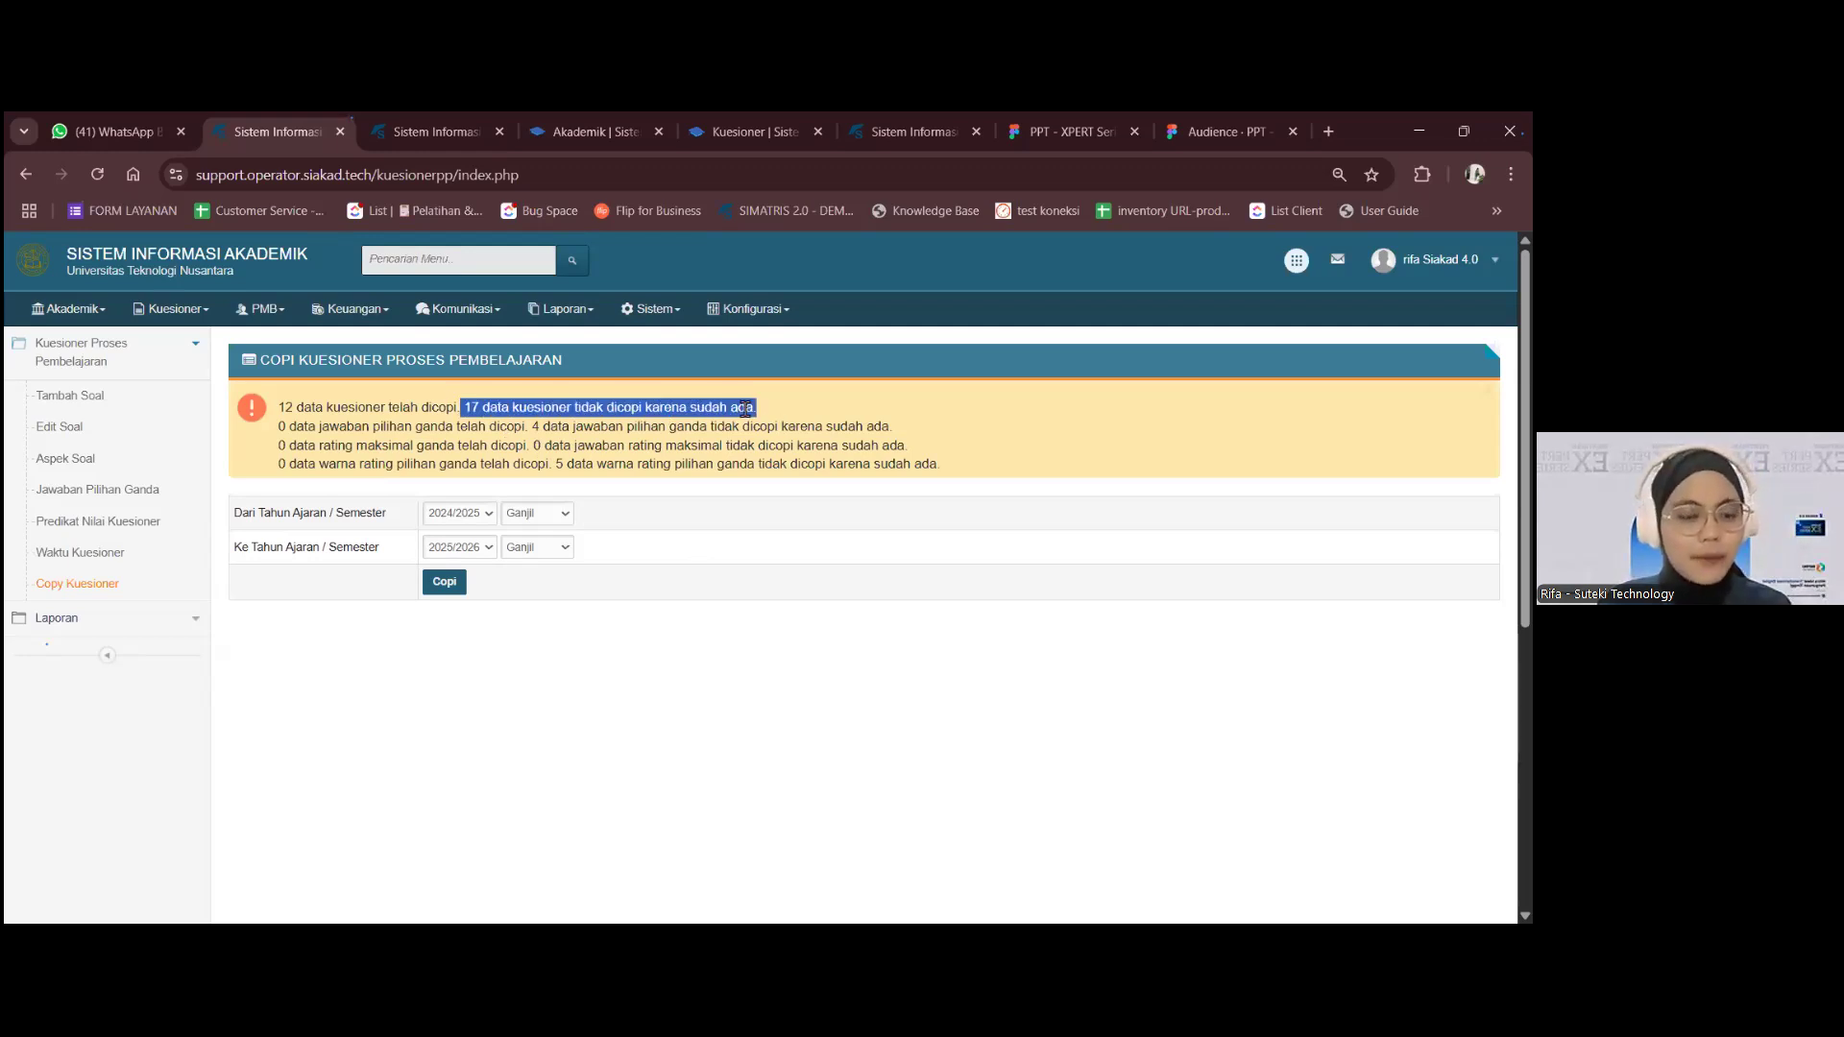
pyautogui.moveTo(462, 411); pyautogui.dragTo(746, 425)
pyautogui.click(754, 406)
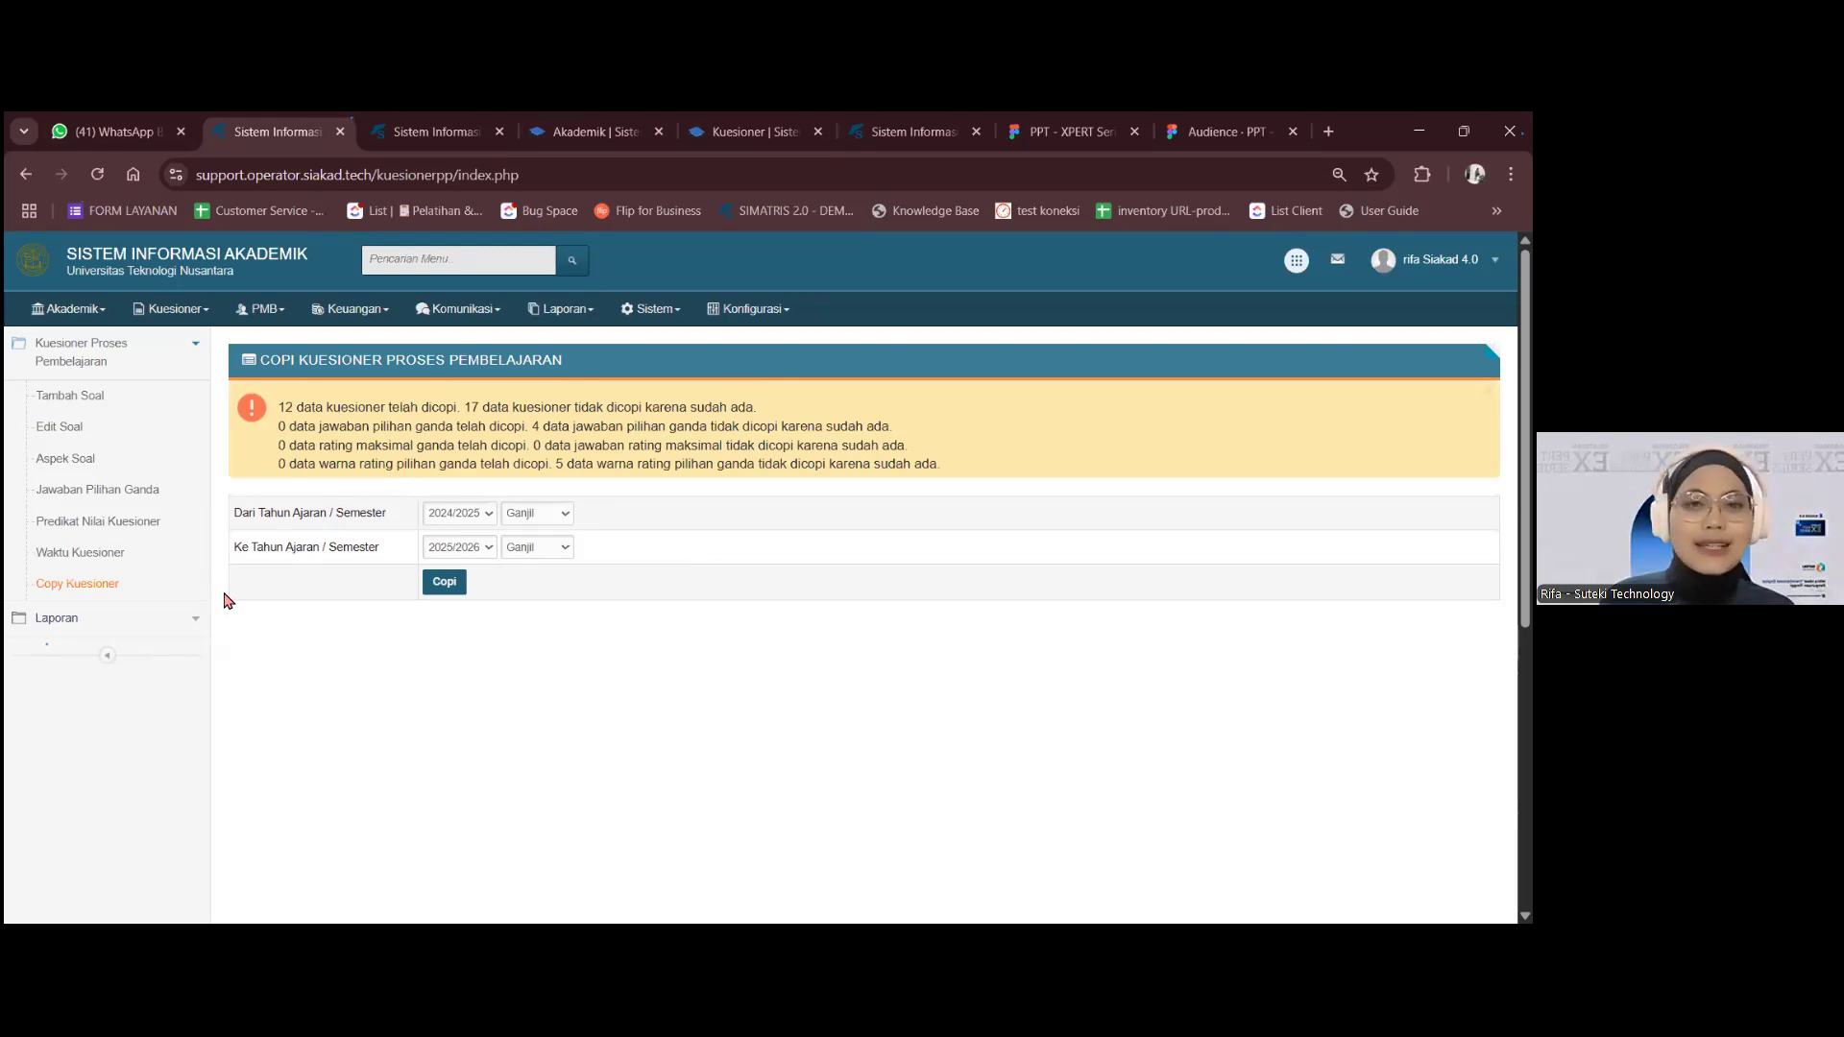
# - Switch to the student portal's Kuesioner page, display the EDOM list for 2024/2025 Ganjil and check Status Pengisian
pyautogui.click(596, 132)
pyautogui.click(755, 132)
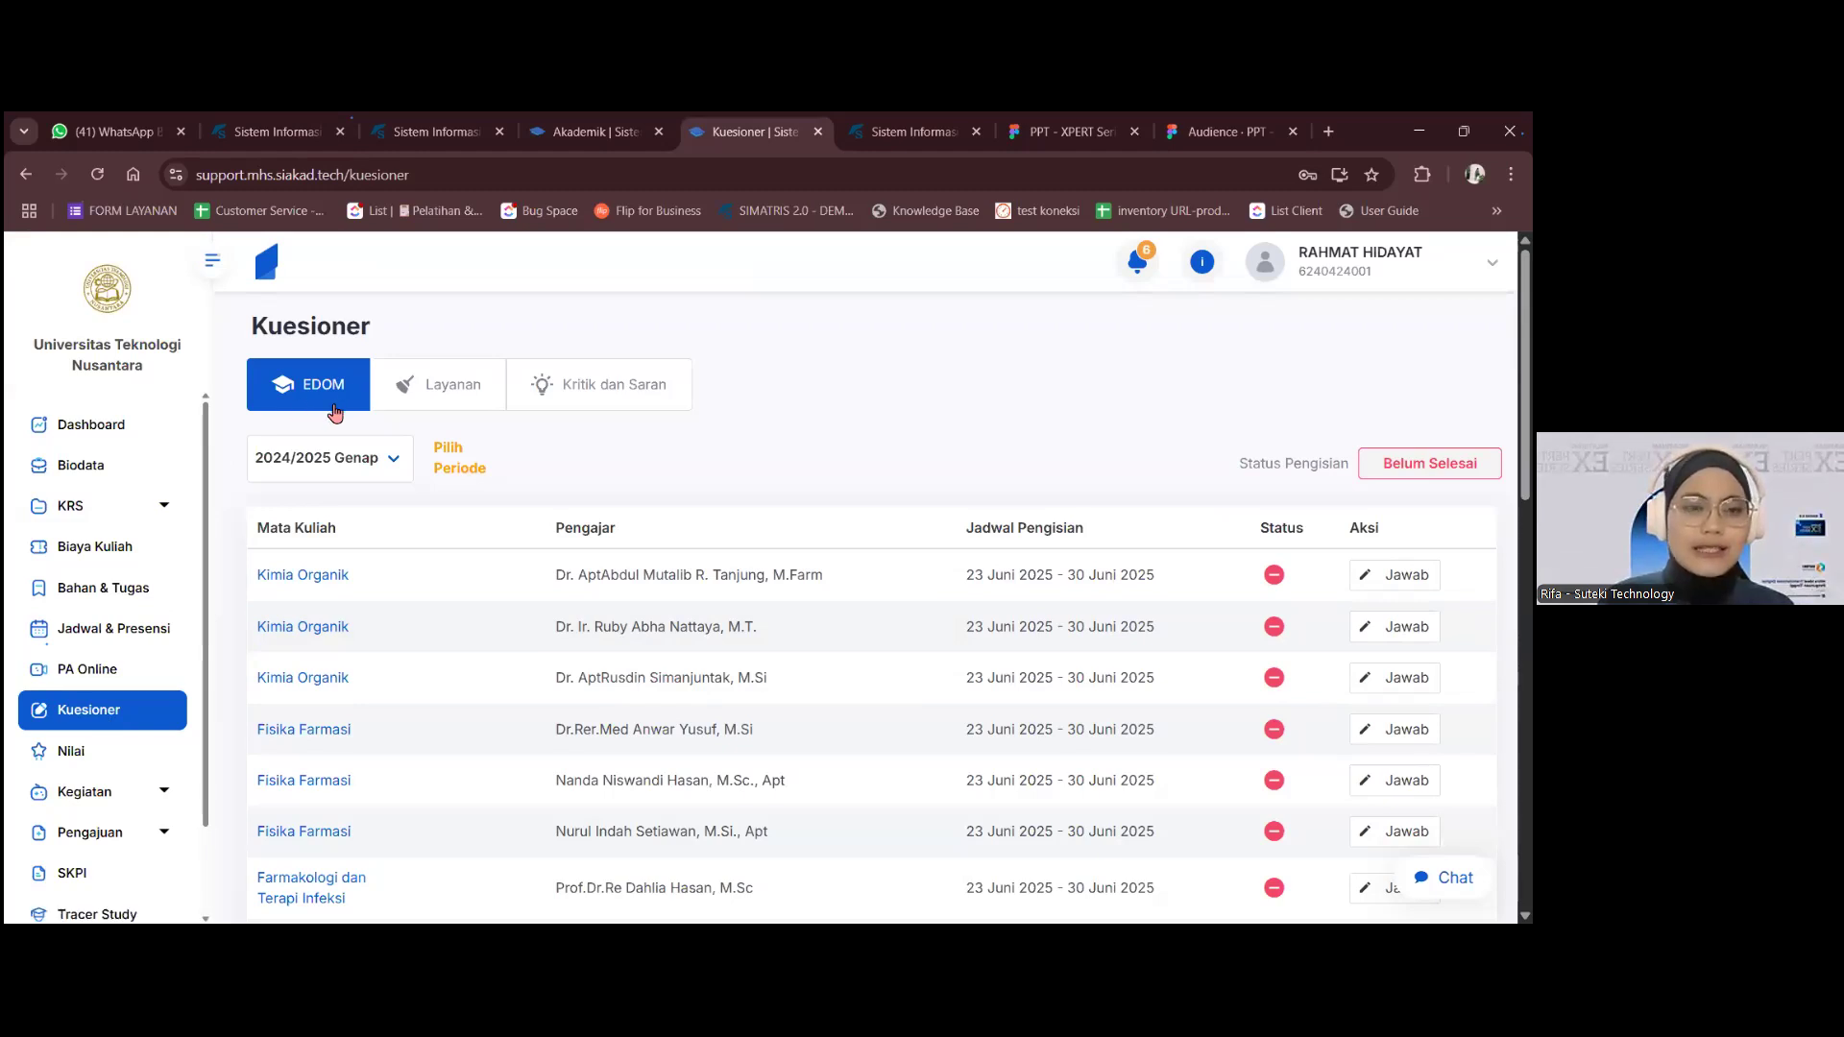
pyautogui.click(343, 466)
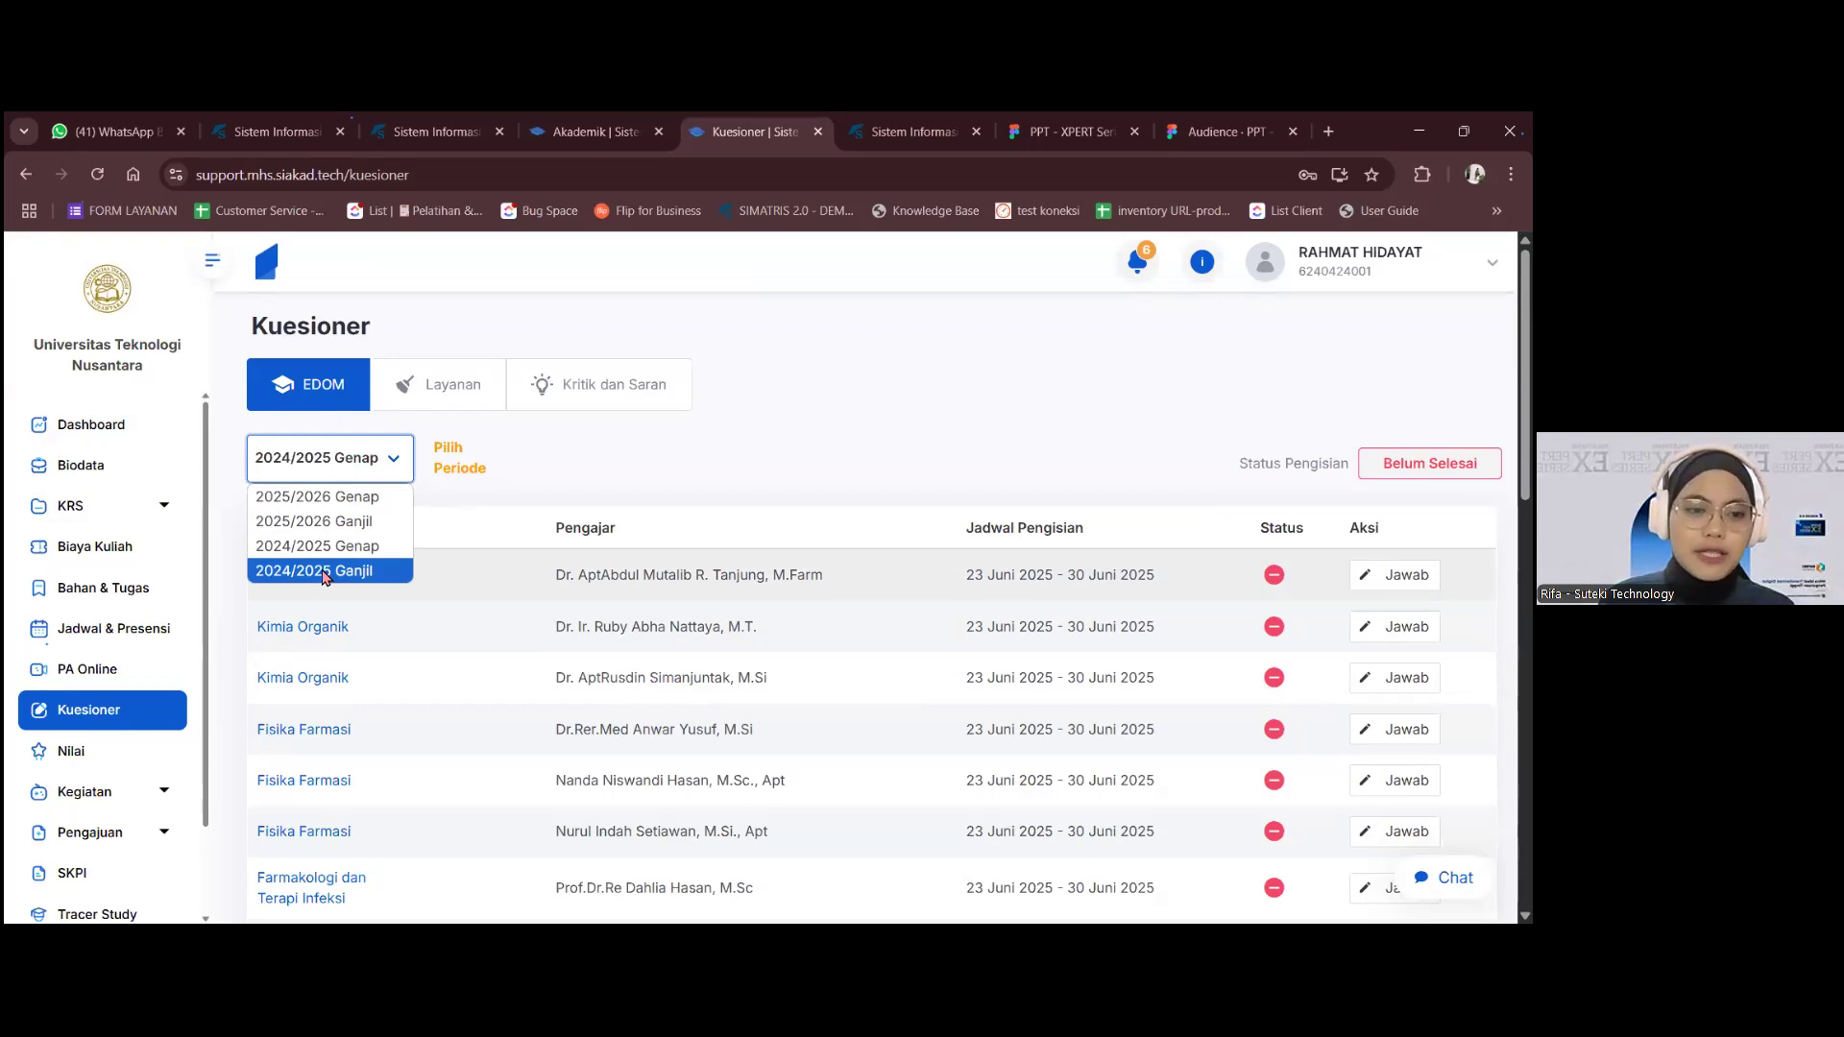
pyautogui.click(375, 572)
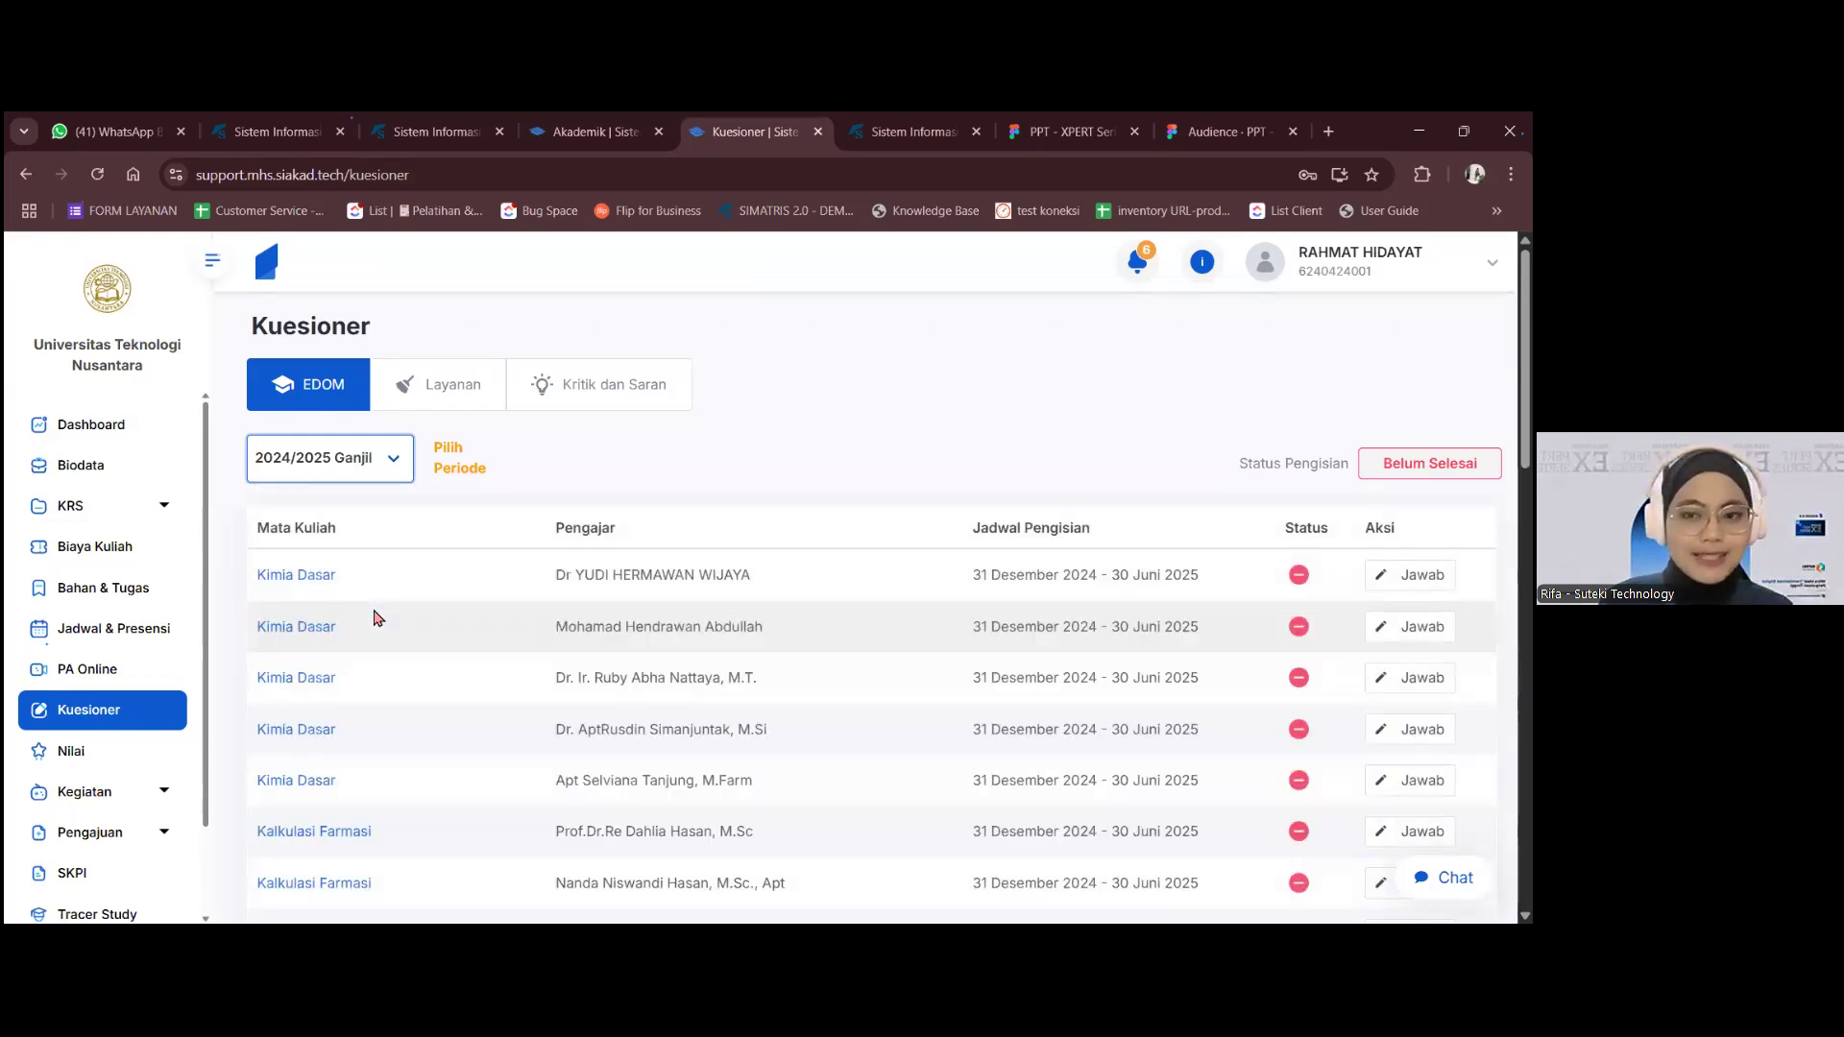
pyautogui.tripleClick(1221, 477)
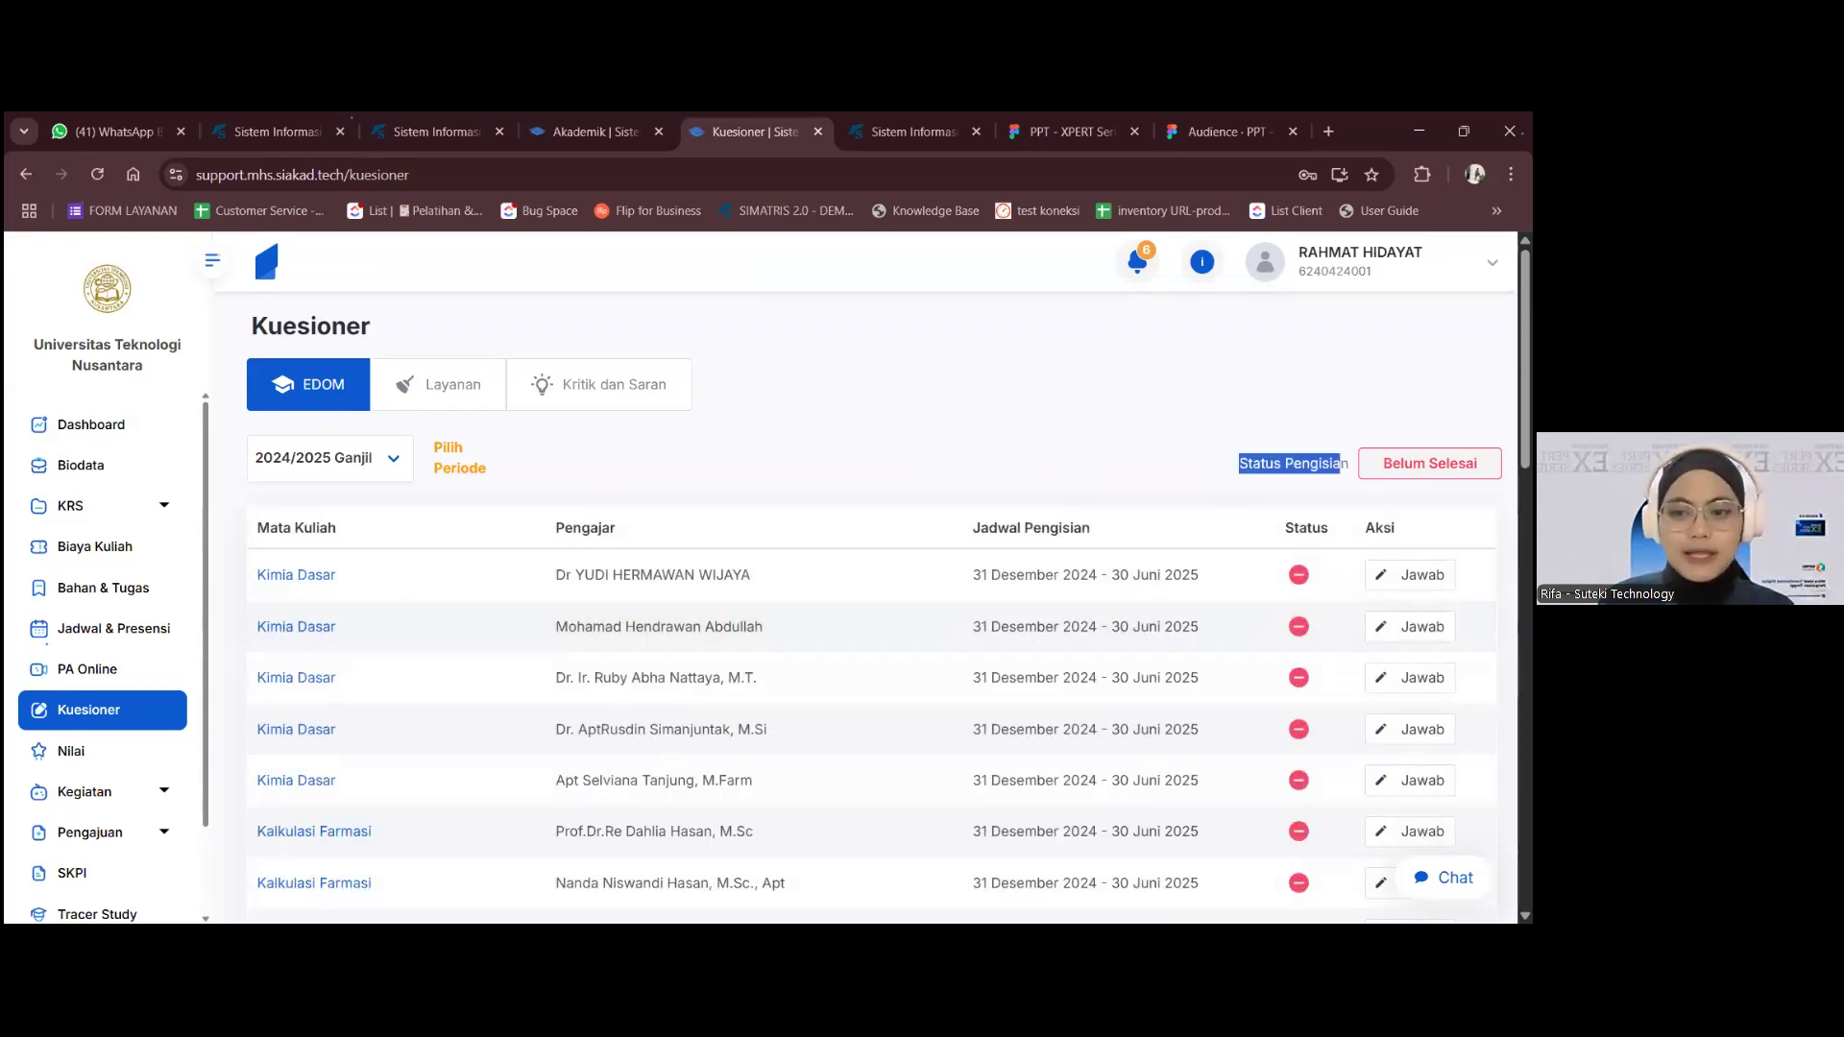
pyautogui.click(1218, 476)
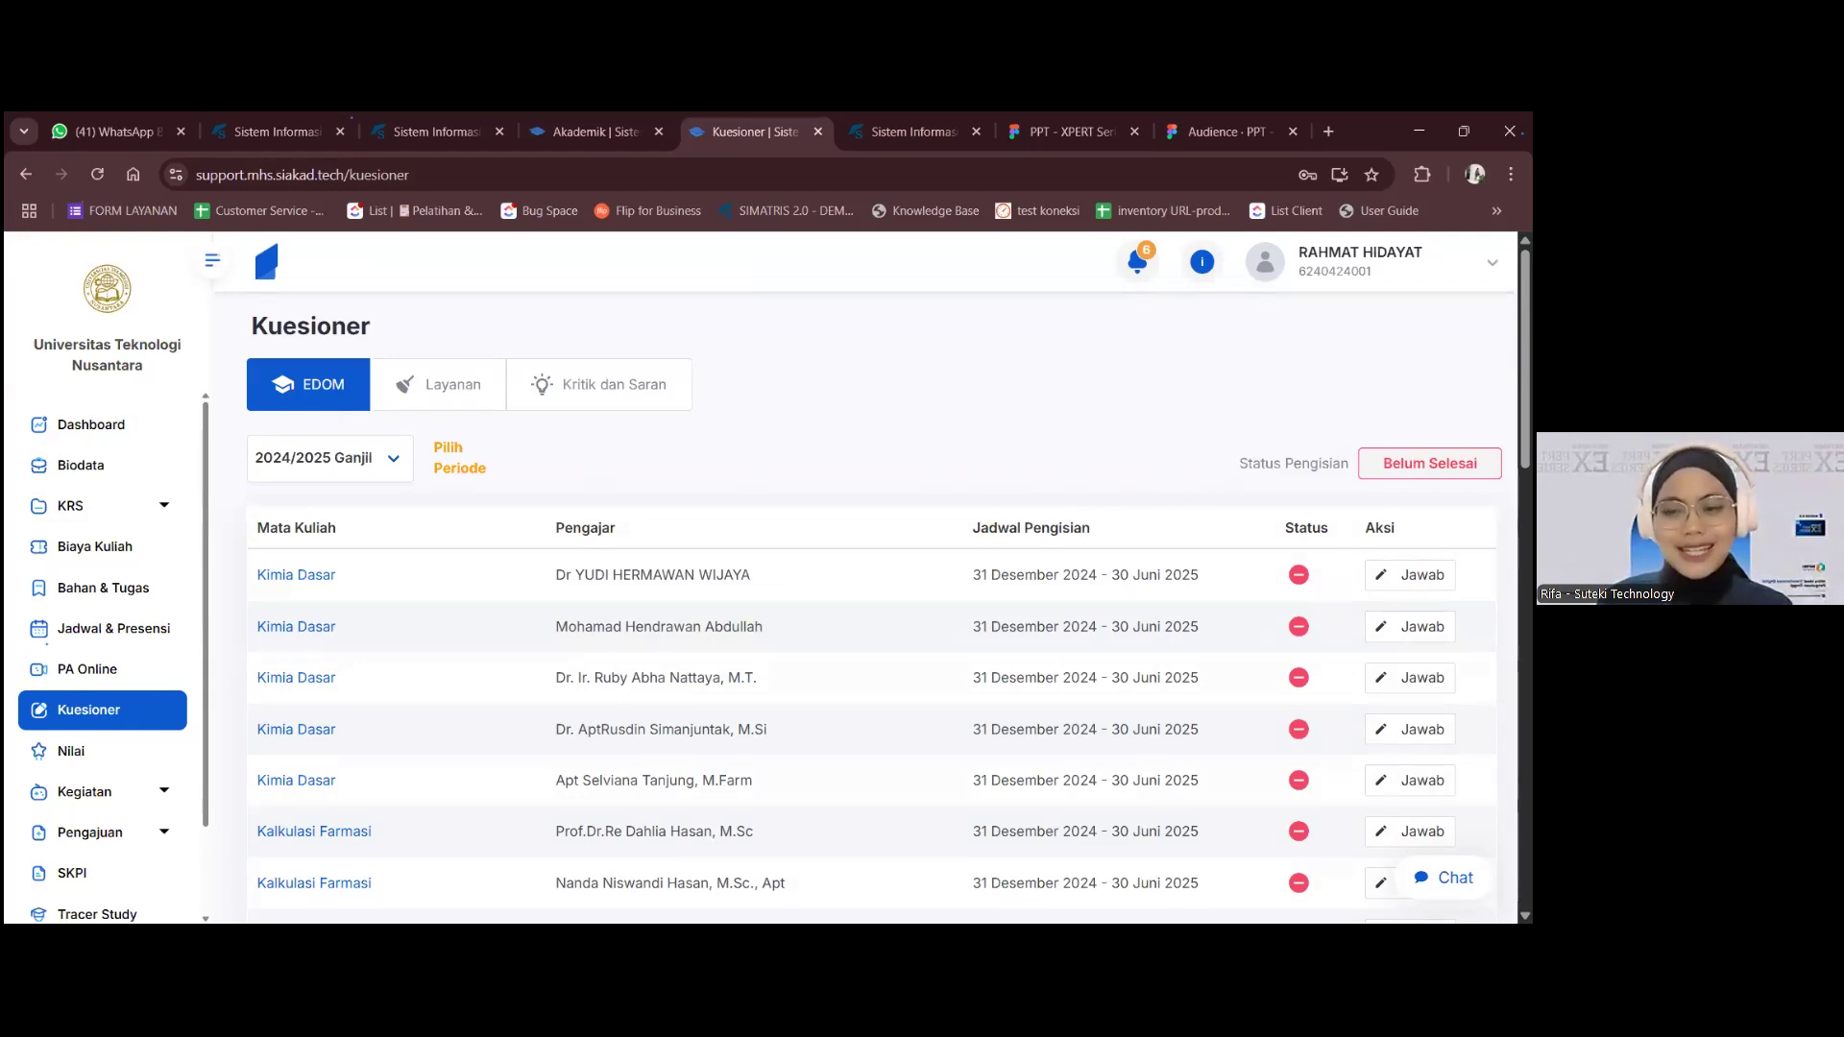
# - Look through the EDOM list's courses, lecturers, Jadwal Pengisian and completion status
pyautogui.scroll(-1, 716, 502)
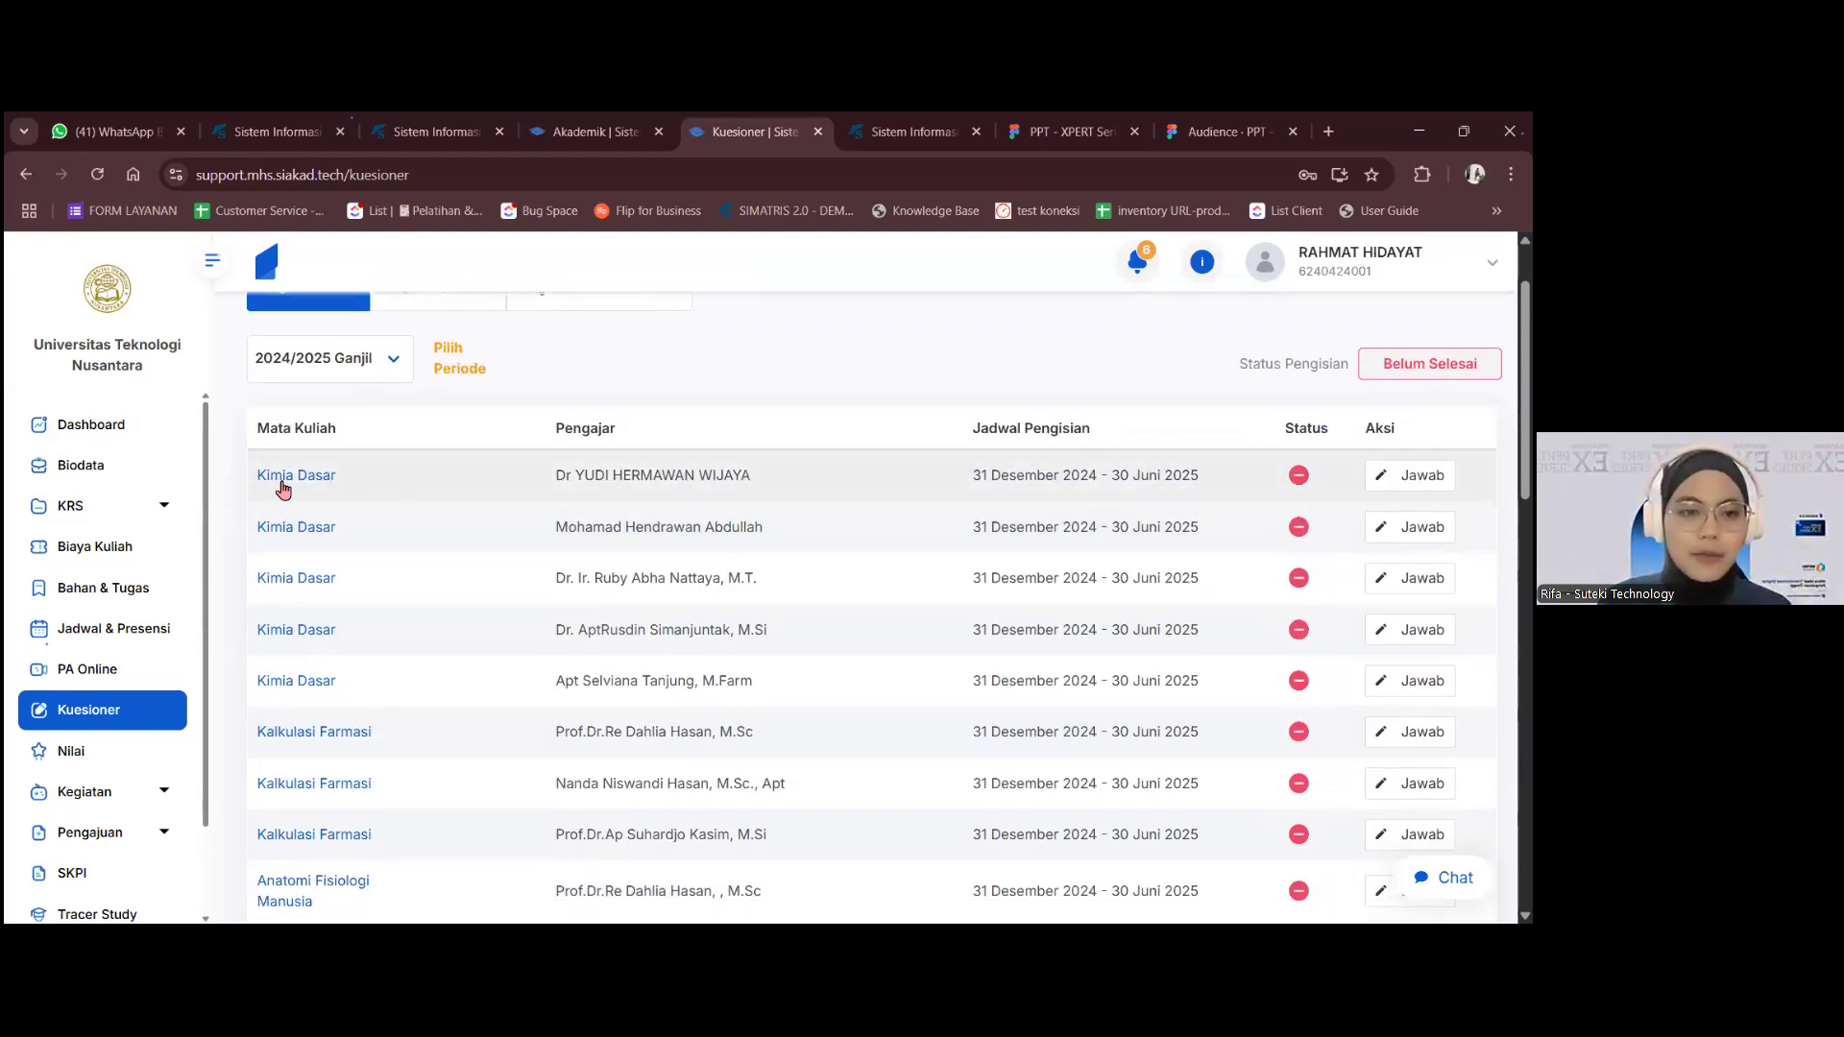
pyautogui.moveTo(282, 489)
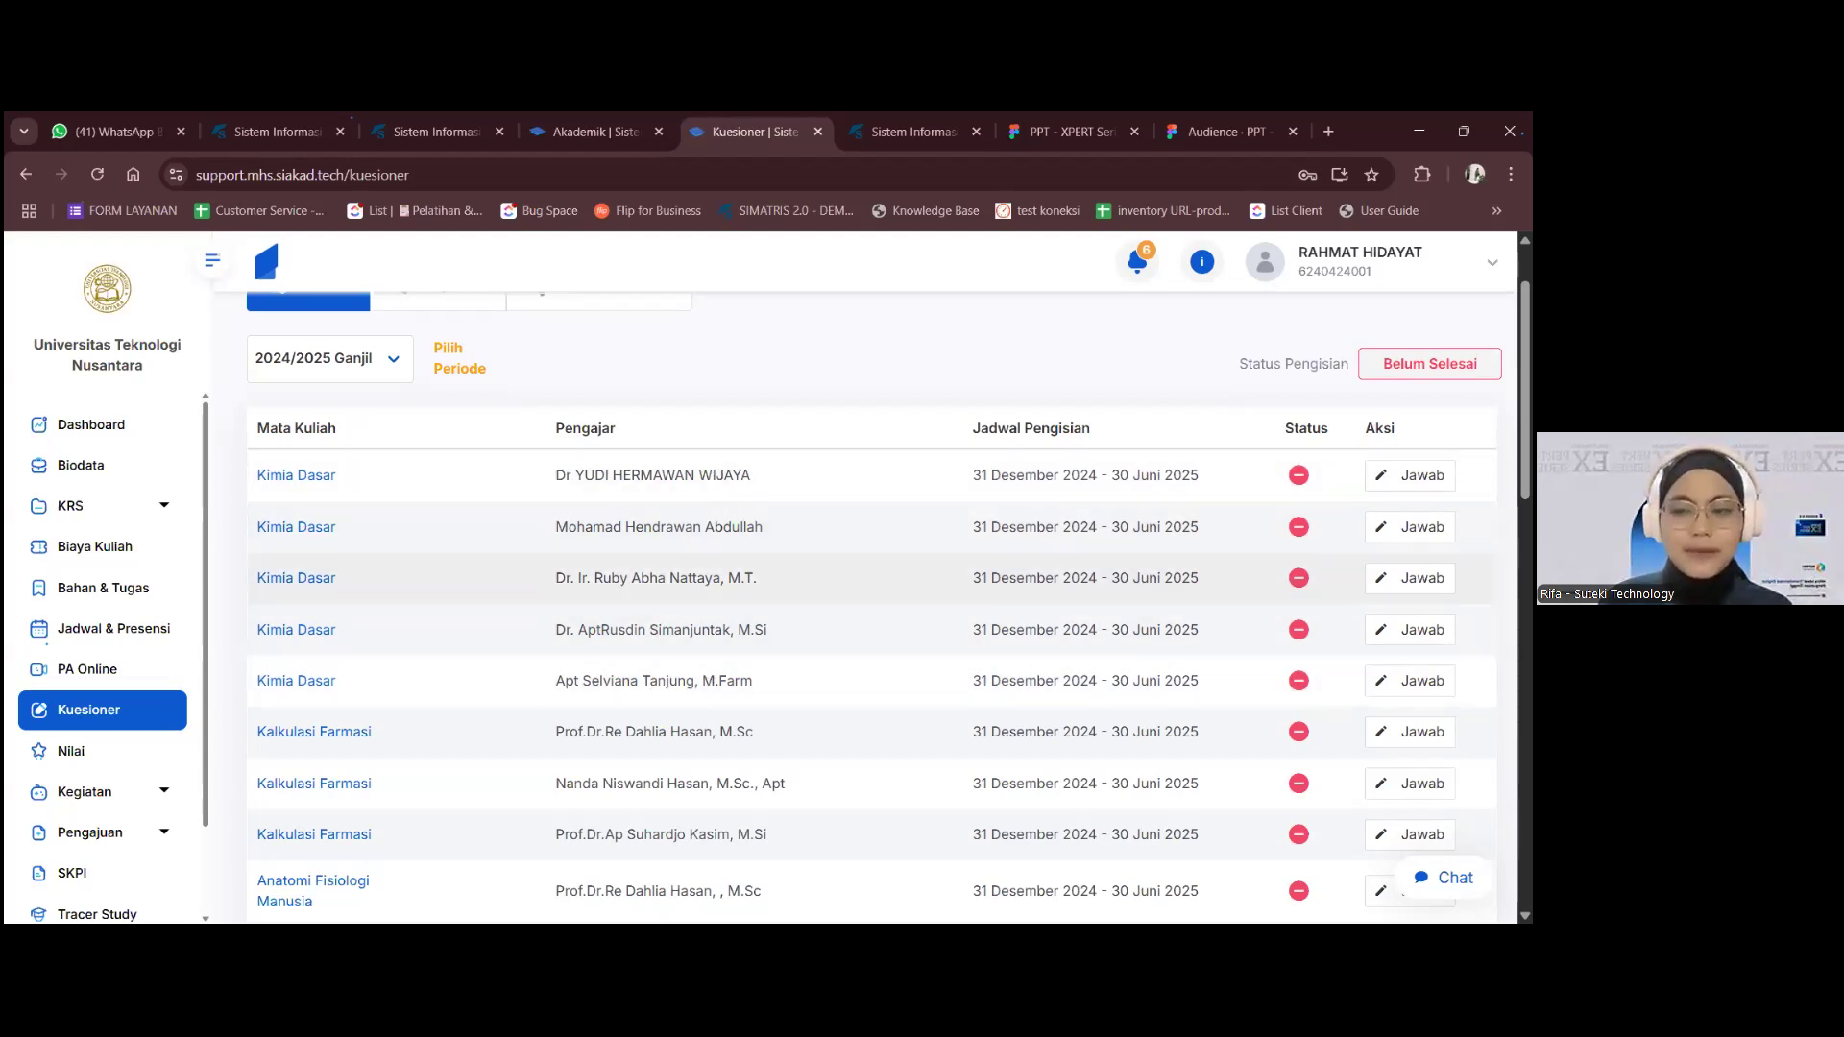
pyautogui.scroll(-4, 711, 577)
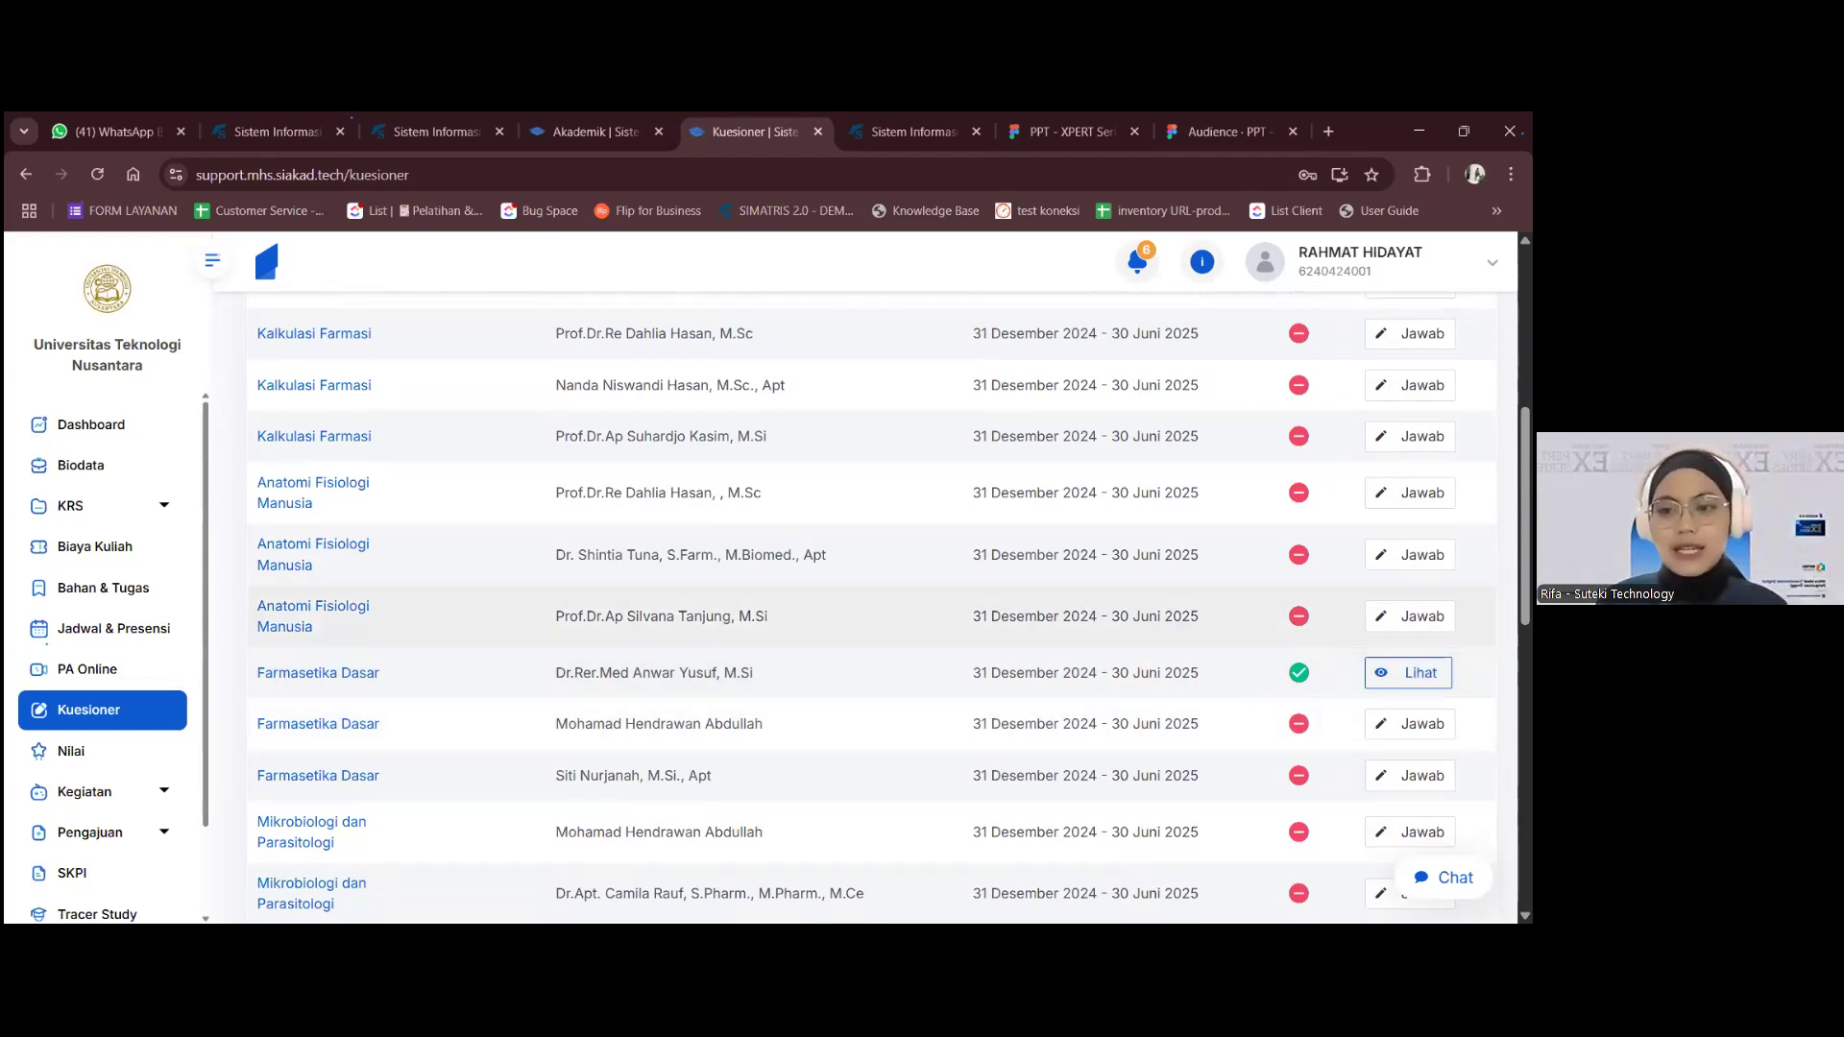
pyautogui.scroll(4, 871, 605)
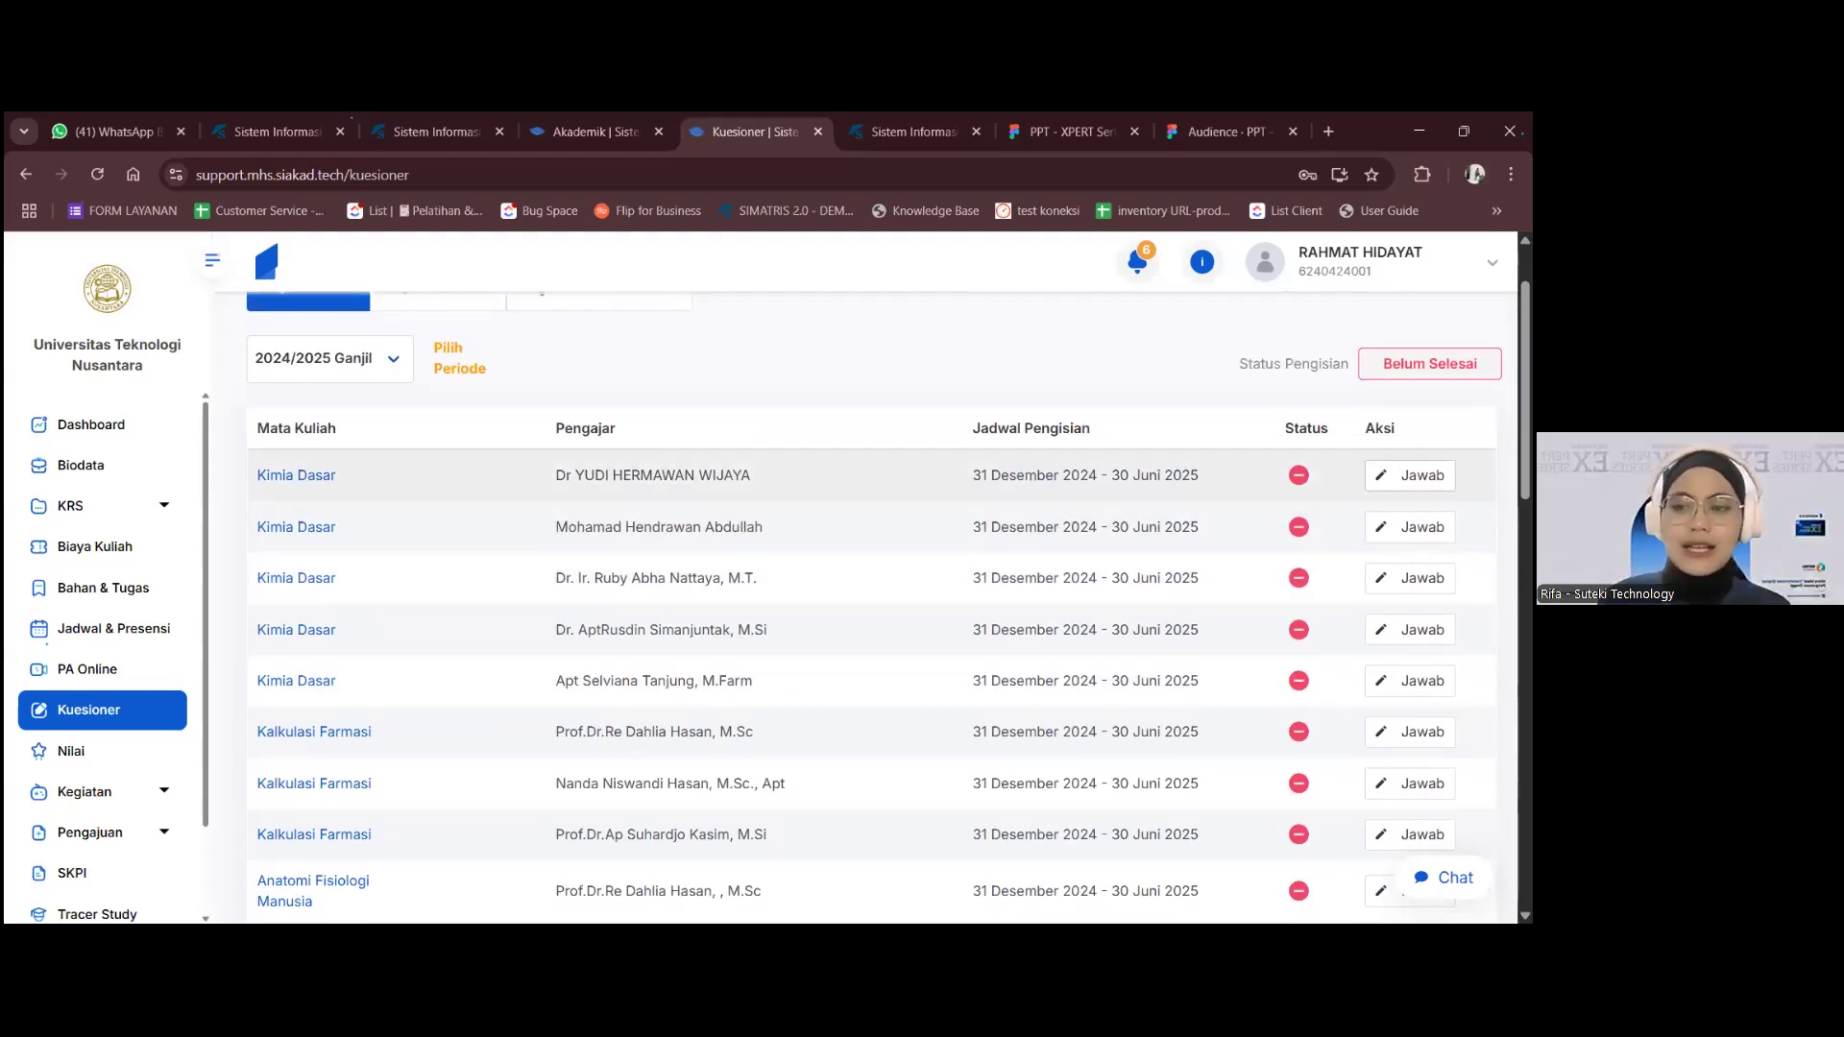
# - Open the first Kimia Dasar questionnaire for answering and examine its statements, aspects and answer scale
pyautogui.click(1411, 475)
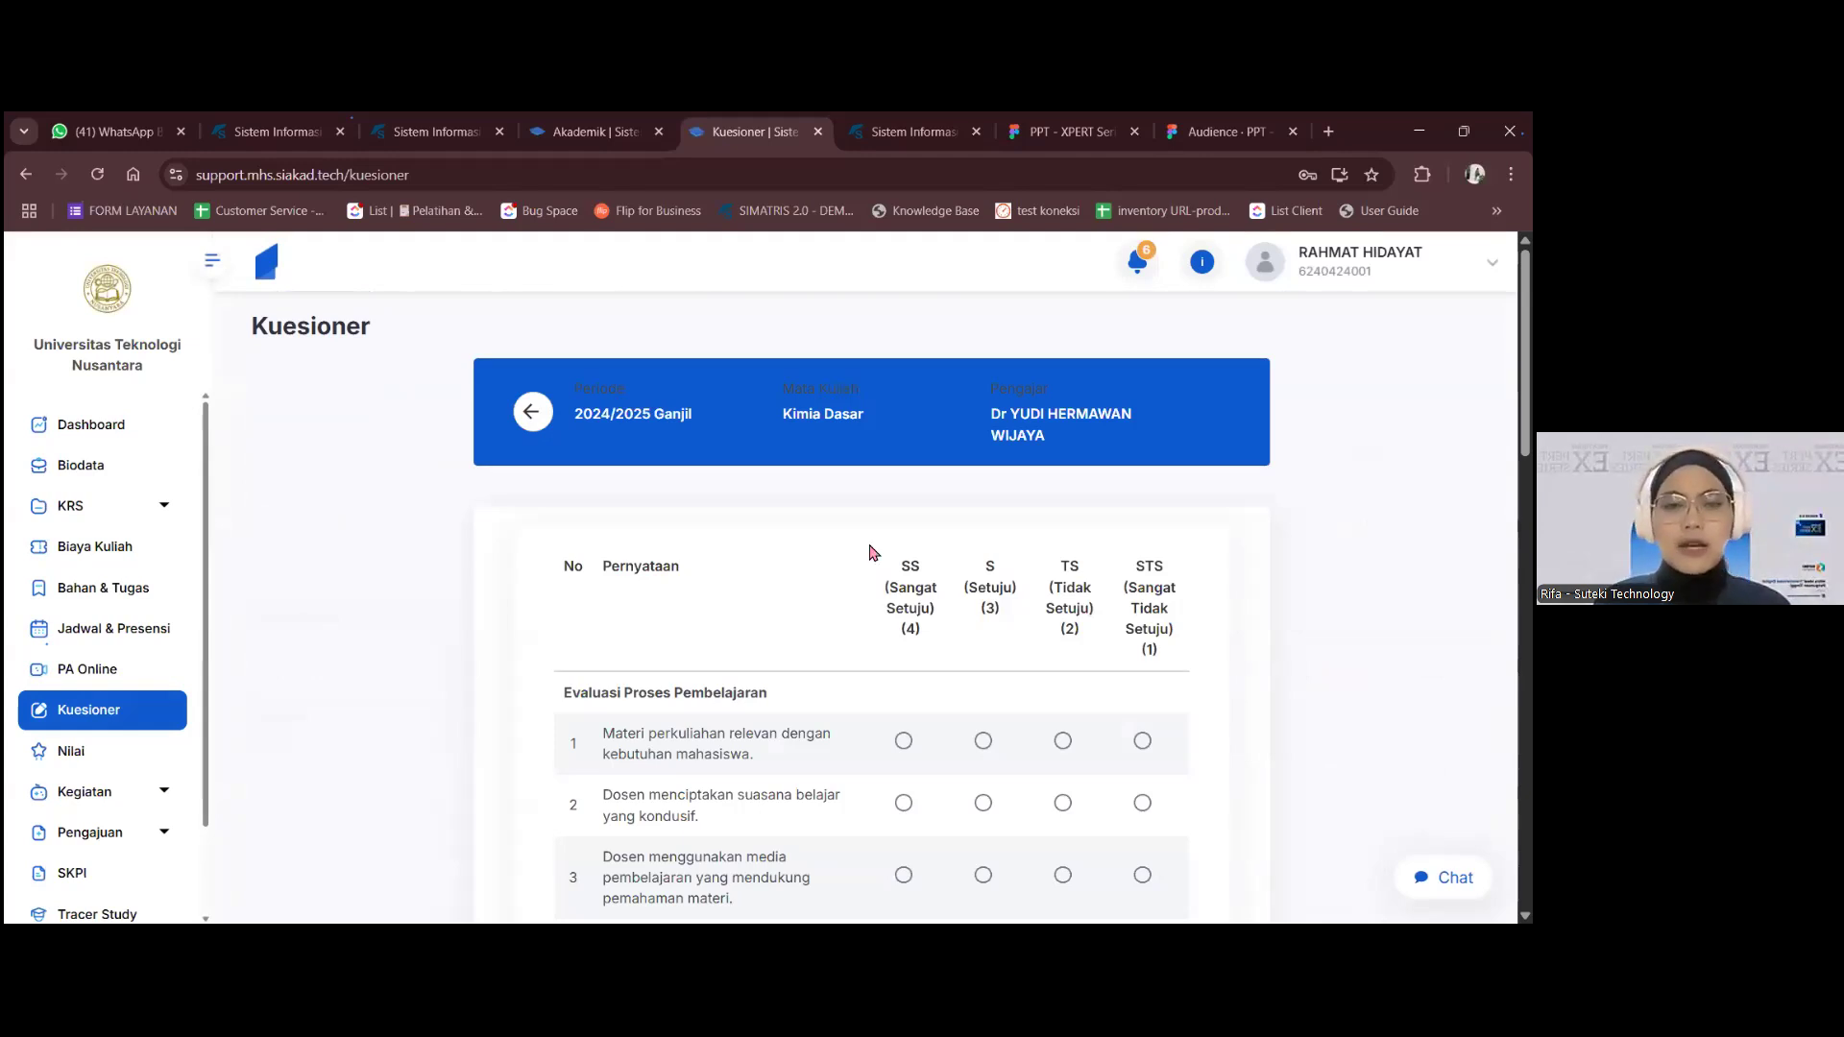
pyautogui.scroll(-4, 874, 554)
pyautogui.scroll(2, 860, 559)
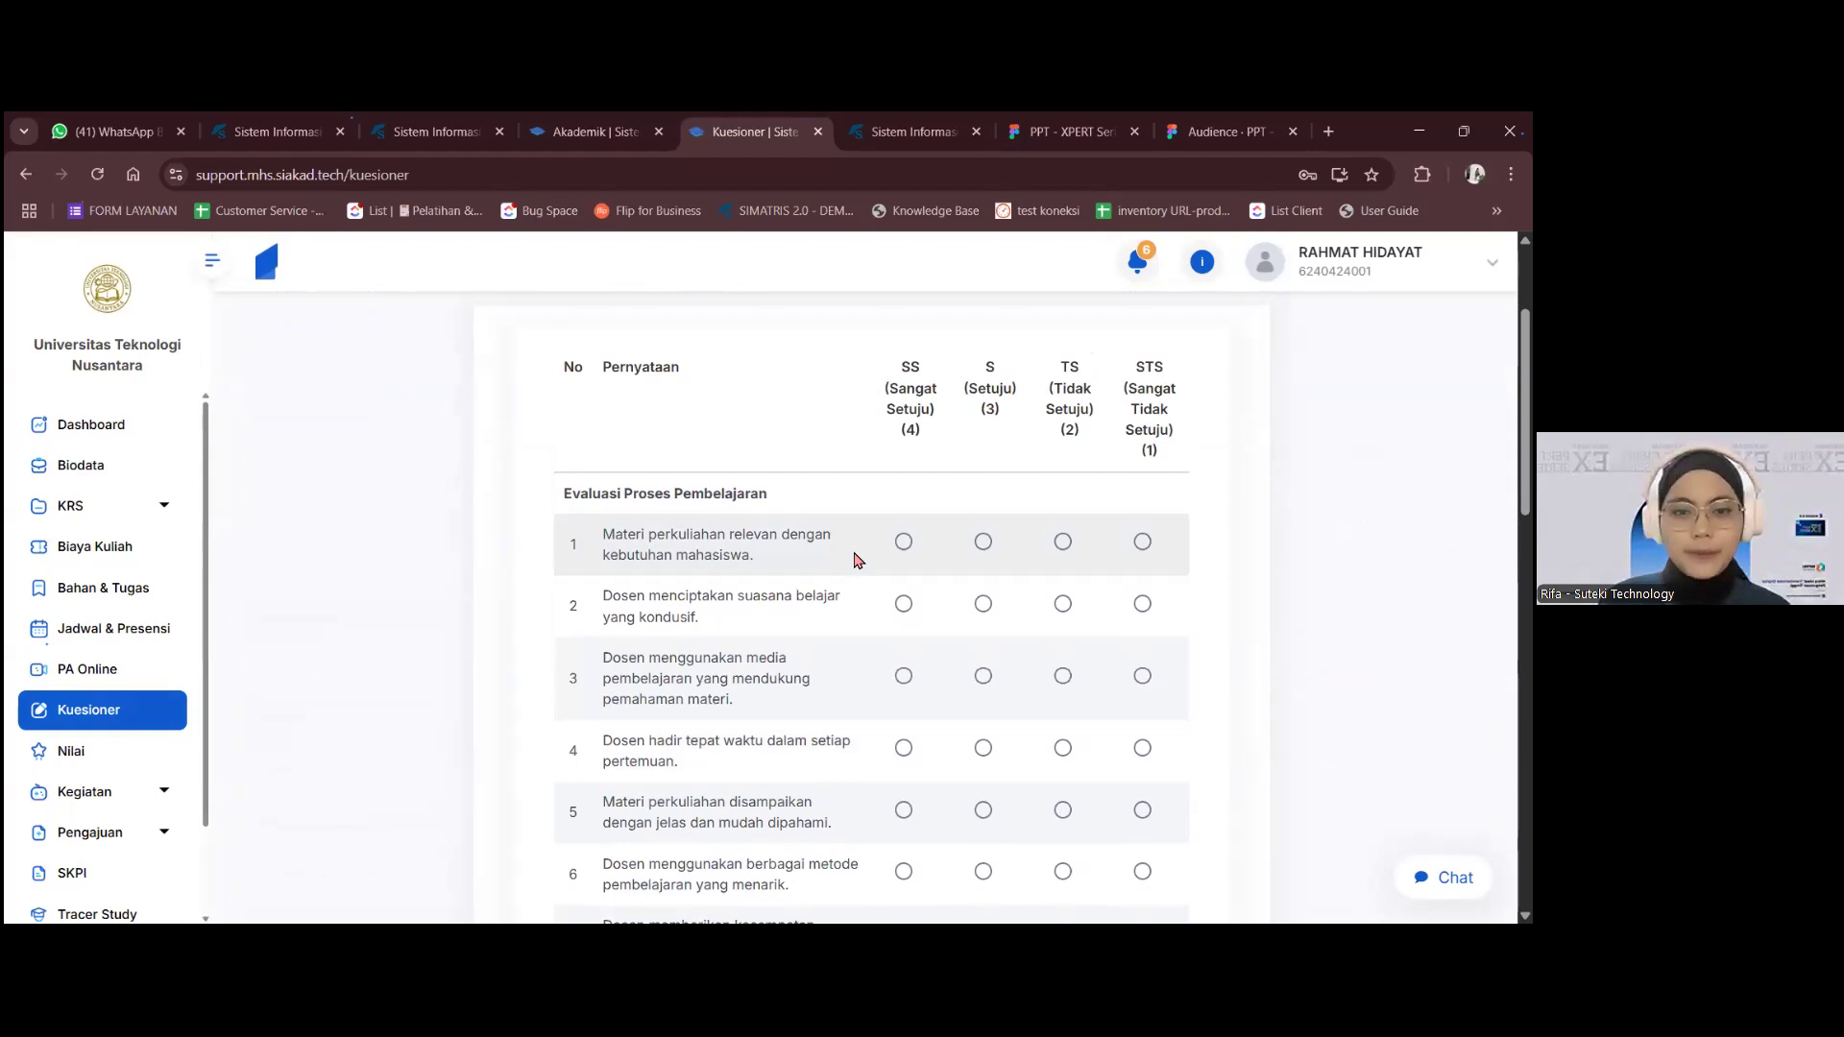
pyautogui.scroll(-5, 858, 560)
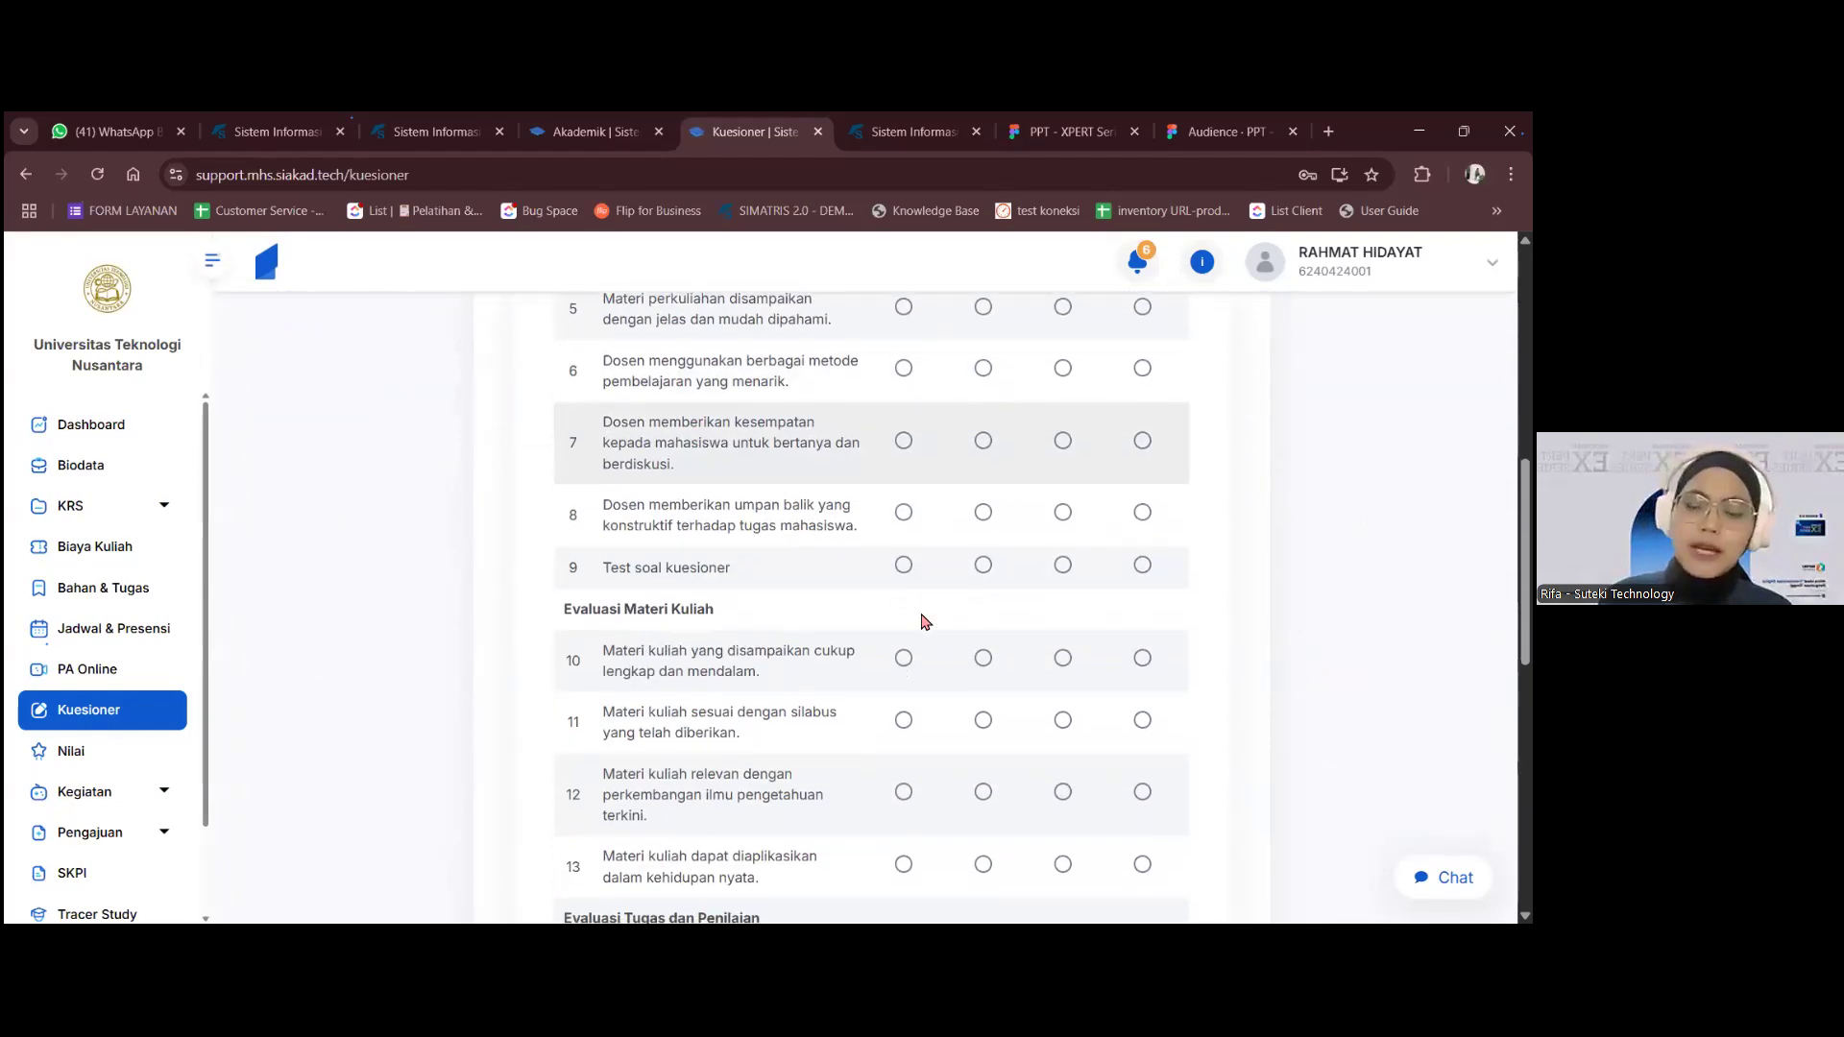
pyautogui.scroll(-1, 921, 621)
pyautogui.moveTo(574, 520); pyautogui.dragTo(765, 533)
pyautogui.click(766, 533)
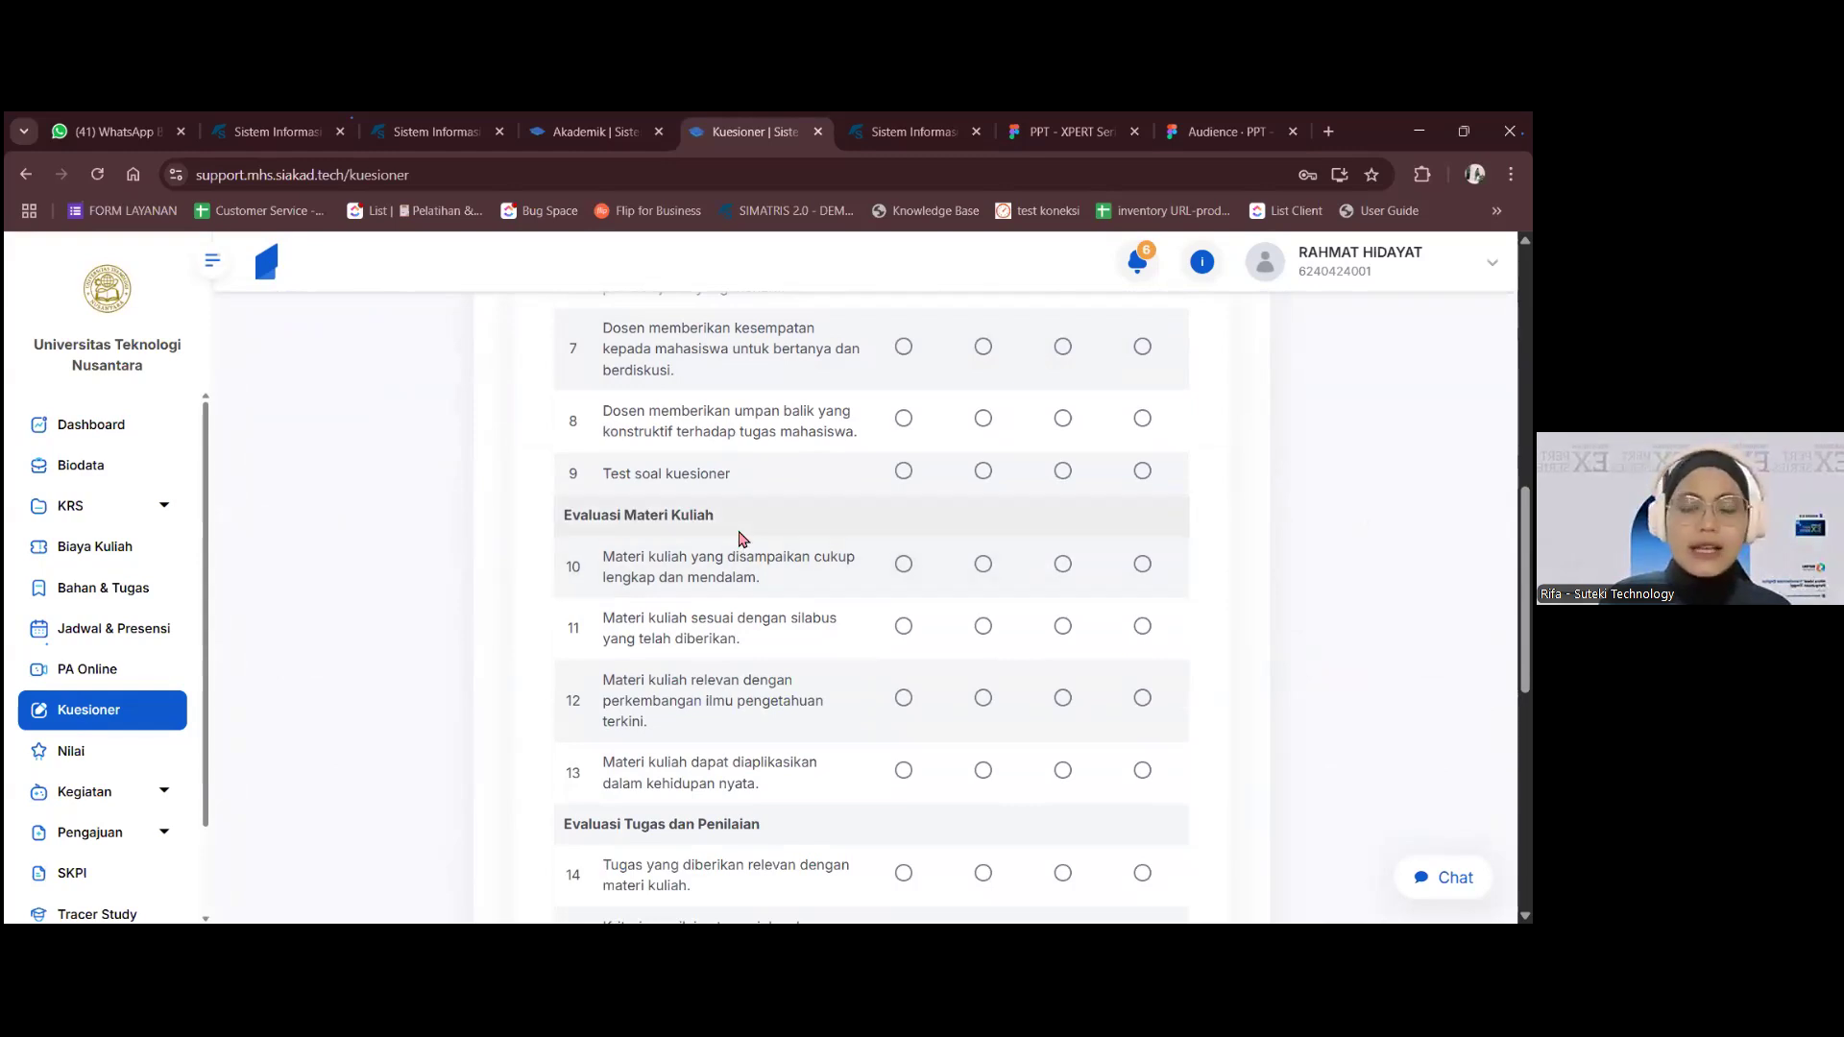
pyautogui.scroll(-5, 798, 548)
pyautogui.scroll(5, 755, 584)
pyautogui.scroll(7, 755, 584)
pyautogui.scroll(-1, 755, 586)
# - Try answering the first three statements with SS, S and SS, and return to the EDOM list without submitting
pyautogui.click(904, 442)
pyautogui.click(984, 505)
pyautogui.click(904, 577)
pyautogui.scroll(-10, 787, 836)
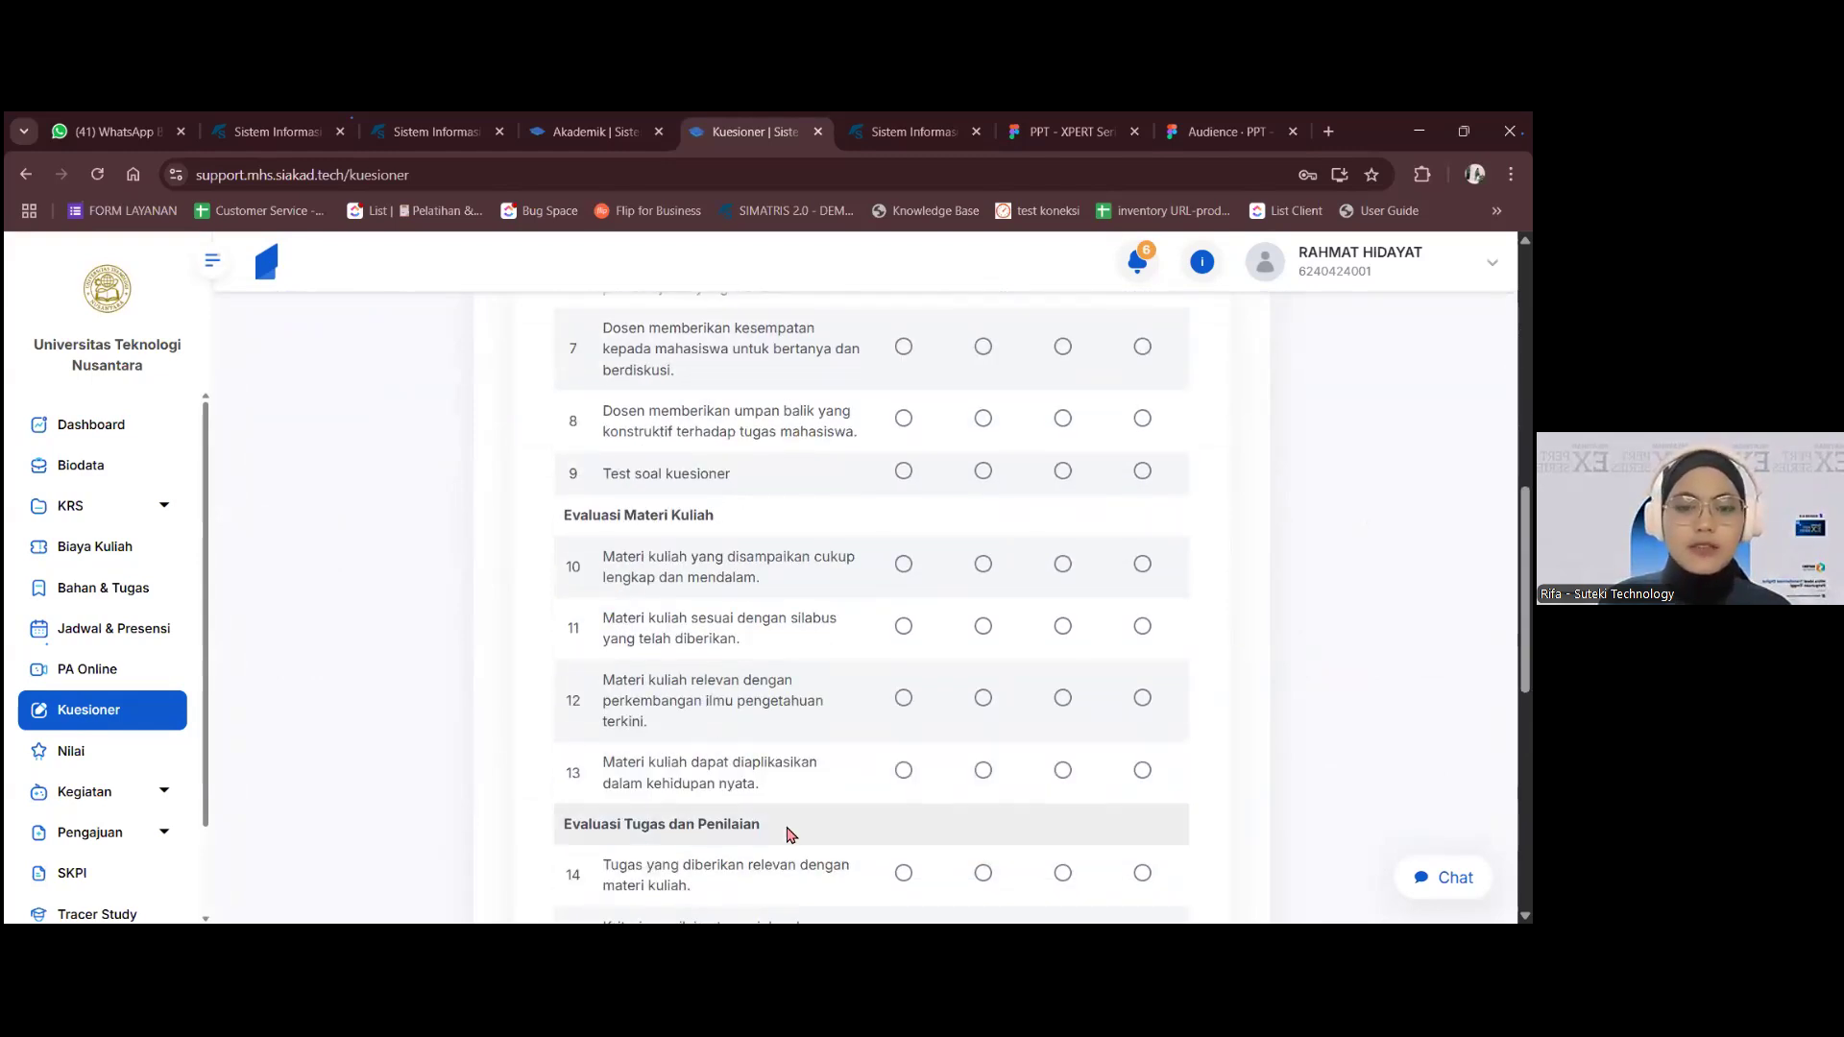
pyautogui.scroll(6, 836, 765)
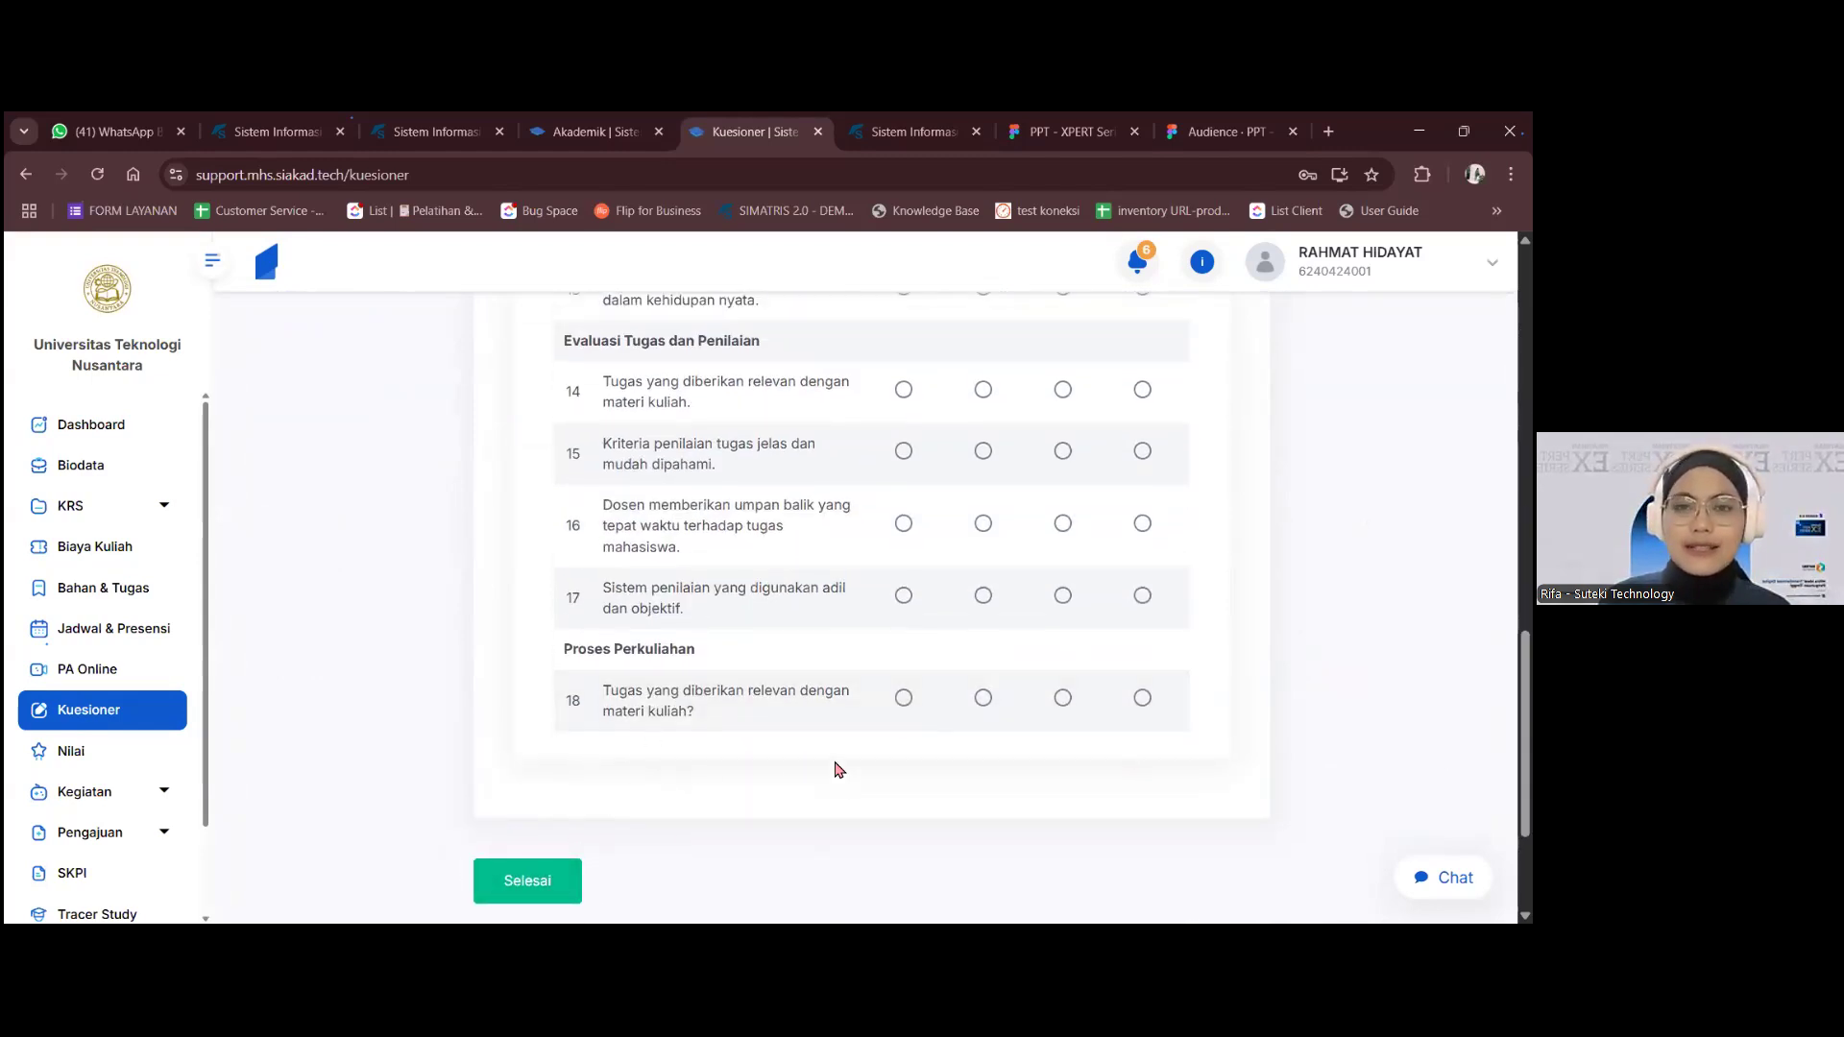
pyautogui.scroll(6, 835, 768)
pyautogui.click(520, 416)
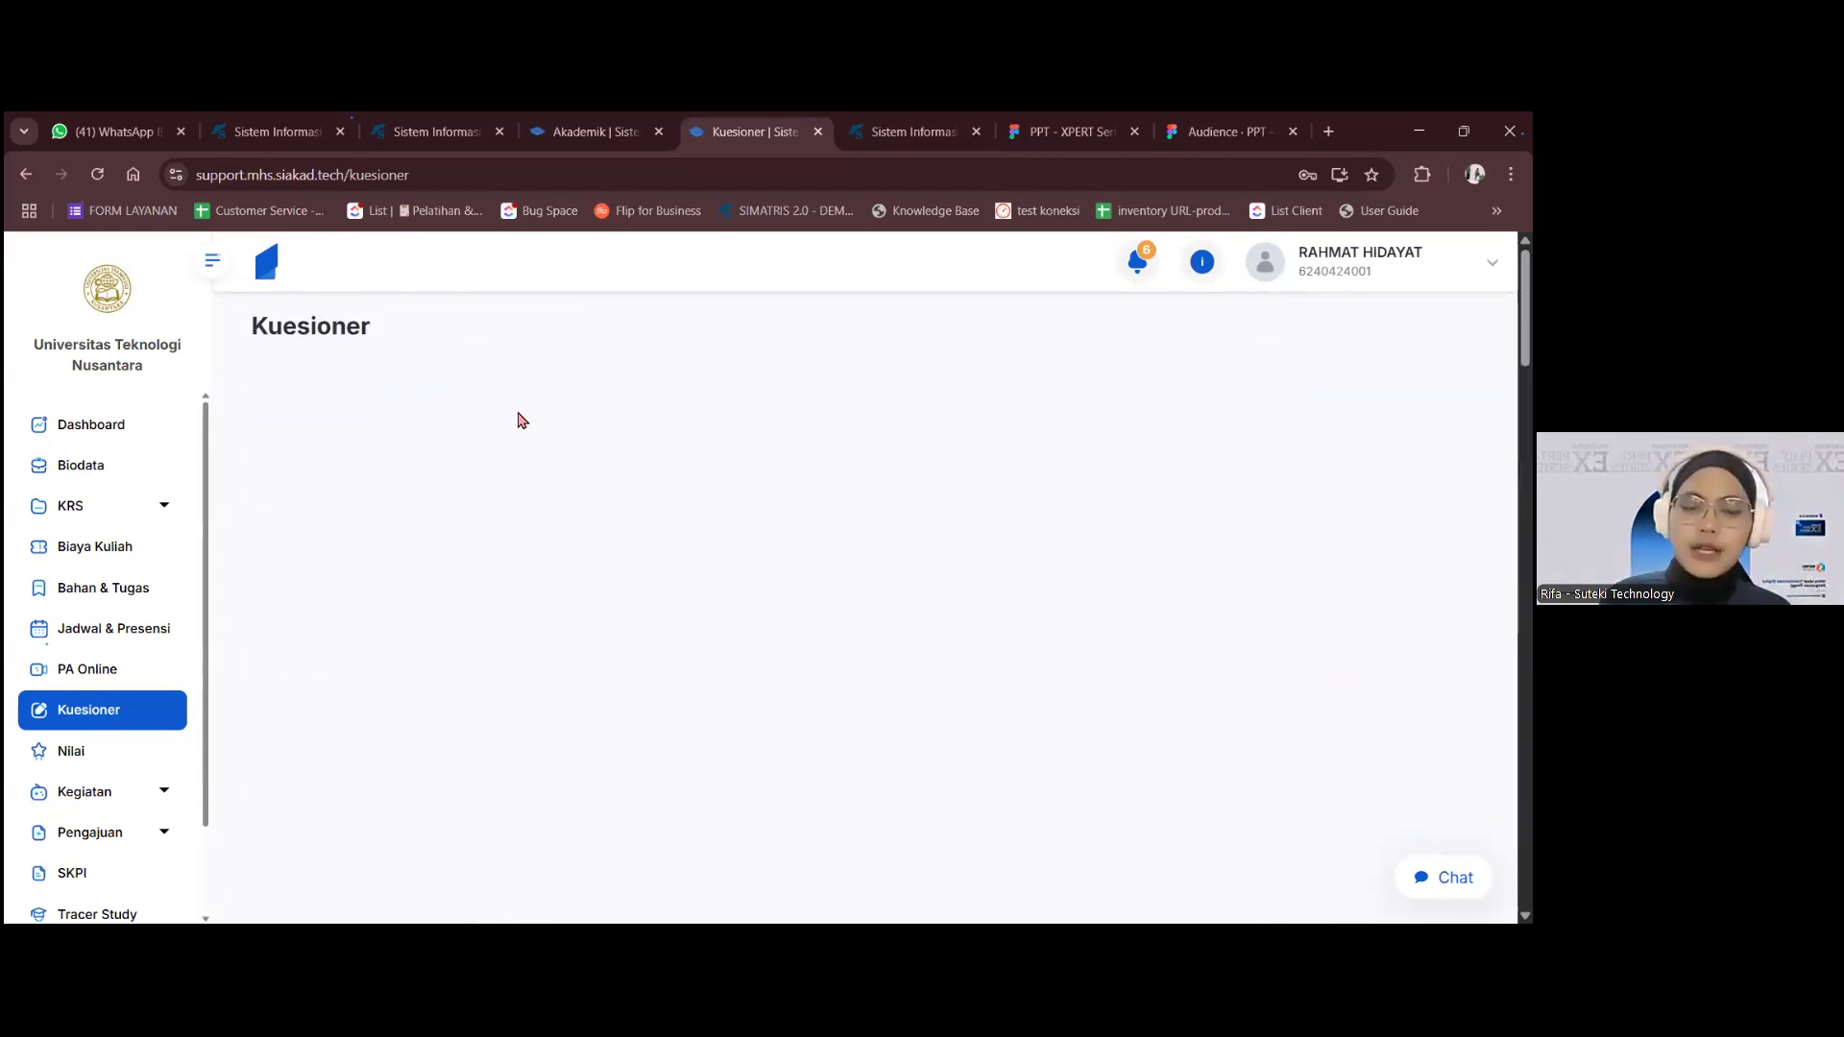
# - Review the EDOM list's answered and unanswered courses again and switch back to the operator site's Copy Kuesioner page
pyautogui.scroll(-4, 1122, 575)
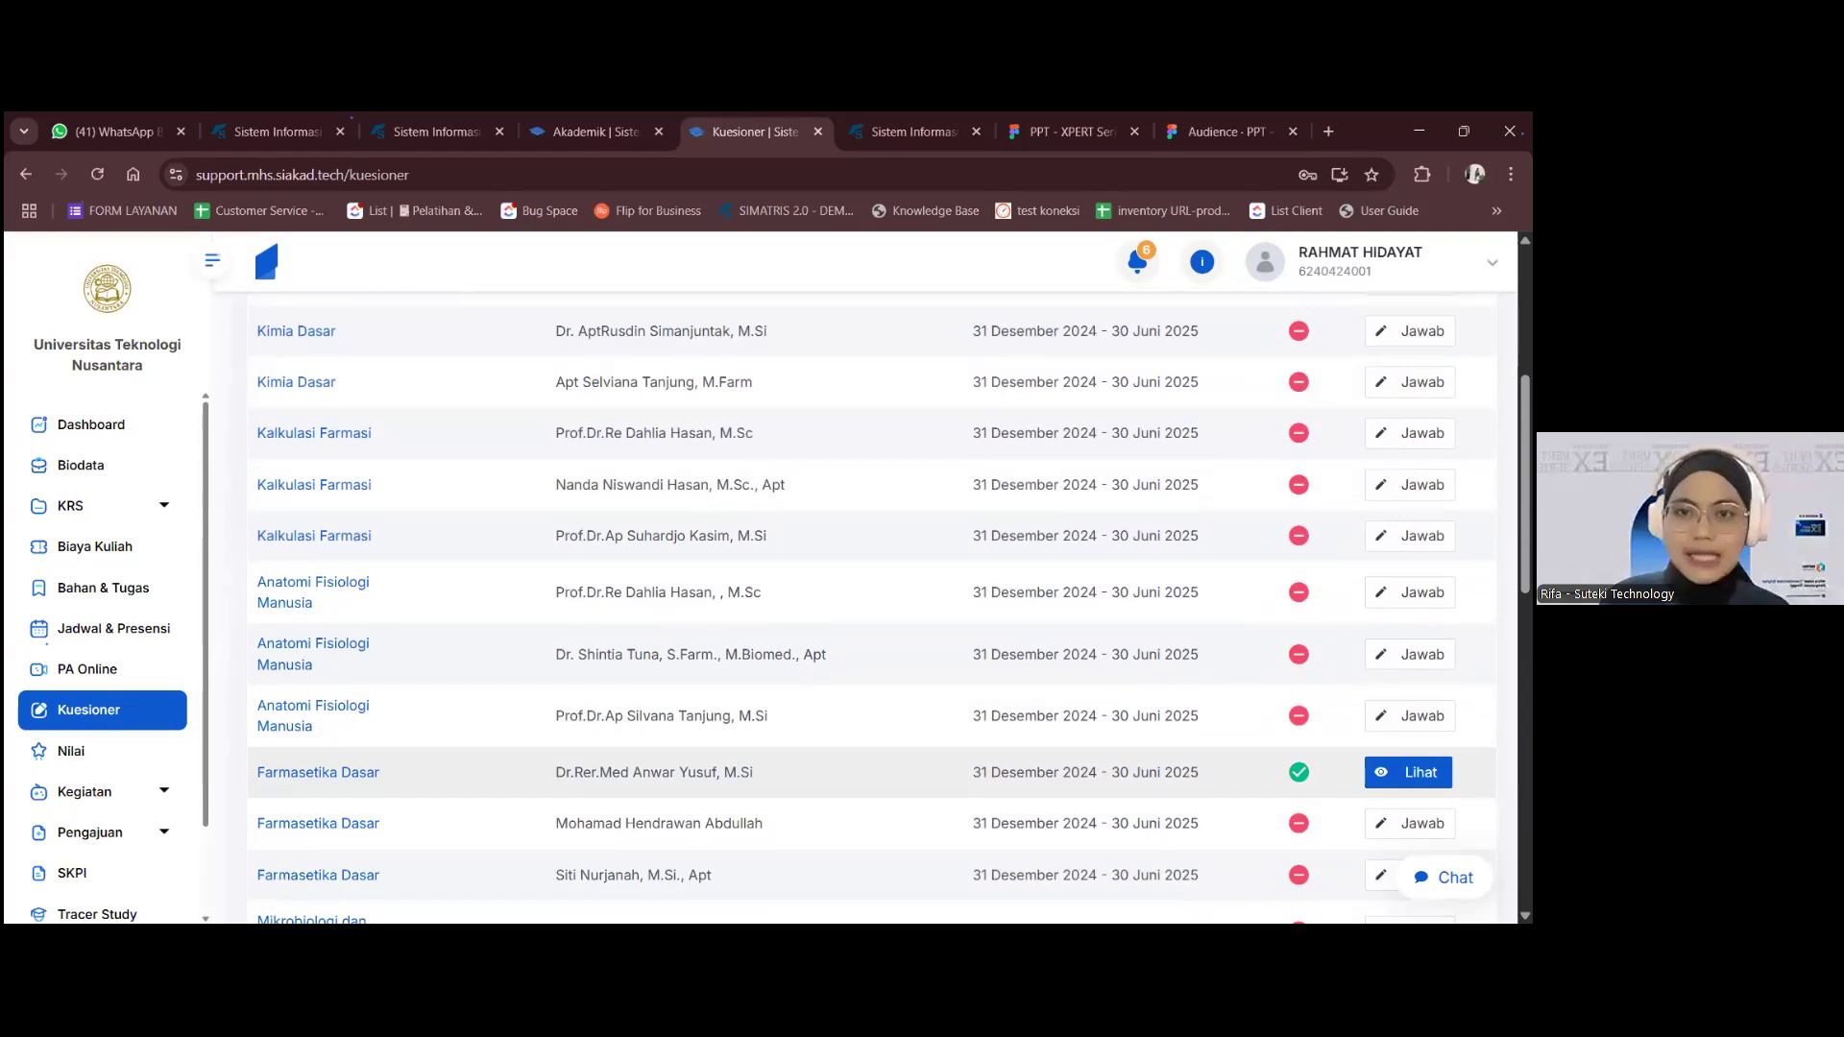
pyautogui.scroll(3, 971, 401)
pyautogui.scroll(-2, 980, 480)
pyautogui.scroll(4, 1005, 625)
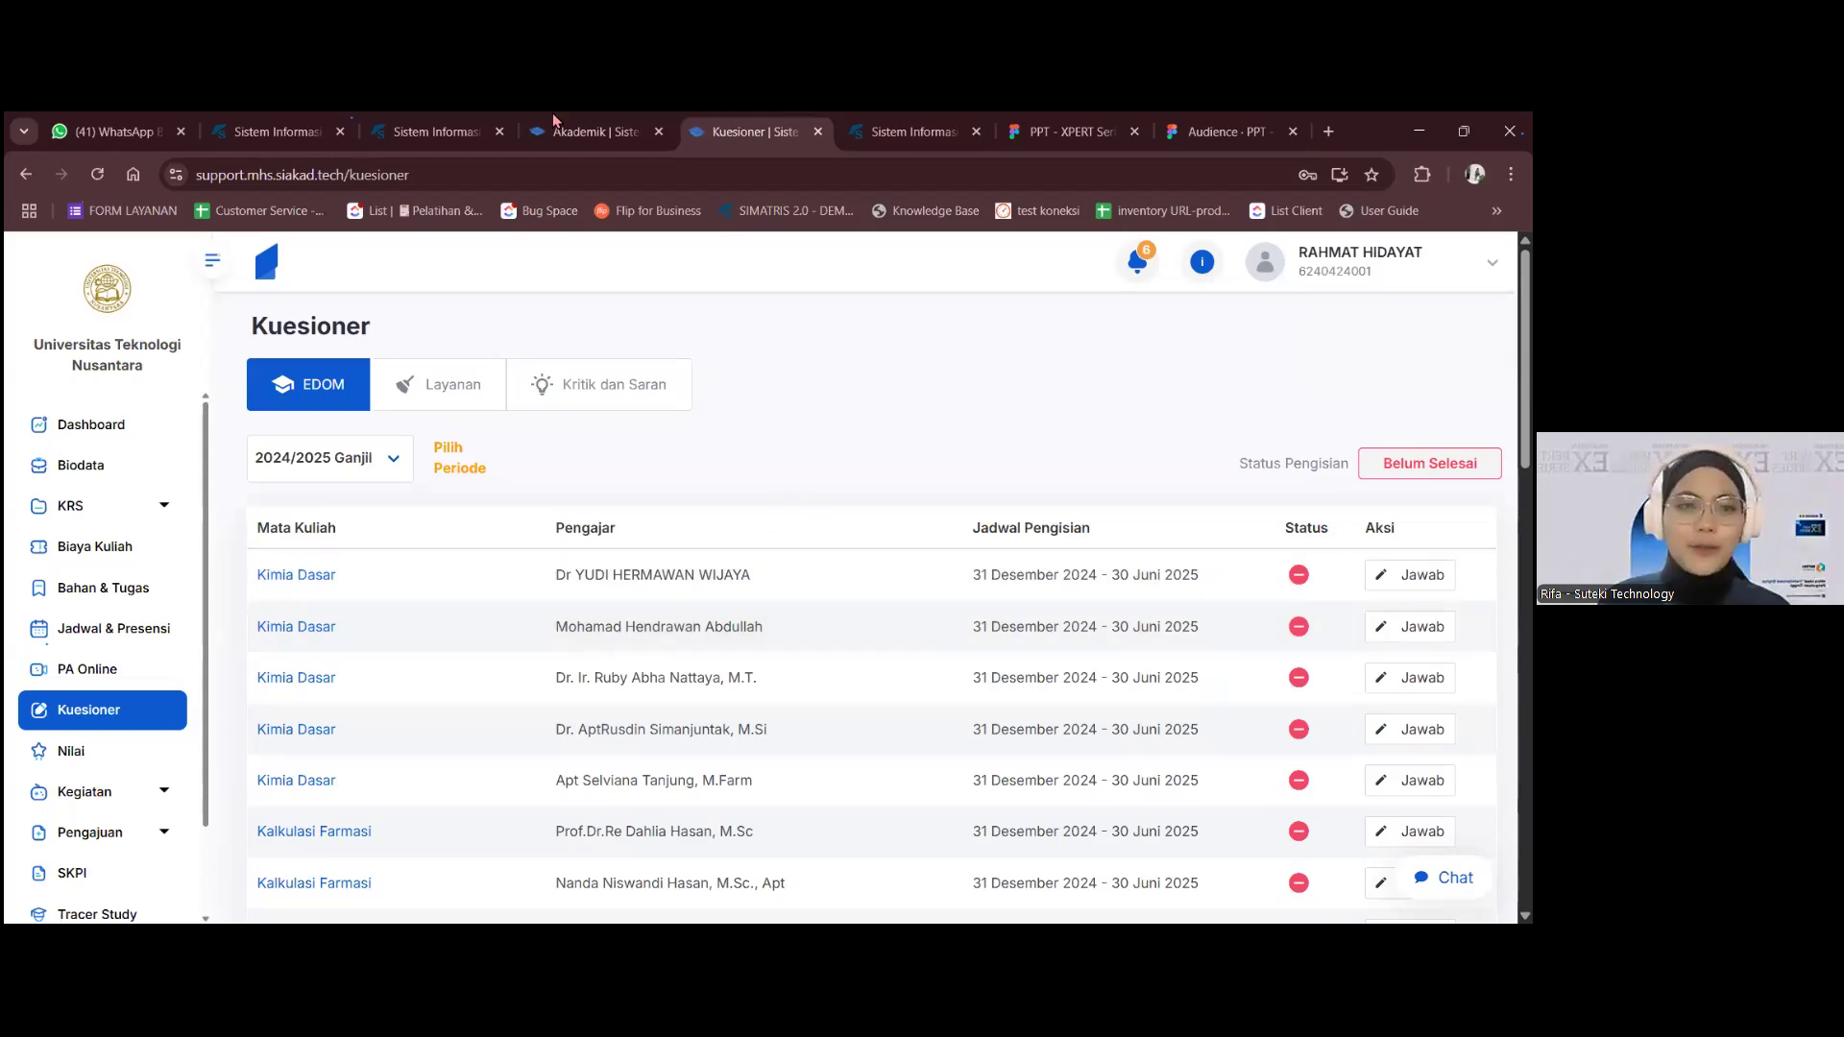
pyautogui.click(262, 114)
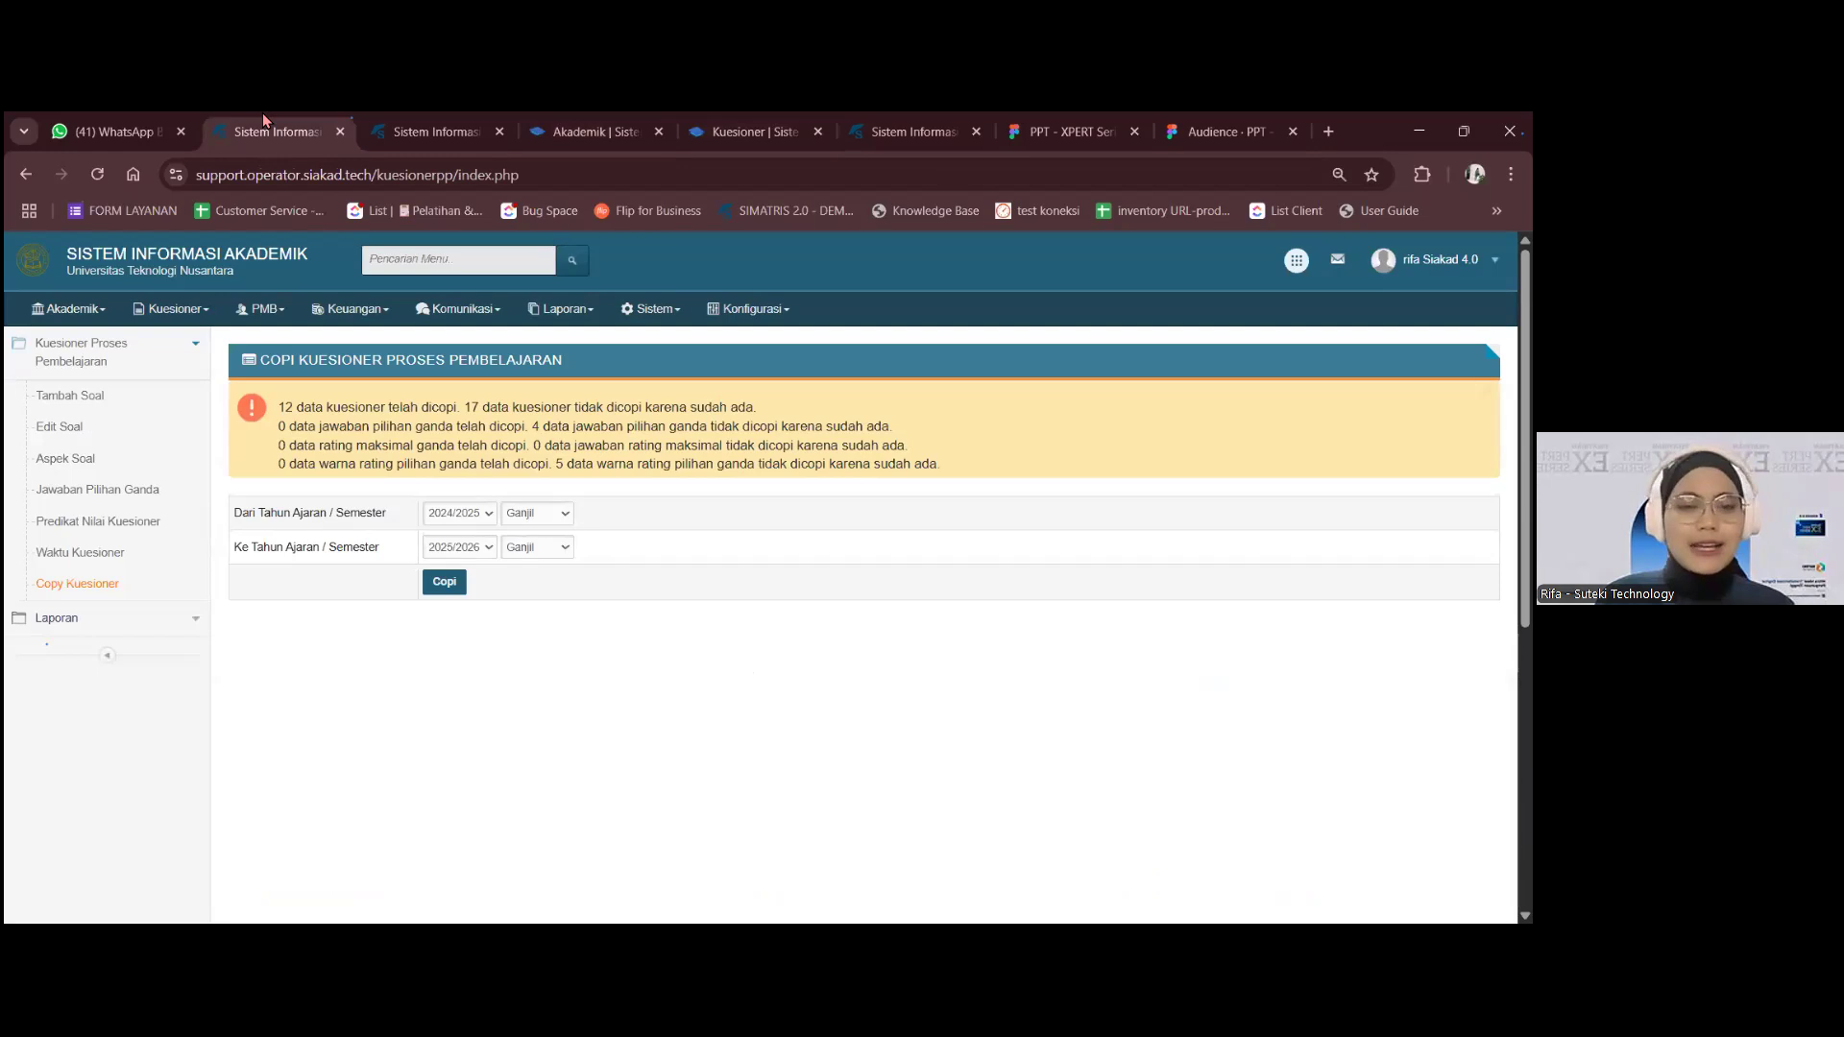
pyautogui.moveTo(765, 126)
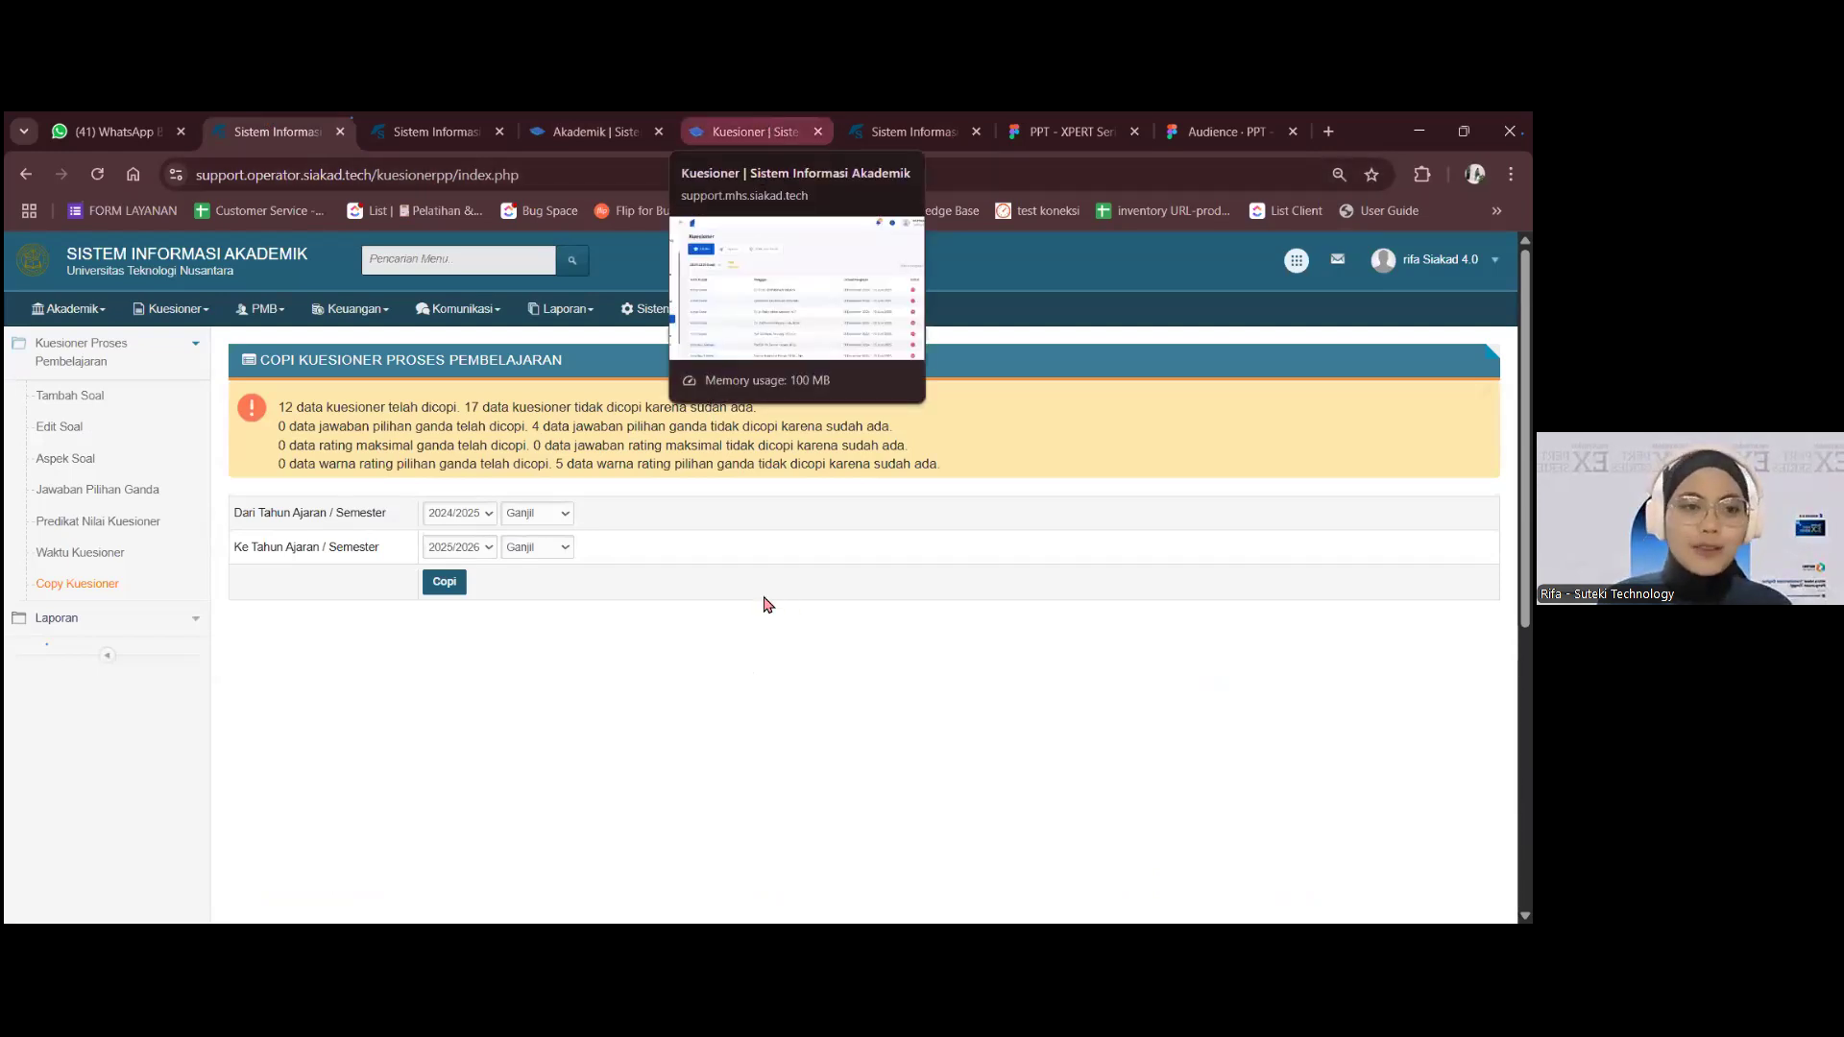
# - Display the Laporan Rekapitulasi for 2024/2025 Ganjil, all study programs, with Peruntukan Soal set to Reguler - Lab - Non Komputer
pyautogui.click(160, 627)
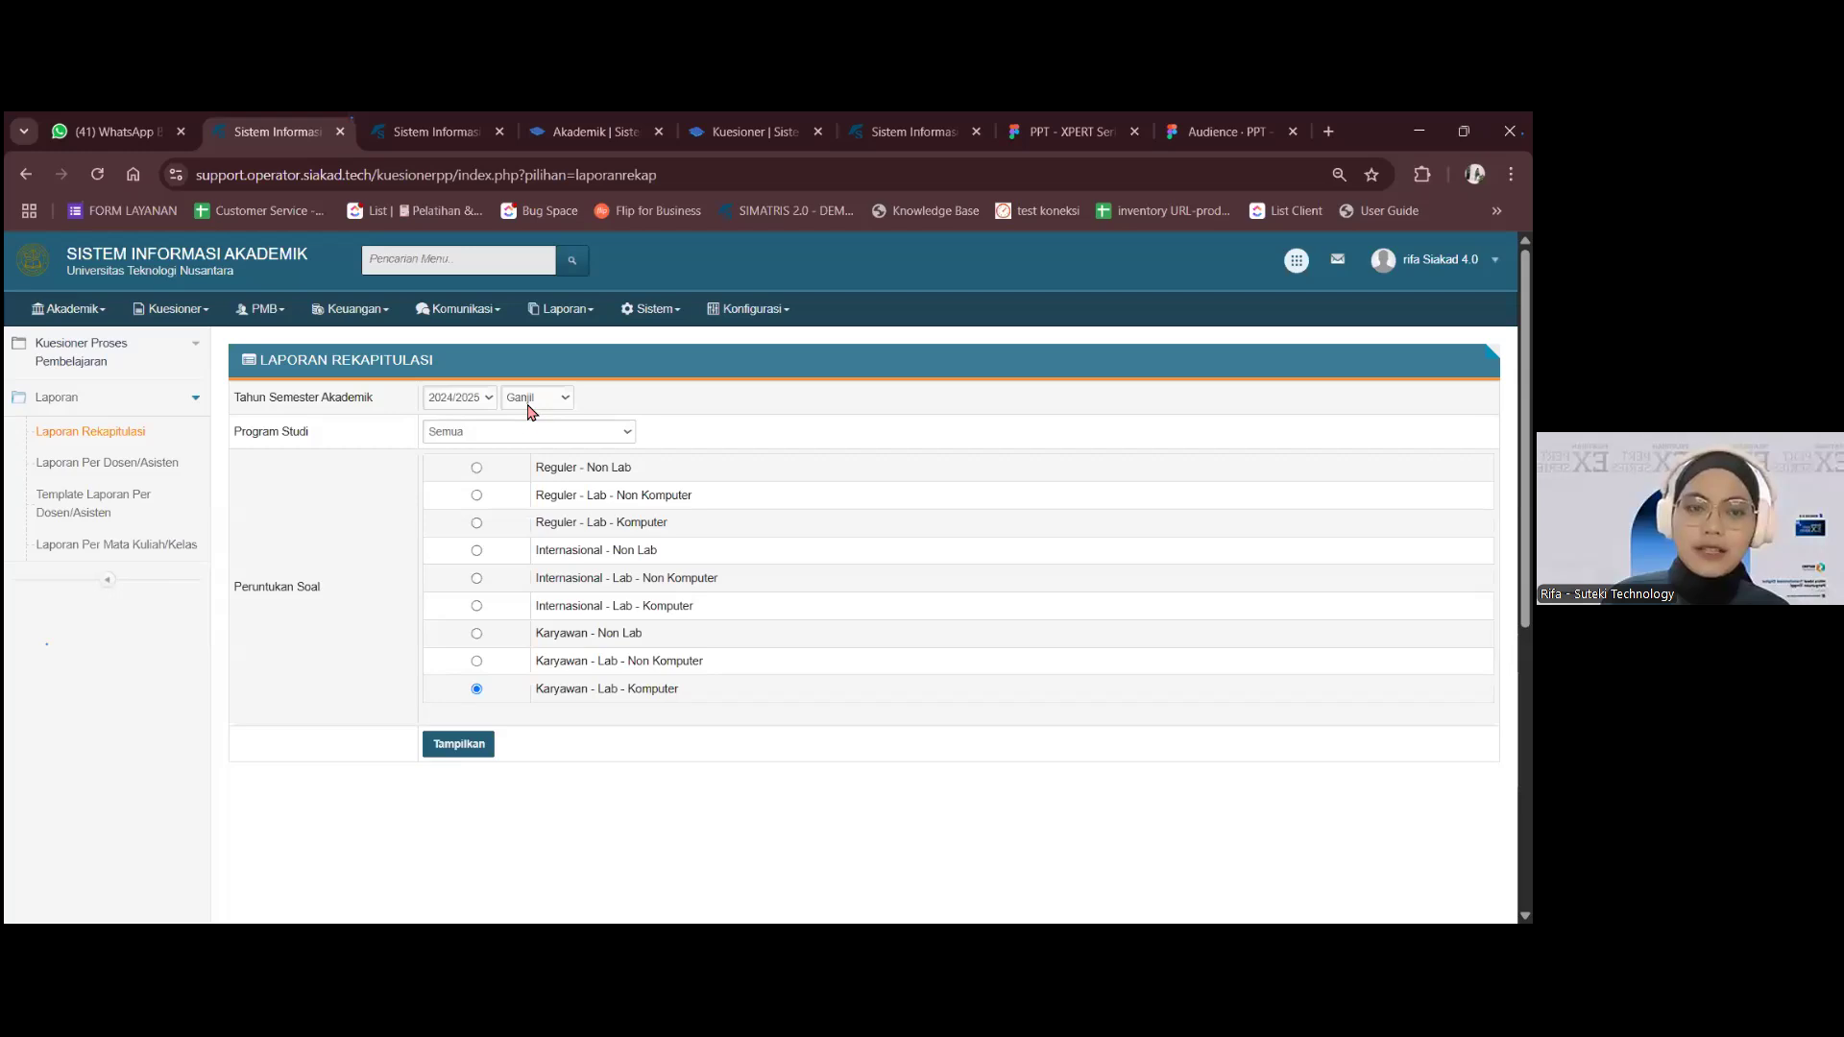
pyautogui.click(492, 432)
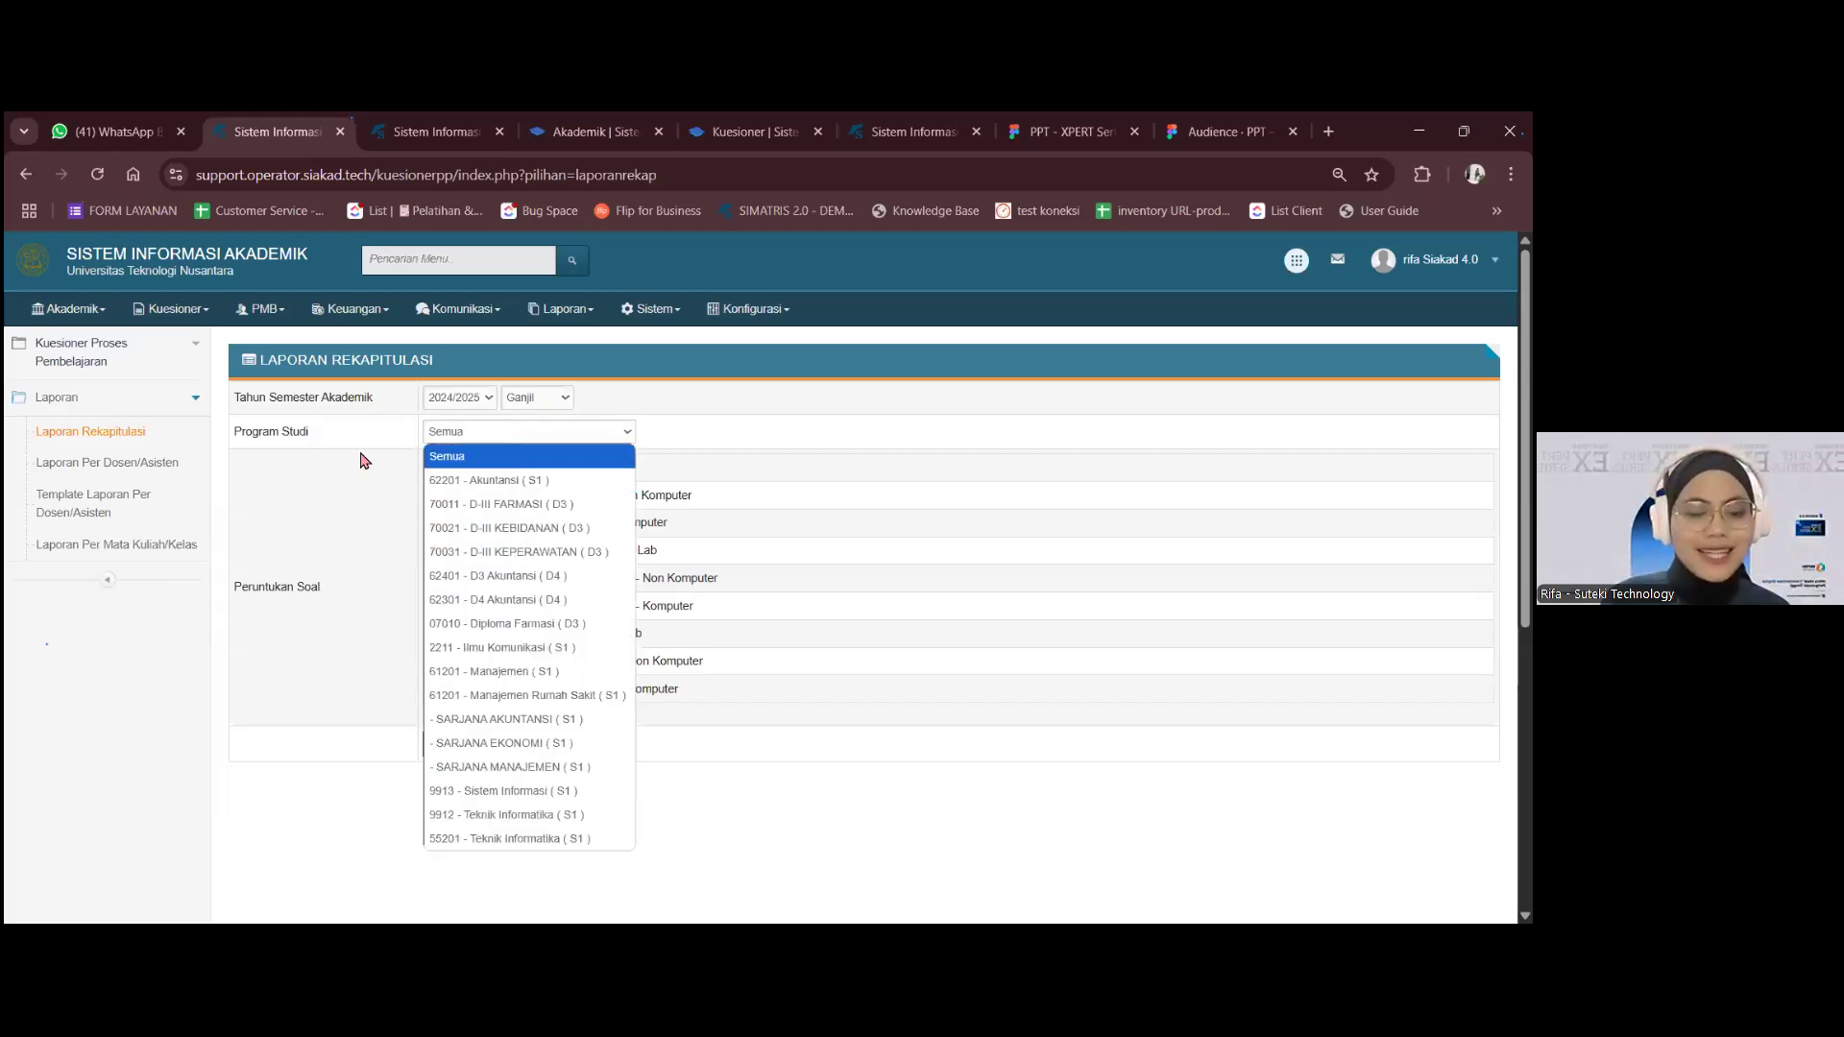
pyautogui.moveTo(247, 597); pyautogui.dragTo(360, 596)
pyautogui.click(362, 596)
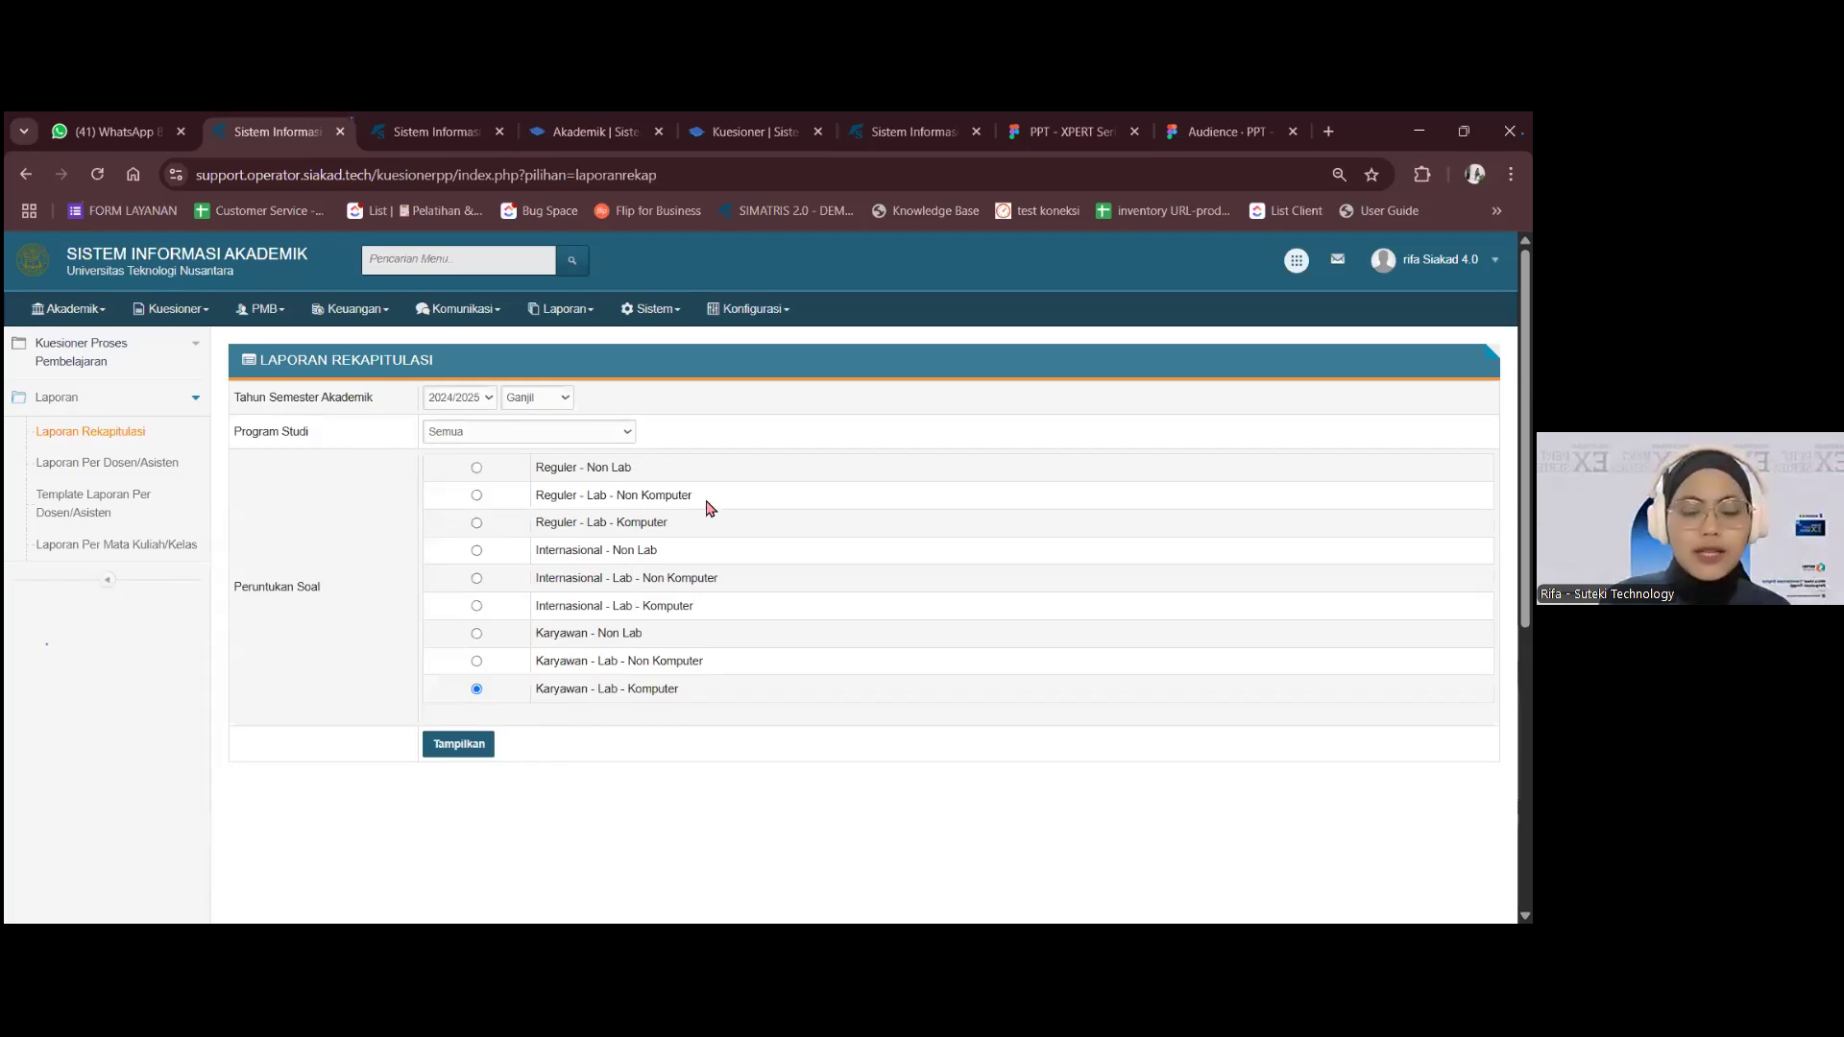
pyautogui.click(477, 496)
pyautogui.click(465, 747)
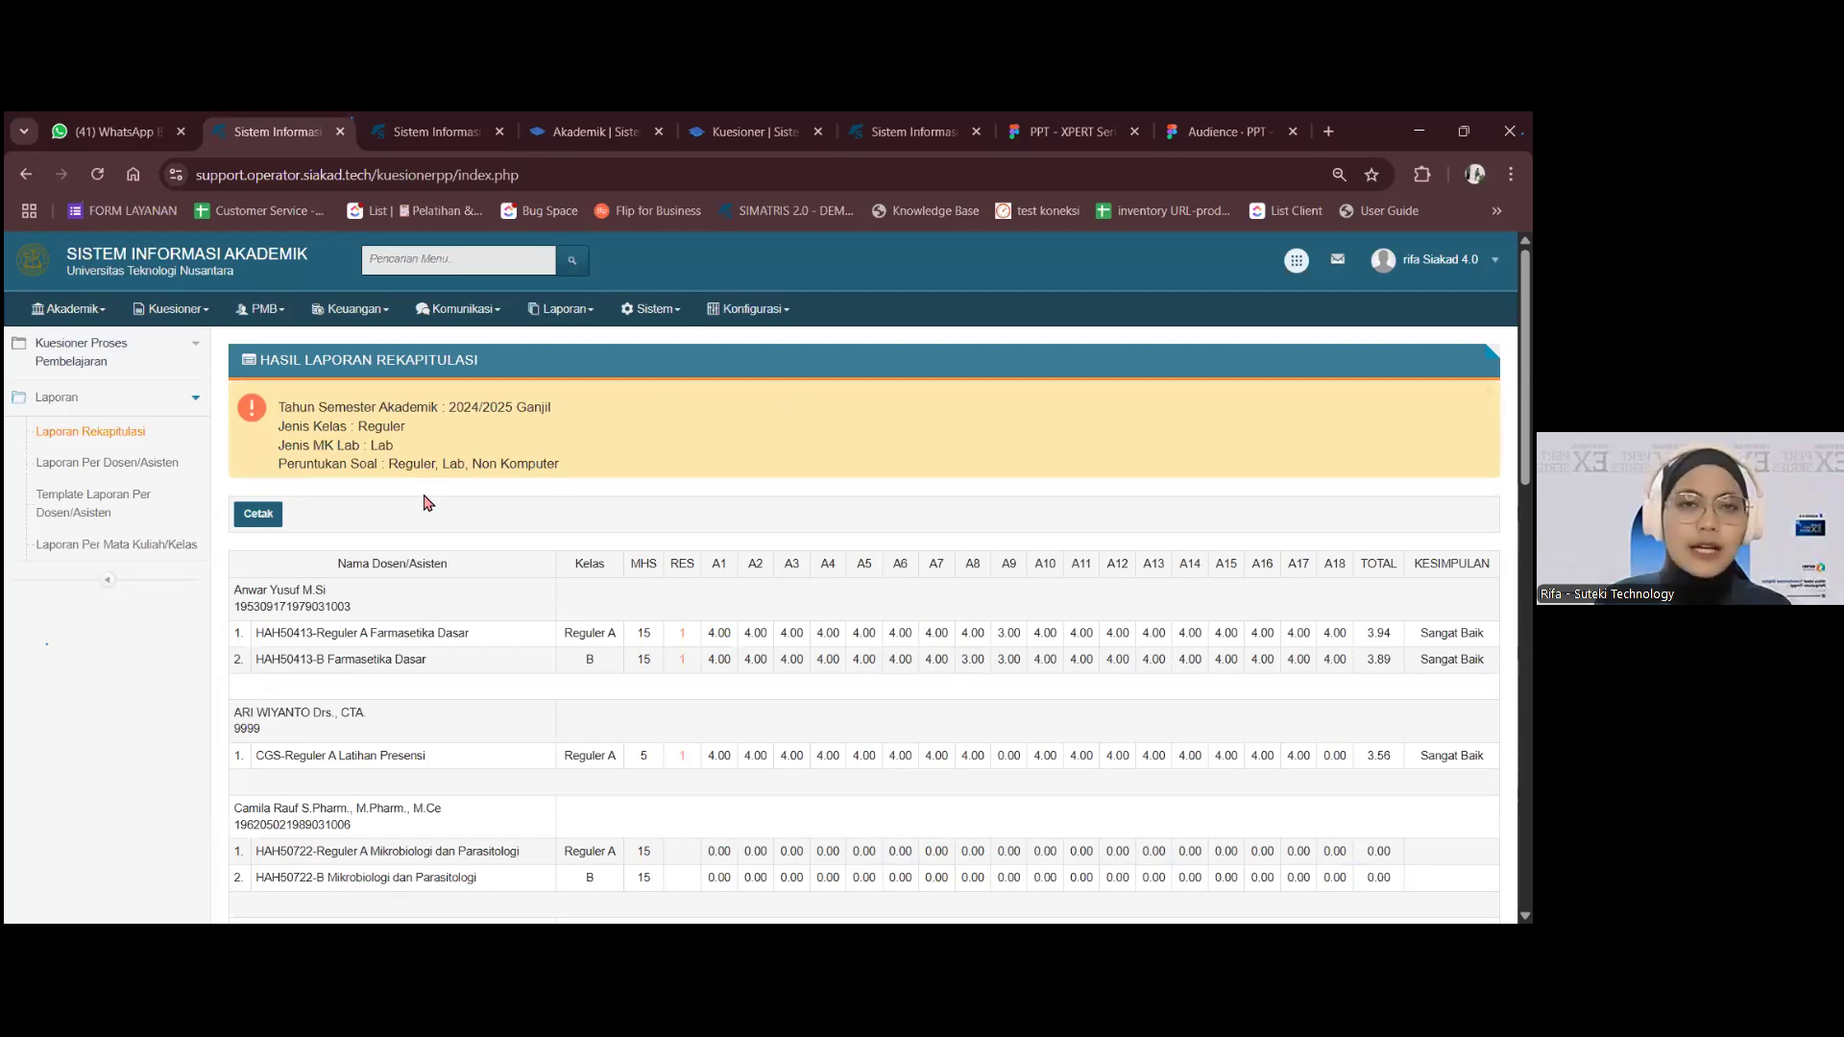
# - Review the recap report's academic semester, Jenis Kelas, Jenis MK Lab and Peruntukan Soal, and skim its lecturer rows
pyautogui.doubleClick(409, 470)
pyautogui.click(459, 476)
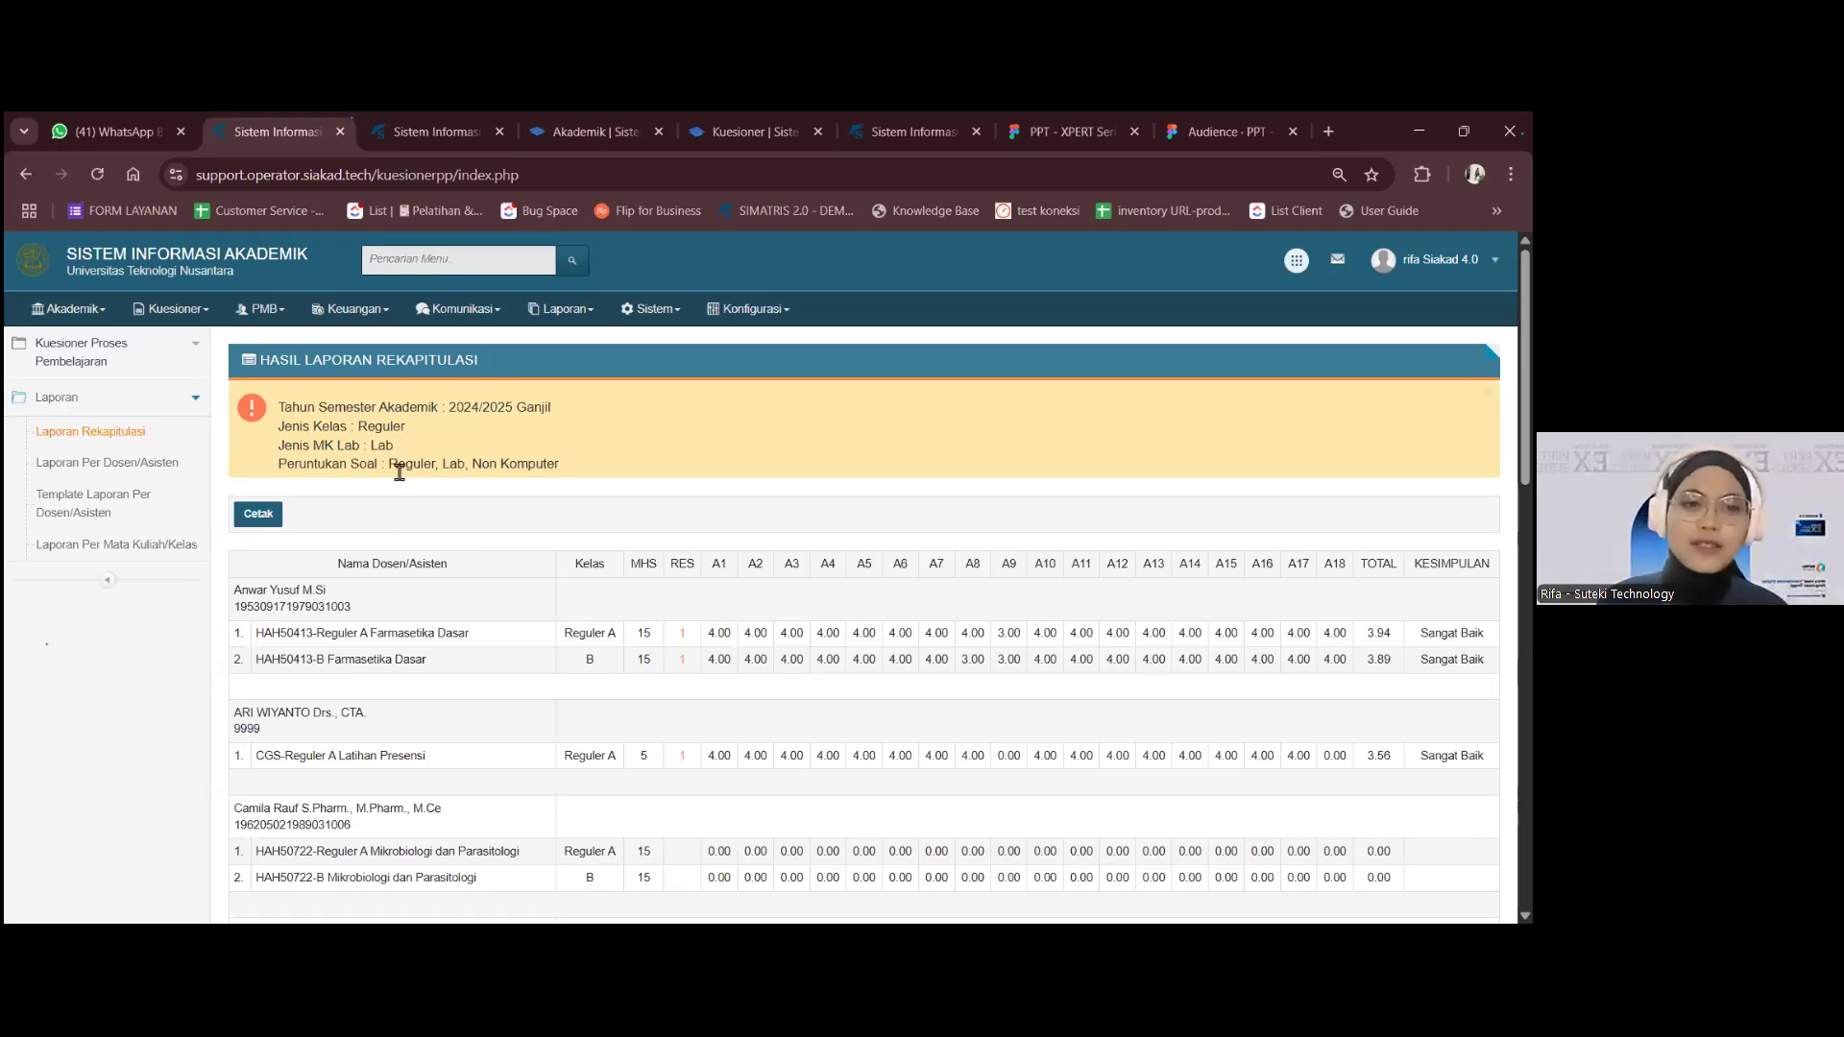
pyautogui.moveTo(388, 465); pyautogui.dragTo(439, 477)
pyautogui.click(447, 511)
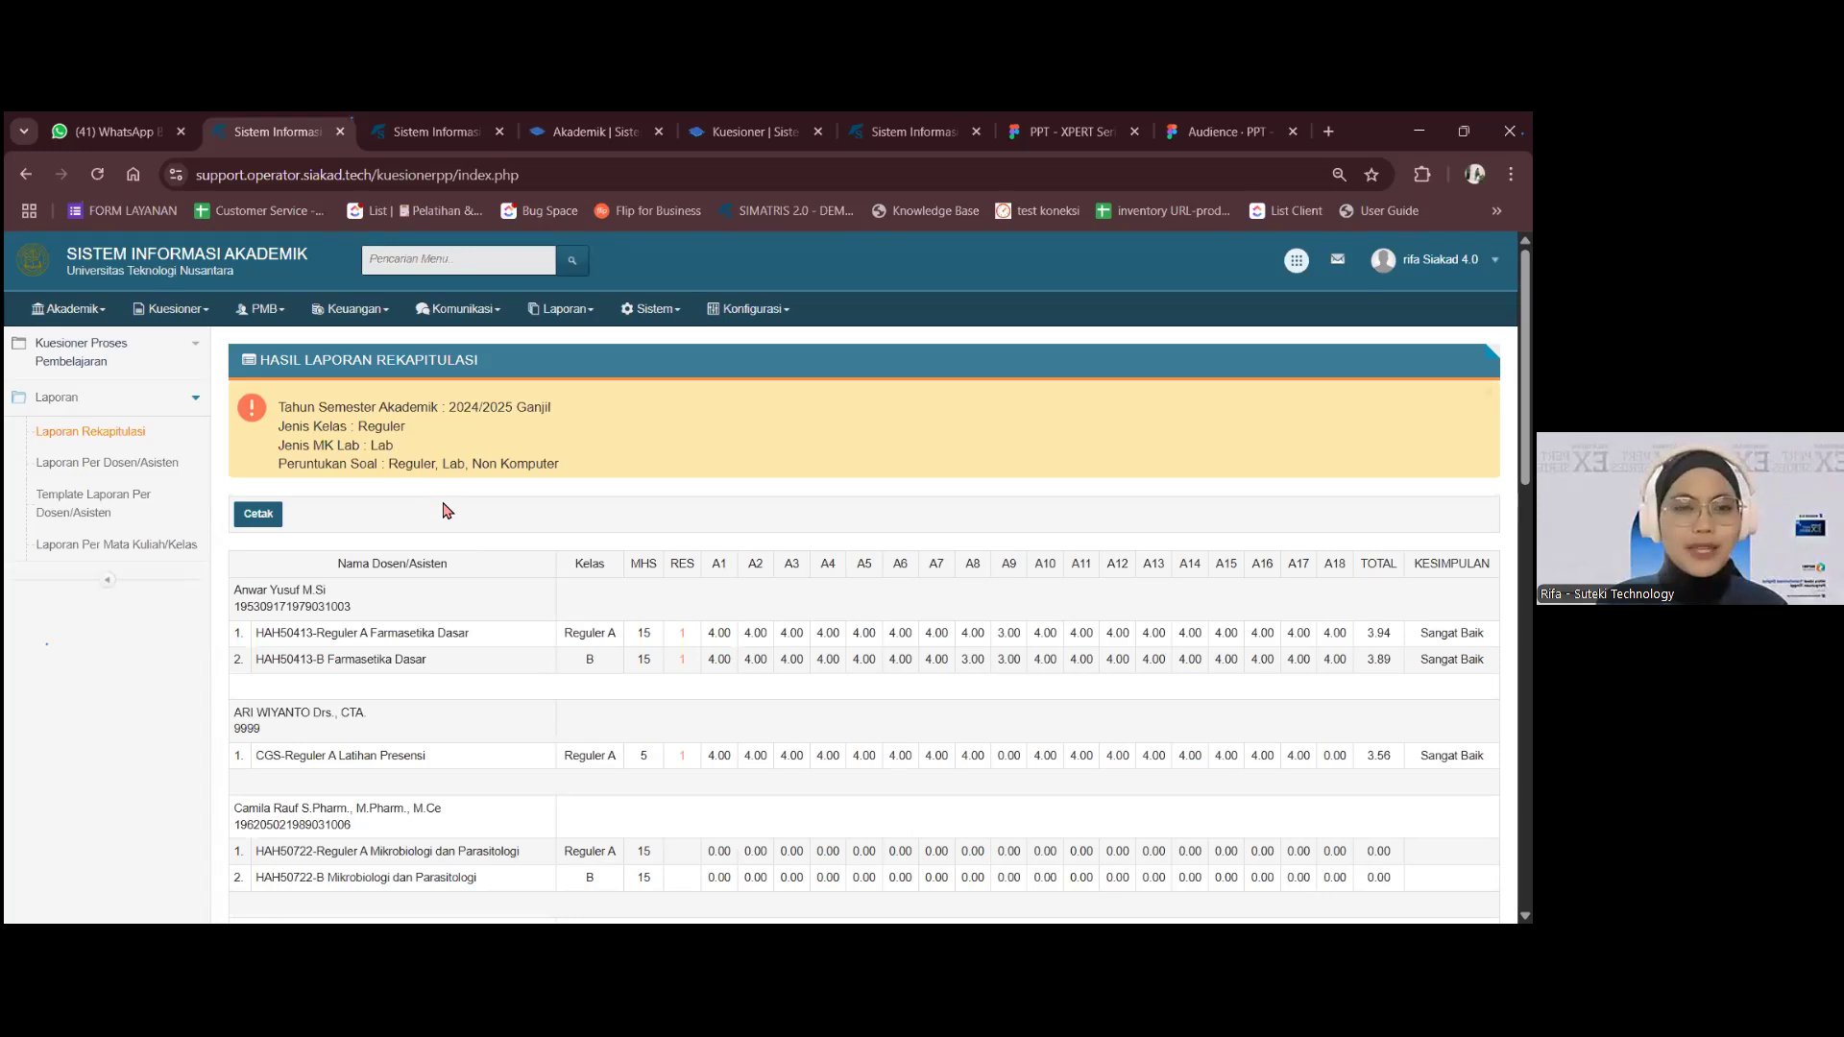
pyautogui.scroll(-5, 447, 510)
pyautogui.scroll(4, 423, 339)
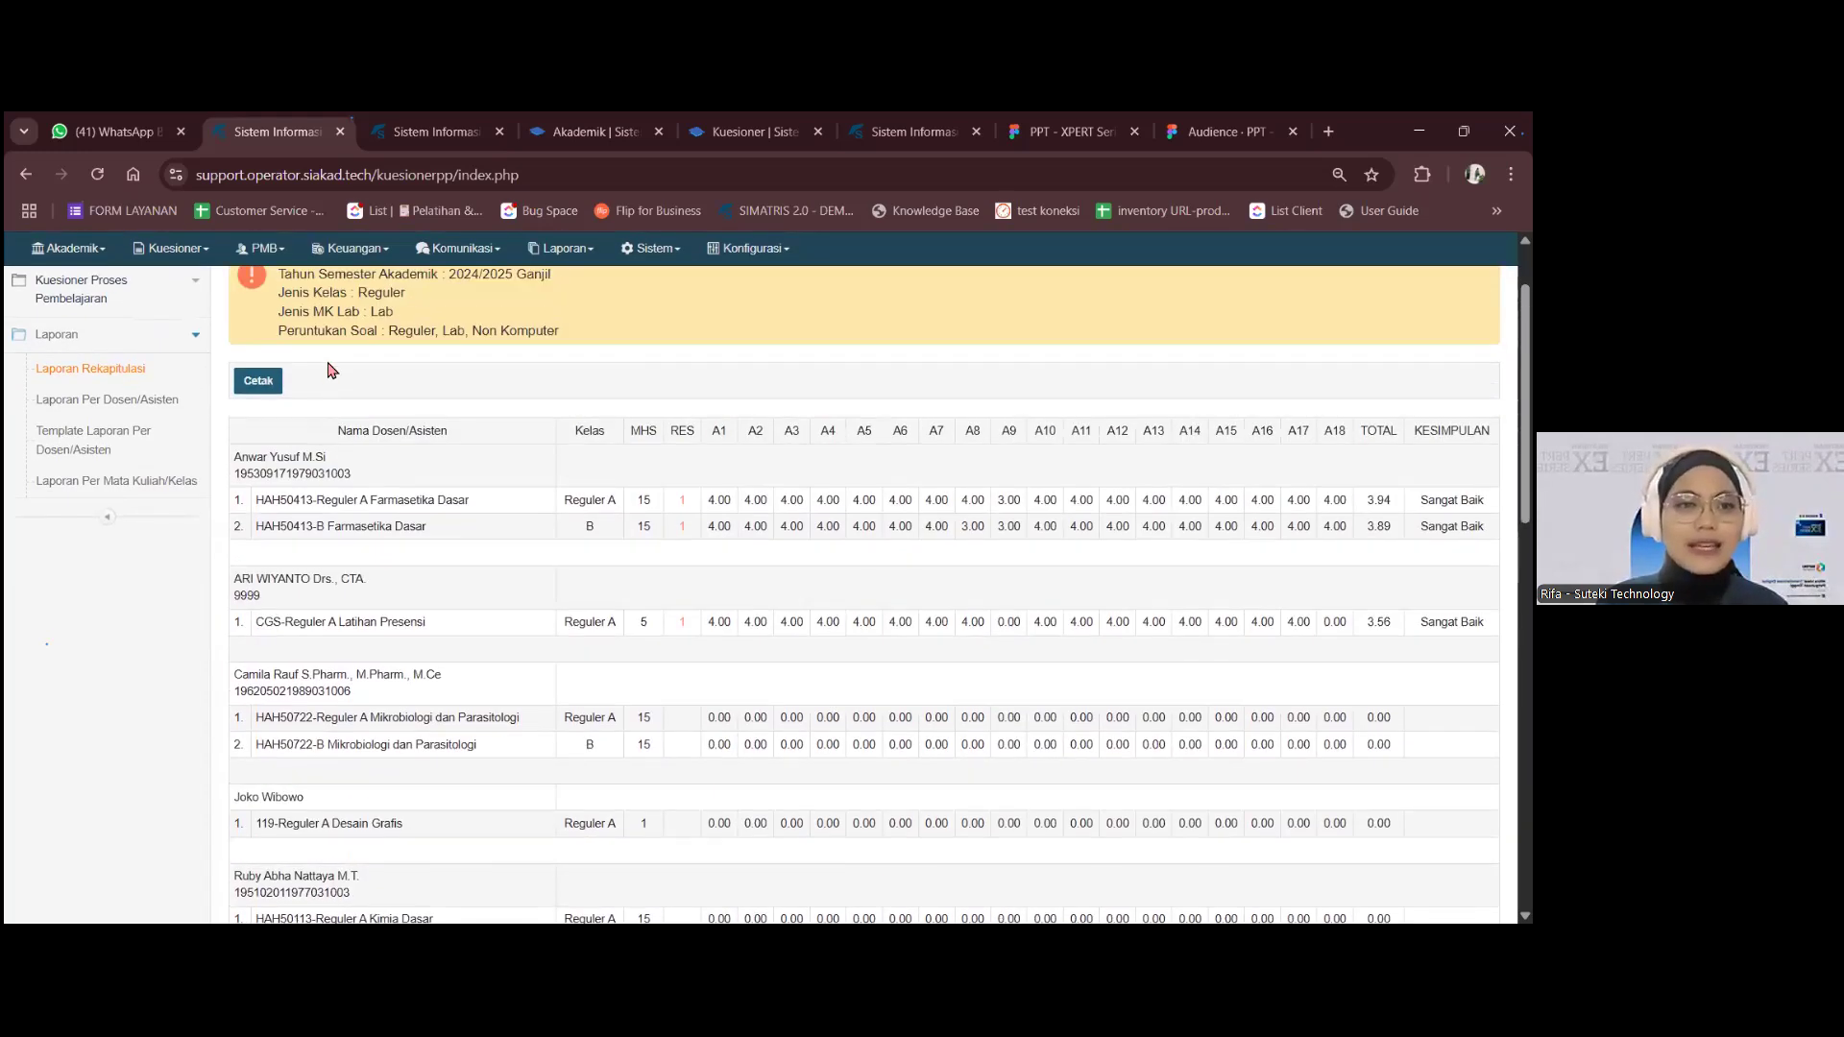
pyautogui.moveTo(305, 331); pyautogui.dragTo(477, 334)
pyautogui.scroll(2, 531, 409)
pyautogui.click(509, 442)
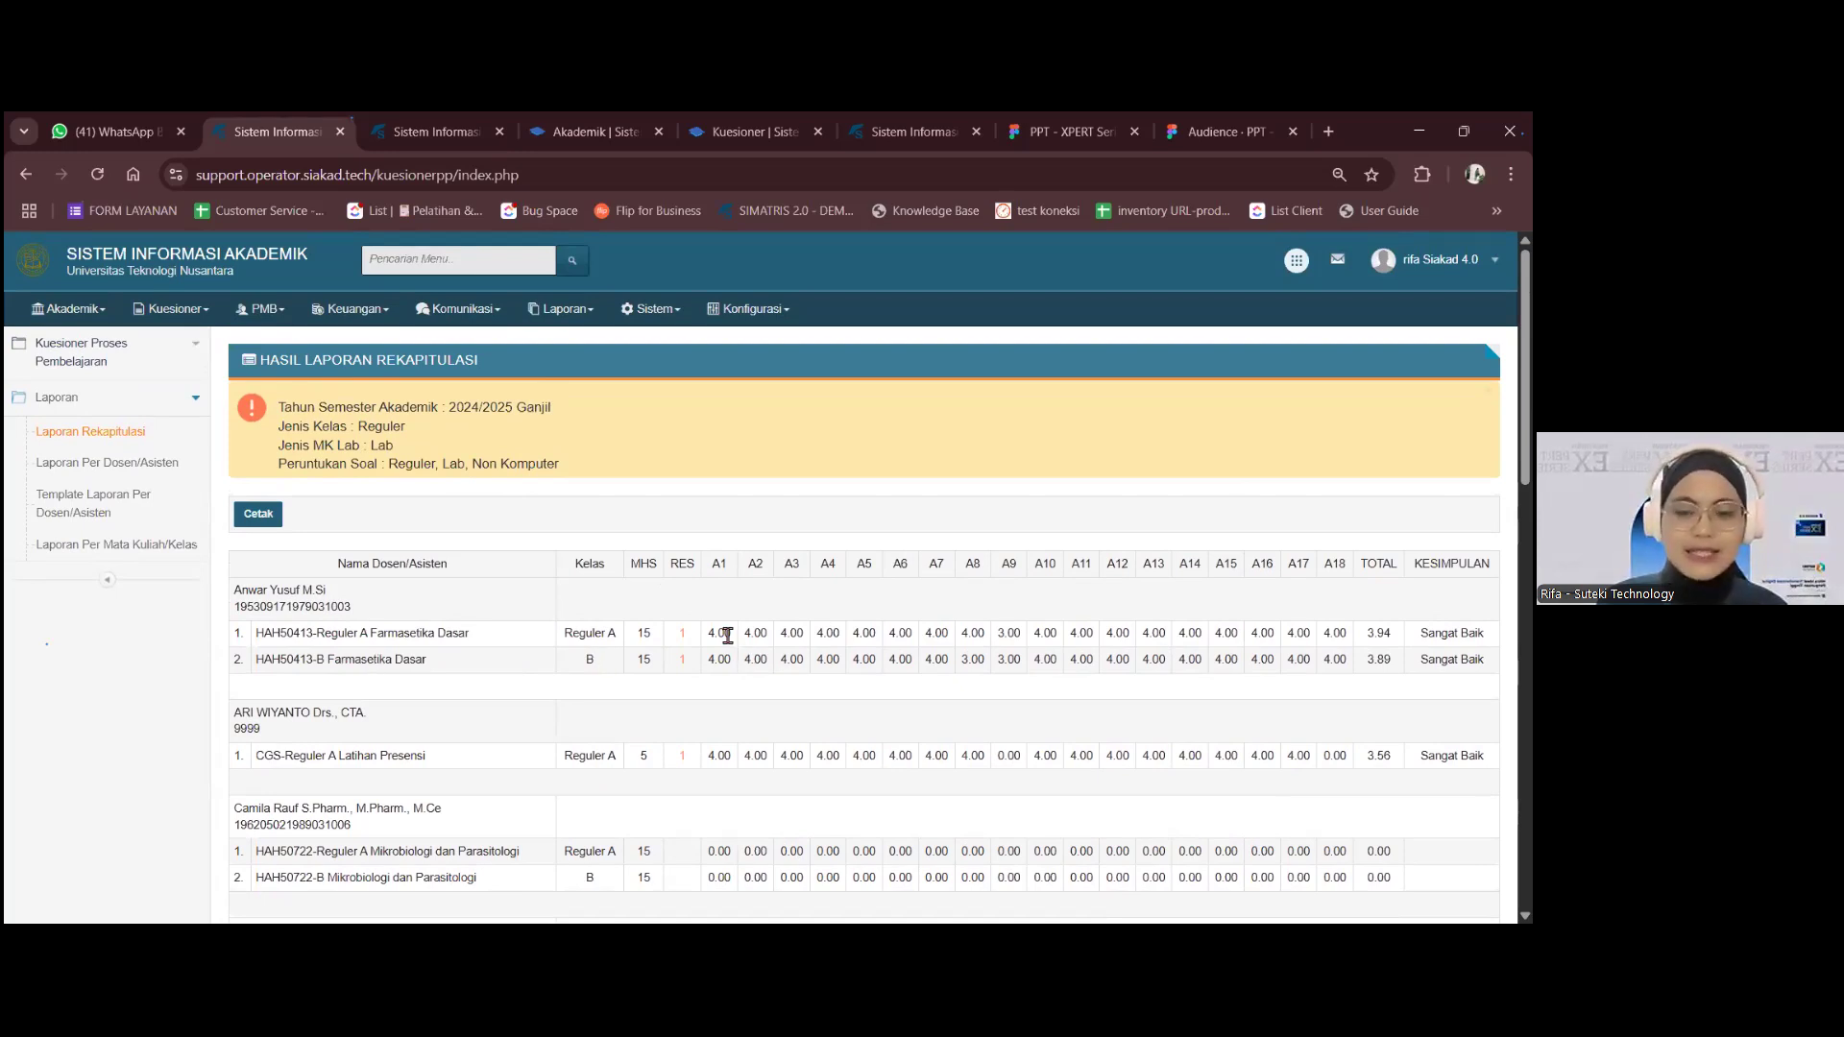
# - Examine the student and respondent counts in the MHS and RES columns for Farmasetika Dasar Reguler A
pyautogui.doubleClick(642, 633)
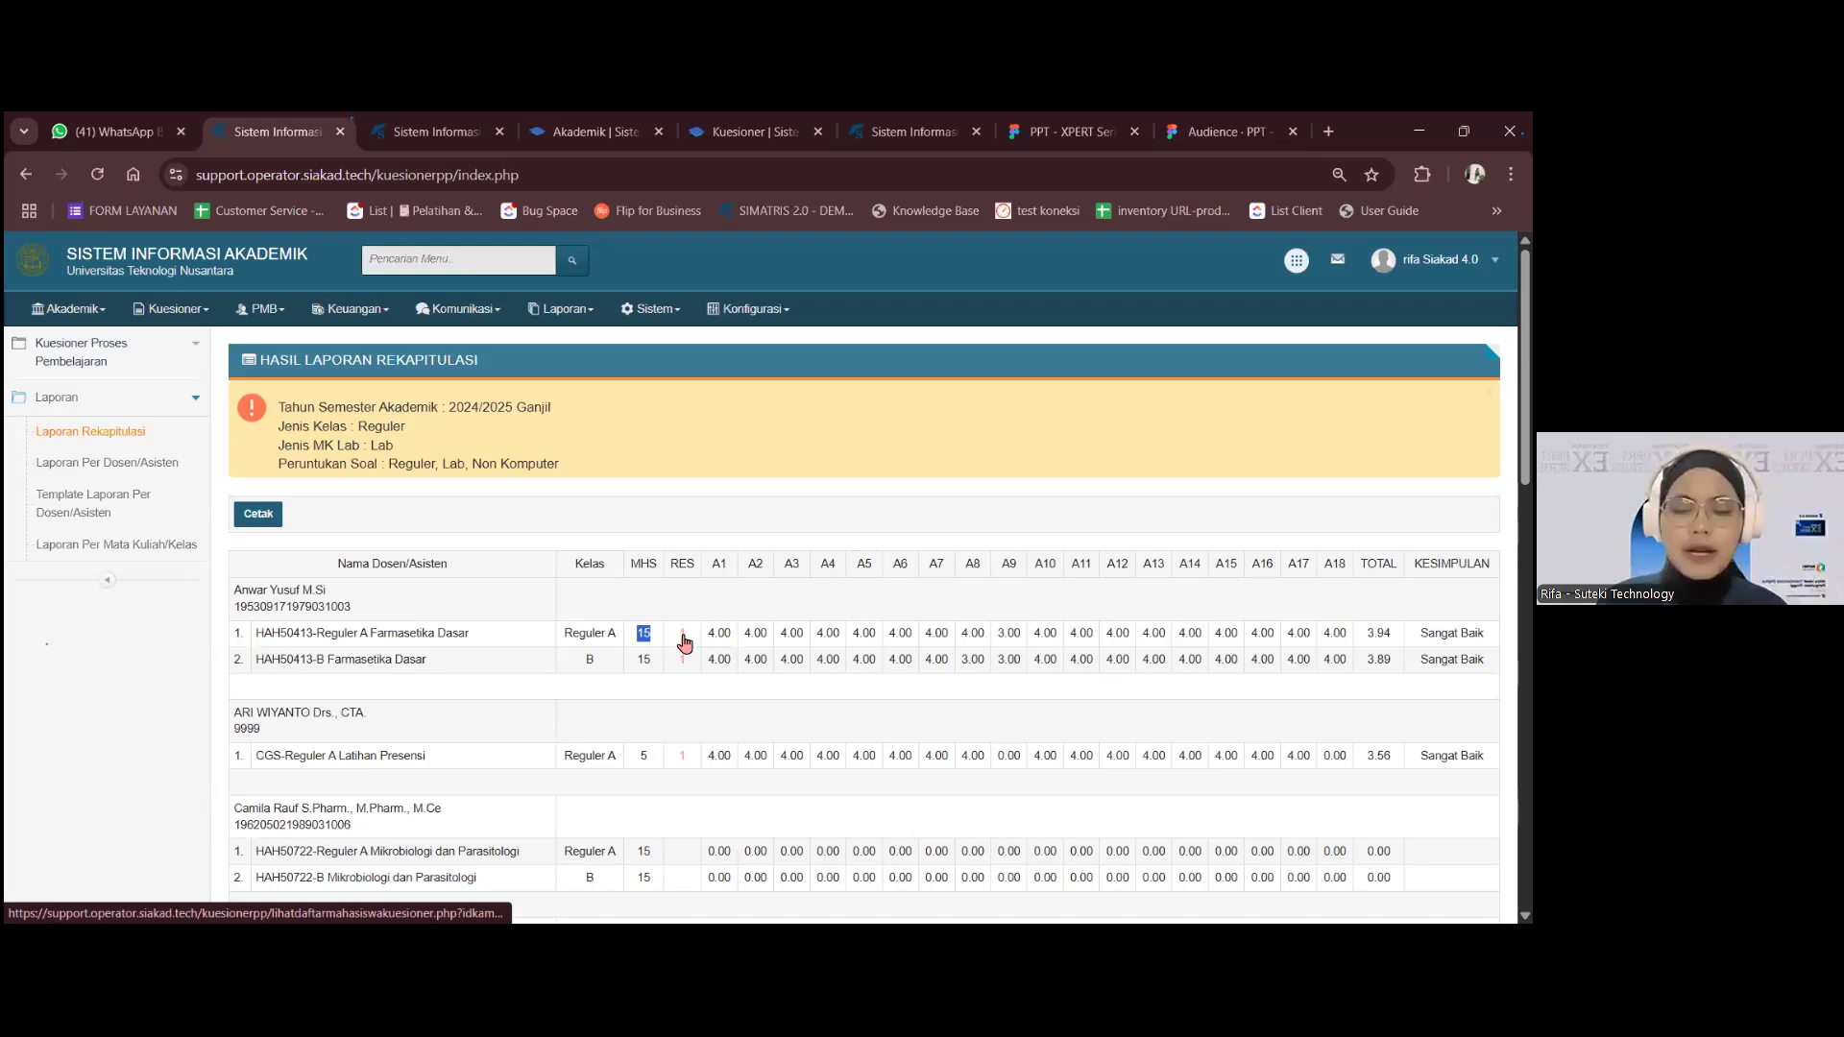
pyautogui.click(699, 641)
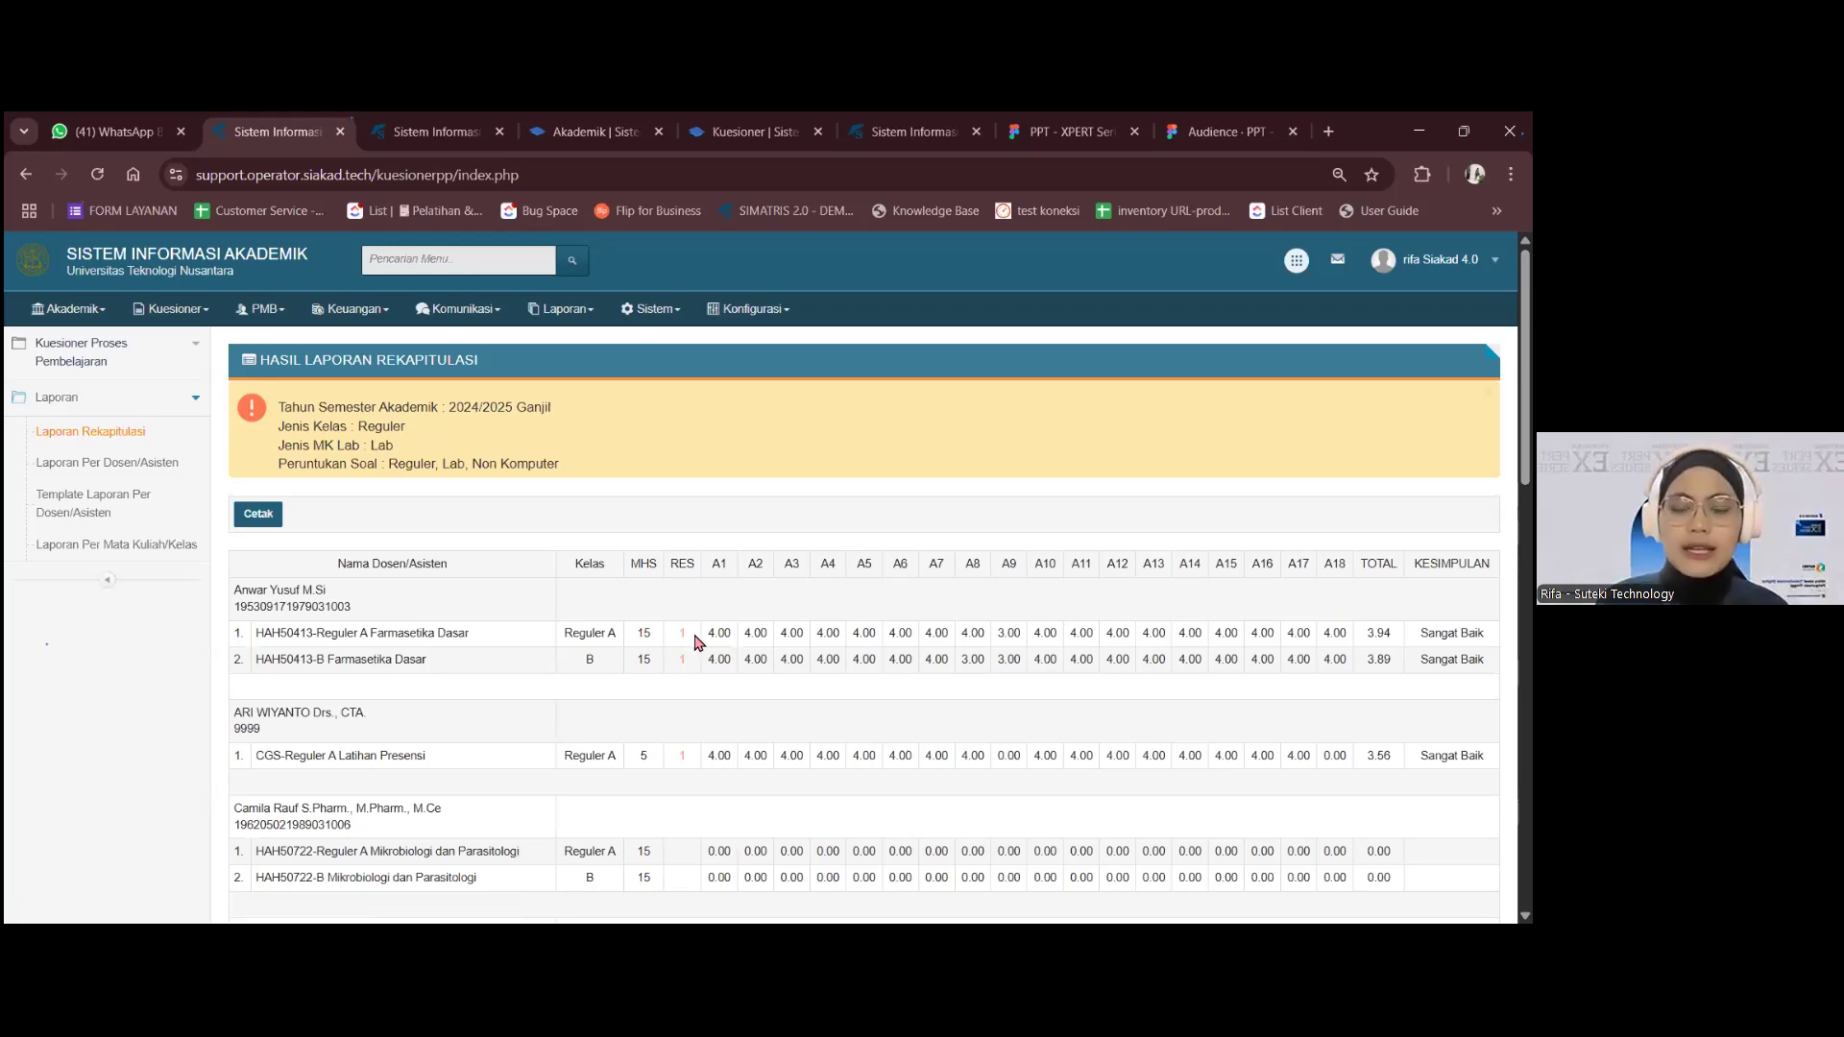
pyautogui.click(683, 634)
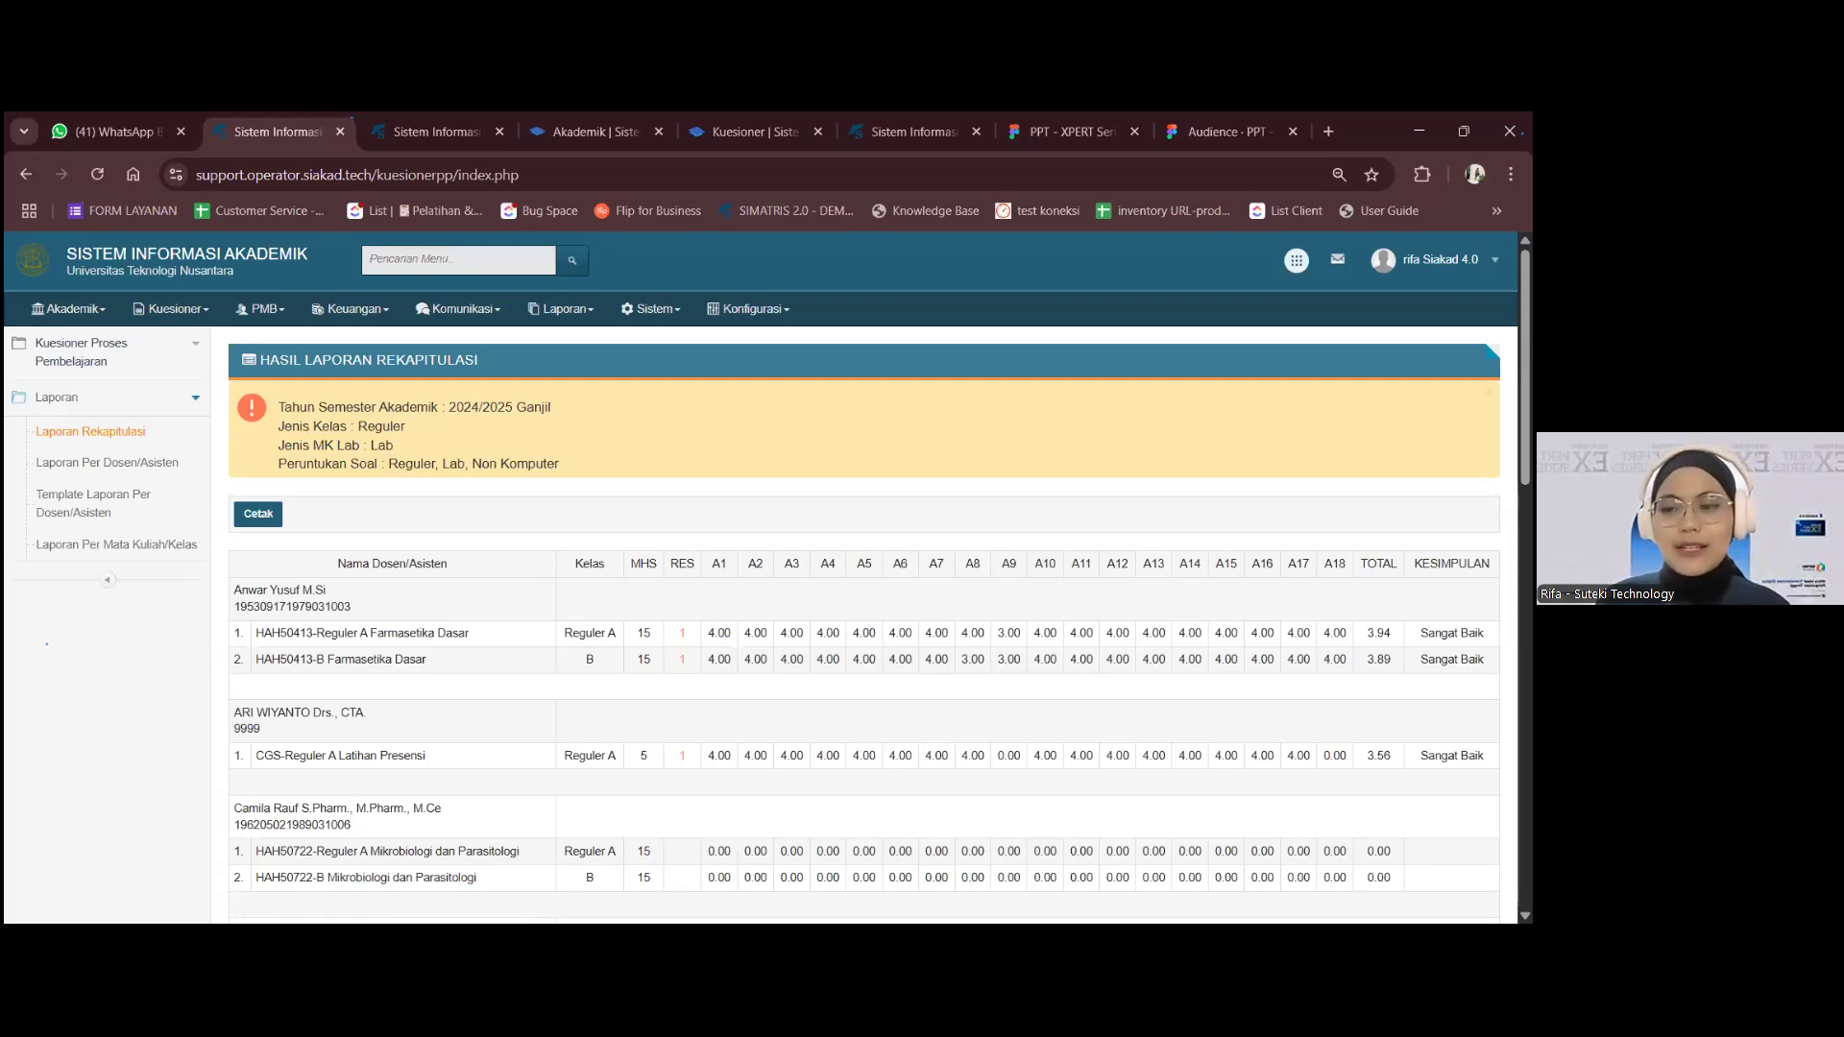
# - Examine the Kesimpulan rating of Farmasetika Dasar Reguler A and reveal the Kuesioner Proses Pembelajaran functions, including Predikat Nilai Kuesioner
pyautogui.moveTo(1421, 634)
pyautogui.mouseDown()
pyautogui.moveTo(1485, 634)
pyautogui.moveTo(1428, 634)
pyautogui.mouseUp()
pyautogui.click(1485, 634)
pyautogui.click(1430, 635)
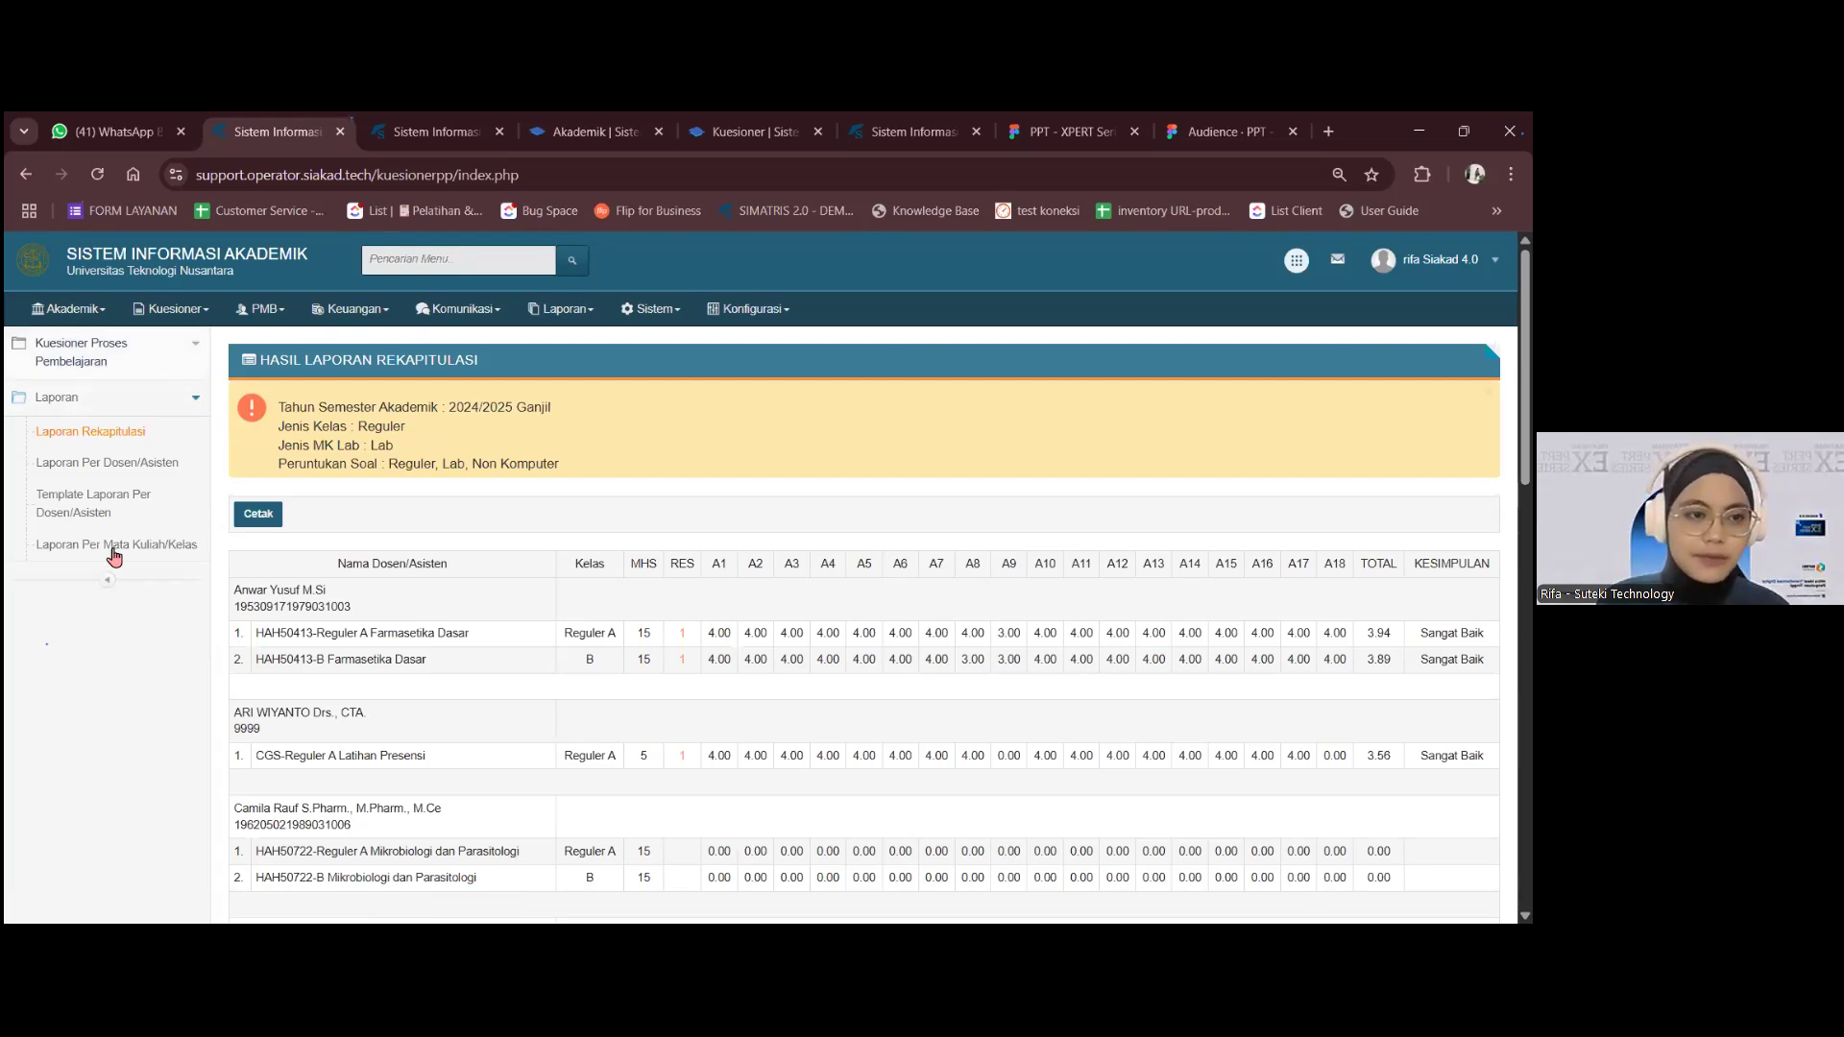
pyautogui.click(81, 353)
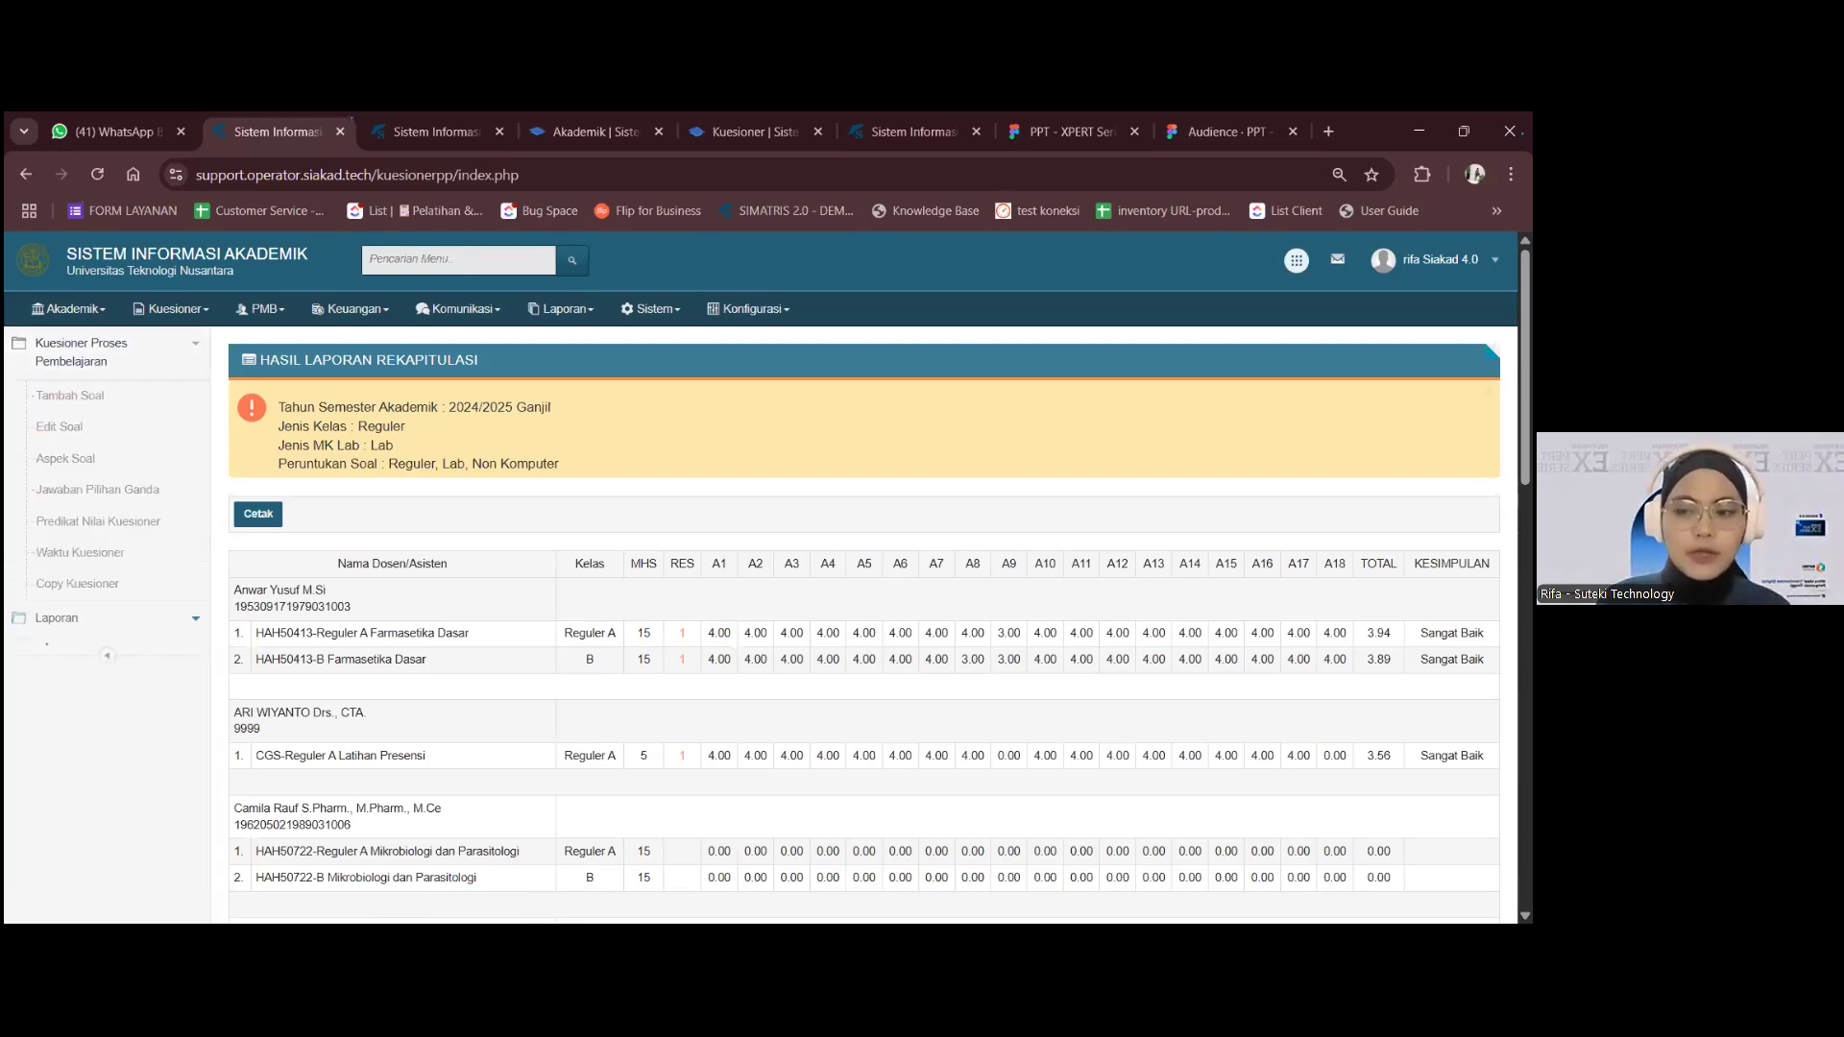
pyautogui.moveTo(1421, 634); pyautogui.dragTo(1470, 634)
pyautogui.click(1141, 626)
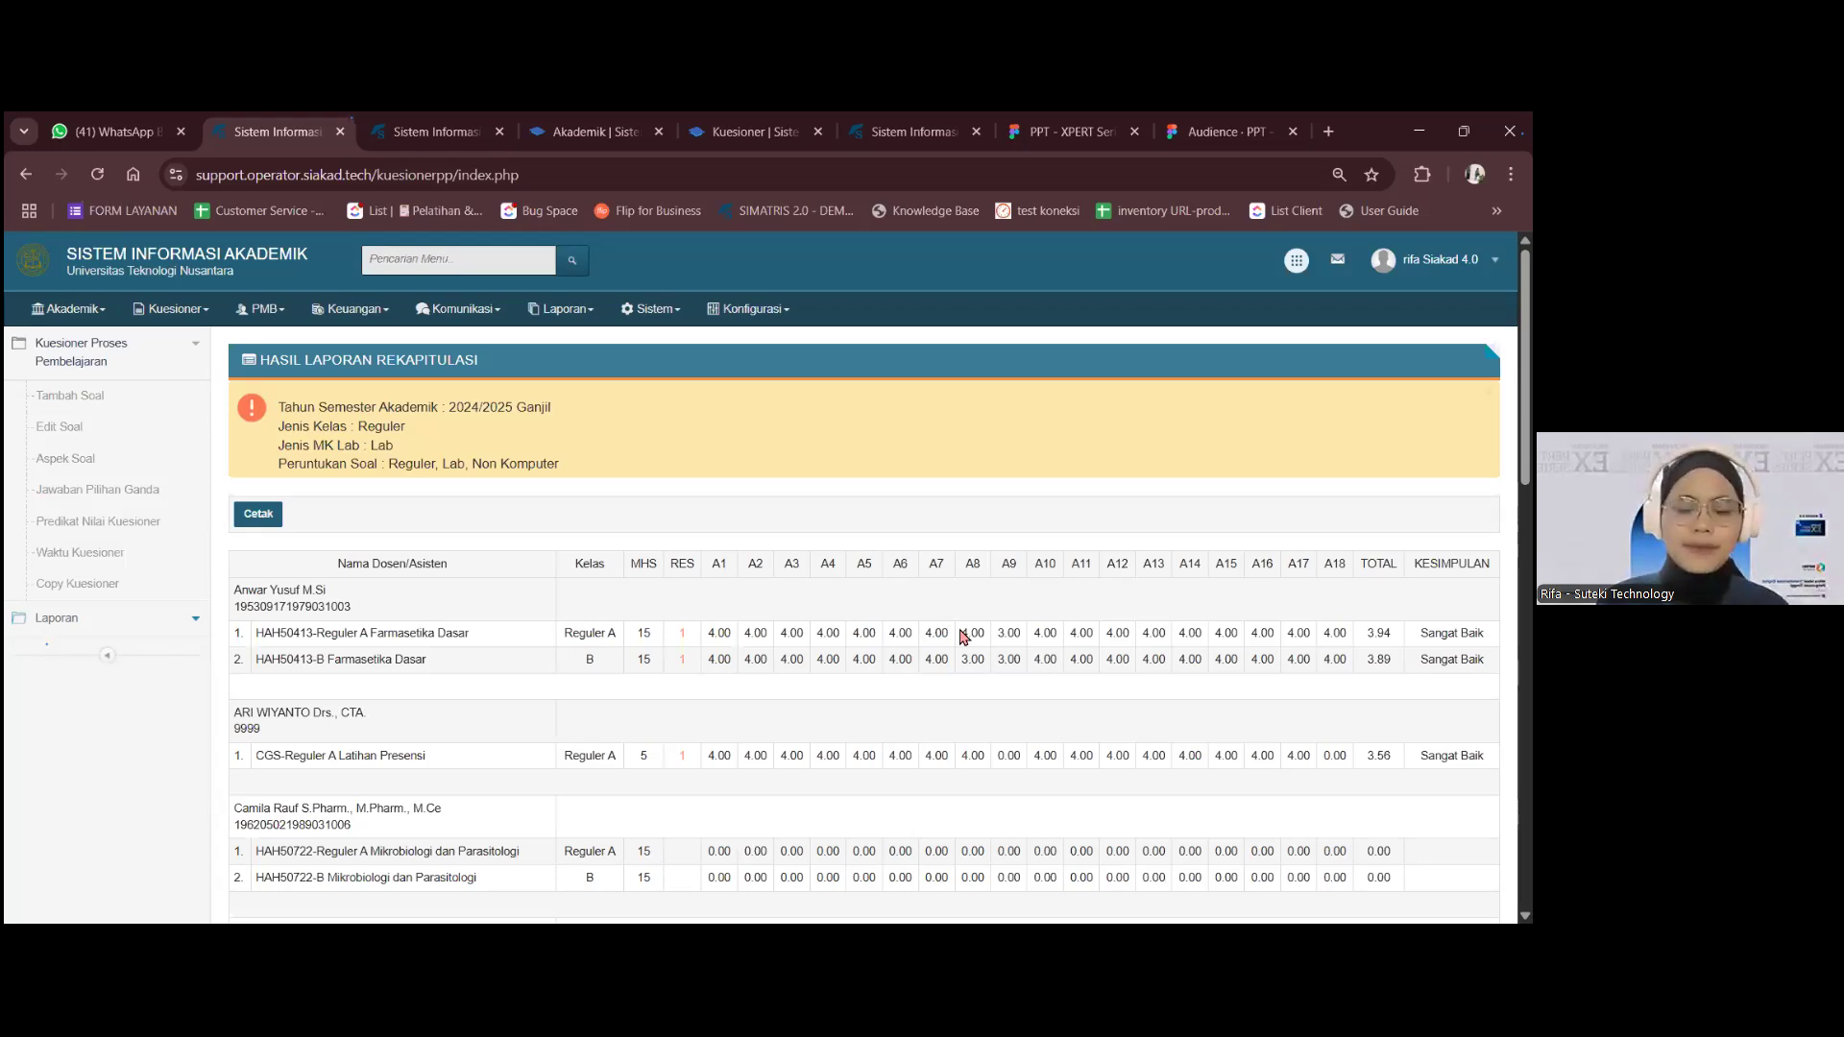
# - Open the list of students who responded for Farmasetika Dasar Reguler A, review its columns and close it
pyautogui.click(682, 634)
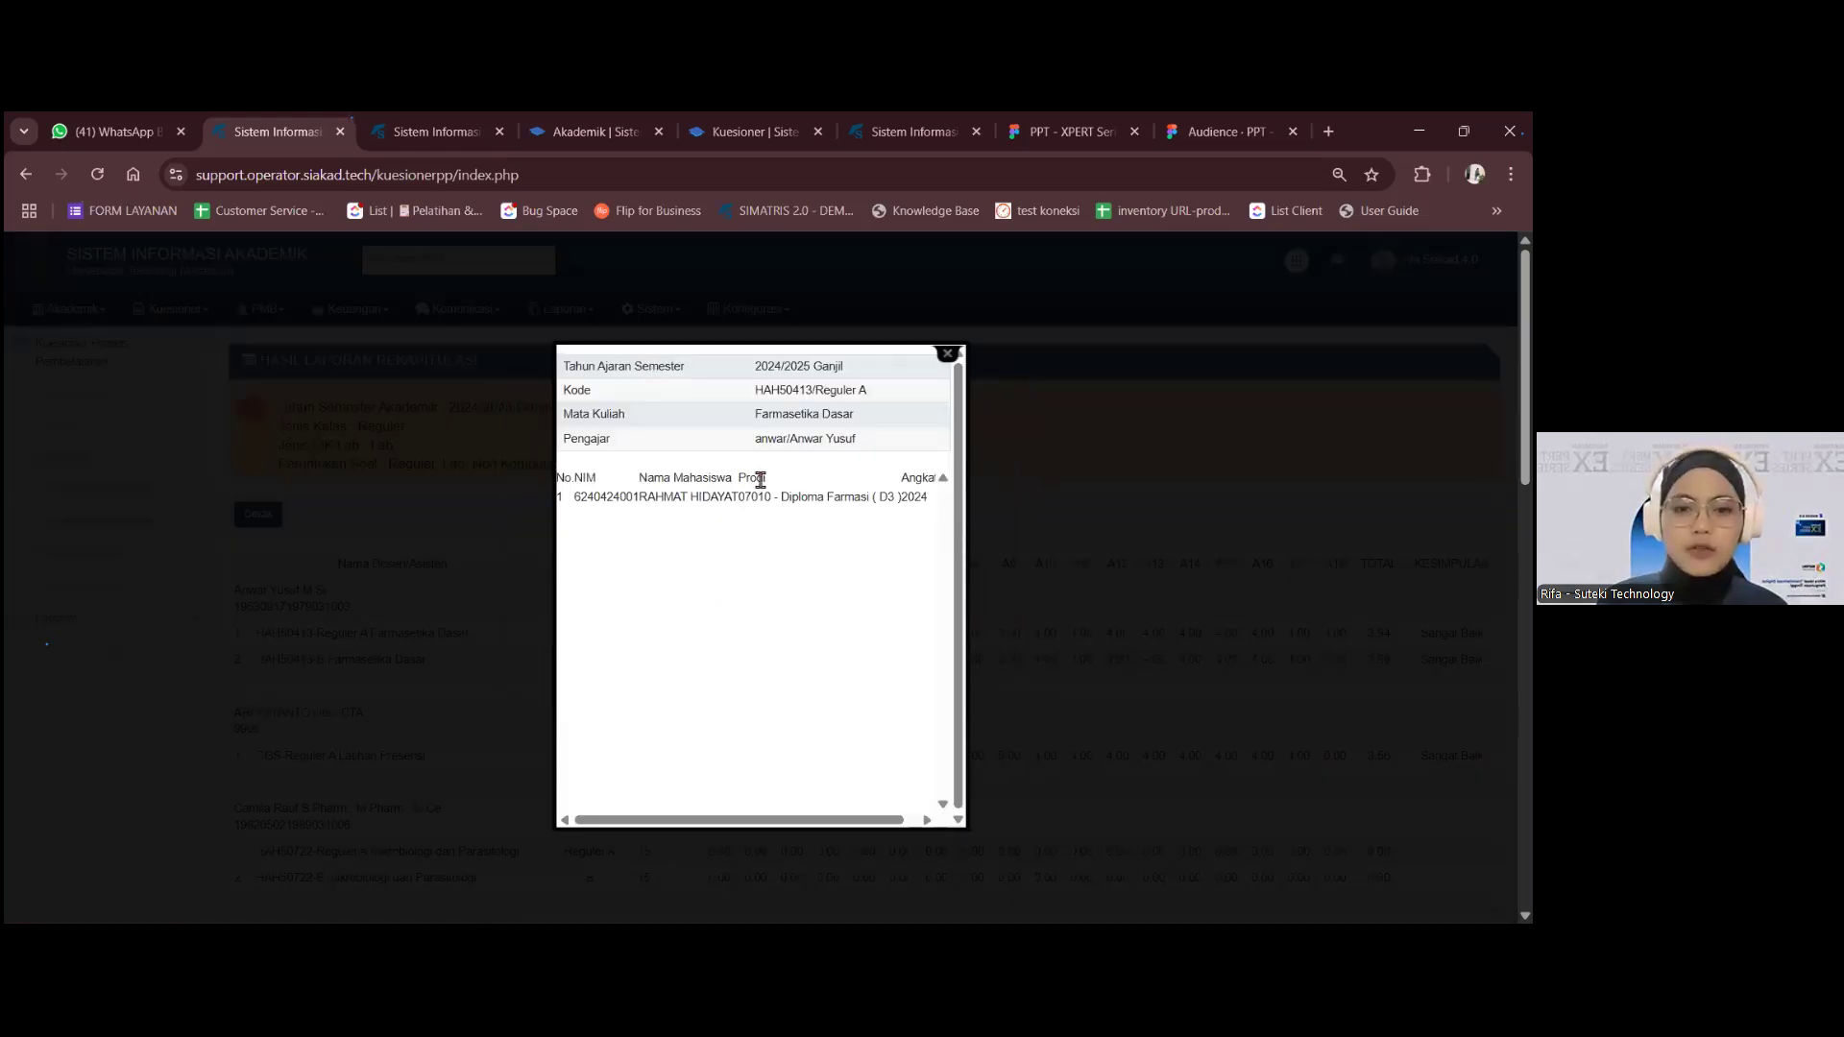
pyautogui.moveTo(752, 497); pyautogui.dragTo(754, 725)
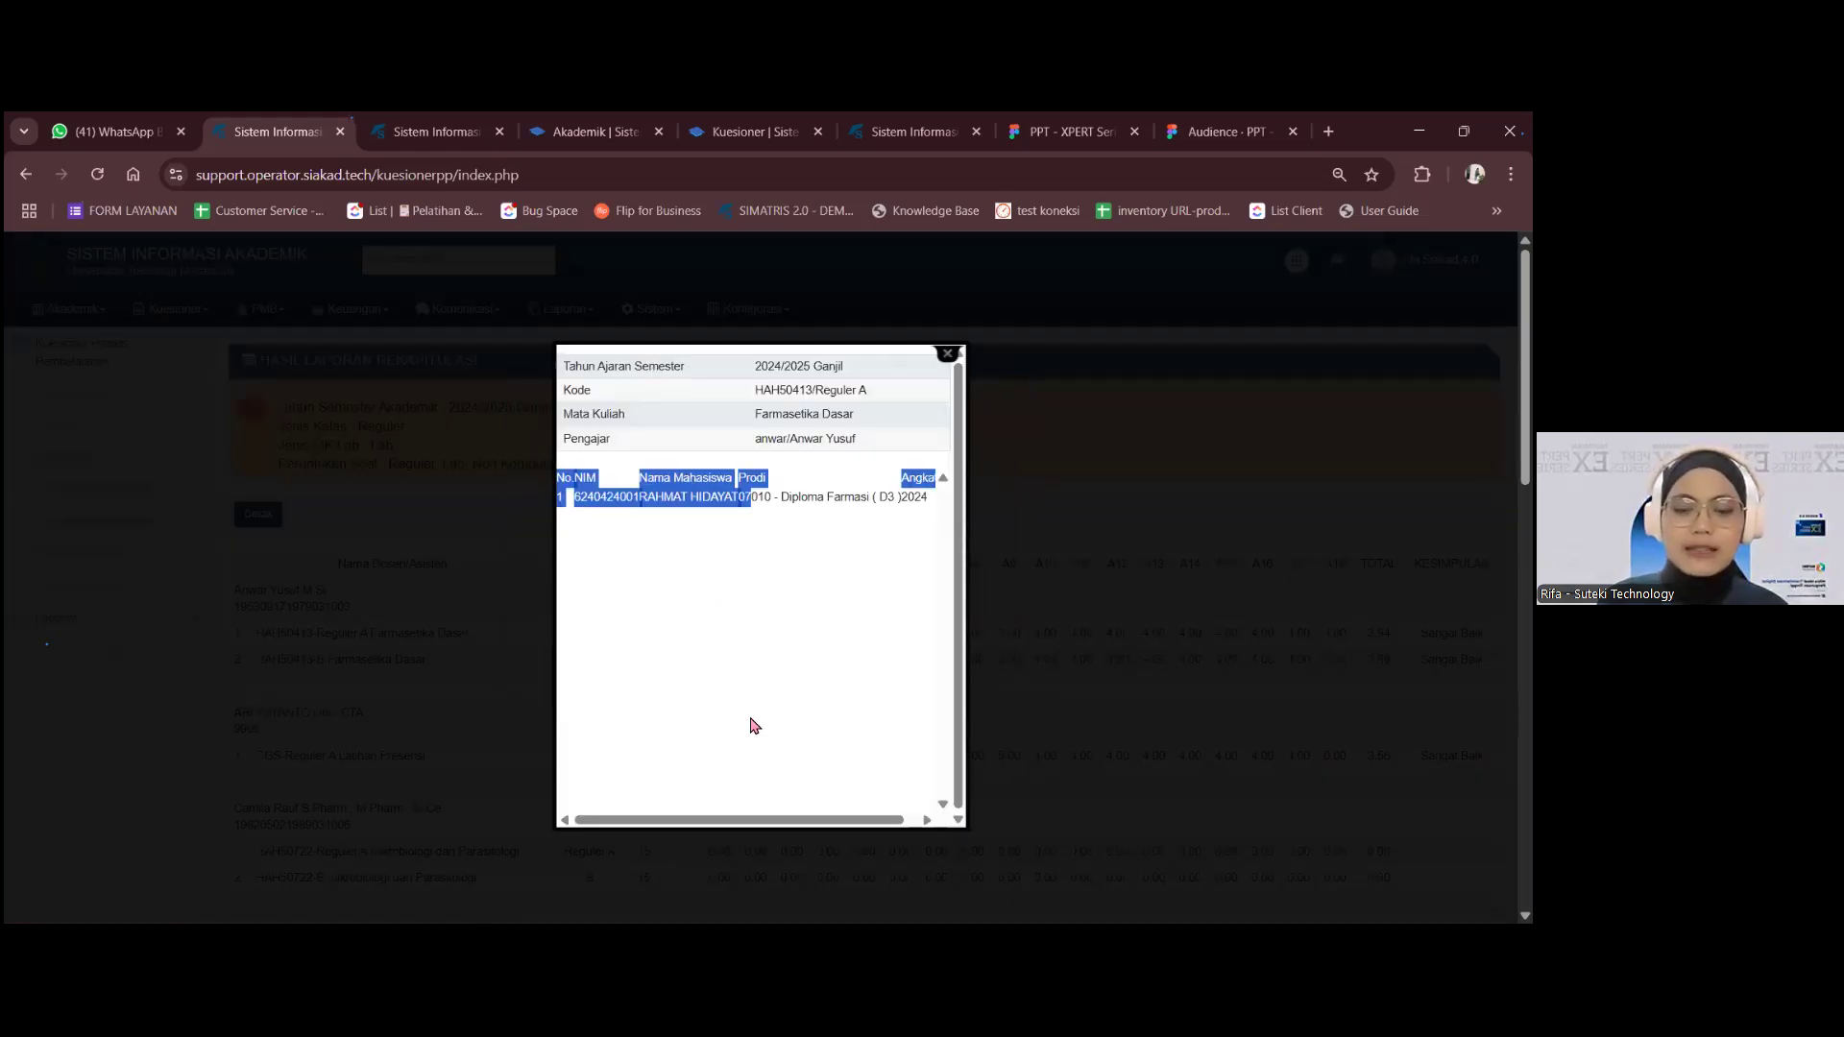
pyautogui.click(622, 510)
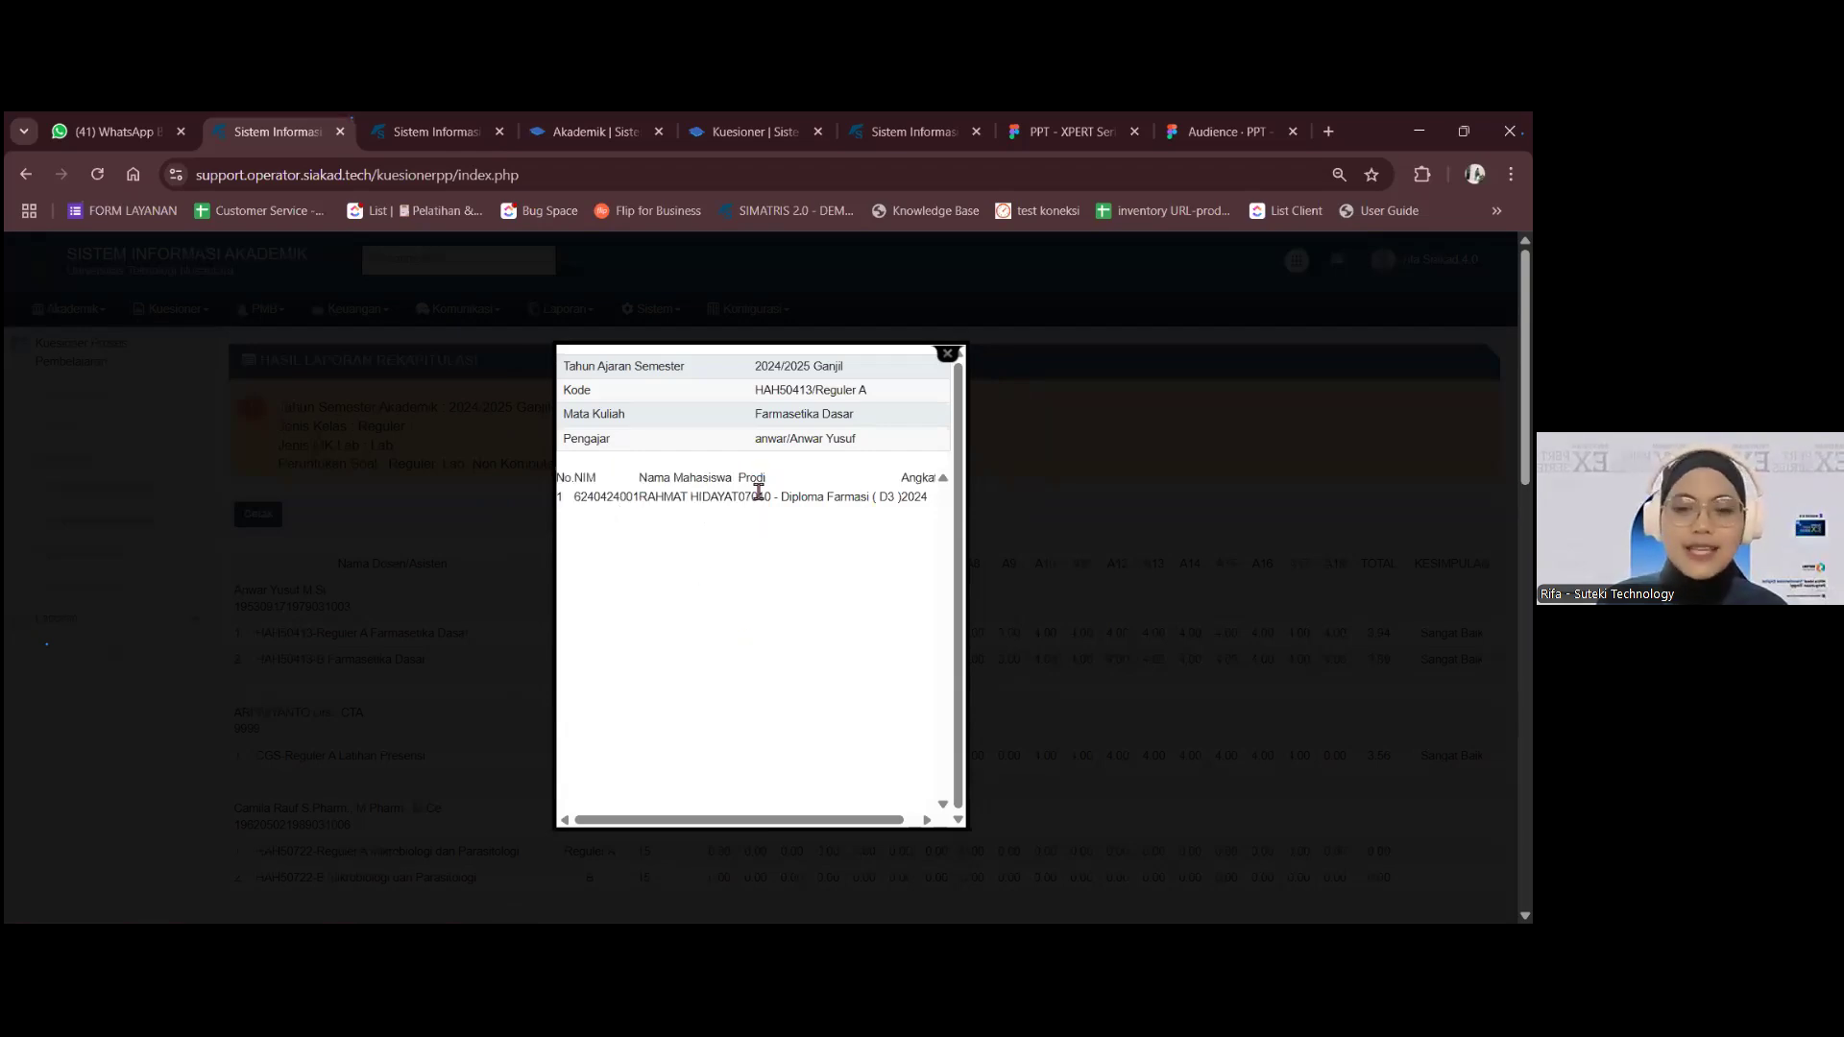
pyautogui.click(958, 358)
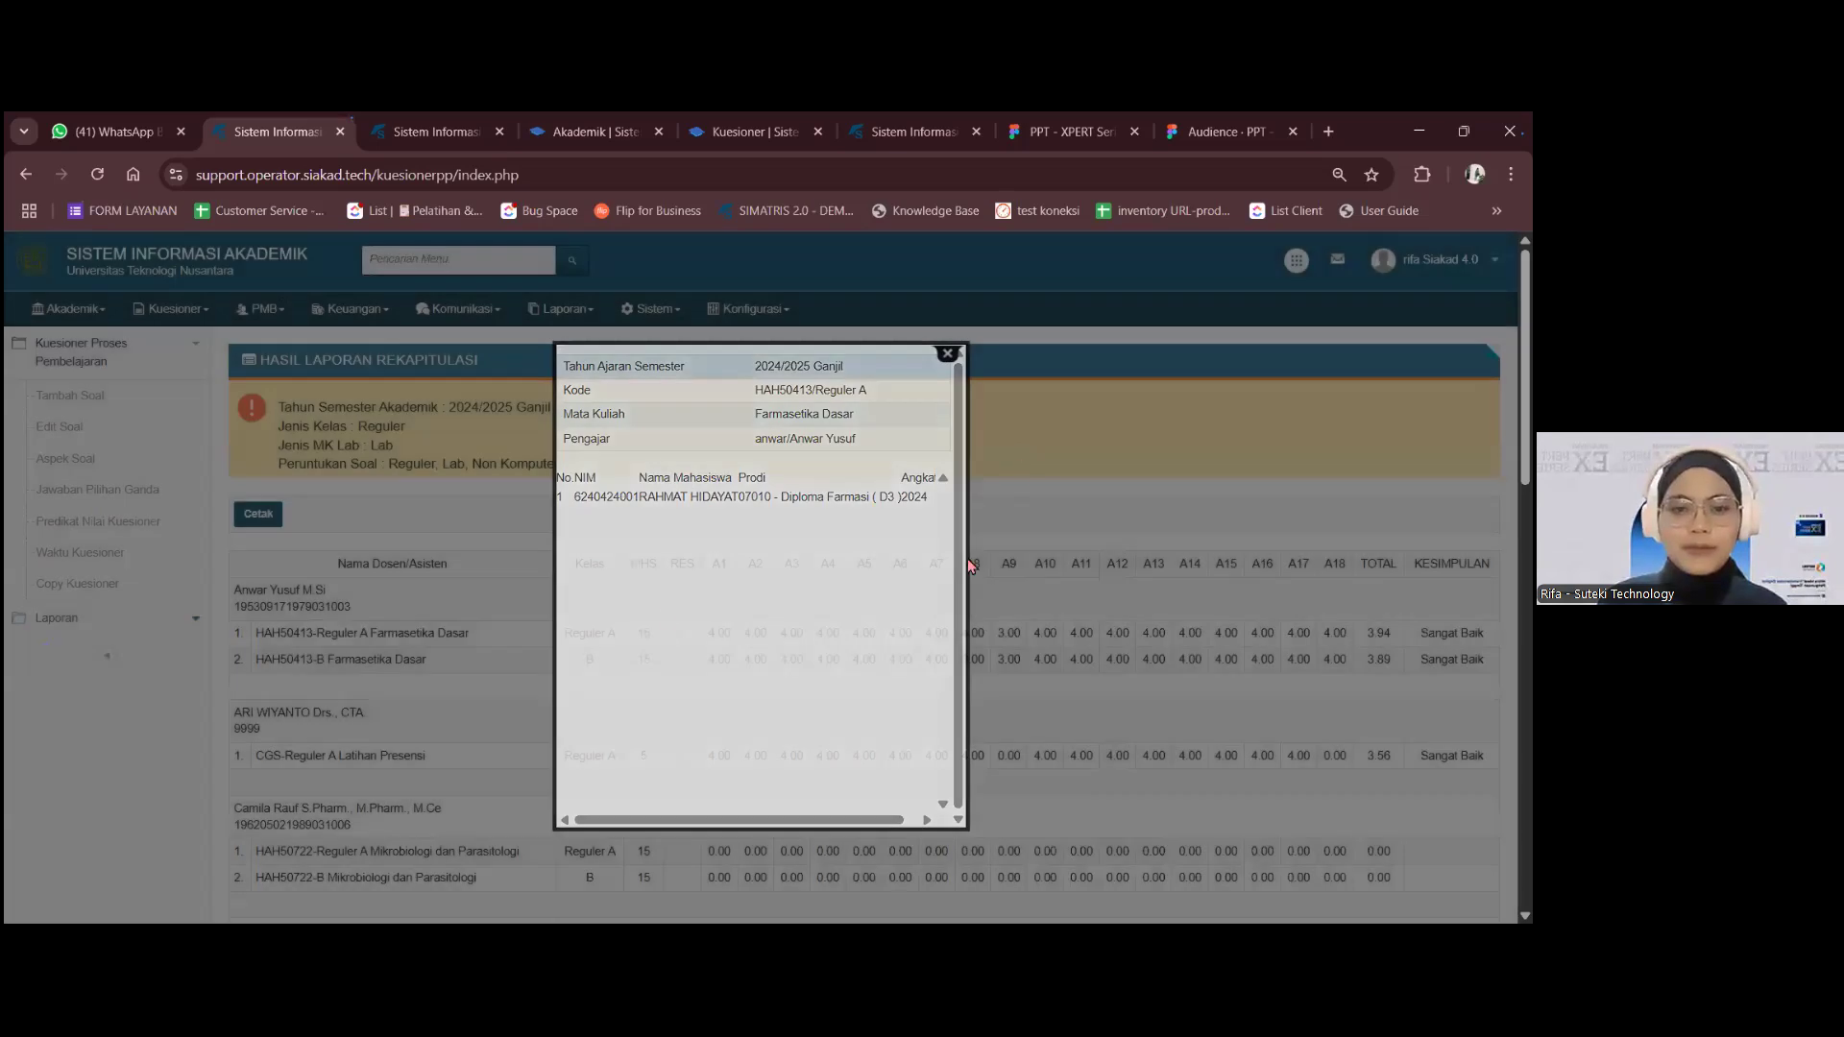
# - Examine the A1 score and compare the first lecturer's two Farmasetika Dasar classes, Reguler A and B
pyautogui.scroll(-2, 656, 540)
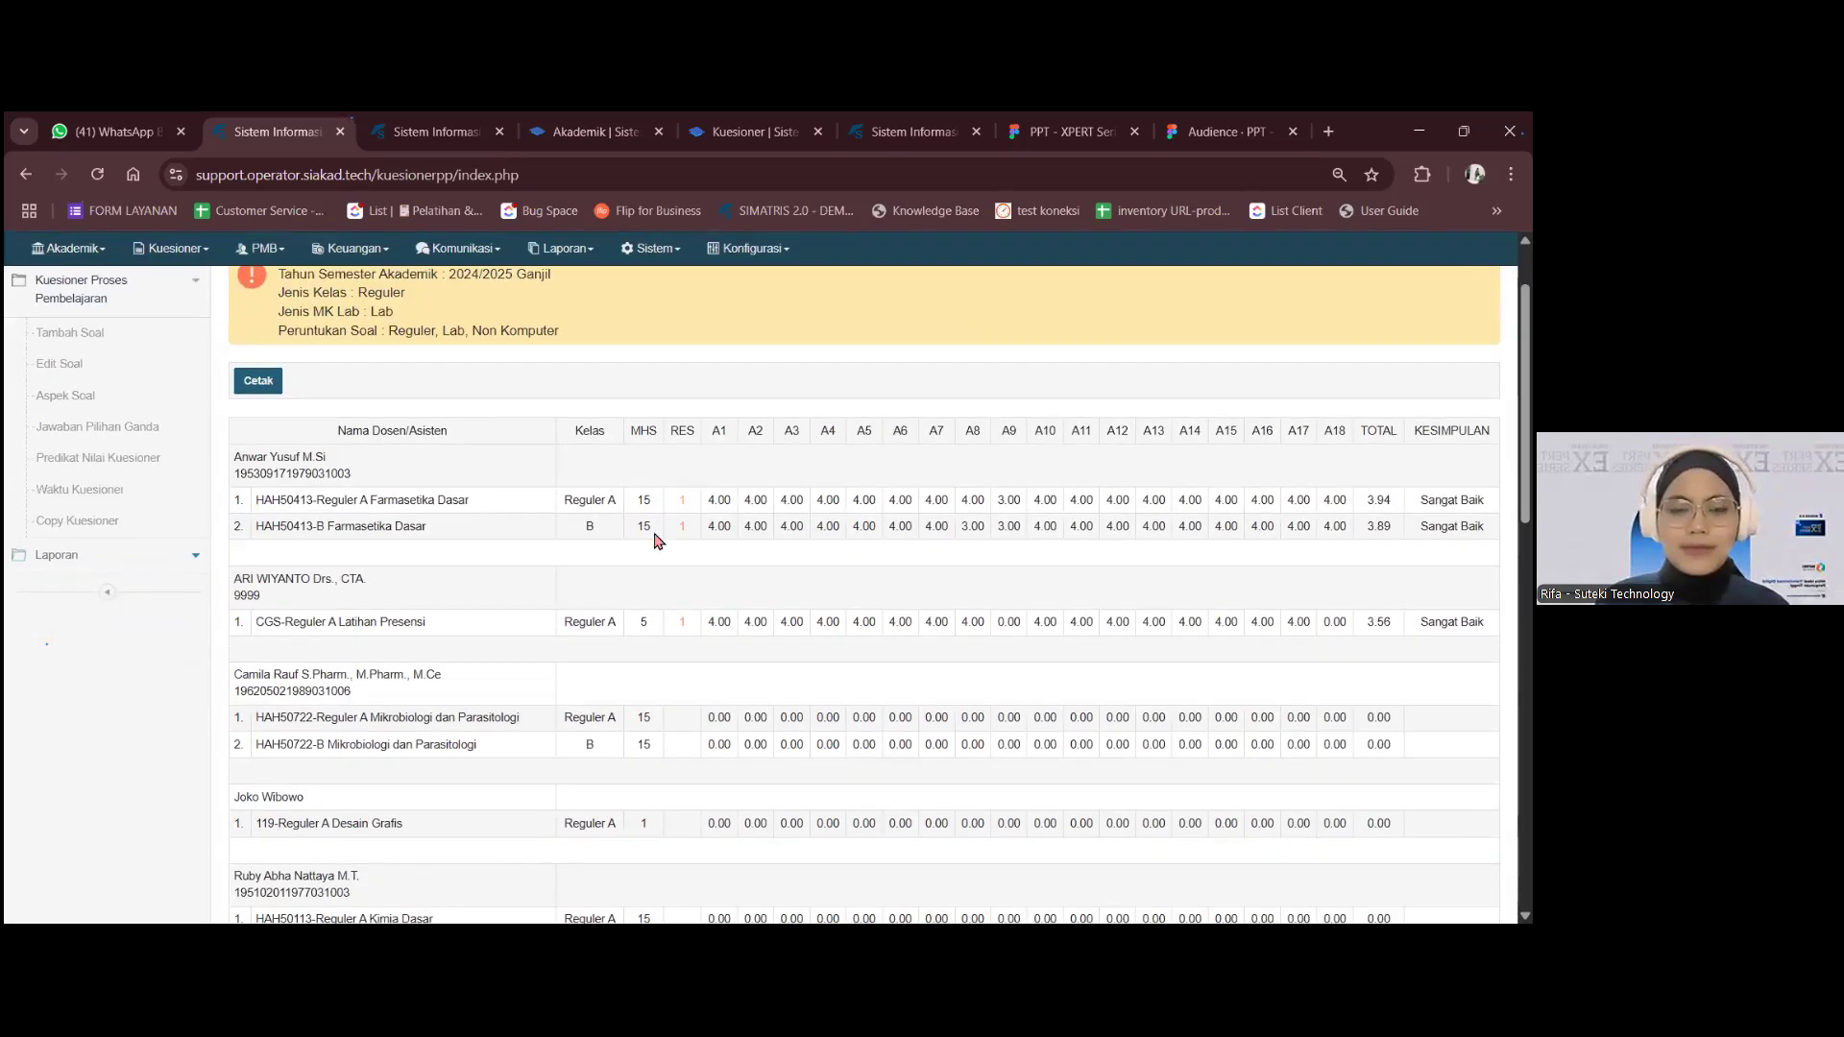
pyautogui.doubleClick(720, 501)
pyautogui.click(722, 452)
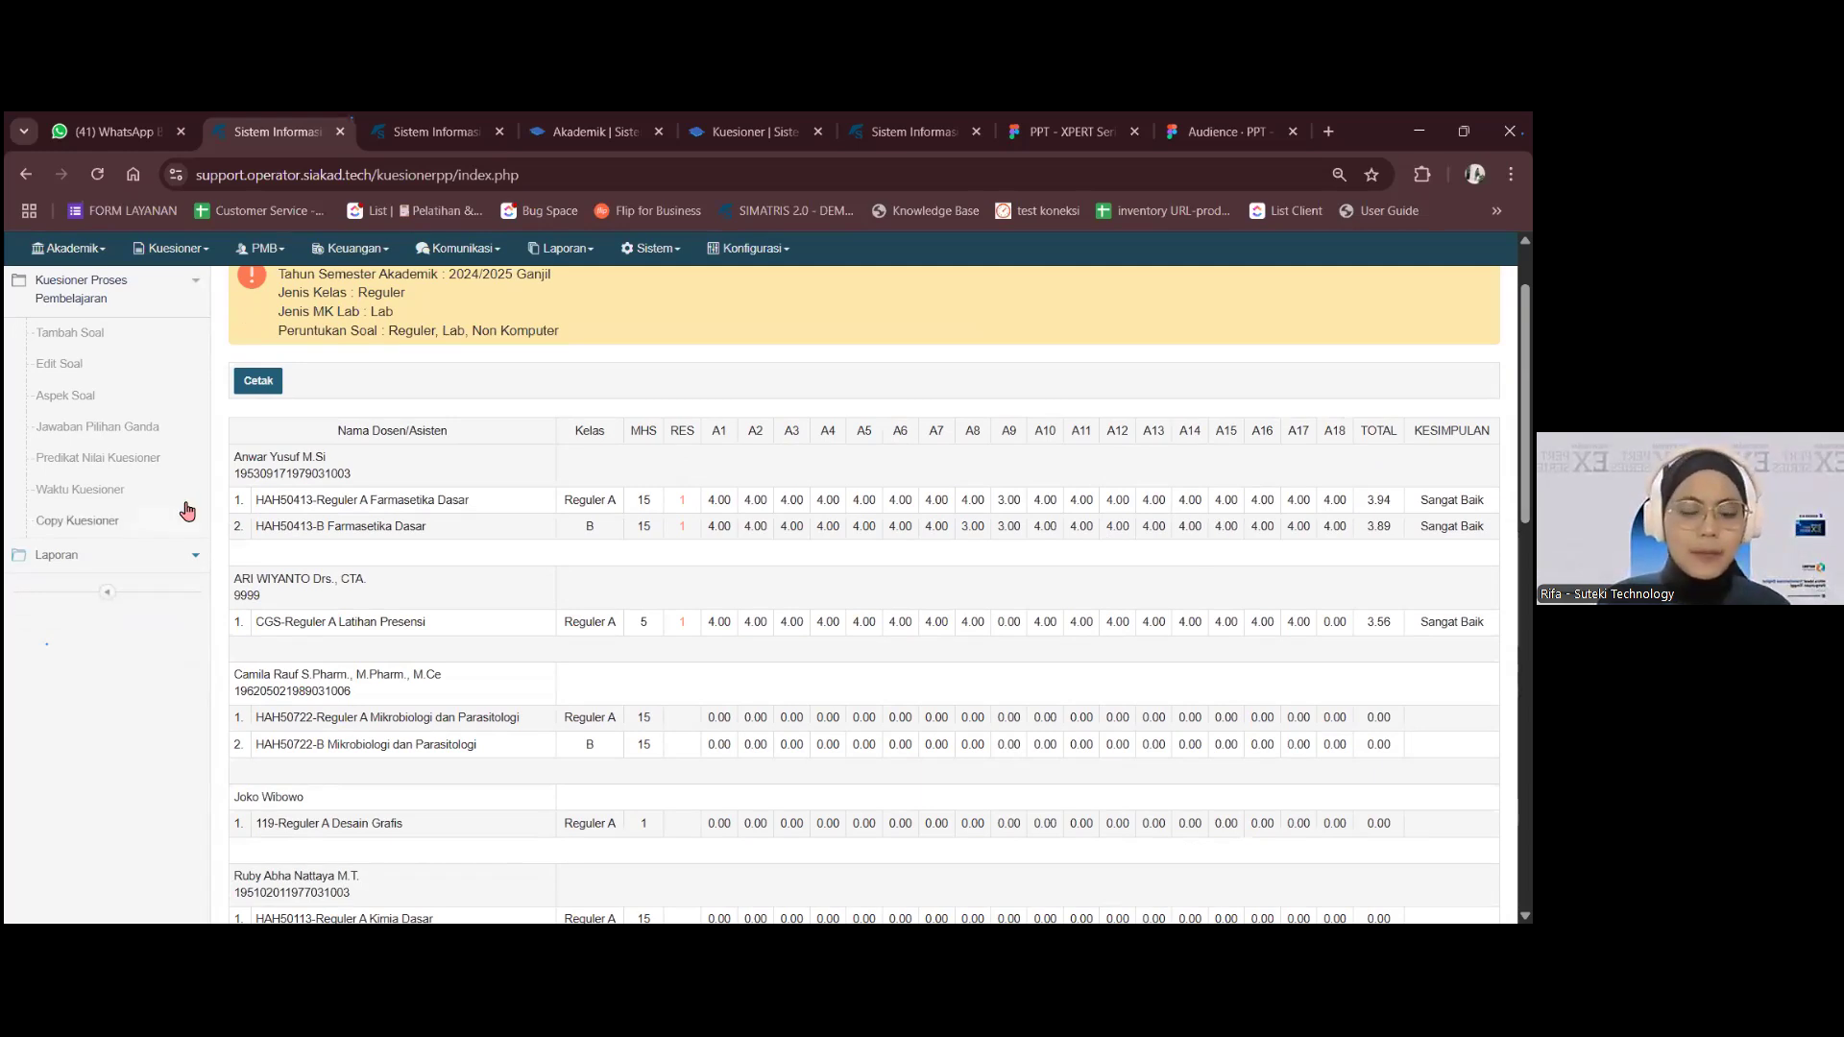
pyautogui.scroll(2, 187, 511)
pyautogui.moveTo(248, 590); pyautogui.dragTo(327, 589)
pyautogui.click(269, 635)
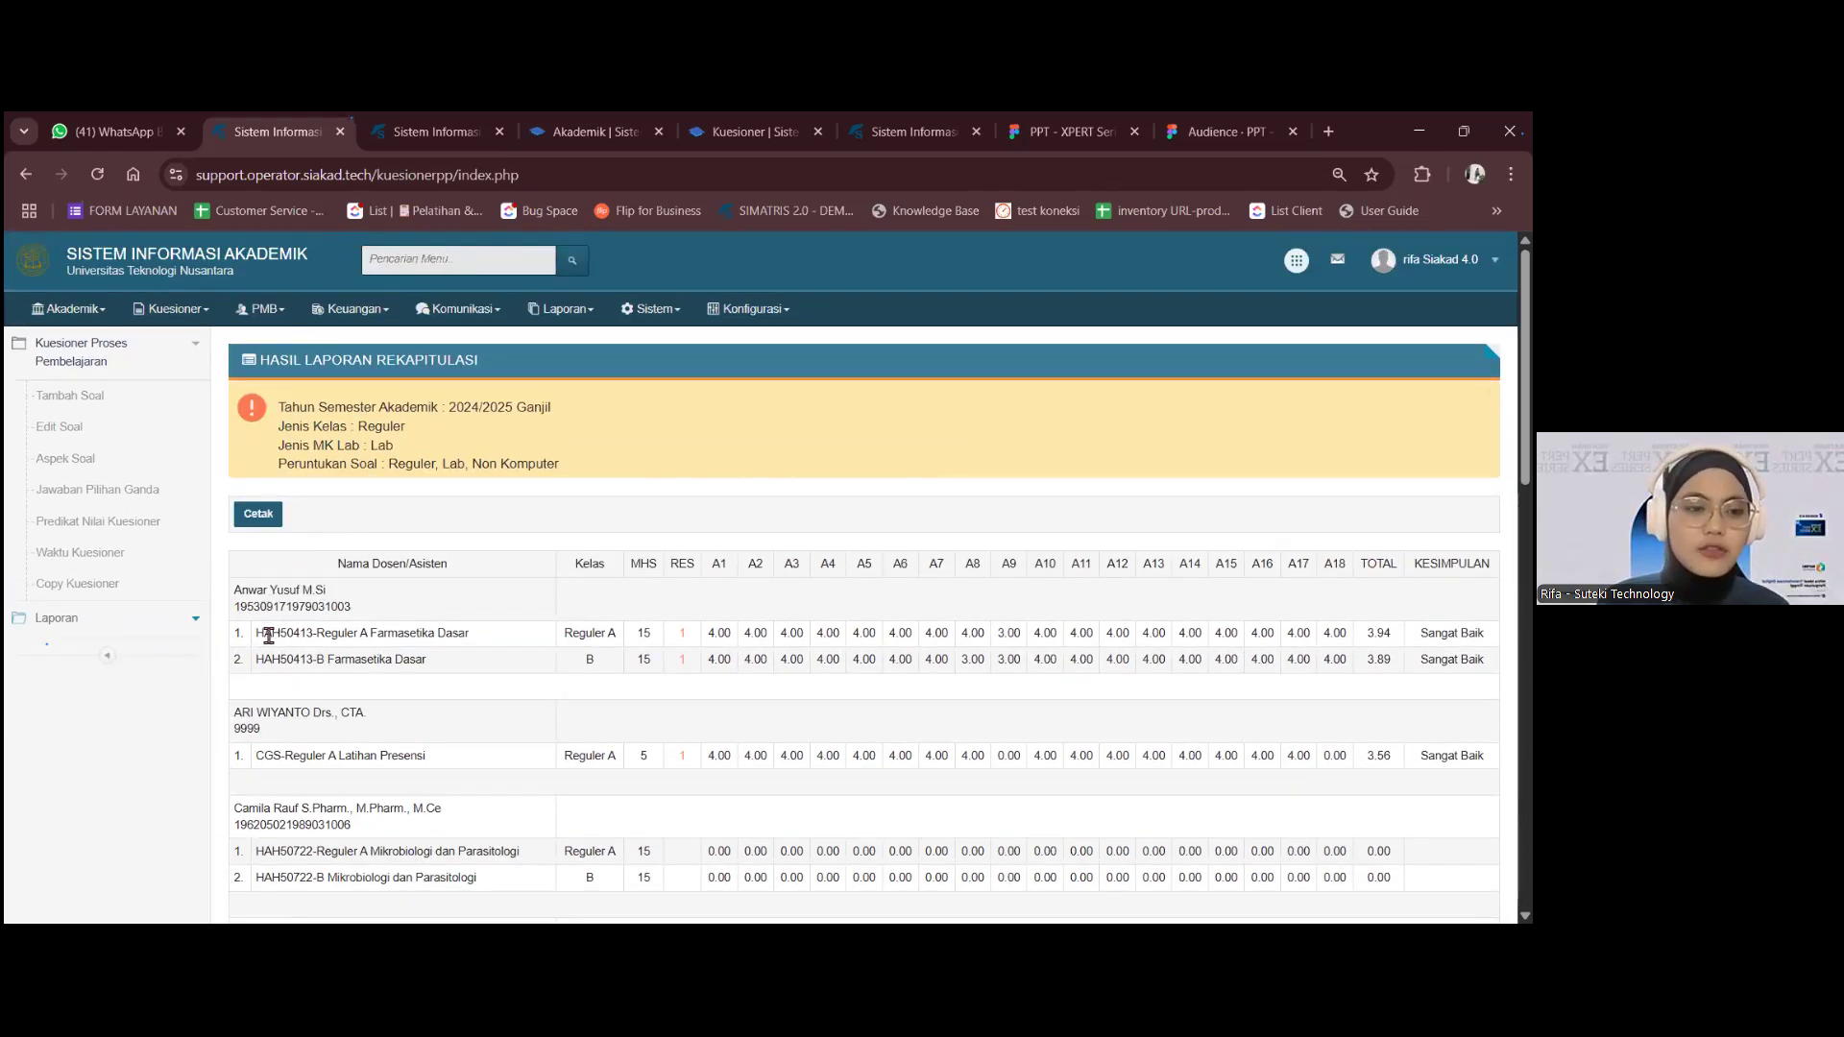
pyautogui.doubleClick(325, 661)
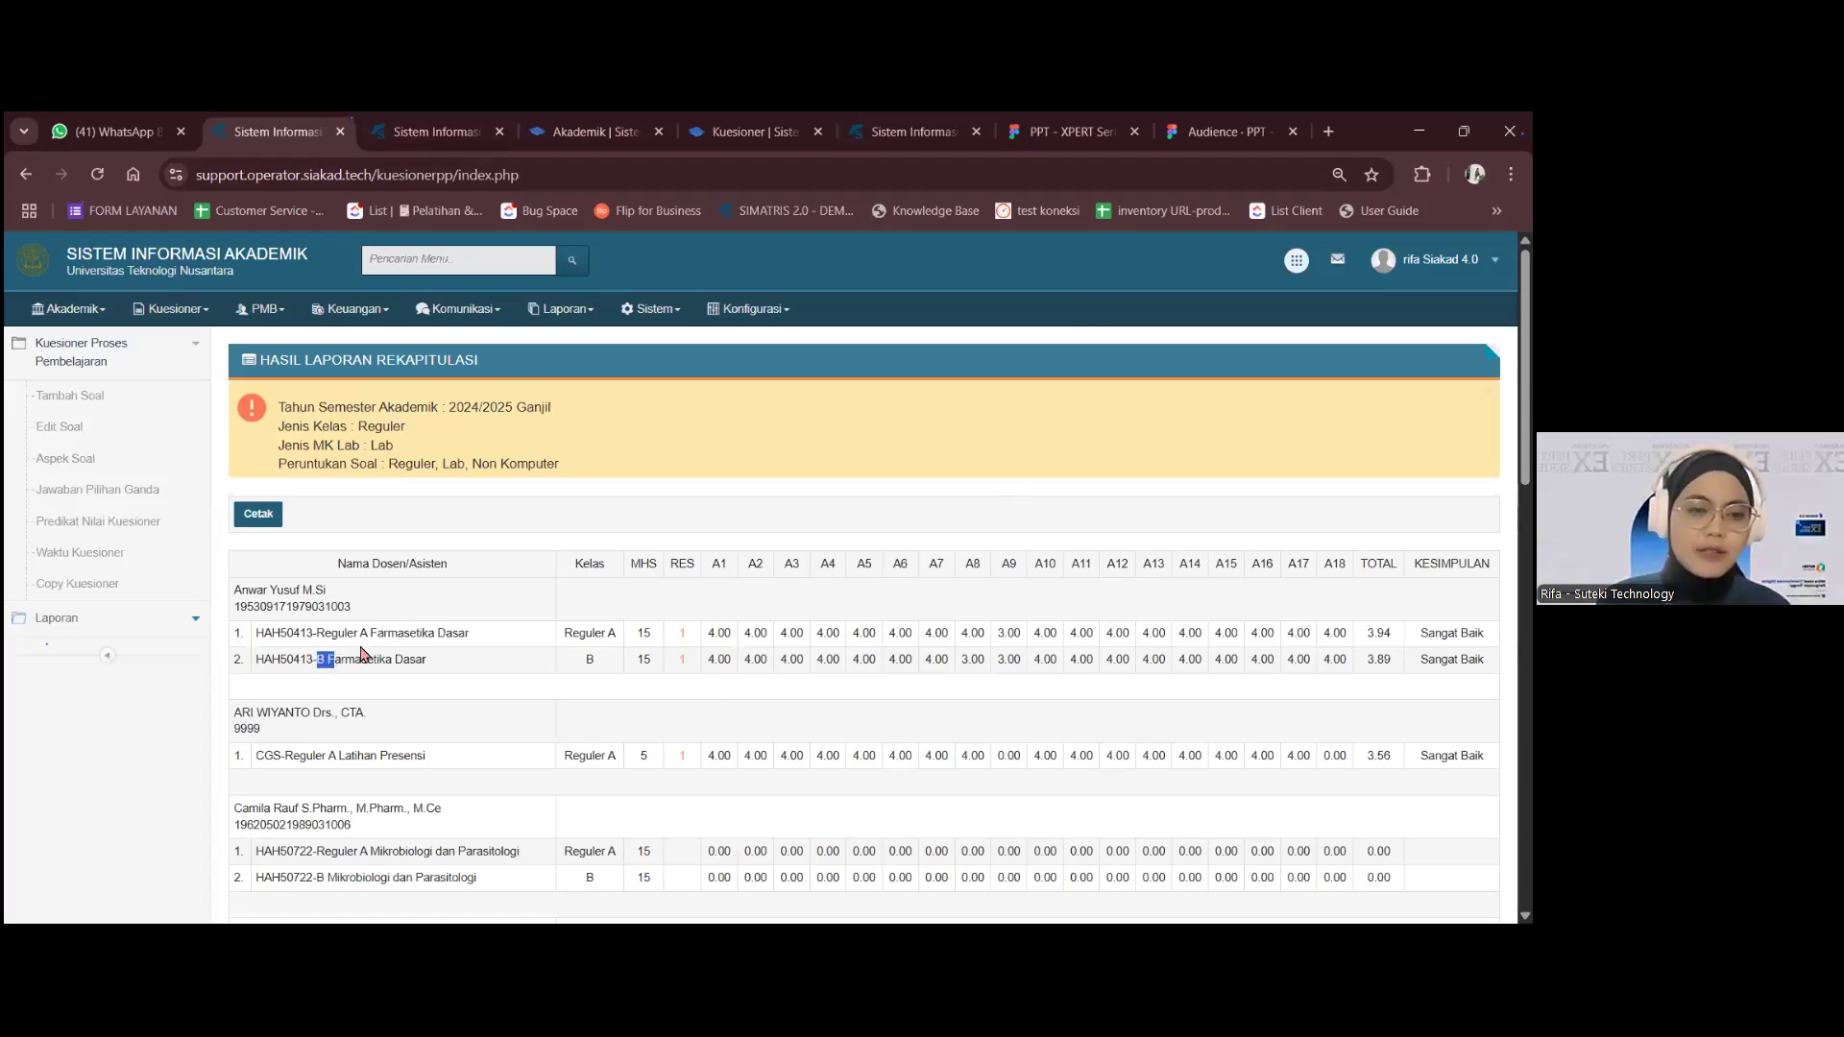
pyautogui.click(373, 635)
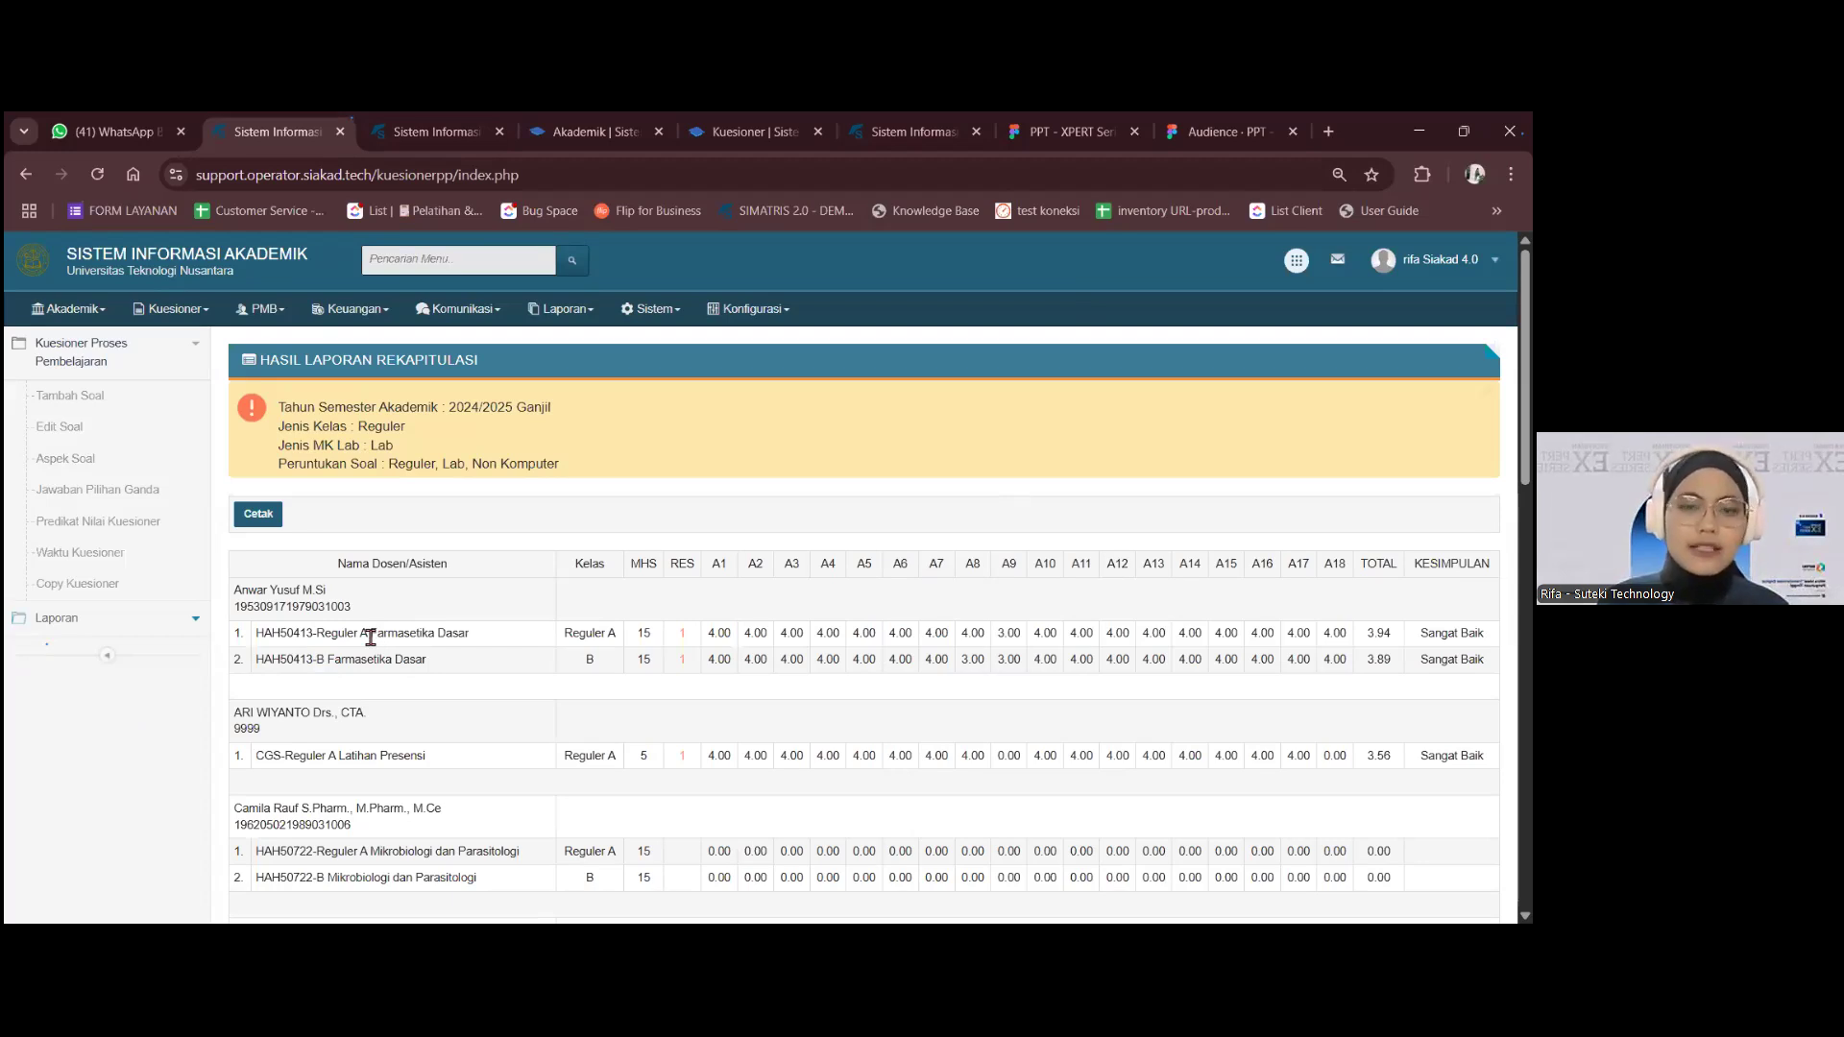
pyautogui.moveTo(318, 634); pyautogui.dragTo(374, 634)
pyautogui.click(324, 661)
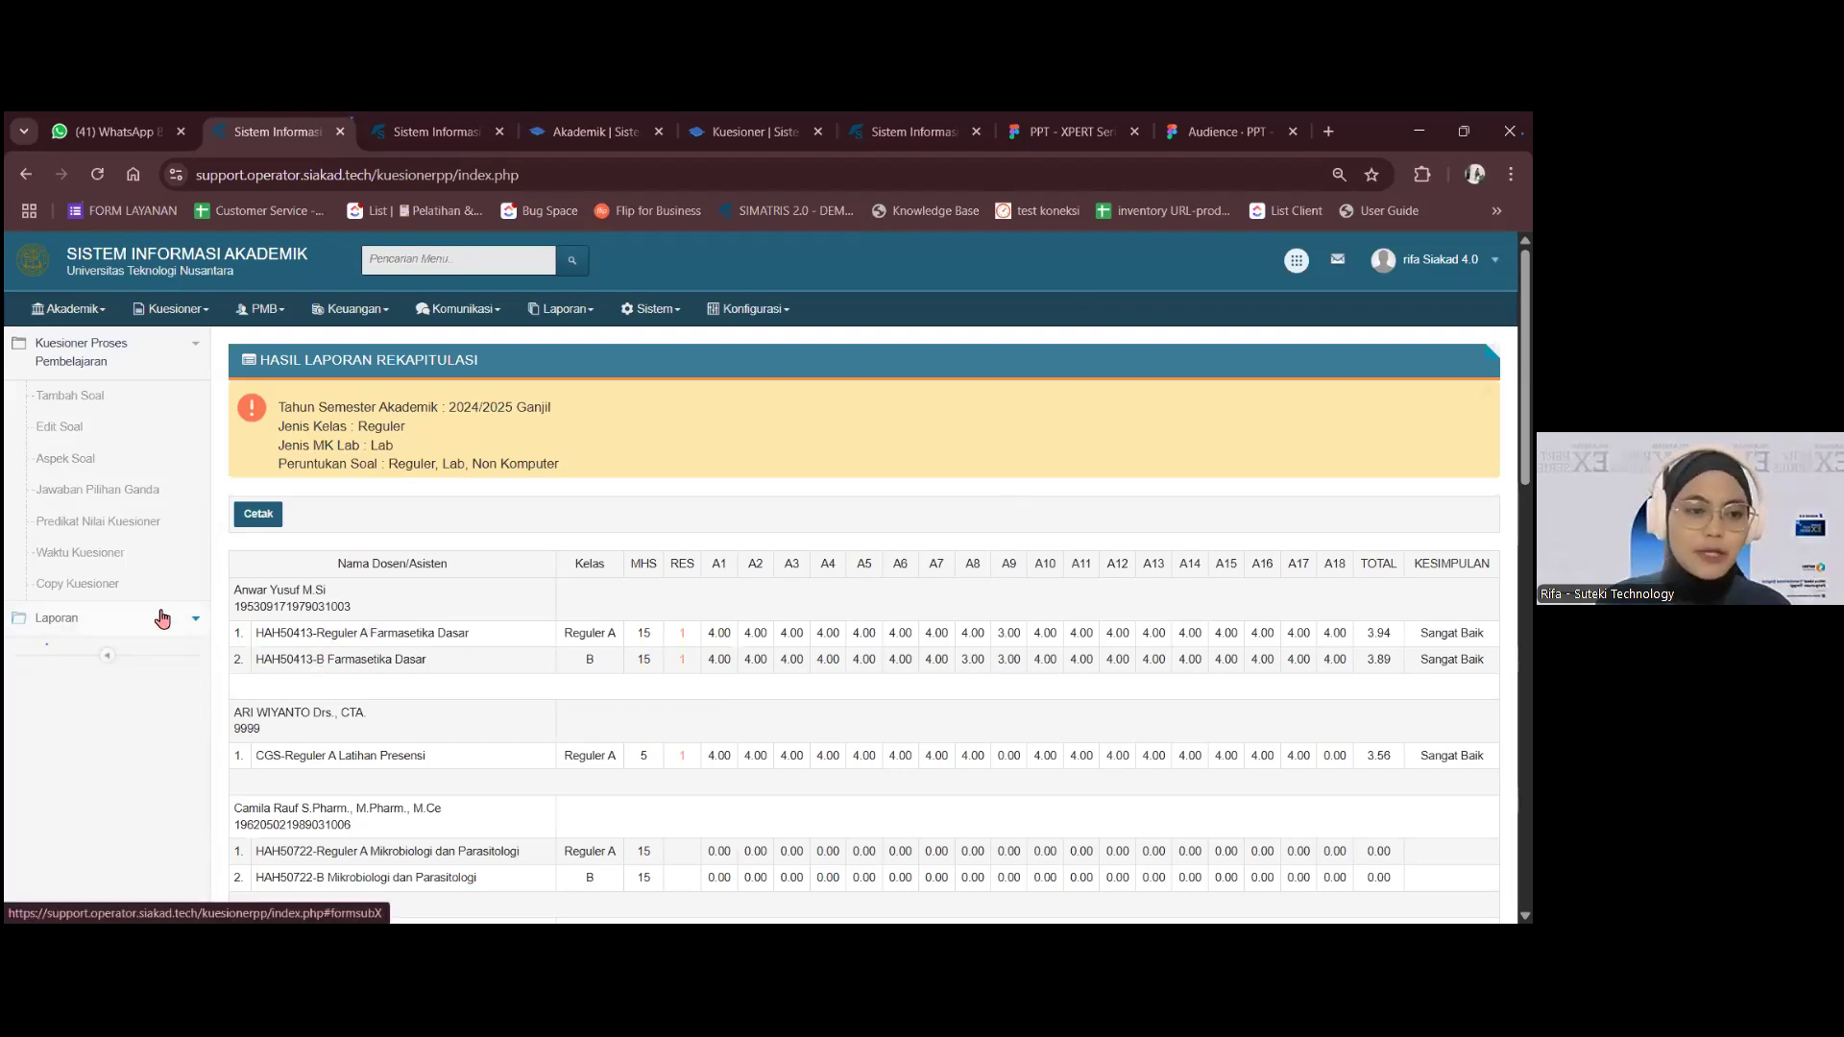
# - Open Template Laporan Per Dosen/Asisten and examine its letter number, subject, body text and the TTD Dosen and TTD Asisten signatures
pyautogui.click(86, 464)
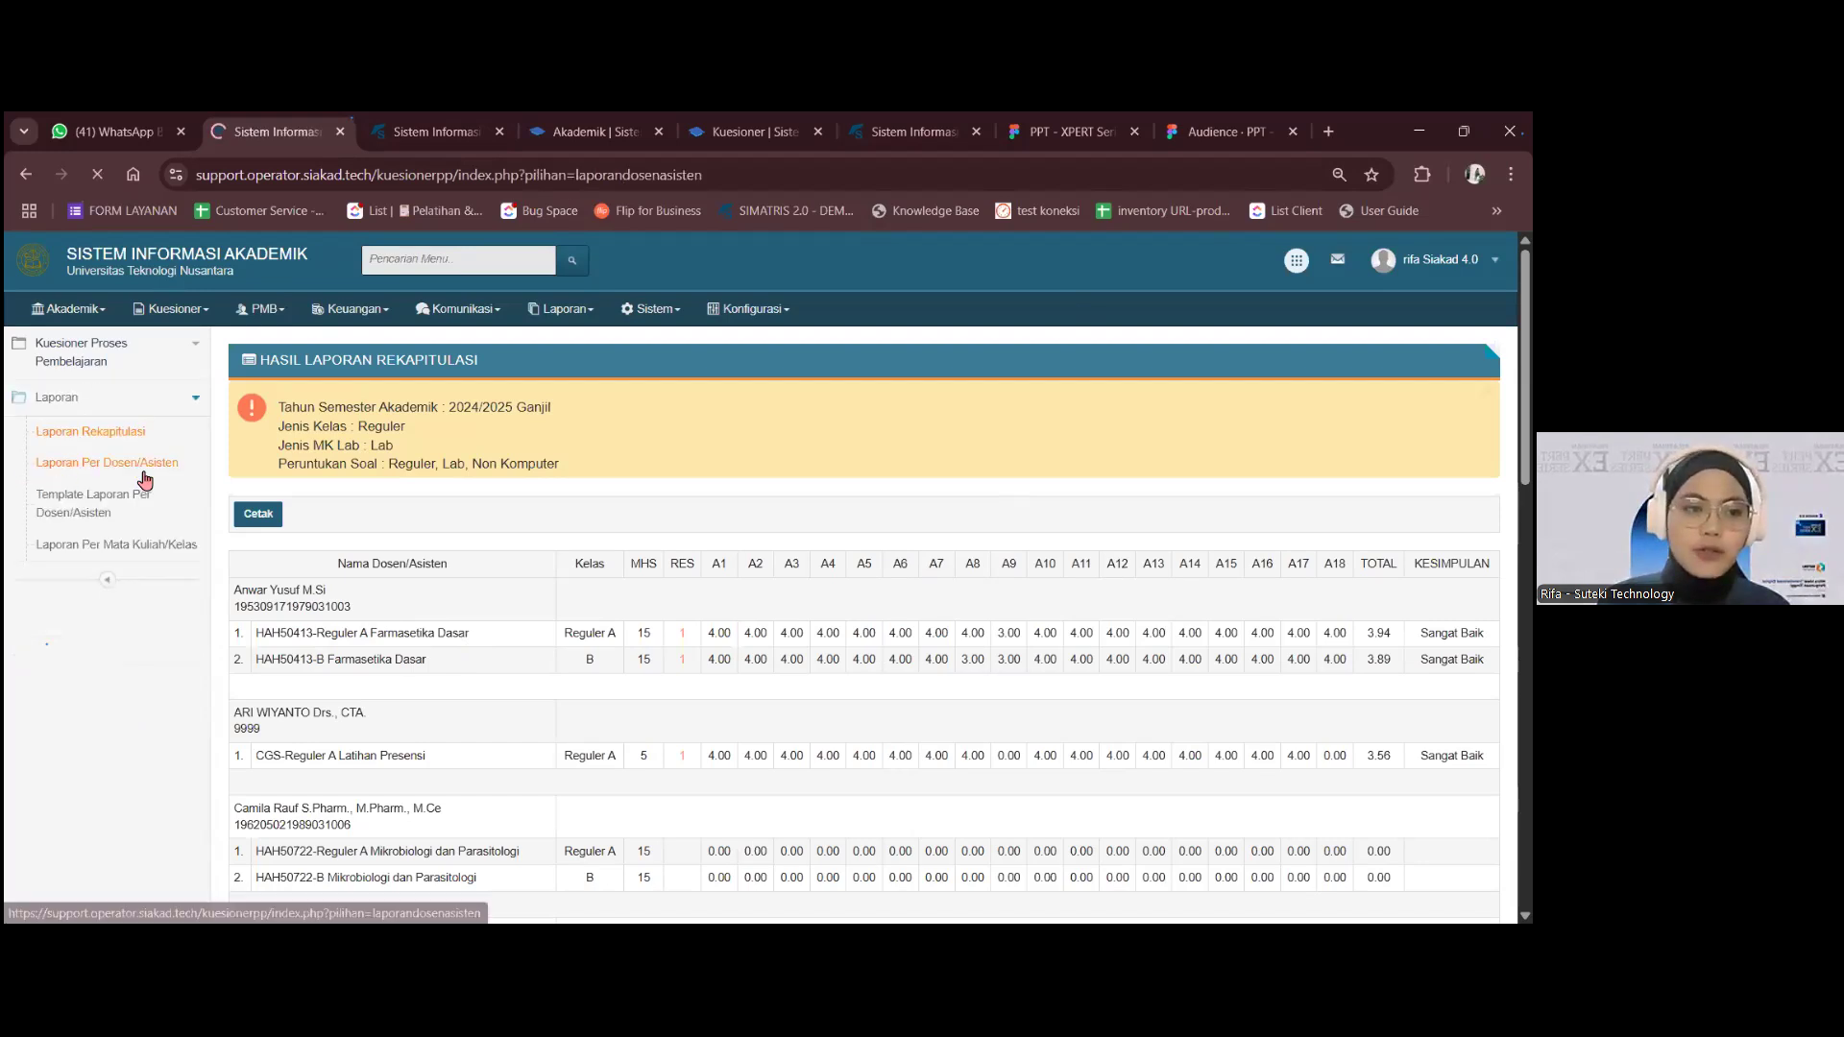
pyautogui.click(108, 523)
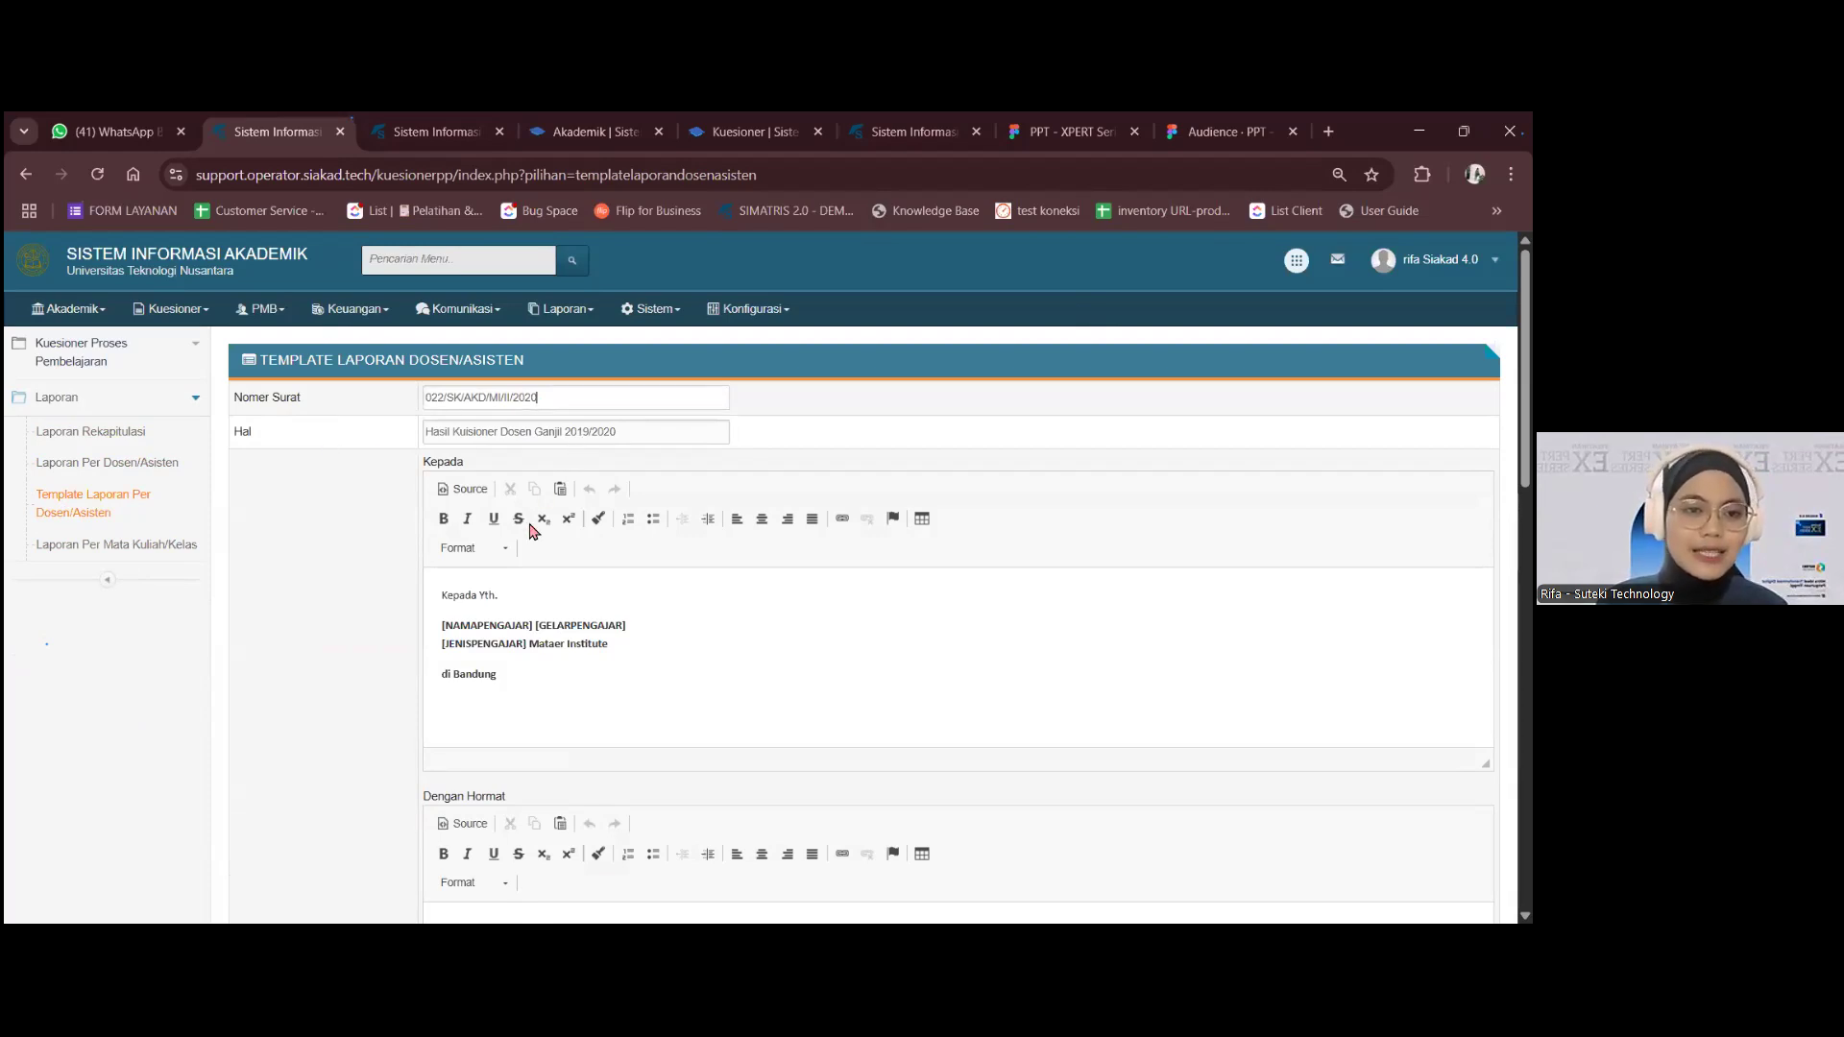
pyautogui.scroll(-4, 592, 523)
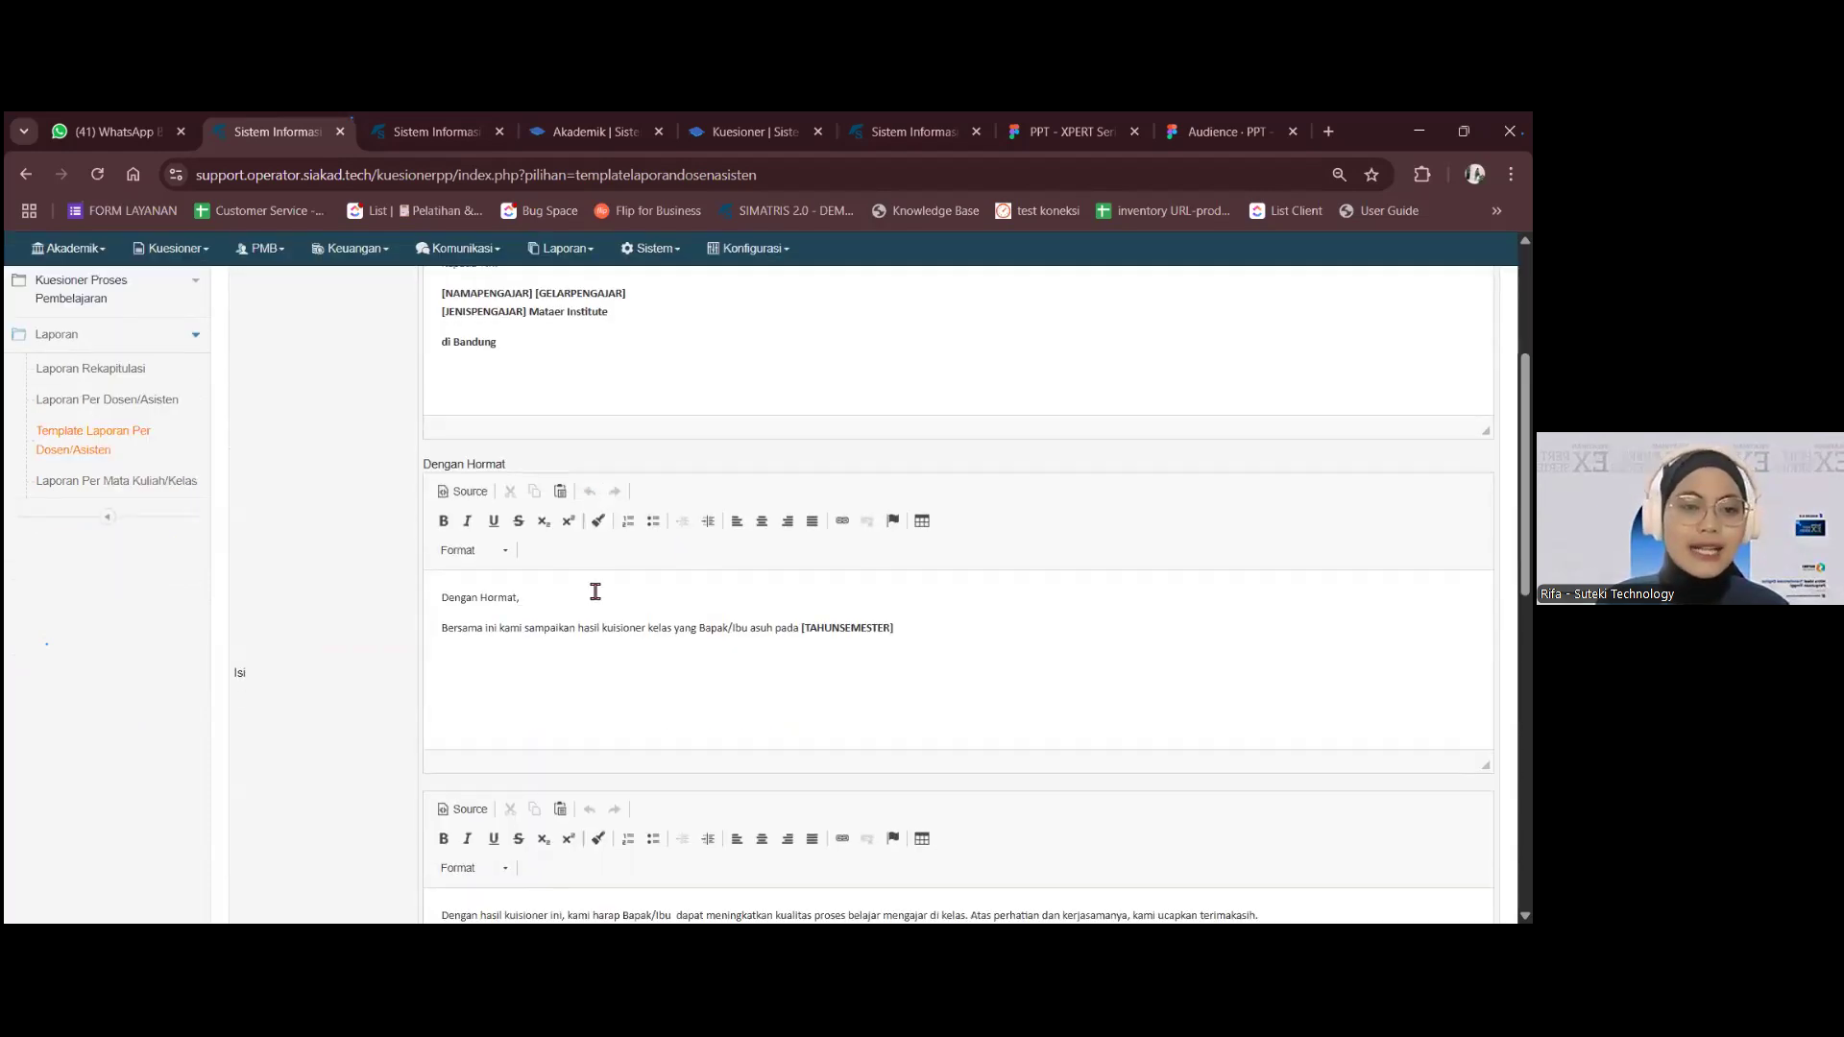
pyautogui.scroll(-10, 595, 592)
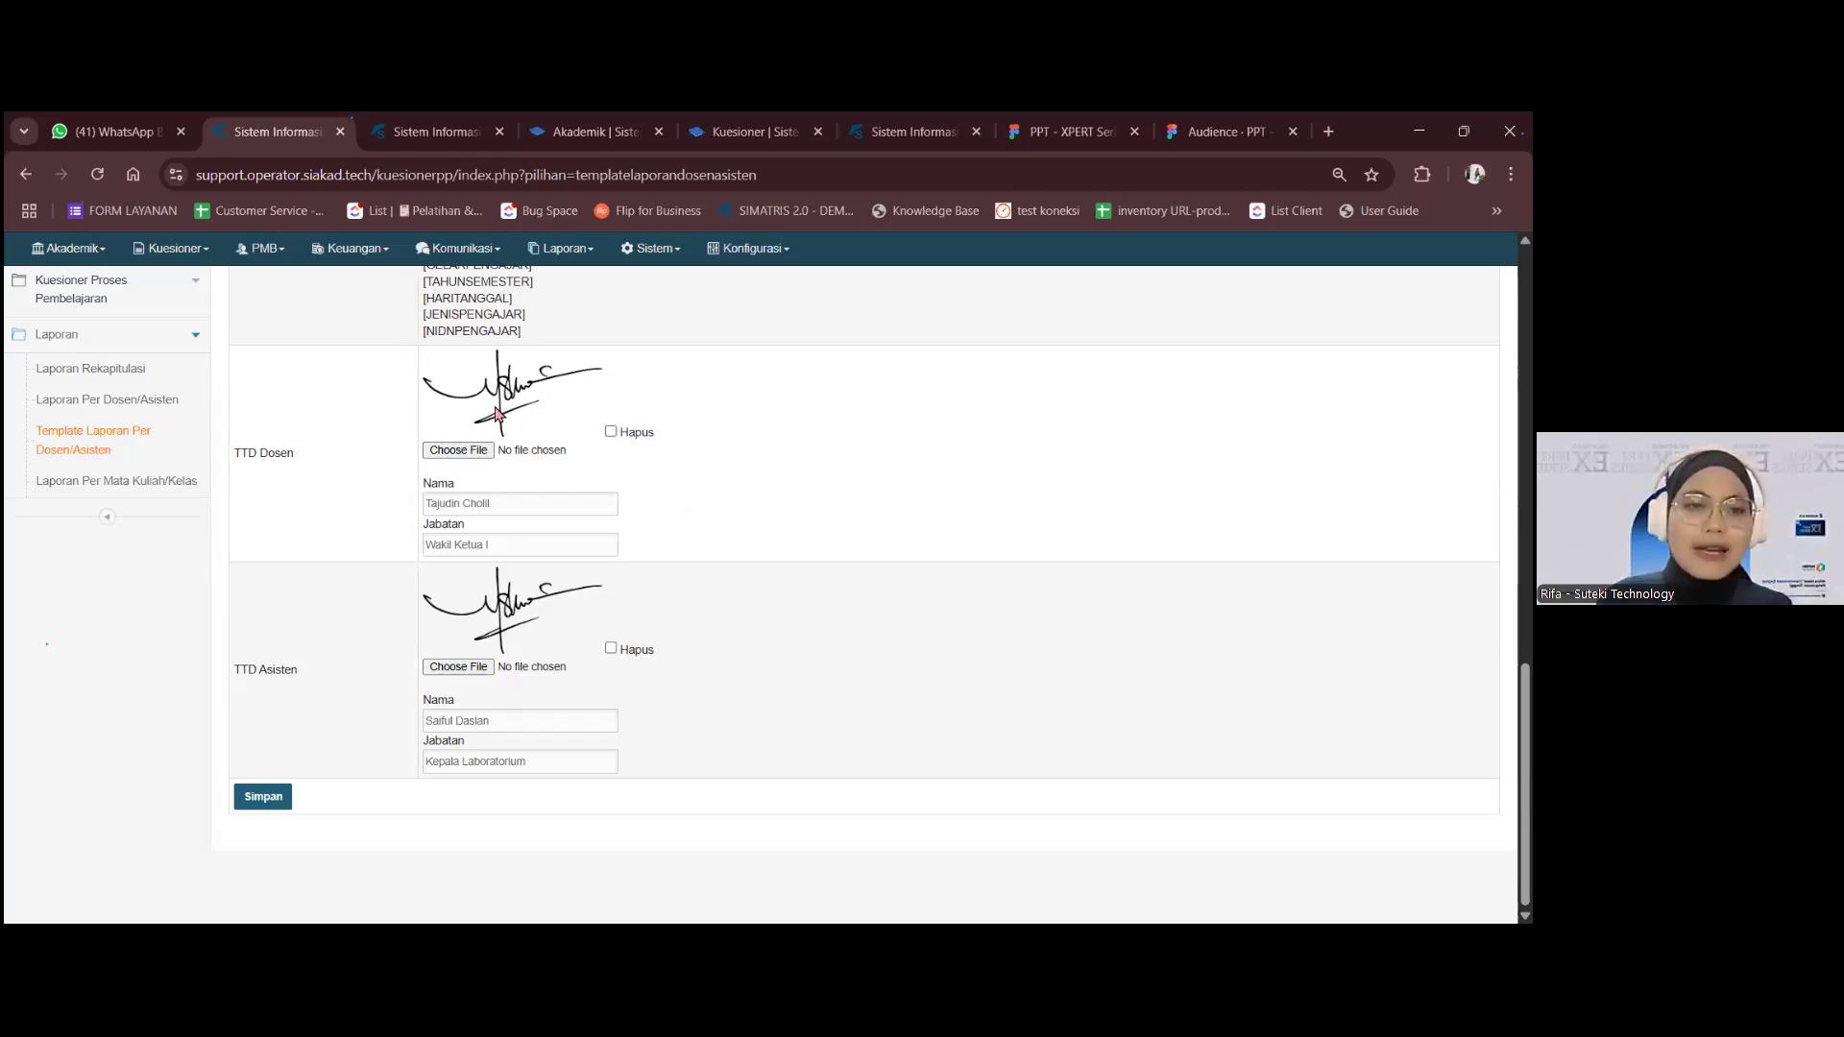
pyautogui.scroll(1, 476, 468)
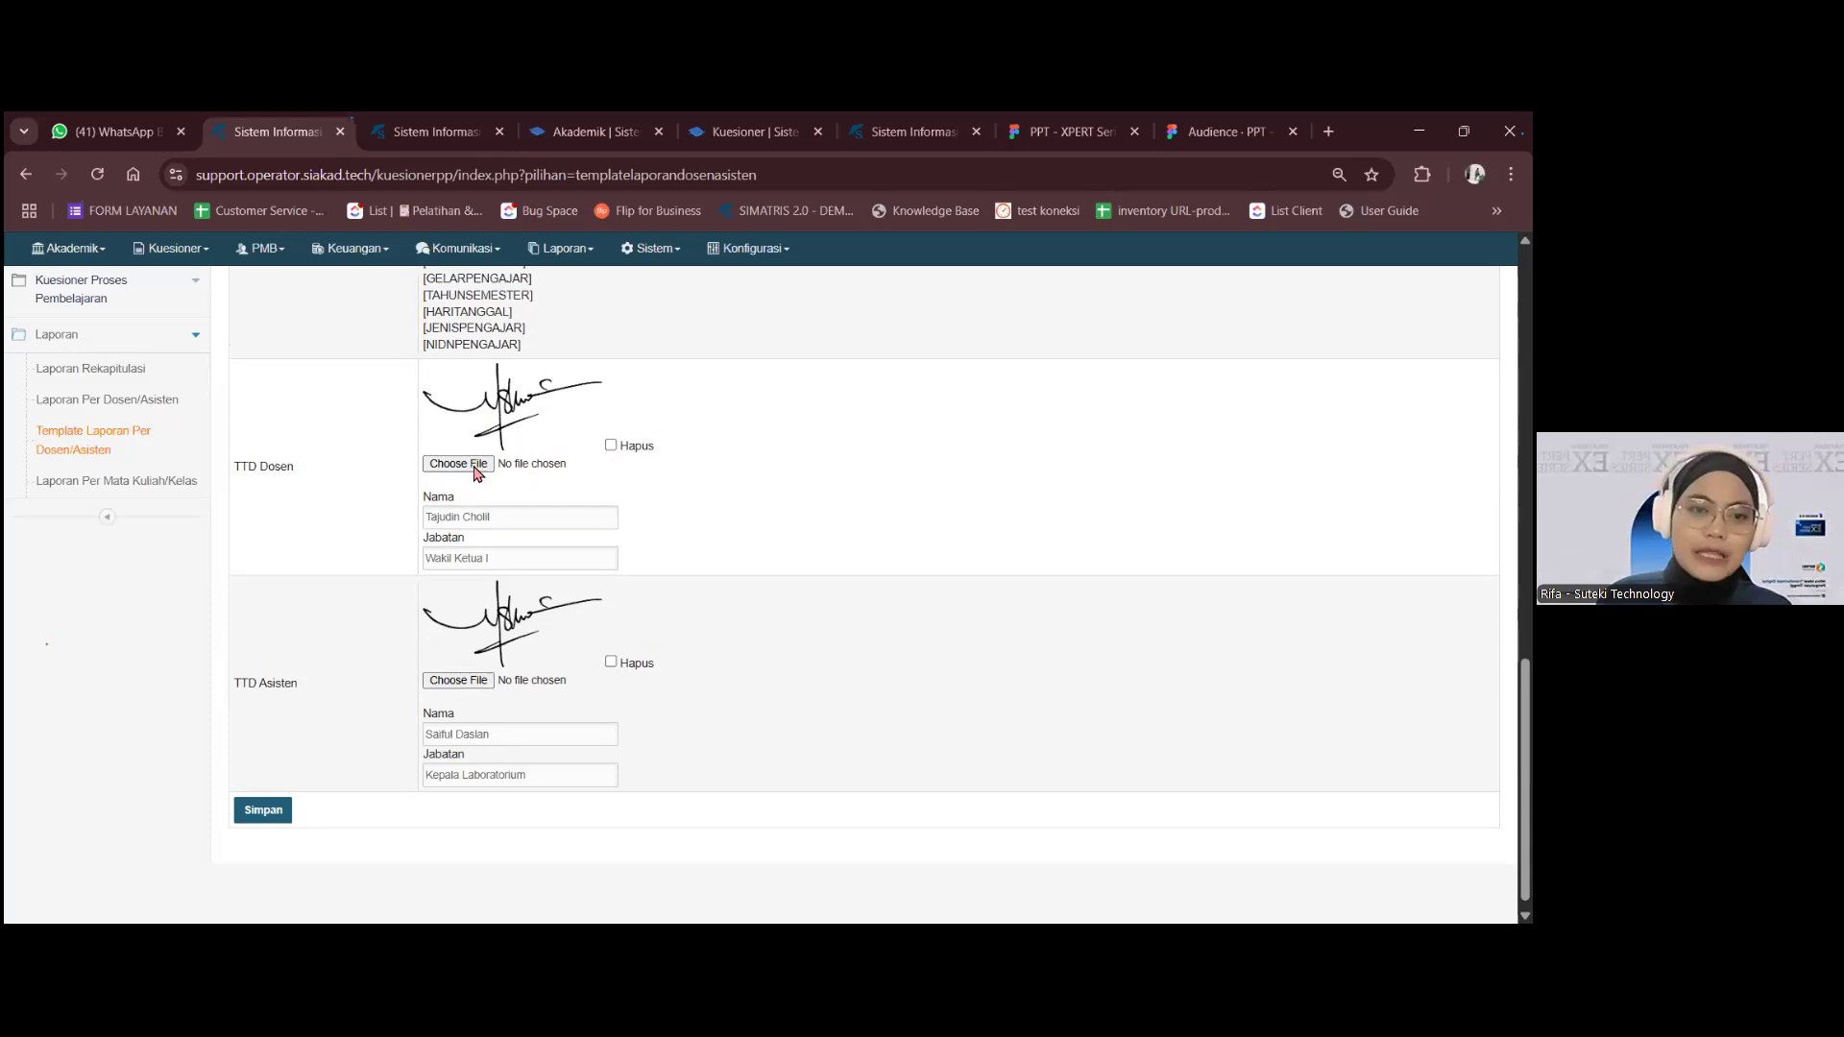
pyautogui.scroll(-1, 476, 473)
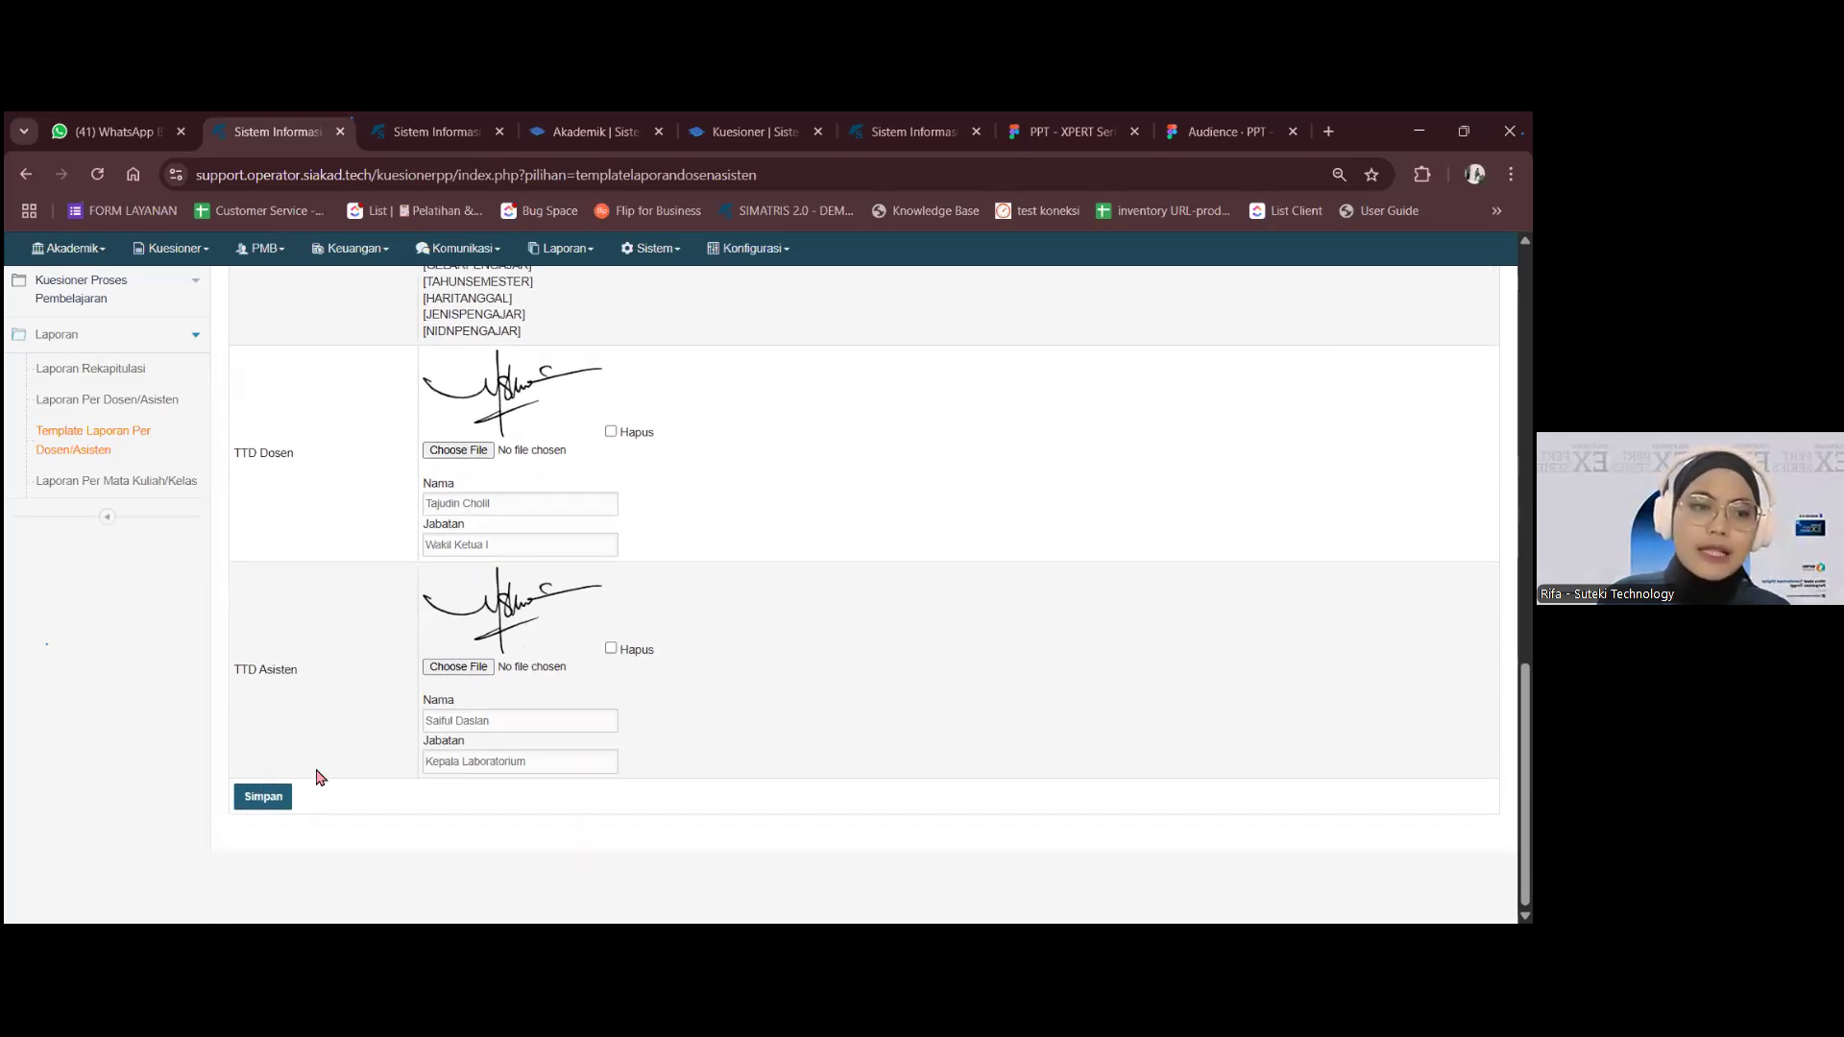
# - Display the Laporan Per Dosen/Asisten for the Farmasetika Dasar lecturer's ID with Peruntukan Soal Reguler - Lab - Non Komputer, and view the scores per statement
pyautogui.click(175, 405)
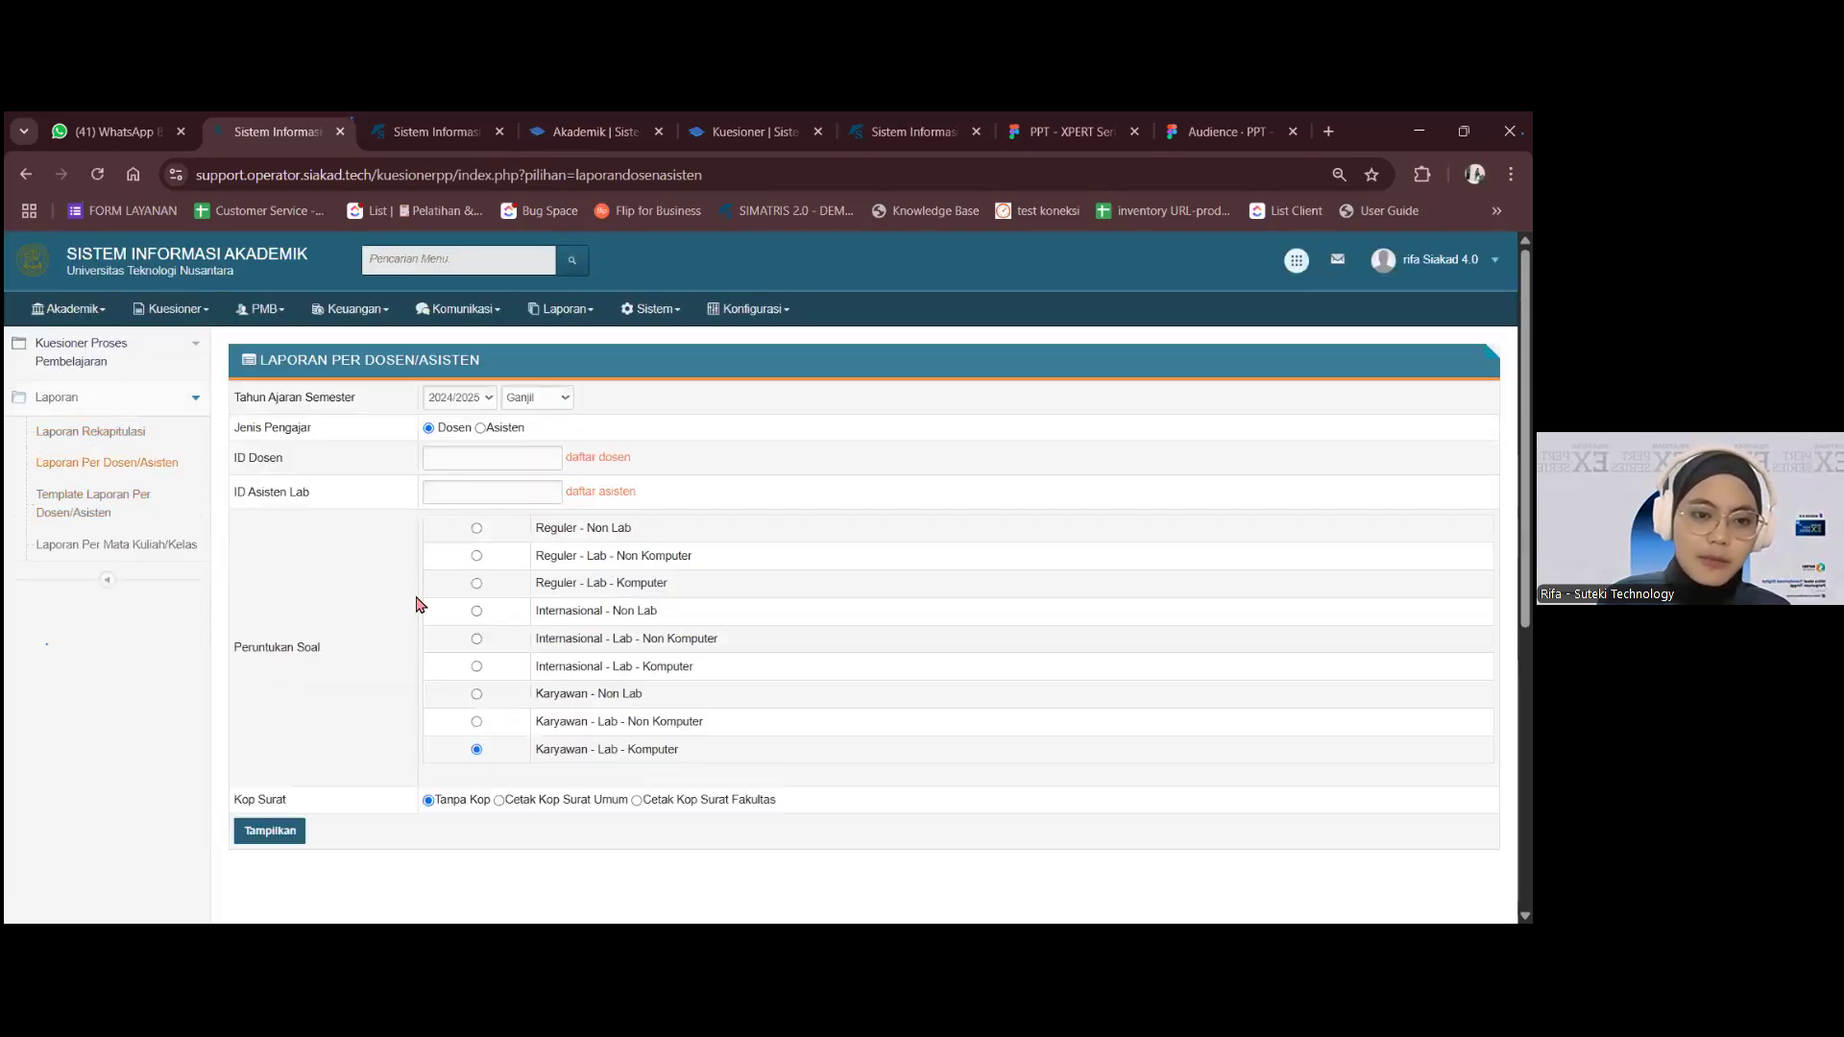
pyautogui.click(476, 557)
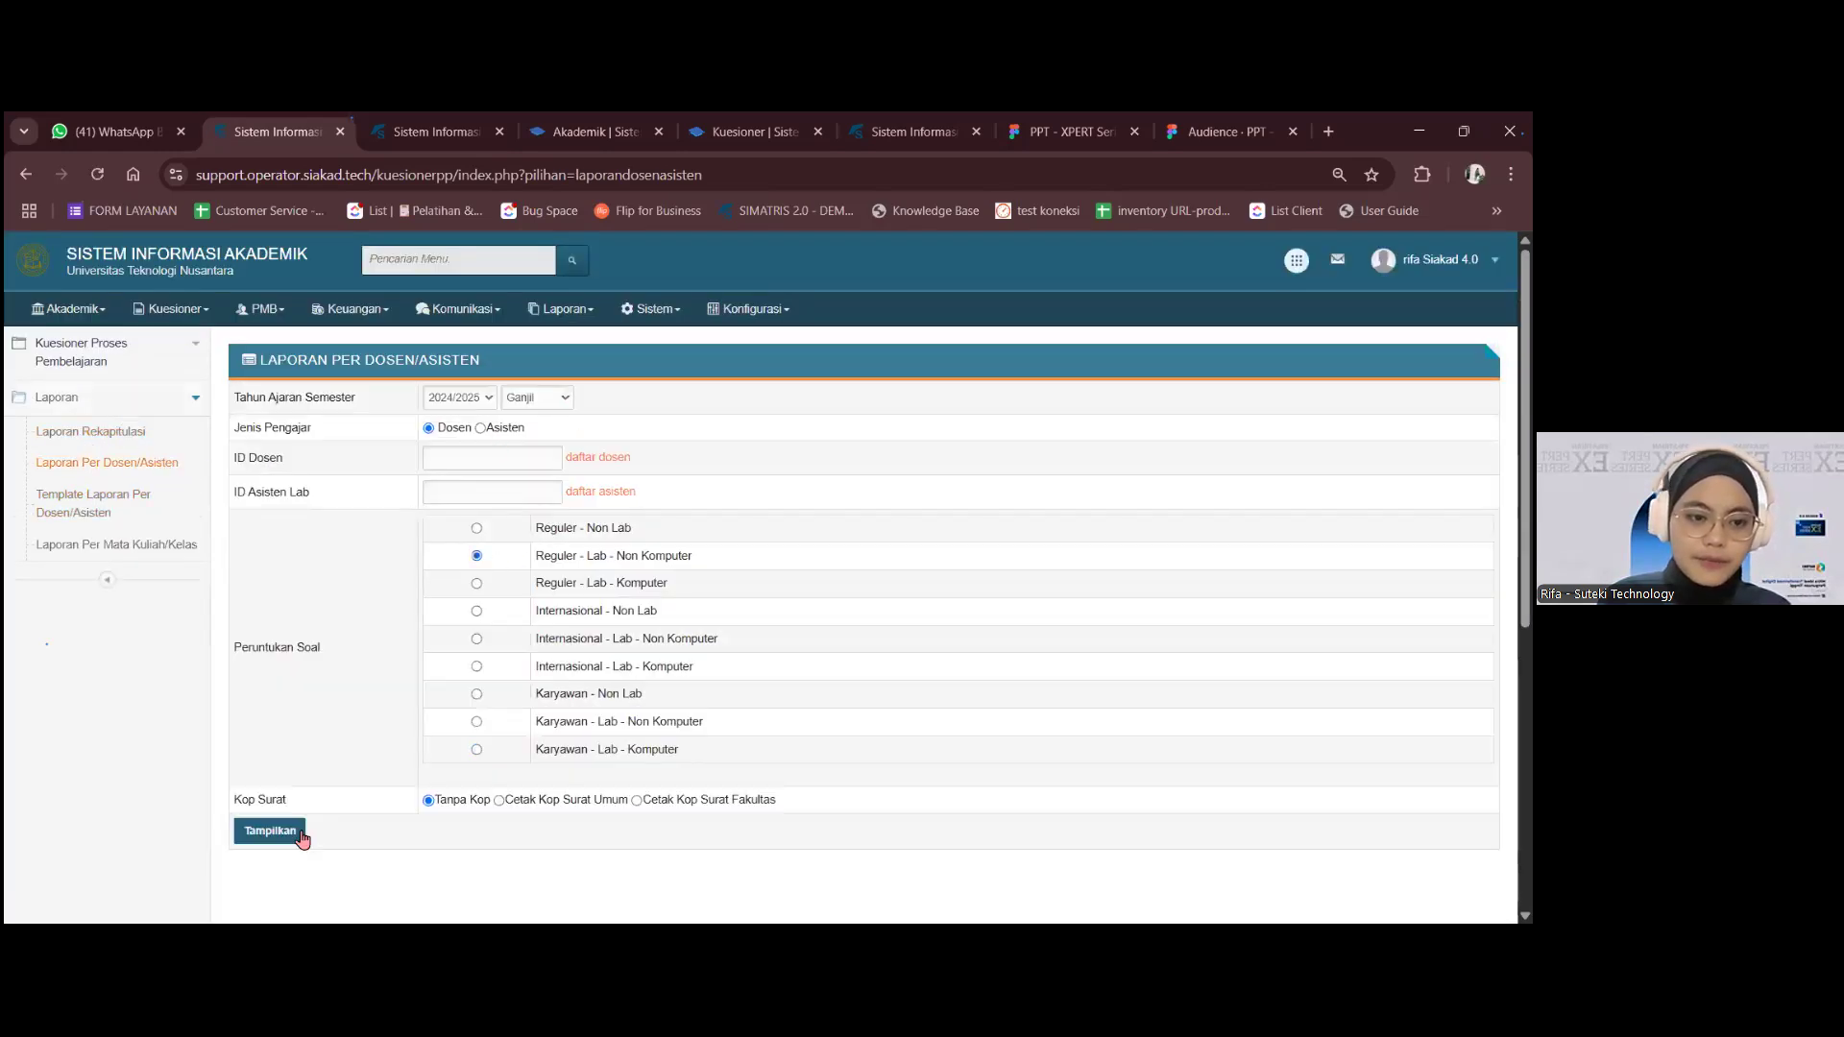
pyautogui.click(531, 456)
pyautogui.write('anwa')
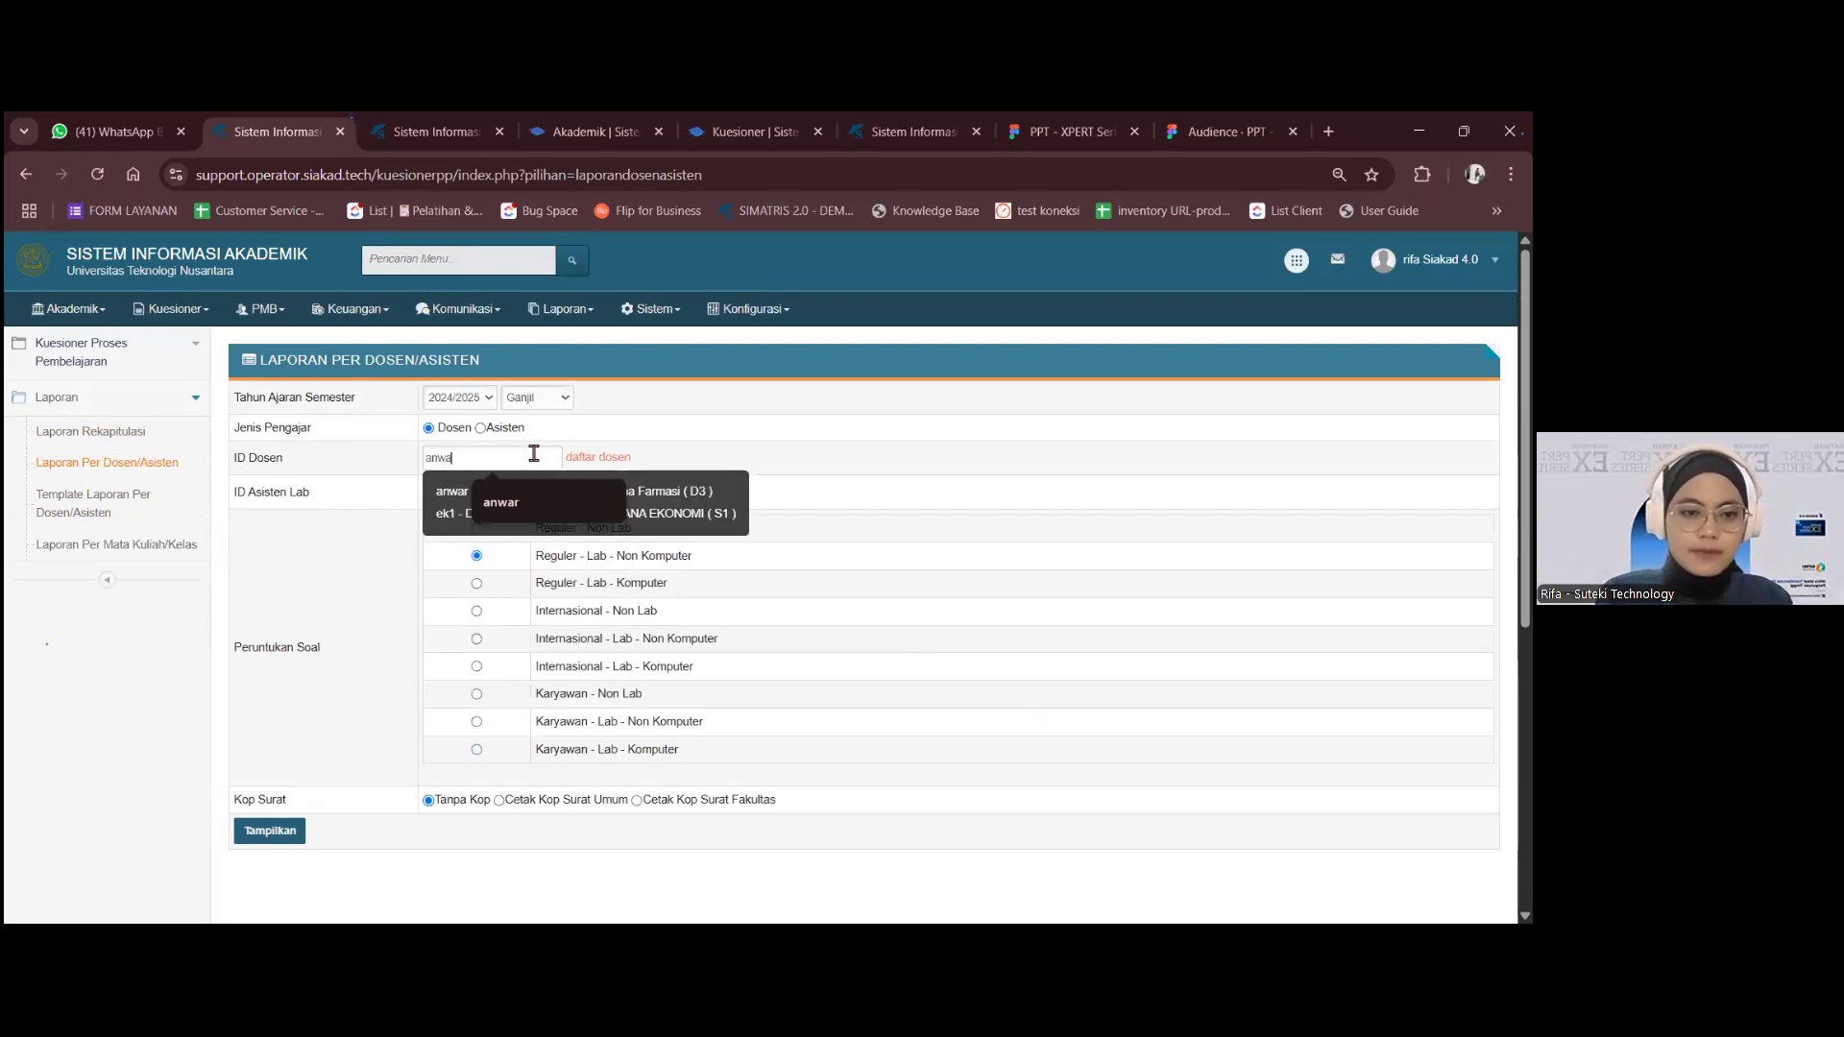
pyautogui.click(501, 502)
pyautogui.click(269, 831)
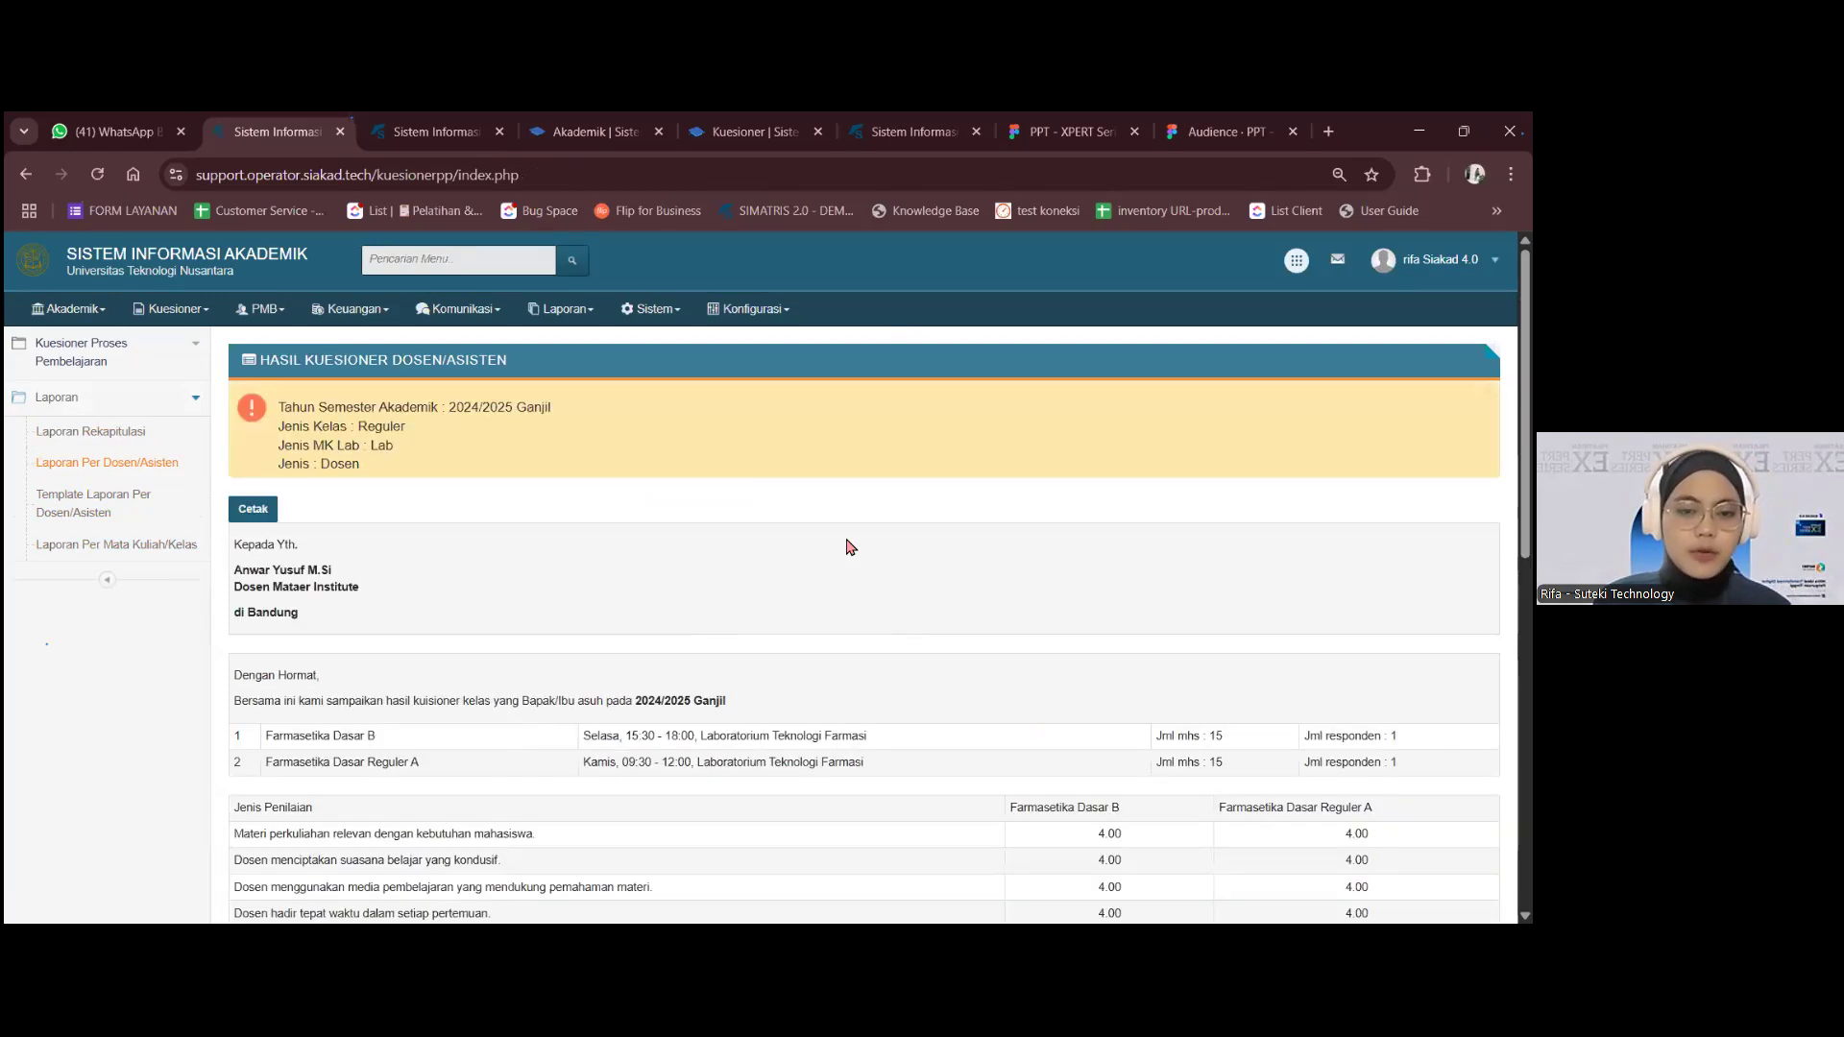
pyautogui.scroll(-3, 845, 555)
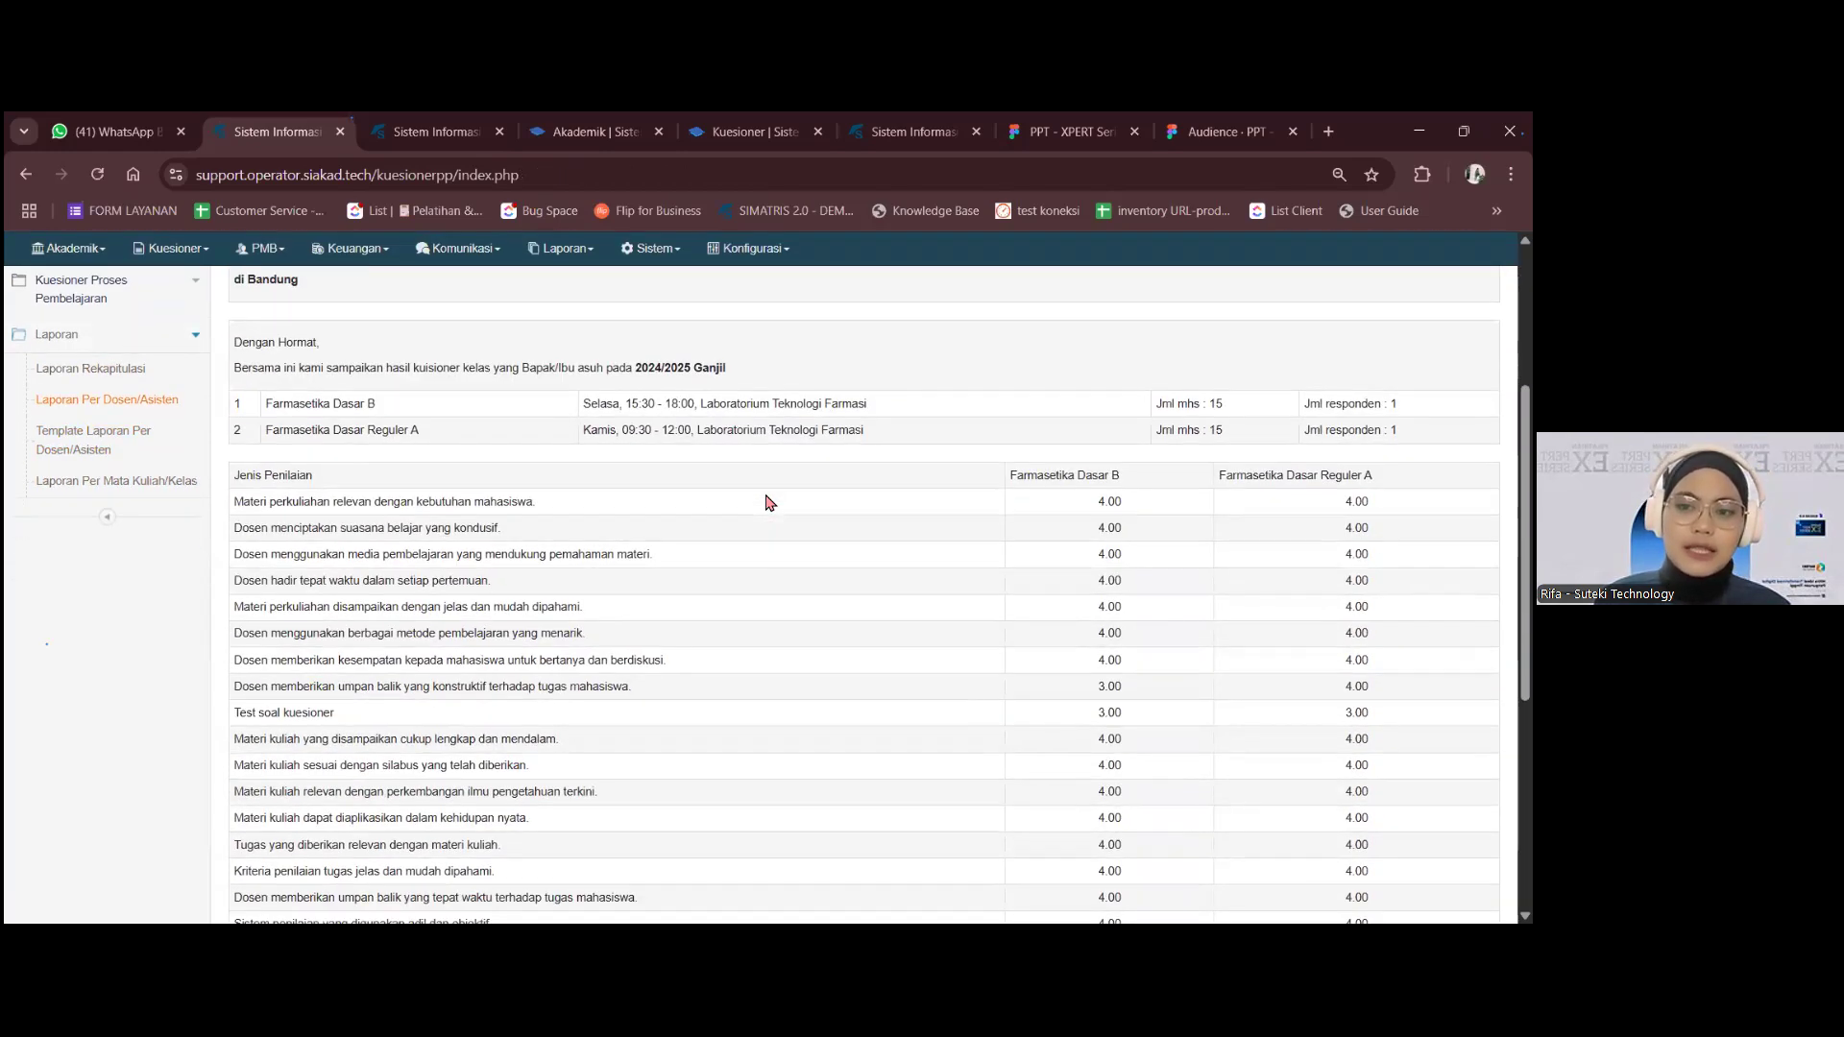
# - Open the printable version of the lecturer's questionnaire report, check its signature and print options without saving, and close it
pyautogui.scroll(2, 837, 563)
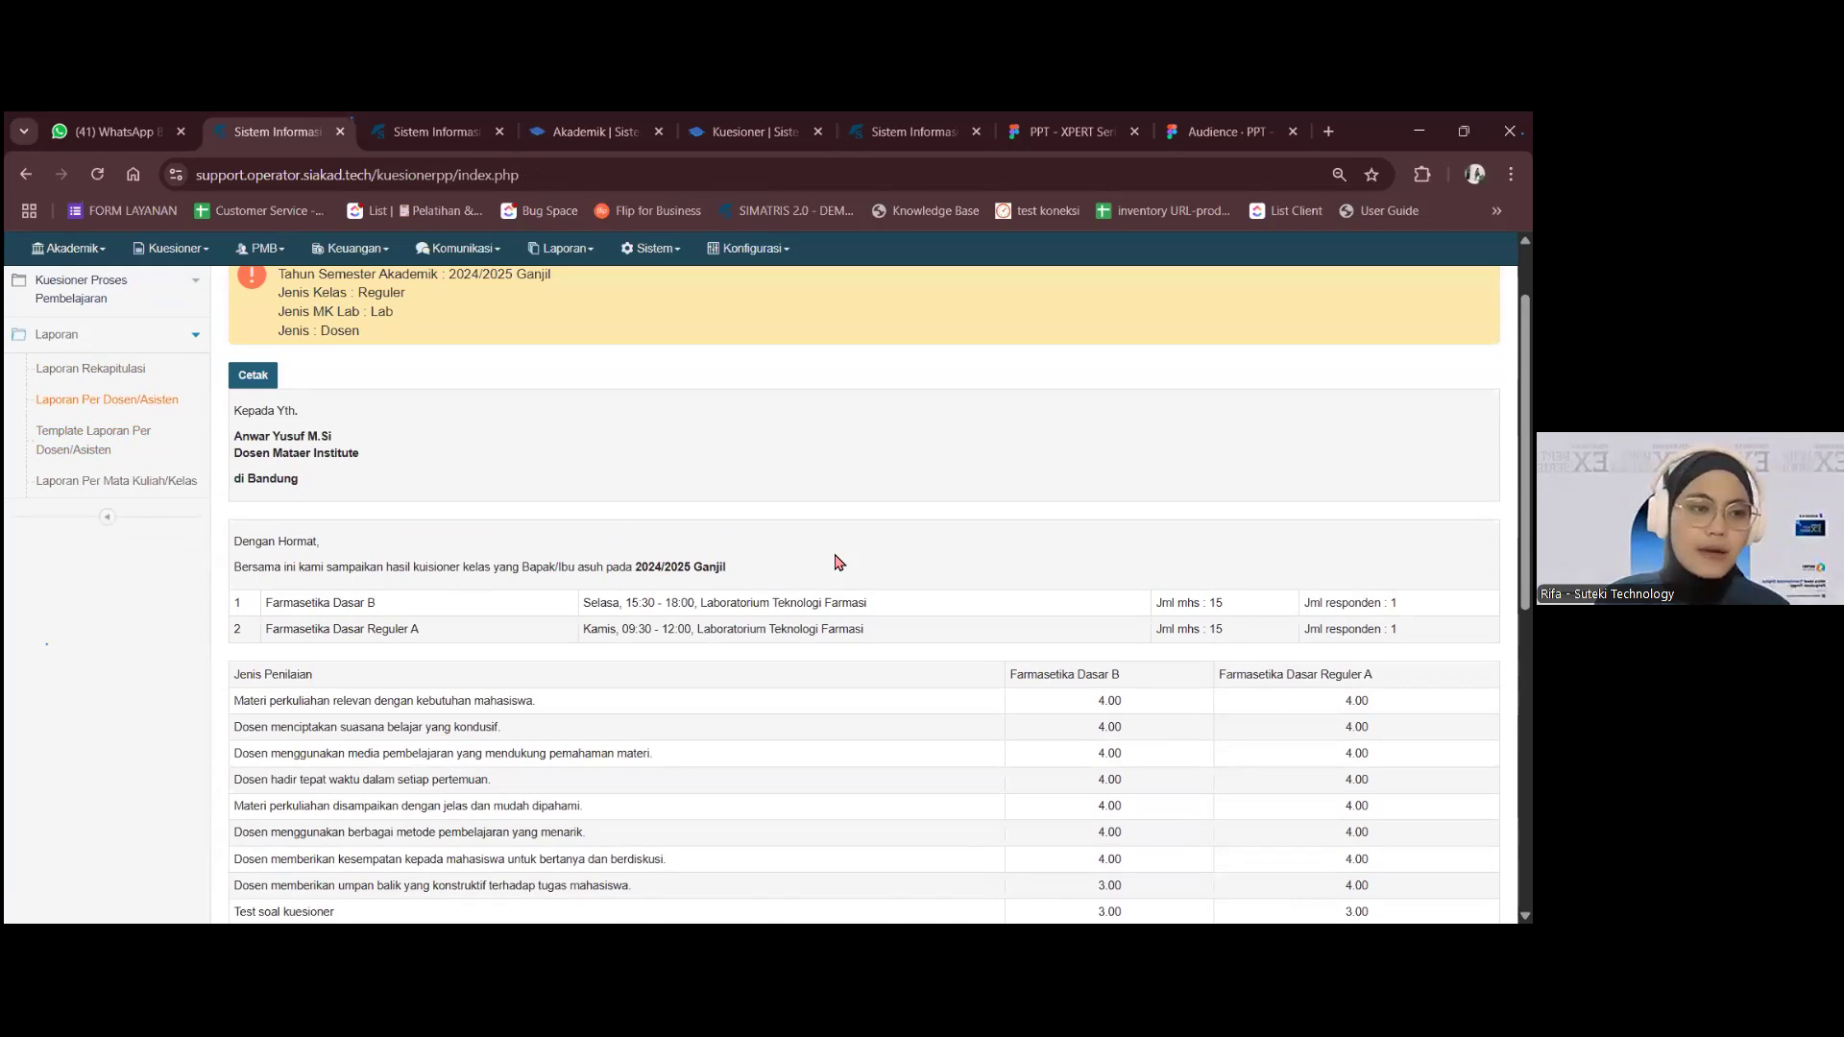
pyautogui.click(254, 375)
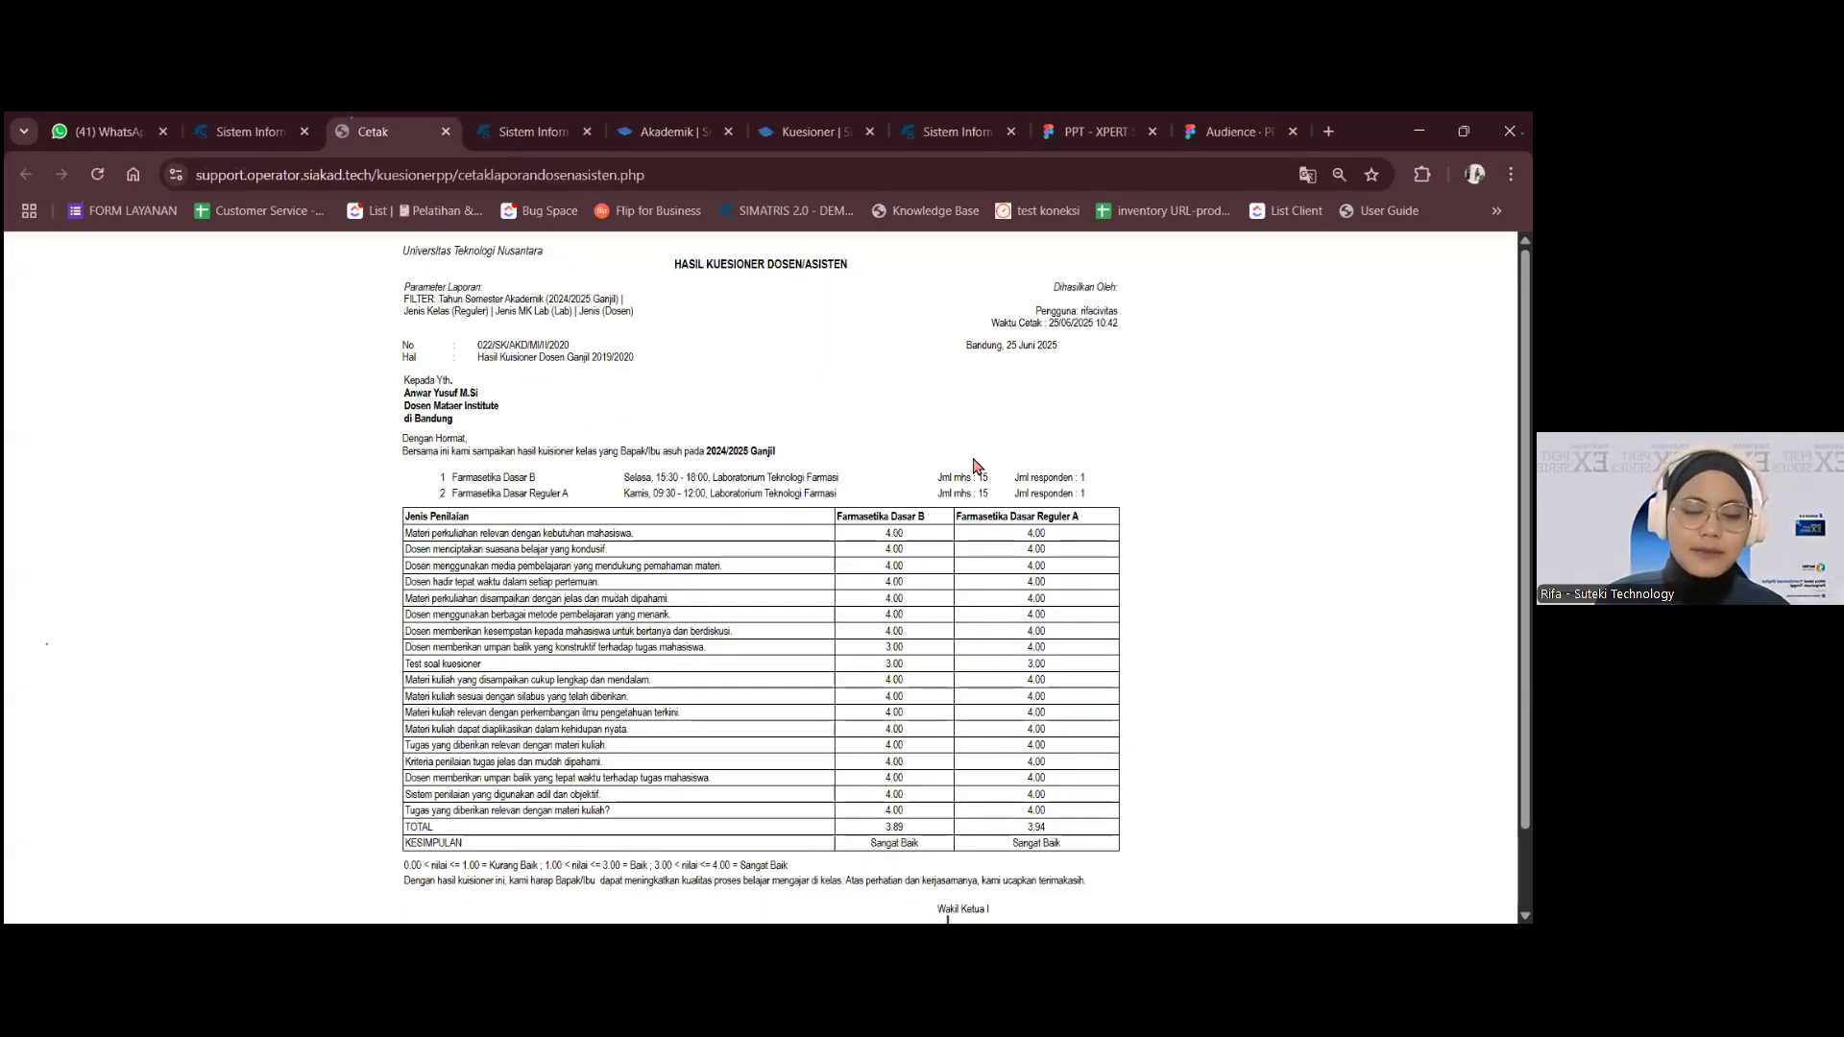
pyautogui.scroll(-1, 977, 467)
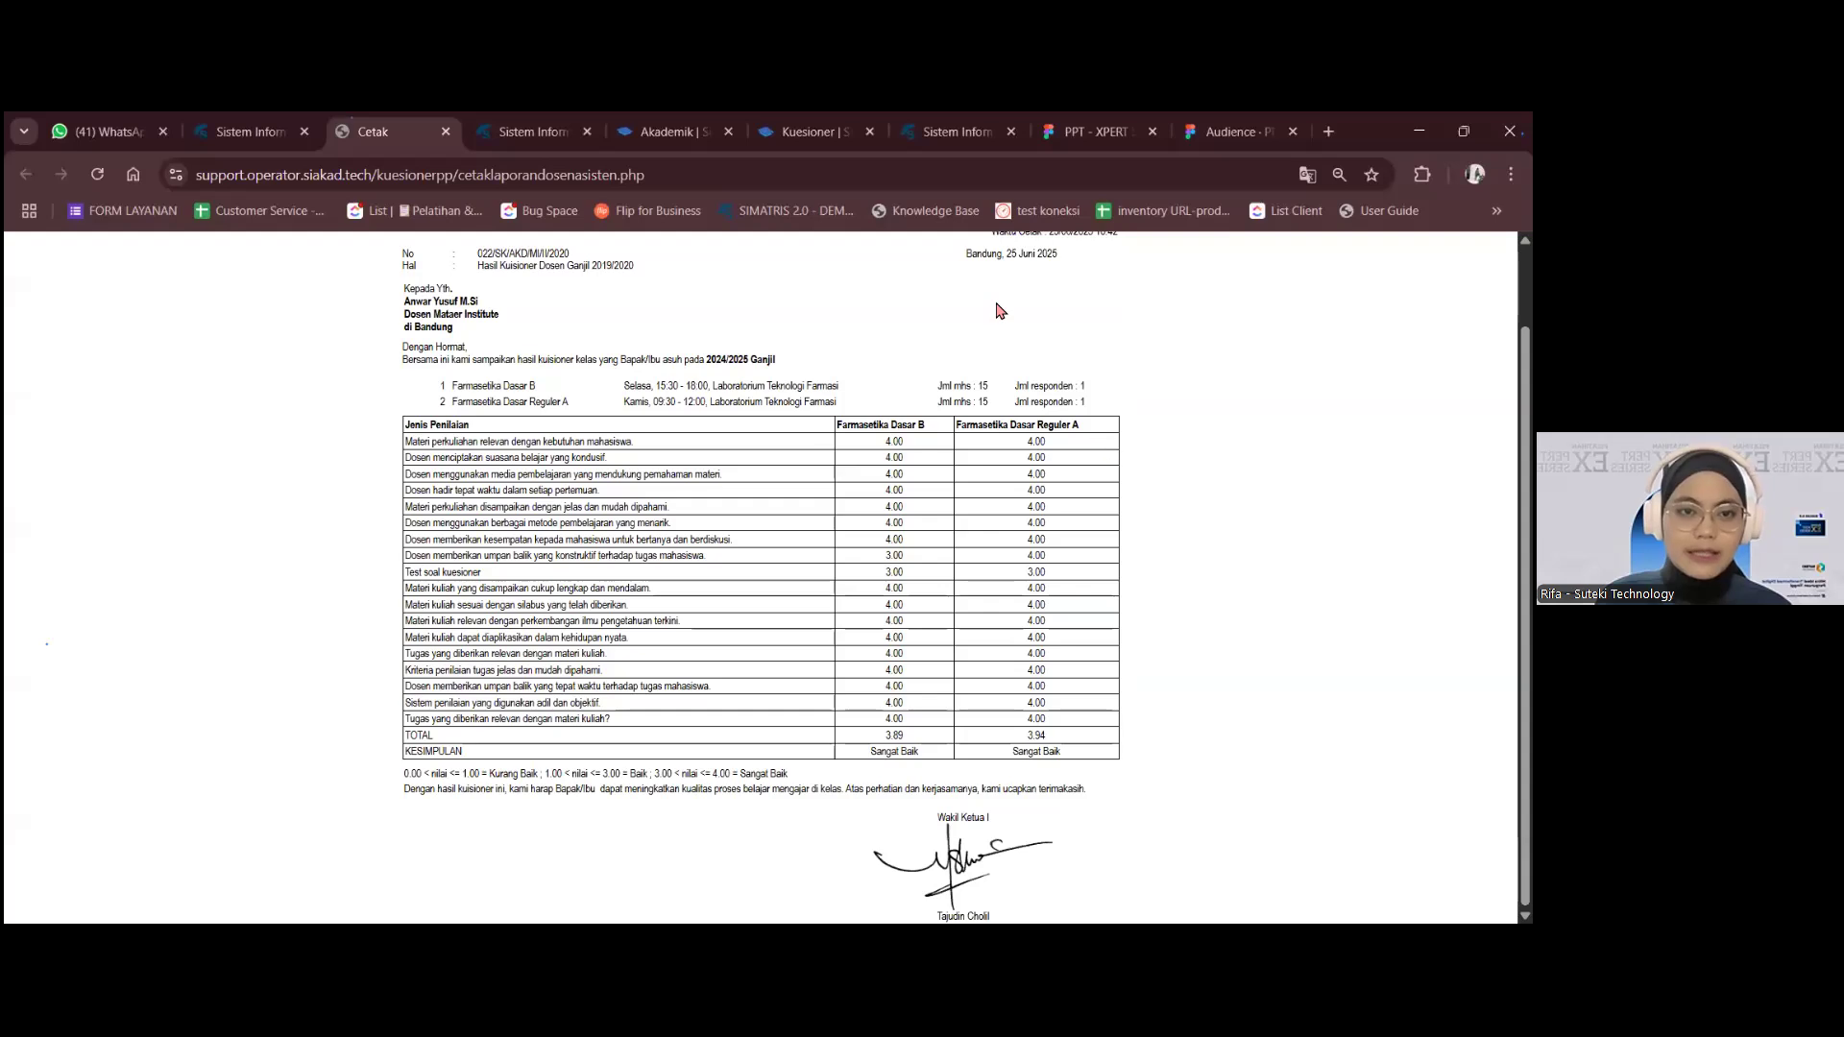
pyautogui.scroll(1, 977, 467)
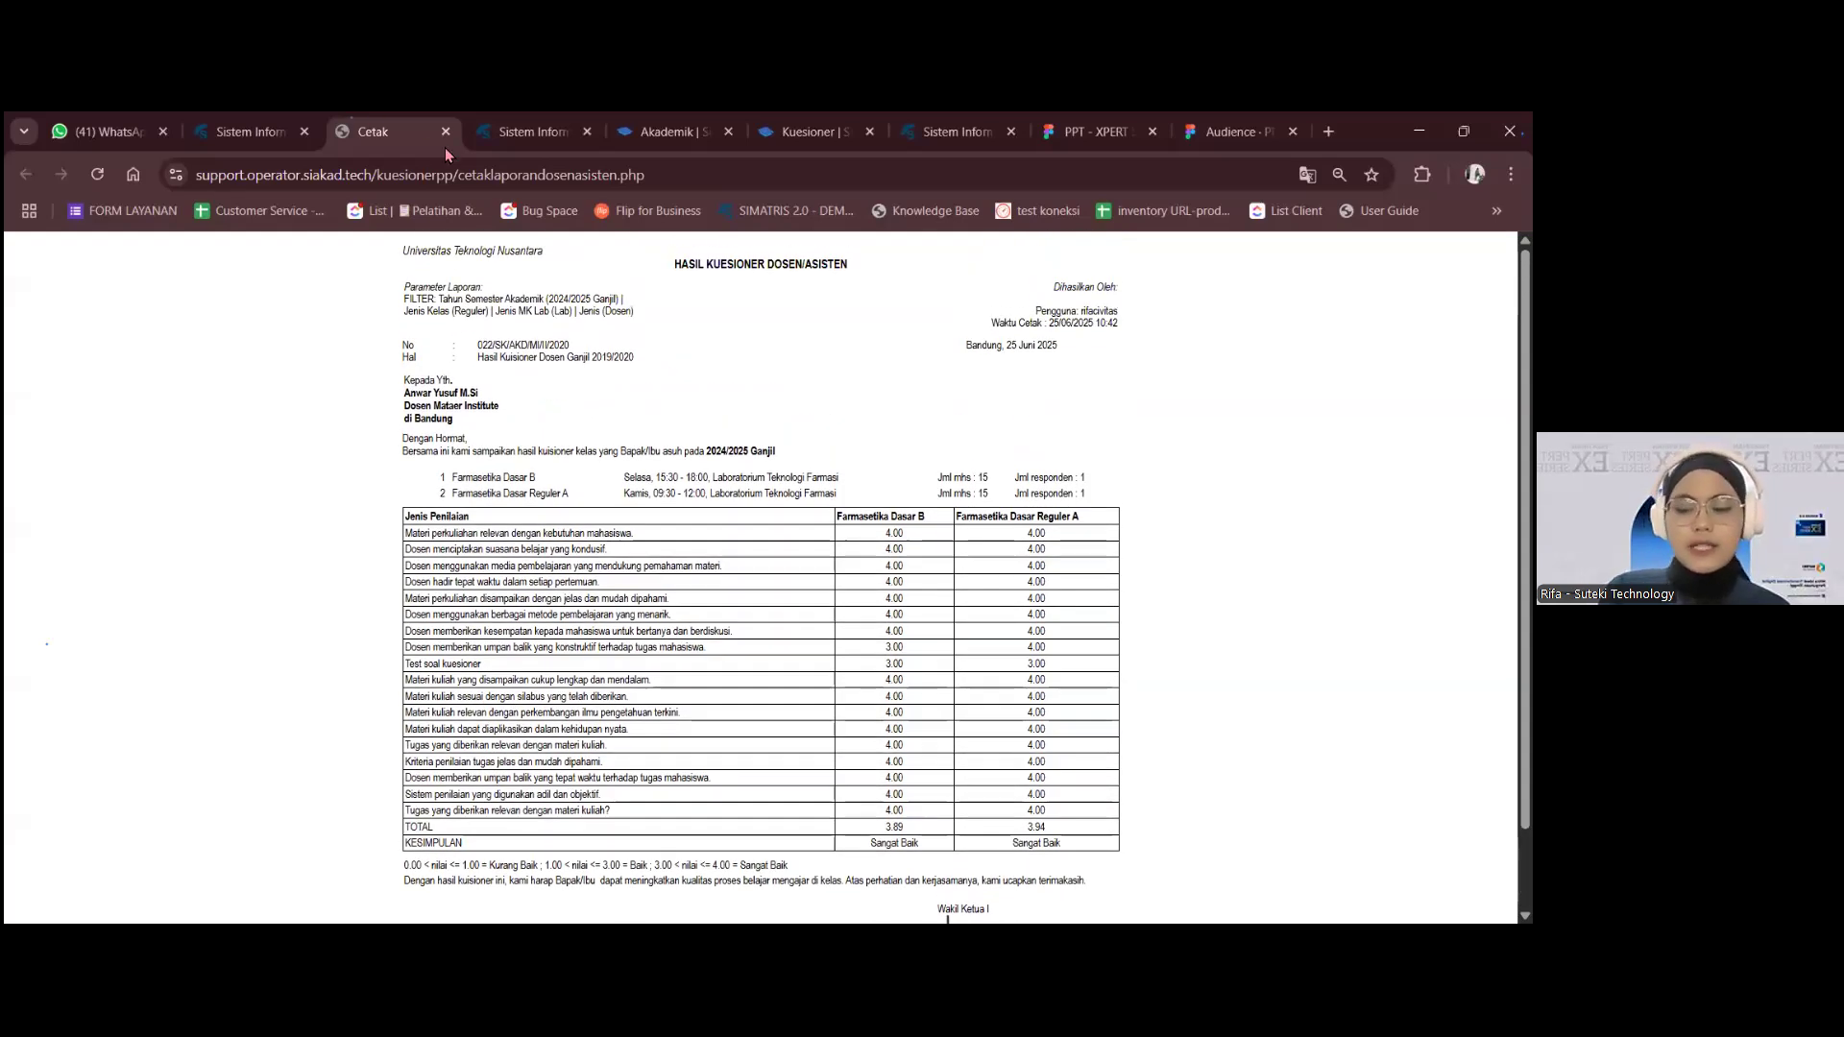
pyautogui.hotkey('ctrl', 'p')
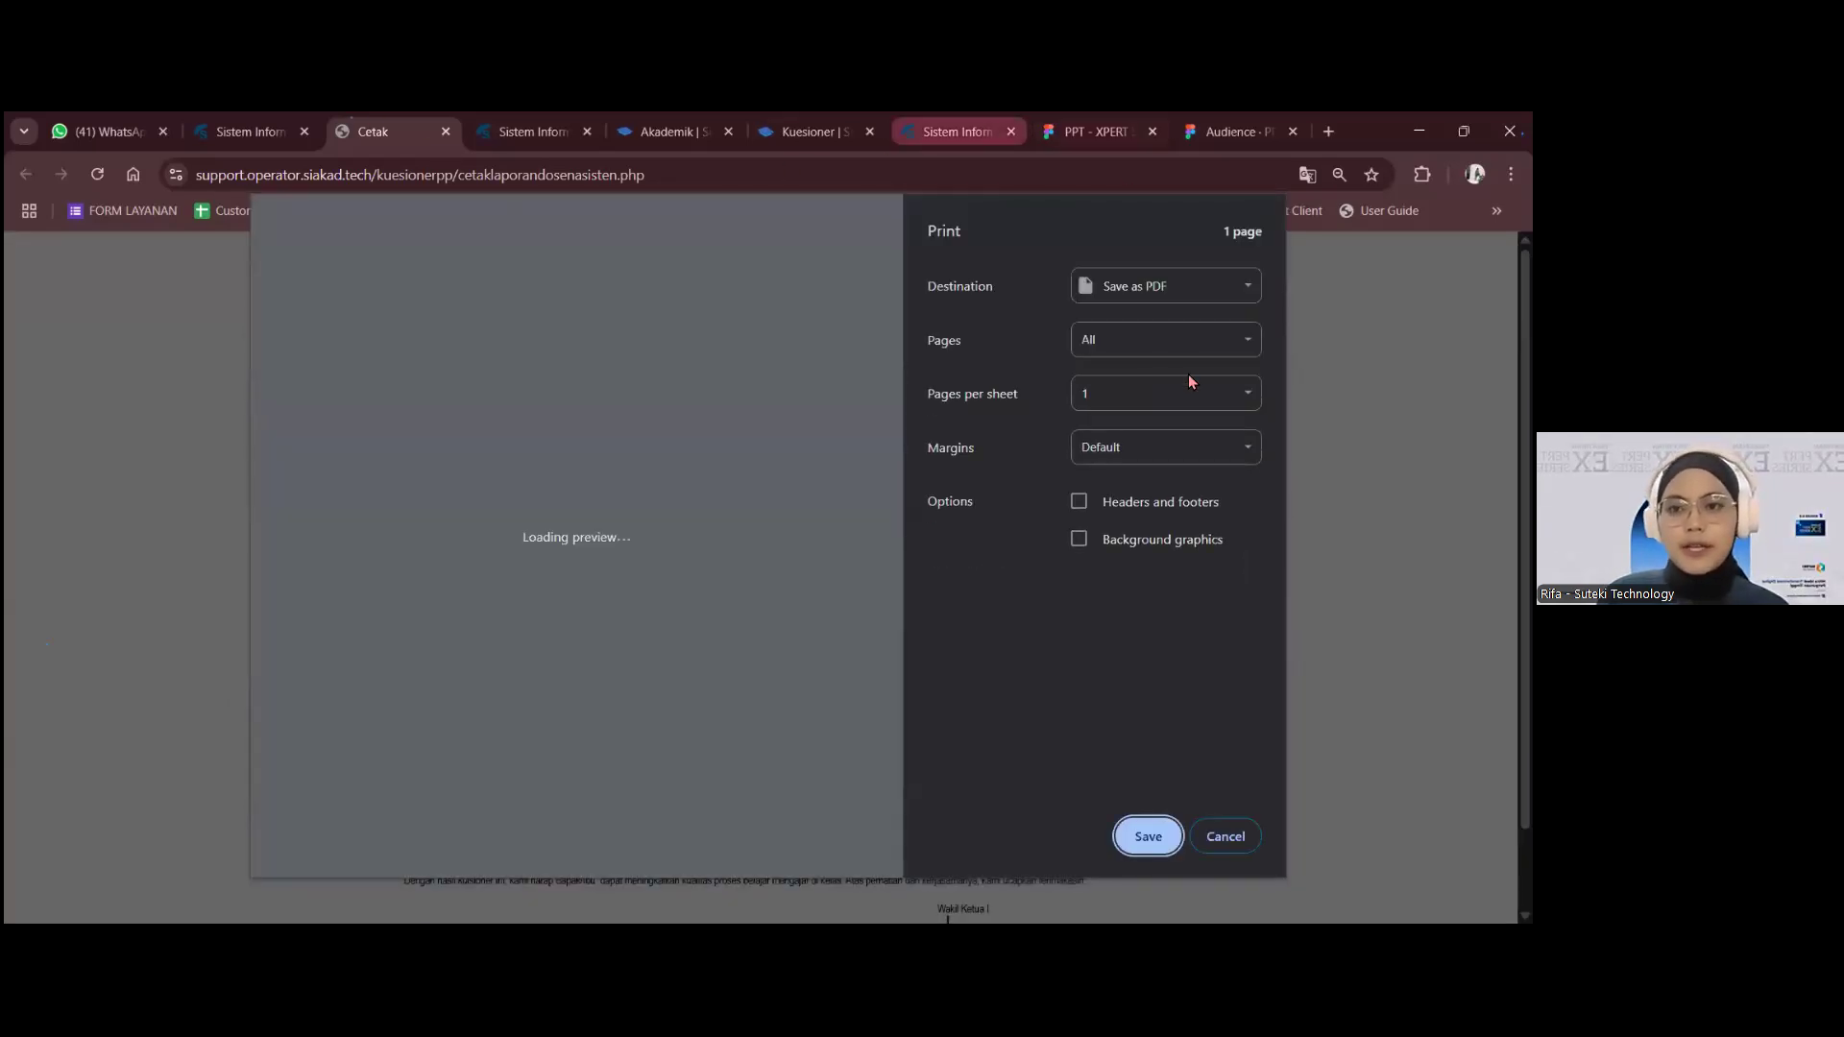
pyautogui.click(1226, 836)
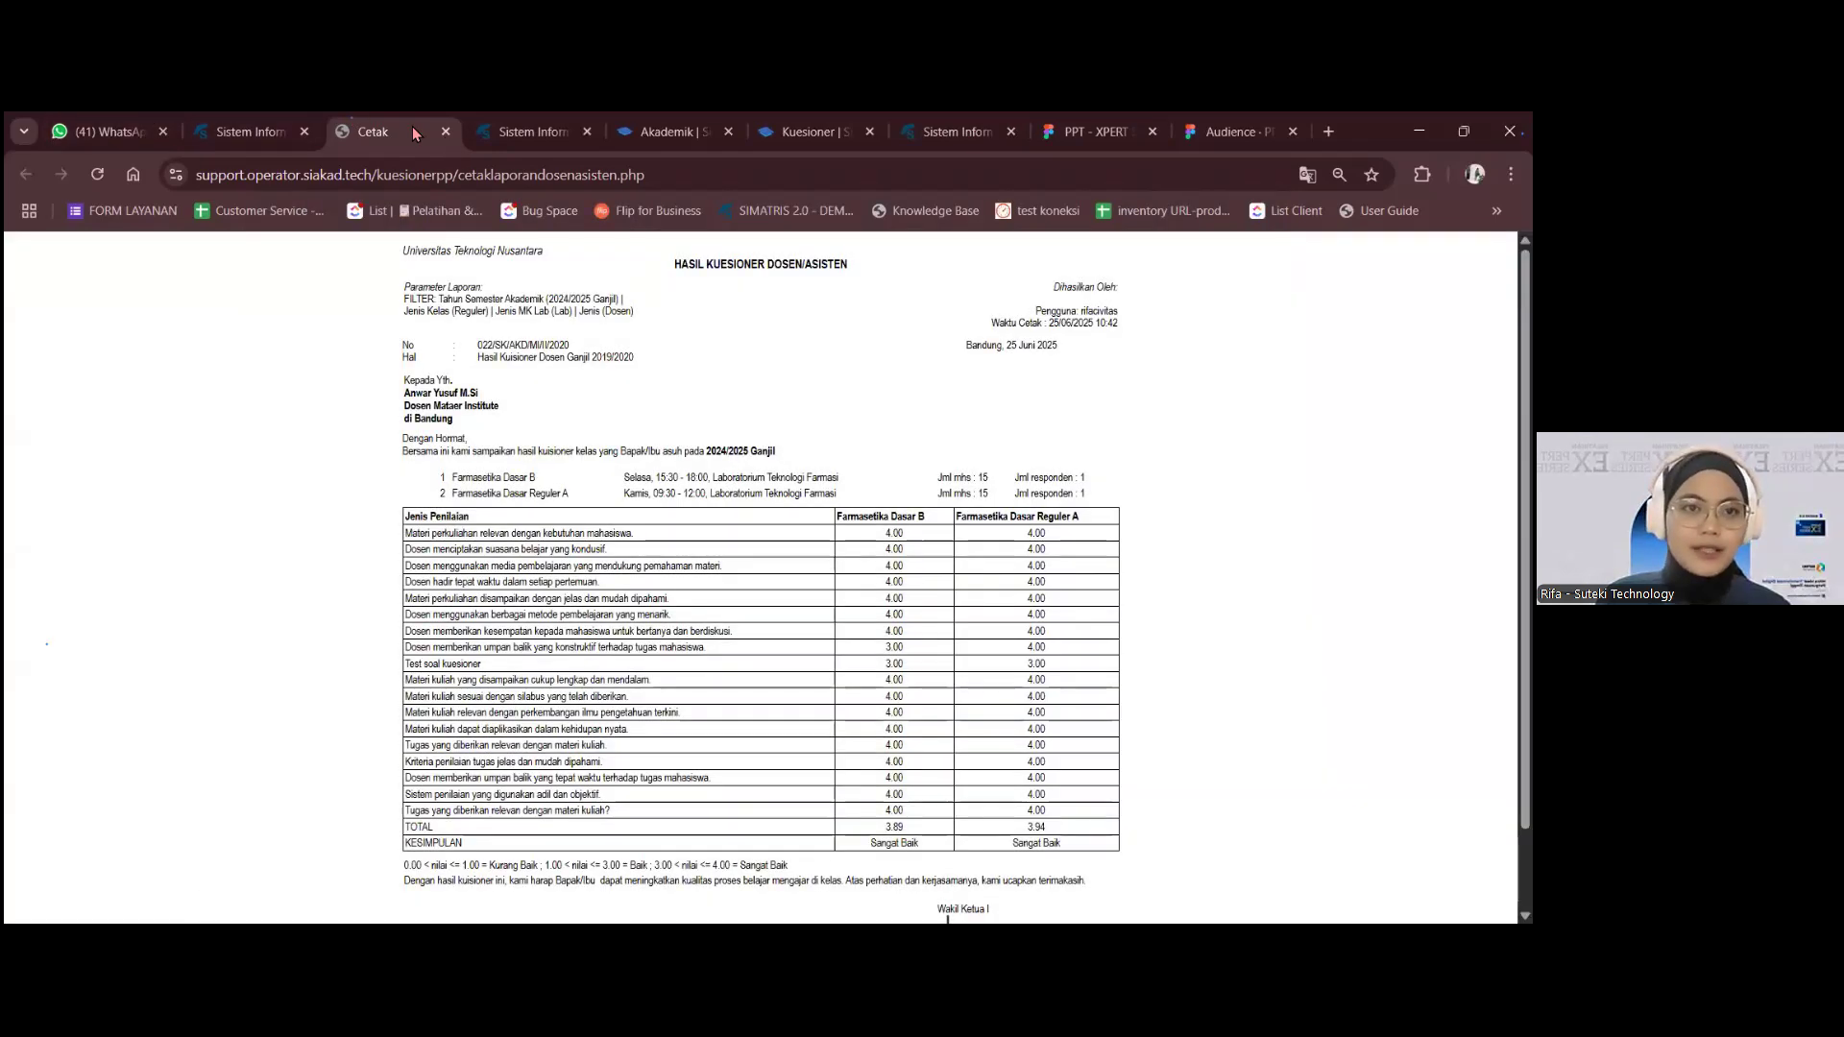
pyautogui.click(446, 132)
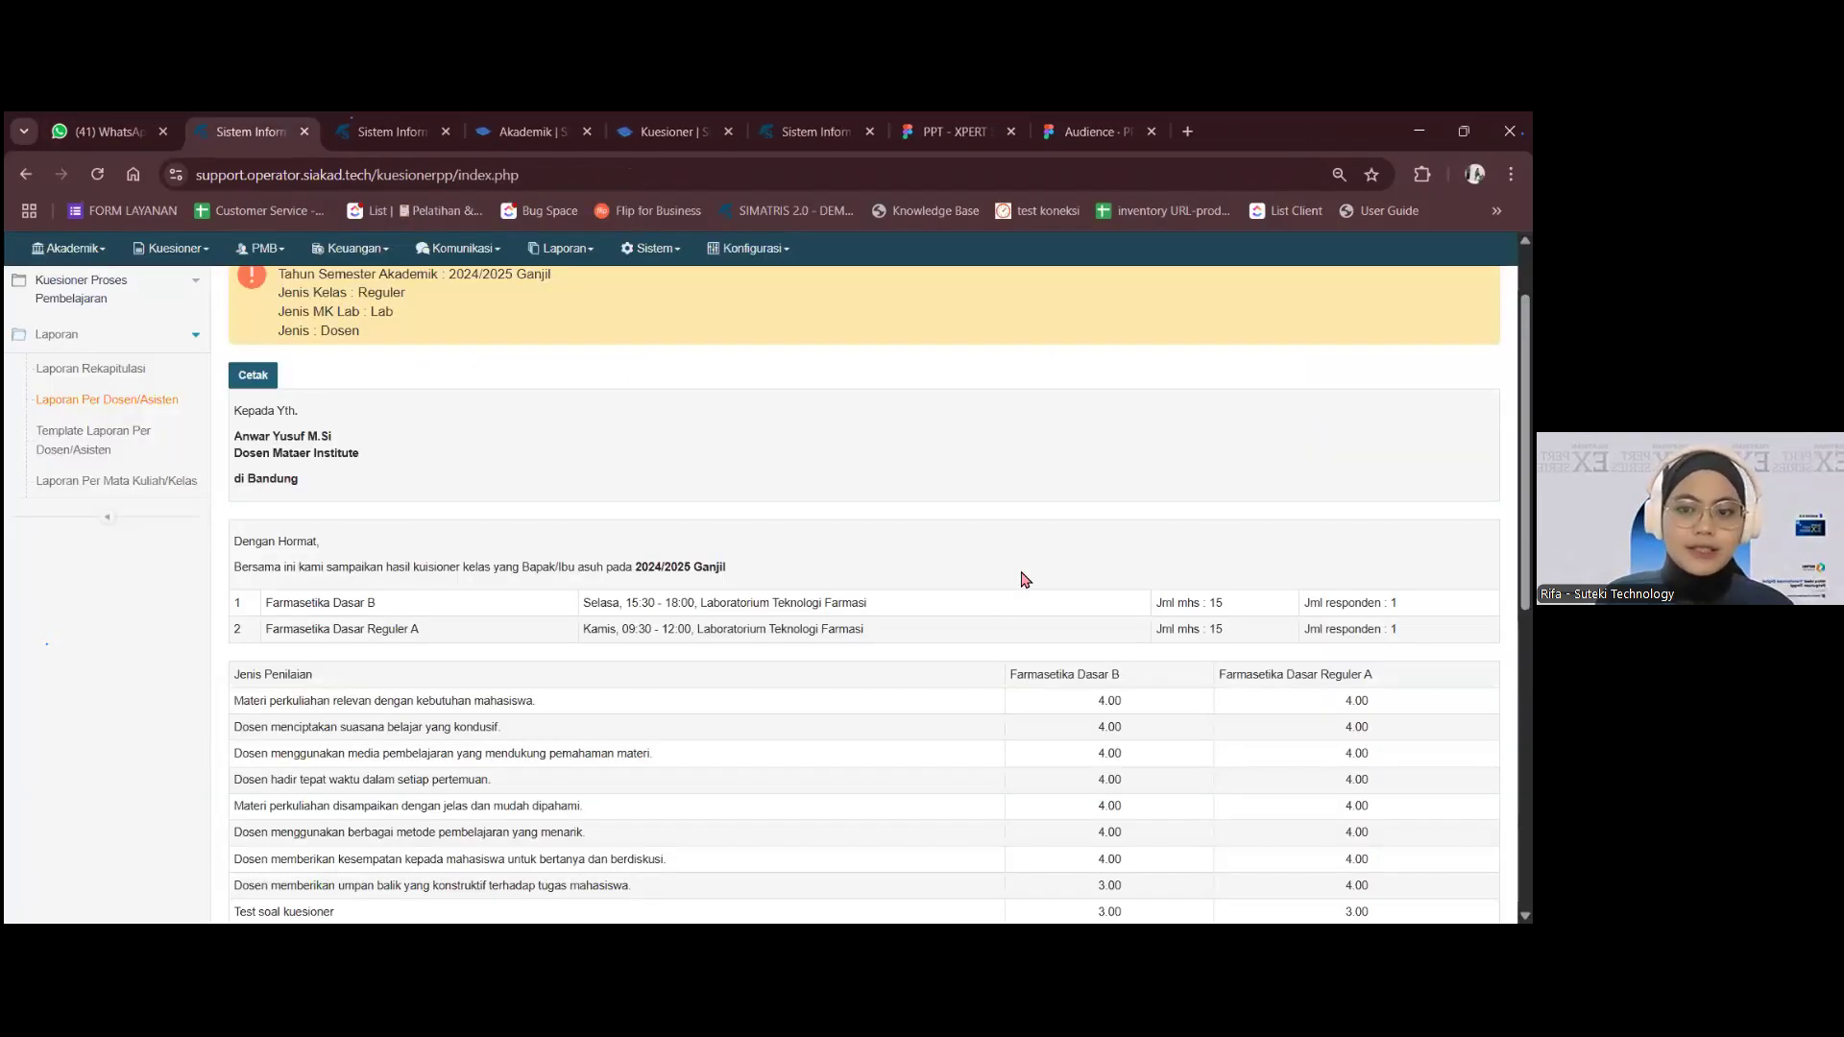
pyautogui.scroll(-4, 1028, 577)
pyautogui.scroll(15, 1033, 573)
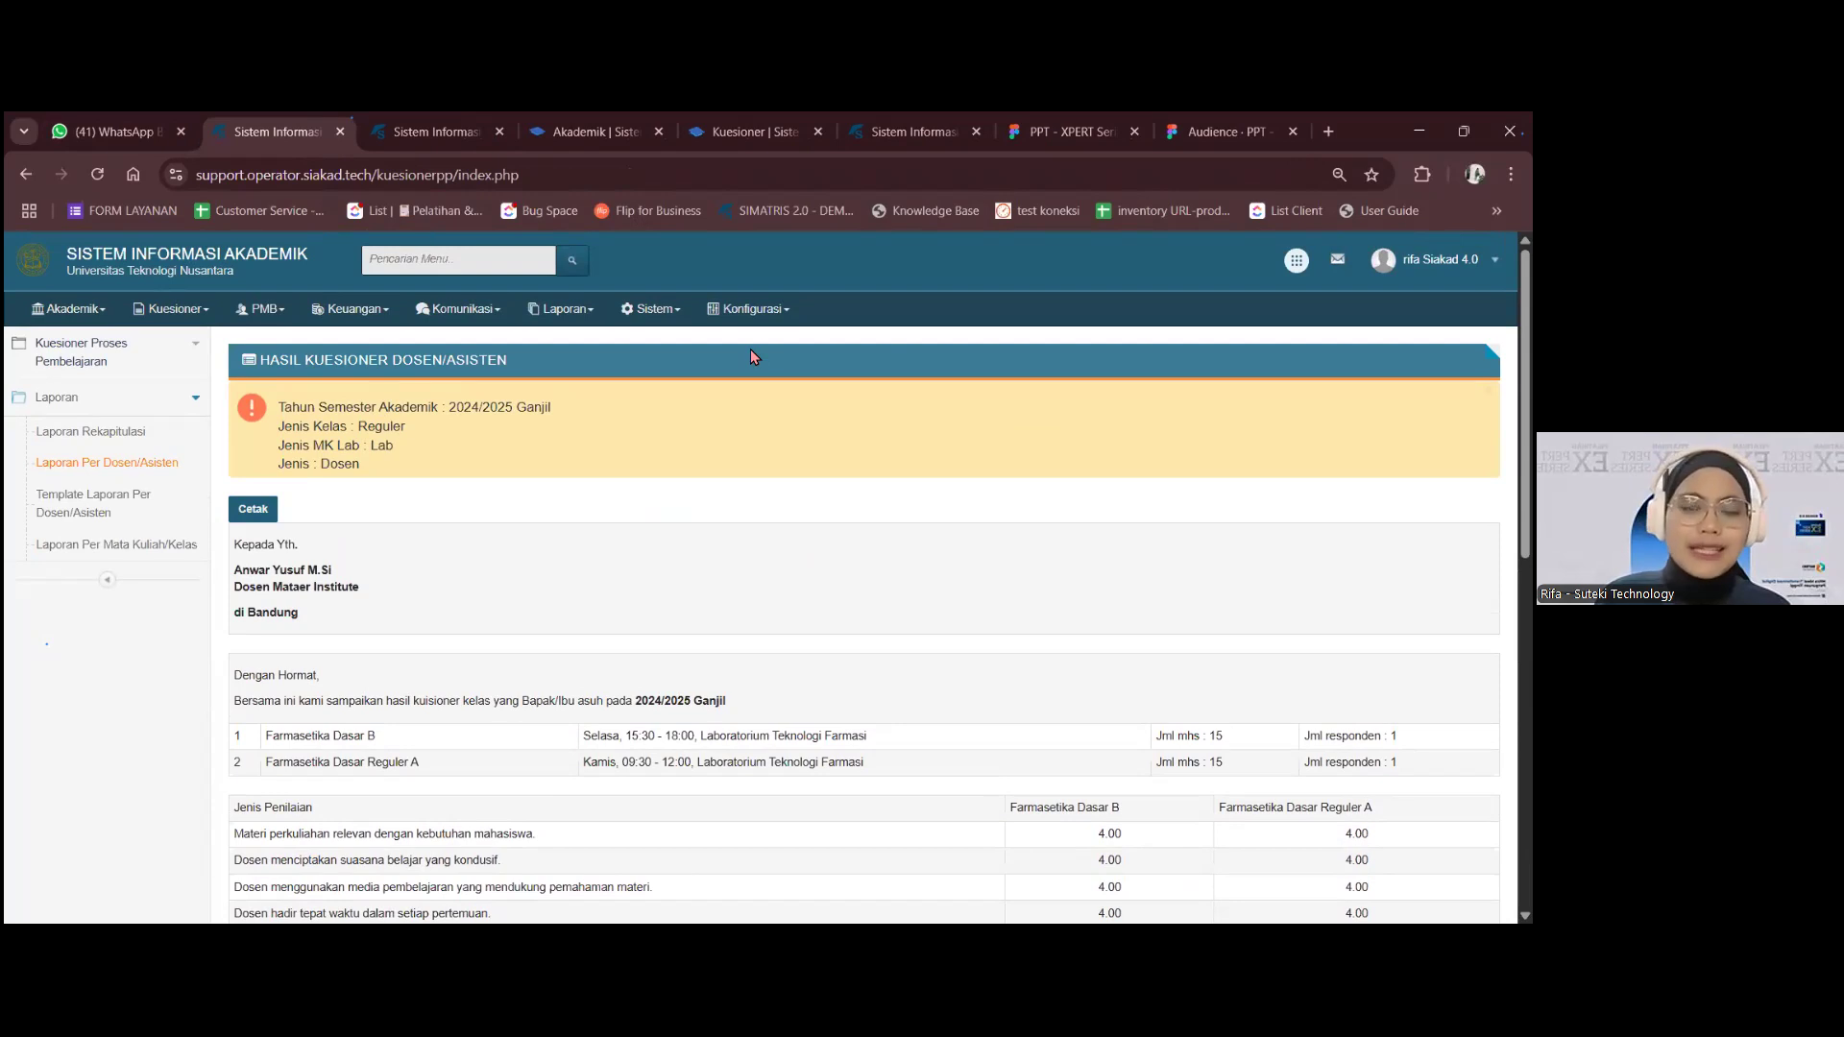
# - Open the Publikasi Hasil Kuesioner Dosen settings and examine the publication status of 2025/2026 Ganjil
pyautogui.click(440, 131)
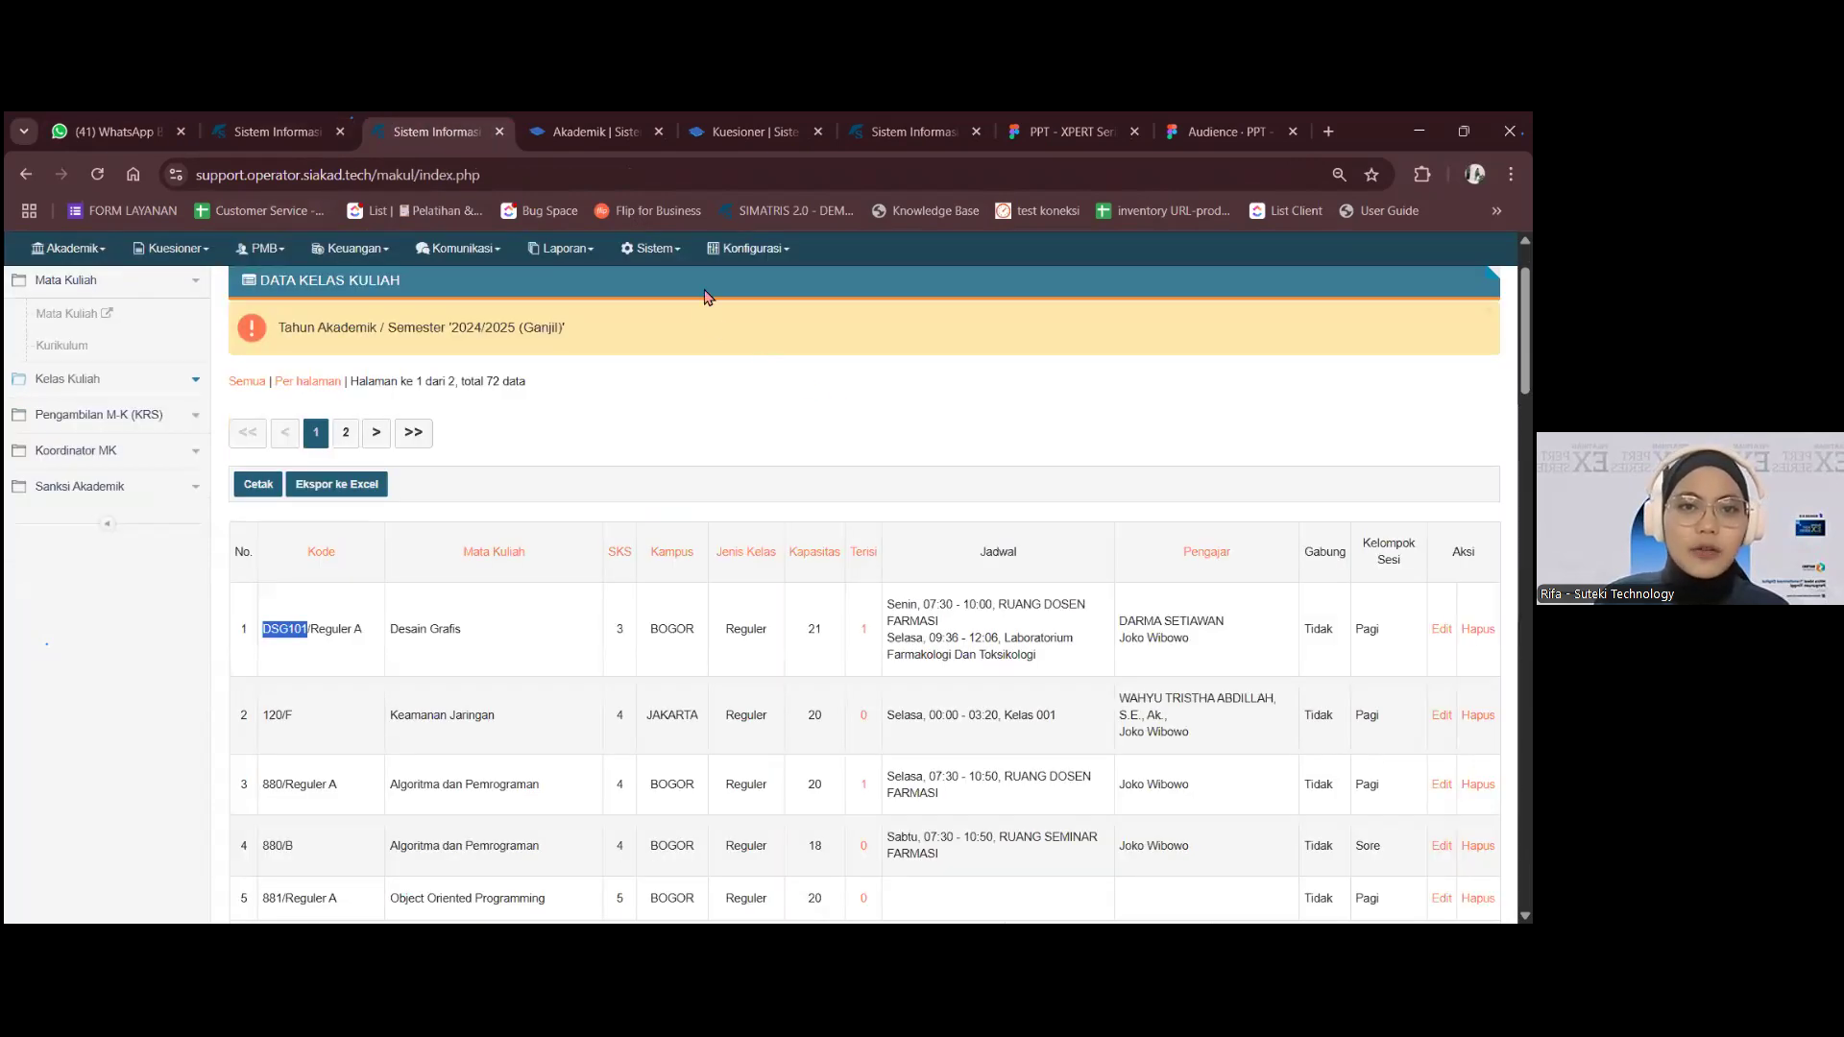
pyautogui.click(749, 248)
pyautogui.click(97, 515)
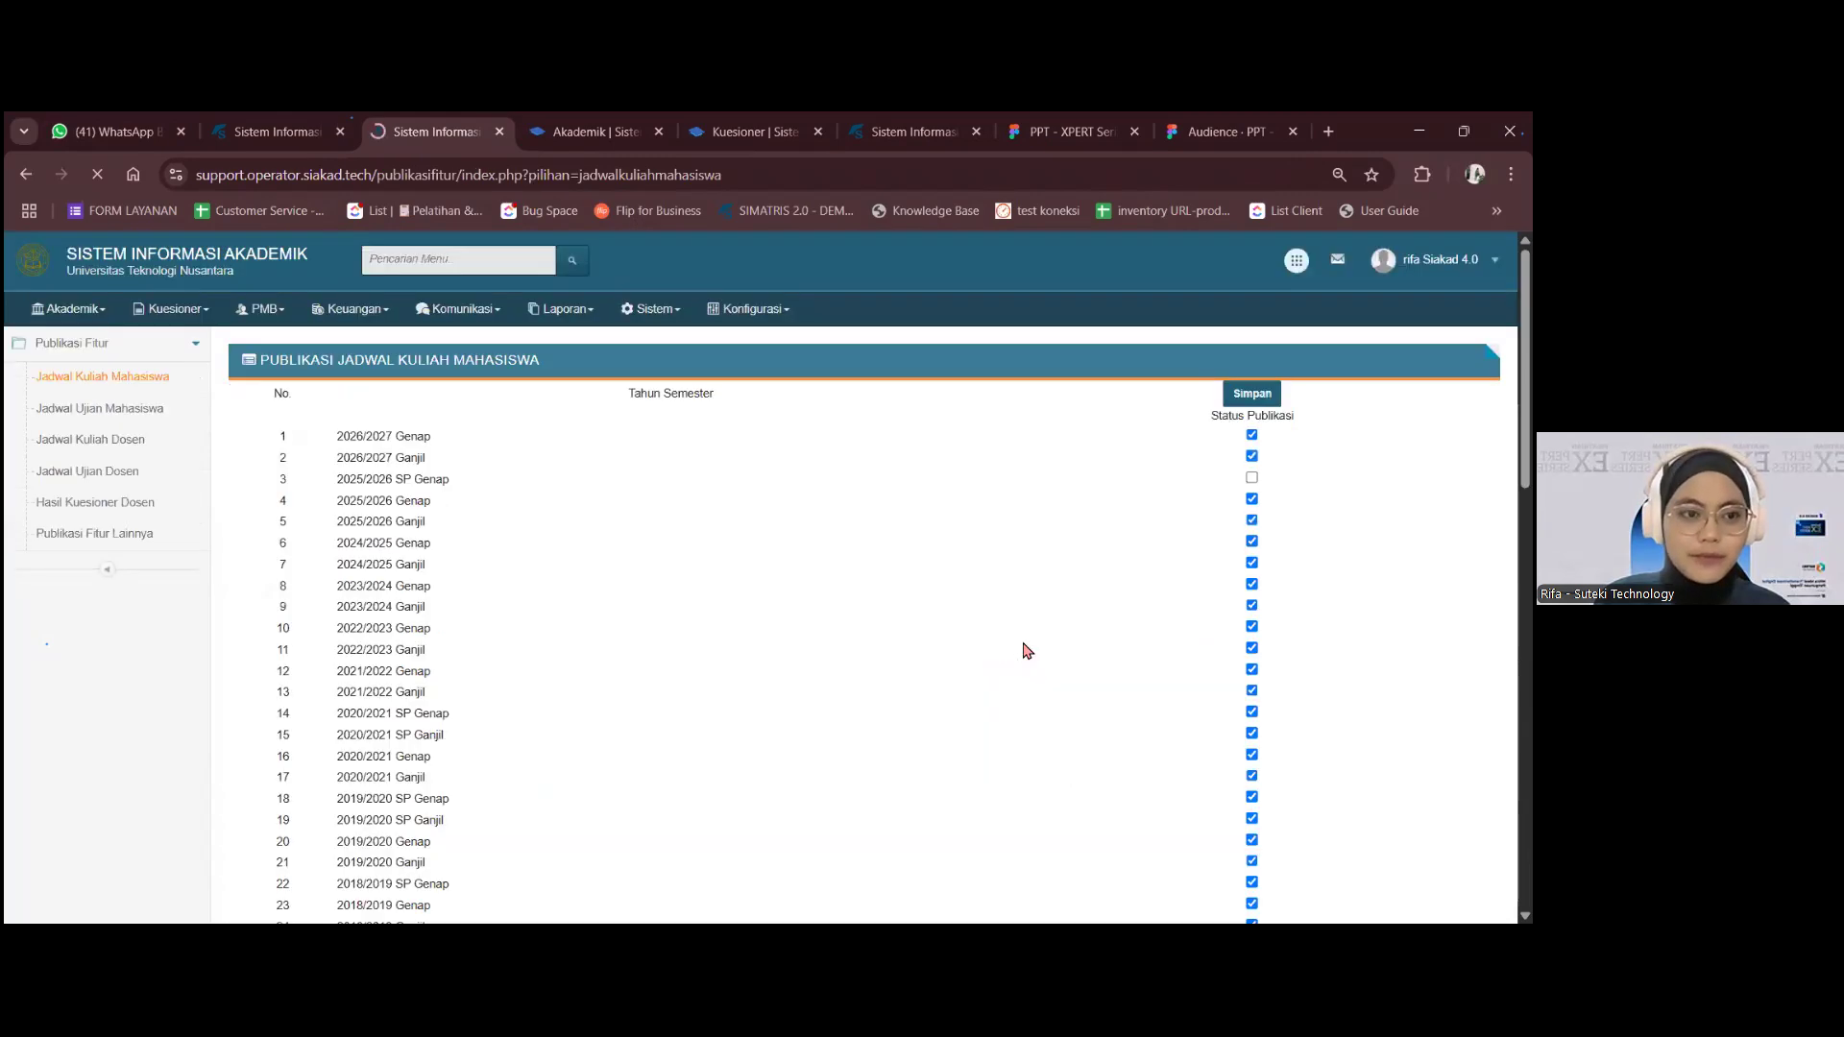
pyautogui.click(66, 507)
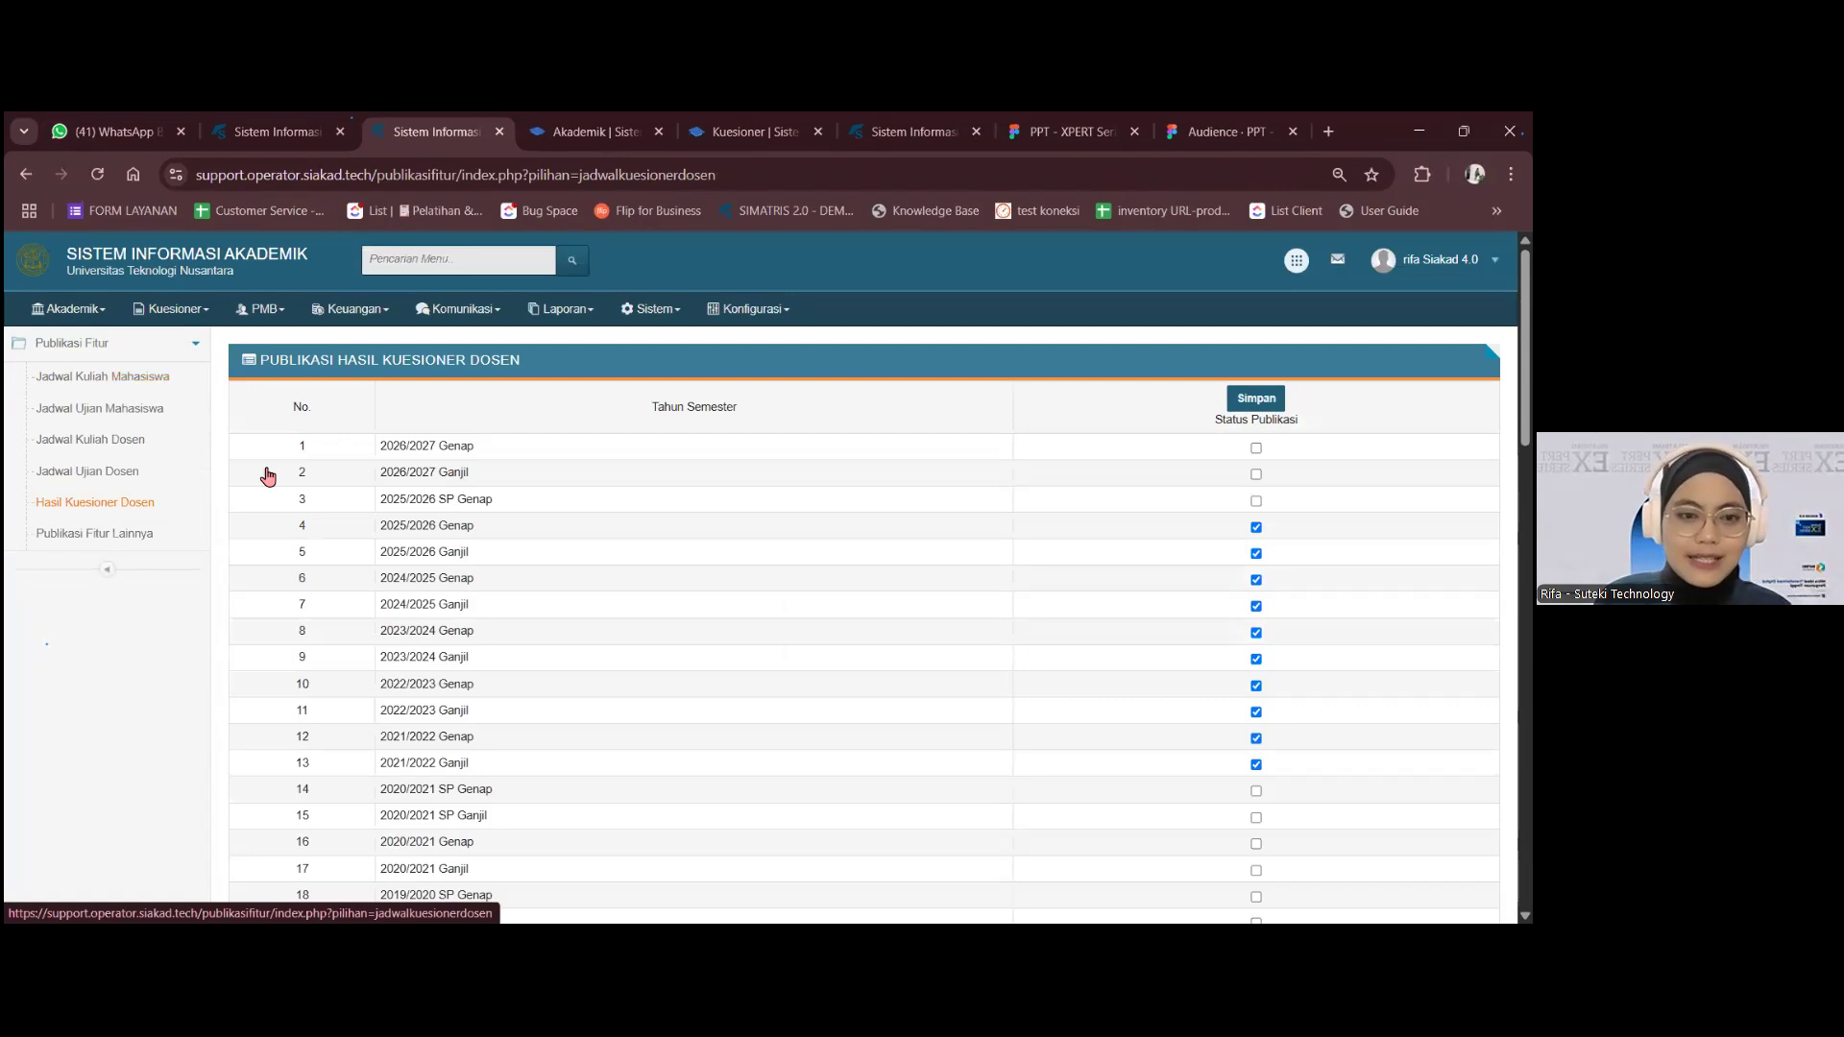
pyautogui.moveTo(480, 557)
pyautogui.mouseDown()
pyautogui.moveTo(392, 555)
pyautogui.moveTo(470, 555)
pyautogui.mouseUp()
pyautogui.click(385, 558)
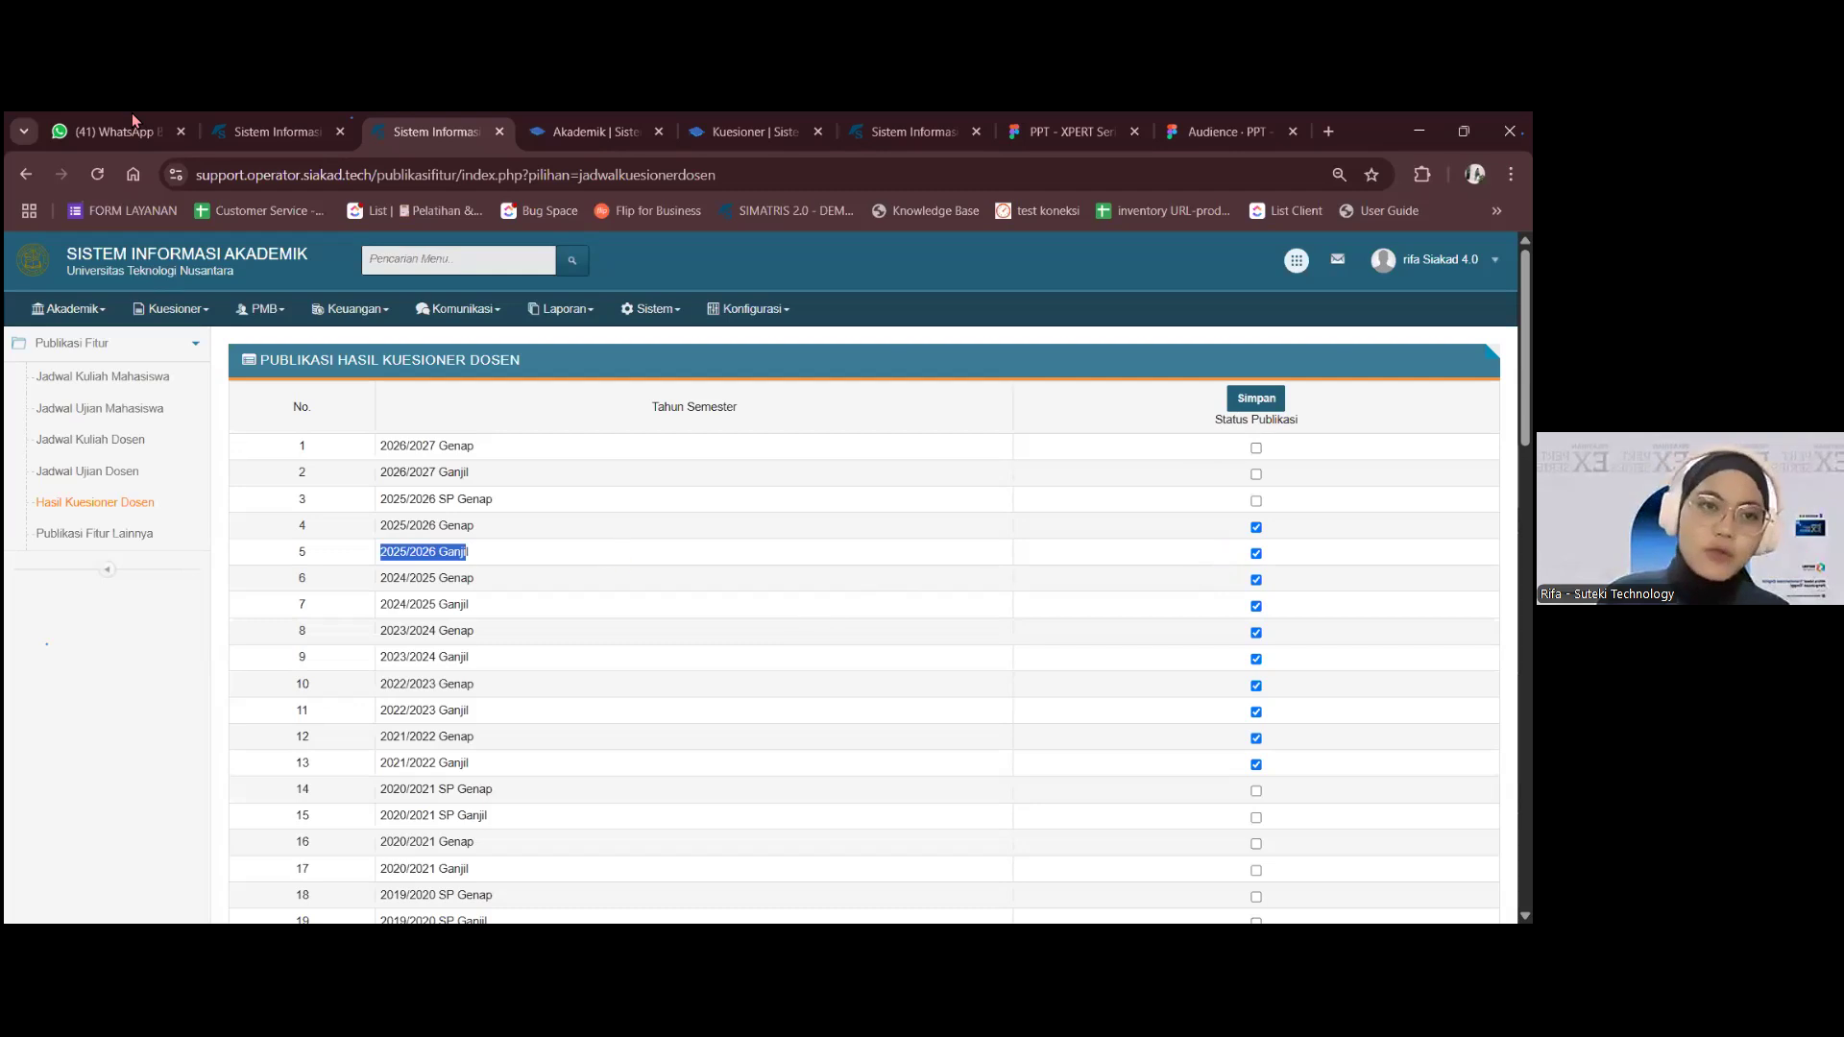
# - Return to the operator's Hasil Kuesioner Dosen/Asisten report and look over its Farmasetika Dasar scores again
pyautogui.click(252, 132)
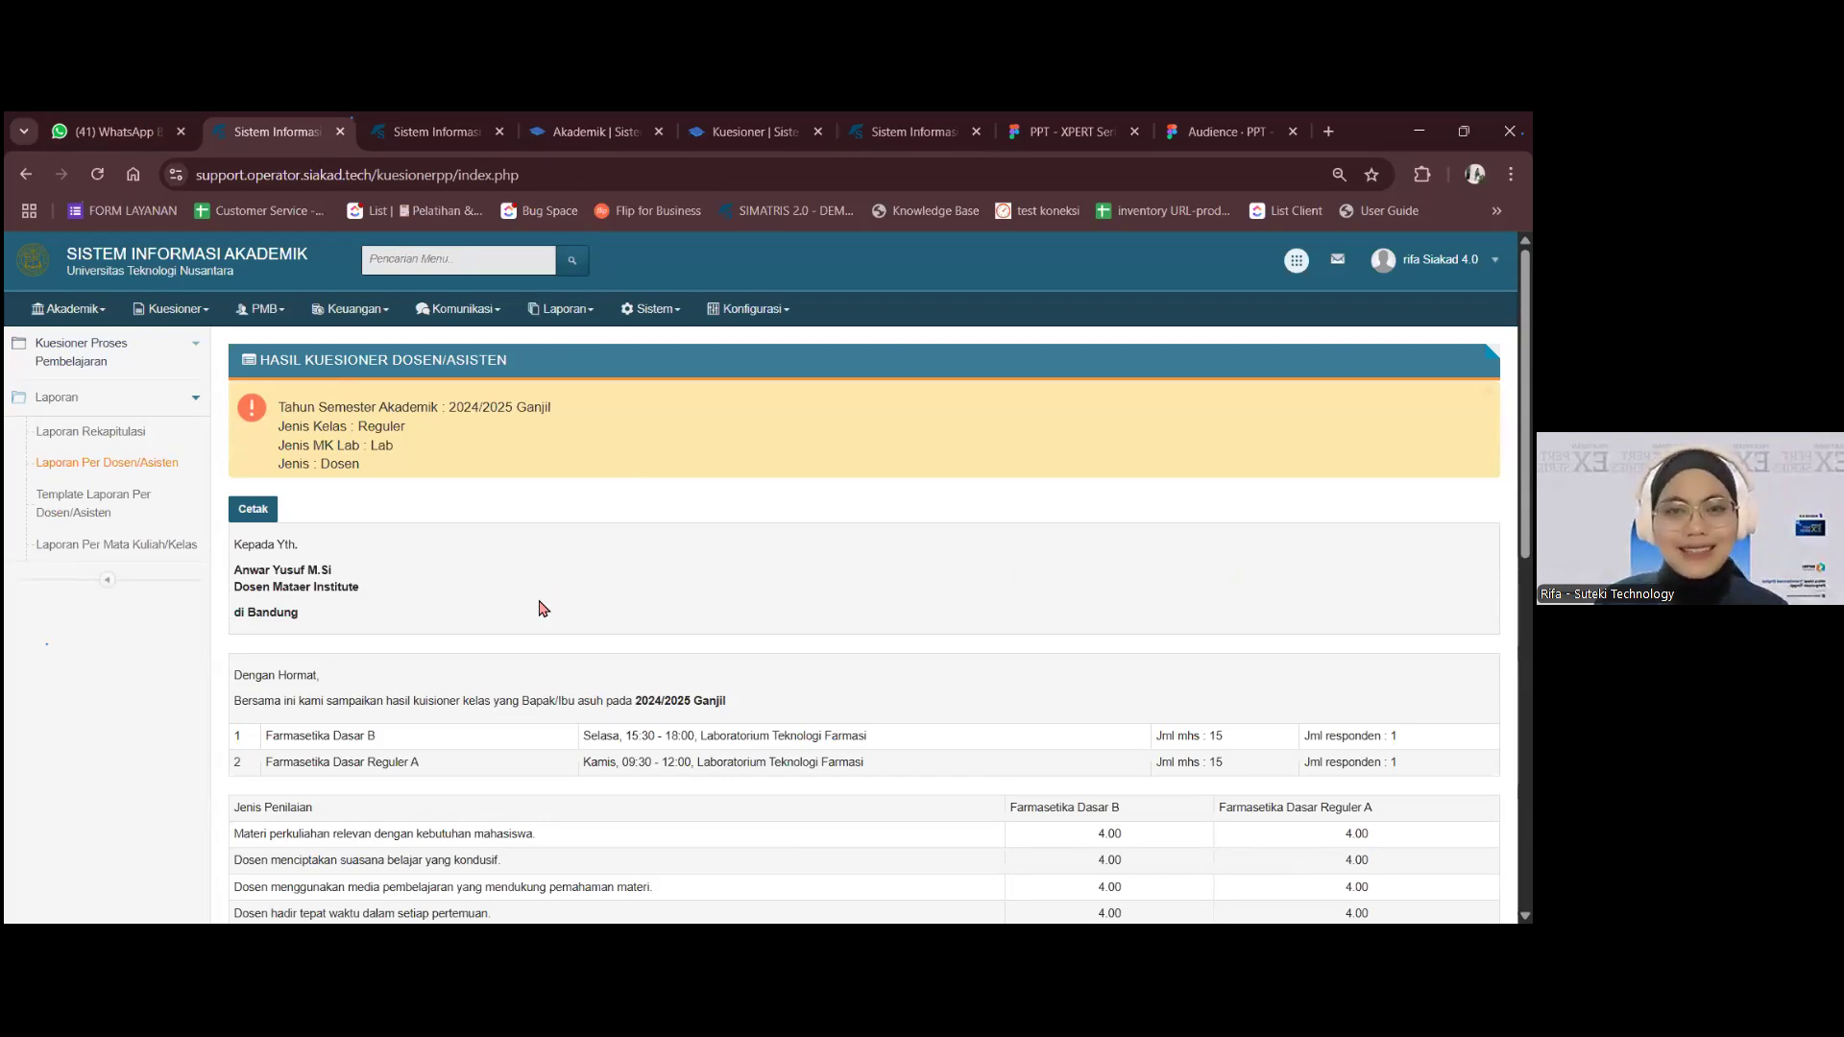
pyautogui.scroll(-3, 543, 608)
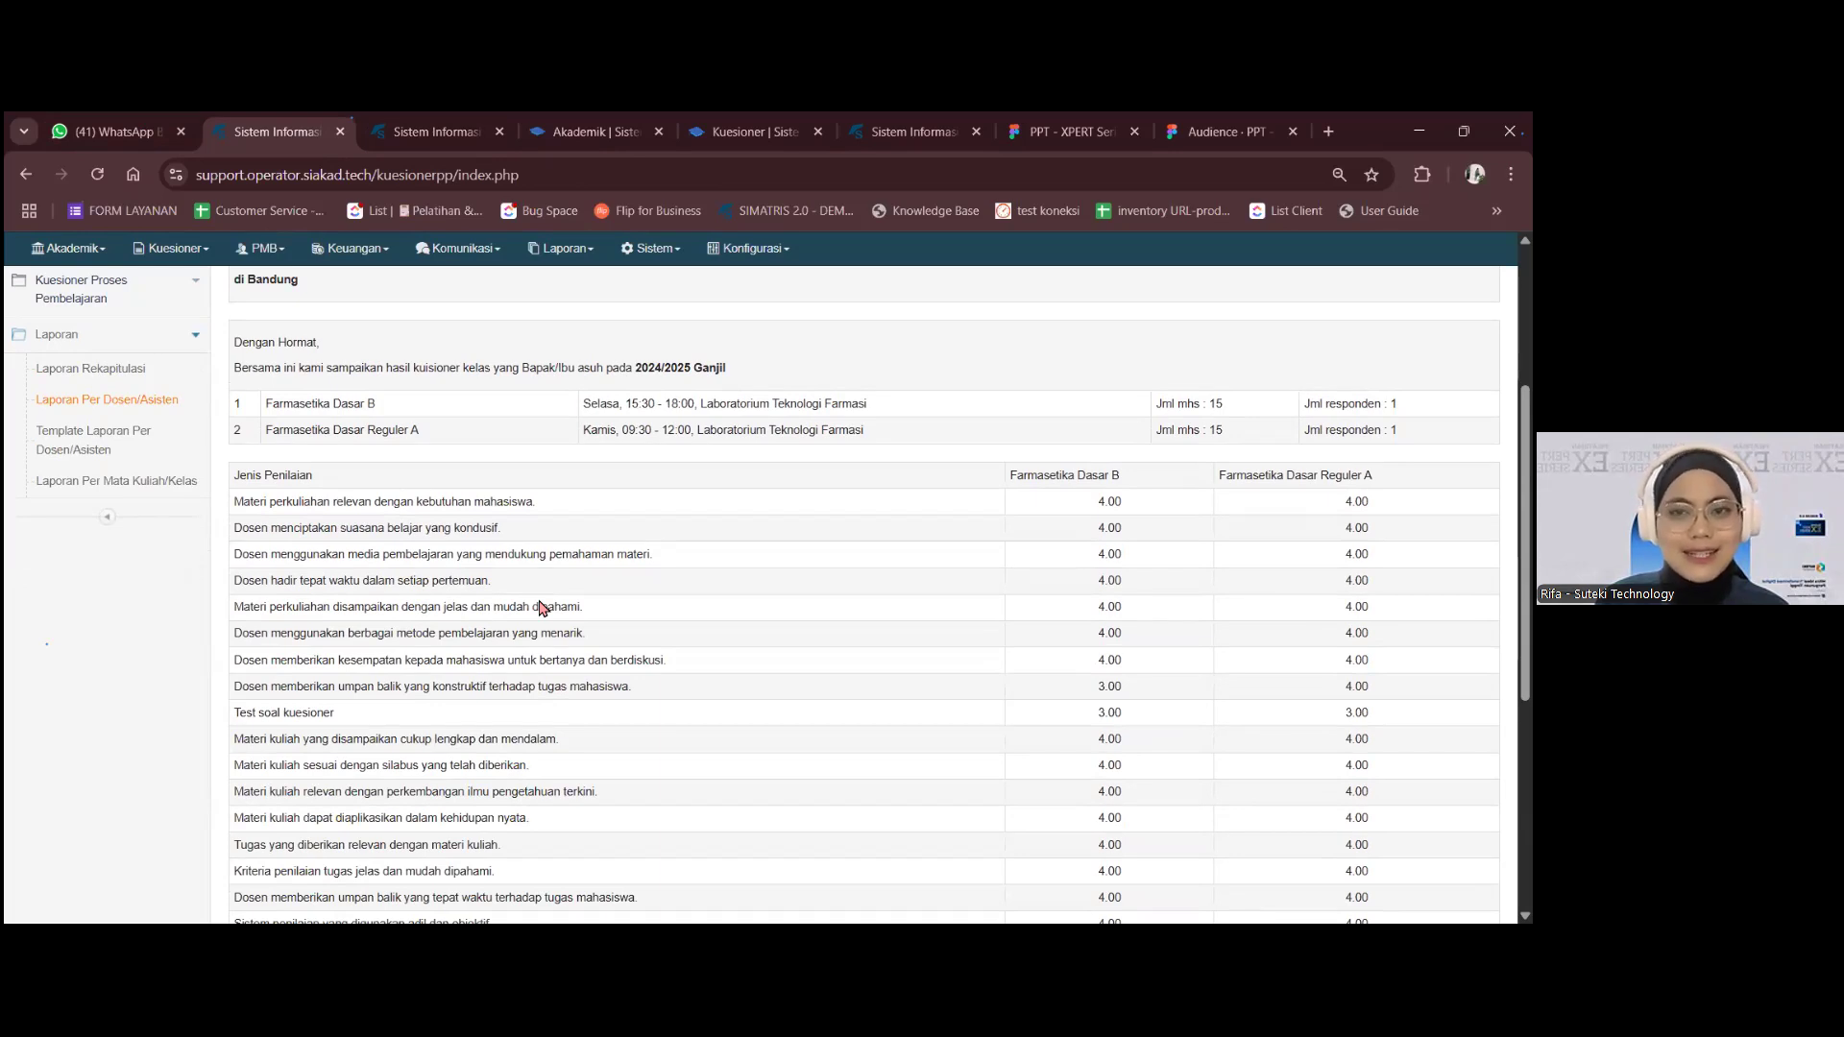
pyautogui.scroll(3, 543, 608)
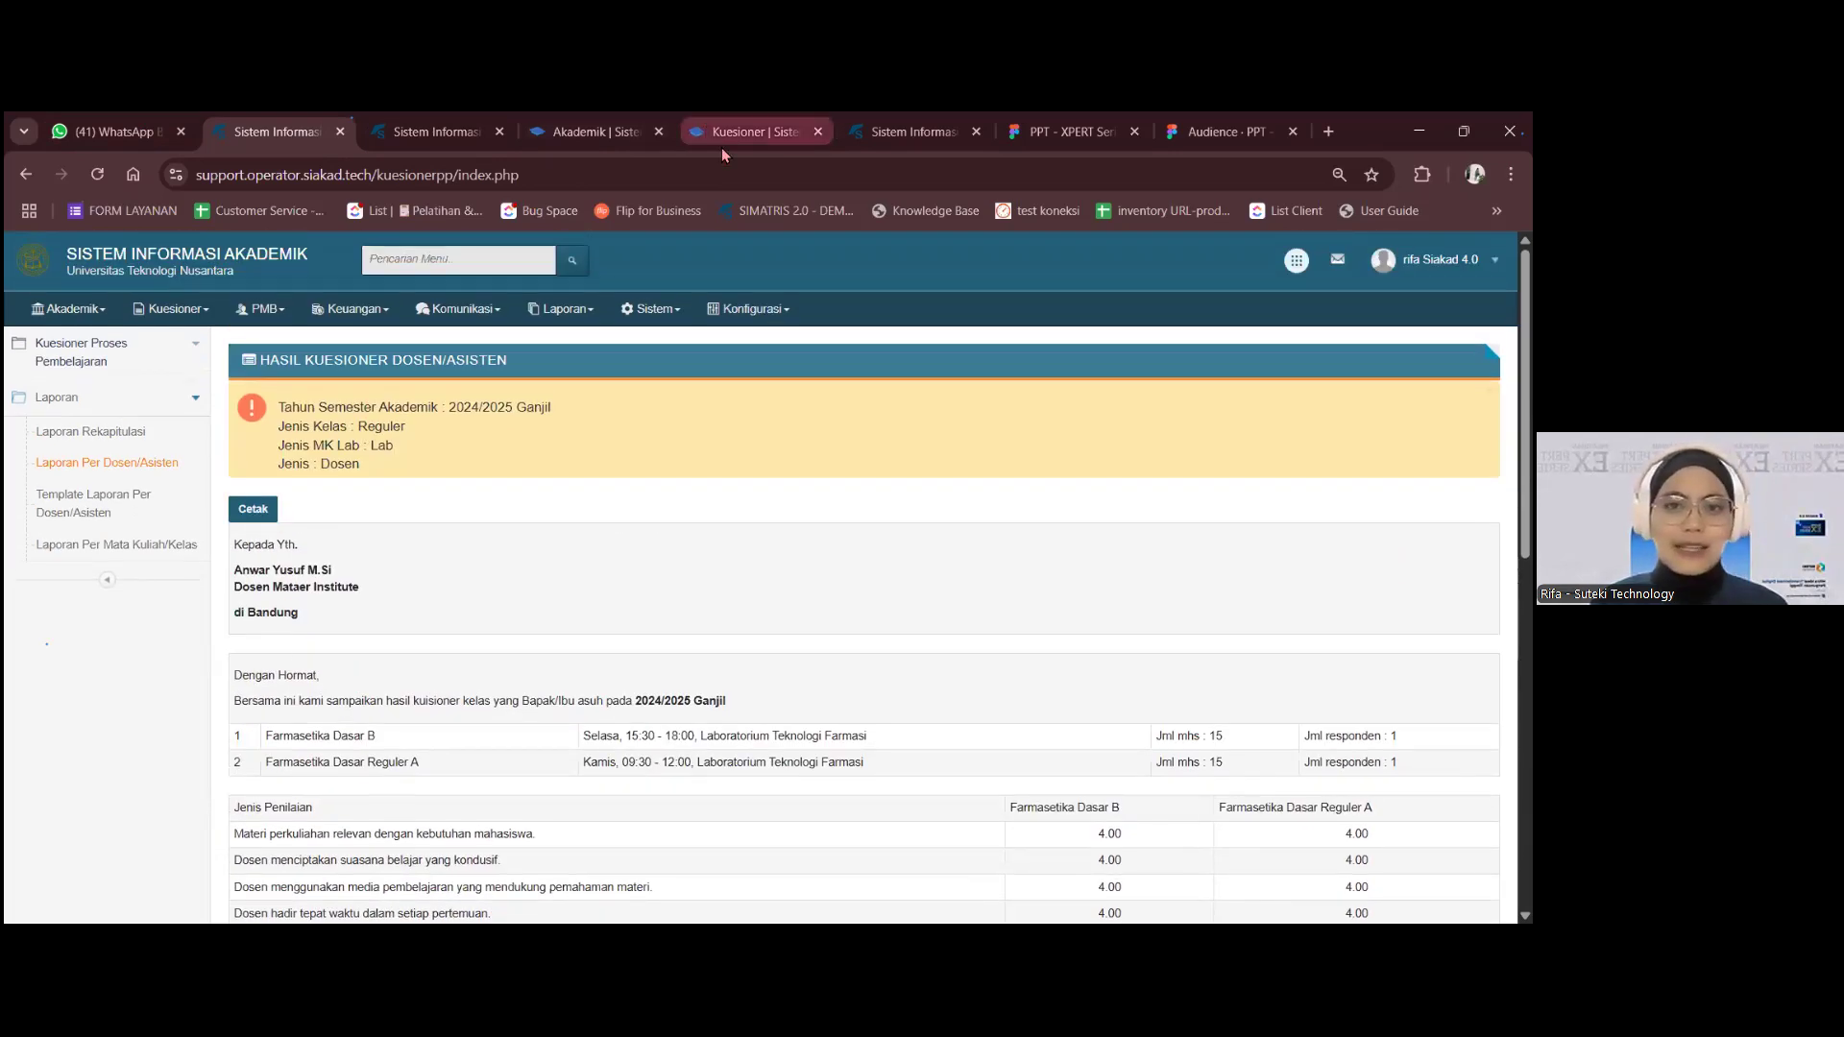
# - Switch to the lecturer portal, return to its login page and sign back in to the lecturer account
pyautogui.click(911, 120)
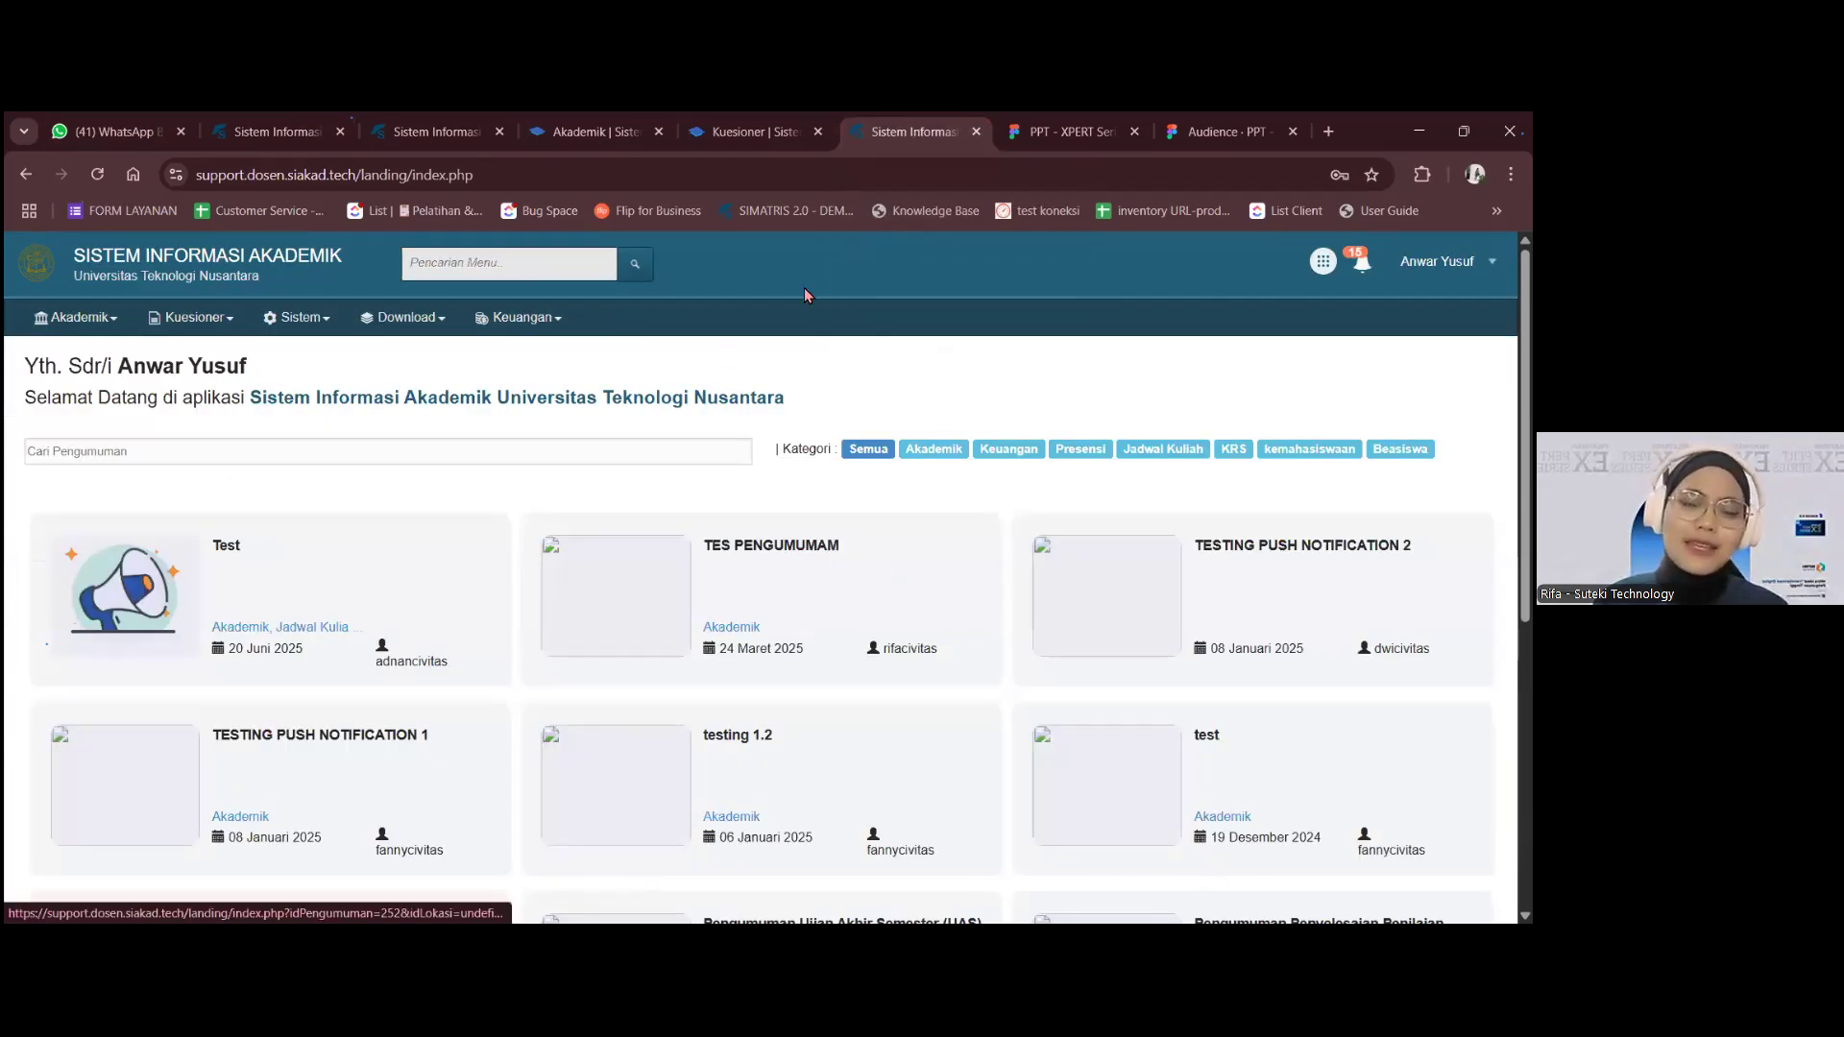
pyautogui.click(197, 325)
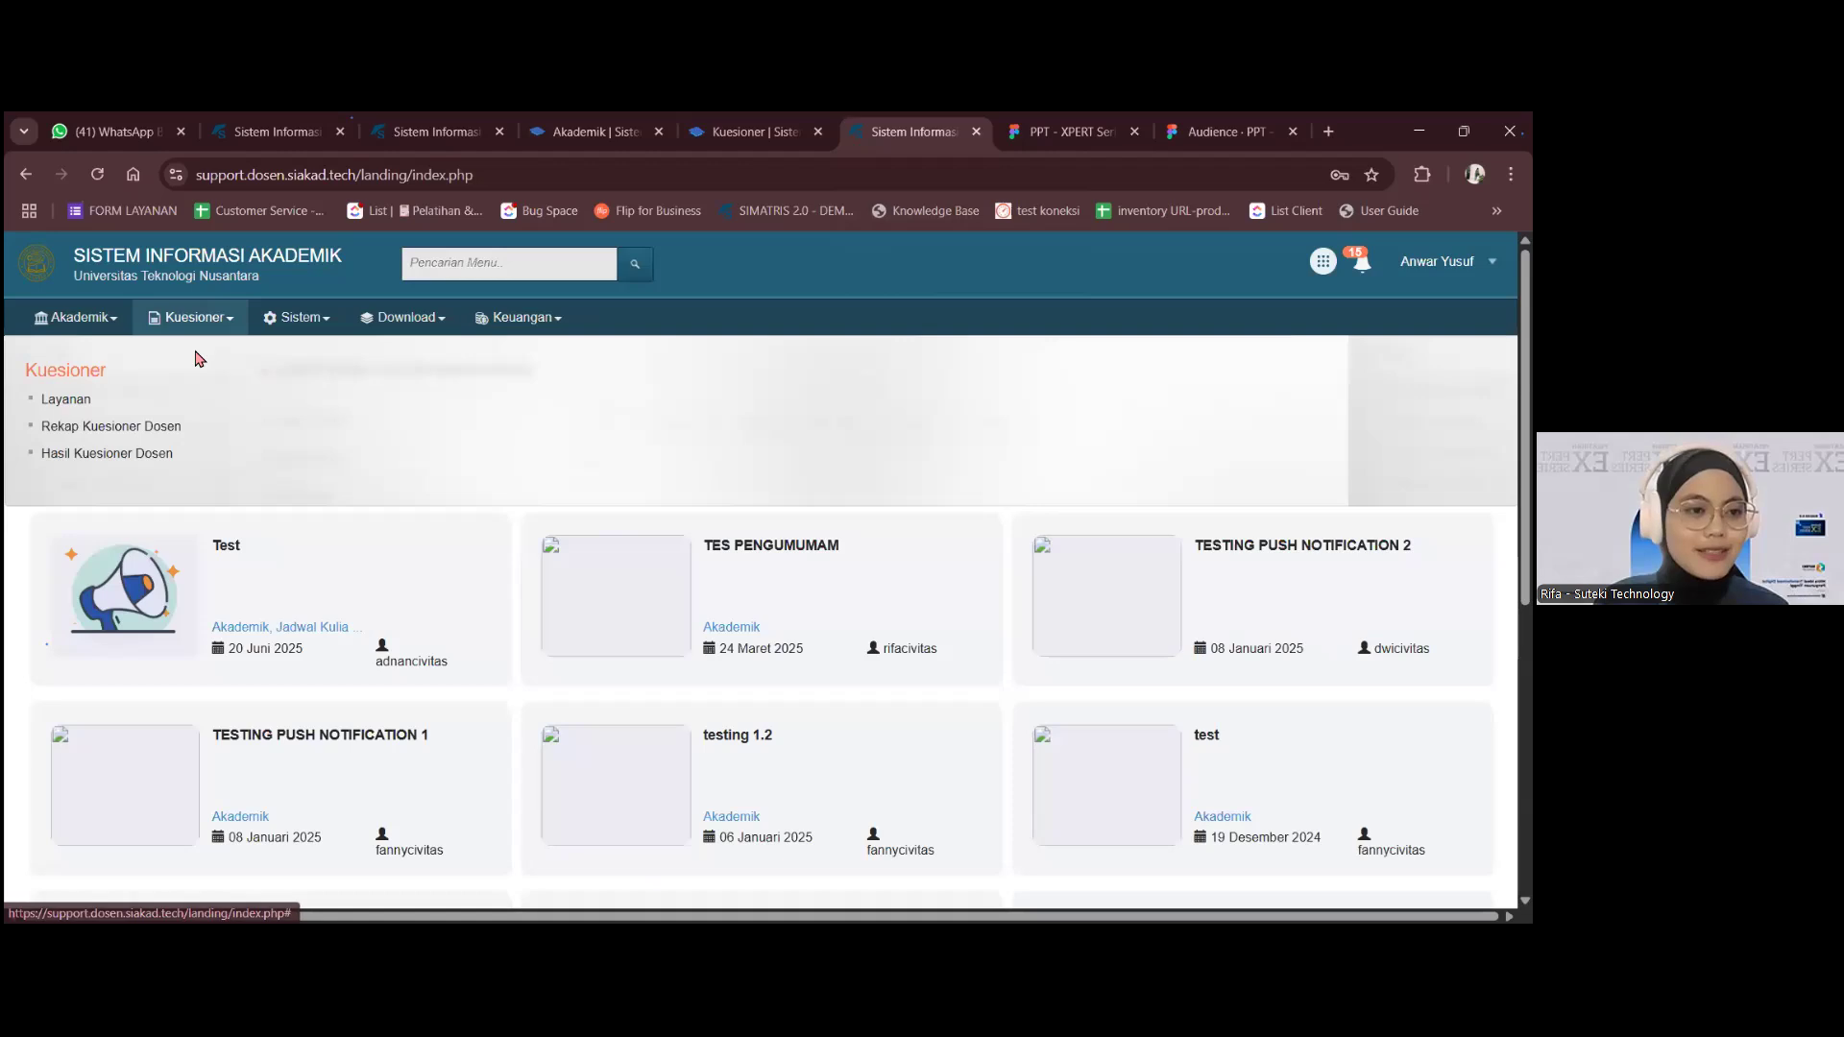
pyautogui.click(168, 432)
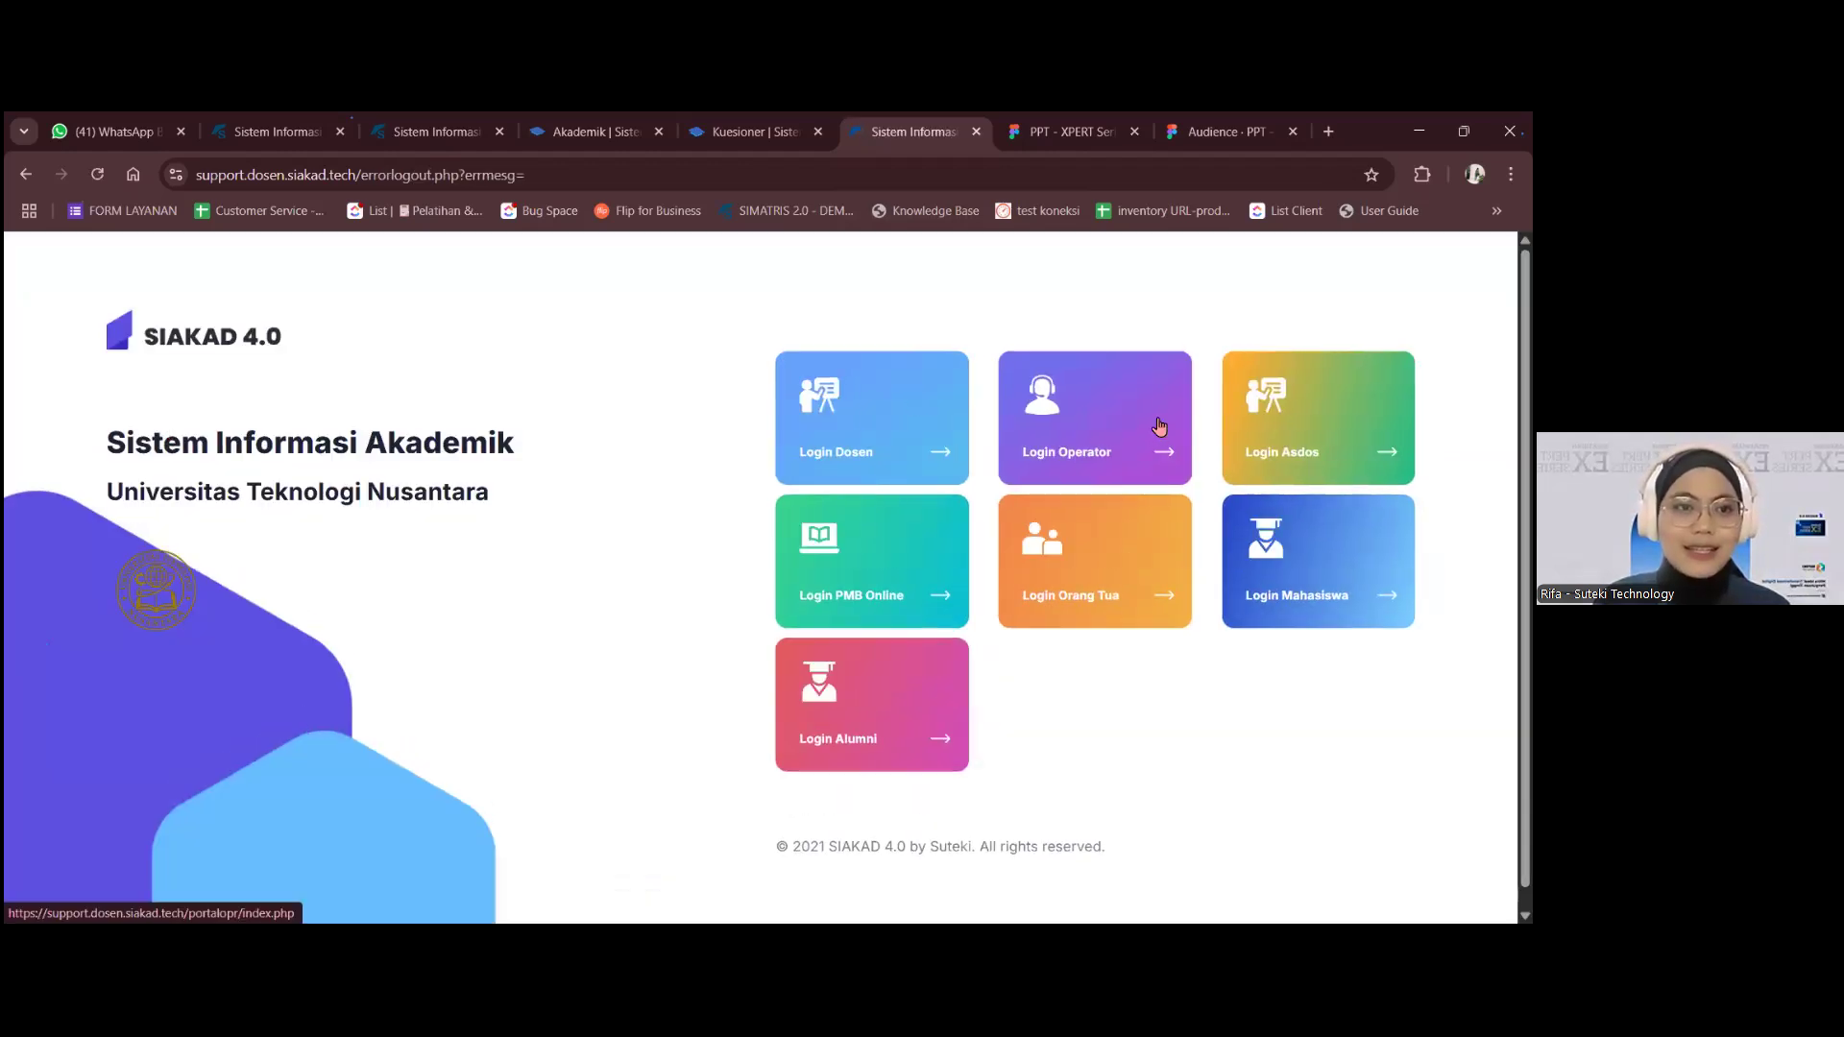
pyautogui.moveTo(540, 176); pyautogui.dragTo(365, 177)
pyautogui.press('BackSpace')
pyautogui.press('Return')
pyautogui.click(1128, 626)
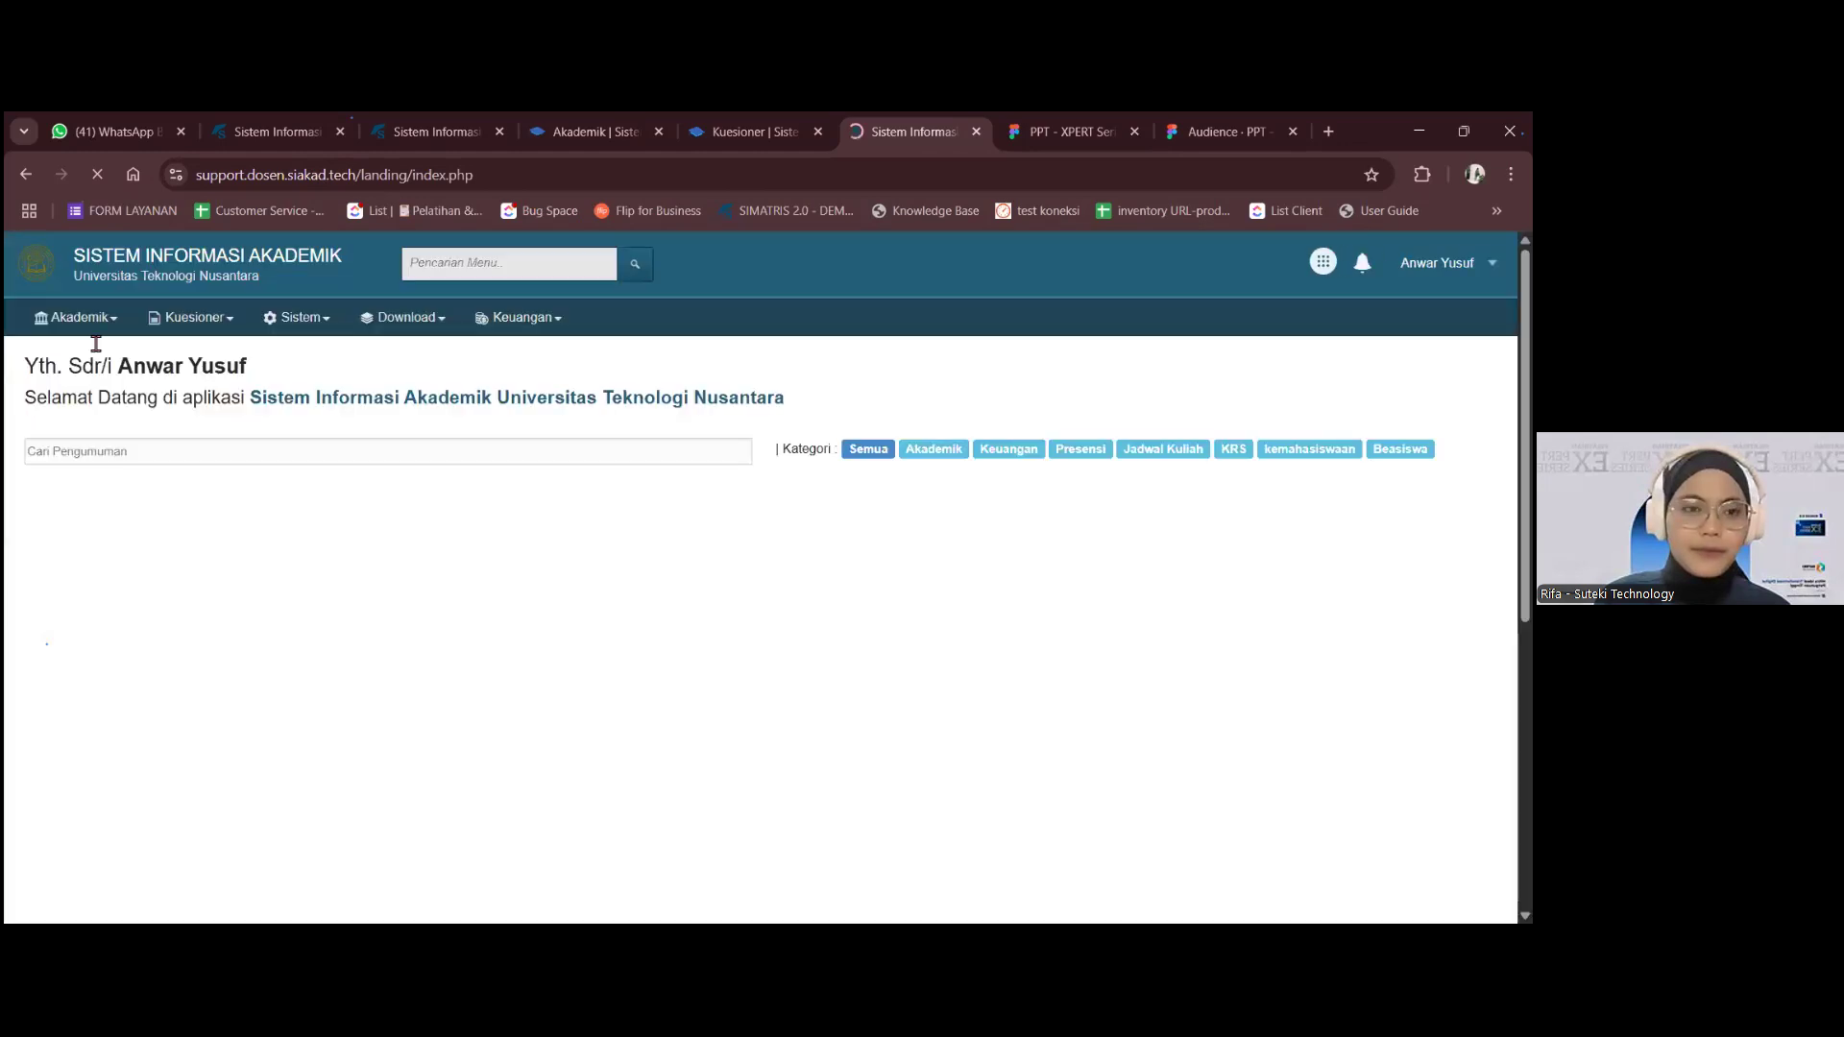
# - Display Rekap Kuesioner Dosen for 2025/2026 Genap, Program Studi Semua, with Peruntukan Soal Reguler - Non Lab
pyautogui.click(214, 325)
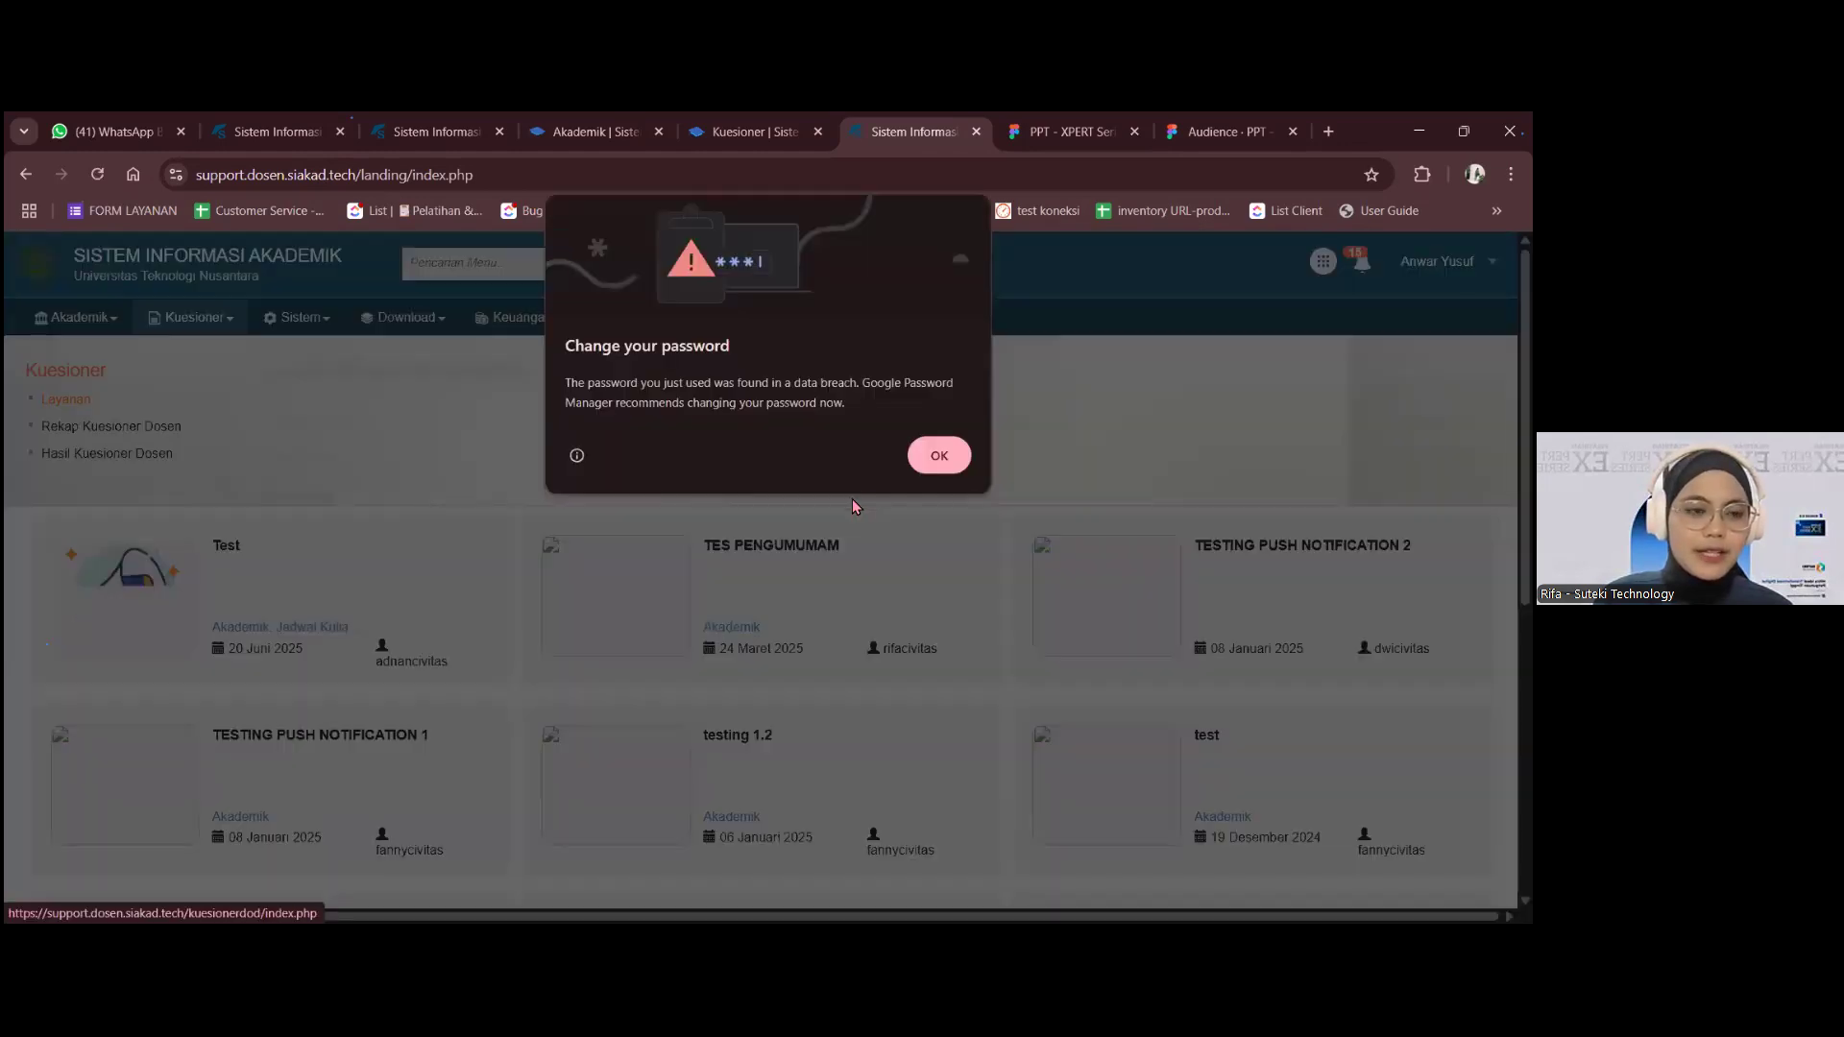
pyautogui.click(937, 452)
pyautogui.click(181, 432)
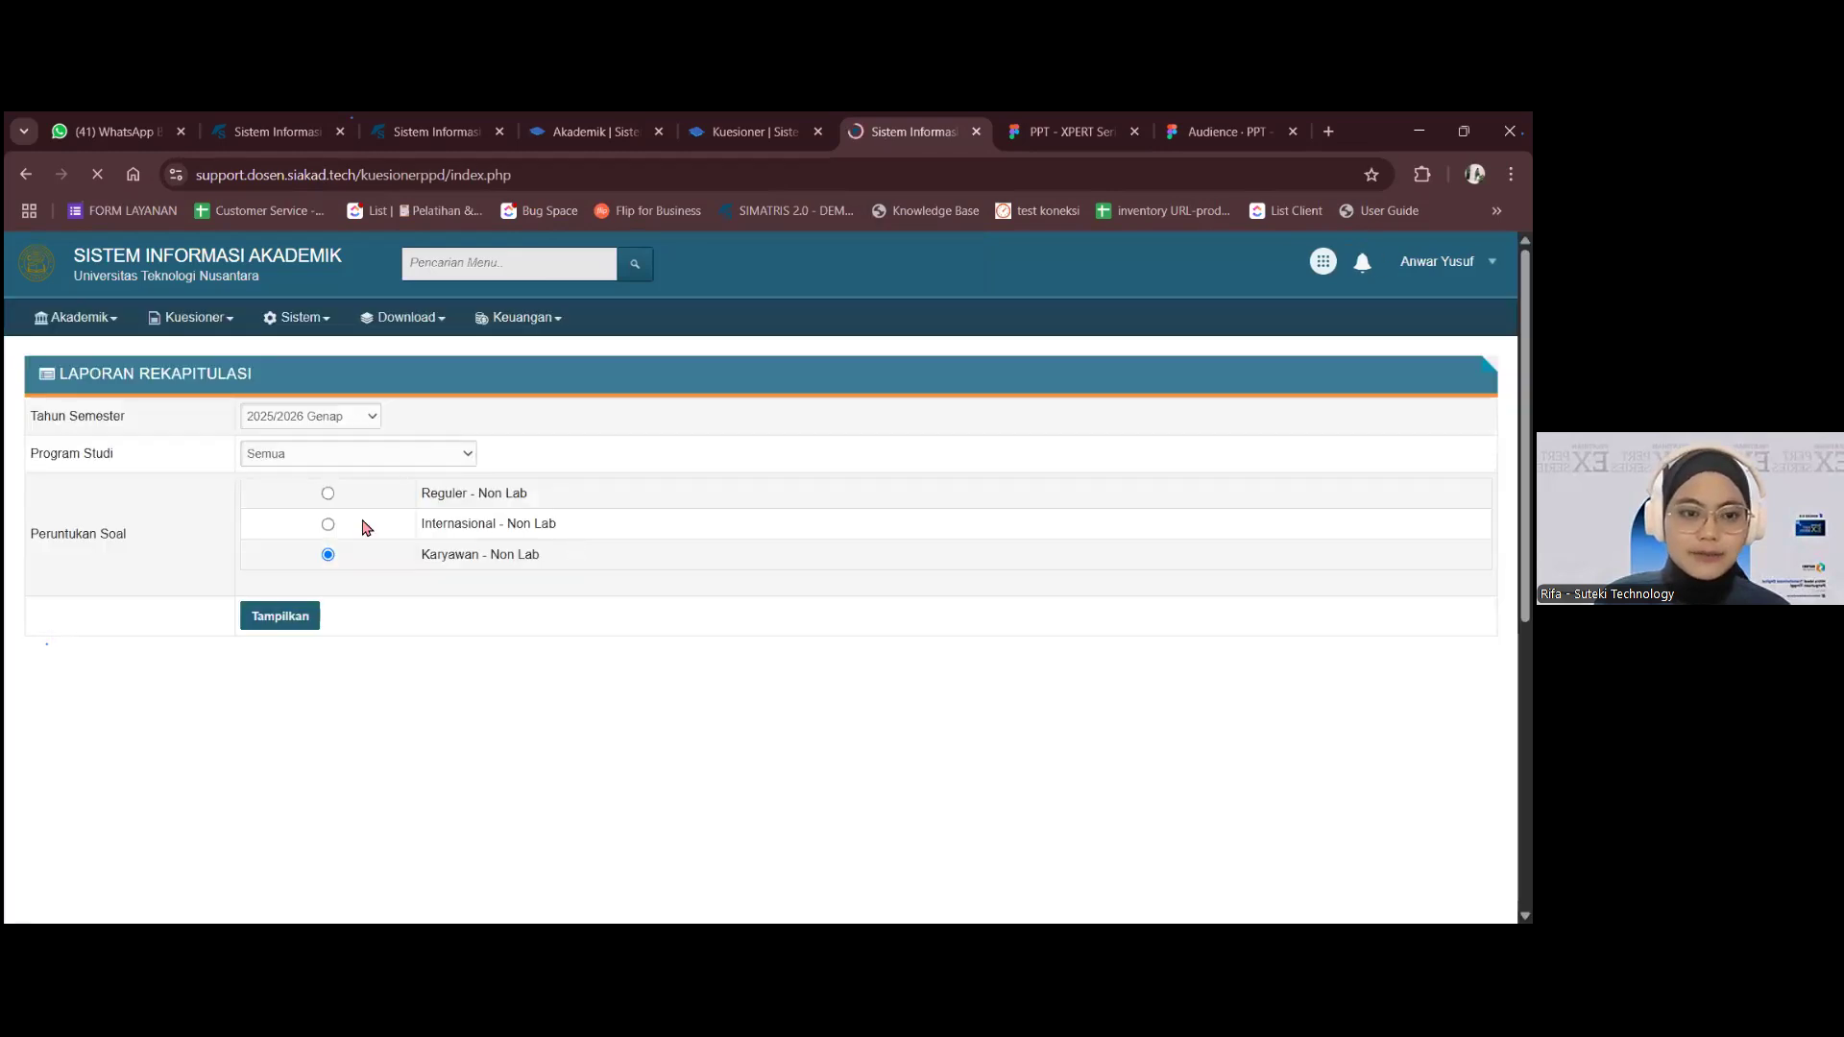
pyautogui.click(297, 619)
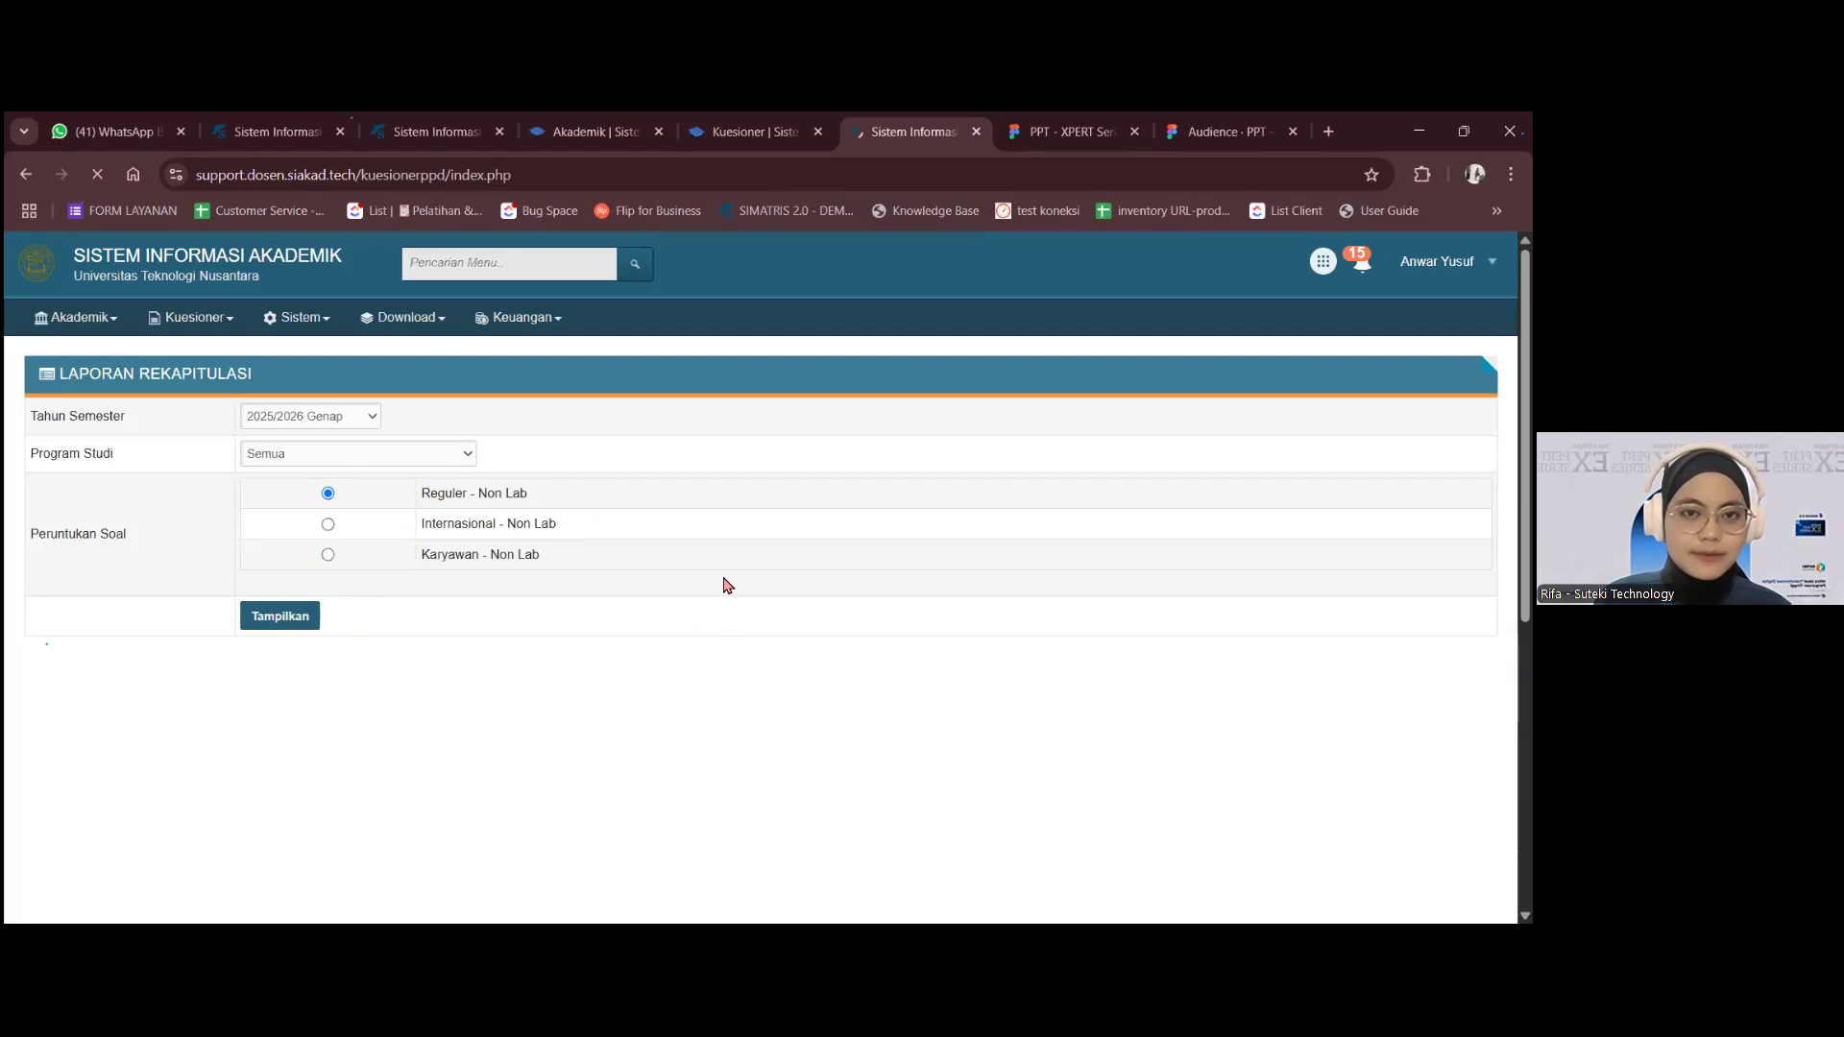
# - View Hasil Kuesioner Dosen for 2024/2025 Ganjil with Reguler - Lab - Non Komputer, including its scores and printable version
pyautogui.click(190, 317)
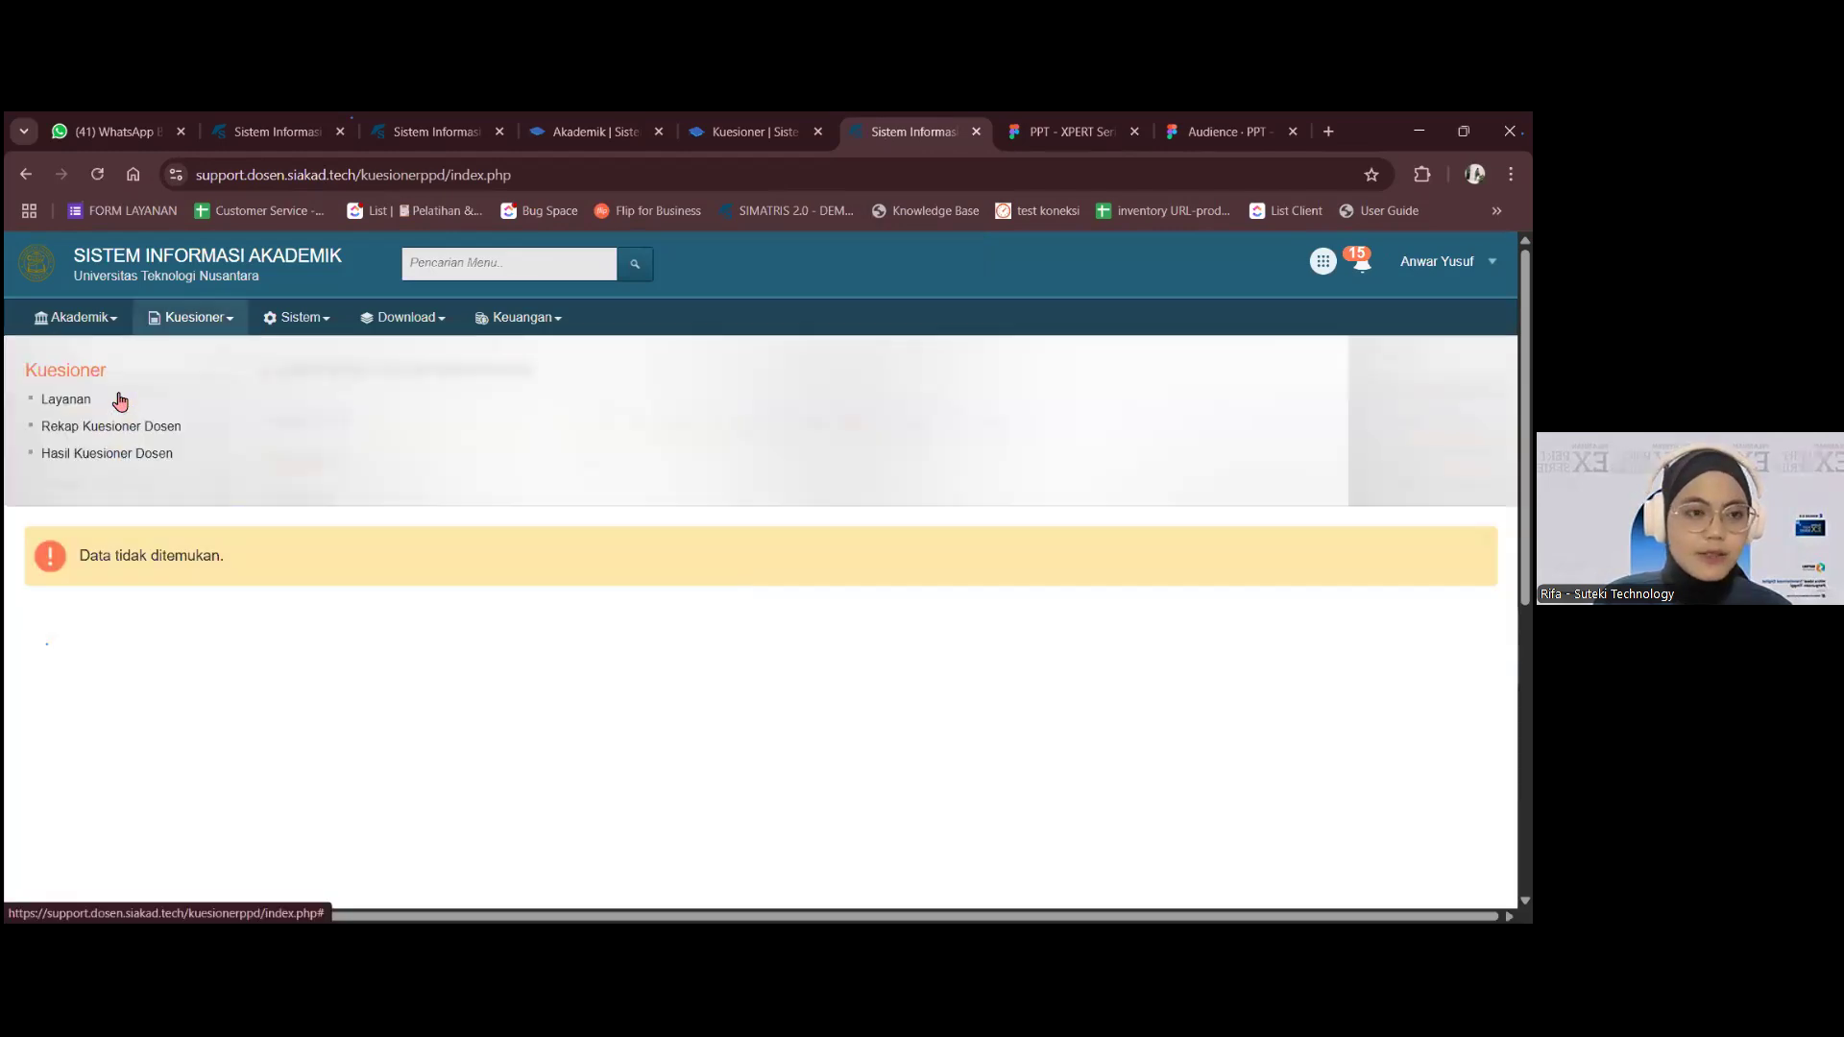
pyautogui.click(357, 463)
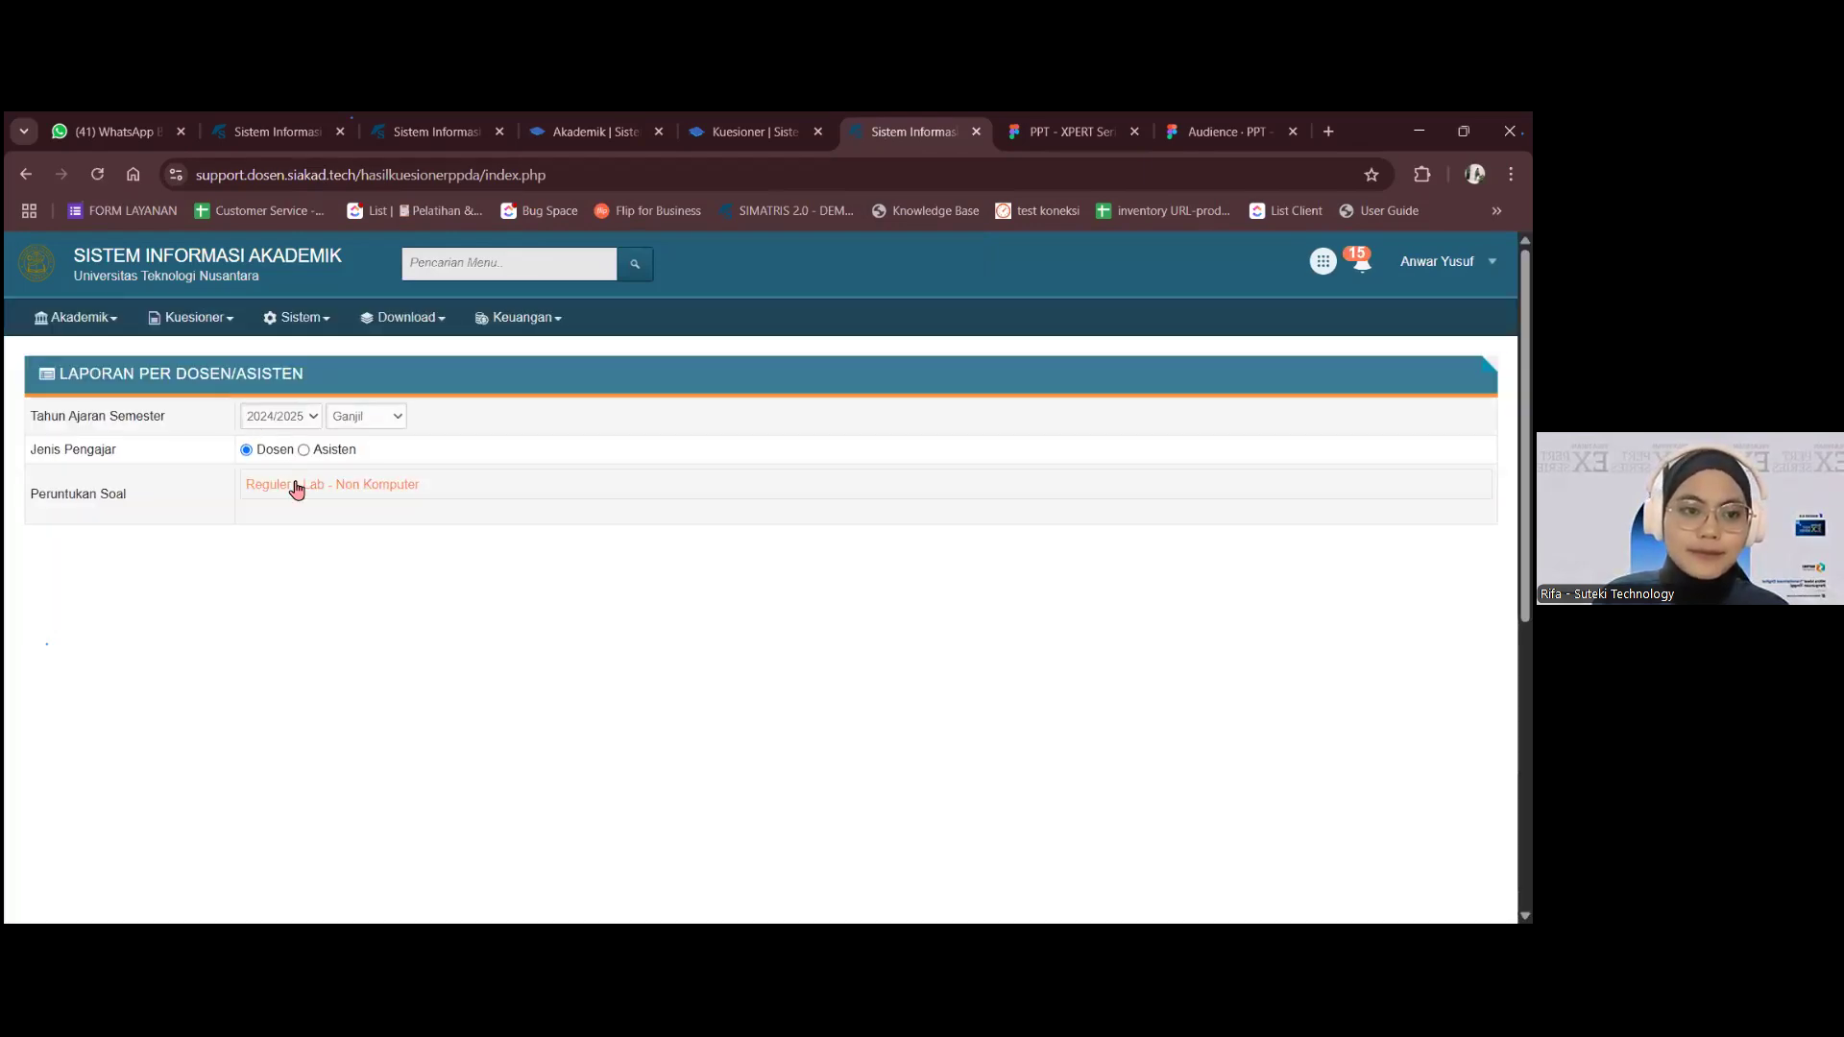
pyautogui.click(298, 488)
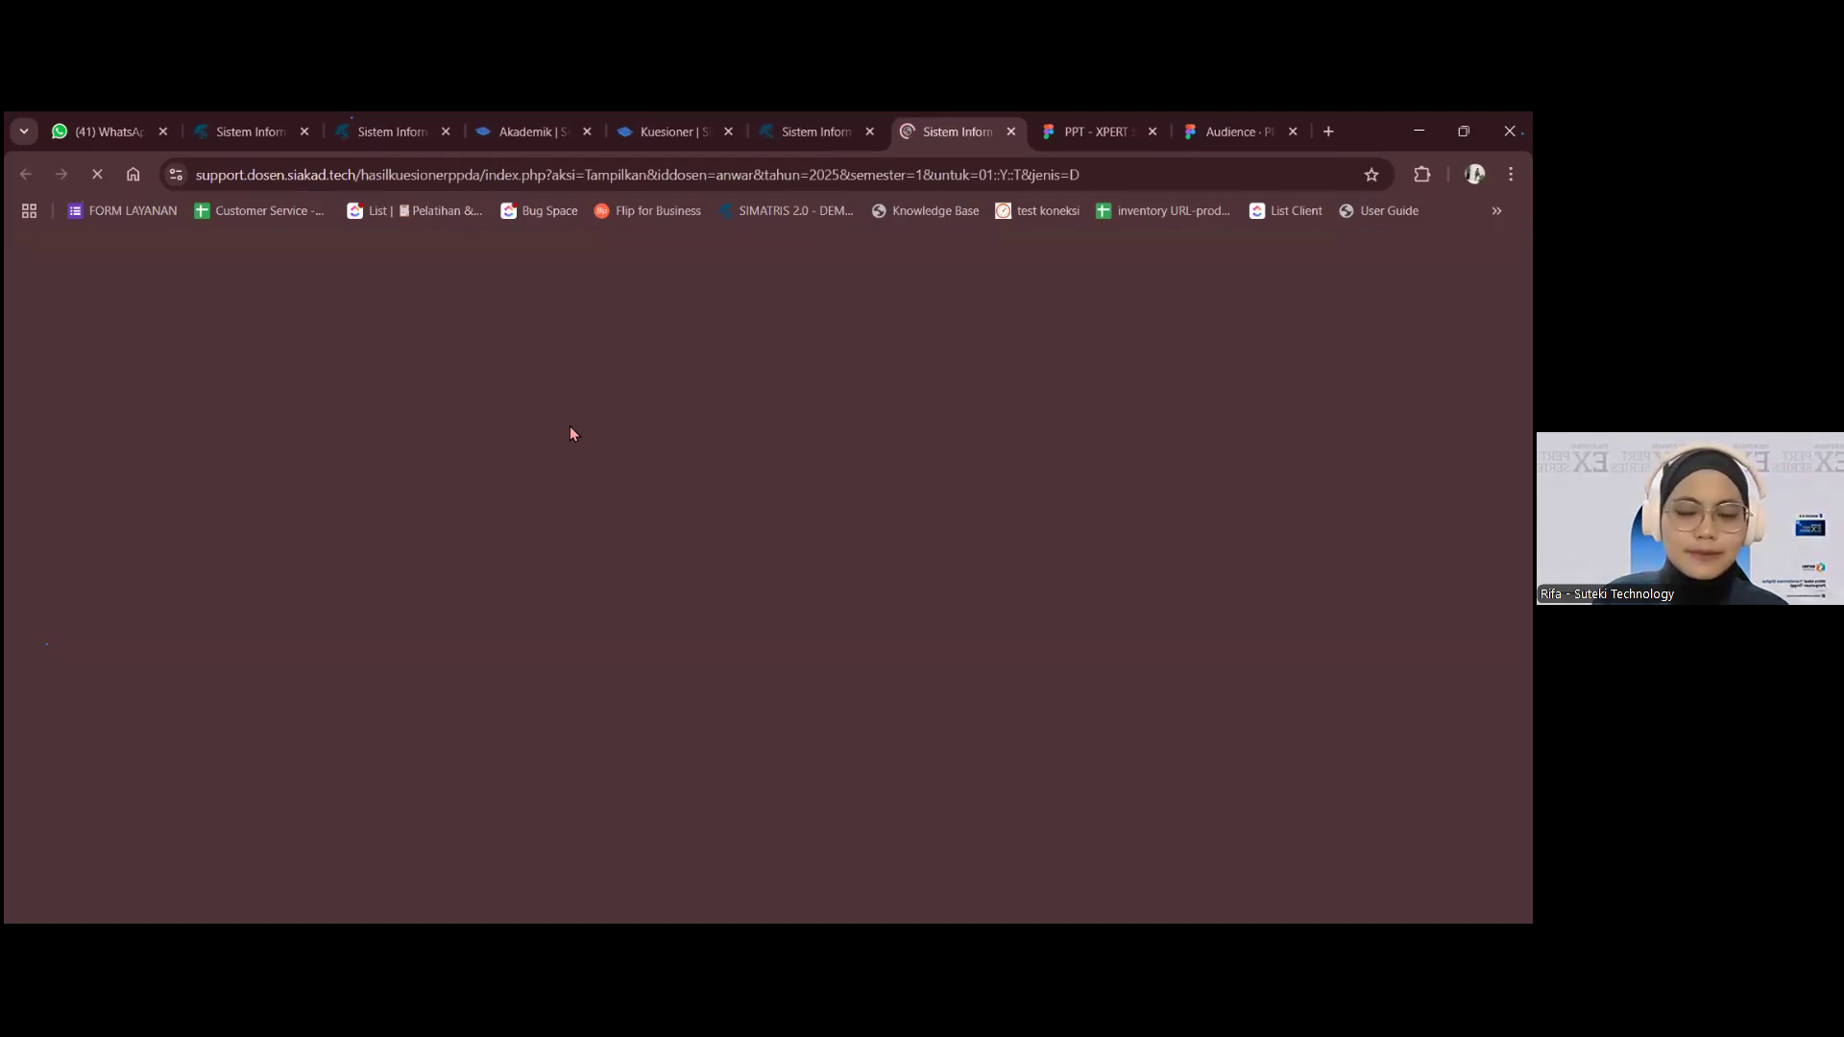
pyautogui.scroll(-1, 572, 528)
pyautogui.scroll(-10, 577, 518)
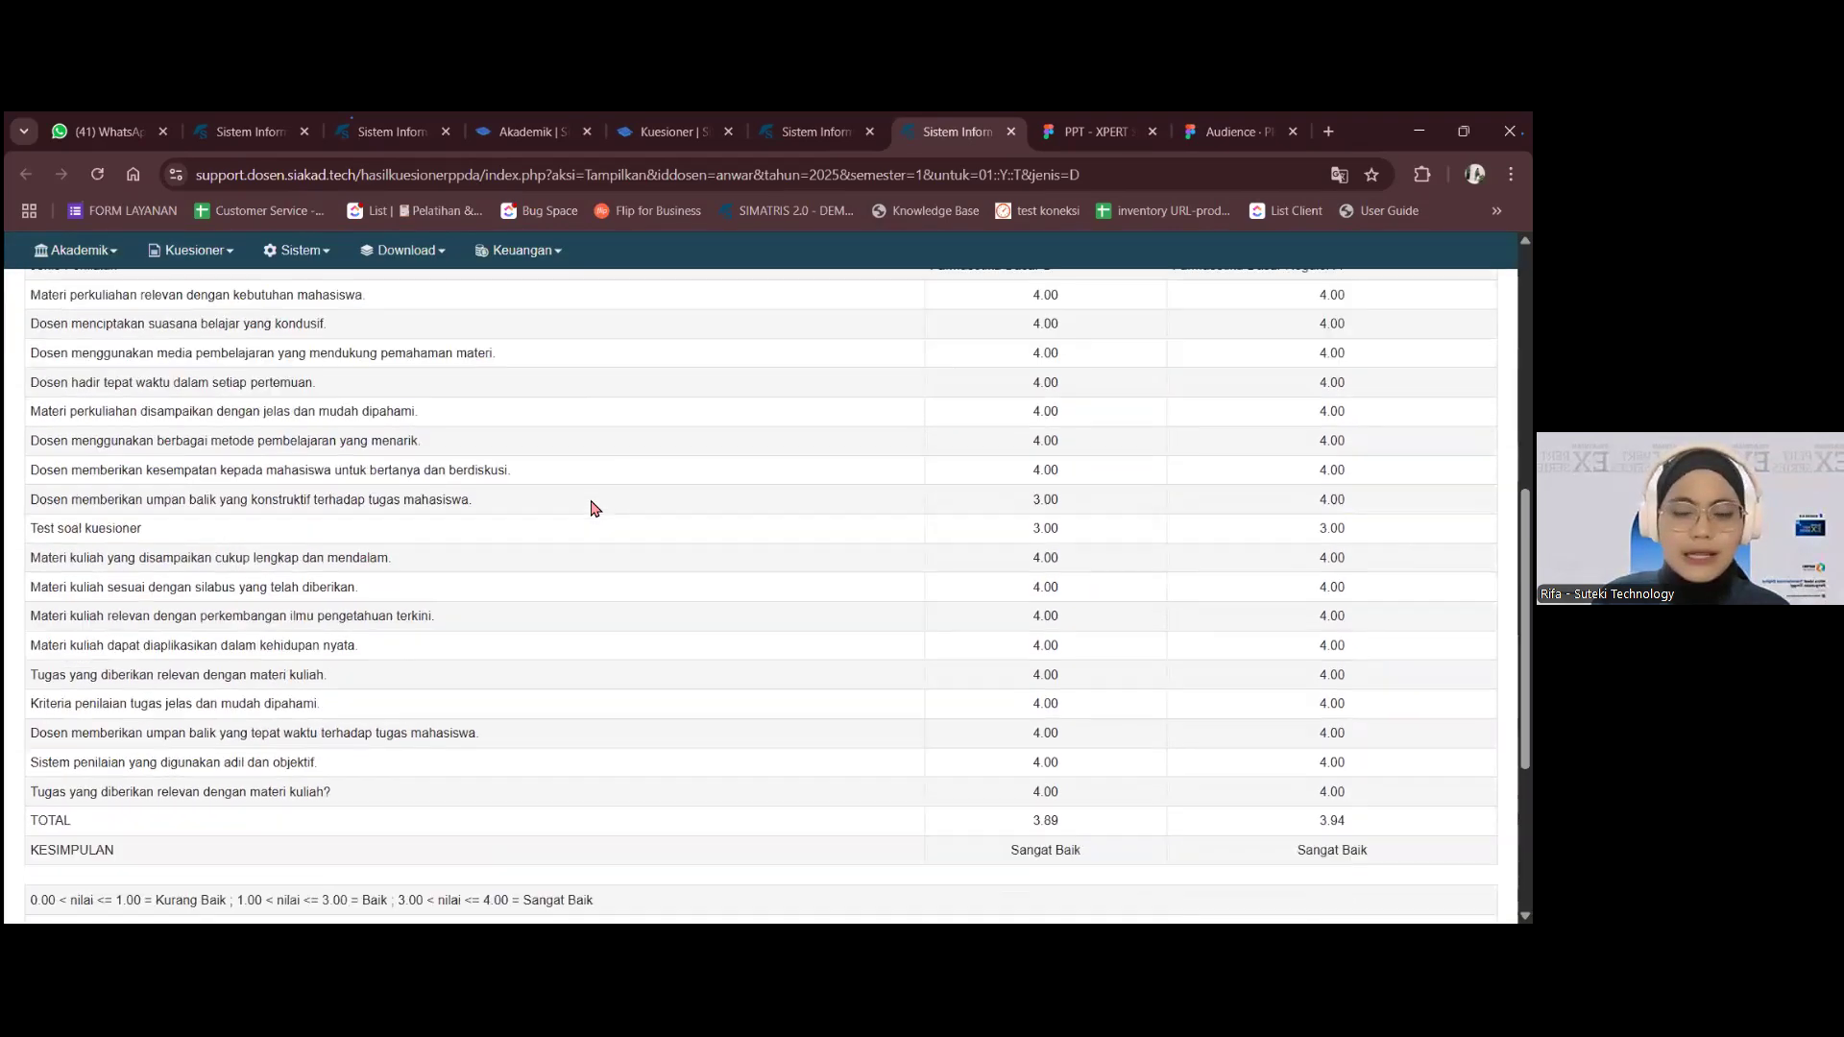
pyautogui.scroll(10, 593, 509)
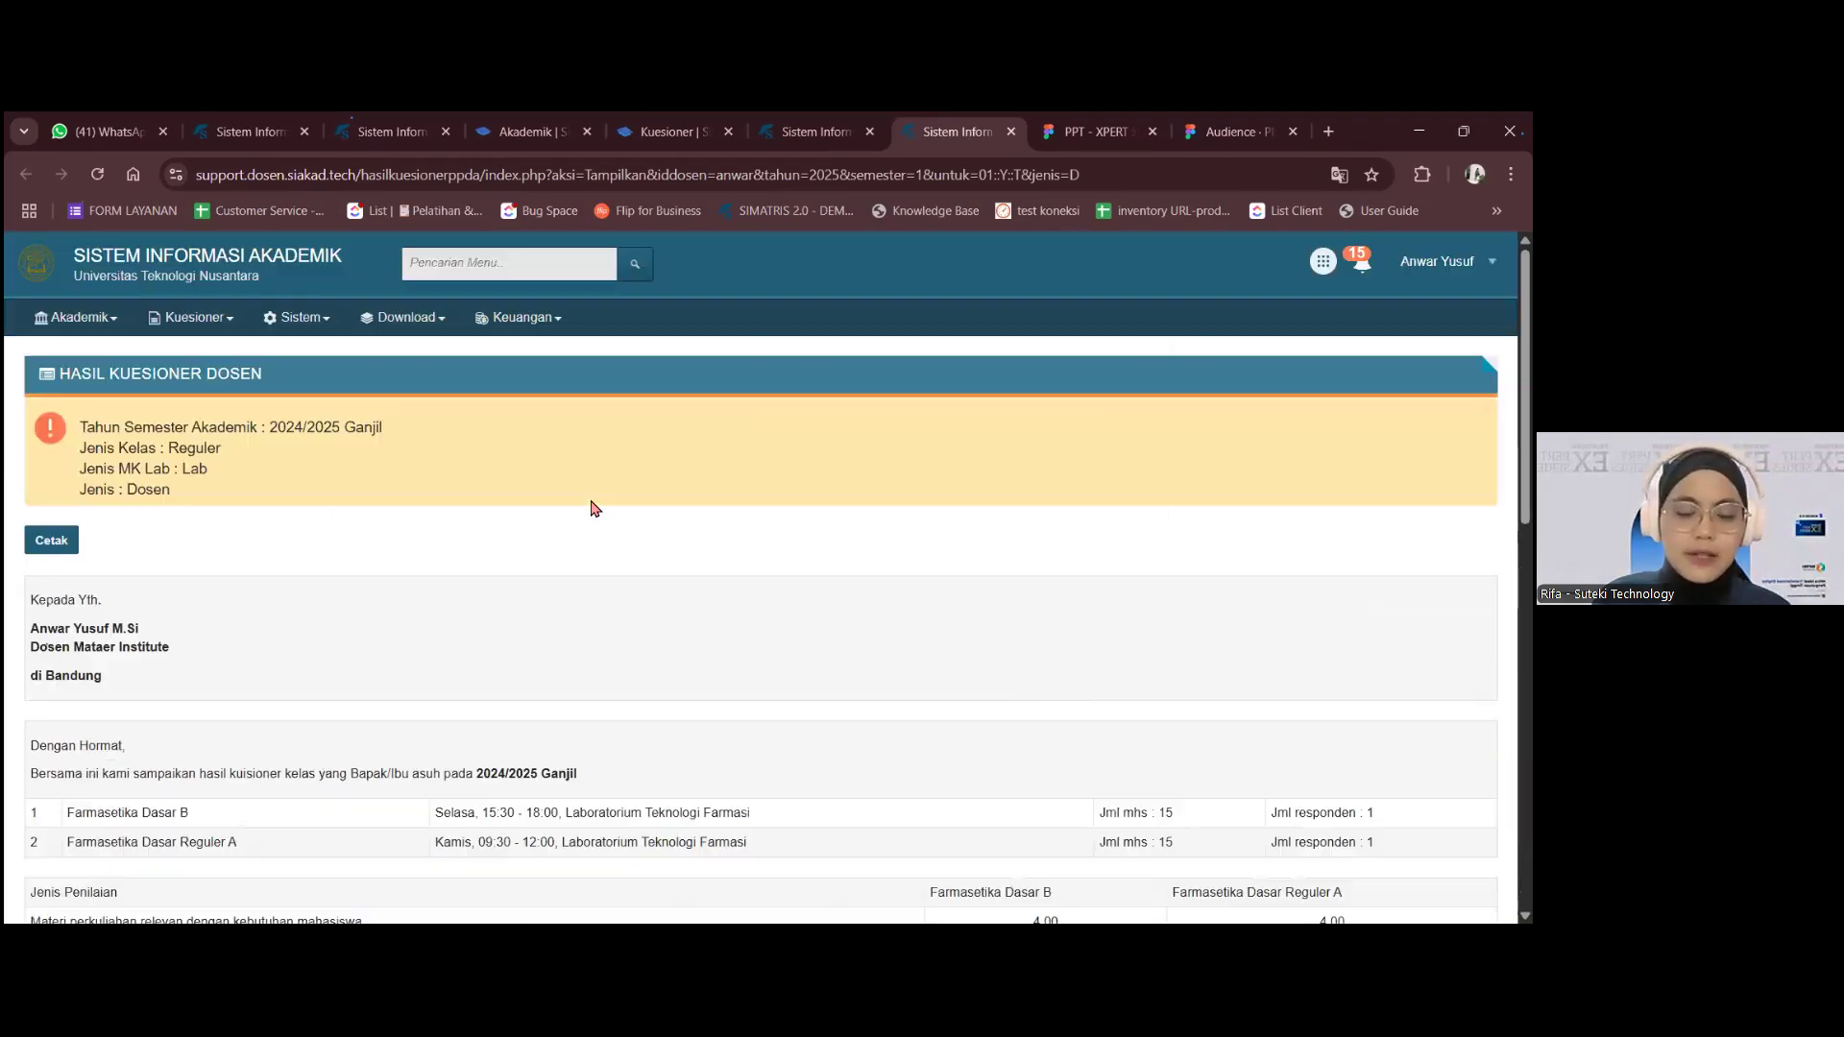
pyautogui.click(53, 542)
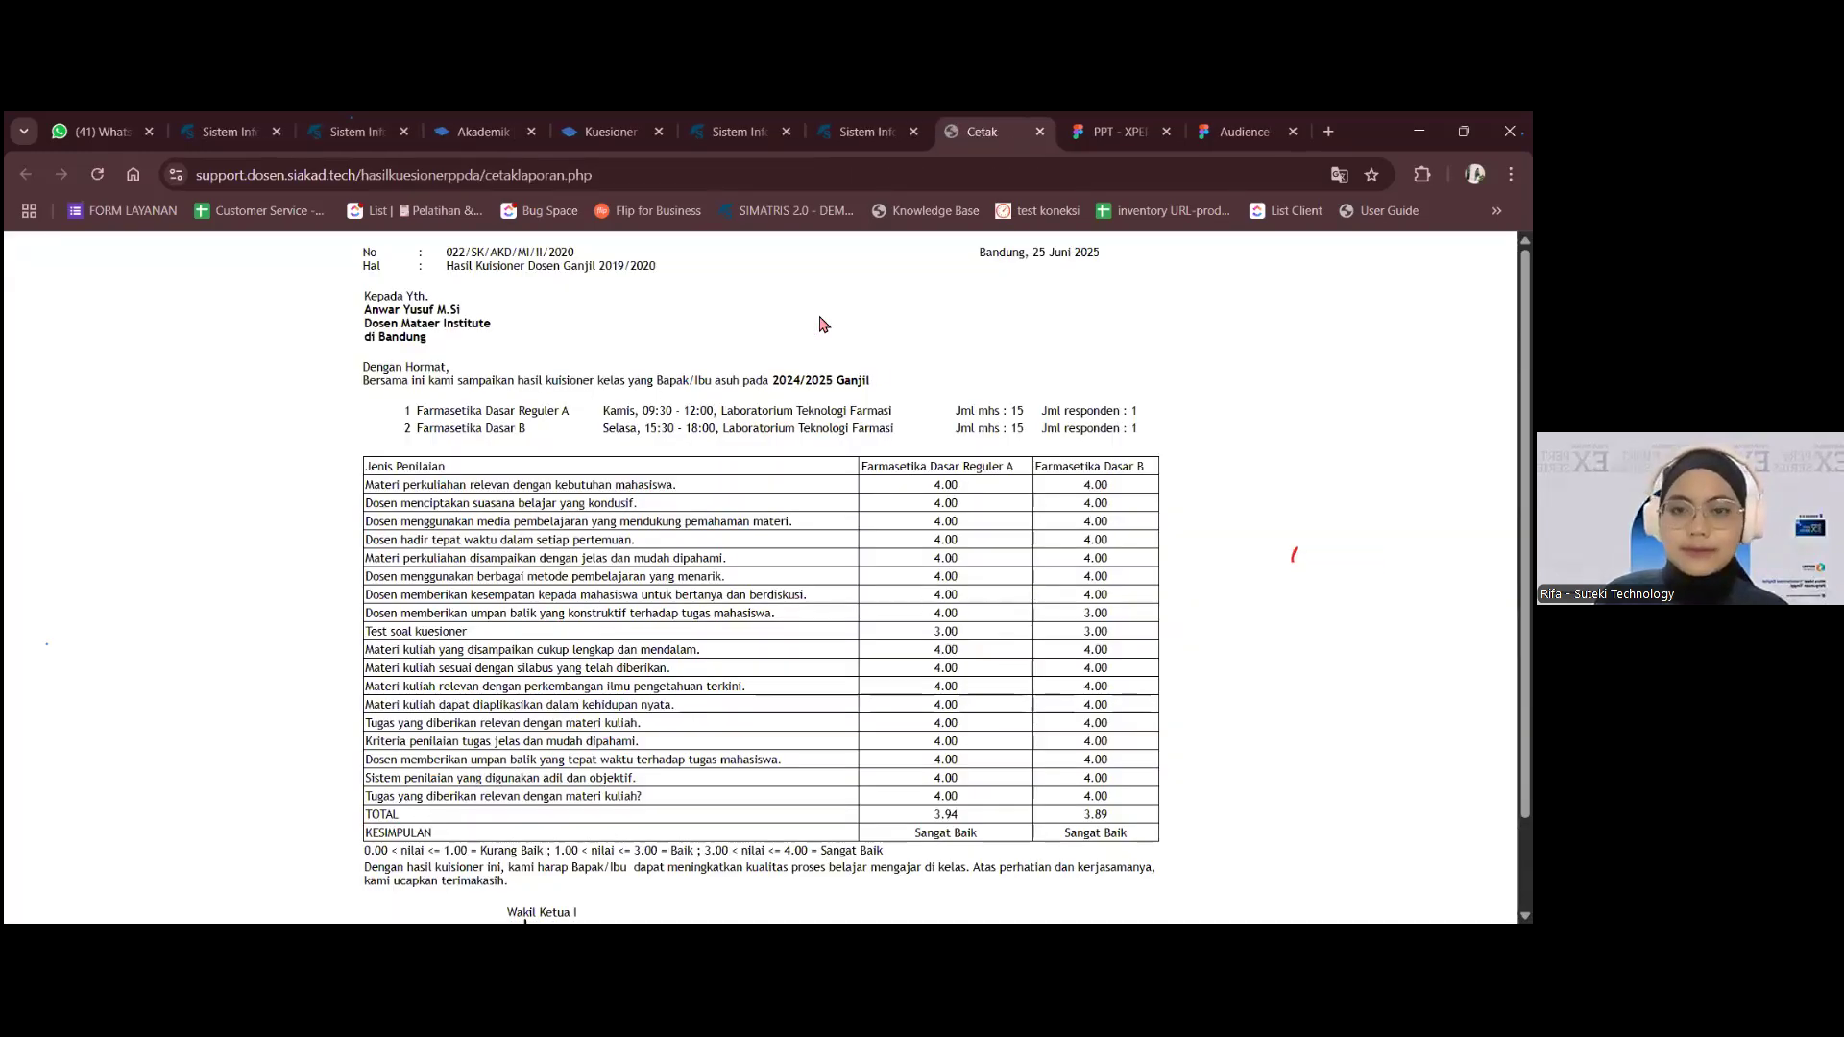
pyautogui.click(1039, 132)
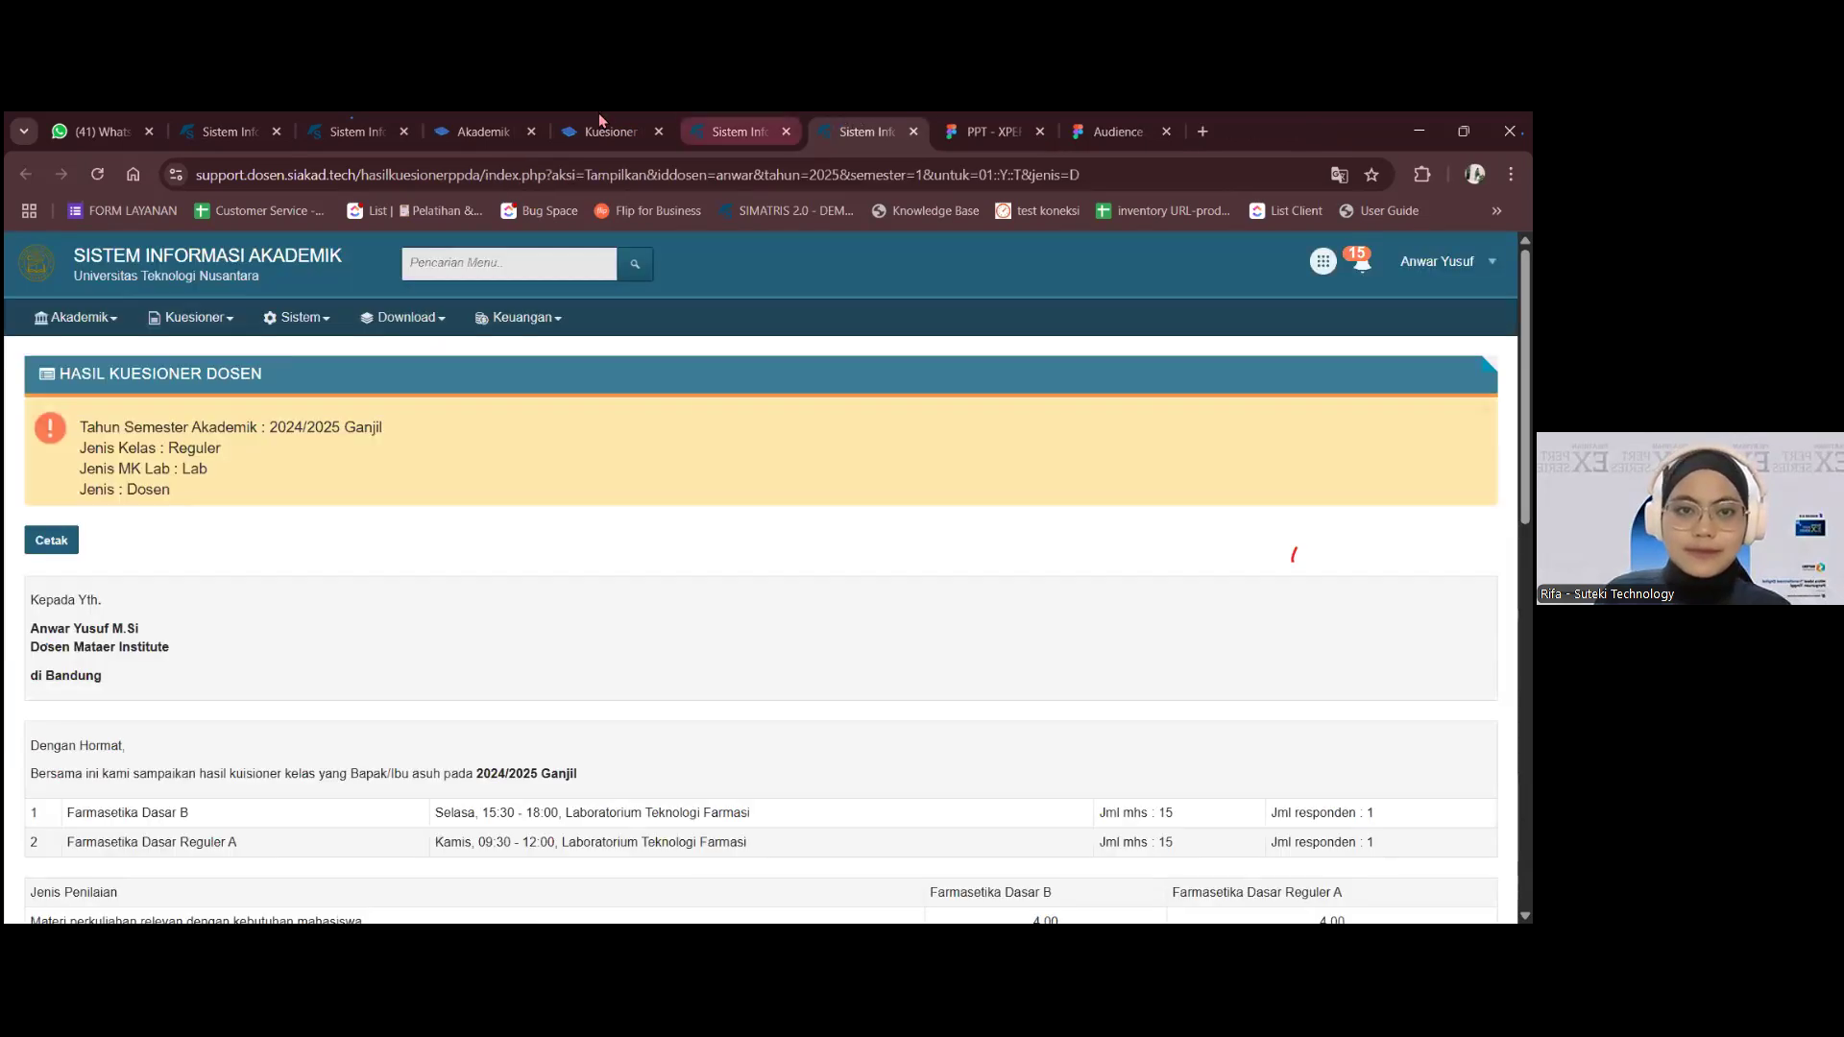
# - Switch back to the operator portal and expand the Kuesioner Proses Pembelajaran section to review its functions
pyautogui.click(244, 129)
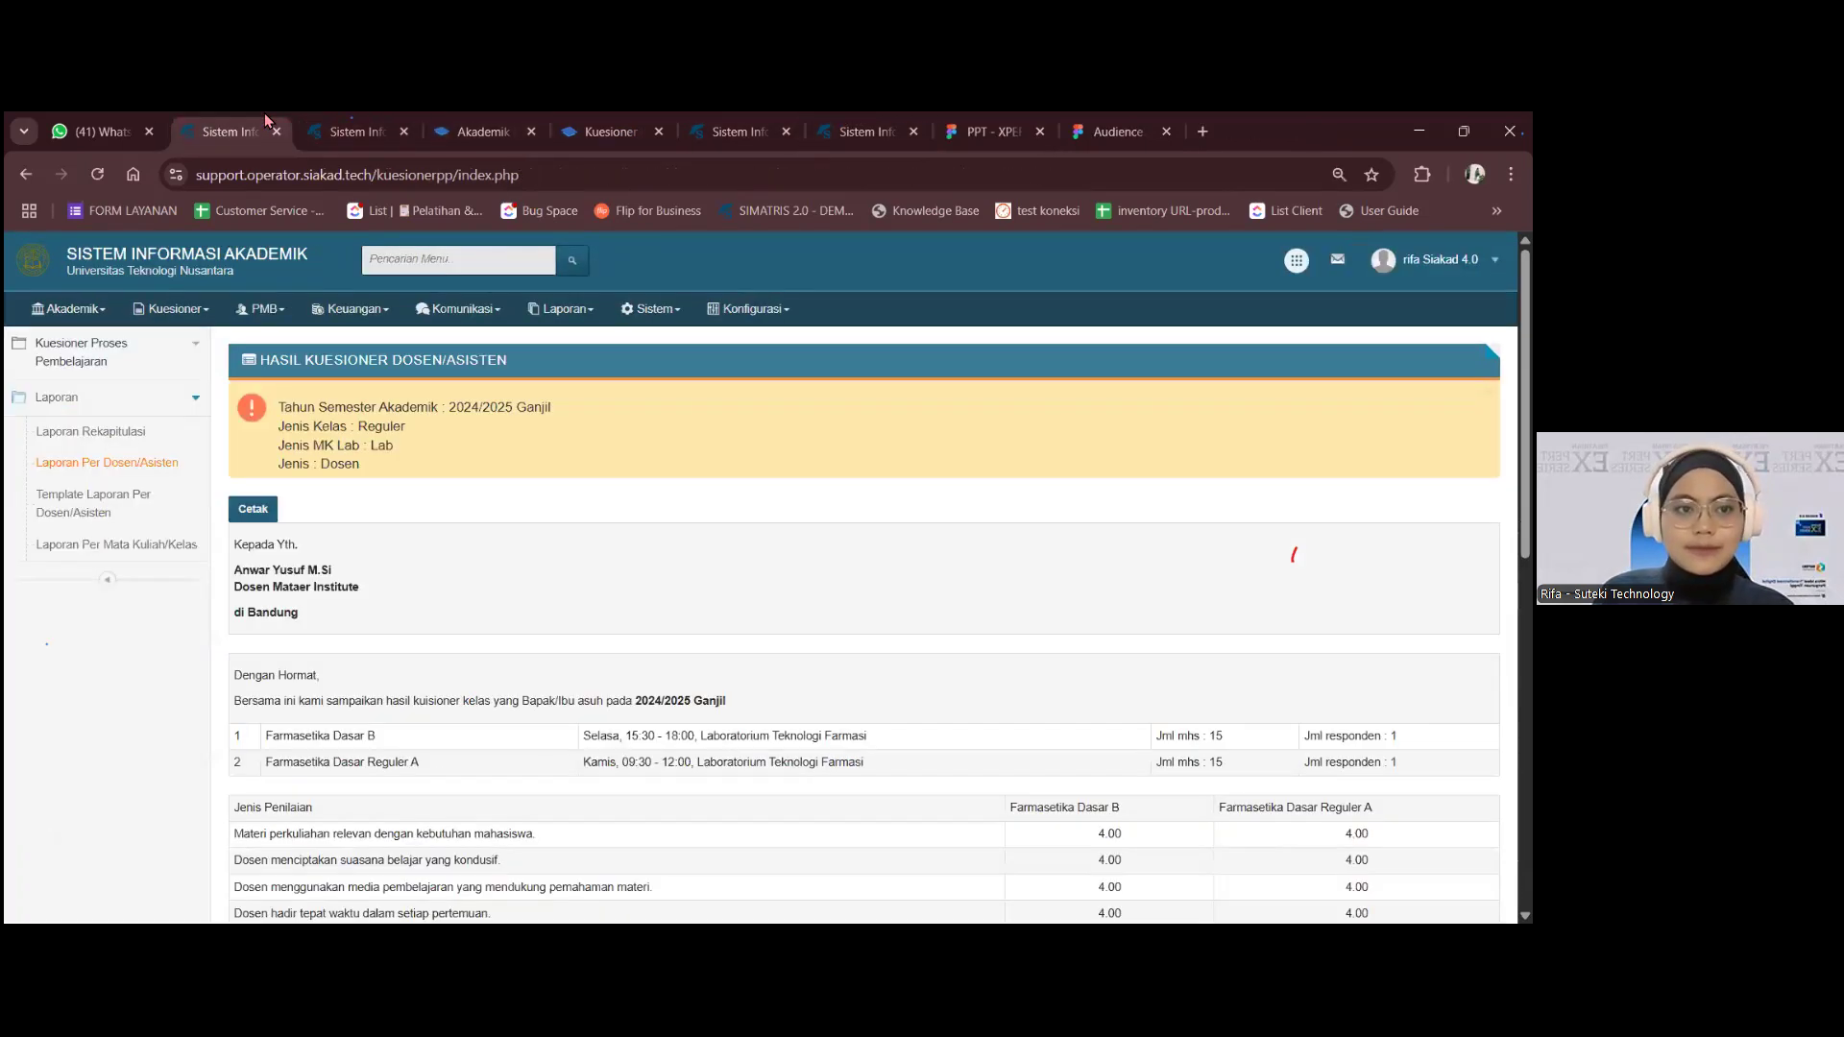
pyautogui.click(195, 402)
pyautogui.click(195, 363)
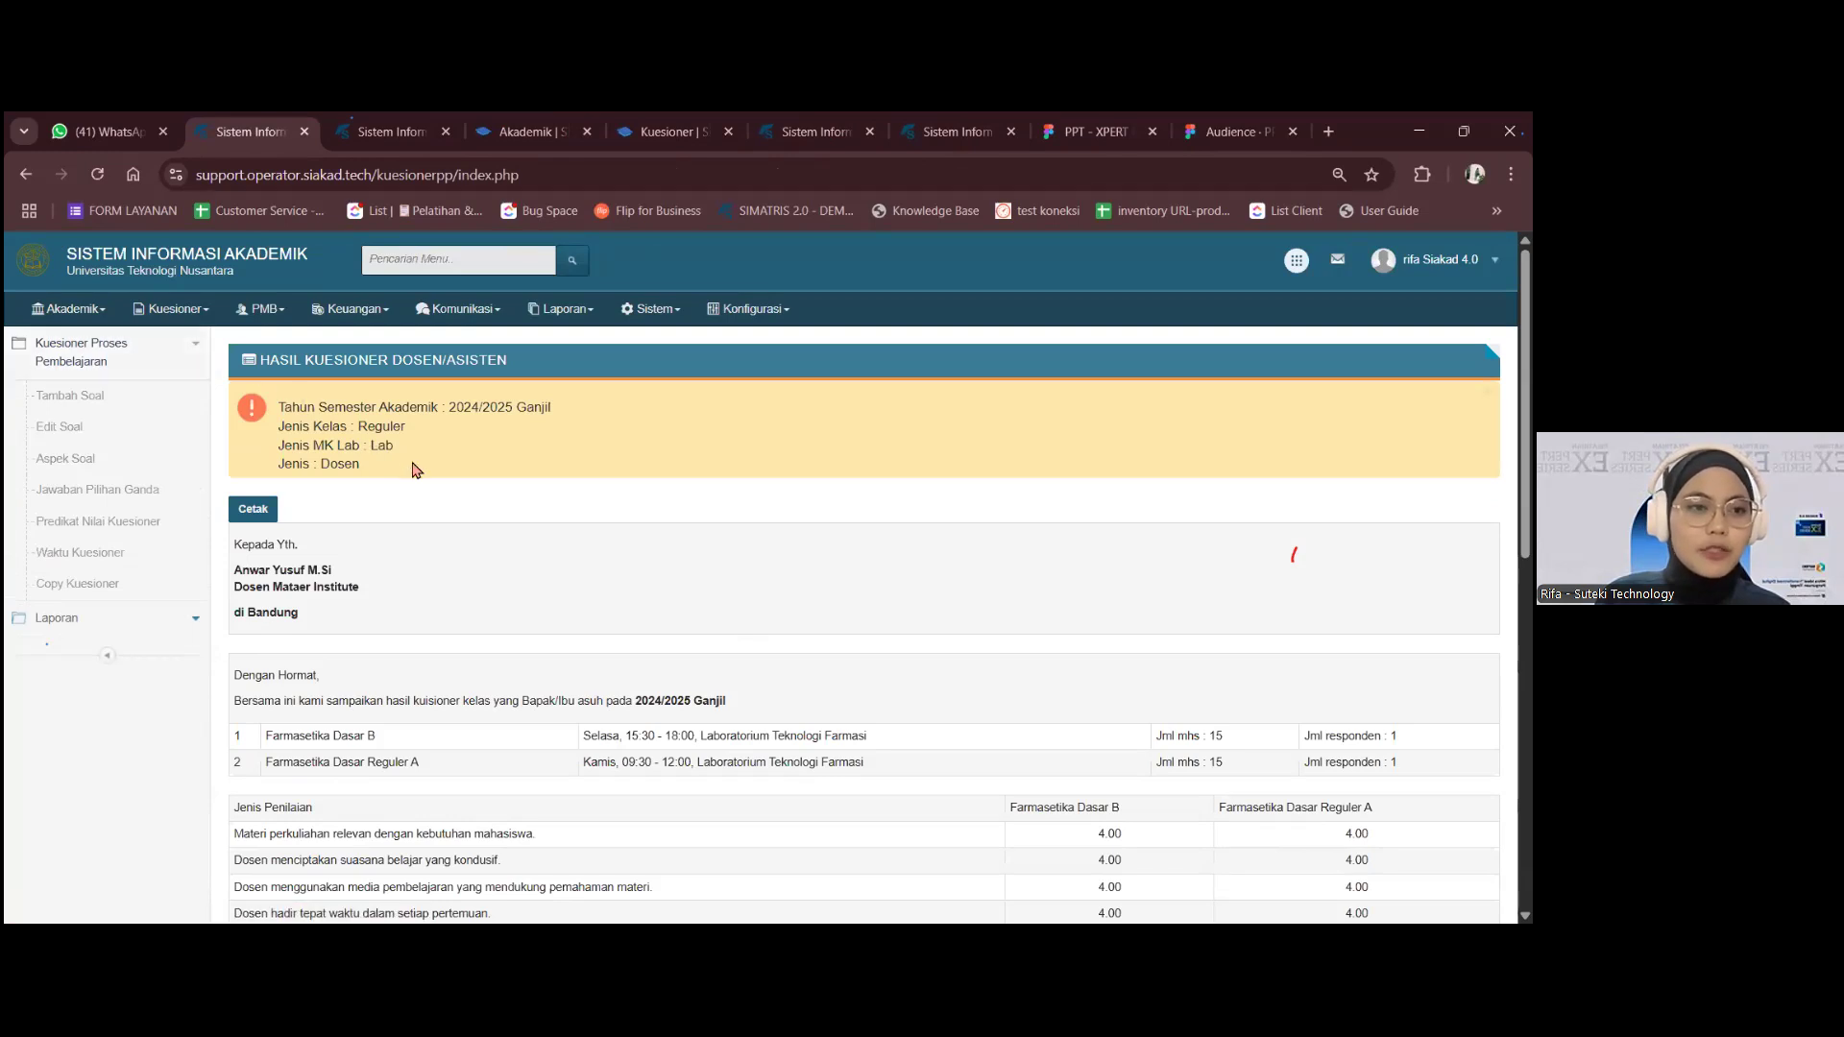
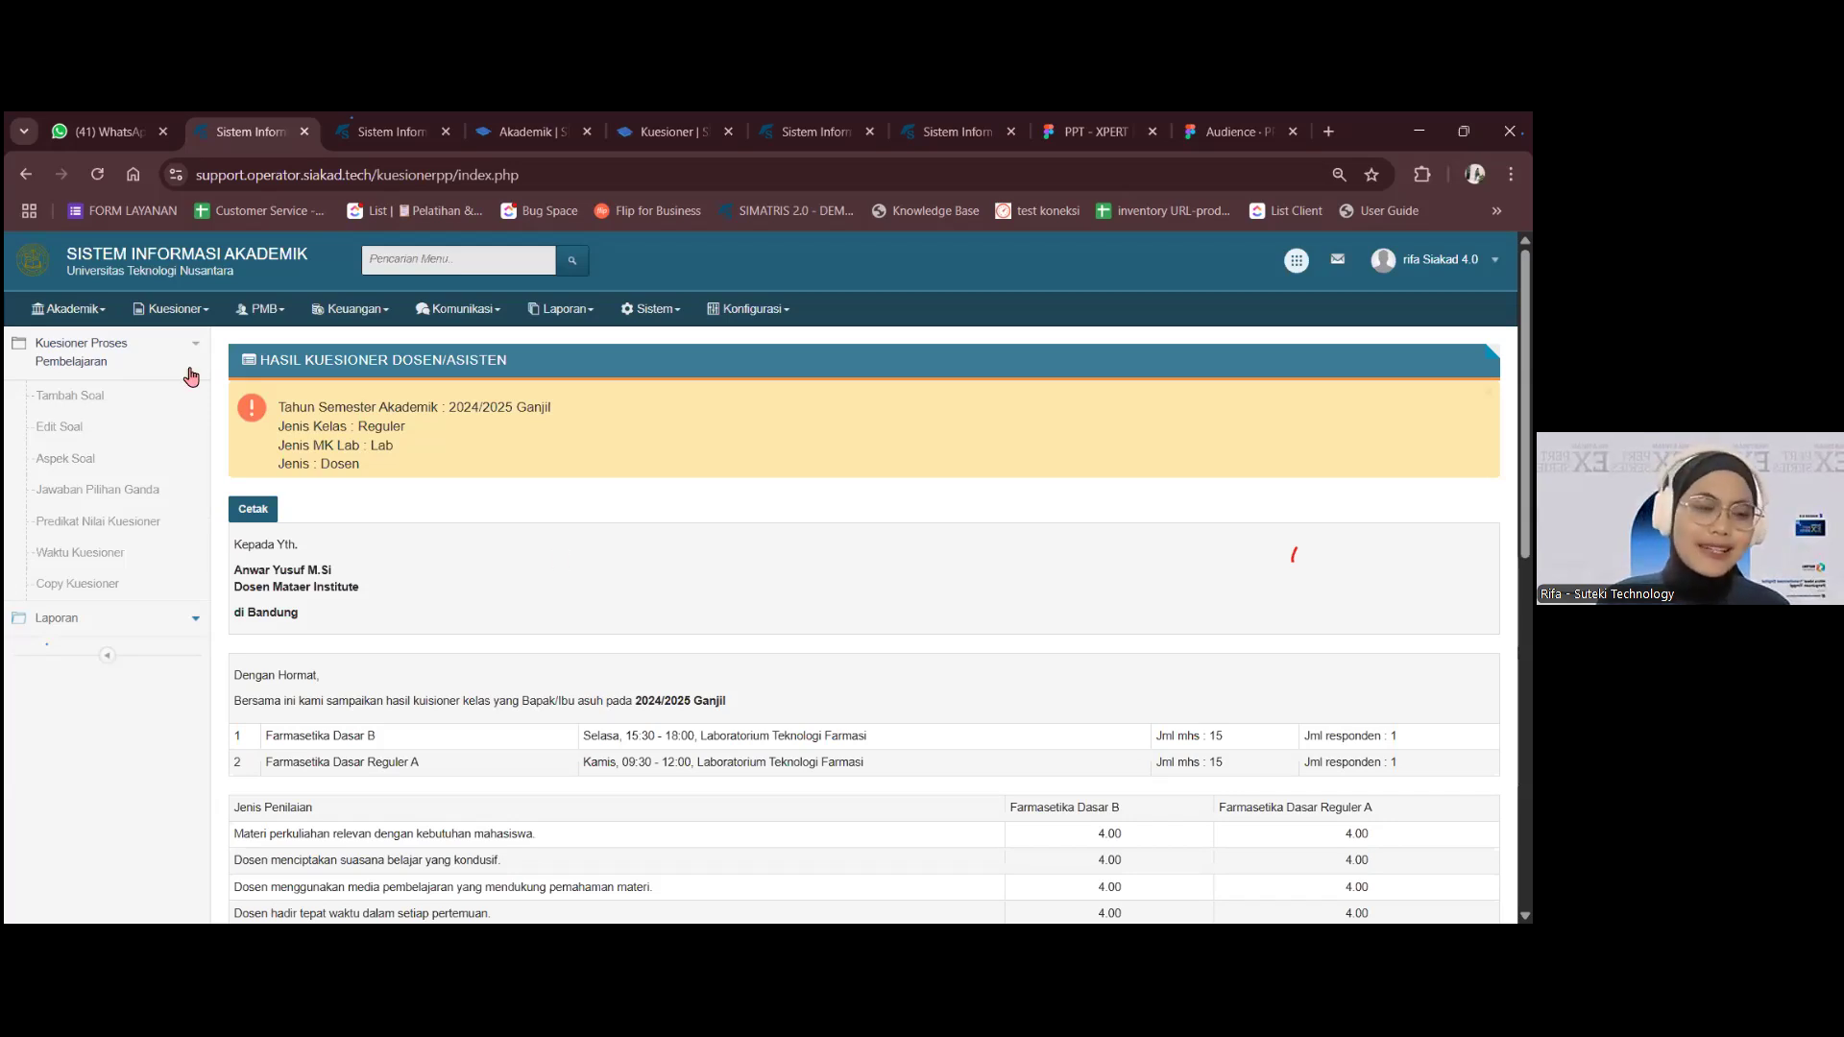
# - Open the Layanan questionnaire and show its Aspek Soal list
pyautogui.click(174, 322)
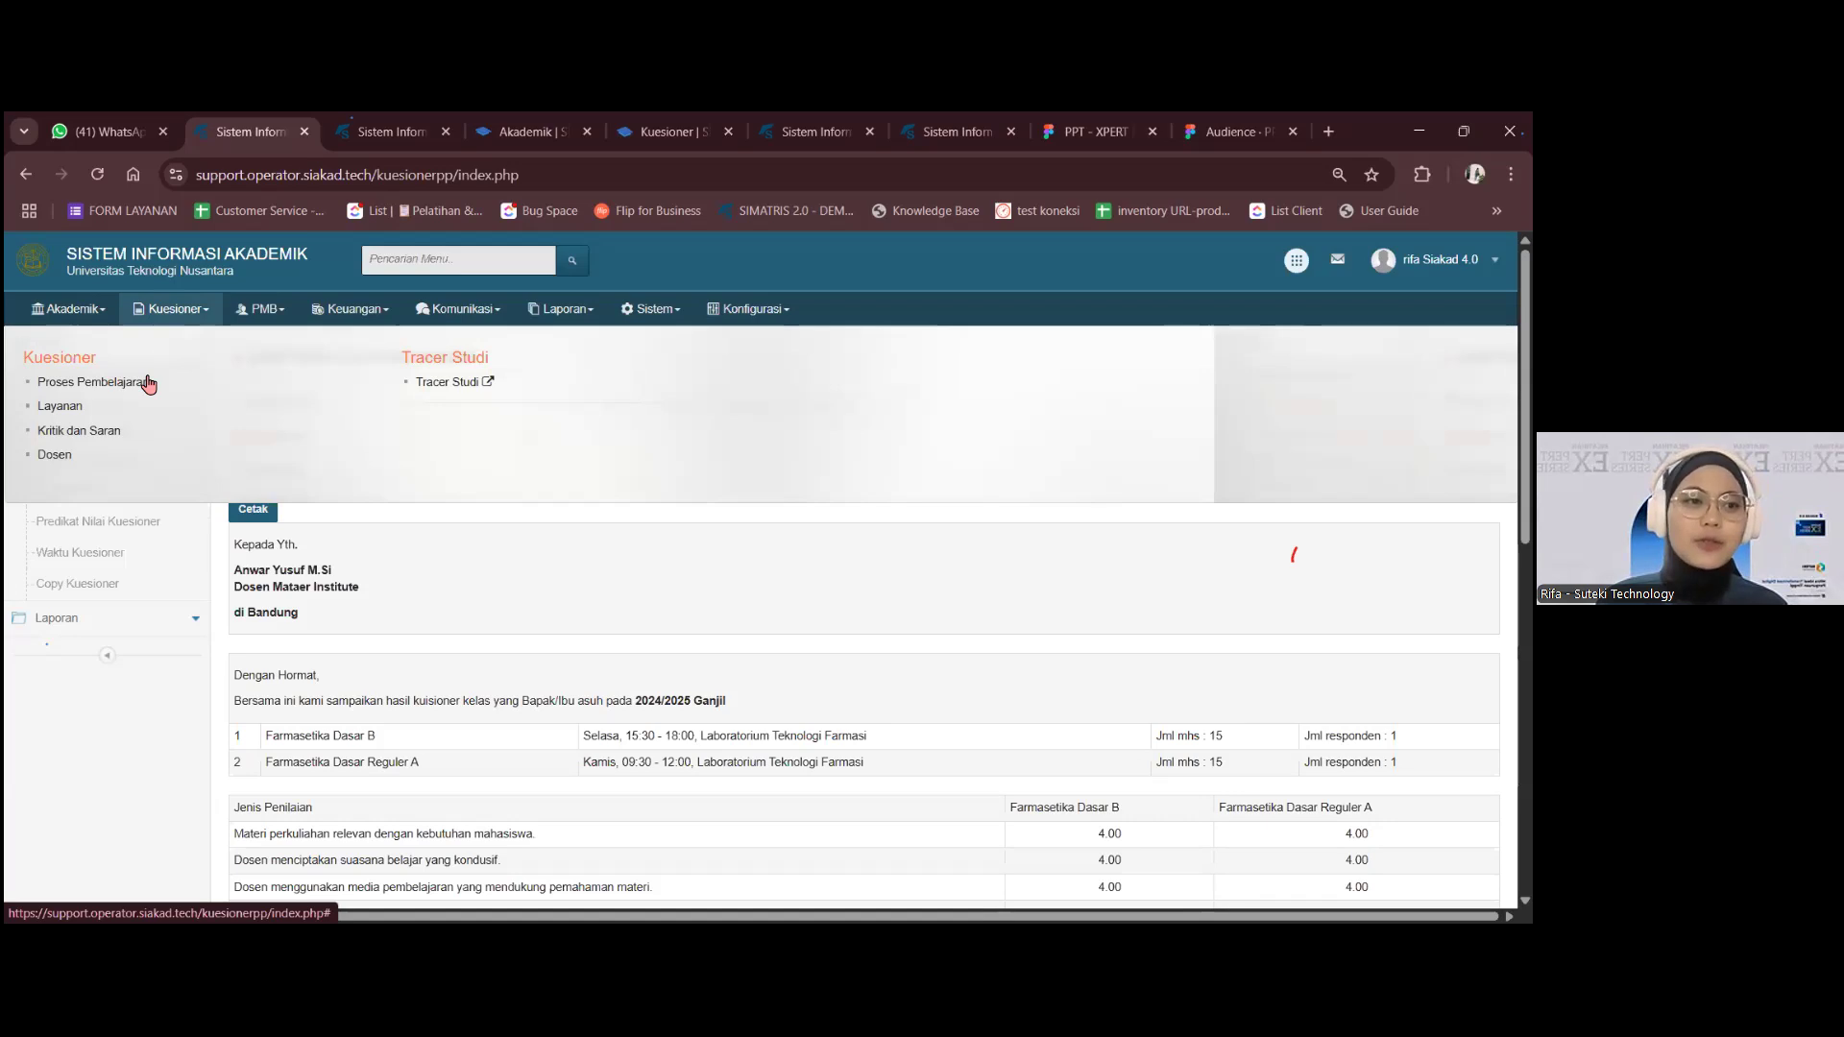
pyautogui.click(84, 413)
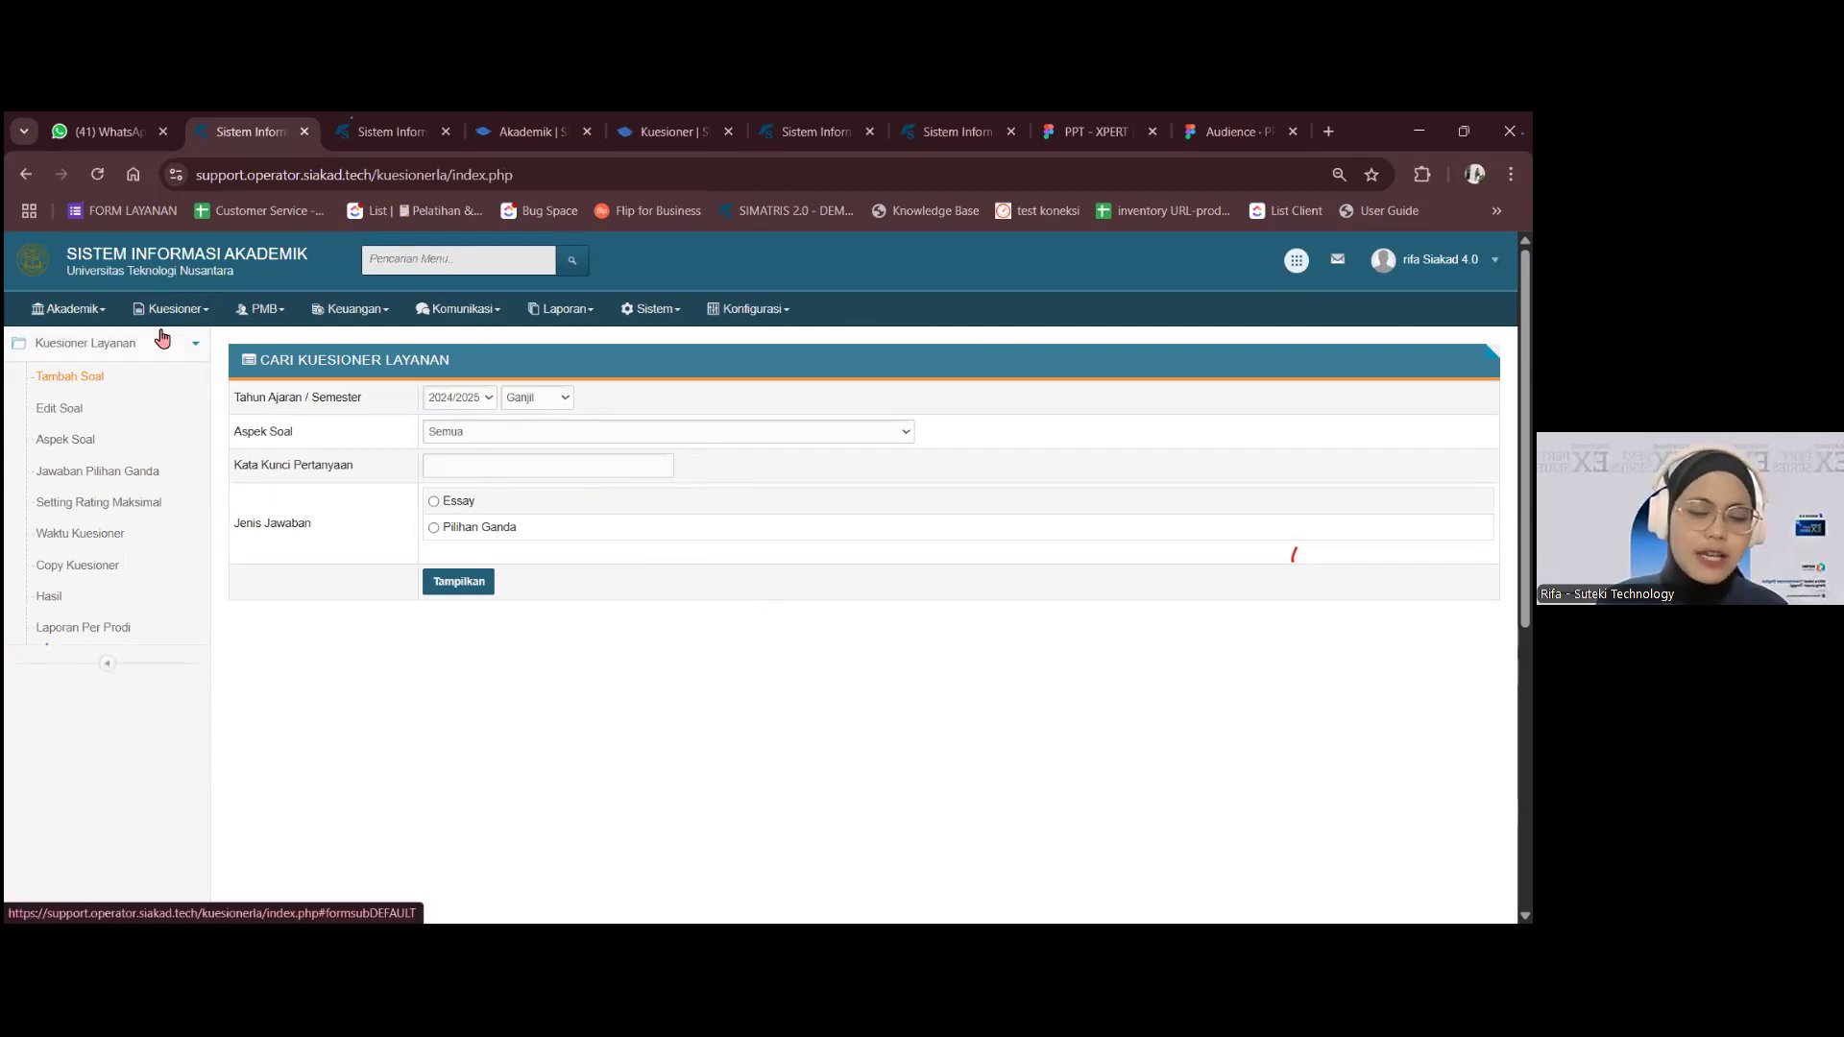
pyautogui.click(137, 441)
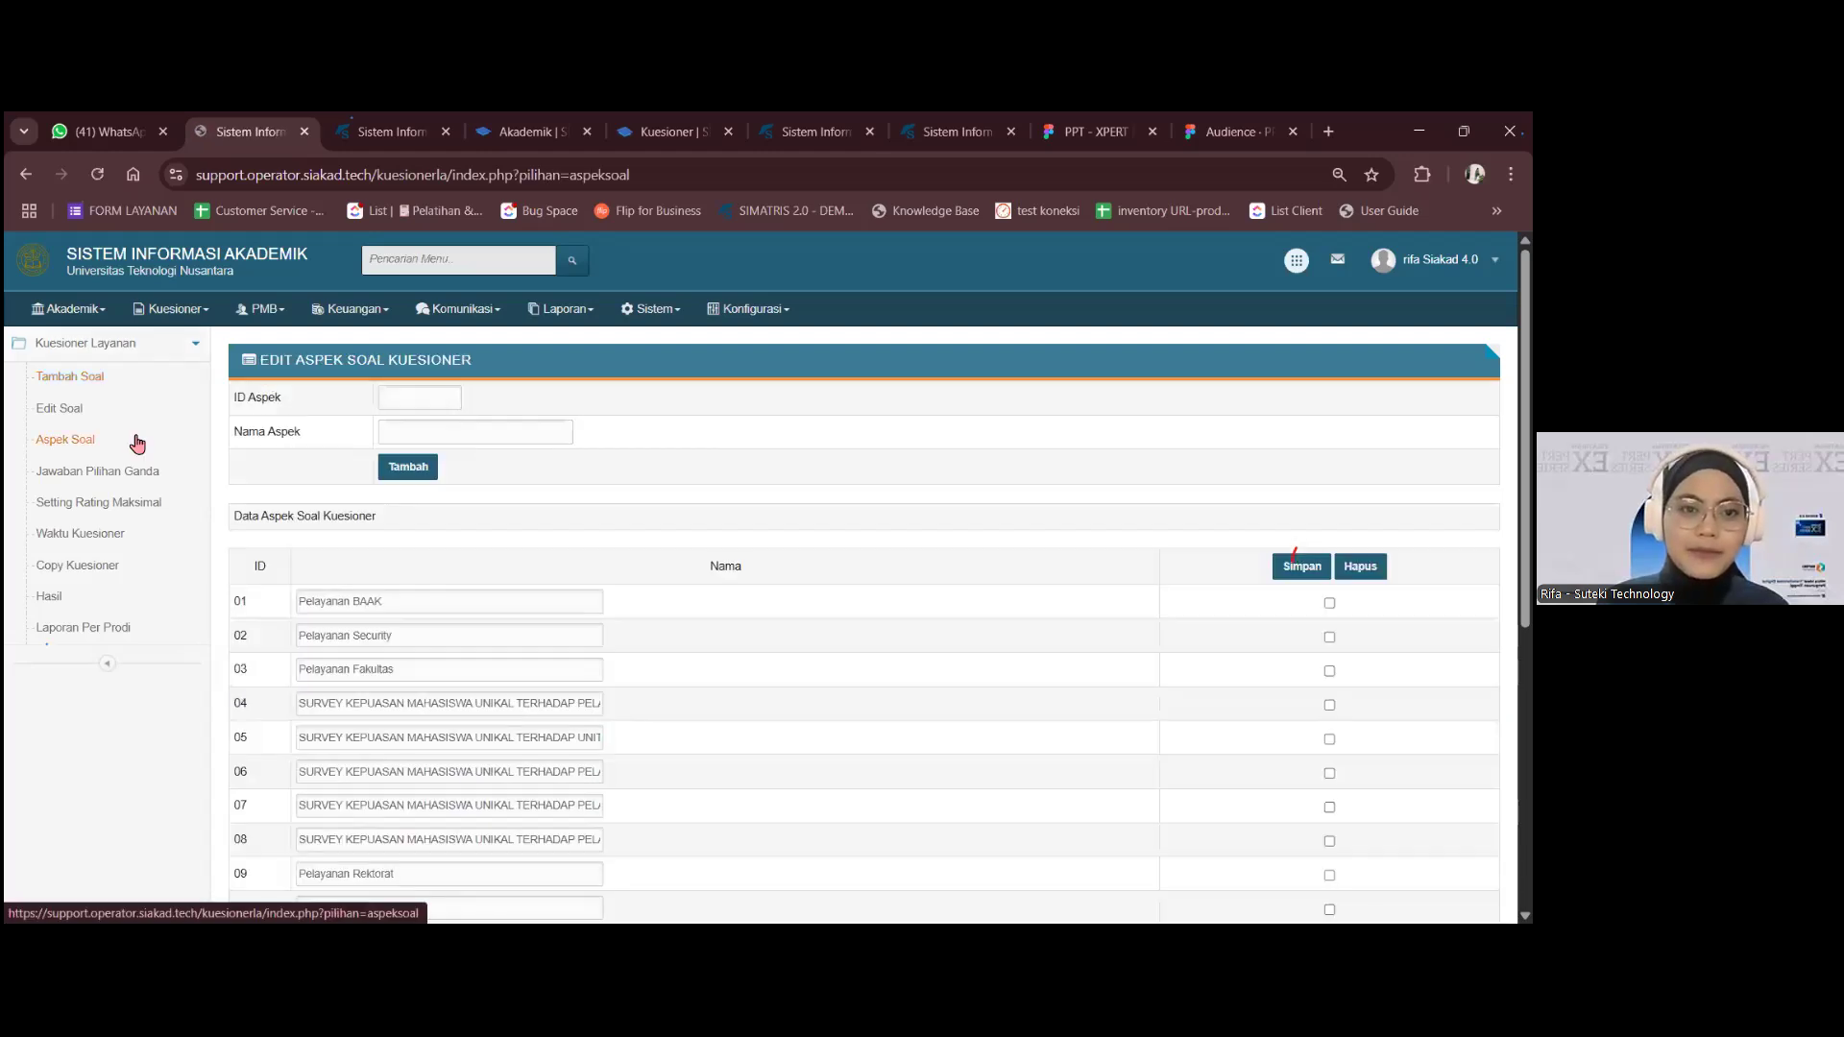
# - Rename question aspect 01 to "Pelayanan BAK", save it, and tick its row in the Aspek Soal list
pyautogui.scroll(-1, 693, 533)
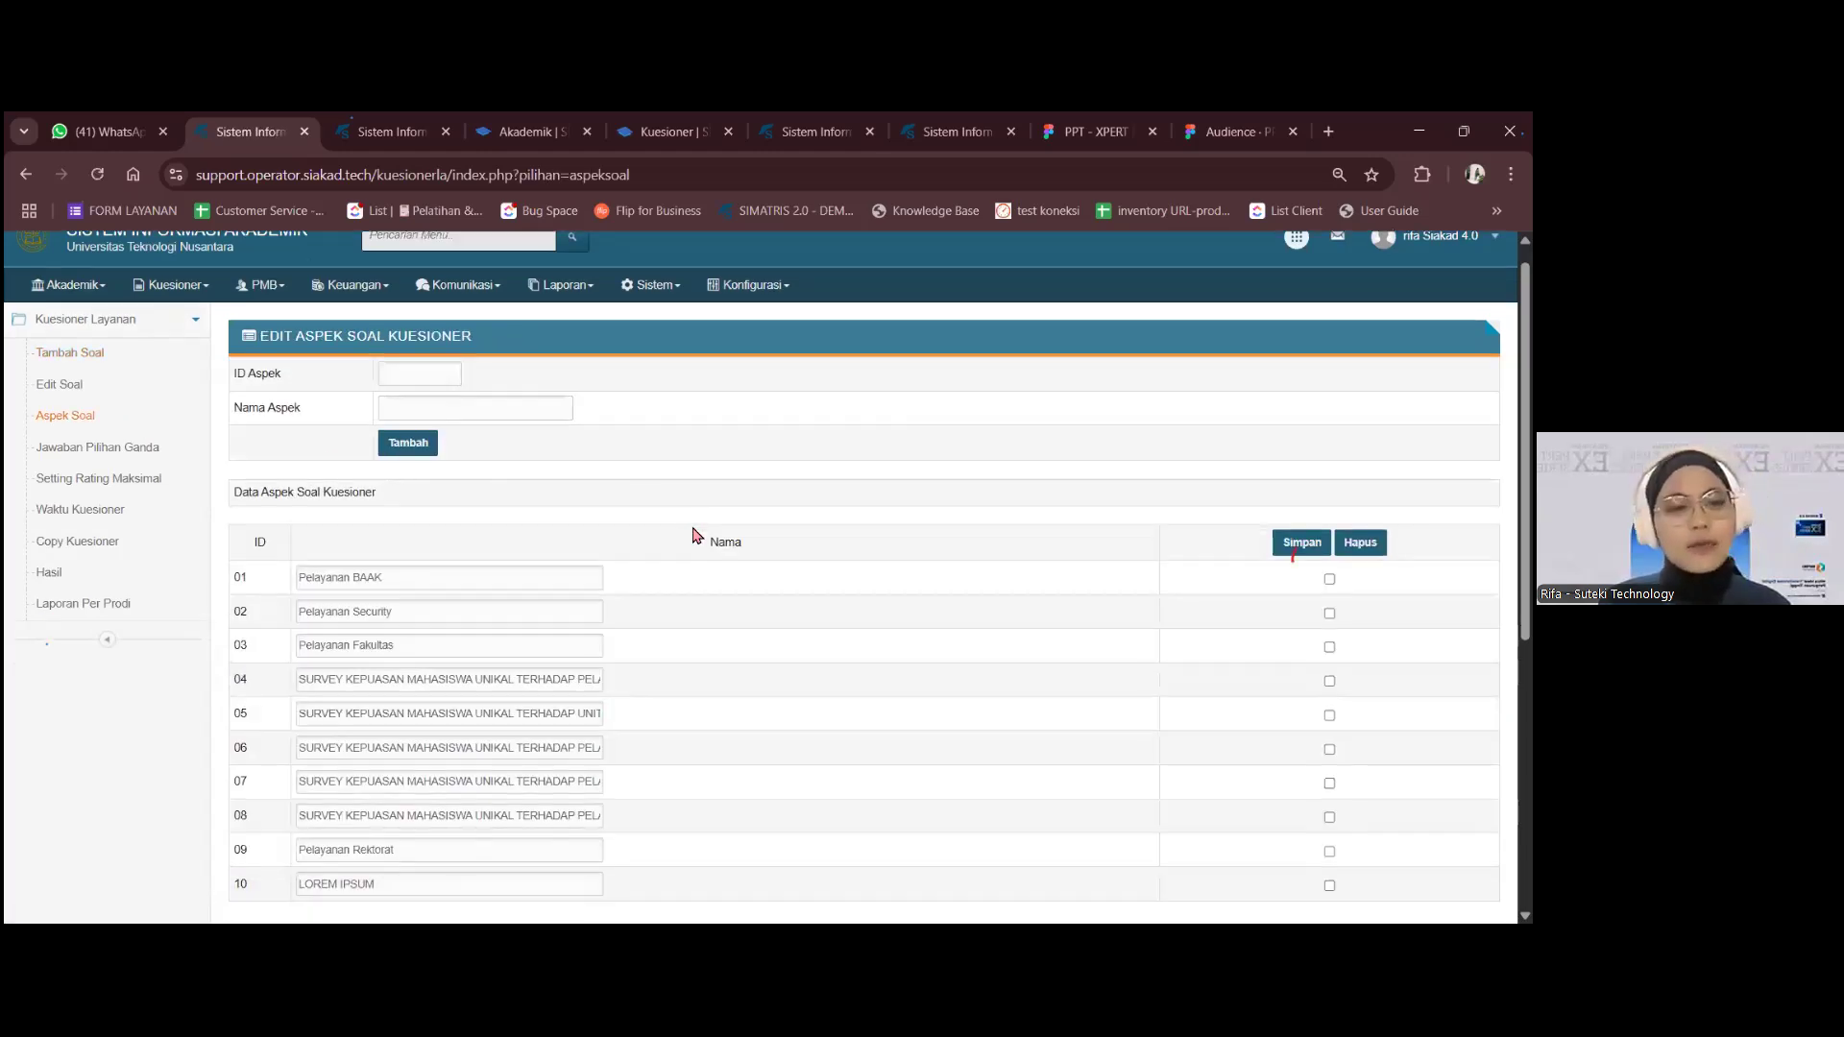
pyautogui.scroll(1, 698, 535)
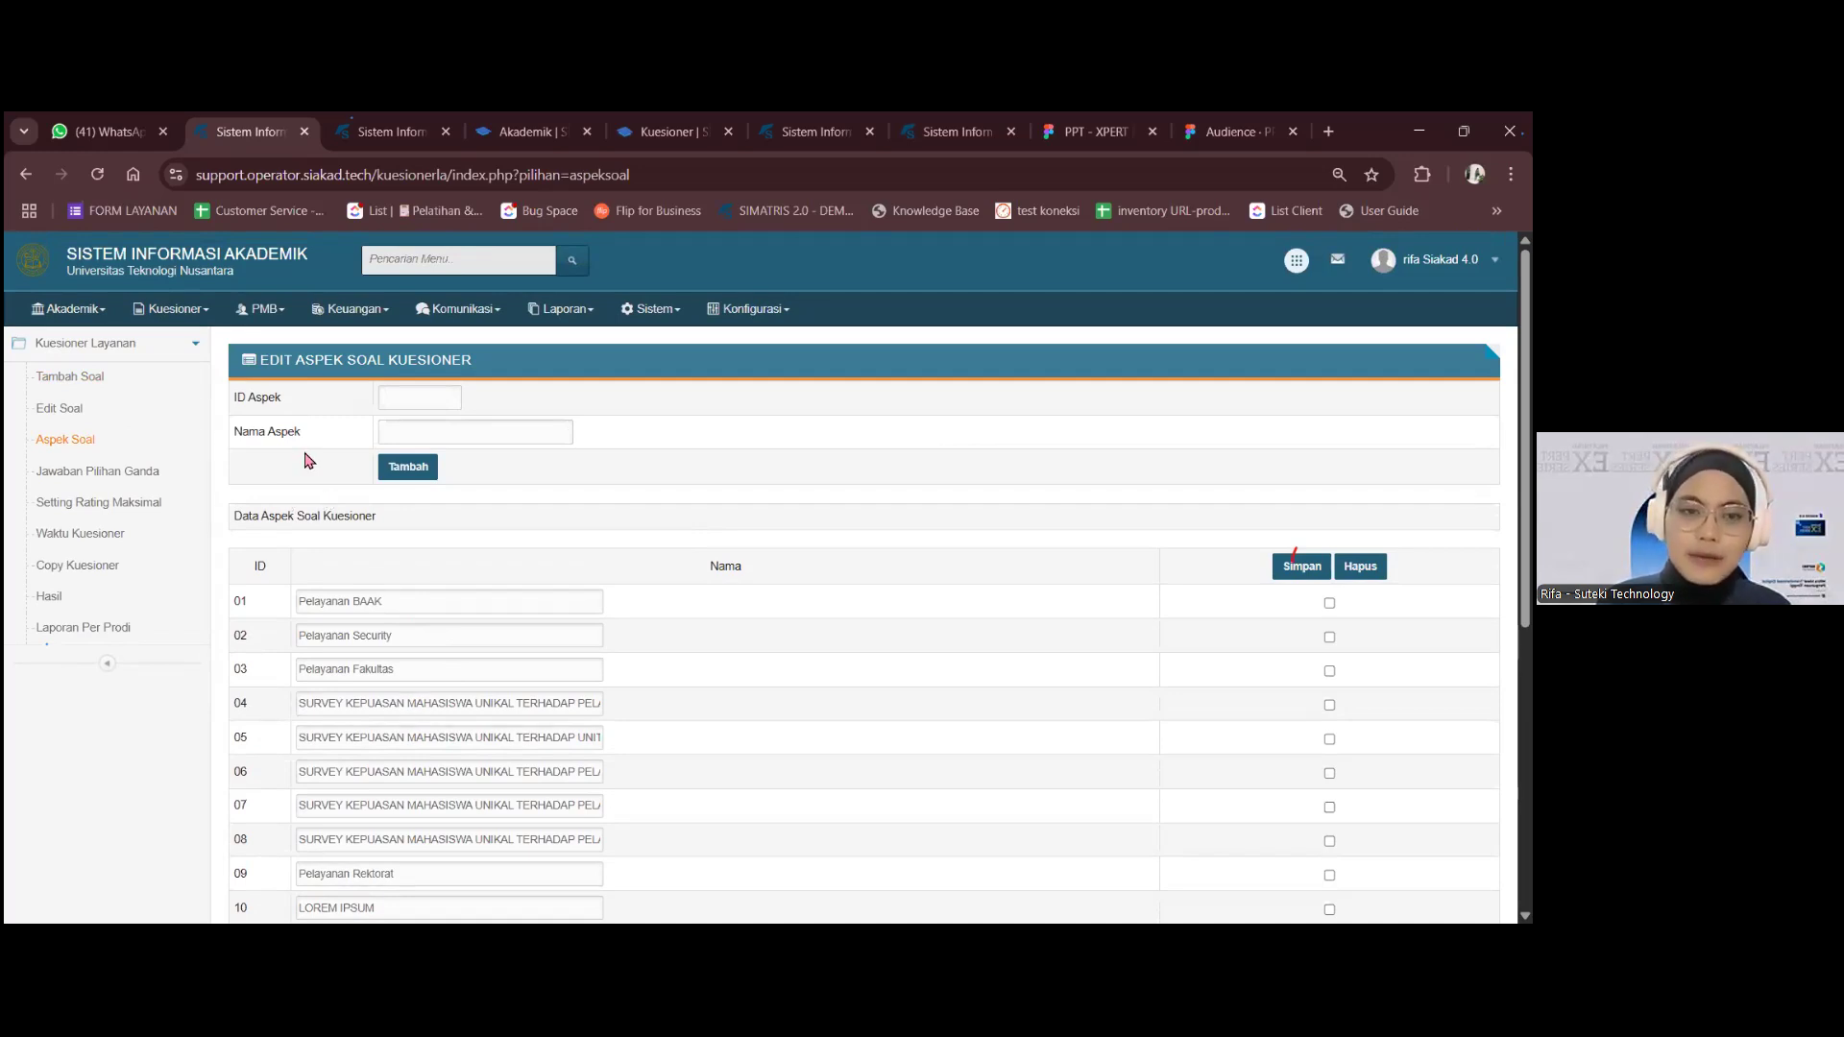
pyautogui.click(401, 398)
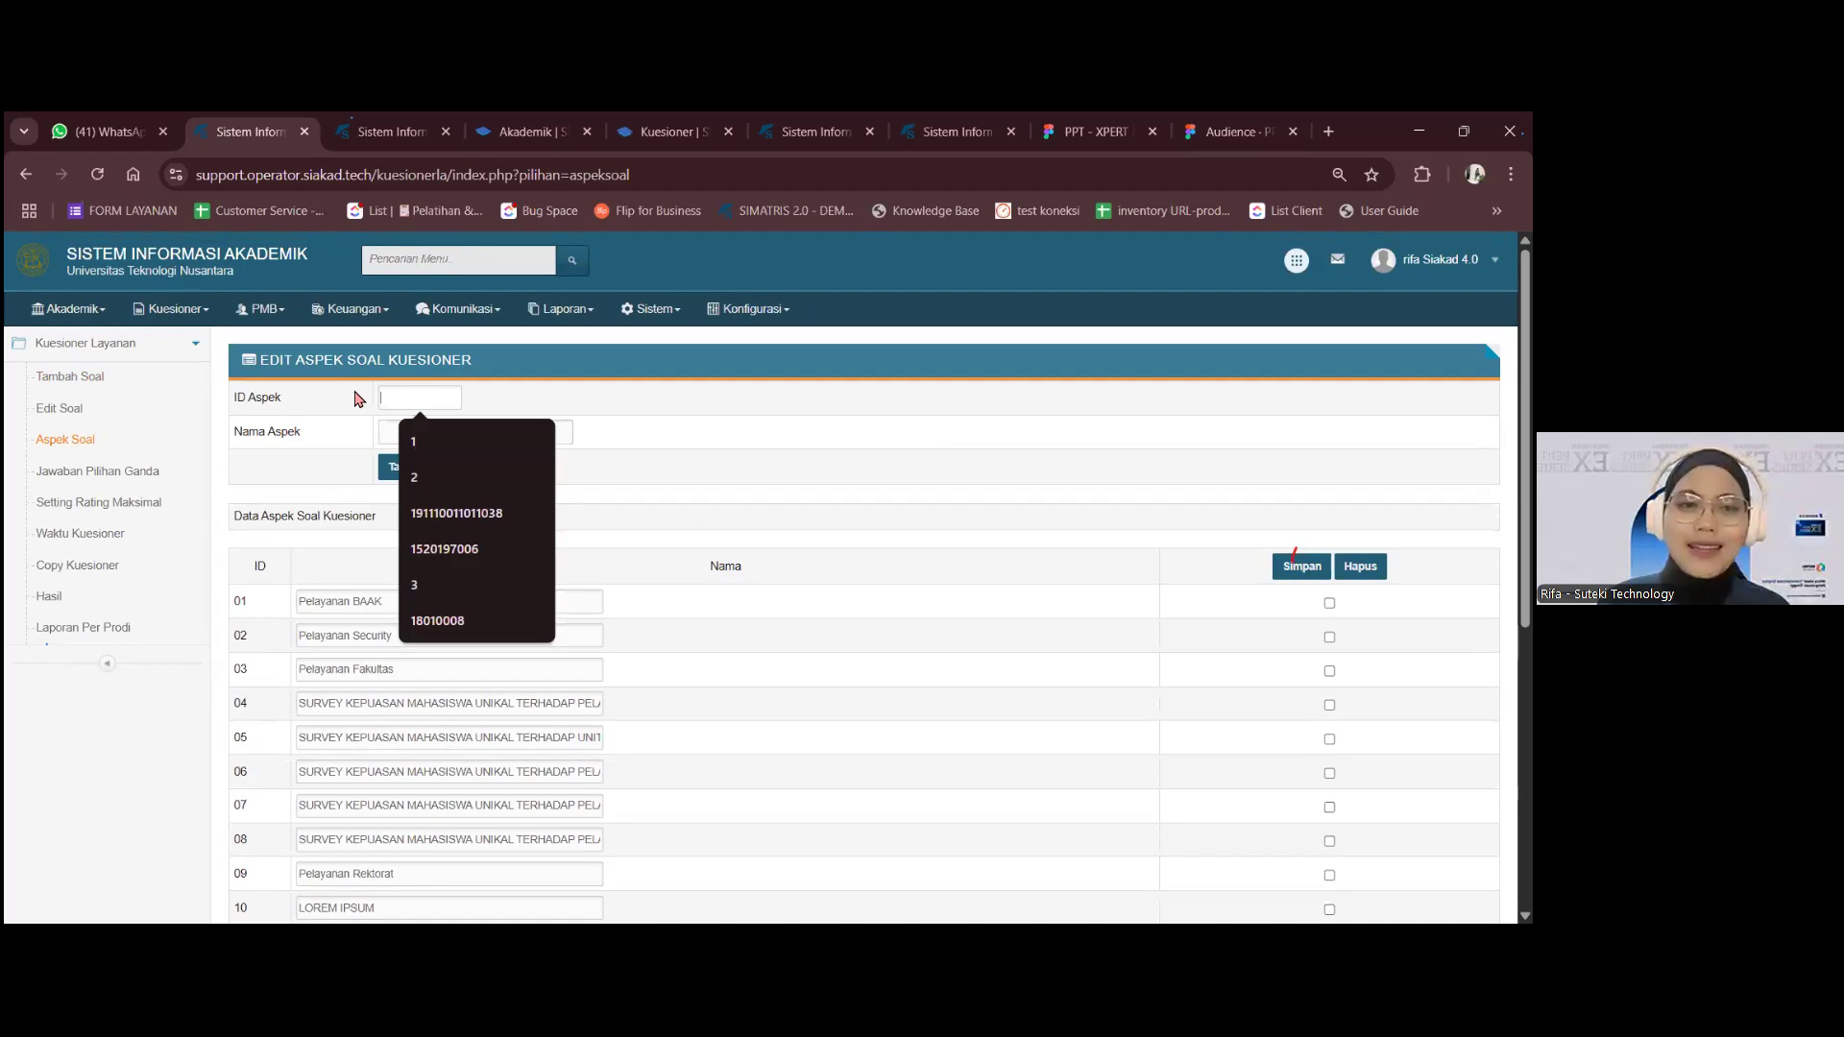
pyautogui.click(345, 431)
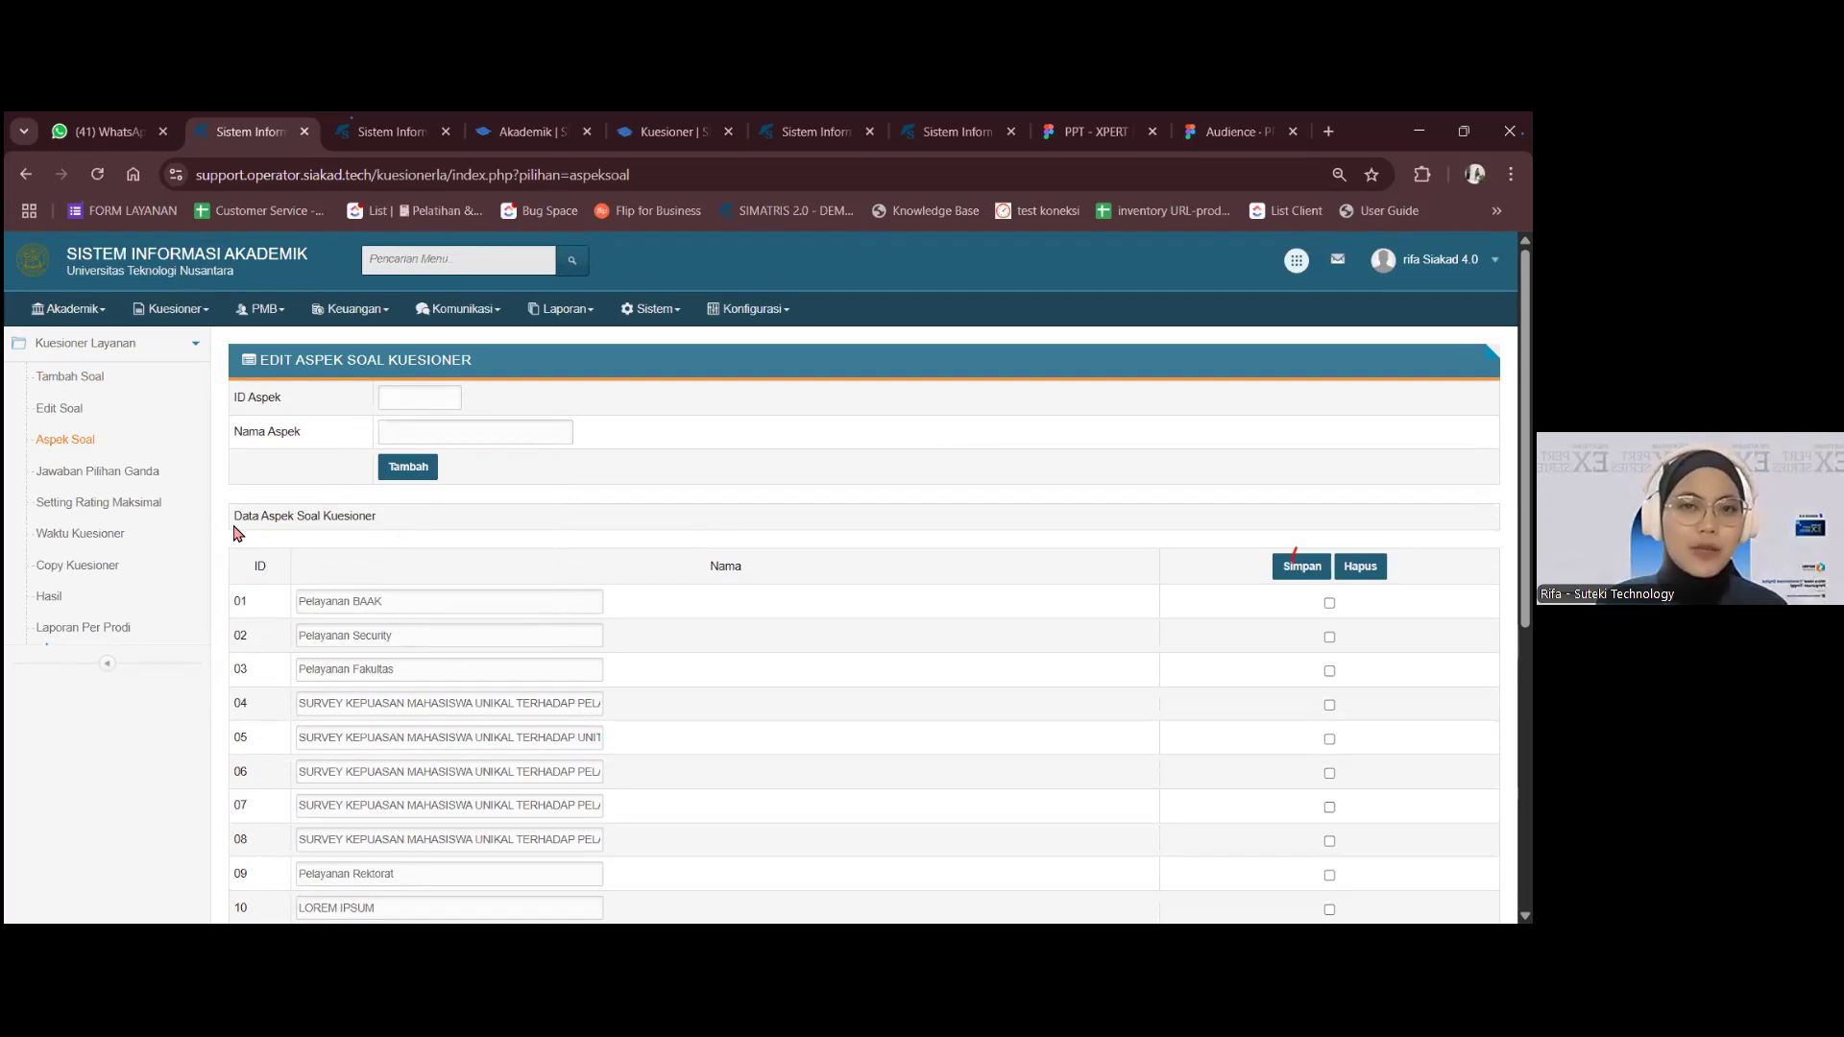
pyautogui.click(503, 611)
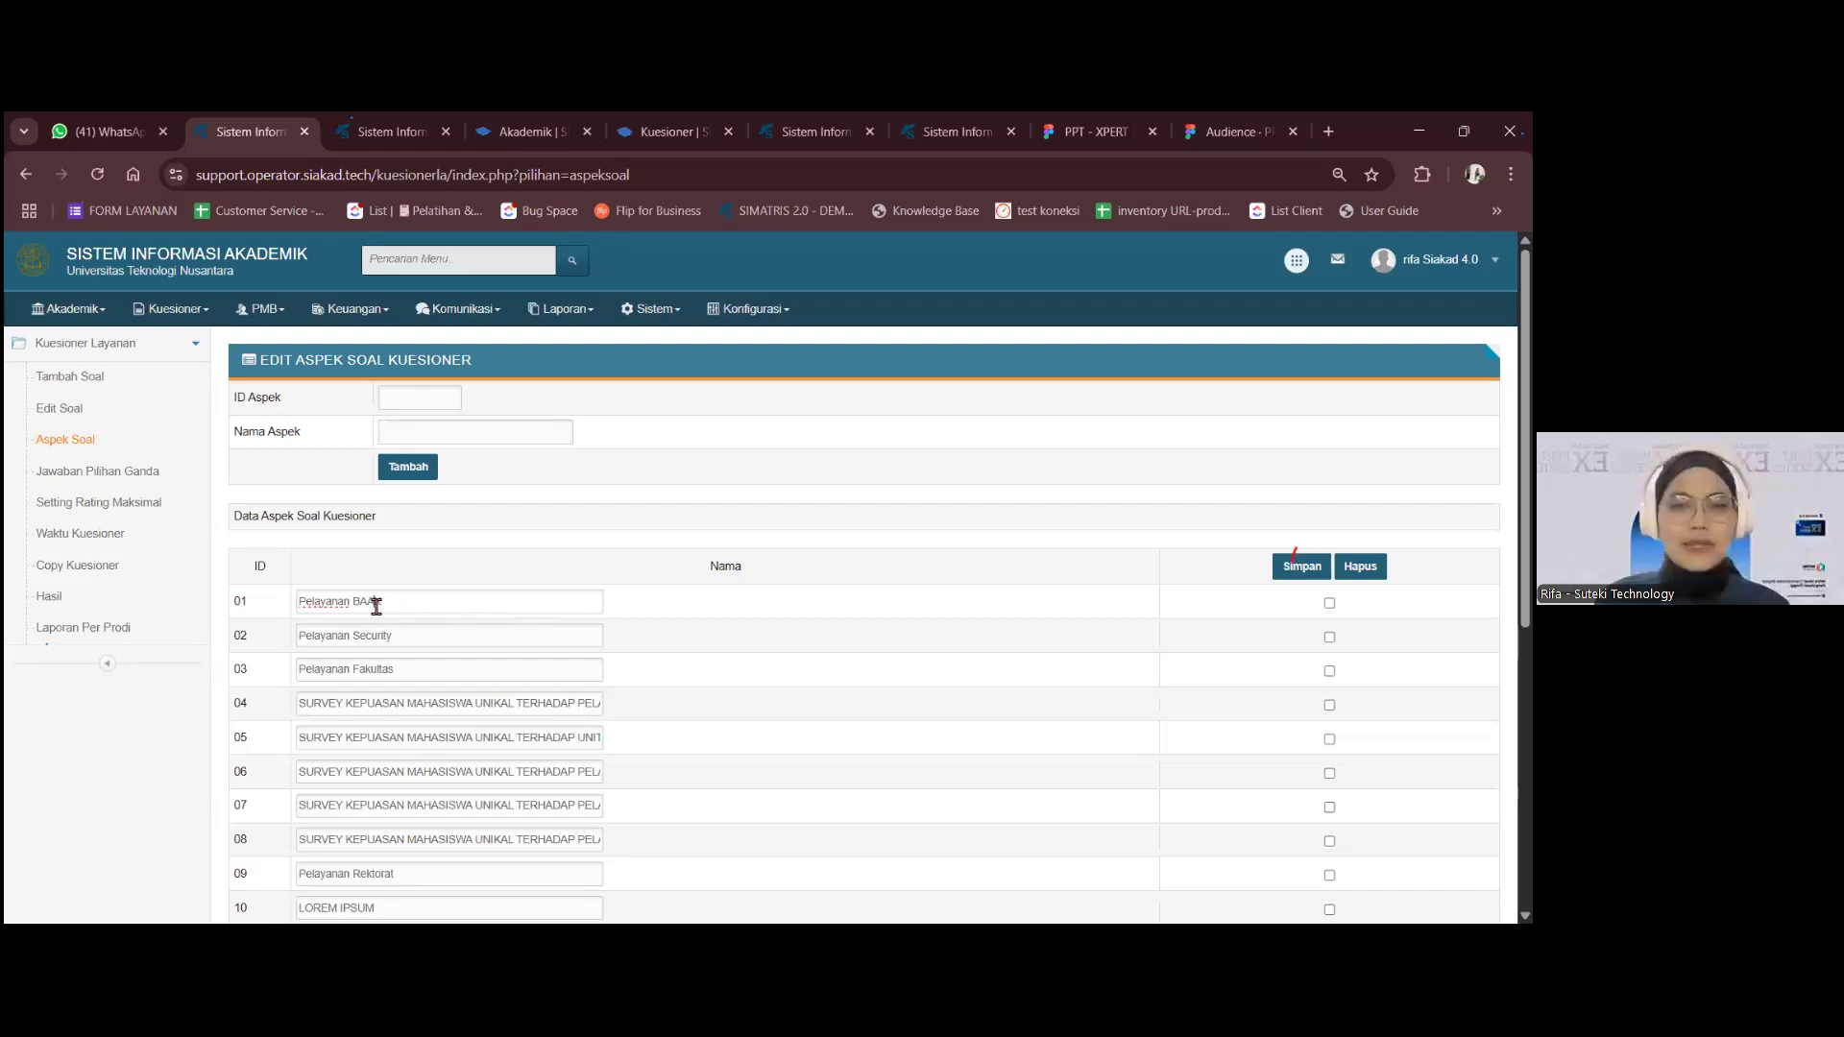
pyautogui.press('BackSpace')
pyautogui.press('Return')
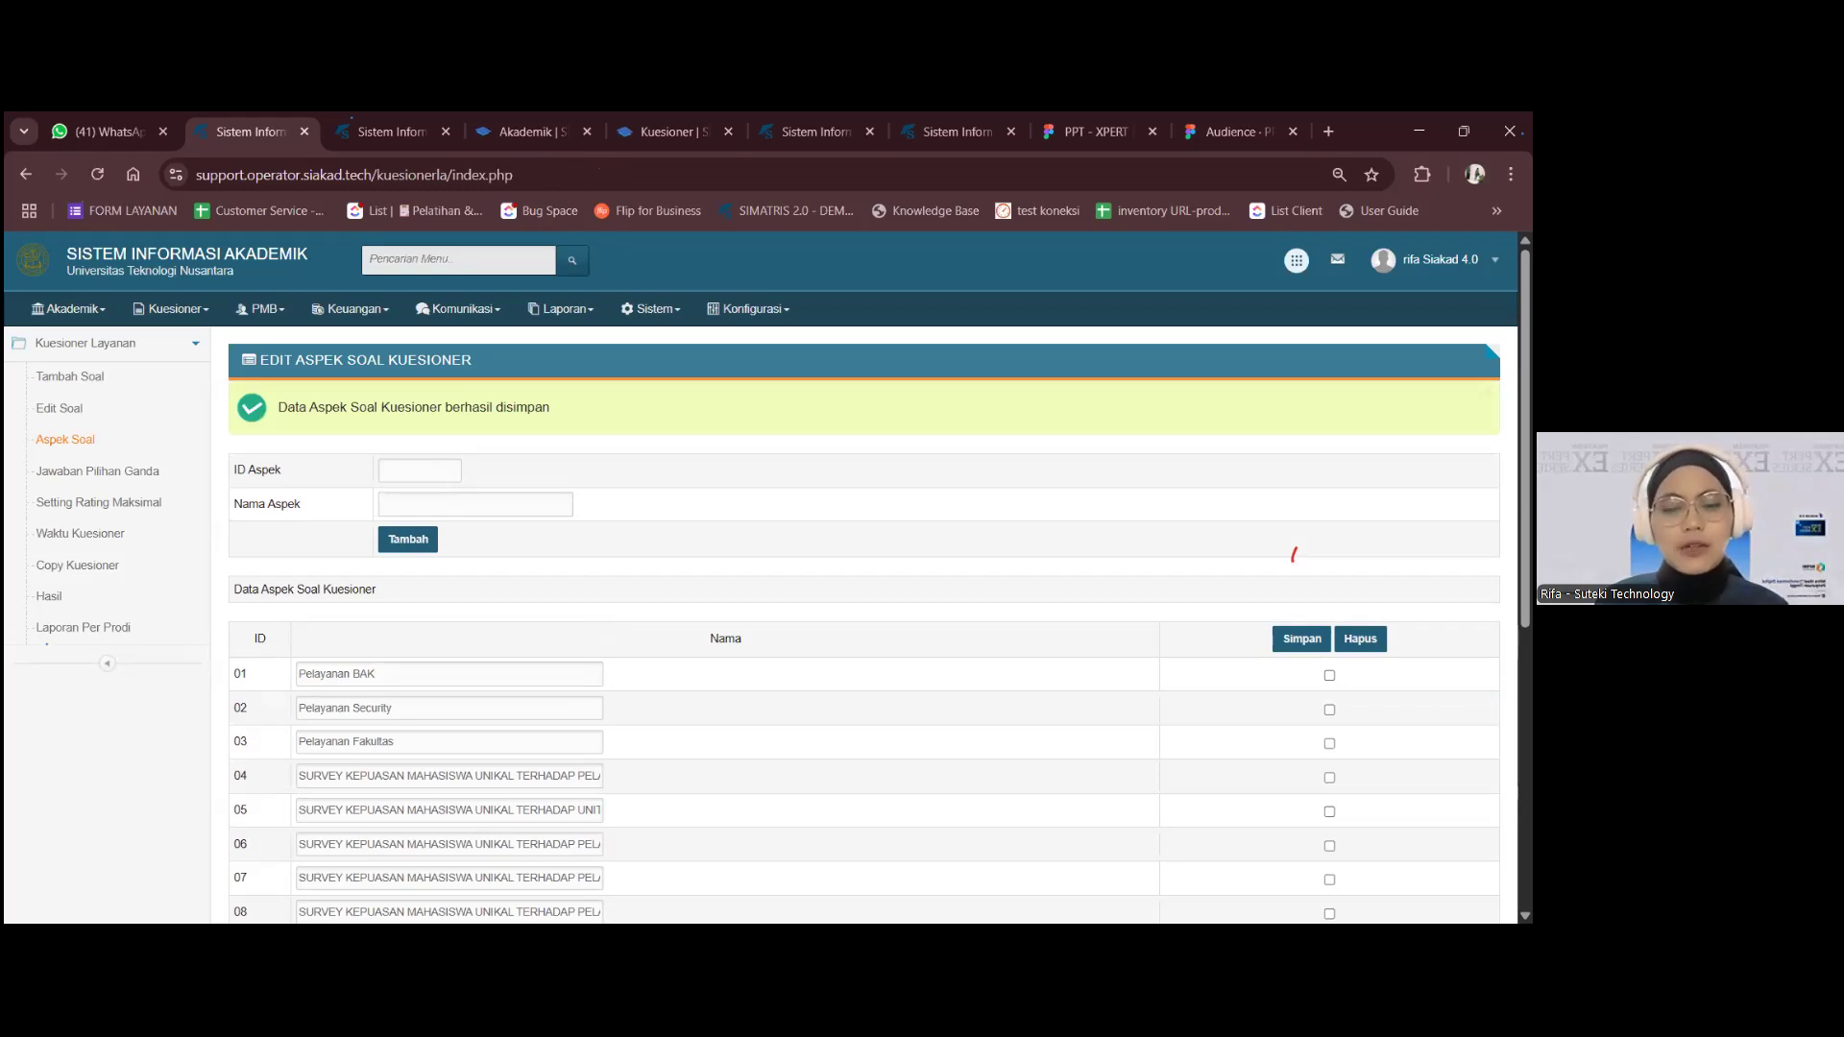
pyautogui.scroll(-1, 1114, 644)
pyautogui.click(1330, 542)
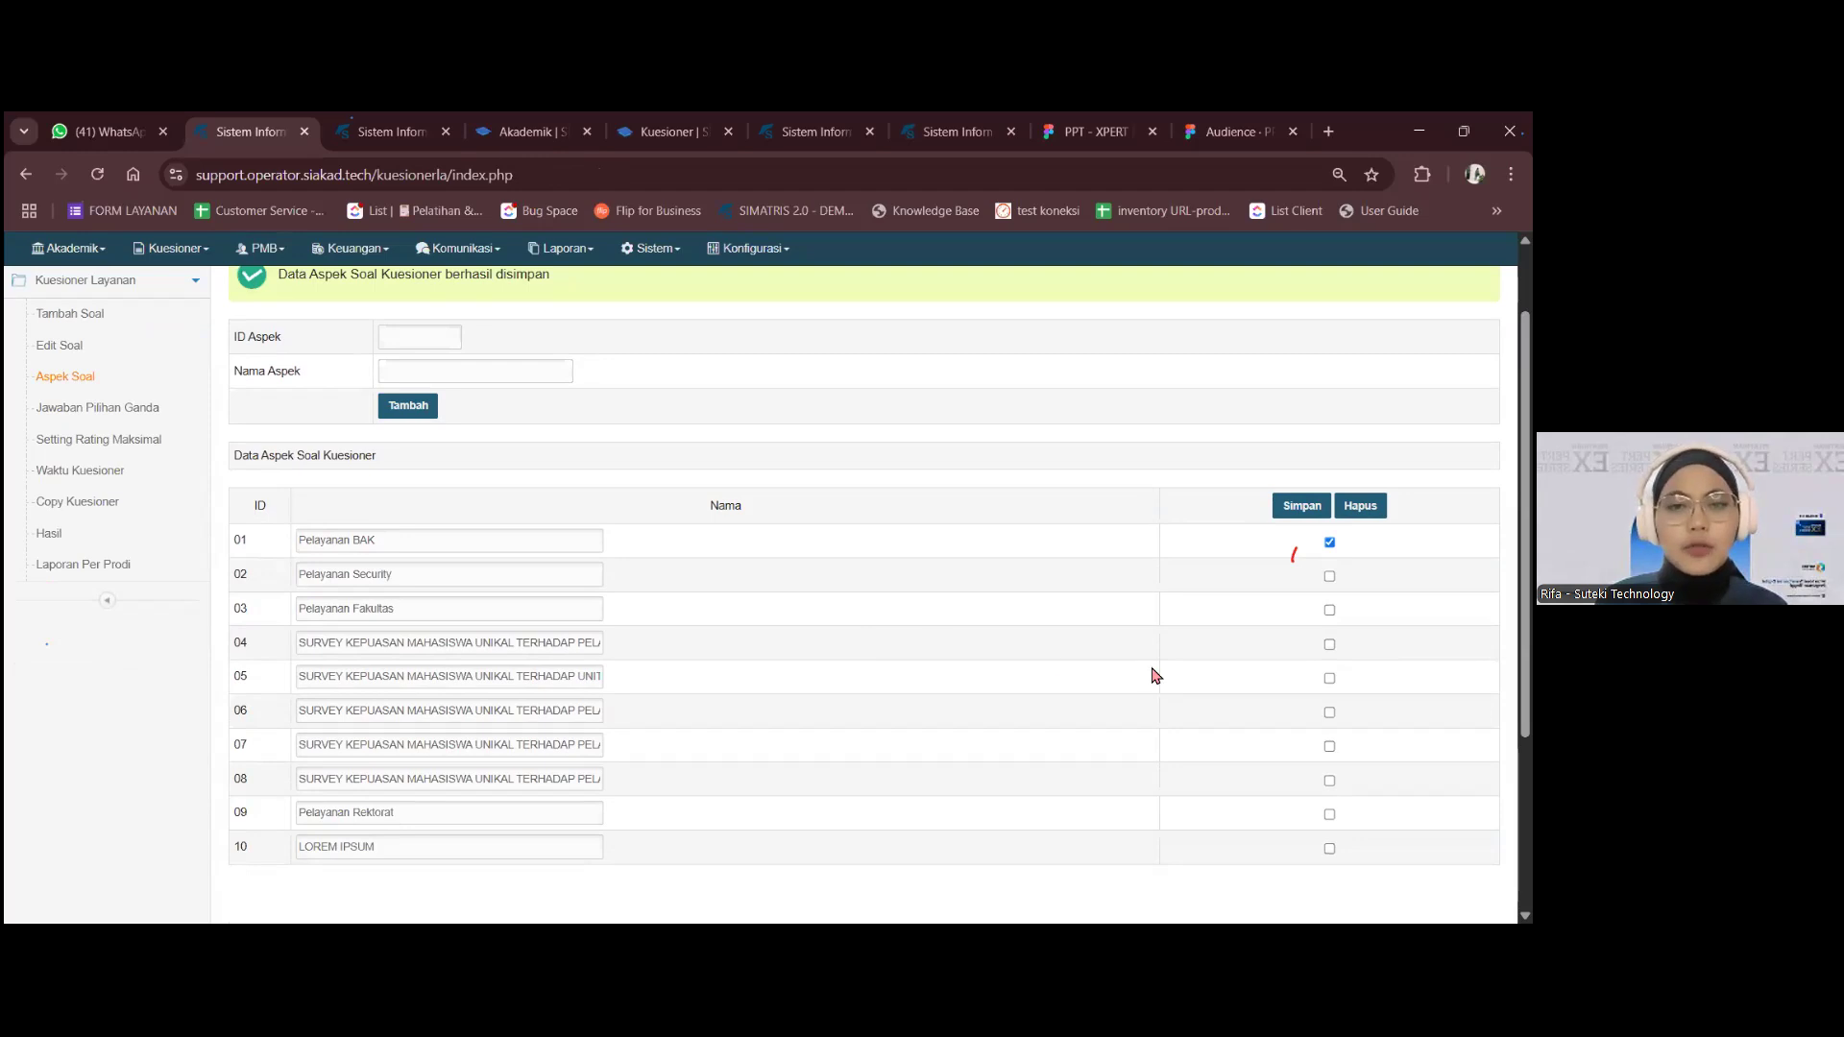
pyautogui.scroll(1, 1190, 677)
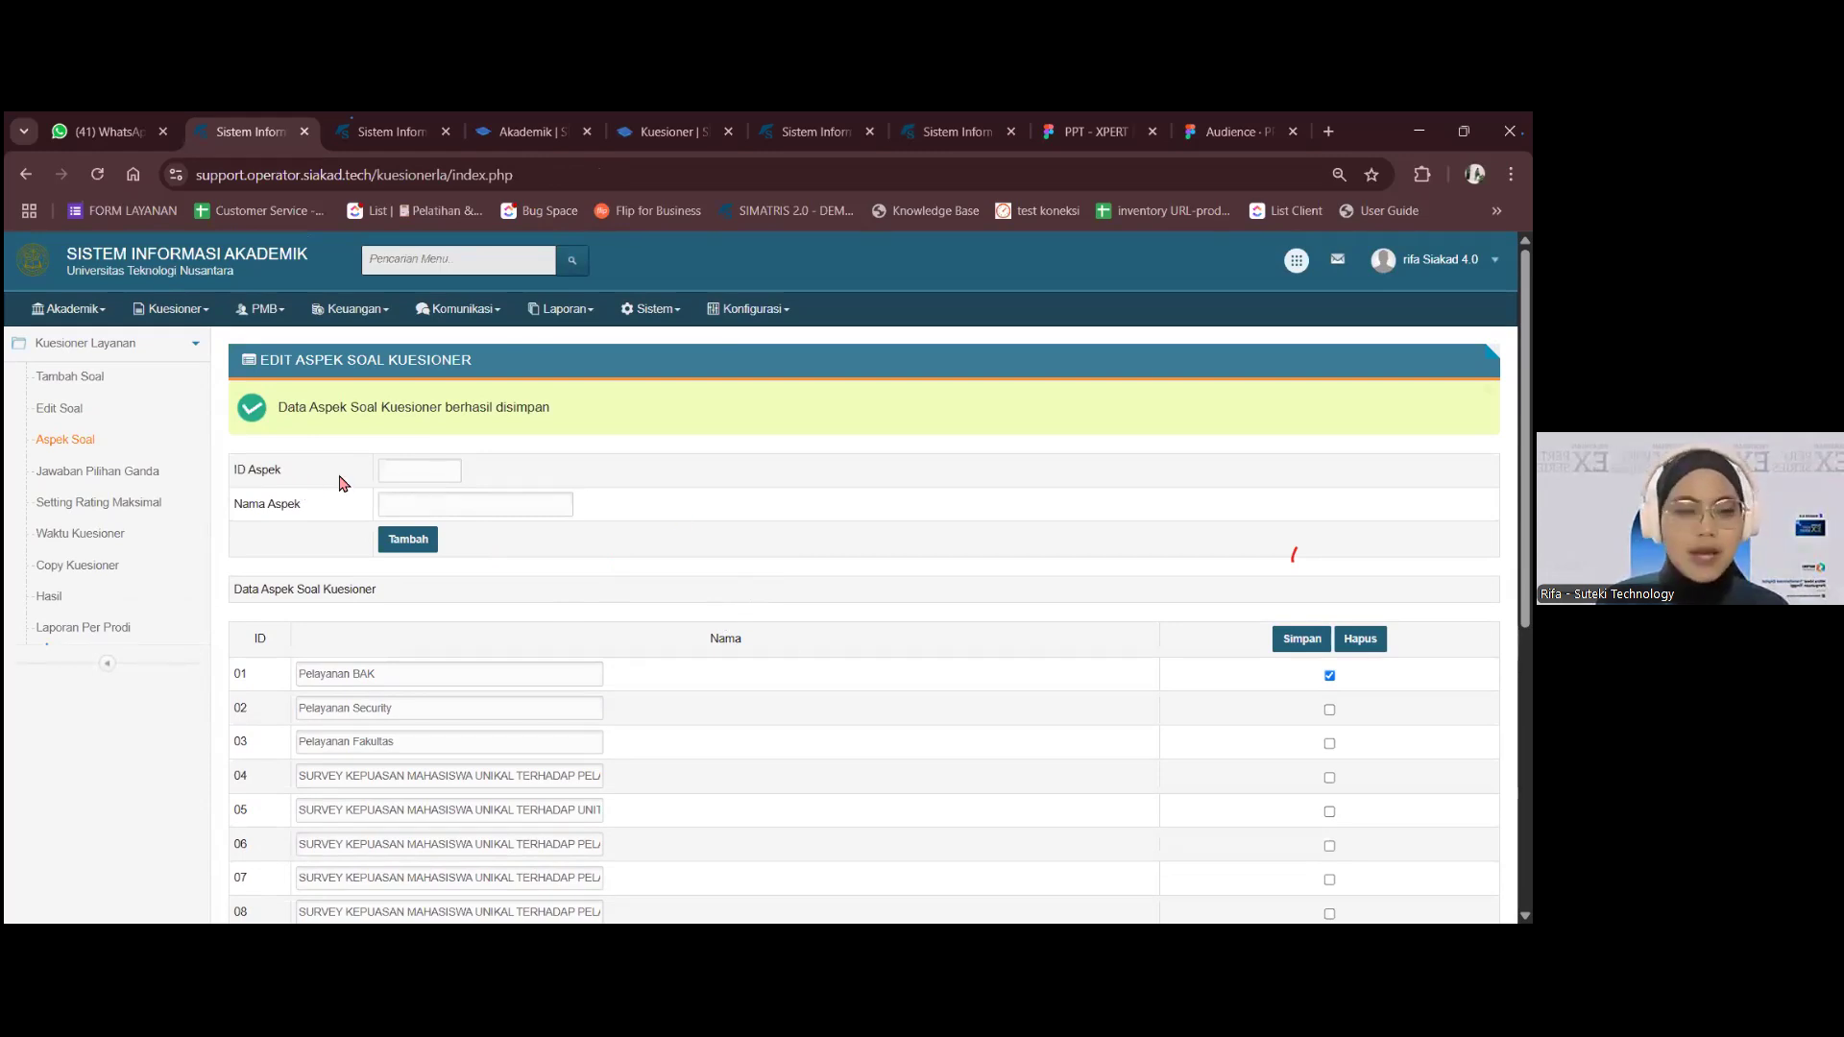
# - View the Jawaban Pilihan Ganda for 2024/2025 Ganjil and tick answer 01, "SS (Sangat Setuju)"
pyautogui.click(137, 479)
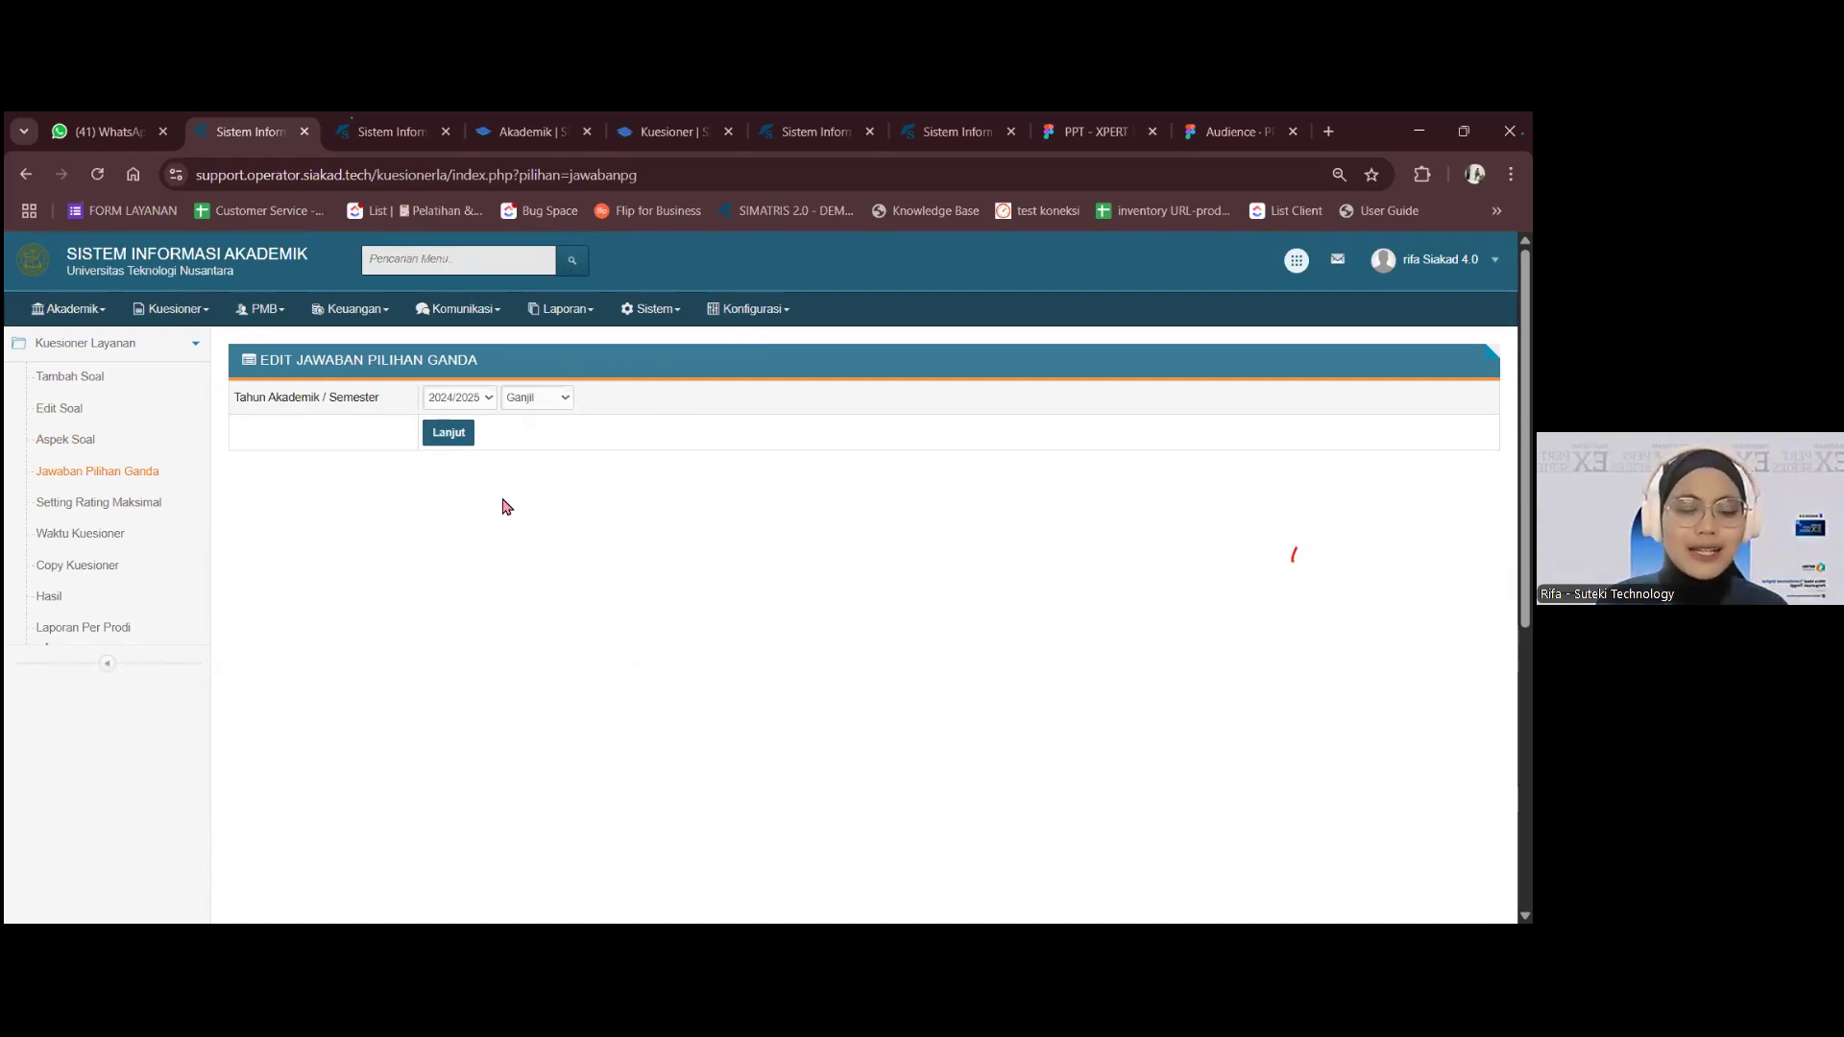
pyautogui.click(448, 434)
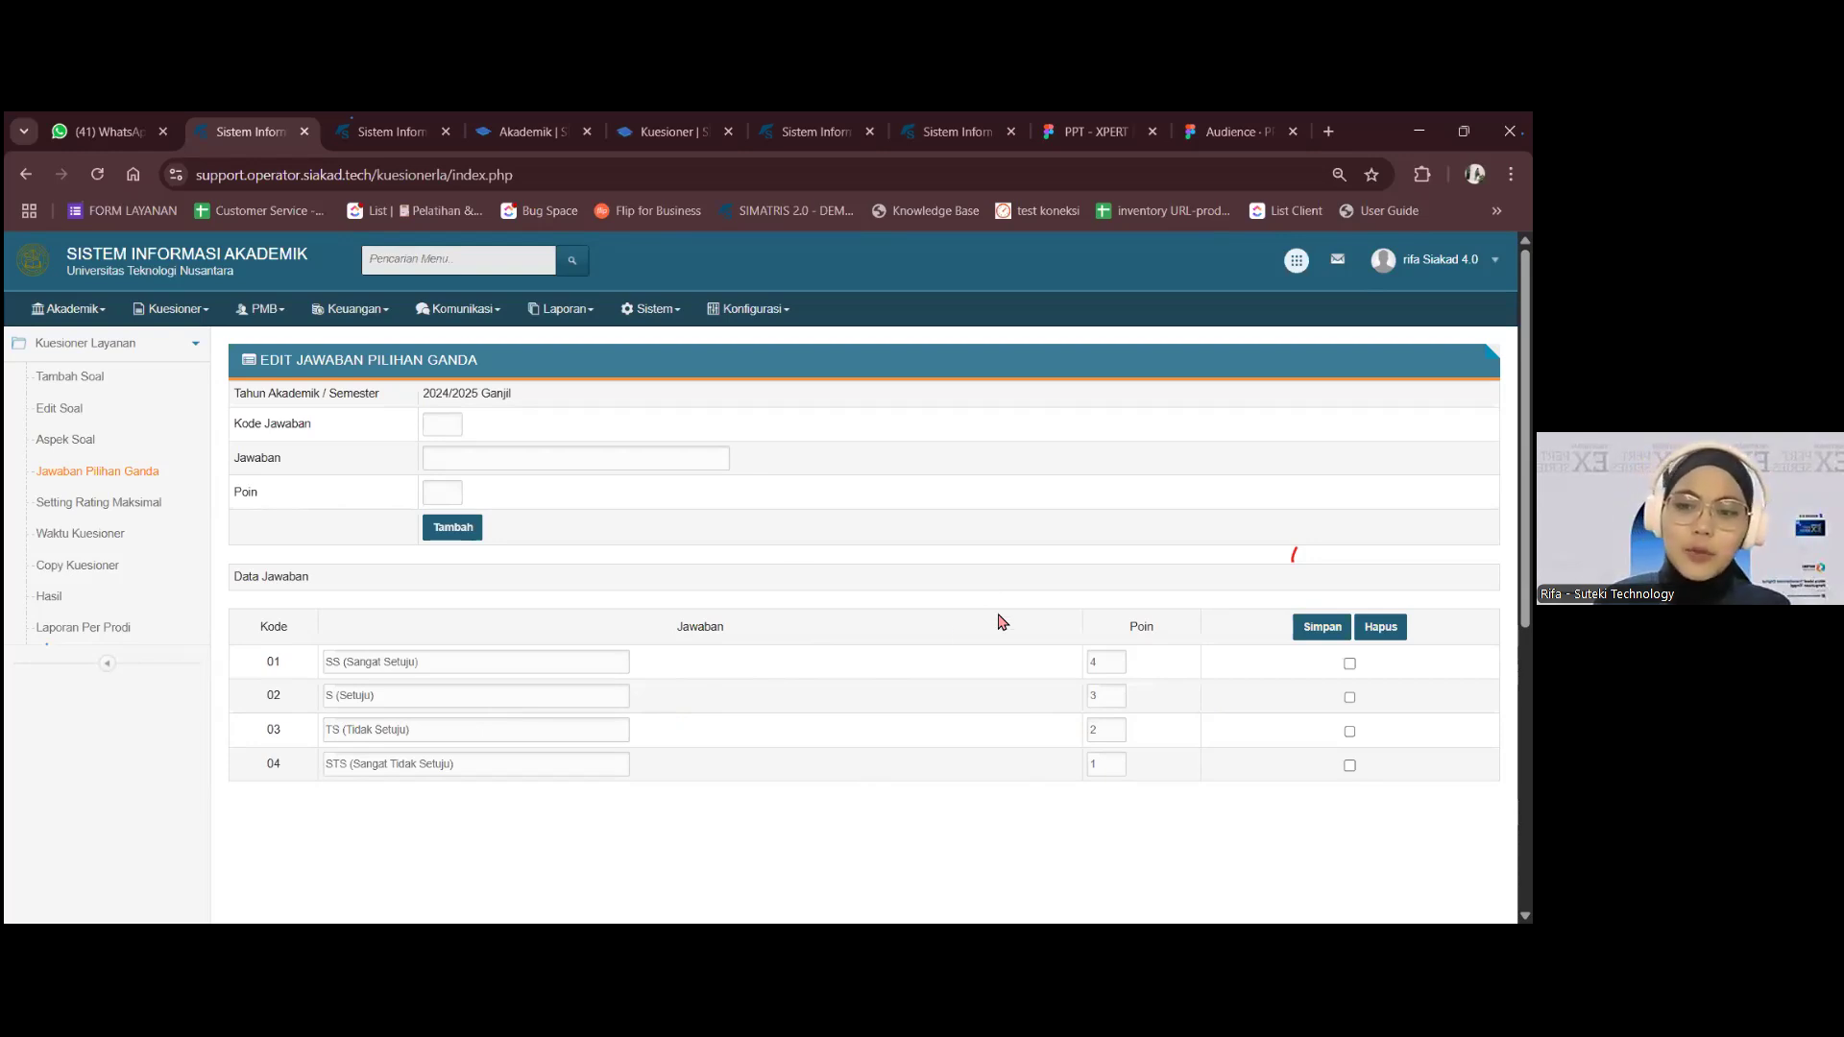
pyautogui.moveTo(402, 674); pyautogui.dragTo(503, 673)
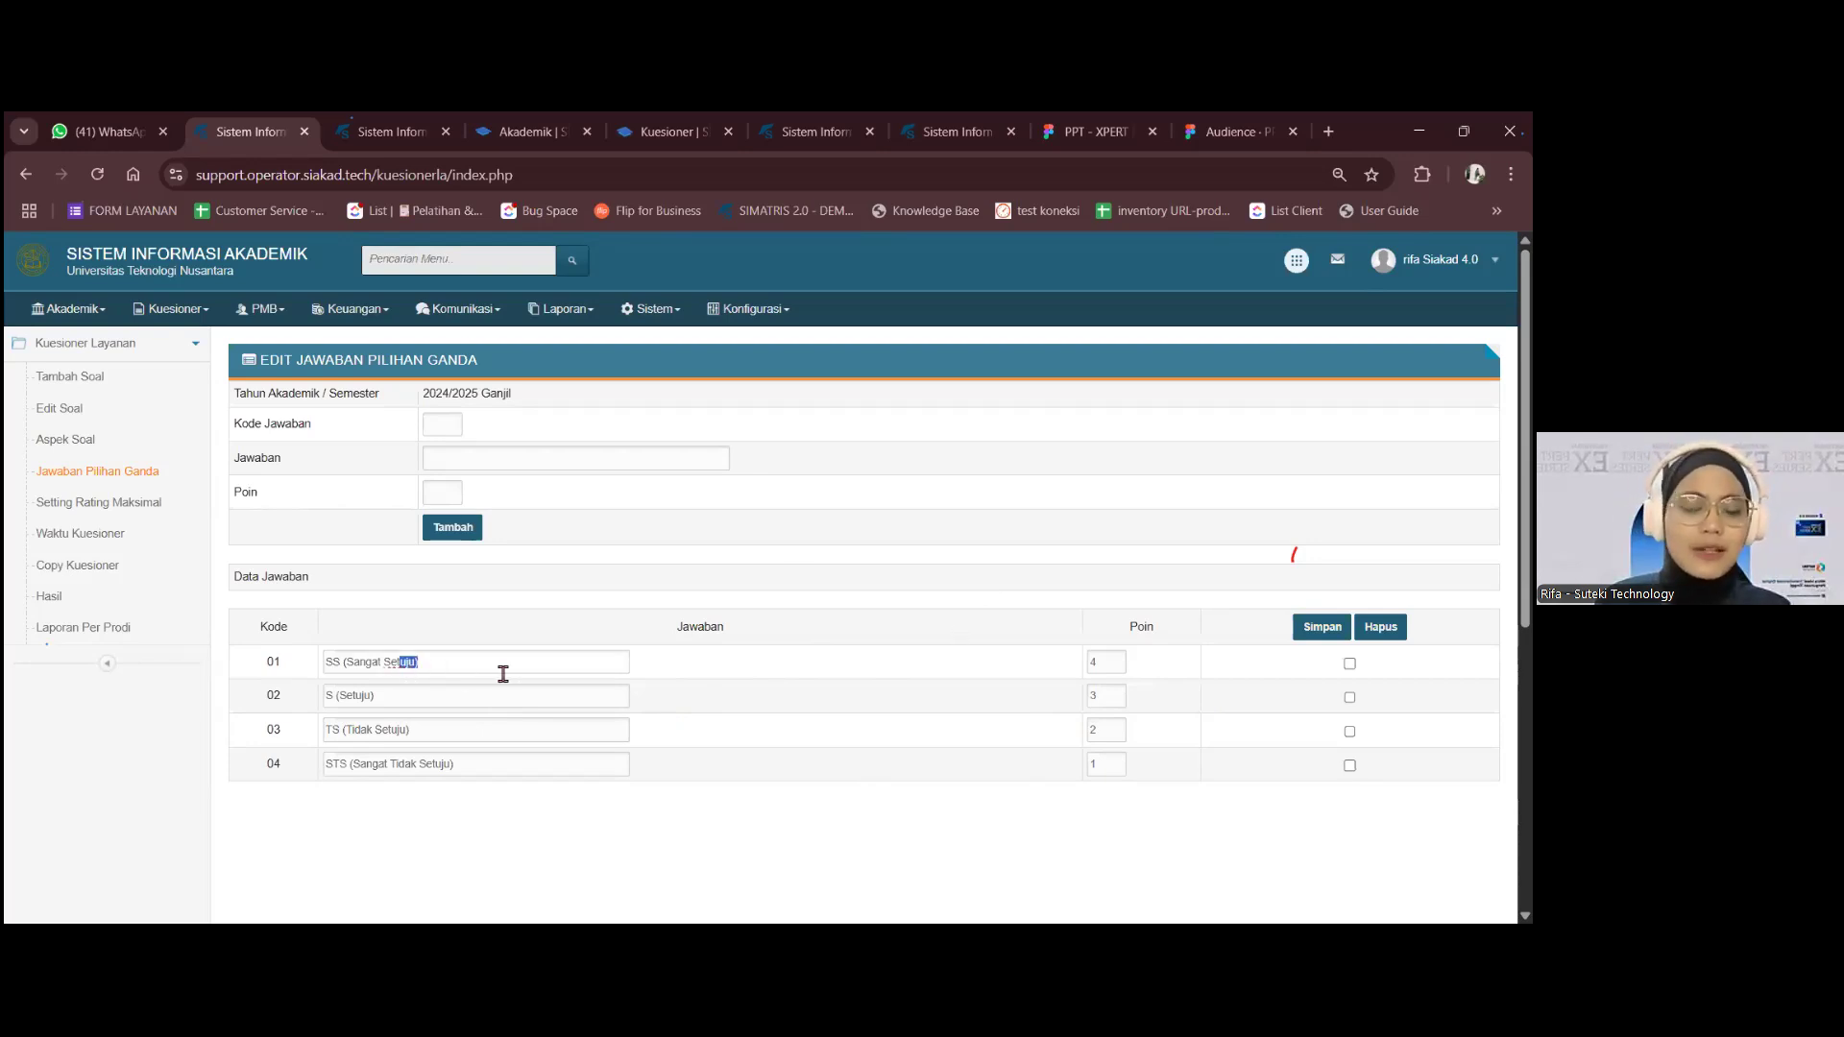
pyautogui.moveTo(1119, 669); pyautogui.dragTo(1063, 673)
pyautogui.click(1349, 664)
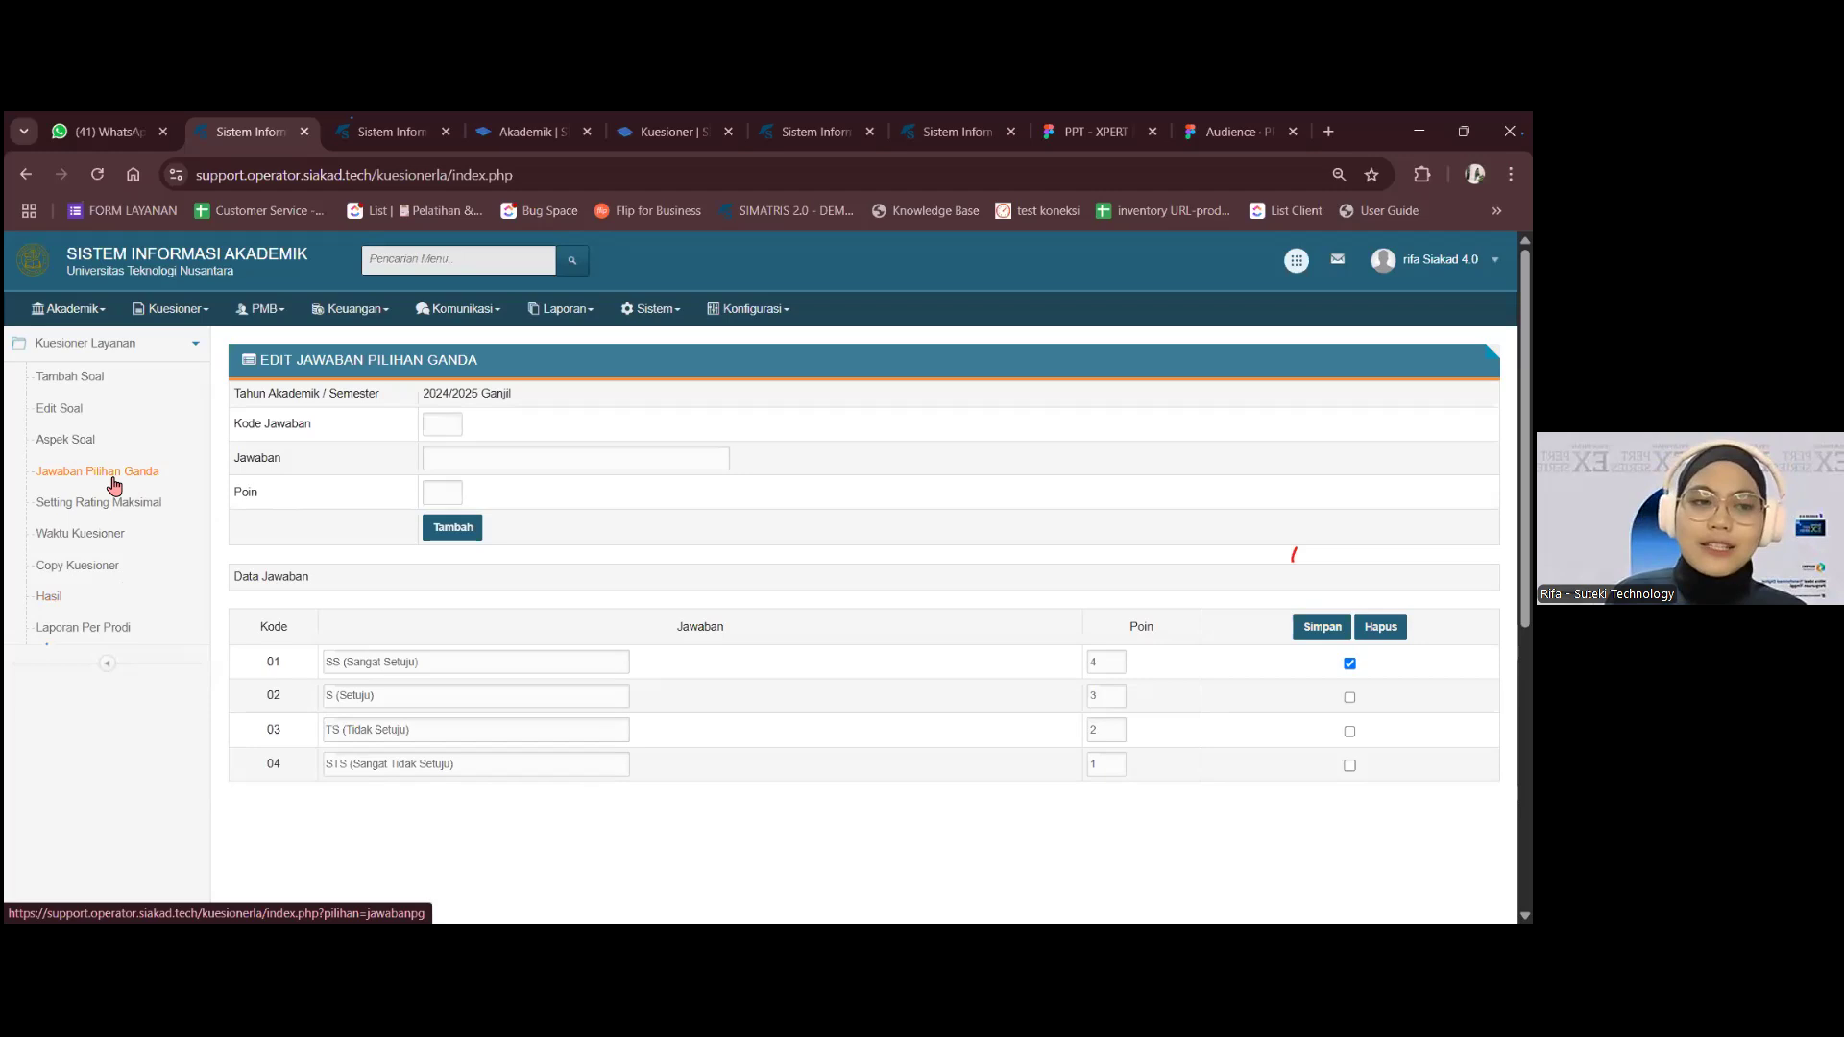
# - Set the Rating Maksimal for 2024/2025 Ganjil to 4 and save it
pyautogui.click(141, 514)
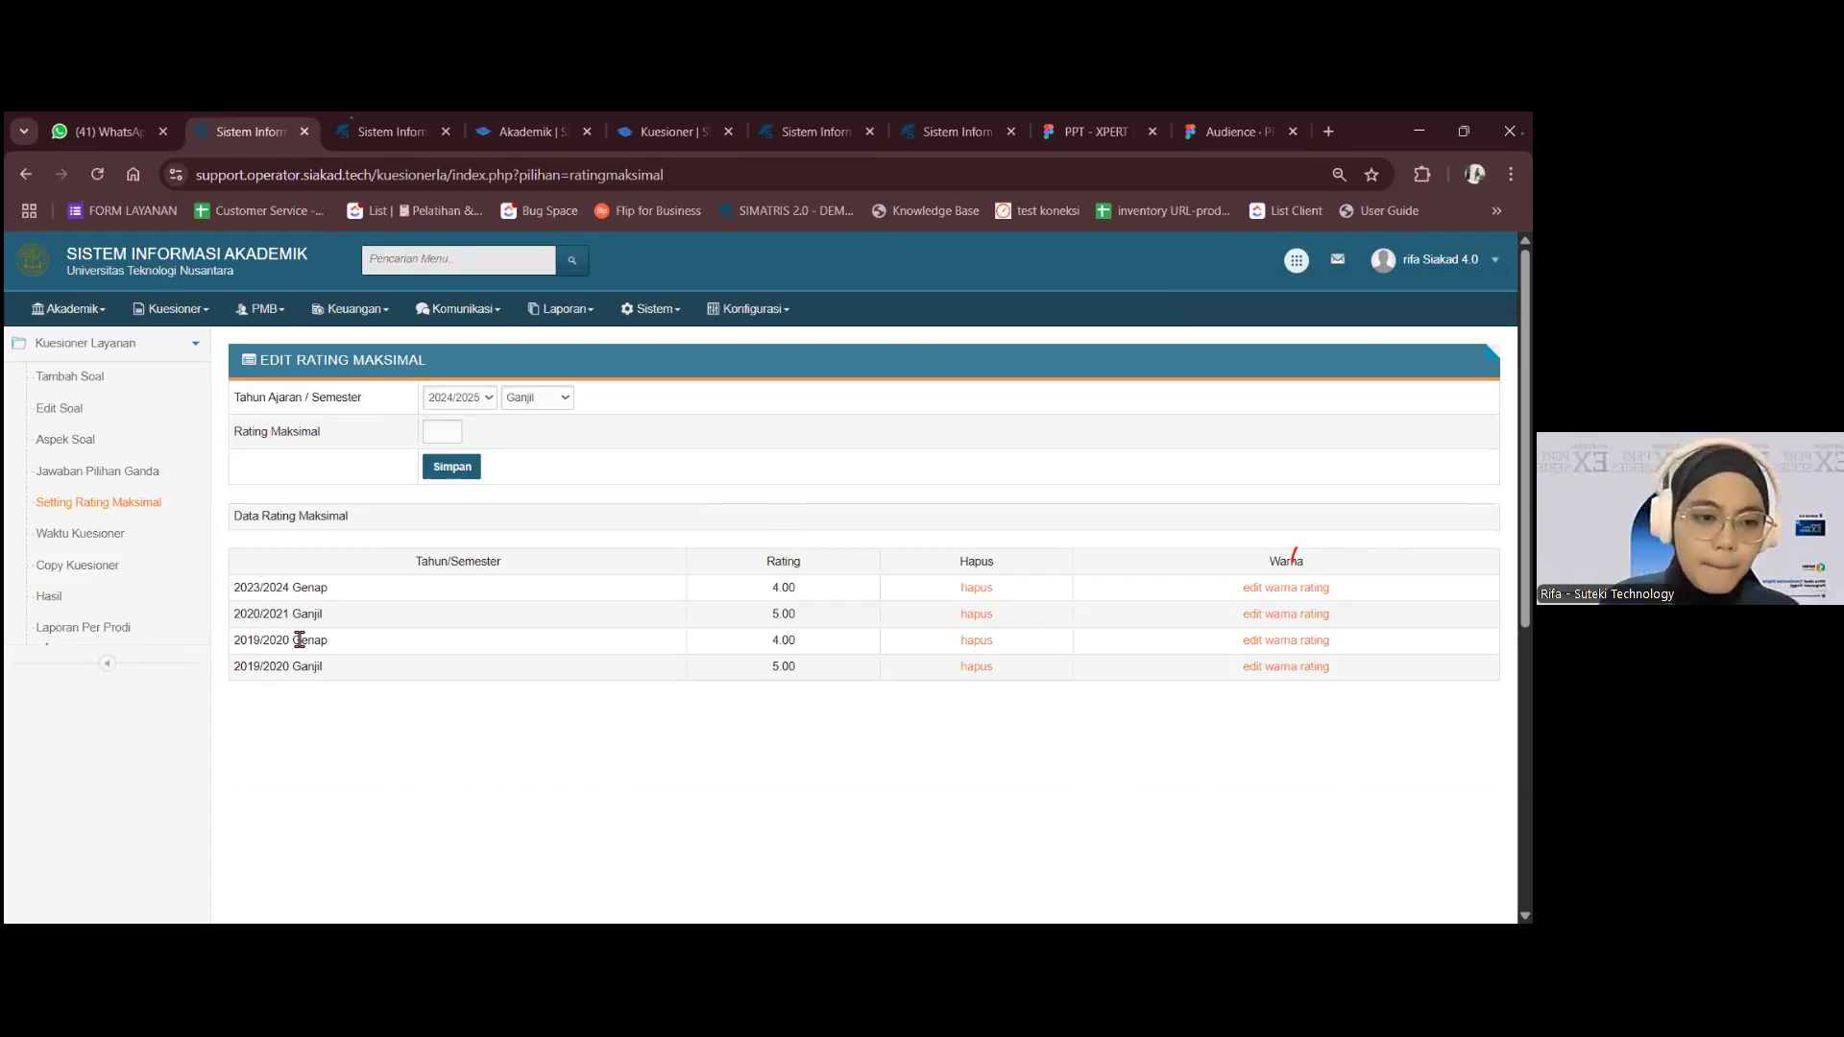
pyautogui.click(448, 439)
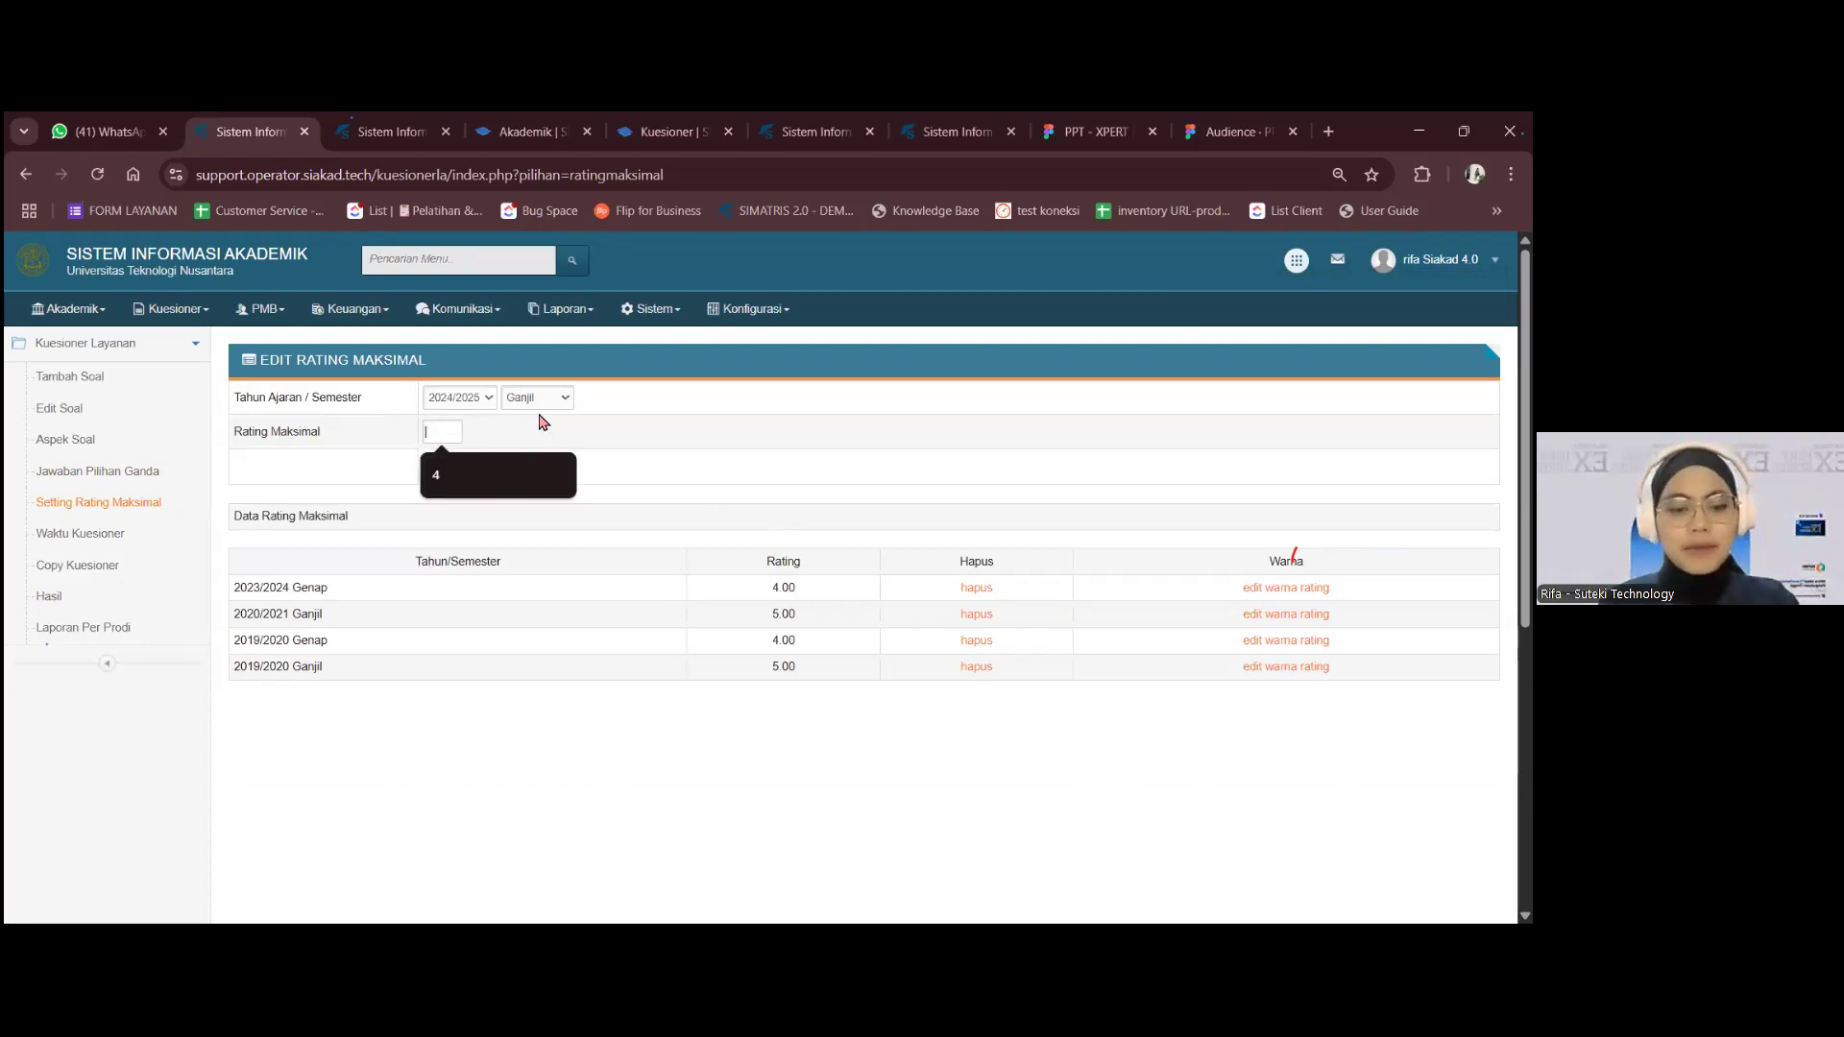
pyautogui.click(498, 474)
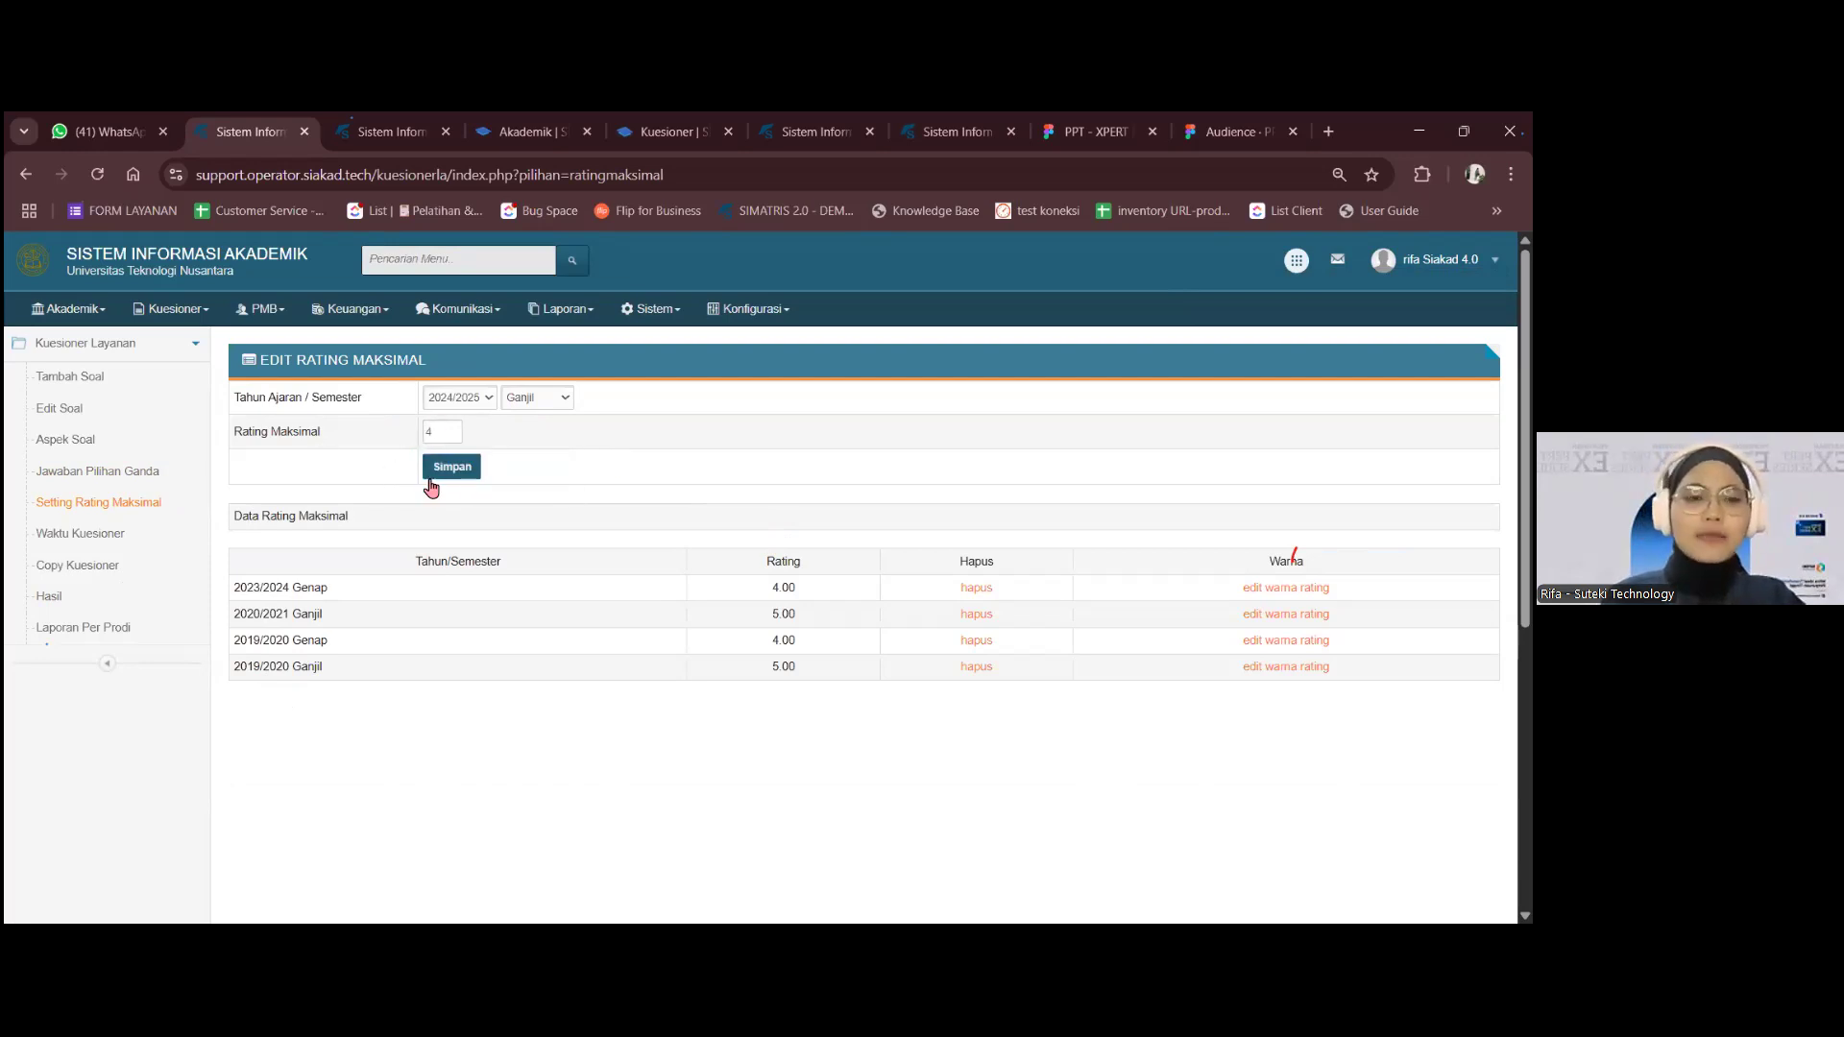
pyautogui.click(437, 469)
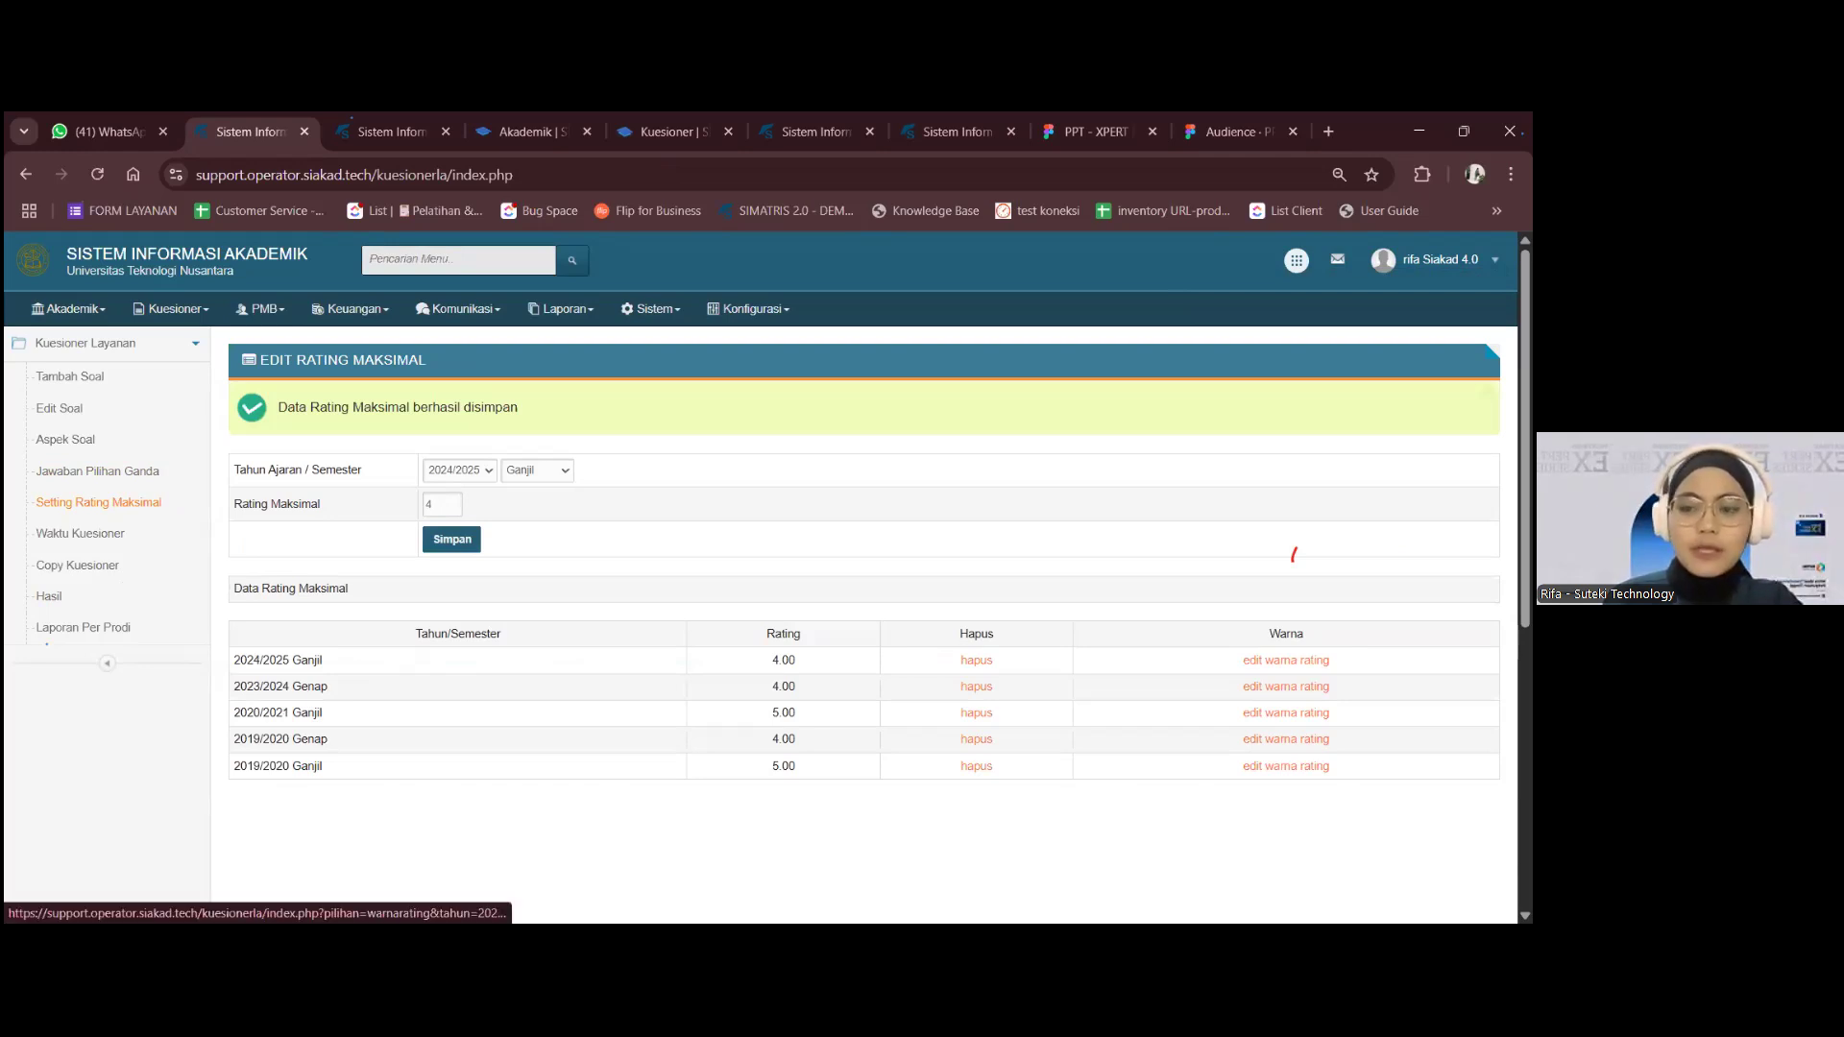
# - Change the Warna Rating of the 0 - 0.99 range for 2024/2025 Ganjil to 990000 and save it
pyautogui.click(1286, 659)
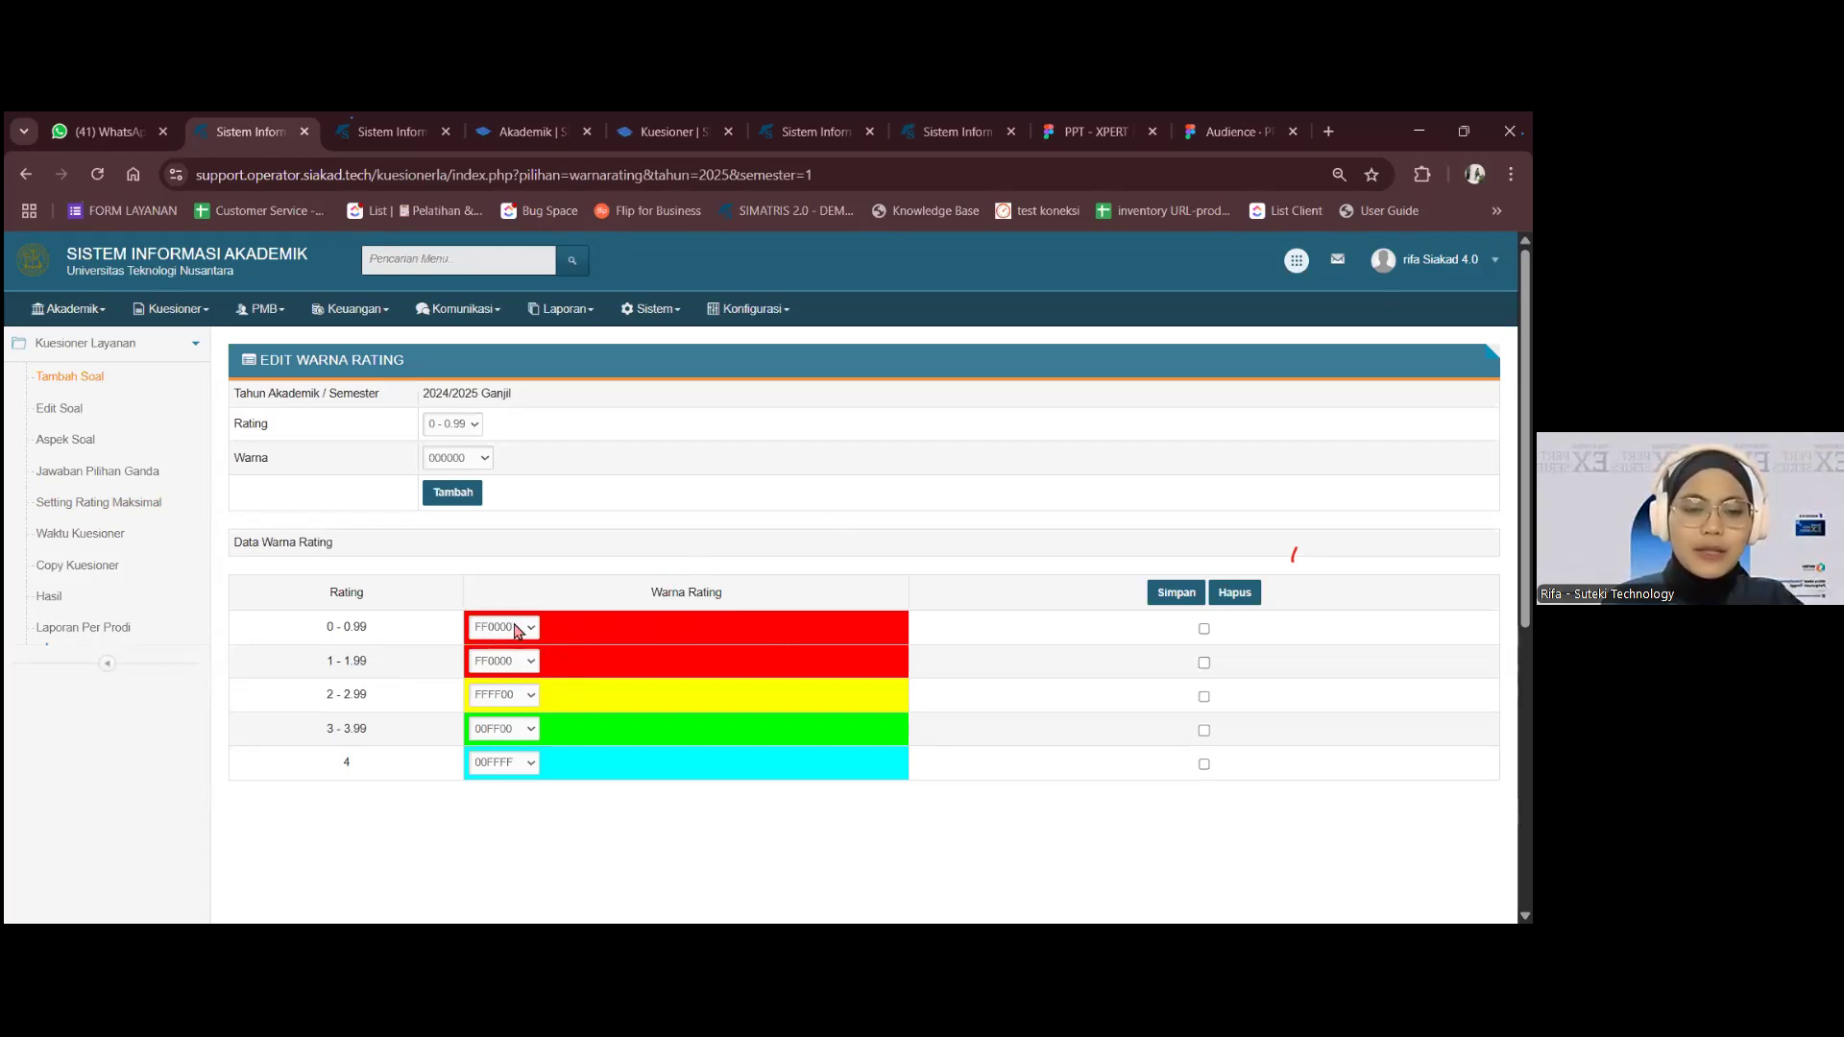
pyautogui.click(490, 455)
pyautogui.scroll(-10, 499, 442)
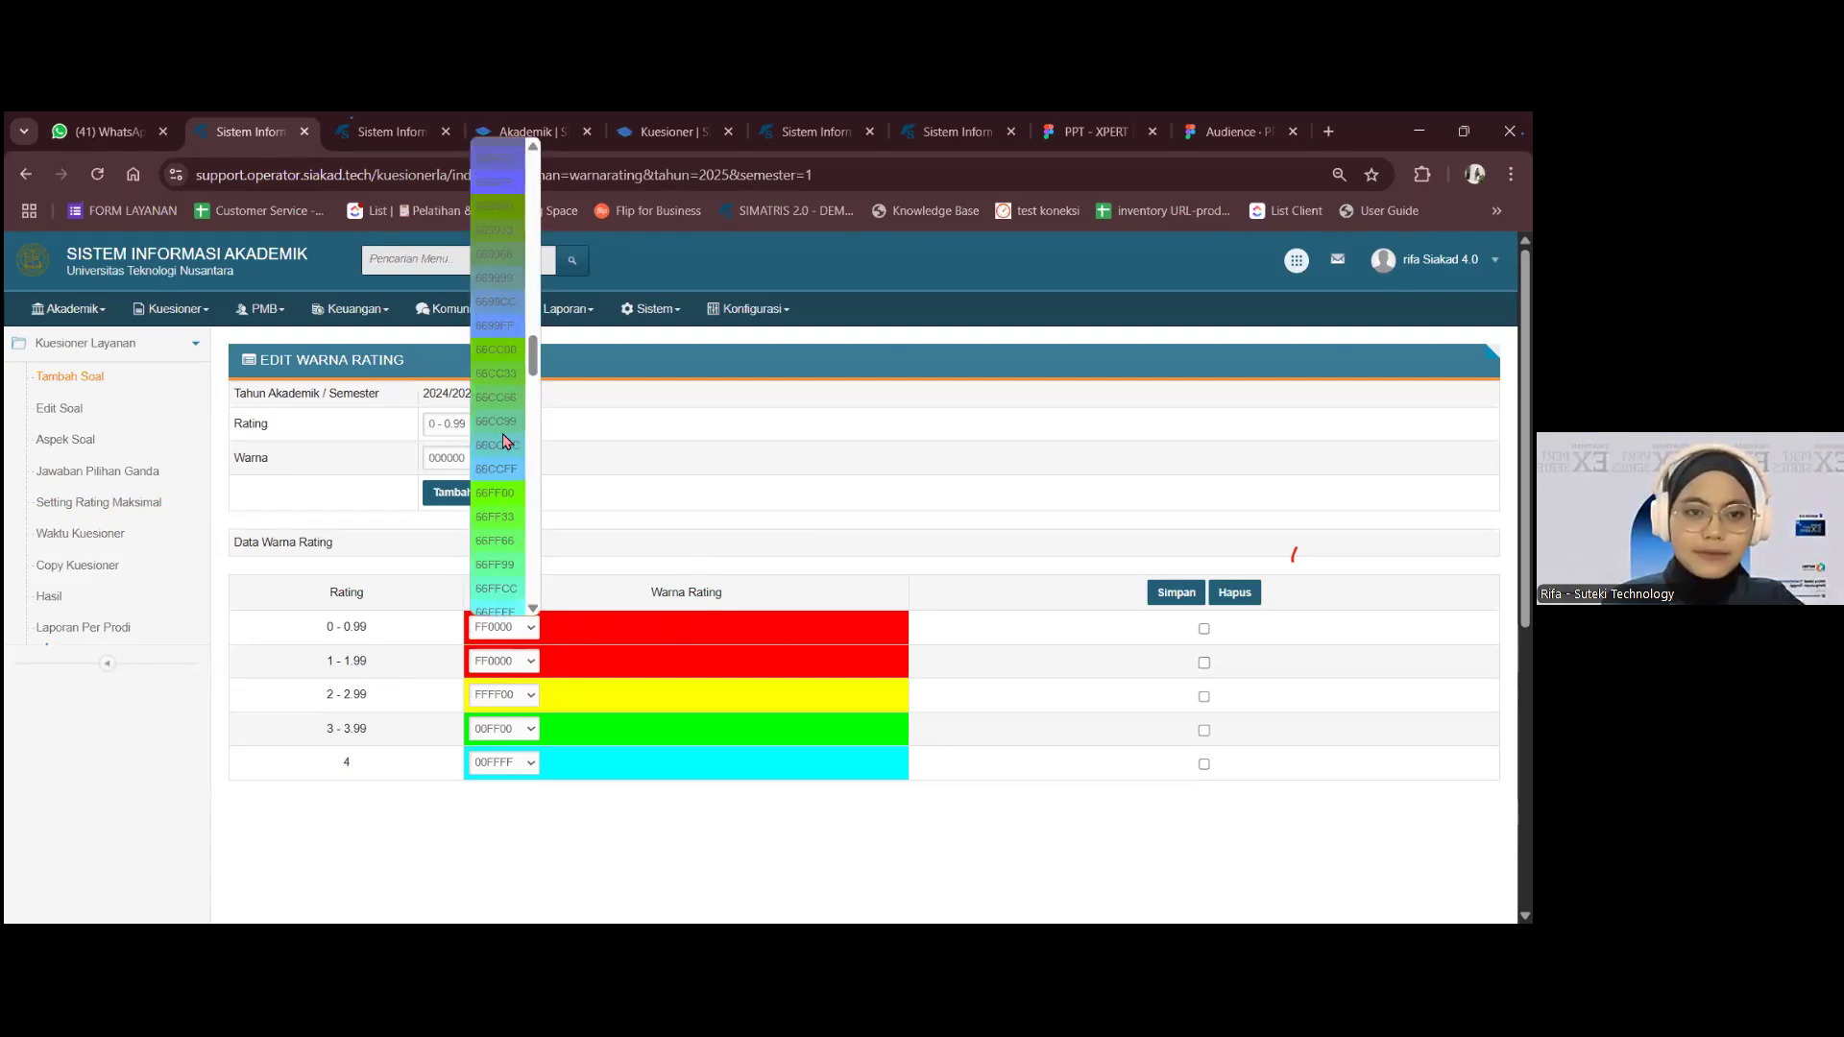
pyautogui.scroll(-3, 503, 442)
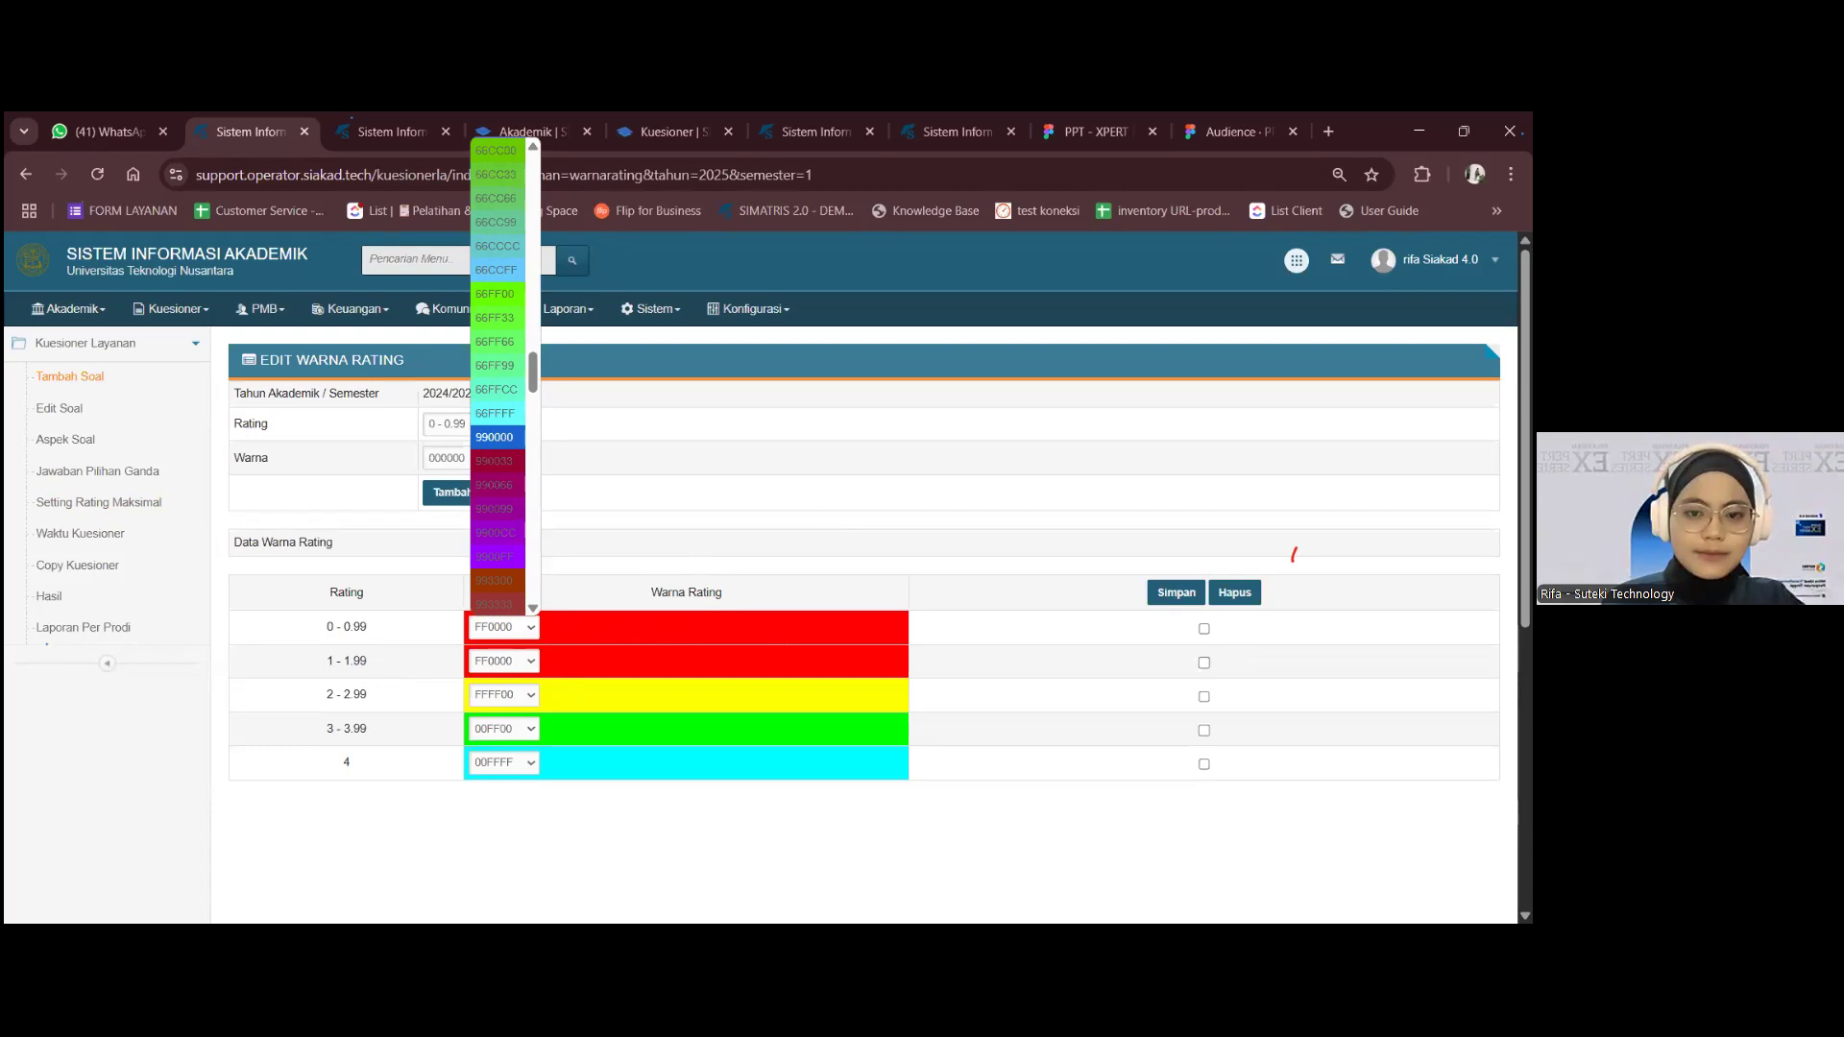
pyautogui.click(494, 437)
pyautogui.click(1177, 592)
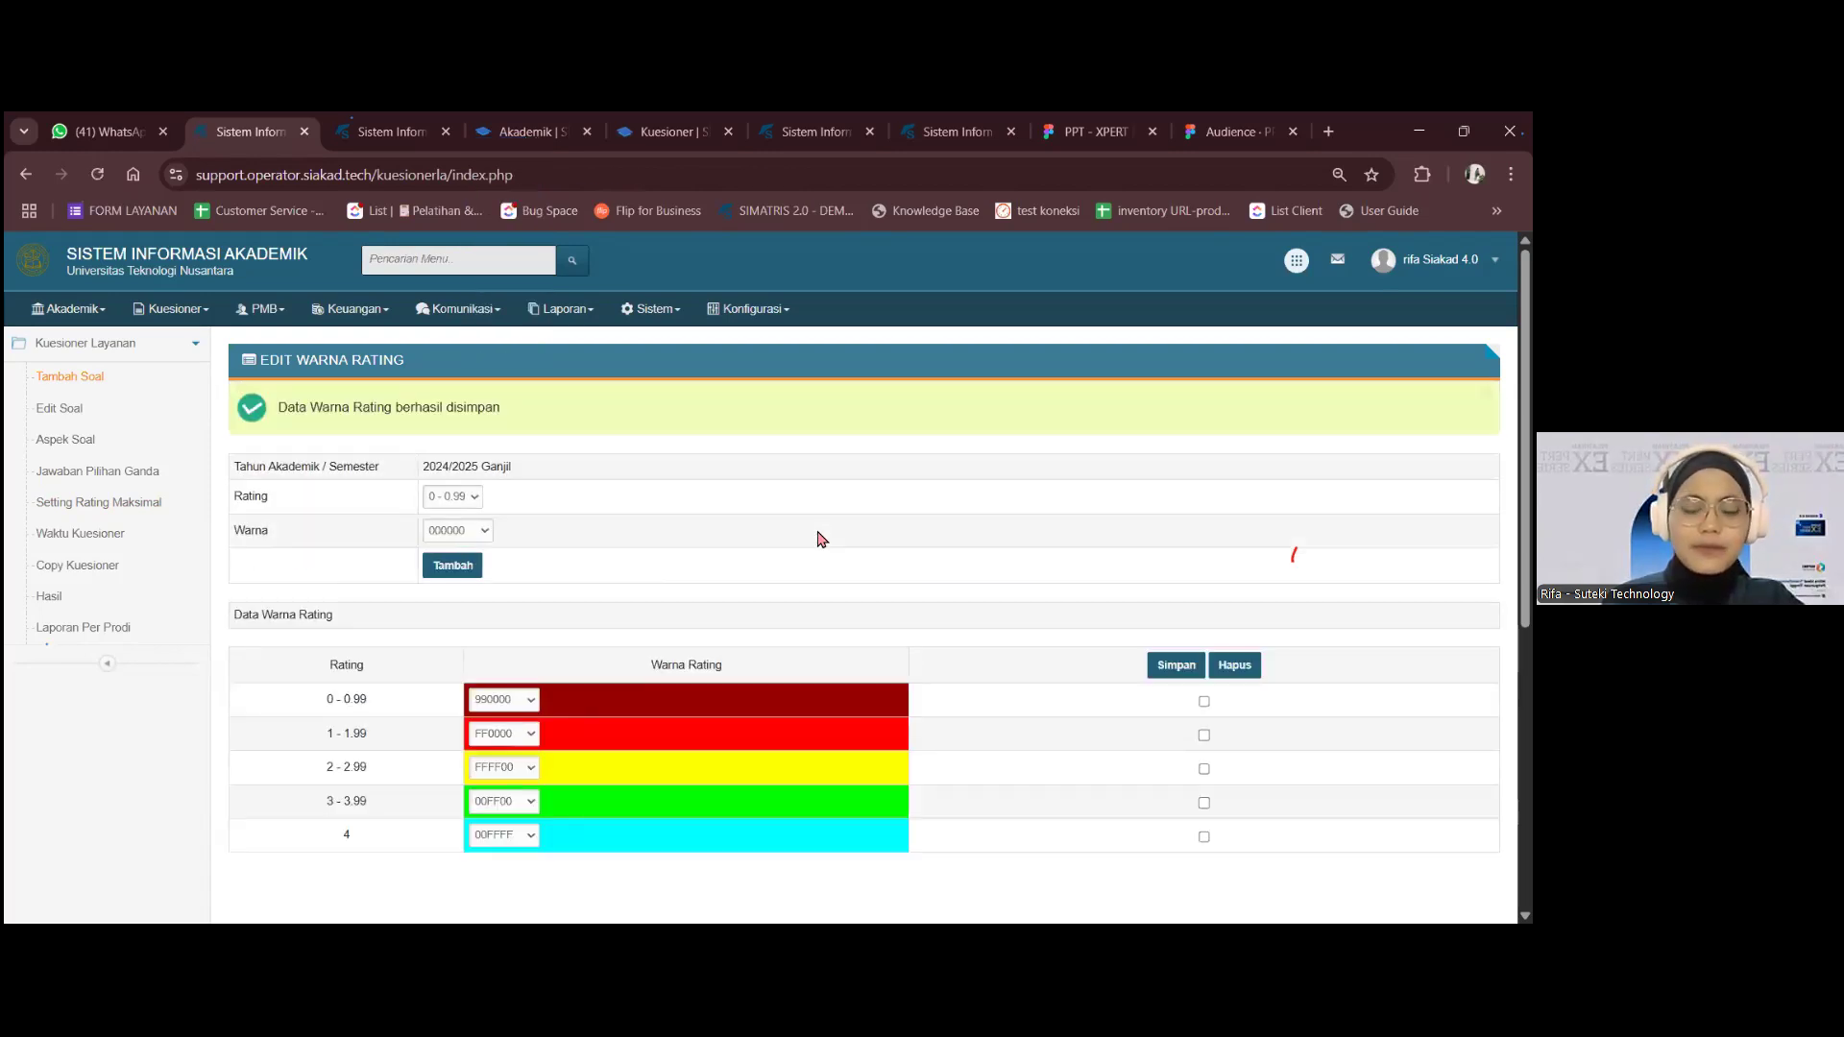
pyautogui.scroll(-3, 759, 590)
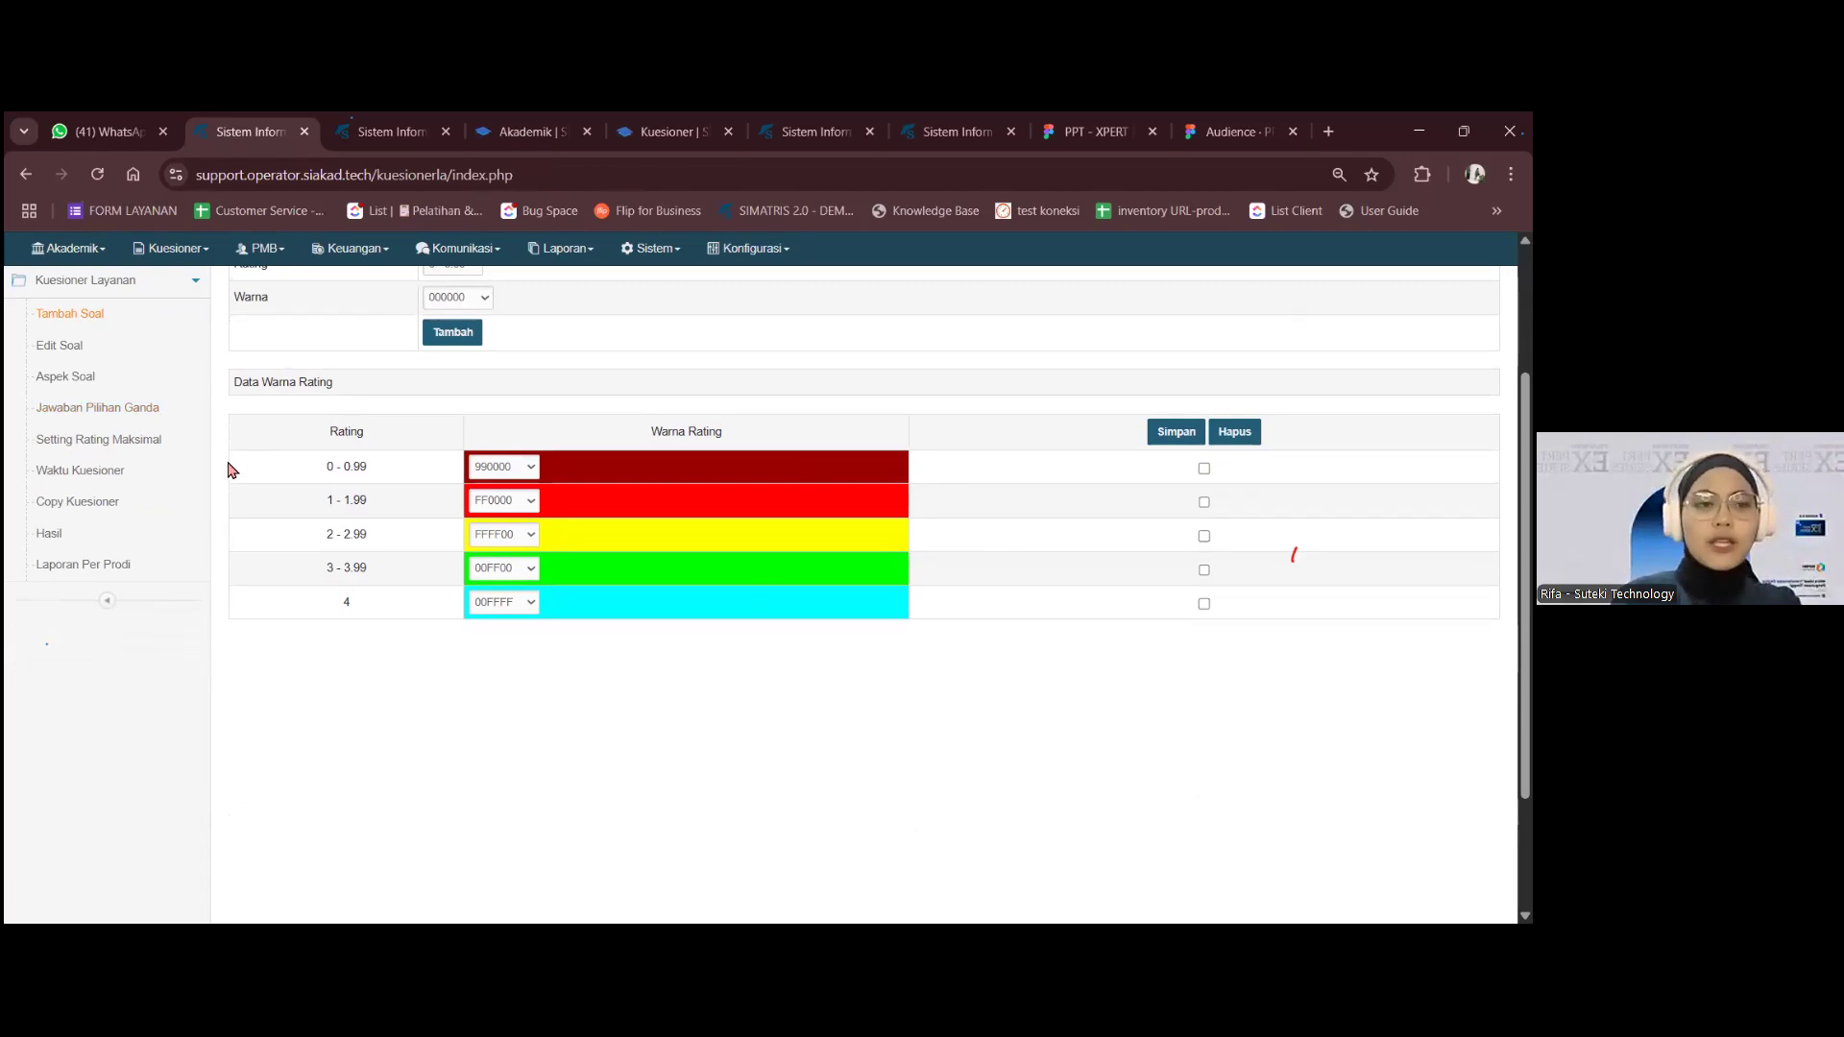
# - Add the Pilihan Ganda question "Bagaimana pelayanan BAAK dikampus" under Pelayanan BAK for 2024/2025 Ganjil
pyautogui.click(106, 323)
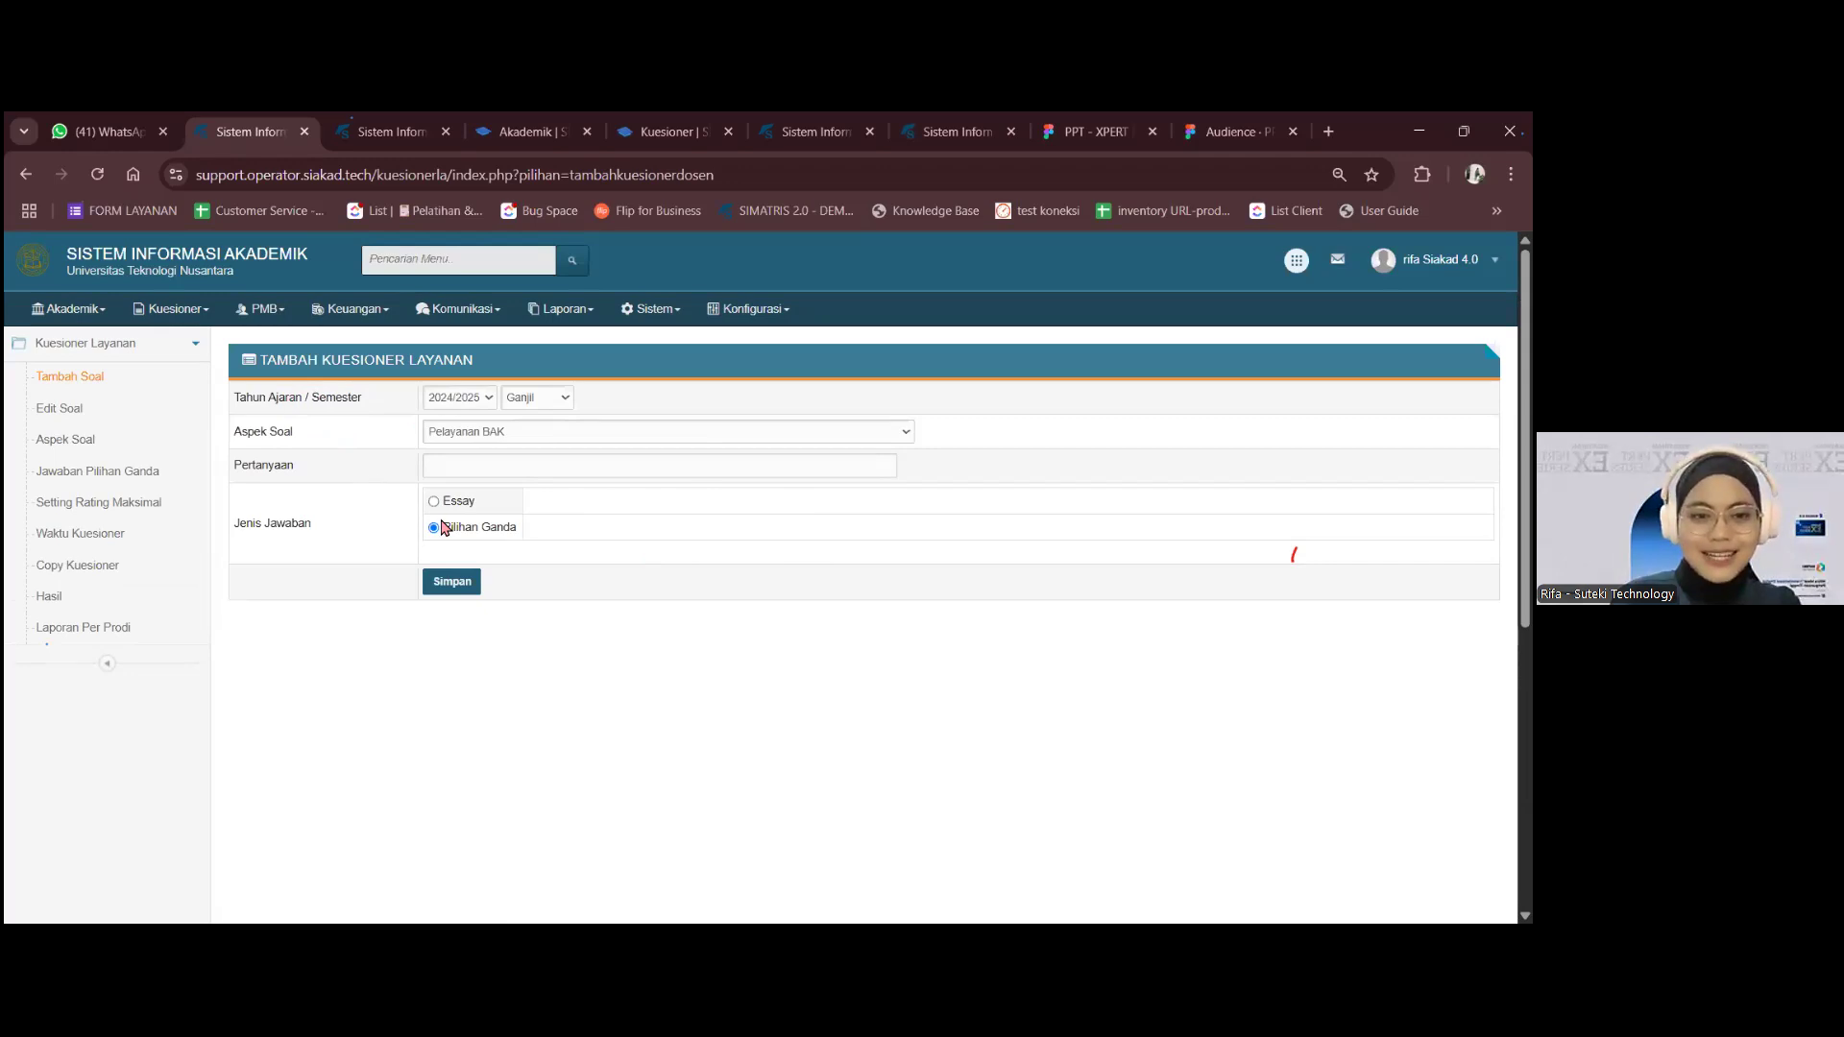
pyautogui.click(487, 434)
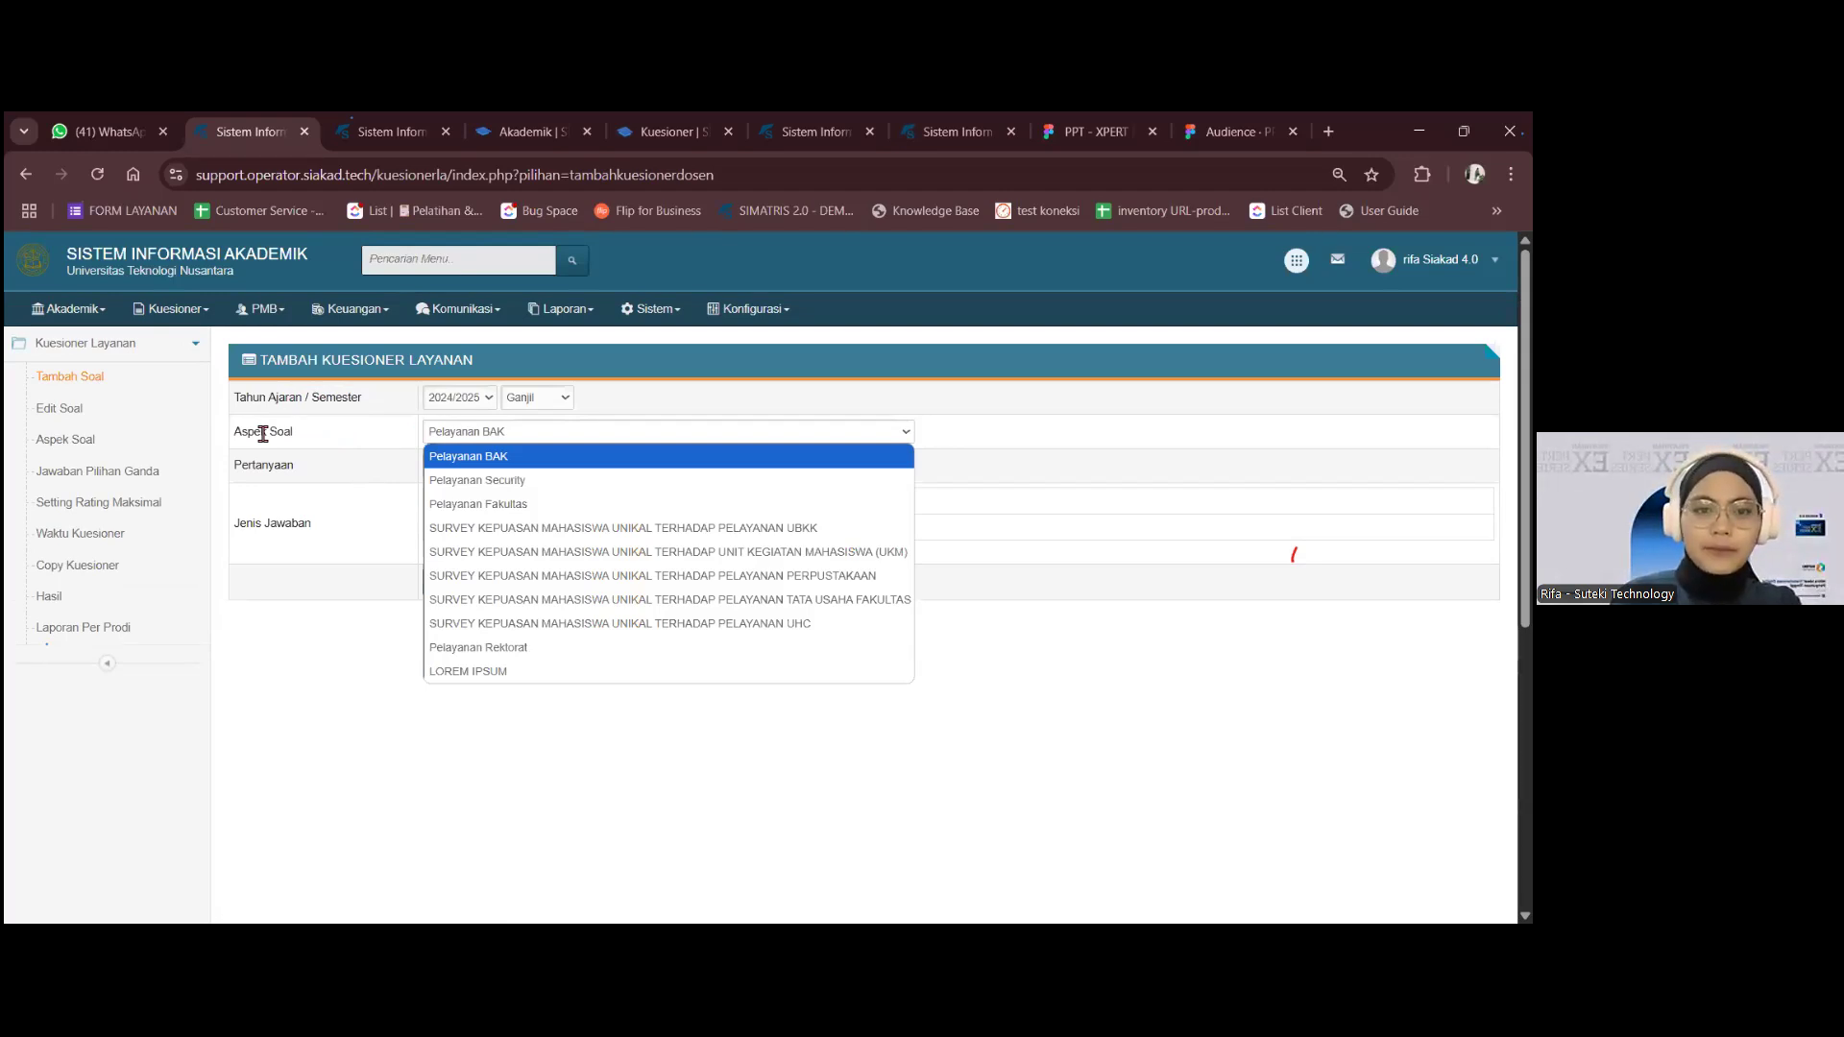
pyautogui.click(492, 459)
pyautogui.click(492, 469)
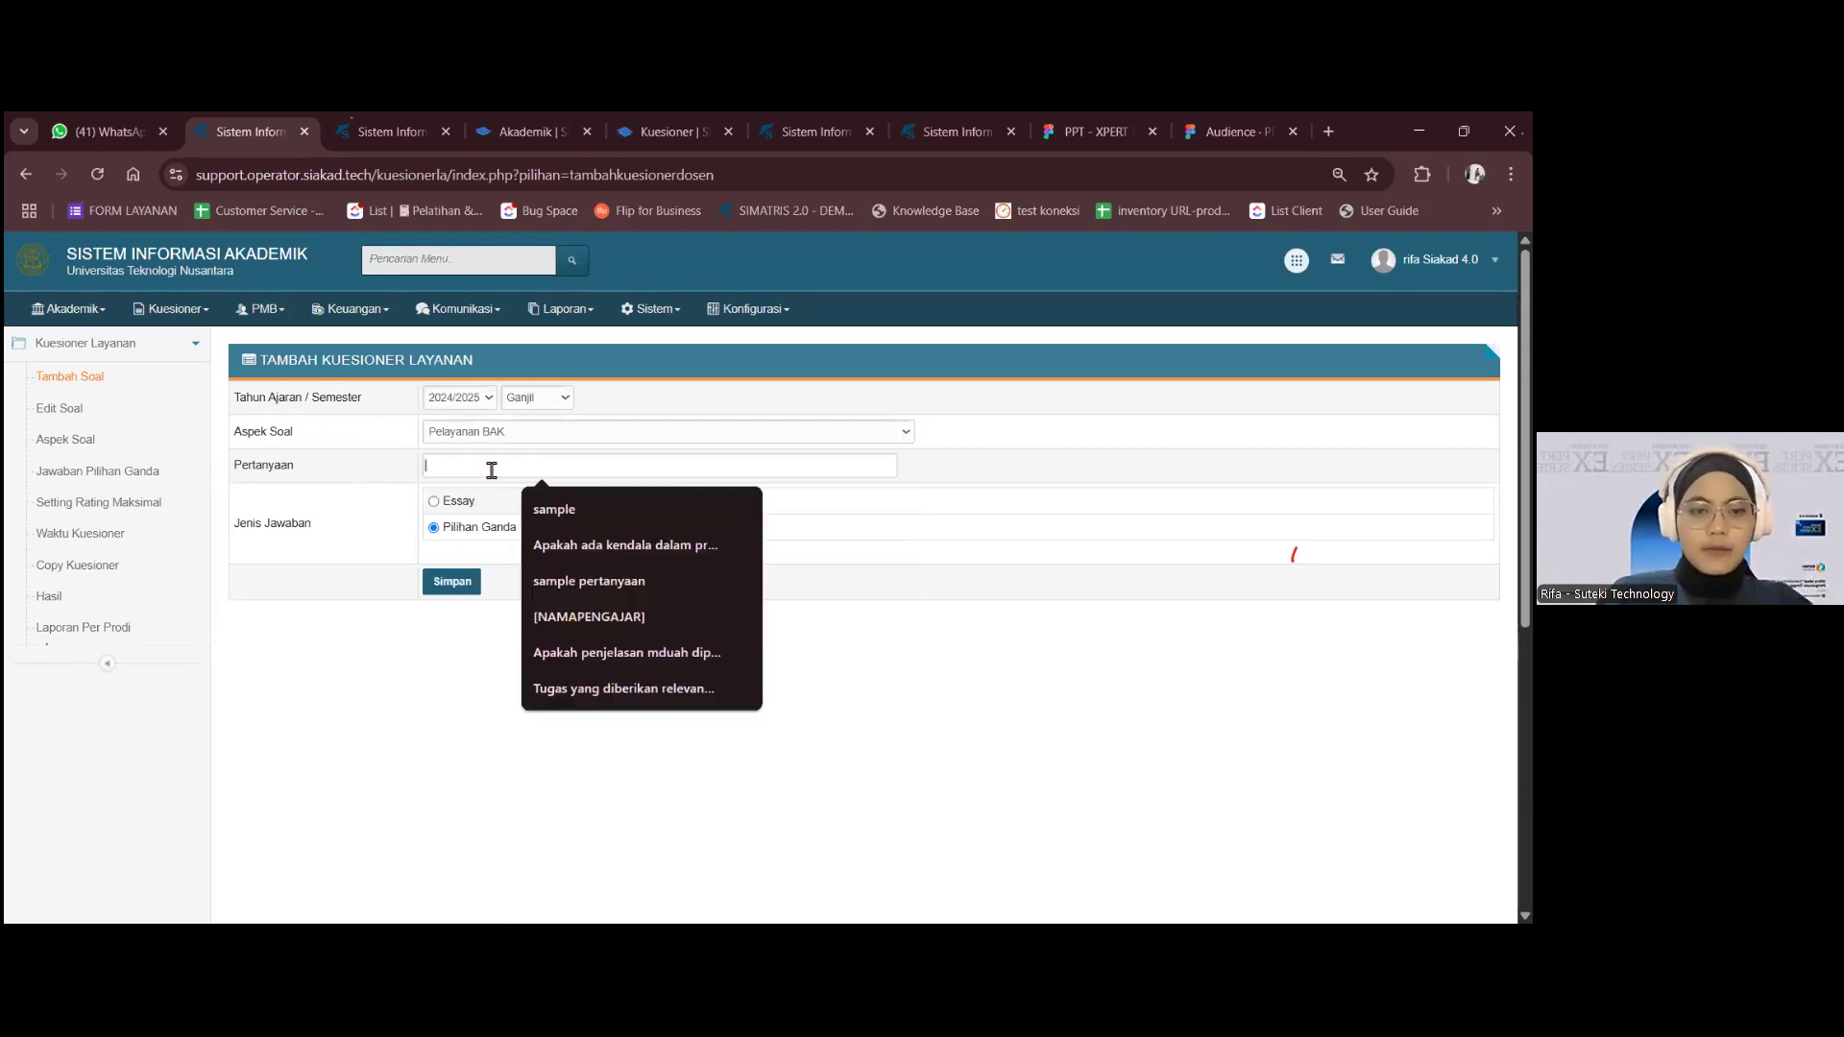
pyautogui.write('Bag')
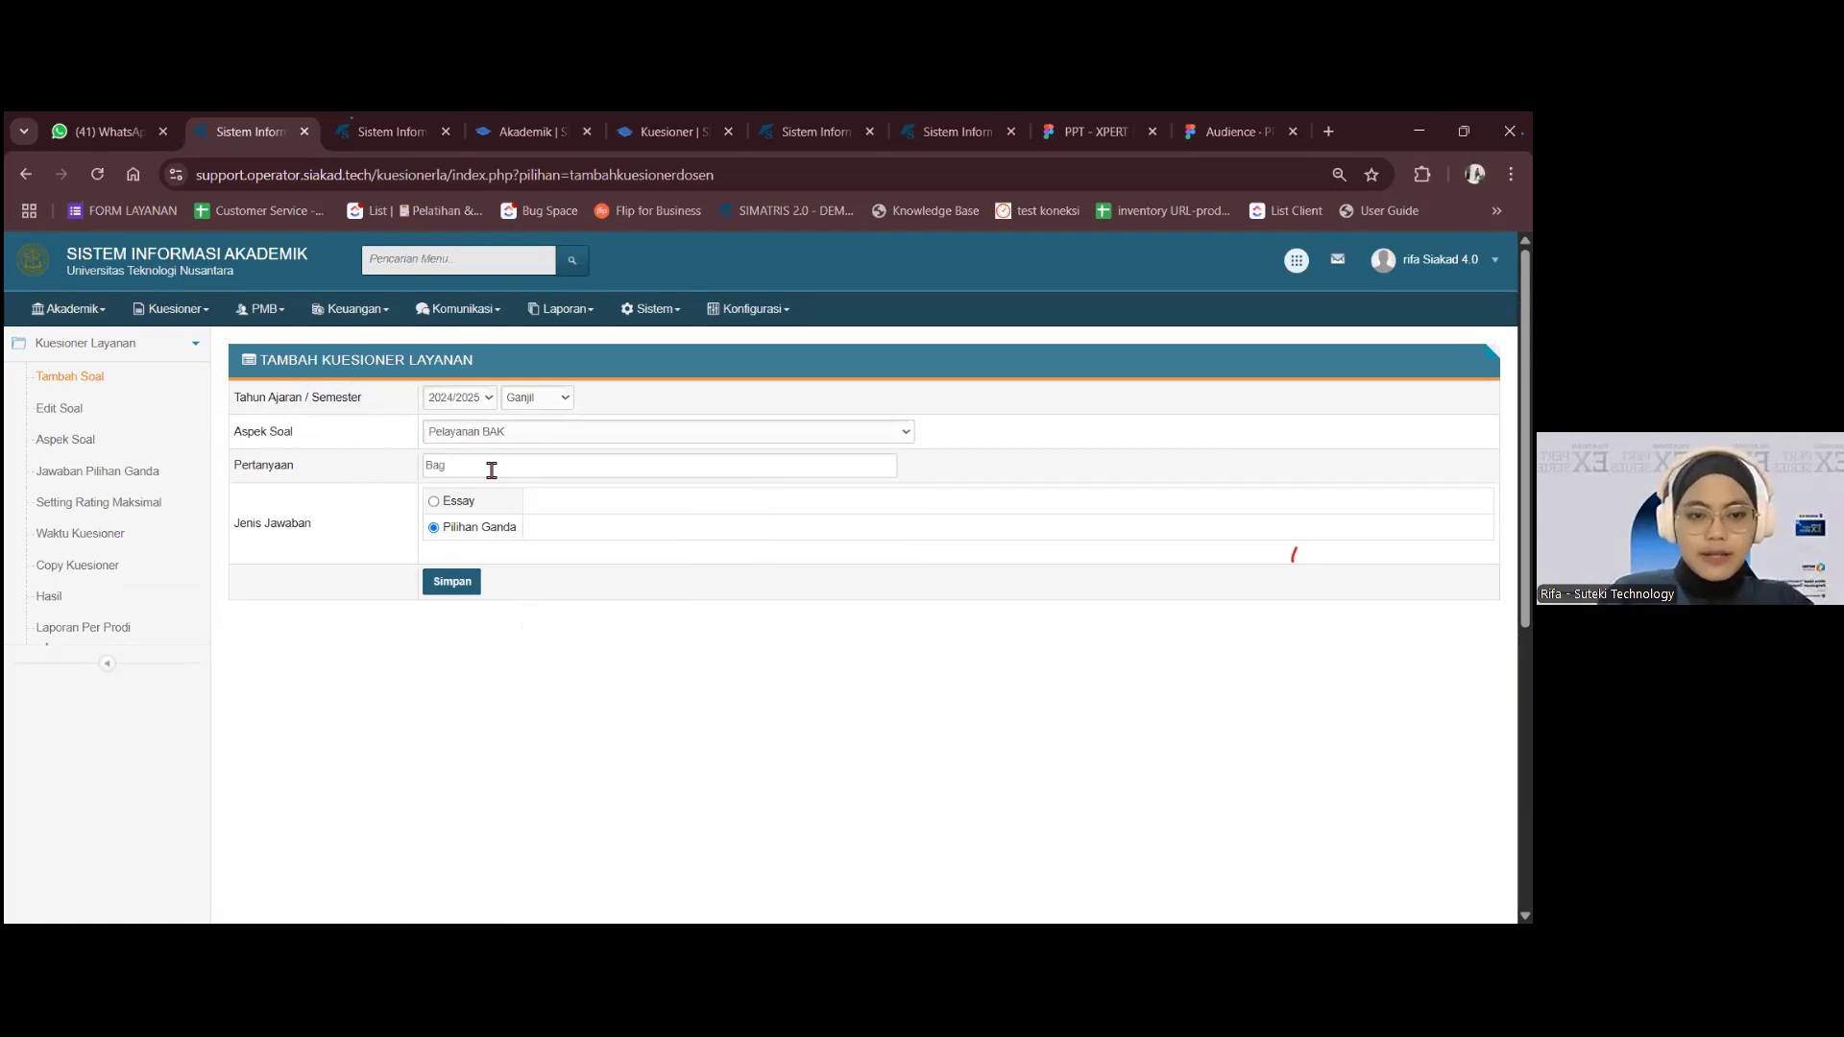
pyautogui.write('aimana pelayanan BAAK dikampus')
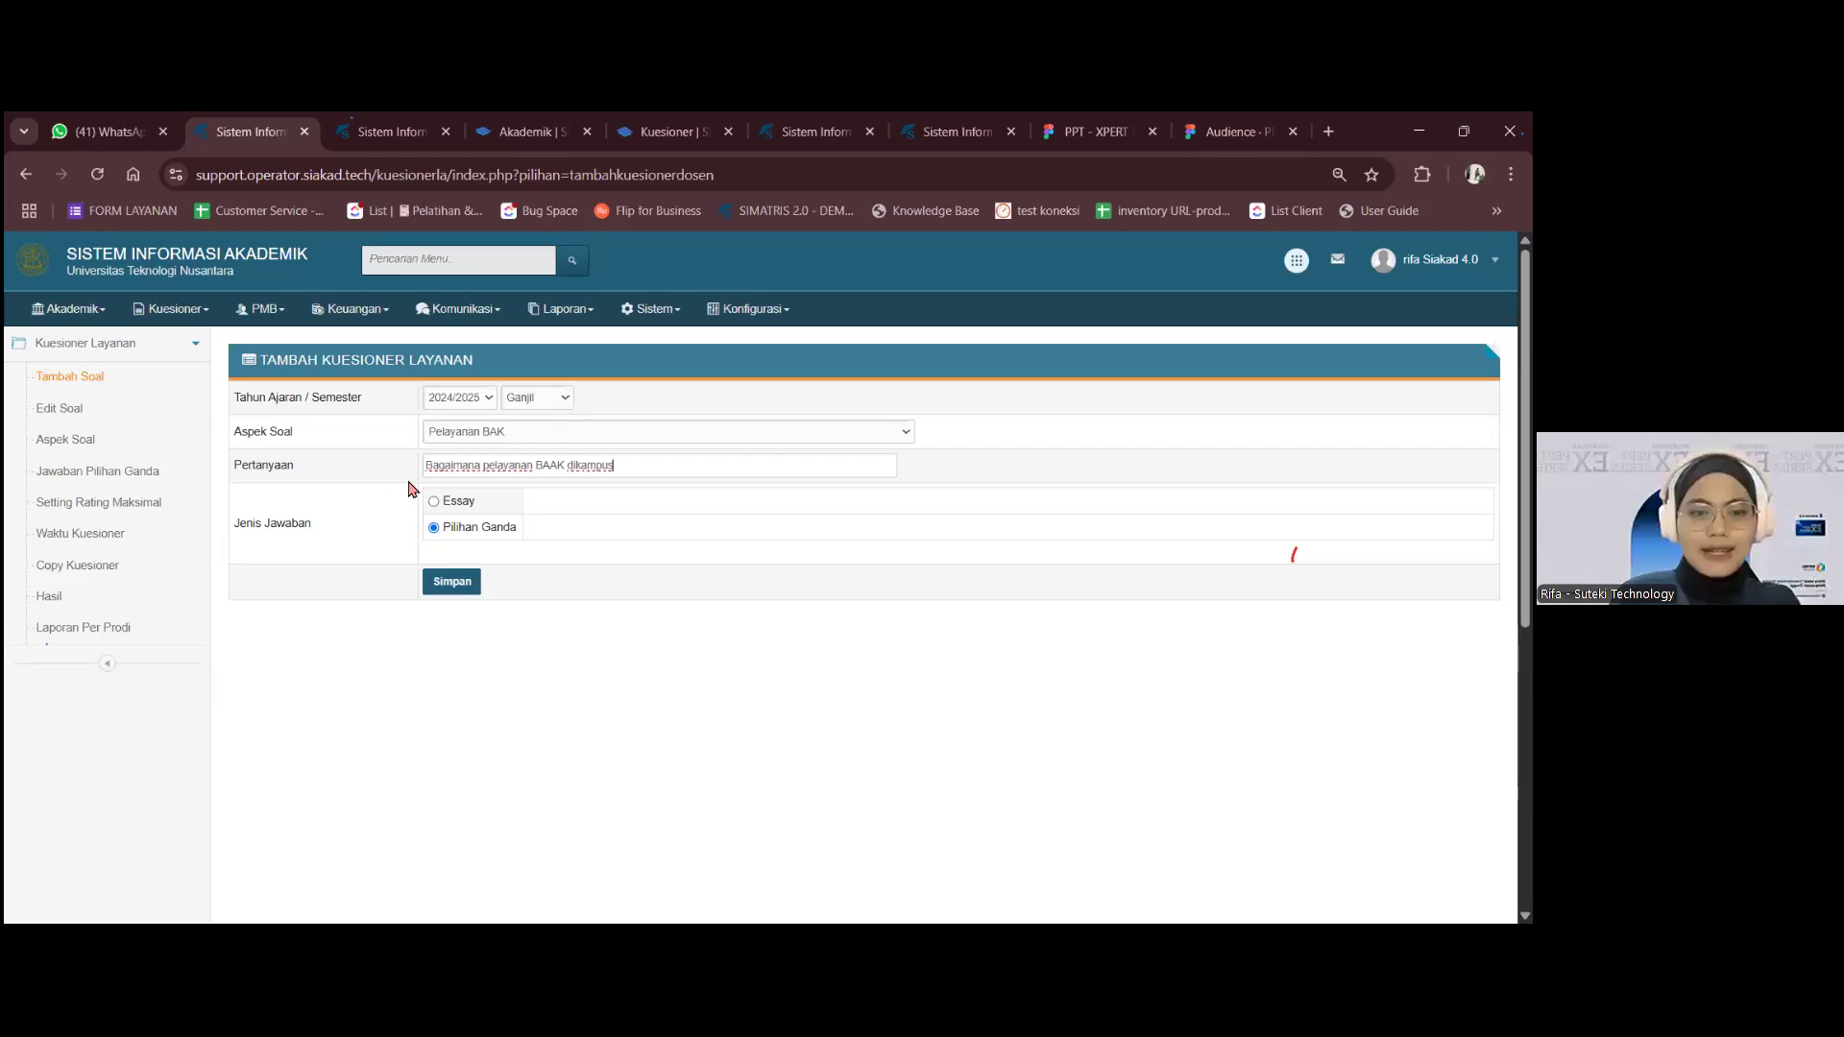
pyautogui.click(453, 594)
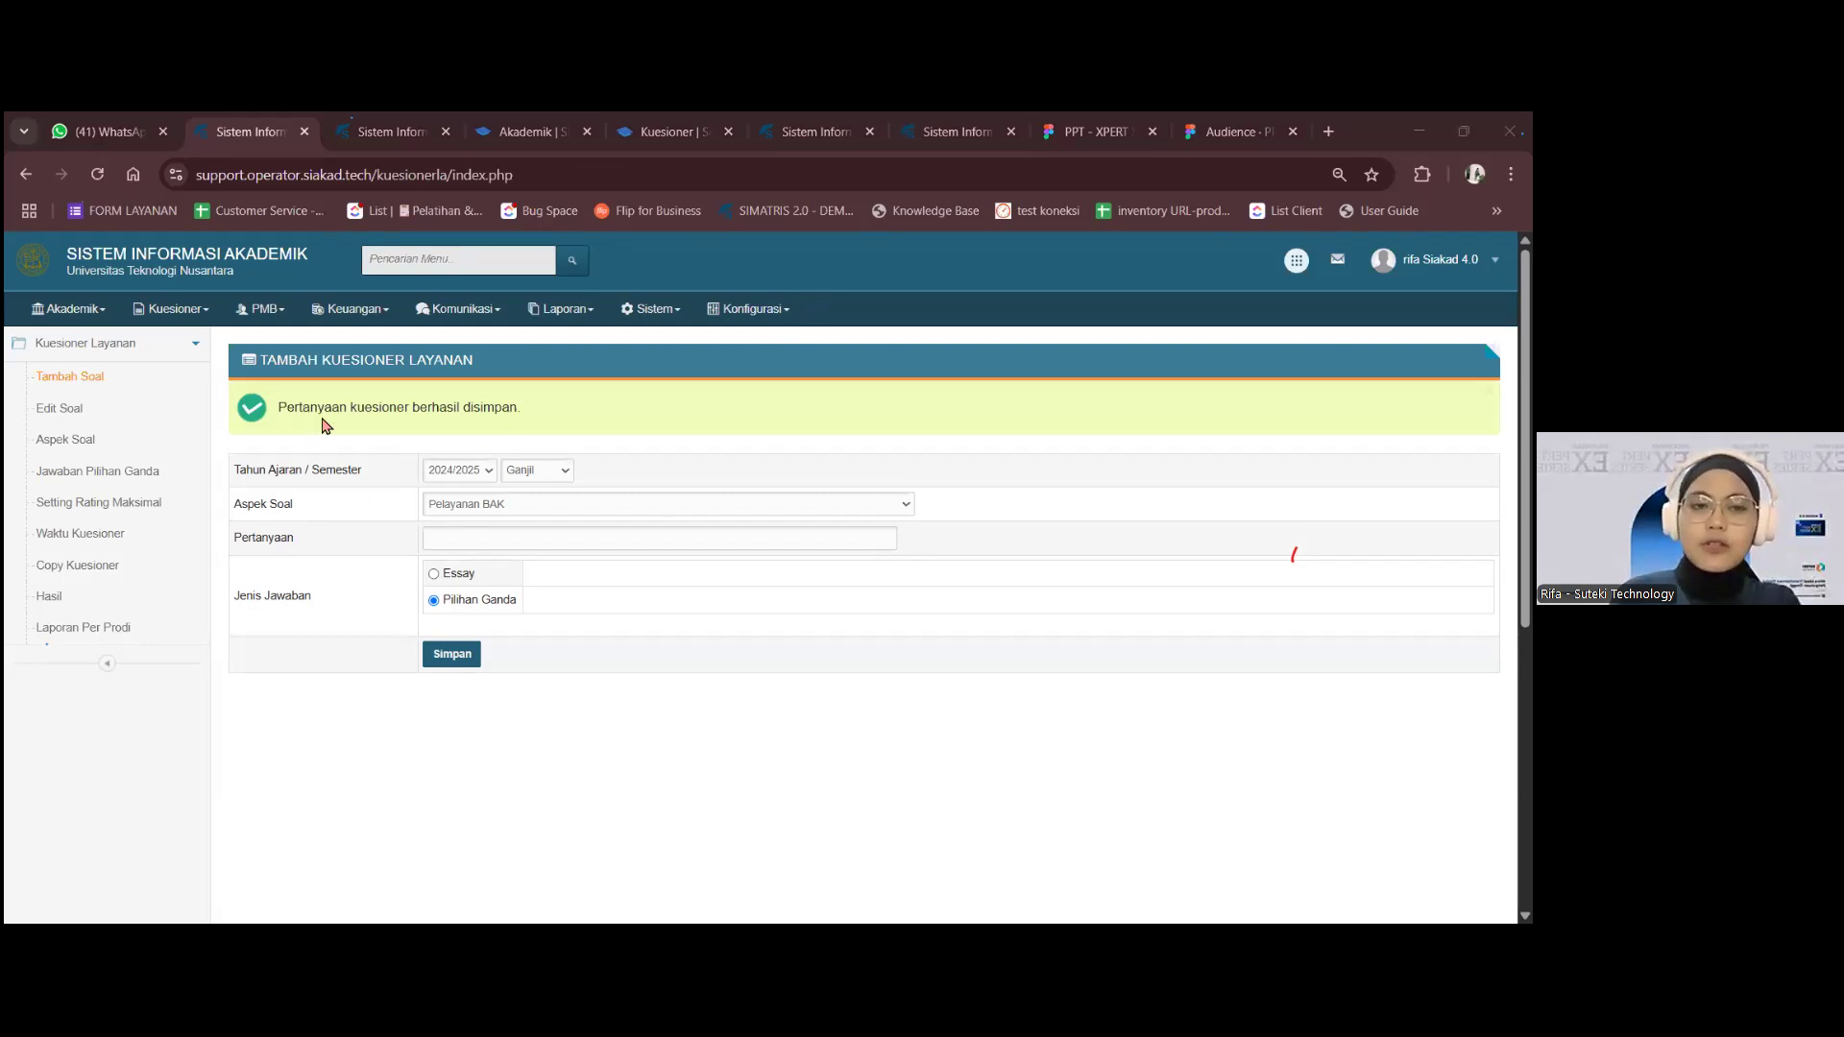
# - List the Layanan questions for 2024/2025 Ganjil and delete "Bagaimana pelayanan BAAK dikampus"
pyautogui.click(87, 411)
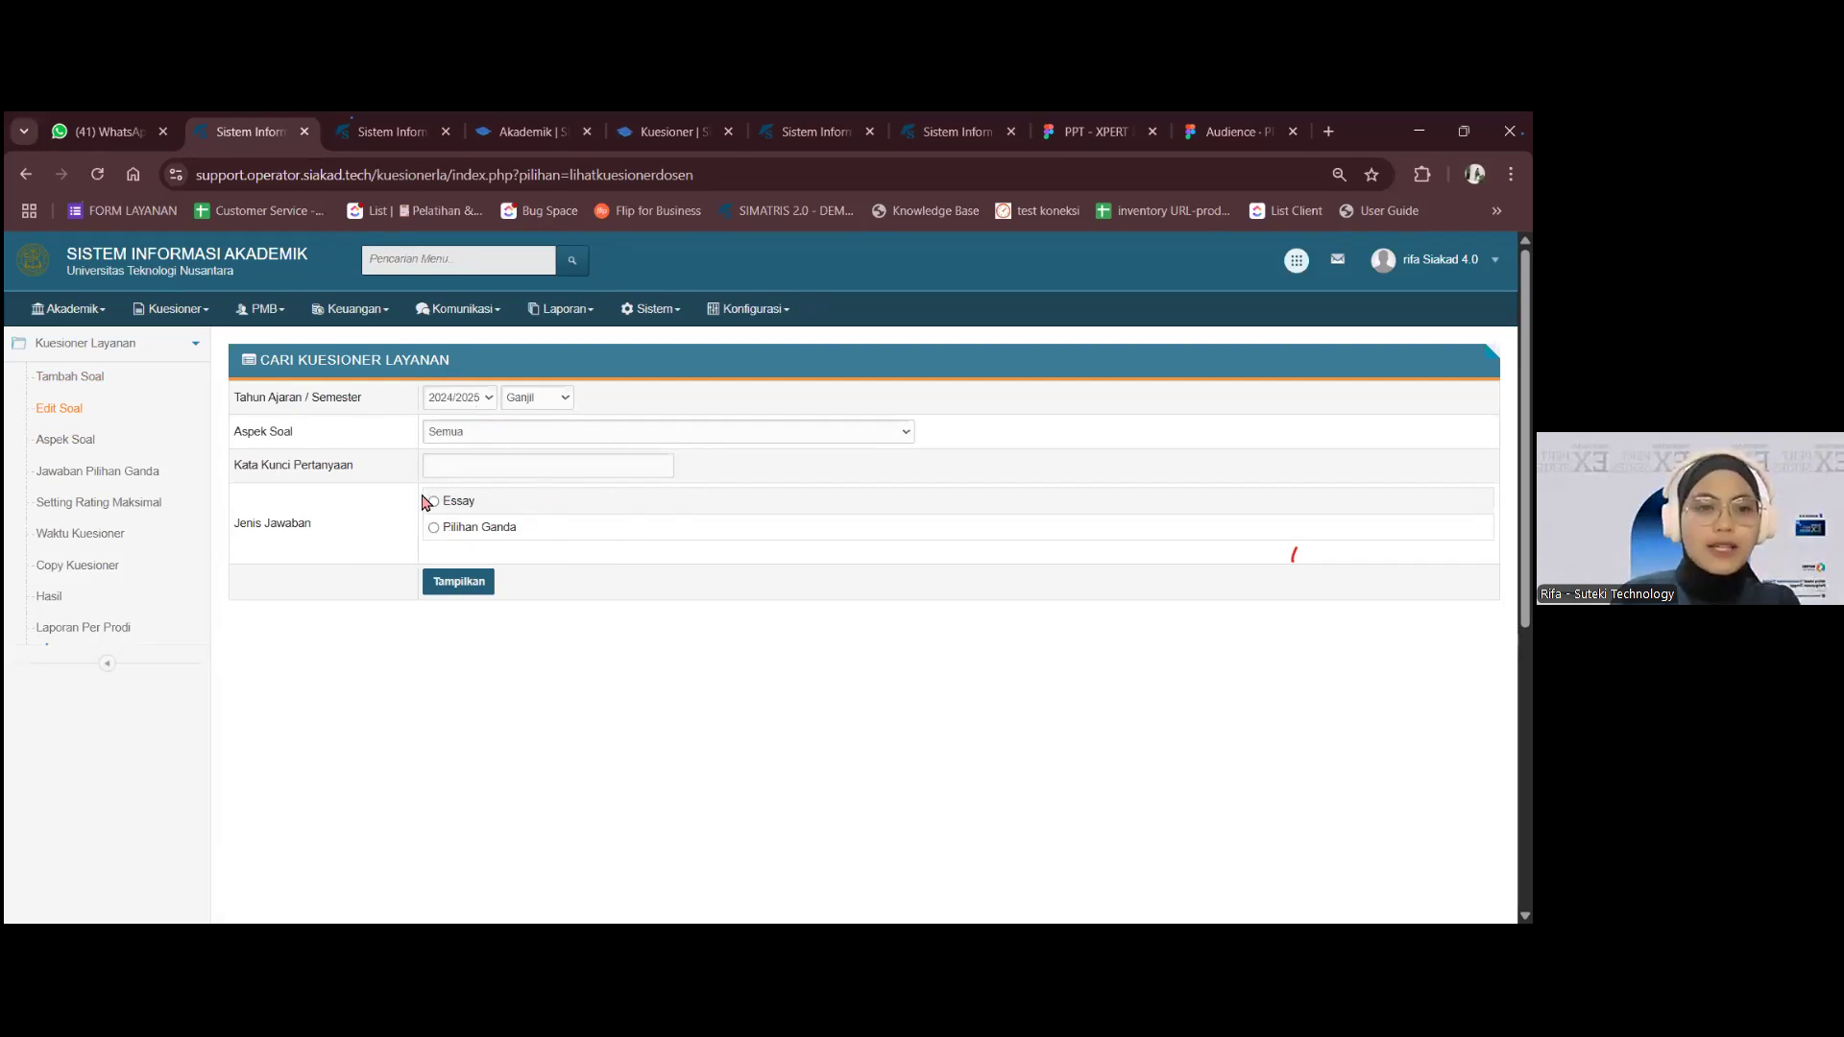
pyautogui.click(462, 587)
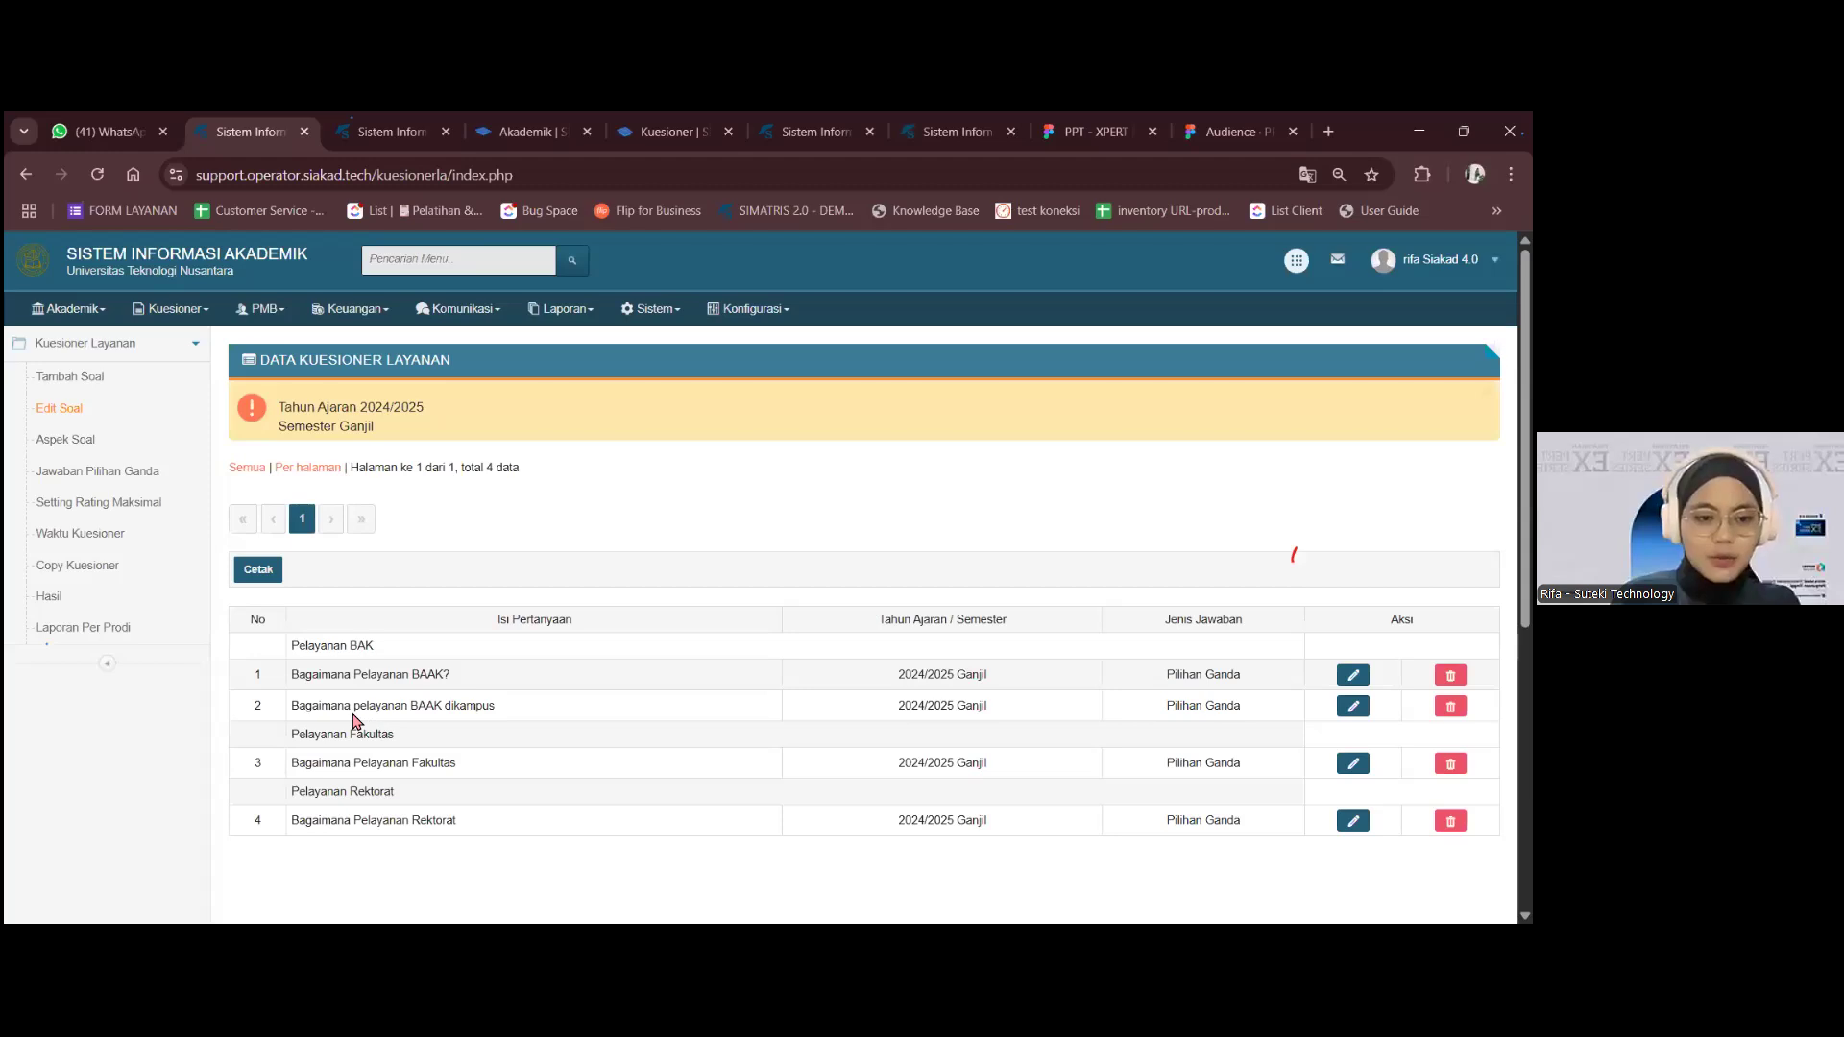
pyautogui.moveTo(303, 713); pyautogui.dragTo(1068, 704)
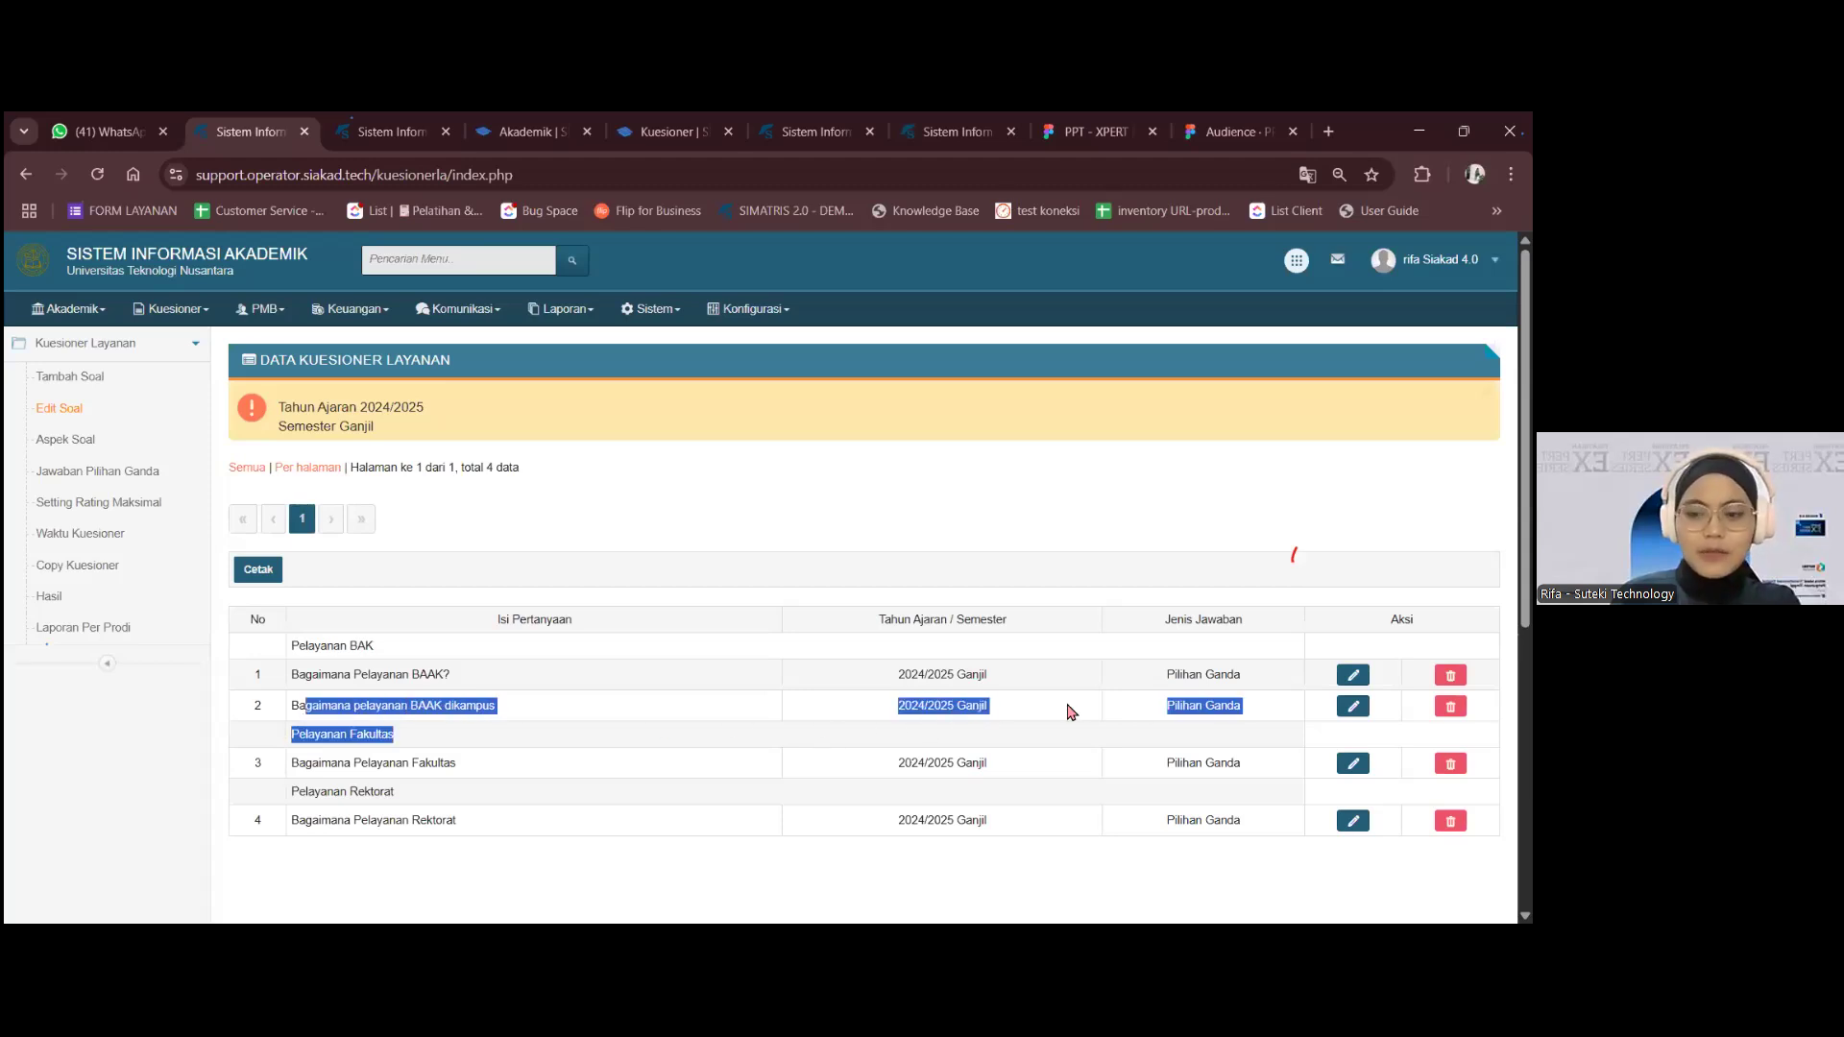
pyautogui.click(1035, 712)
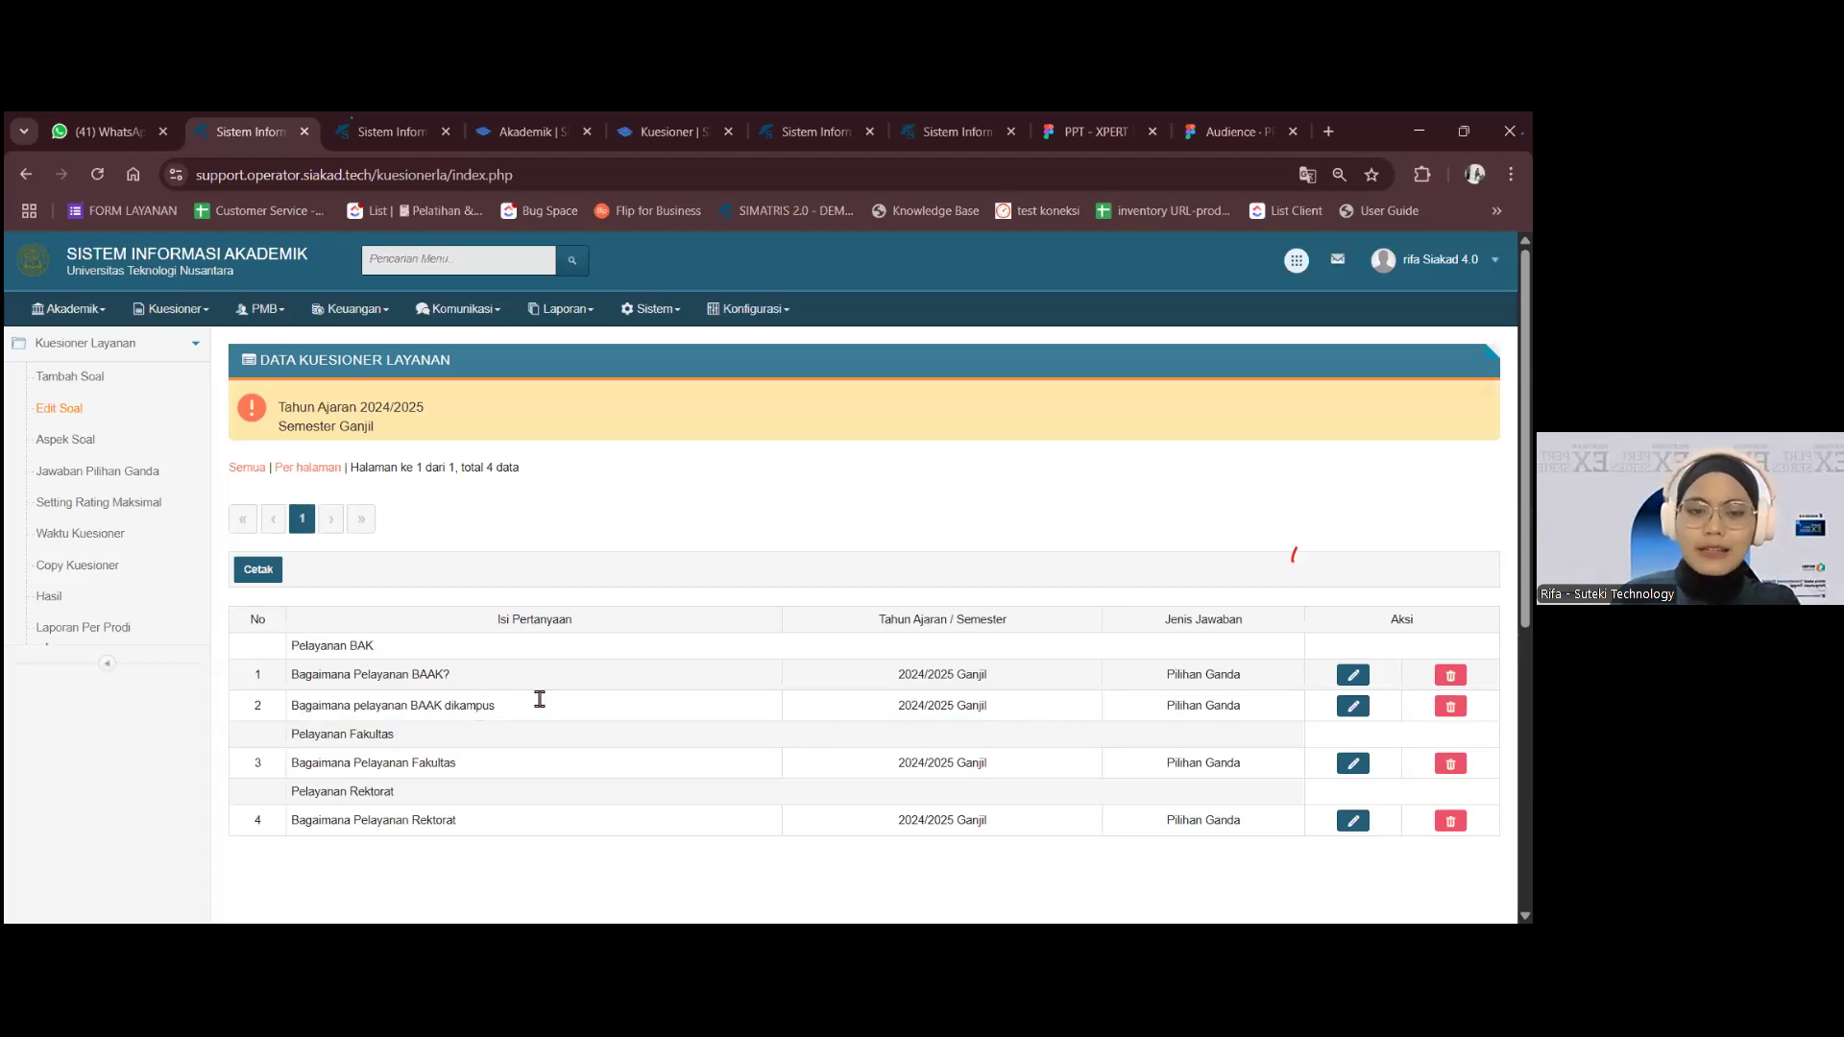
pyautogui.click(1450, 676)
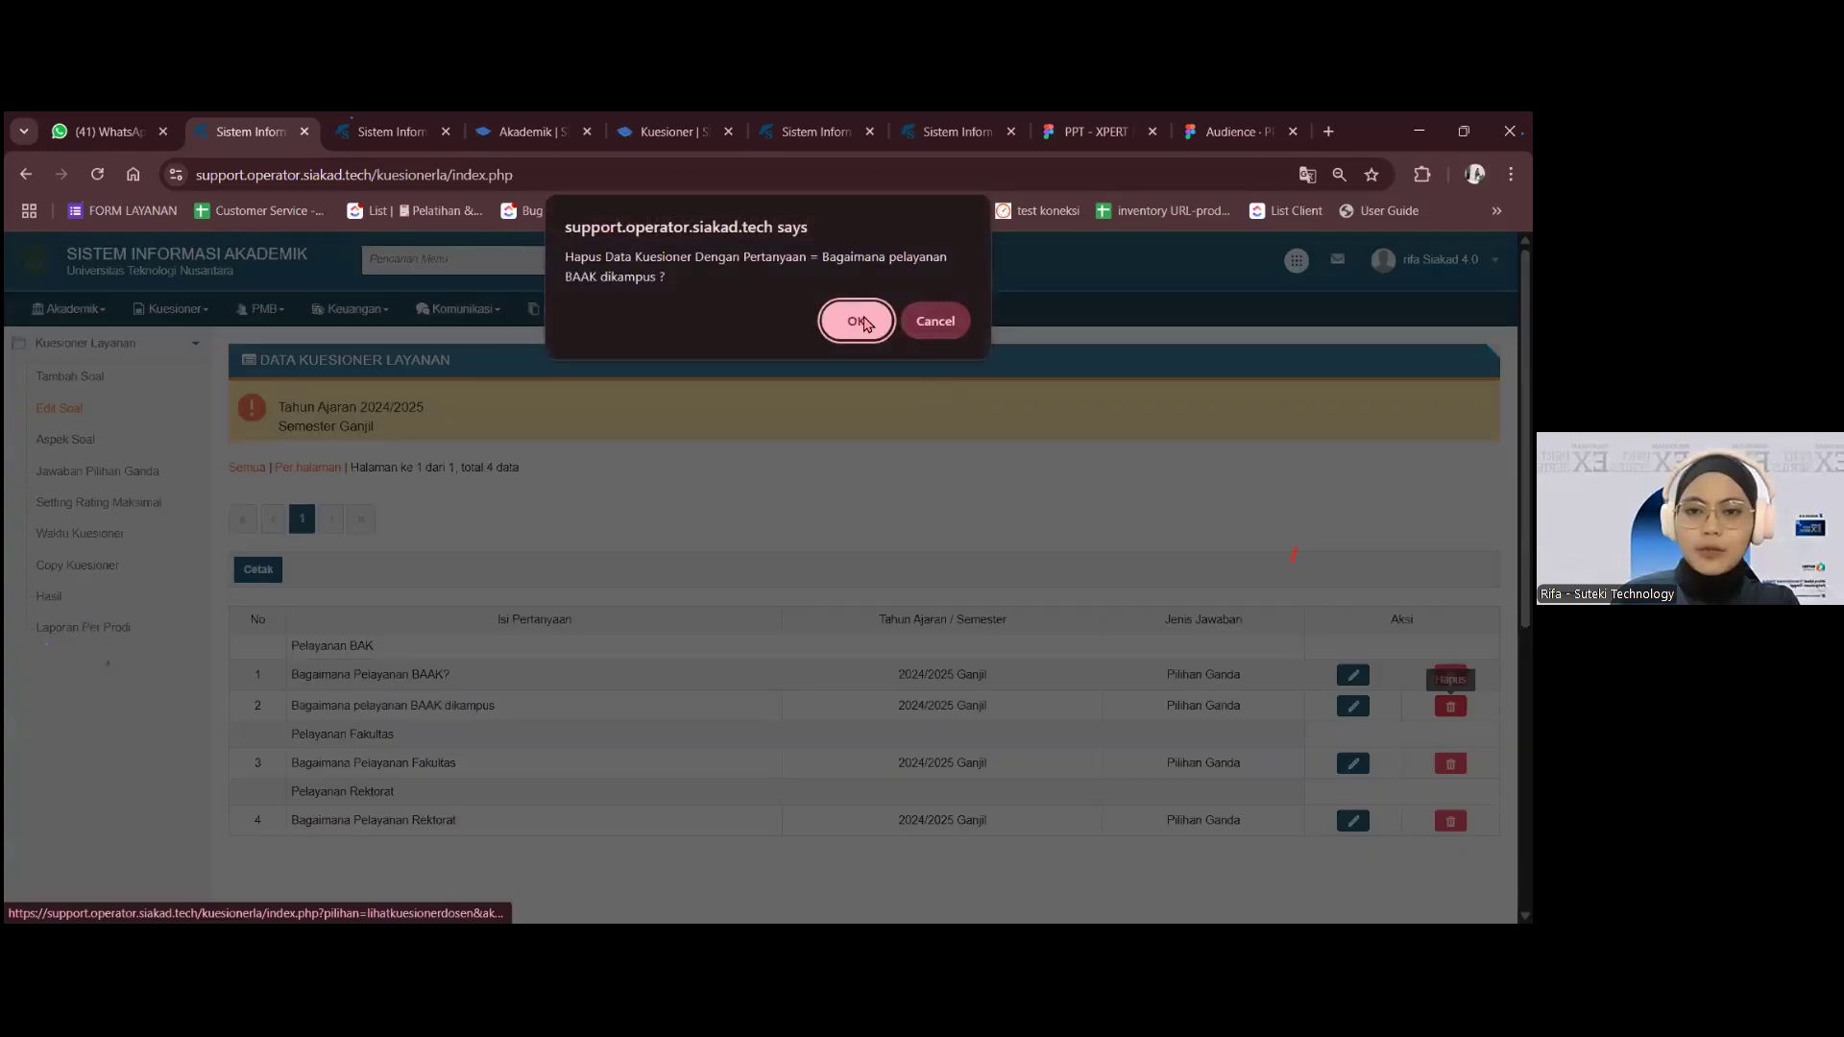
pyautogui.click(856, 317)
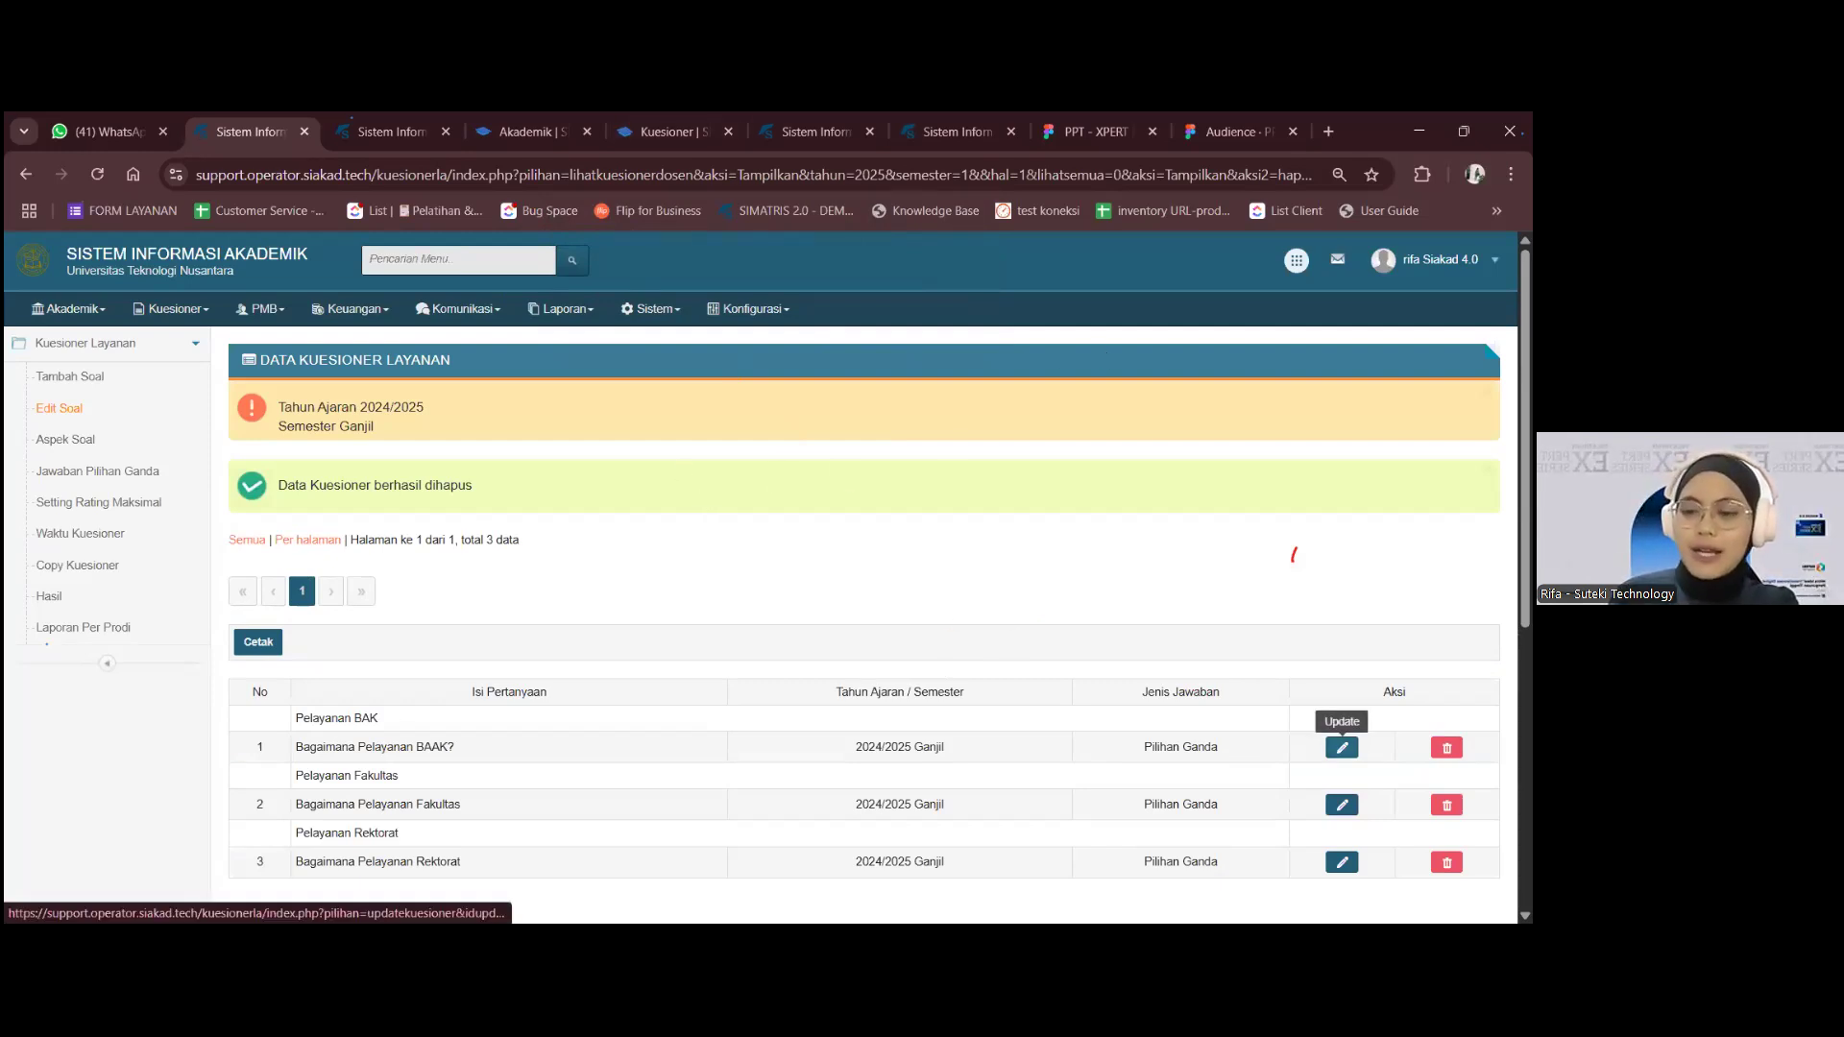
# - Open the question "Bagaimana Pelayanan BAAK?" for updating and review its Aspek Soal options
pyautogui.click(1342, 747)
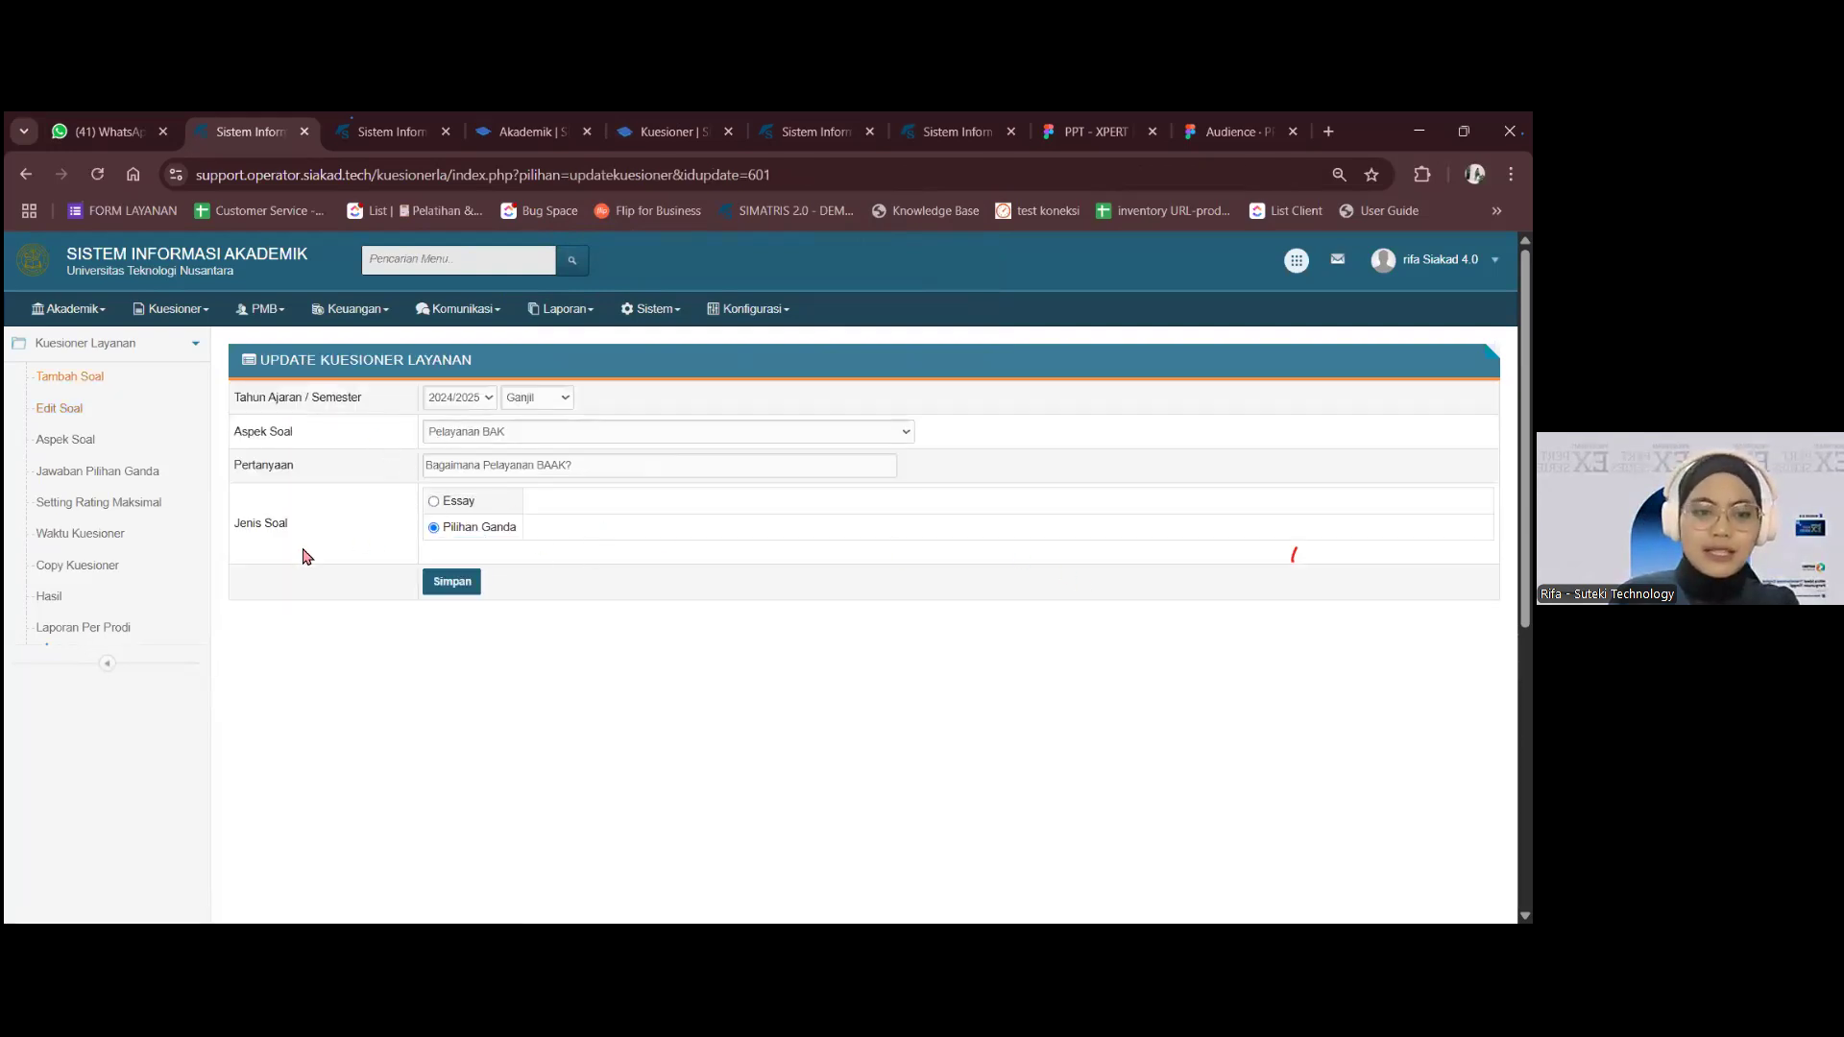
pyautogui.click(534, 431)
pyautogui.click(740, 397)
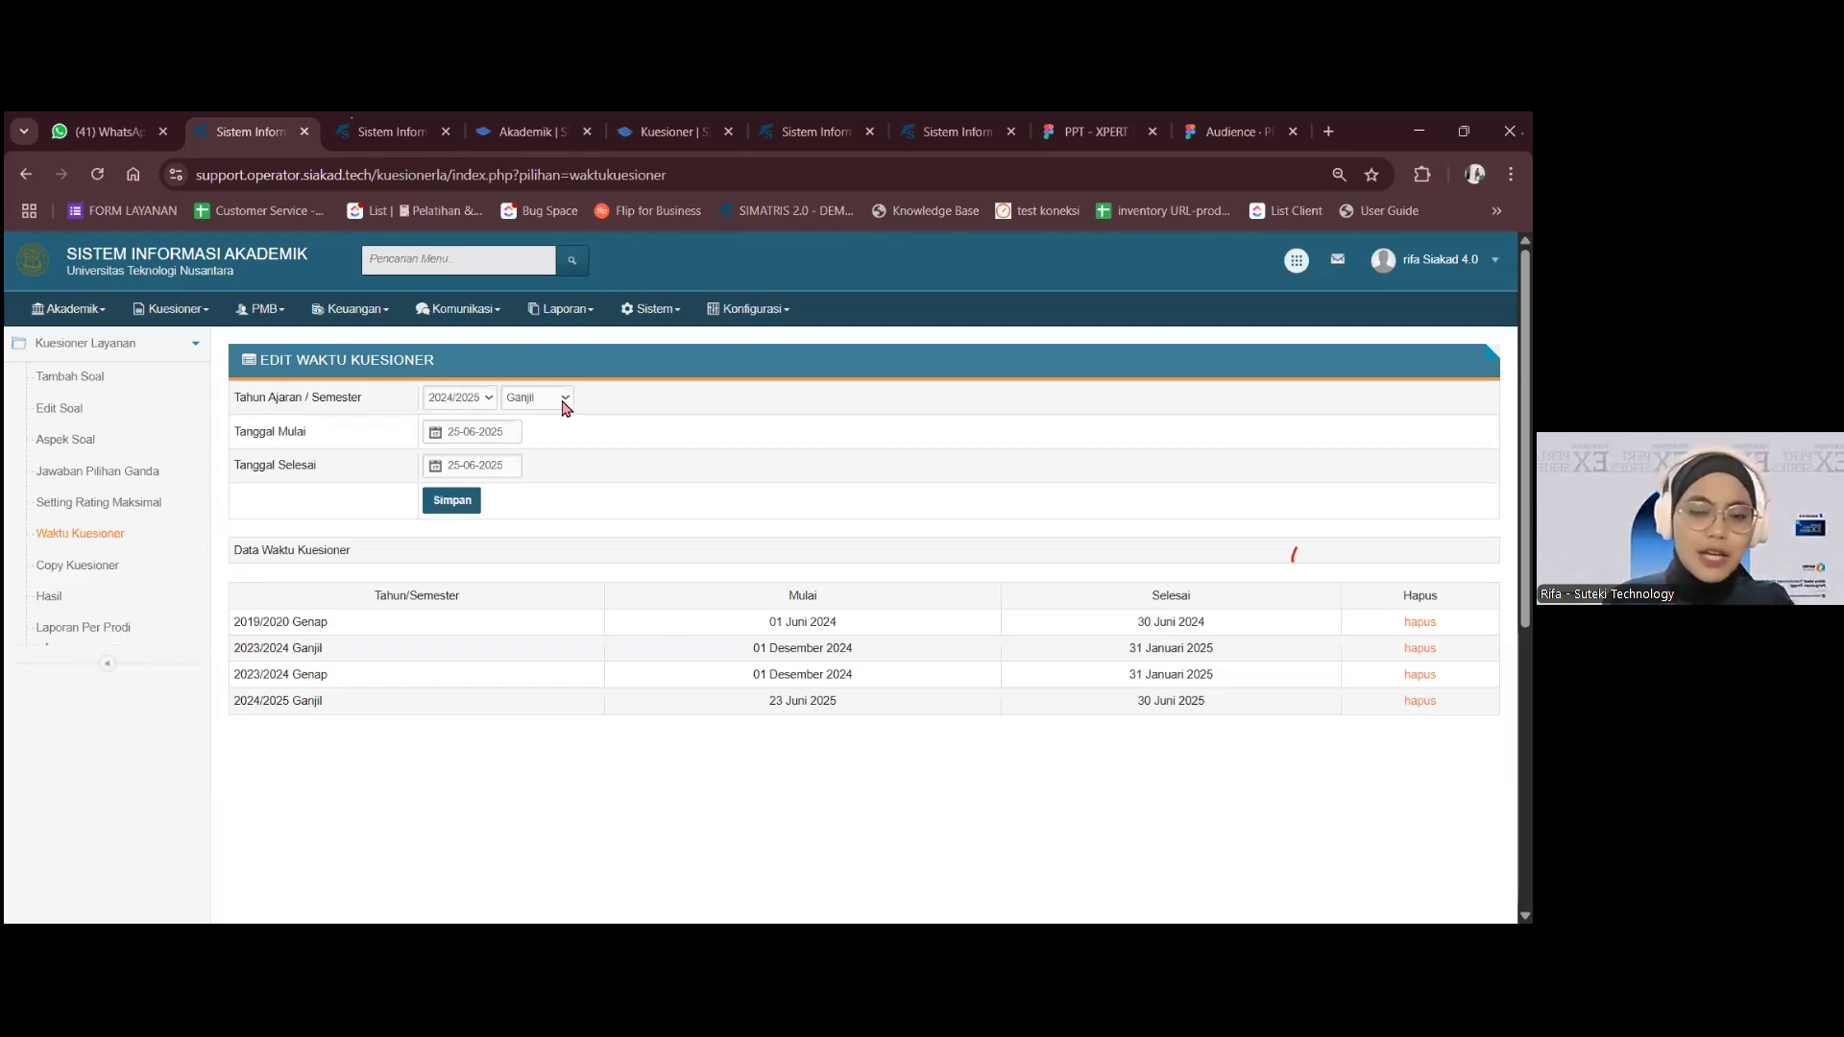
# - Set the Waktu Kuesioner for 2024/2025 Ganjil to run from 01-06-2025 to 30-06-2025 and save it
pyautogui.click(473, 431)
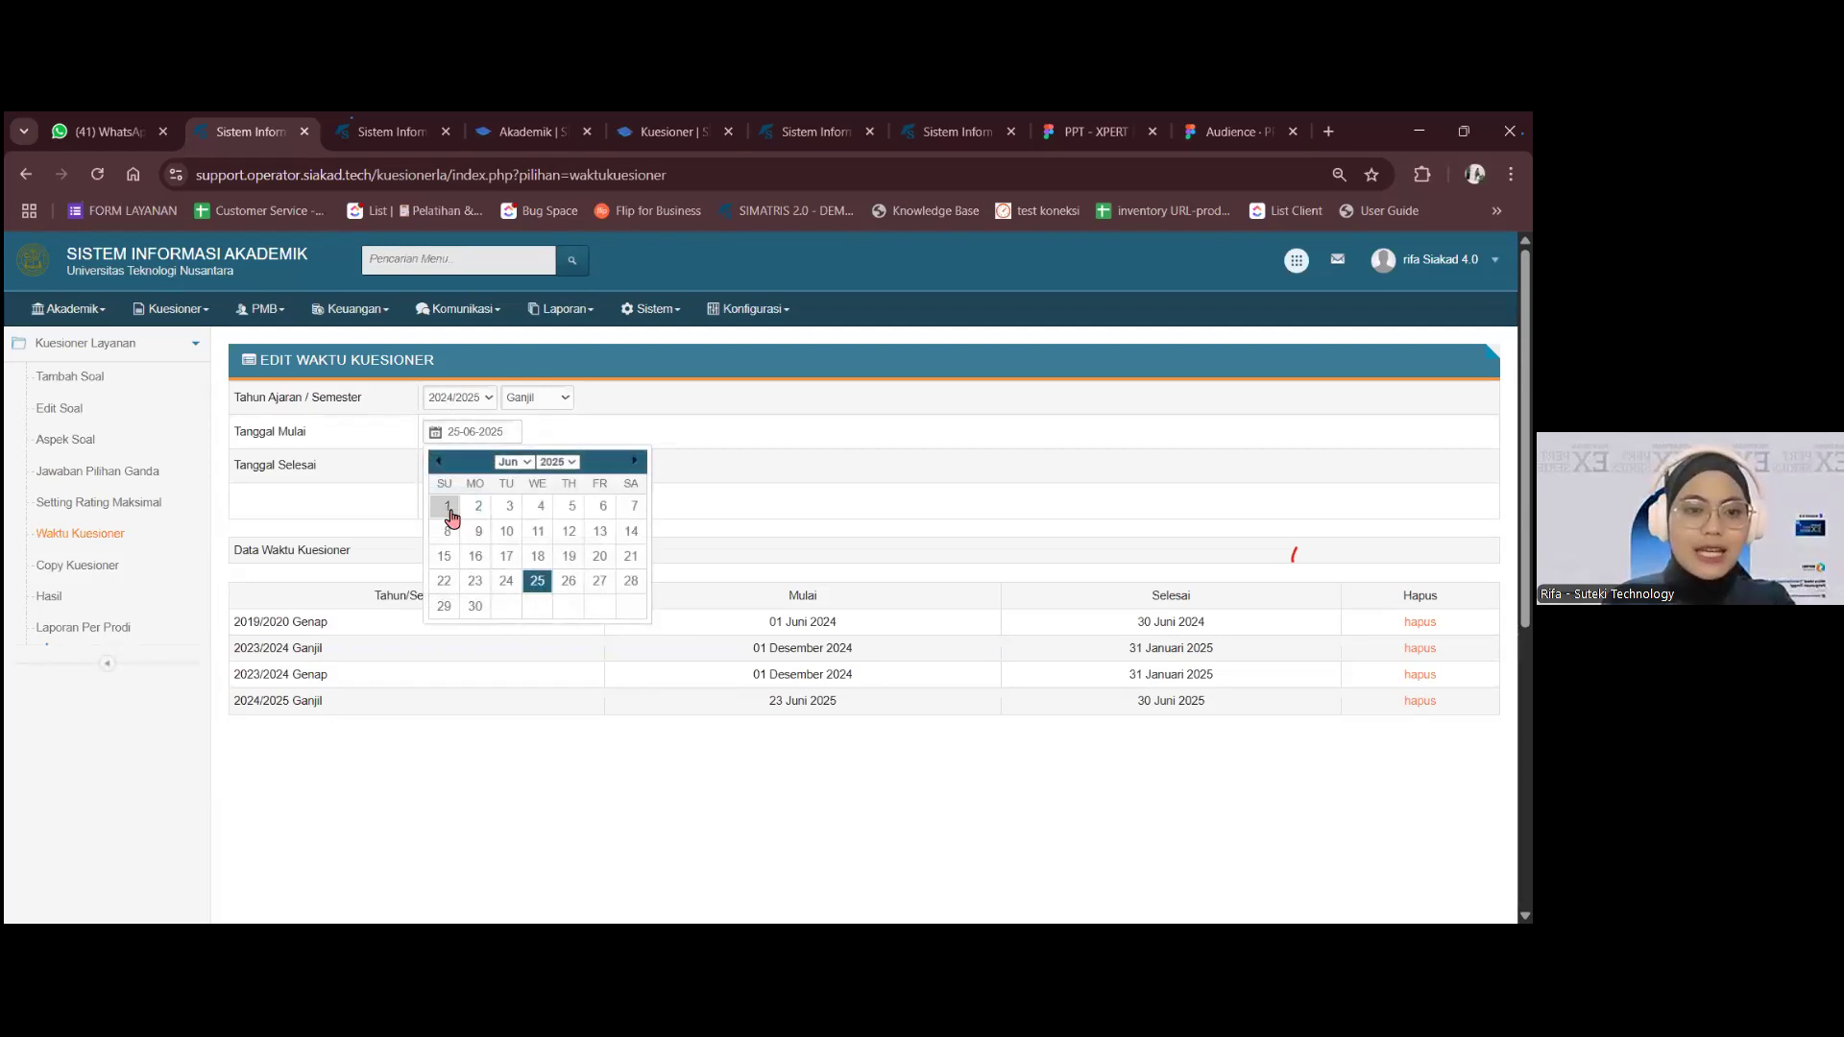
pyautogui.click(447, 515)
pyautogui.click(474, 466)
pyautogui.click(481, 638)
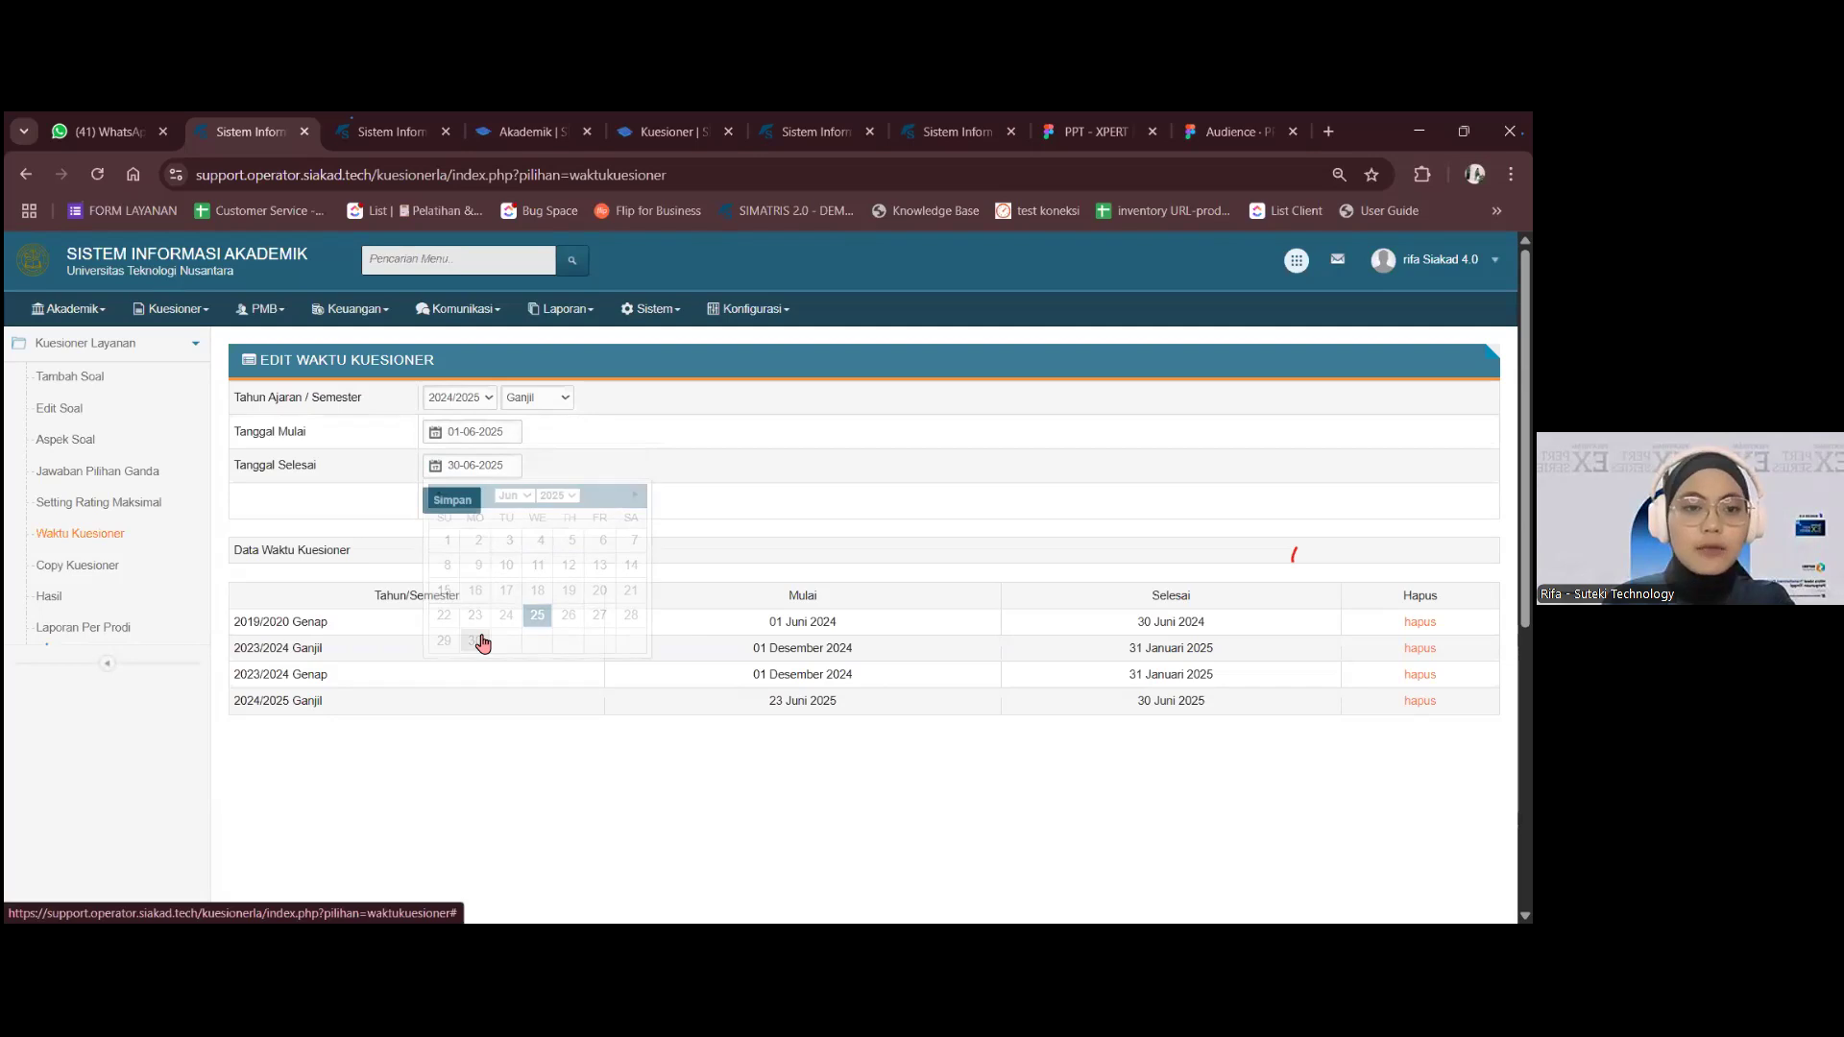
pyautogui.click(451, 499)
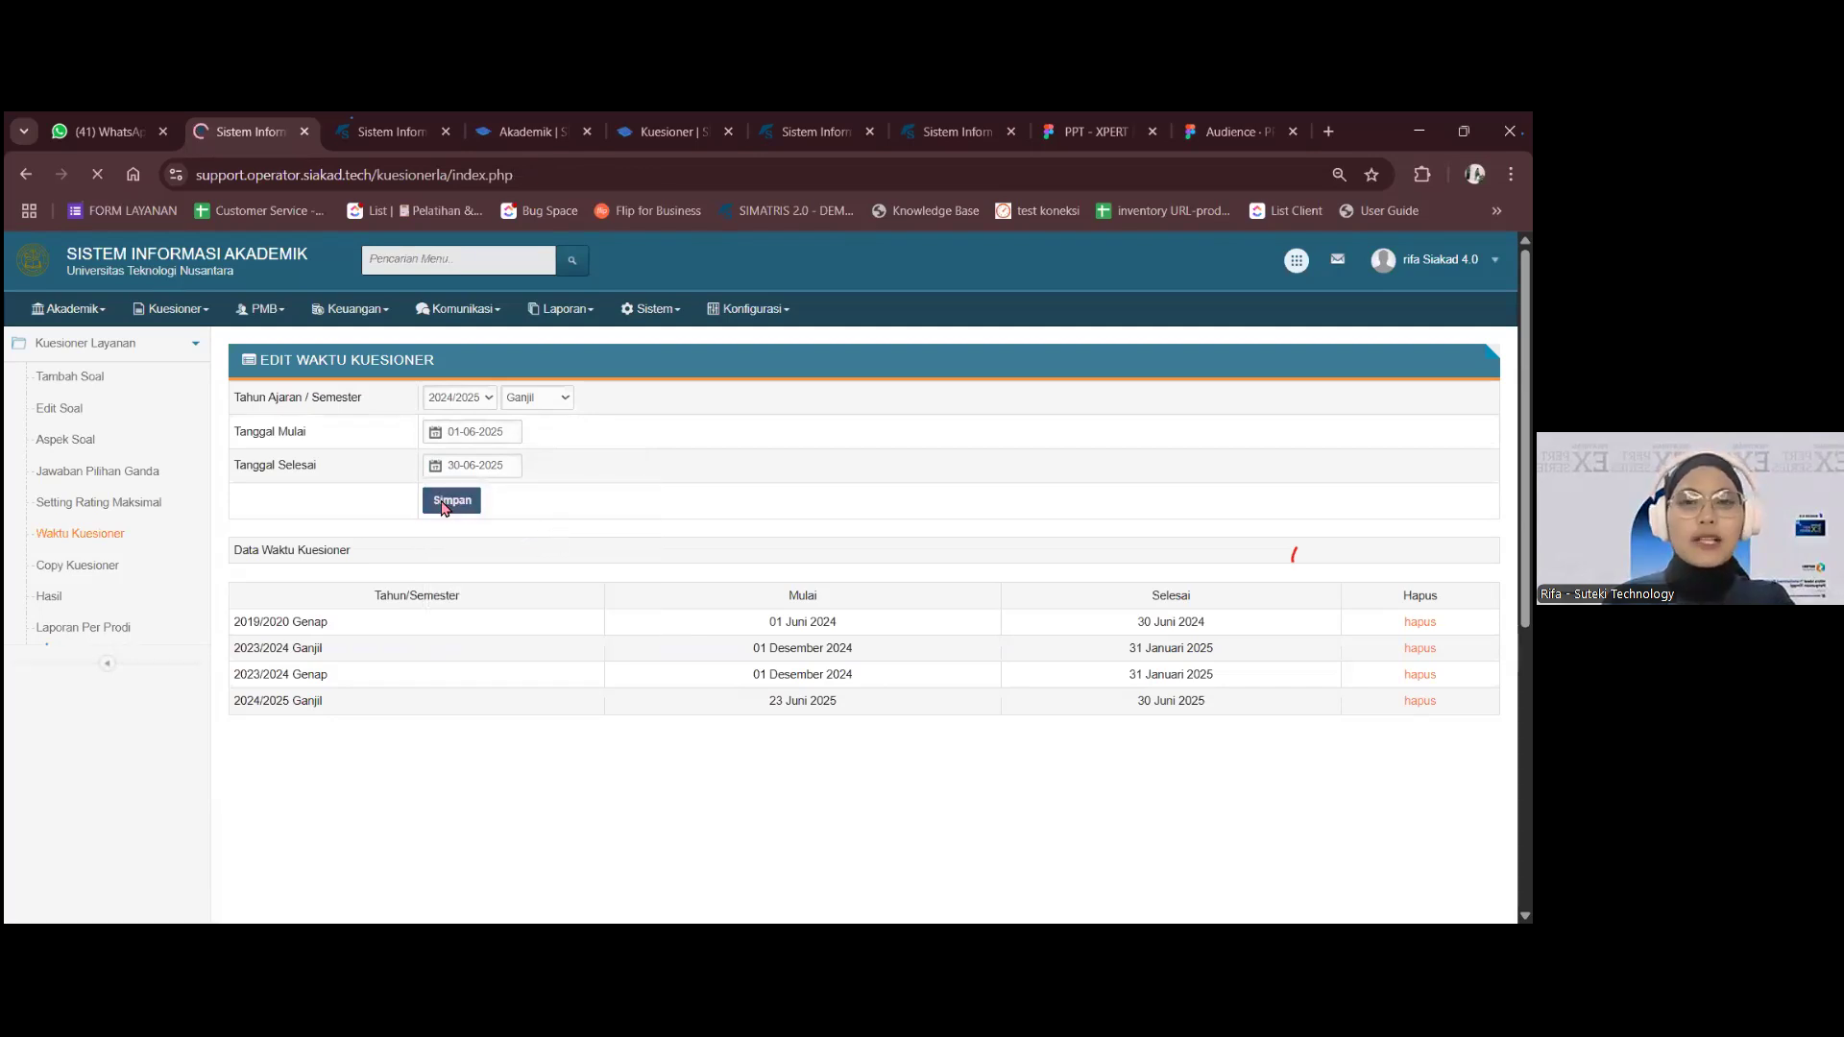
pyautogui.moveTo(373, 780); pyautogui.dragTo(1027, 781)
pyautogui.click(1191, 784)
pyautogui.click(1045, 778)
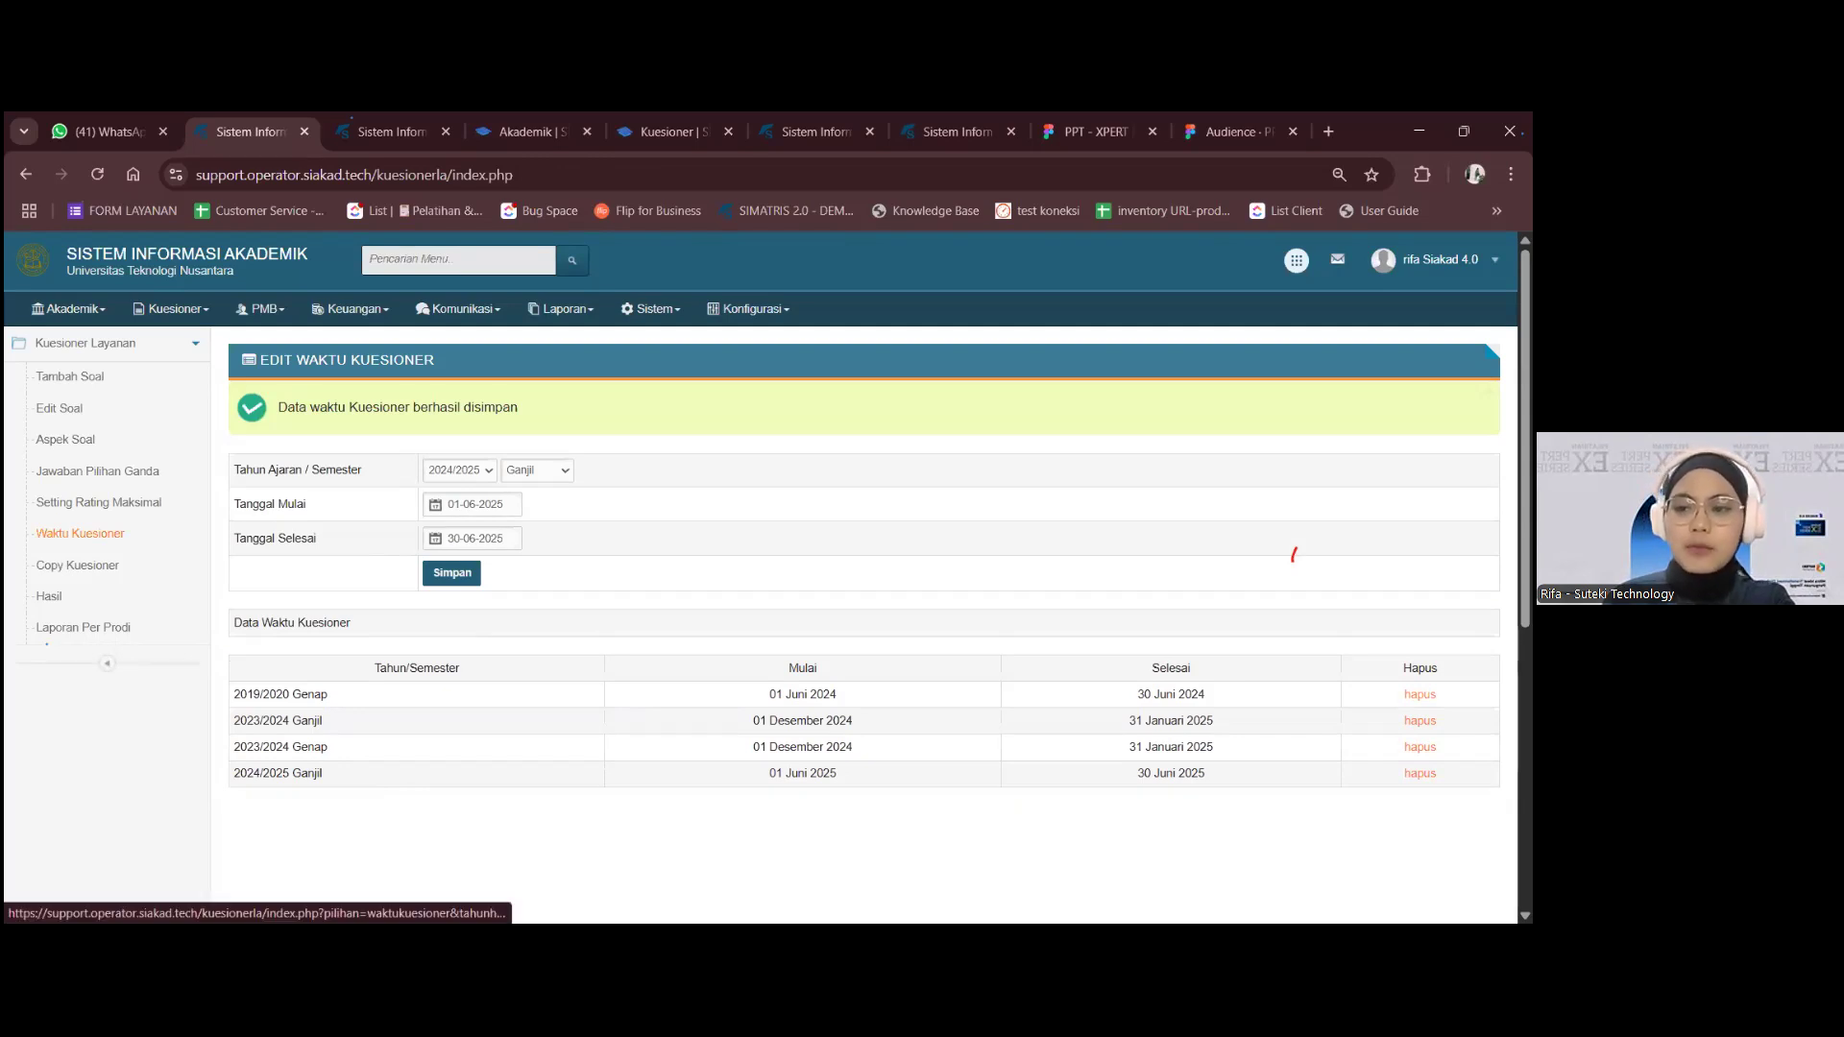
# - Delete the 2019/2020 Genap entry from the Data Waktu Kuesioner list and confirm the deletion
pyautogui.click(1420, 774)
pyautogui.click(877, 305)
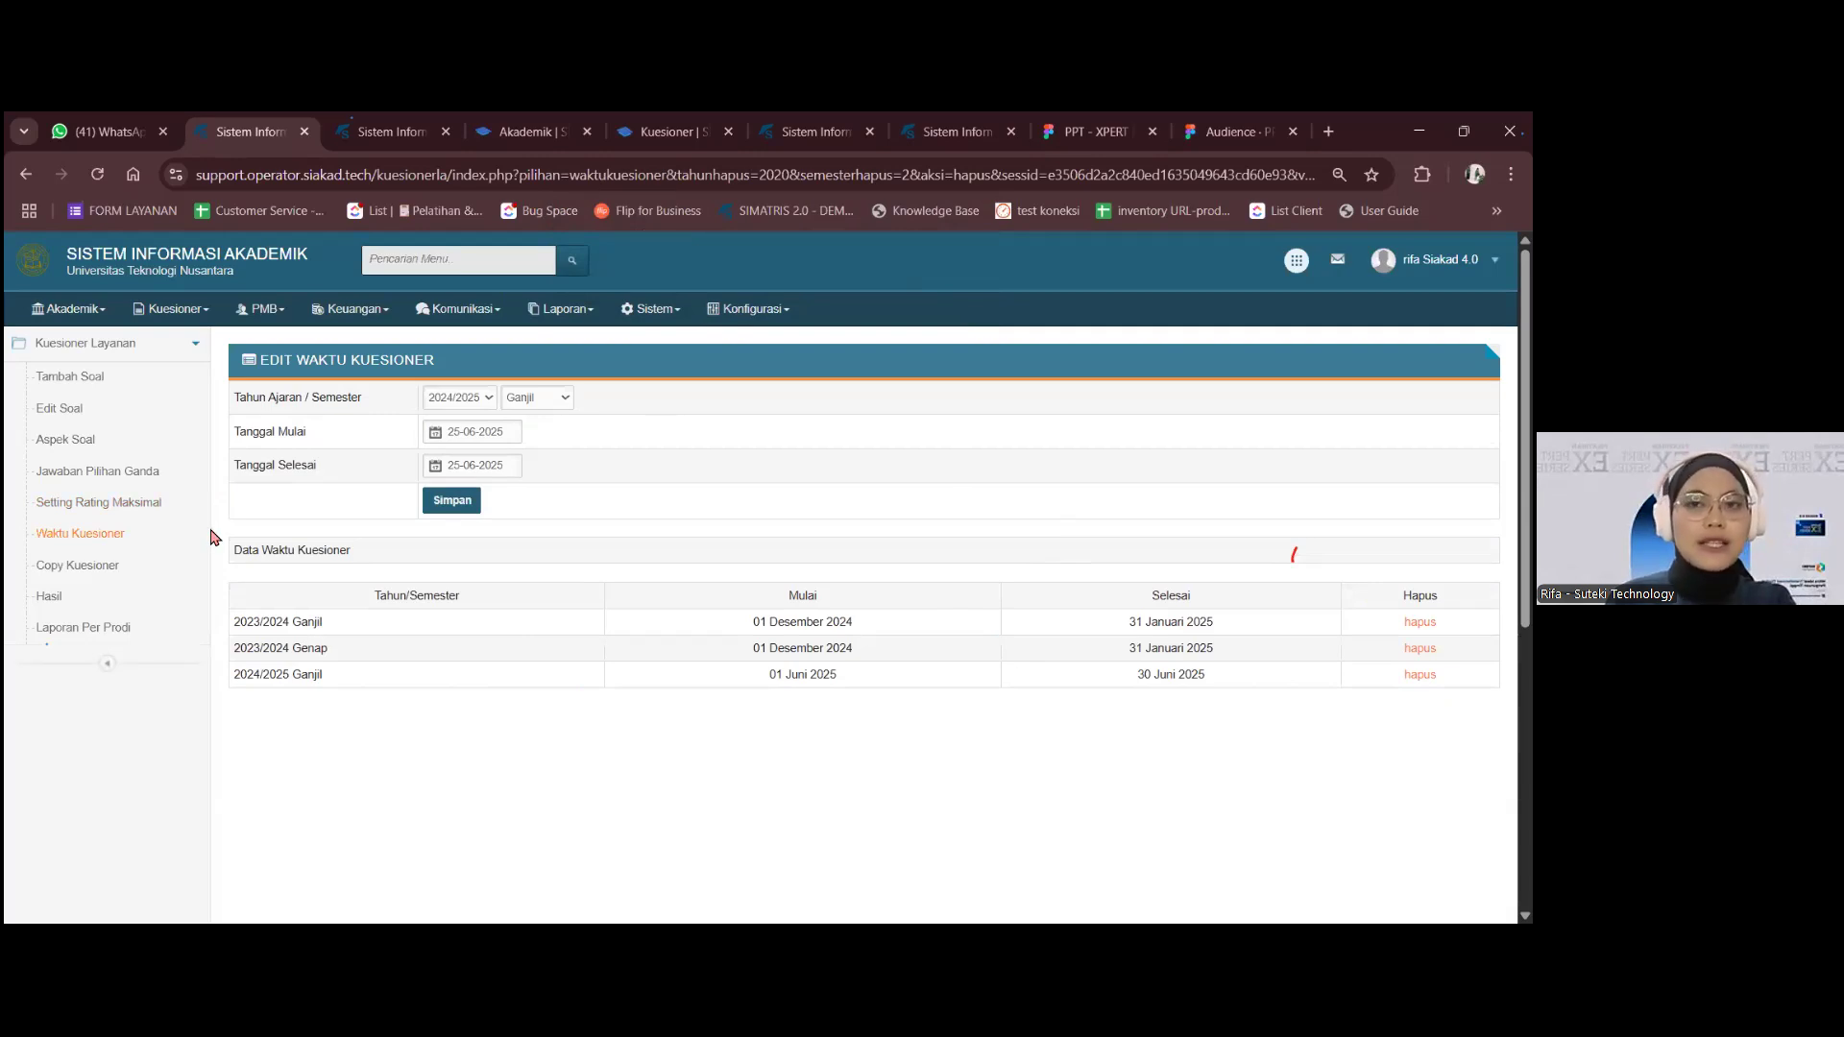
# - Open Copy Kuesioner for Layanan and choose 2025/2026 Ganjil as the destination period for copying from 2024/2025 Ganjil
pyautogui.click(120, 575)
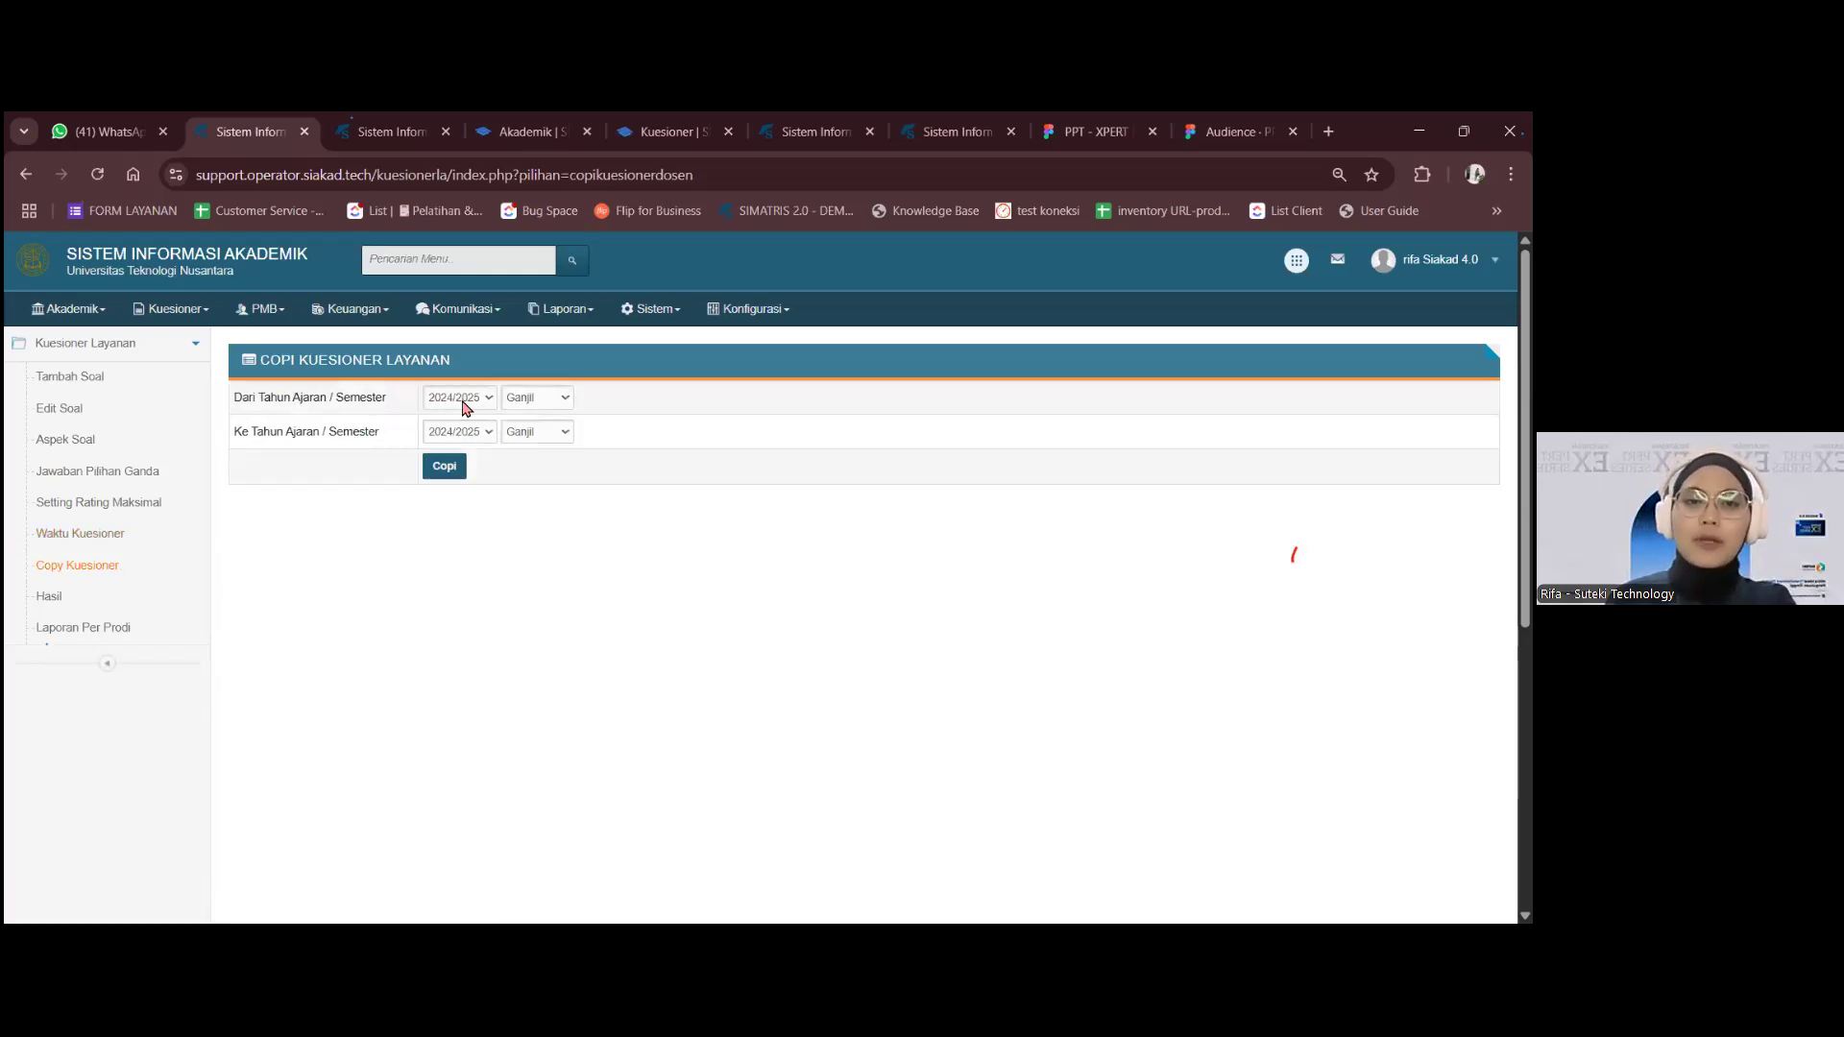
pyautogui.click(477, 432)
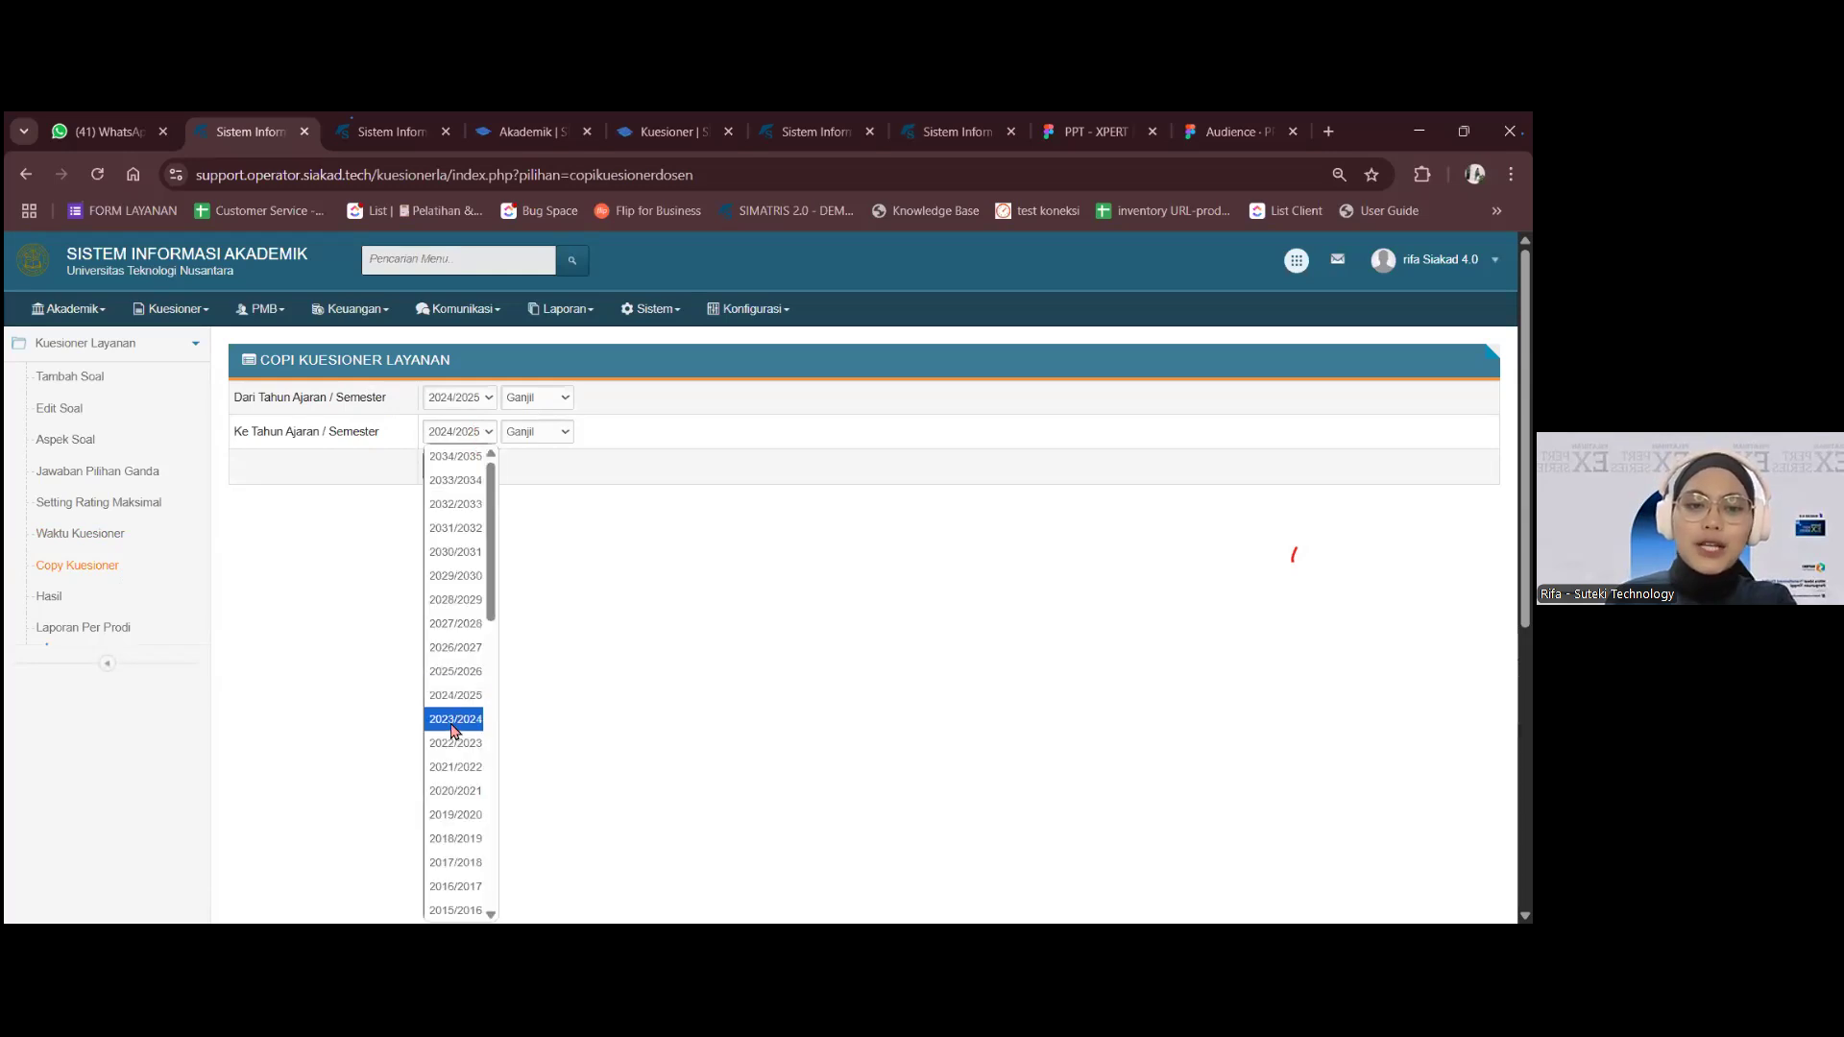
pyautogui.click(455, 671)
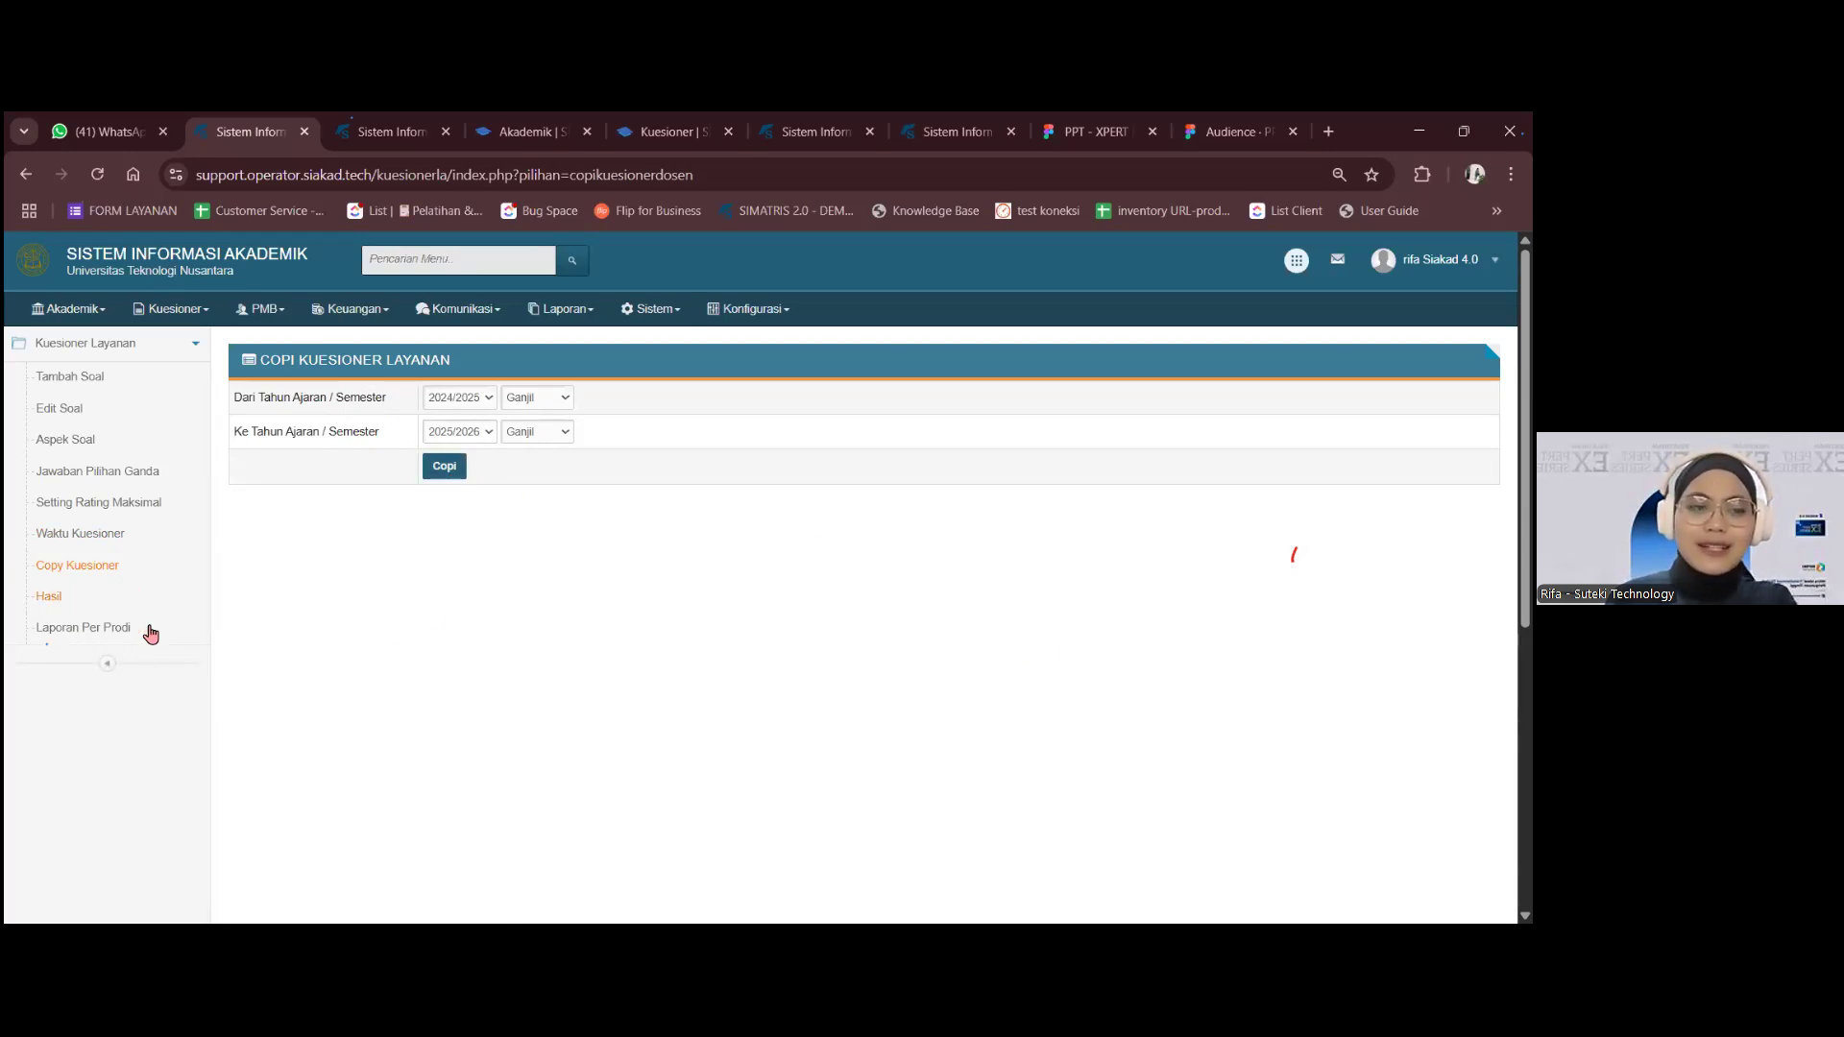
pyautogui.scroll(-2, 128, 623)
pyautogui.scroll(2, 127, 622)
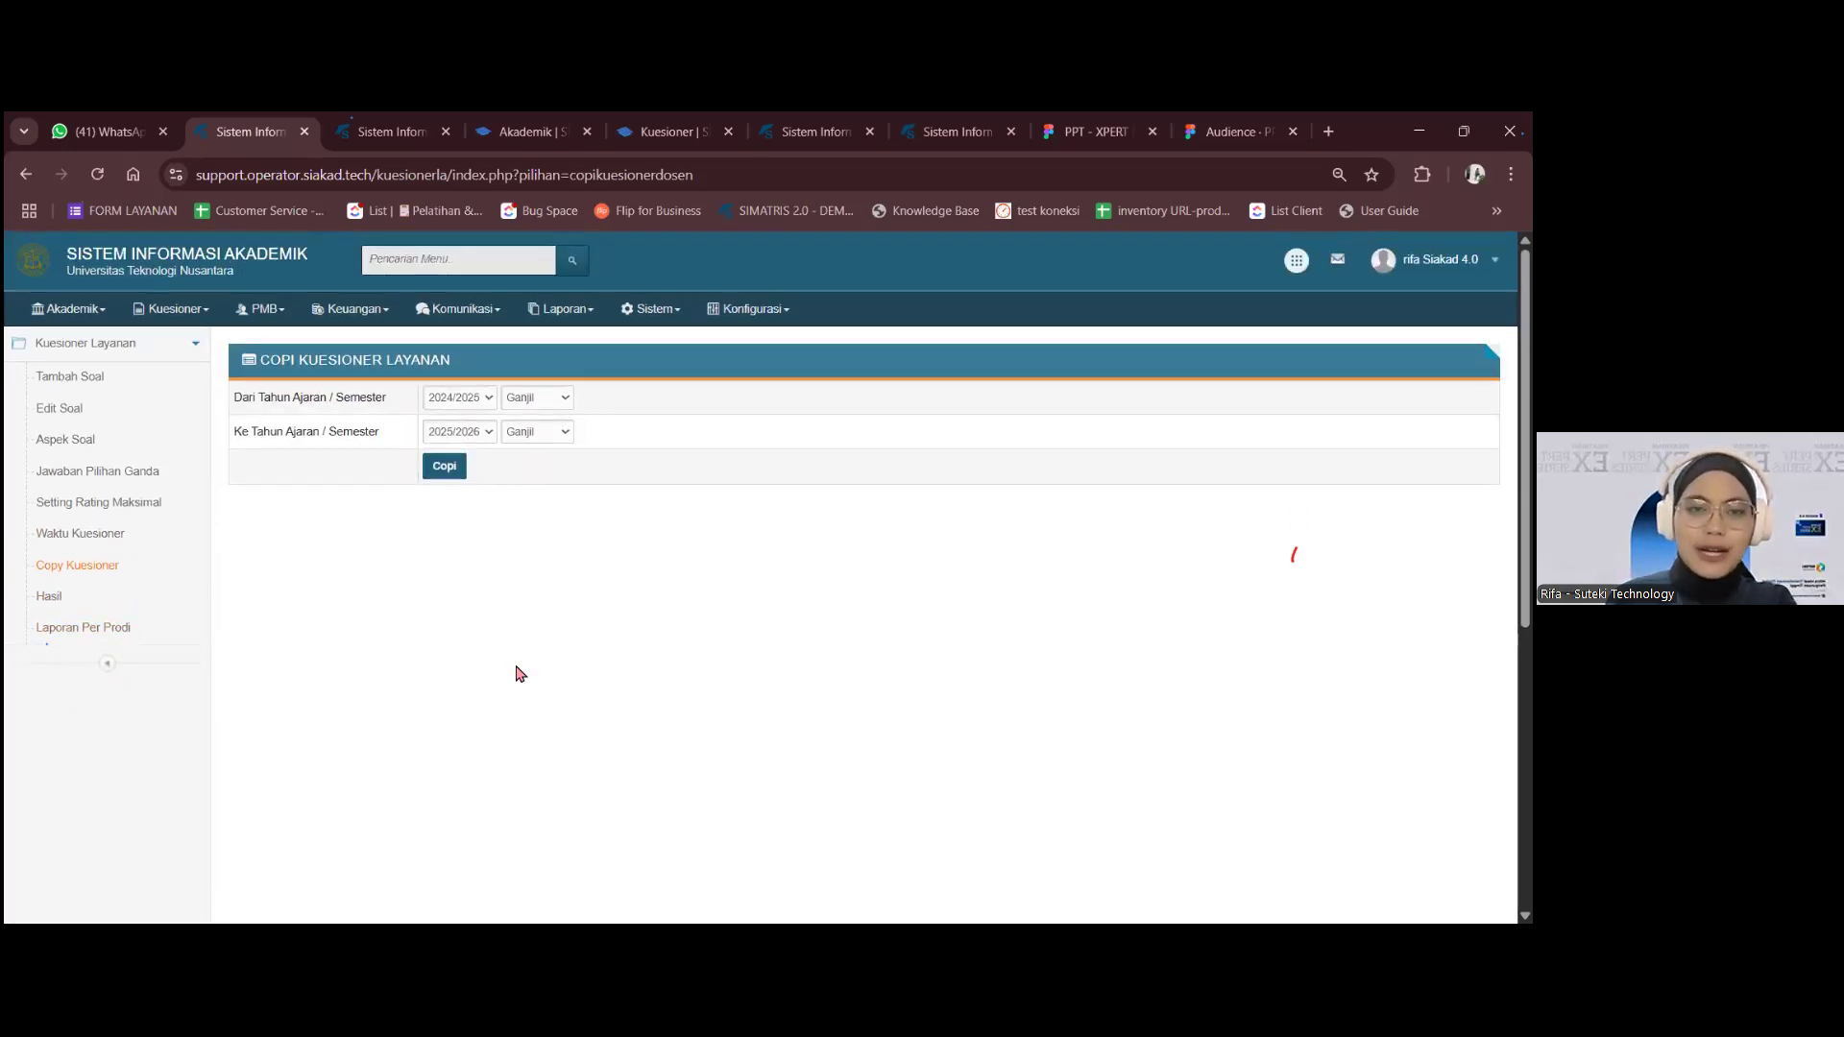
# - Switch to the student portal's Kuesioner page and display the Layanan questionnaire for 2024/2025 Ganjil
pyautogui.click(662, 117)
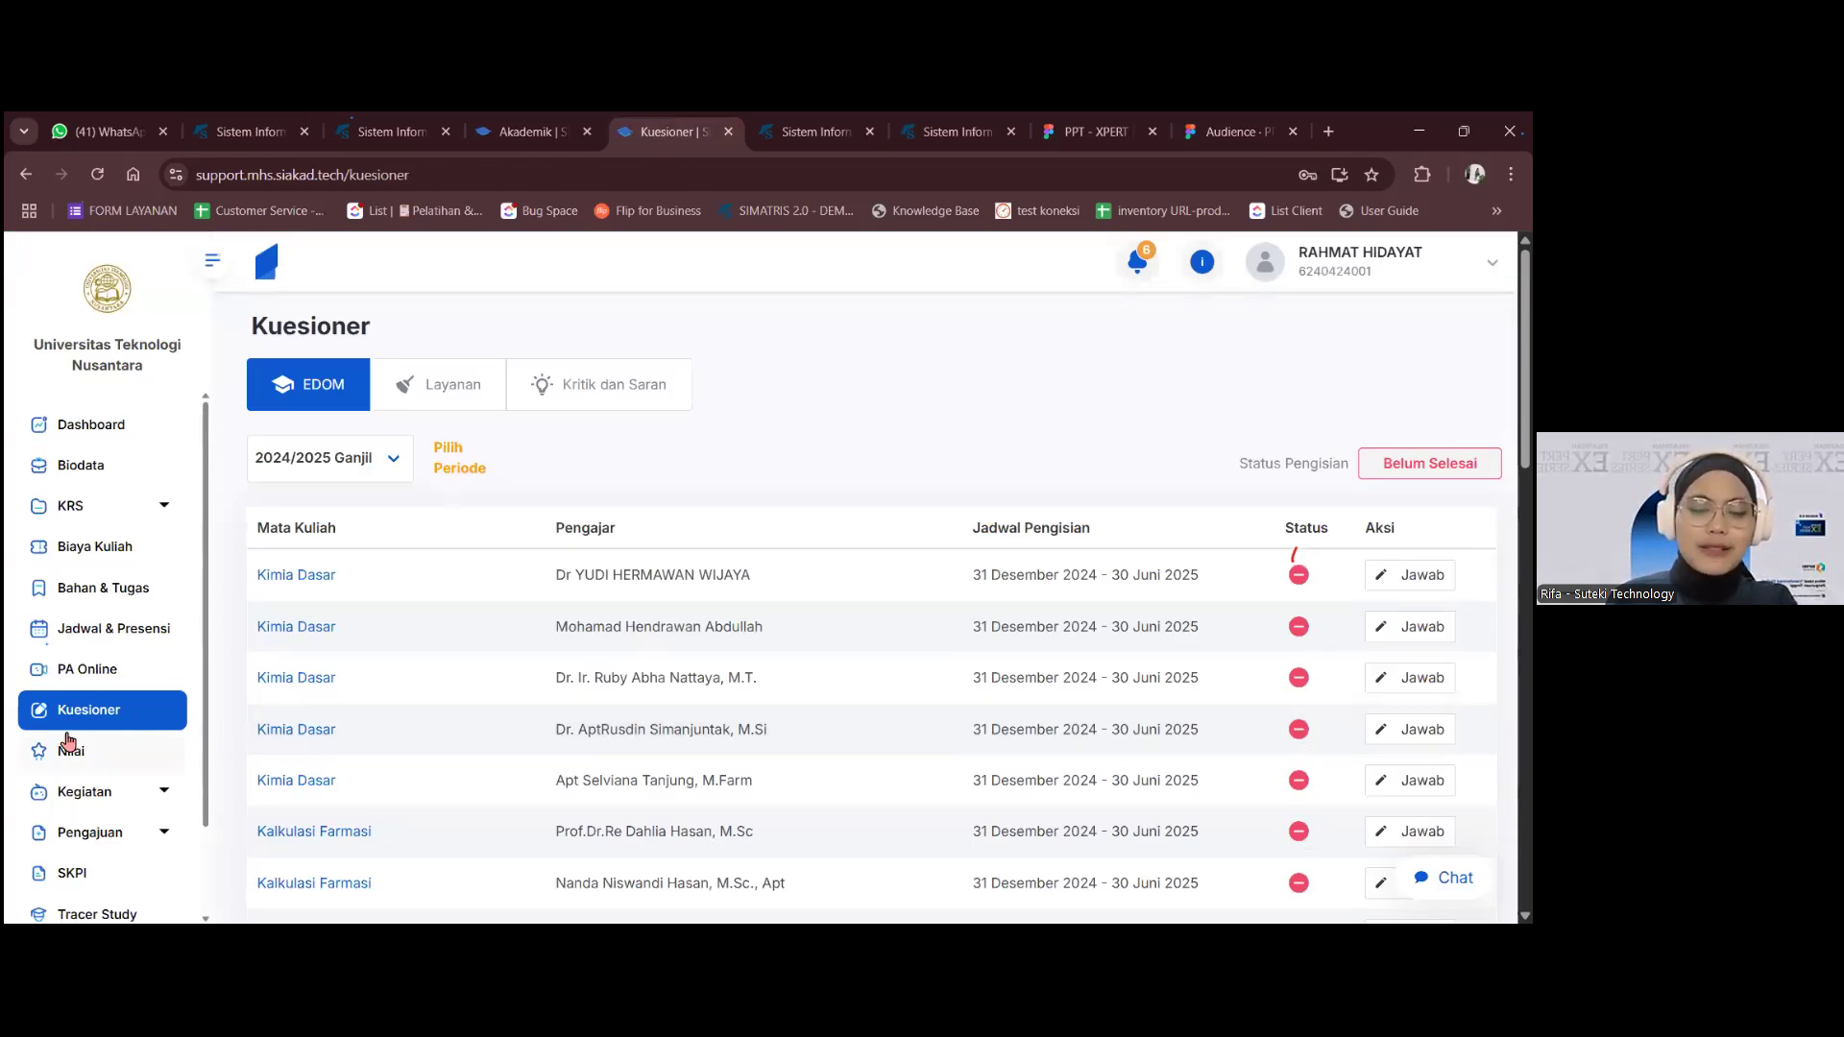
pyautogui.click(424, 386)
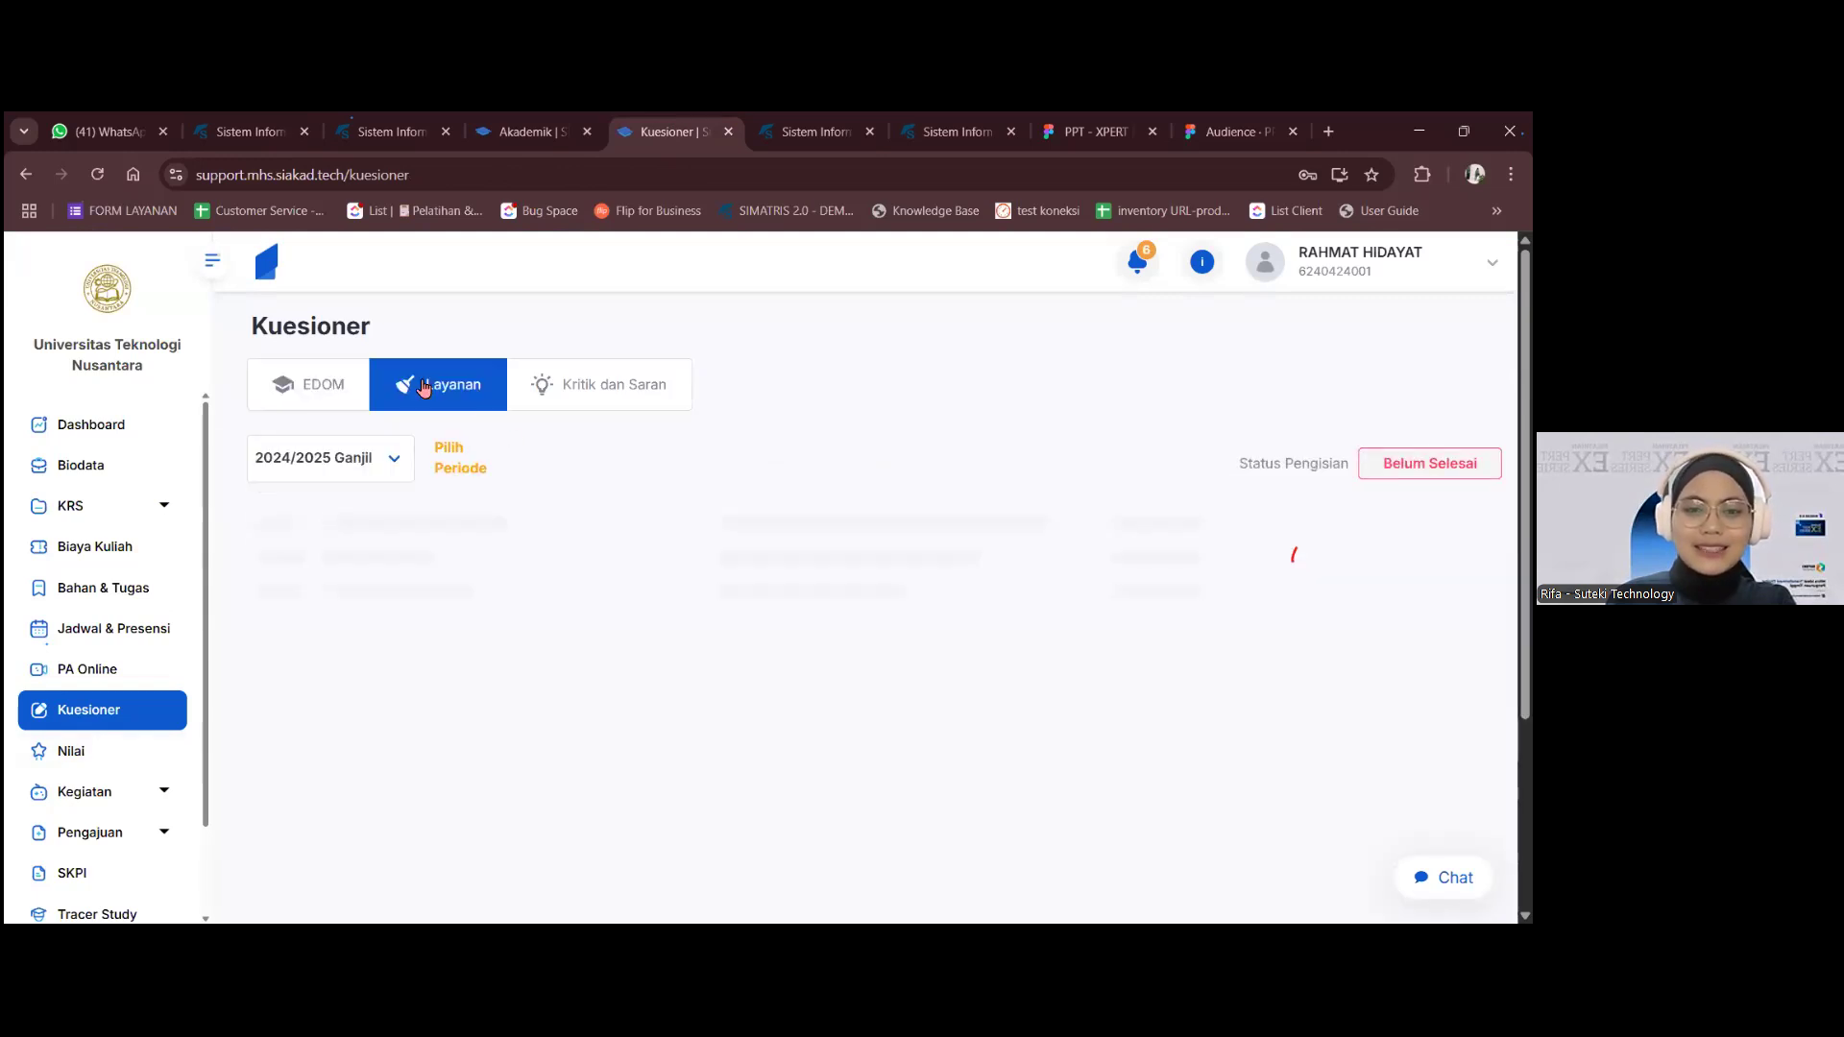
pyautogui.click(391, 461)
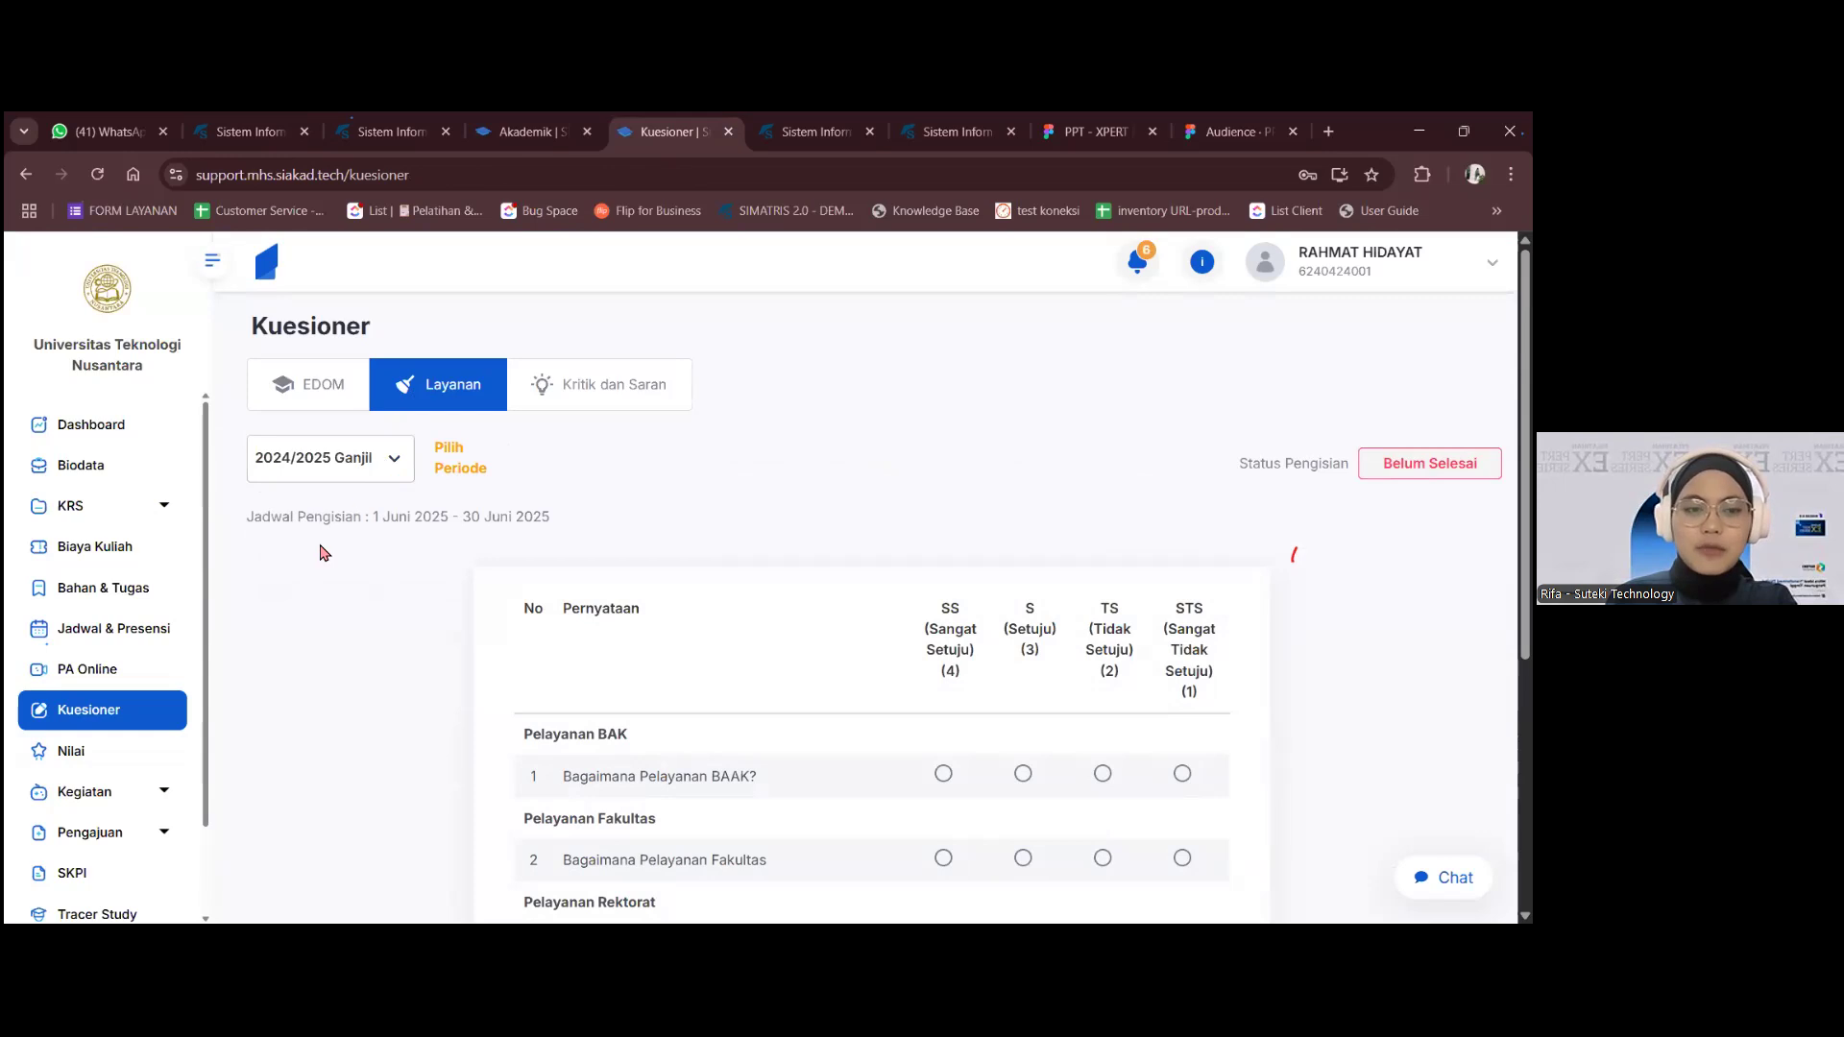
# - Examine the filling schedule of the Layanan questionnaire for the 2024/2025 Ganjil period
pyautogui.click(662, 511)
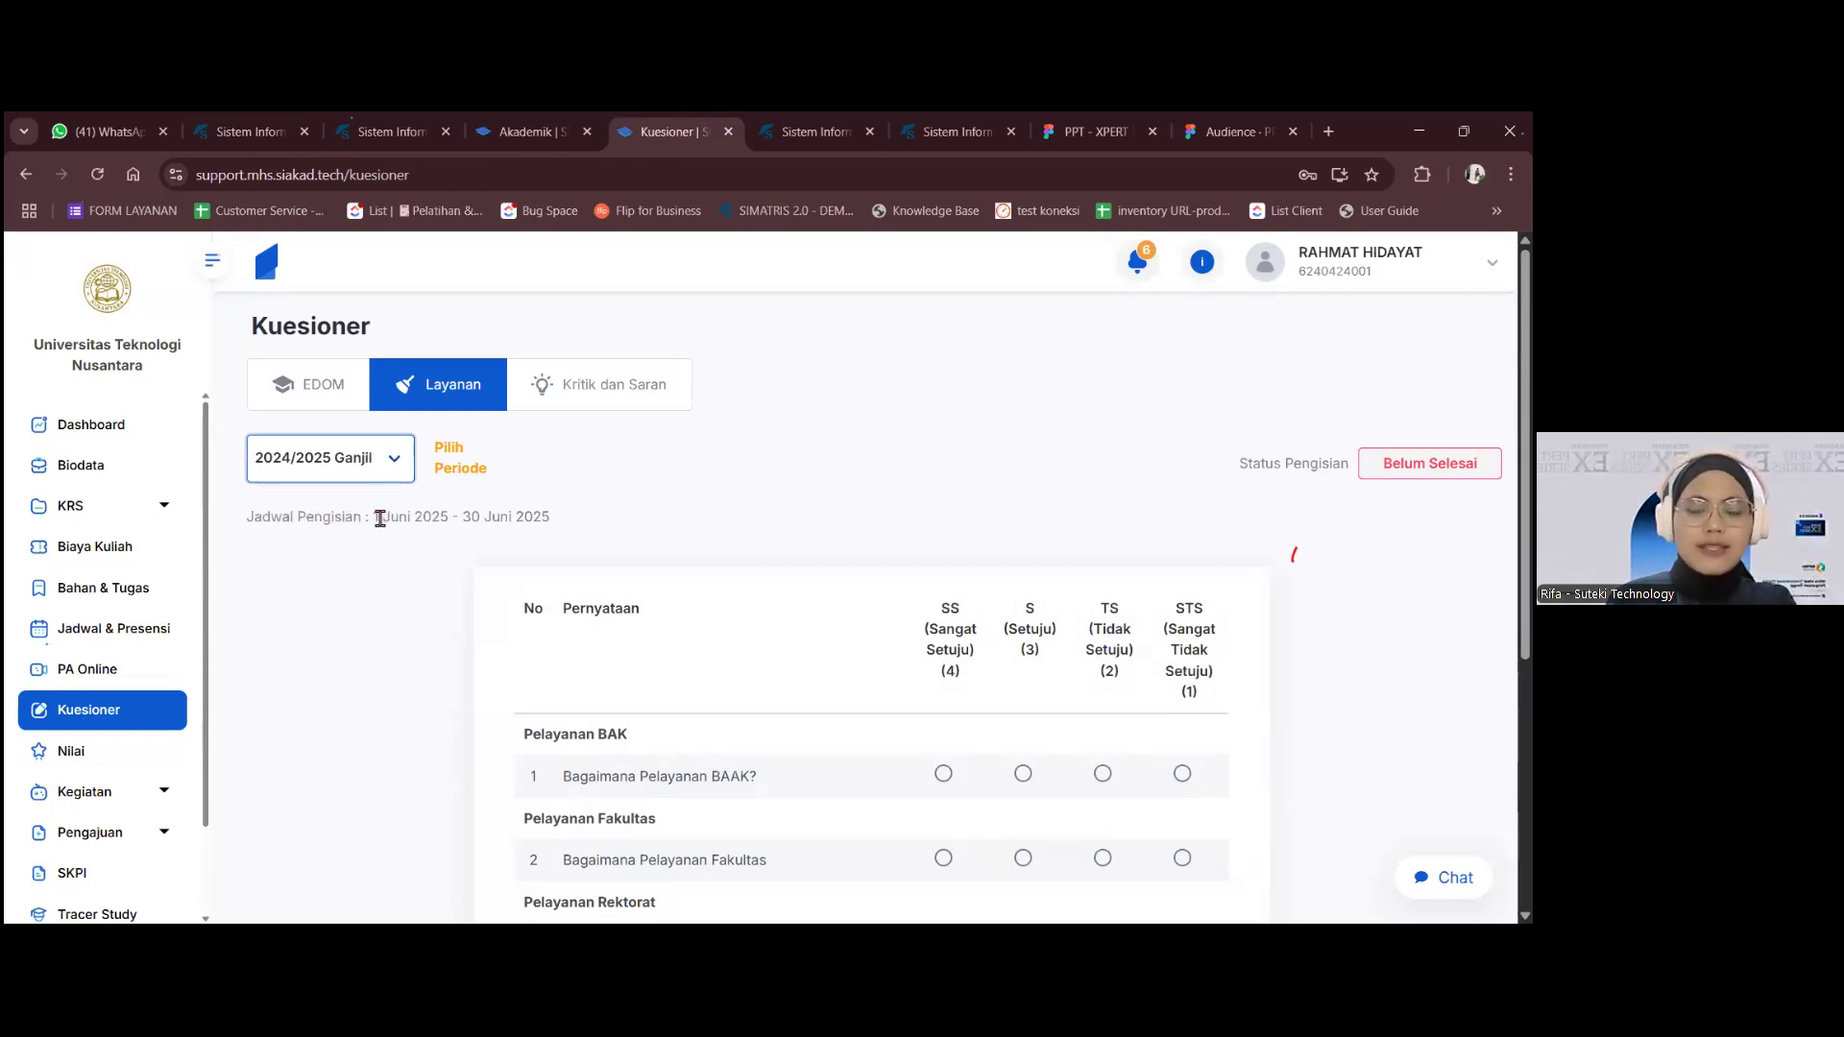
pyautogui.moveTo(380, 519); pyautogui.dragTo(611, 540)
pyautogui.click(588, 543)
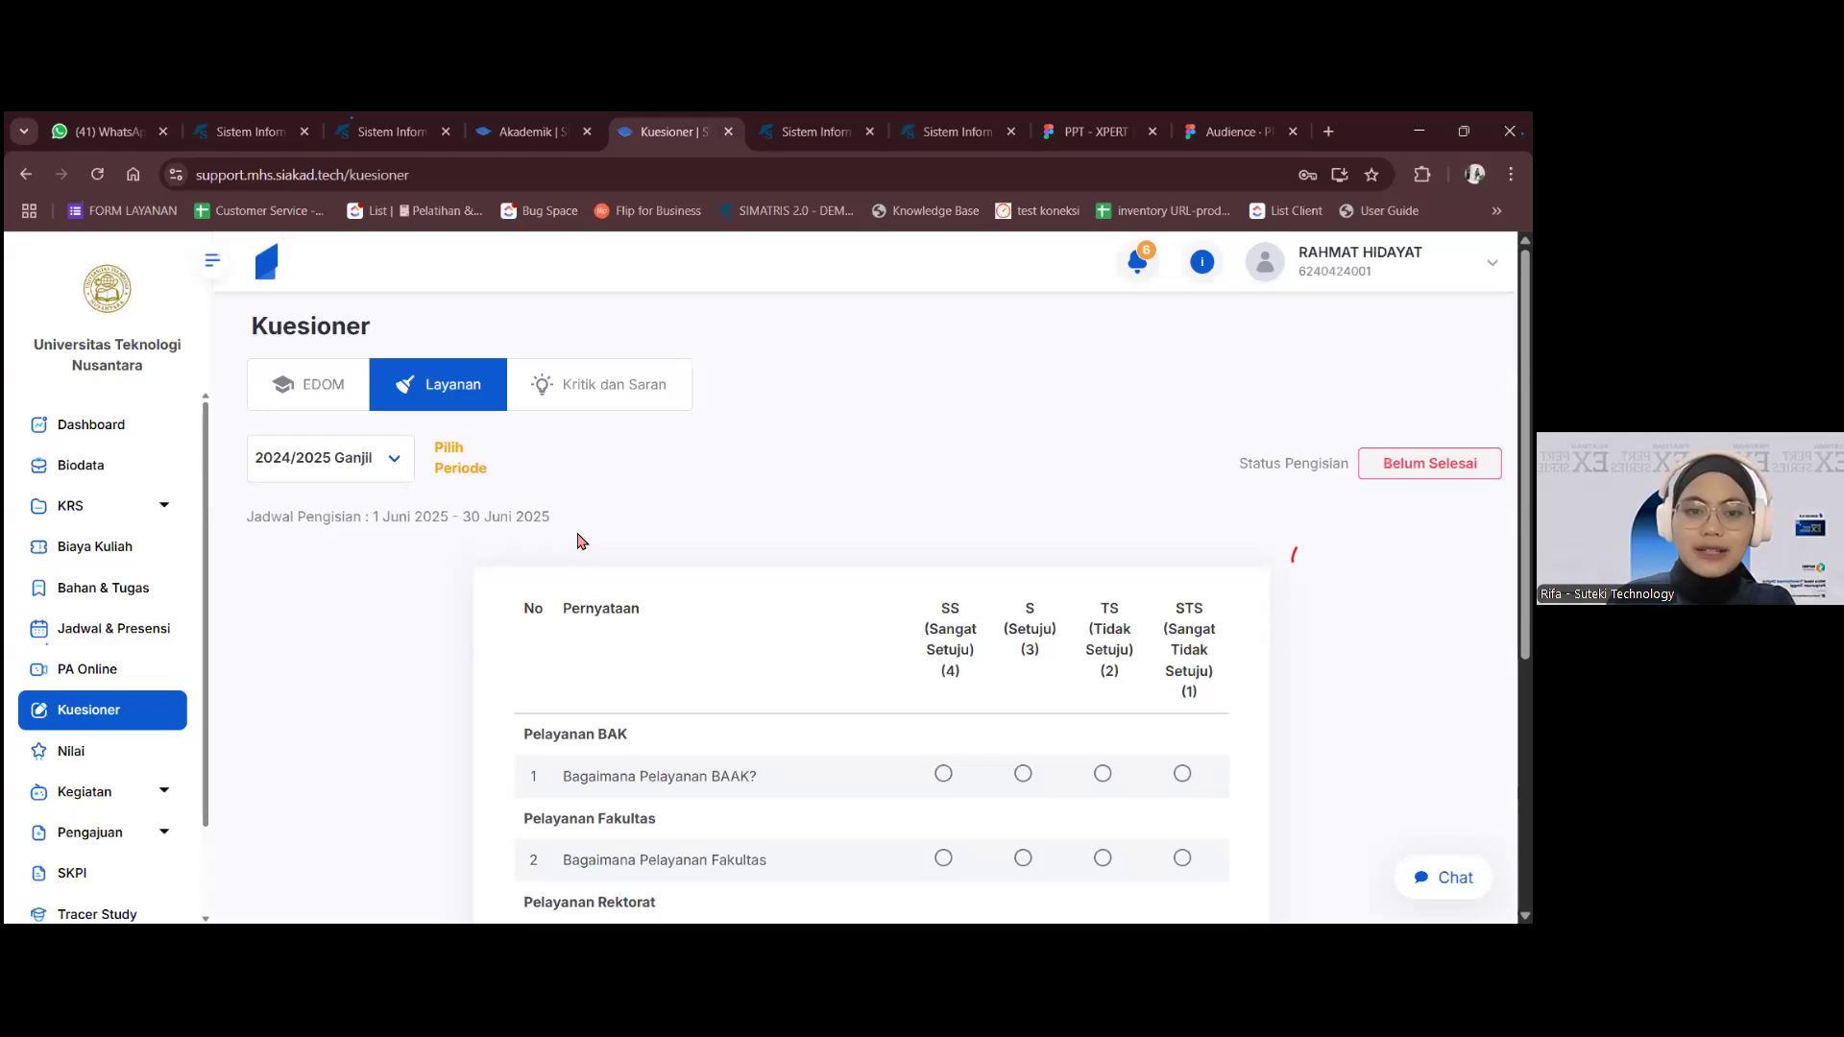
pyautogui.moveTo(374, 519); pyautogui.dragTo(634, 519)
pyautogui.click(711, 529)
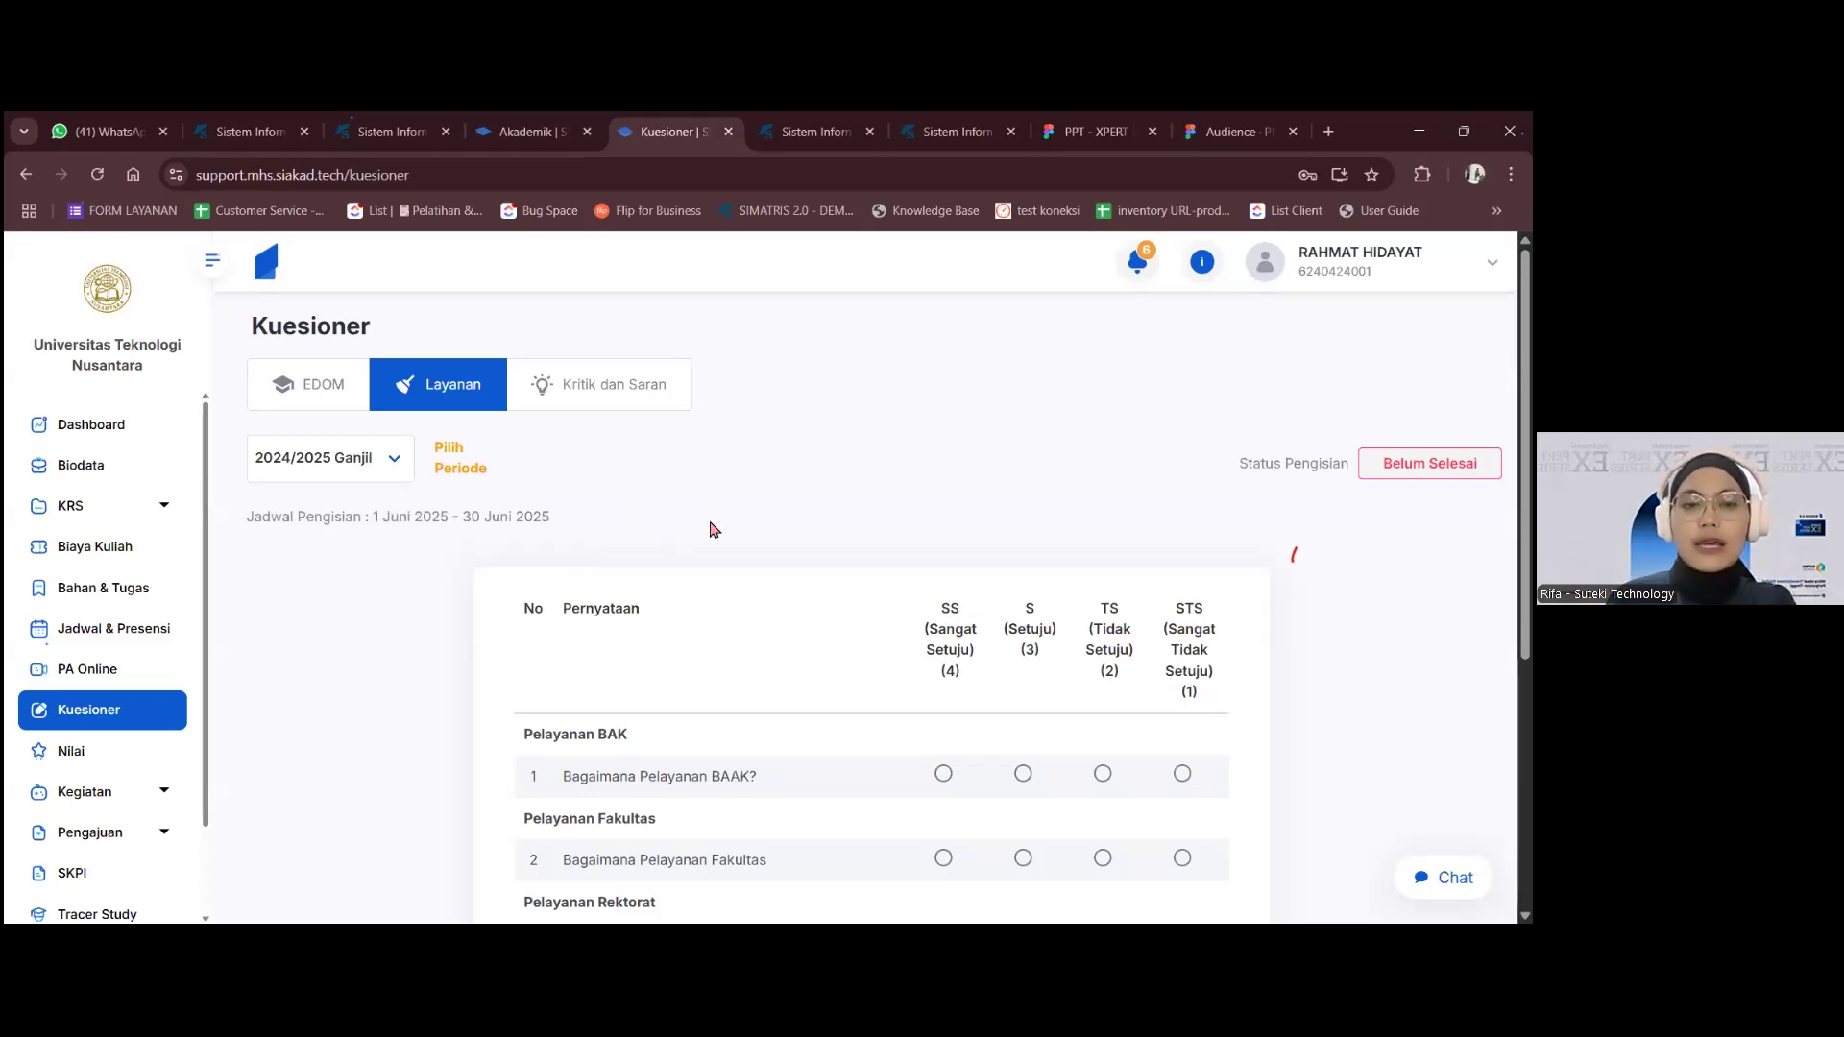
# - Switch the Layanan questionnaire period to 2023/2024 Ganjil and back to 2024/2025 Ganjil to compare their availability
pyautogui.click(353, 460)
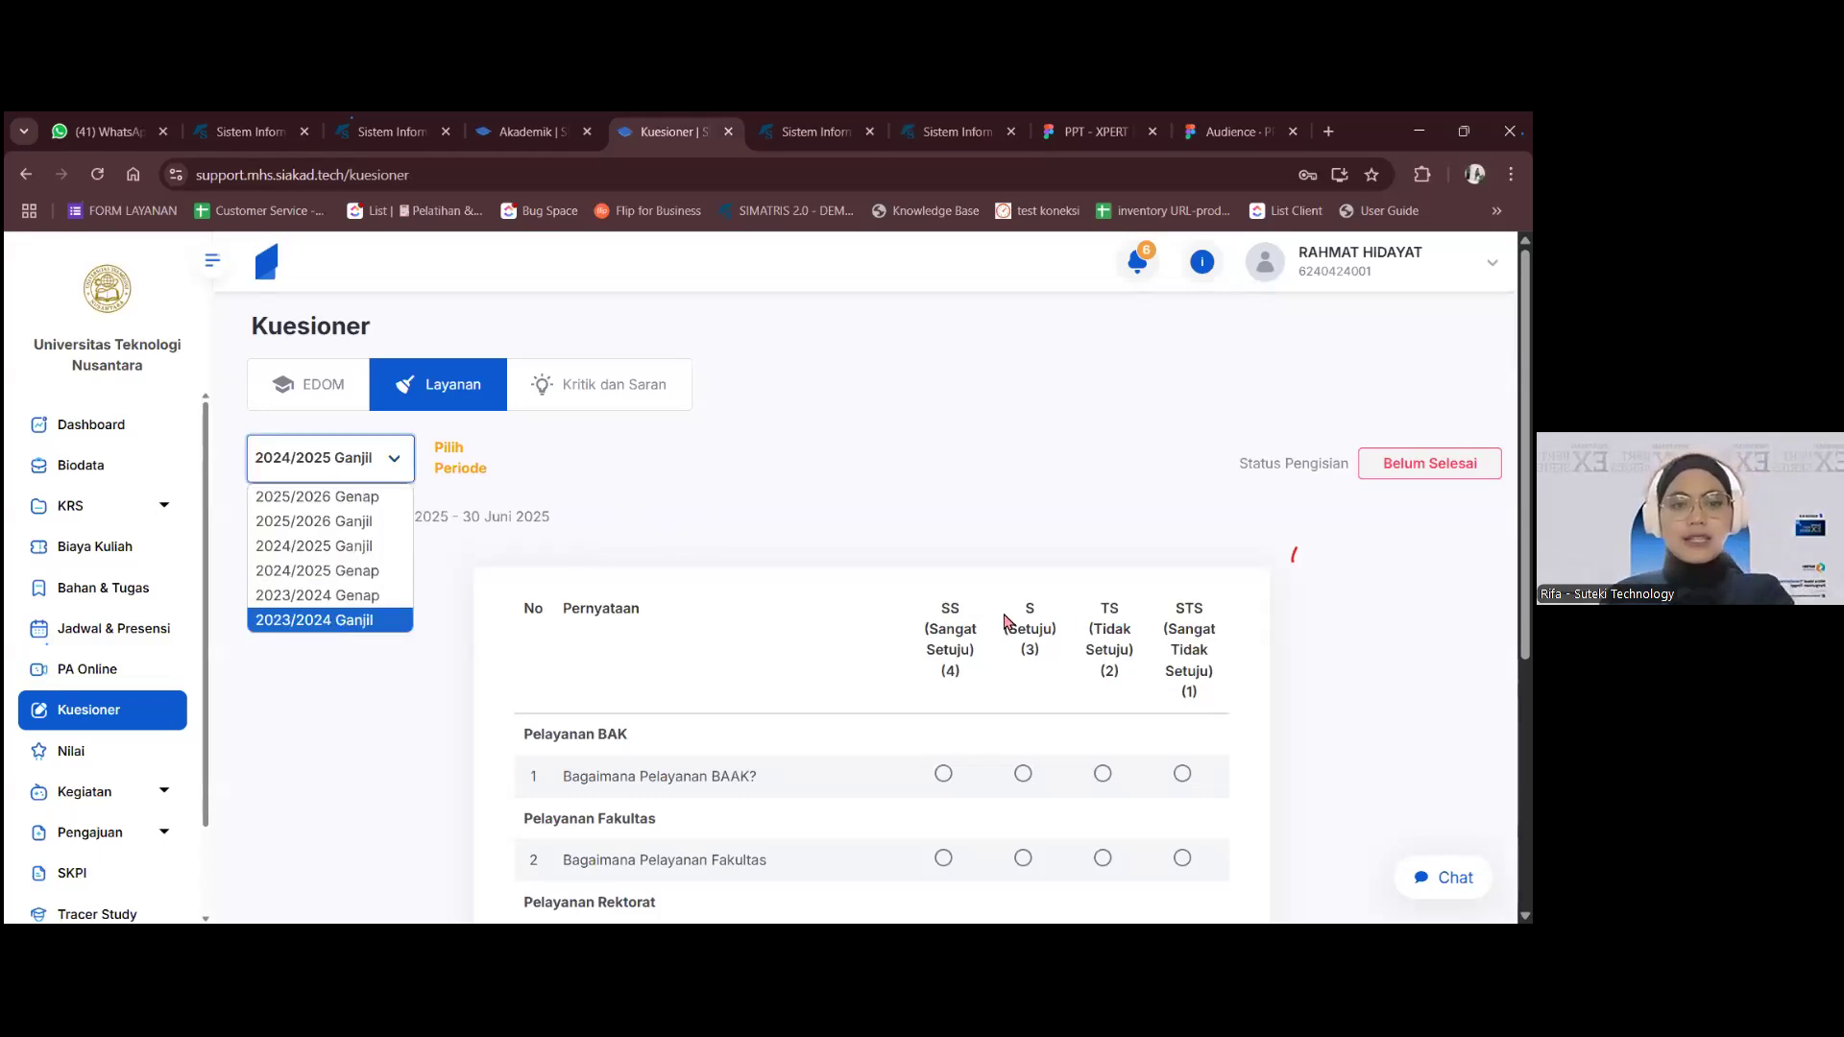
pyautogui.click(314, 621)
pyautogui.moveTo(758, 535); pyautogui.dragTo(1035, 558)
pyautogui.click(973, 542)
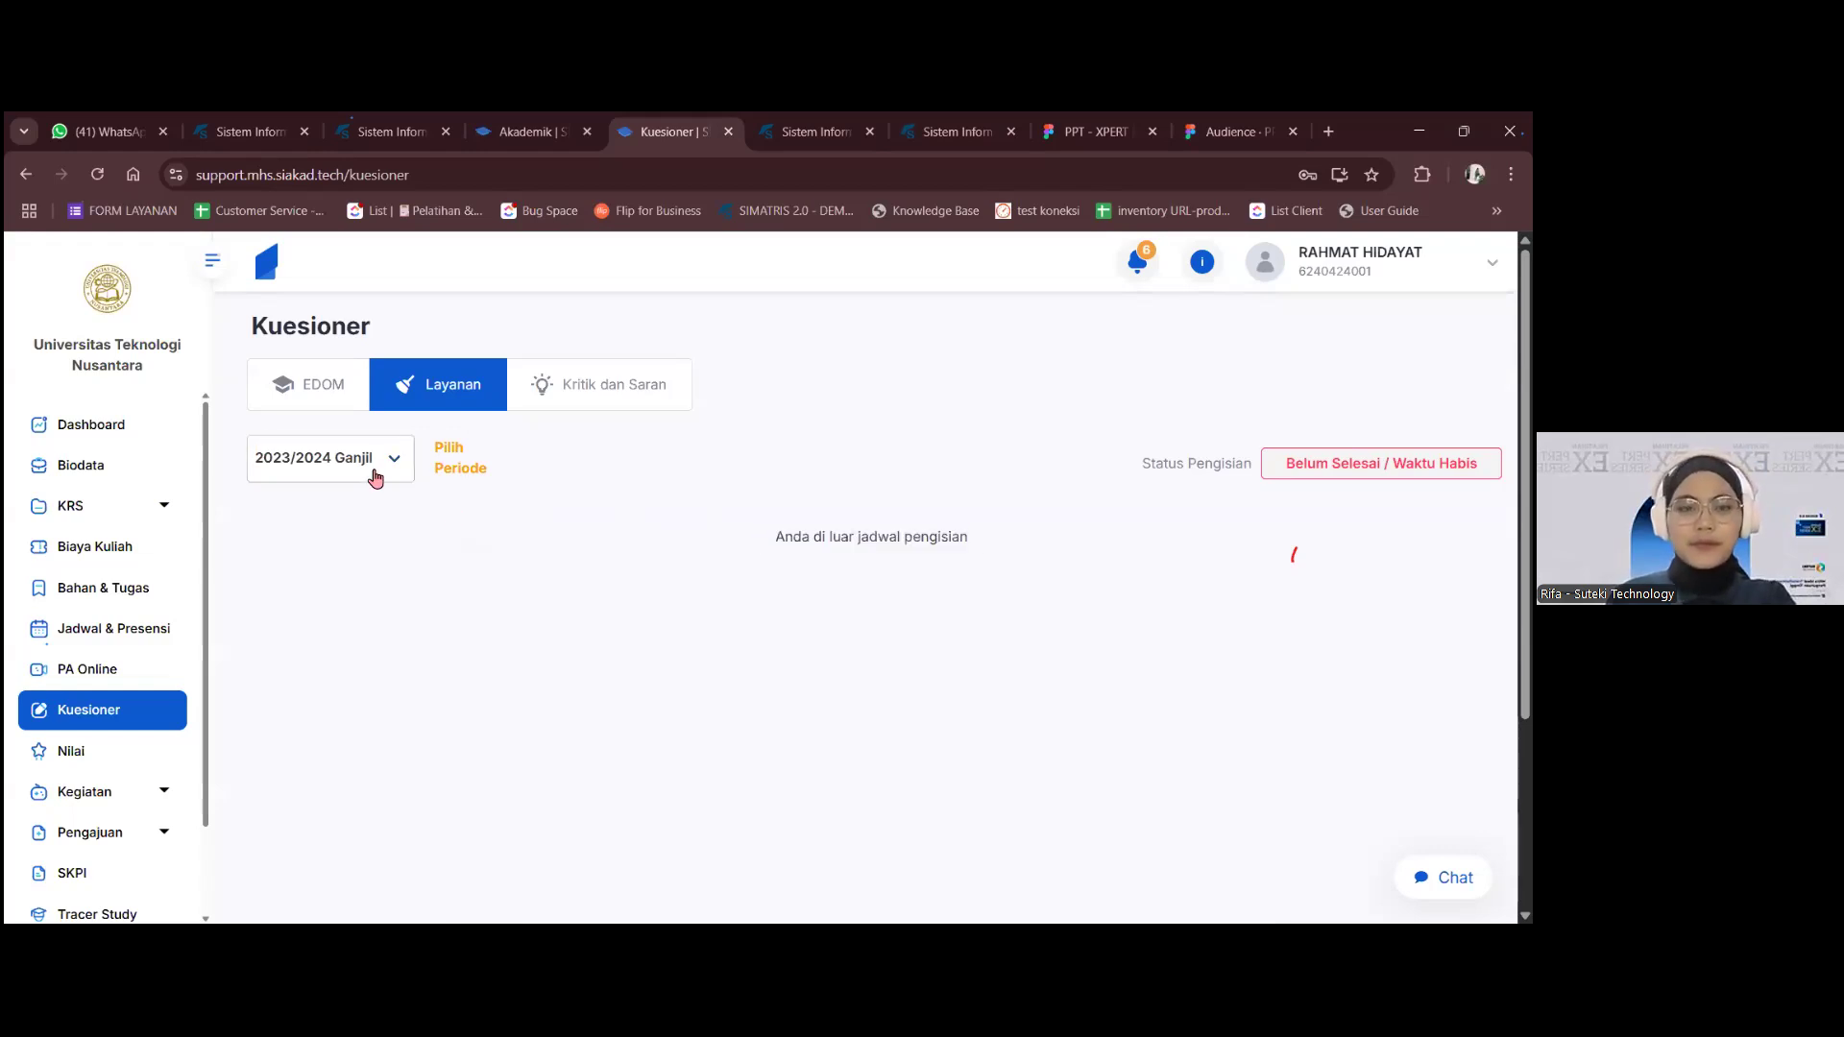
pyautogui.click(371, 465)
pyautogui.click(366, 541)
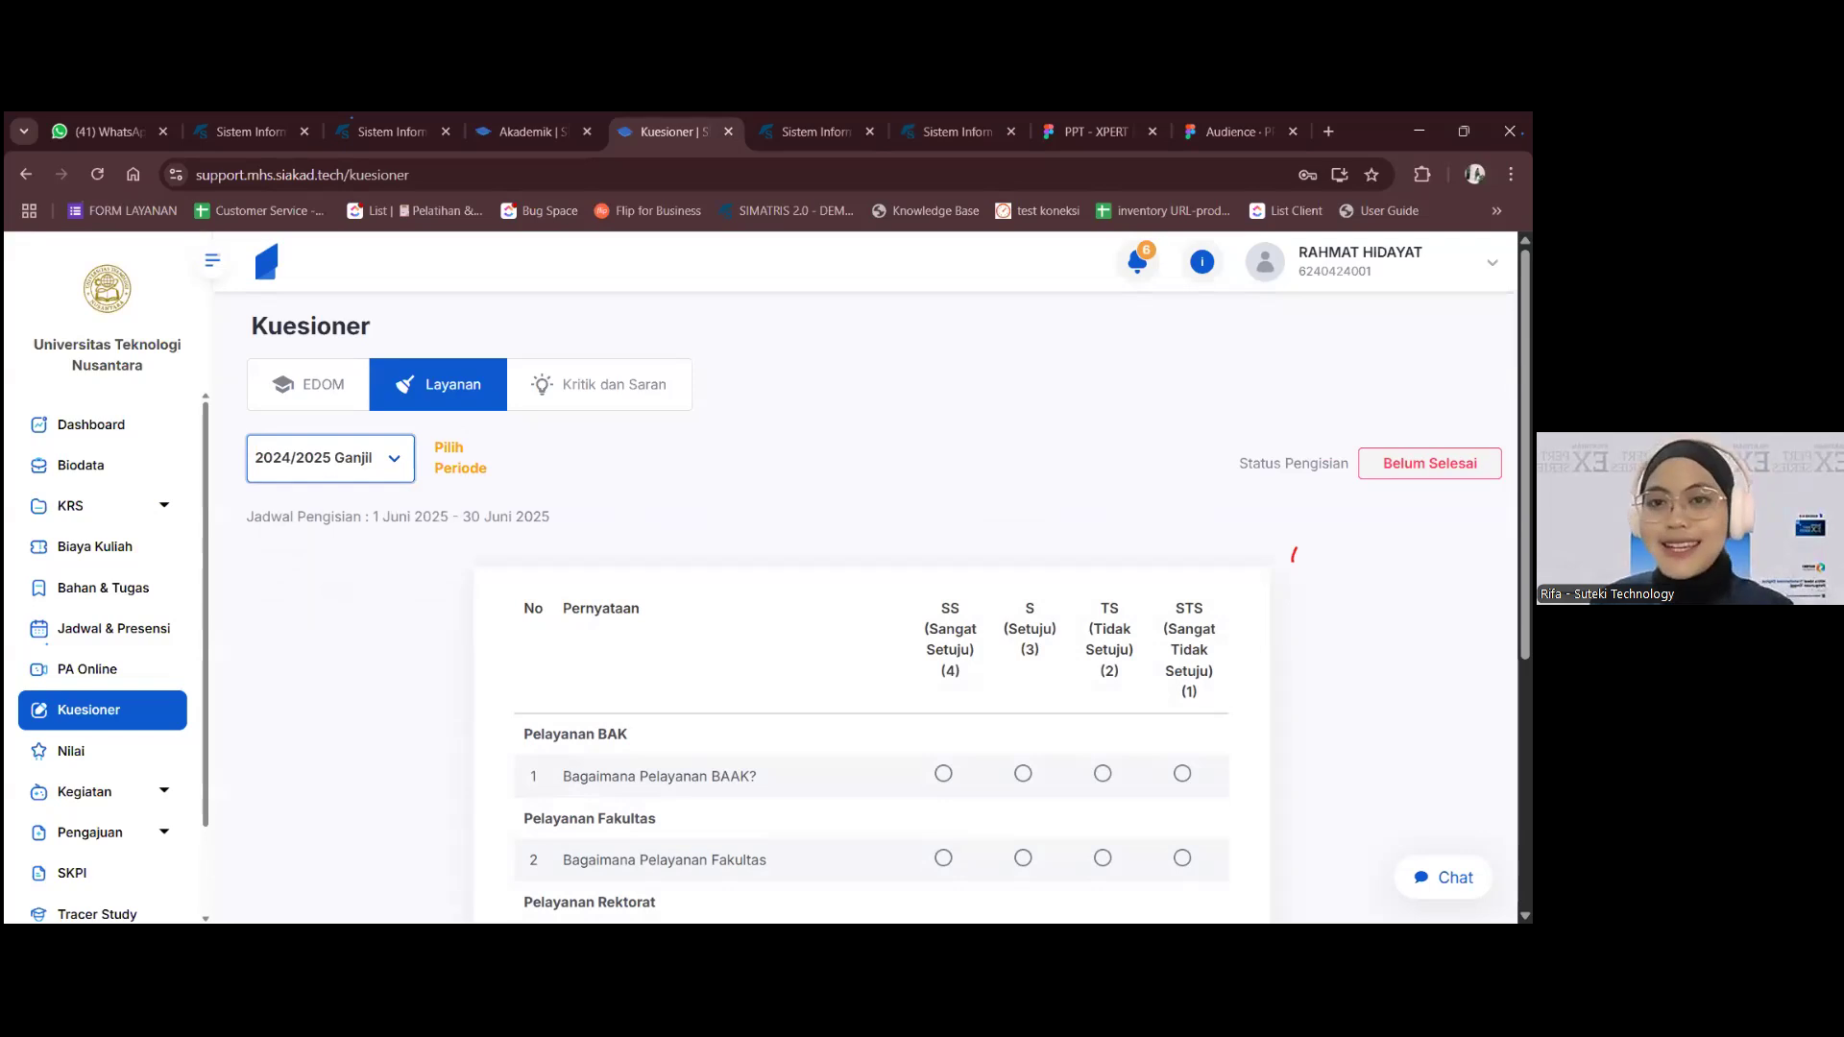
# - Answer the Layanan questionnaire with SS for the BAAK service, S for the Fakultas service and SS for the Rektorat service
pyautogui.scroll(-2, 547, 547)
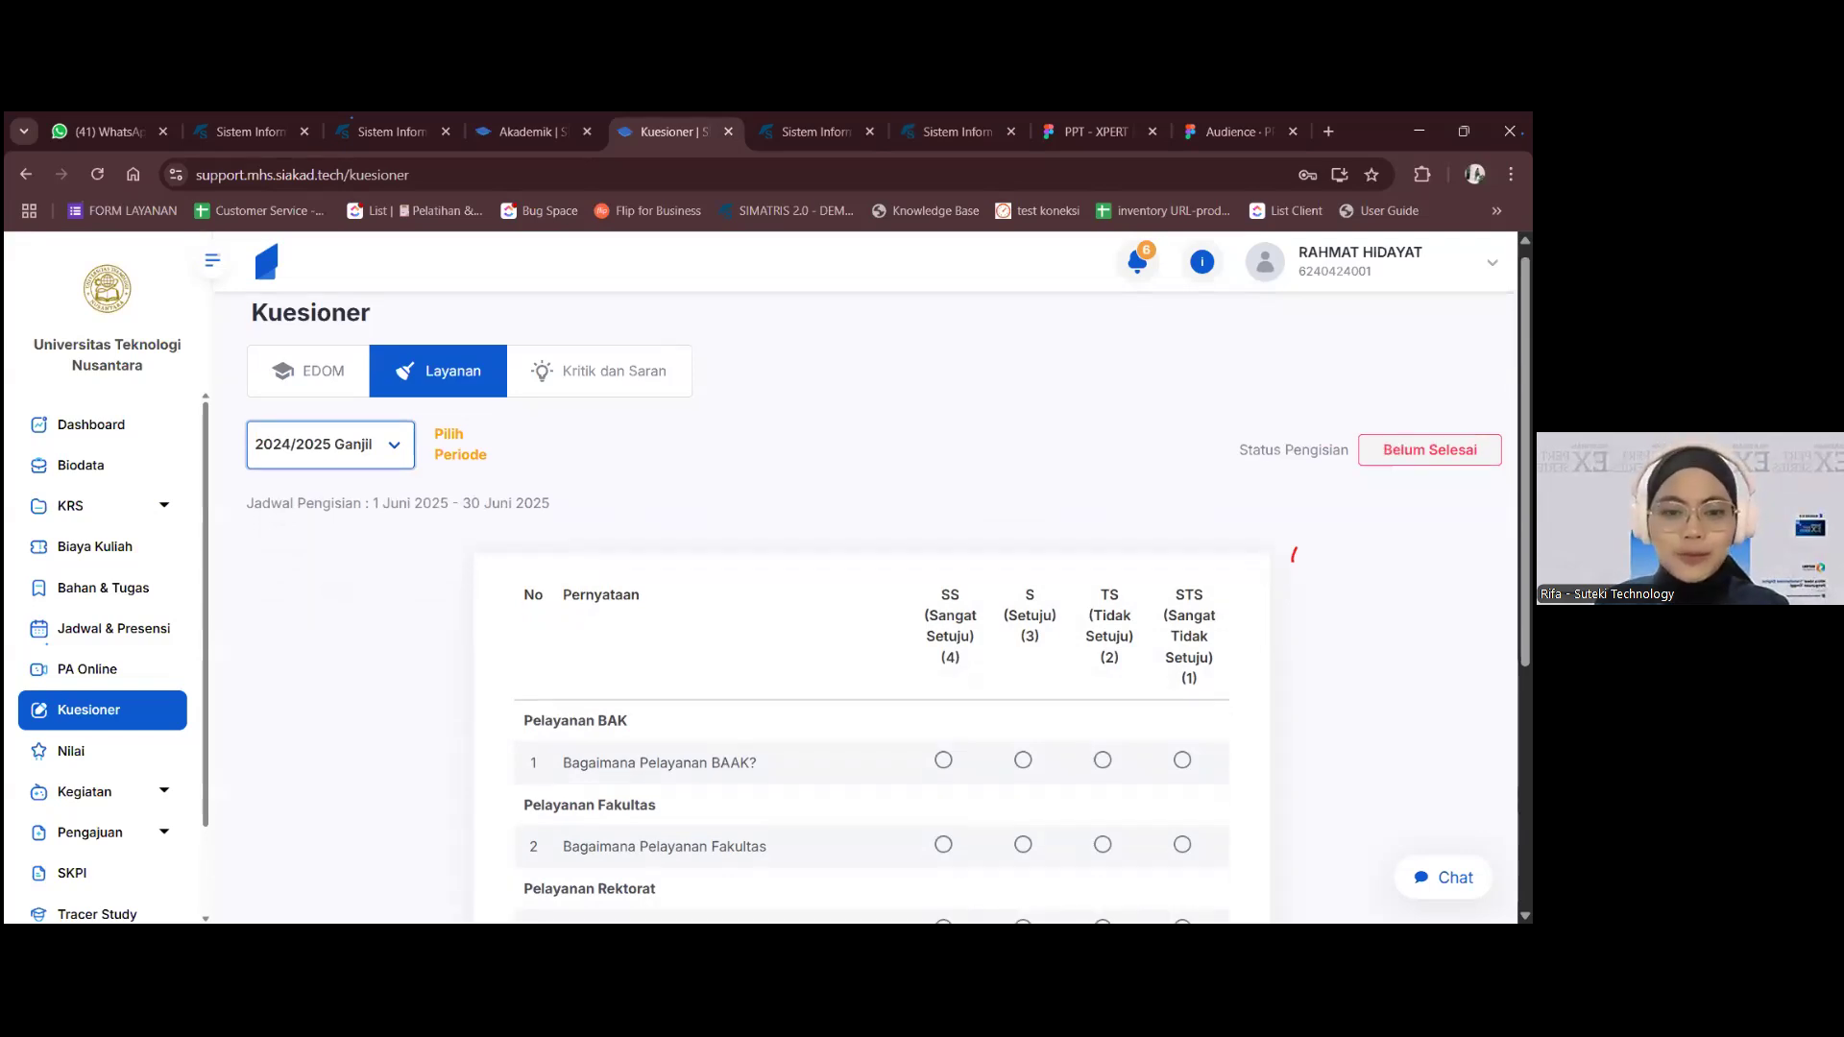
pyautogui.moveTo(524, 539); pyautogui.dragTo(605, 540)
pyautogui.click(651, 579)
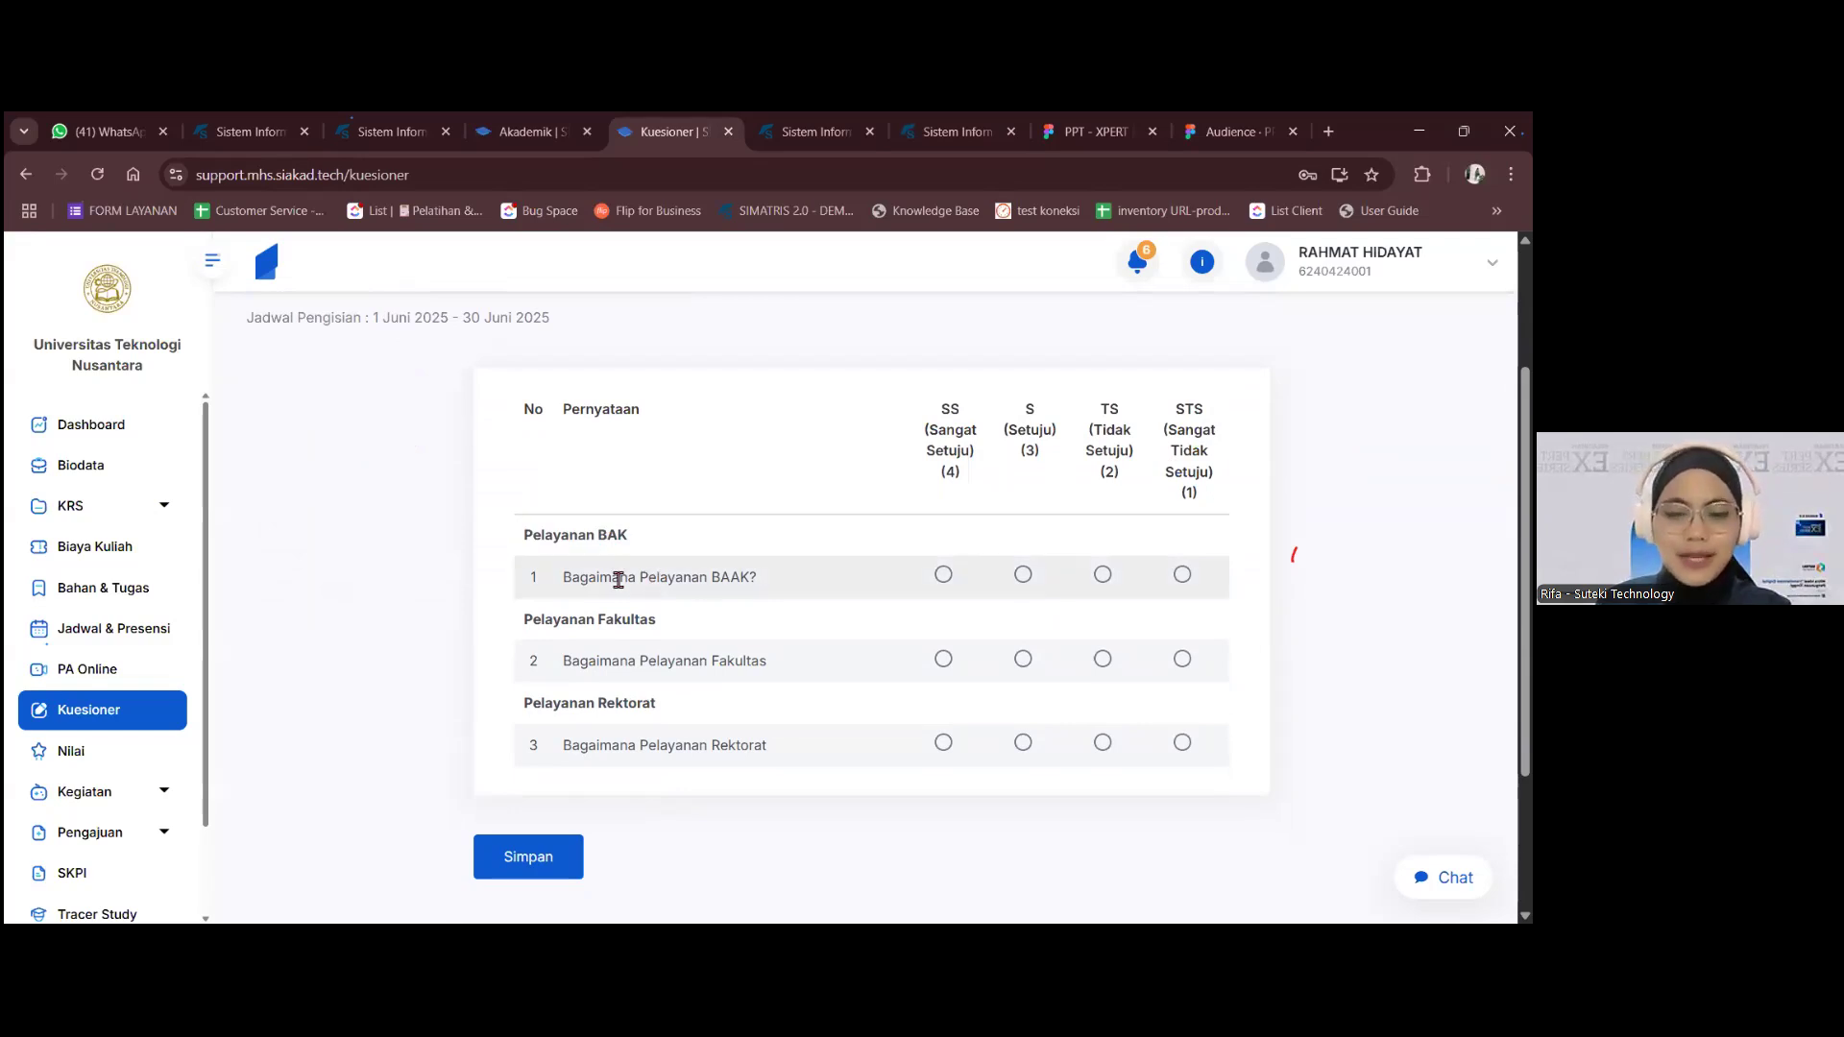
pyautogui.tripleClick(649, 543)
pyautogui.click(642, 616)
pyautogui.moveTo(546, 634); pyautogui.dragTo(703, 621)
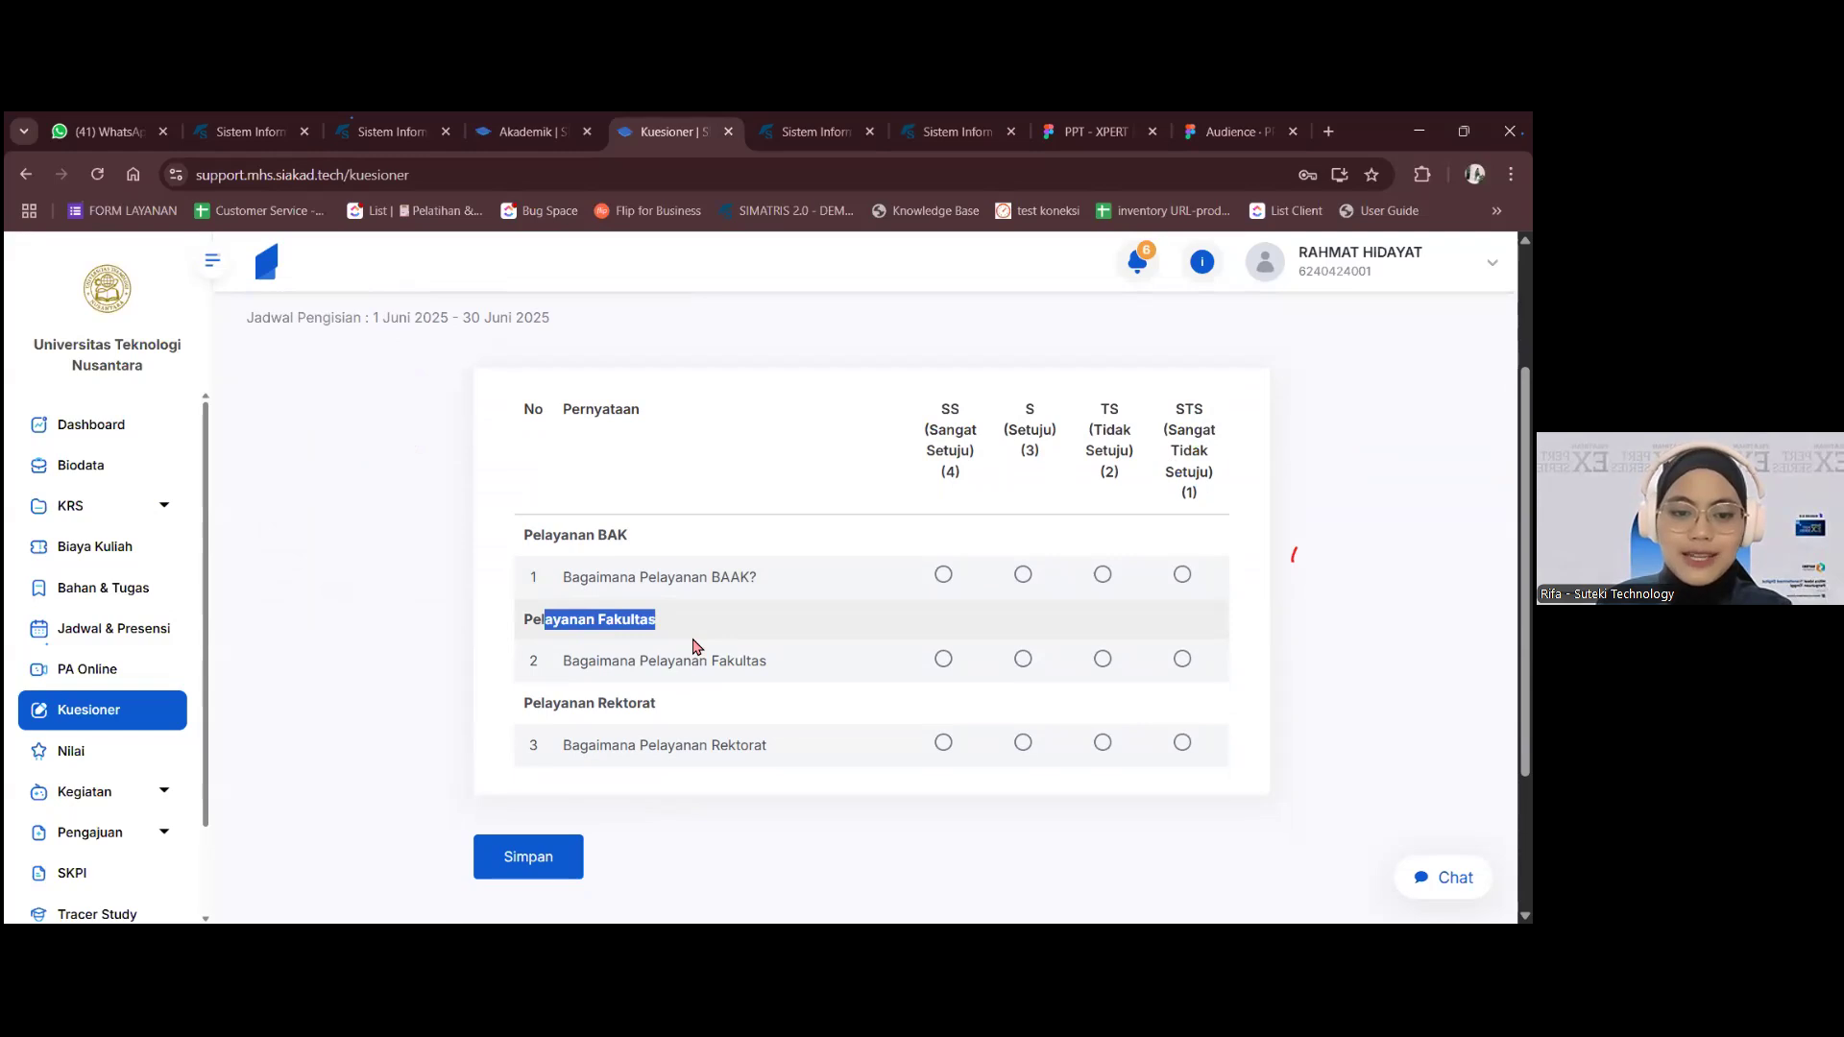
pyautogui.click(693, 638)
pyautogui.click(944, 574)
pyautogui.click(1023, 659)
pyautogui.click(944, 743)
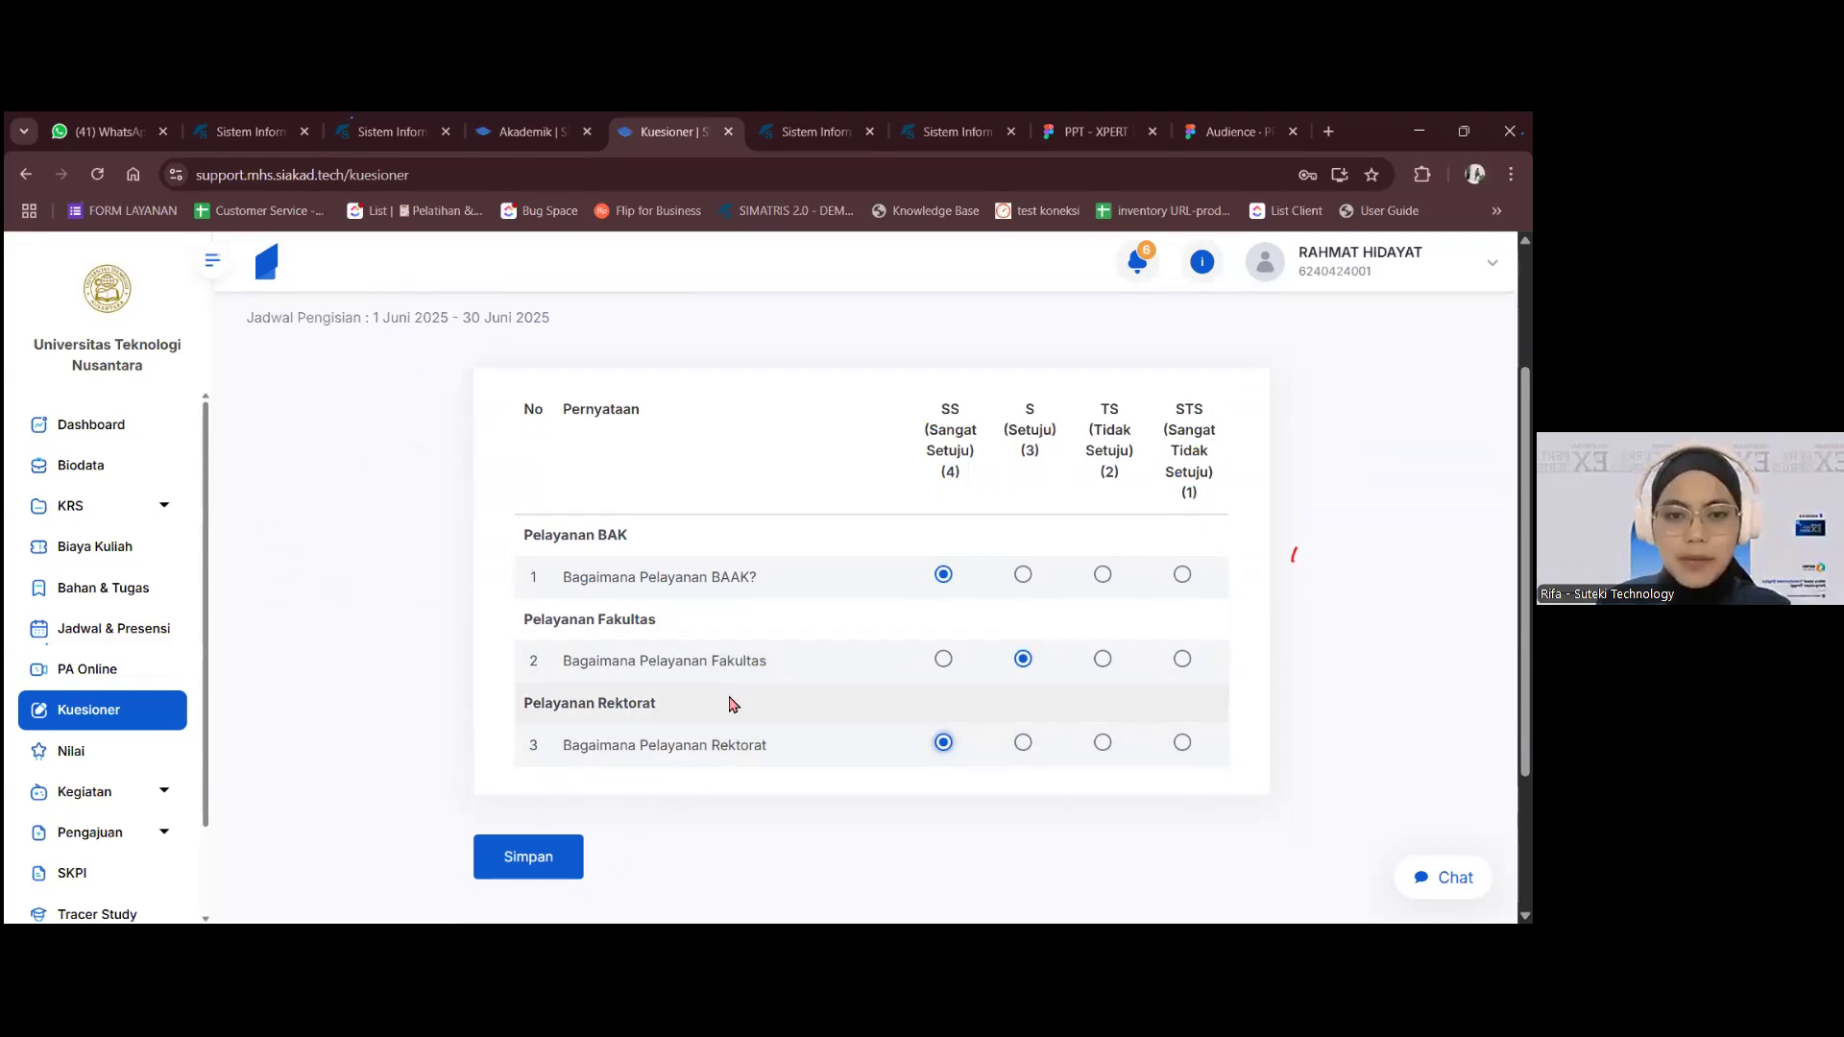
pyautogui.scroll(2, 735, 699)
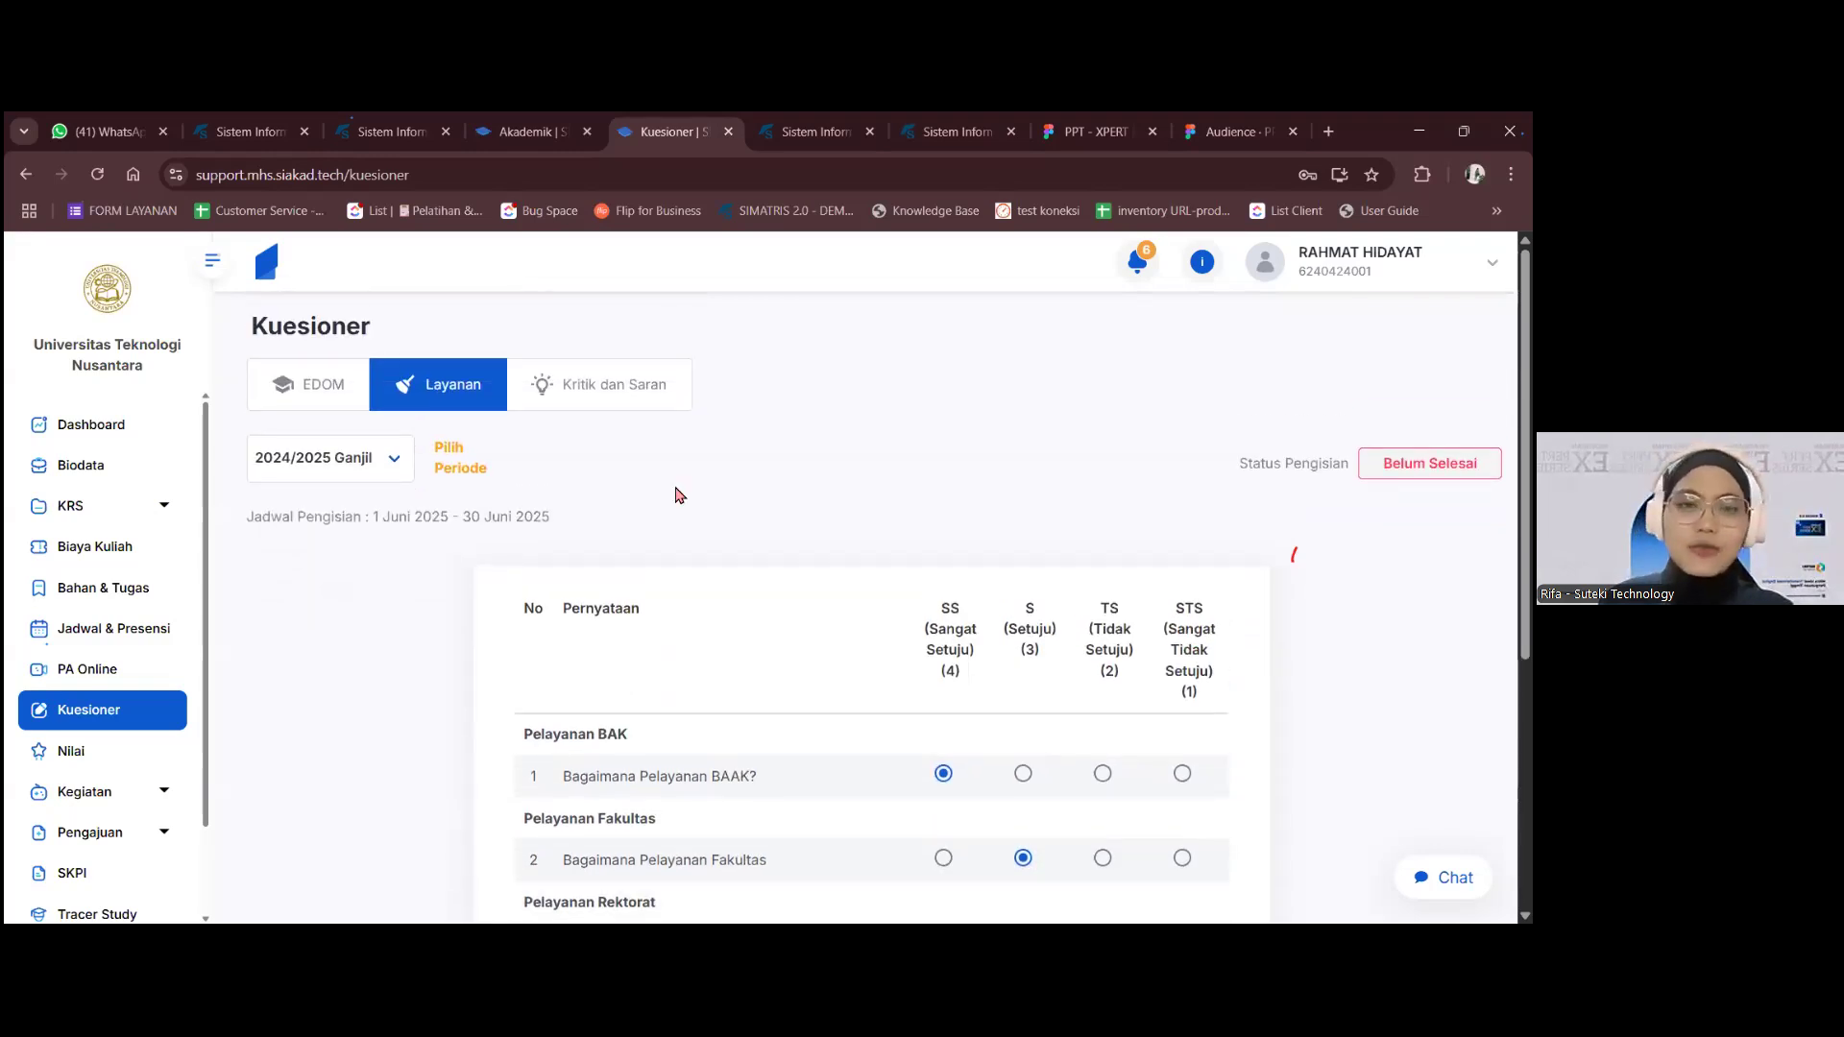
# - Display the 2024/2025 Ganjil service questionnaire results in the operator site and preview their printout without saving it
pyautogui.click(284, 112)
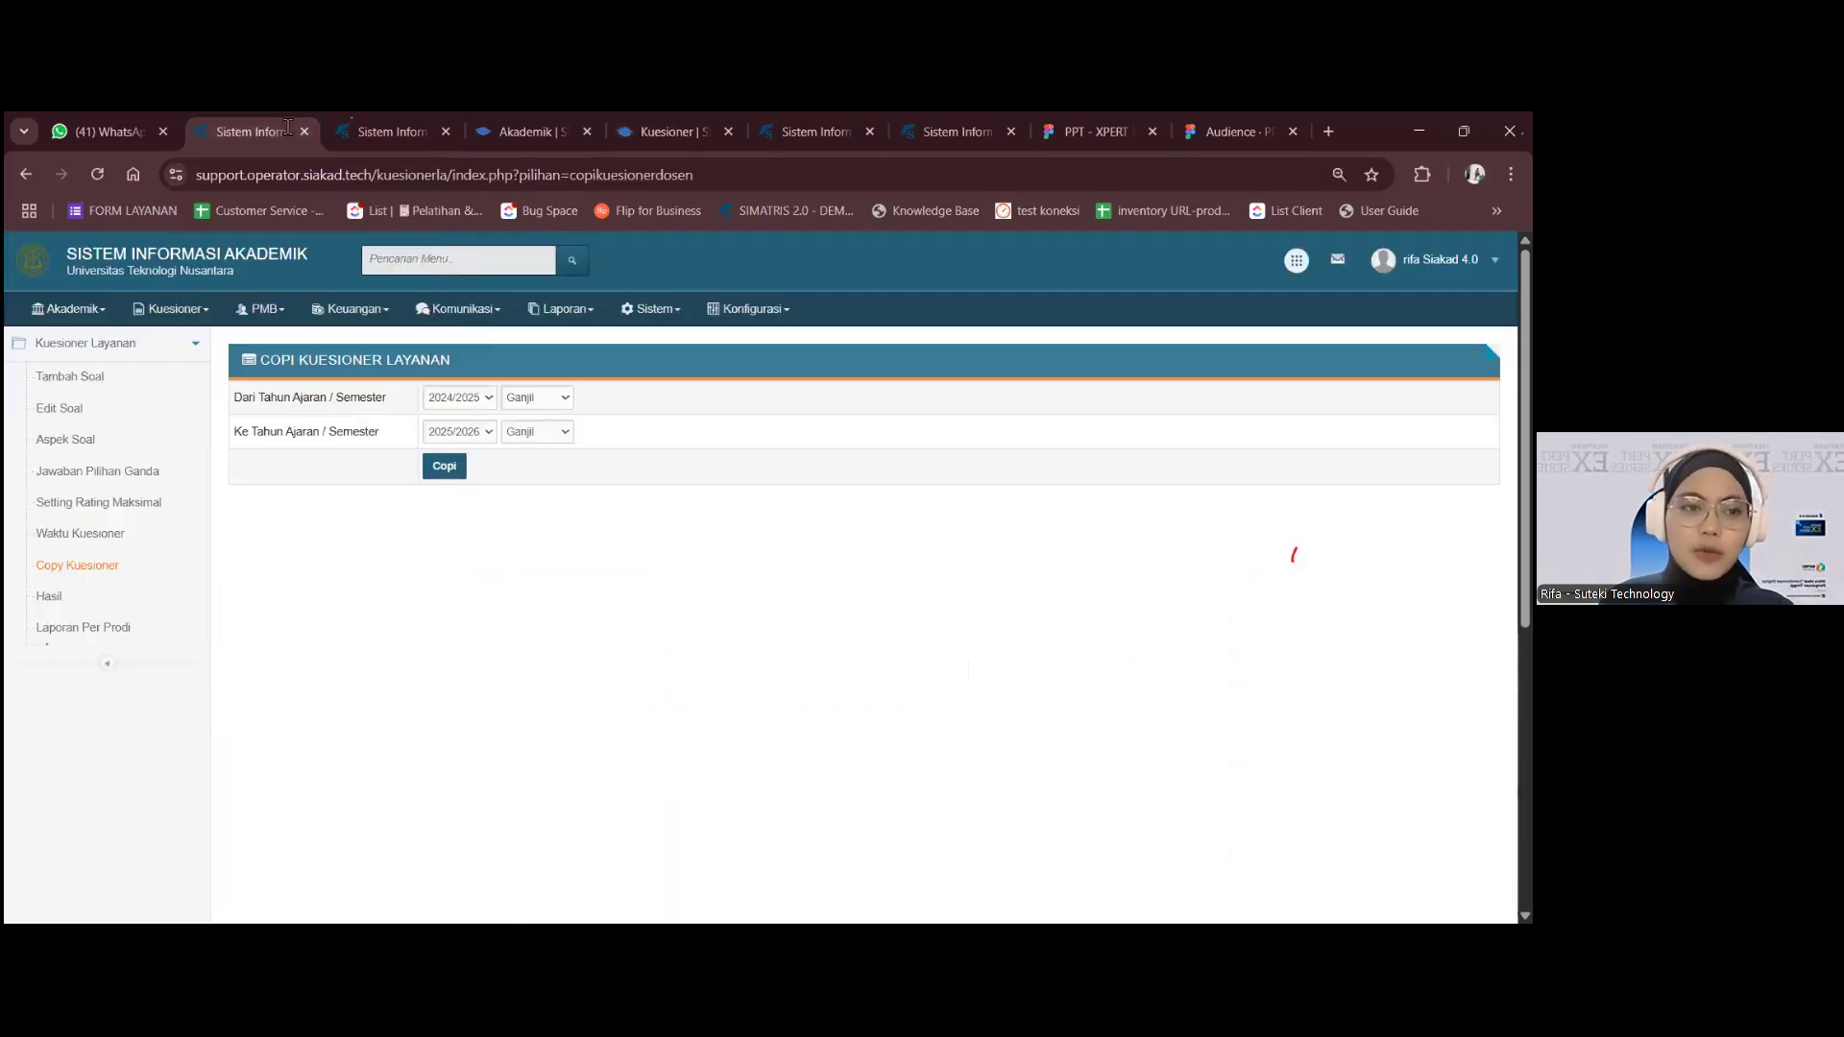
pyautogui.click(108, 603)
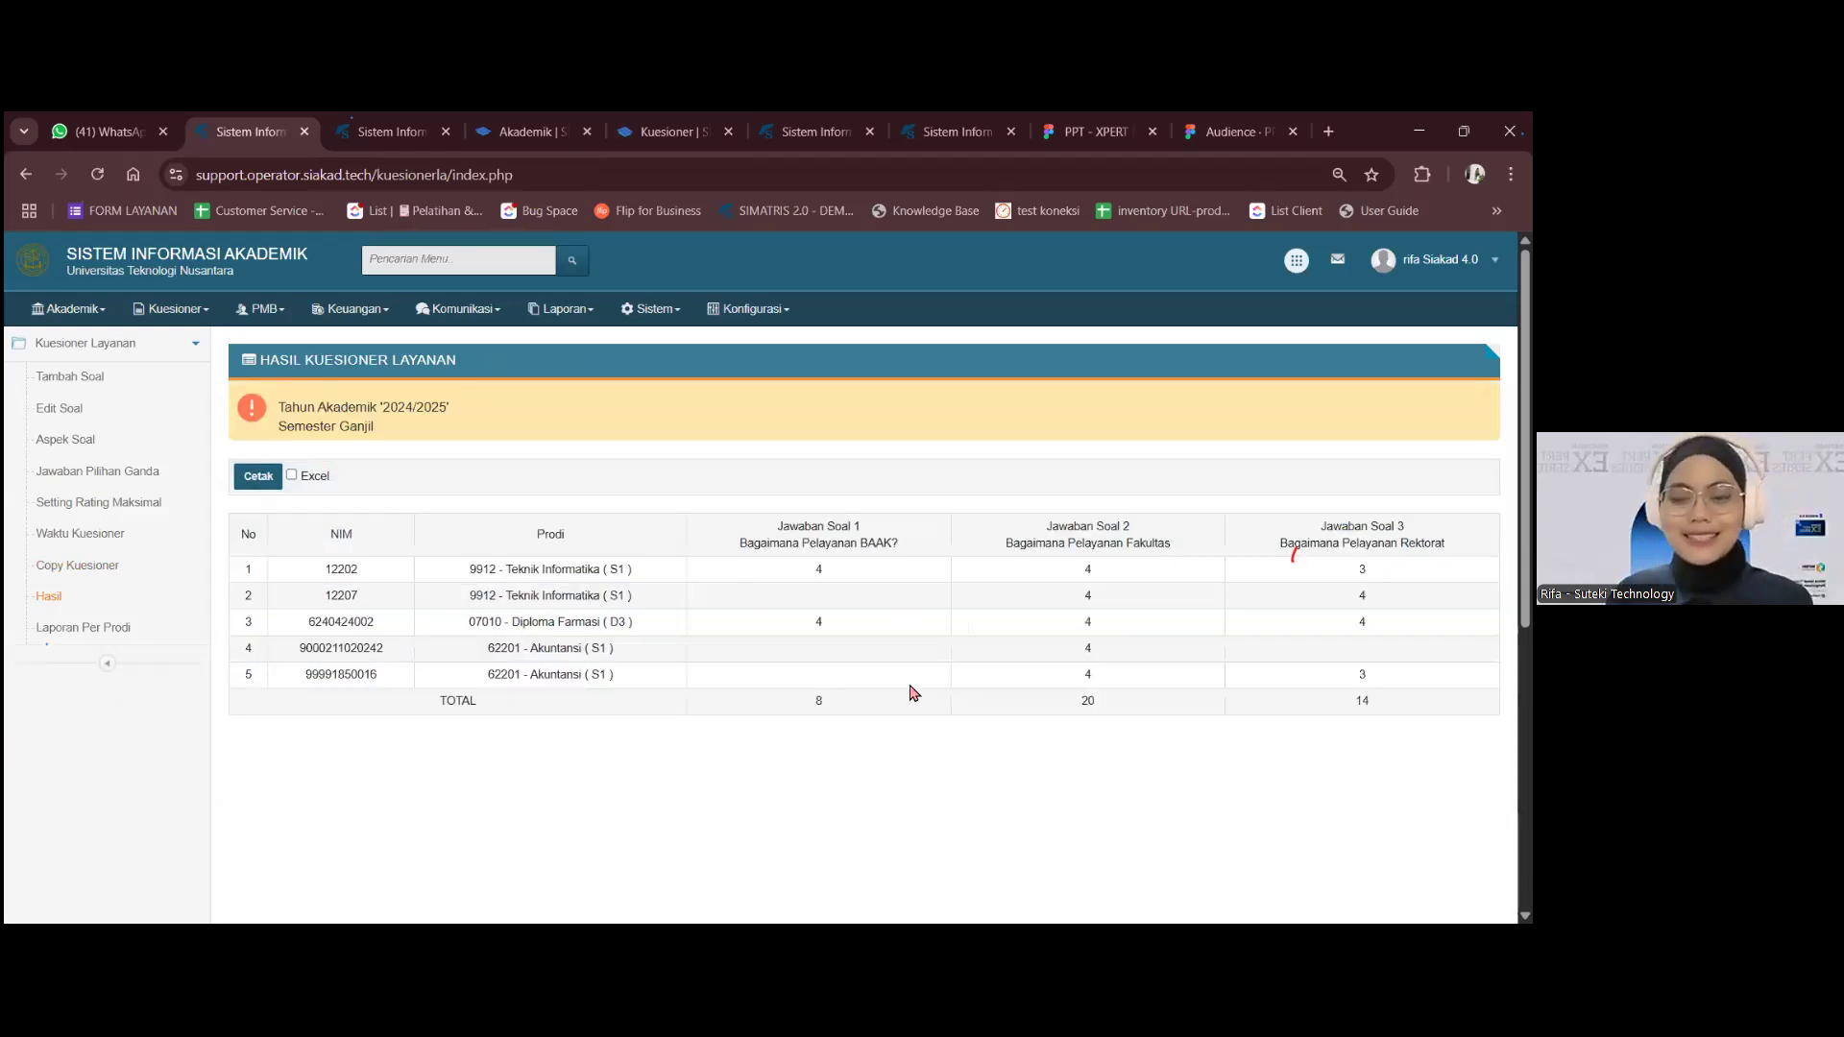
pyautogui.doubleClick(807, 574)
pyautogui.click(890, 578)
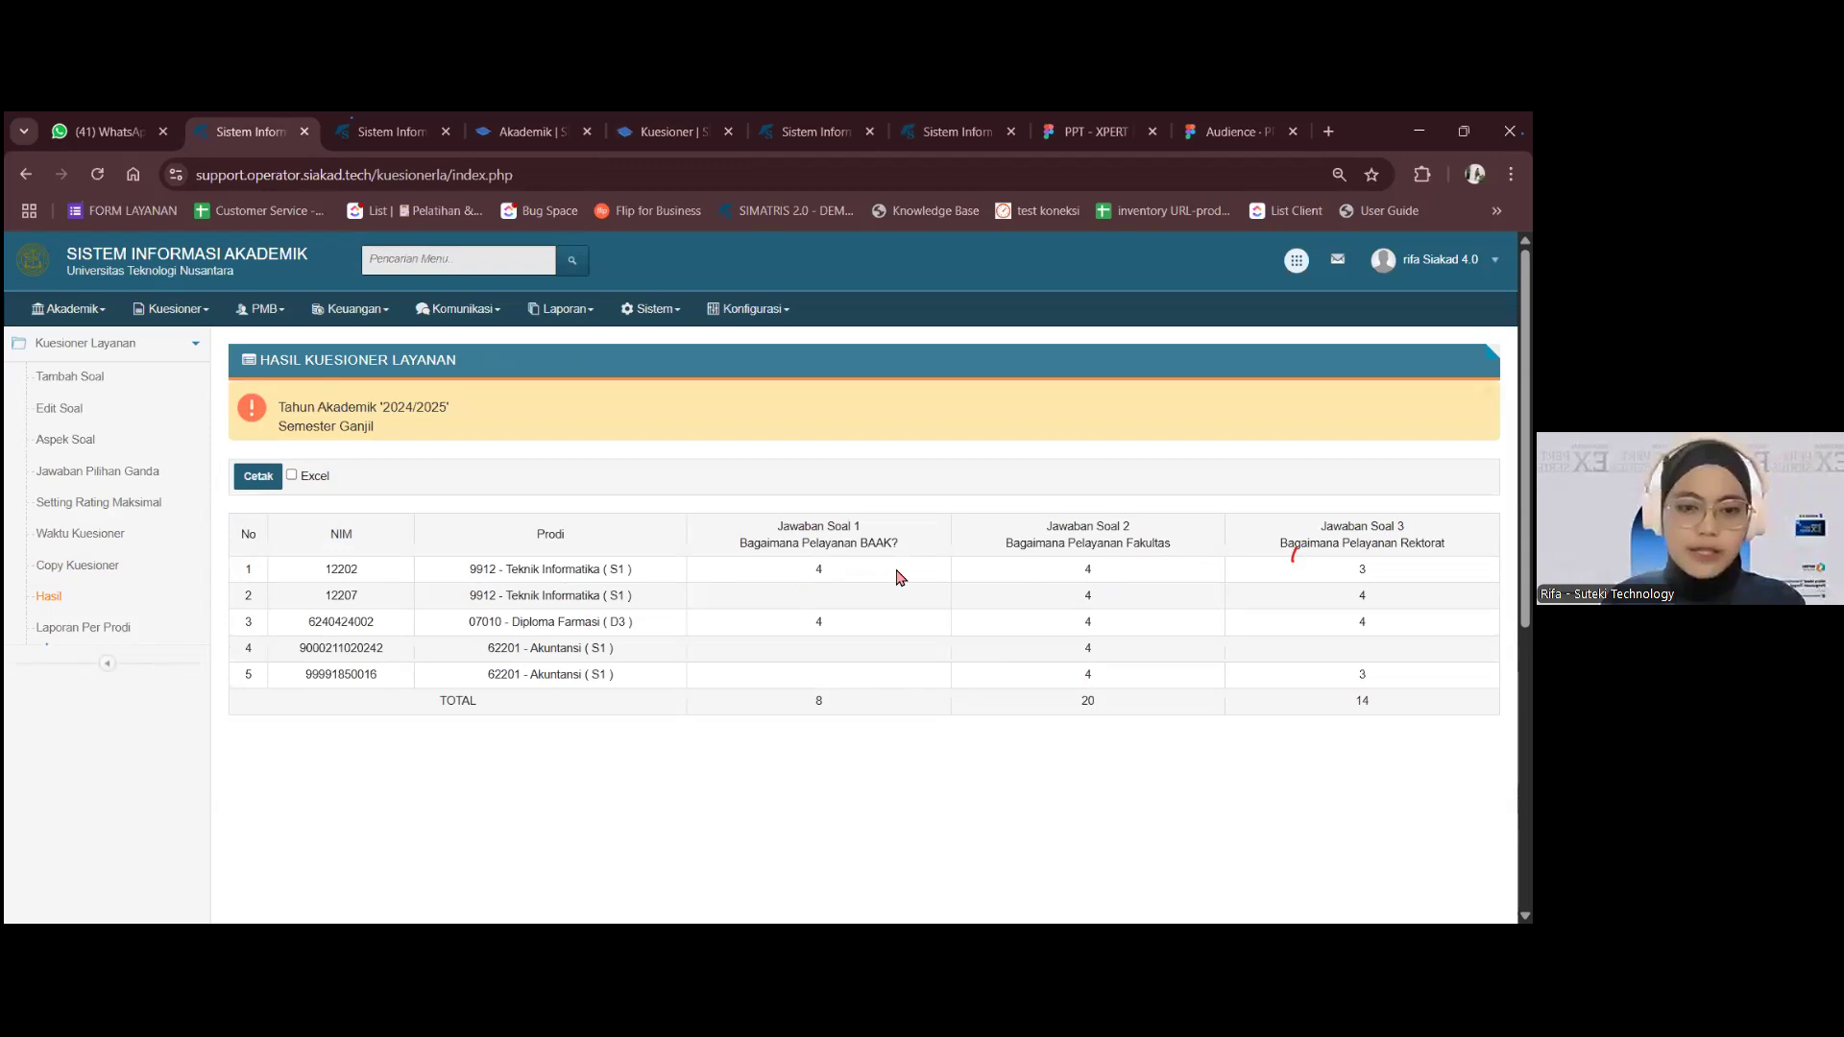
pyautogui.moveTo(528, 622); pyautogui.dragTo(499, 657)
pyautogui.click(721, 688)
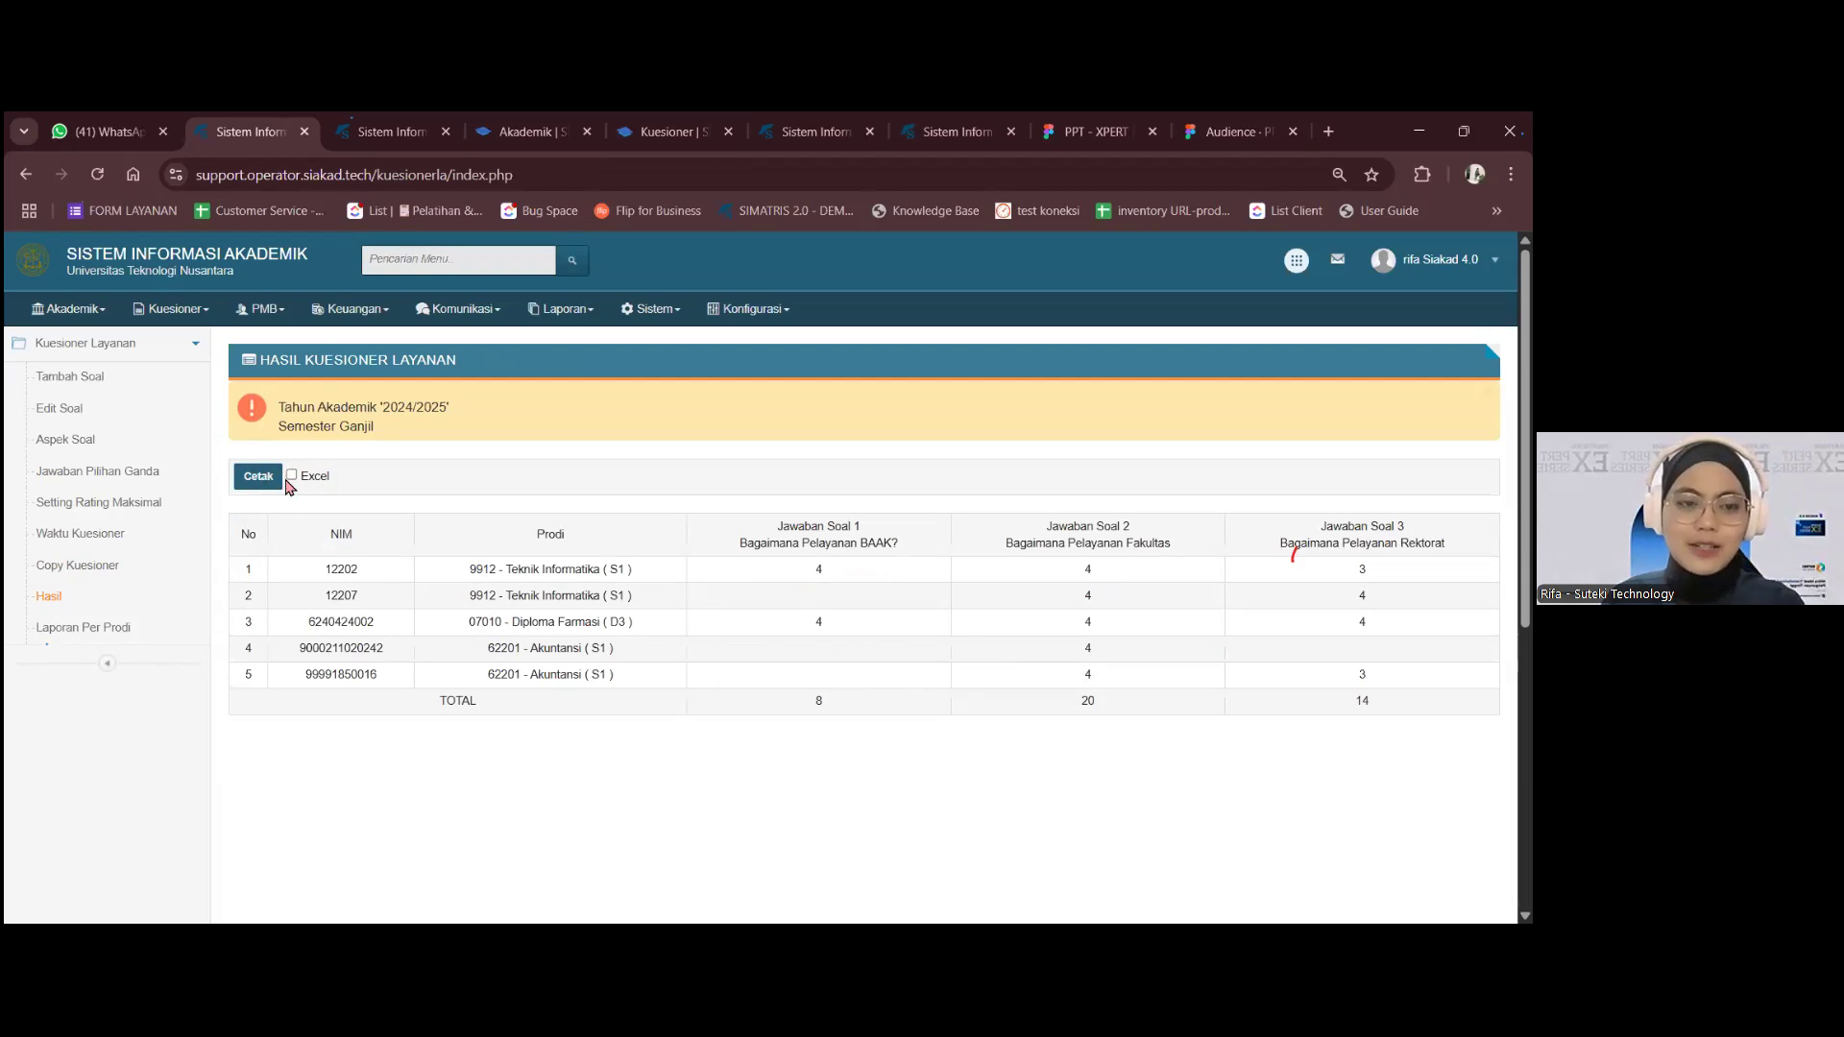
pyautogui.click(259, 478)
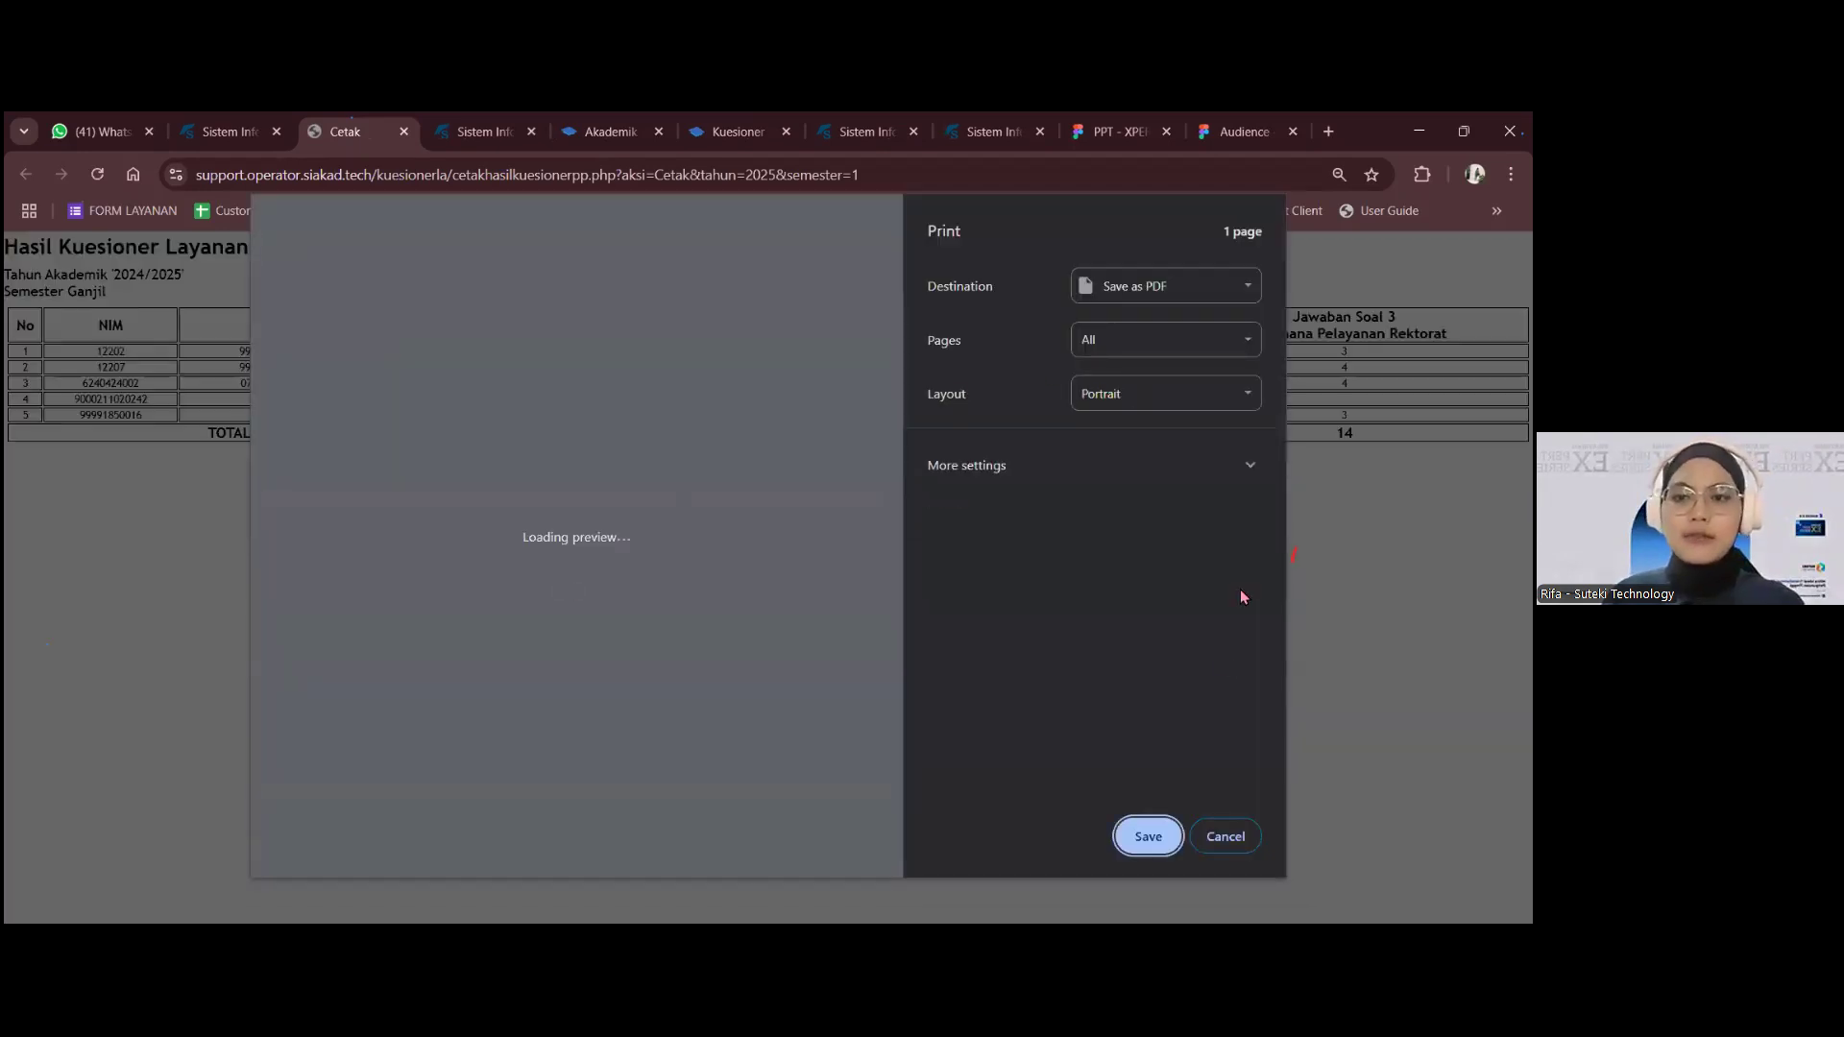
pyautogui.click(1226, 833)
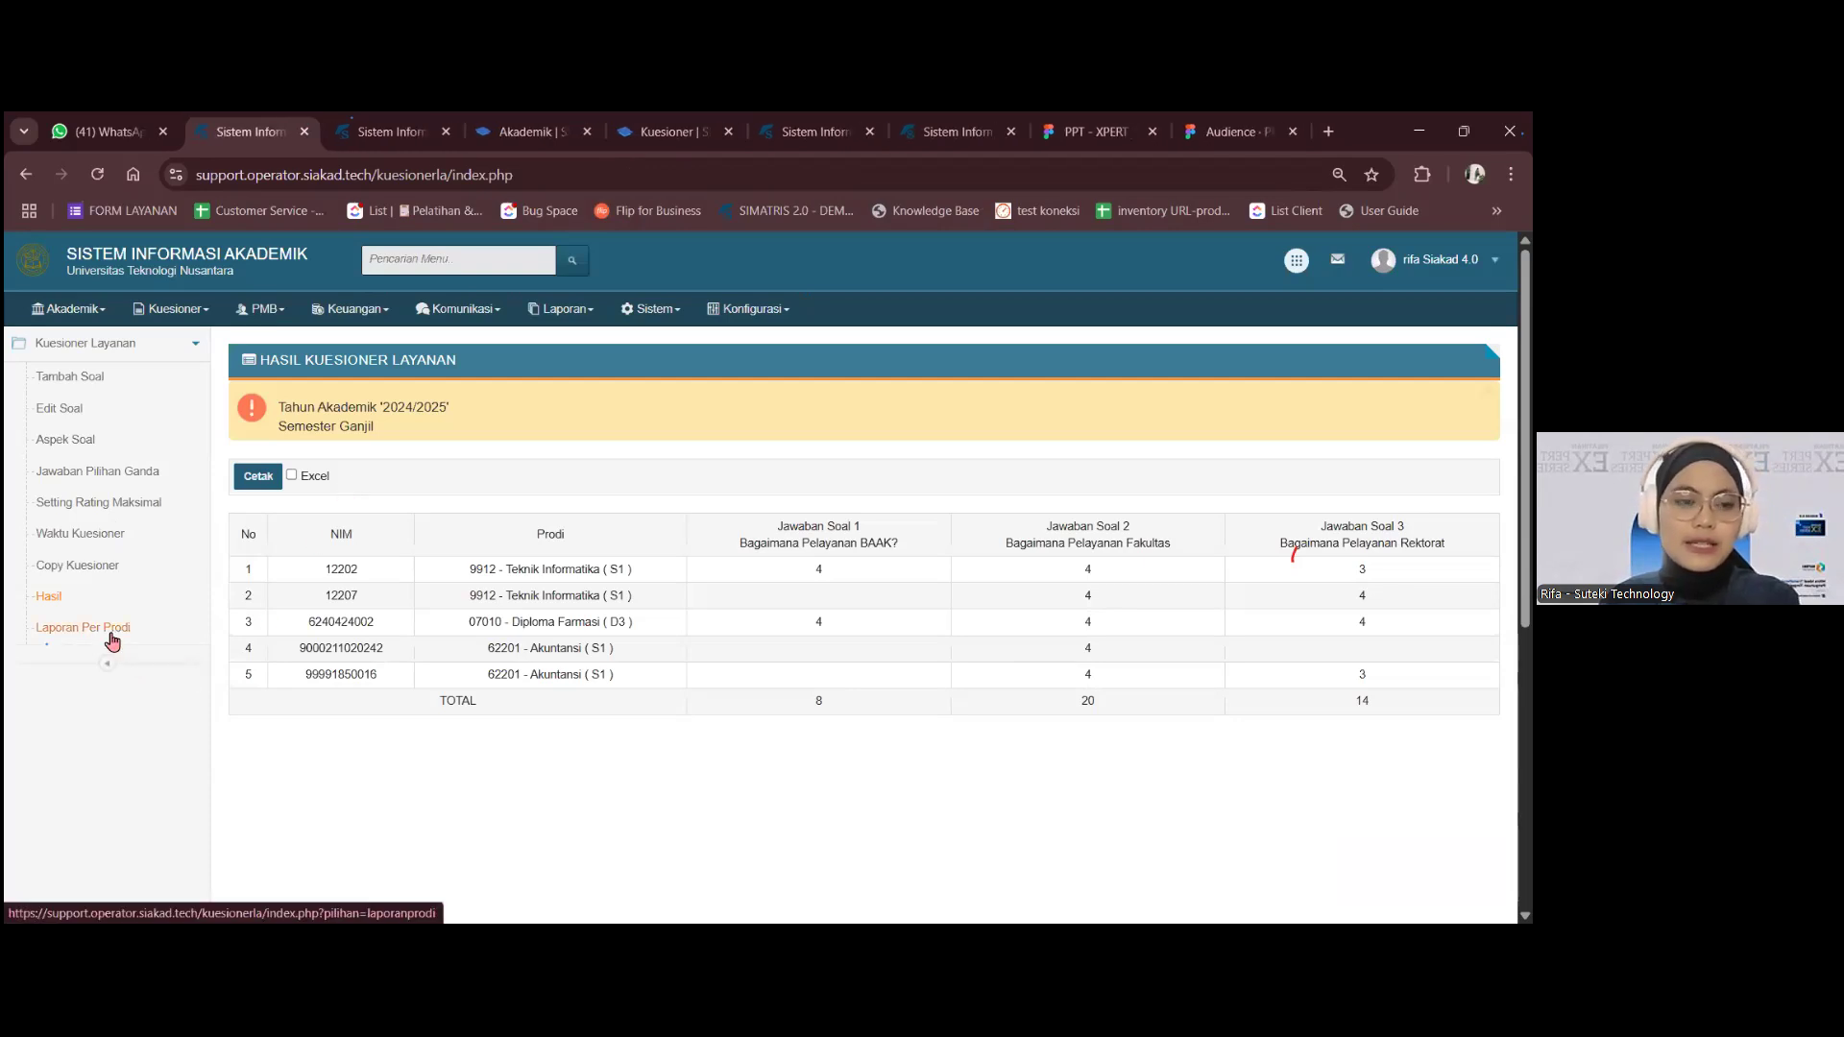
# - Display the service questionnaire report per study program for 2024/2025 Ganjil, covering all faculties and programs
pyautogui.click(112, 636)
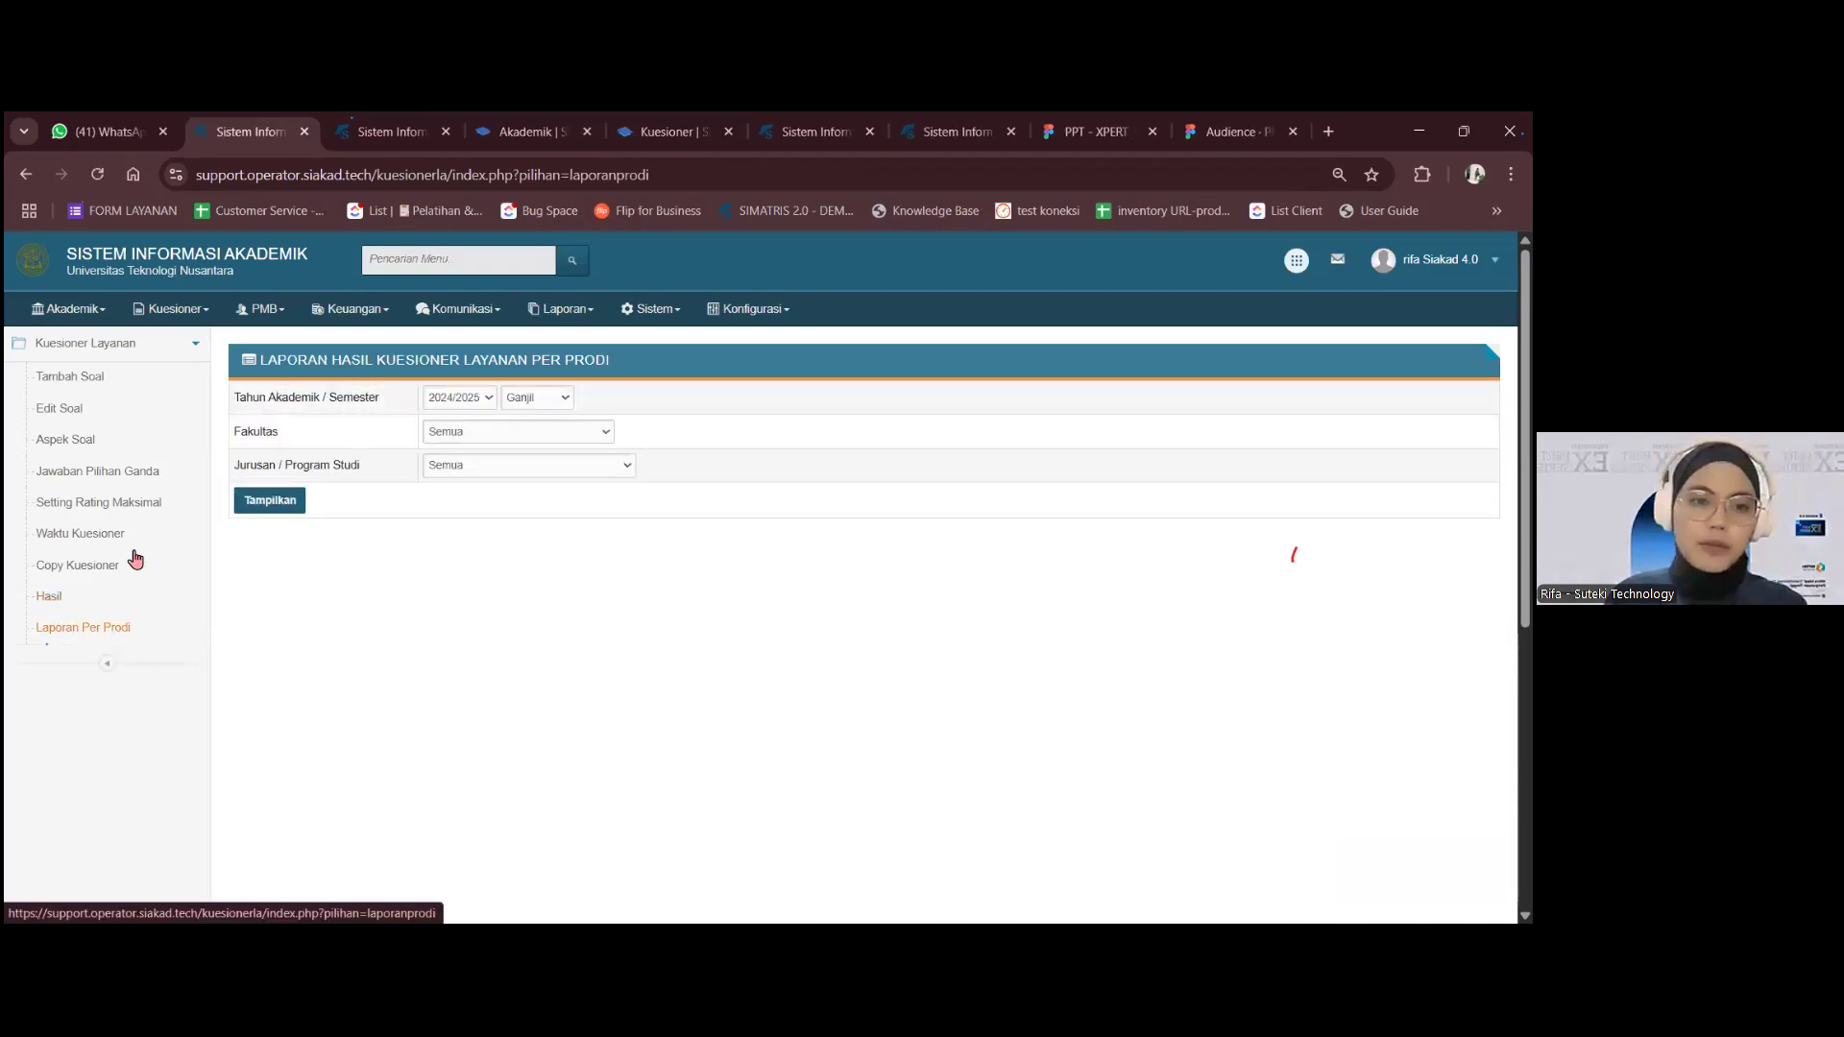
pyautogui.click(276, 505)
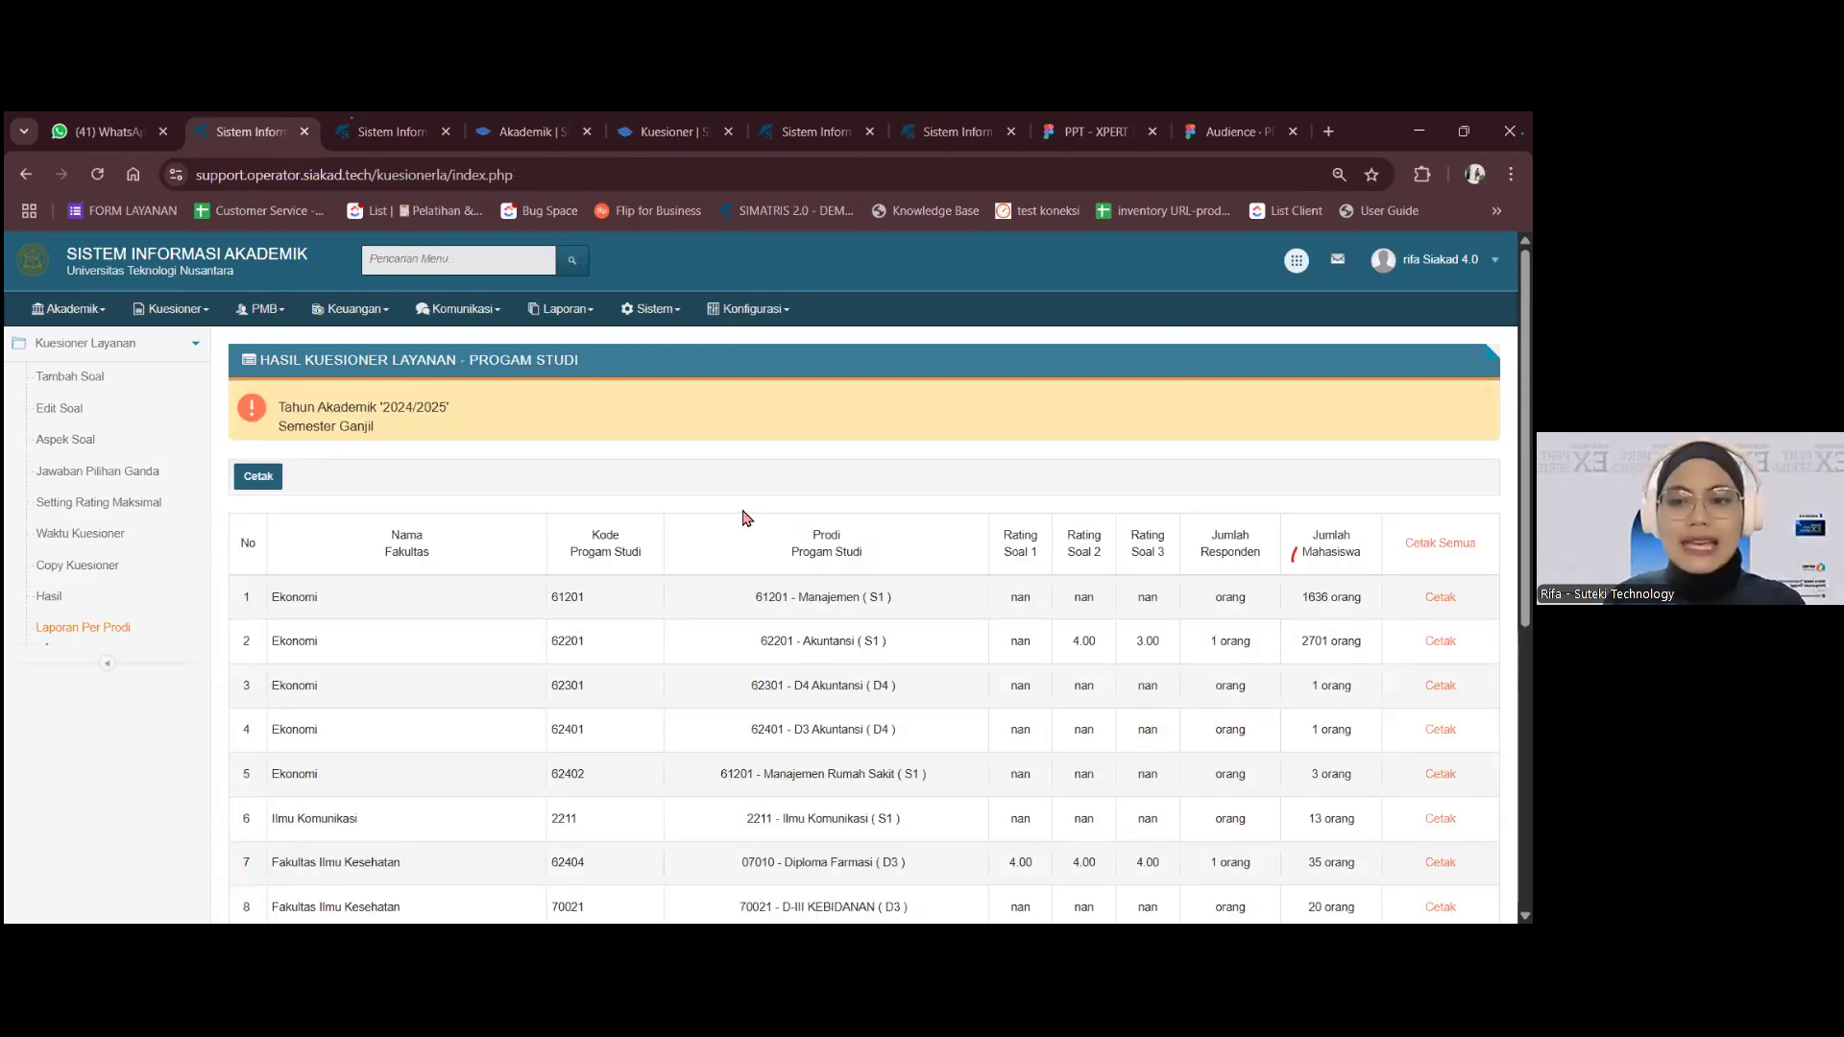
pyautogui.scroll(-1, 745, 519)
pyautogui.scroll(-1, 746, 519)
pyautogui.scroll(2, 745, 519)
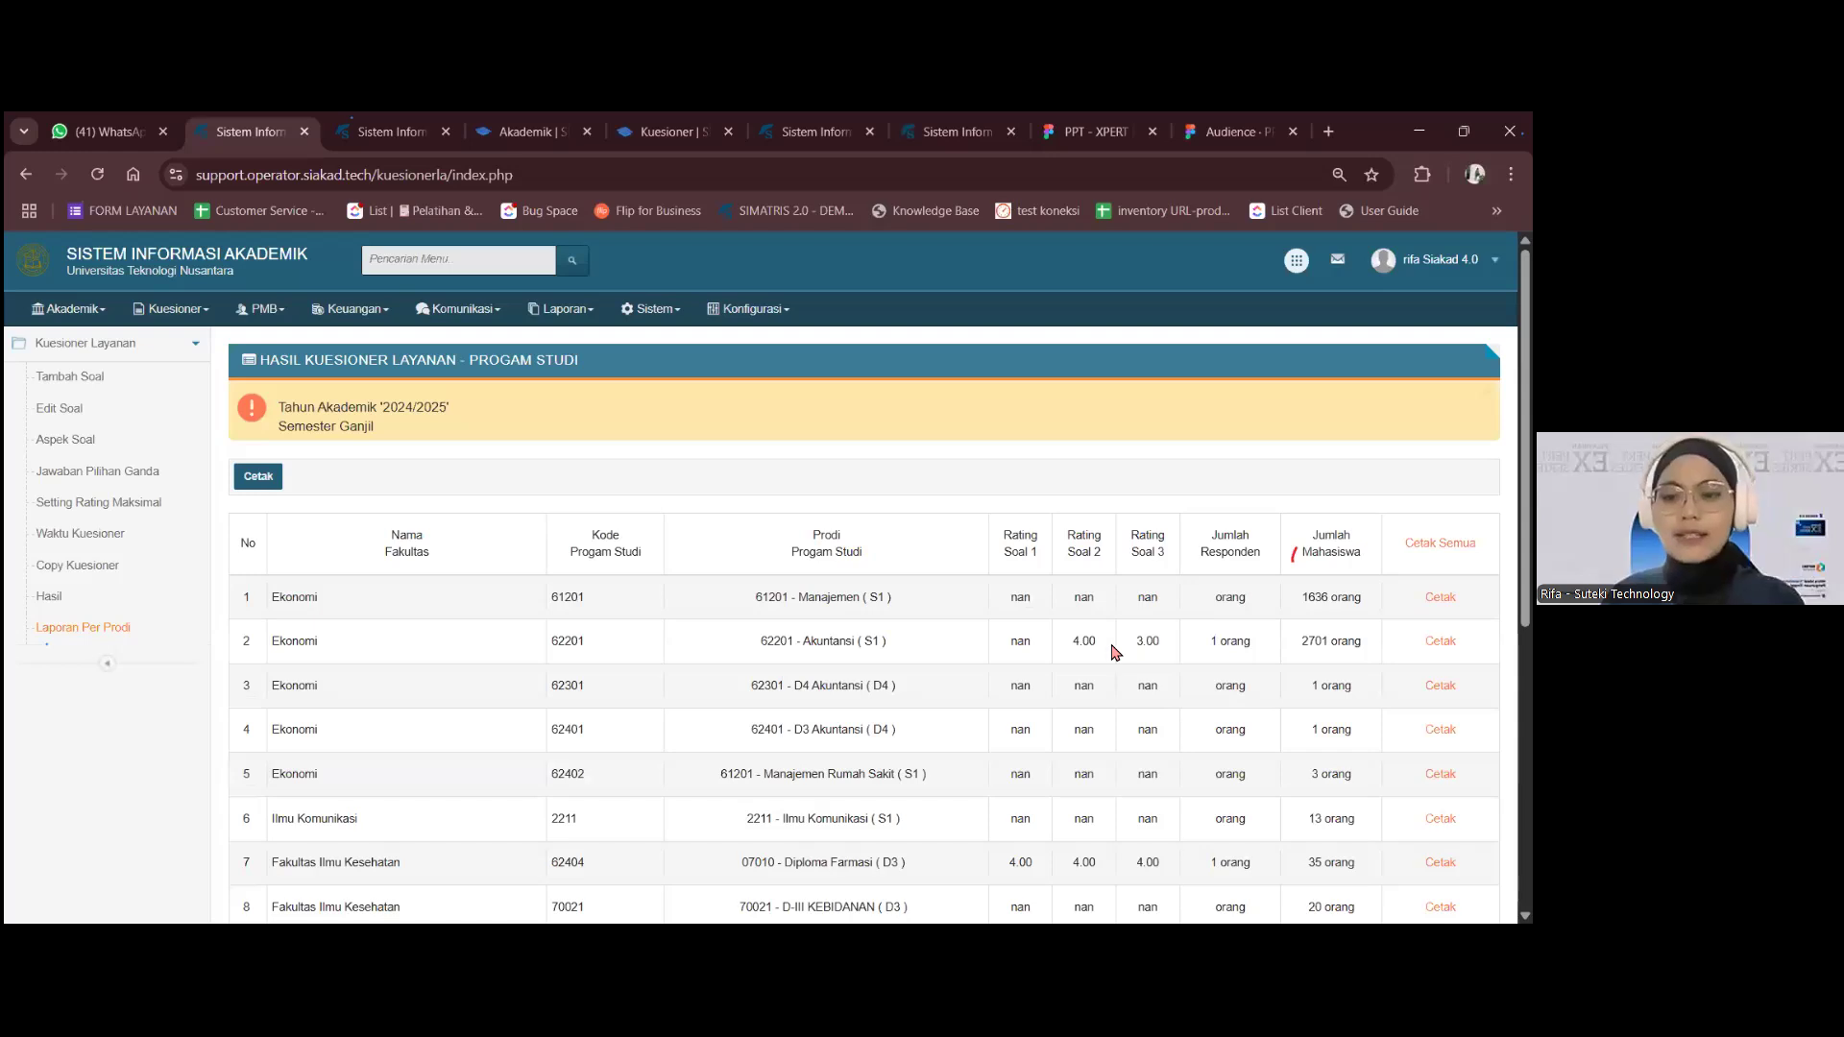
# - Examine the question ratings, respondent count and student count in the report row for Diploma Farmasi (D3)
pyautogui.scroll(-2, 1122, 646)
pyautogui.moveTo(1008, 632); pyautogui.dragTo(1218, 635)
pyautogui.click(1165, 643)
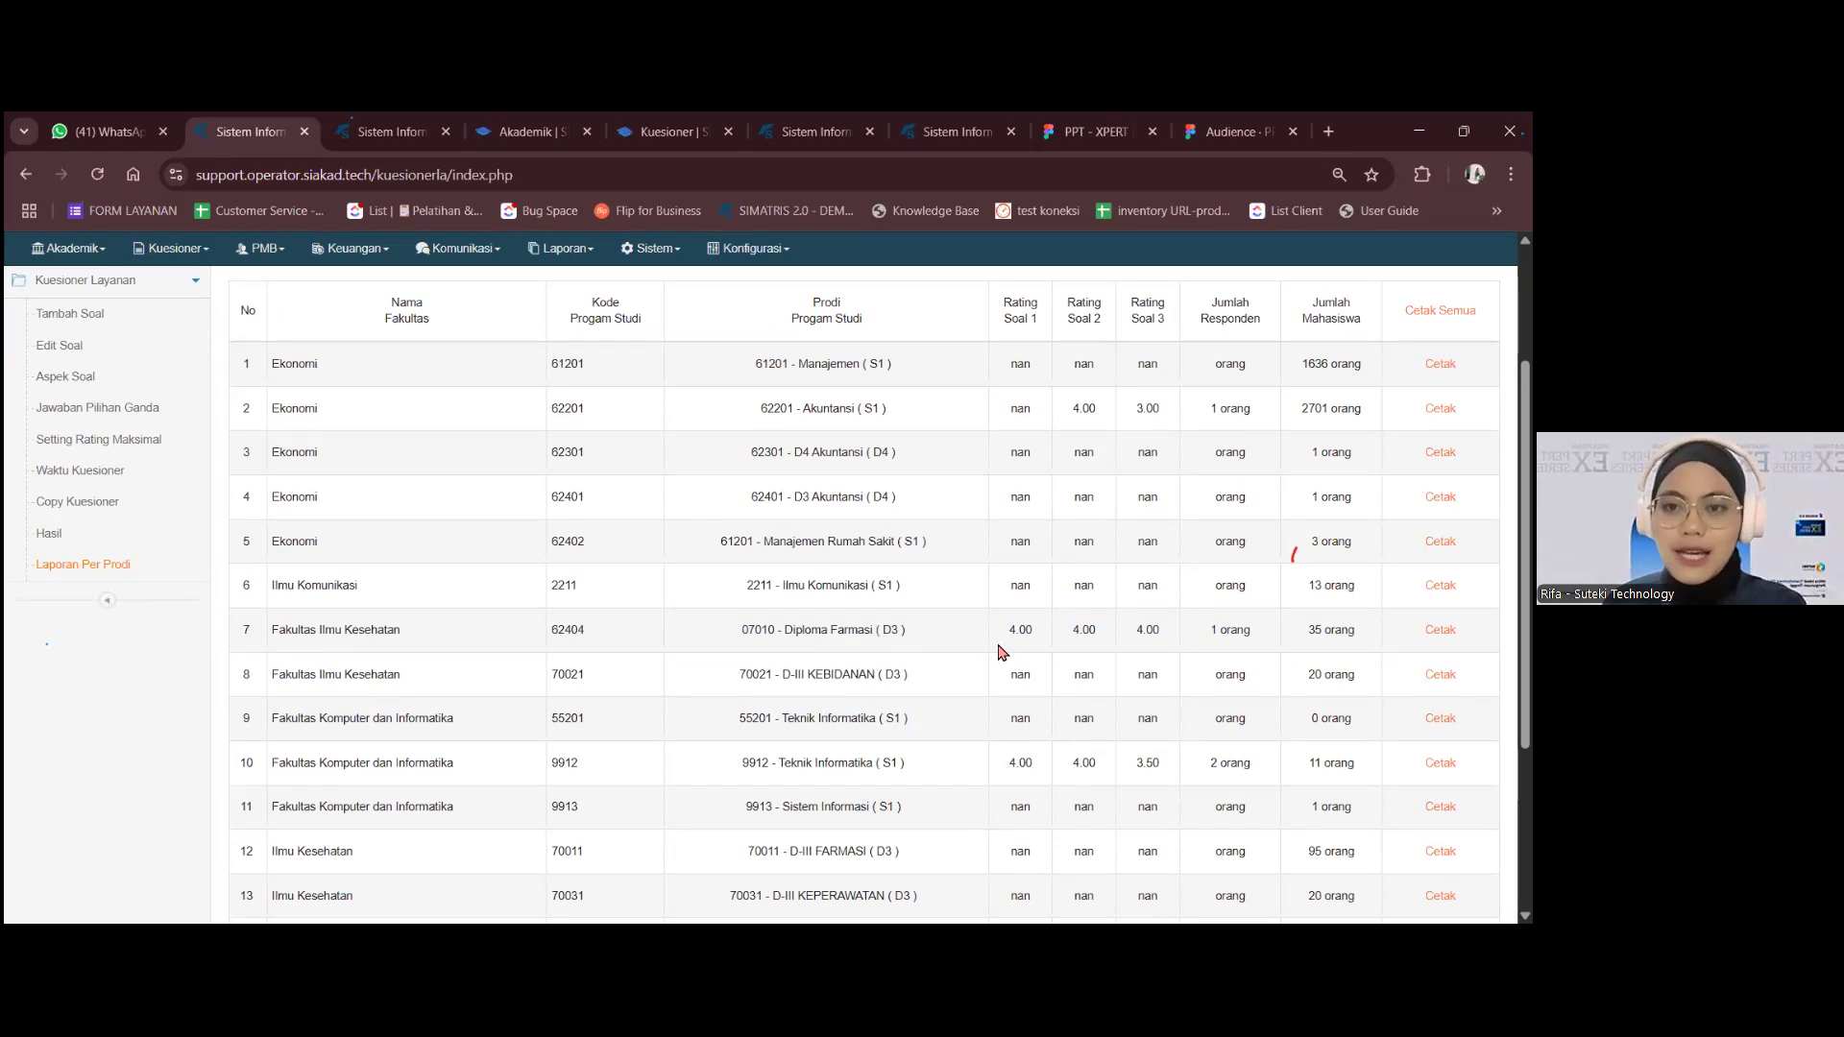
pyautogui.doubleClick(1025, 633)
pyautogui.click(1033, 631)
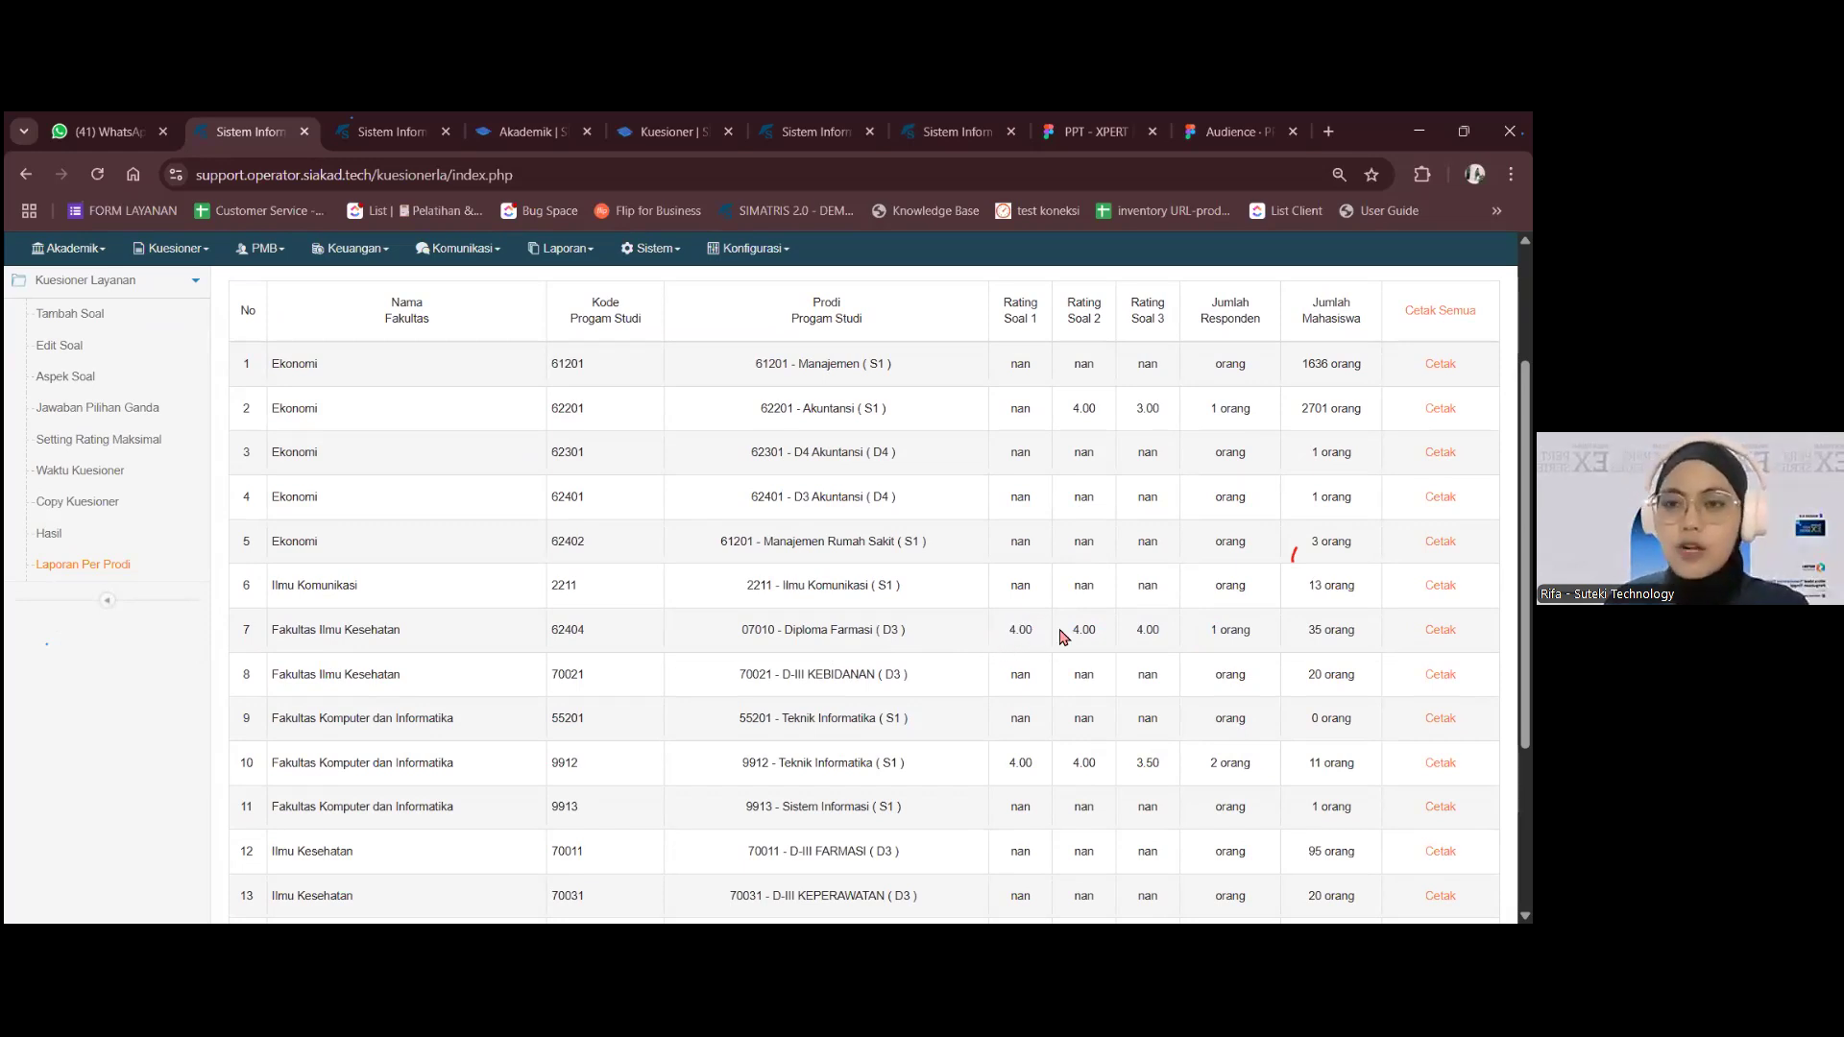
pyautogui.moveTo(1145, 631); pyautogui.dragTo(1153, 630)
pyautogui.tripleClick(1221, 634)
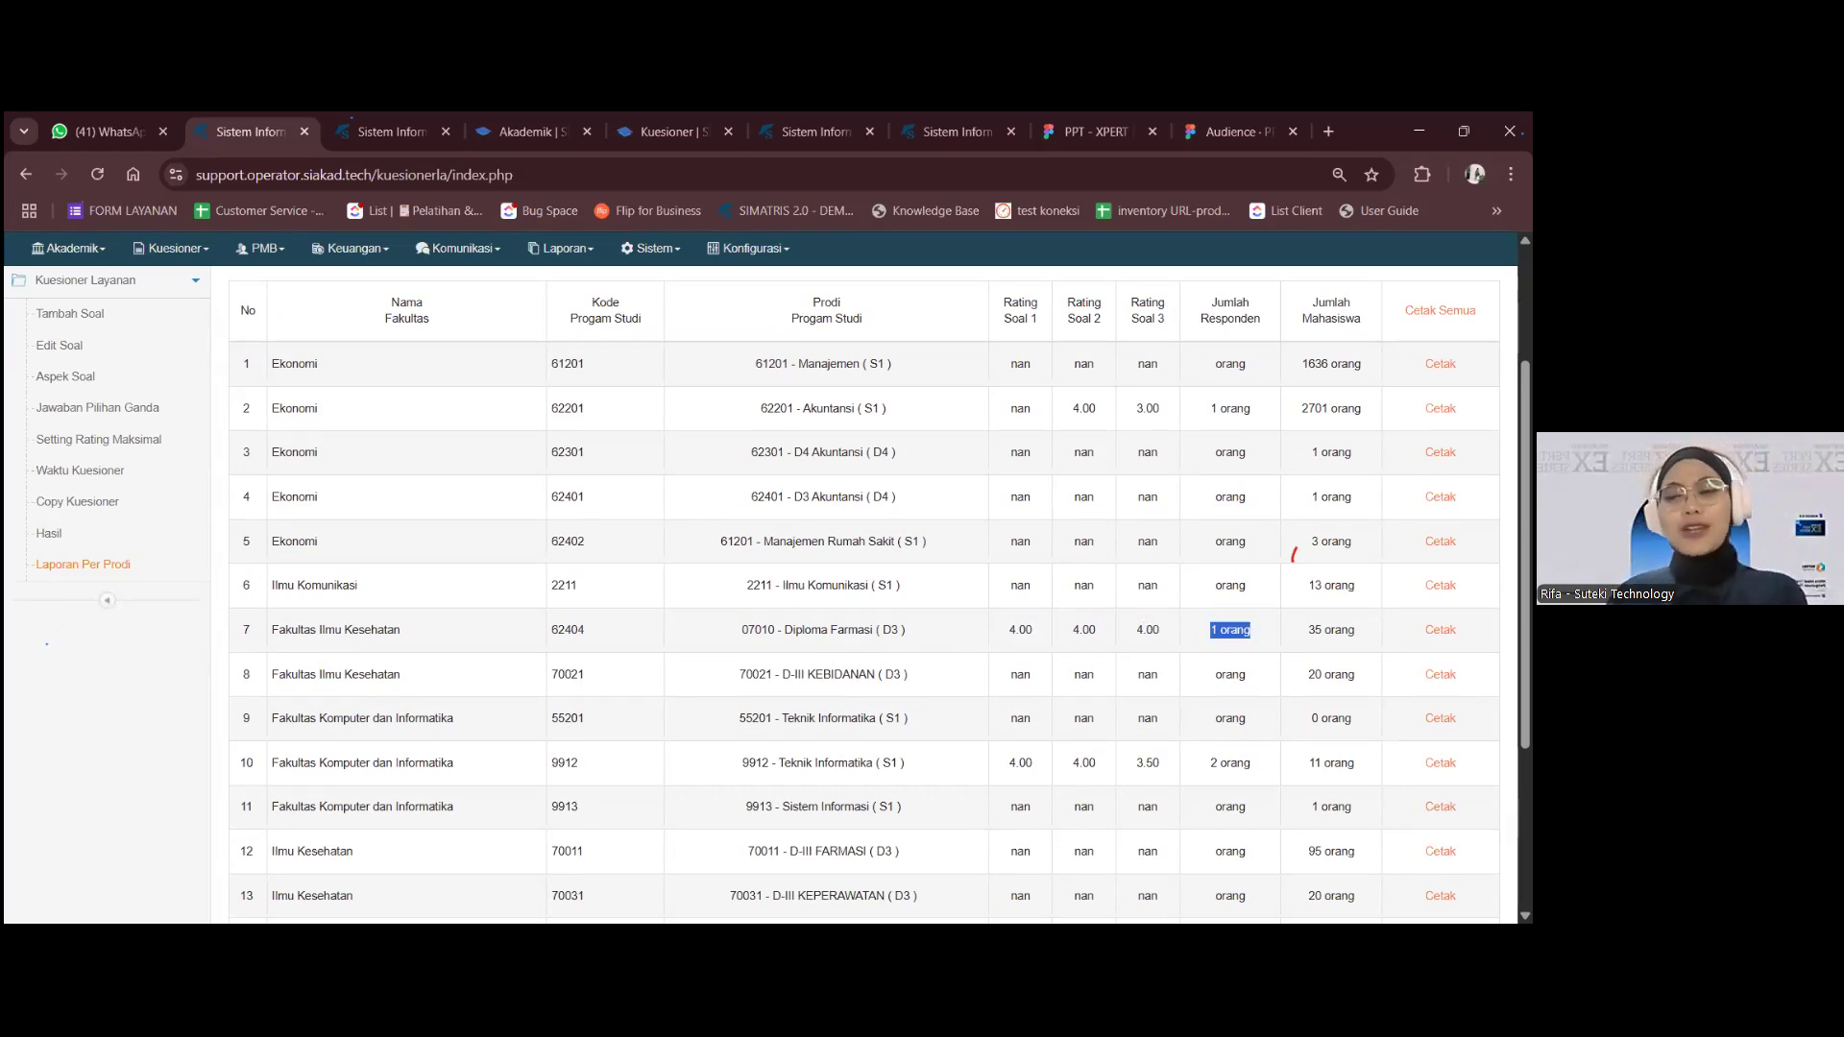
pyautogui.click(1232, 629)
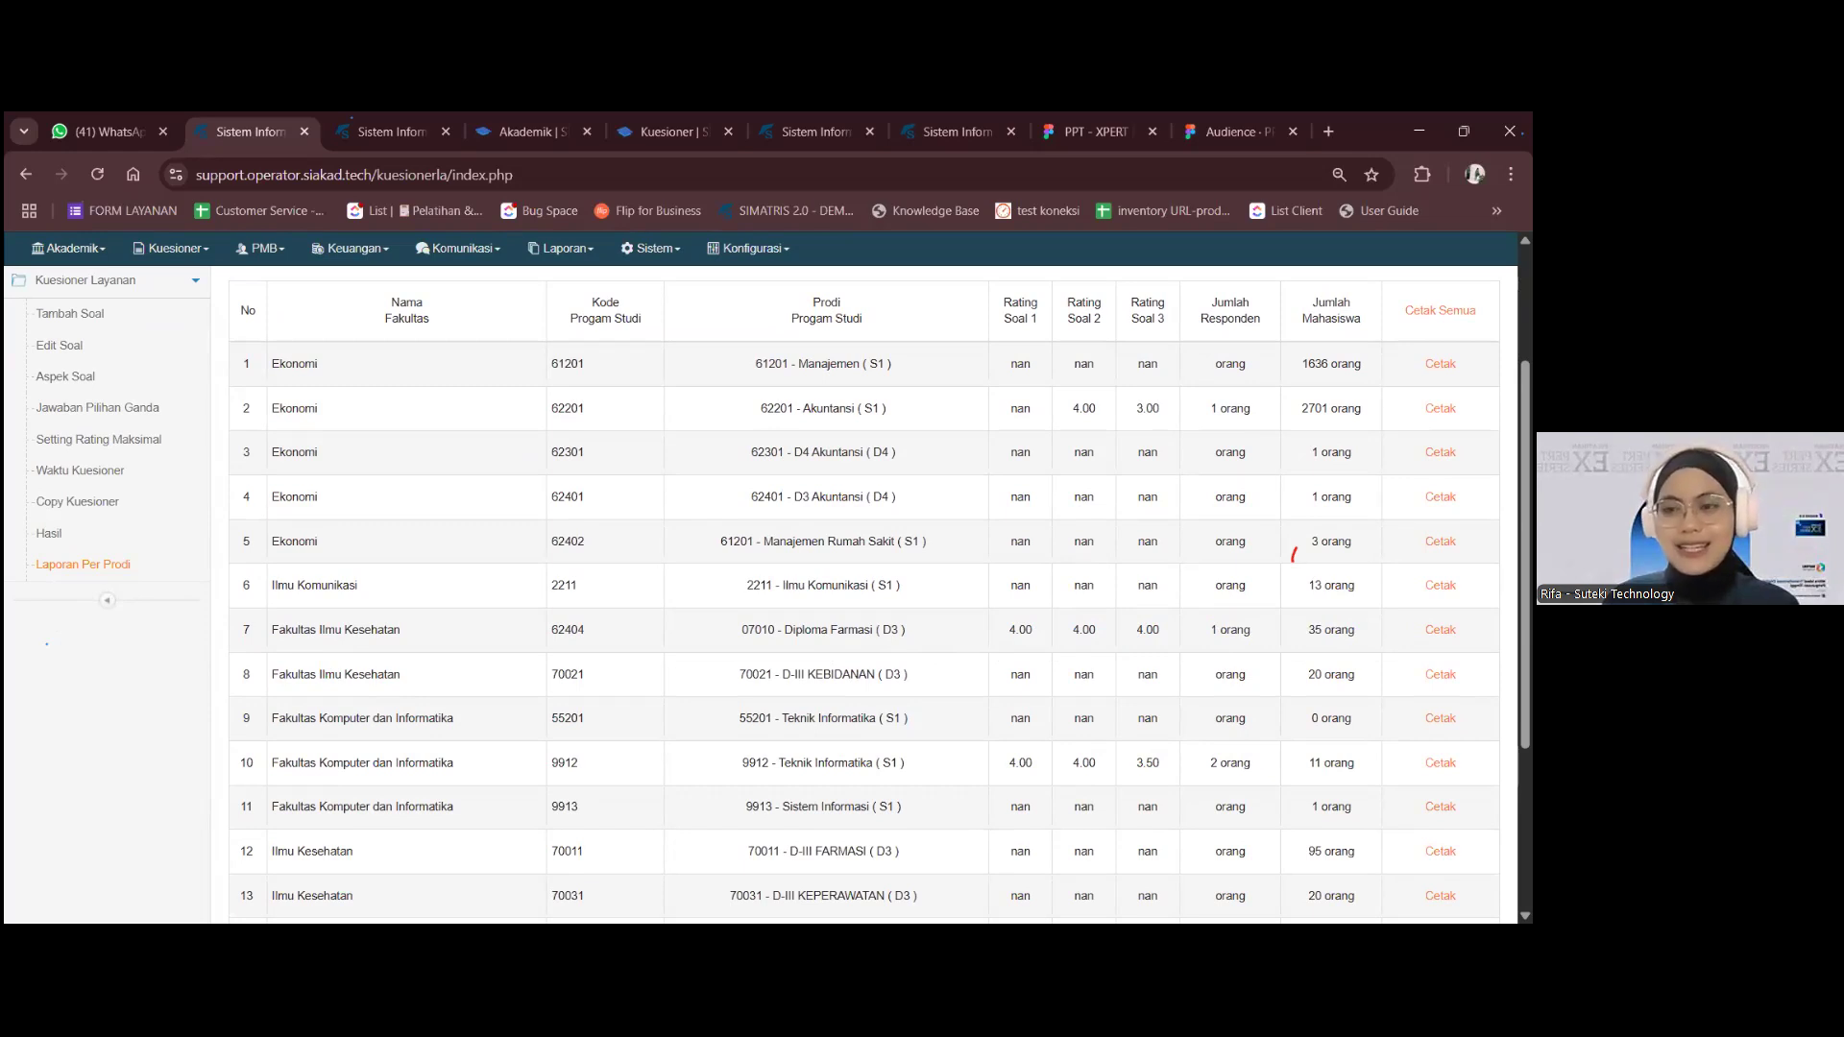
pyautogui.moveTo(1253, 629); pyautogui.dragTo(1357, 633)
pyautogui.click(1357, 636)
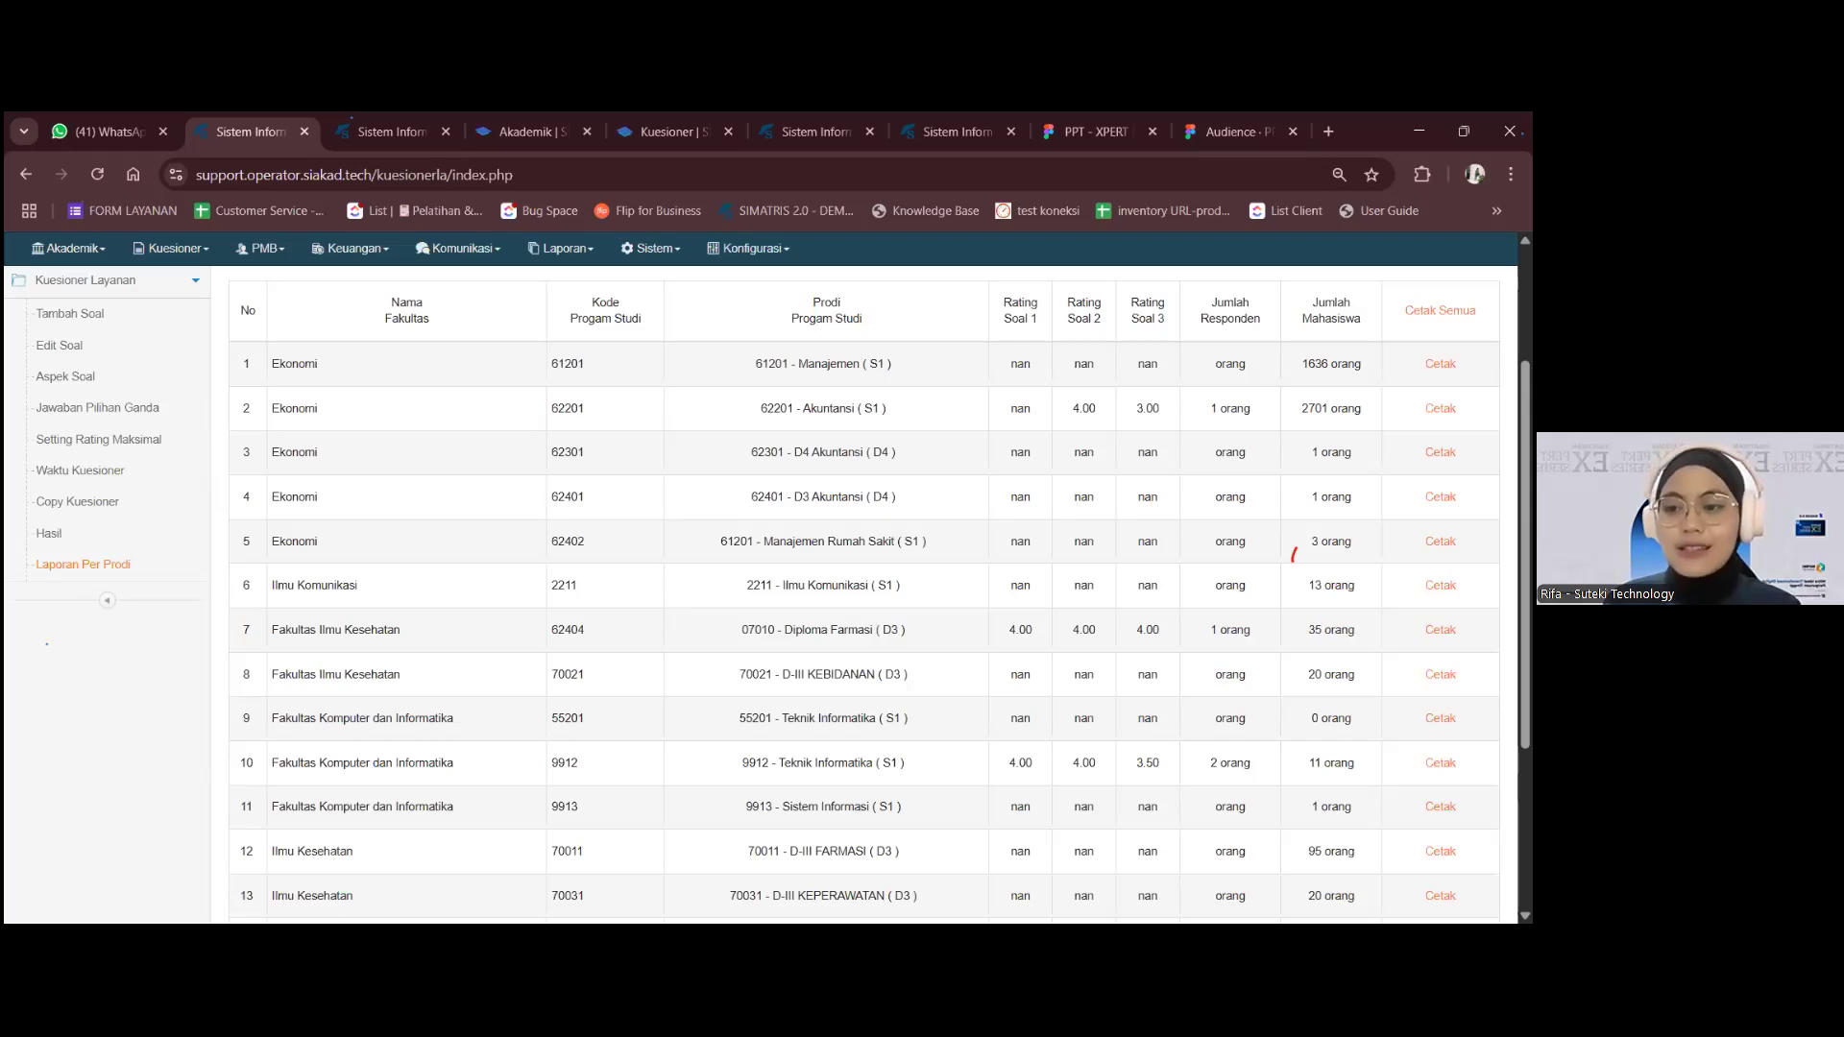
pyautogui.tripleClick(1226, 638)
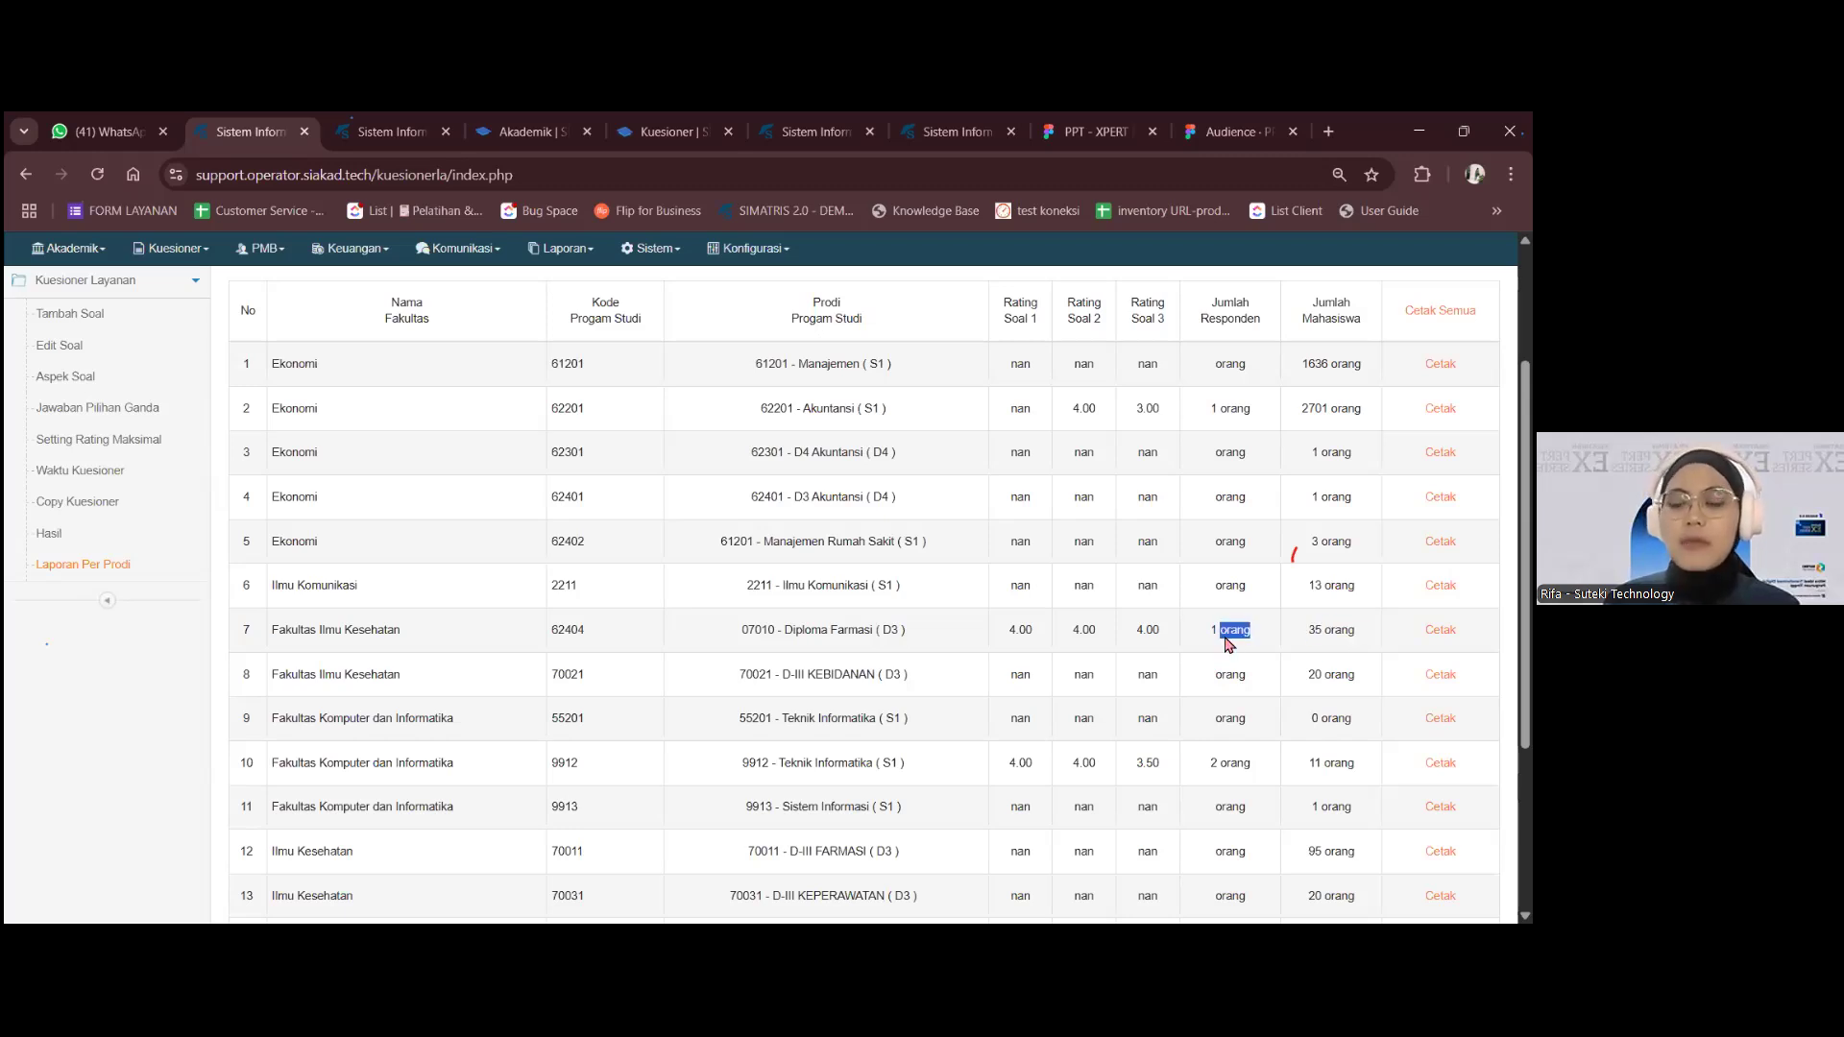
pyautogui.click(1233, 630)
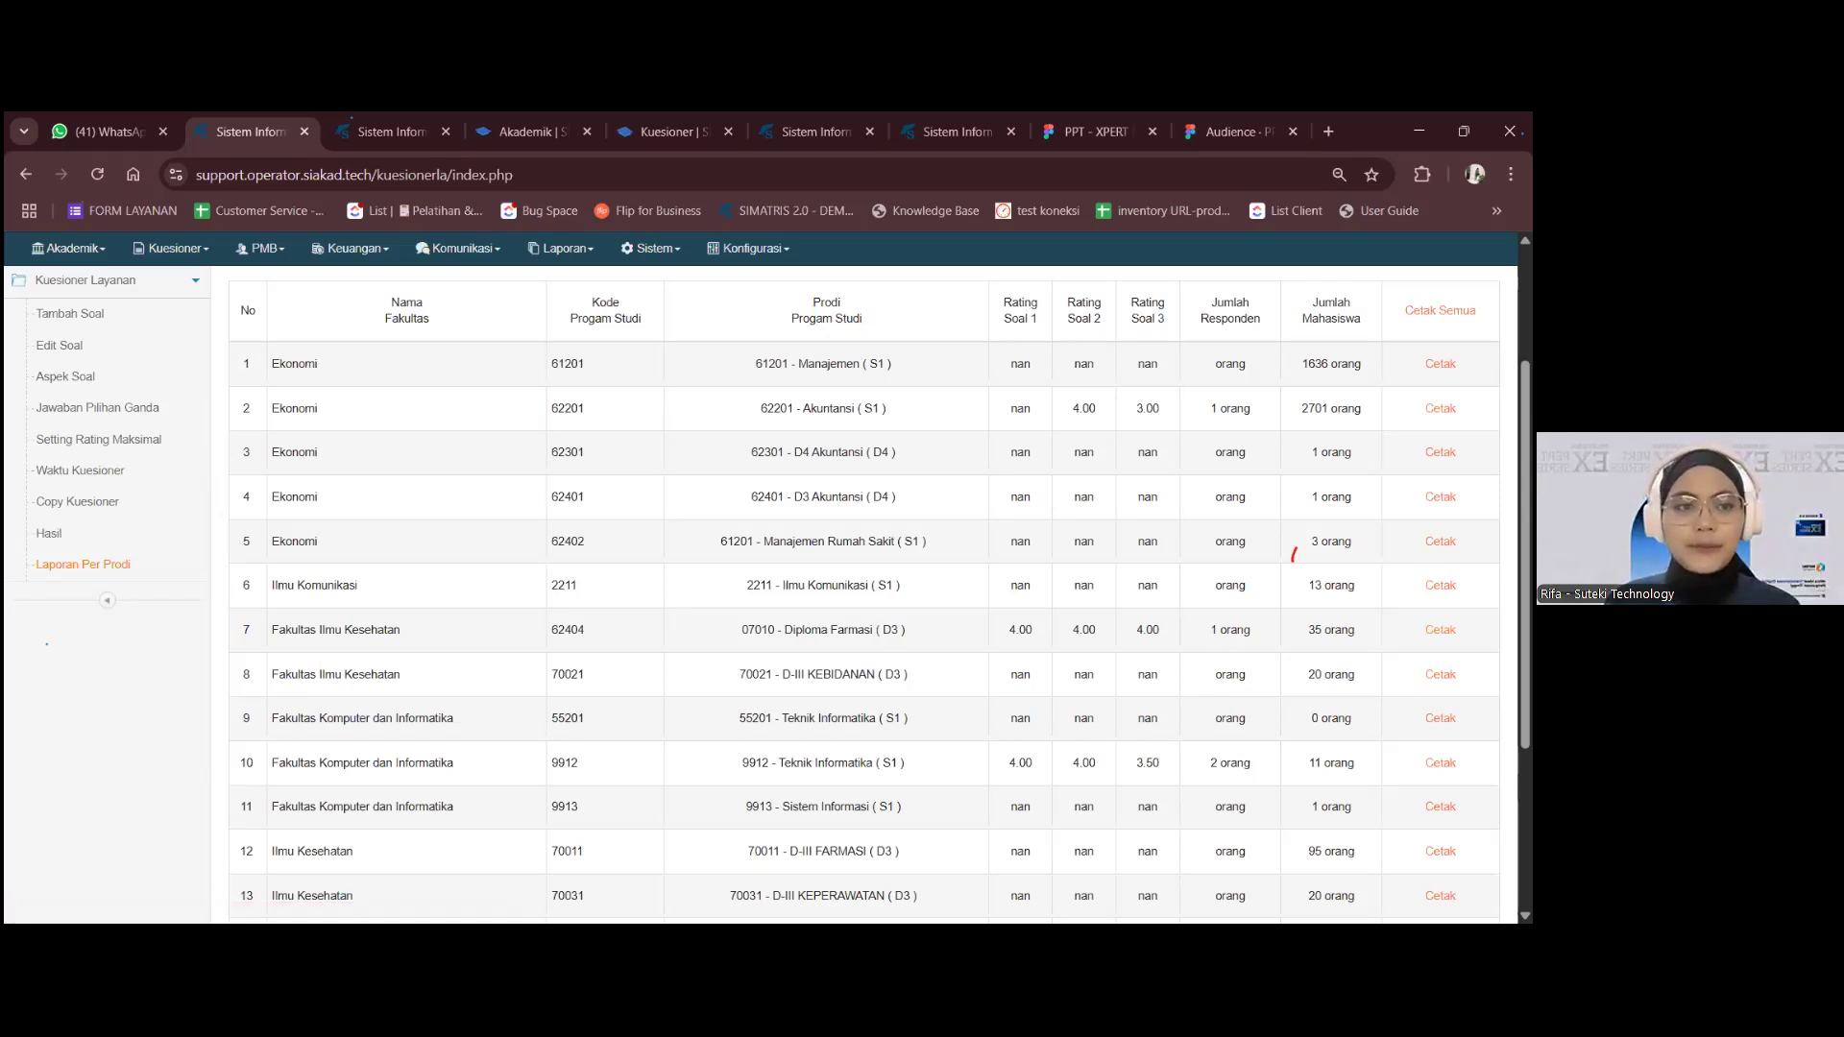
pyautogui.scroll(3, 899, 636)
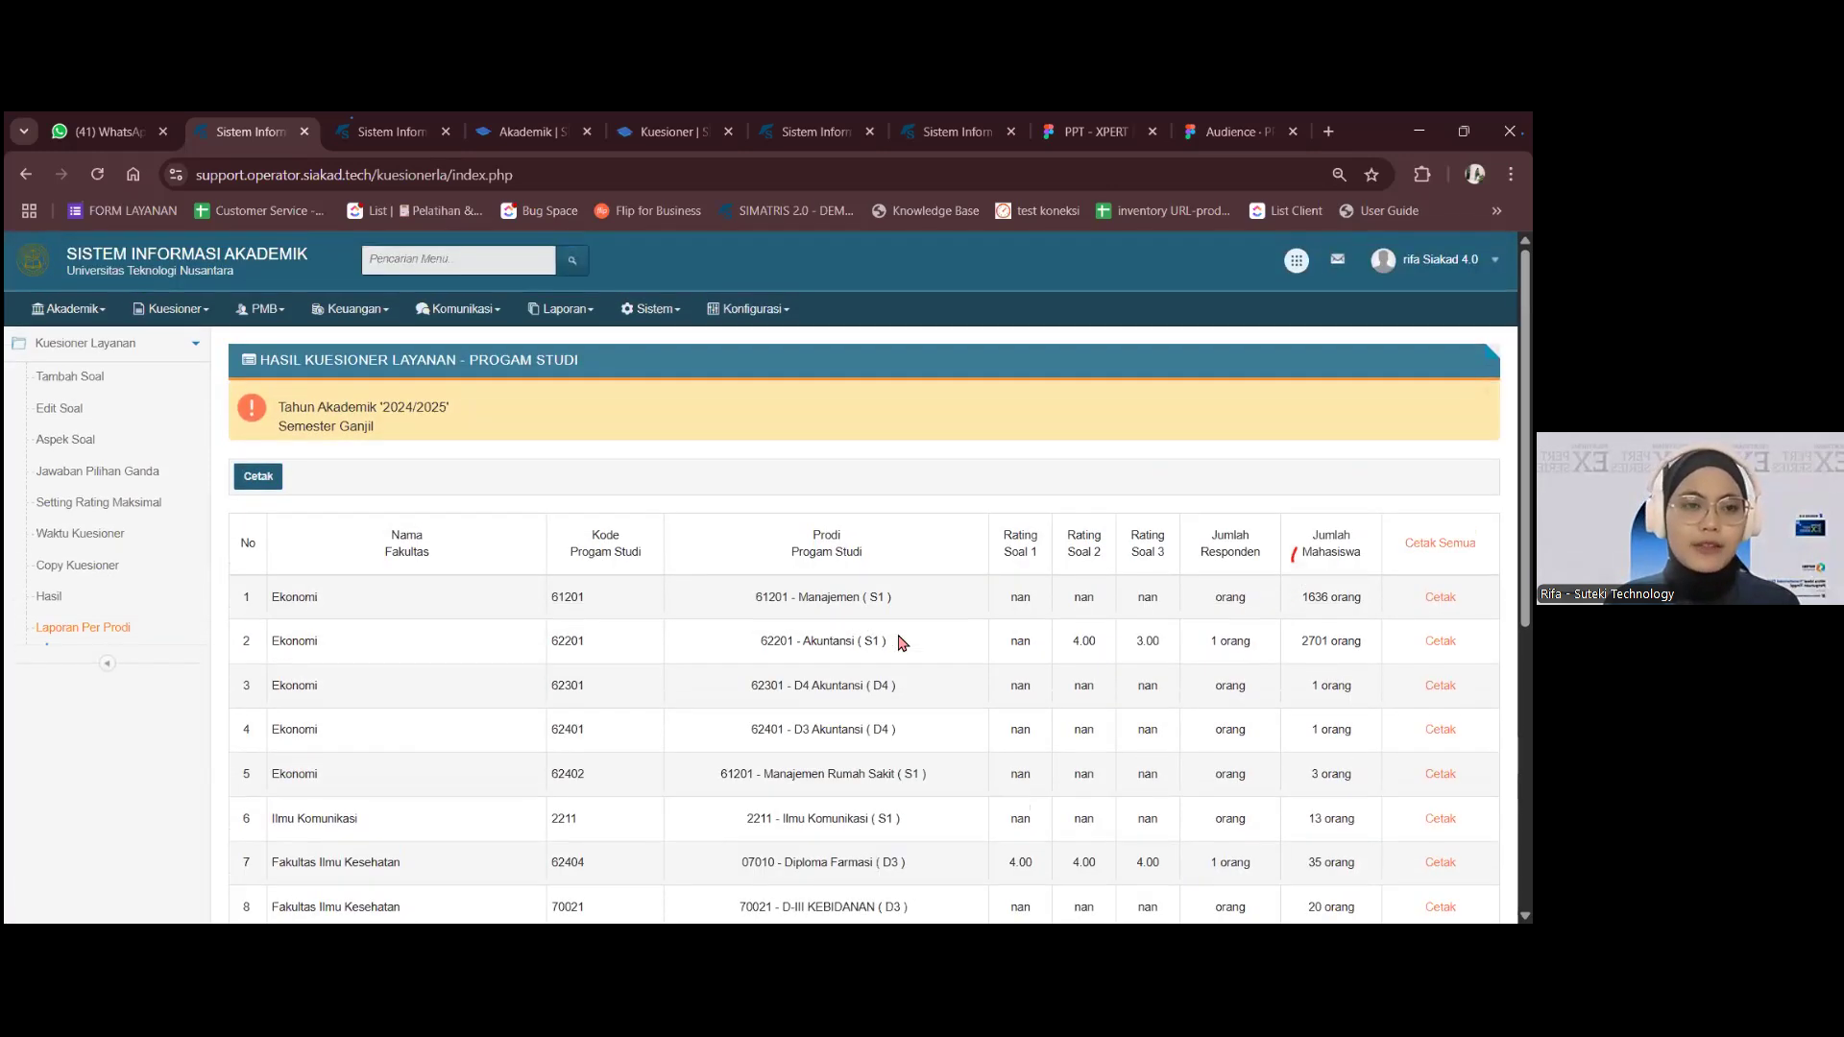
# - Open the question aspect page of the Kritik dan Saran questionnaire
pyautogui.click(148, 357)
pyautogui.click(148, 357)
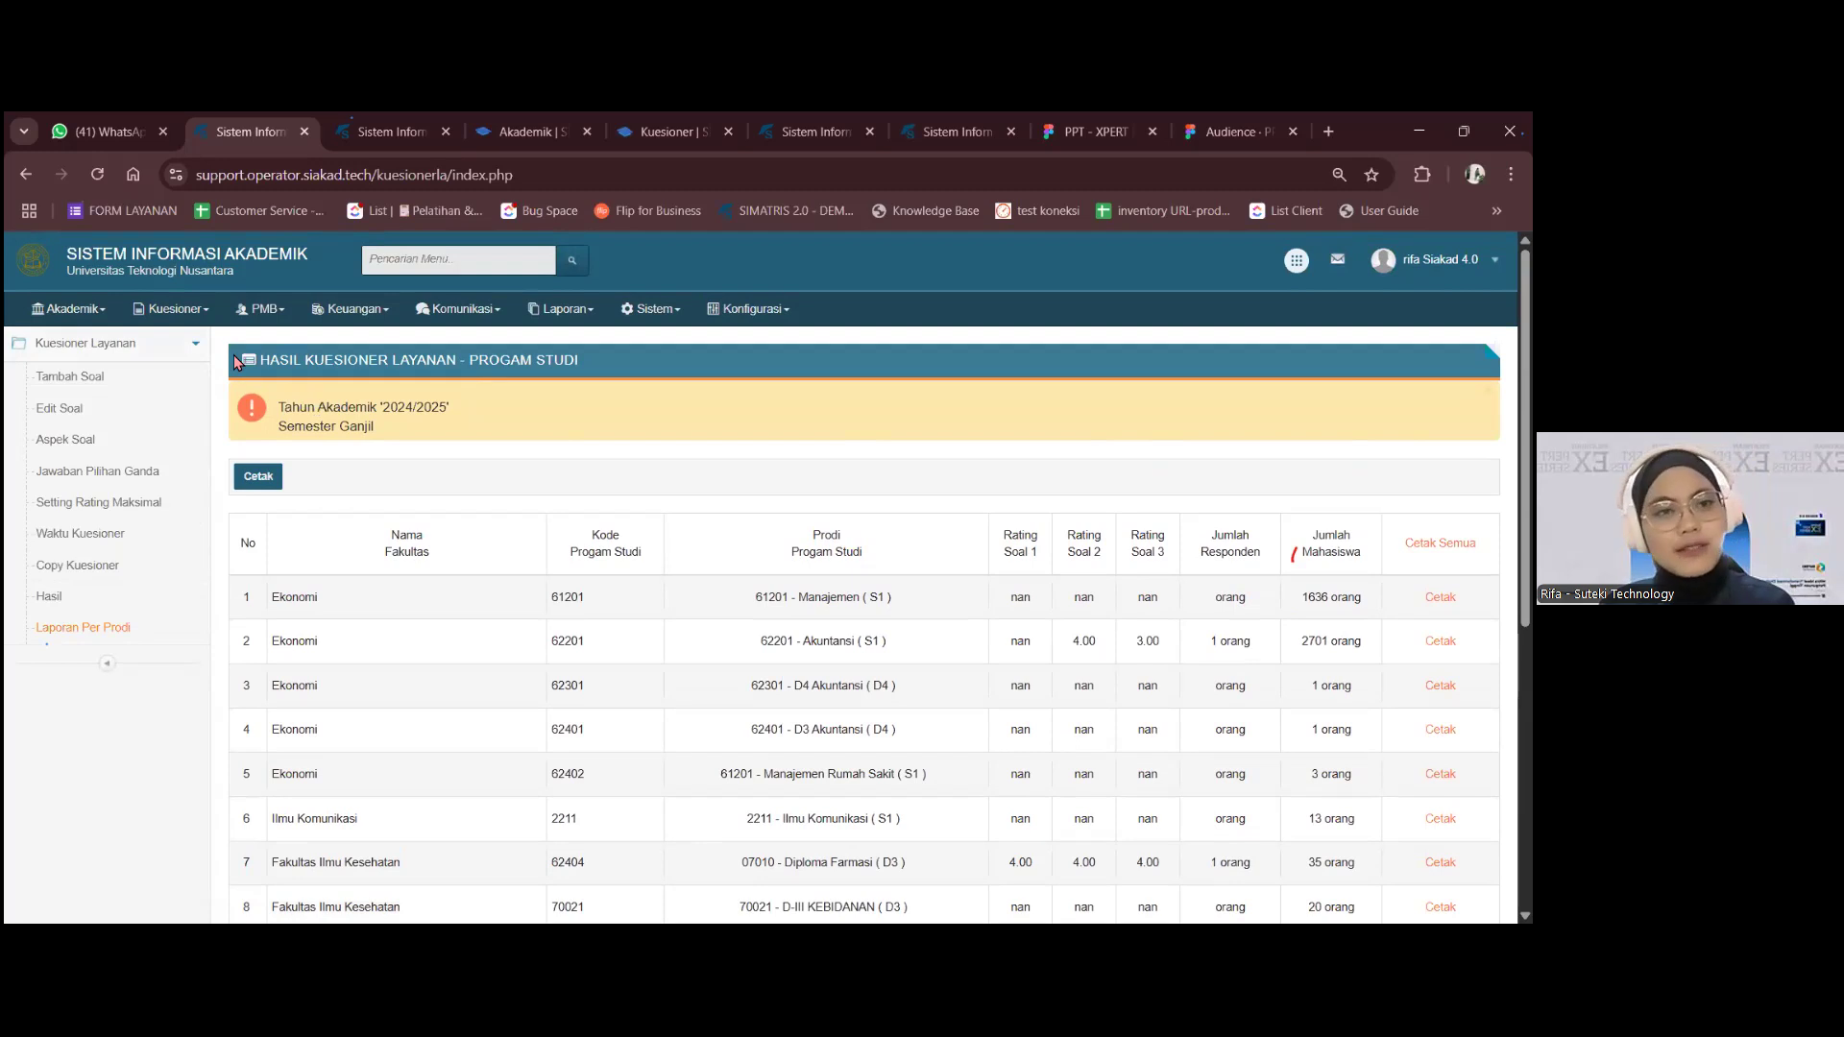
pyautogui.click(177, 321)
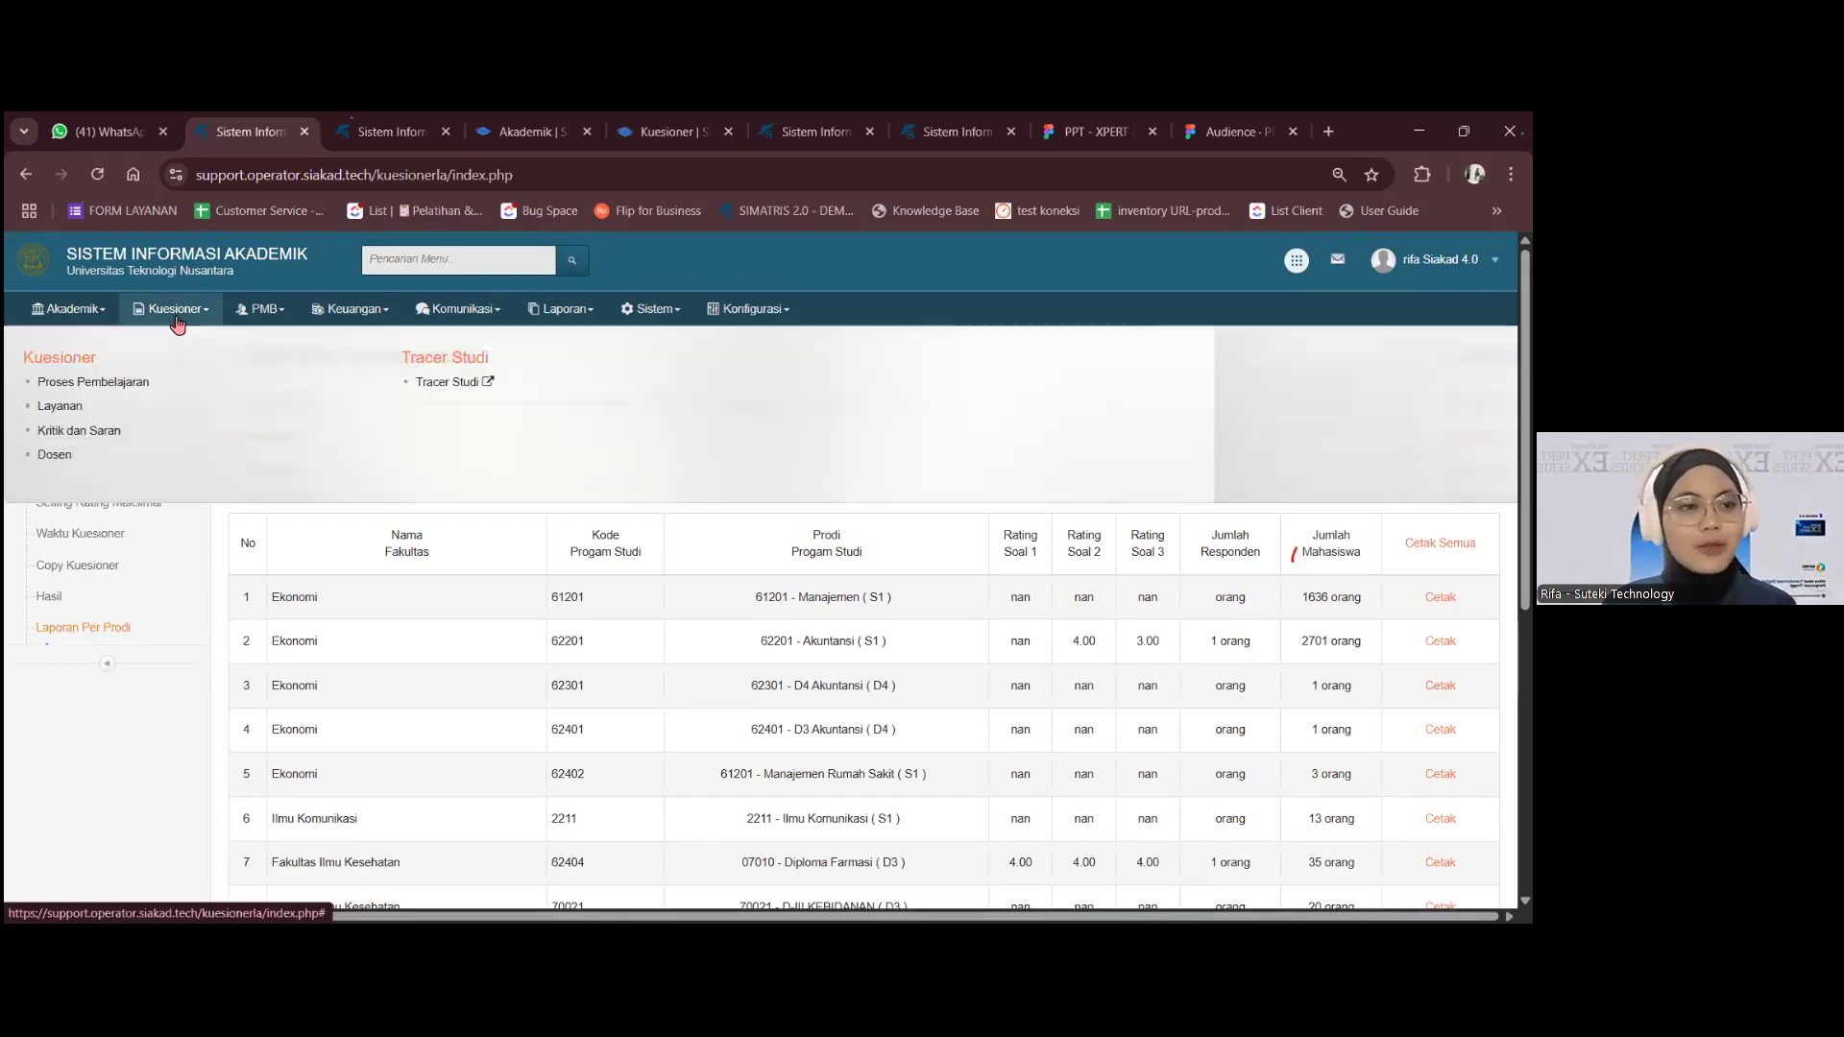
pyautogui.click(94, 432)
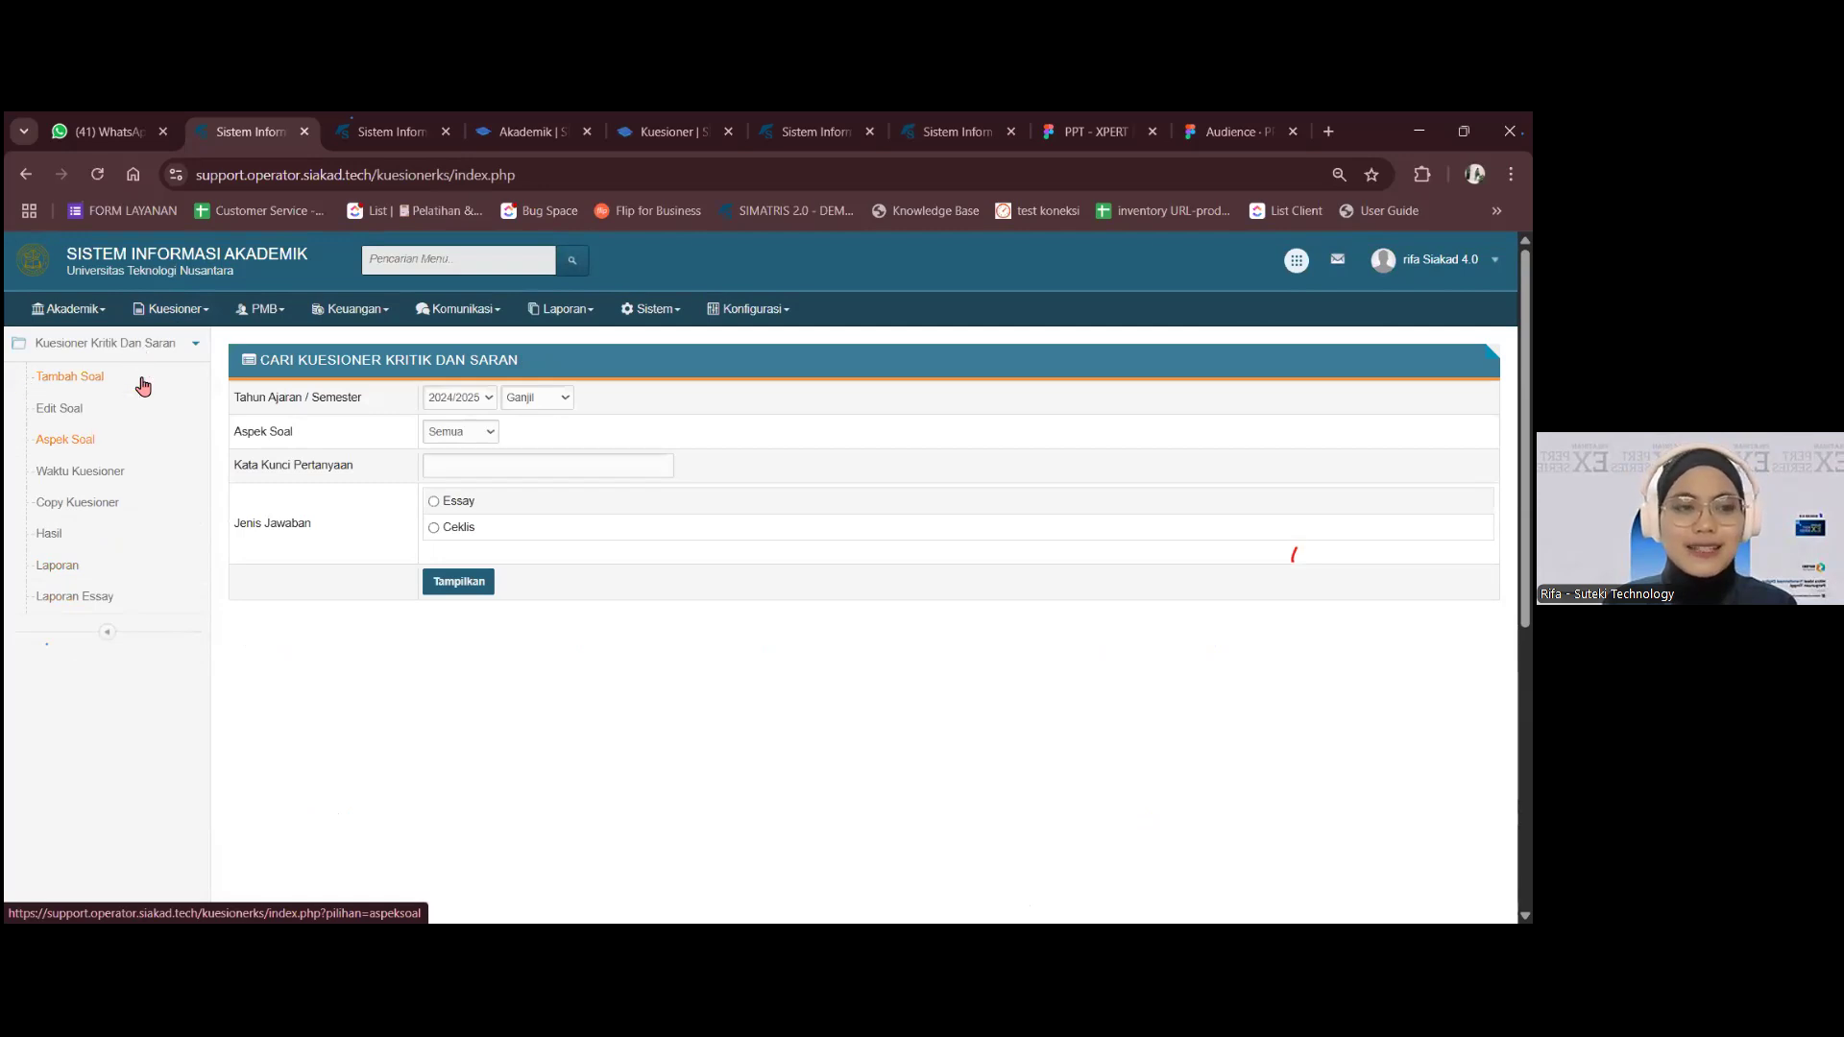
pyautogui.click(151, 442)
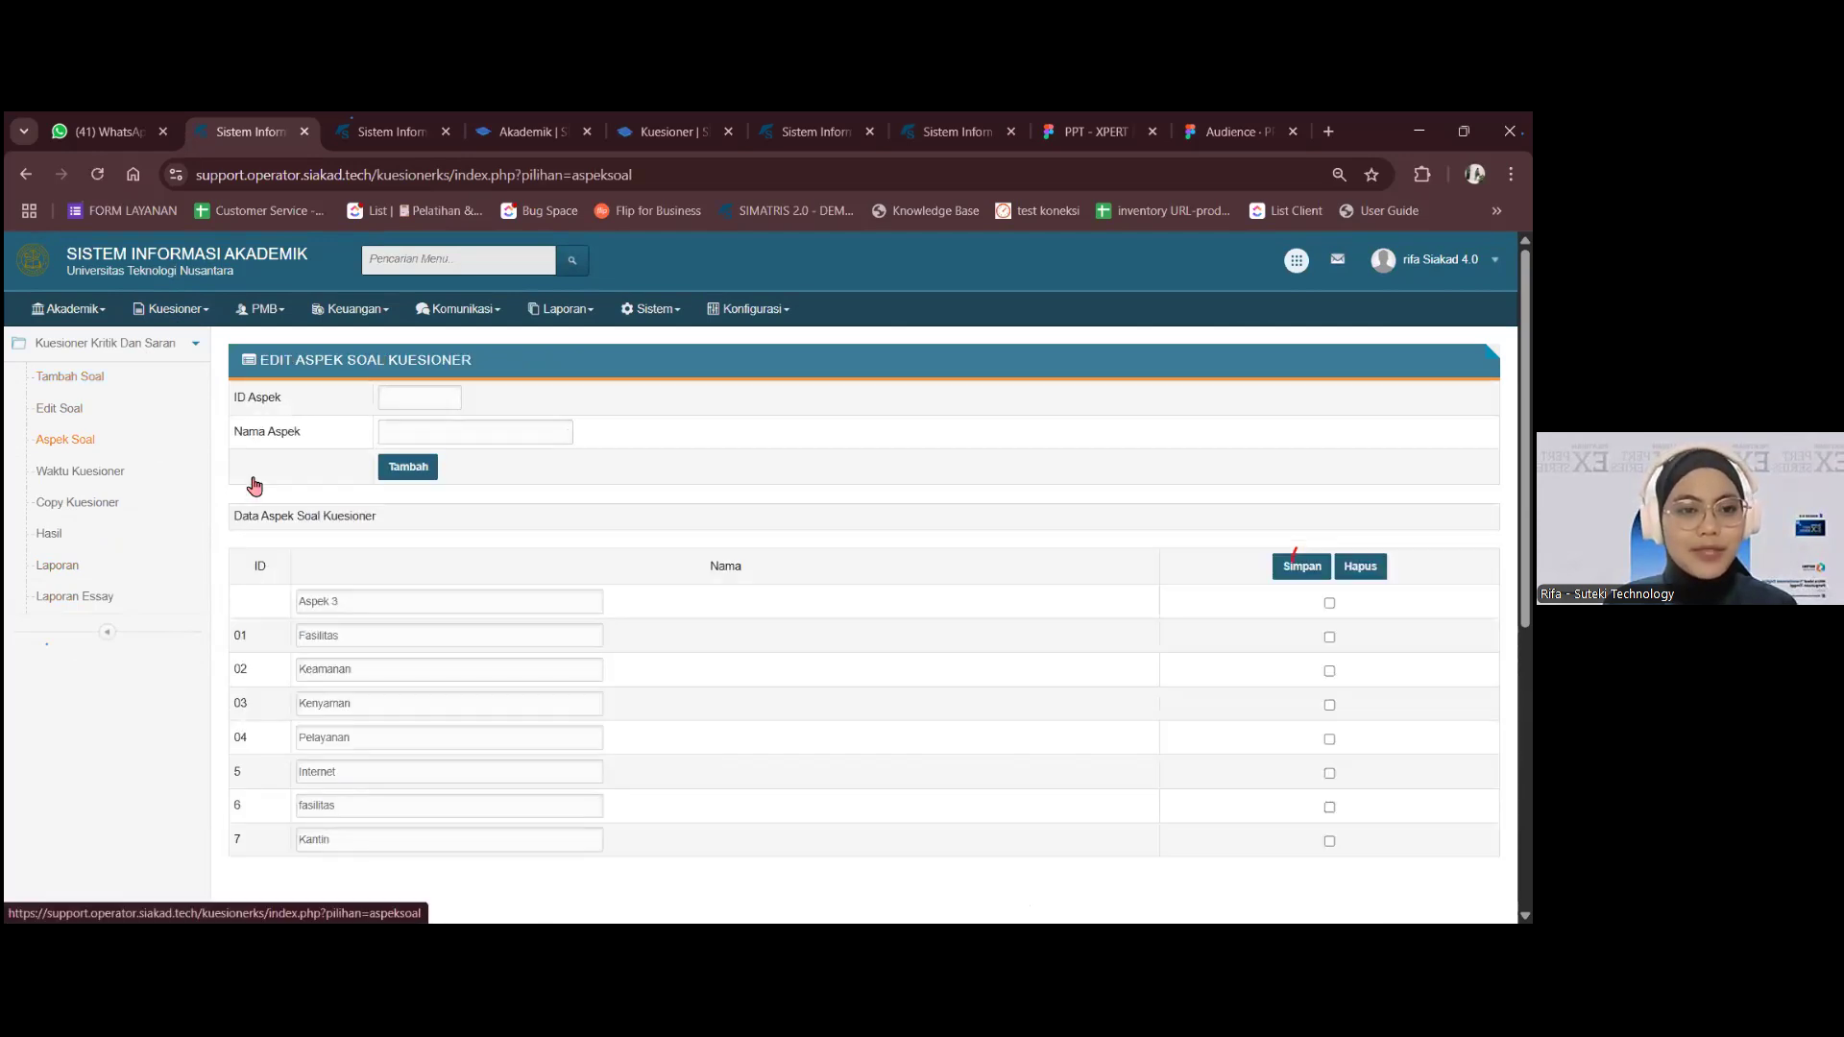
# - Examine the existing Kritik dan Saran question aspects and the ID Aspek and Nama Aspek fields for a new aspect
pyautogui.moveTo(371, 601); pyautogui.dragTo(289, 612)
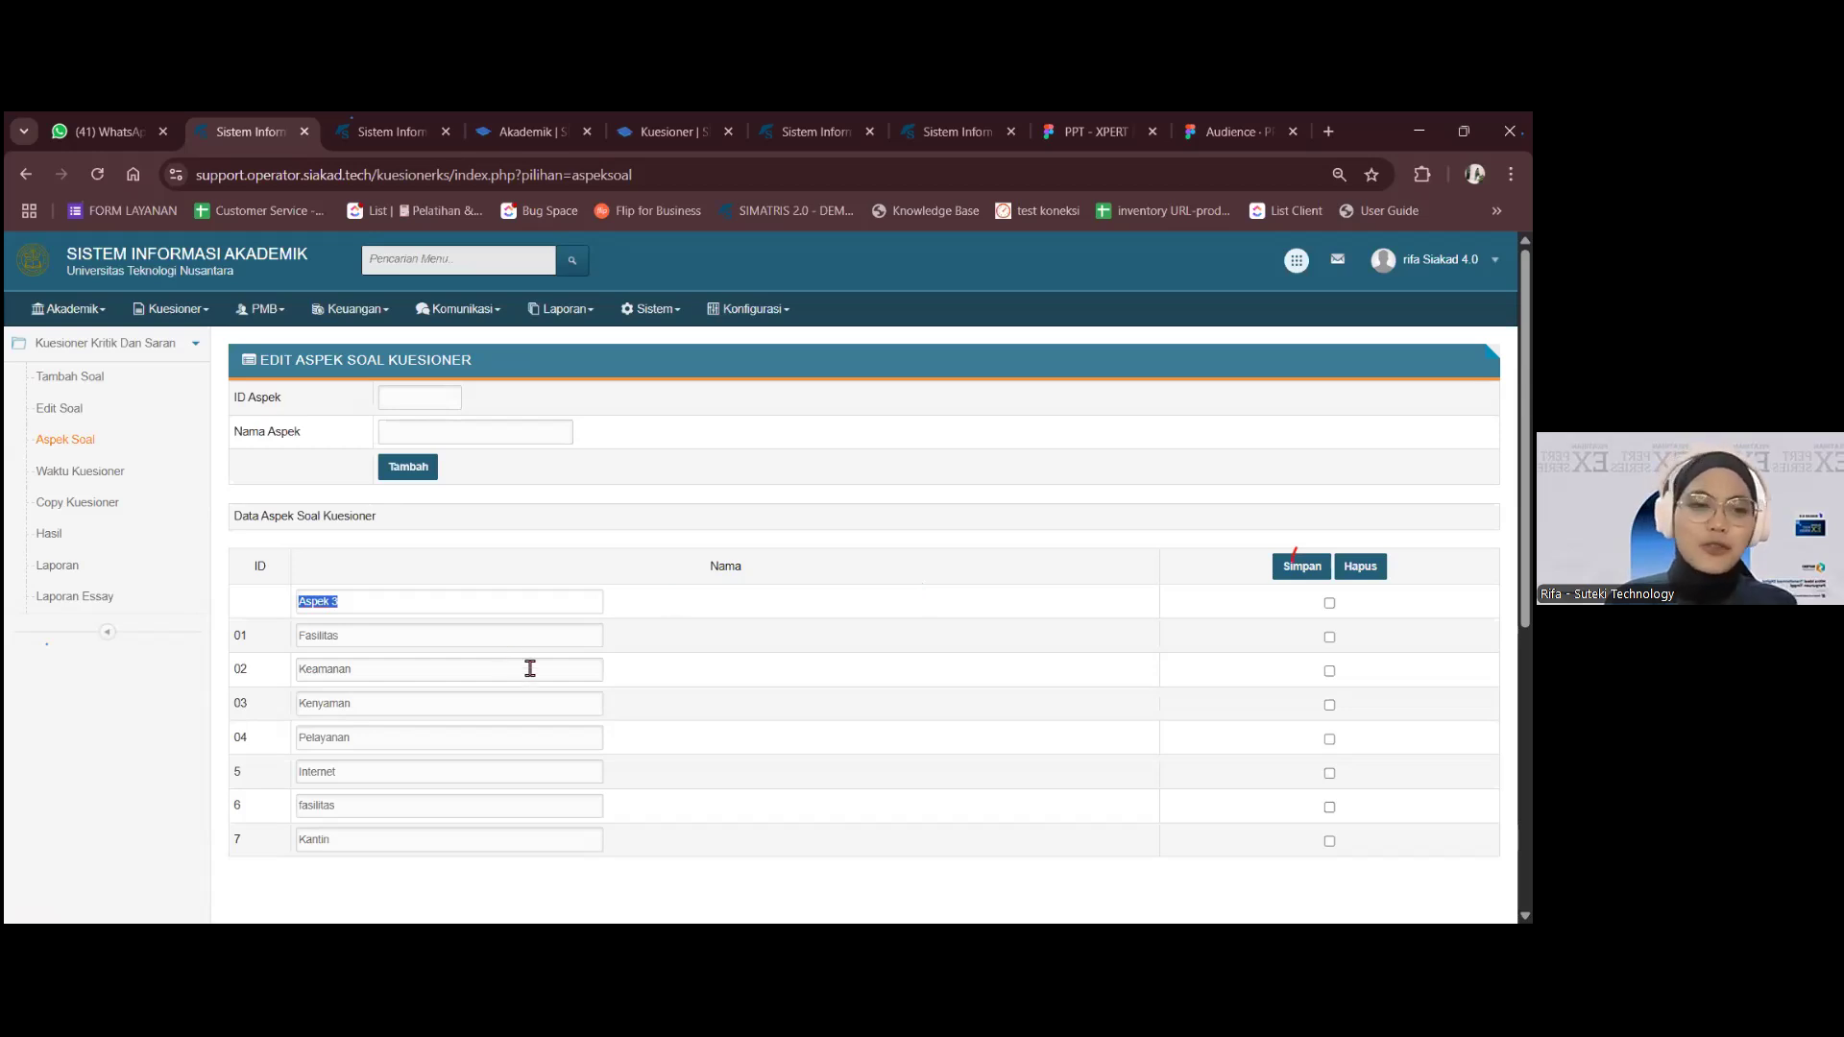
pyautogui.click(392, 636)
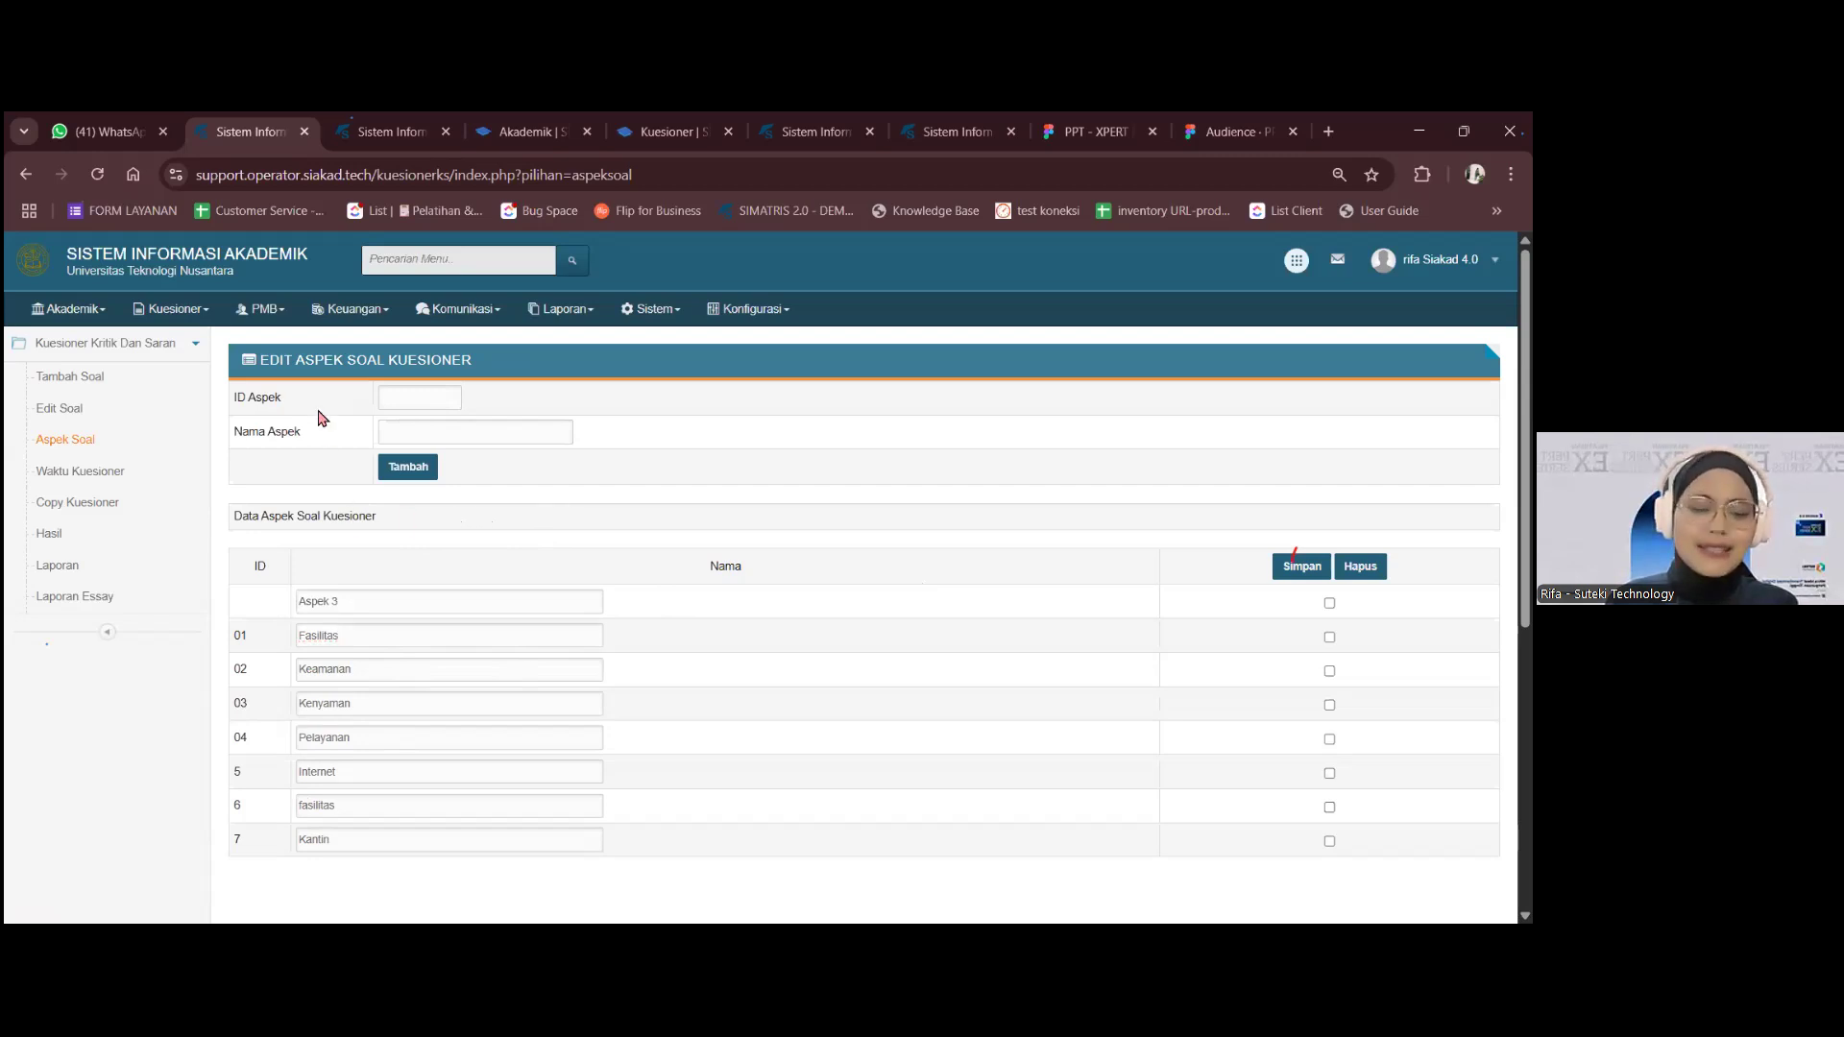
pyautogui.click(422, 396)
pyautogui.click(411, 432)
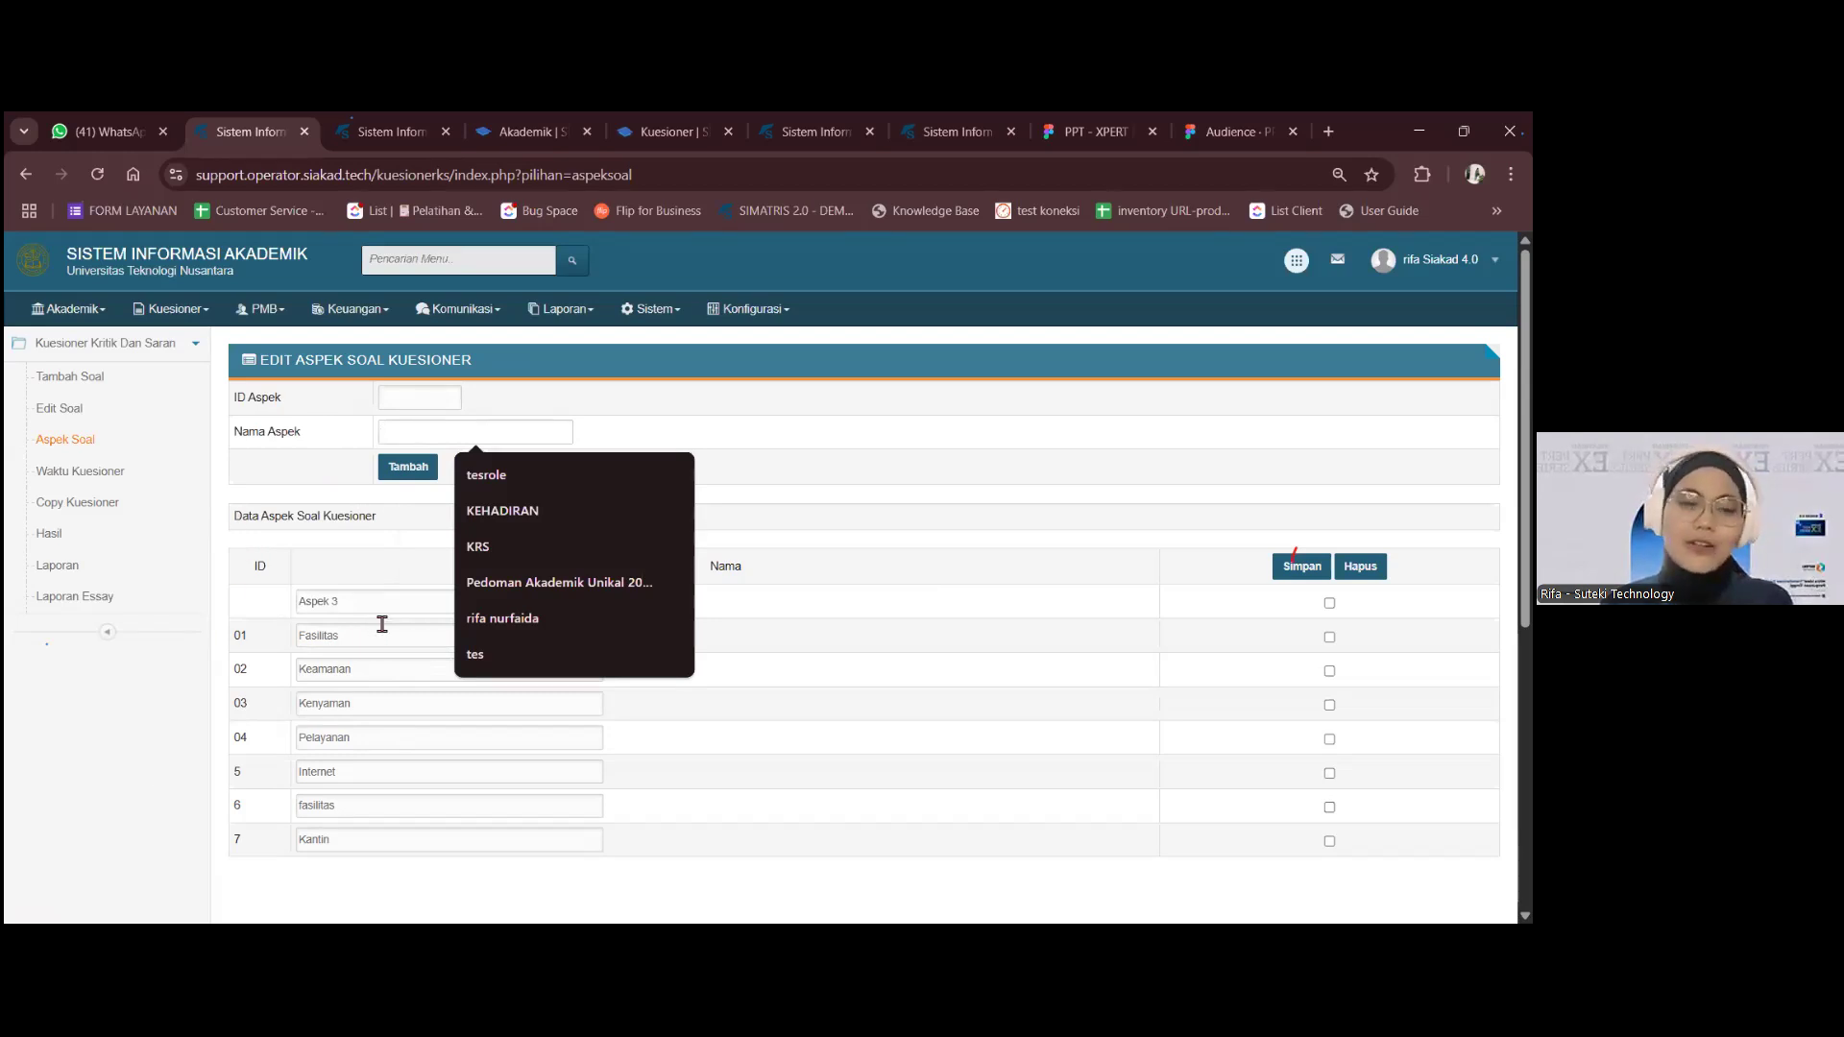
# - Open the form for adding a Kritik dan Saran question and choose Fasilitas as the question aspect
pyautogui.click(382, 663)
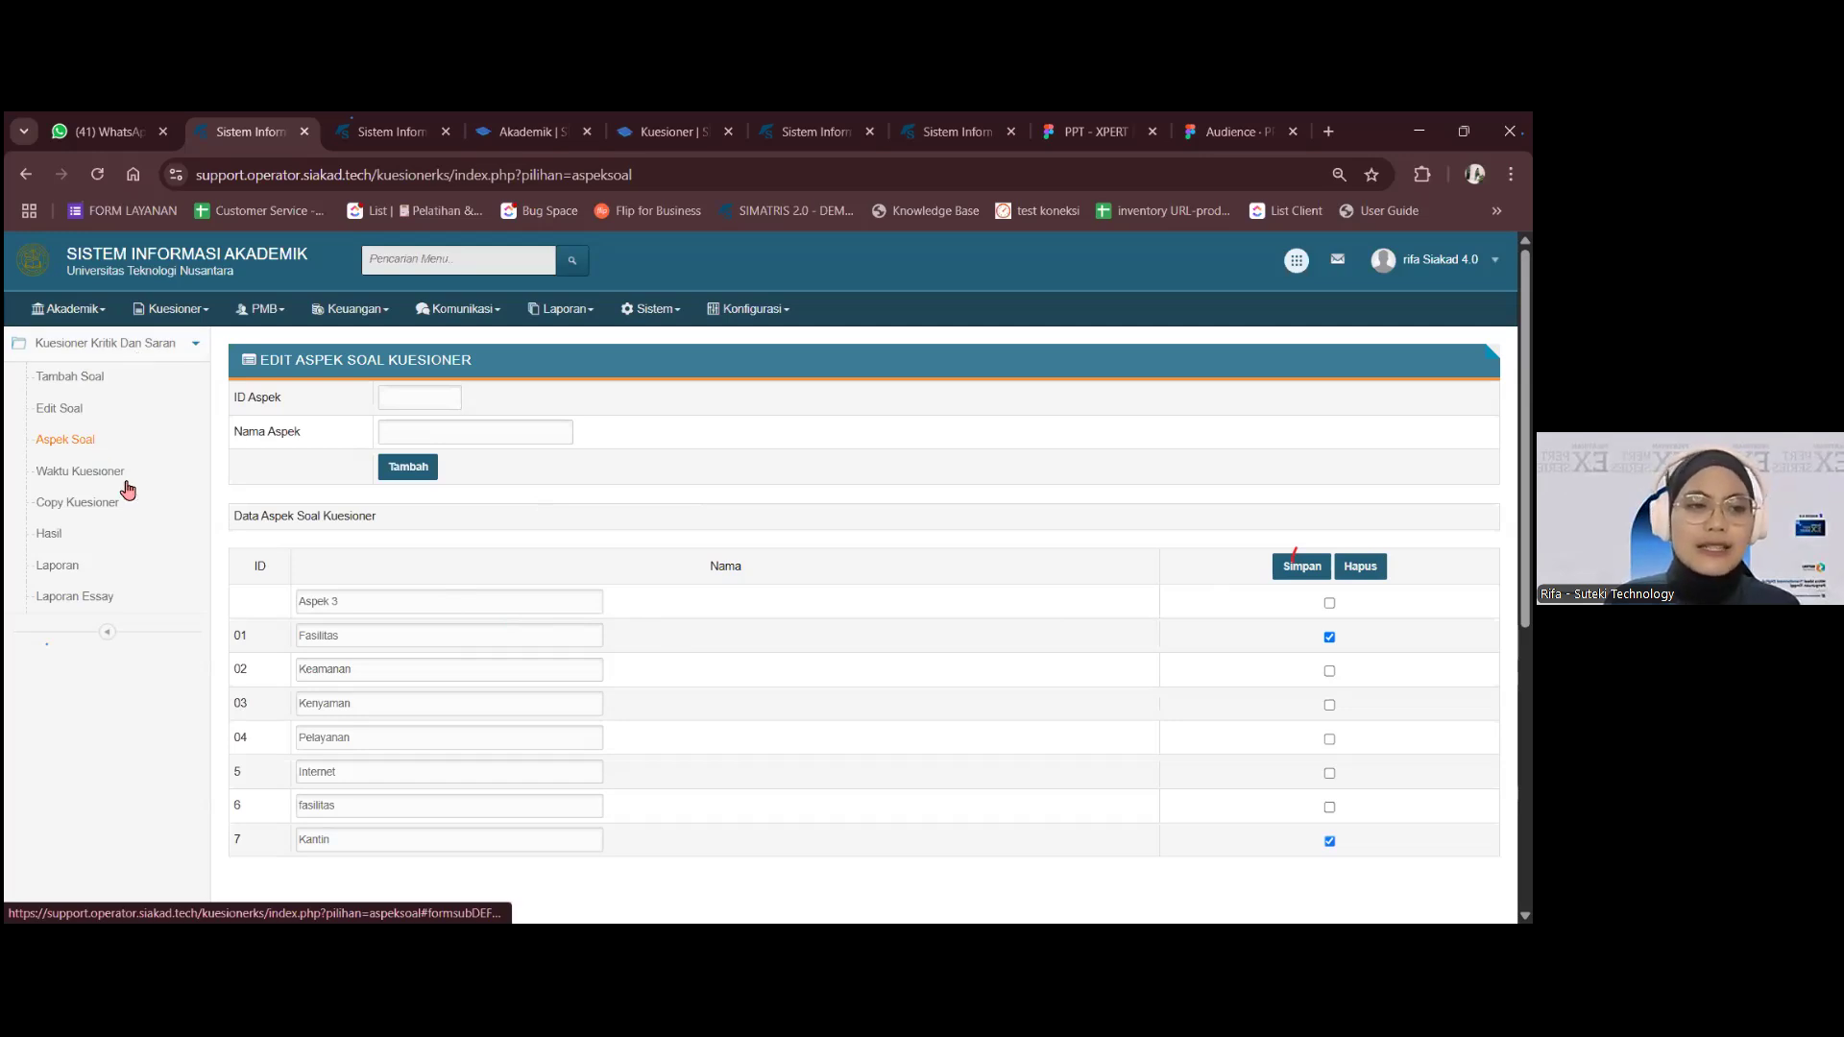
pyautogui.click(105, 382)
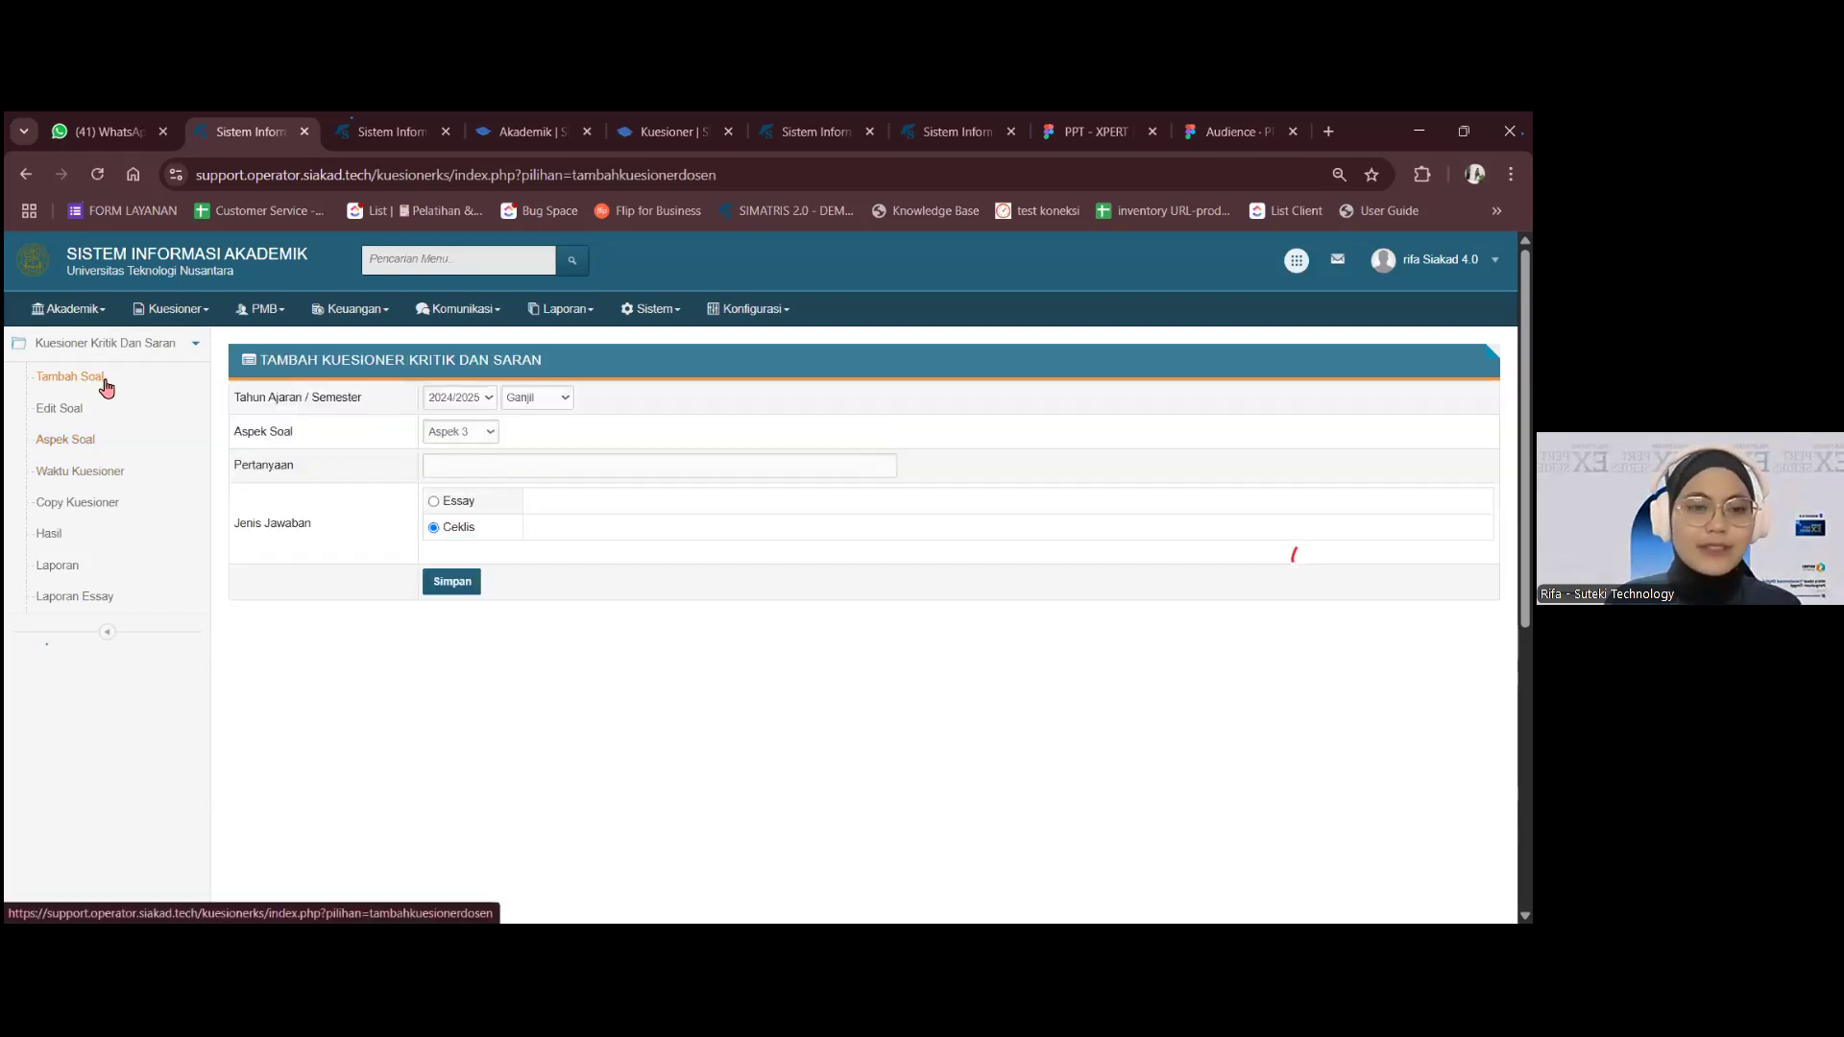
pyautogui.click(447, 434)
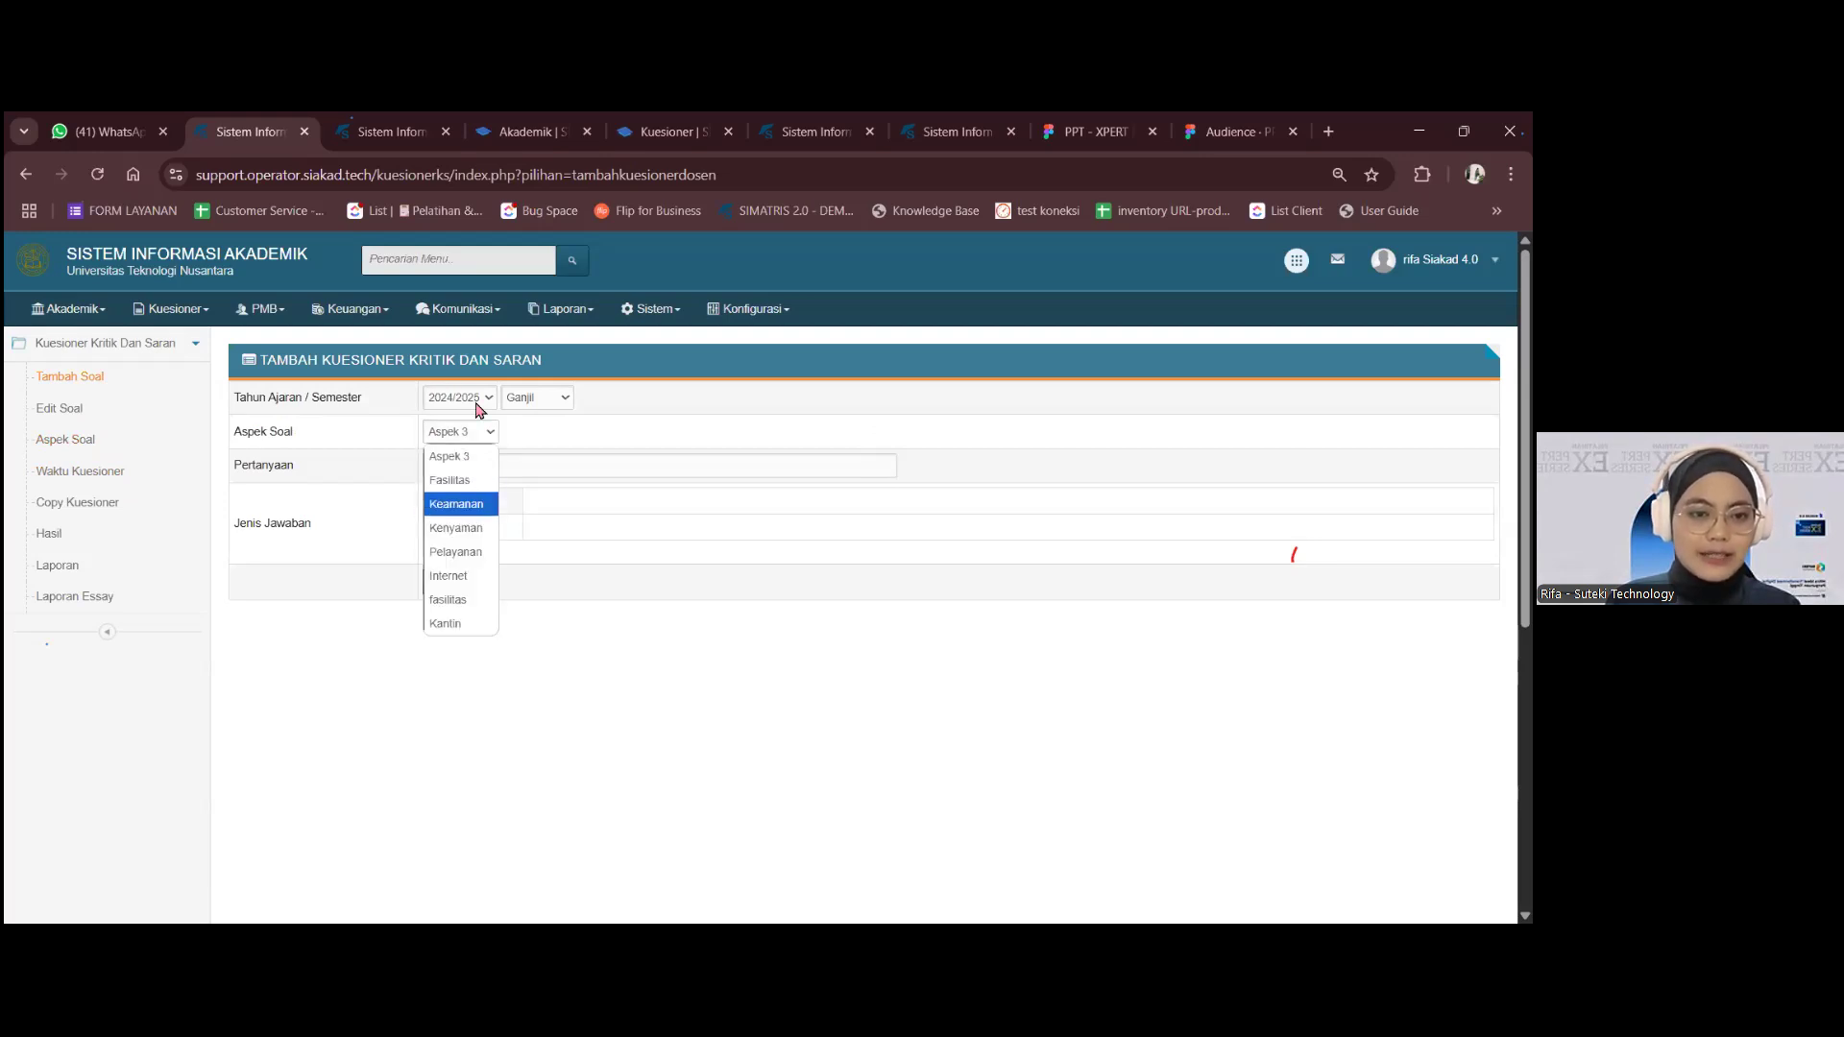
pyautogui.click(542, 433)
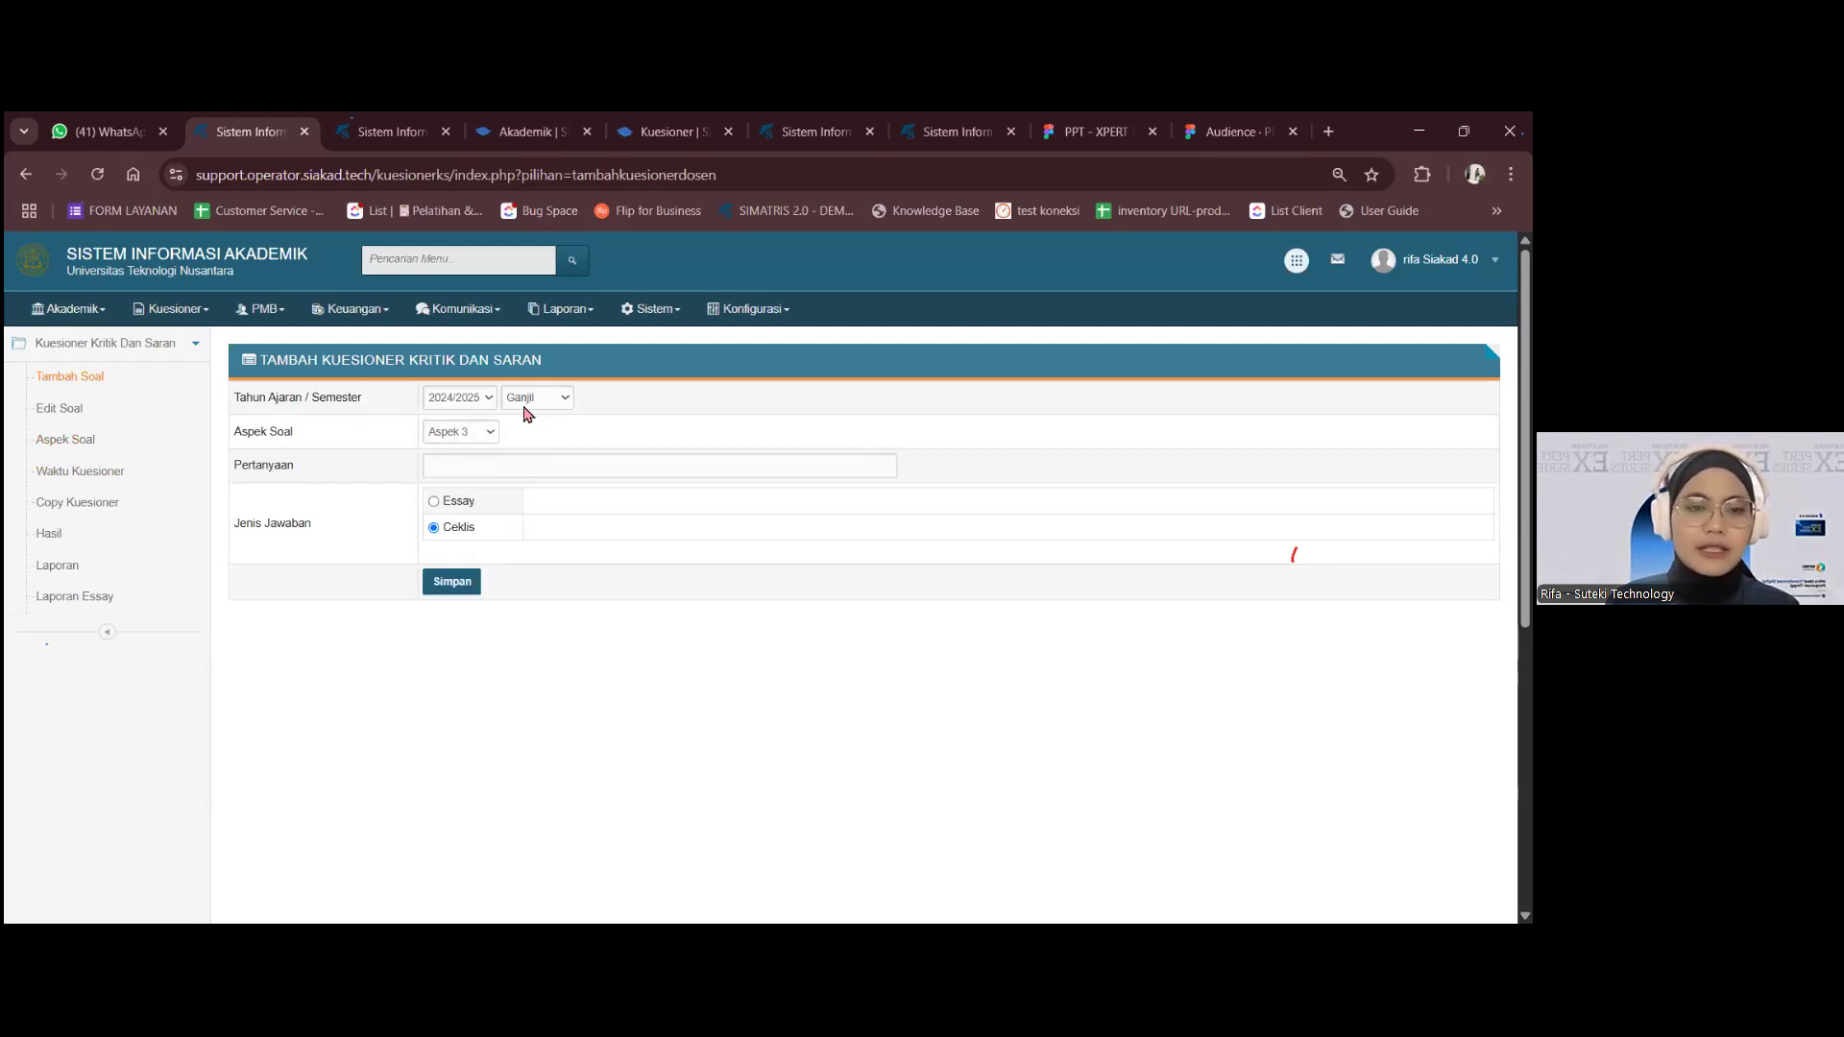
pyautogui.click(456, 434)
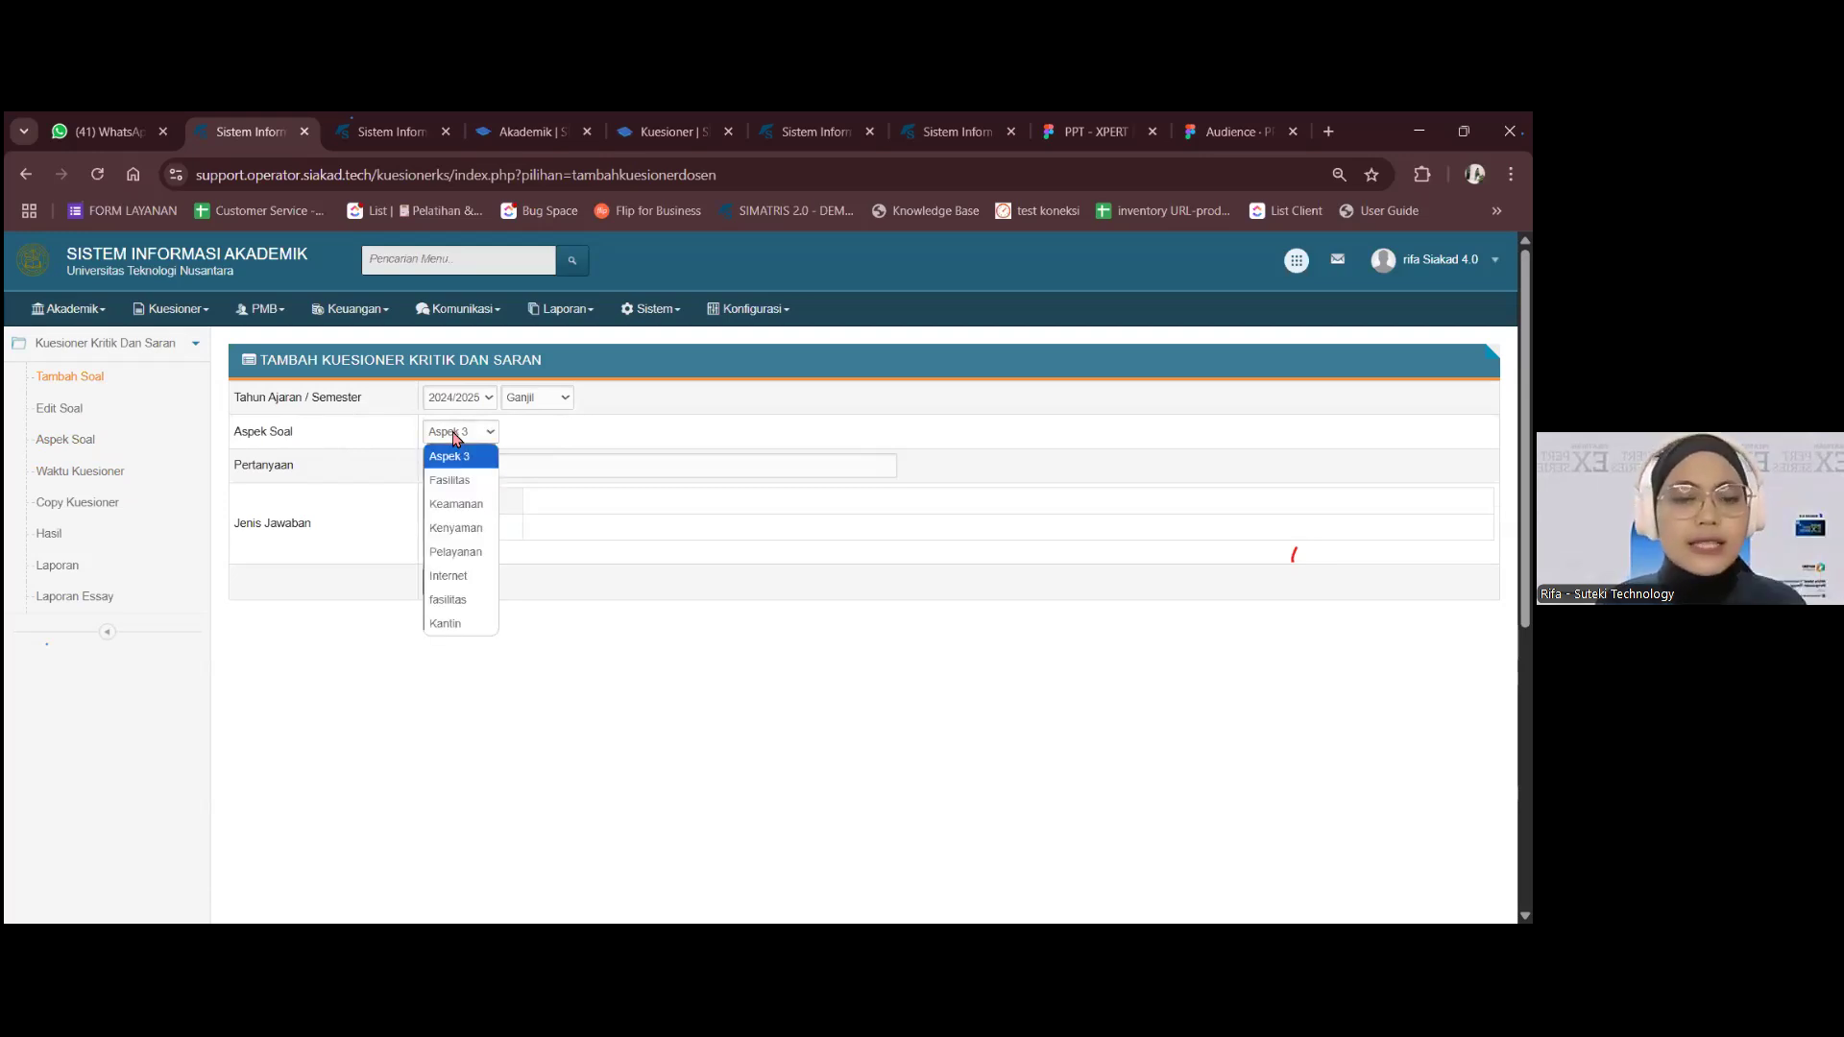
pyautogui.click(454, 481)
pyautogui.click(445, 471)
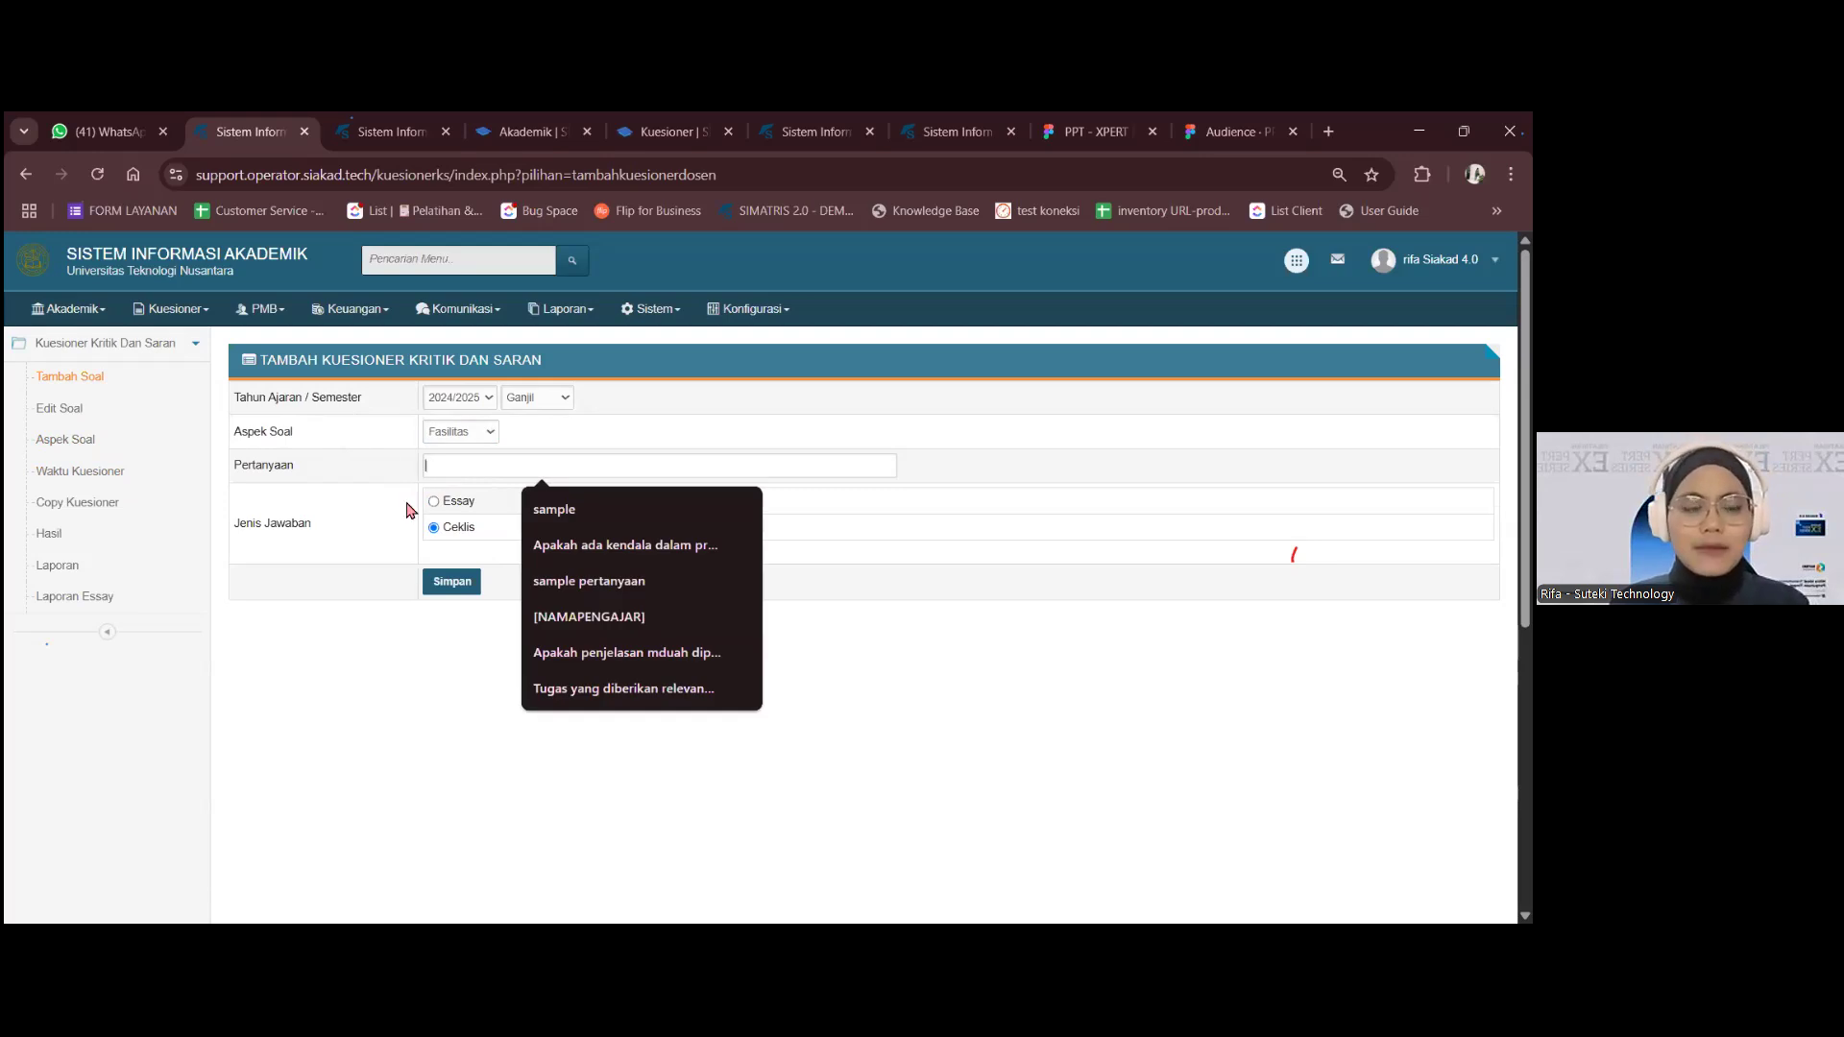
pyautogui.moveTo(253, 524); pyautogui.dragTo(322, 526)
pyautogui.click(363, 546)
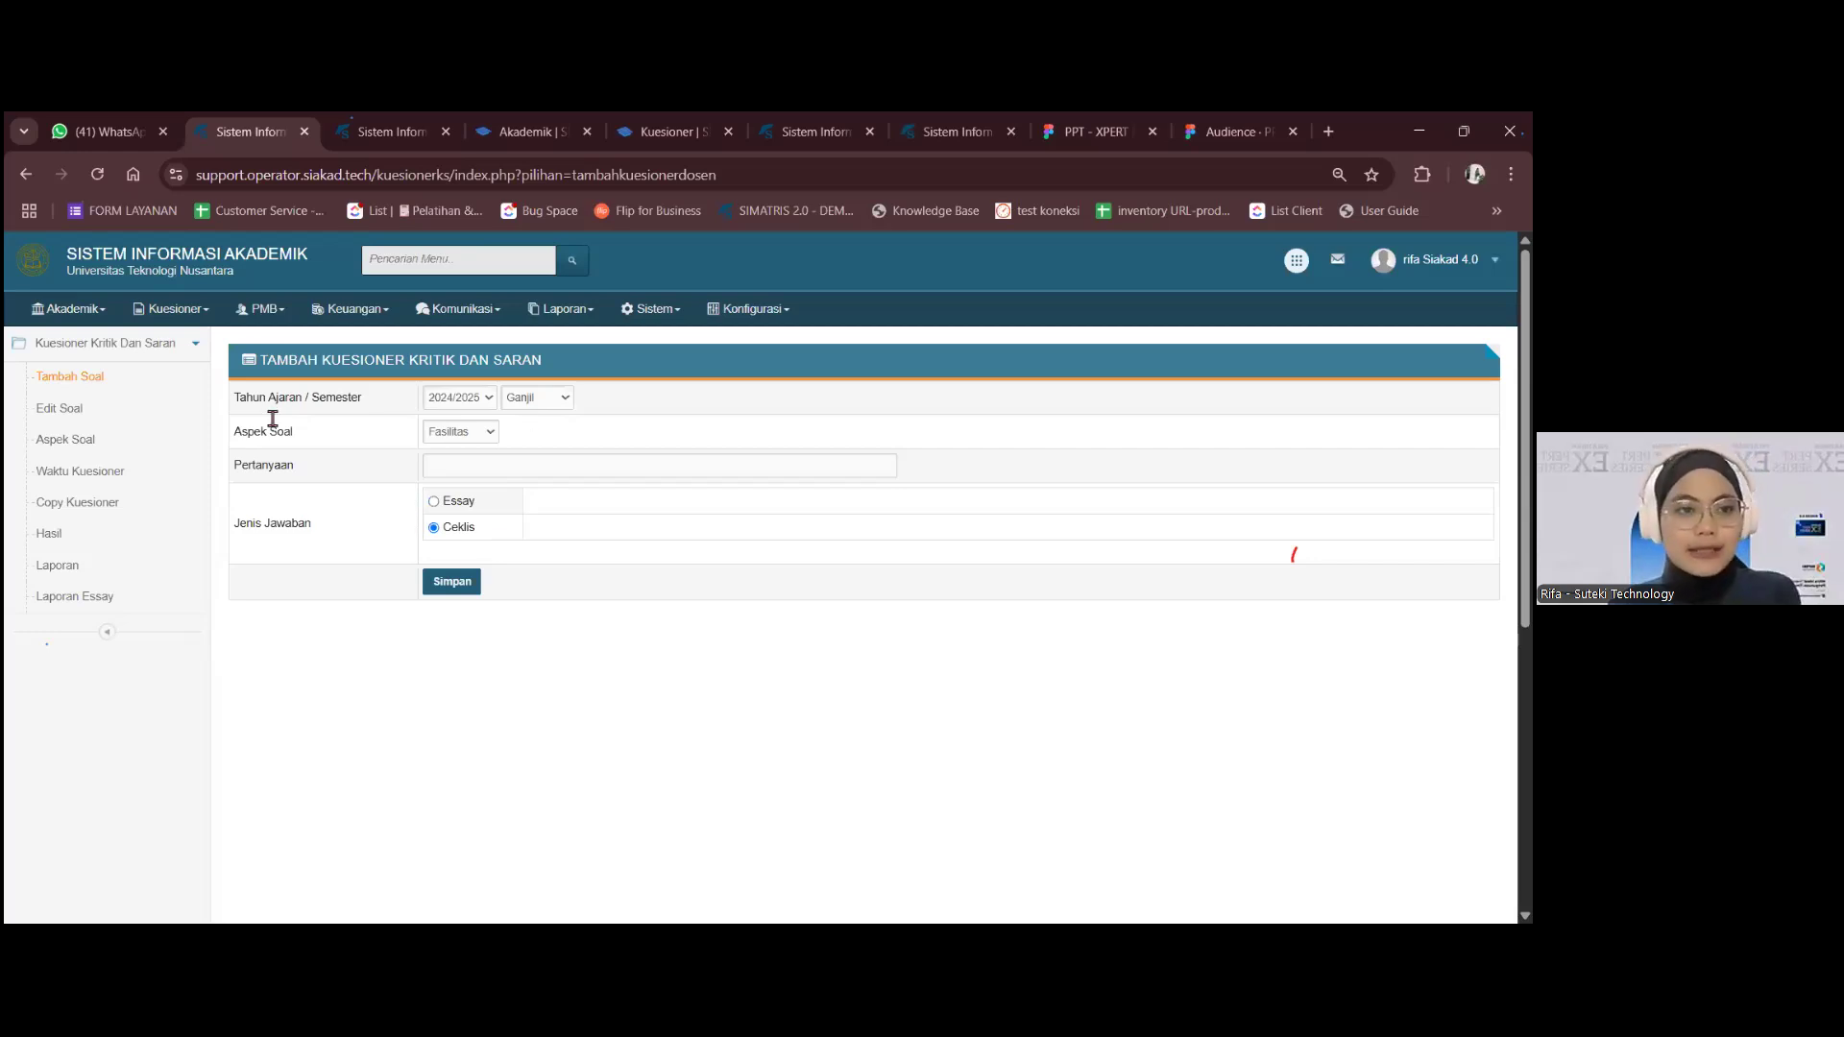
# - List the Kritik dan Saran questions for 2024/2025 Ganjil and examine the Saran untuk Sarana dan Prasarana question and its answer type
pyautogui.click(88, 425)
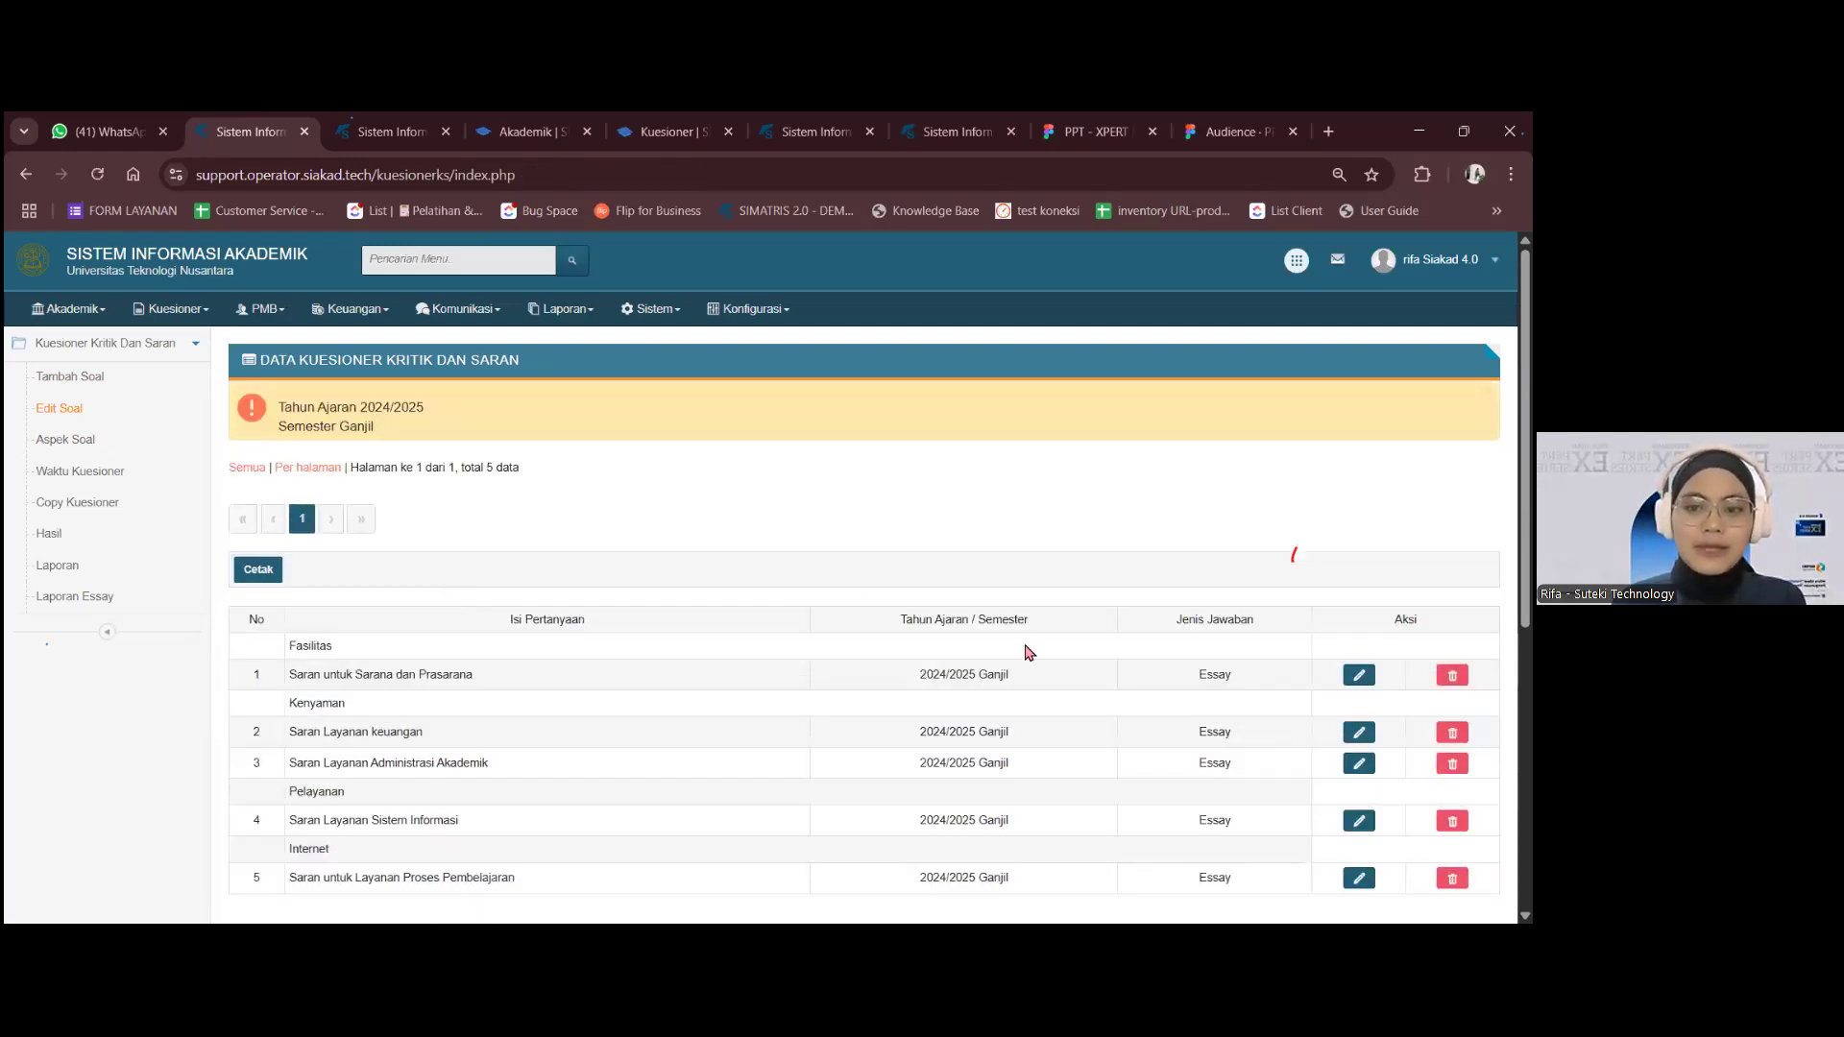
pyautogui.scroll(-2, 491, 689)
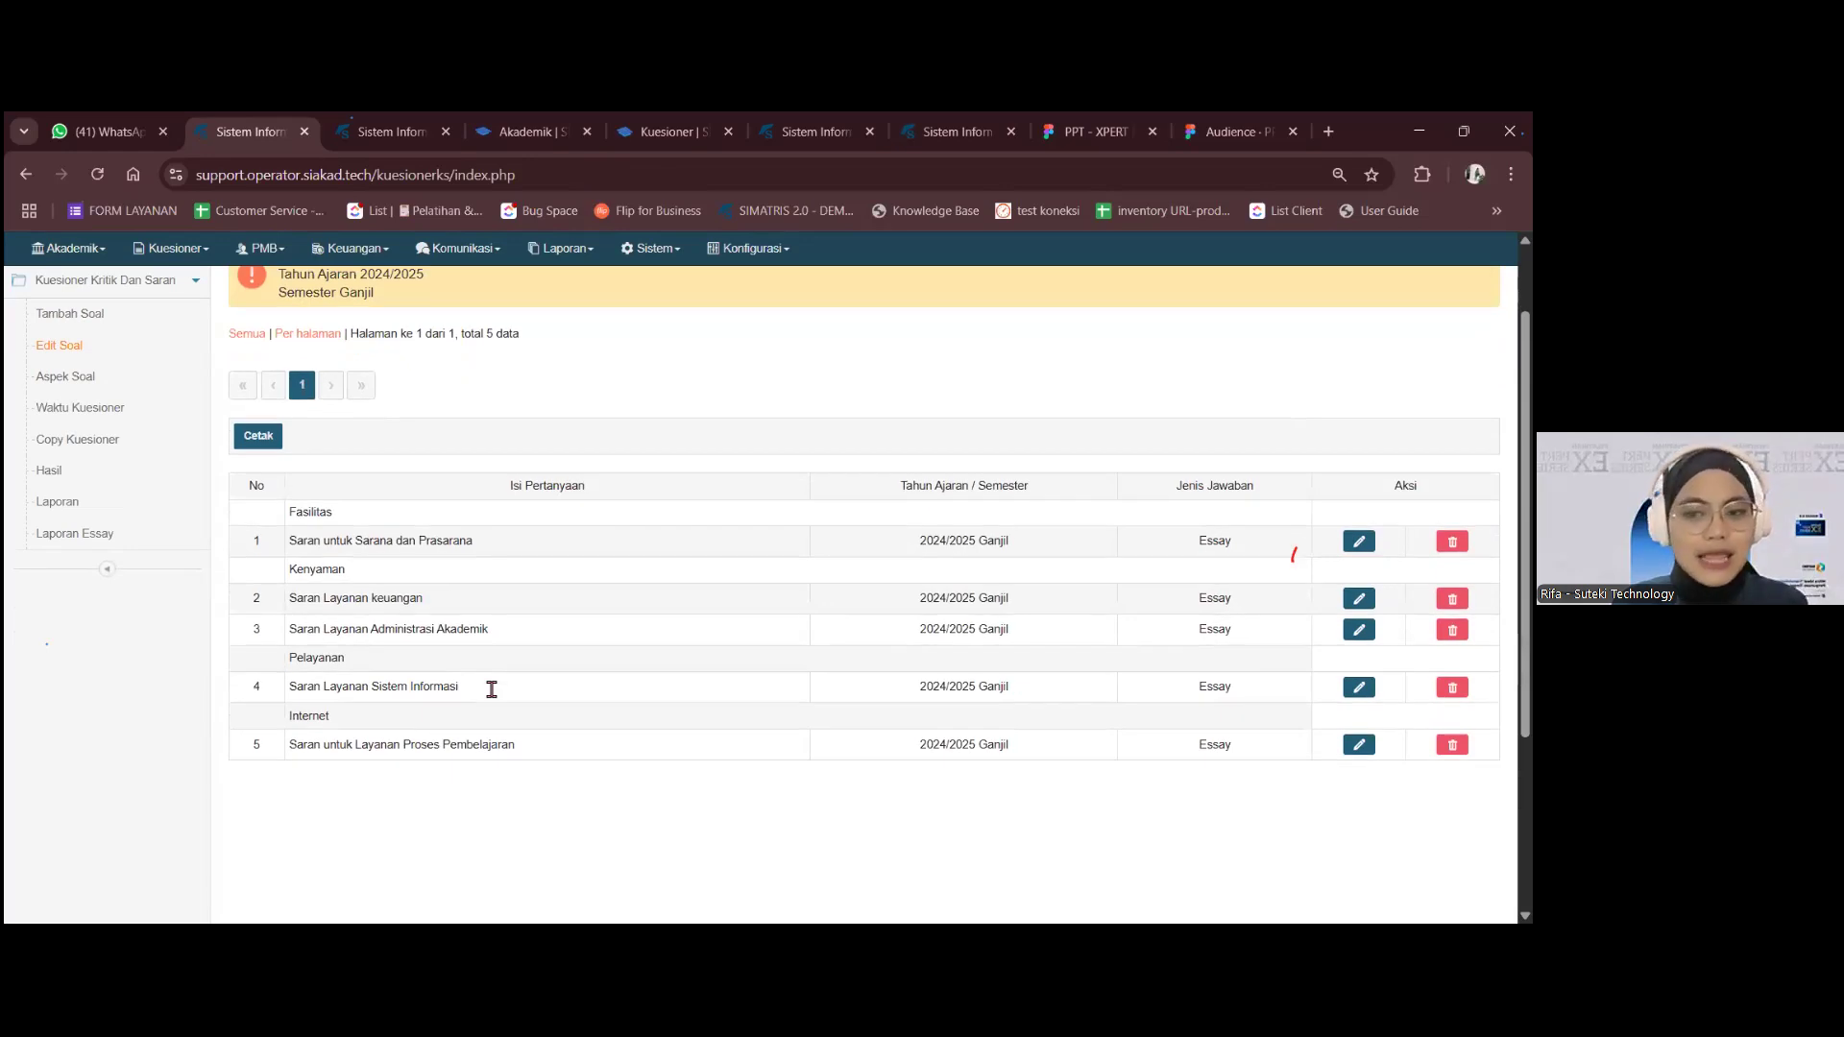
pyautogui.moveTo(288, 546); pyautogui.dragTo(543, 555)
pyautogui.click(543, 558)
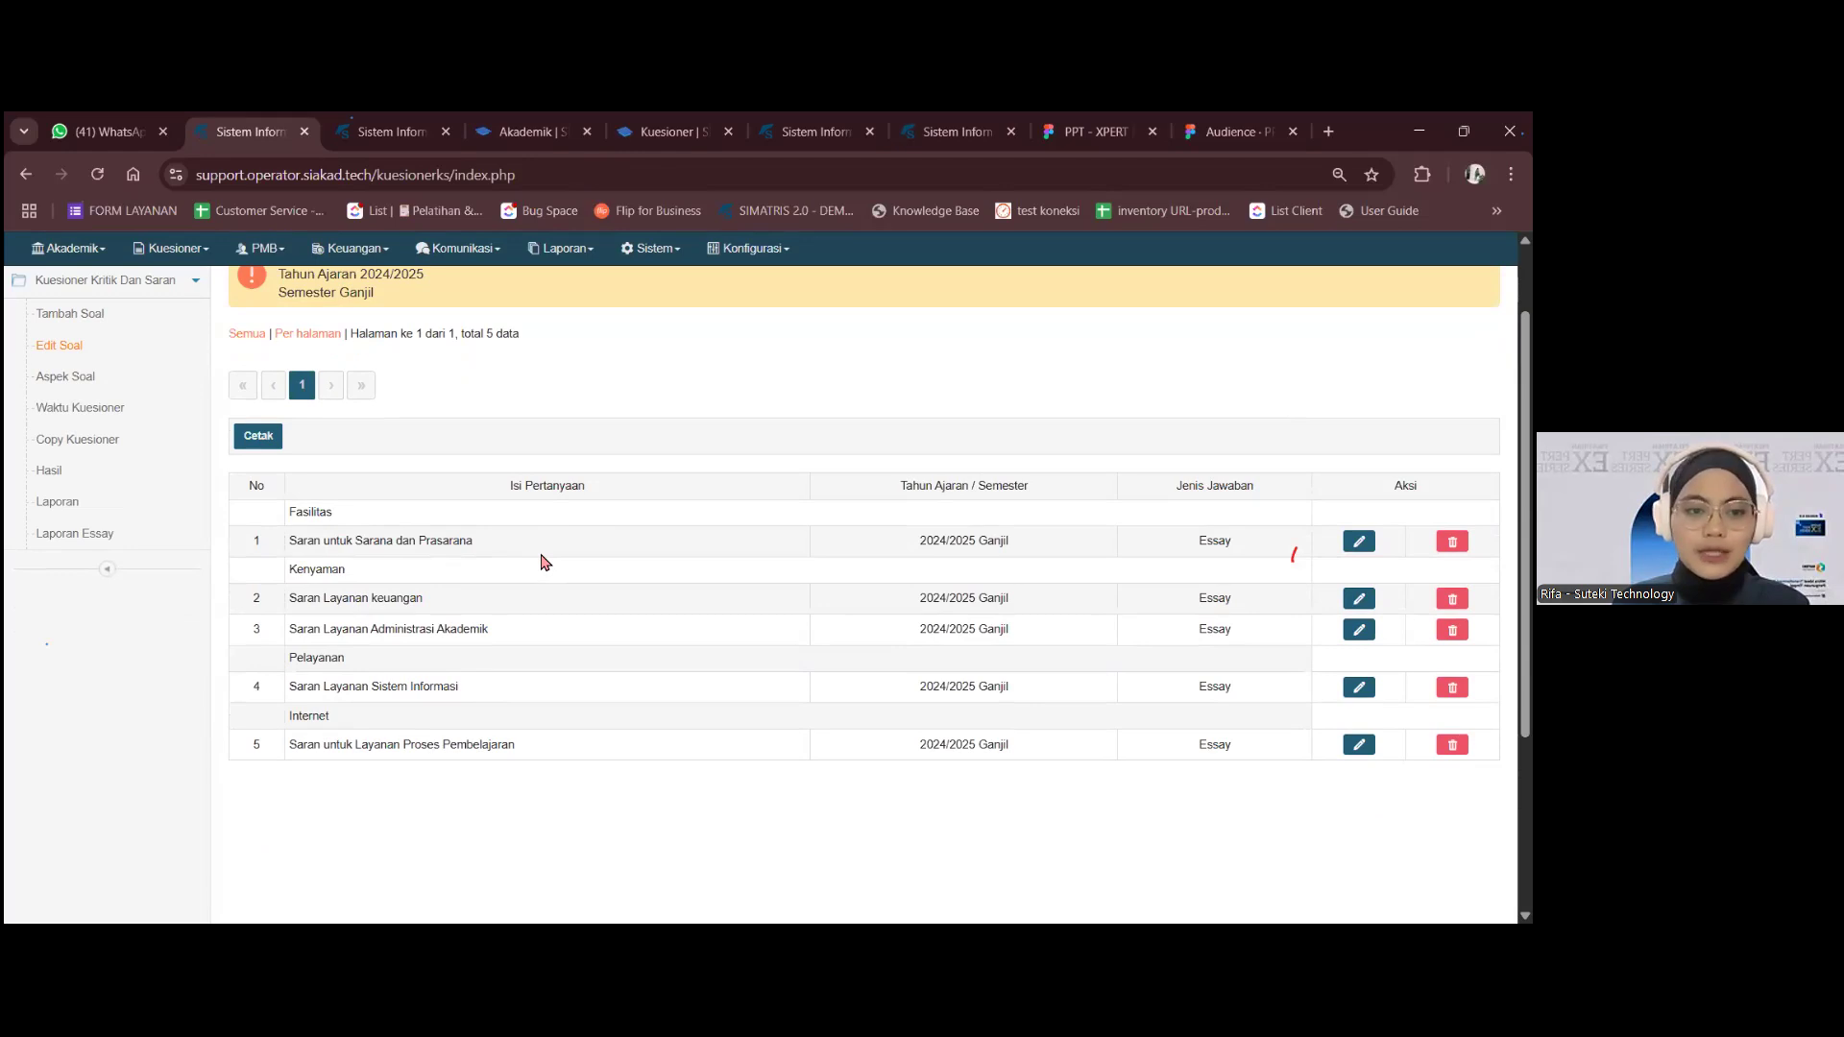
pyautogui.moveTo(1192, 544); pyautogui.dragTo(1235, 546)
pyautogui.click(1242, 560)
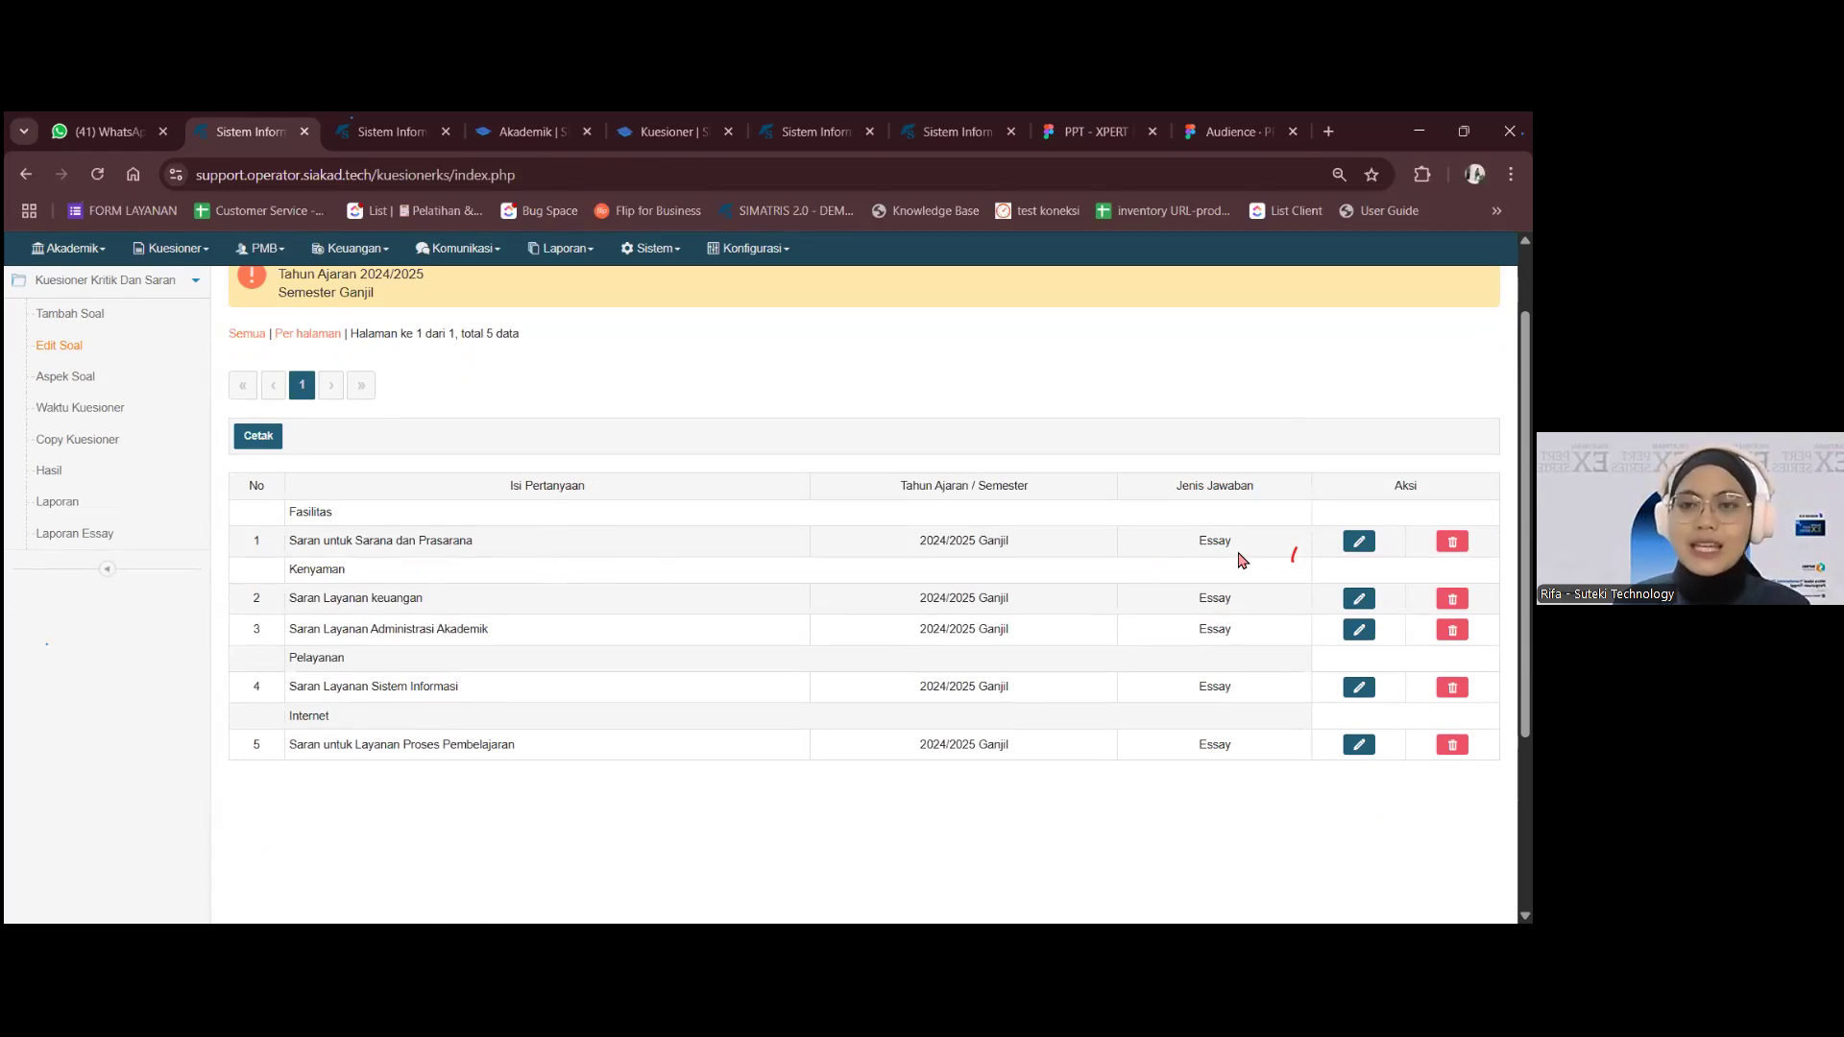
pyautogui.moveTo(1242, 560); pyautogui.dragTo(1168, 562)
pyautogui.click(1171, 560)
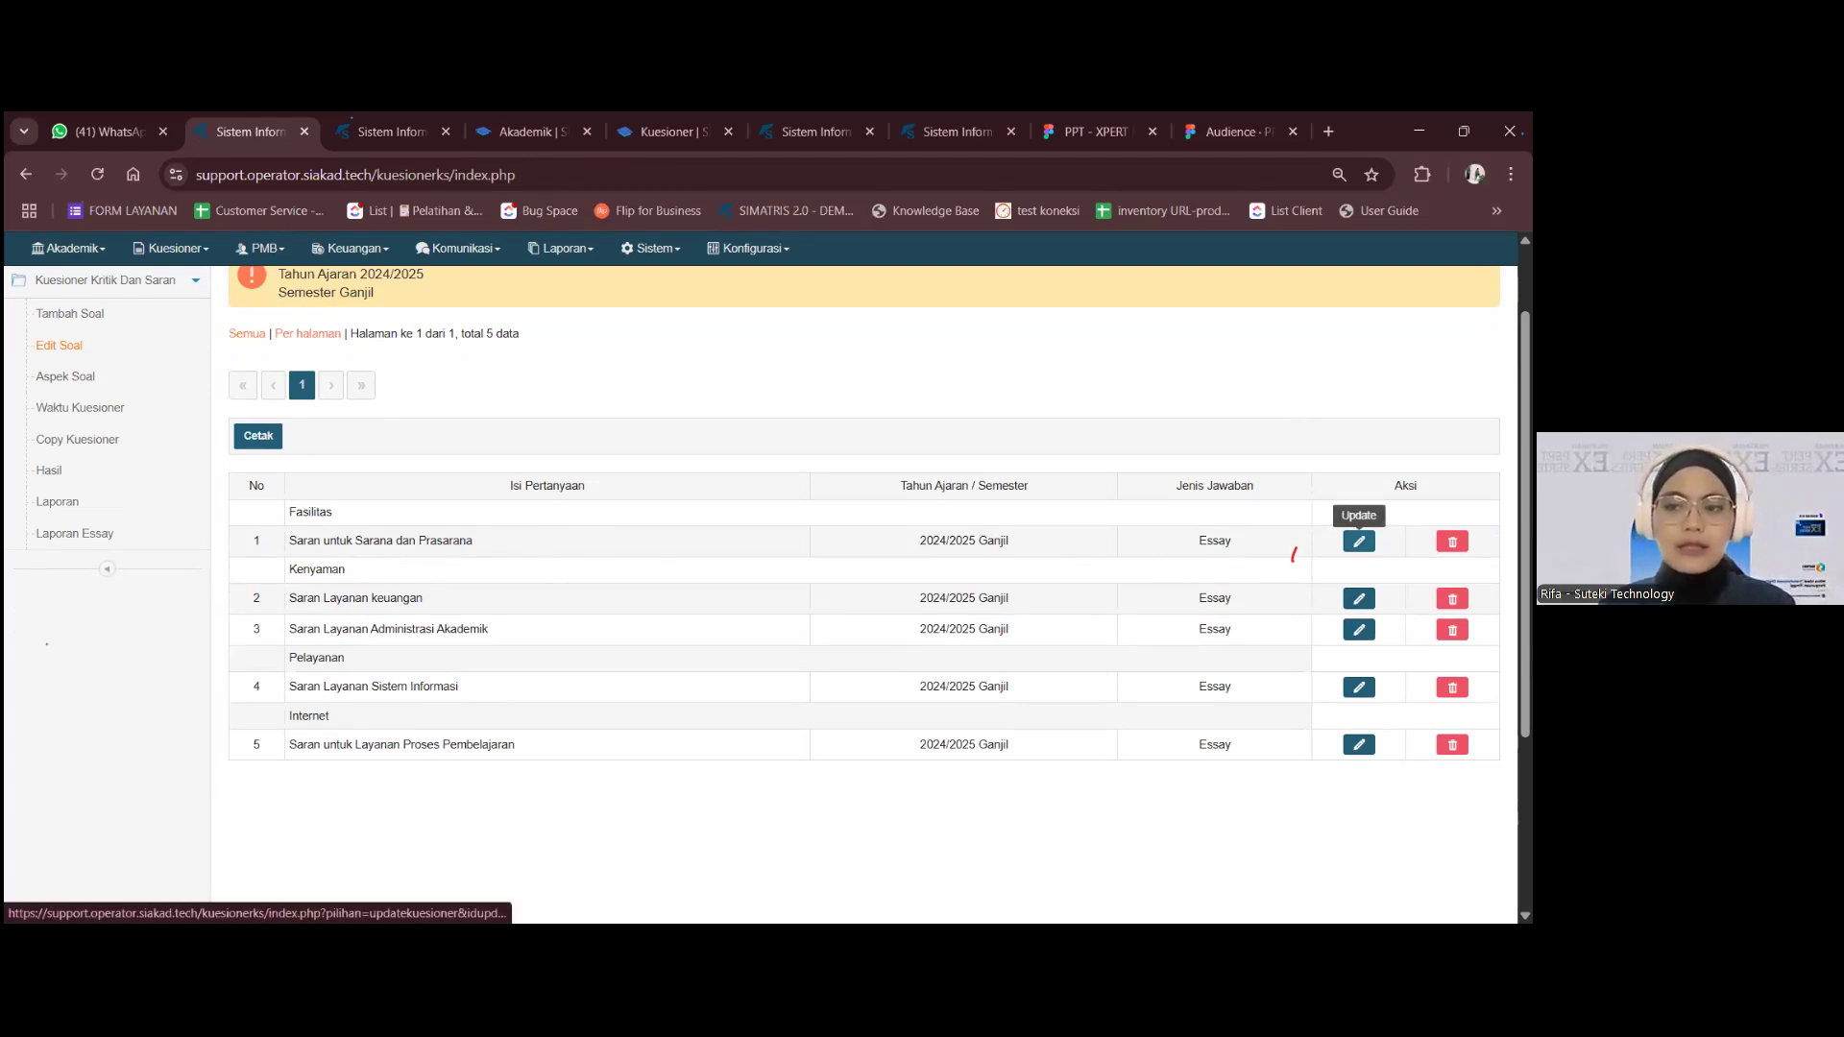
# - Edit the Saran untuk Sarana dan Prasarana question and save it with the Ceklis question type
pyautogui.click(1359, 541)
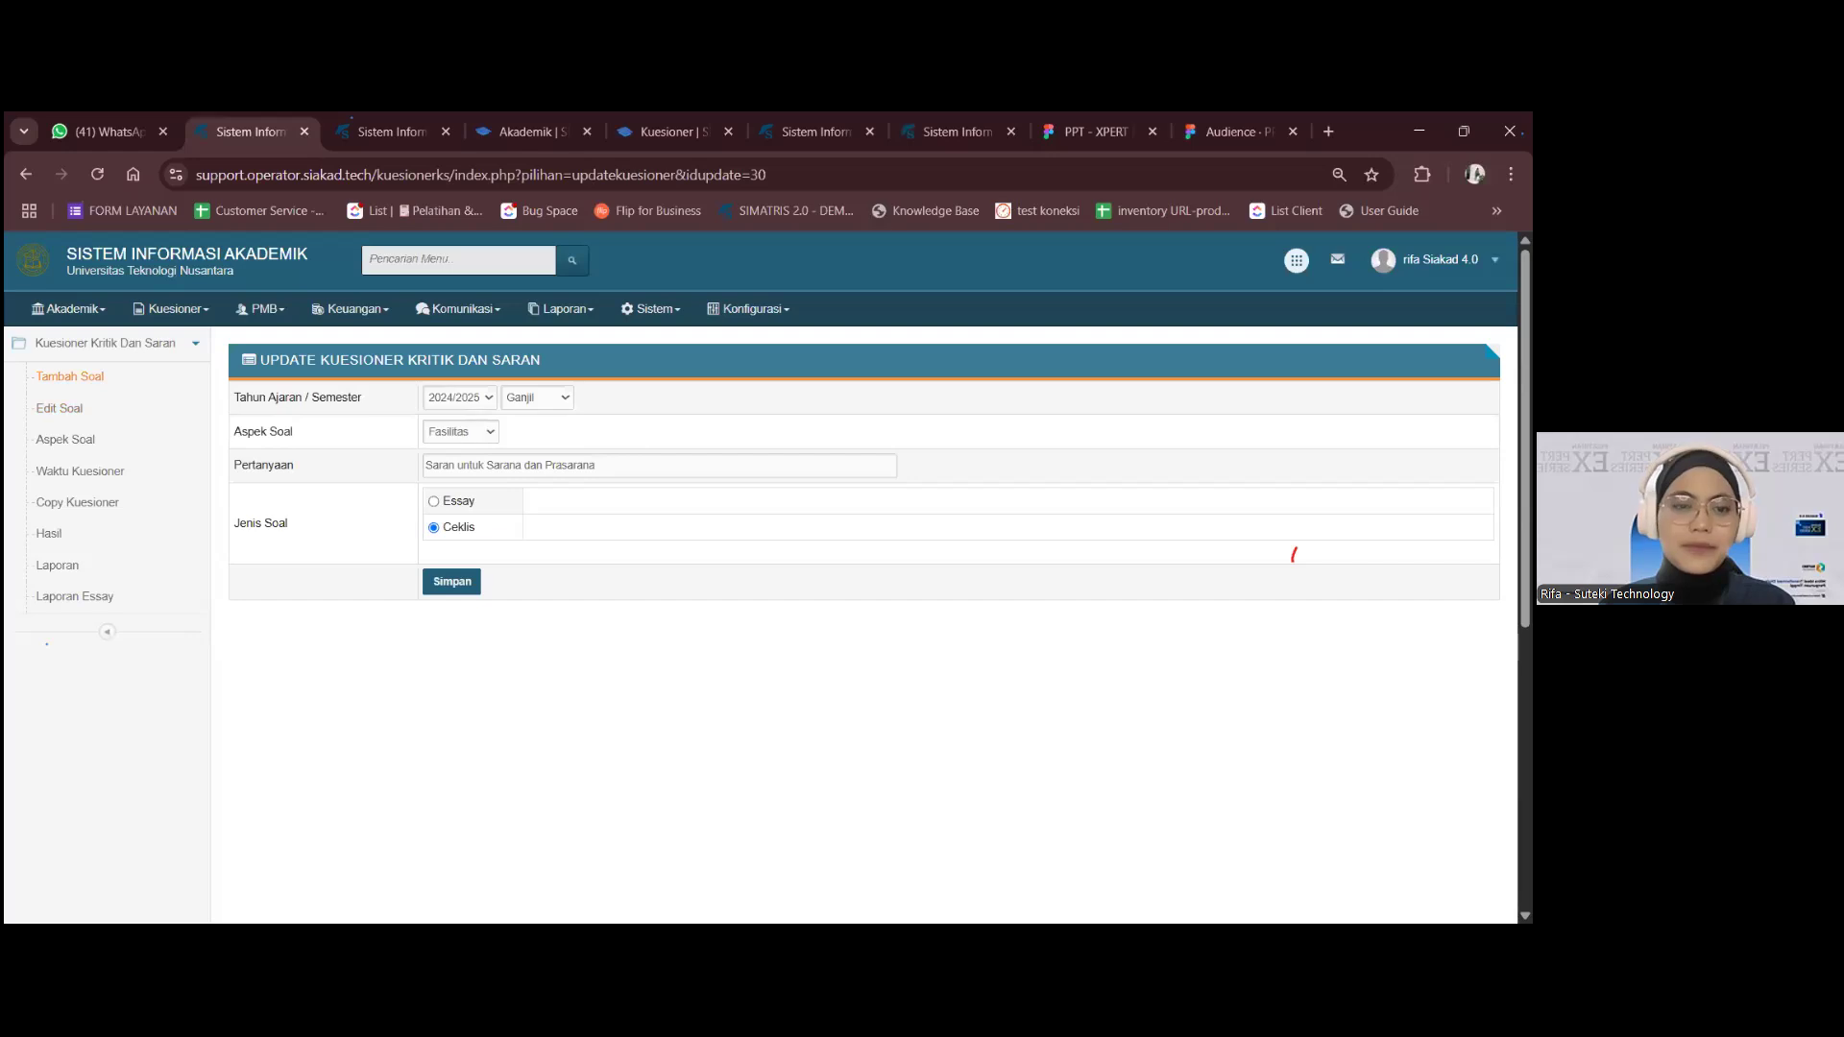
pyautogui.click(678, 463)
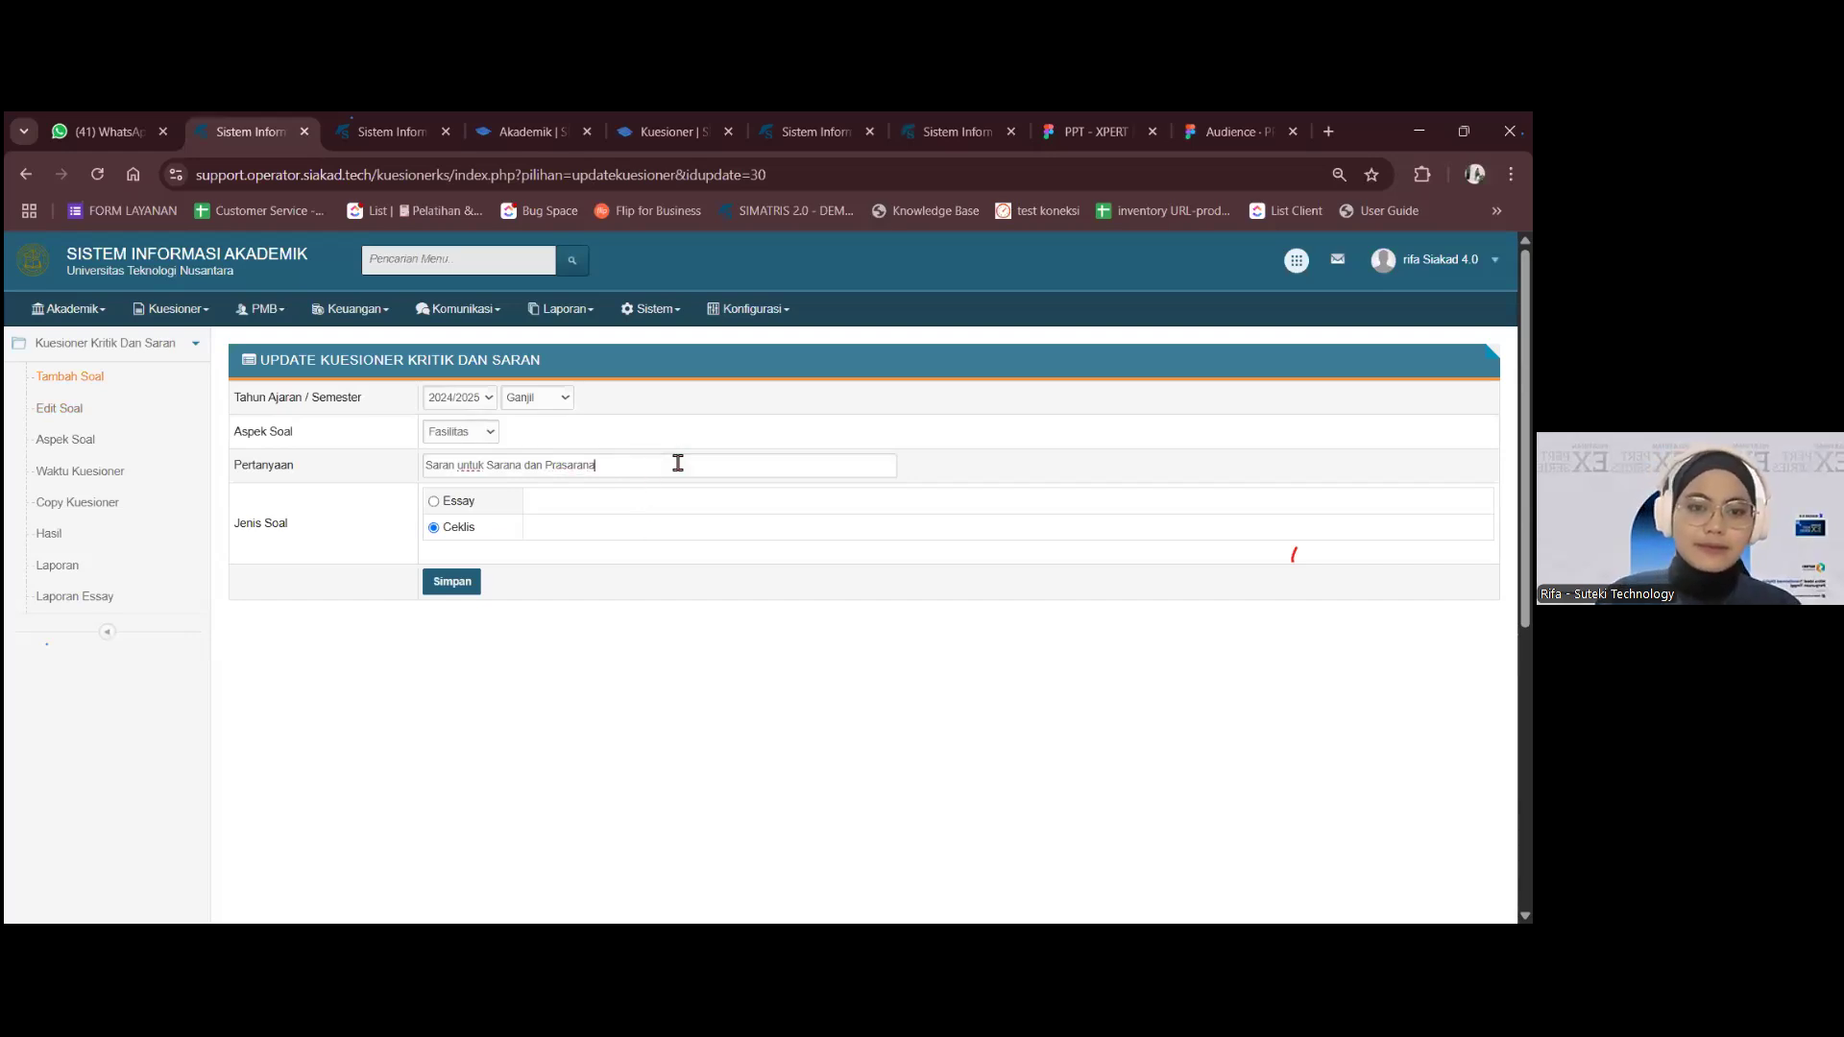
pyautogui.click(448, 581)
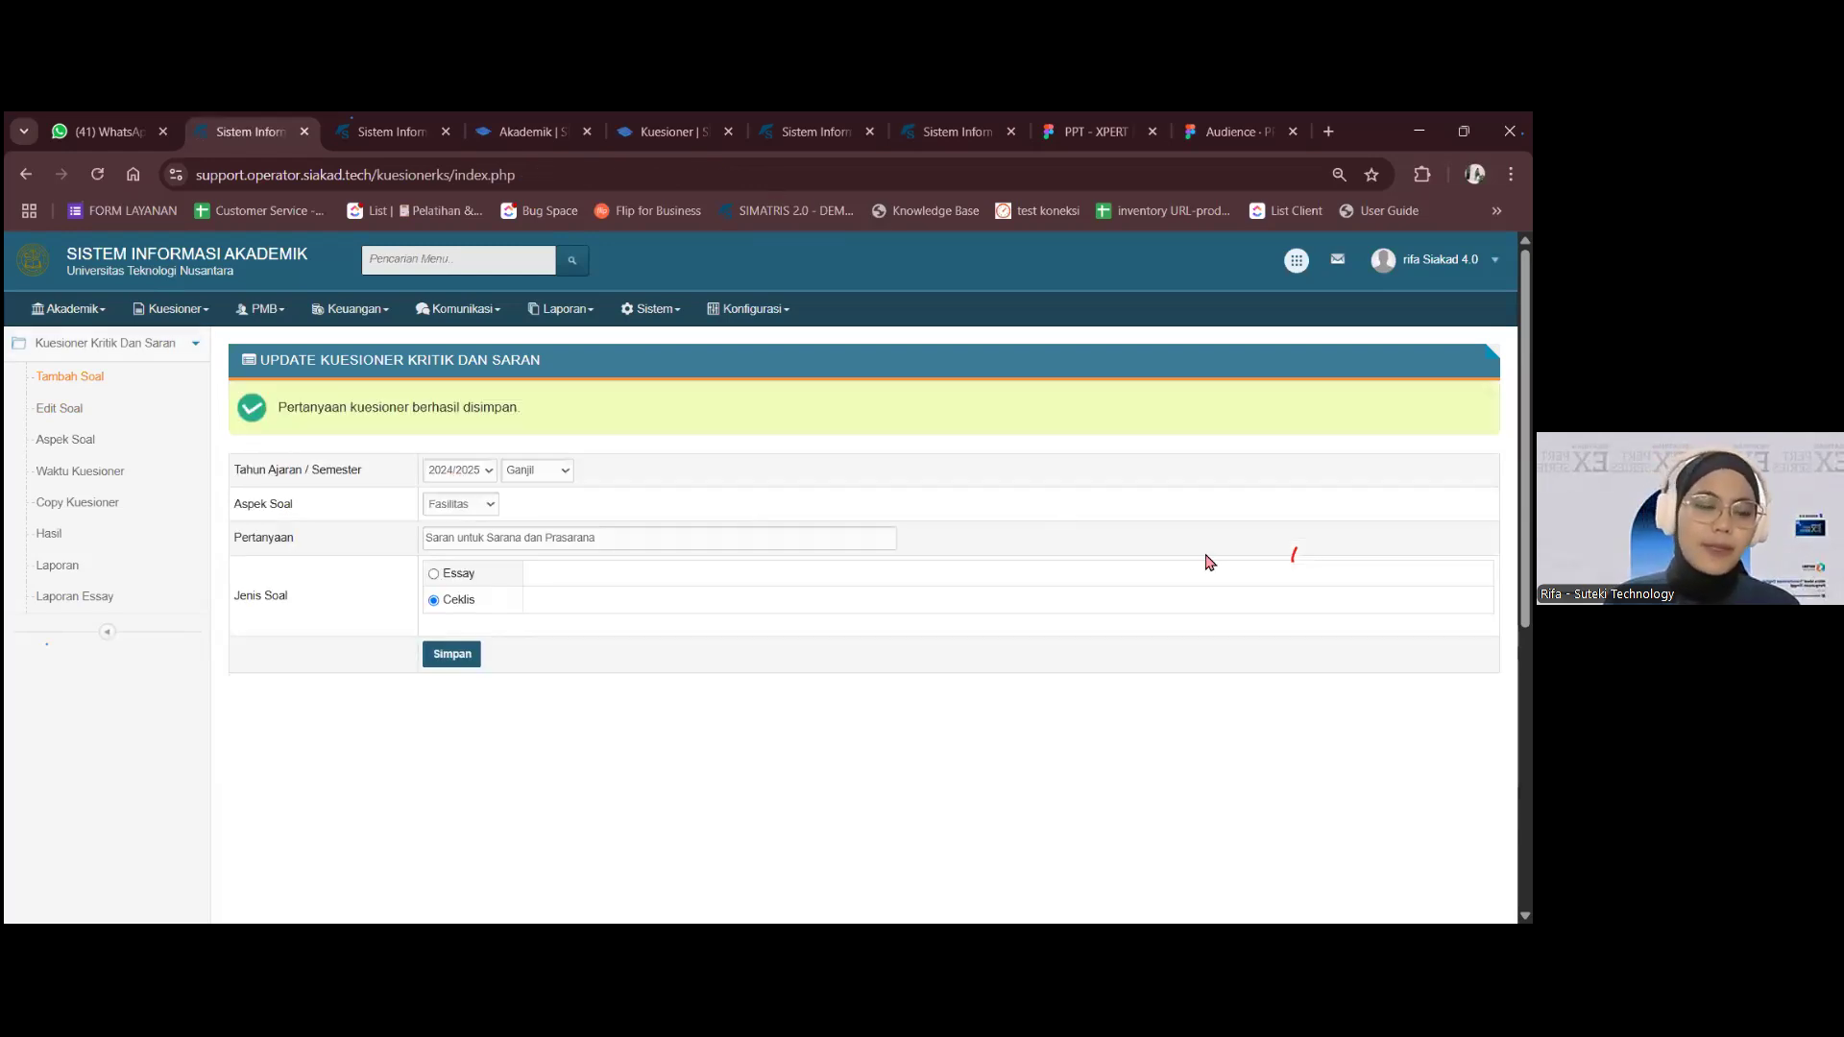
# - Examine the Kritik dan Saran filling schedule for 2024/2025 Ganjil and open the page for copying the questionnaire
pyautogui.click(113, 477)
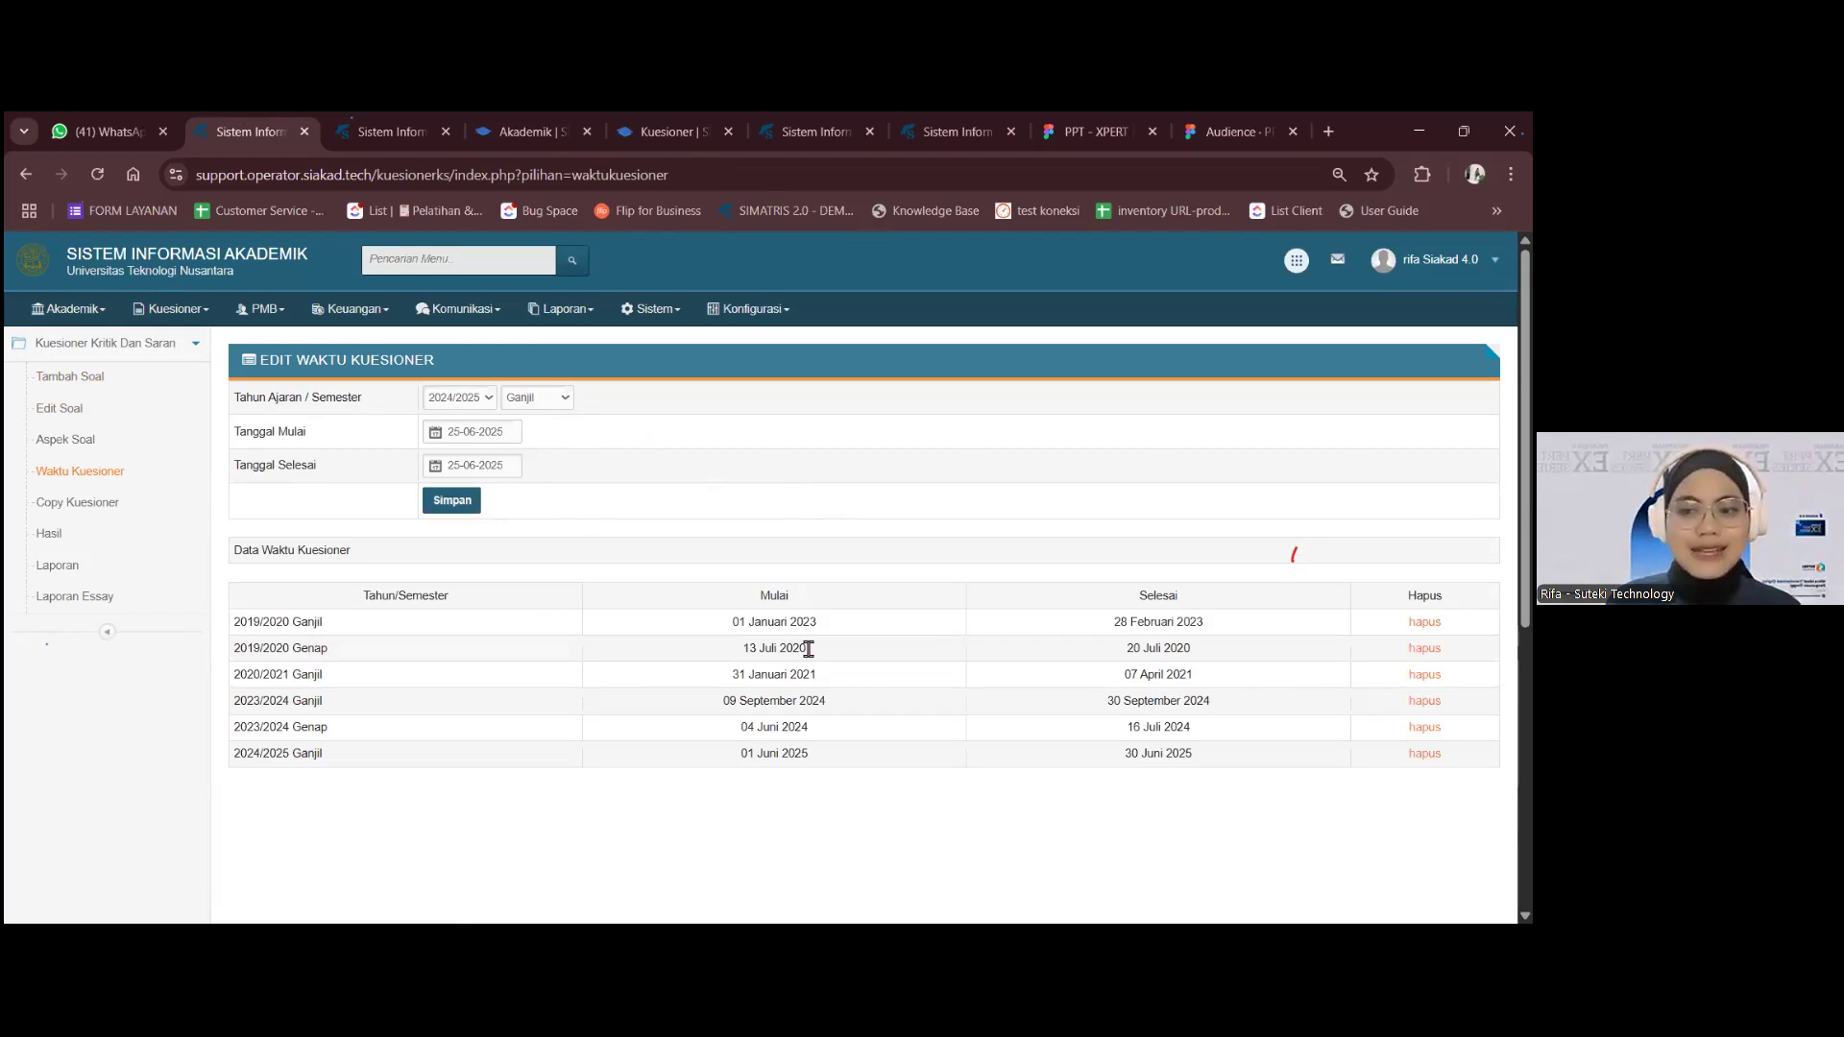
pyautogui.moveTo(247, 761); pyautogui.dragTo(327, 761)
pyautogui.click(751, 753)
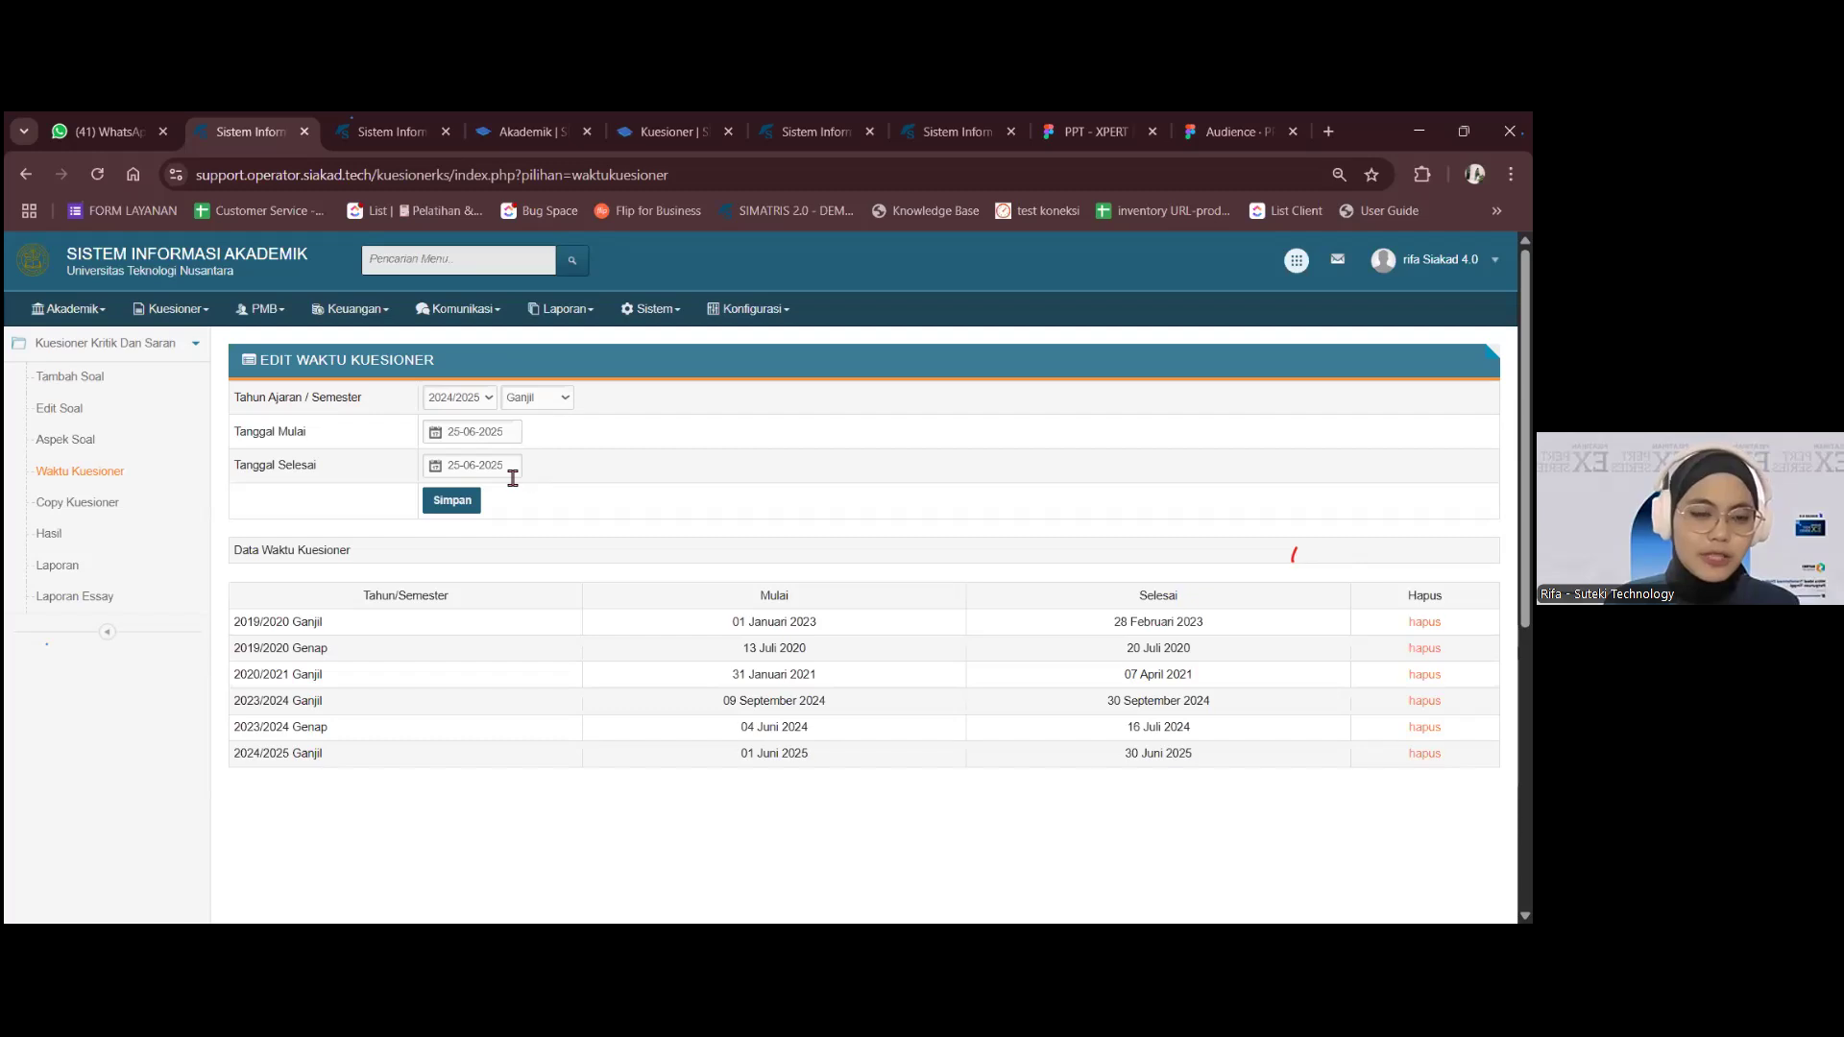
pyautogui.click(101, 504)
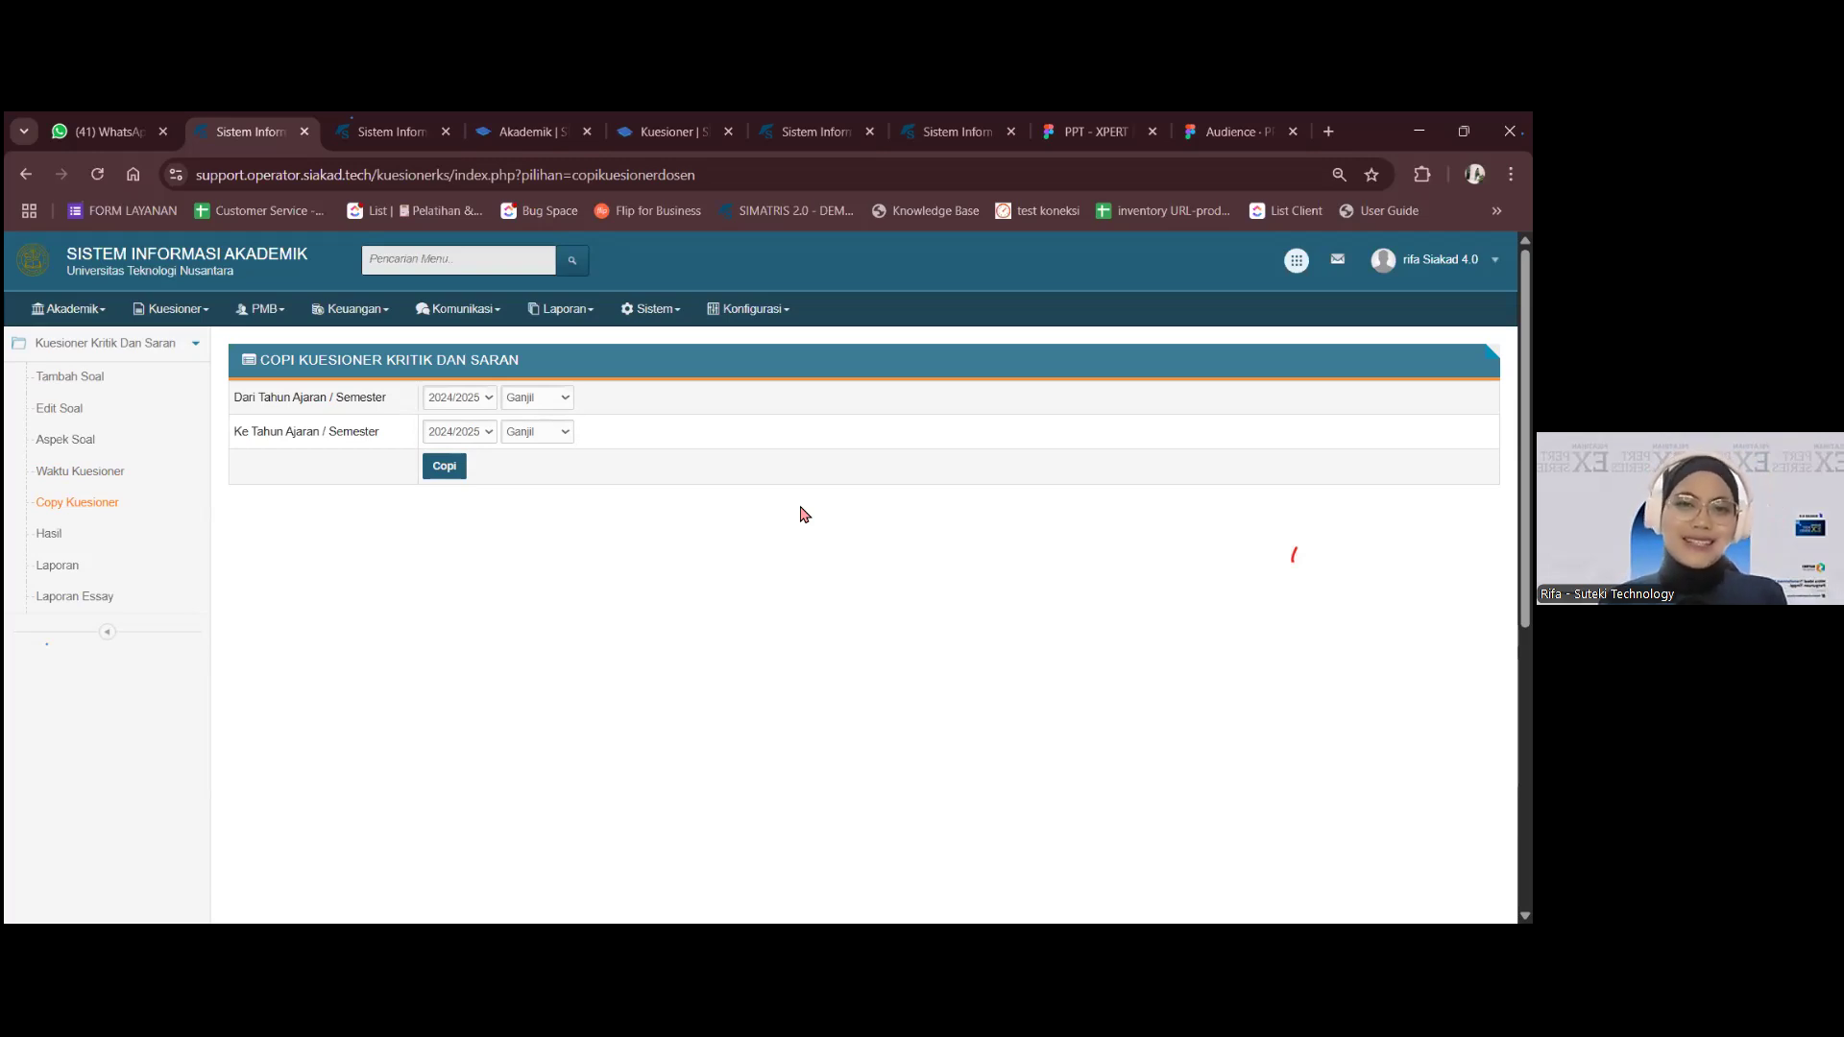
# - Switch to the student portal and check the filling schedule and completion status of the Kritik dan Saran questionnaire
pyautogui.click(655, 117)
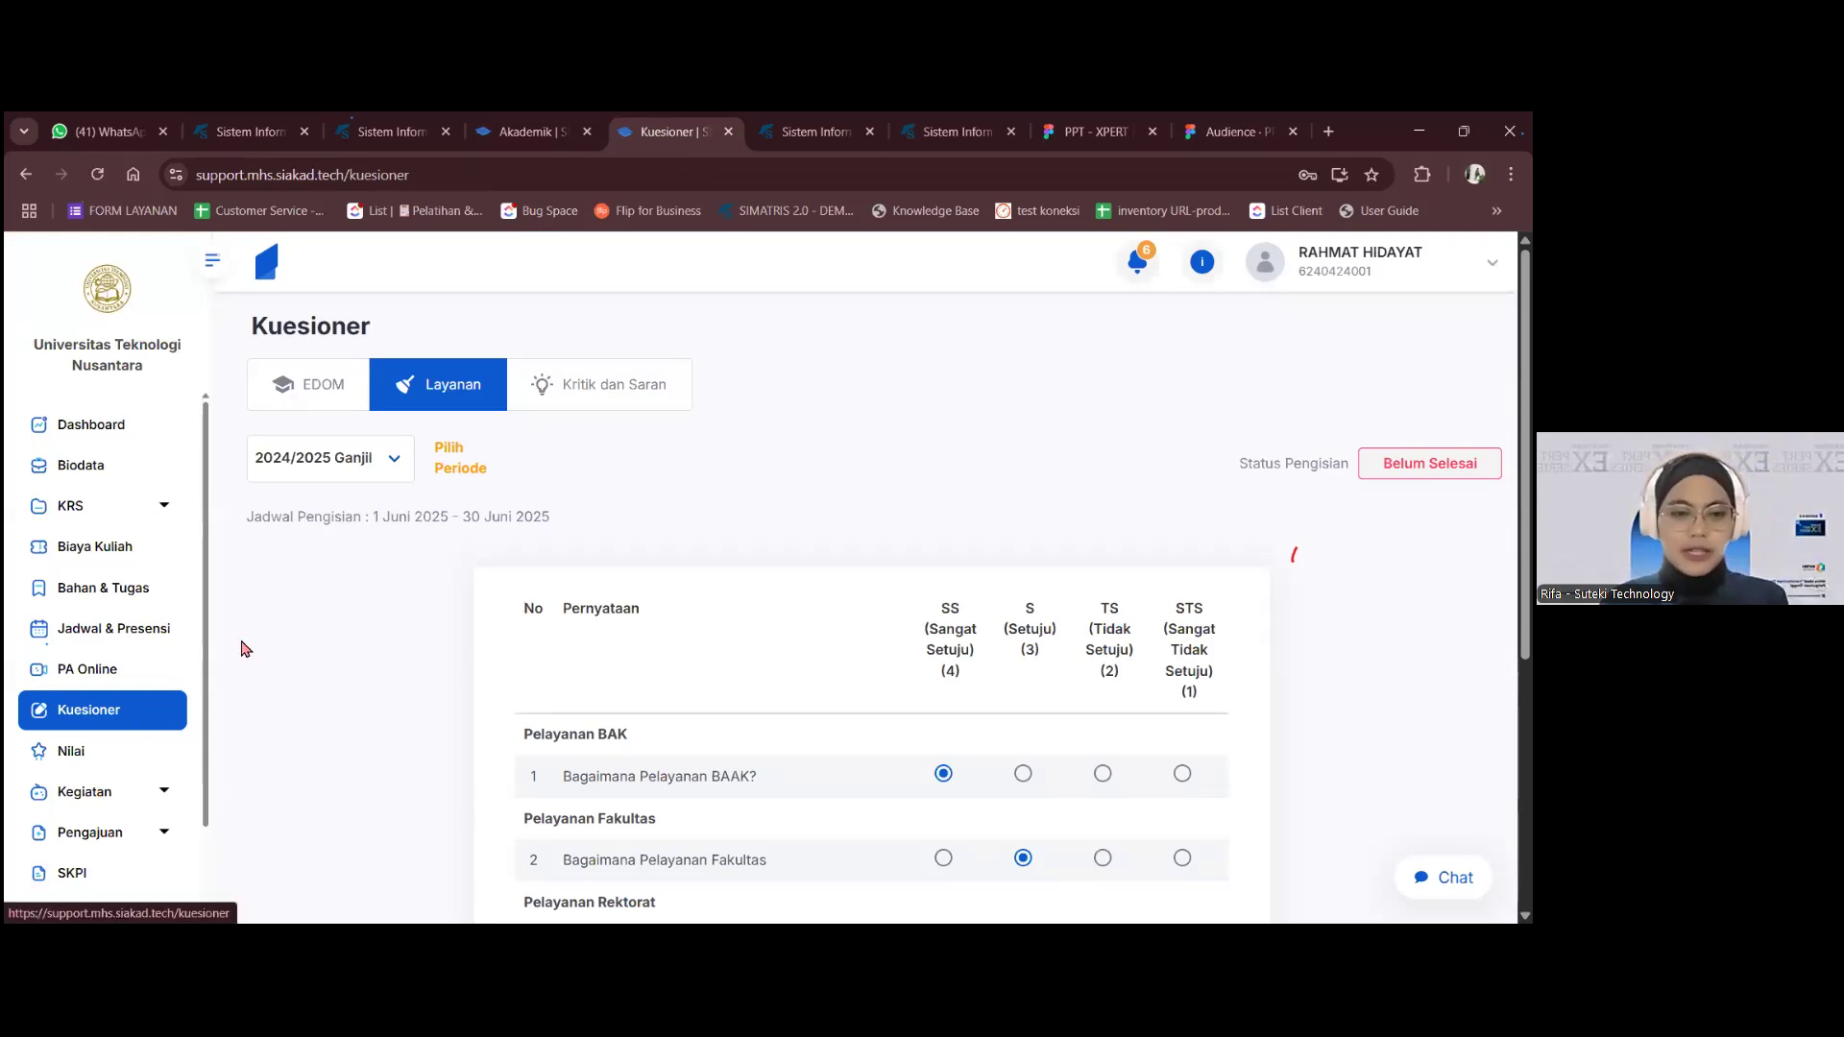
pyautogui.click(627, 368)
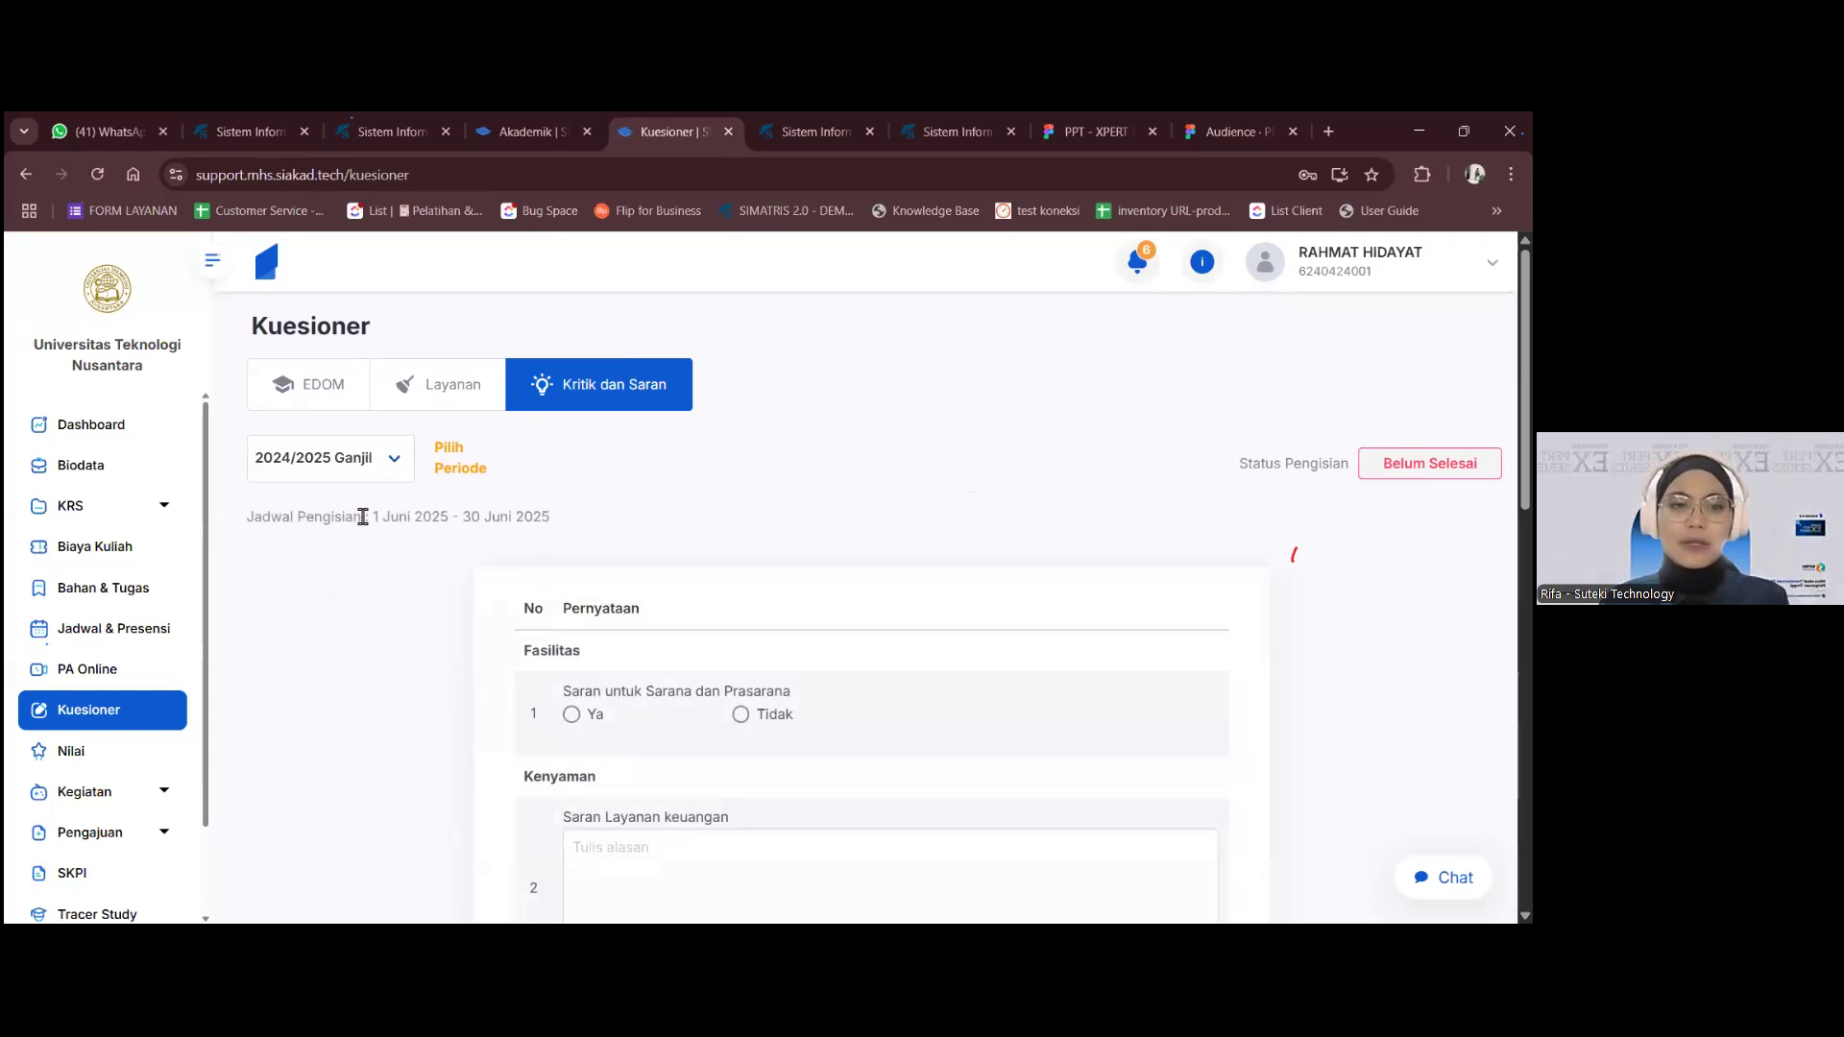
pyautogui.moveTo(250, 522); pyautogui.dragTo(593, 519)
pyautogui.click(592, 524)
pyautogui.moveTo(1237, 465); pyautogui.dragTo(1351, 465)
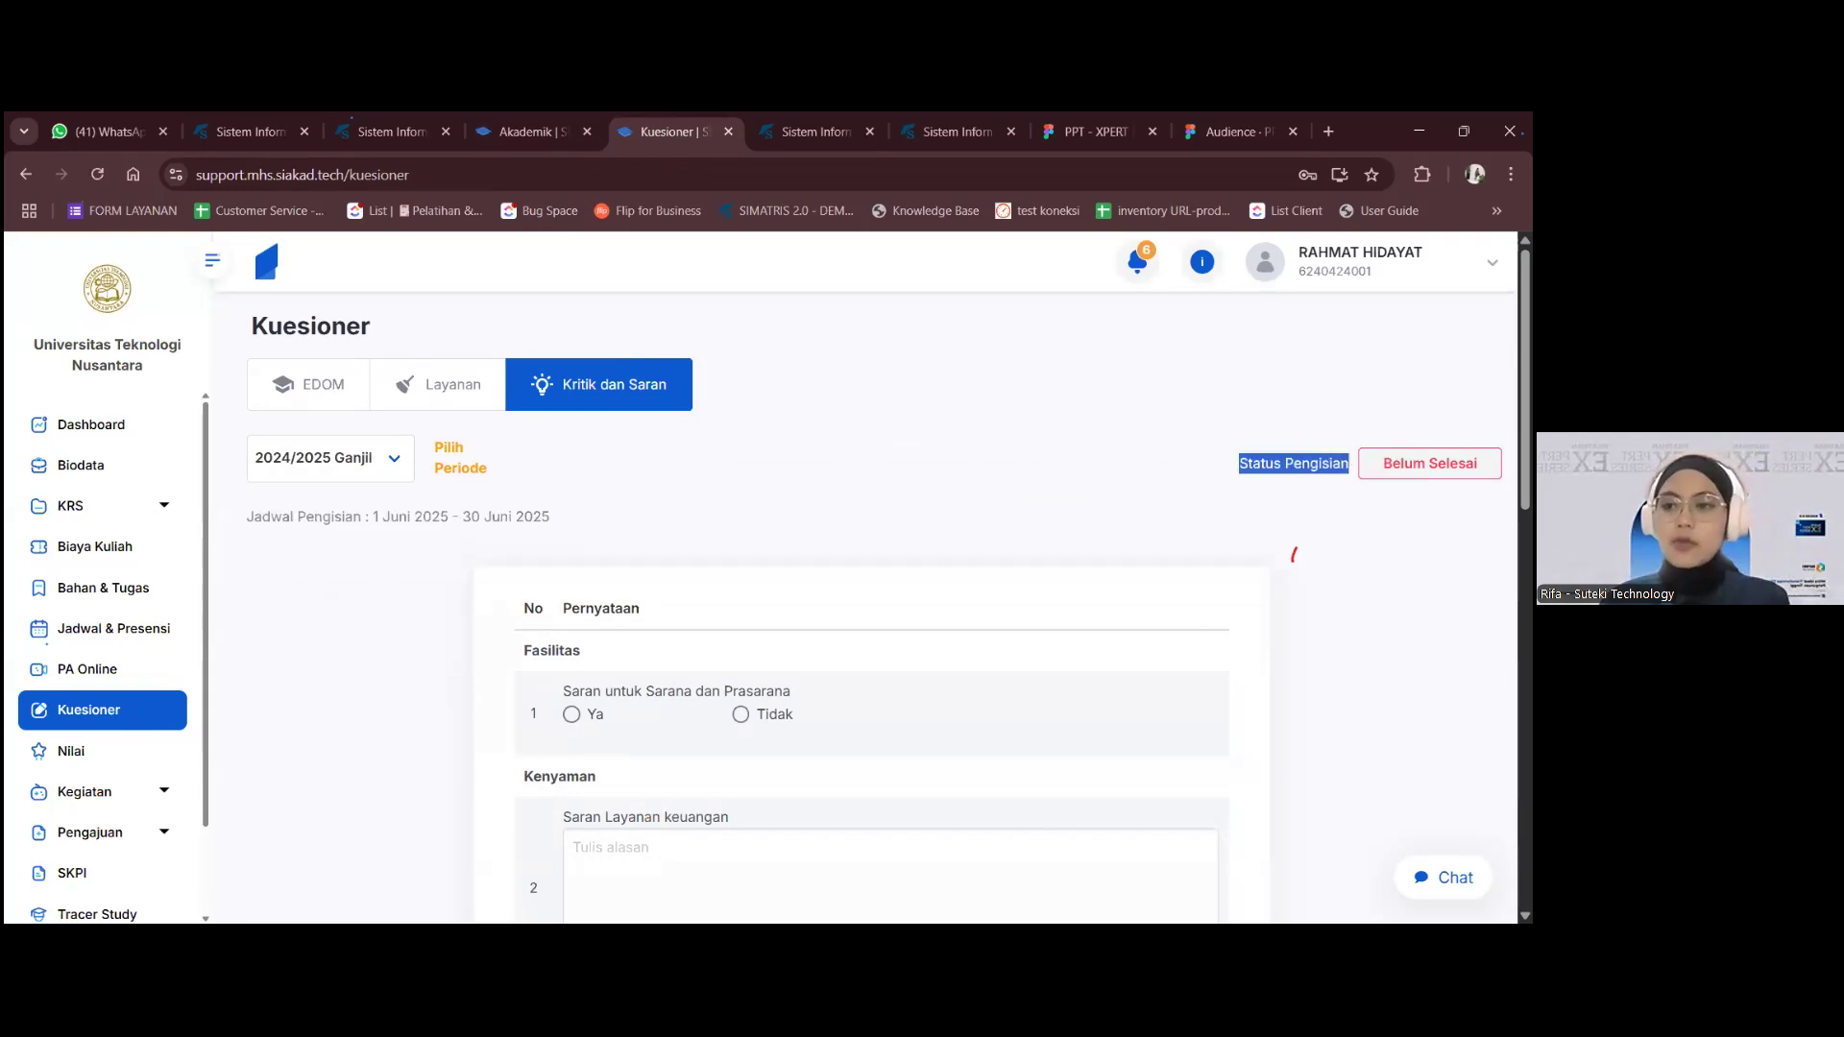
# - Look through the Kritik dan Saran questions on the student form and their choice and essay answer fields
pyautogui.scroll(-8, 864, 510)
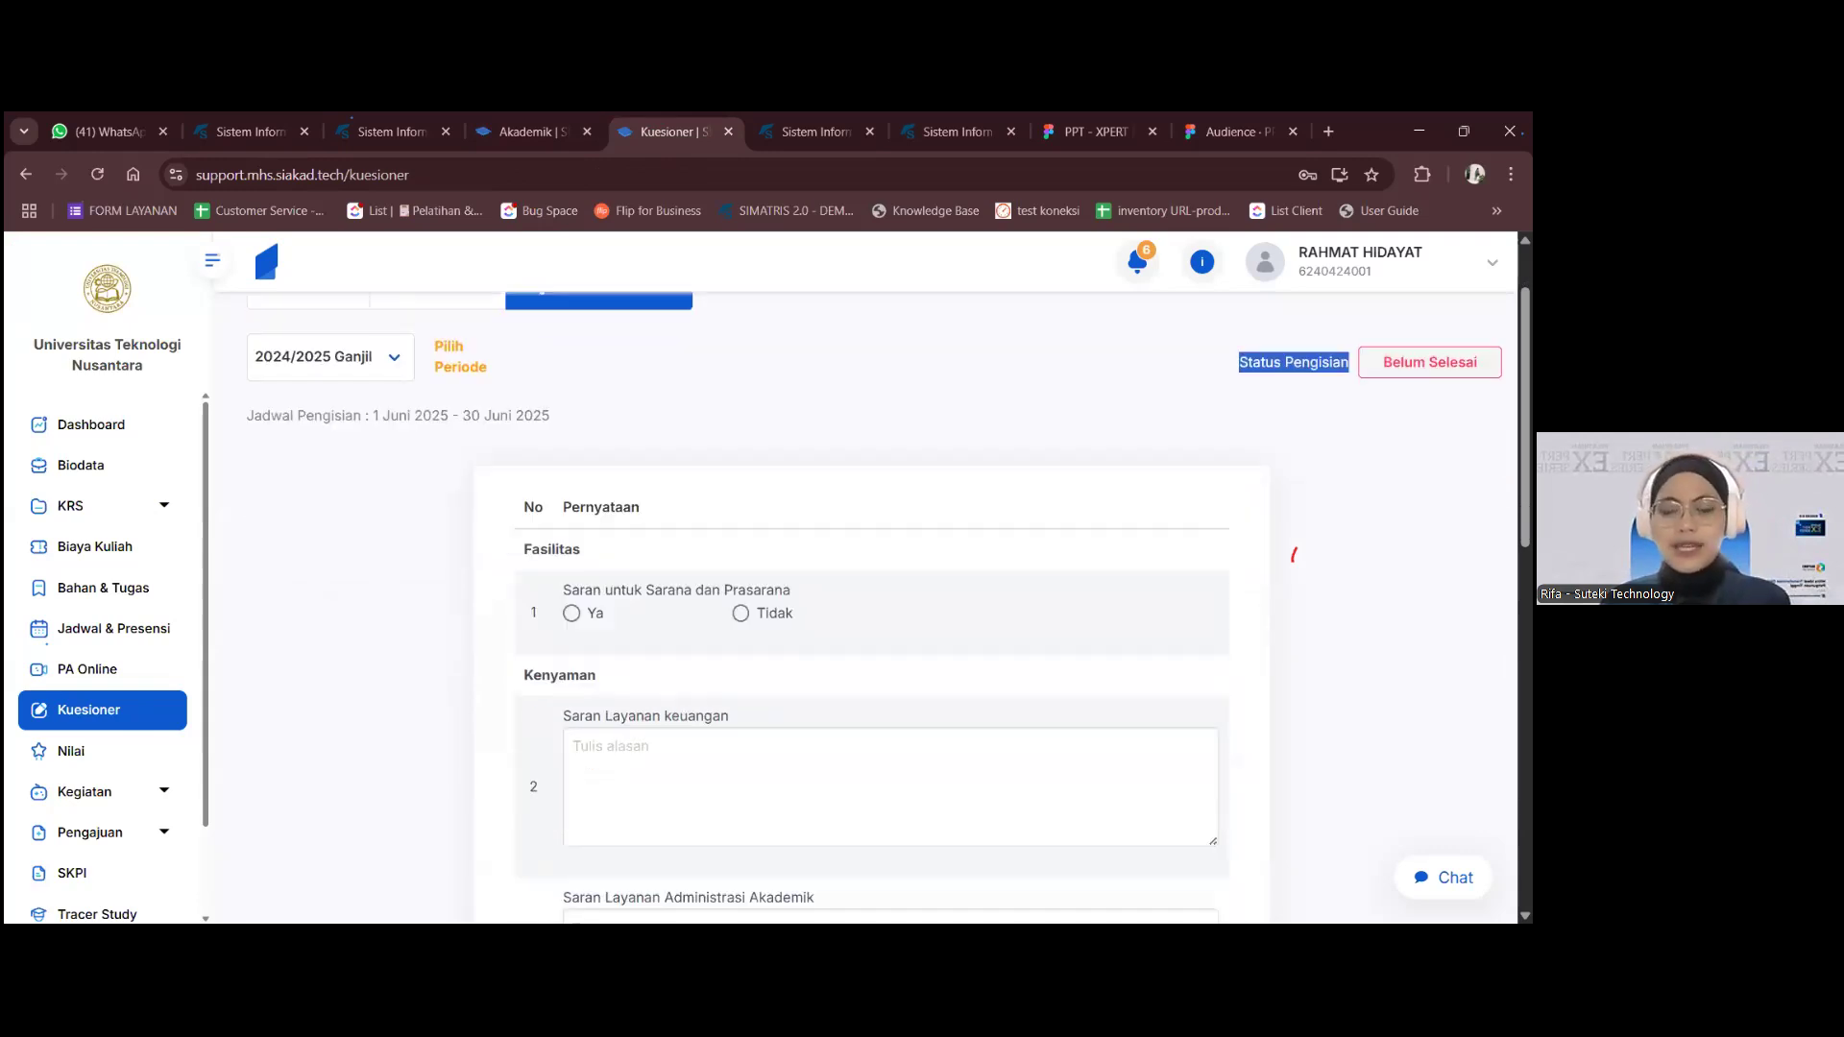
pyautogui.scroll(-3, 970, 510)
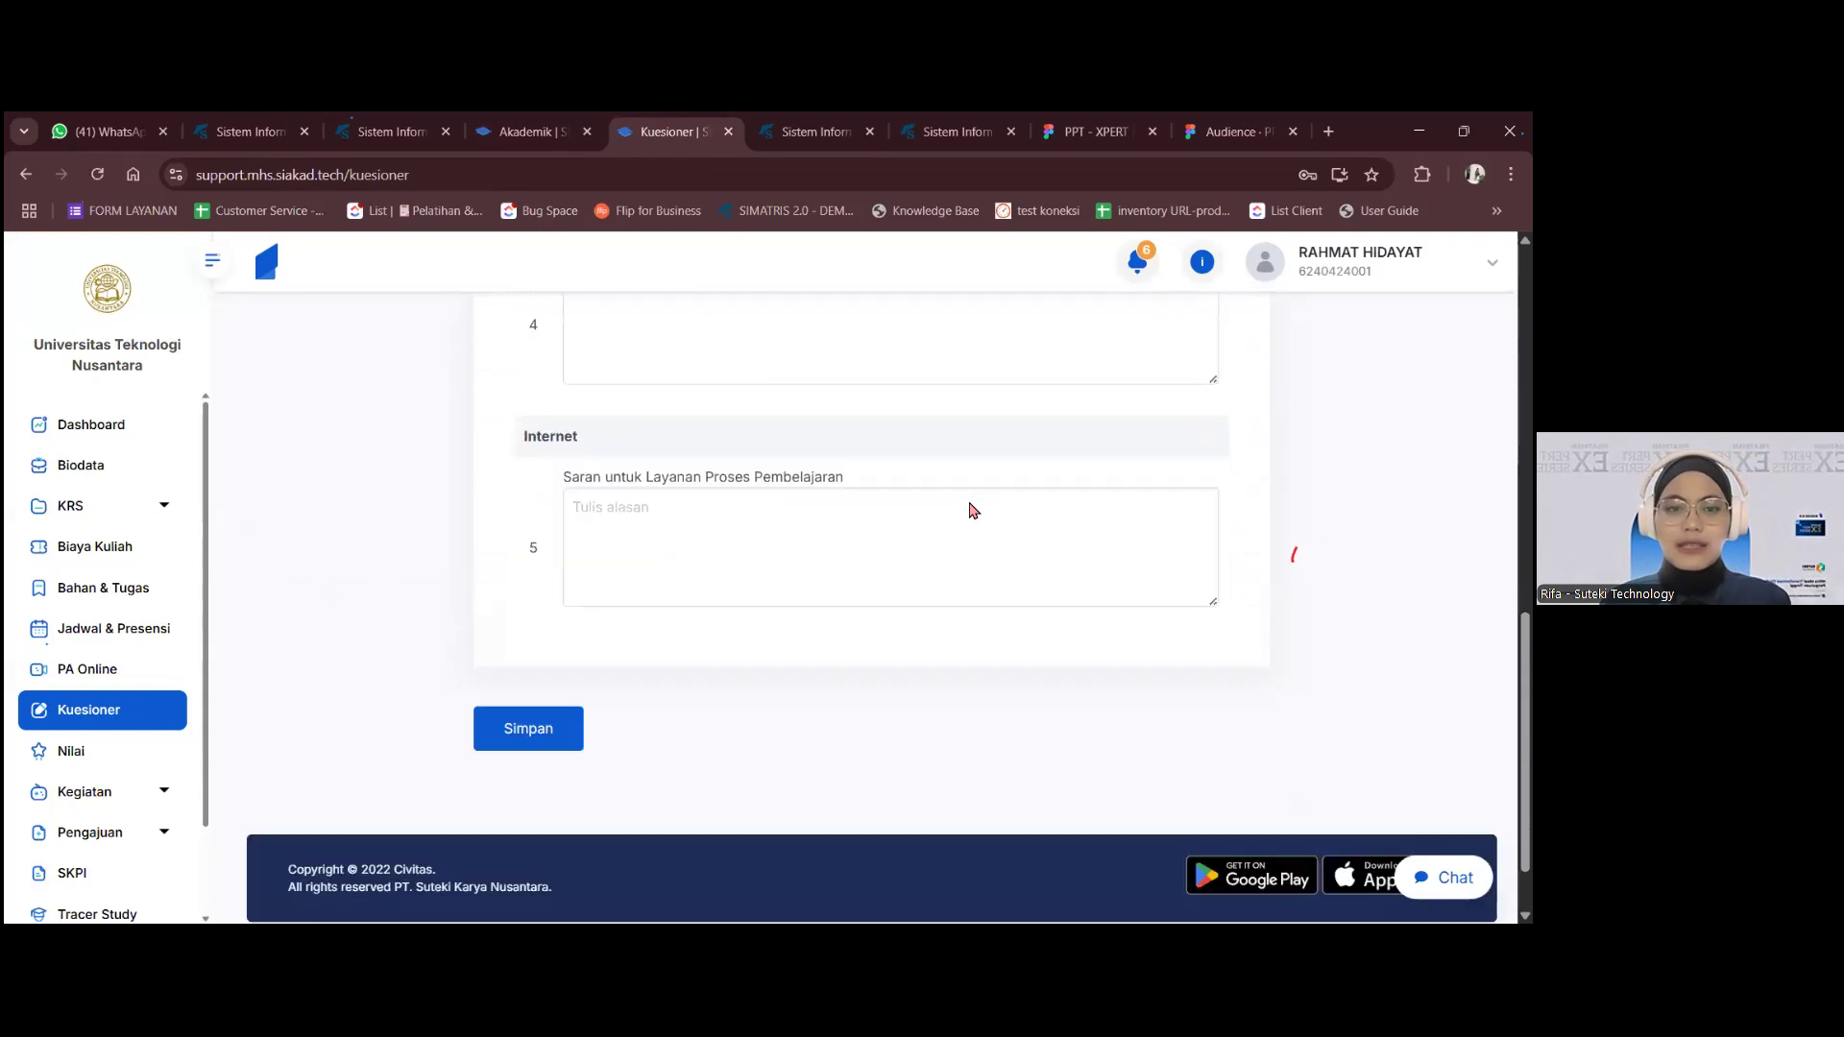
pyautogui.scroll(1, 971, 510)
pyautogui.scroll(4, 970, 510)
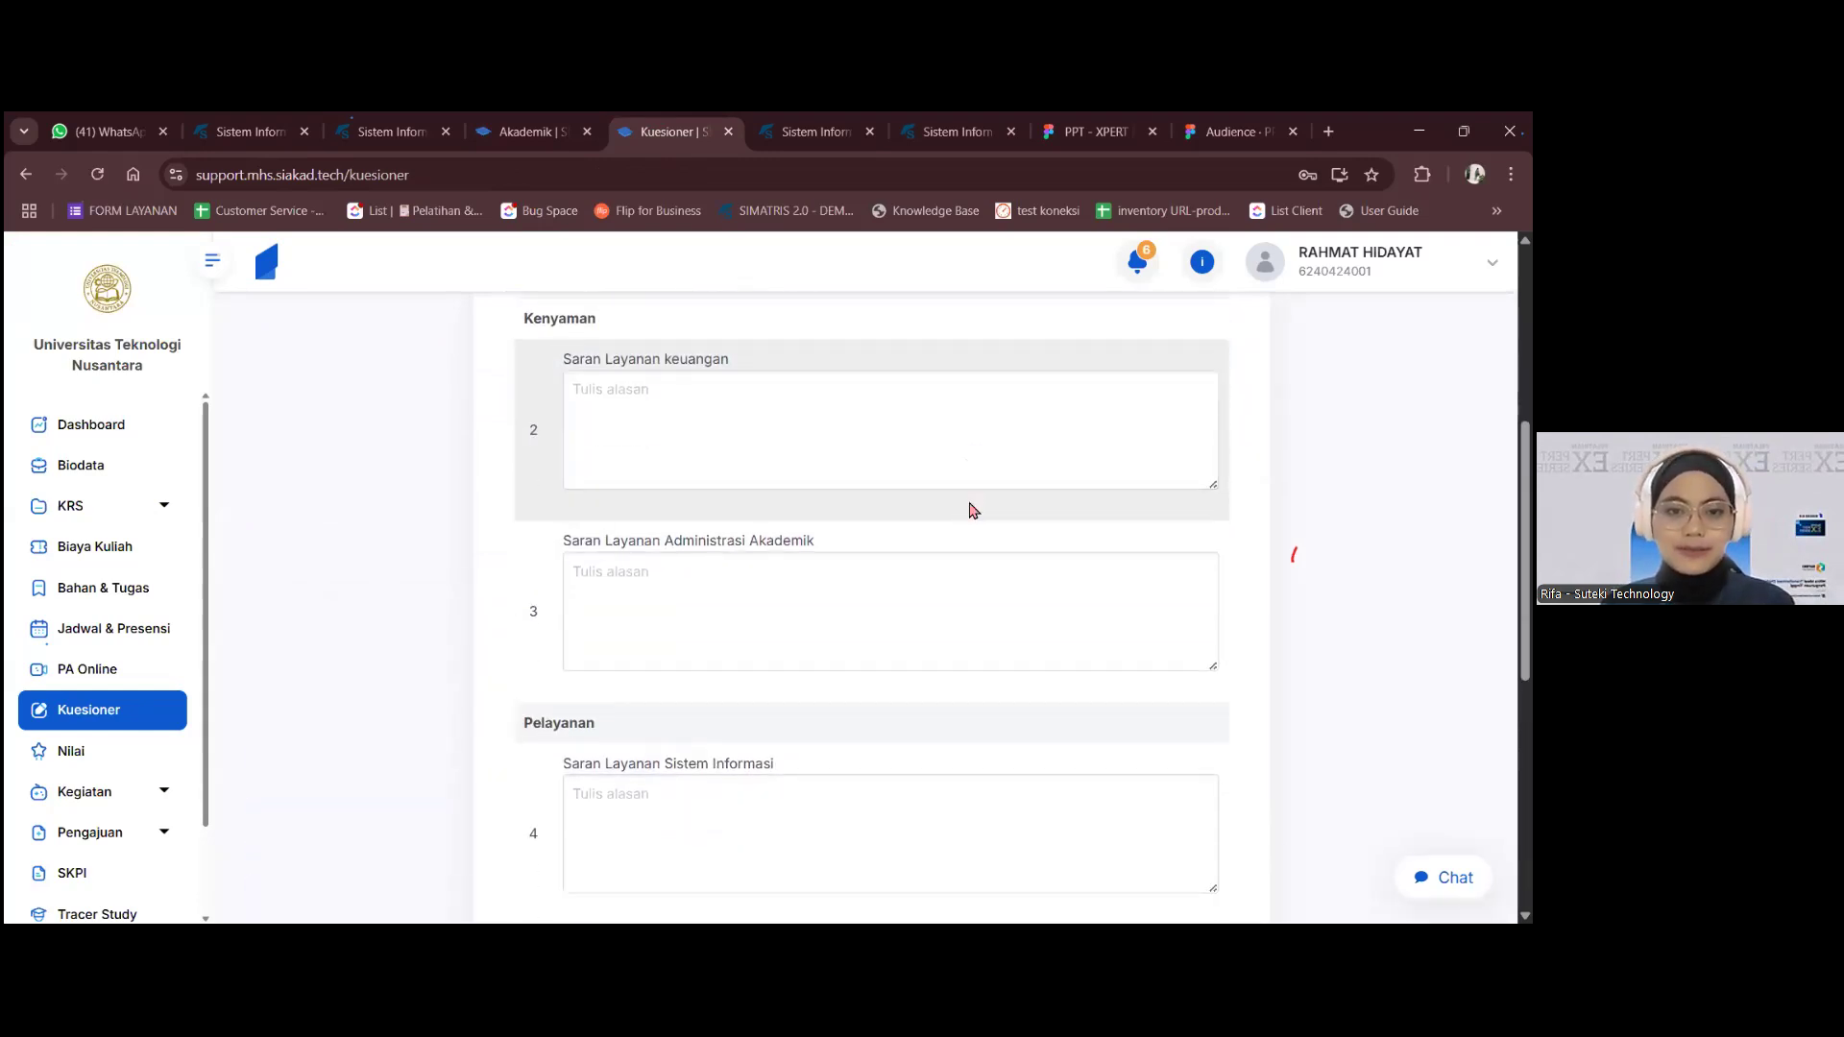
pyautogui.scroll(-5, 970, 510)
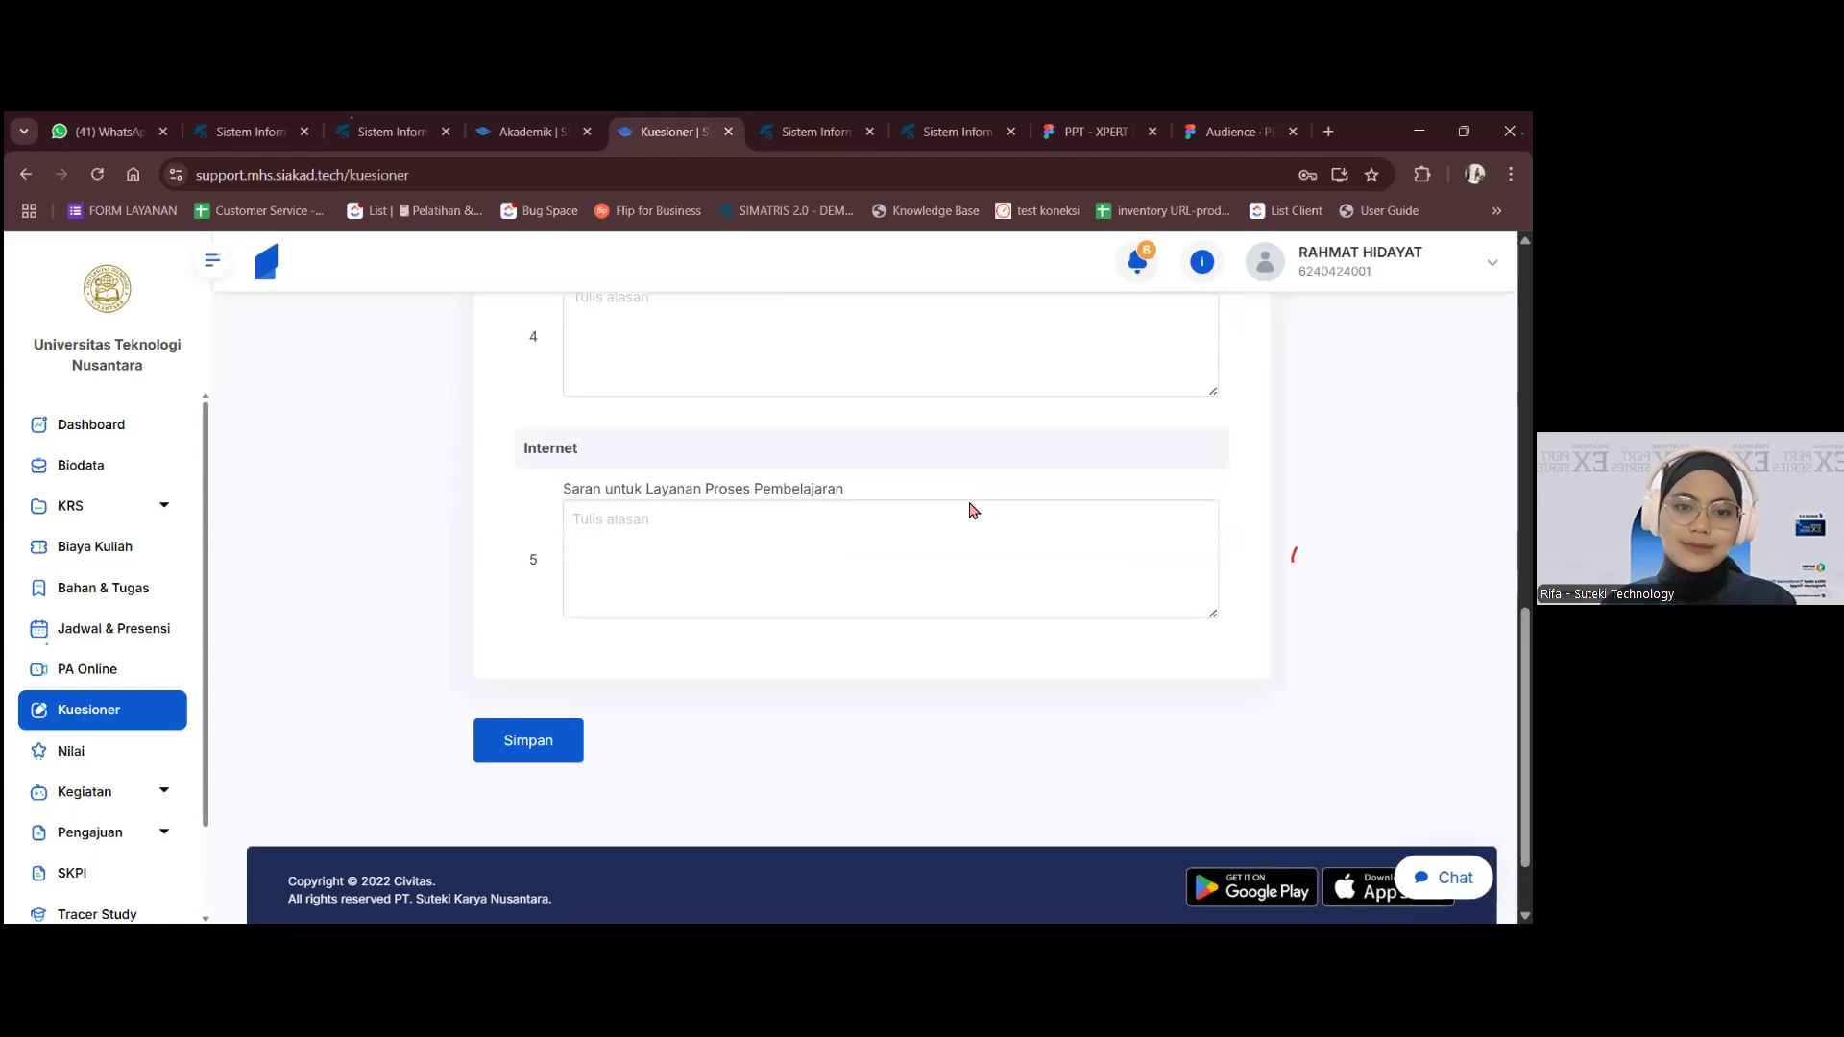
pyautogui.scroll(6, 970, 510)
pyautogui.scroll(-5, 778, 478)
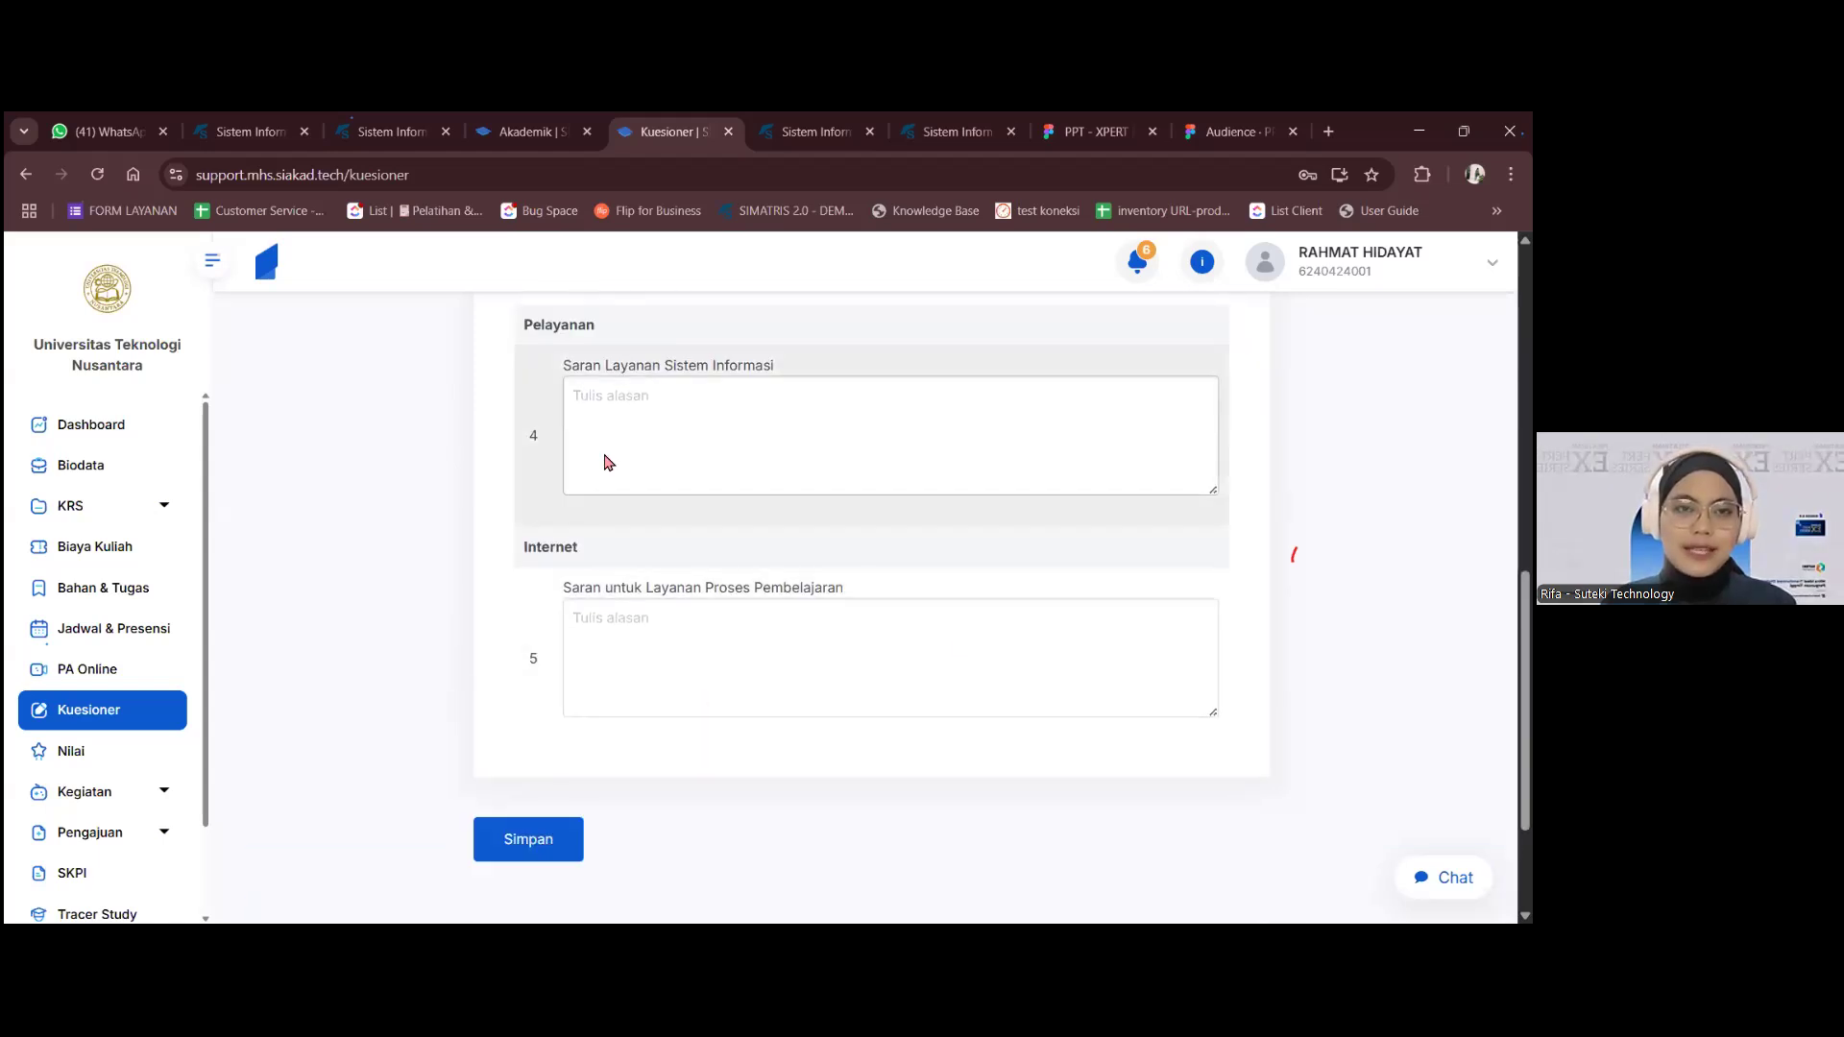
# - Return to the operator site and display the Kritik dan Saran answers for 2024/2025 Ganjil, covering all faculties, programs and cohorts
pyautogui.click(403, 127)
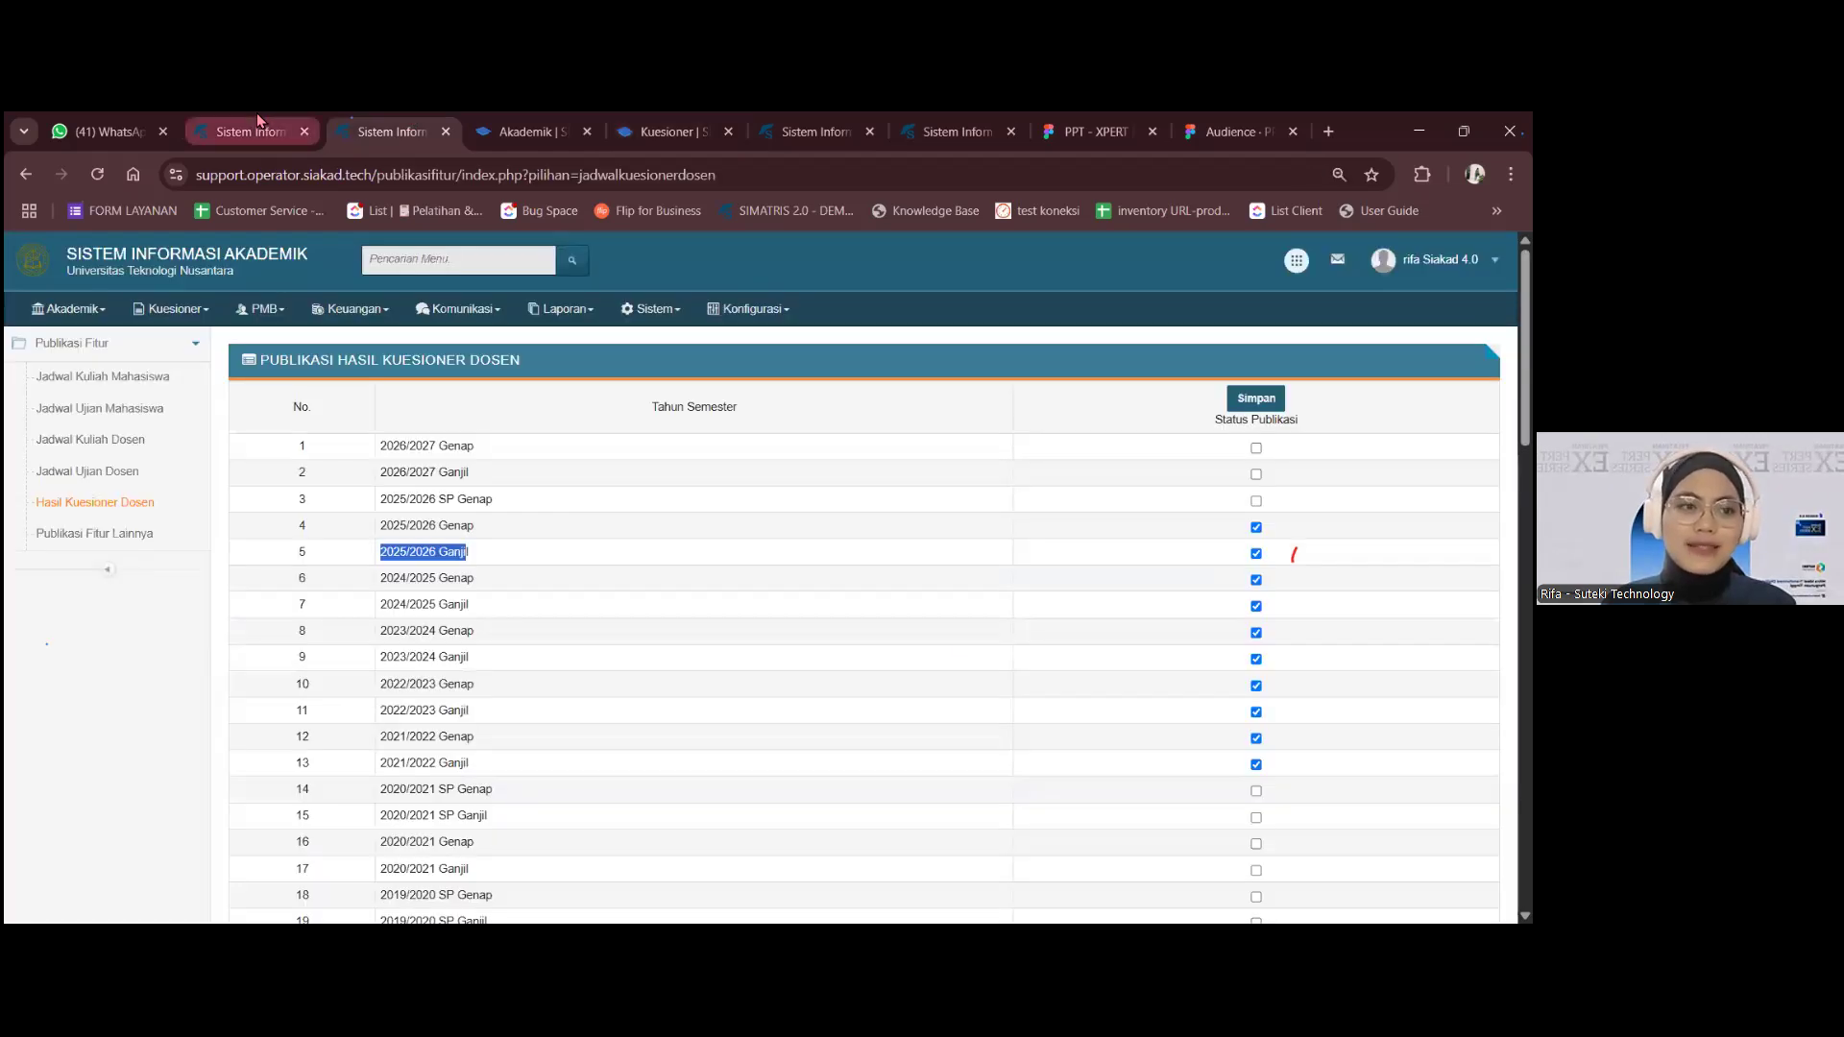
pyautogui.click(257, 120)
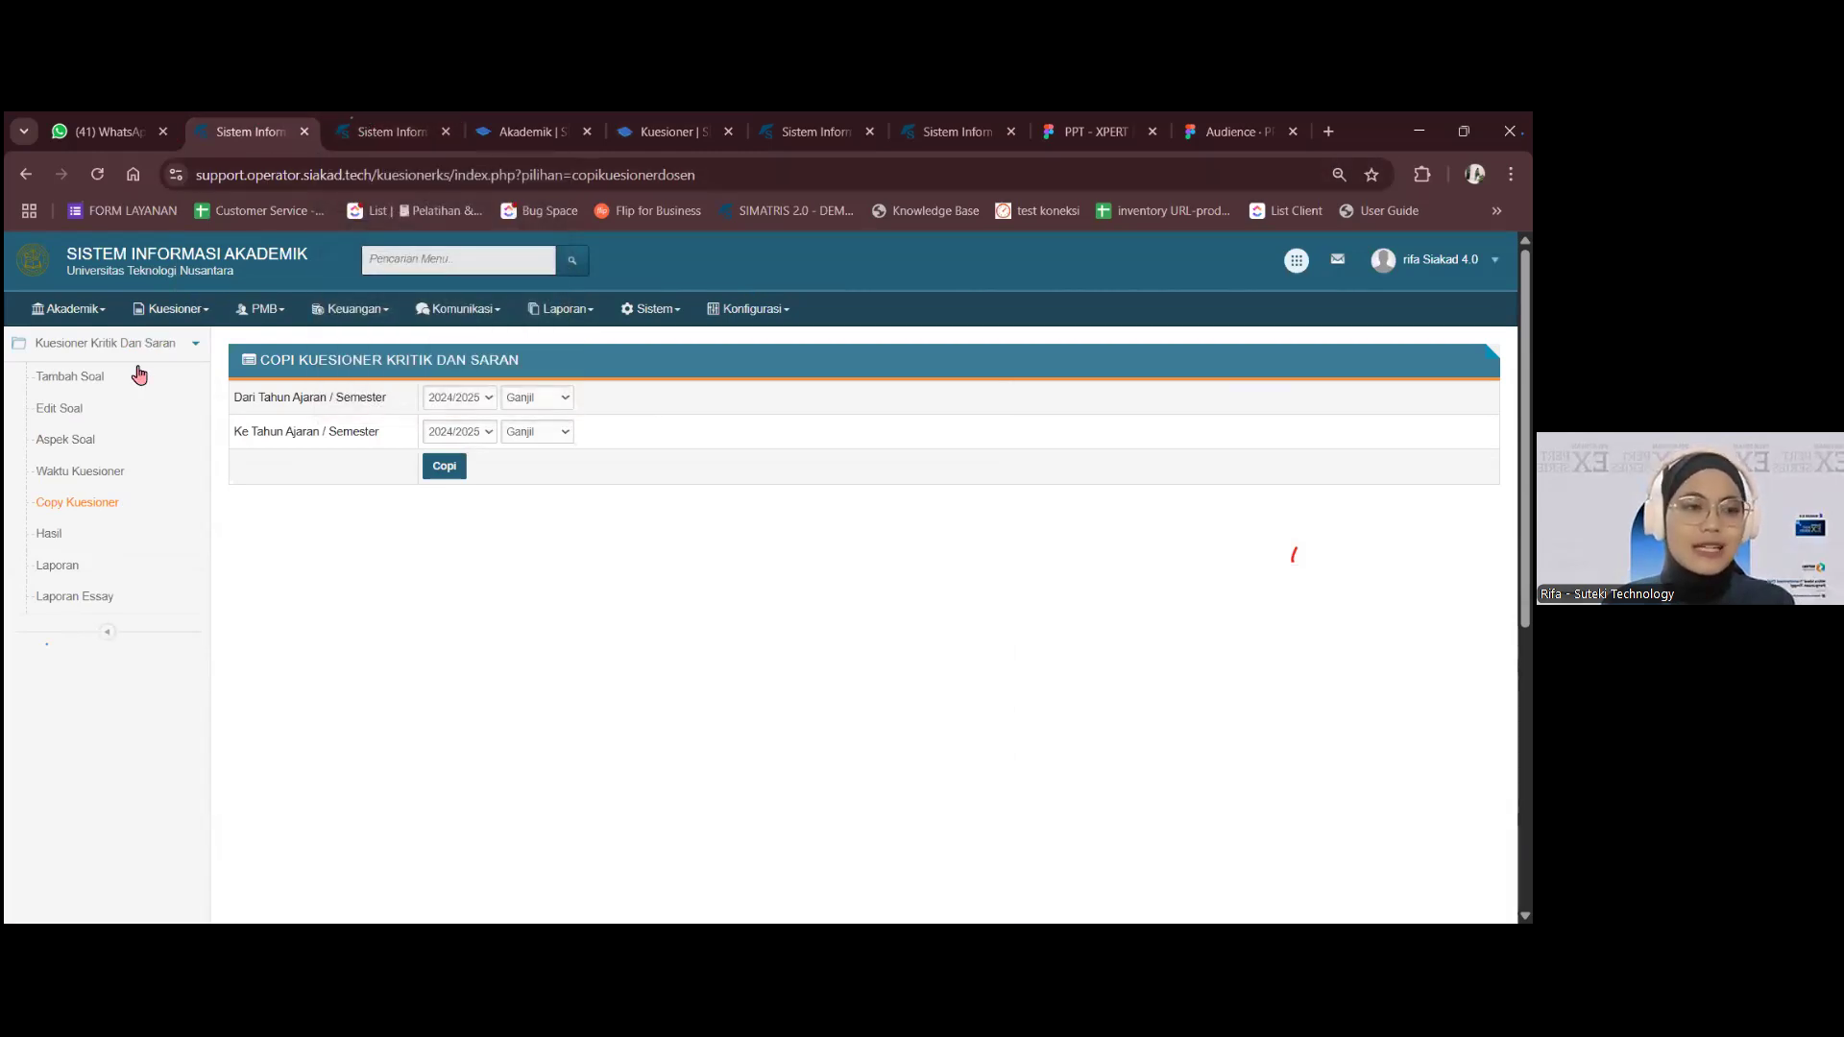
pyautogui.click(102, 542)
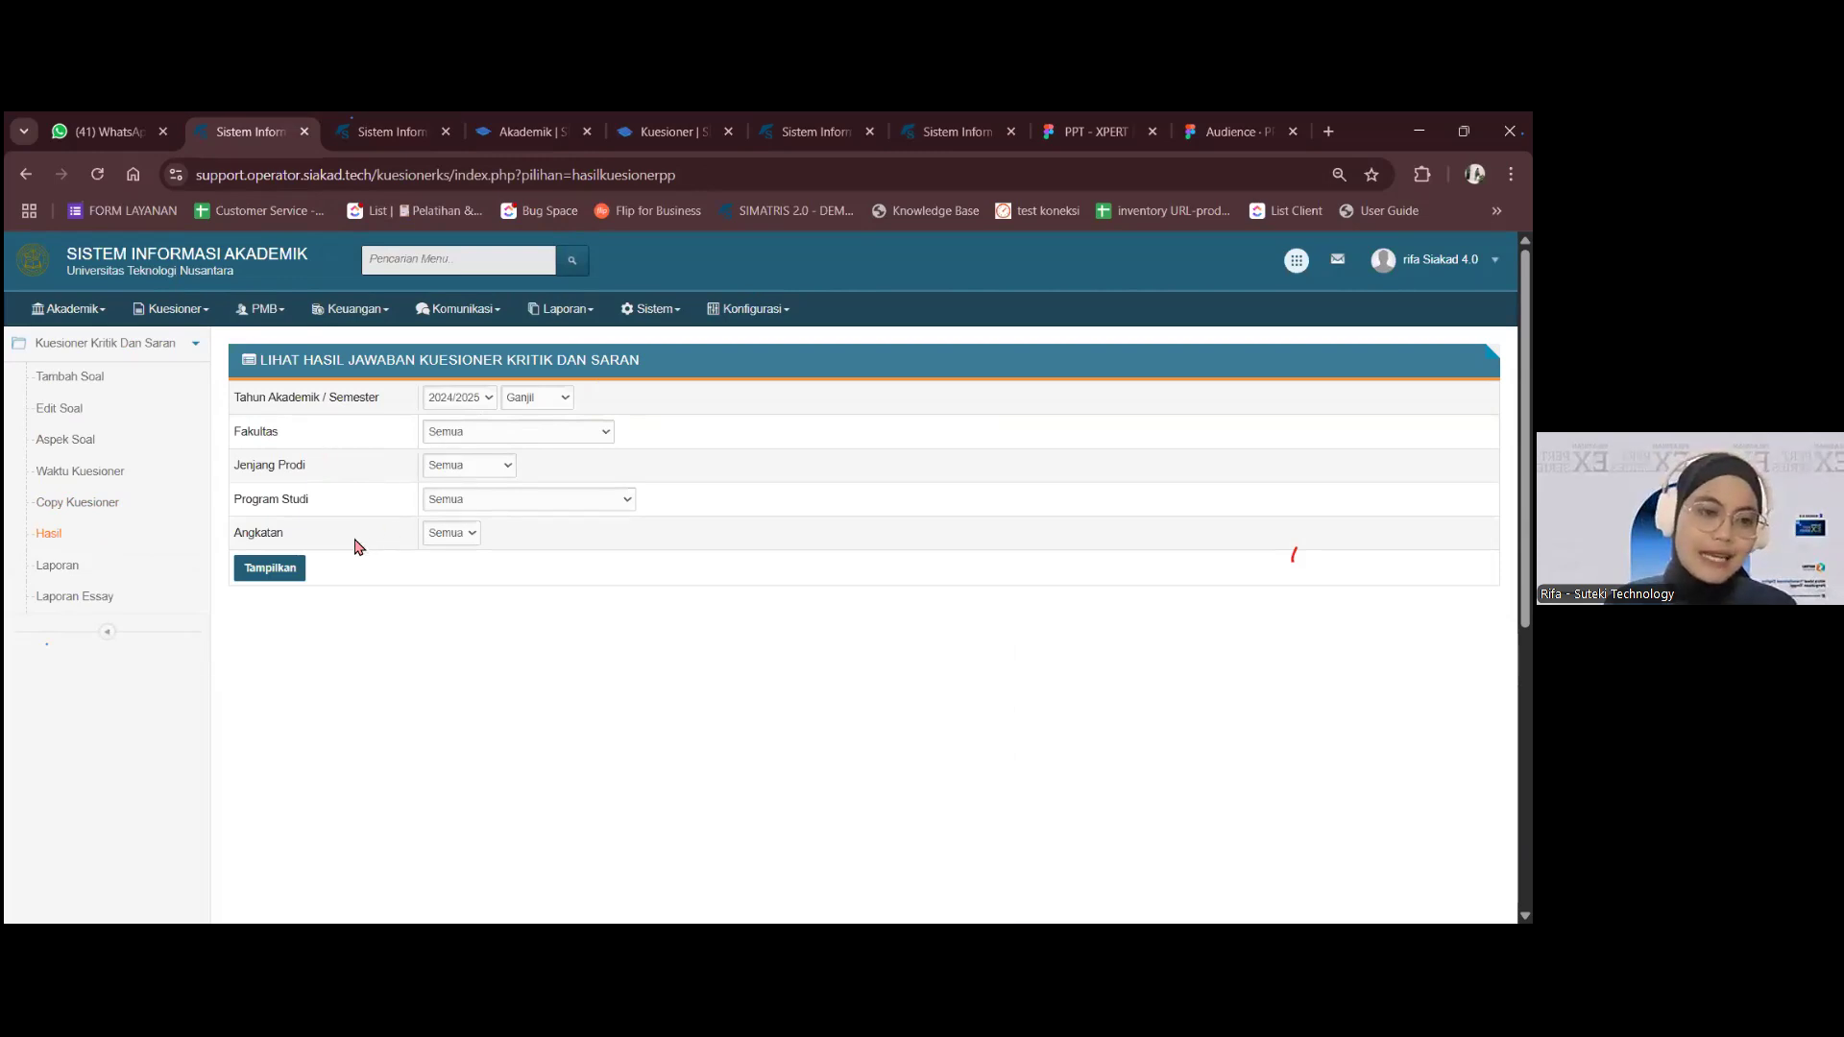
pyautogui.click(301, 577)
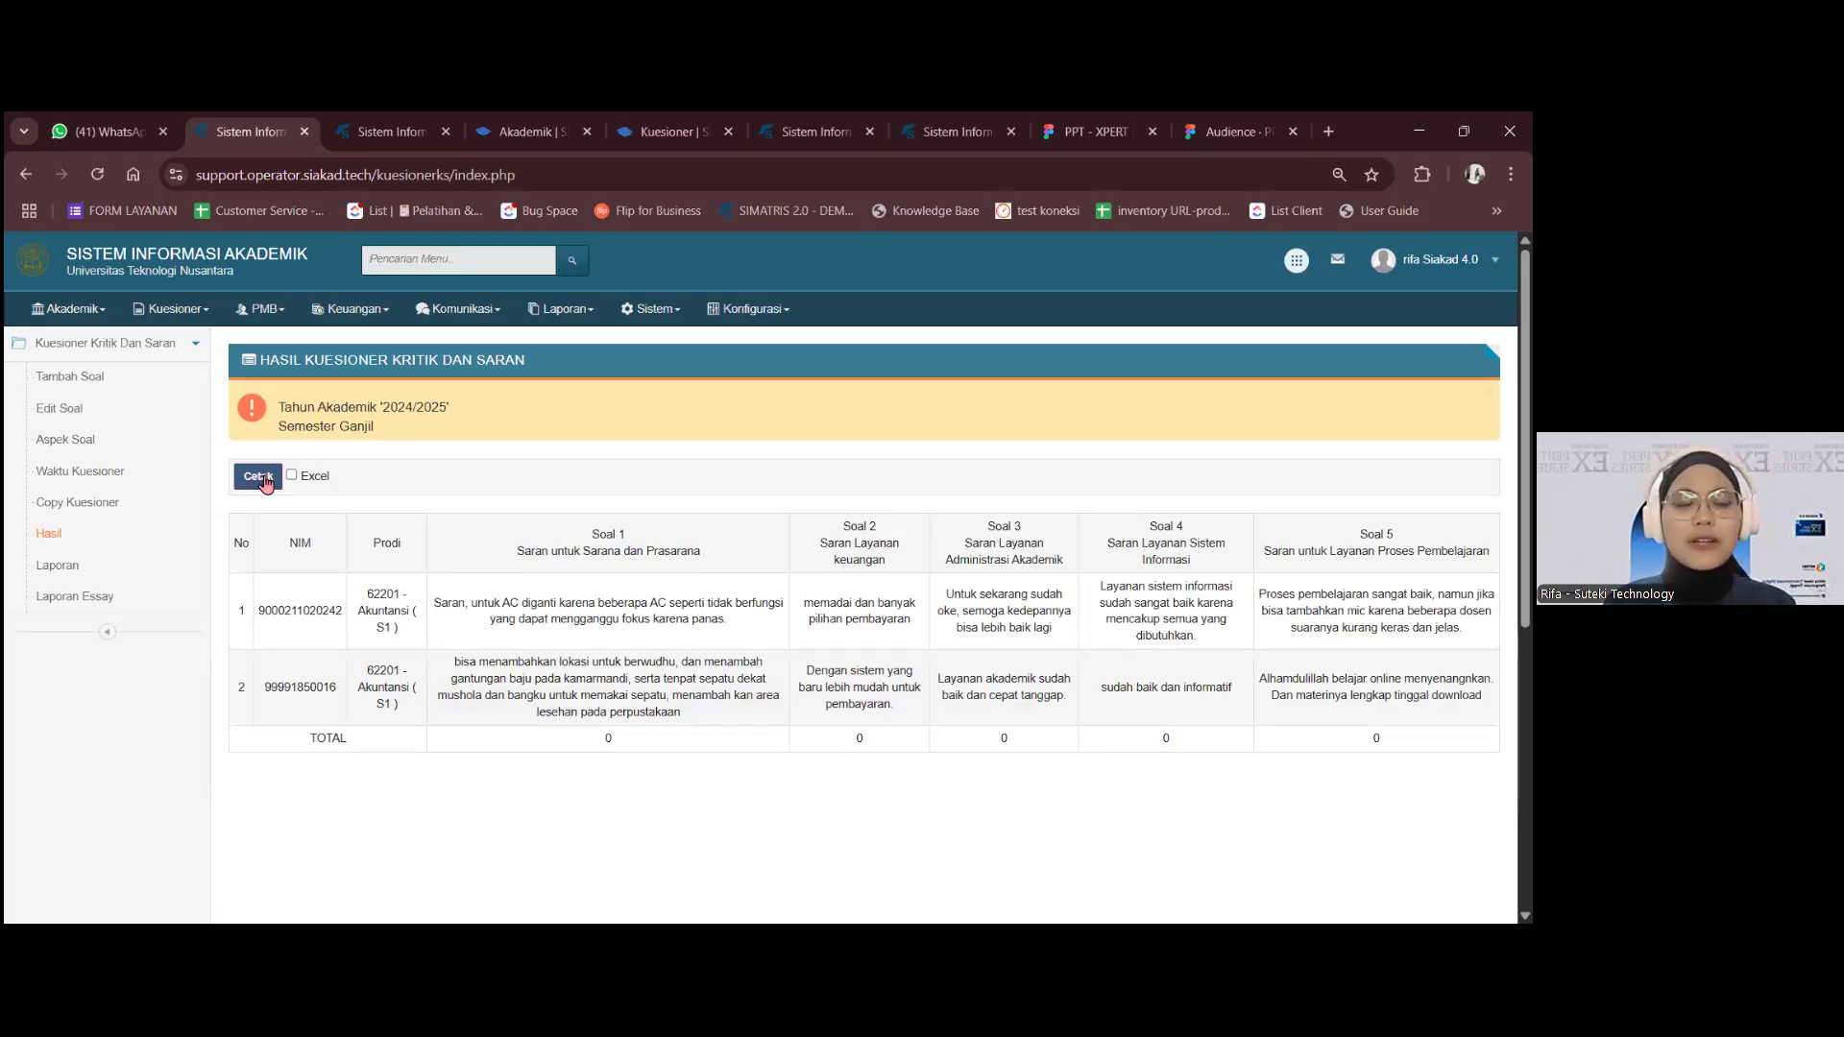
pyautogui.scroll(-3, 989, 559)
pyautogui.scroll(3, 989, 559)
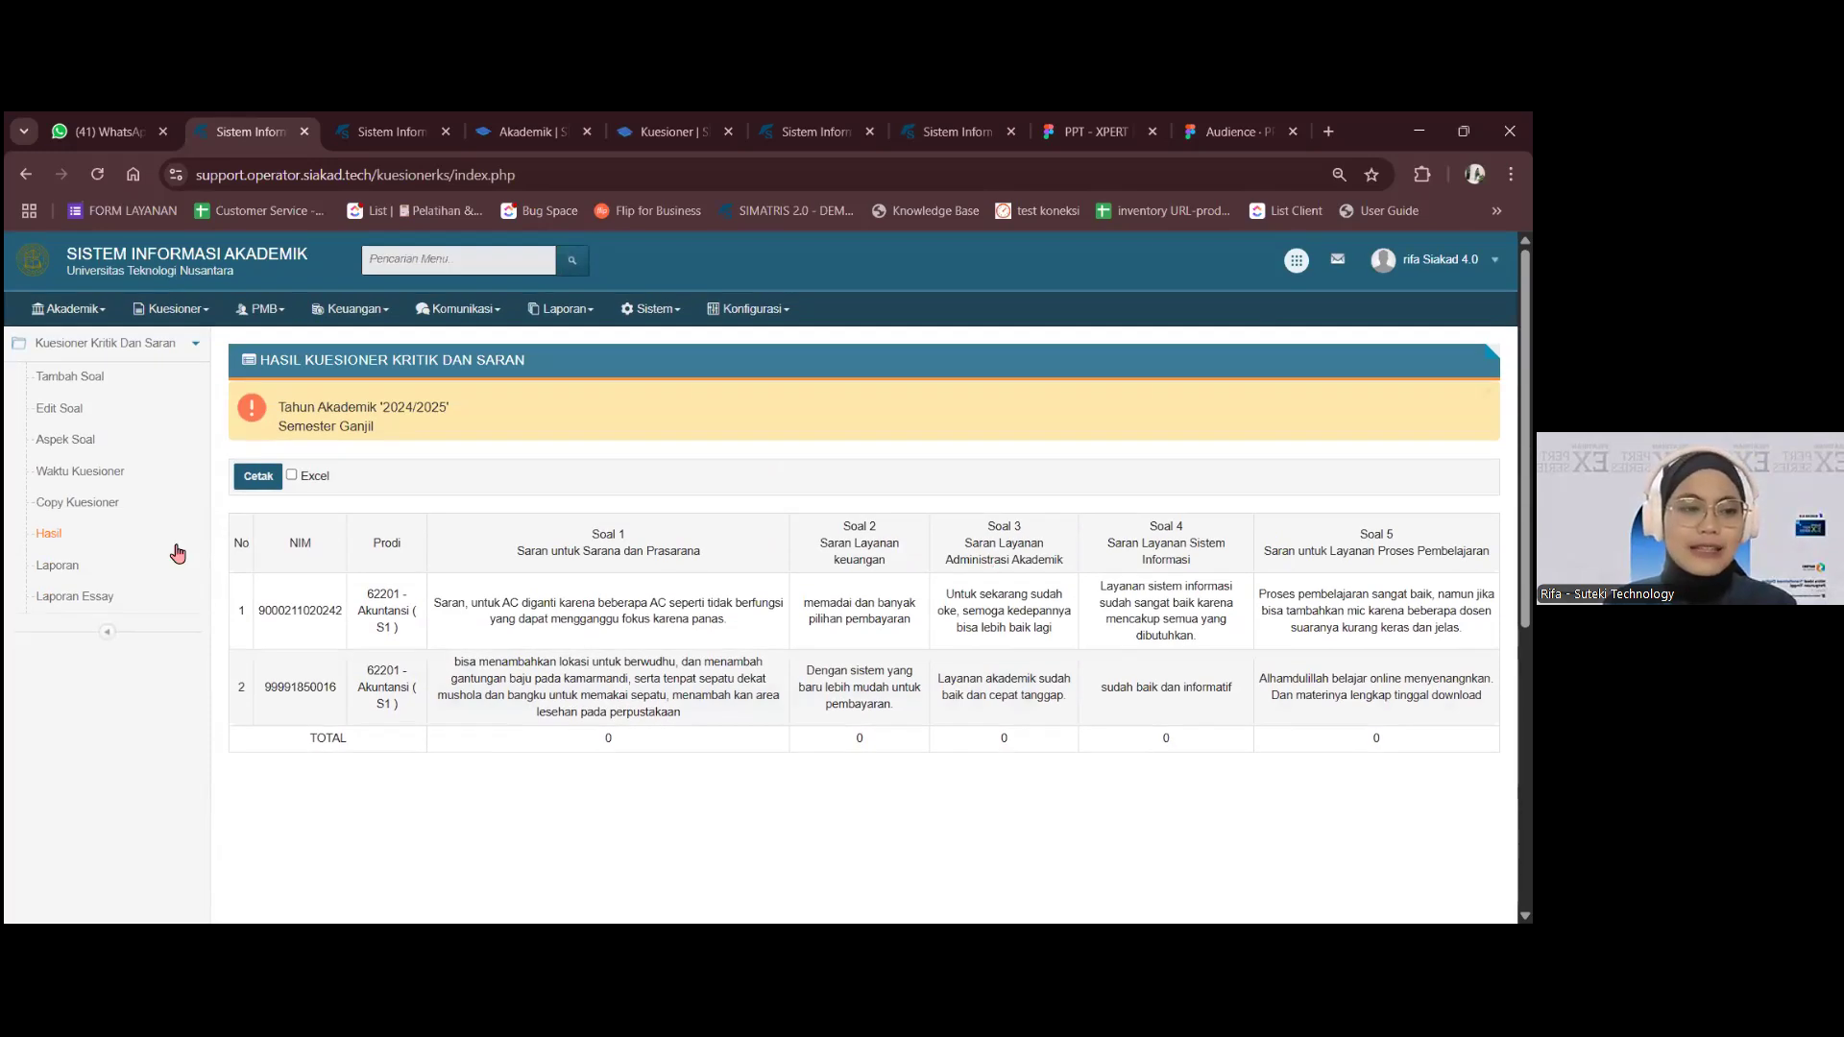
# - Display the student complaints and suggestions report and the essay report of the Kritik dan Saran questionnaire for 2024/2025 Ganjil
pyautogui.click(107, 572)
pyautogui.click(272, 504)
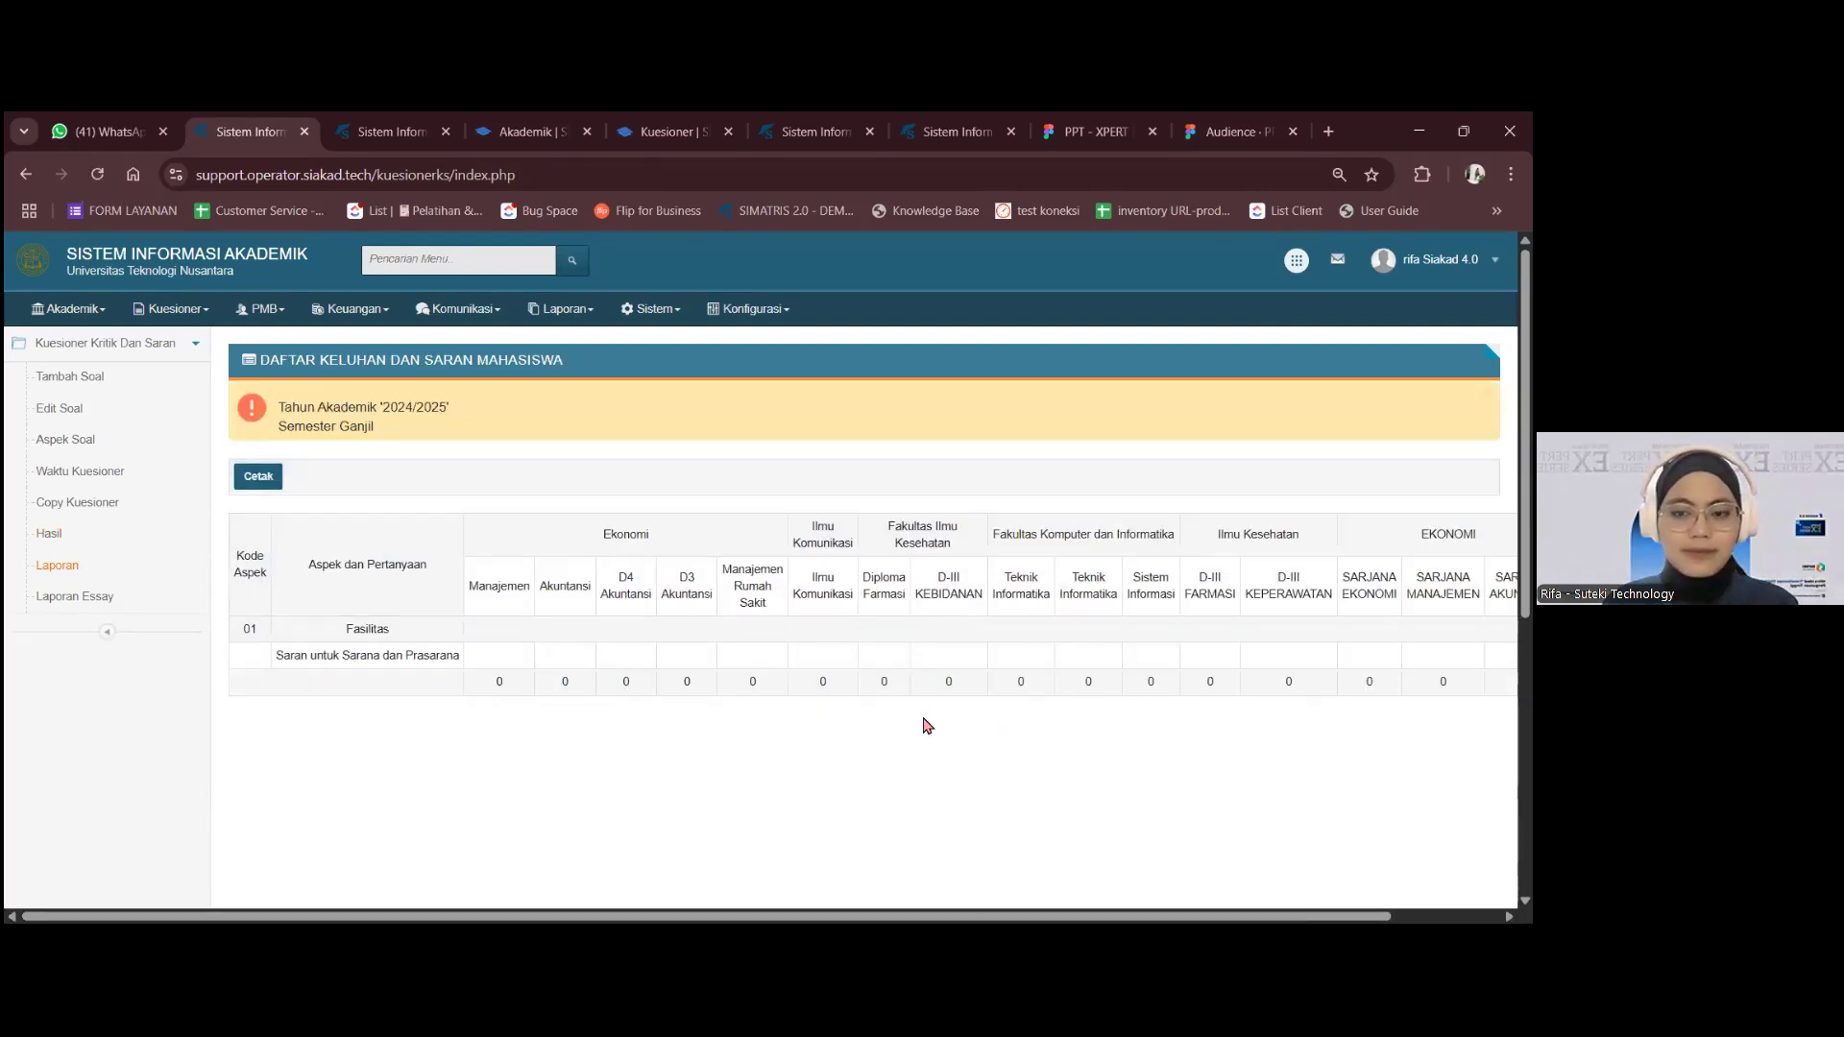
pyautogui.moveTo(1116, 920); pyautogui.dragTo(824, 920)
pyautogui.click(82, 599)
pyautogui.click(270, 467)
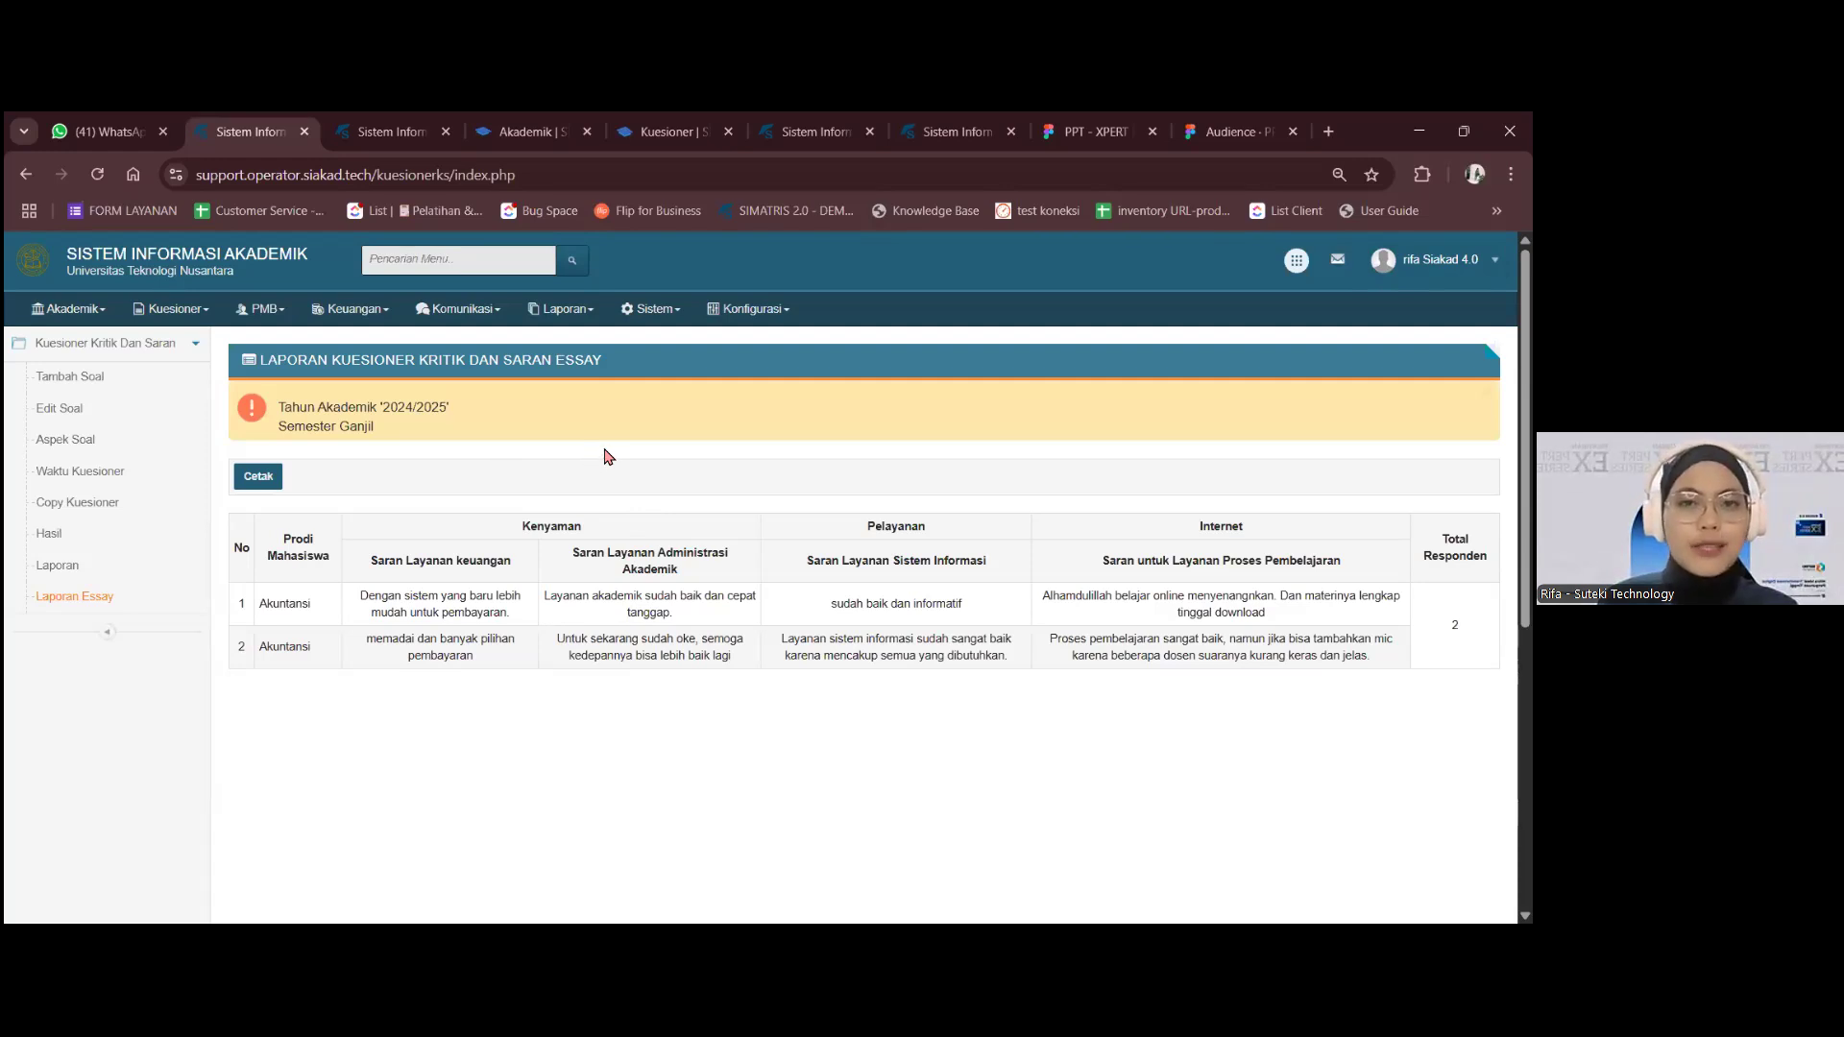
# - Open the Dosen questionnaire module
pyautogui.click(182, 314)
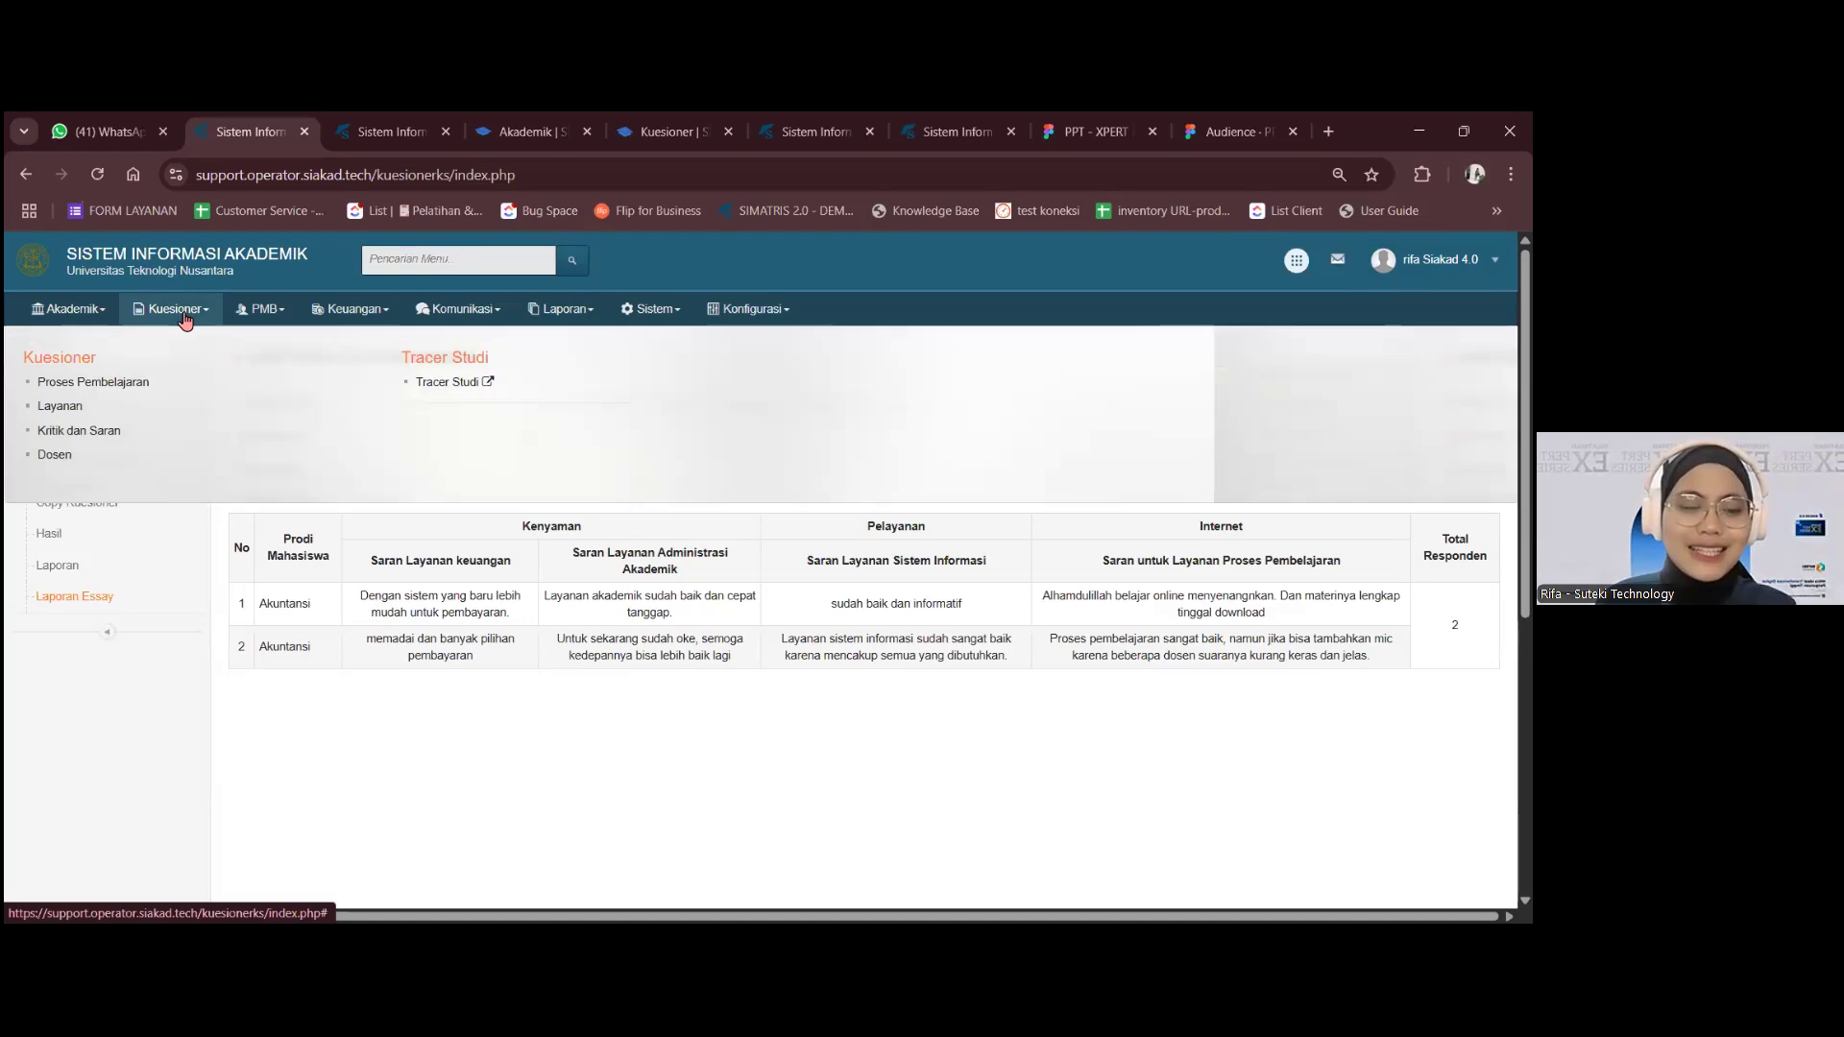
pyautogui.click(165, 457)
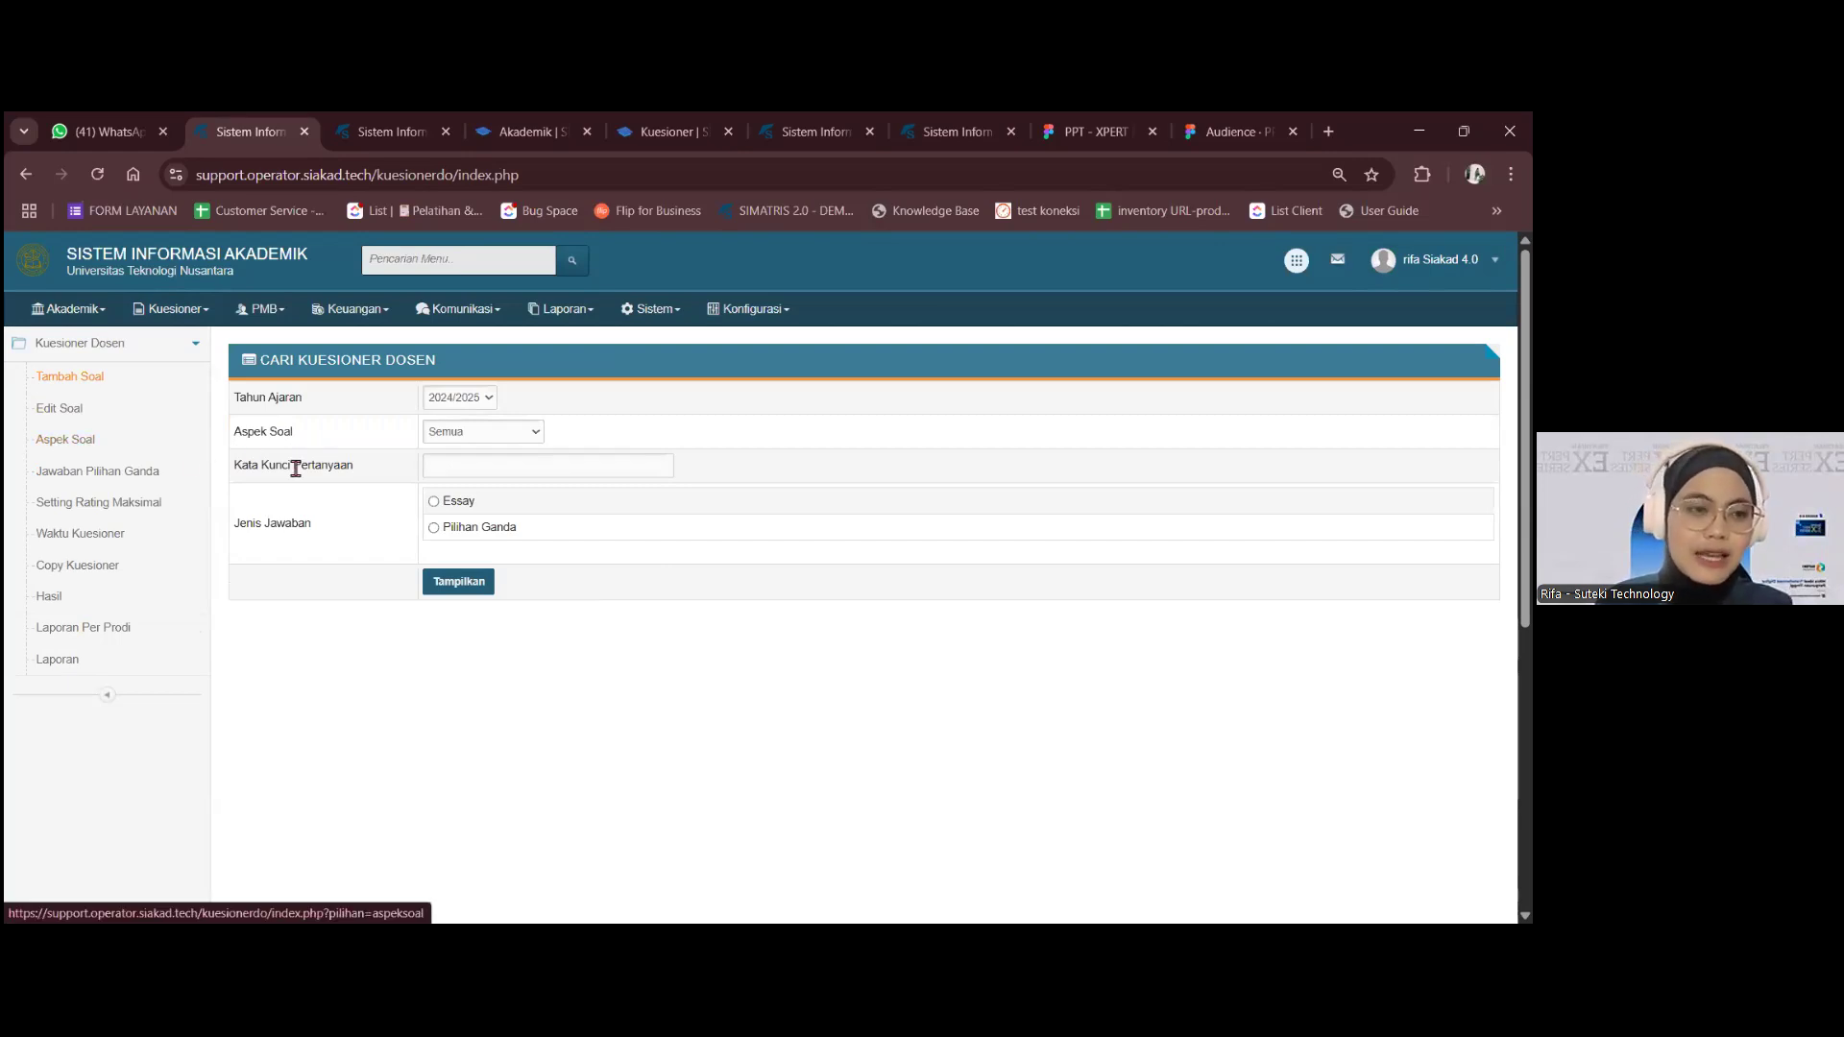
# - Open the Dosen questionnaire's question aspects and examine the ID Aspek and Nama Aspek fields and the existing aspect names
pyautogui.click(85, 439)
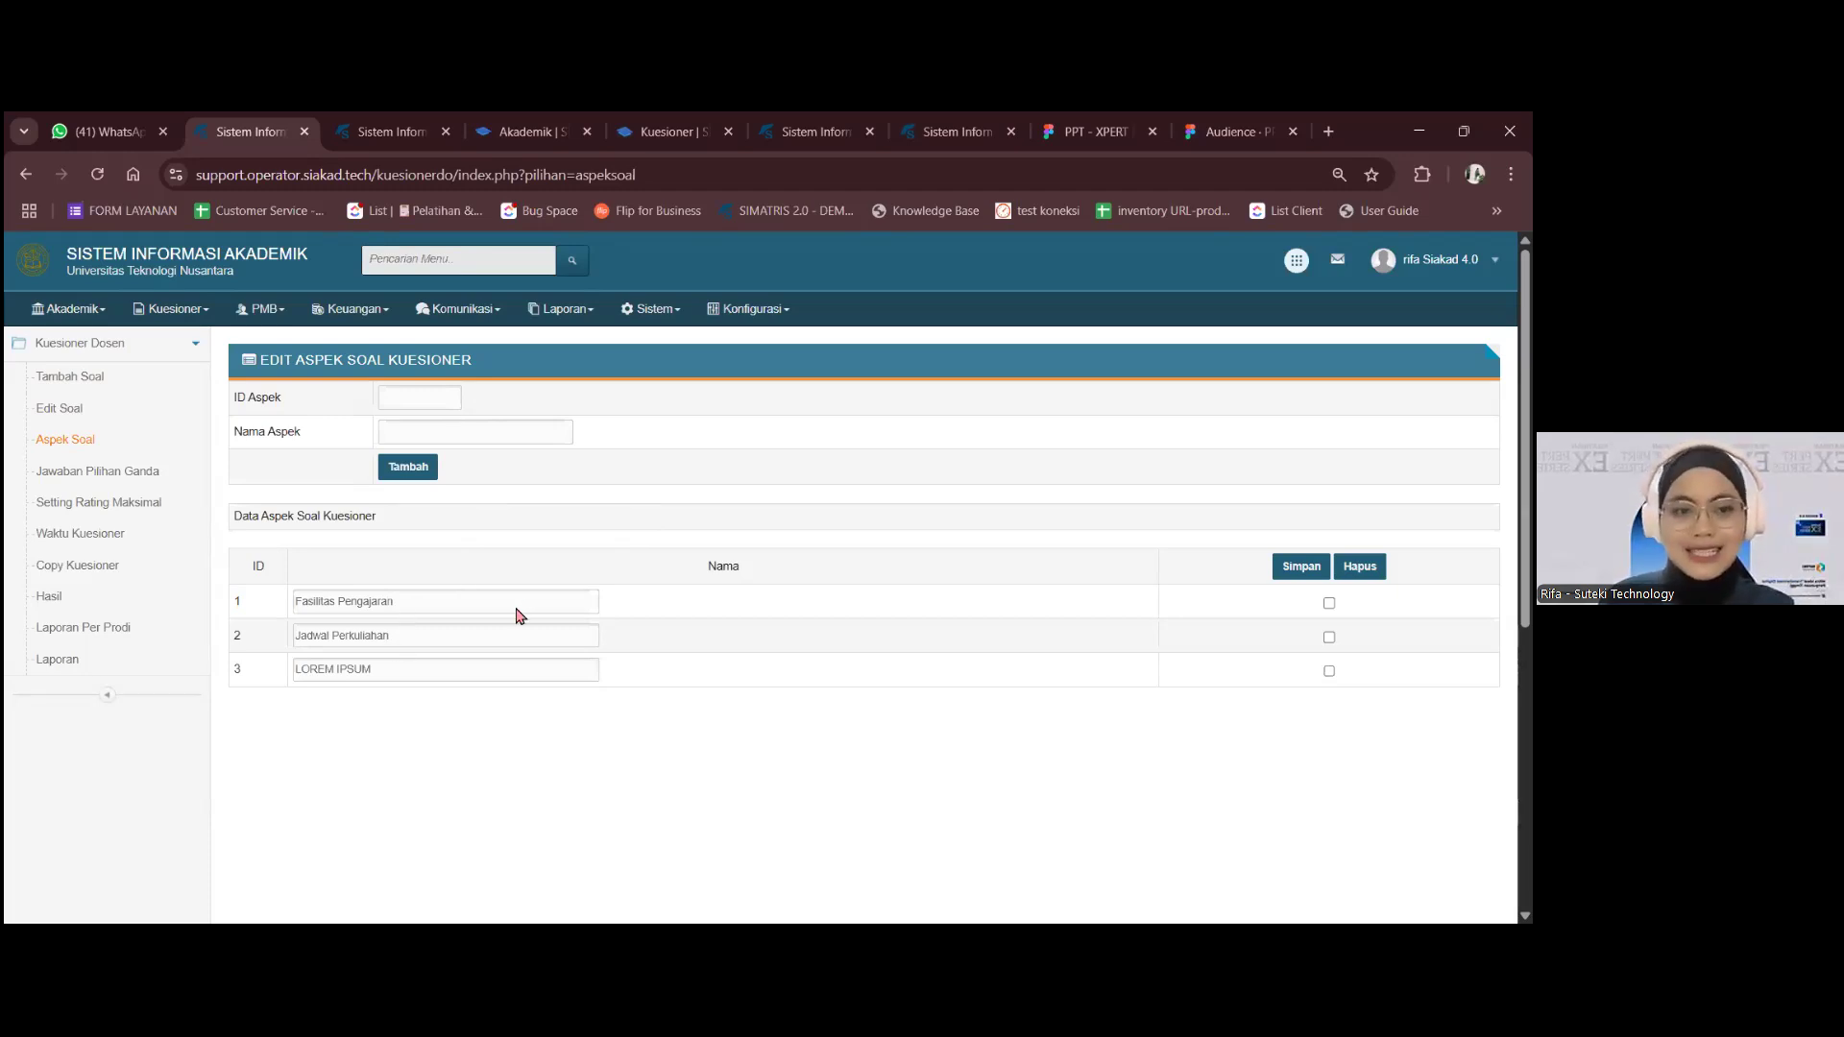
pyautogui.click(396, 398)
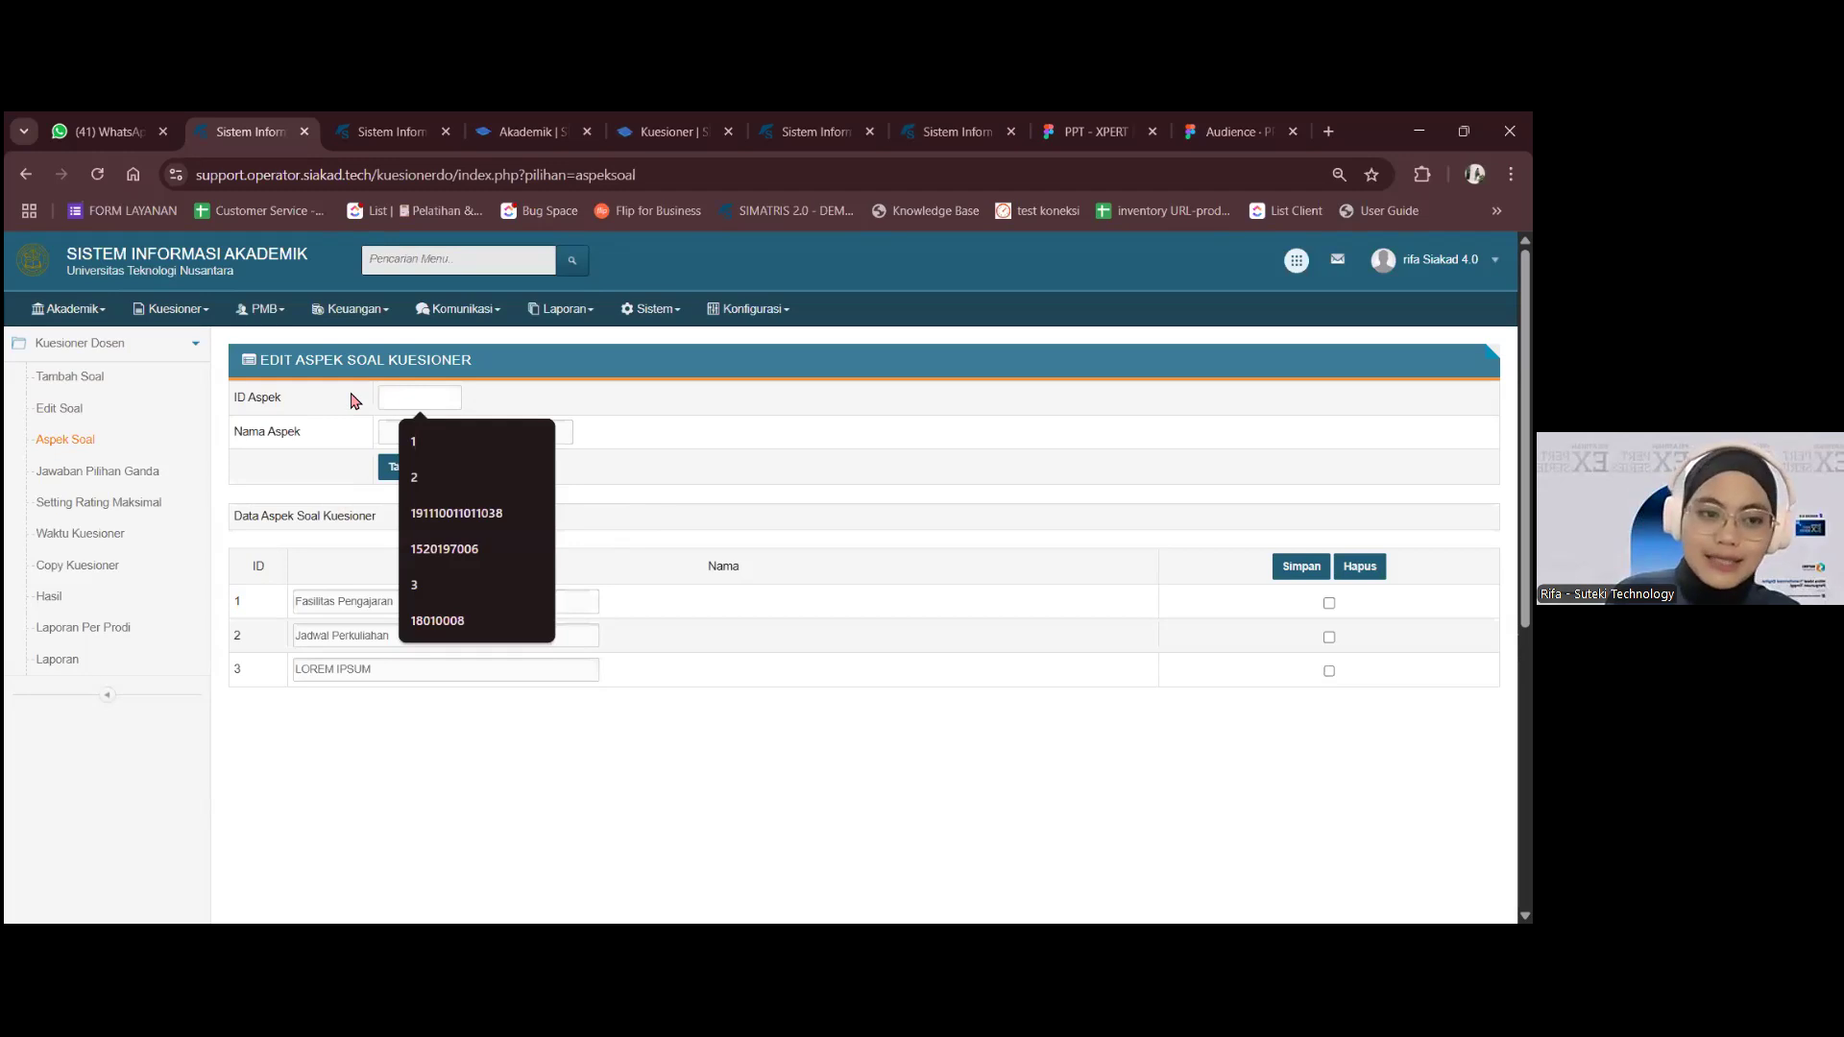
pyautogui.click(367, 431)
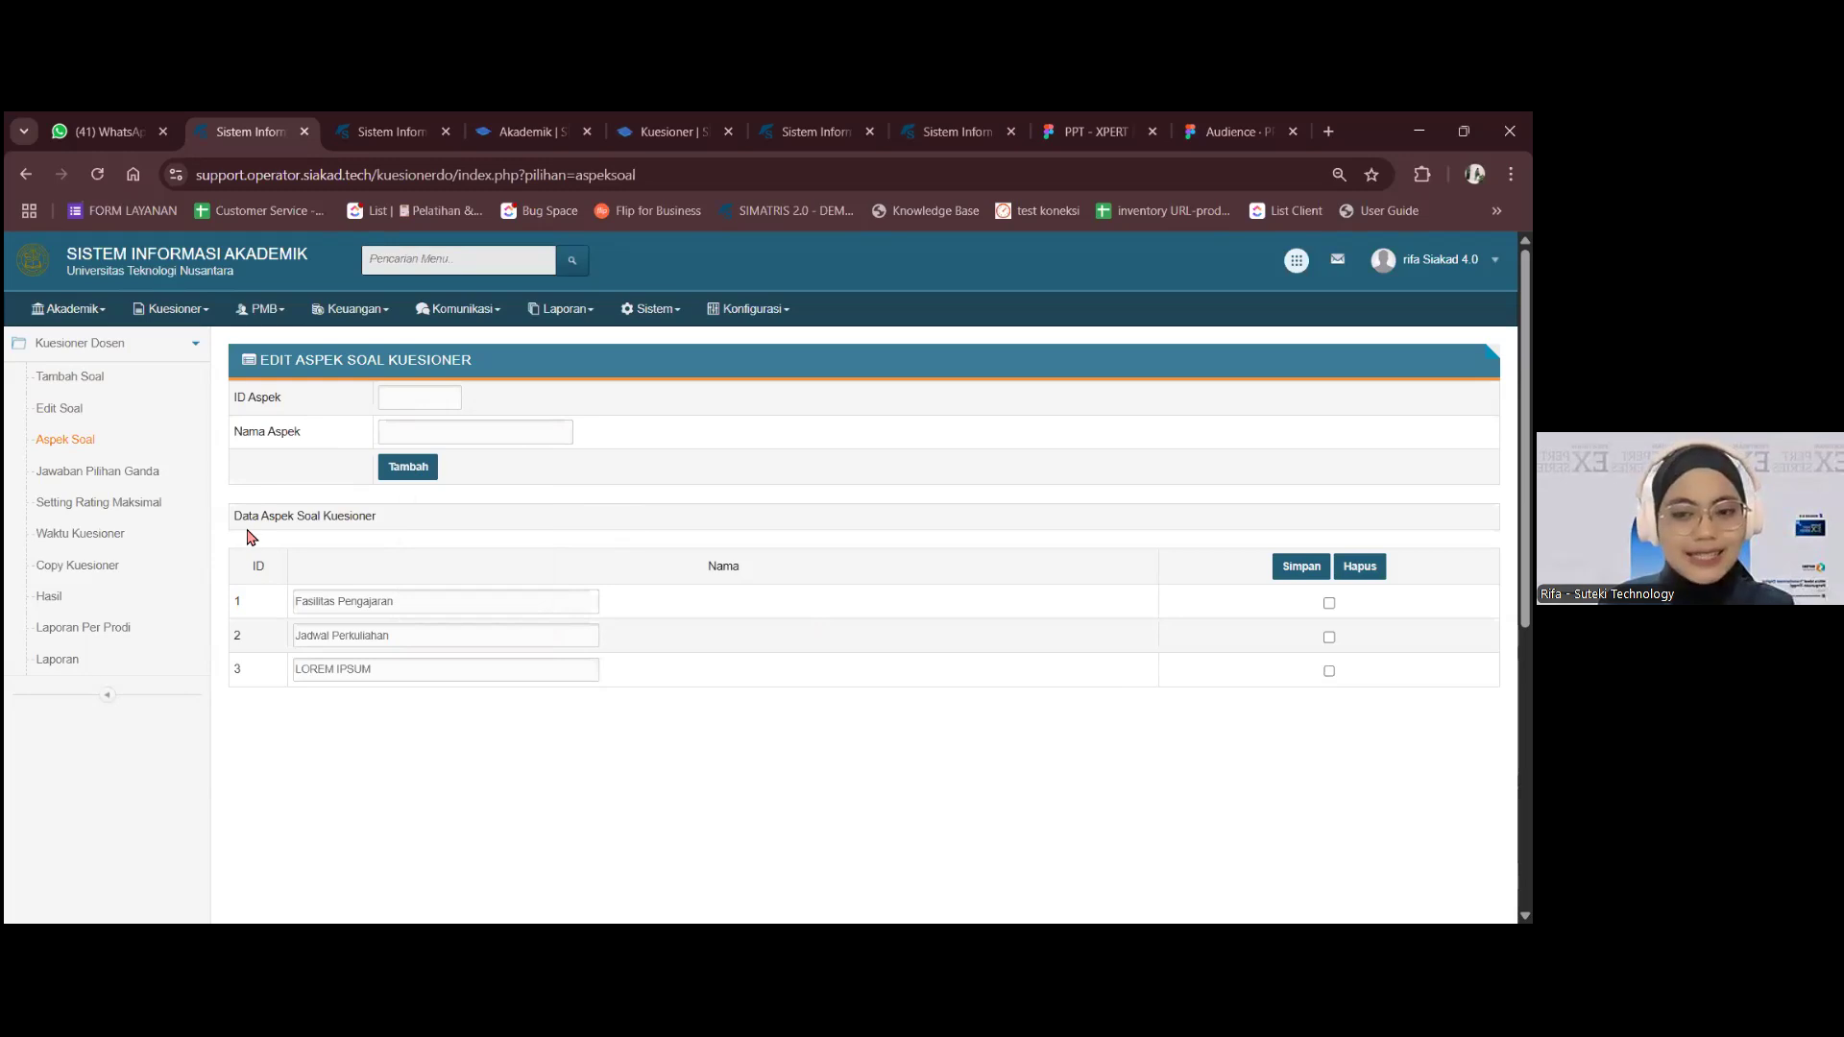
pyautogui.click(434, 639)
pyautogui.click(439, 596)
# - Delete the LOREM IPSUM question aspect from the Dosen questionnaire
pyautogui.click(1330, 637)
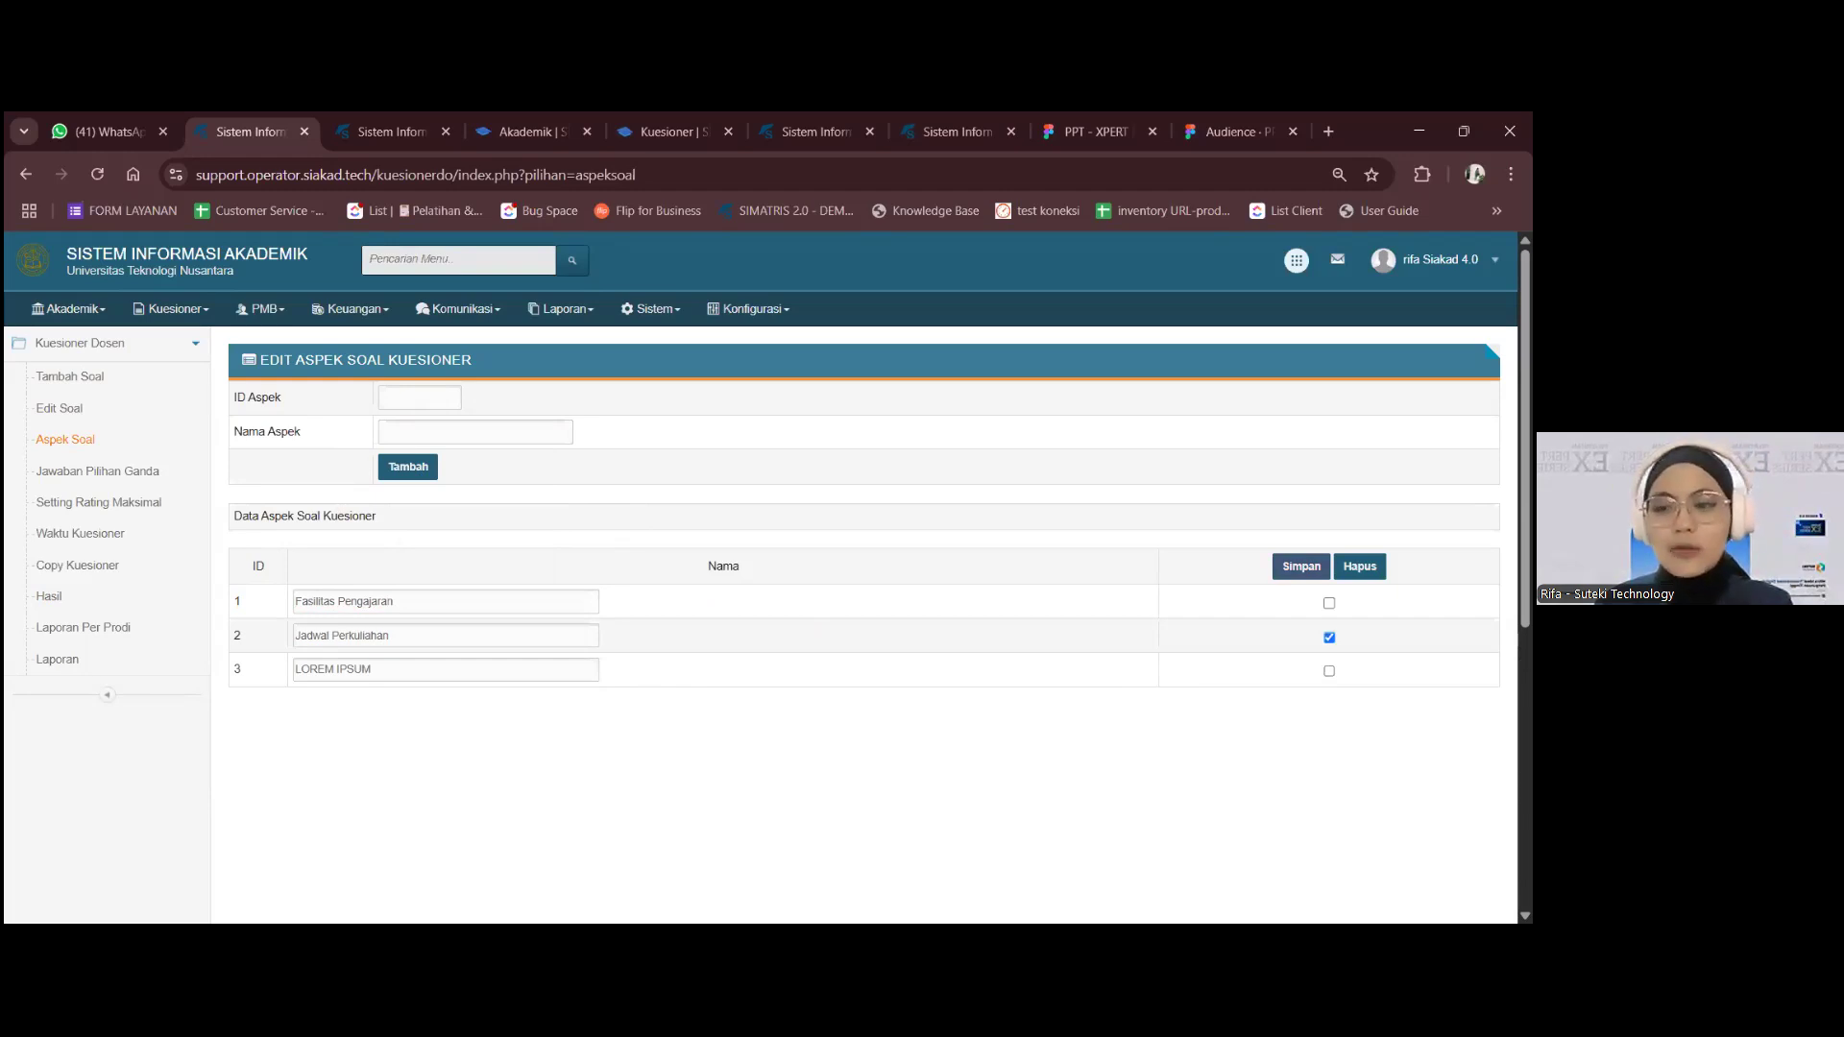
pyautogui.click(1329, 638)
pyautogui.click(1329, 672)
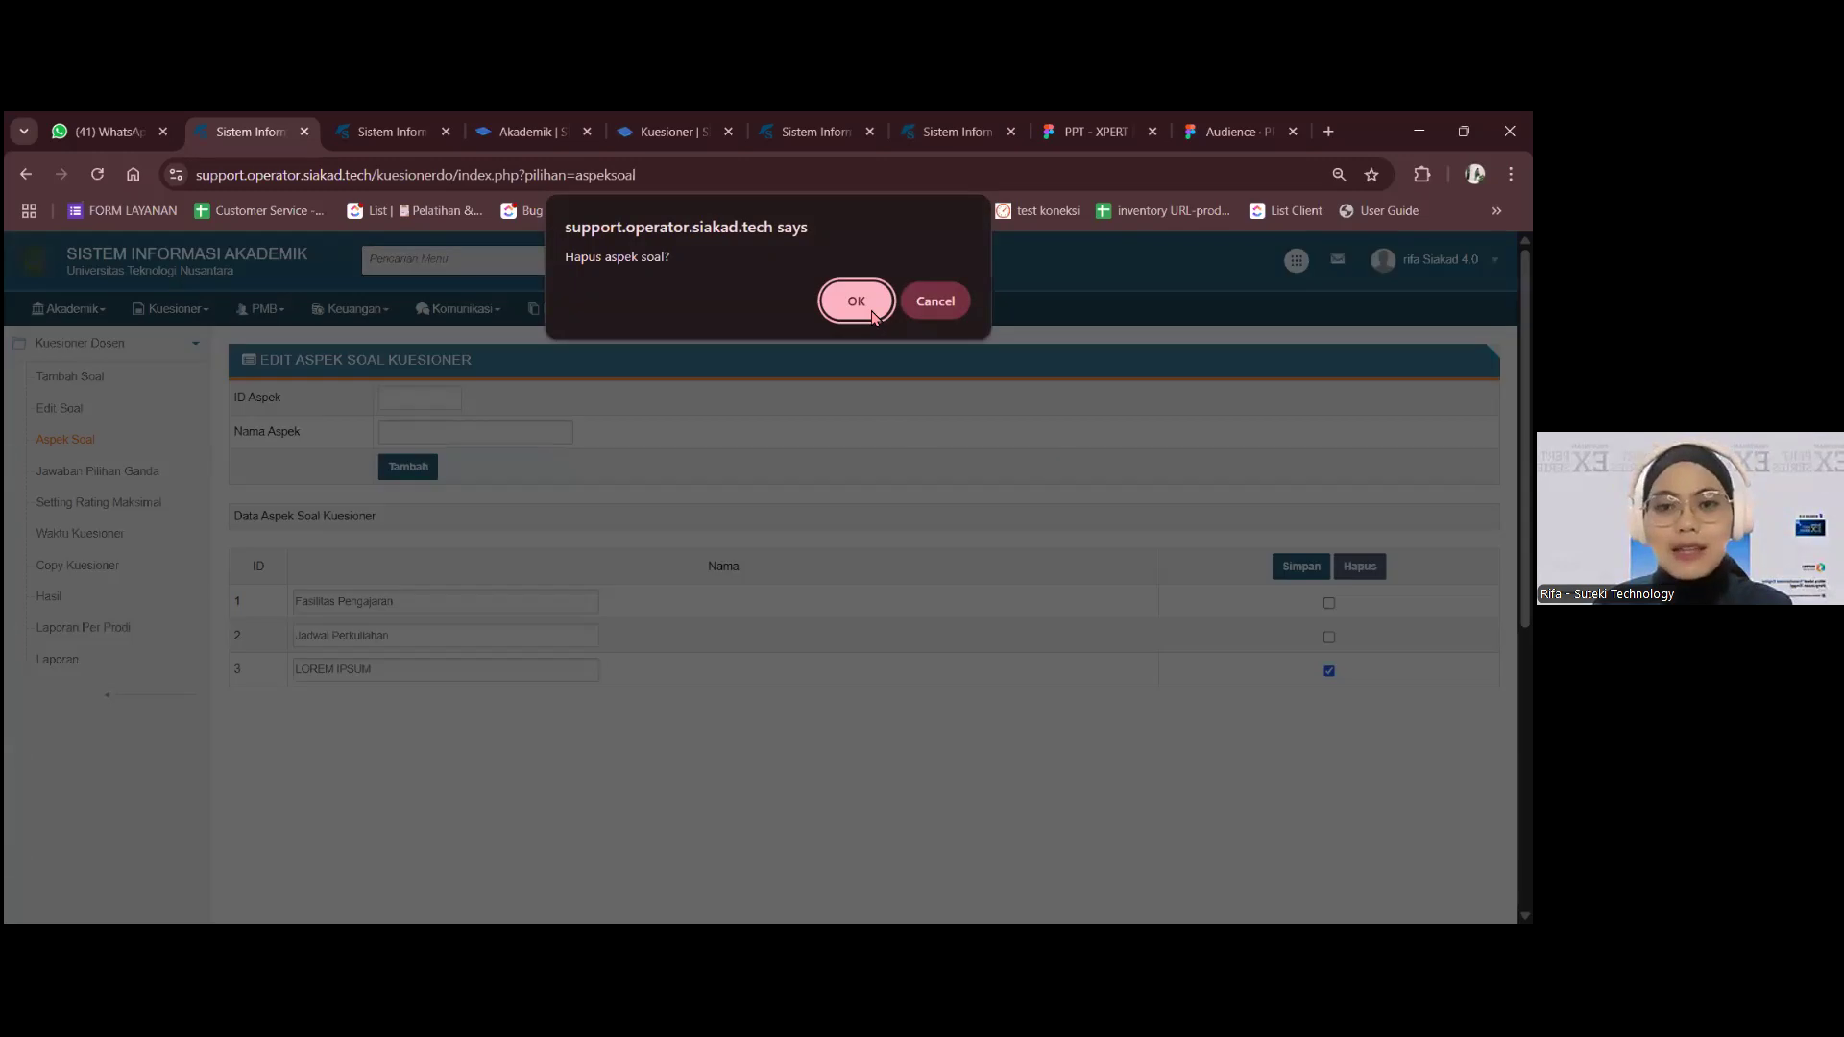
pyautogui.click(865, 305)
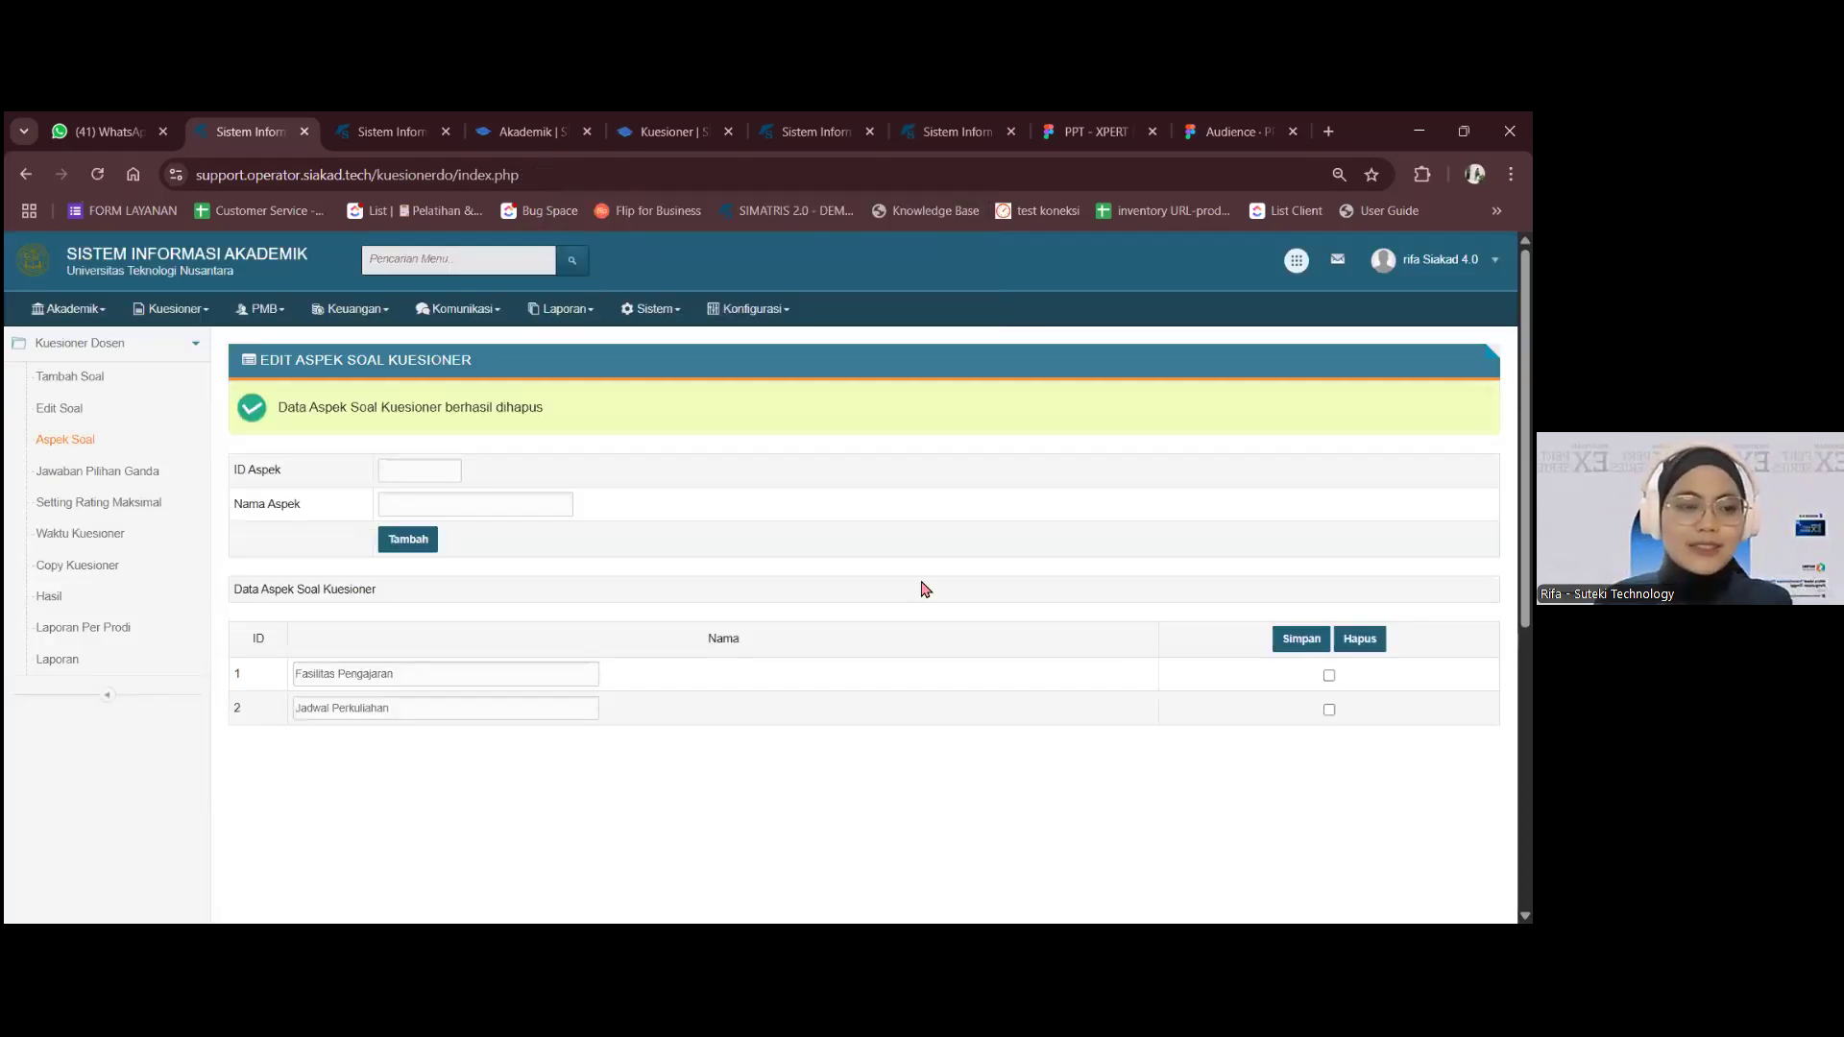
# - Display the multiple-choice answers for 2024/2025 and examine their code, answer and point fields
pyautogui.click(134, 478)
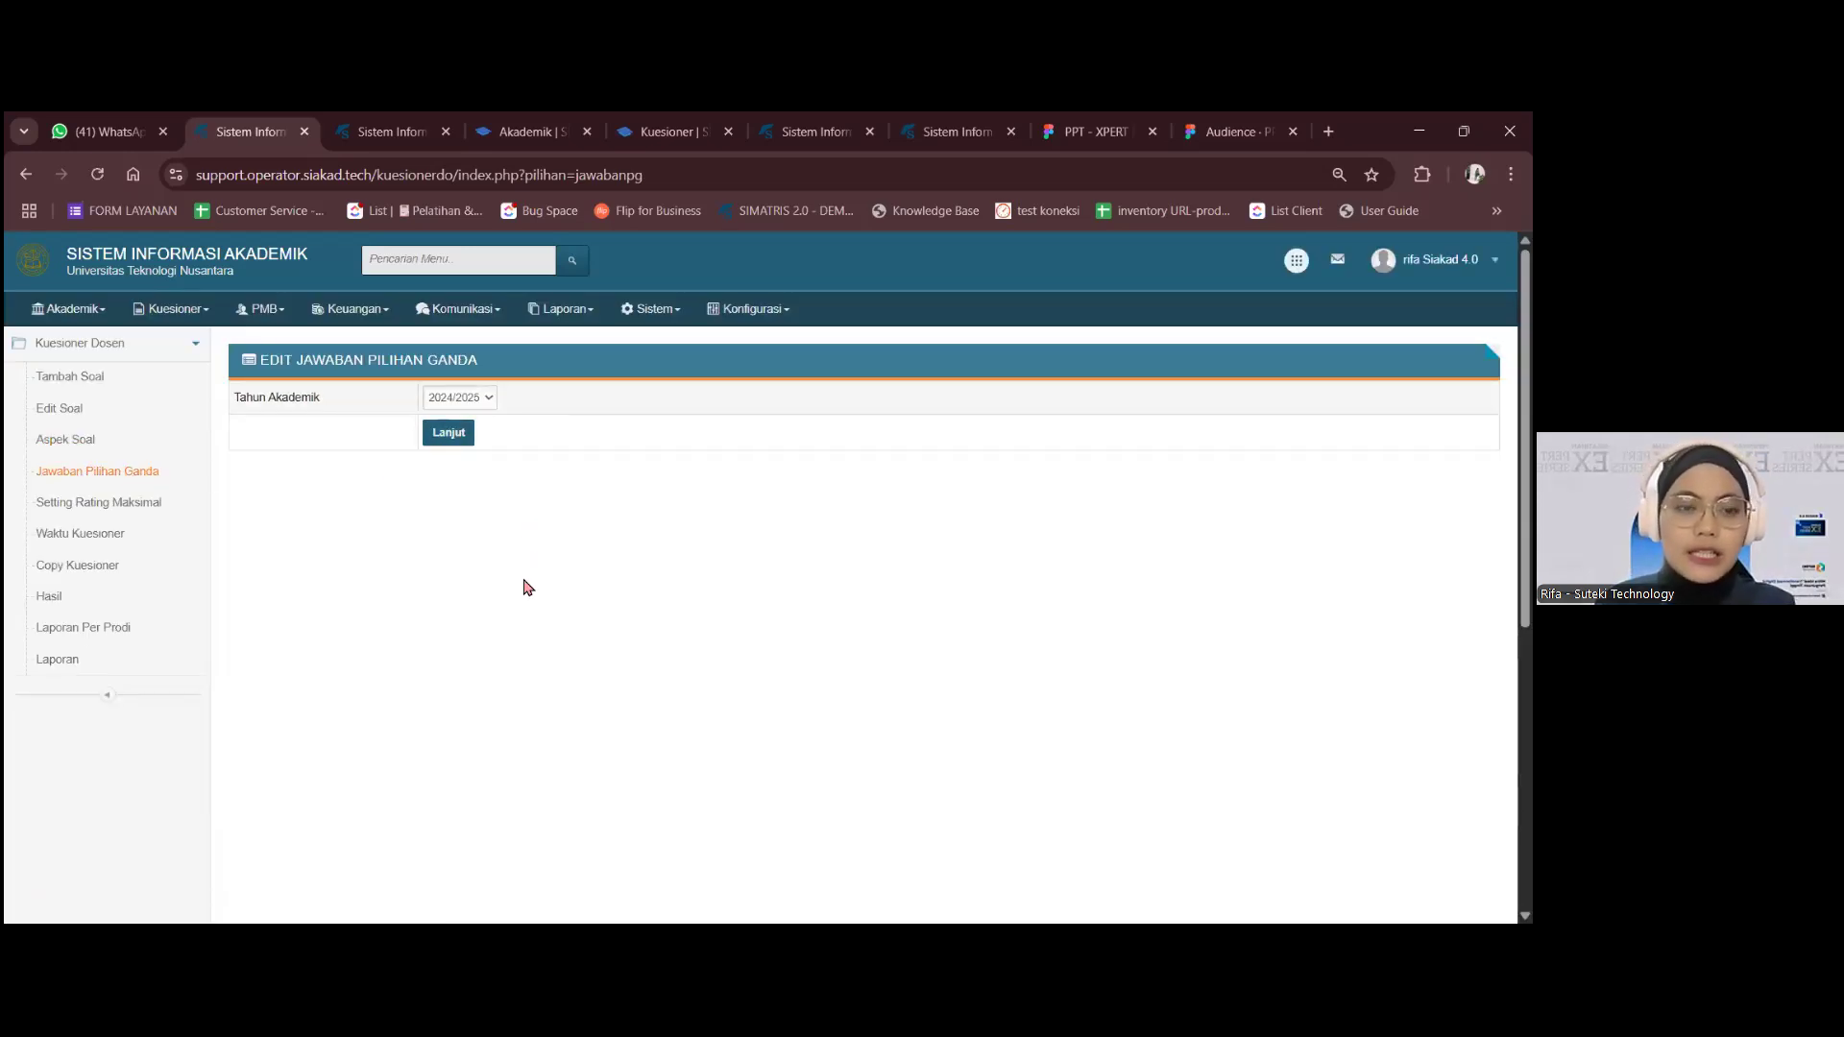
pyautogui.click(457, 434)
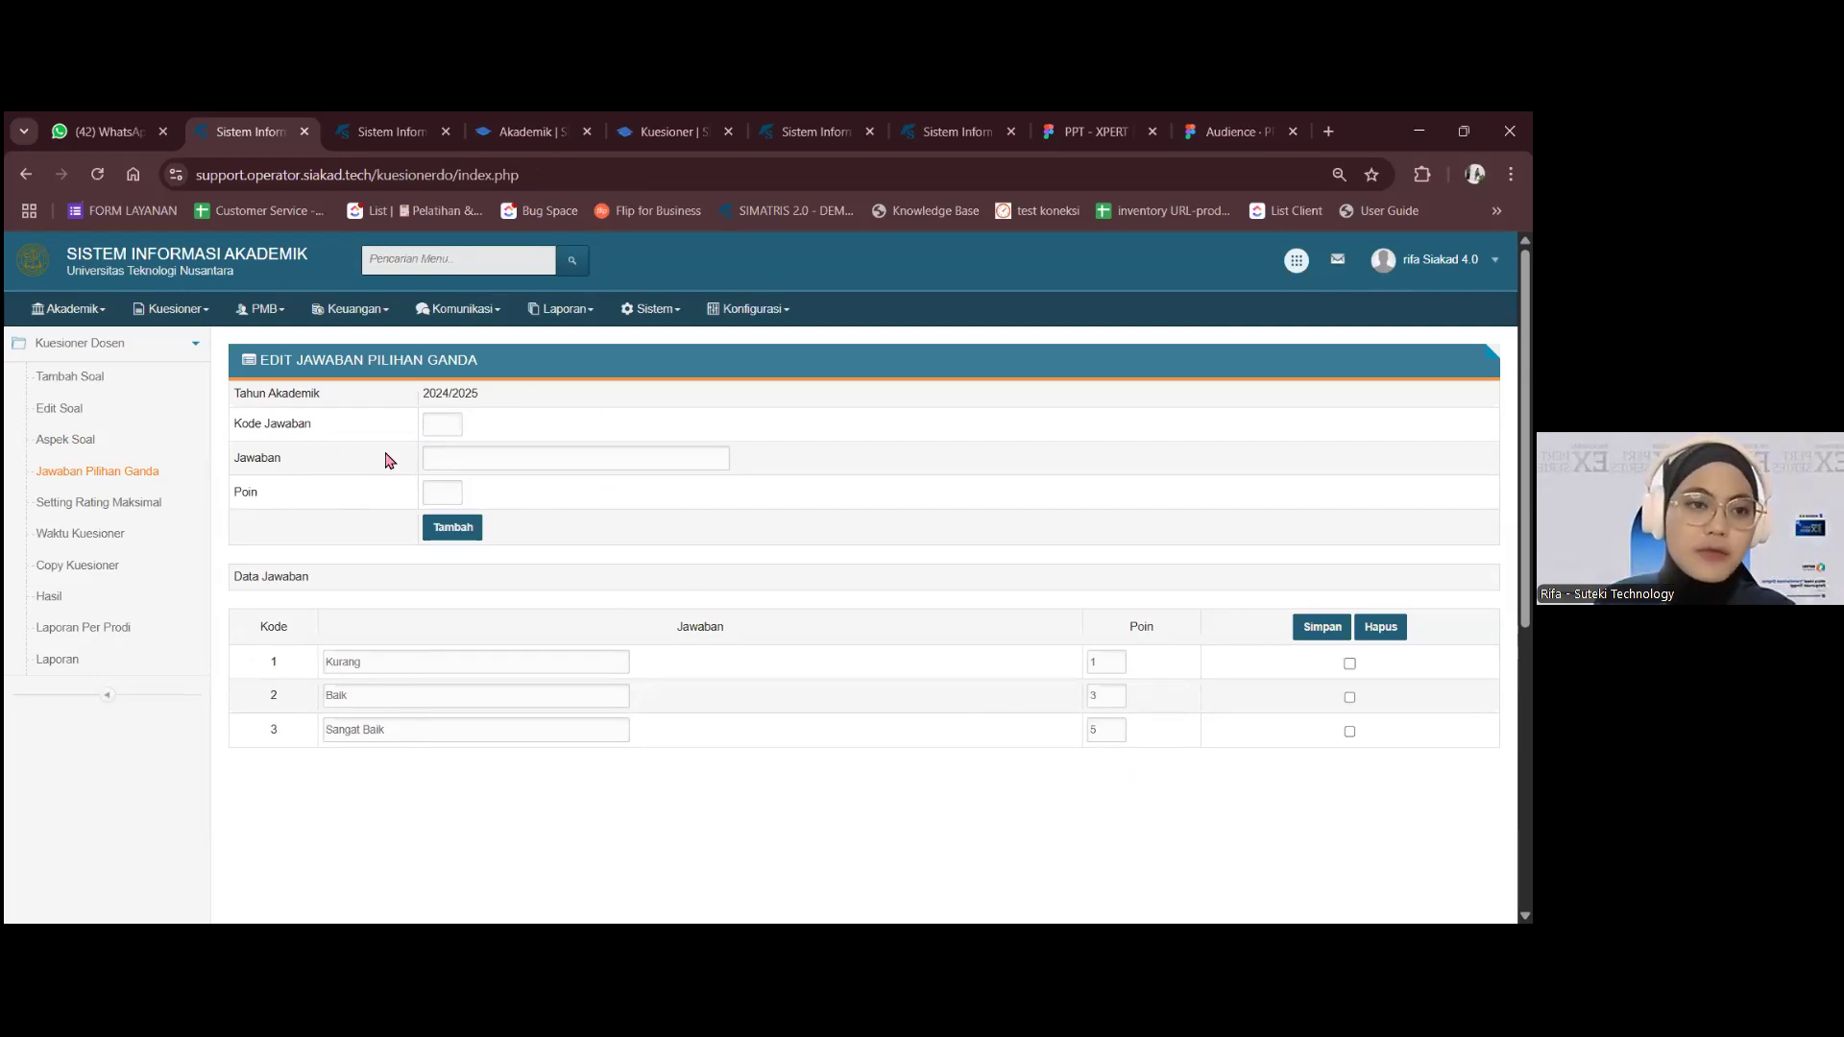
pyautogui.click(433, 425)
pyautogui.click(465, 465)
pyautogui.click(382, 472)
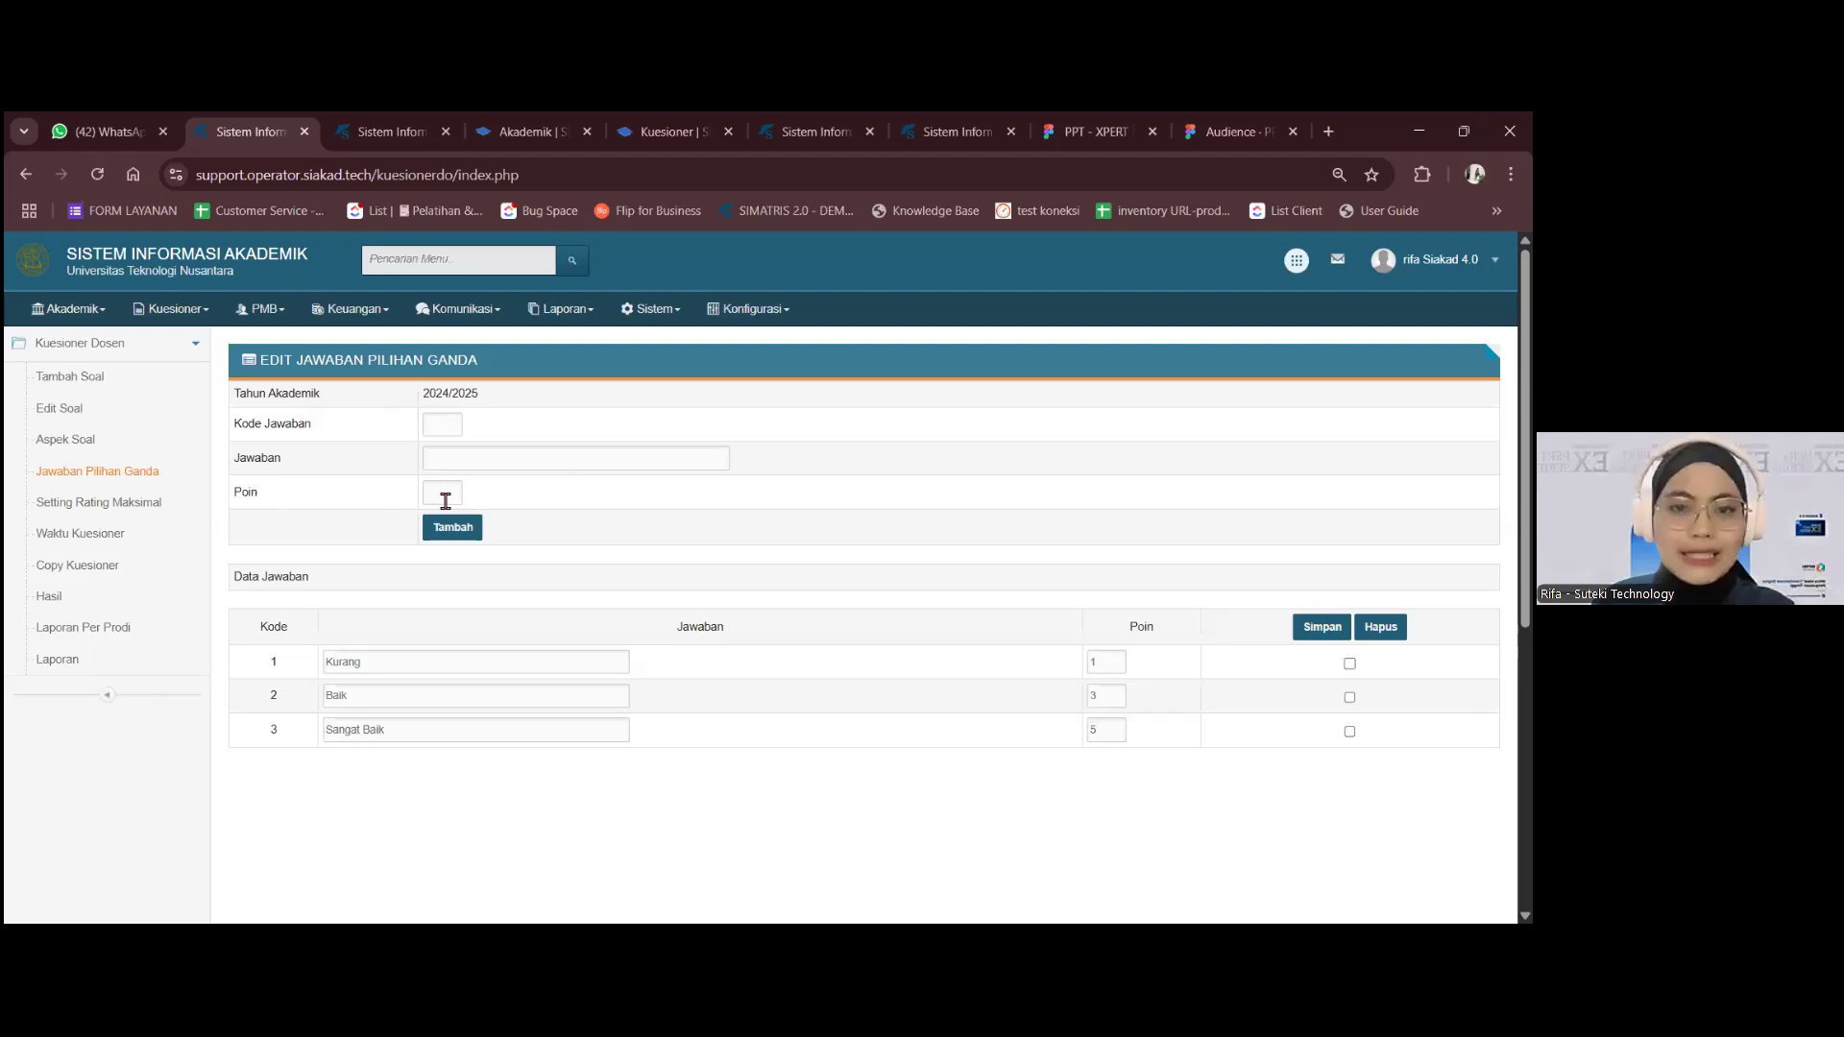
pyautogui.click(420, 661)
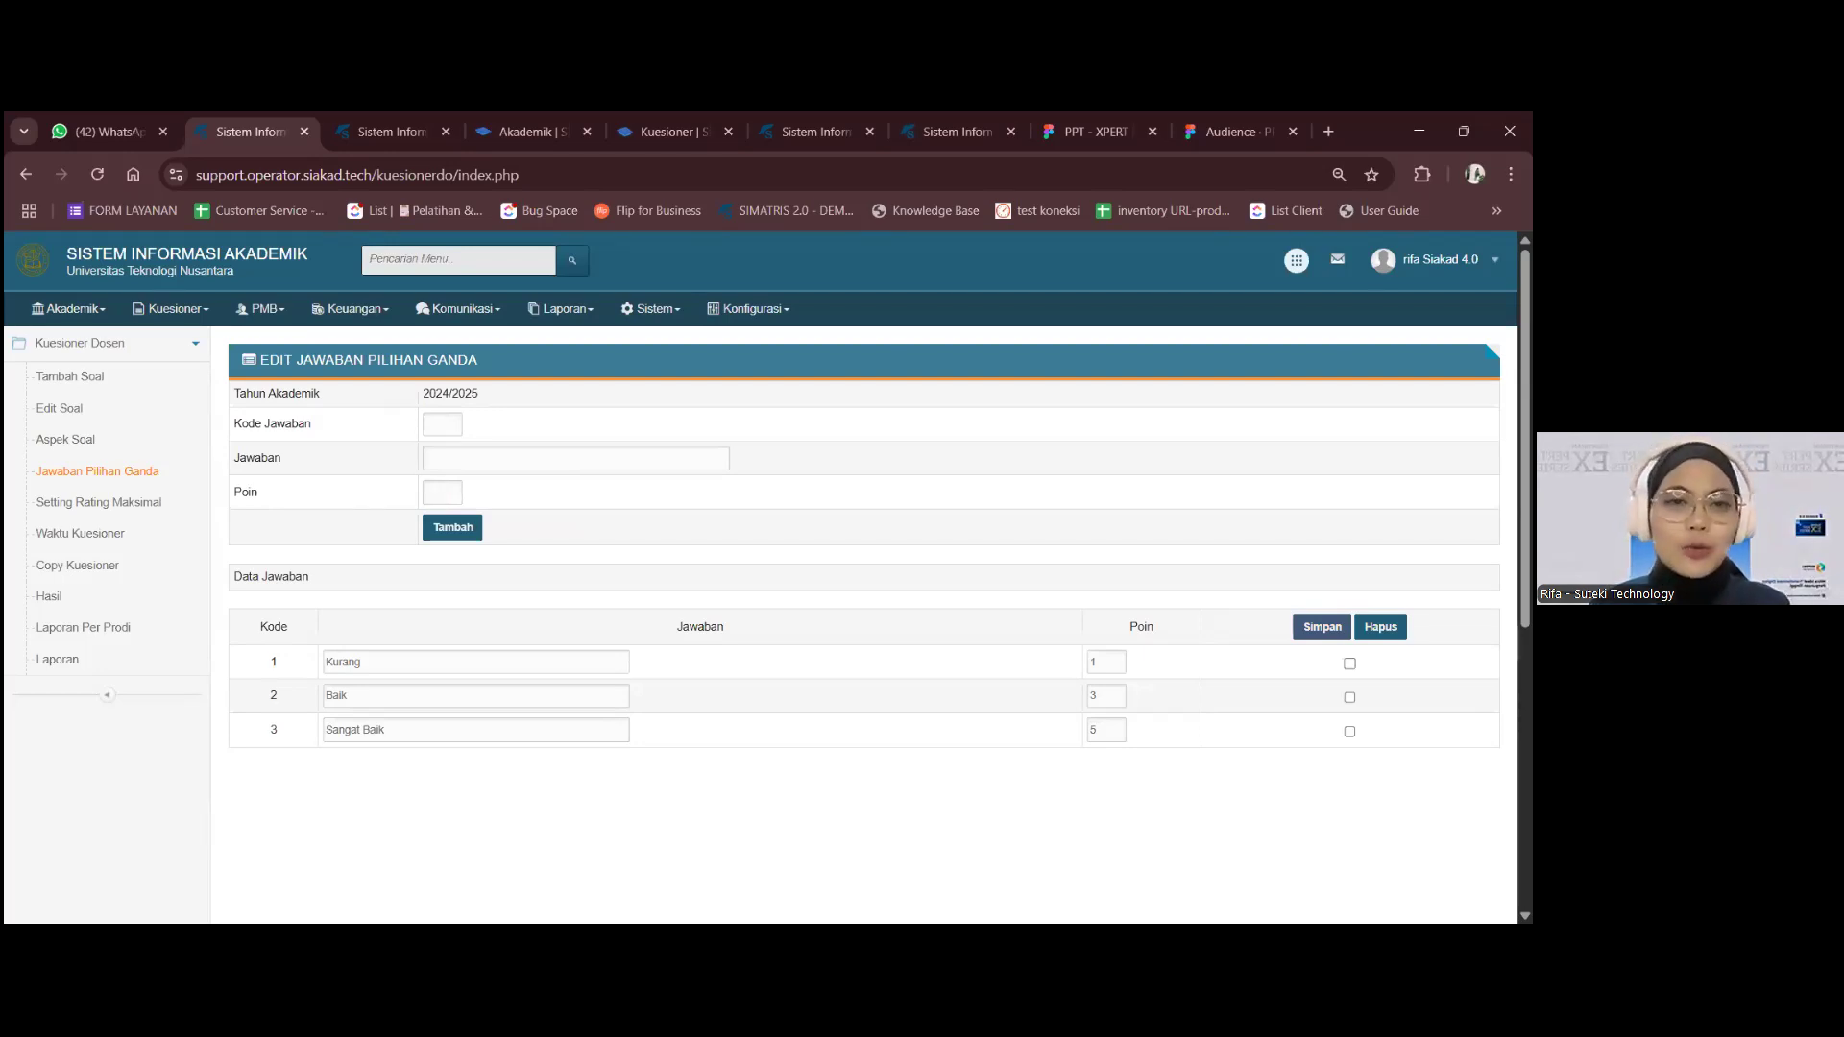
# - Open the maximum rating settings and examine the rating for 2024/2025
pyautogui.click(149, 511)
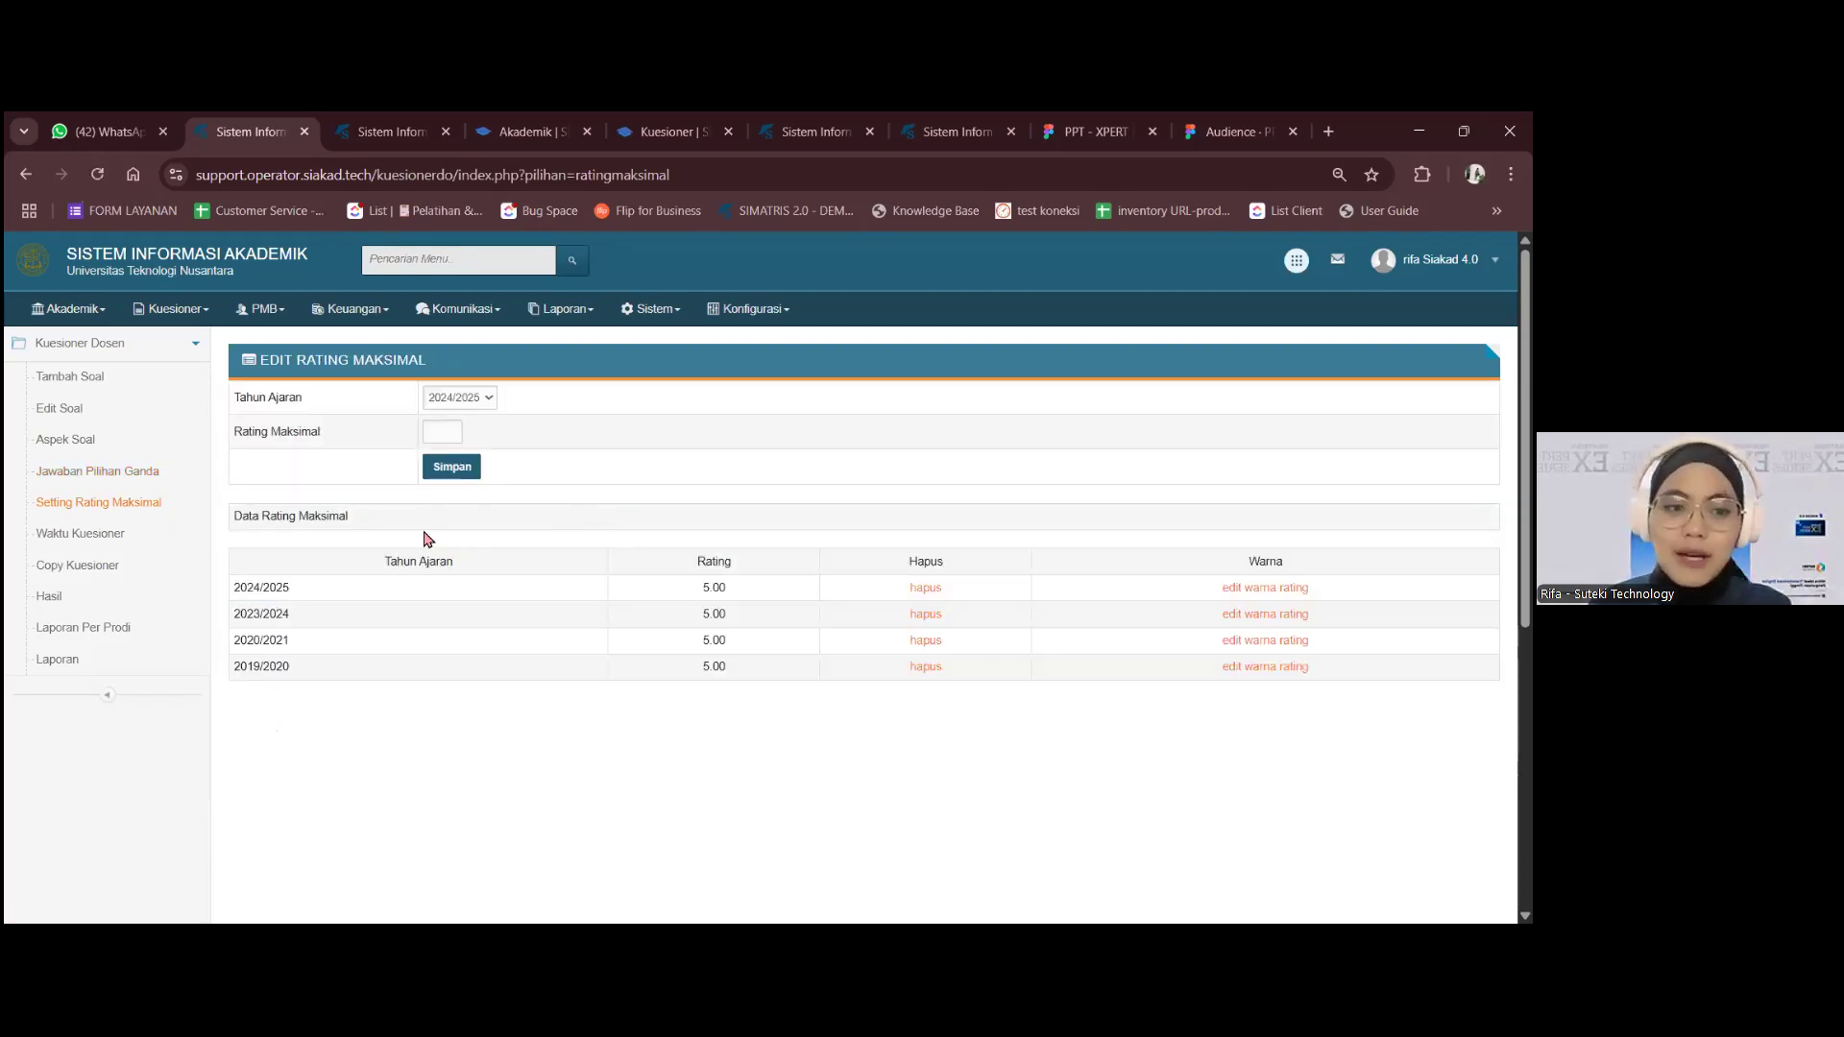
pyautogui.moveTo(244, 591); pyautogui.dragTo(437, 591)
pyautogui.click(745, 579)
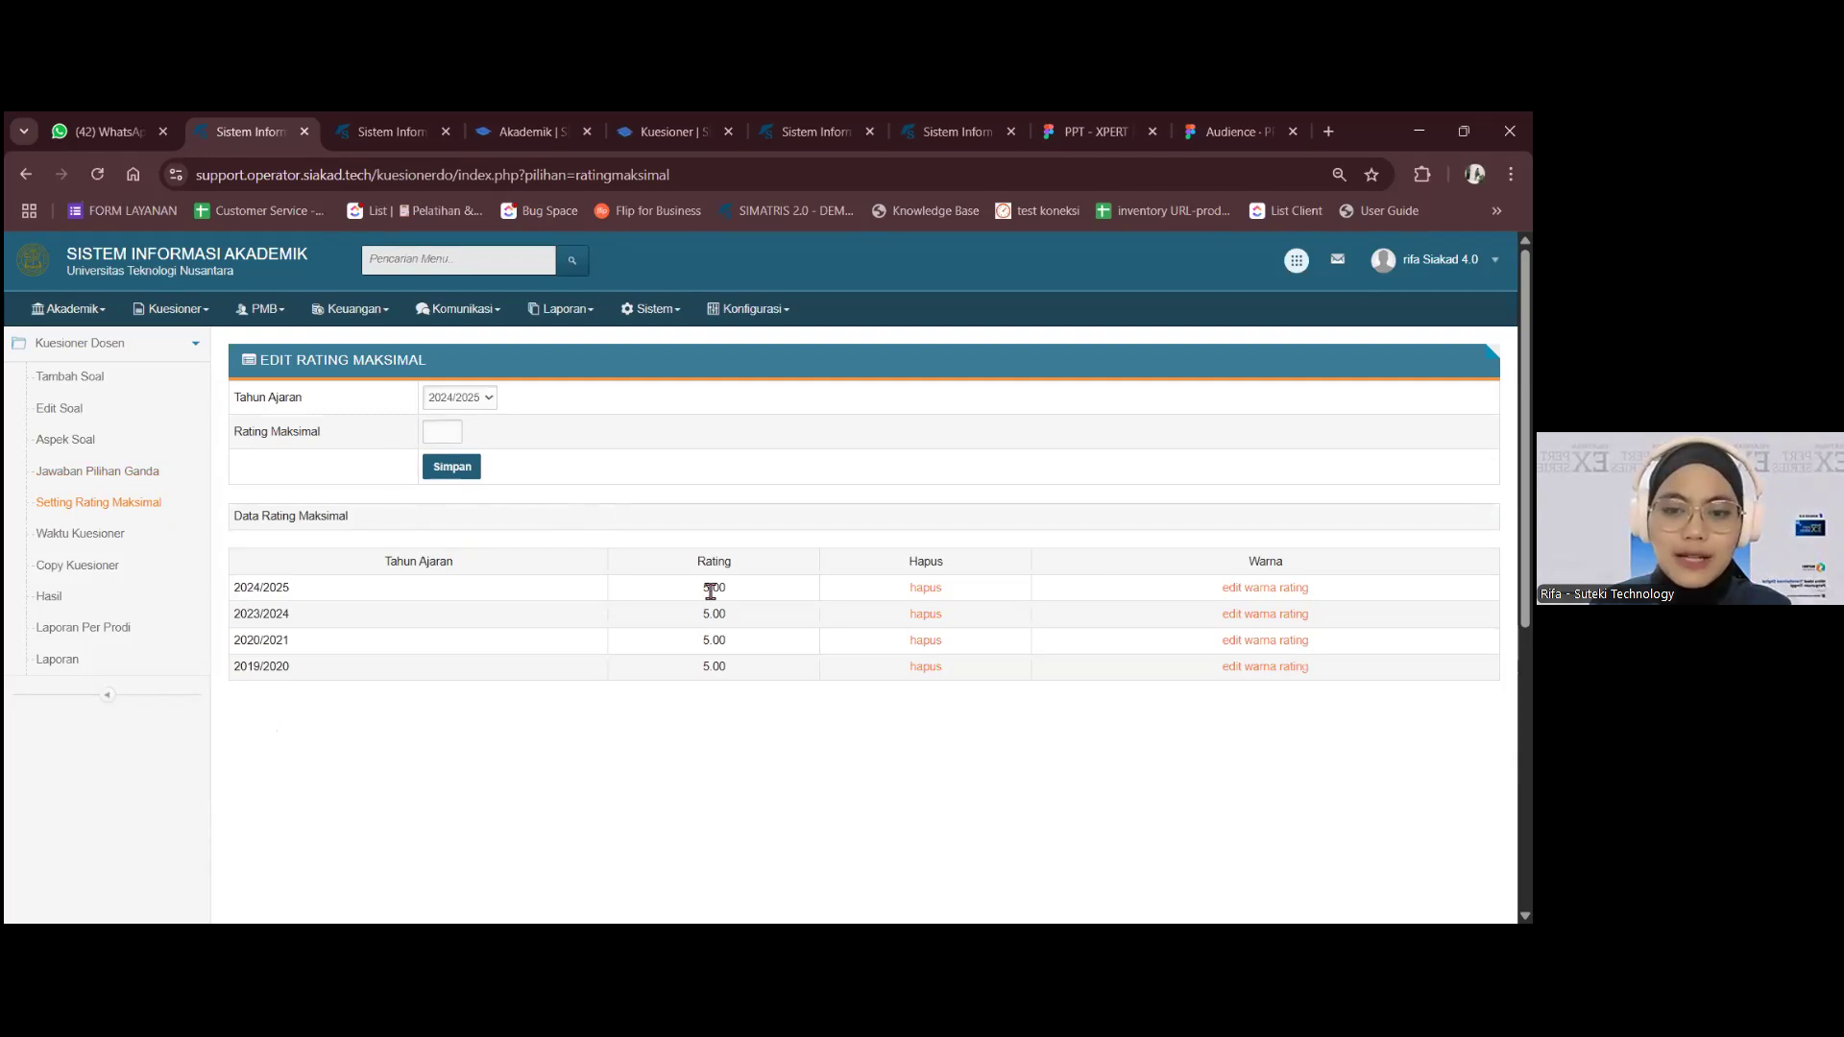
# - Set the 2024/2025 colour for the 0 - 0.99 rating range to 993333 and save it
pyautogui.click(1265, 587)
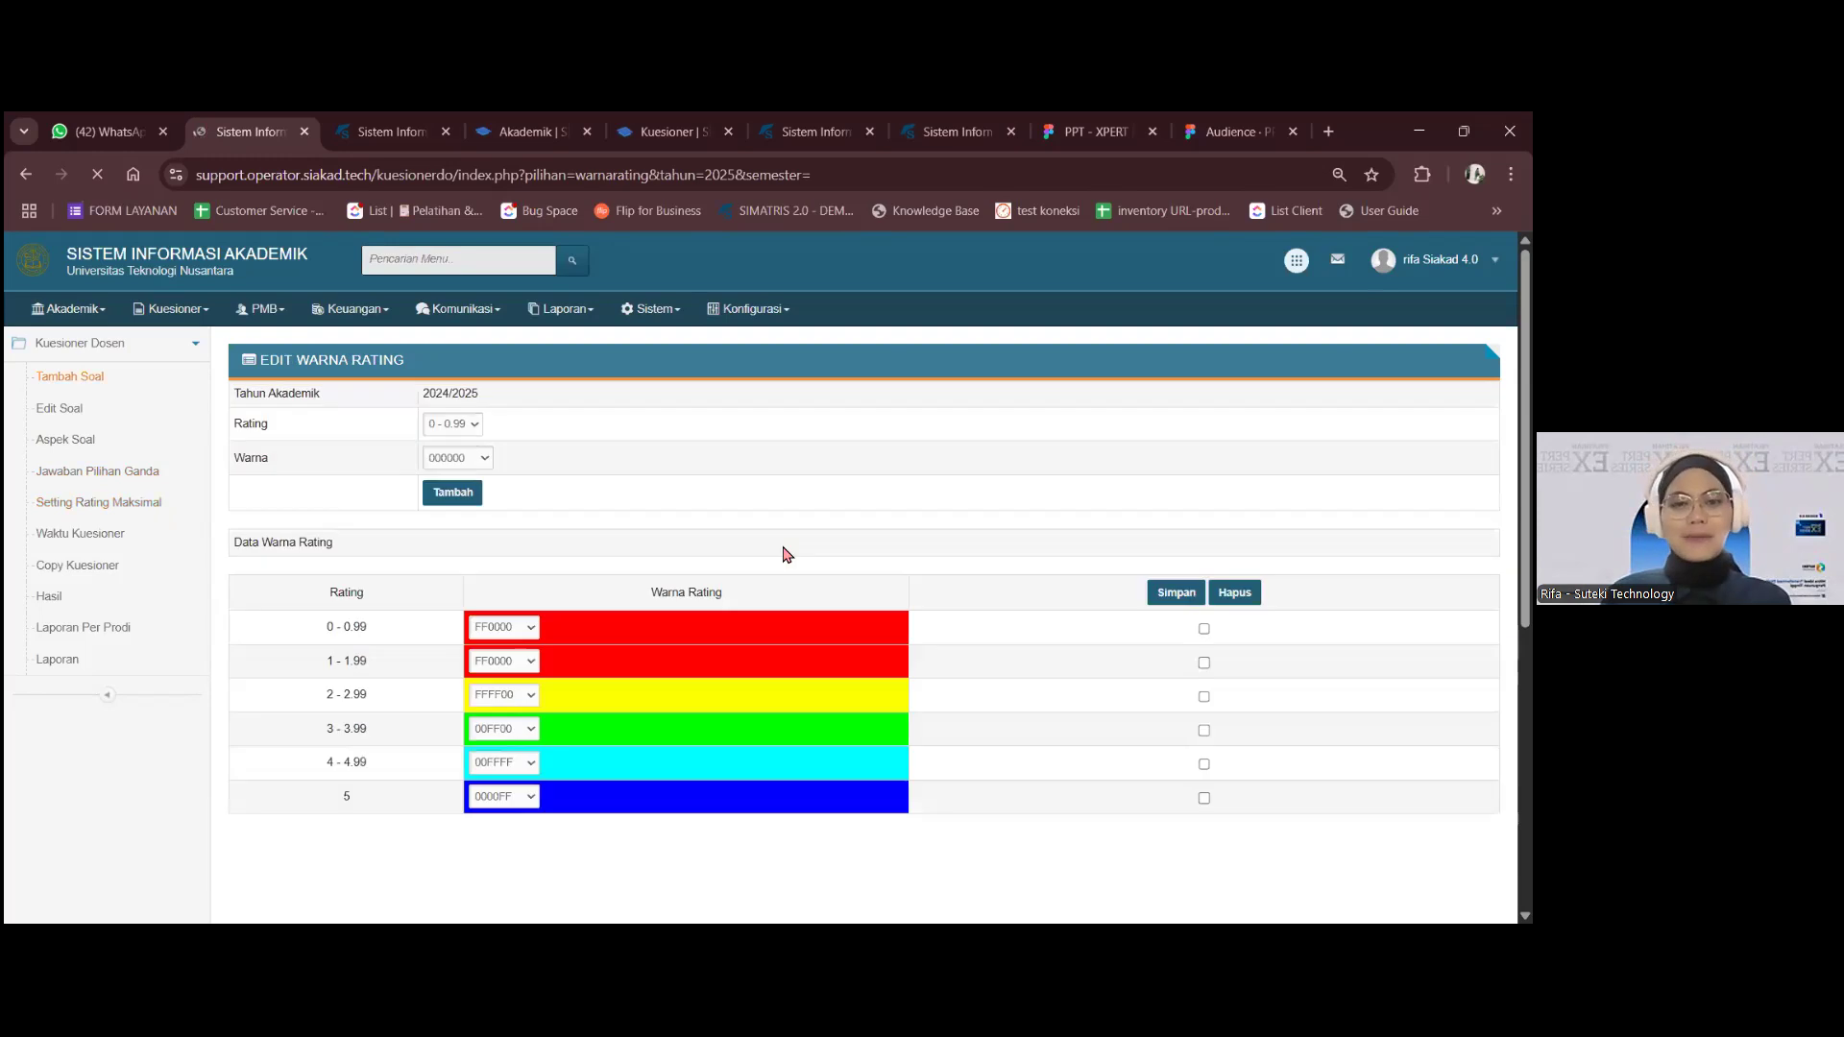
pyautogui.click(512, 636)
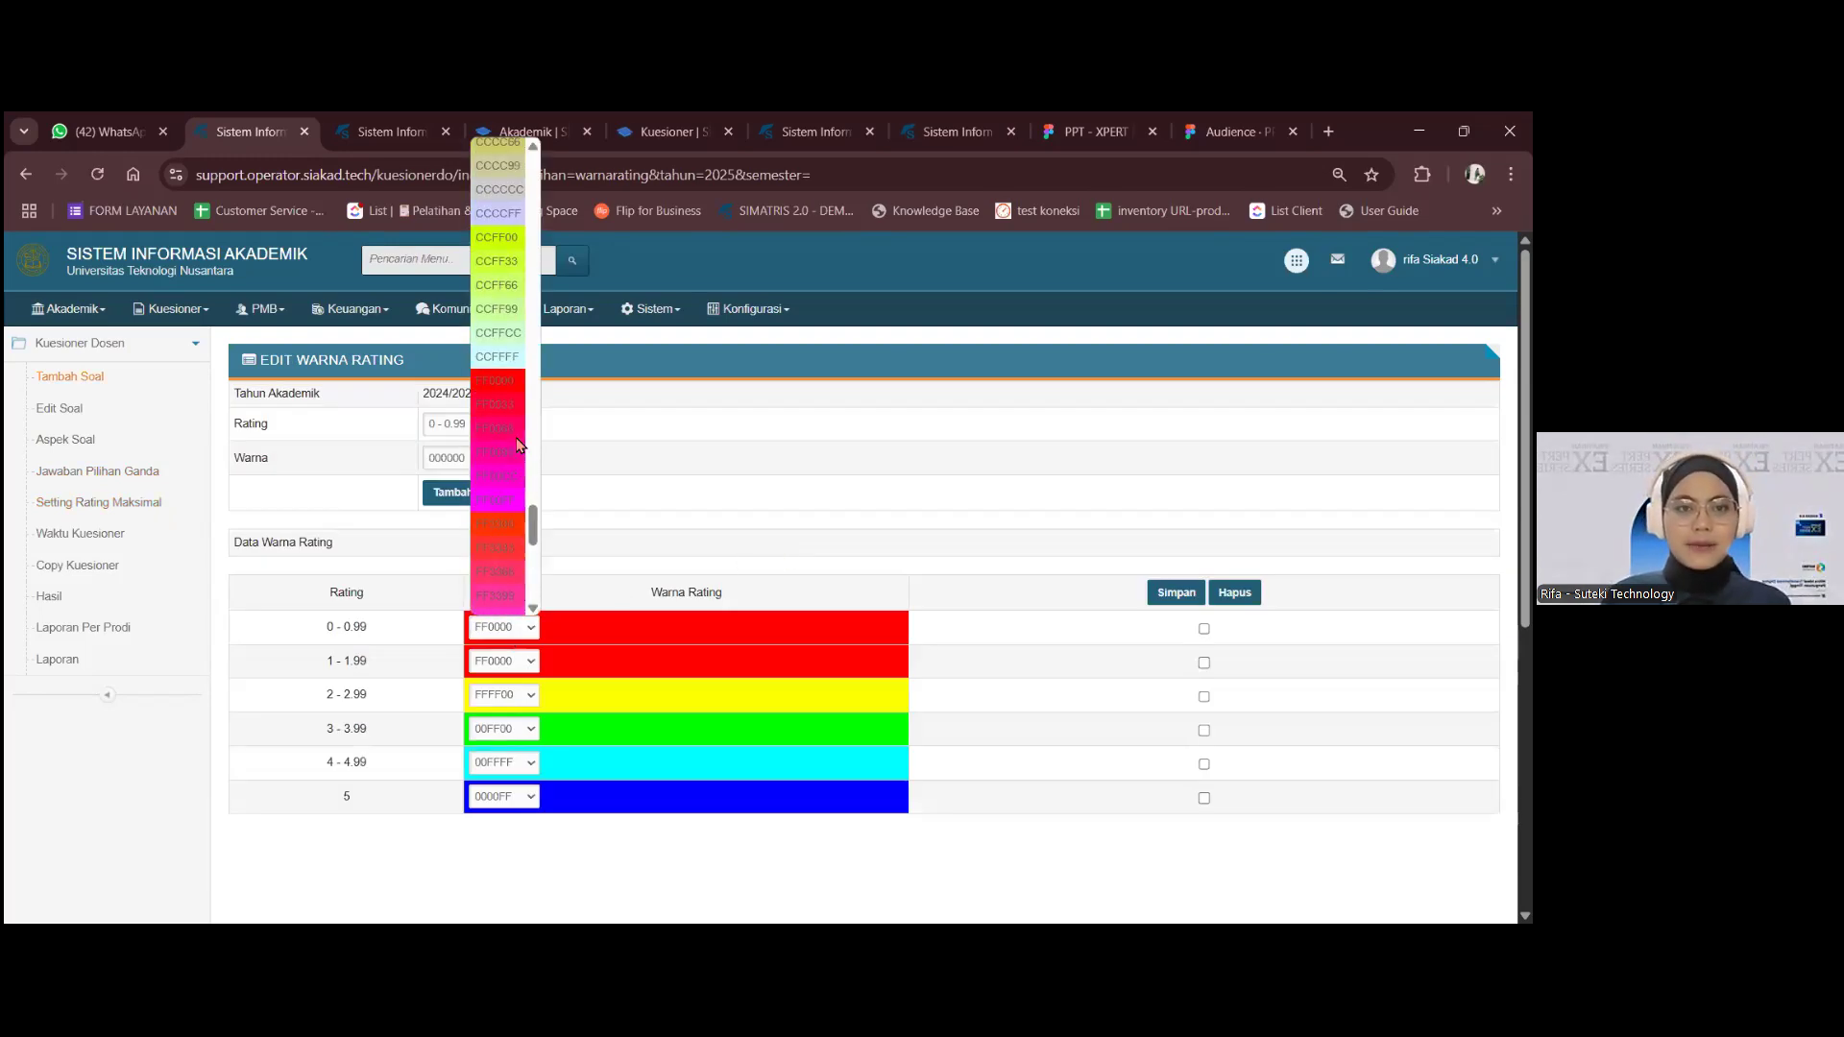
pyautogui.scroll(12, 523, 442)
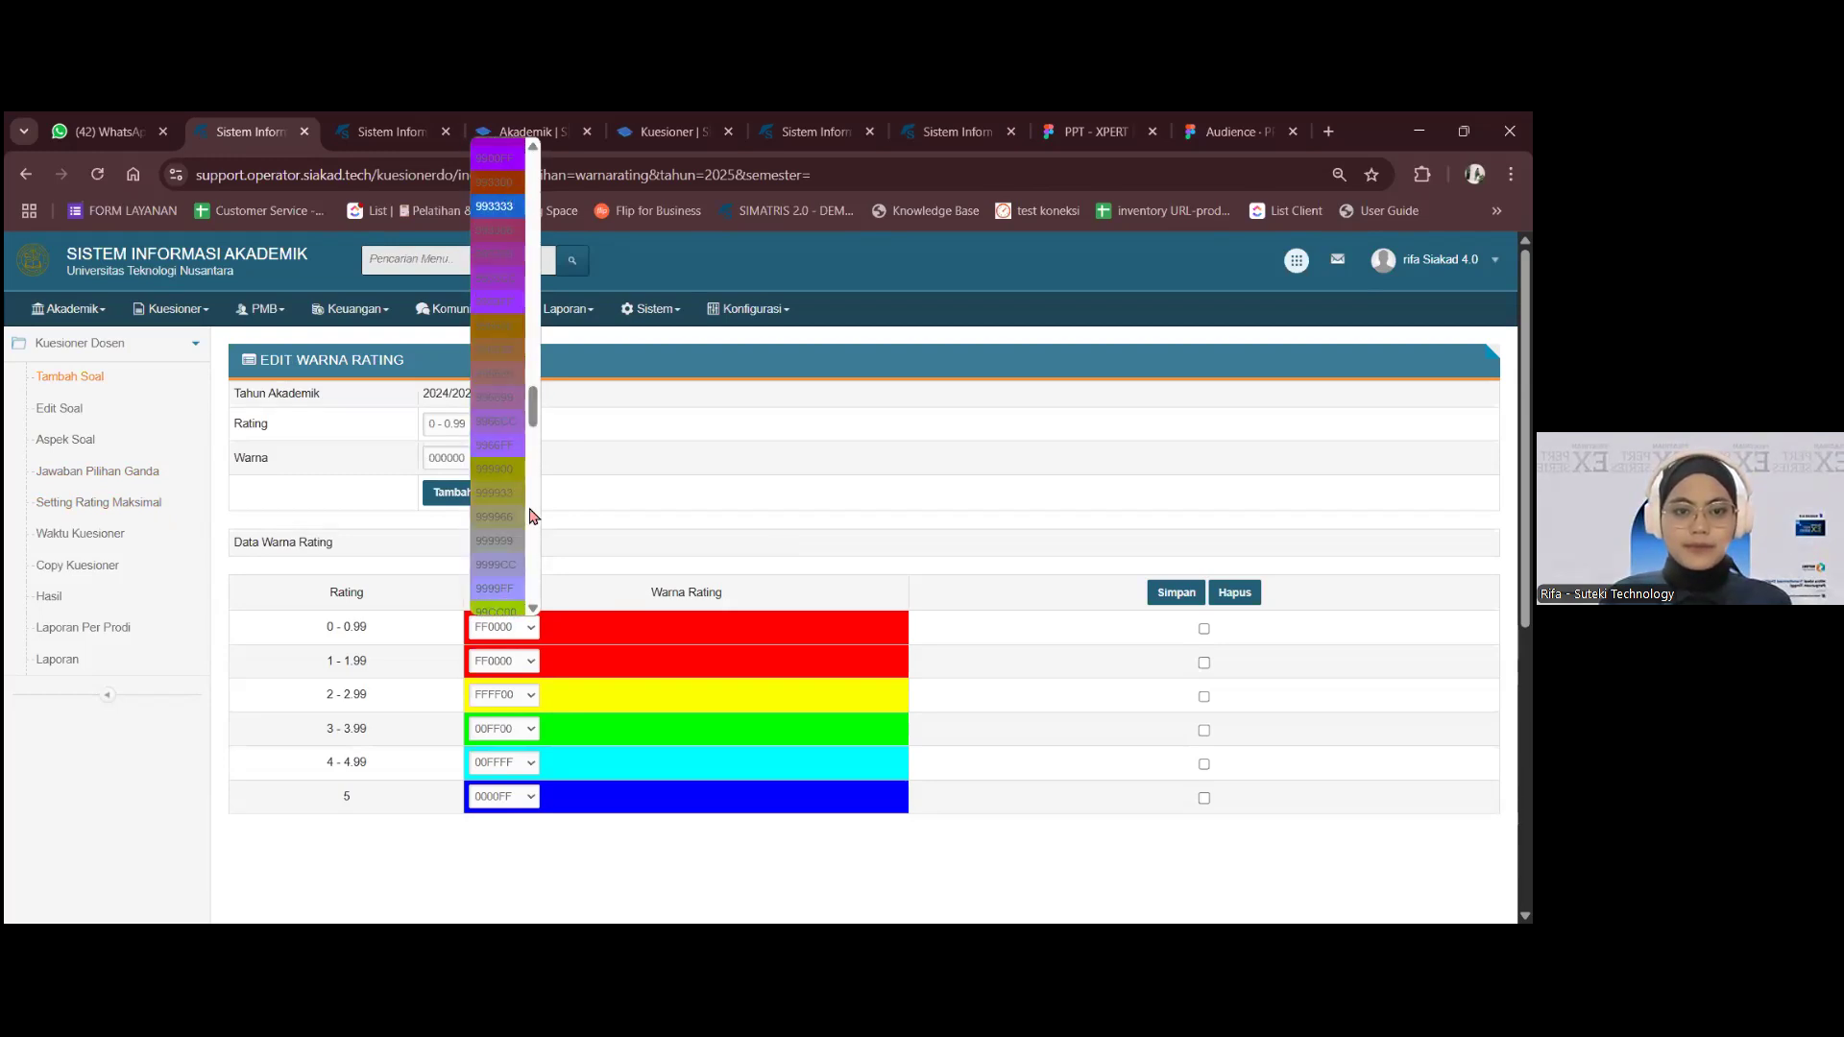
pyautogui.click(506, 192)
pyautogui.click(1204, 629)
pyautogui.click(1189, 600)
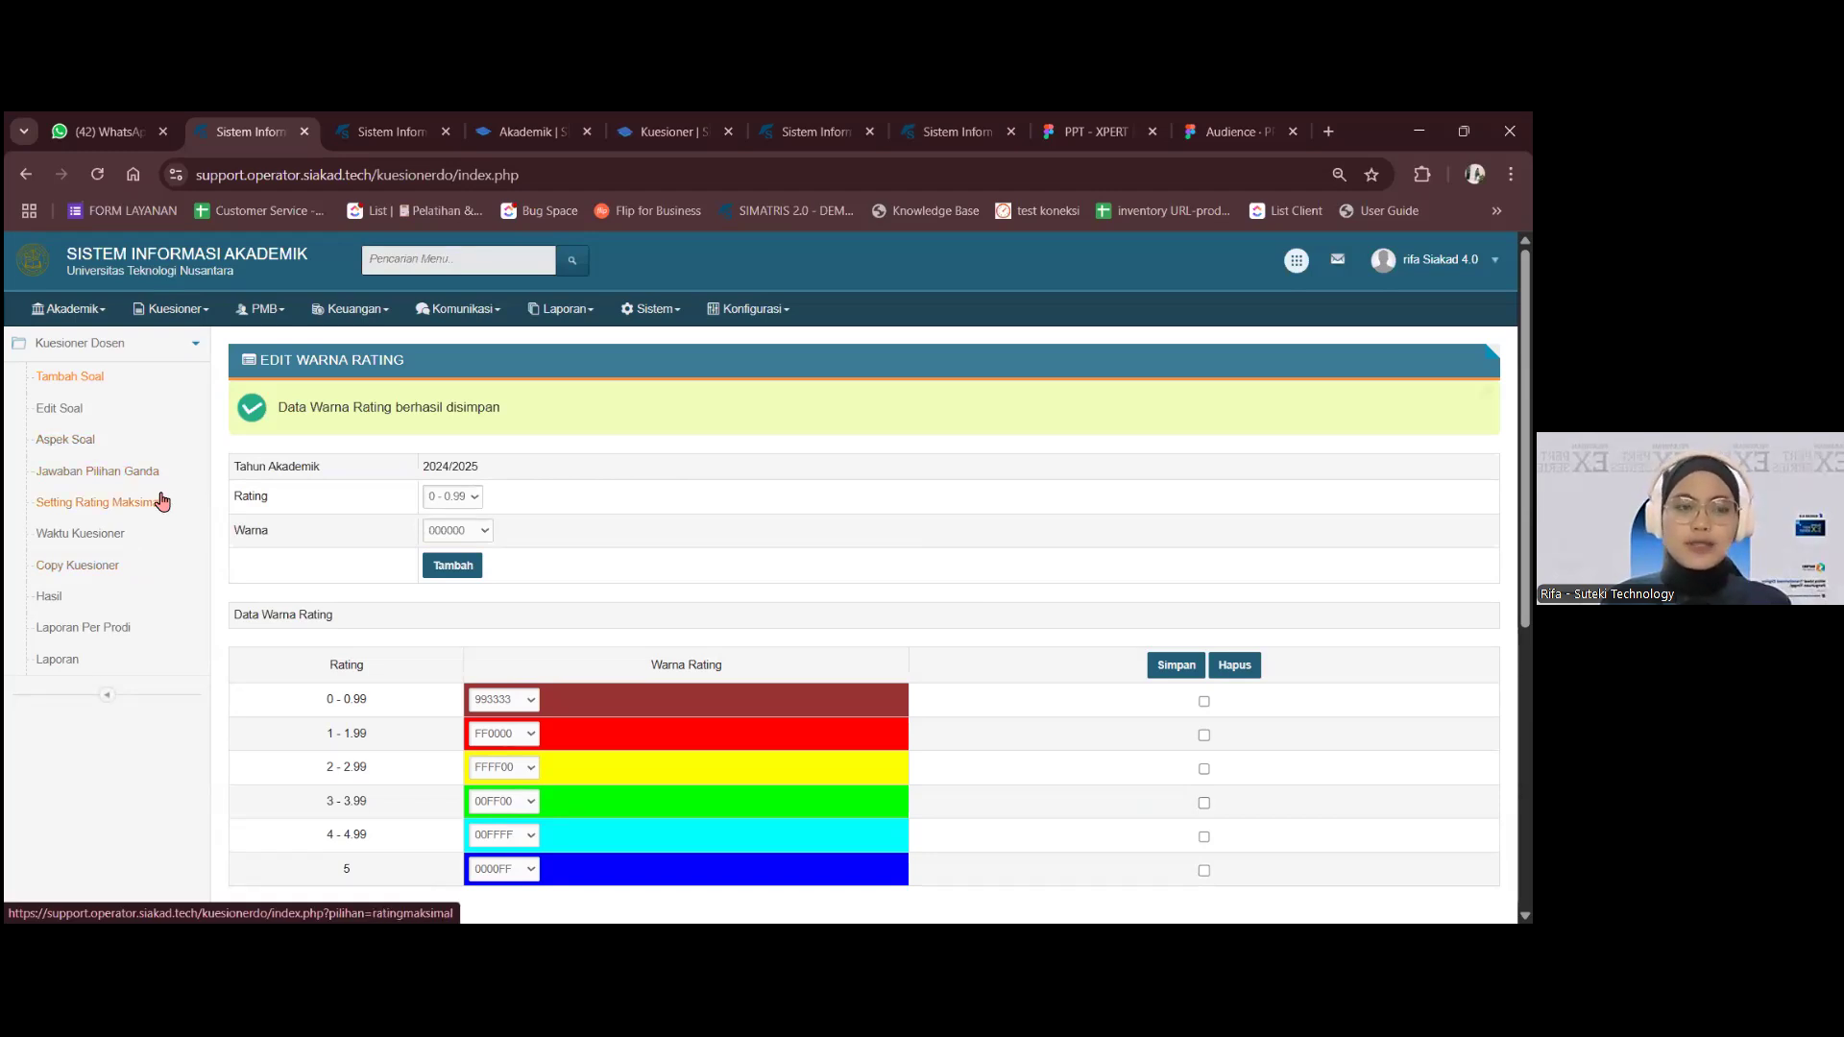
# - Open the form for adding a Dosen question and examine its academic year, aspect, question and answer type fields
pyautogui.click(77, 391)
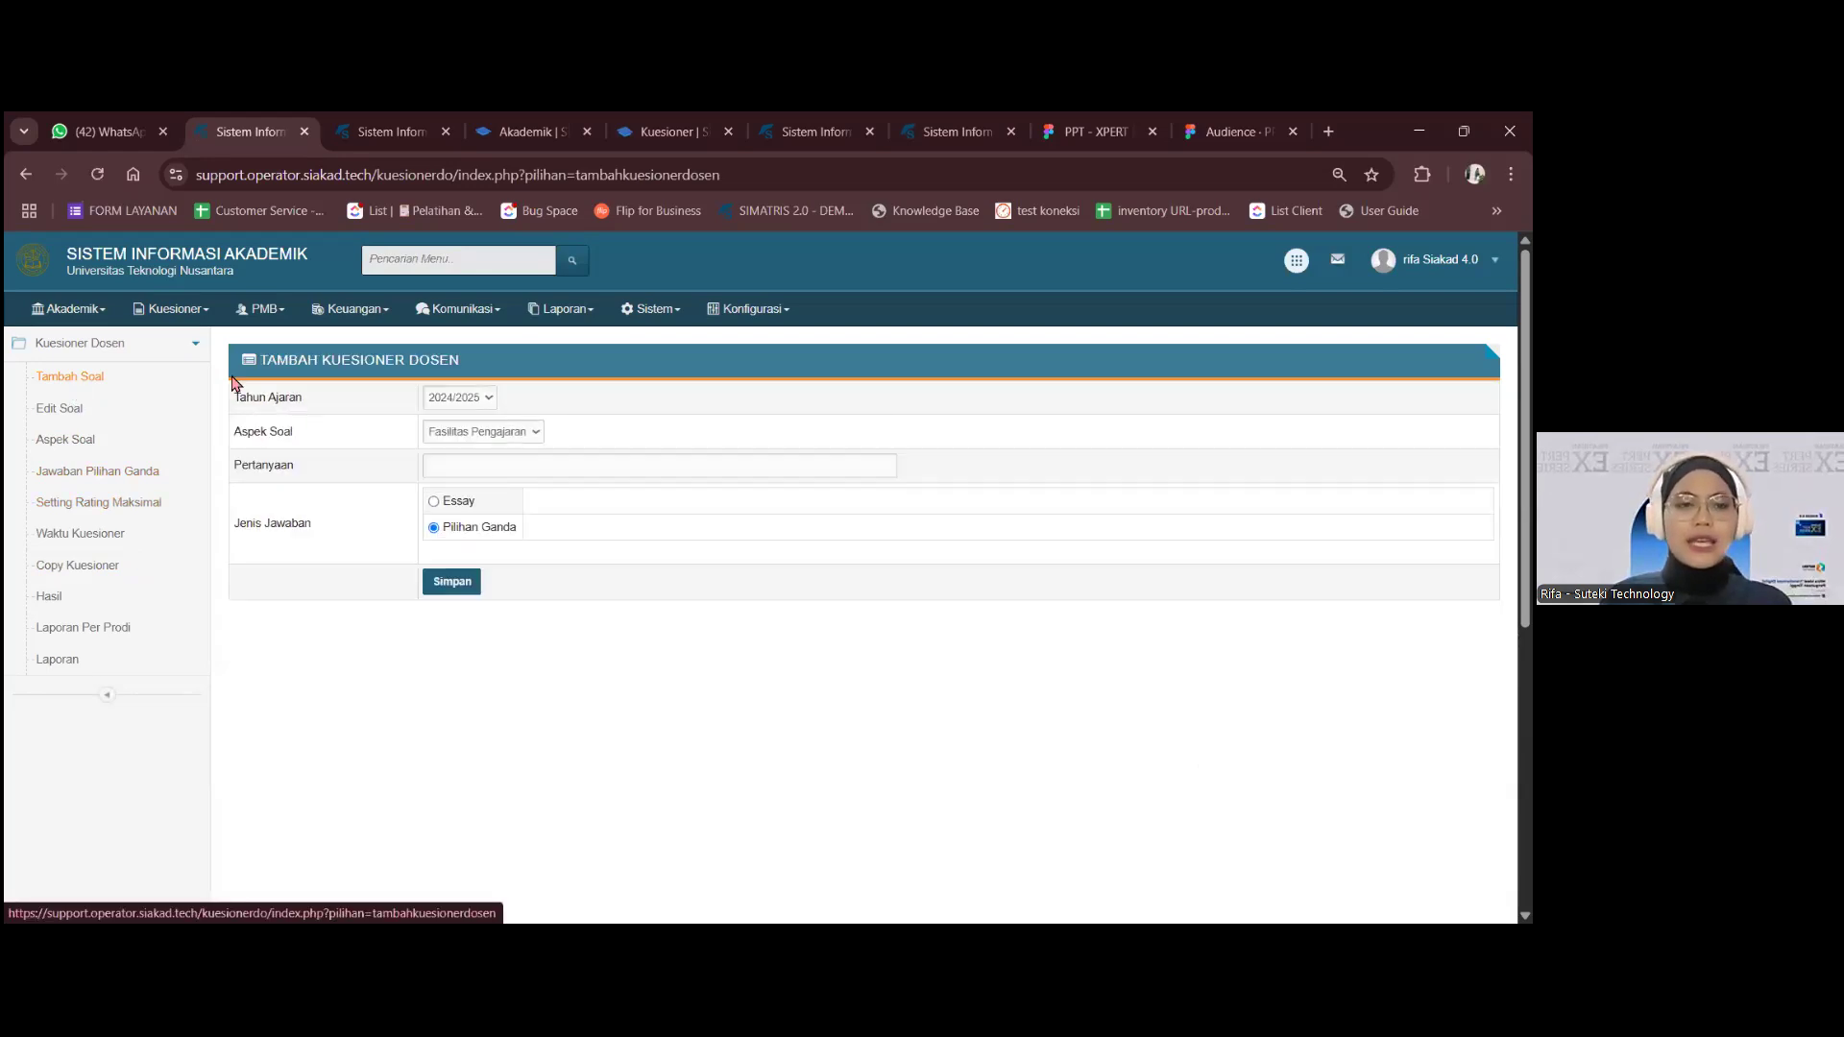
pyautogui.click(459, 397)
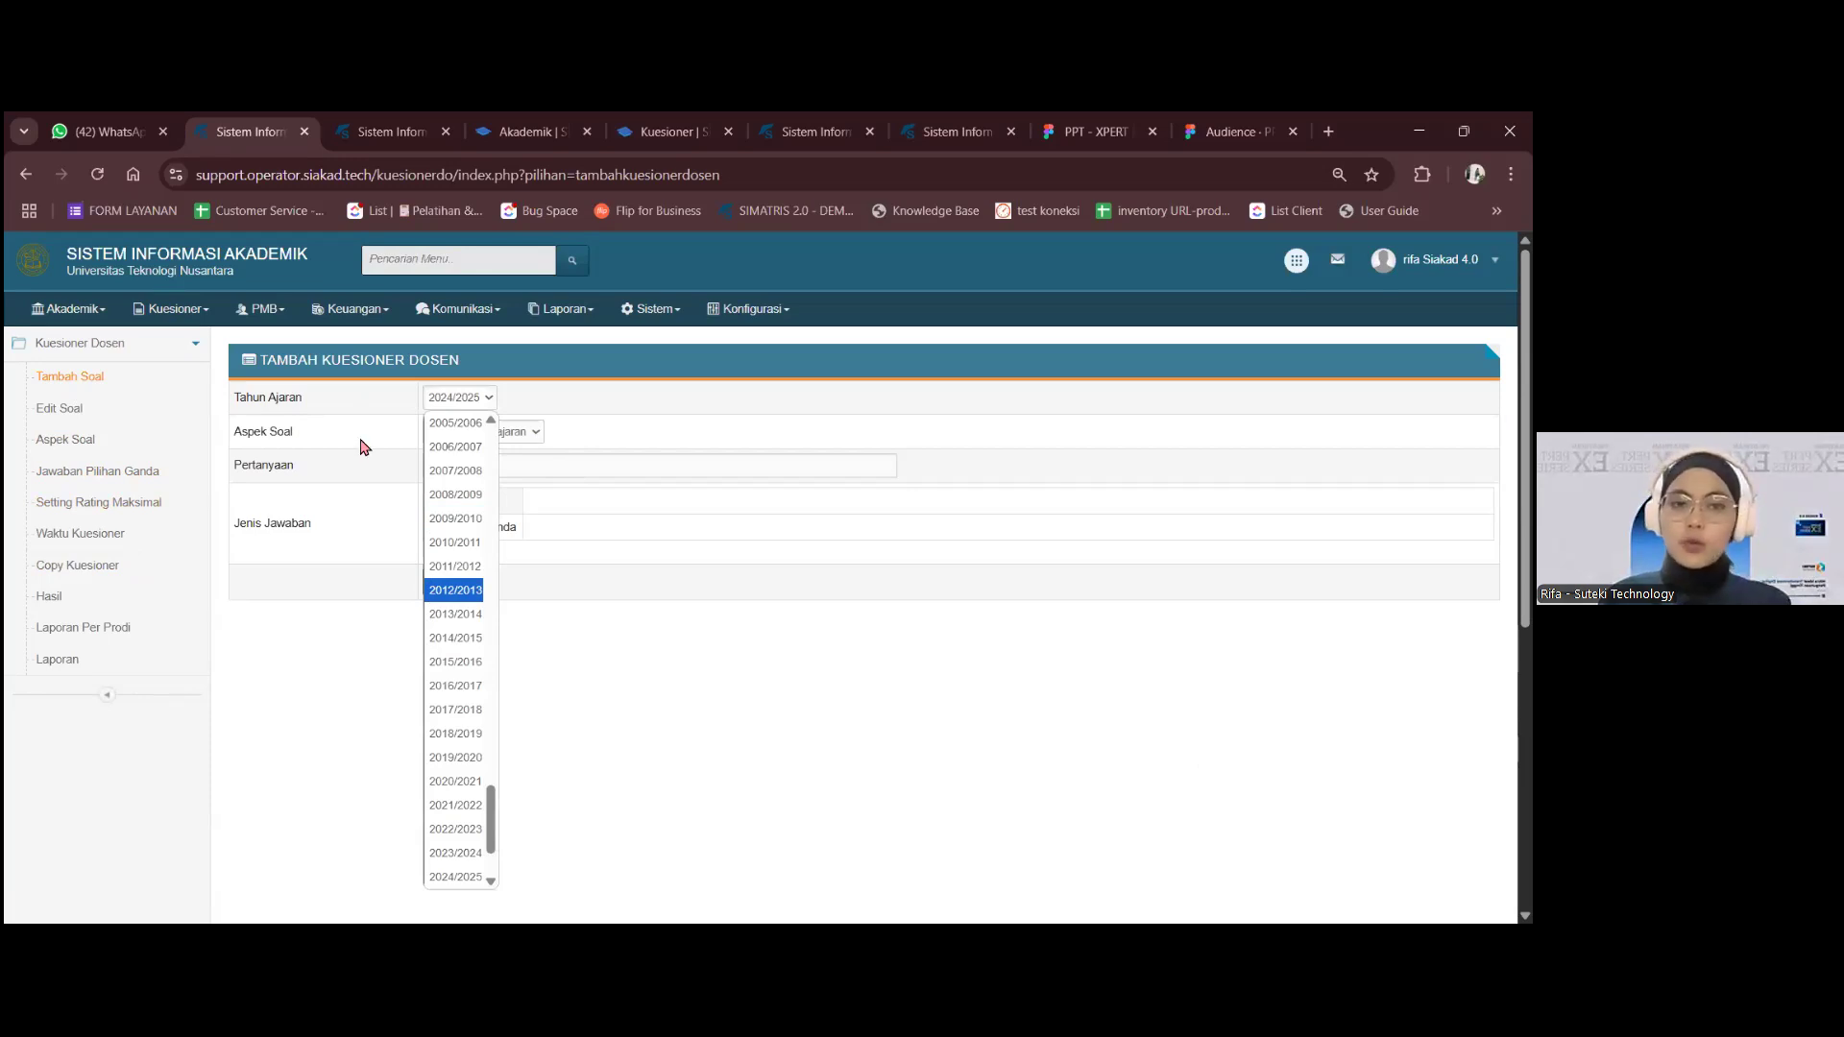
pyautogui.click(502, 433)
pyautogui.click(494, 437)
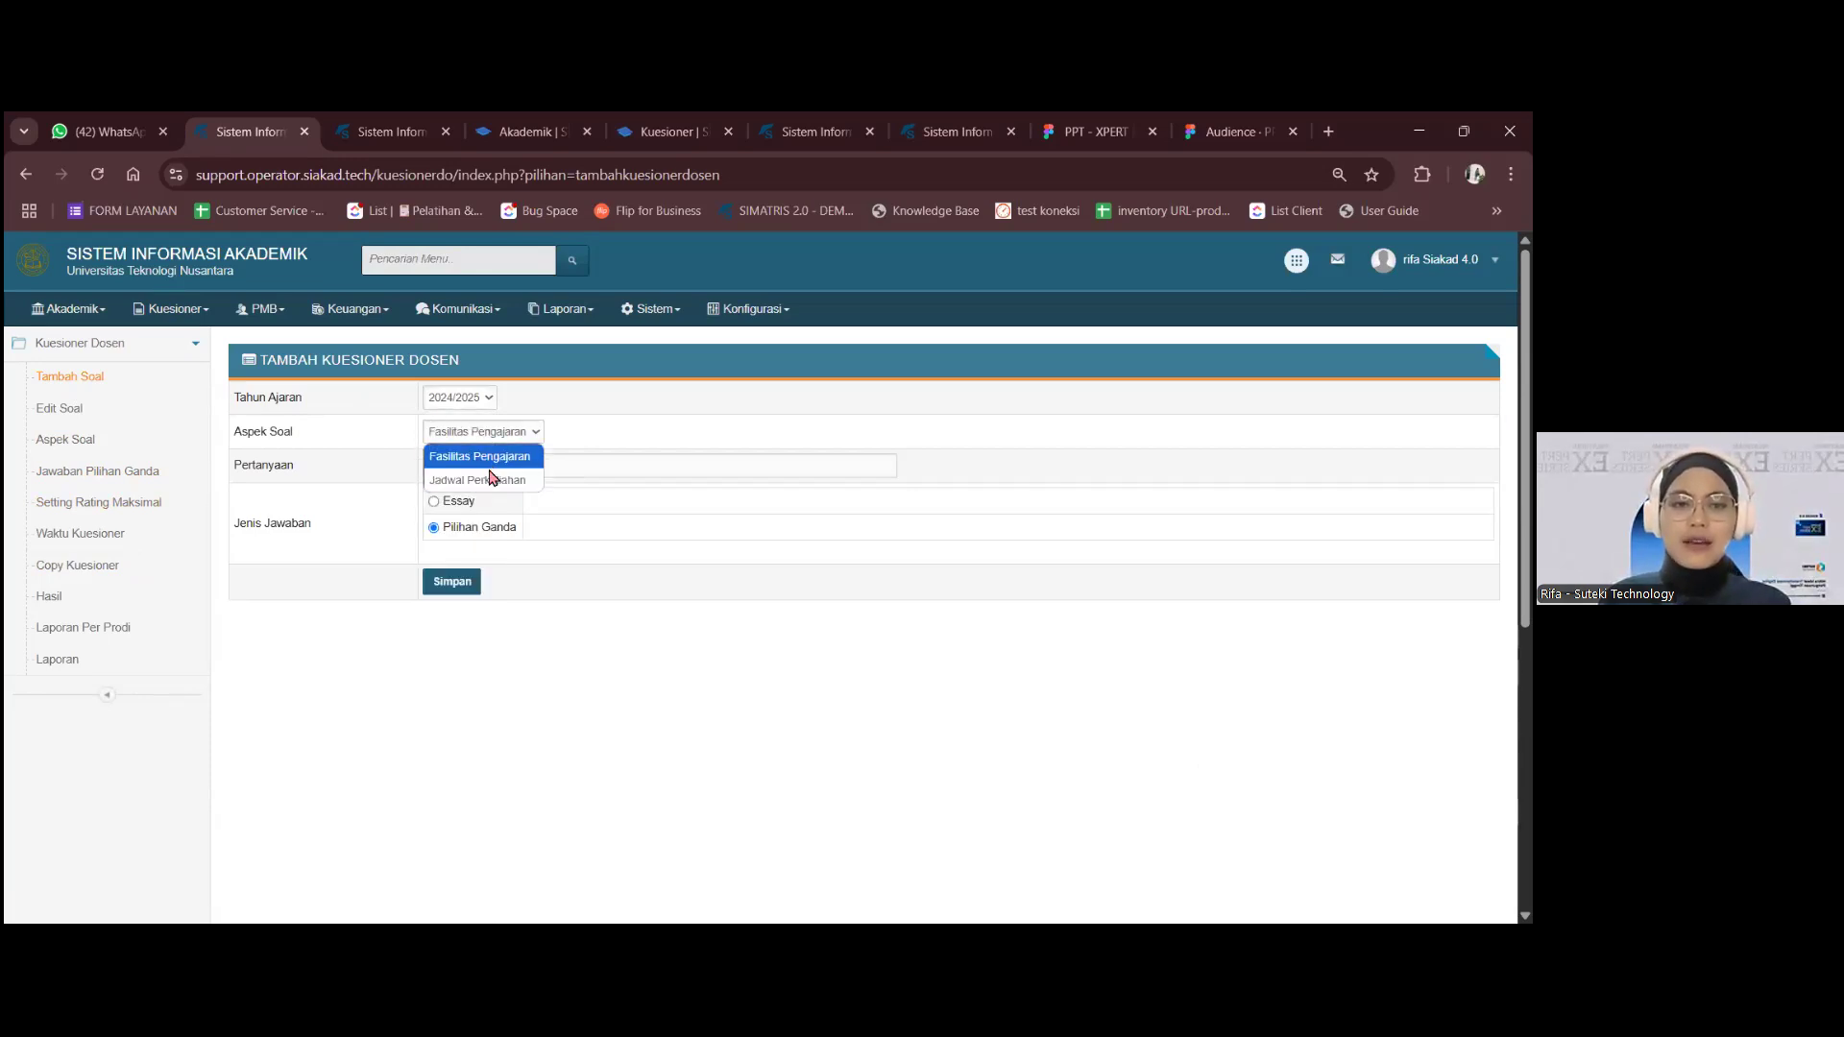
pyautogui.click(490, 459)
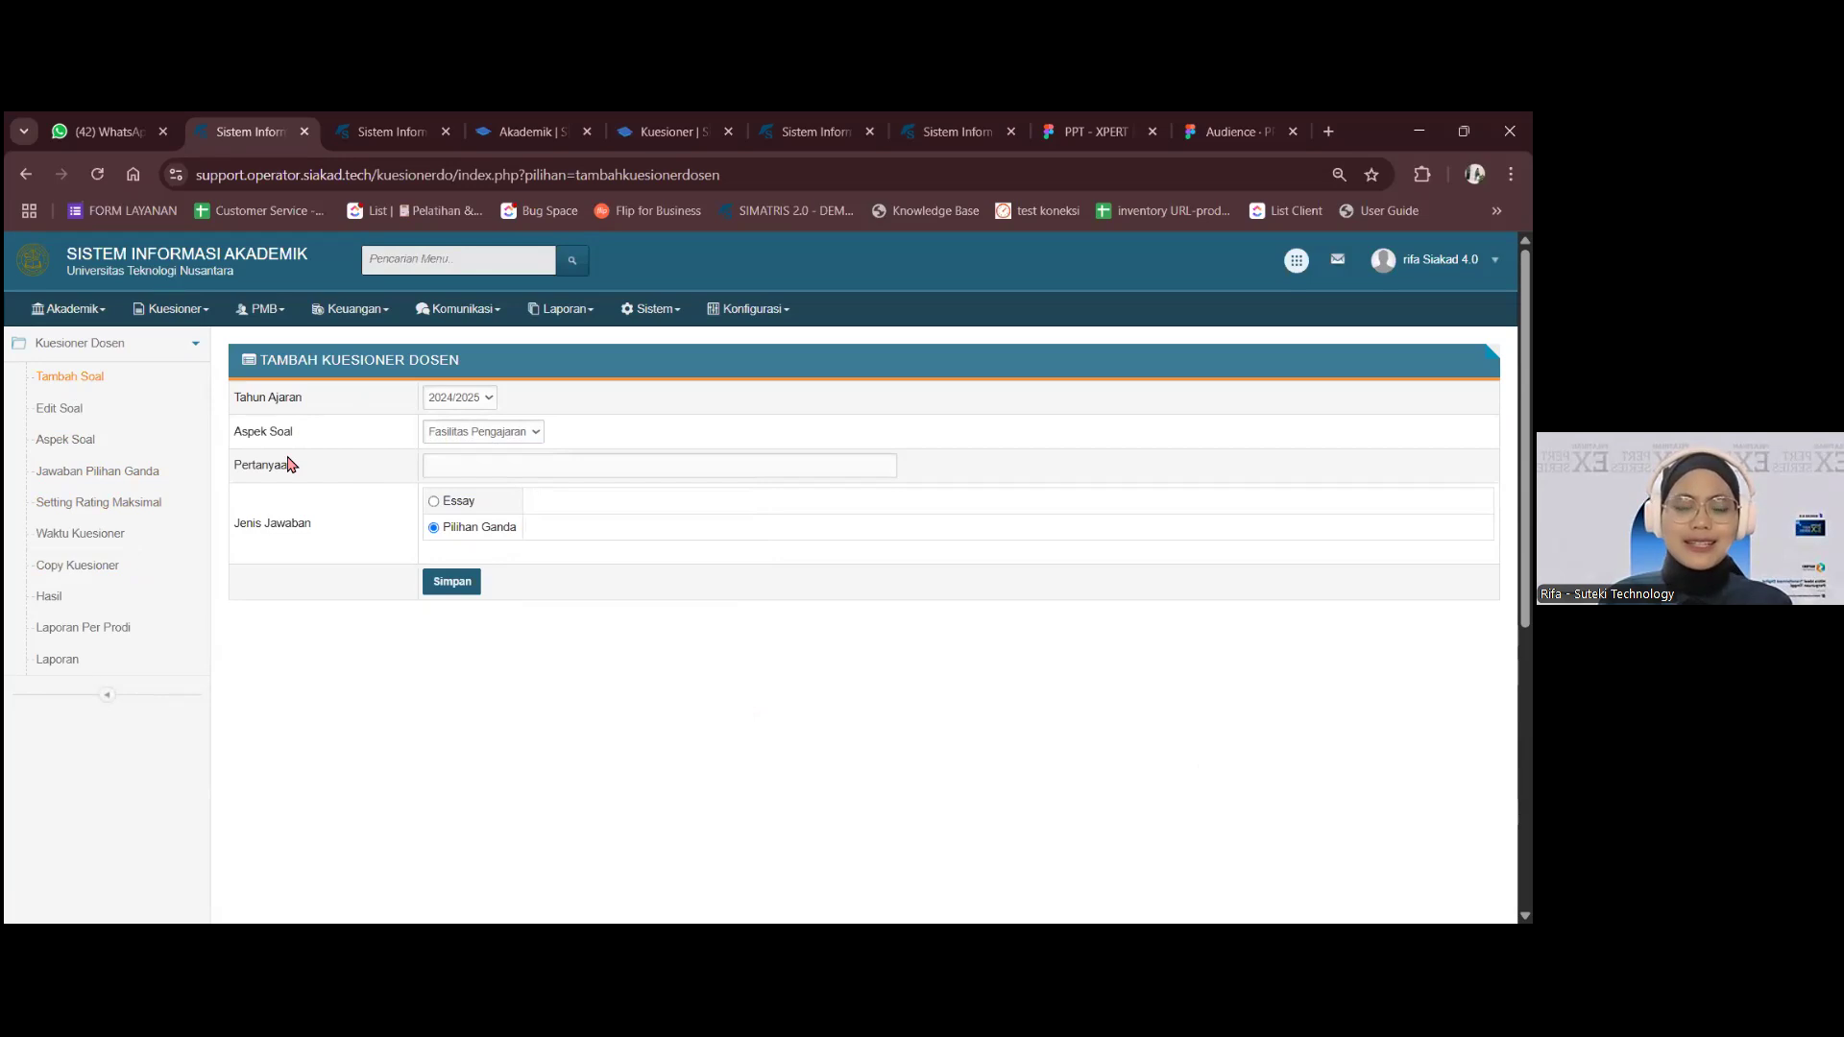
pyautogui.moveTo(262, 539); pyautogui.dragTo(229, 550)
pyautogui.click(413, 508)
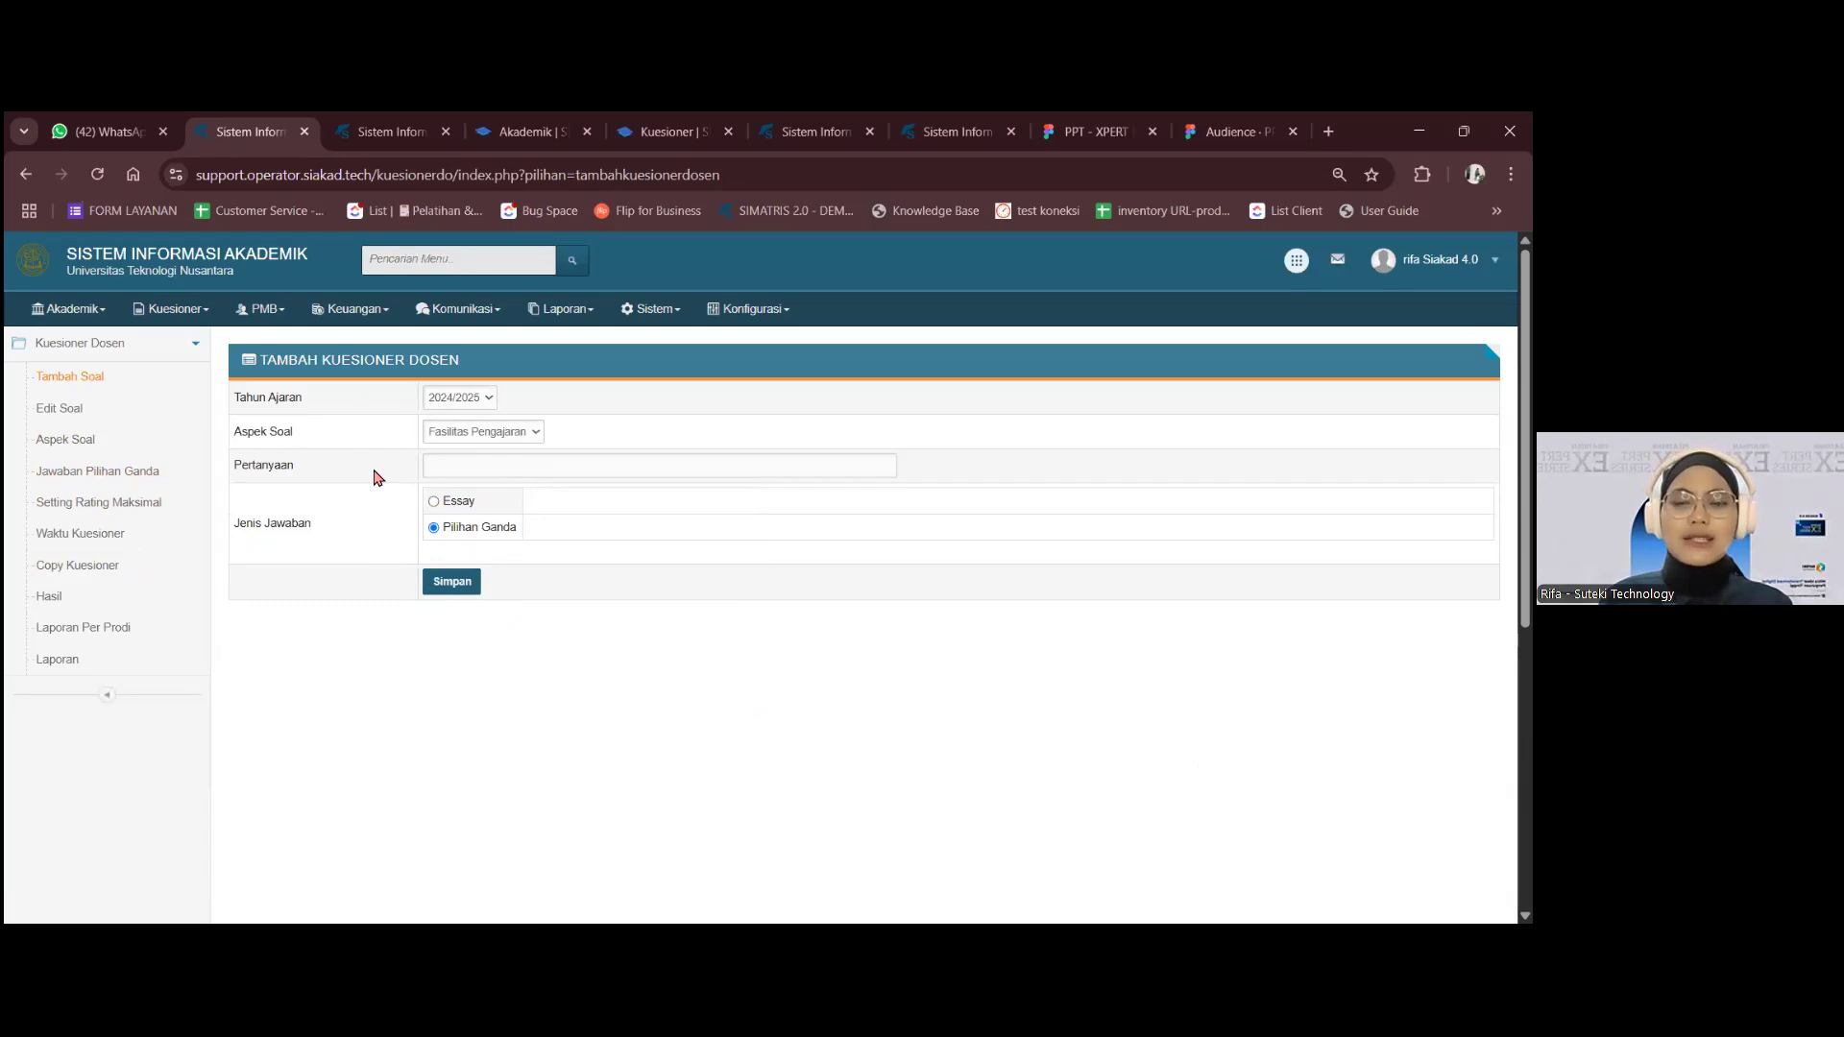
# - Display the 2024/2025 Dosen questionnaire questions for all aspects
pyautogui.click(95, 408)
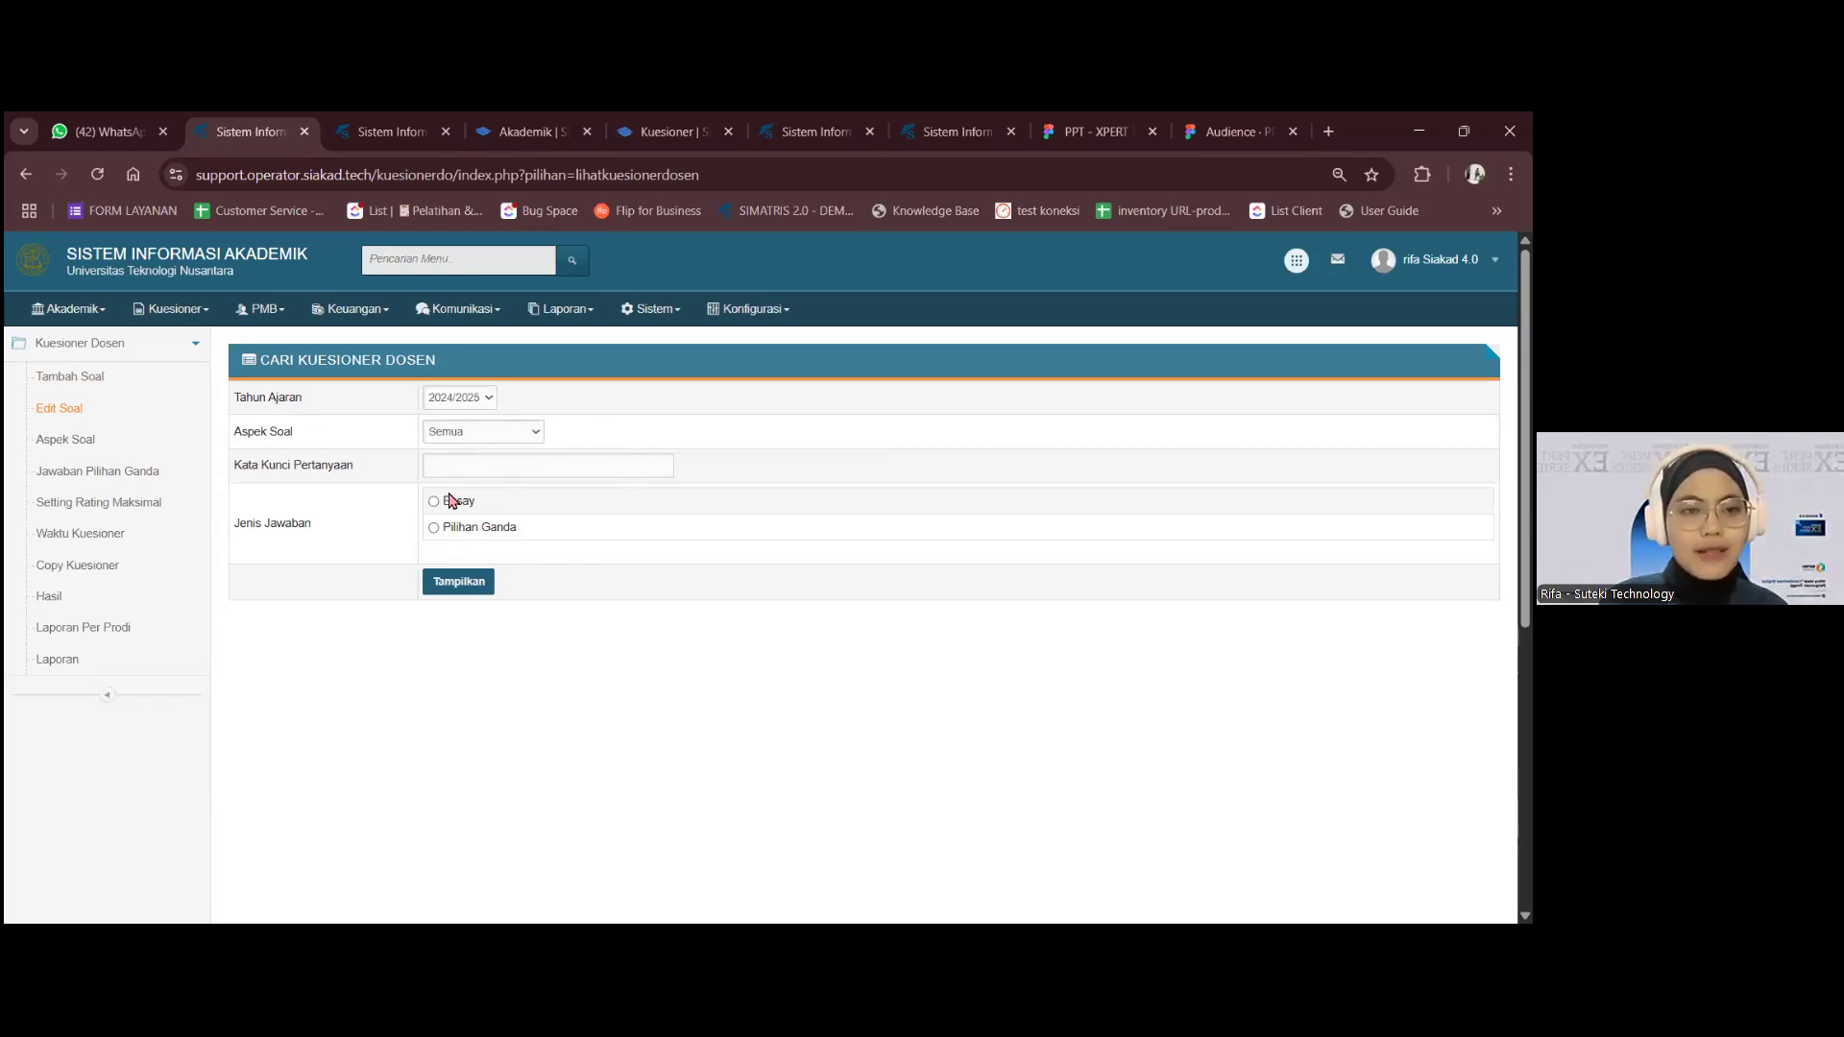
pyautogui.click(458, 583)
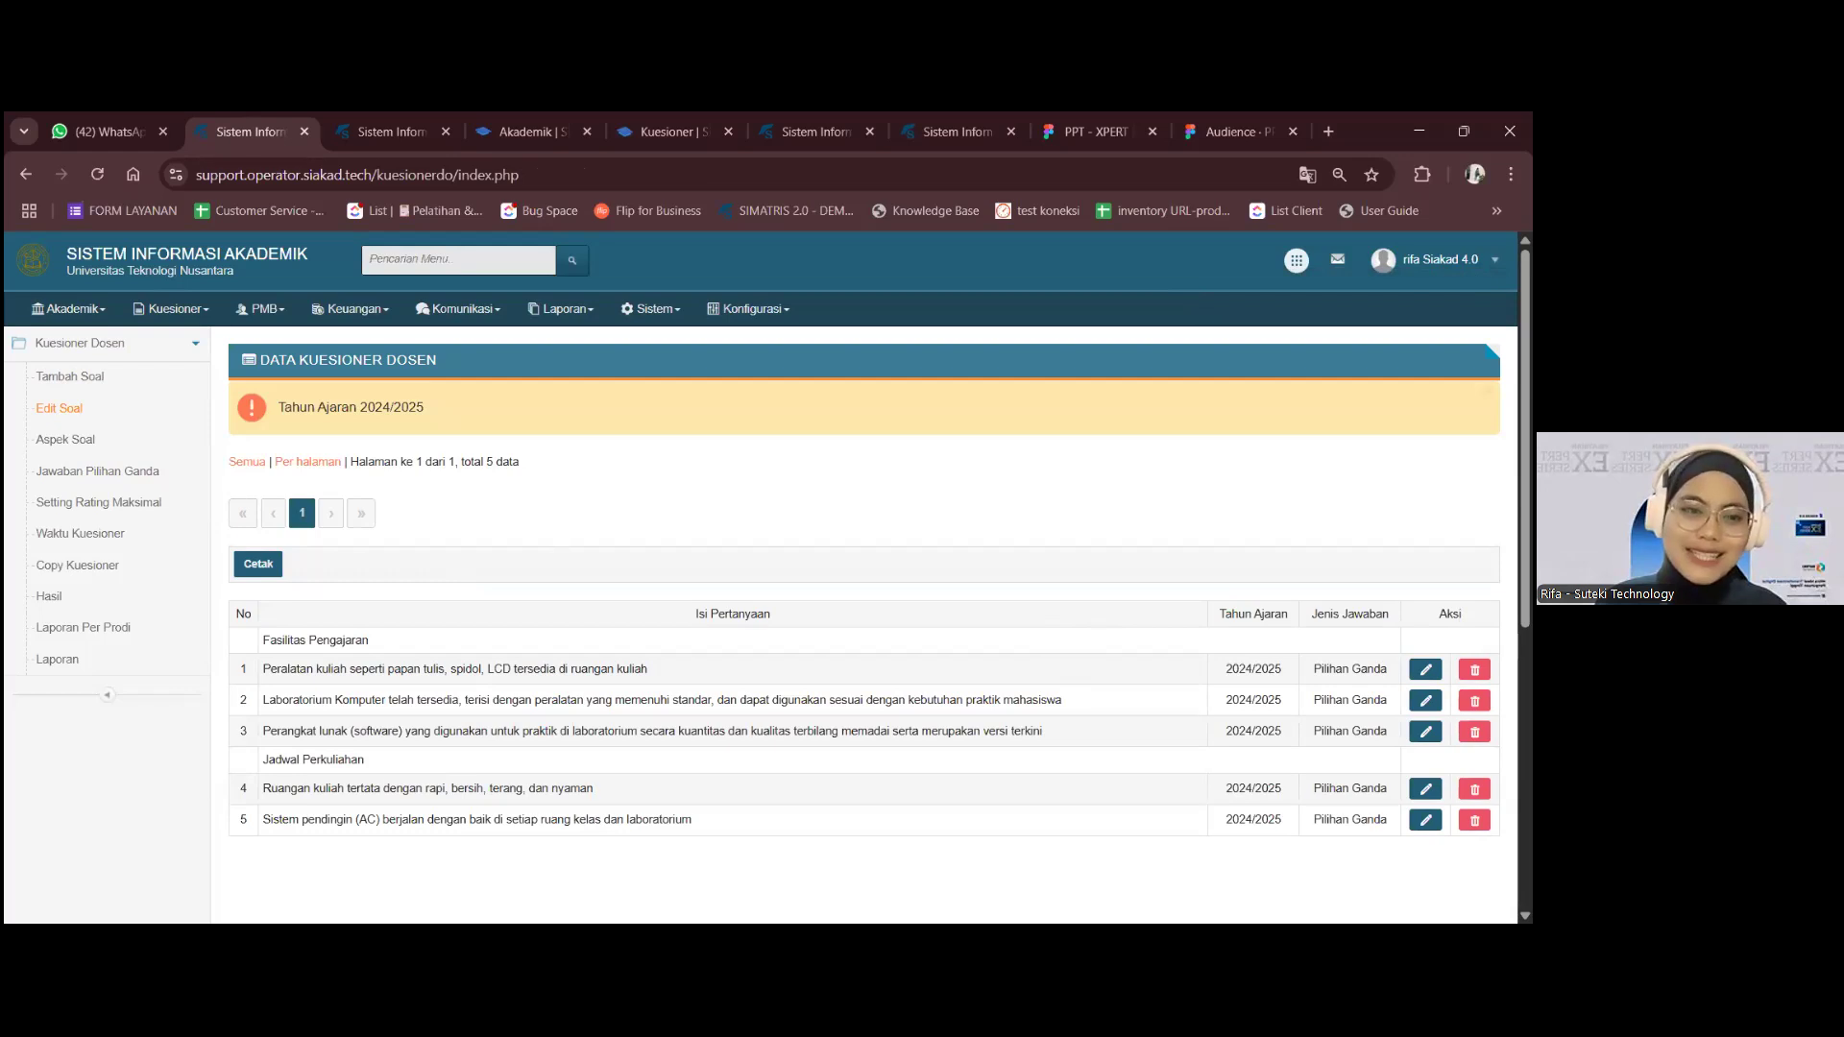
# - Look over the Dosen questionnaire periods and open the form for copying the questionnaire between academic years
pyautogui.click(87, 542)
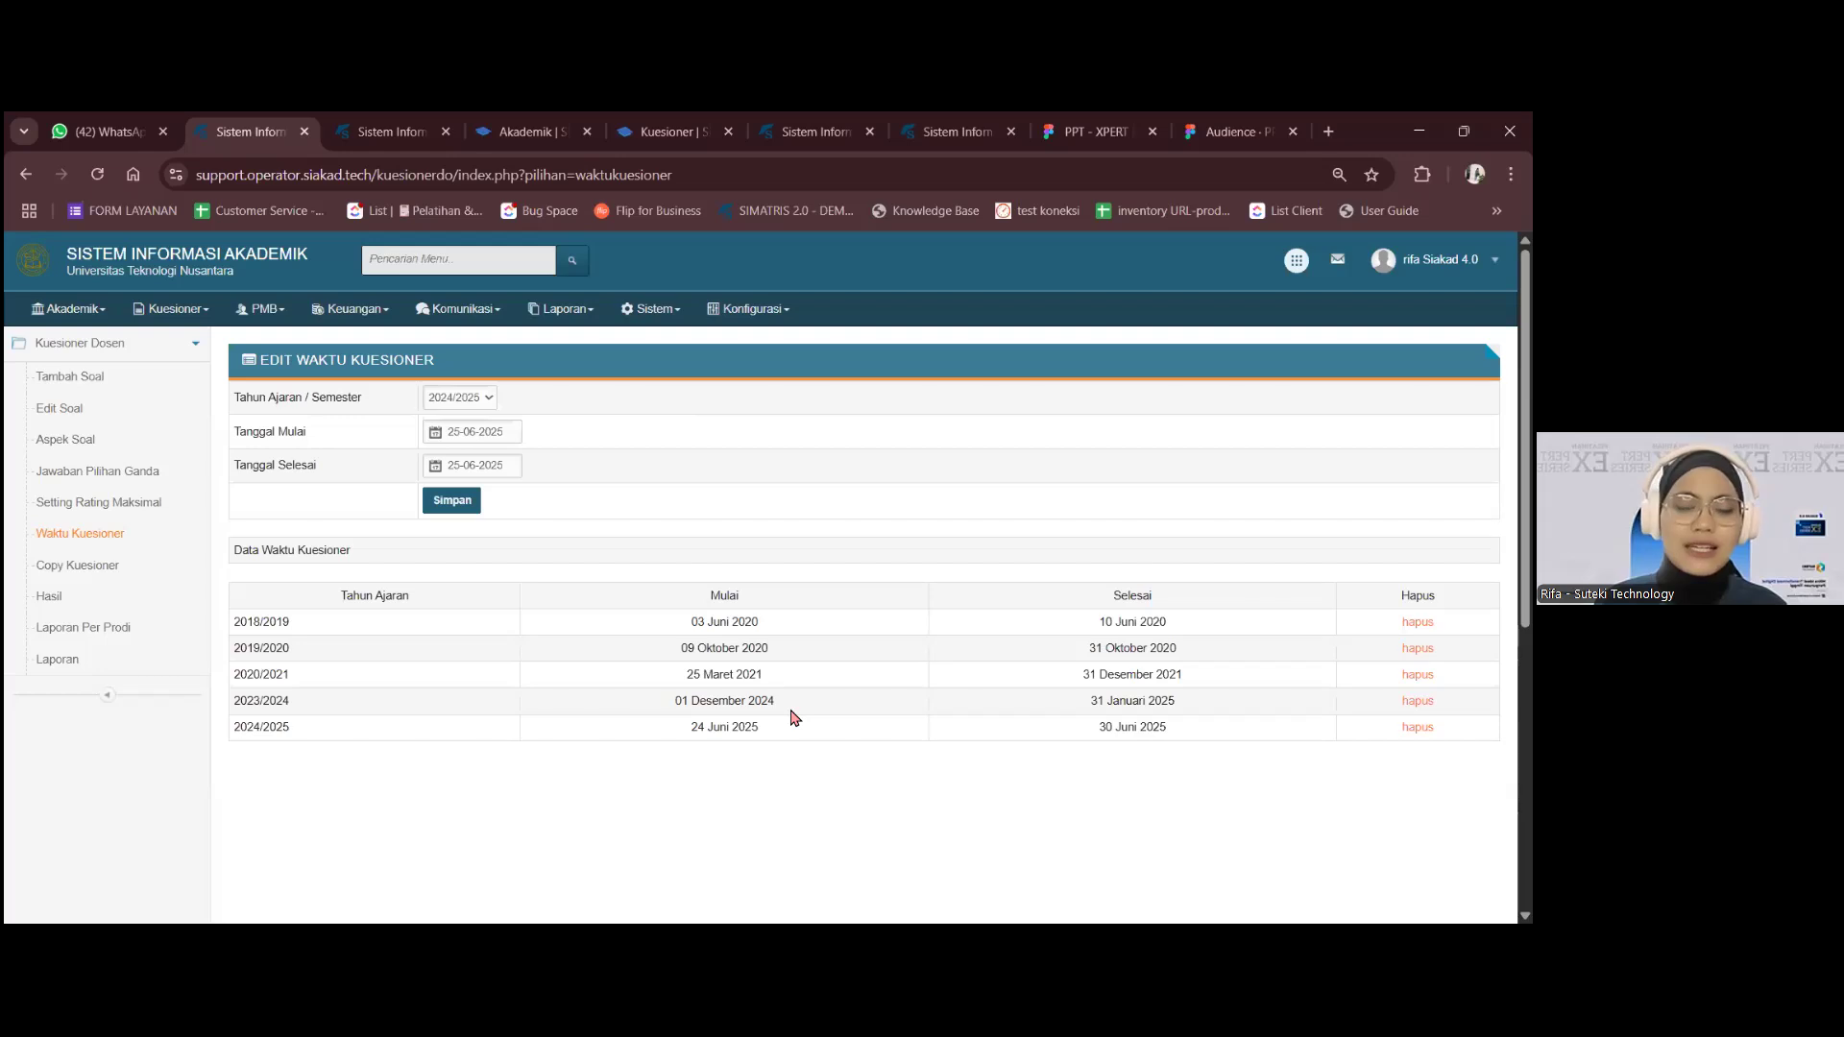
pyautogui.moveTo(244, 550); pyautogui.dragTo(413, 557)
pyautogui.click(413, 557)
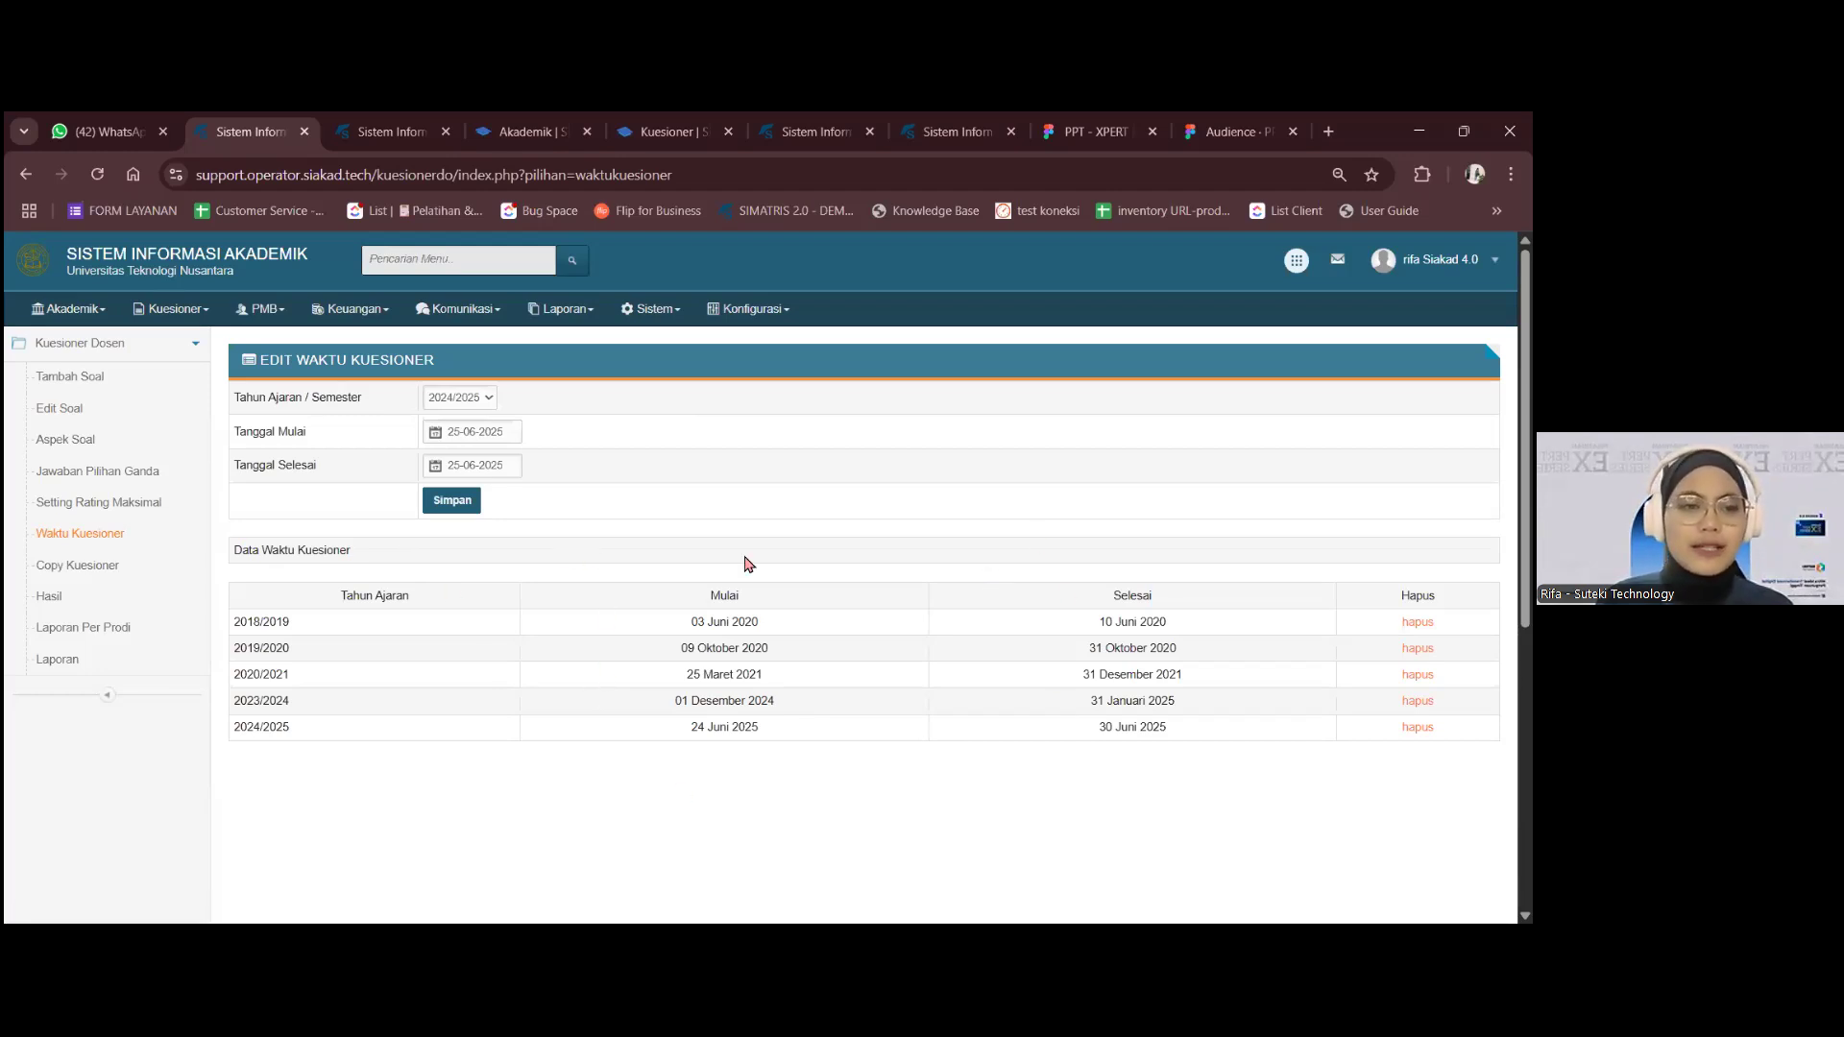
pyautogui.click(125, 568)
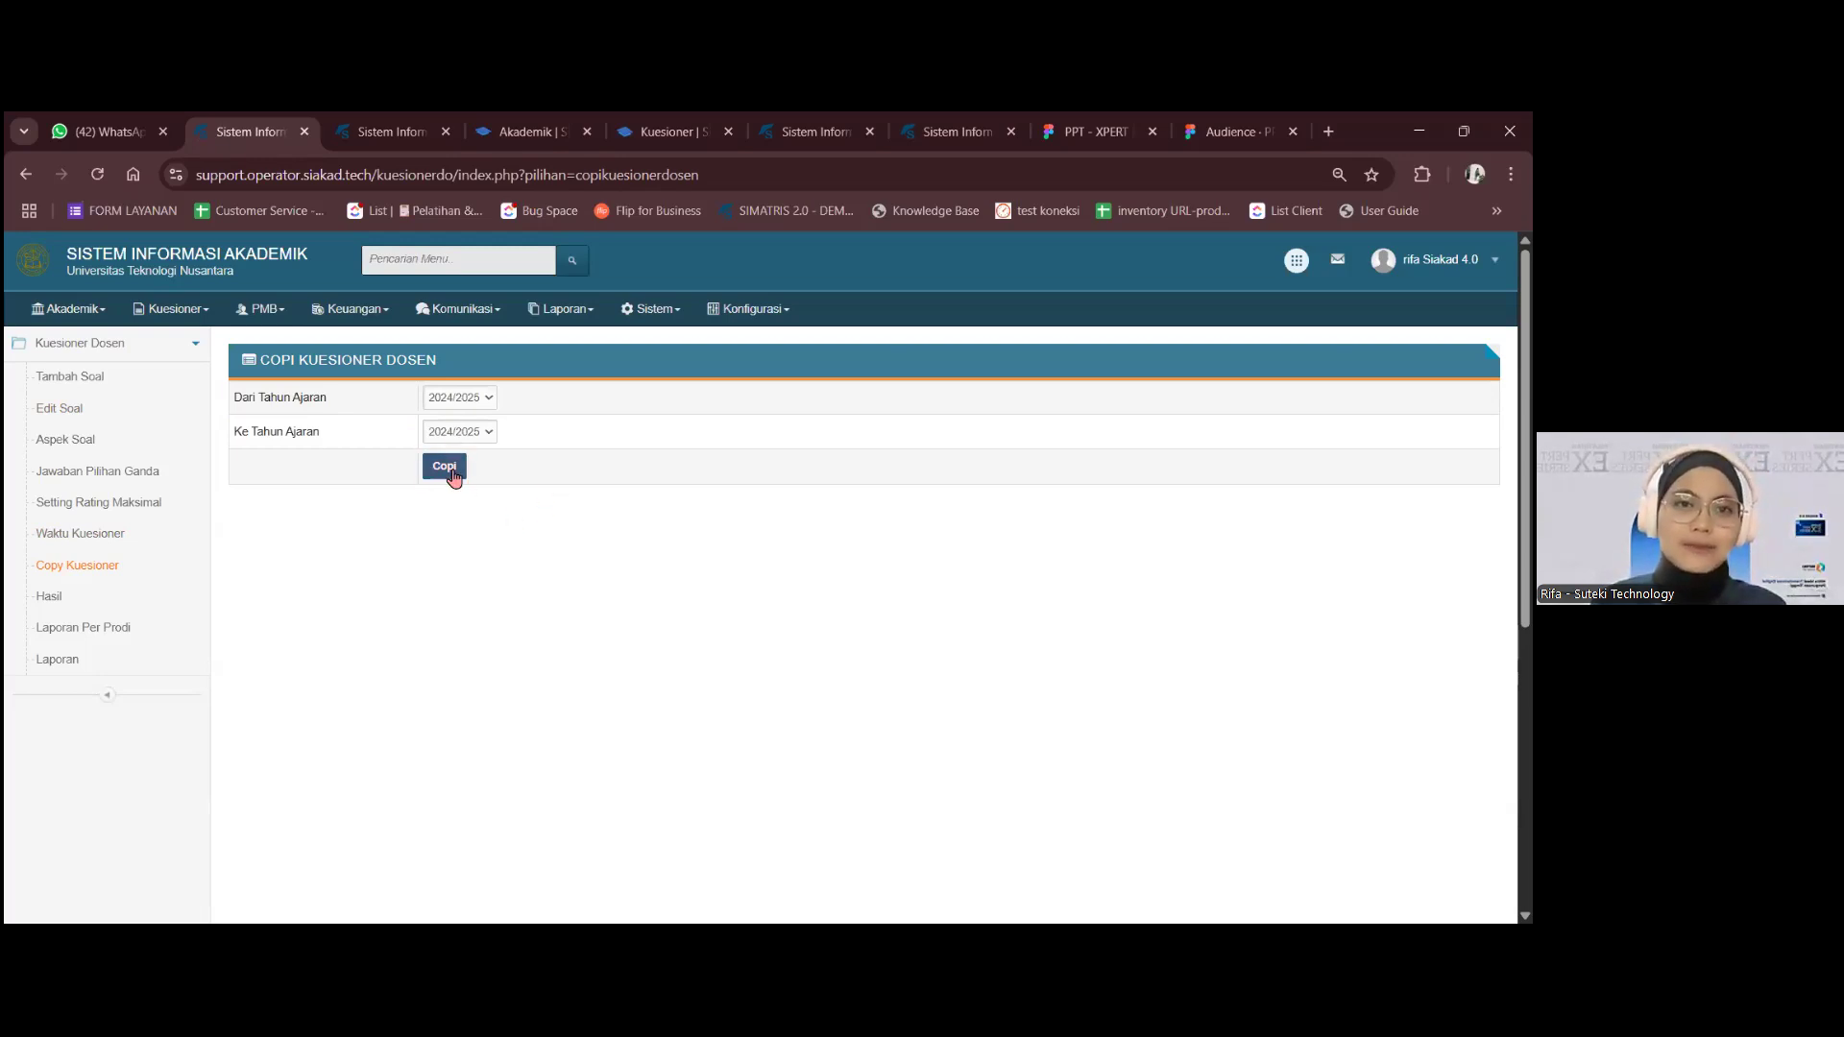
# - Switch to the lecturer site, reload it and open the 2024/2025 service questionnaire for filling in
pyautogui.click(846, 117)
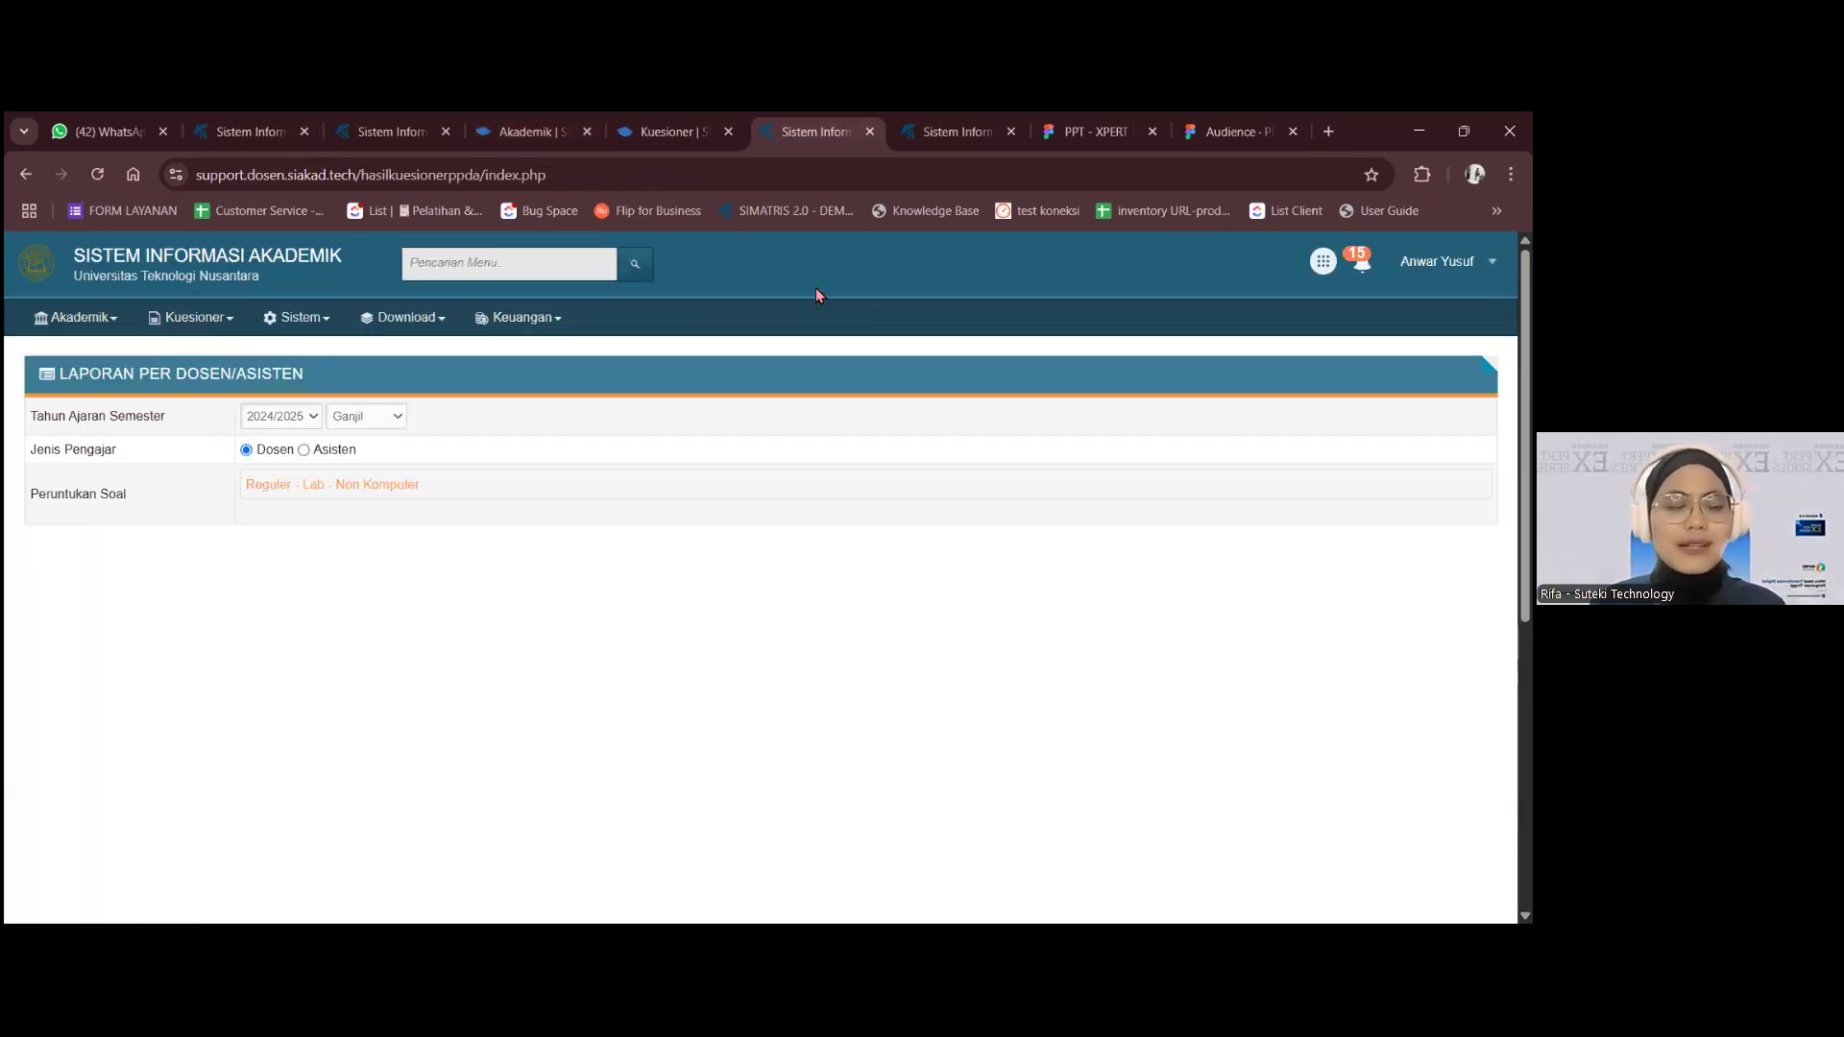
pyautogui.press('F5')
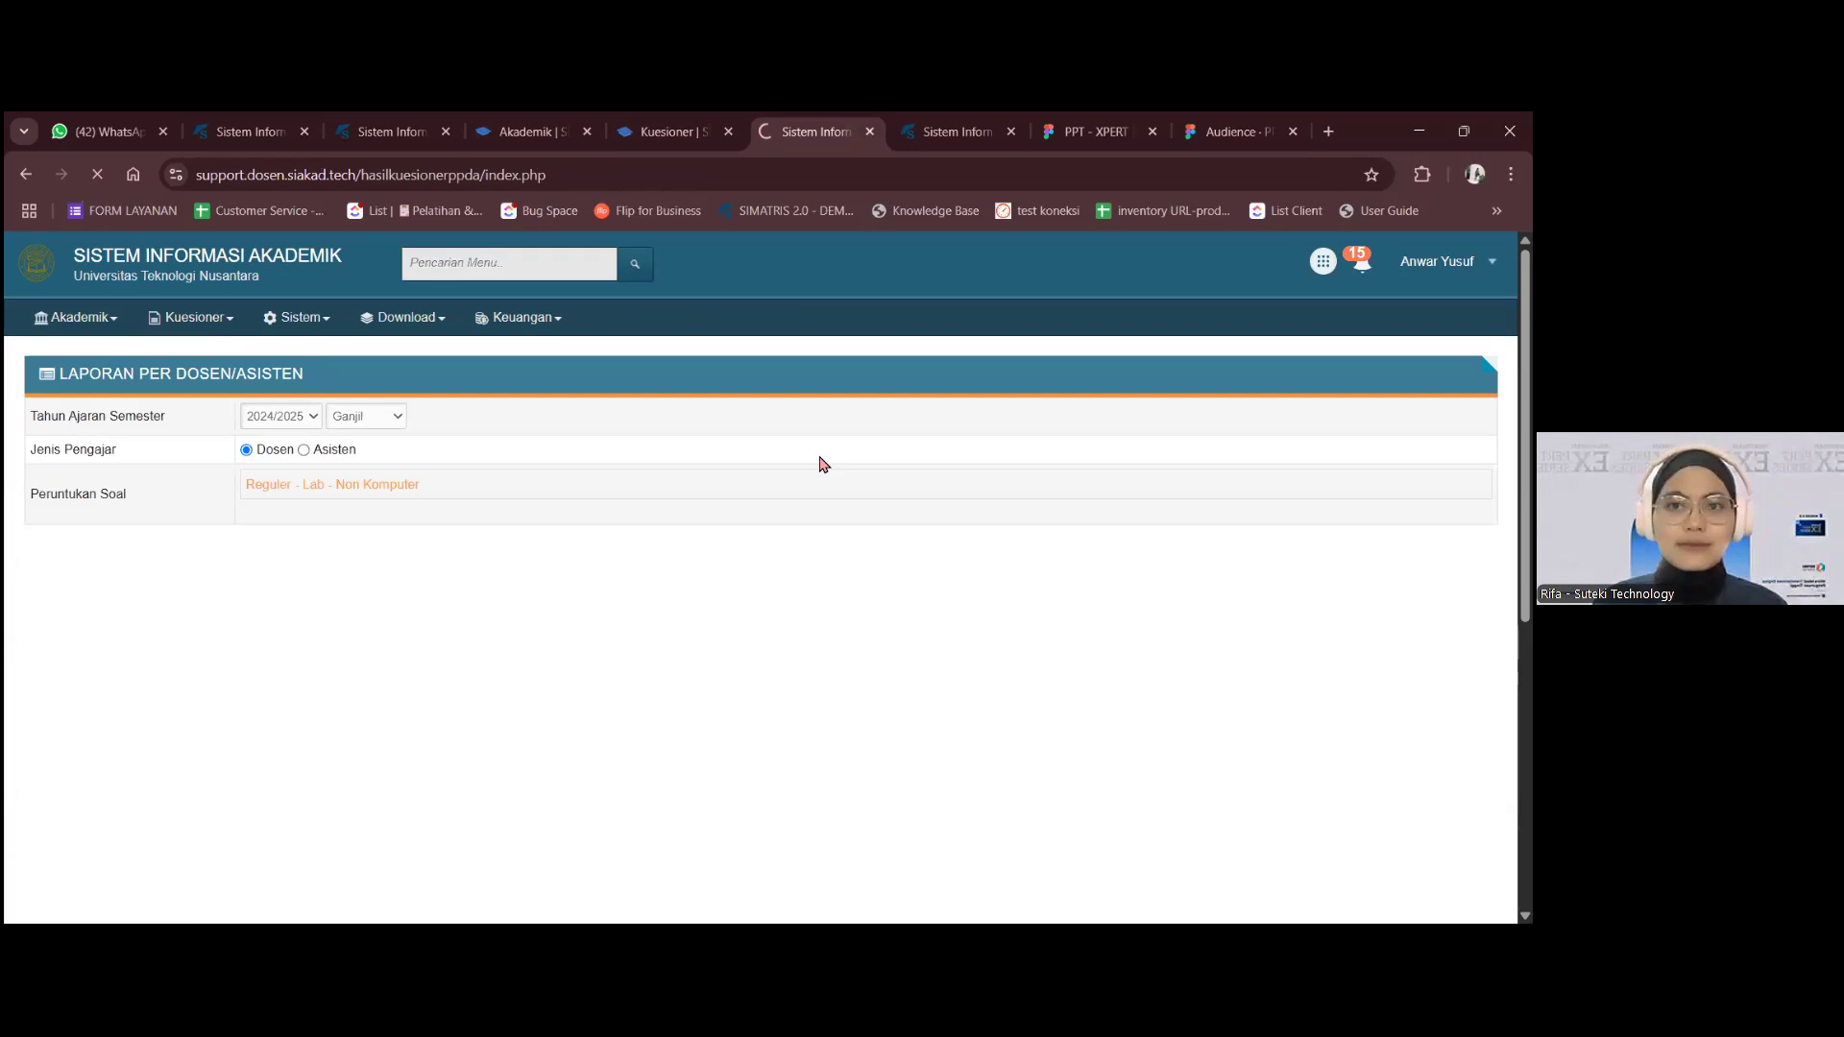
pyautogui.click(177, 314)
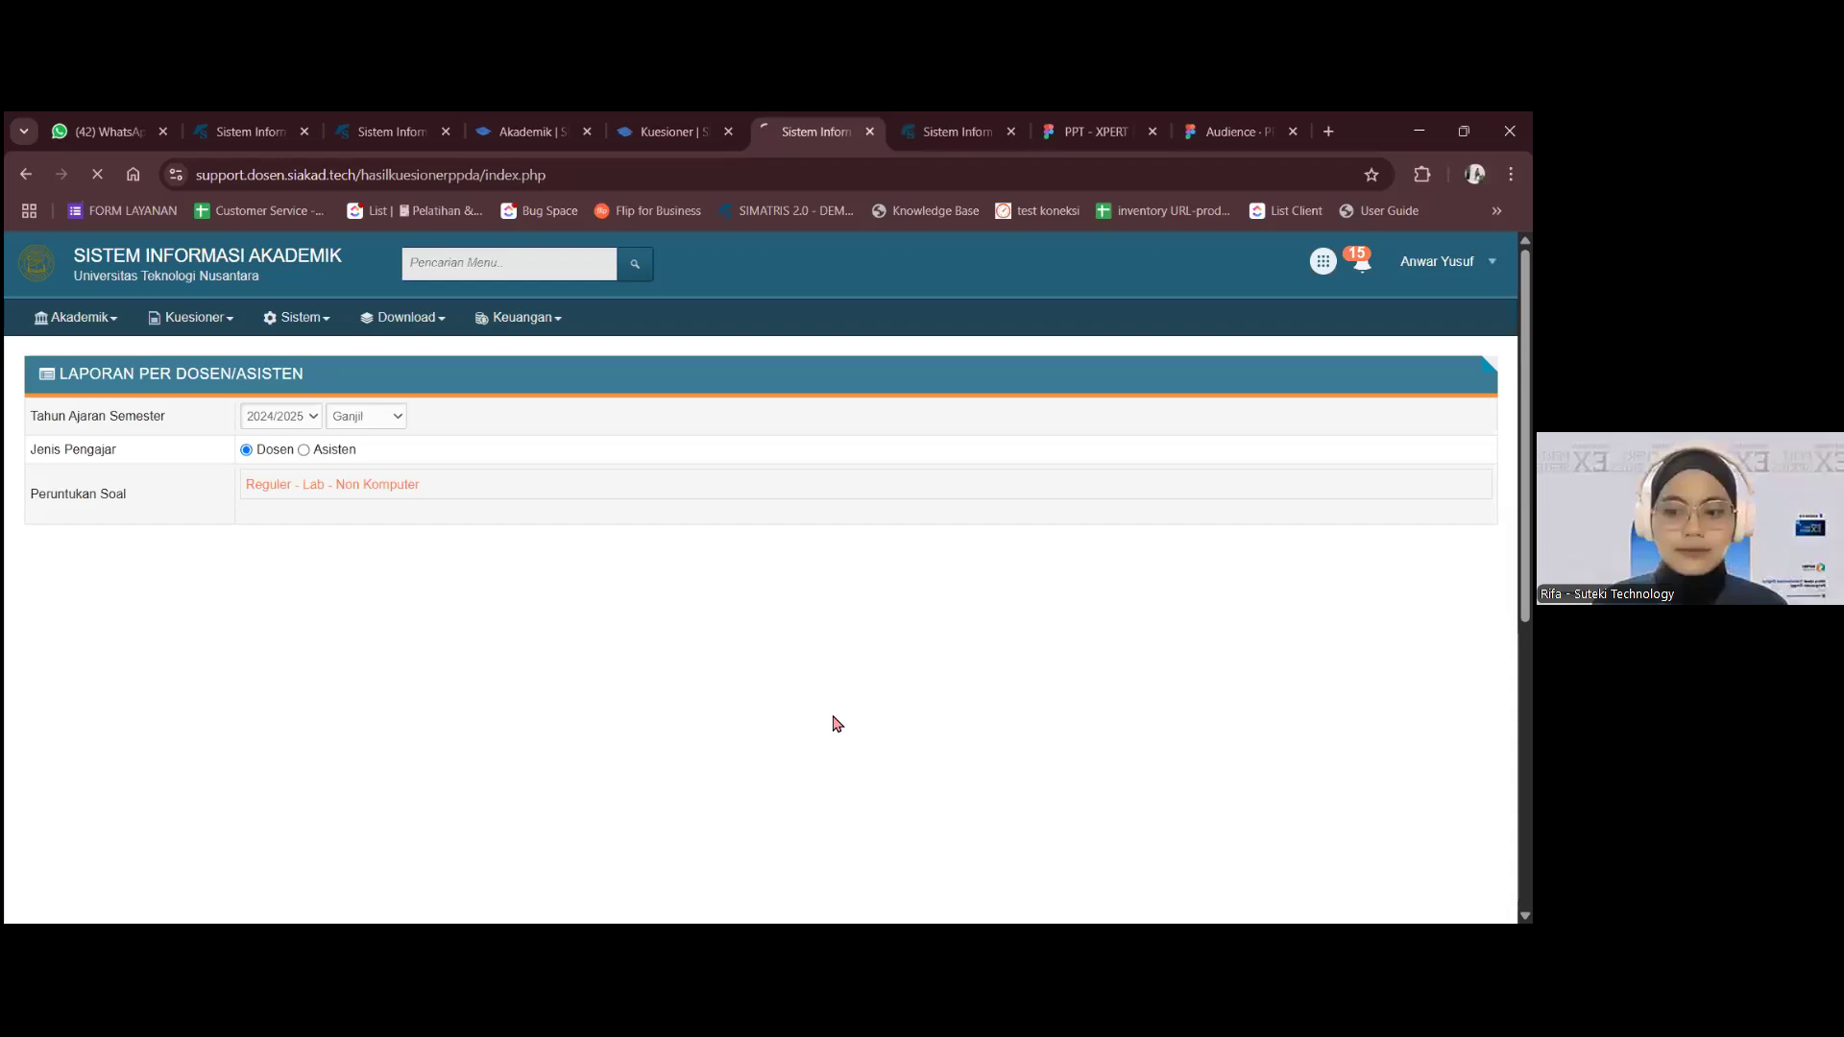
pyautogui.moveTo(199, 313)
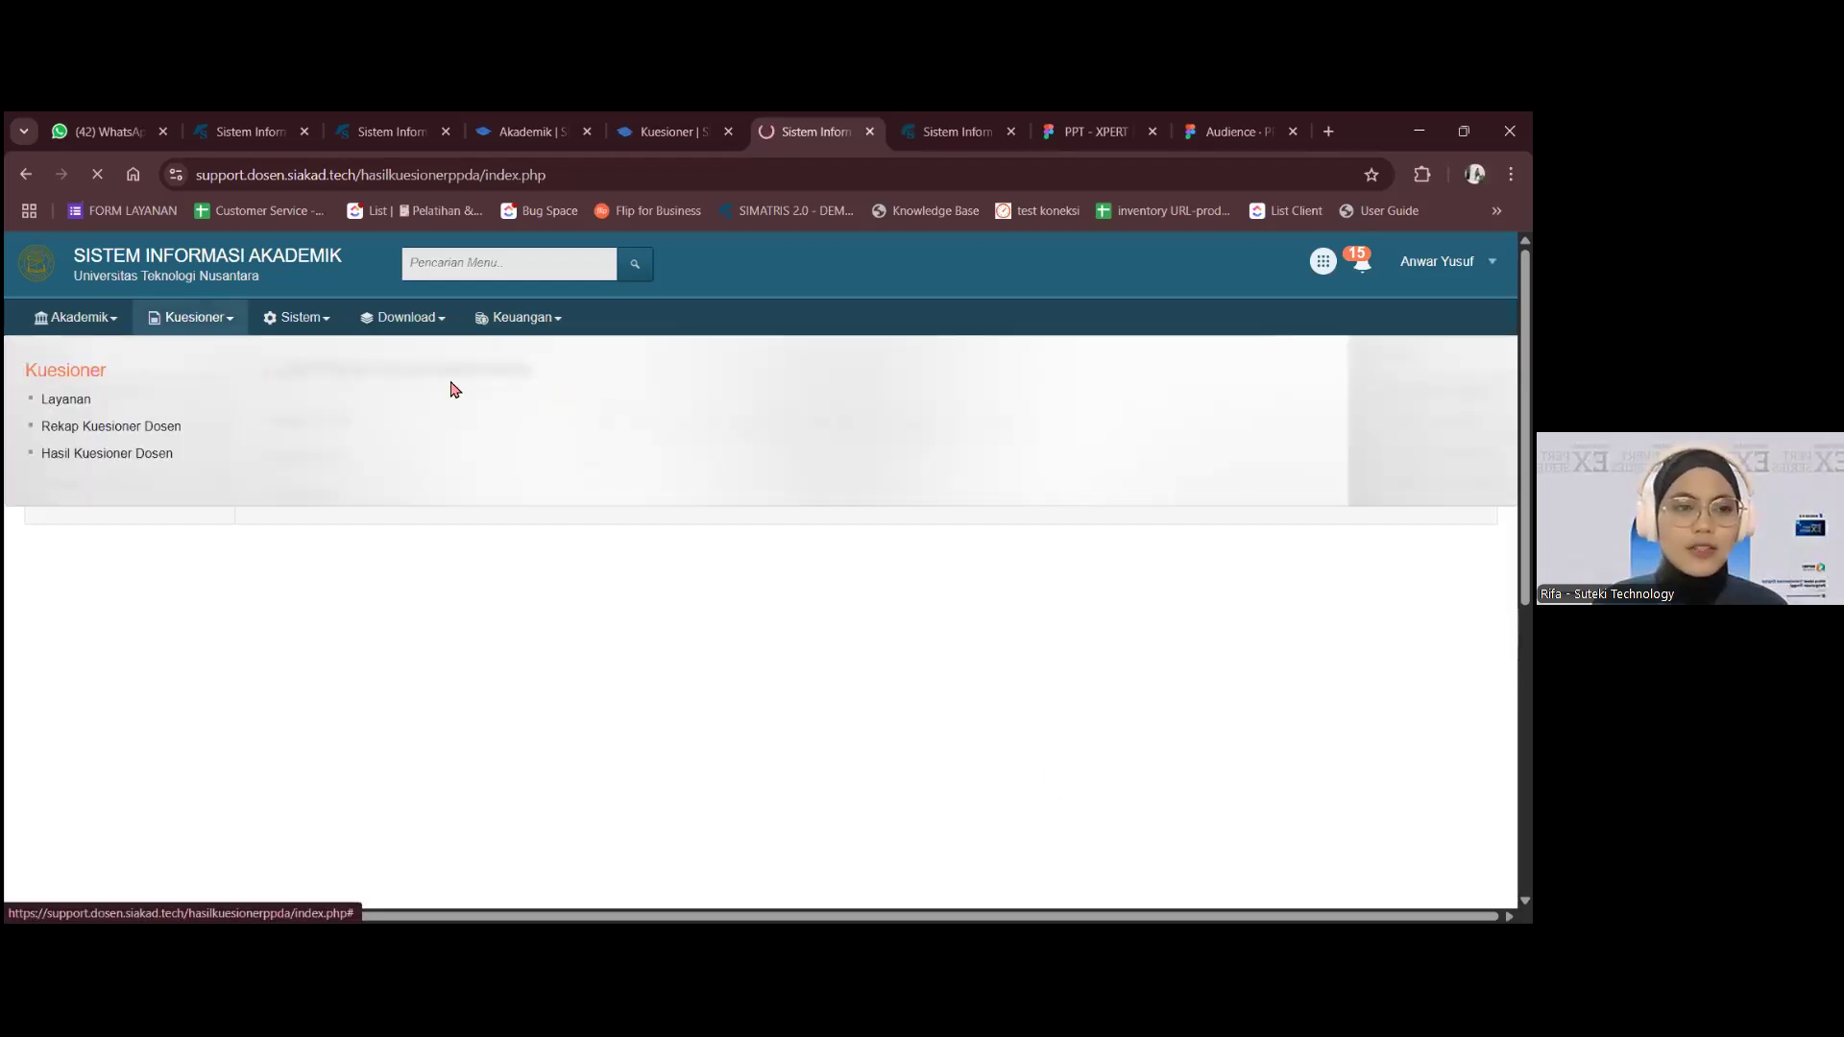
pyautogui.click(74, 400)
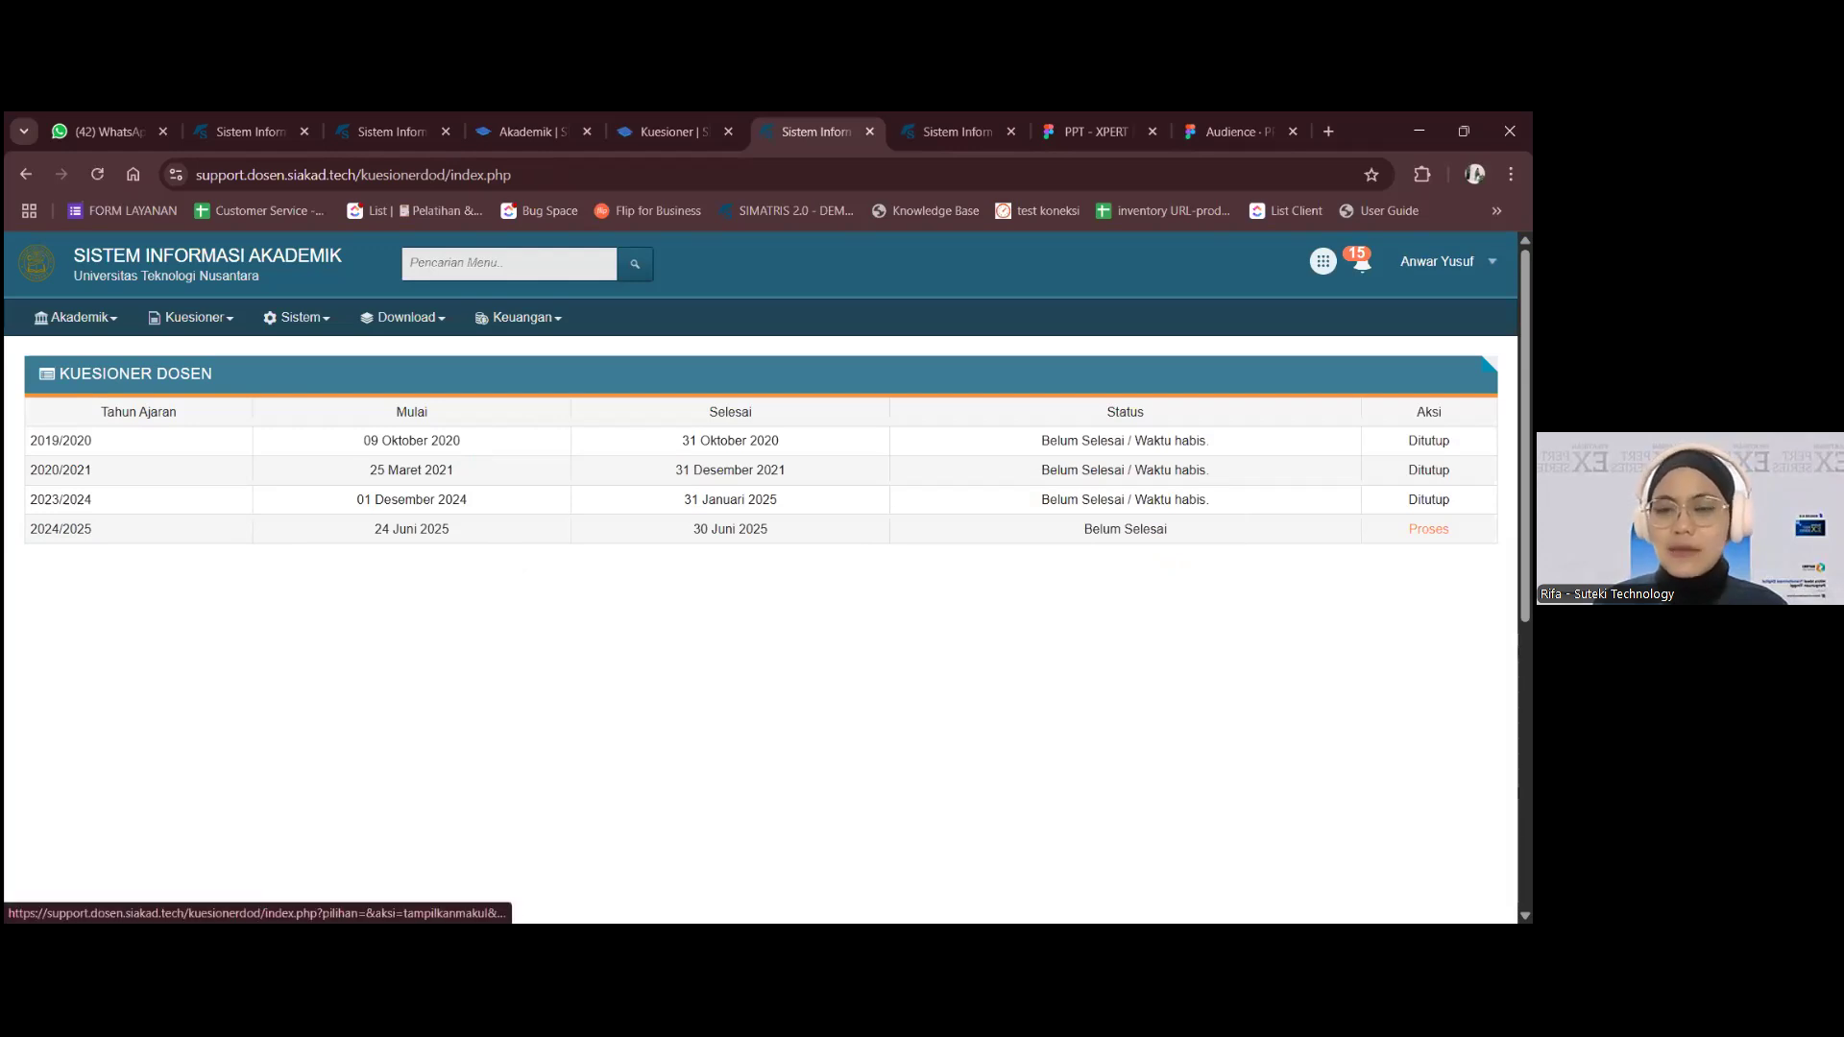
pyautogui.click(1428, 529)
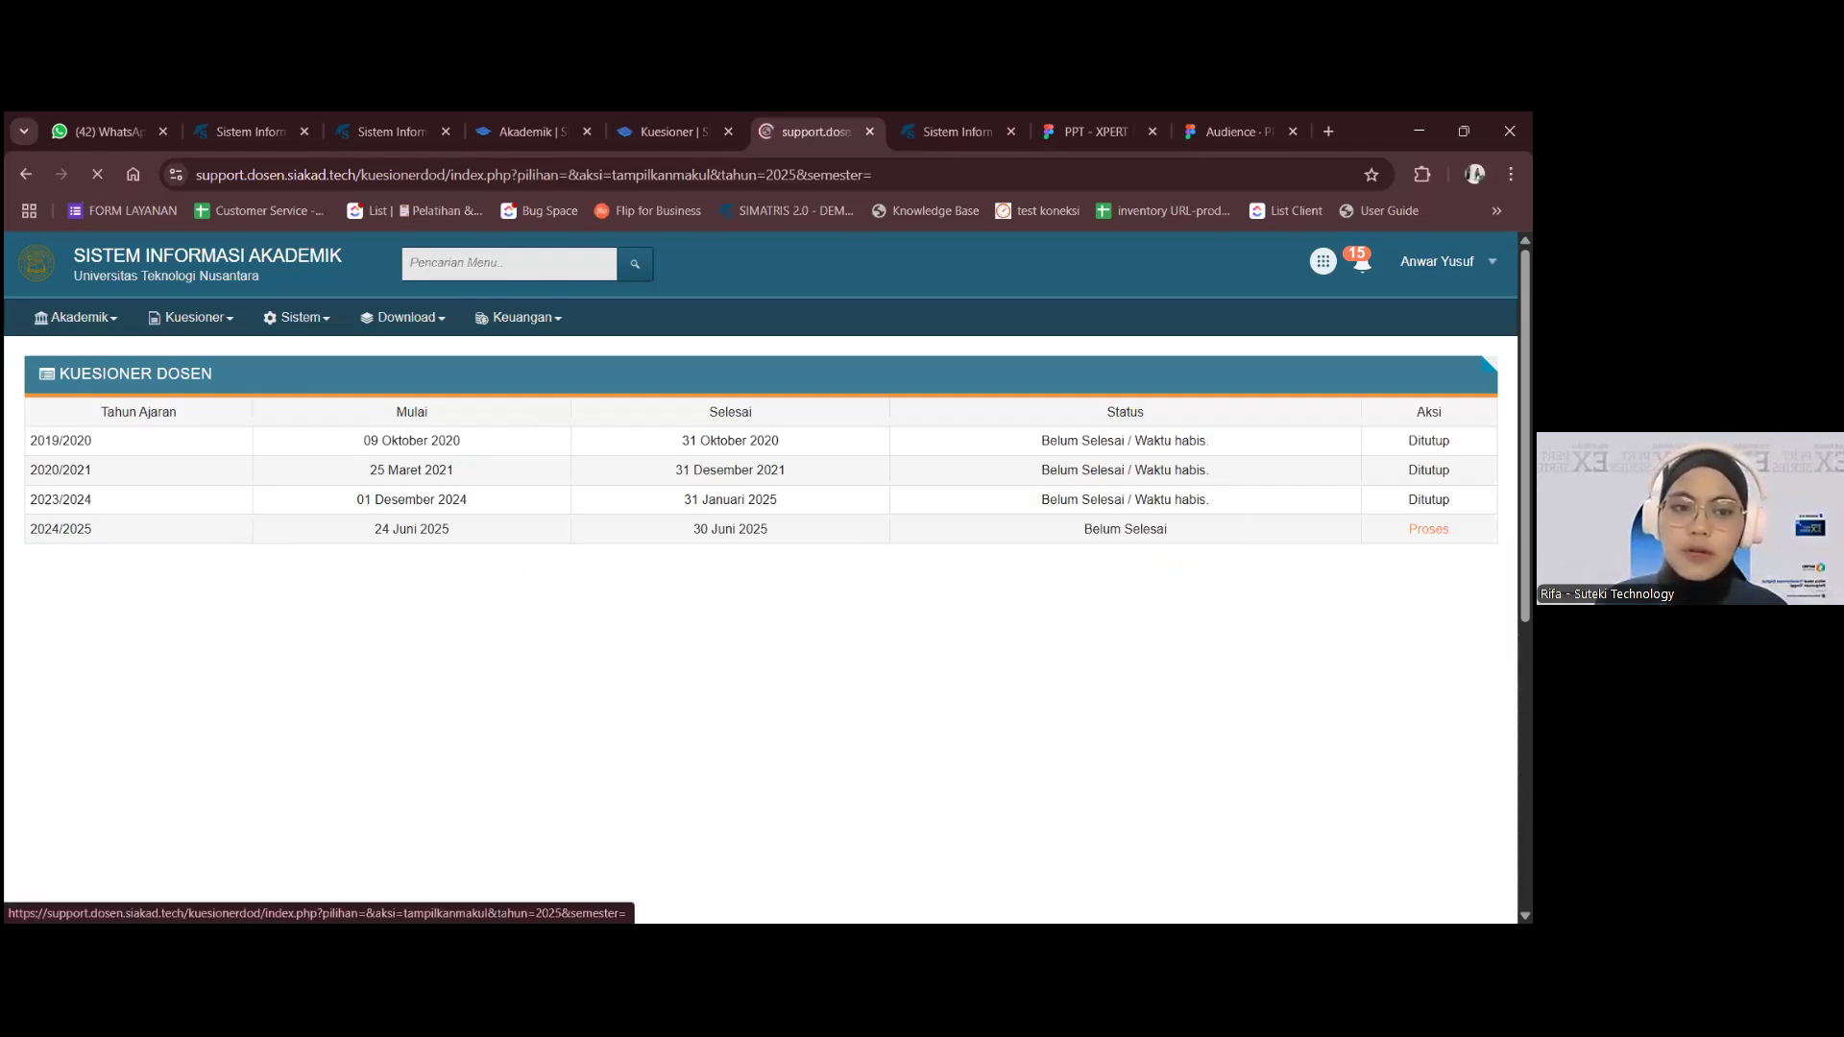
# - Answer Kurang (1) to the three Fasilitas Pengajaran questions and Baik (3) to both Jadwal Perkuliahan questions
pyautogui.click(373, 558)
pyautogui.scroll(-2, 502, 585)
pyautogui.click(374, 489)
pyautogui.click(374, 565)
pyautogui.click(373, 651)
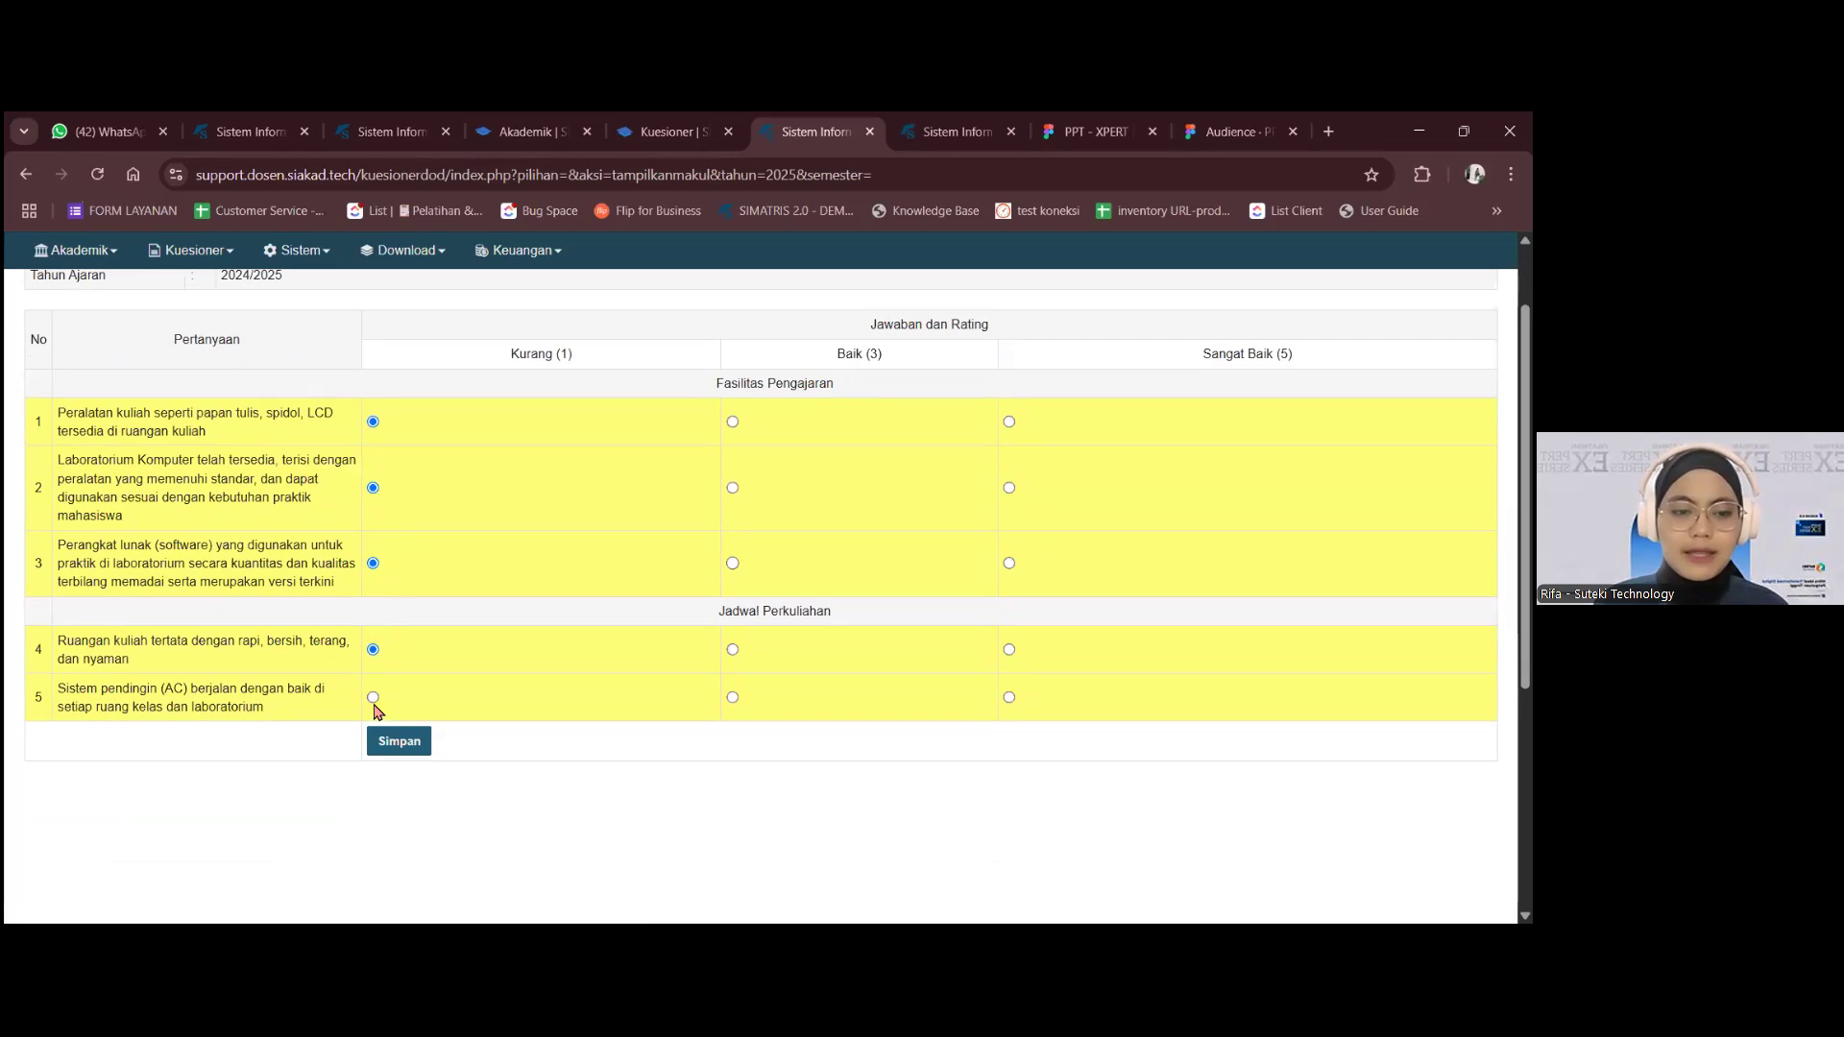
pyautogui.click(731, 650)
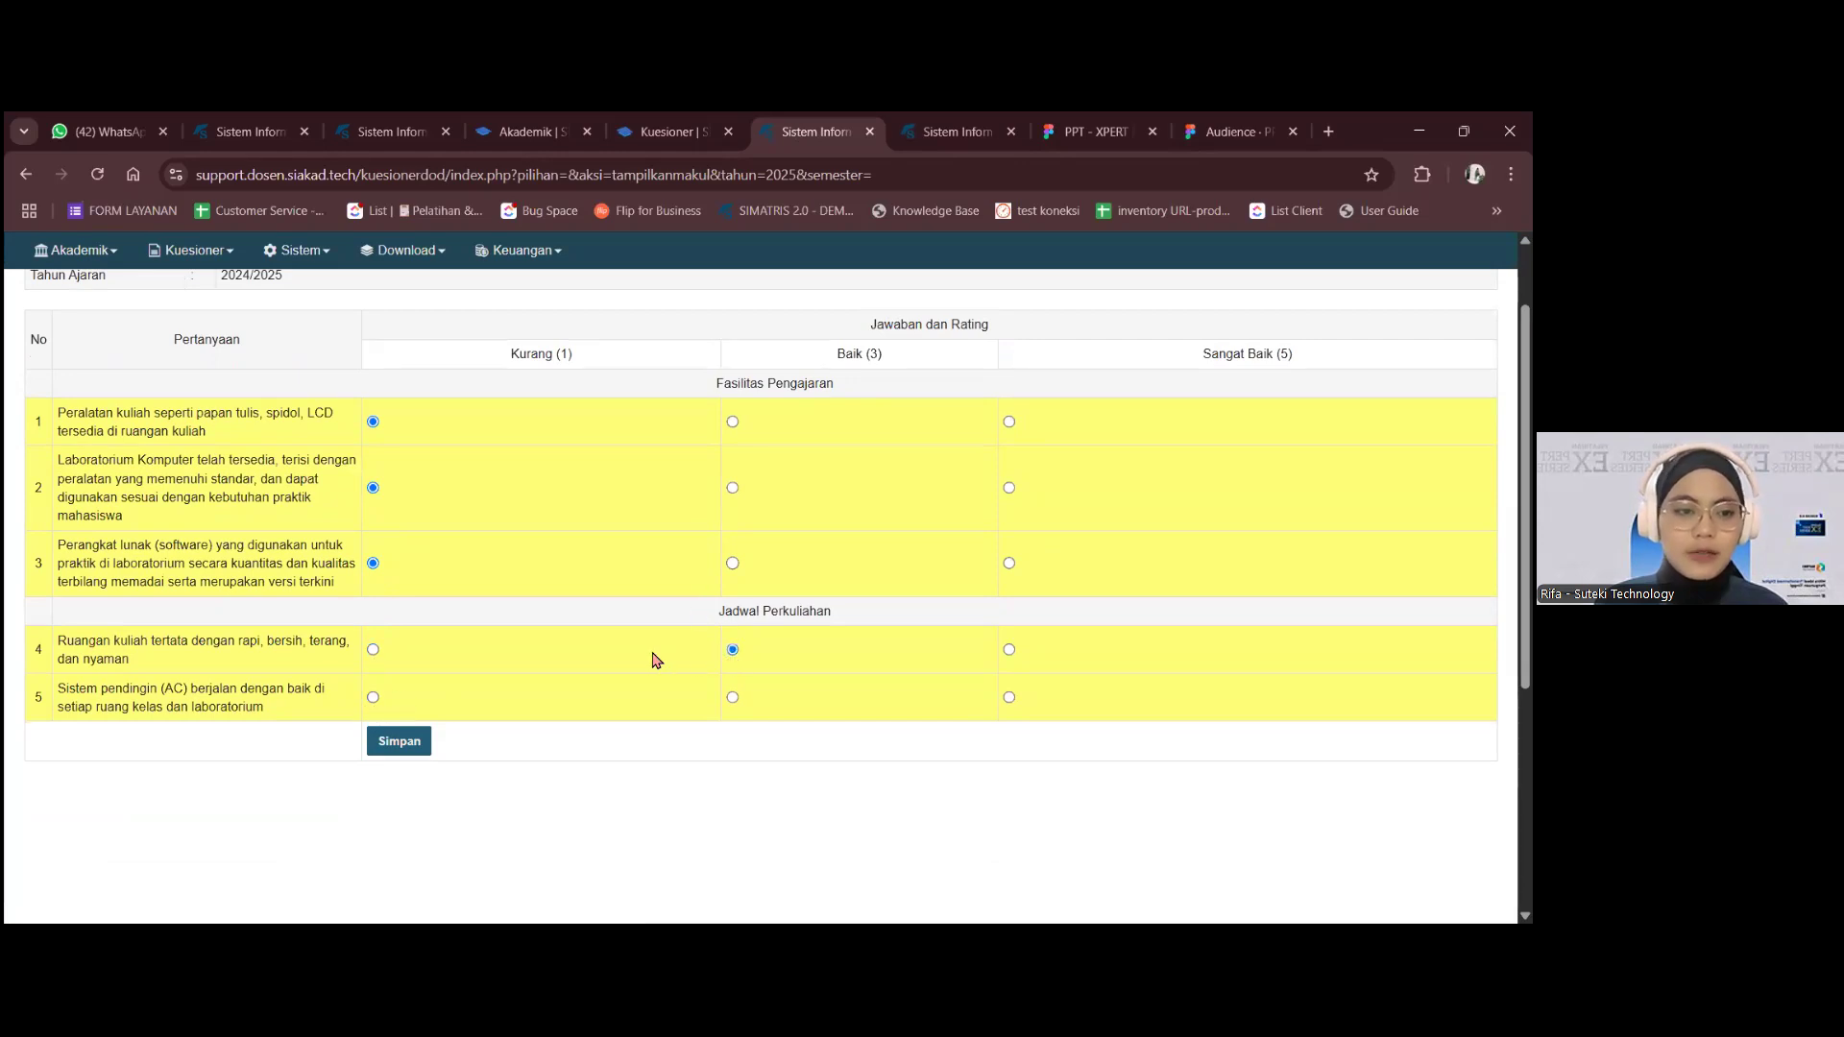
pyautogui.click(732, 698)
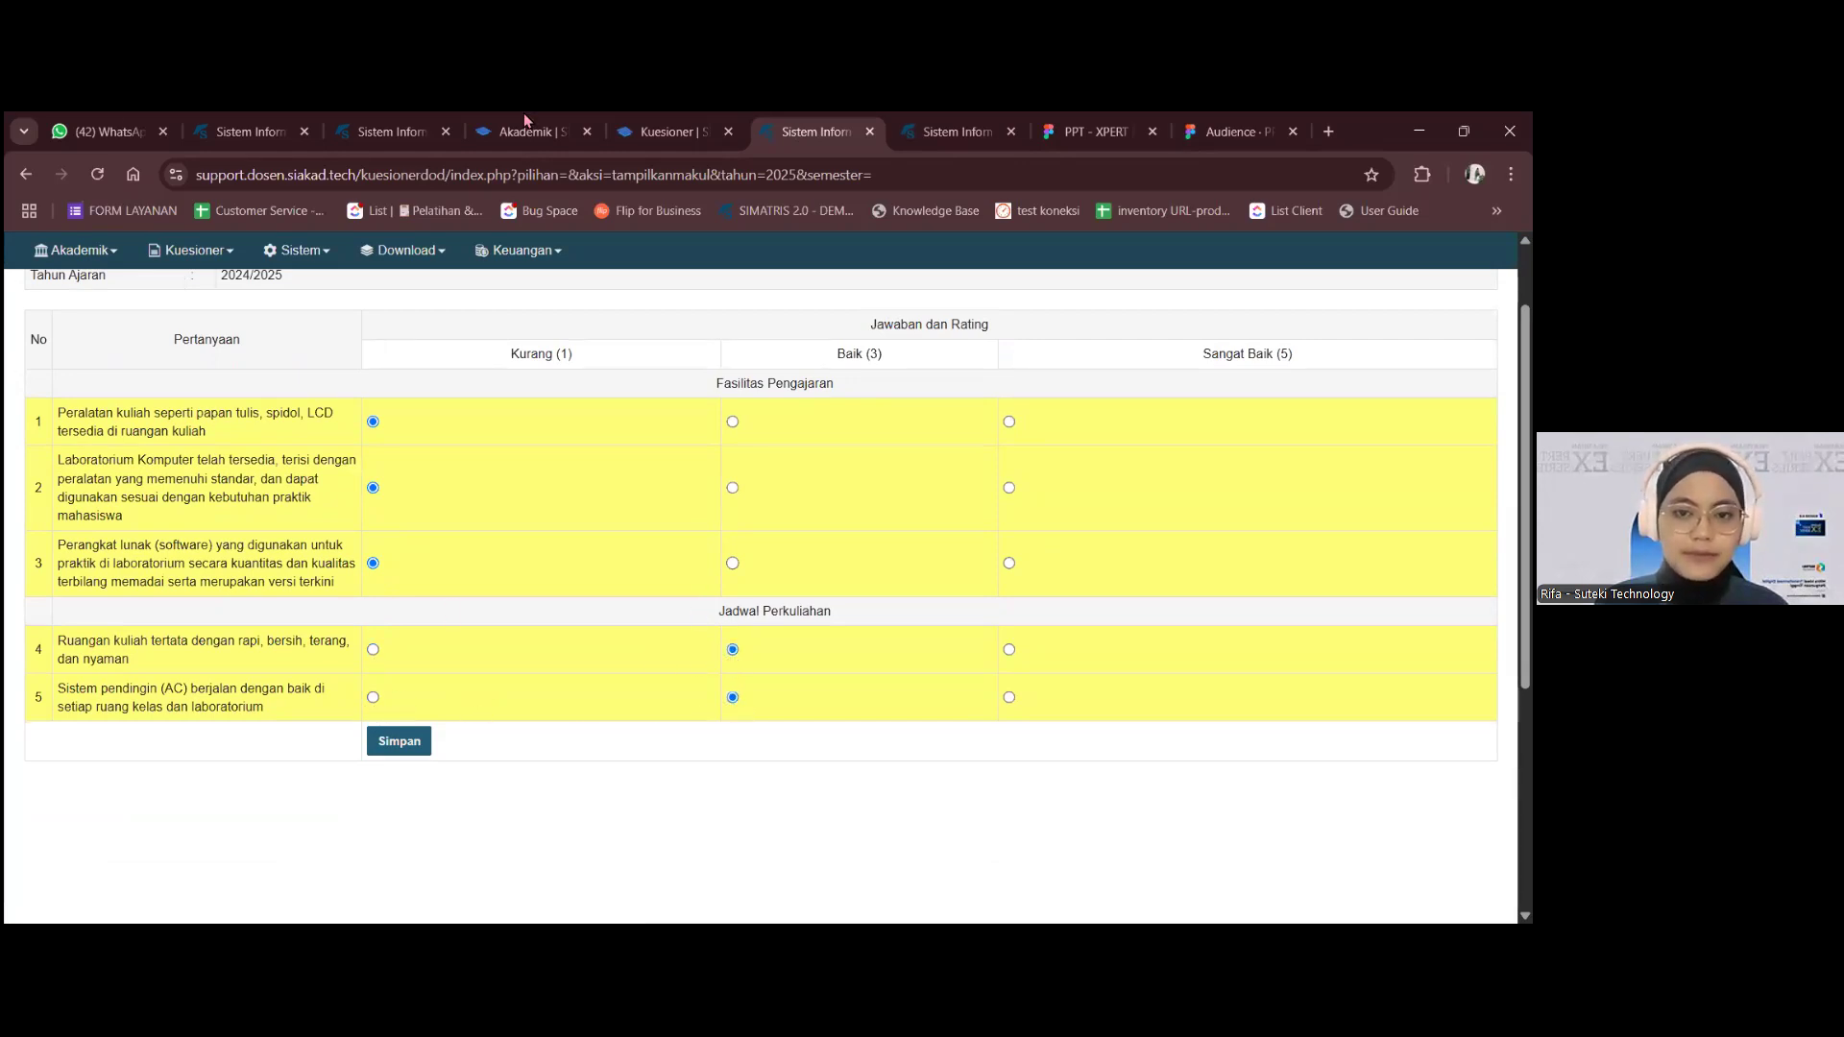
# - Change the answers to the three Fasilitas Pengajaran questions to Sangat Baik (5) and save the questionnaire
pyautogui.click(1008, 422)
pyautogui.click(1009, 488)
pyautogui.click(1009, 563)
pyautogui.click(389, 743)
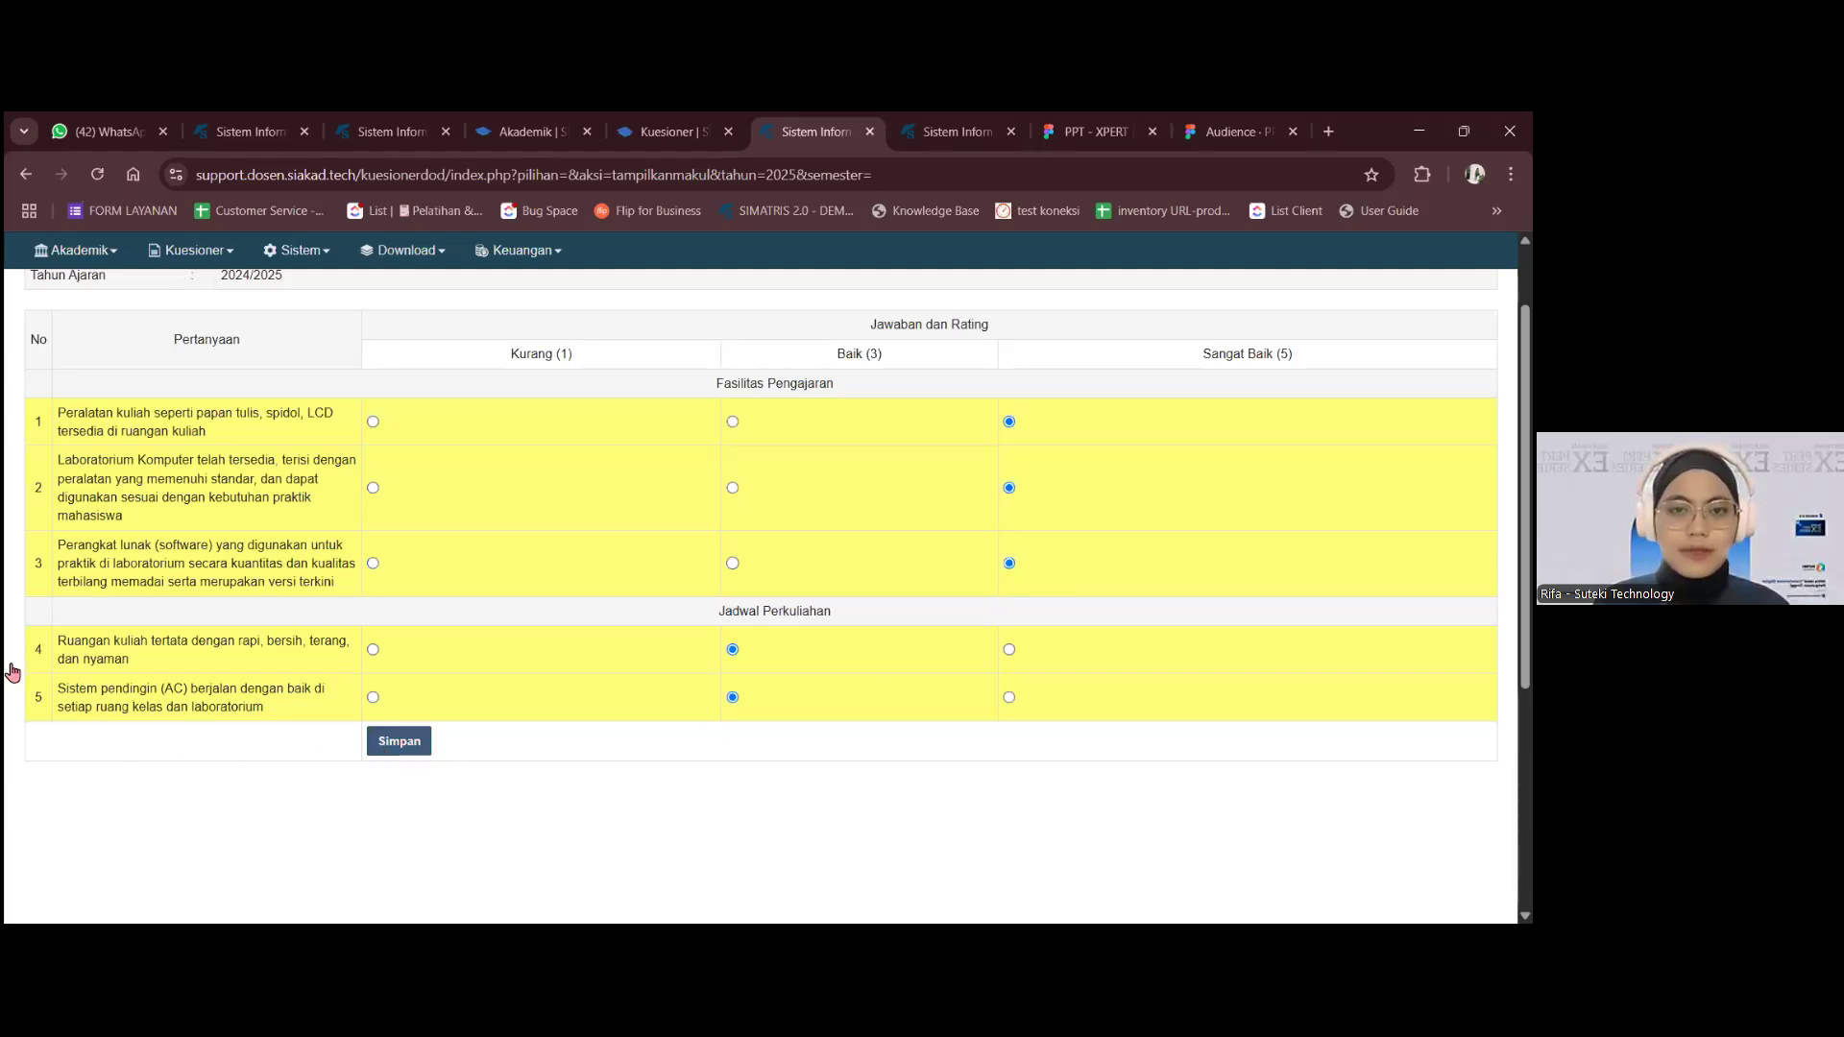
pyautogui.click(858, 303)
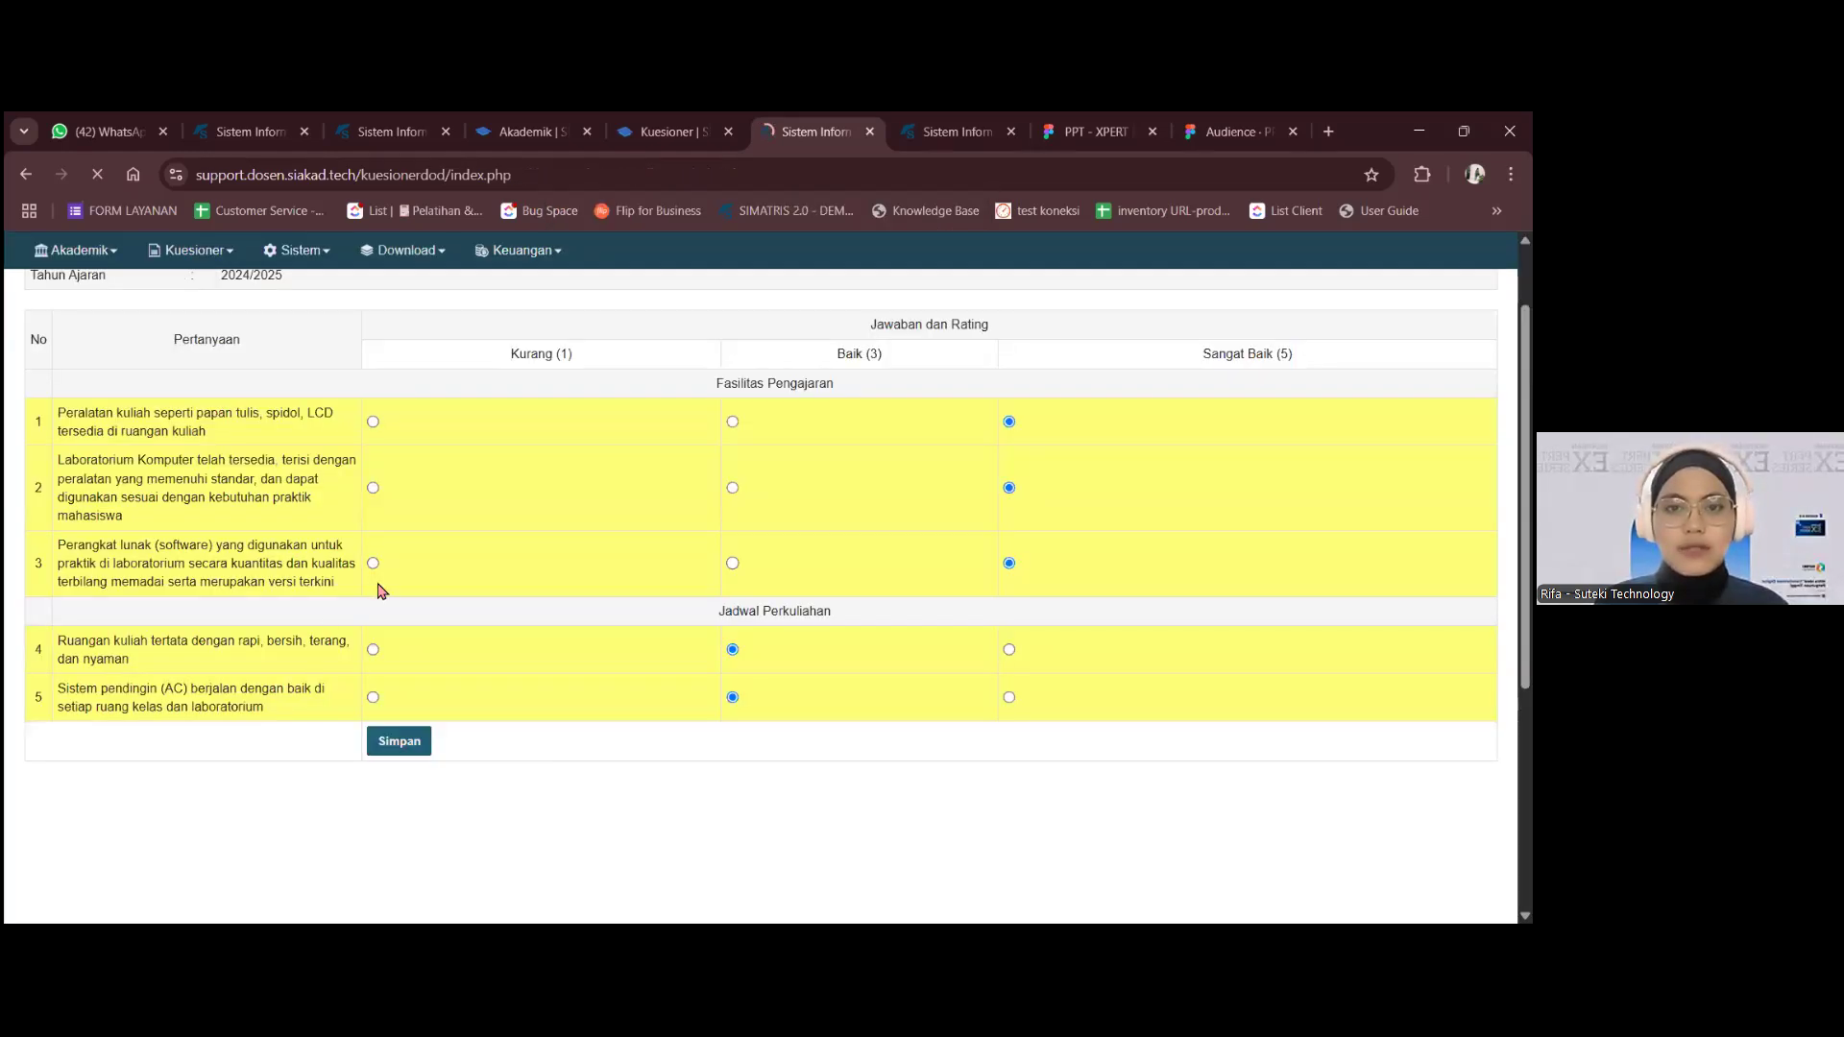
pyautogui.scroll(-5, 776, 550)
pyautogui.scroll(3, 776, 549)
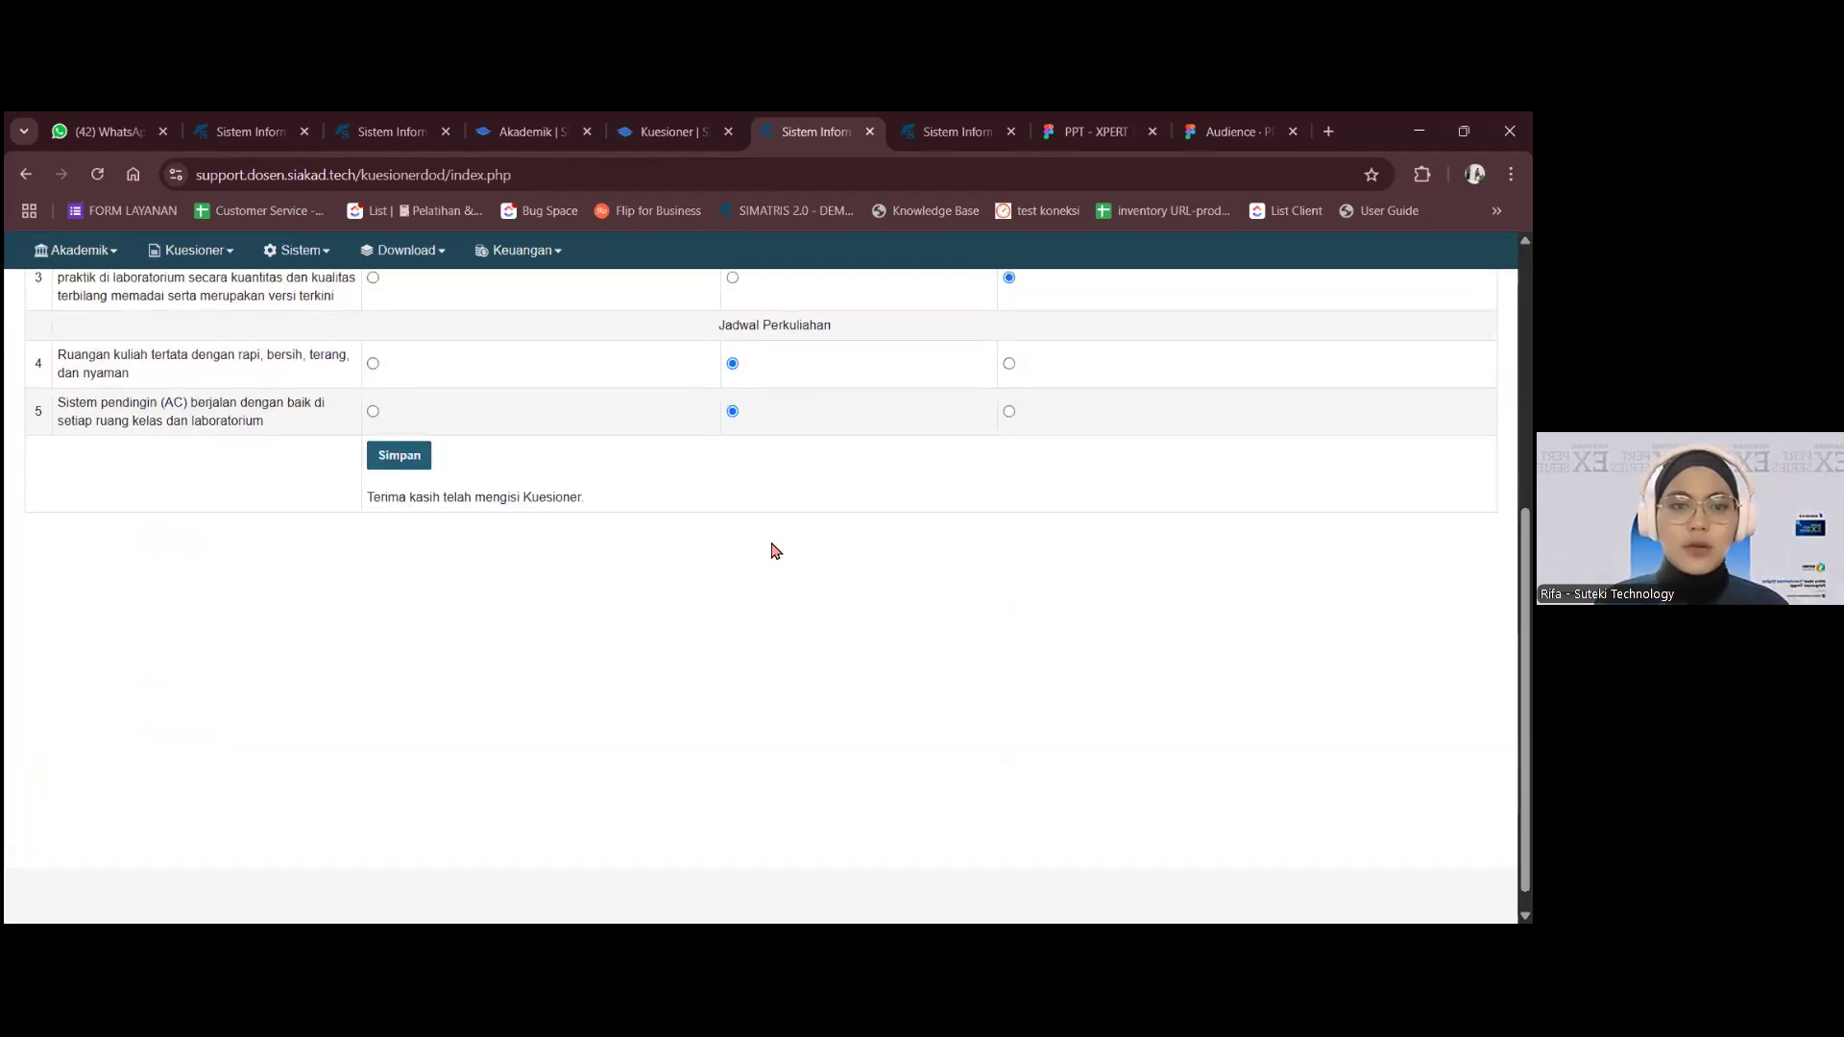
pyautogui.scroll(3, 778, 547)
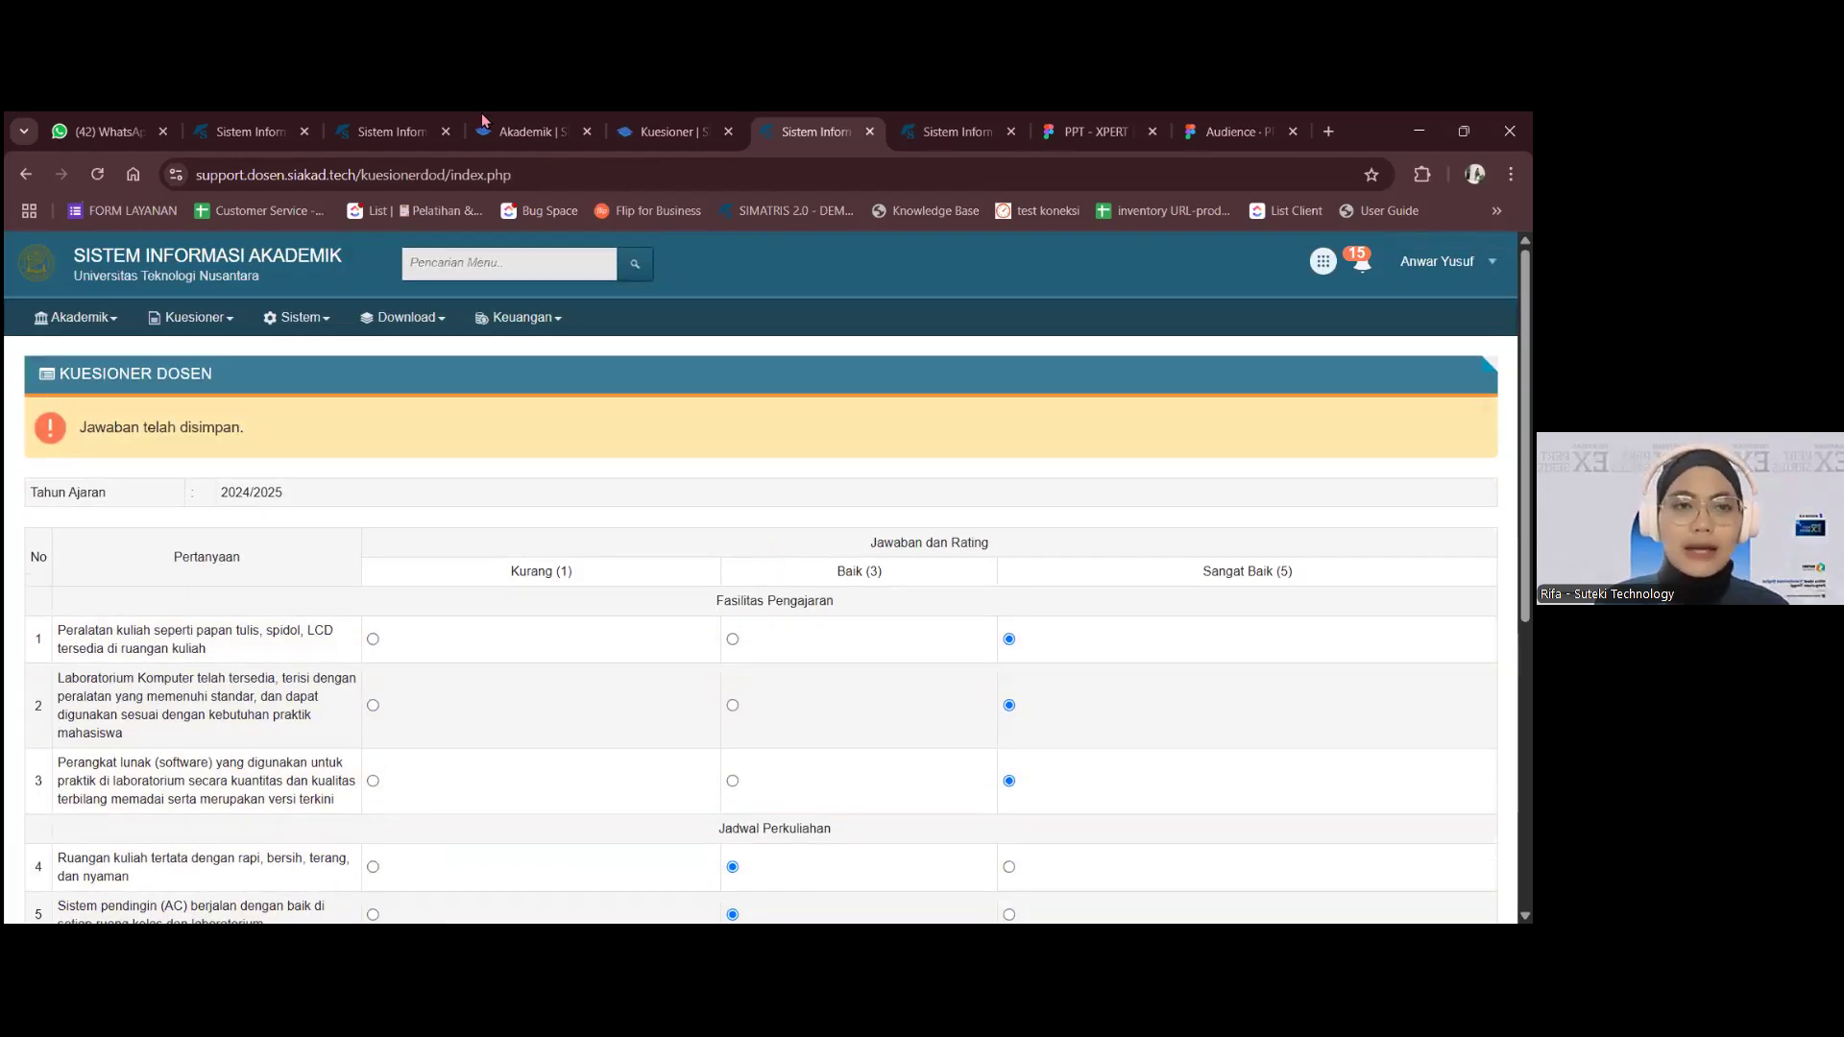
# - Switch to the operator site and display the 2024/2025 Dosen questionnaire results for all faculties, levels and study programmes
pyautogui.click(394, 131)
pyautogui.click(267, 118)
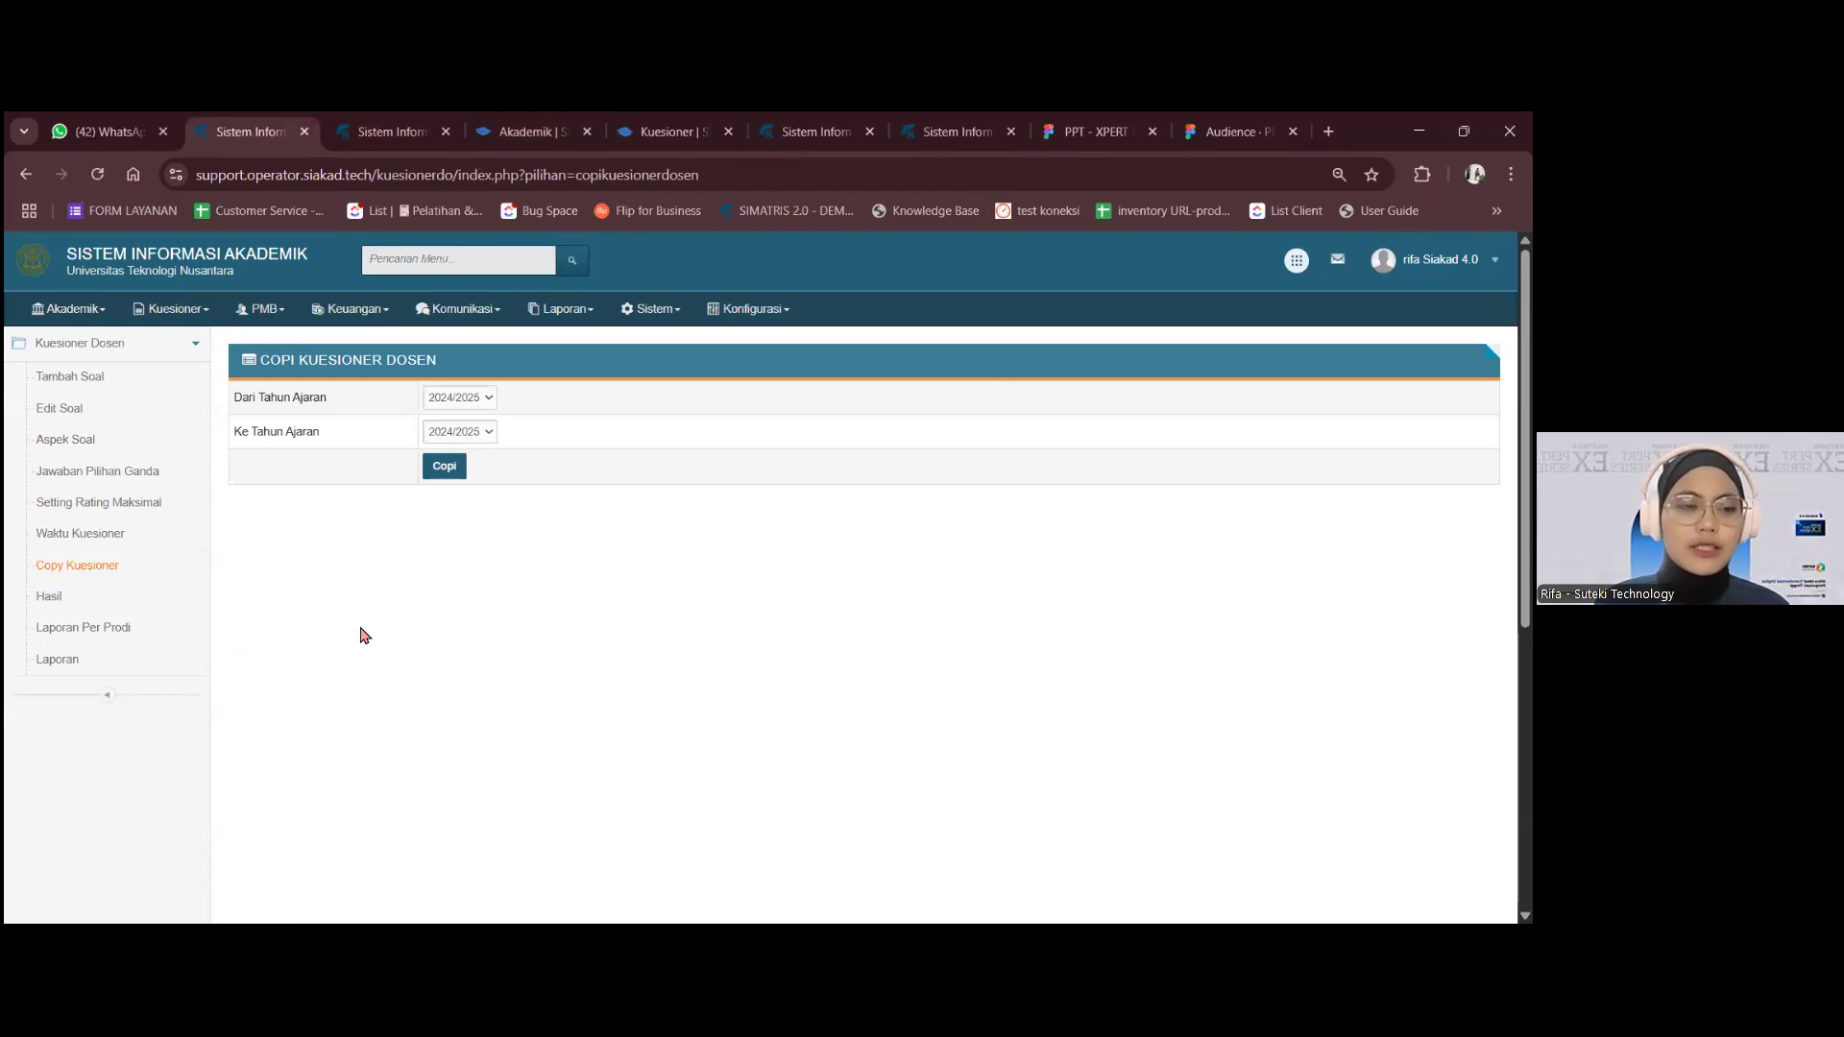
pyautogui.click(51, 612)
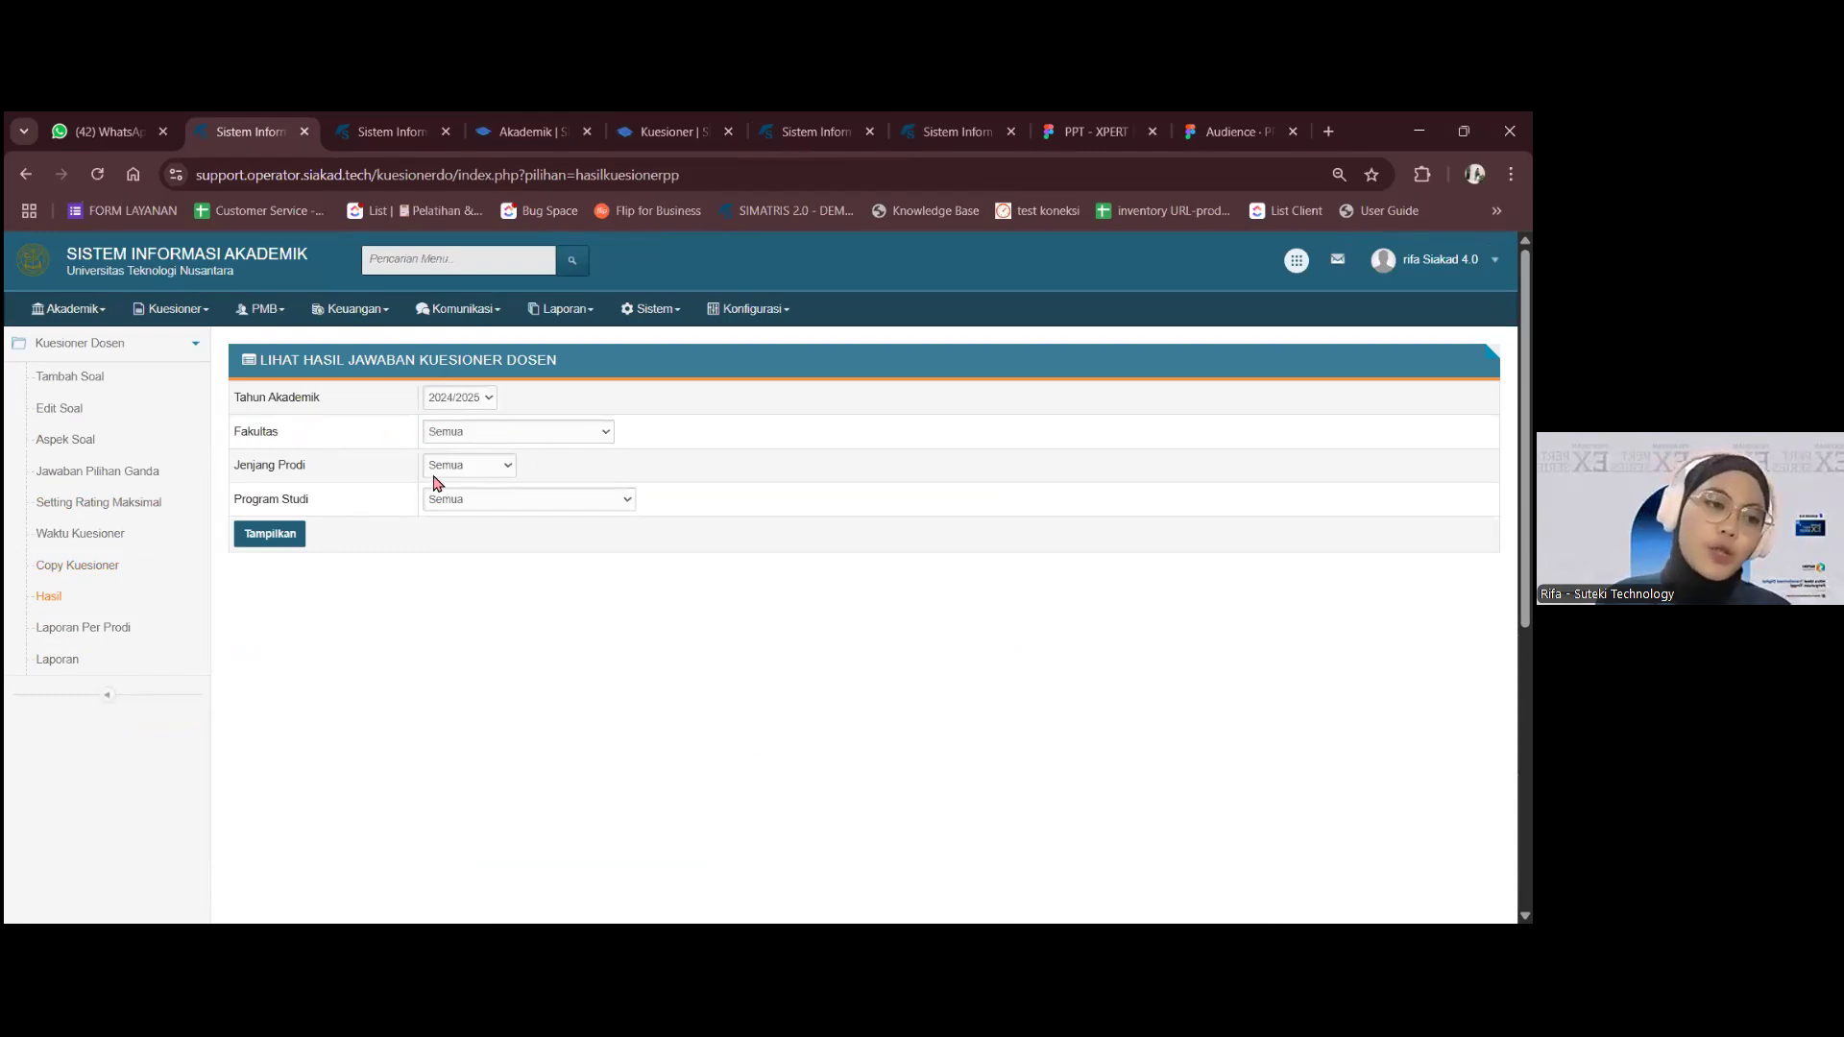
pyautogui.click(262, 544)
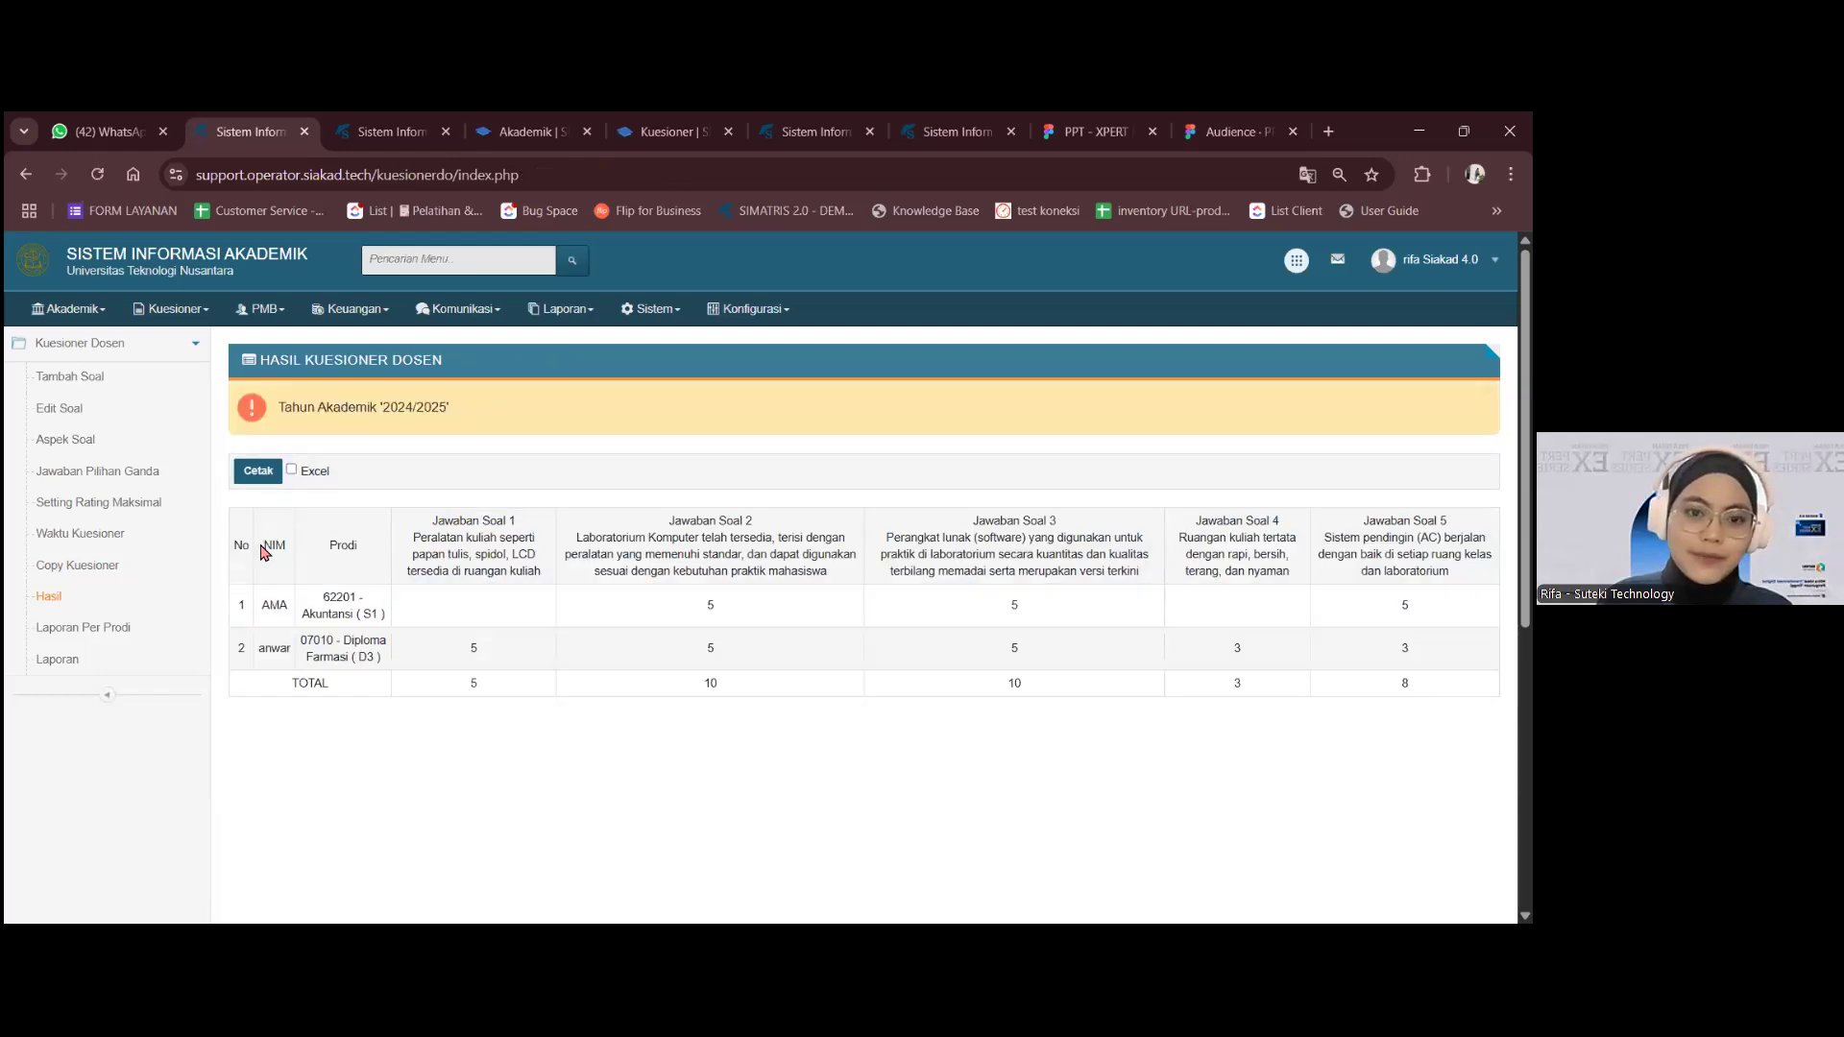
# - Examine the respondents' study programmes and their answers to each question in the Dosen questionnaire results
pyautogui.moveTo(404, 669); pyautogui.dragTo(490, 661)
pyautogui.click(575, 660)
pyautogui.moveTo(274, 608); pyautogui.dragTo(334, 643)
pyautogui.click(311, 674)
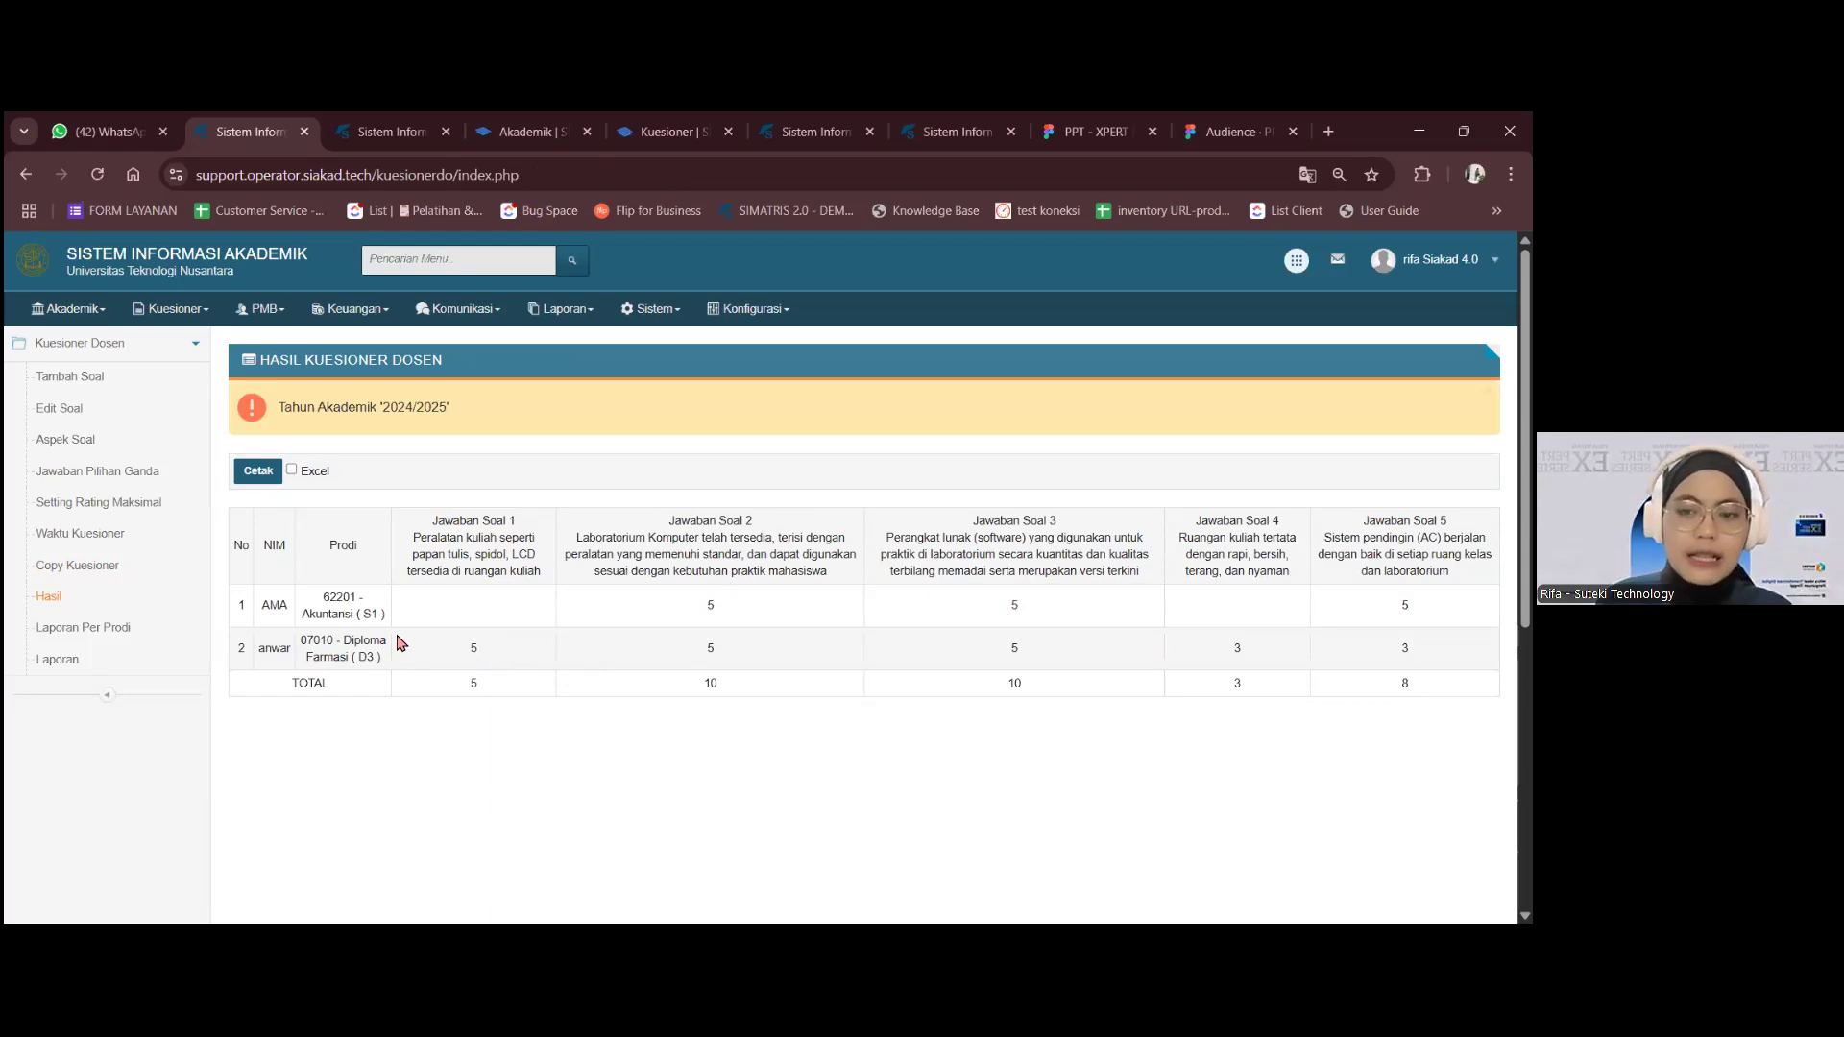
pyautogui.scroll(-1, 615, 646)
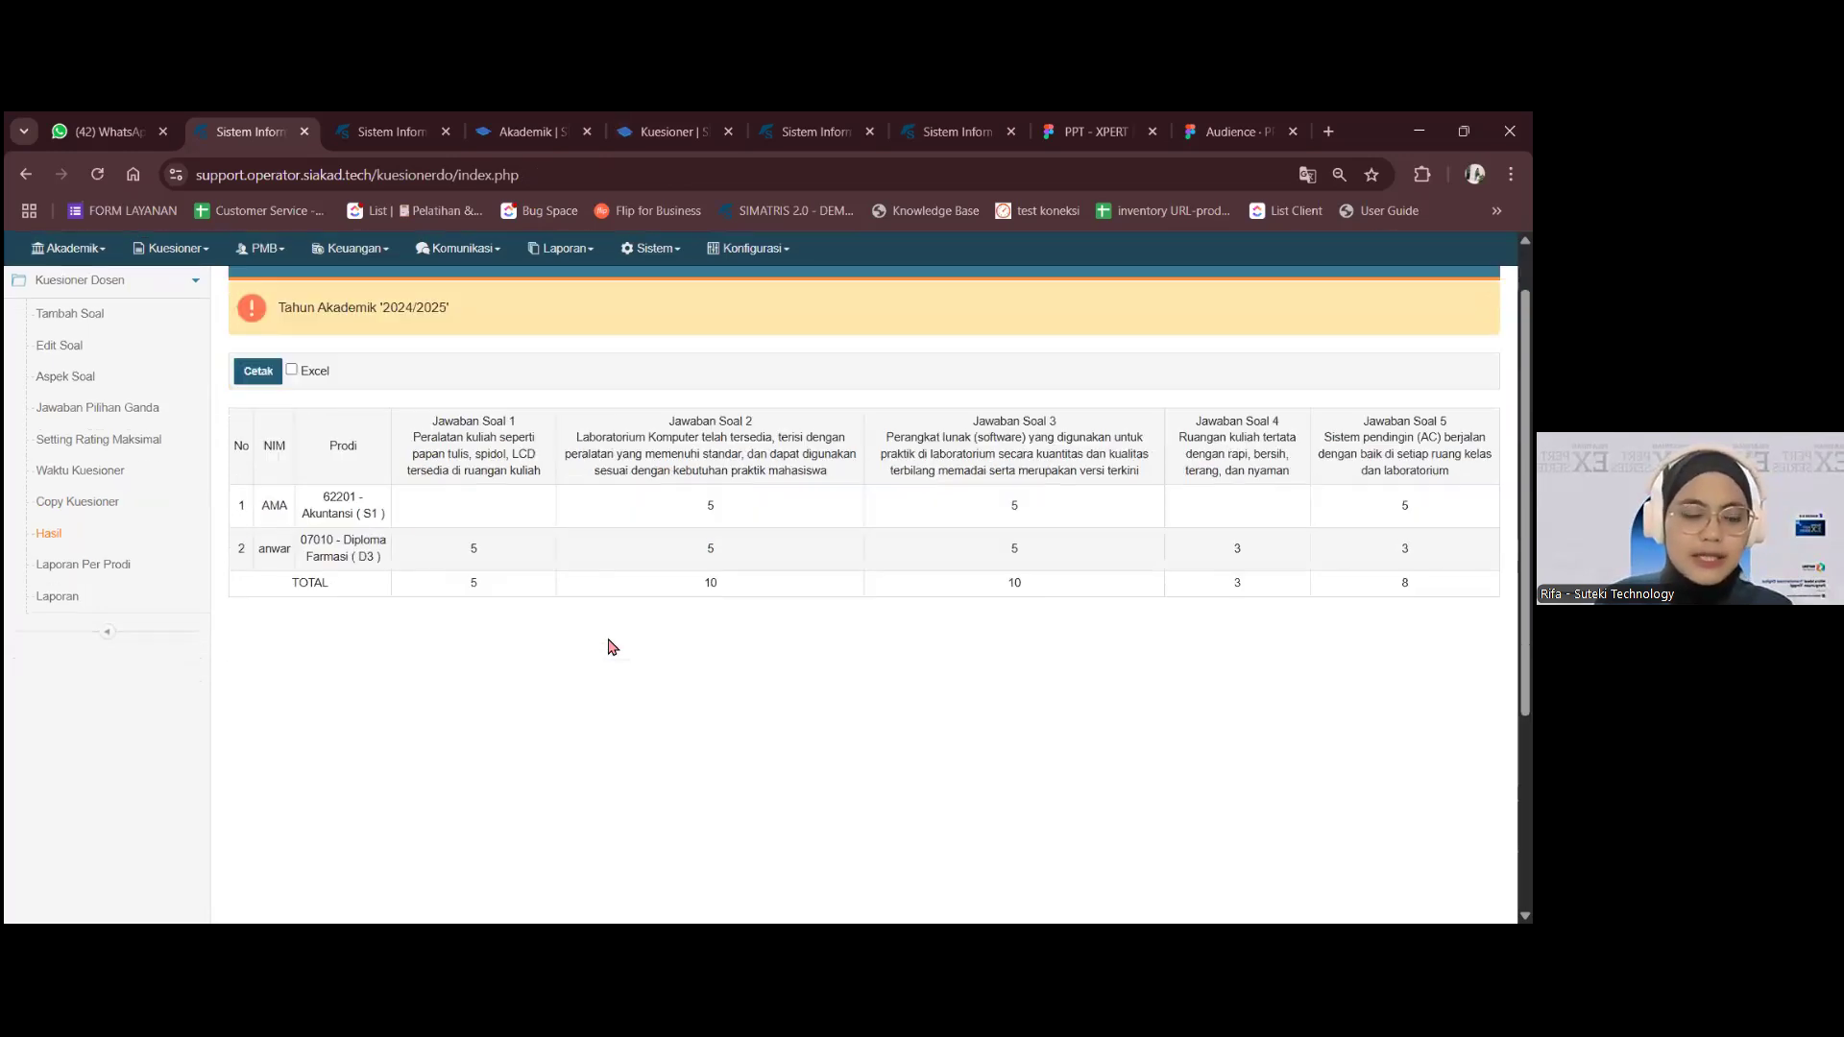
pyautogui.scroll(1, 609, 641)
pyautogui.moveTo(978, 661); pyautogui.dragTo(1230, 644)
pyautogui.click(1234, 651)
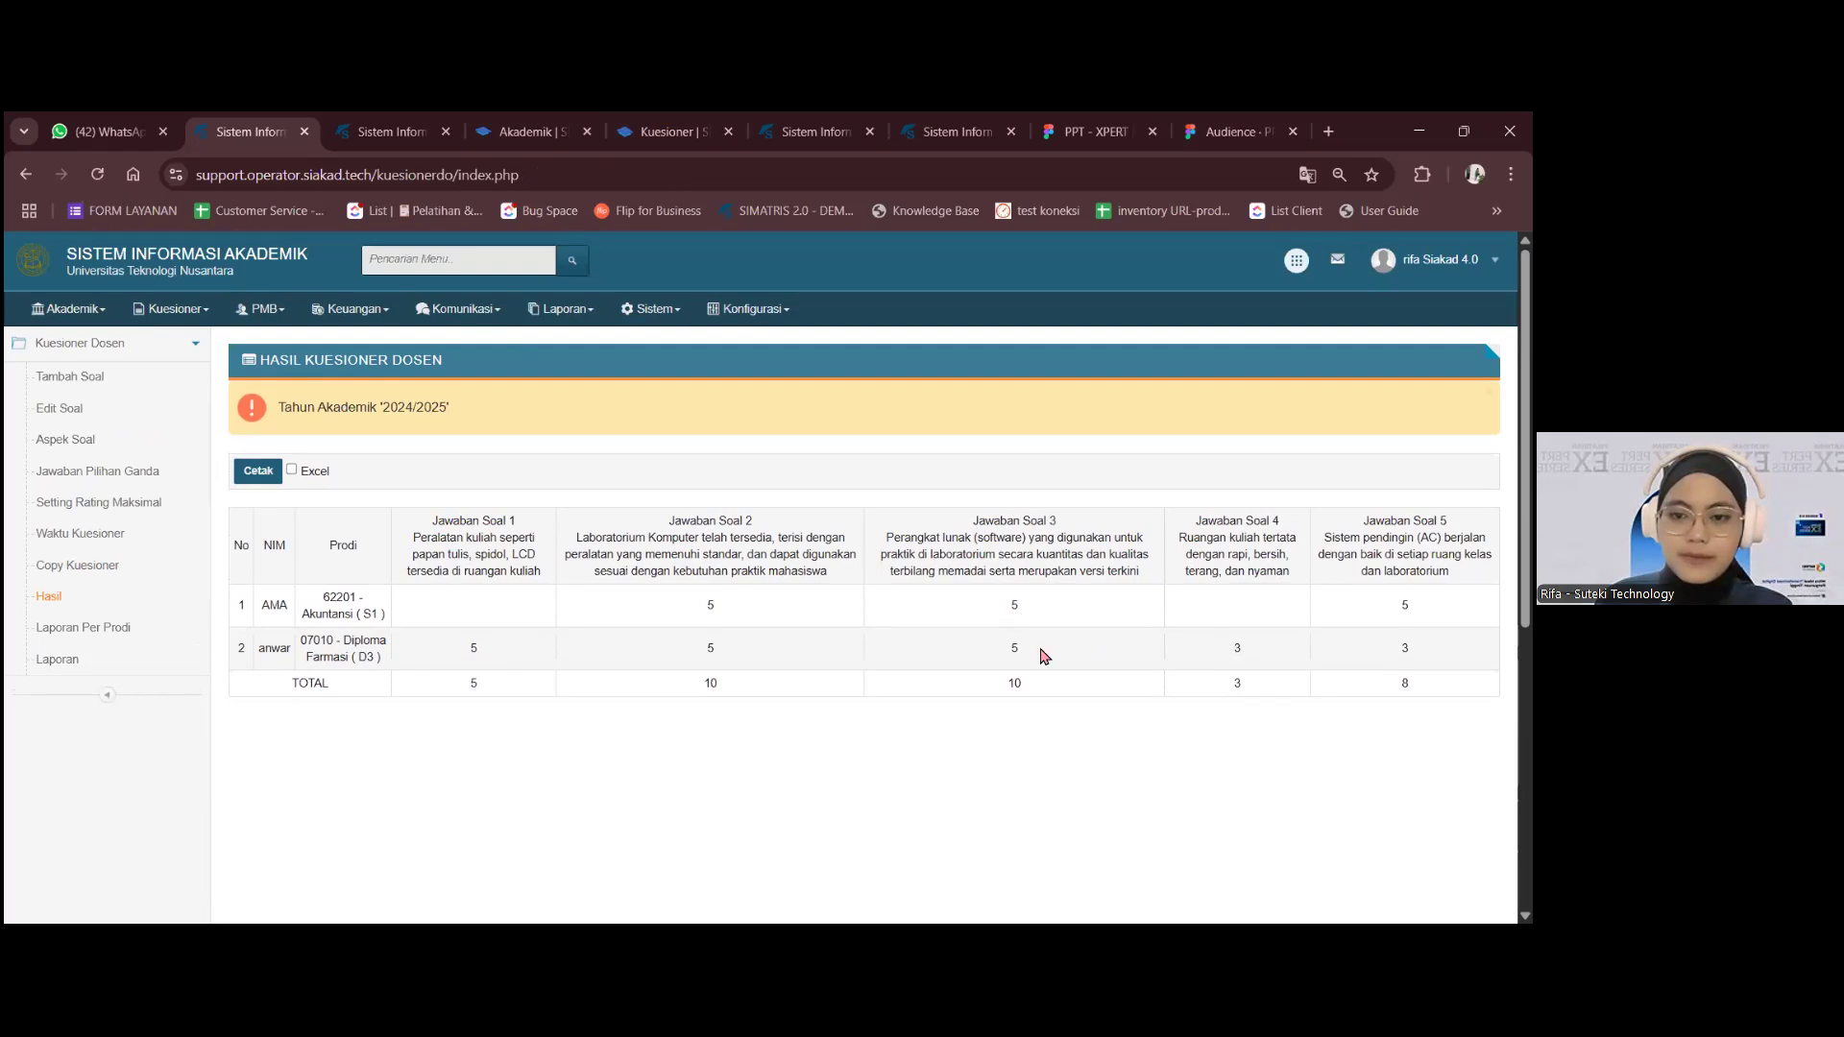
pyautogui.scroll(-1, 869, 657)
pyautogui.scroll(1, 961, 639)
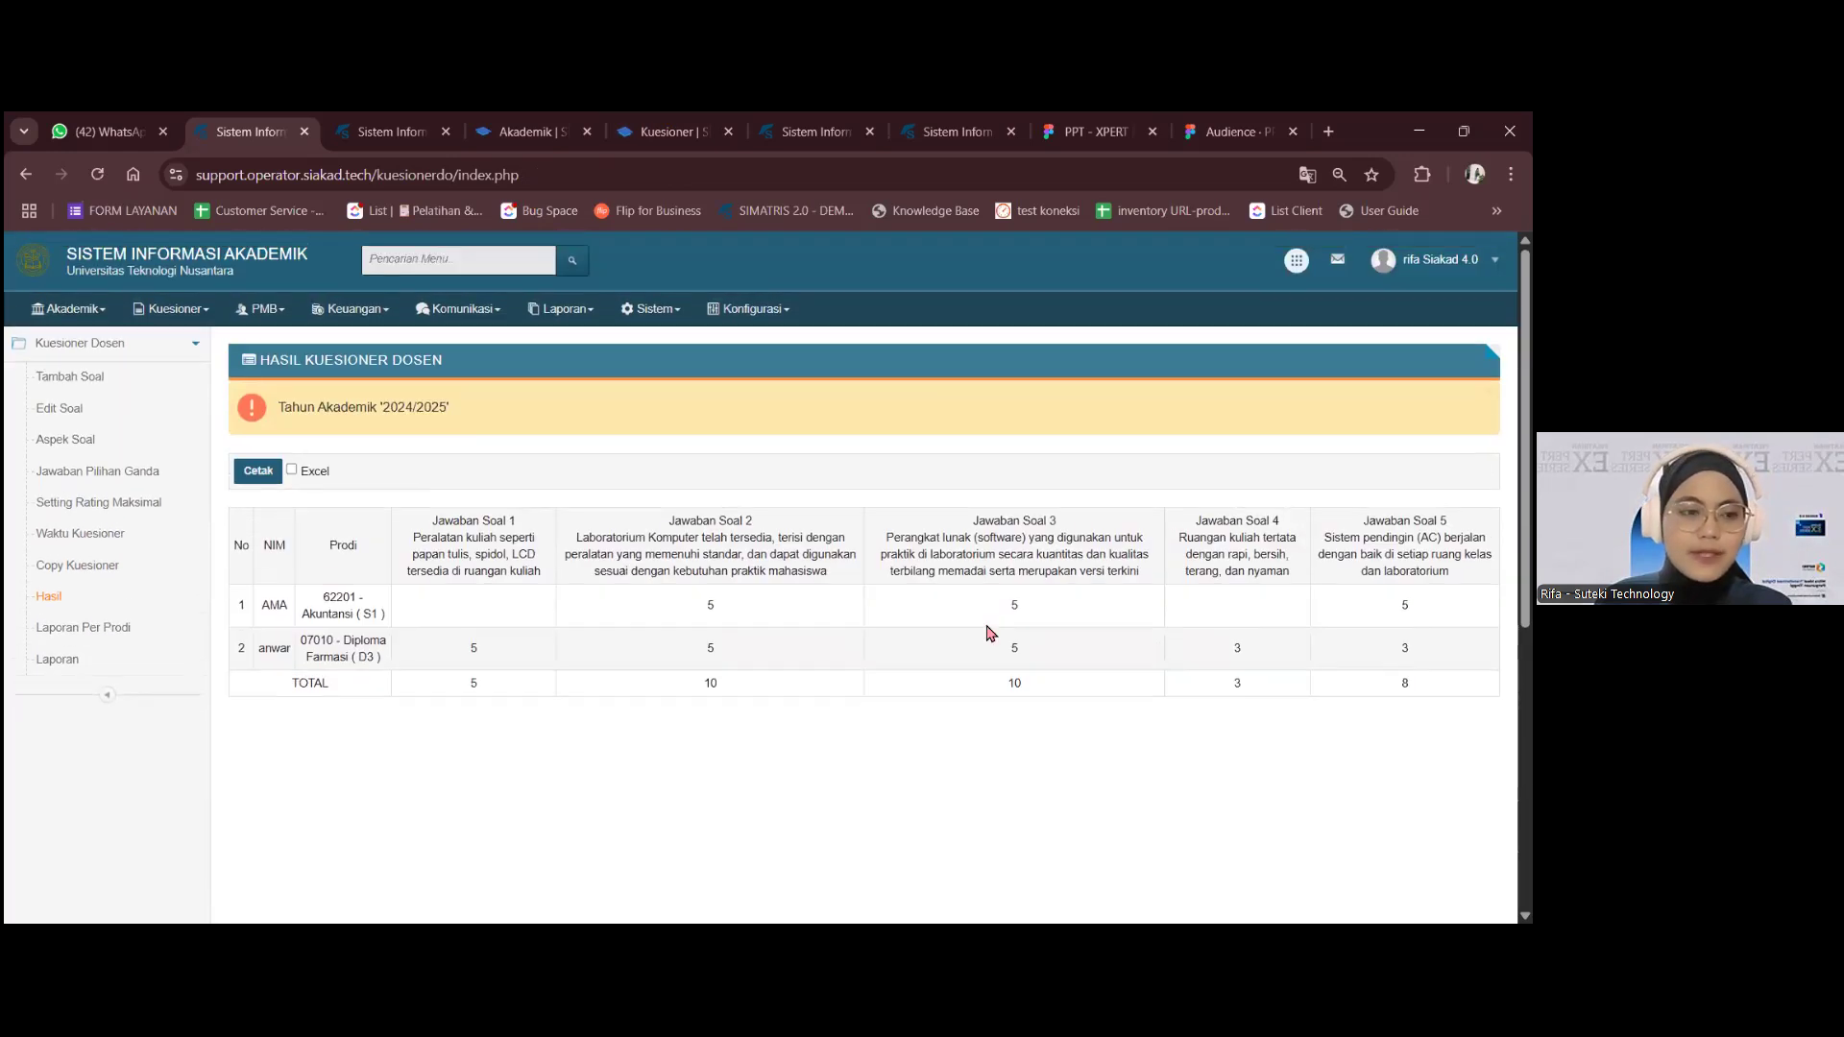
# - Display the 2024/2025 per-programme Dosen report for all faculties and check the Diploma Farmasi ( D3 ) ratings and respondent count
pyautogui.click(84, 629)
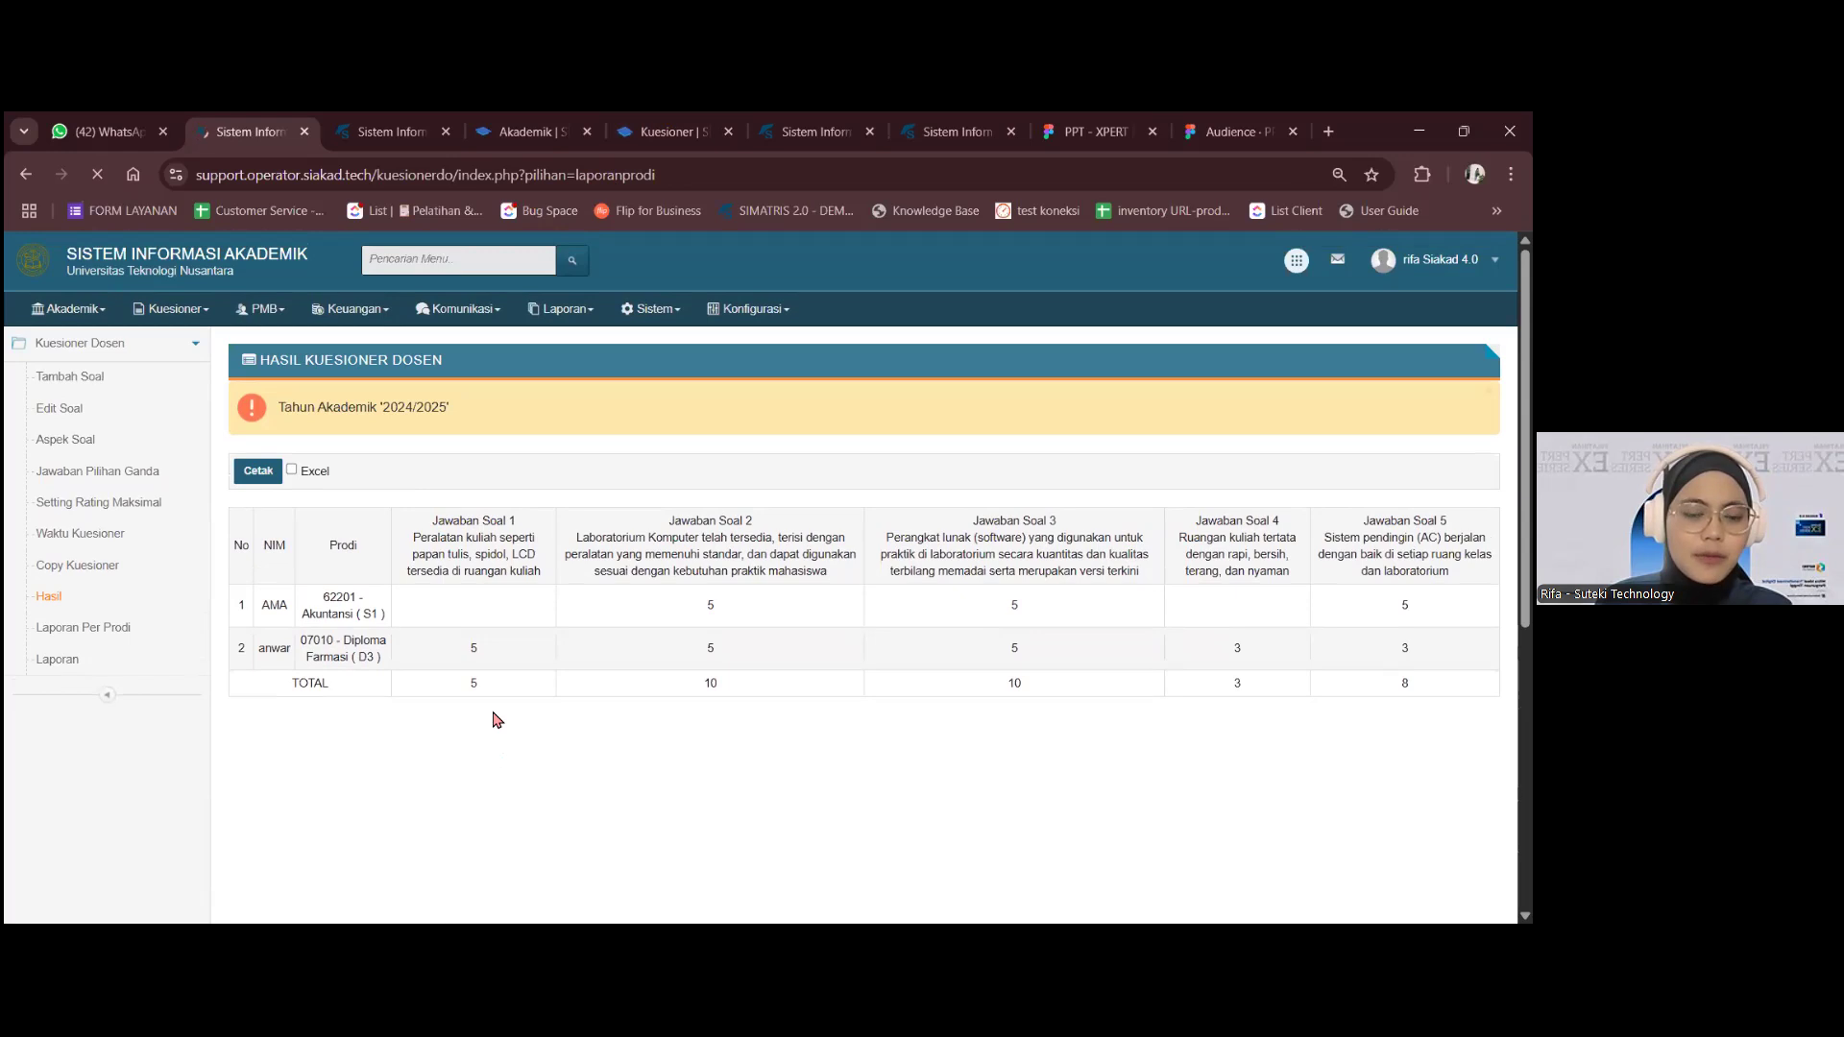
pyautogui.click(292, 509)
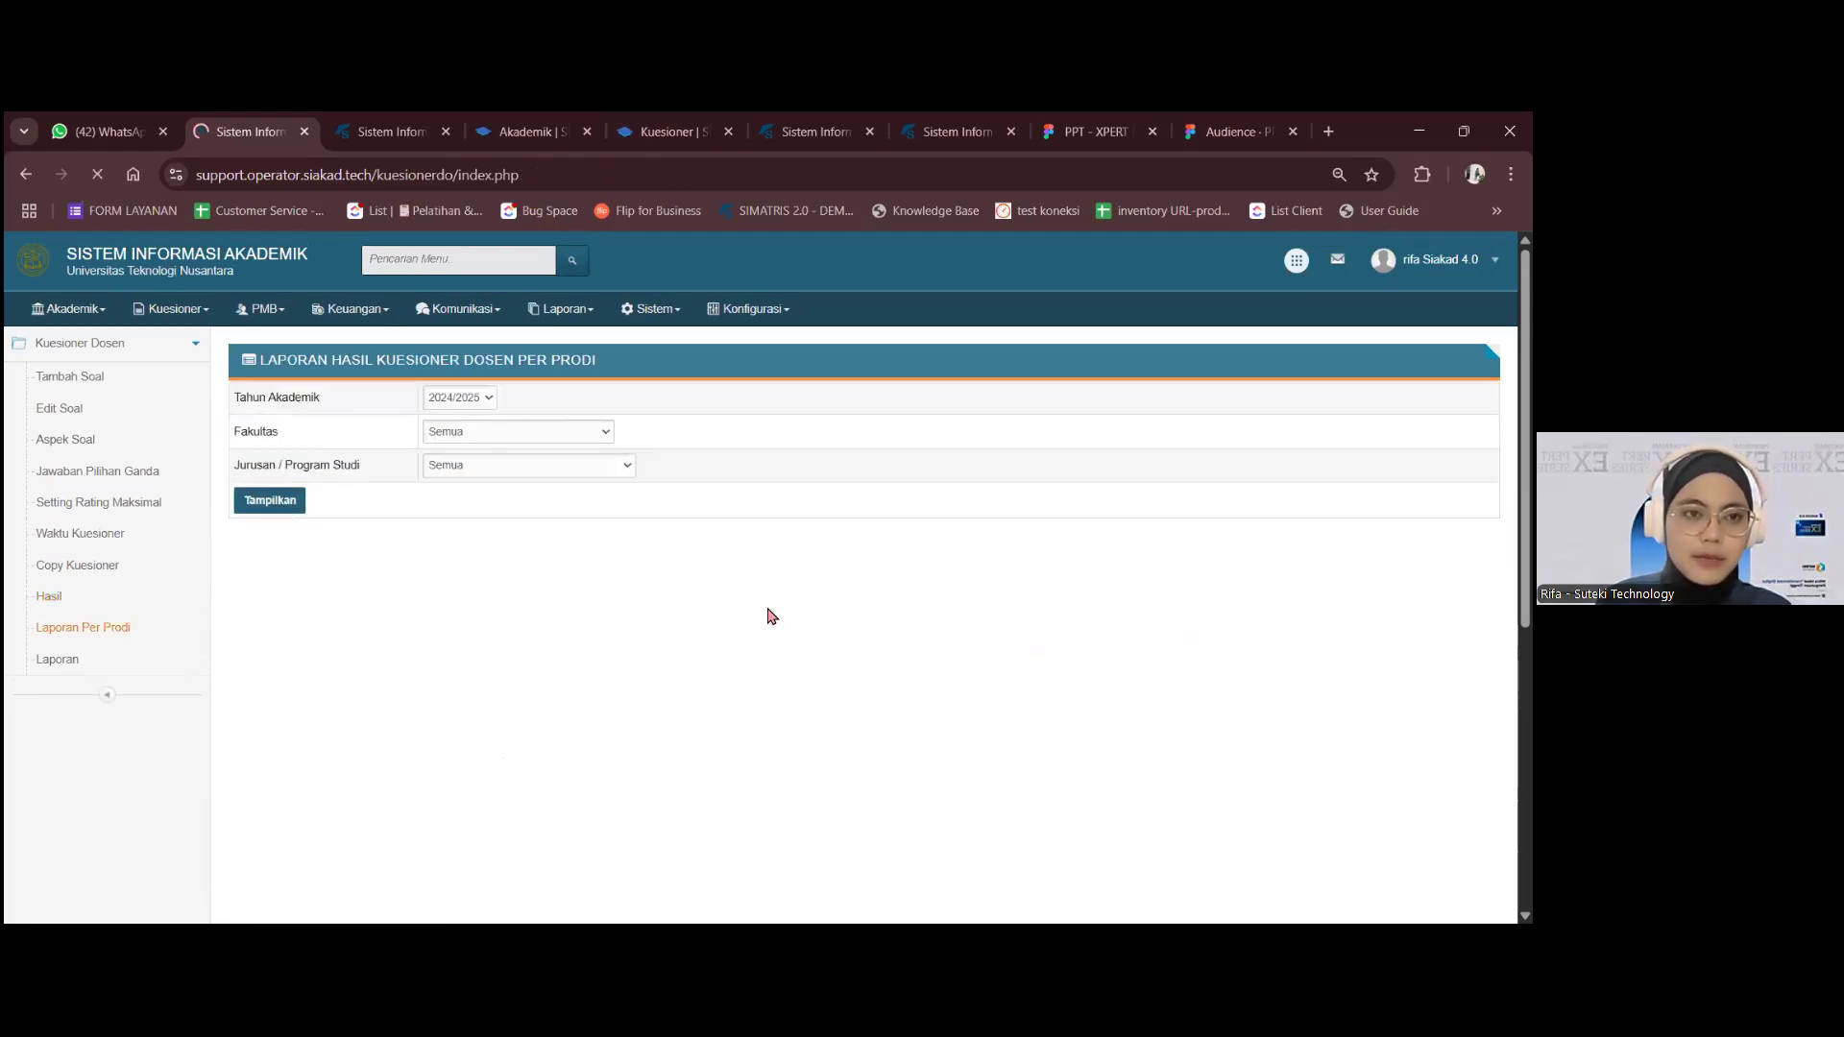
pyautogui.scroll(-5, 1057, 615)
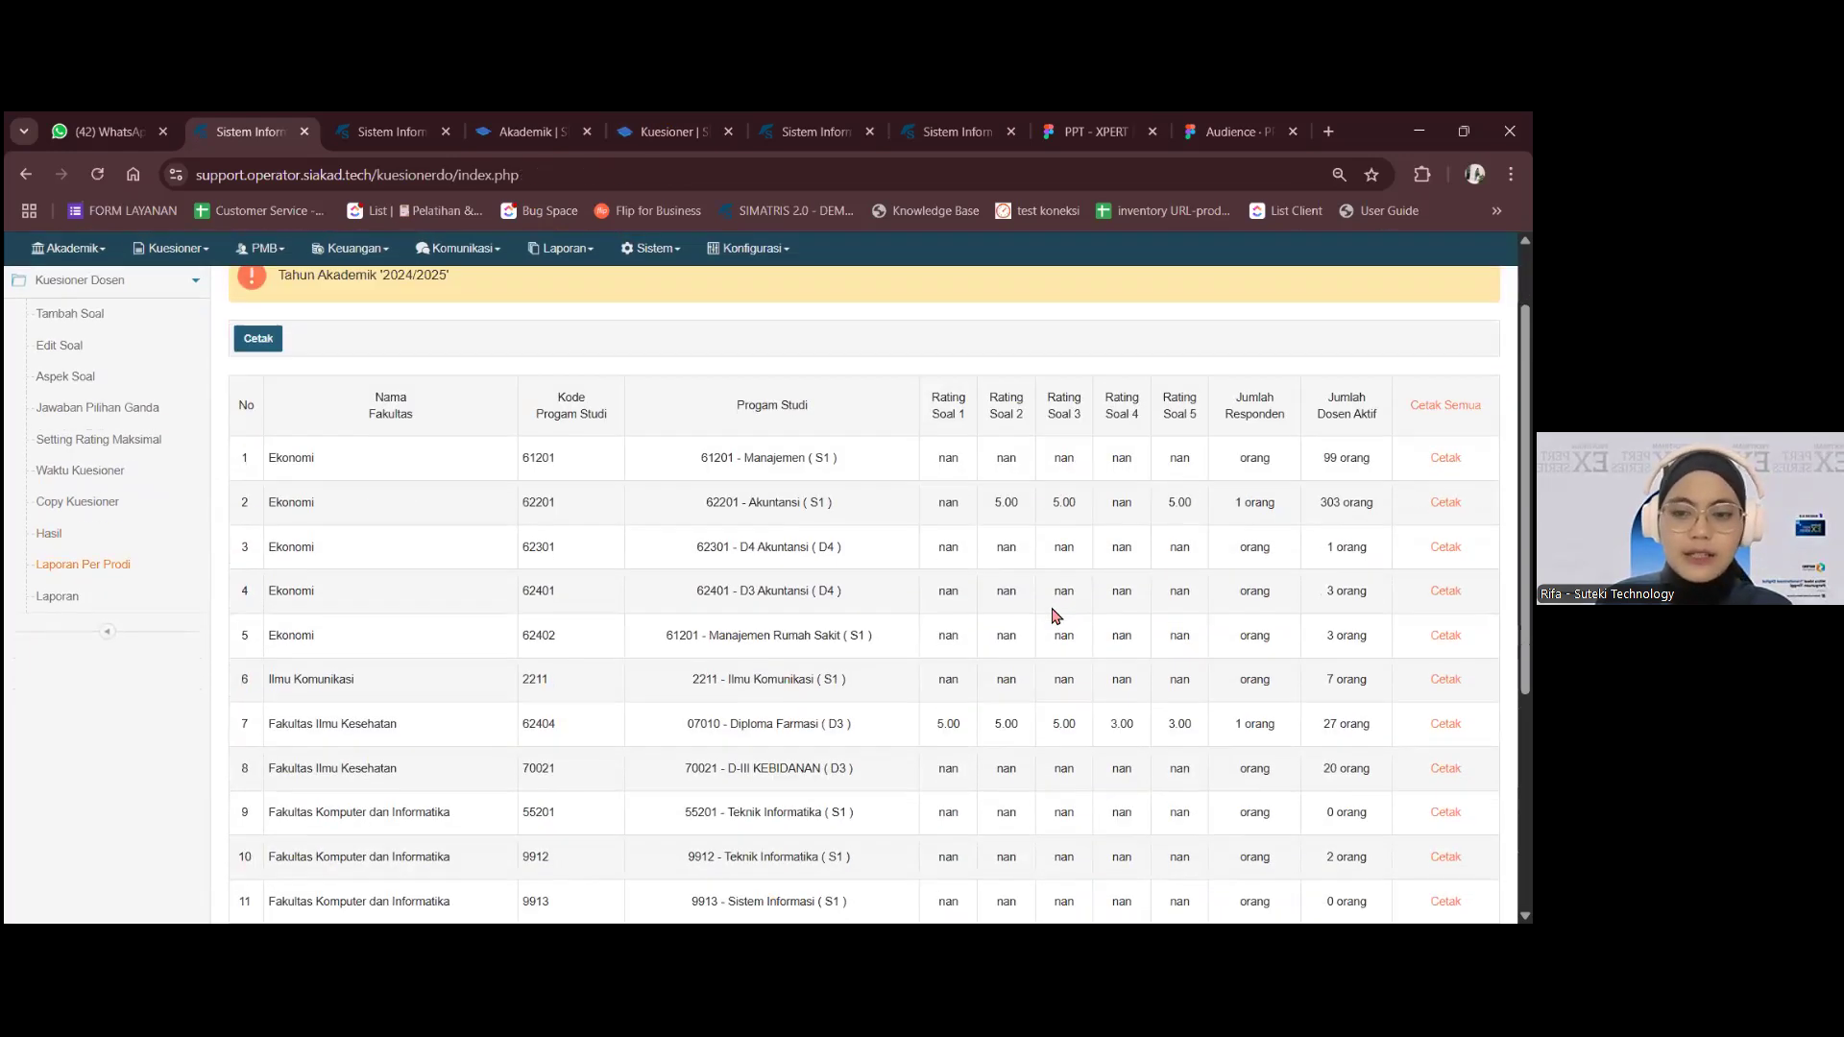
pyautogui.scroll(3, 973, 656)
pyautogui.moveTo(935, 652); pyautogui.dragTo(1185, 666)
pyautogui.click(1185, 665)
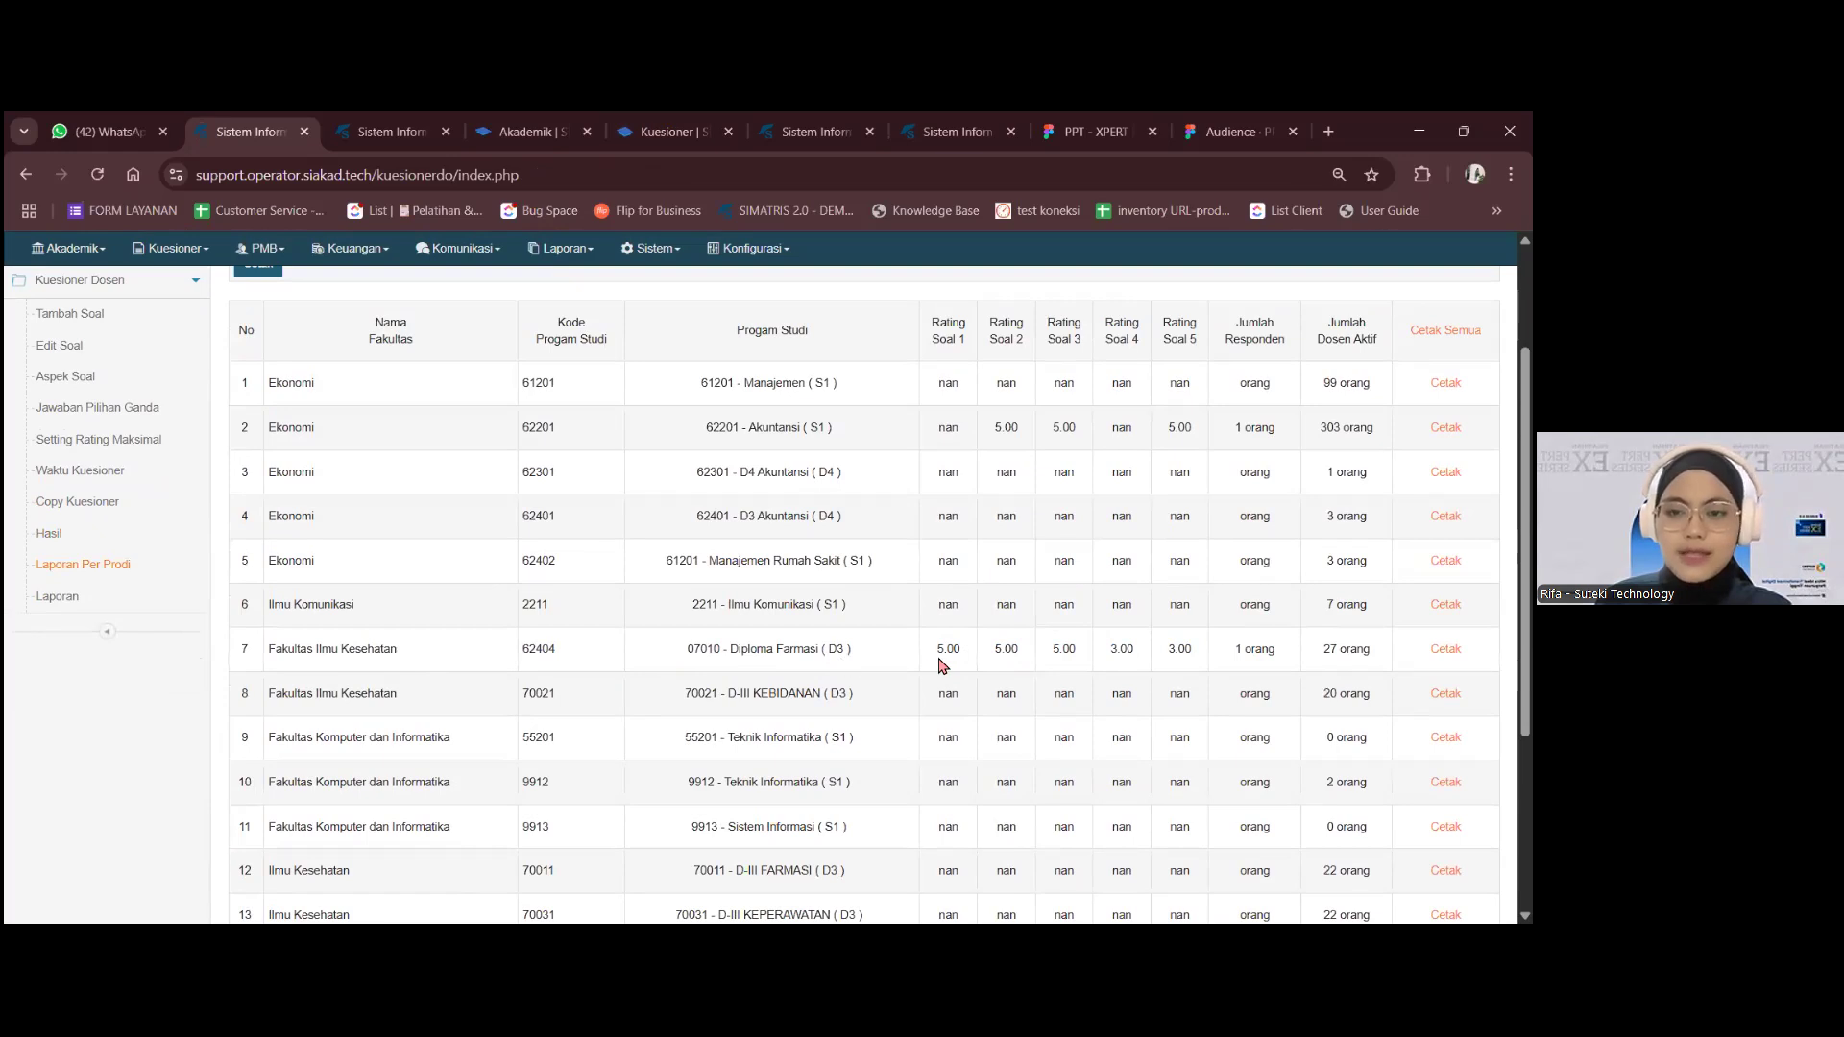
pyautogui.doubleClick(1241, 650)
pyautogui.moveTo(1244, 651); pyautogui.dragTo(1261, 650)
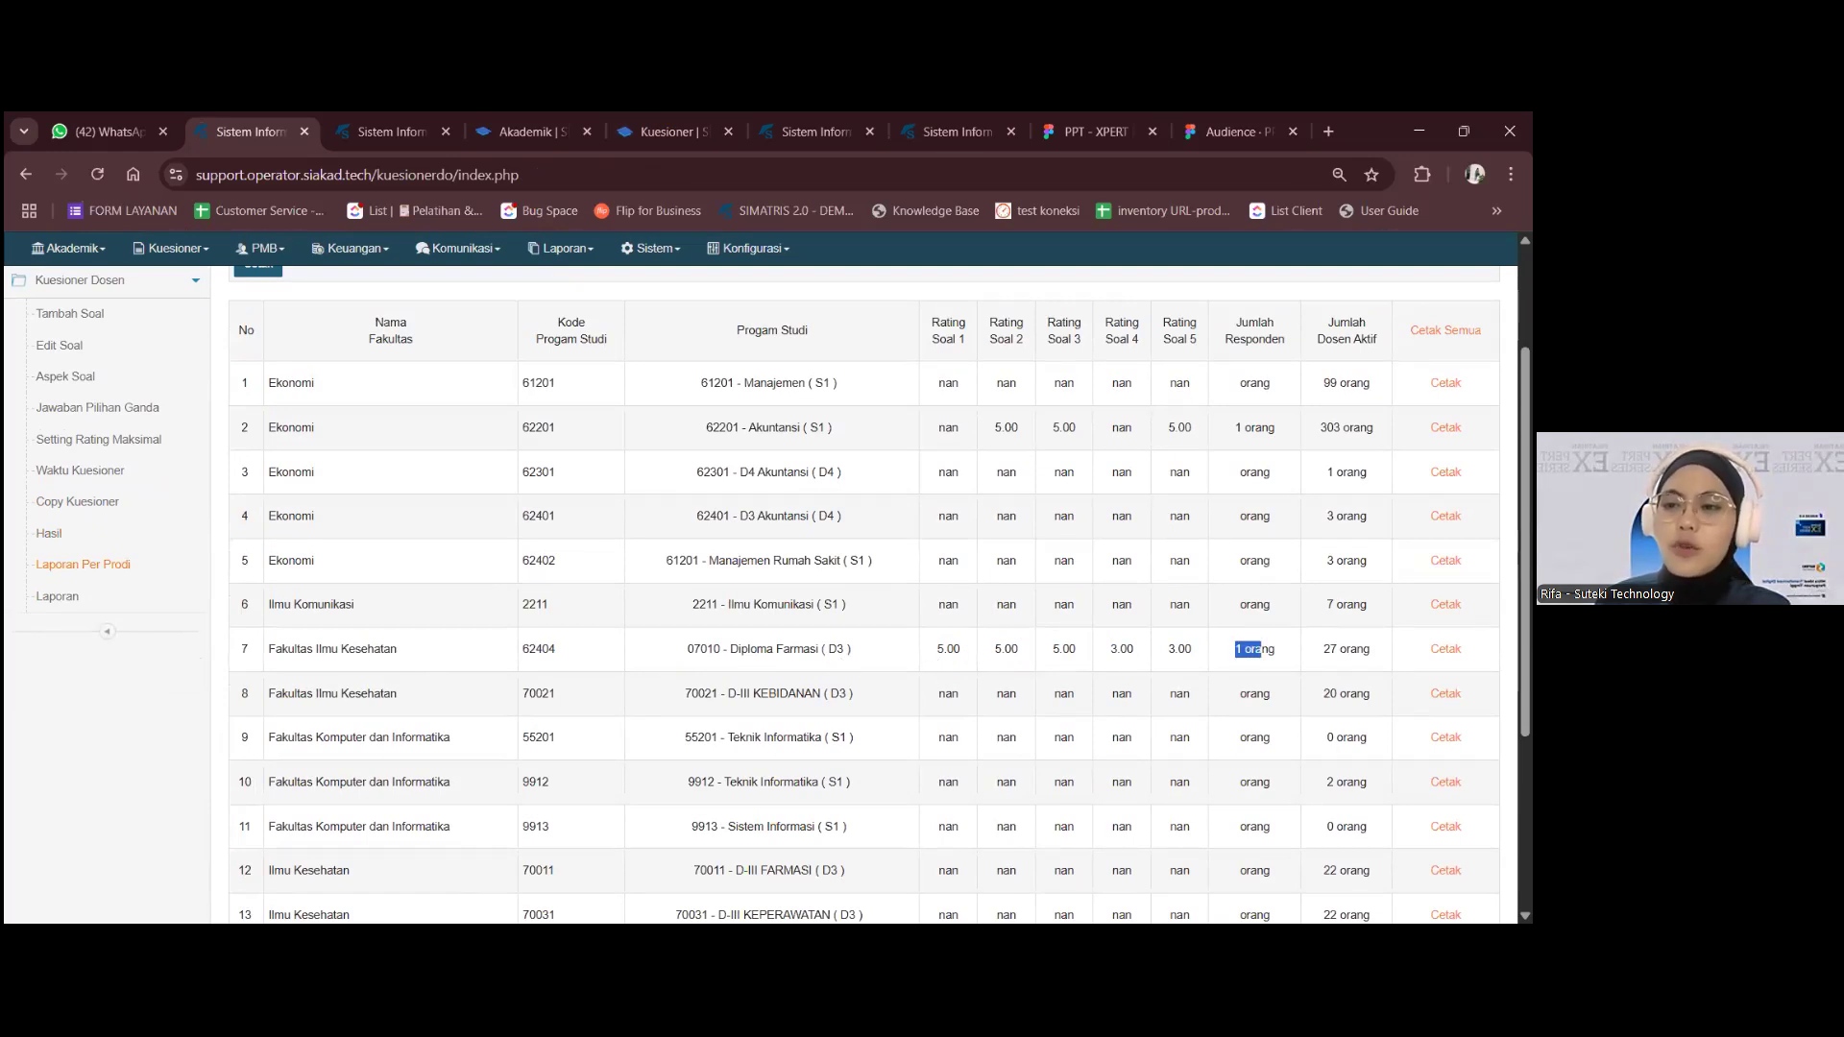
pyautogui.click(1201, 666)
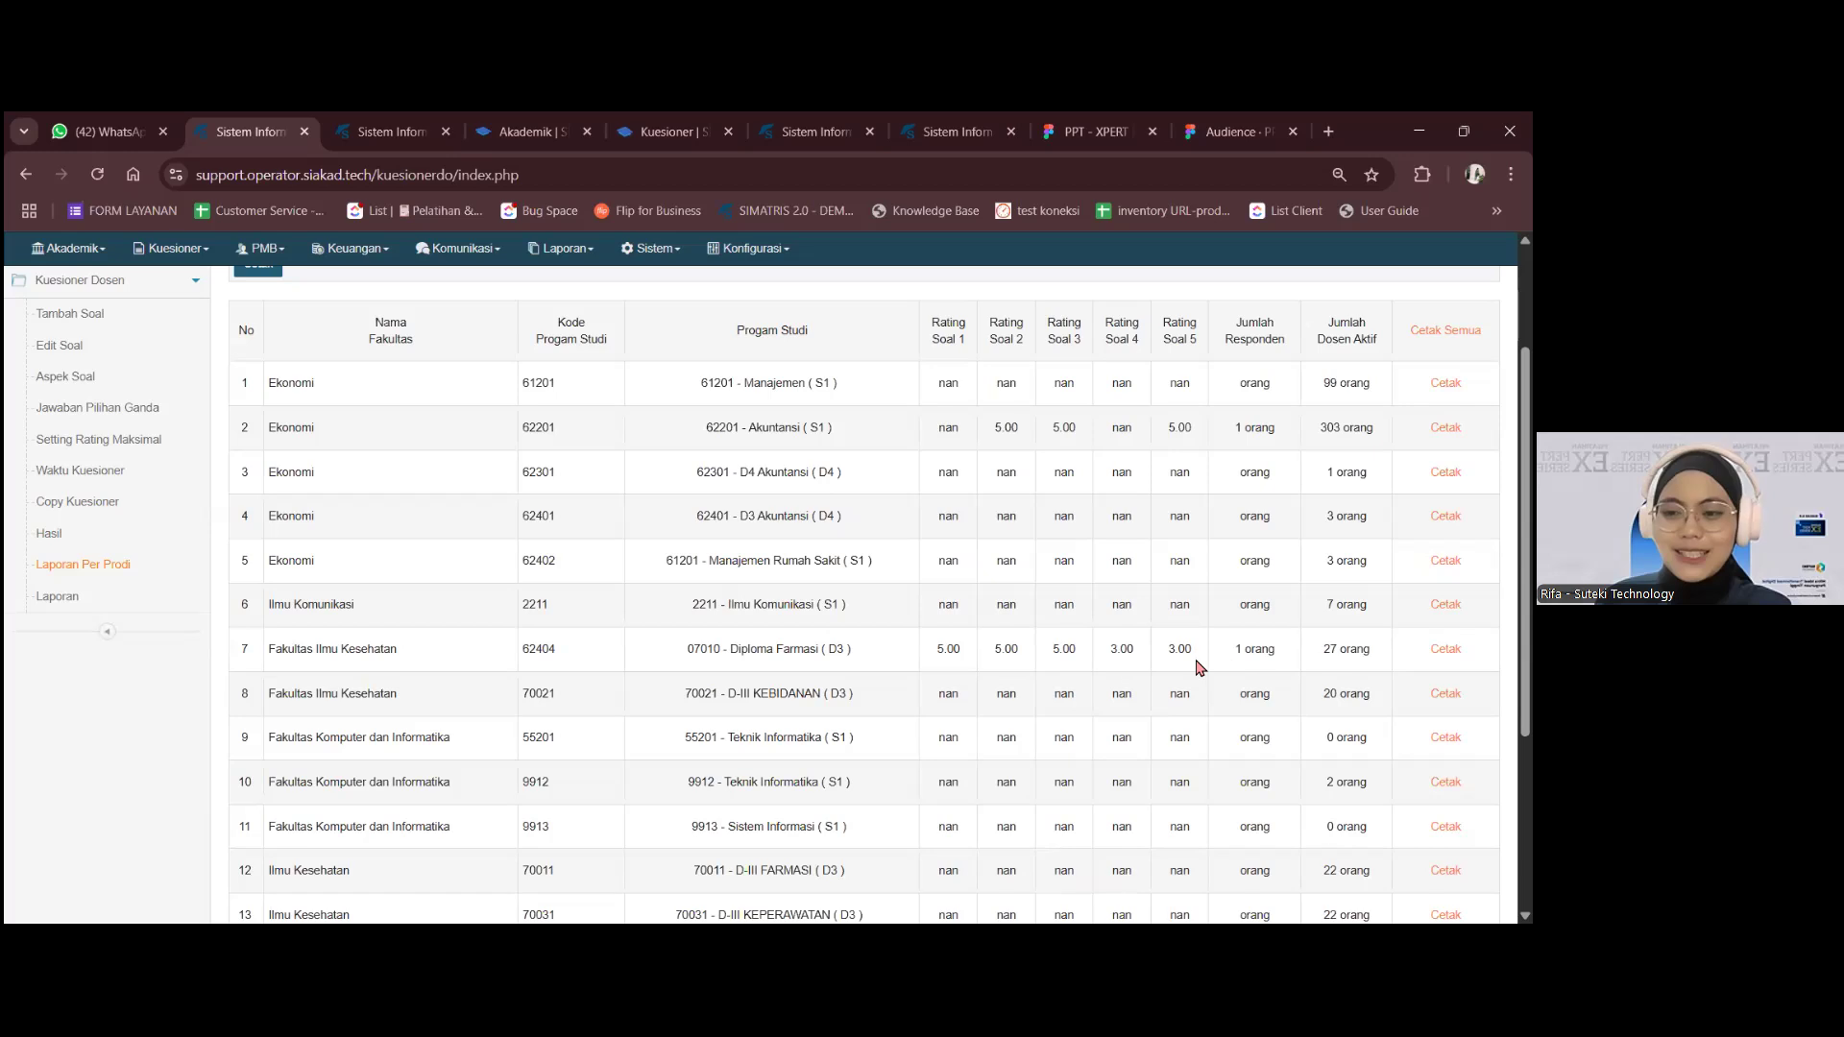
# - View the printable performance satisfaction report for Diploma Farmasi ( D3 ) and close it
pyautogui.keyDown('ctrl'); pyautogui.click(1445, 650); pyautogui.keyUp('ctrl')
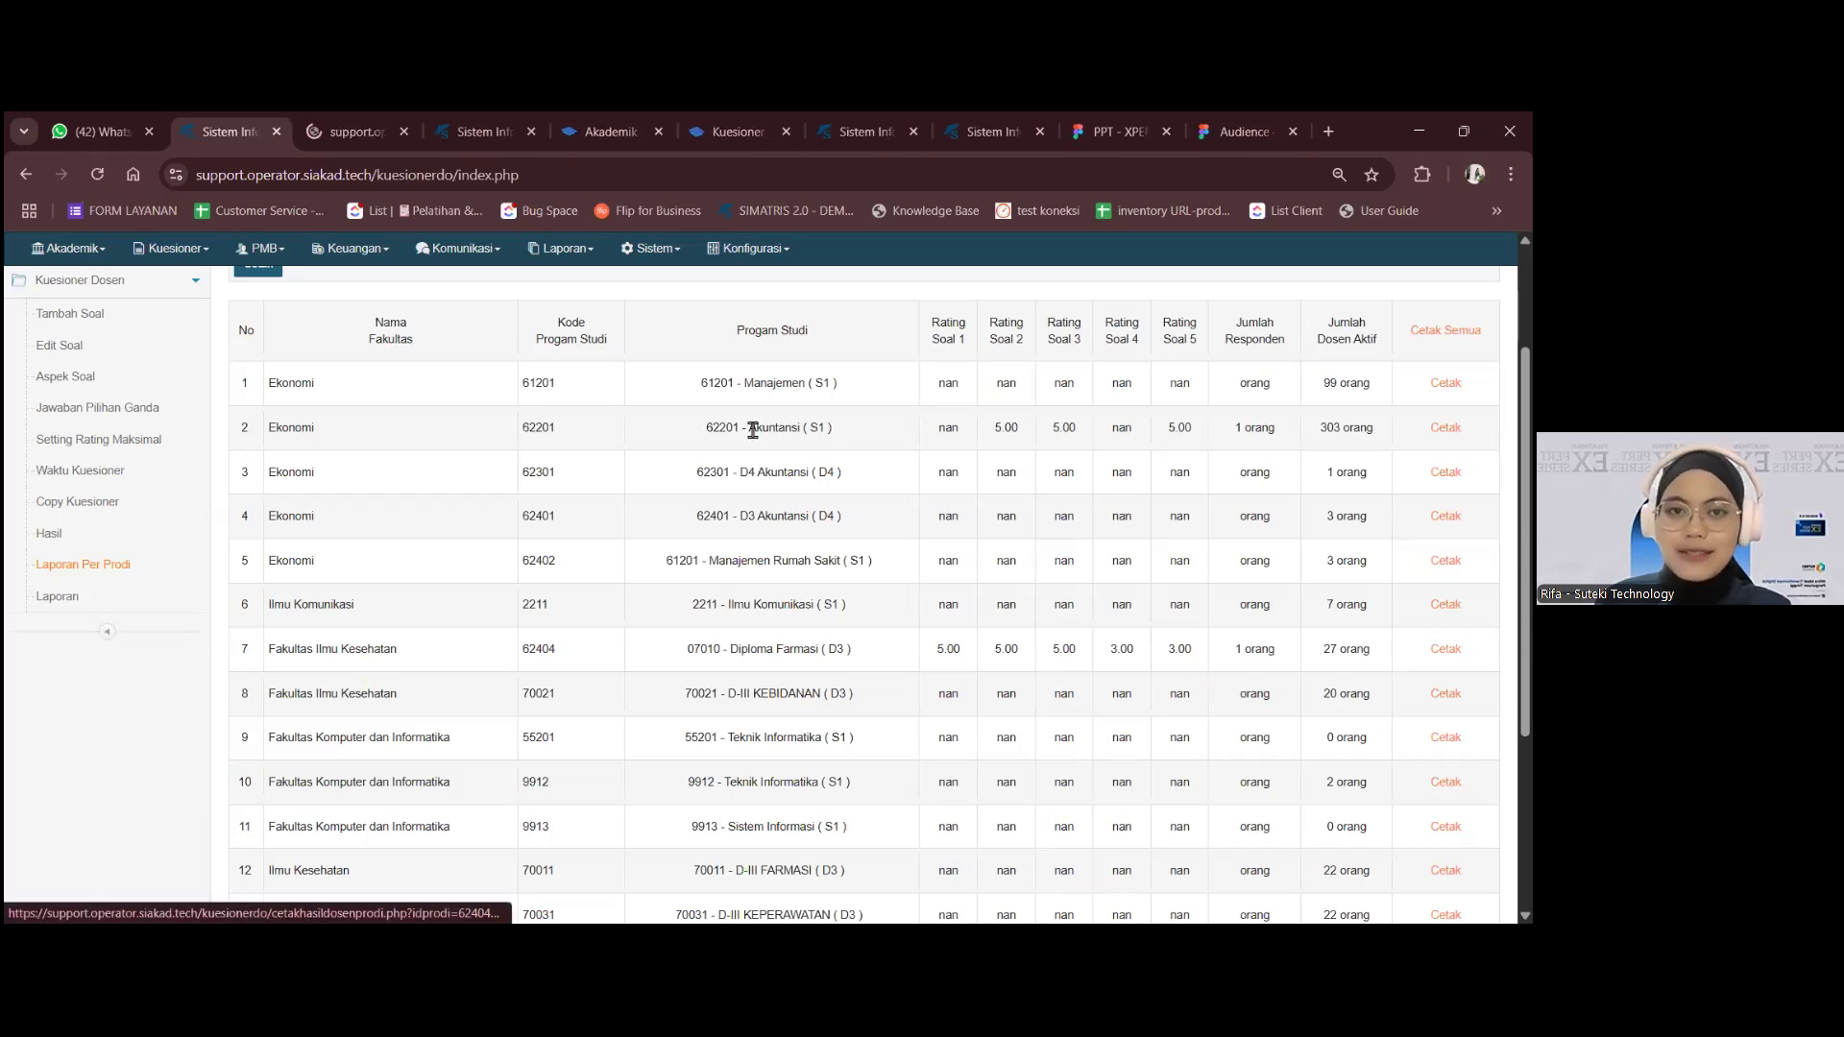
pyautogui.click(381, 124)
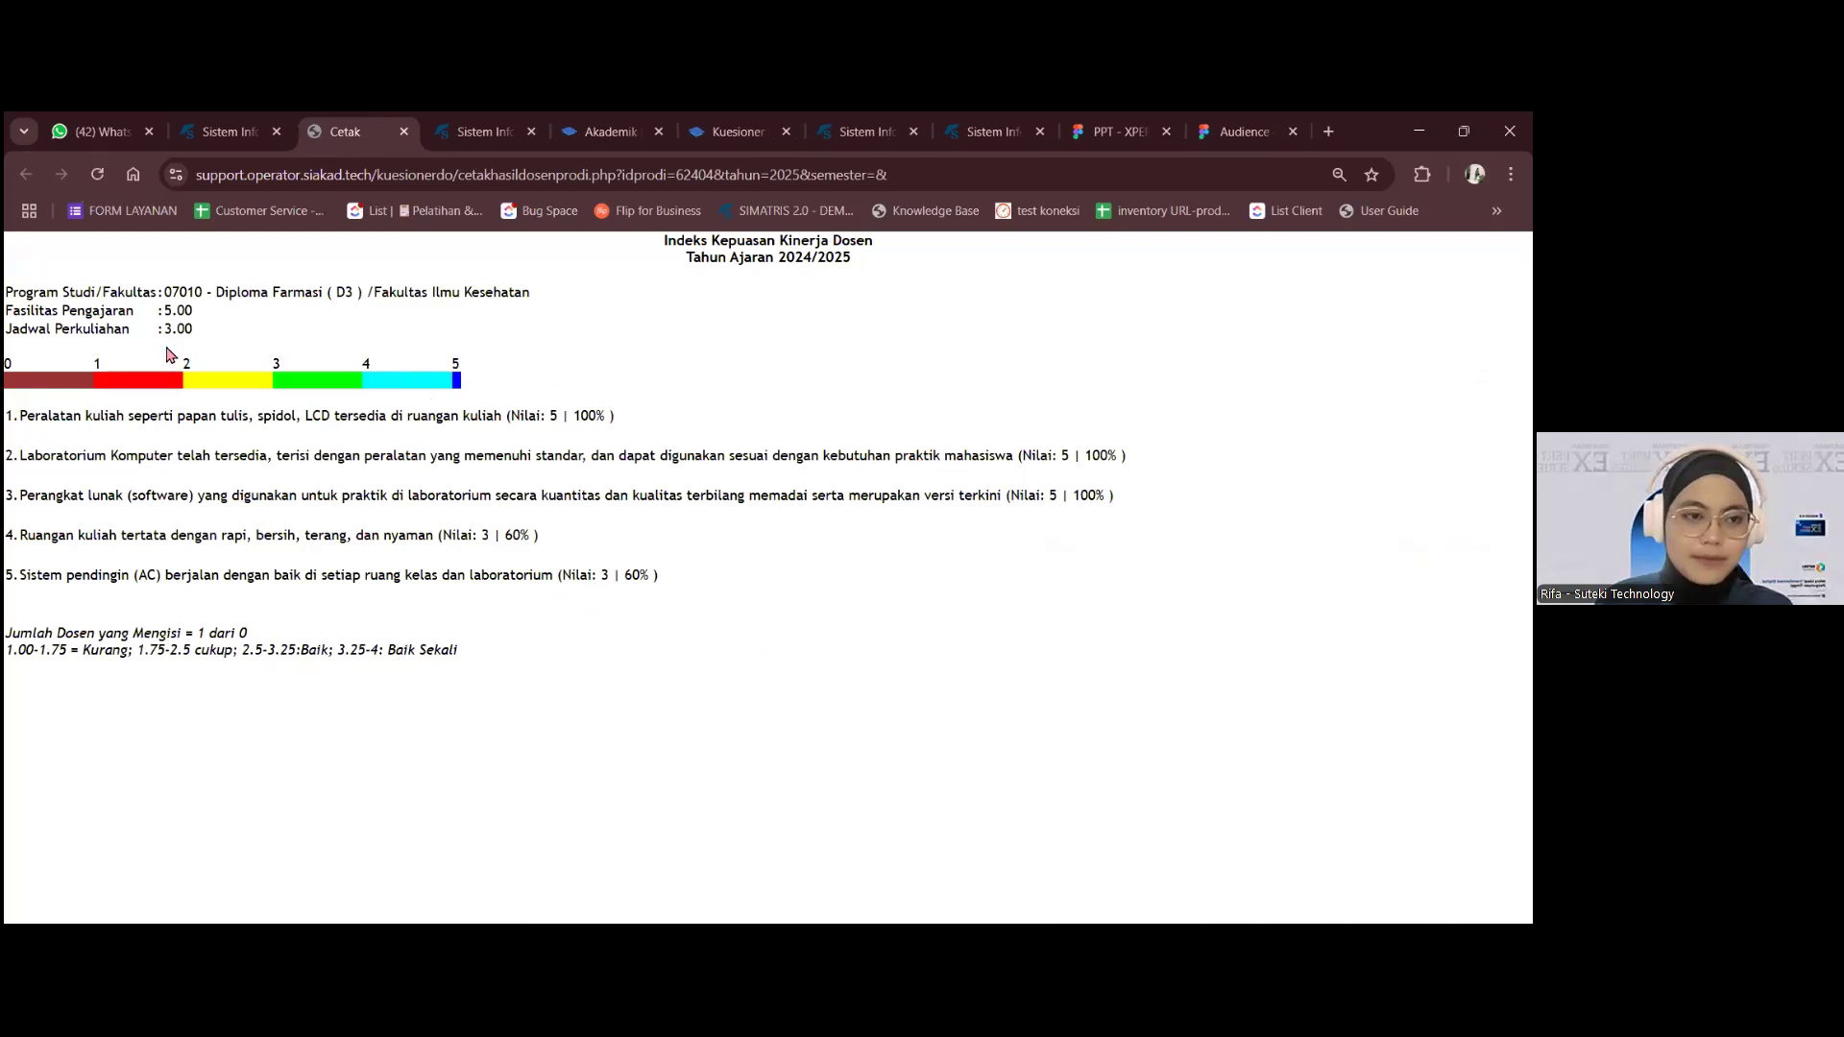
pyautogui.click(404, 132)
# - Display the overall 2024/2025 Dosen questionnaire report and bring up the list of questionnaire types
pyautogui.click(75, 600)
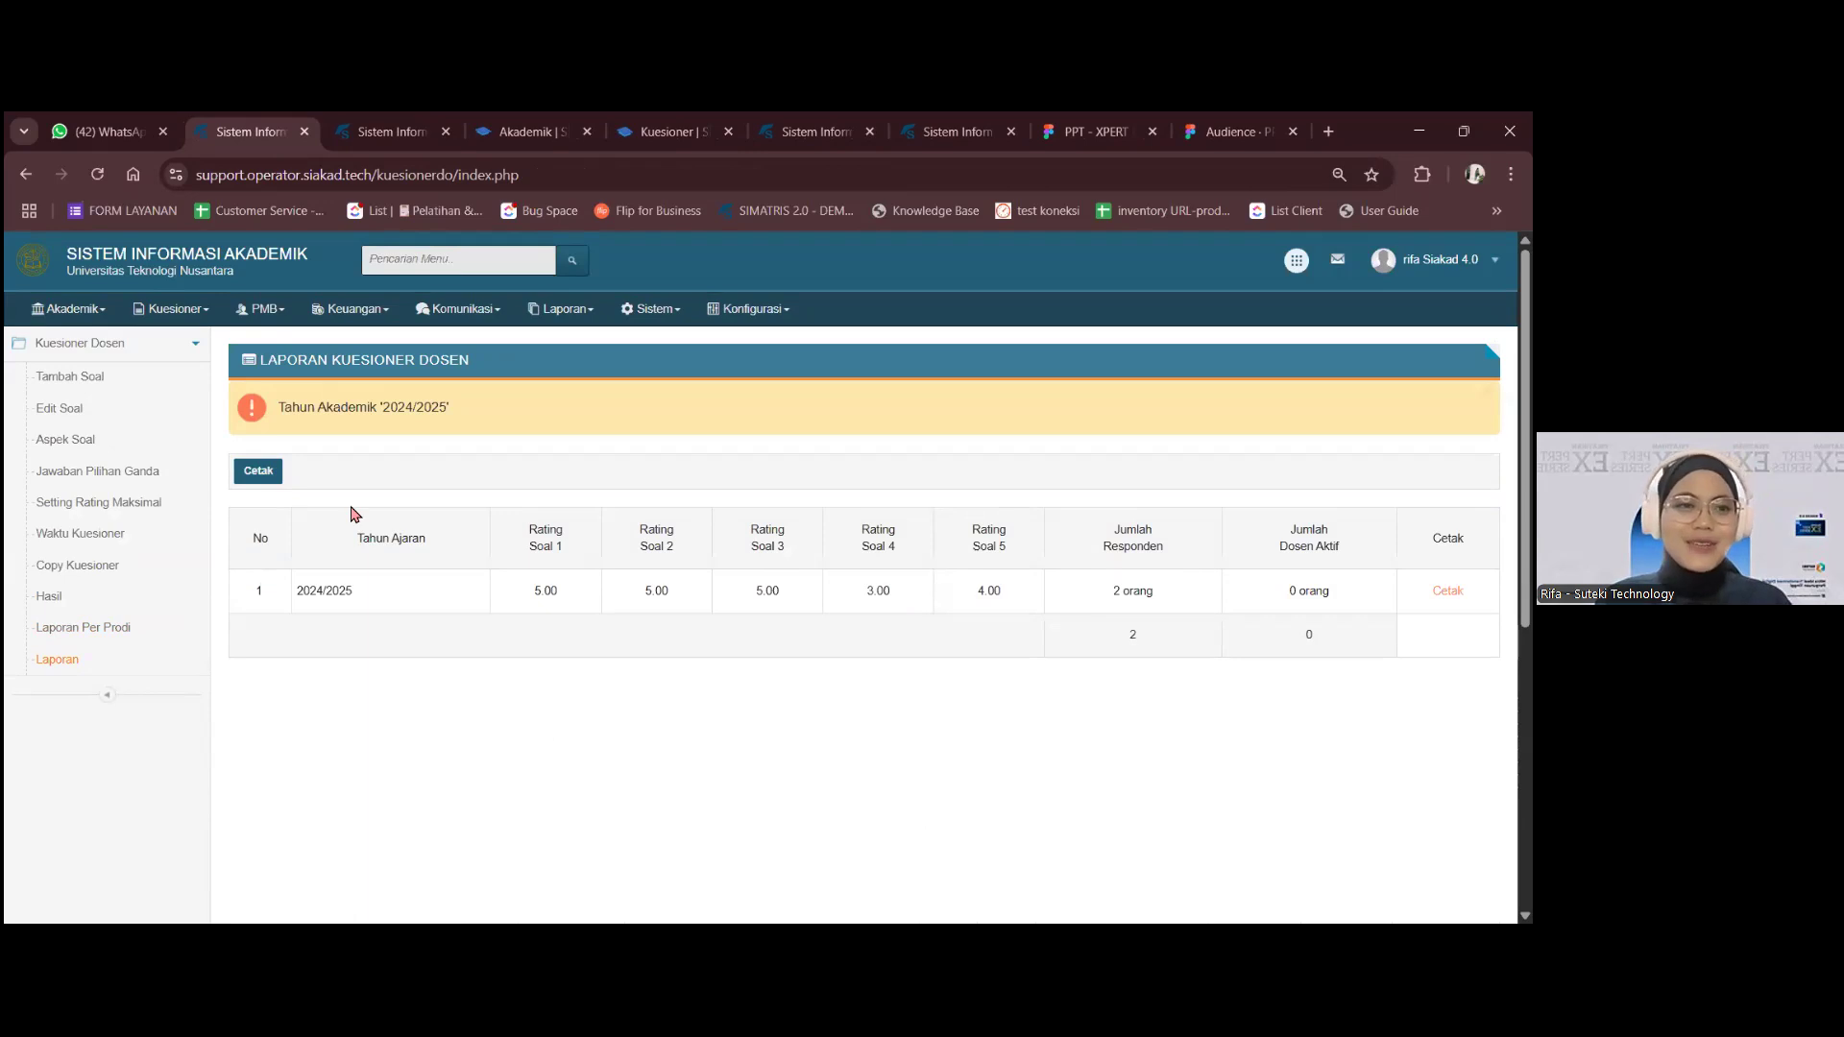
pyautogui.click(181, 318)
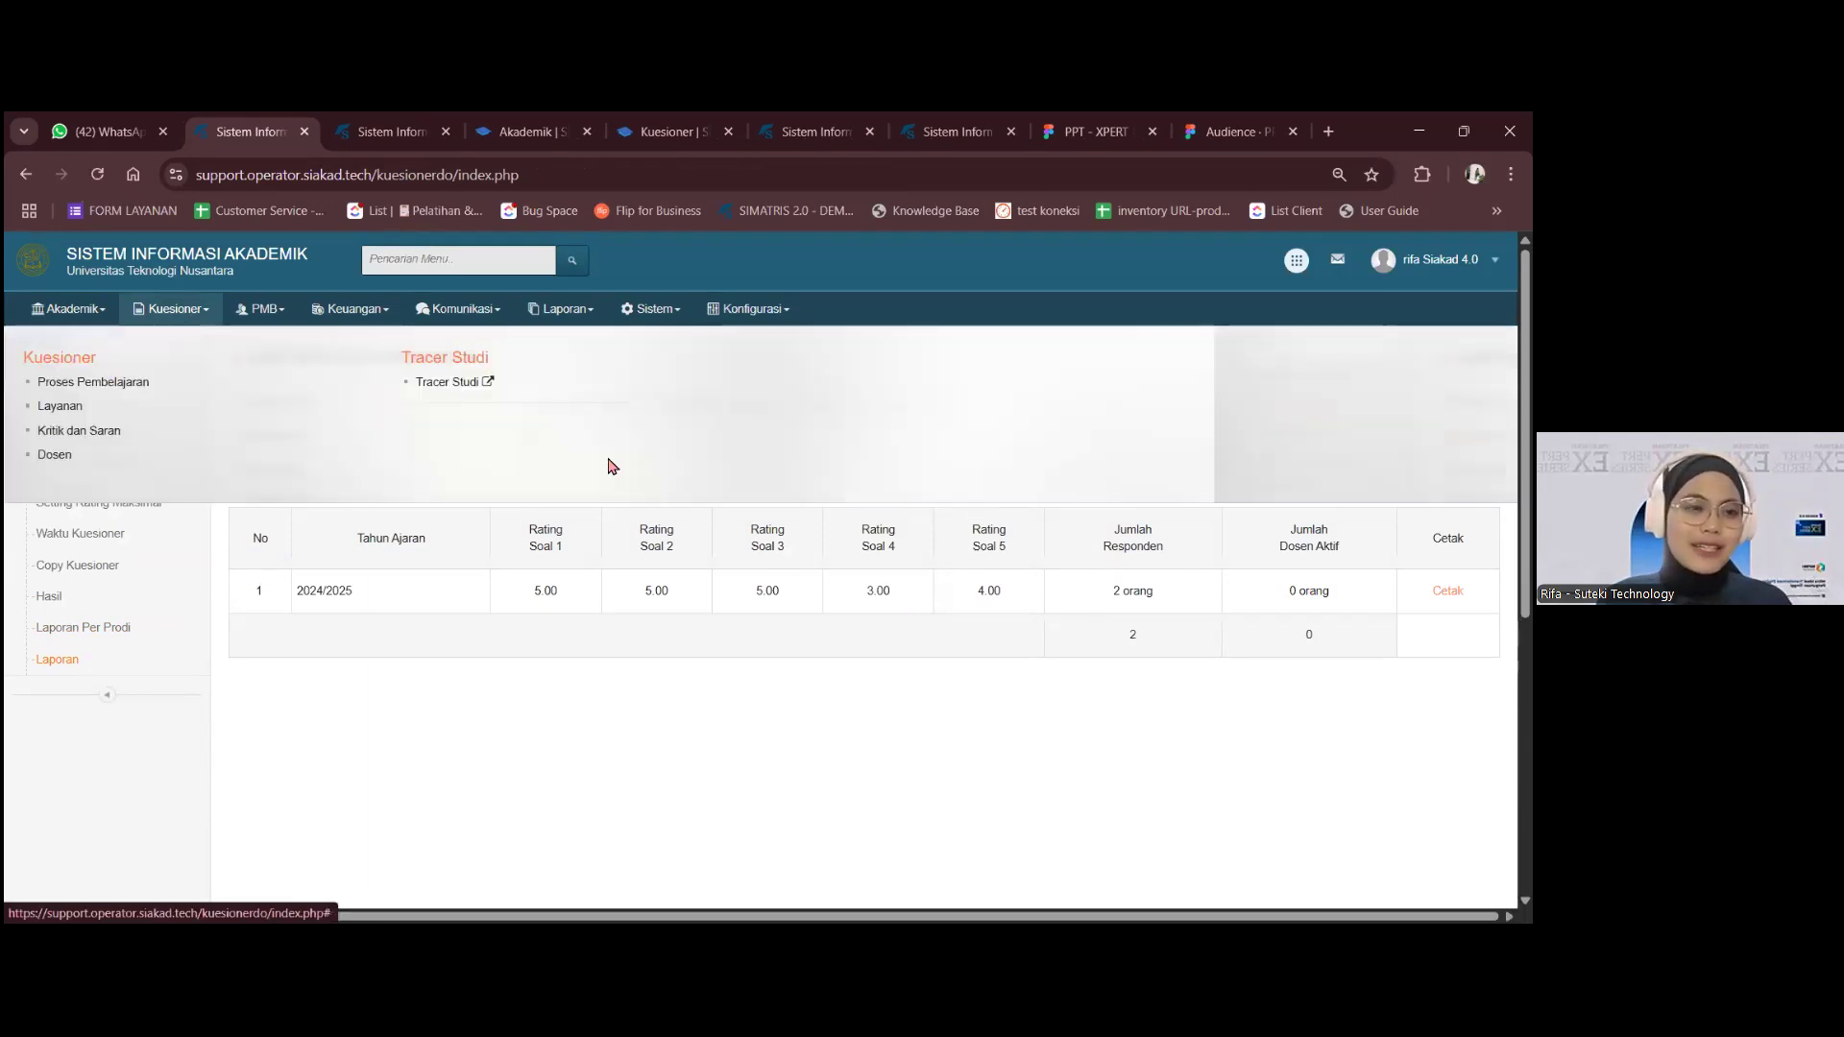
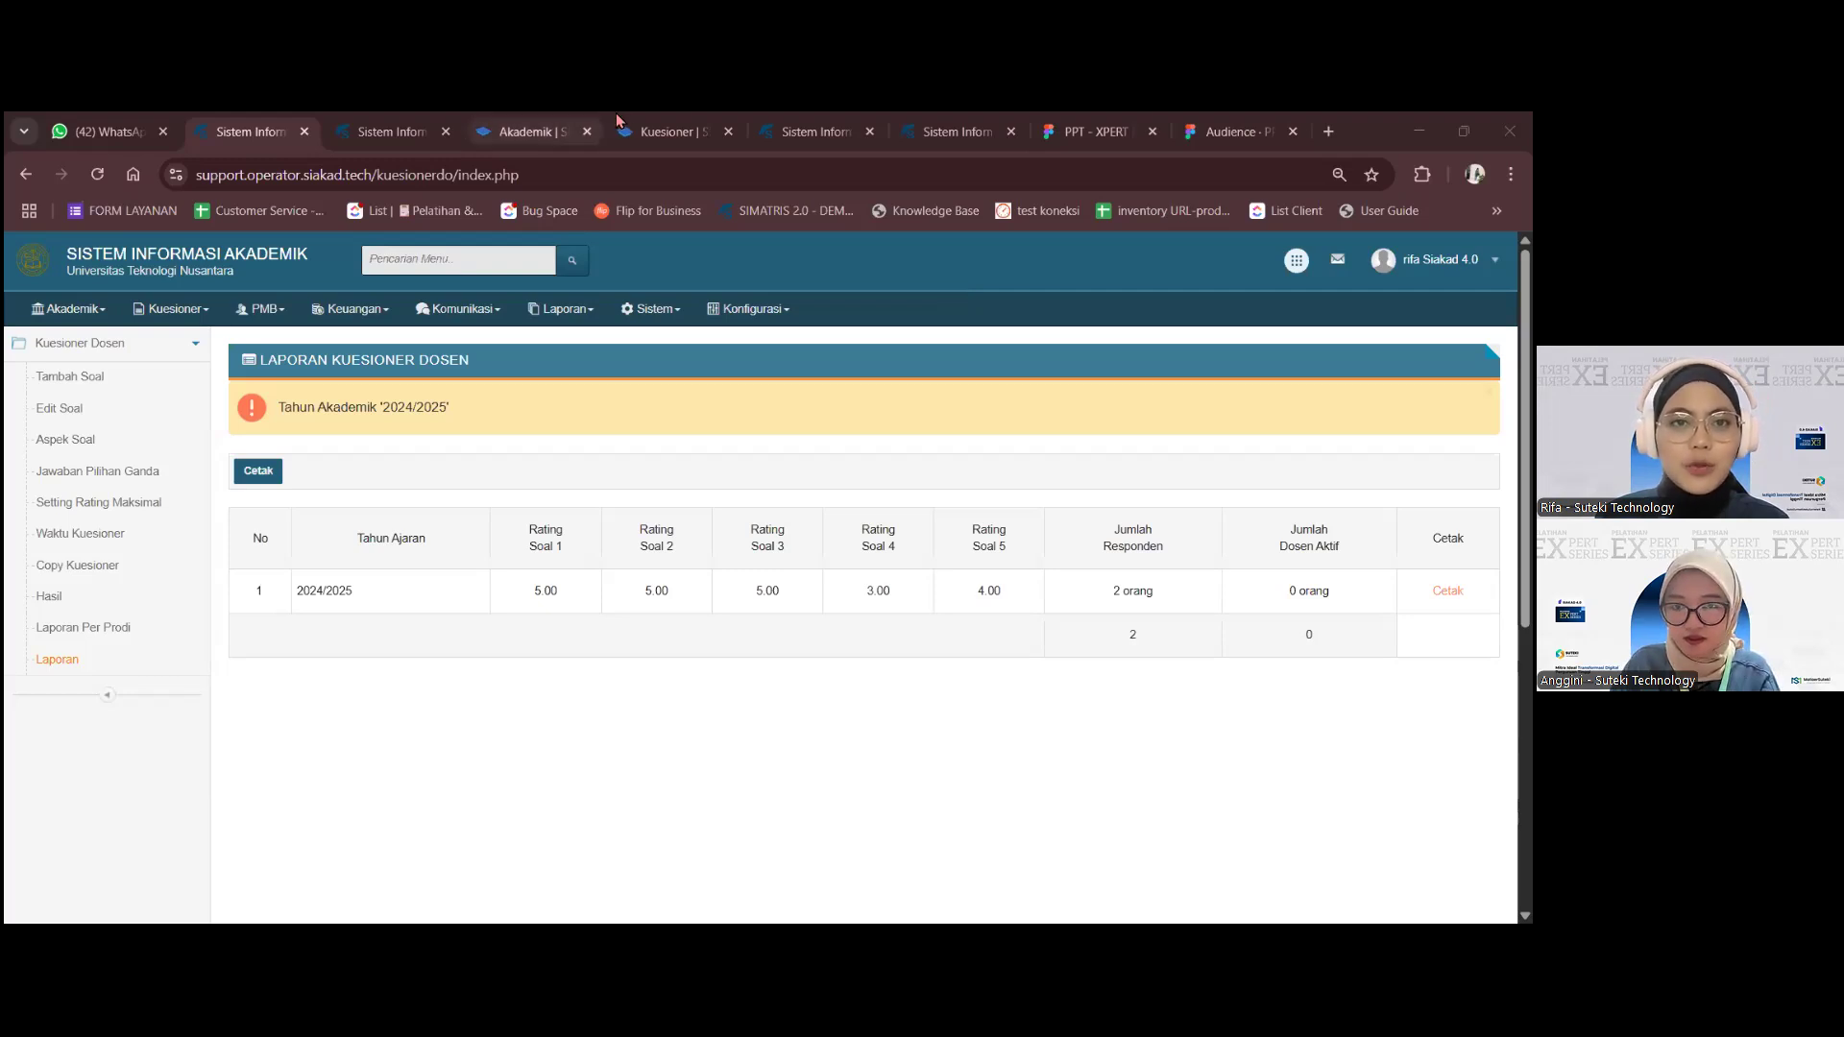
# - Switch to the student site, show the EDOM questionnaires and check the class in the first Kimia Dasar course's details
pyautogui.click(653, 132)
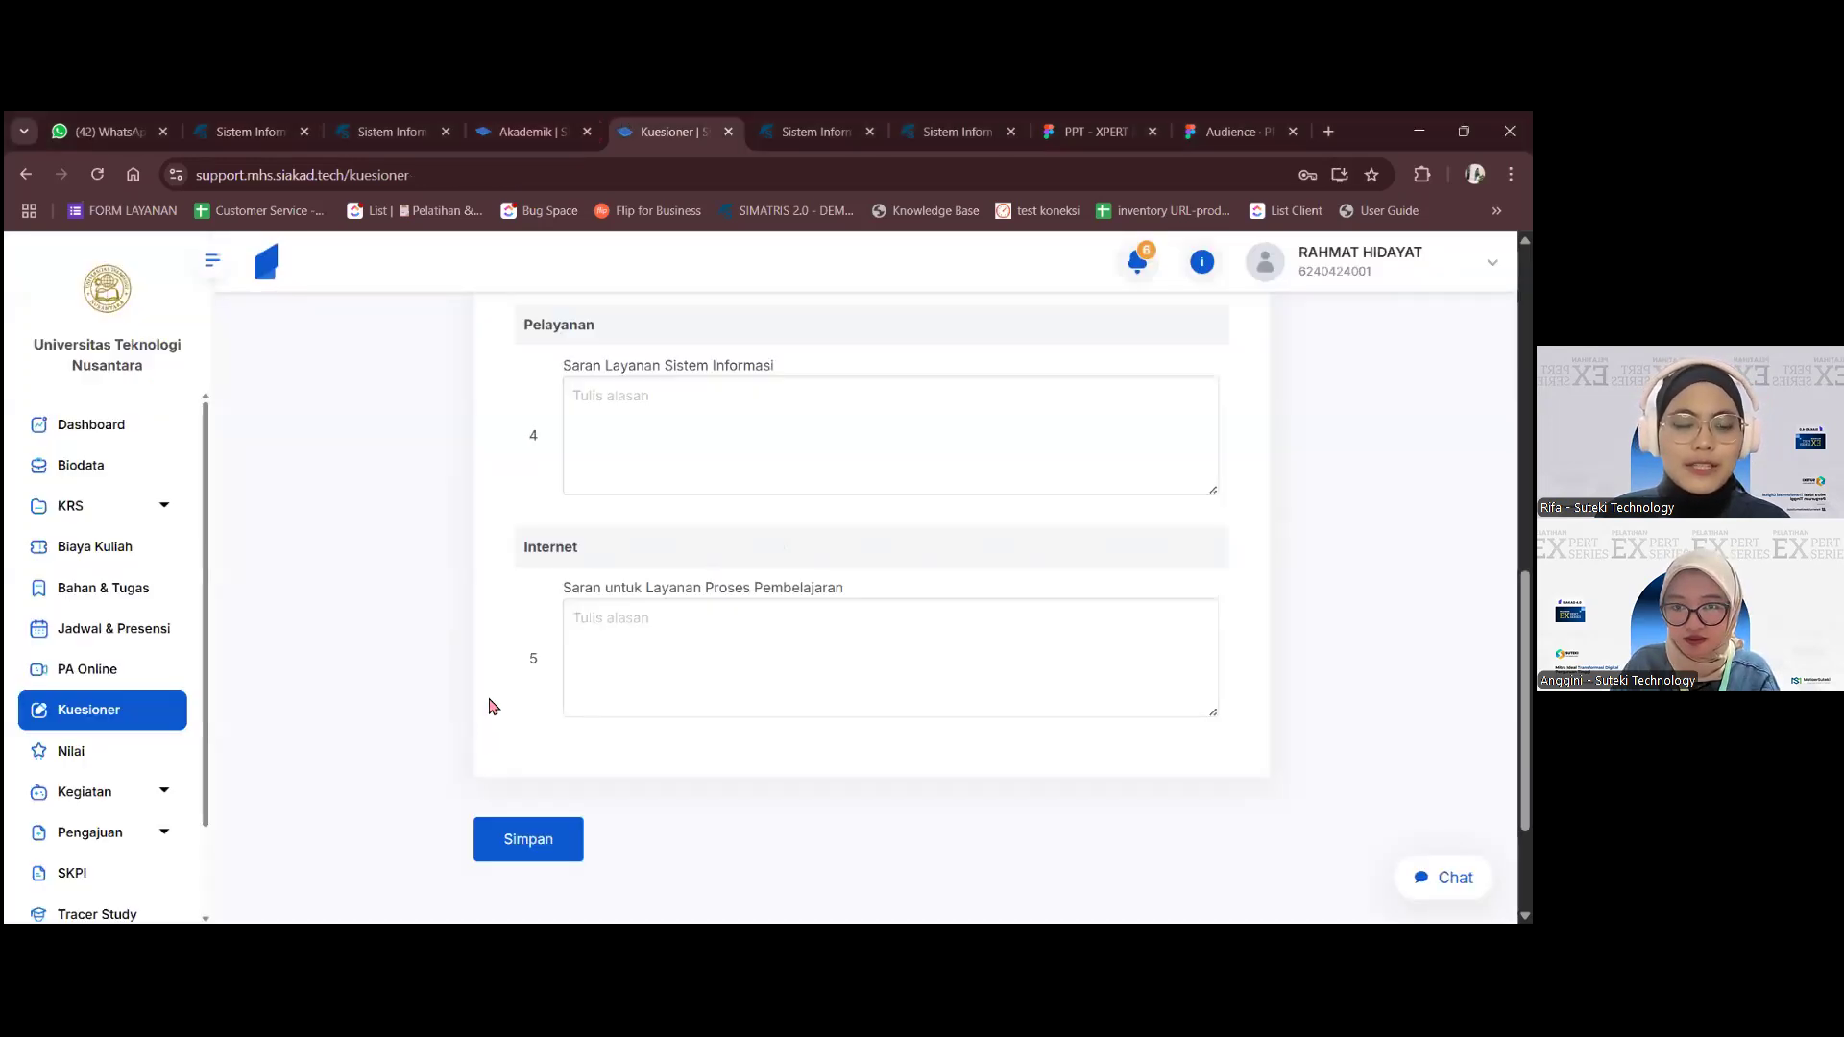
pyautogui.scroll(10, 489, 708)
pyautogui.scroll(-1, 358, 348)
pyautogui.scroll(2, 357, 348)
pyautogui.click(286, 384)
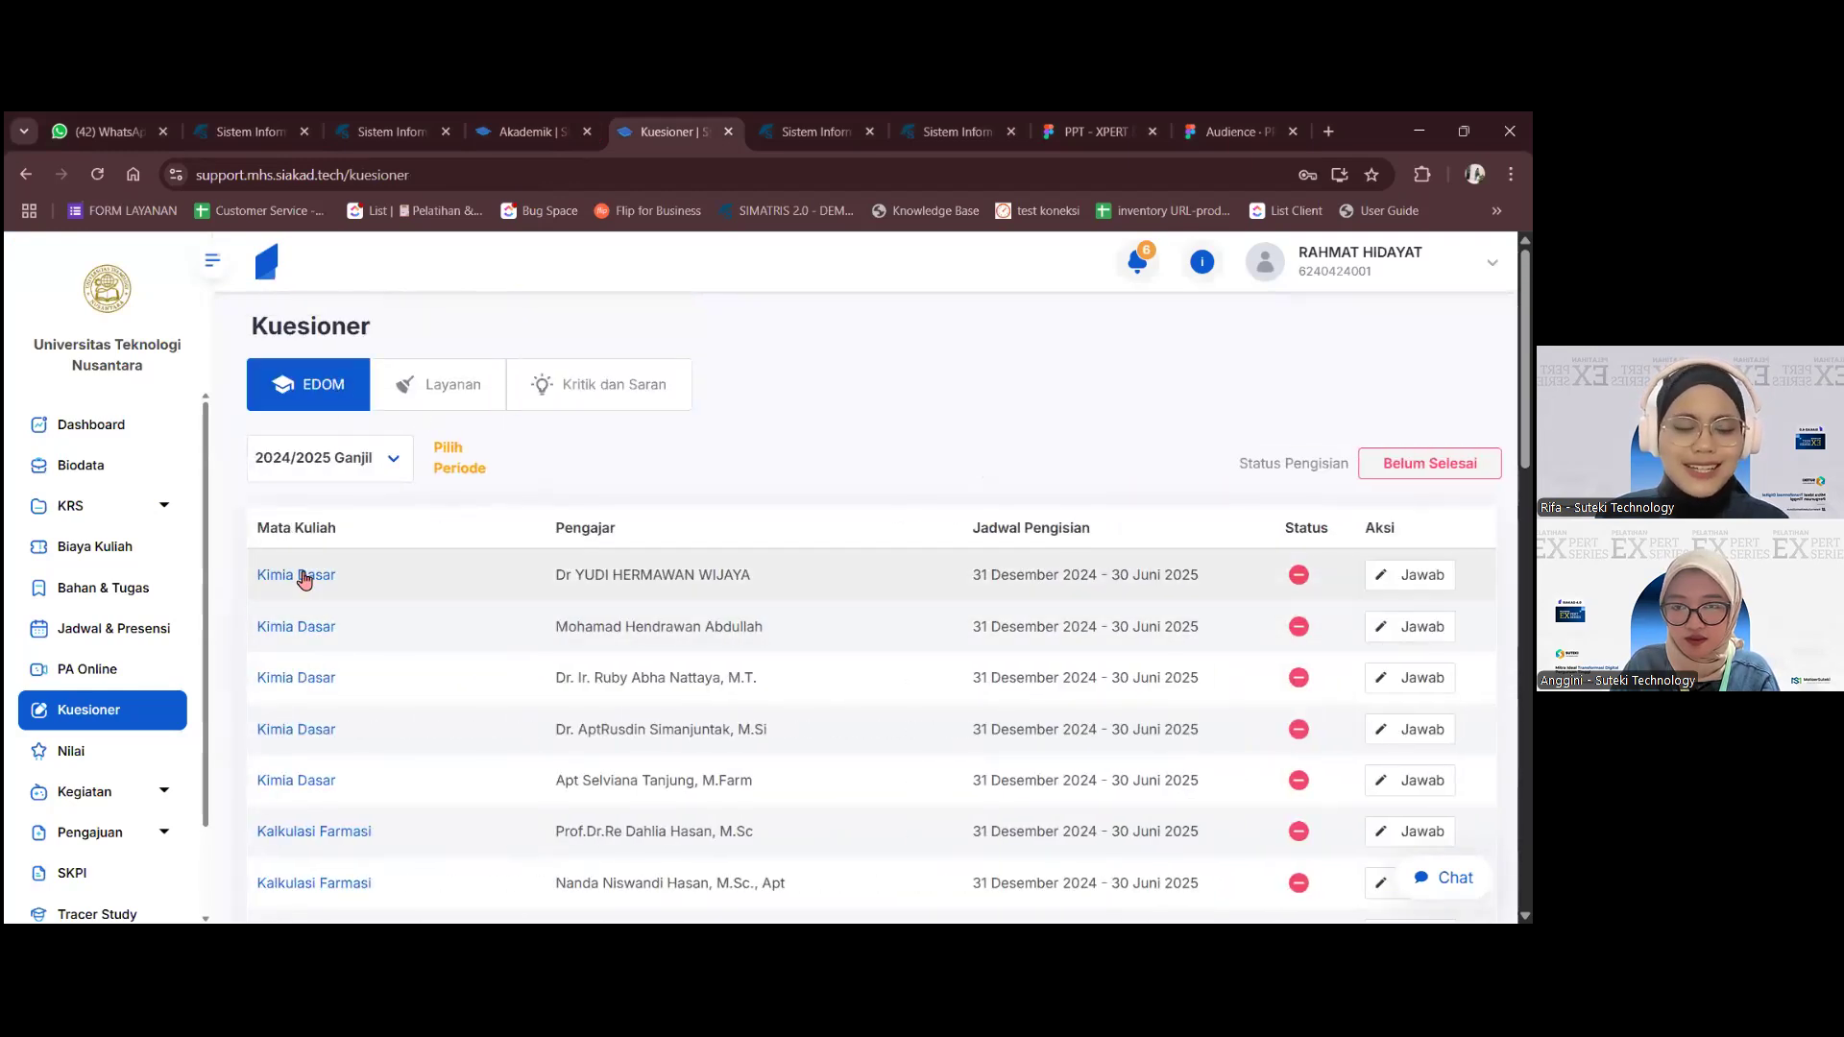
pyautogui.click(301, 583)
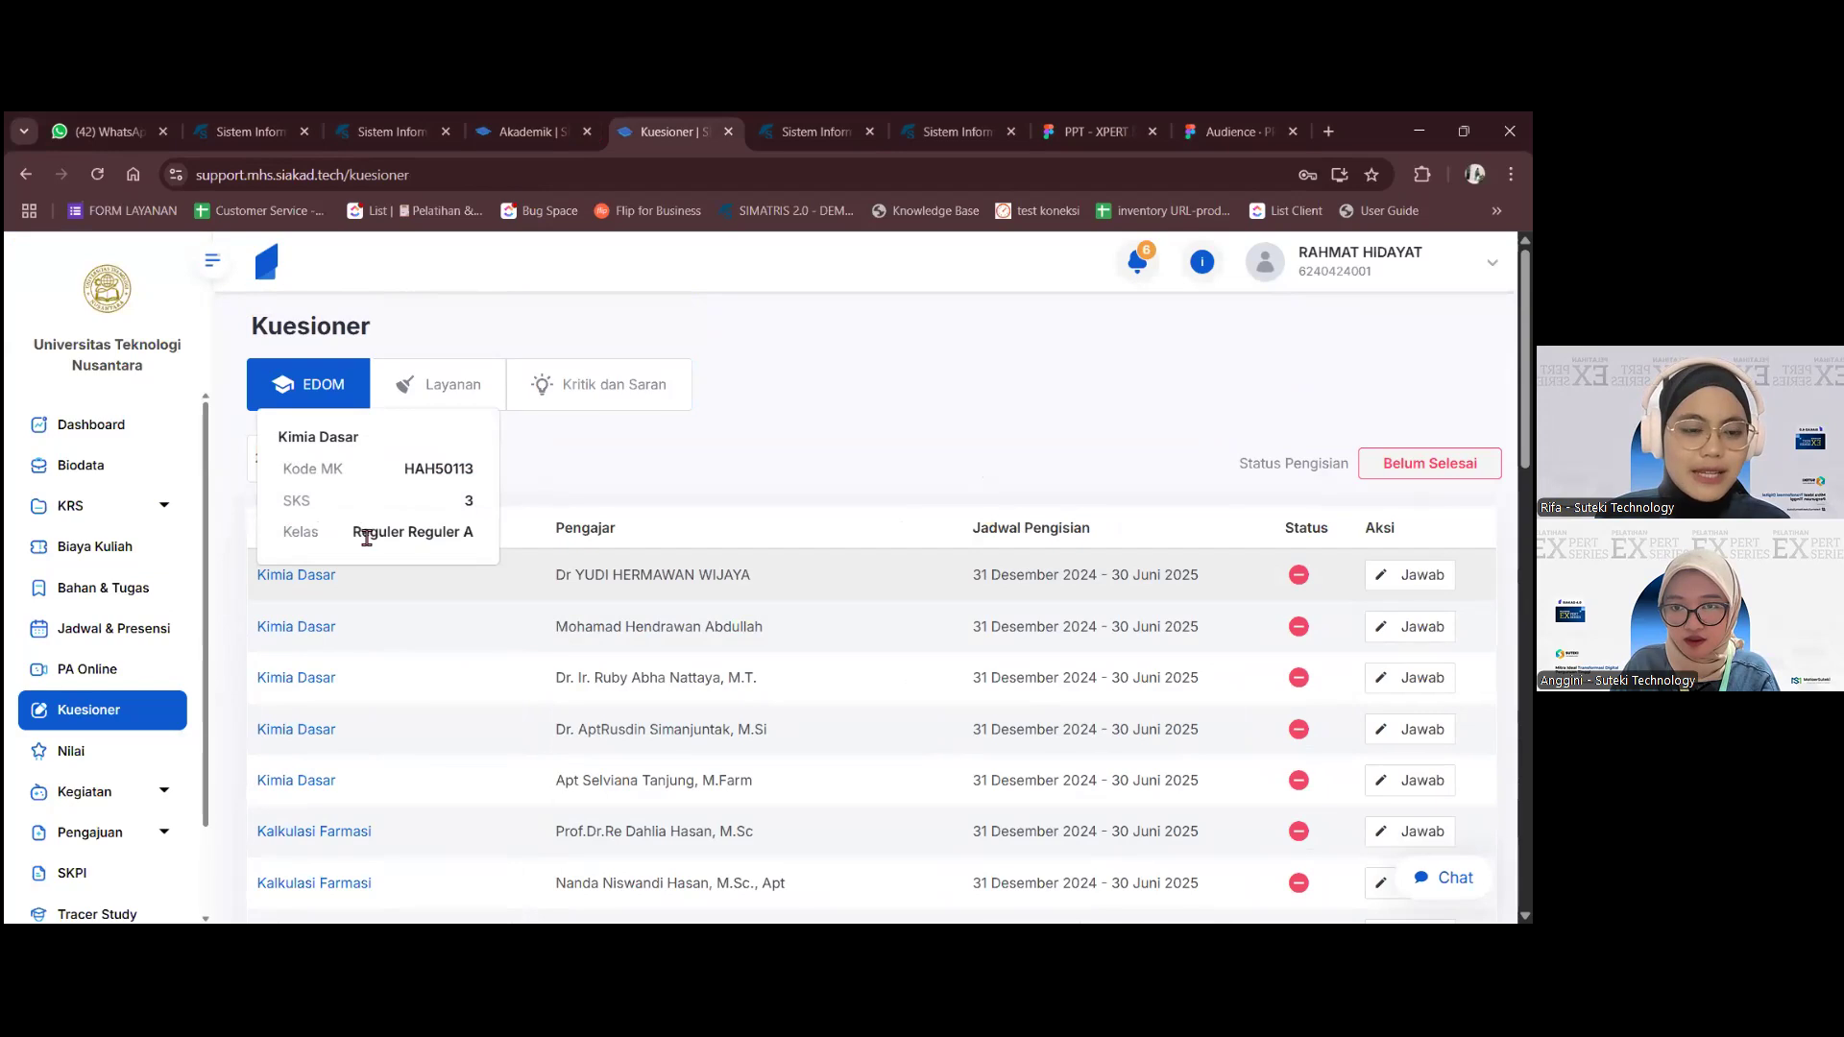
pyautogui.moveTo(404, 534); pyautogui.dragTo(476, 538)
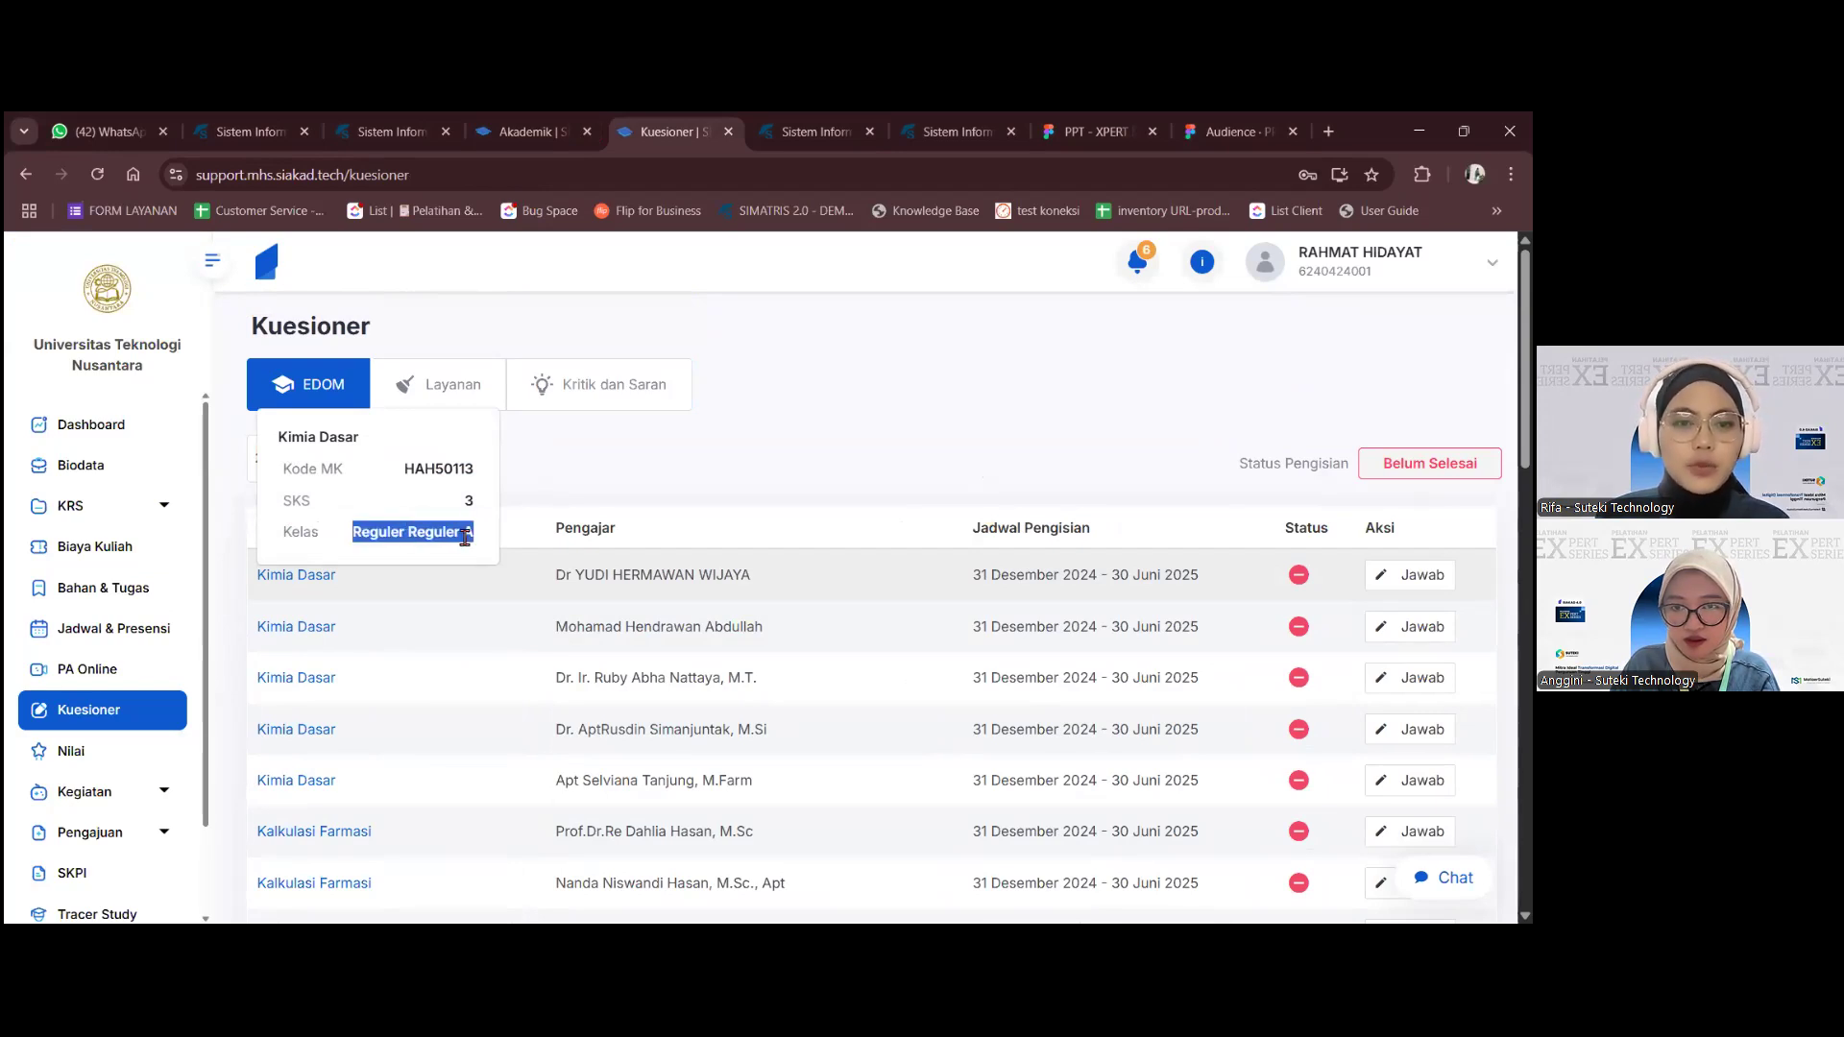
pyautogui.click(442, 544)
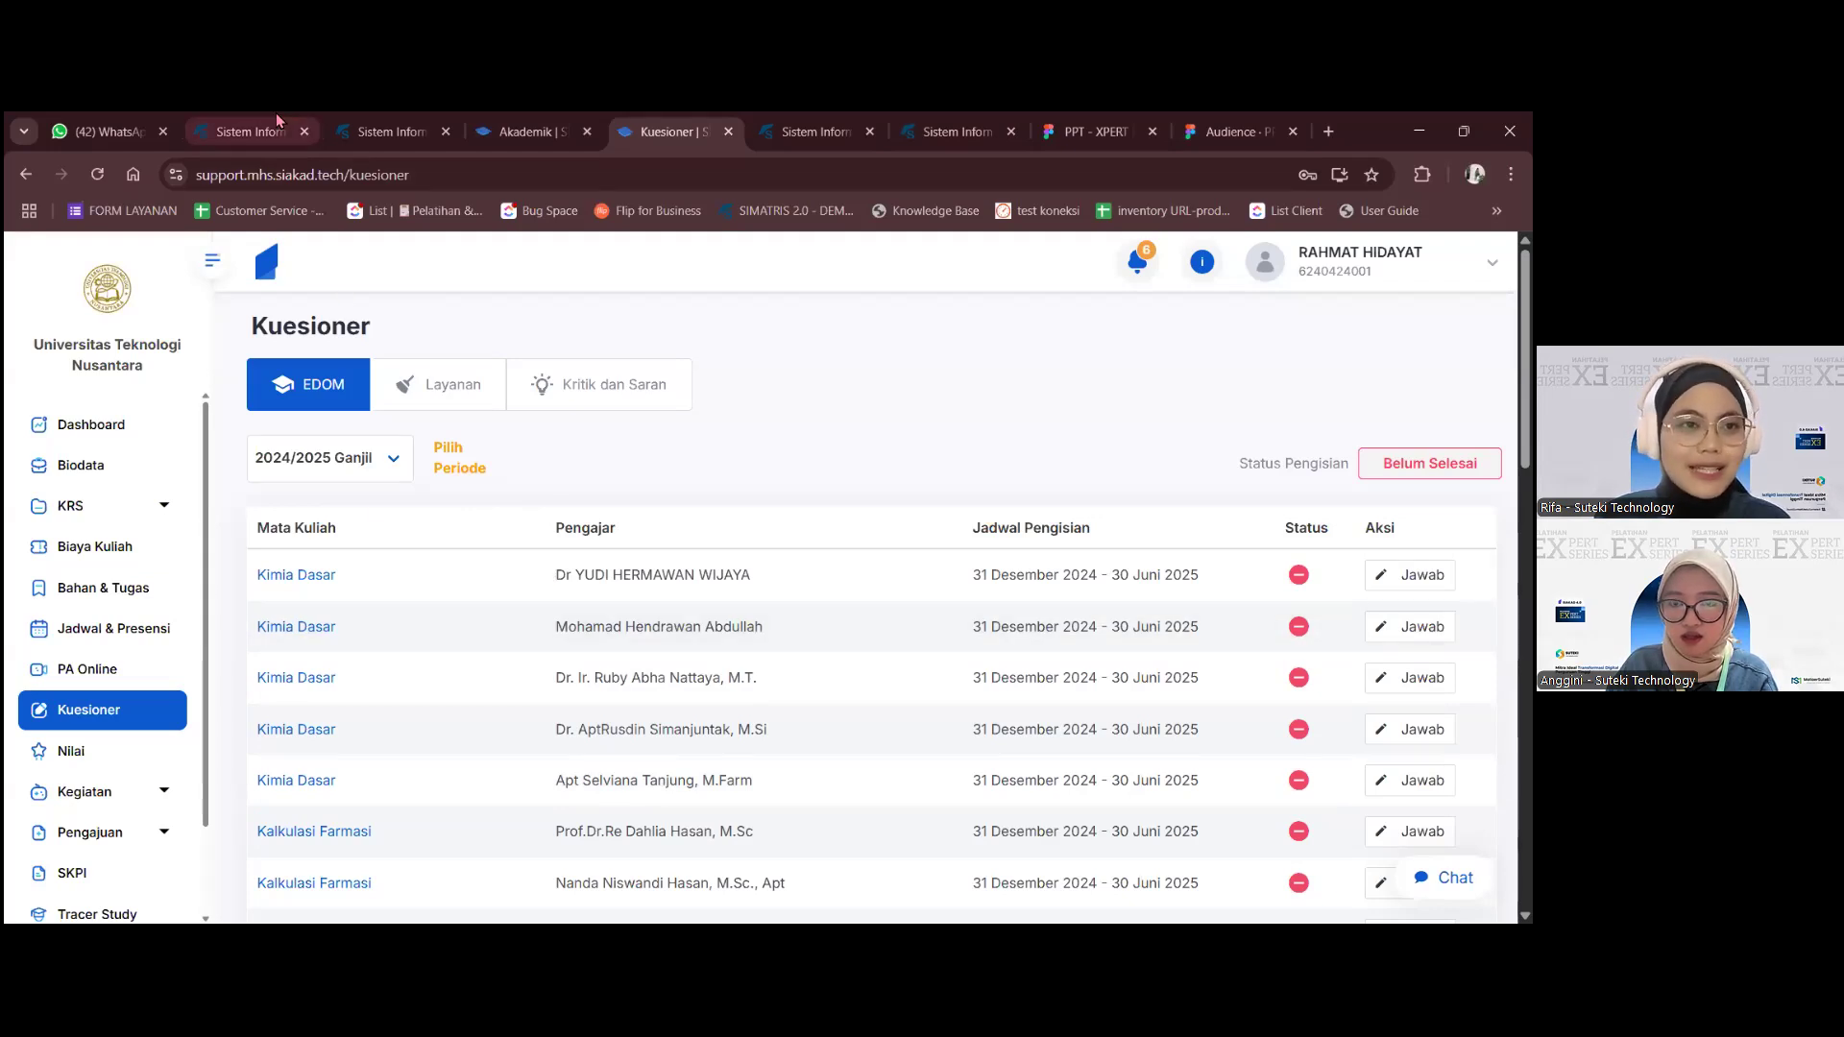
# - Return to the operator site and display the 2024/2025 Ganjil Proses Pembelajaran recap report for Reguler classes with Lab courses
pyautogui.click(250, 132)
pyautogui.click(173, 308)
pyautogui.click(136, 384)
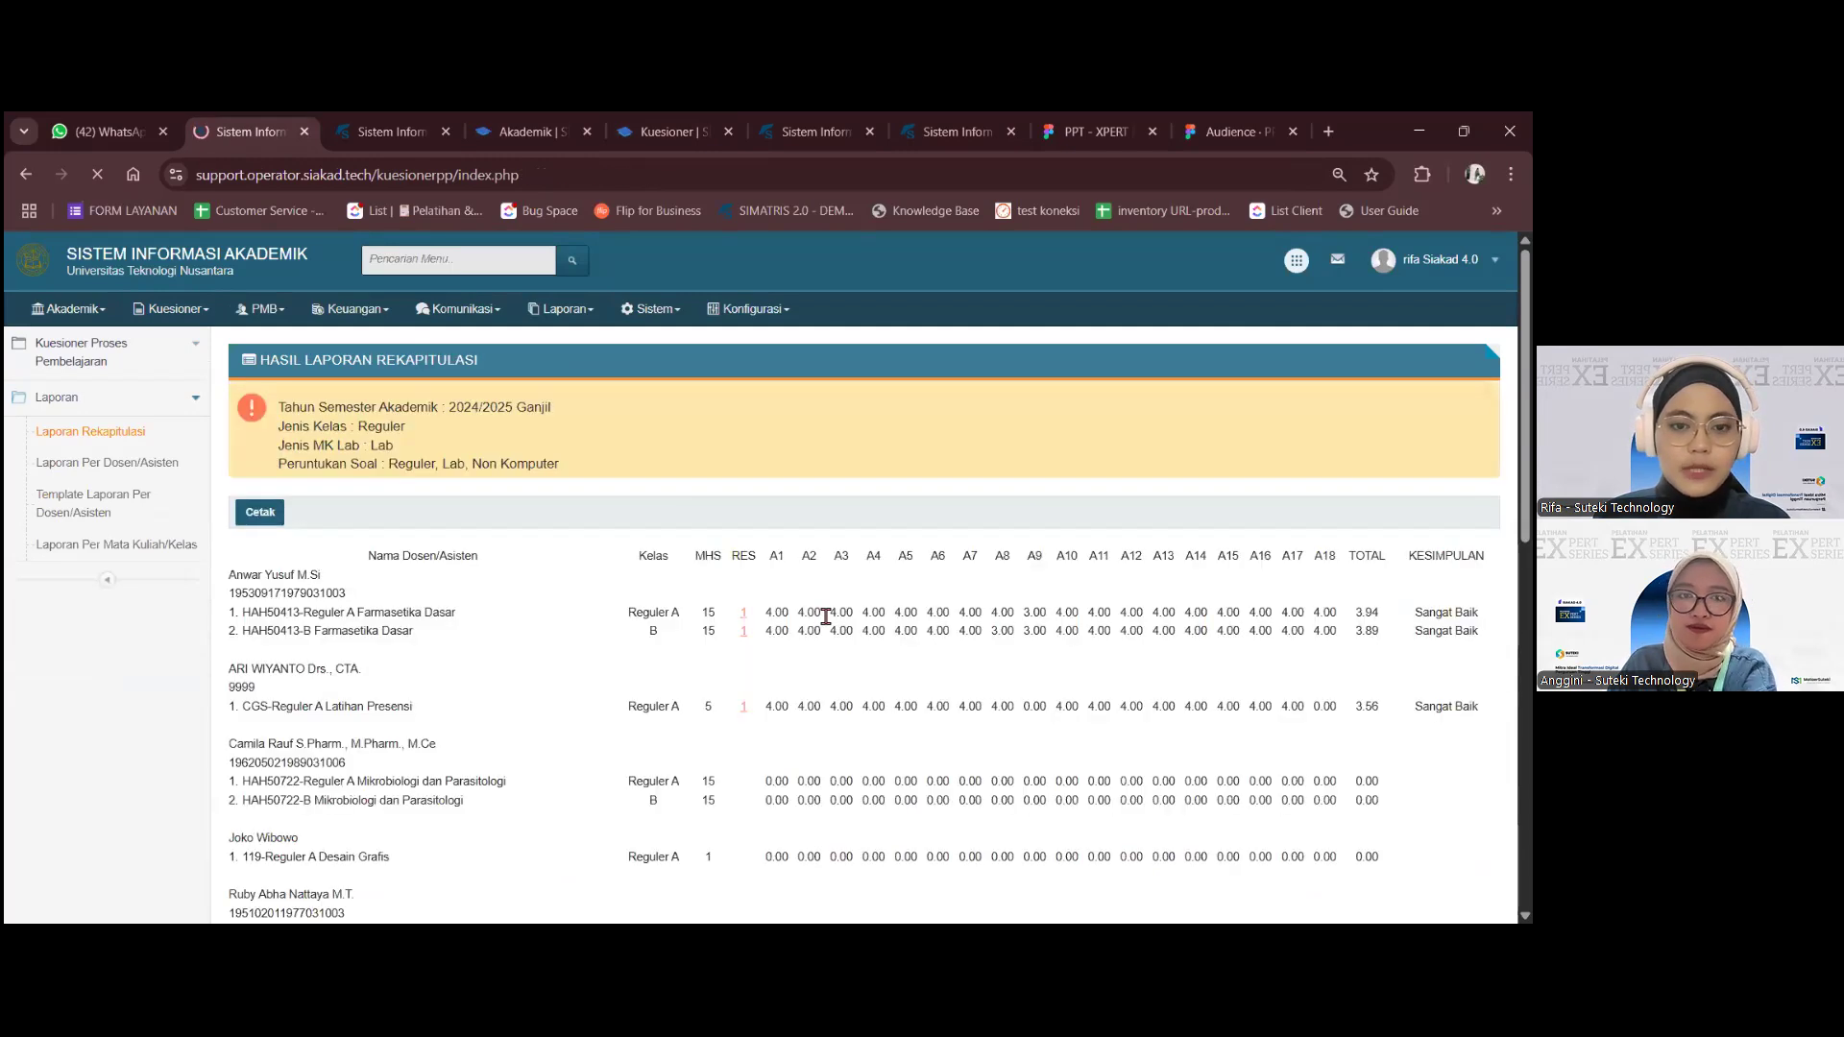
pyautogui.scroll(-2, 682, 514)
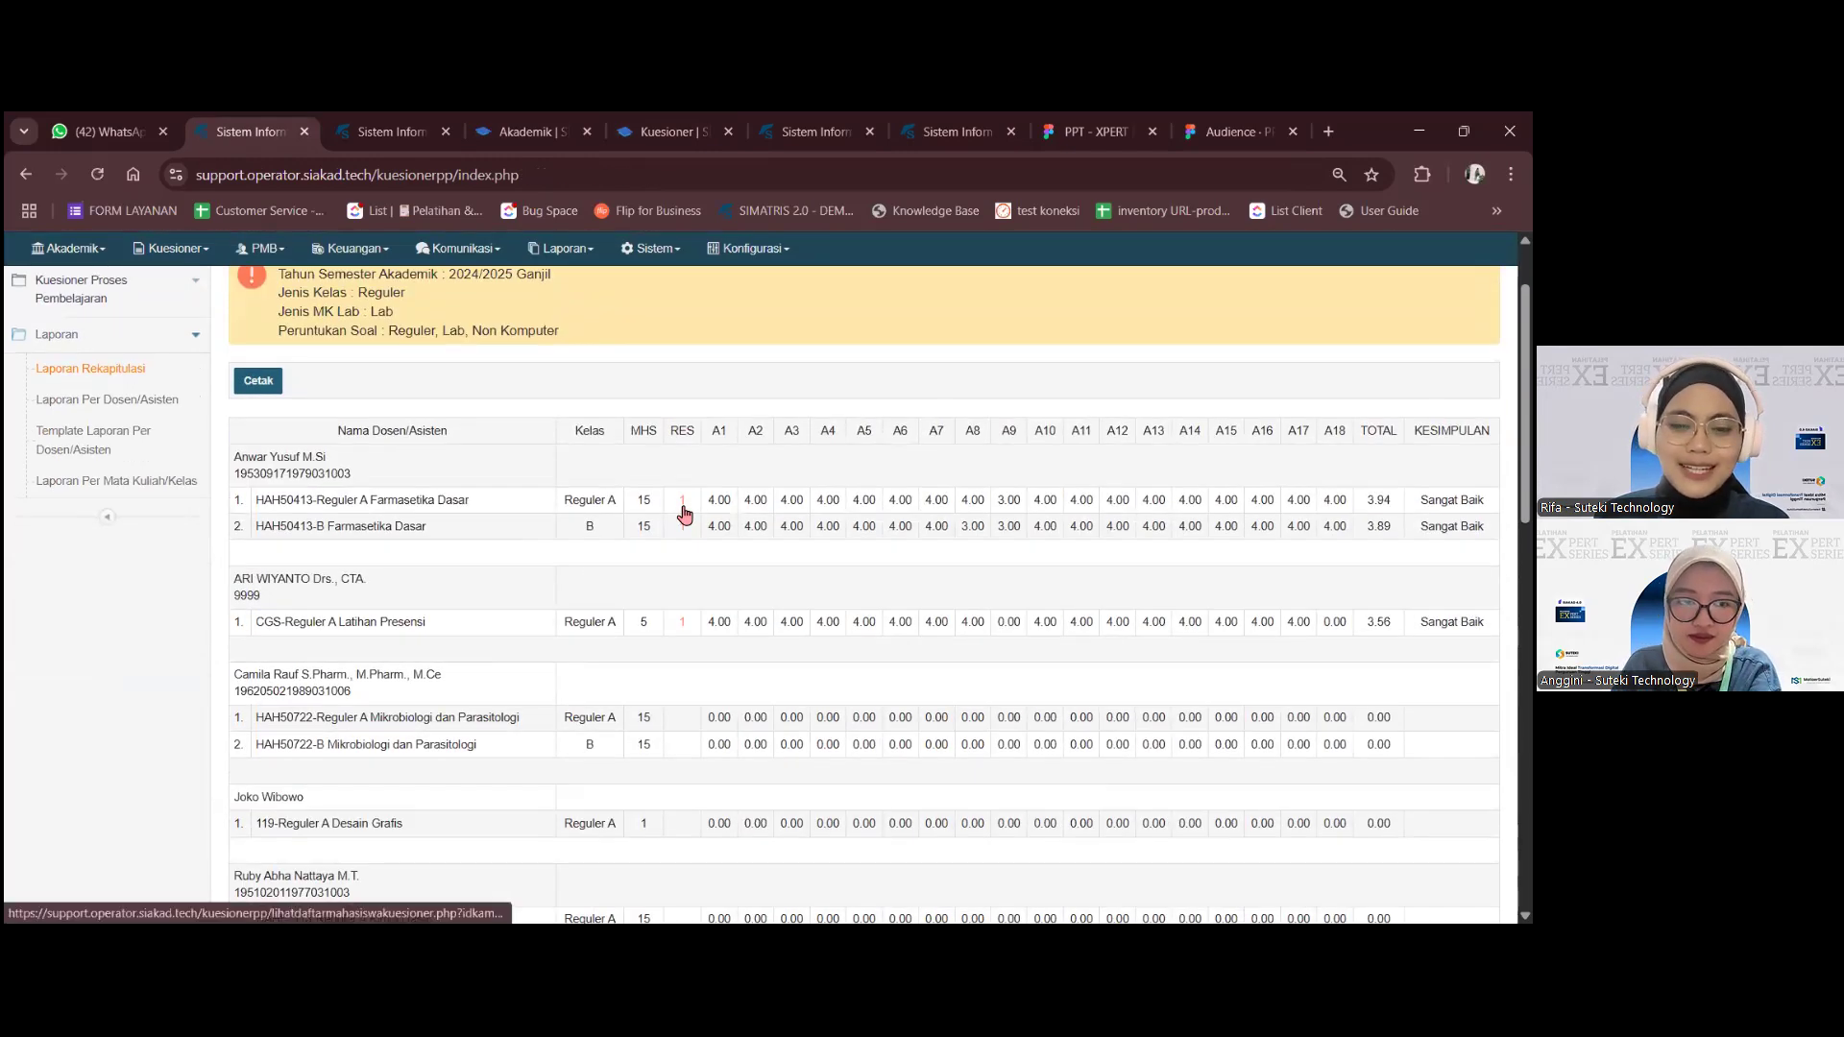
# - View the respondent lists of the Farmasetika Dasar Reguler A and B classes, closing each one
pyautogui.click(683, 503)
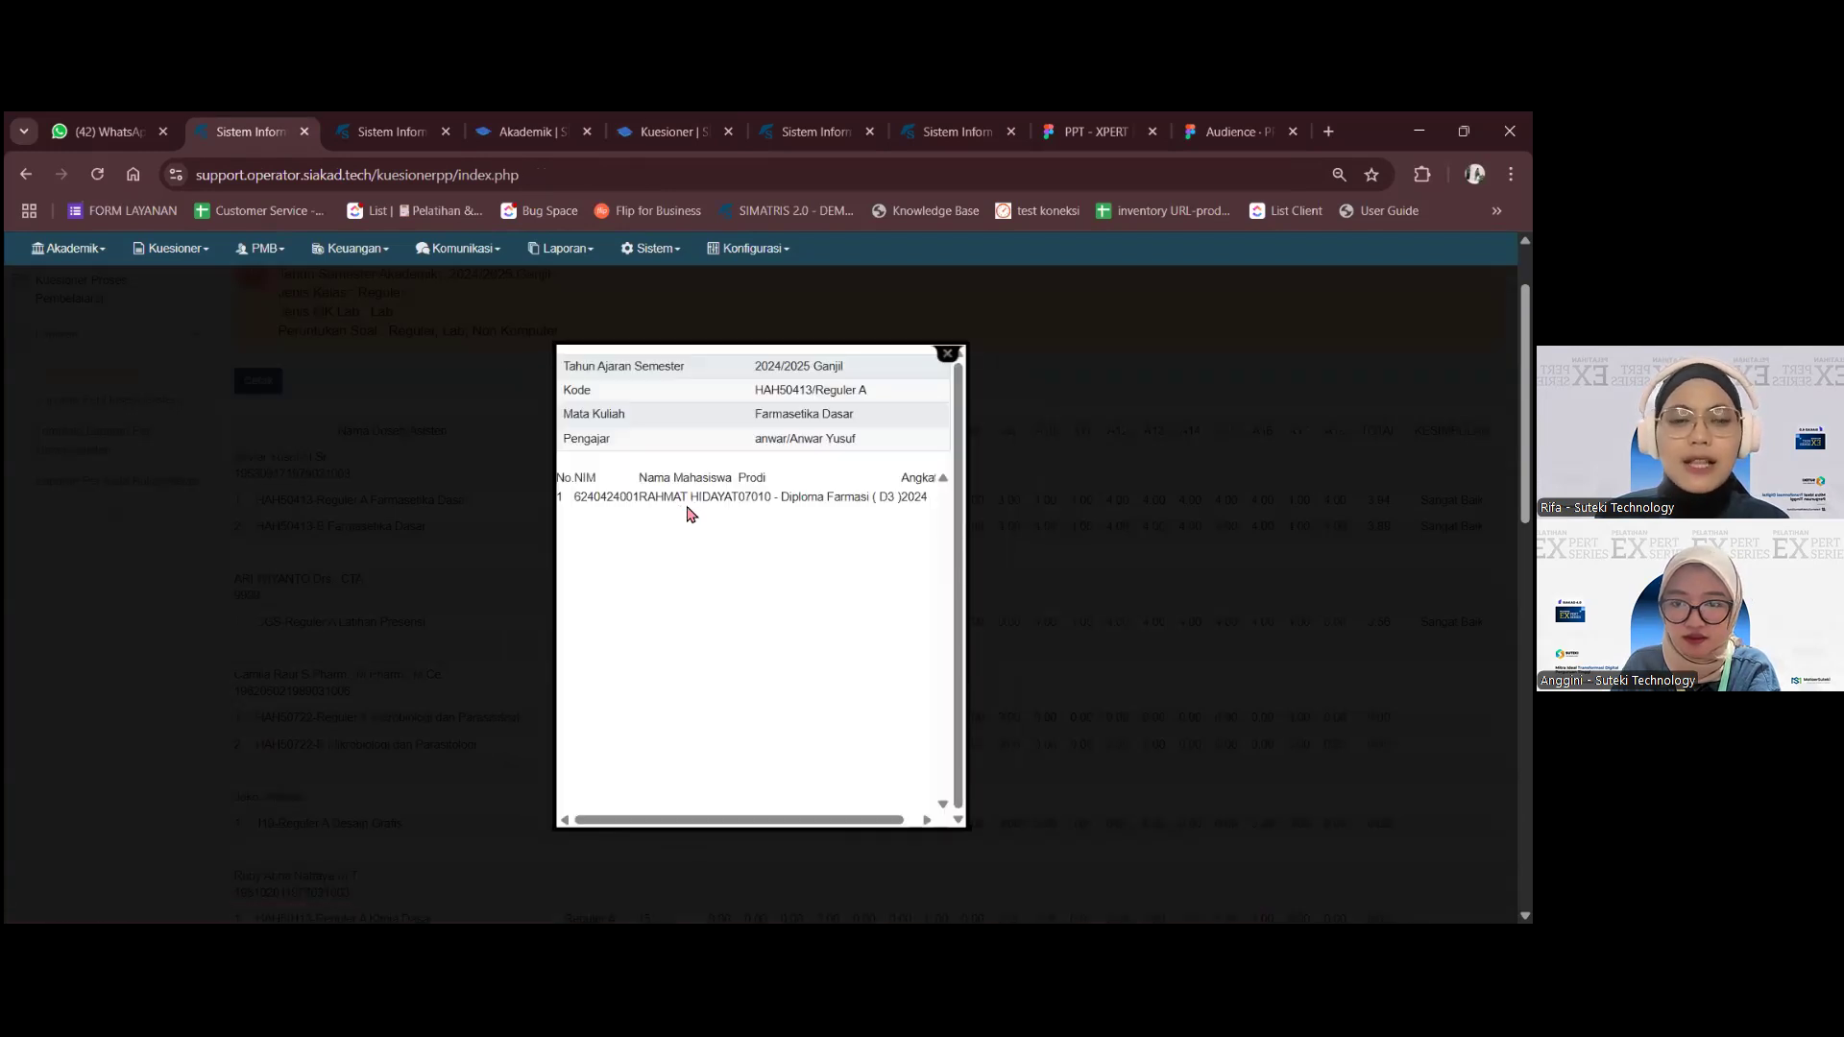
pyautogui.click(948, 355)
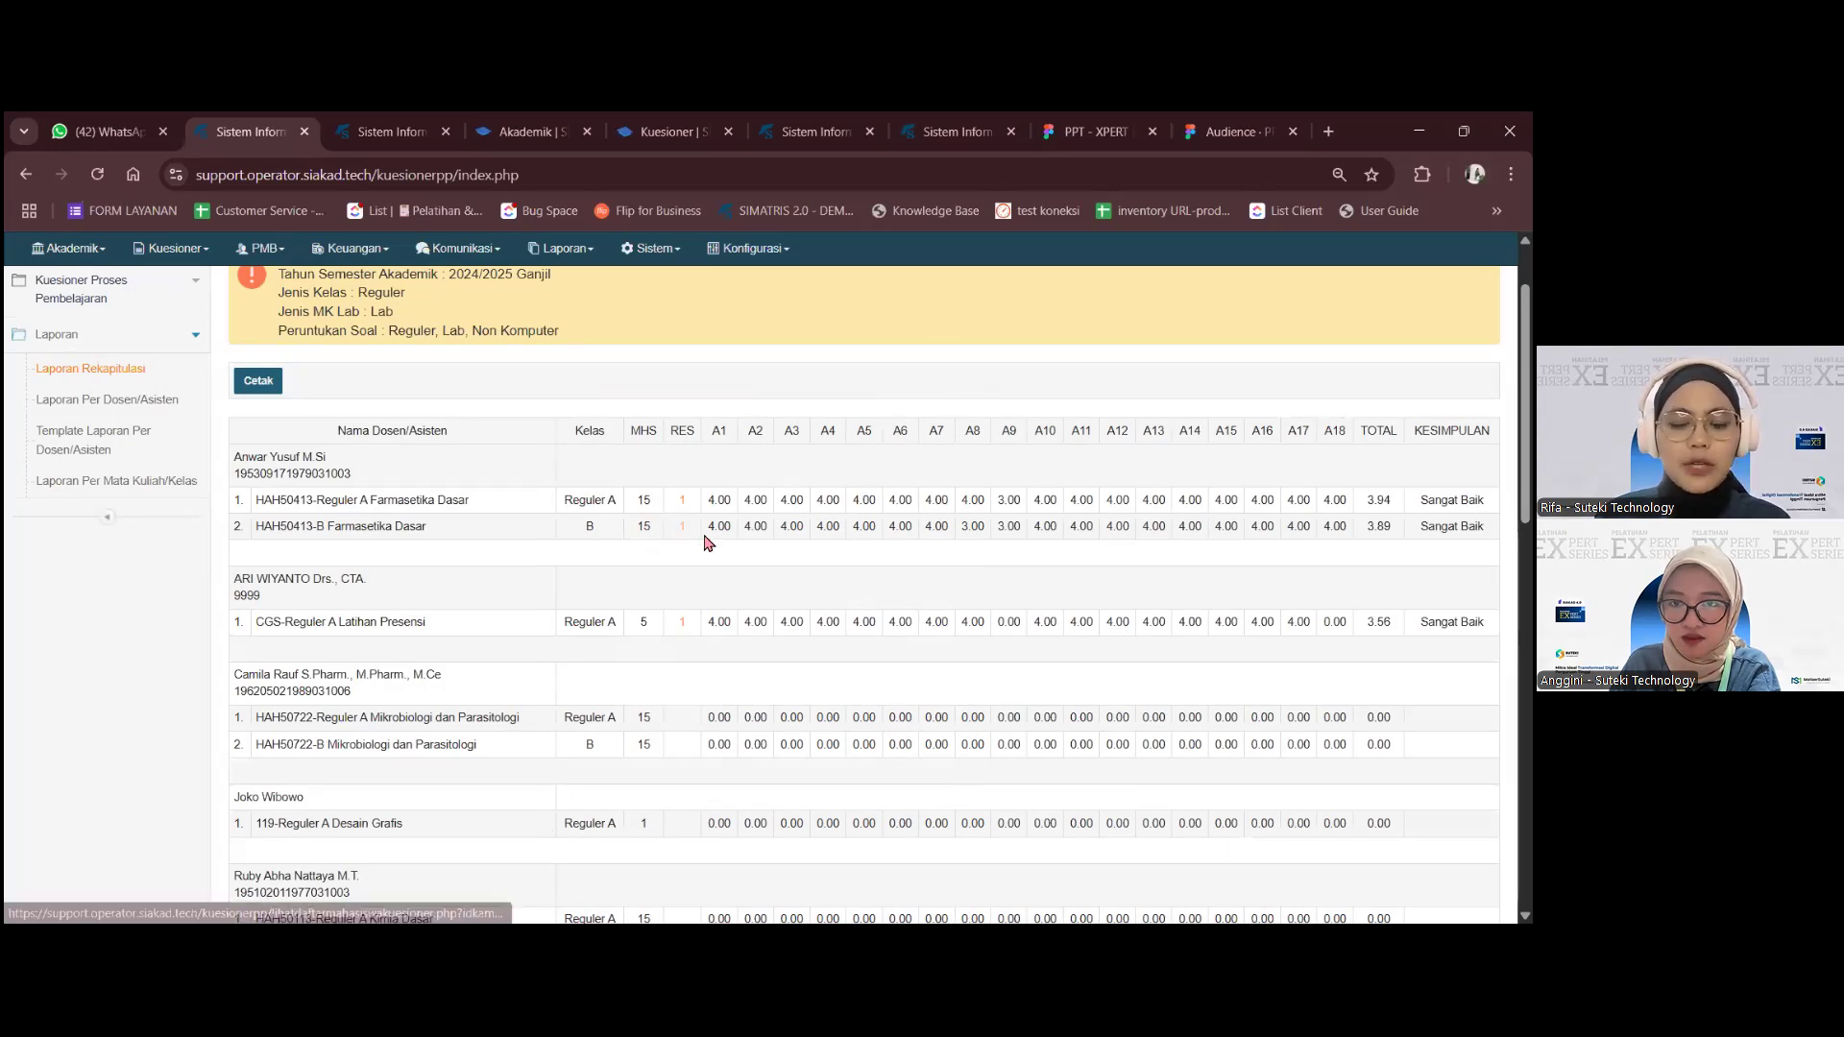
pyautogui.click(682, 527)
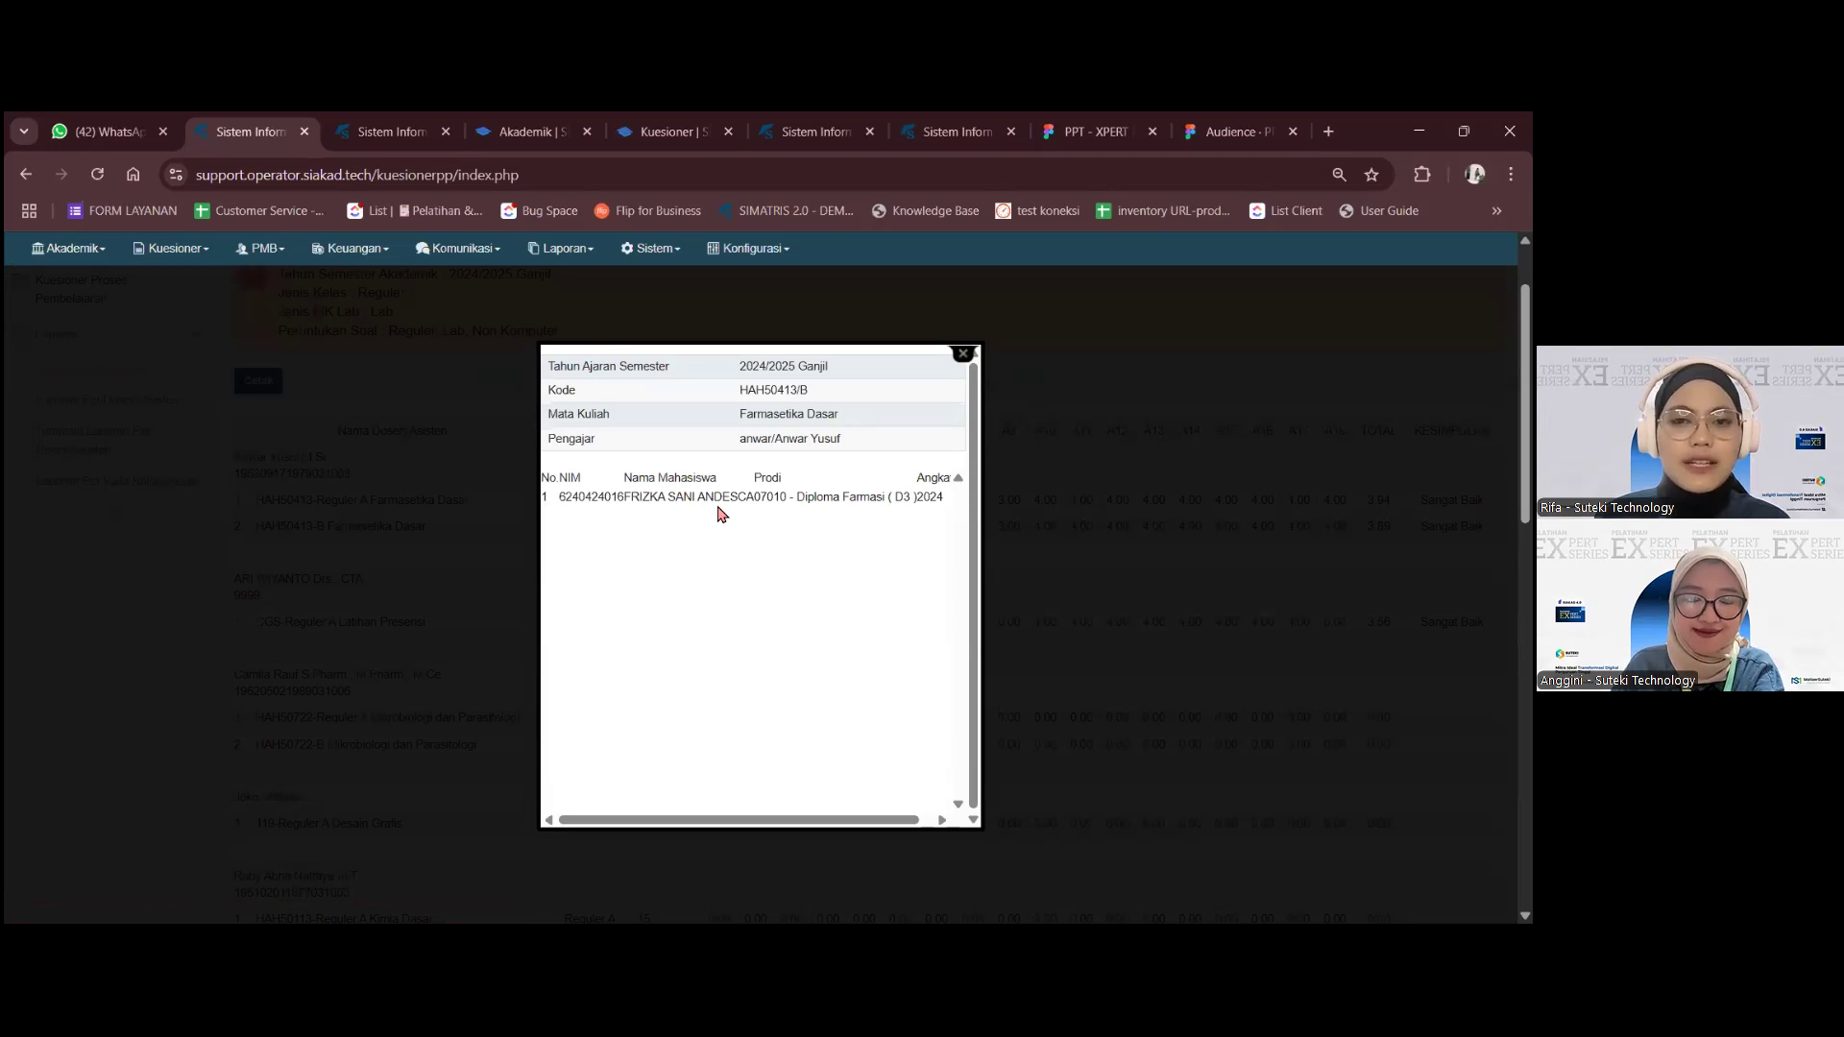
pyautogui.click(962, 355)
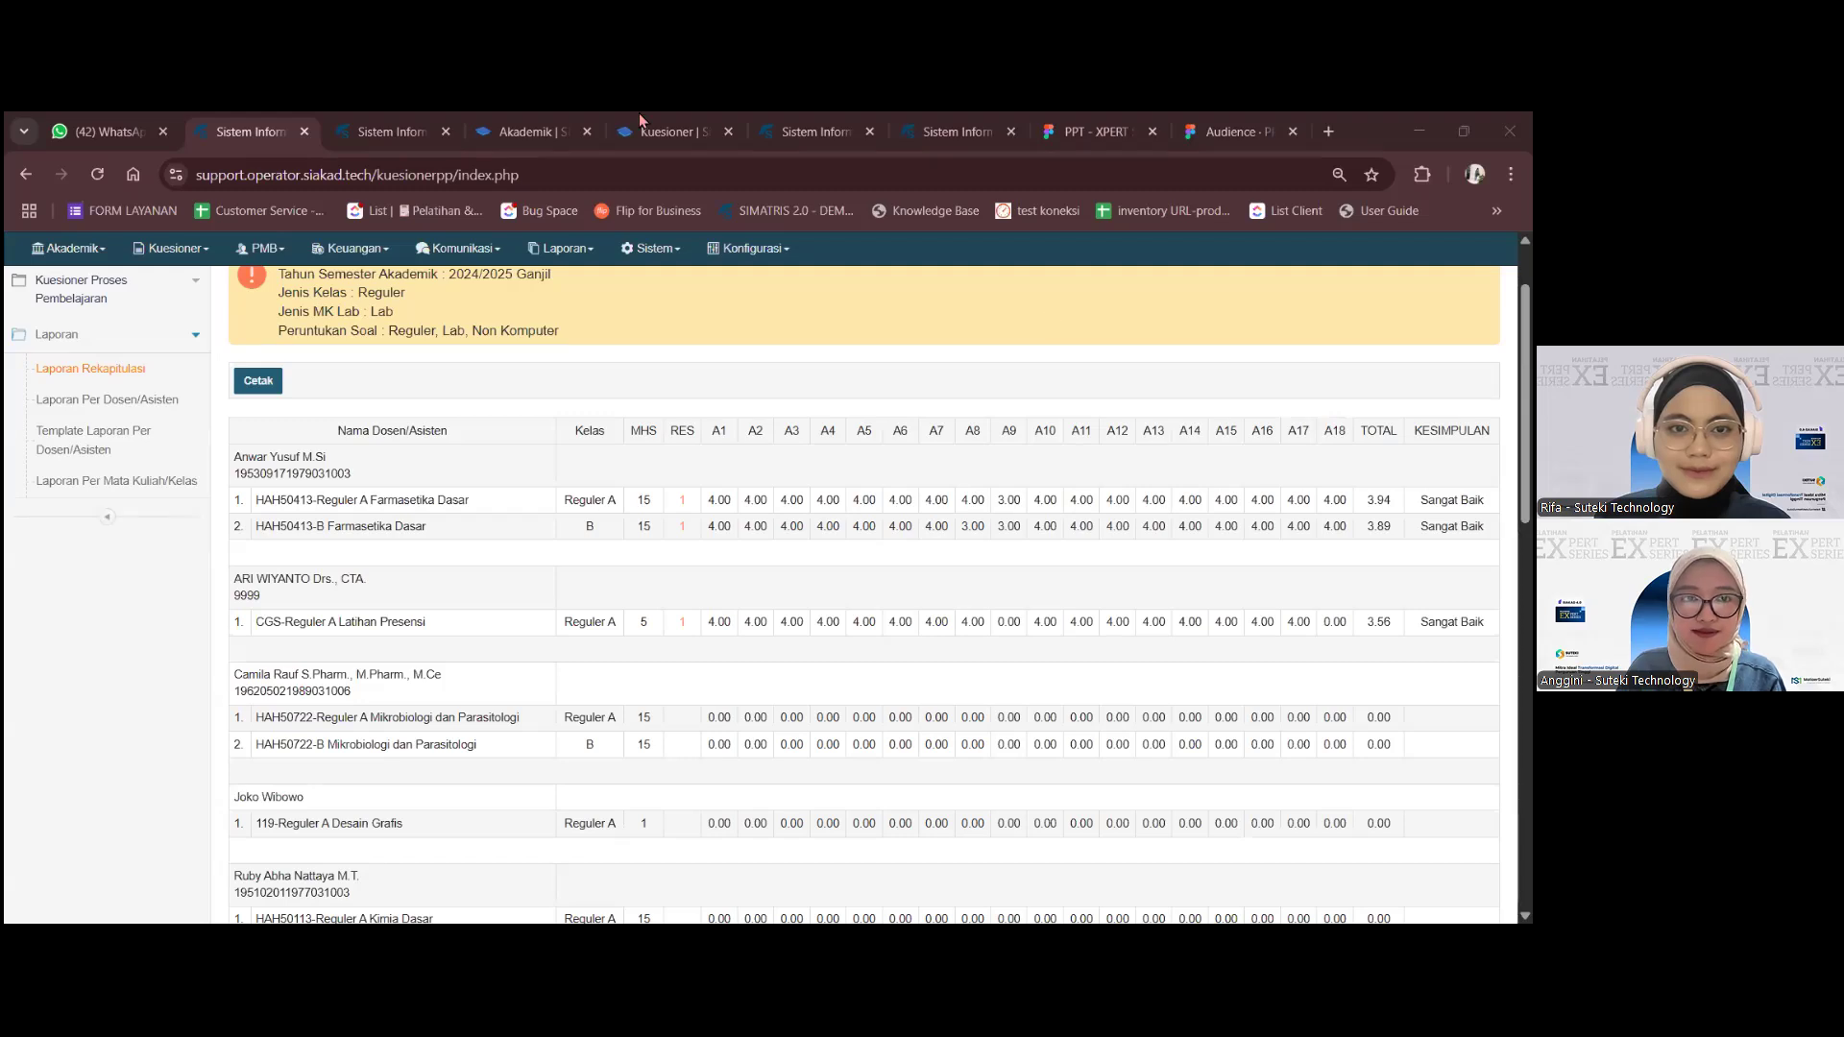
# - Switch to the student site, check the first Kimia Dasar course's details and look through the 2024/2025 Ganjil EDOM questionnaire list
pyautogui.moveTo(640, 117)
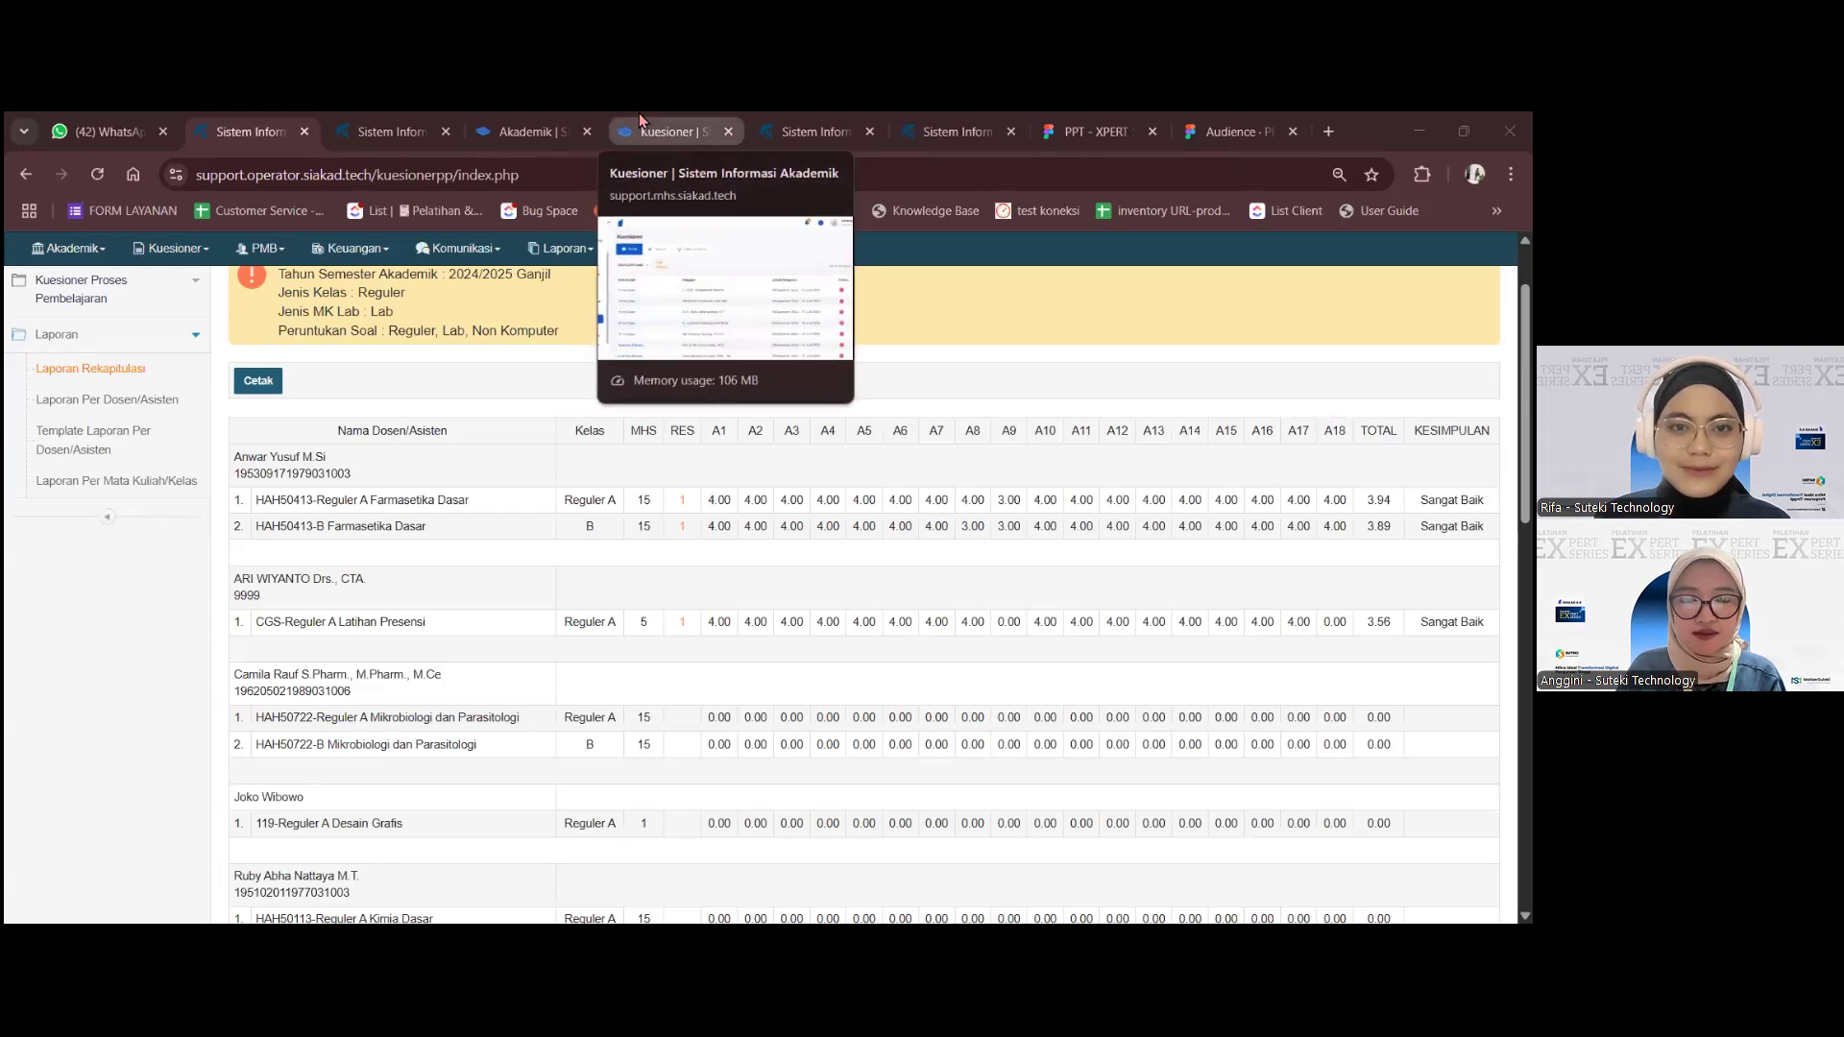
pyautogui.click(640, 120)
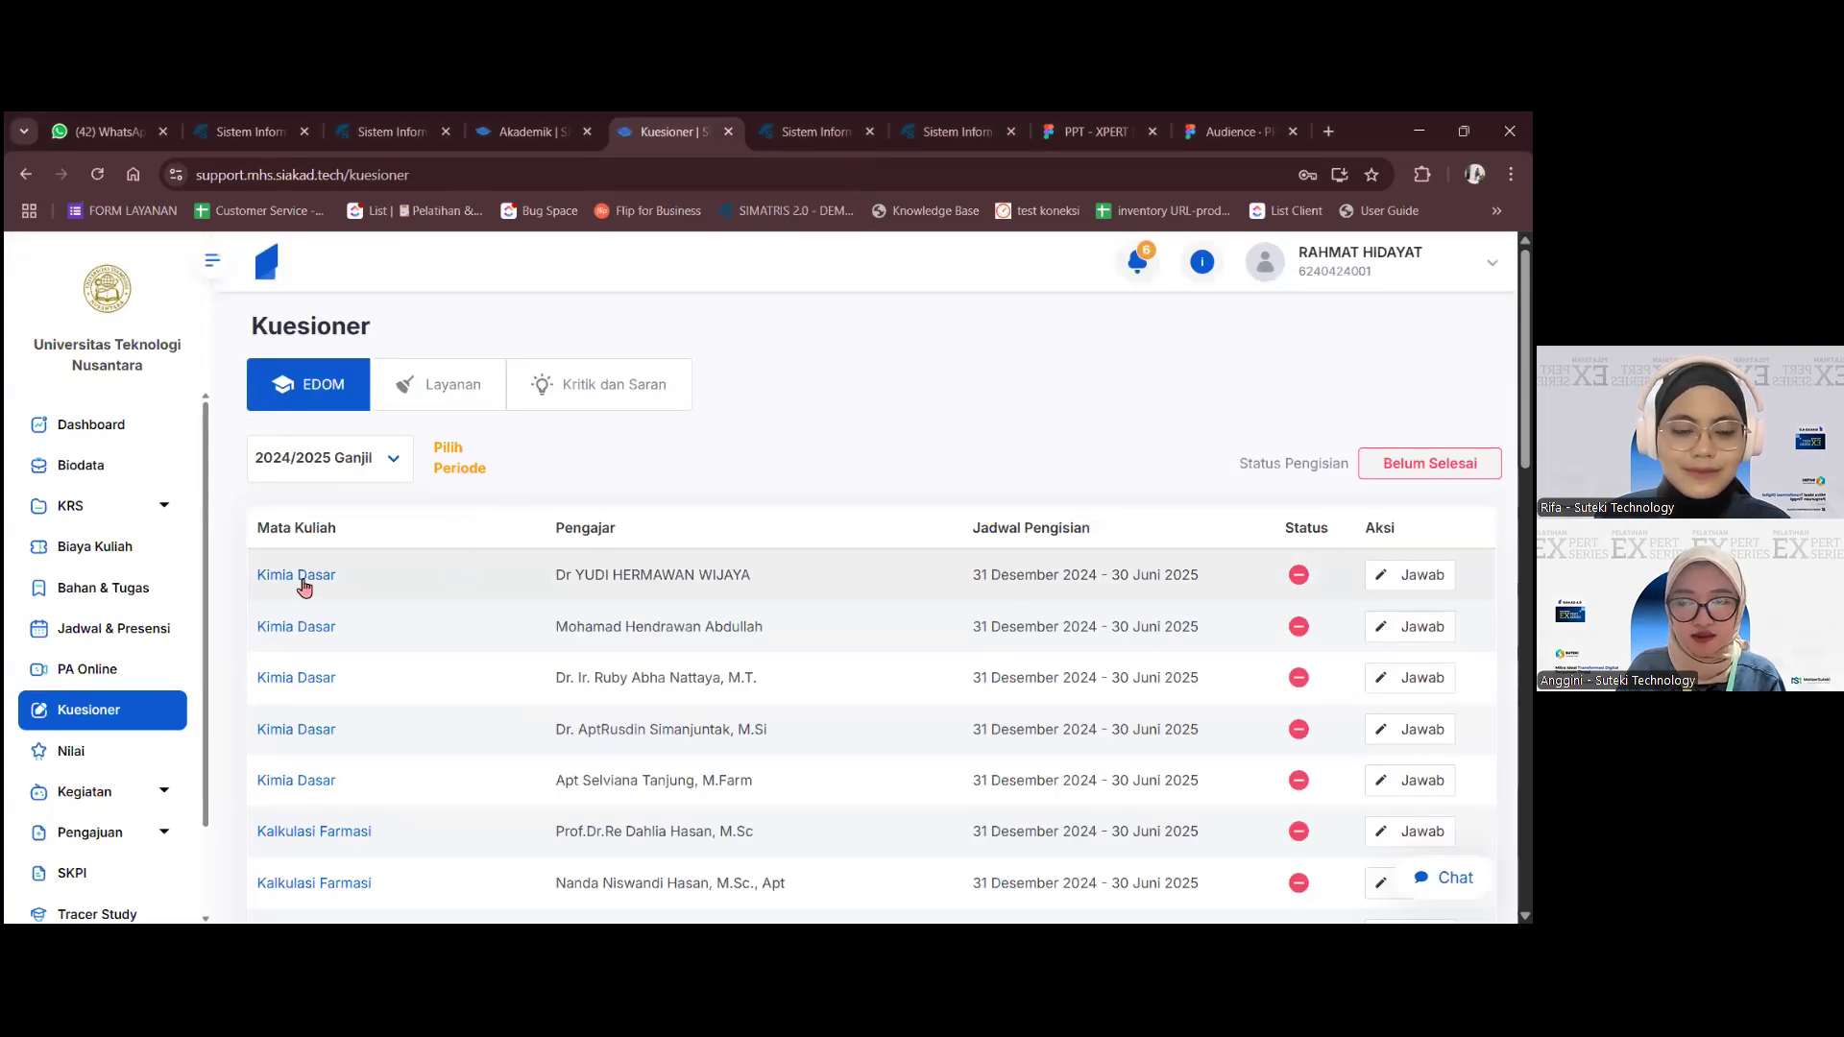
pyautogui.moveTo(304, 587)
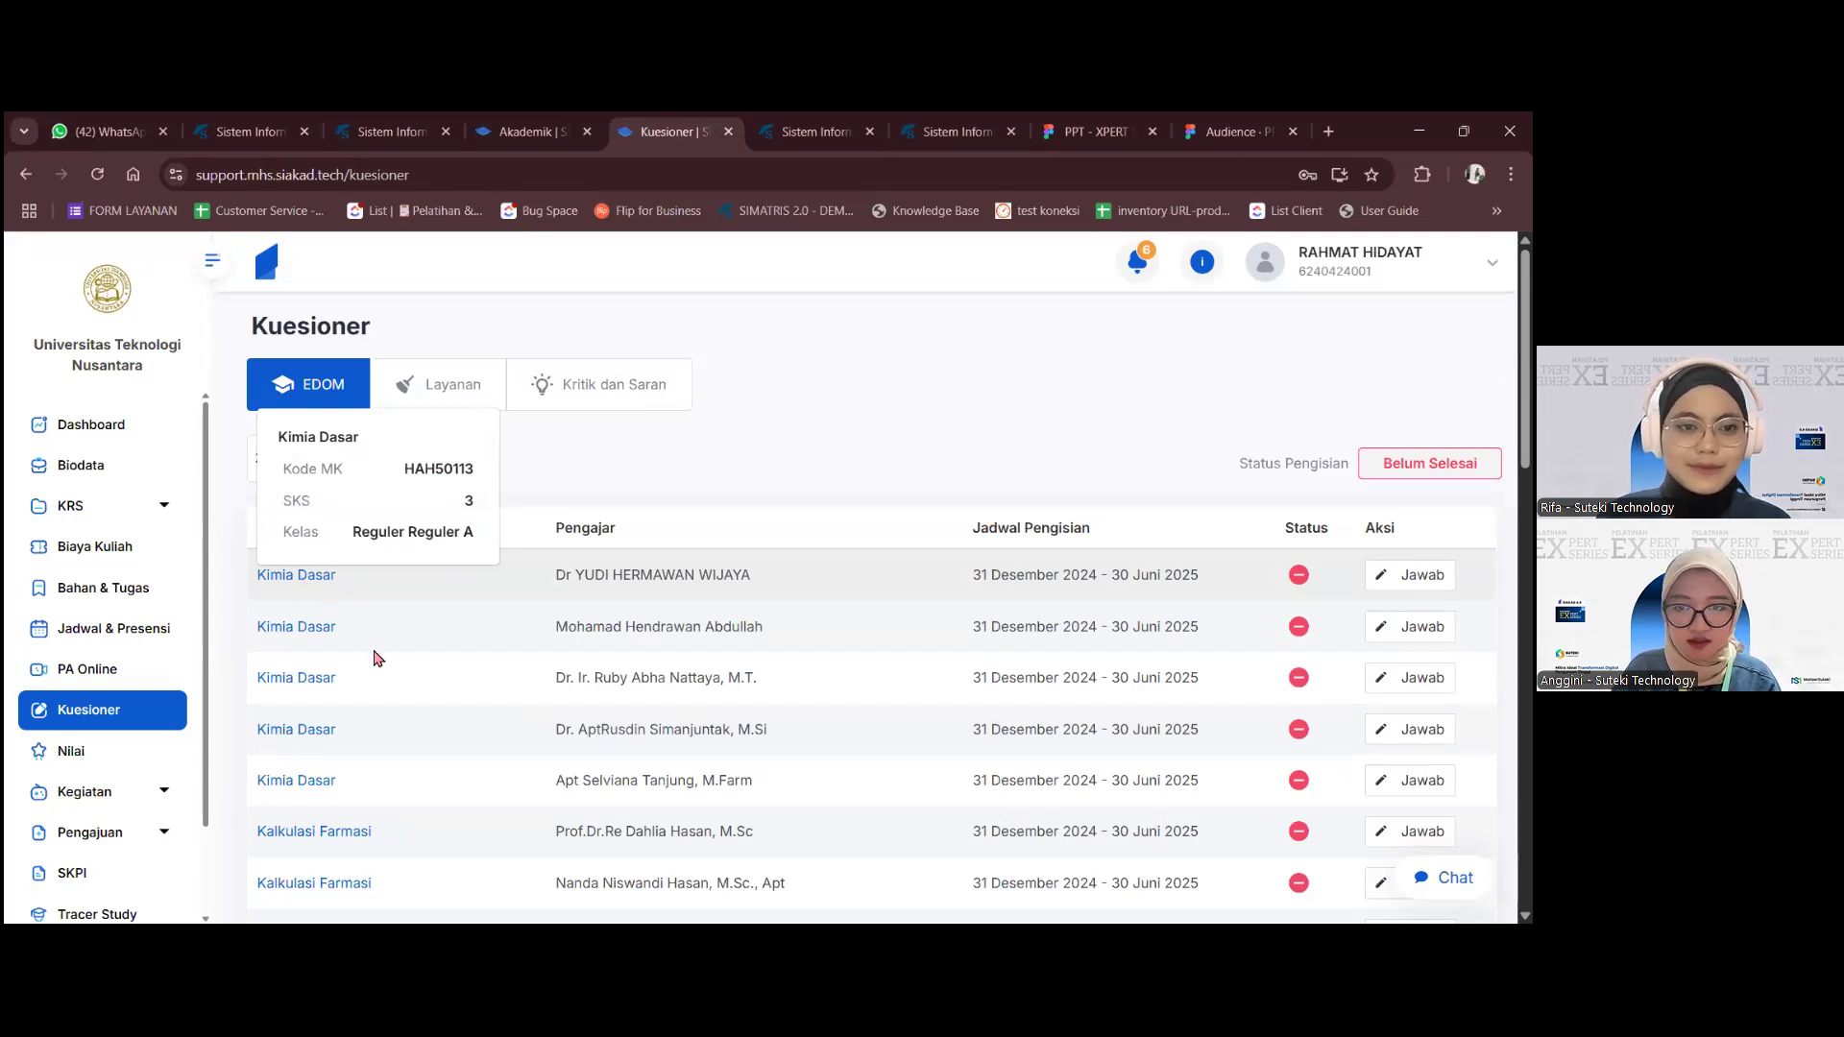
pyautogui.scroll(-1, 471, 600)
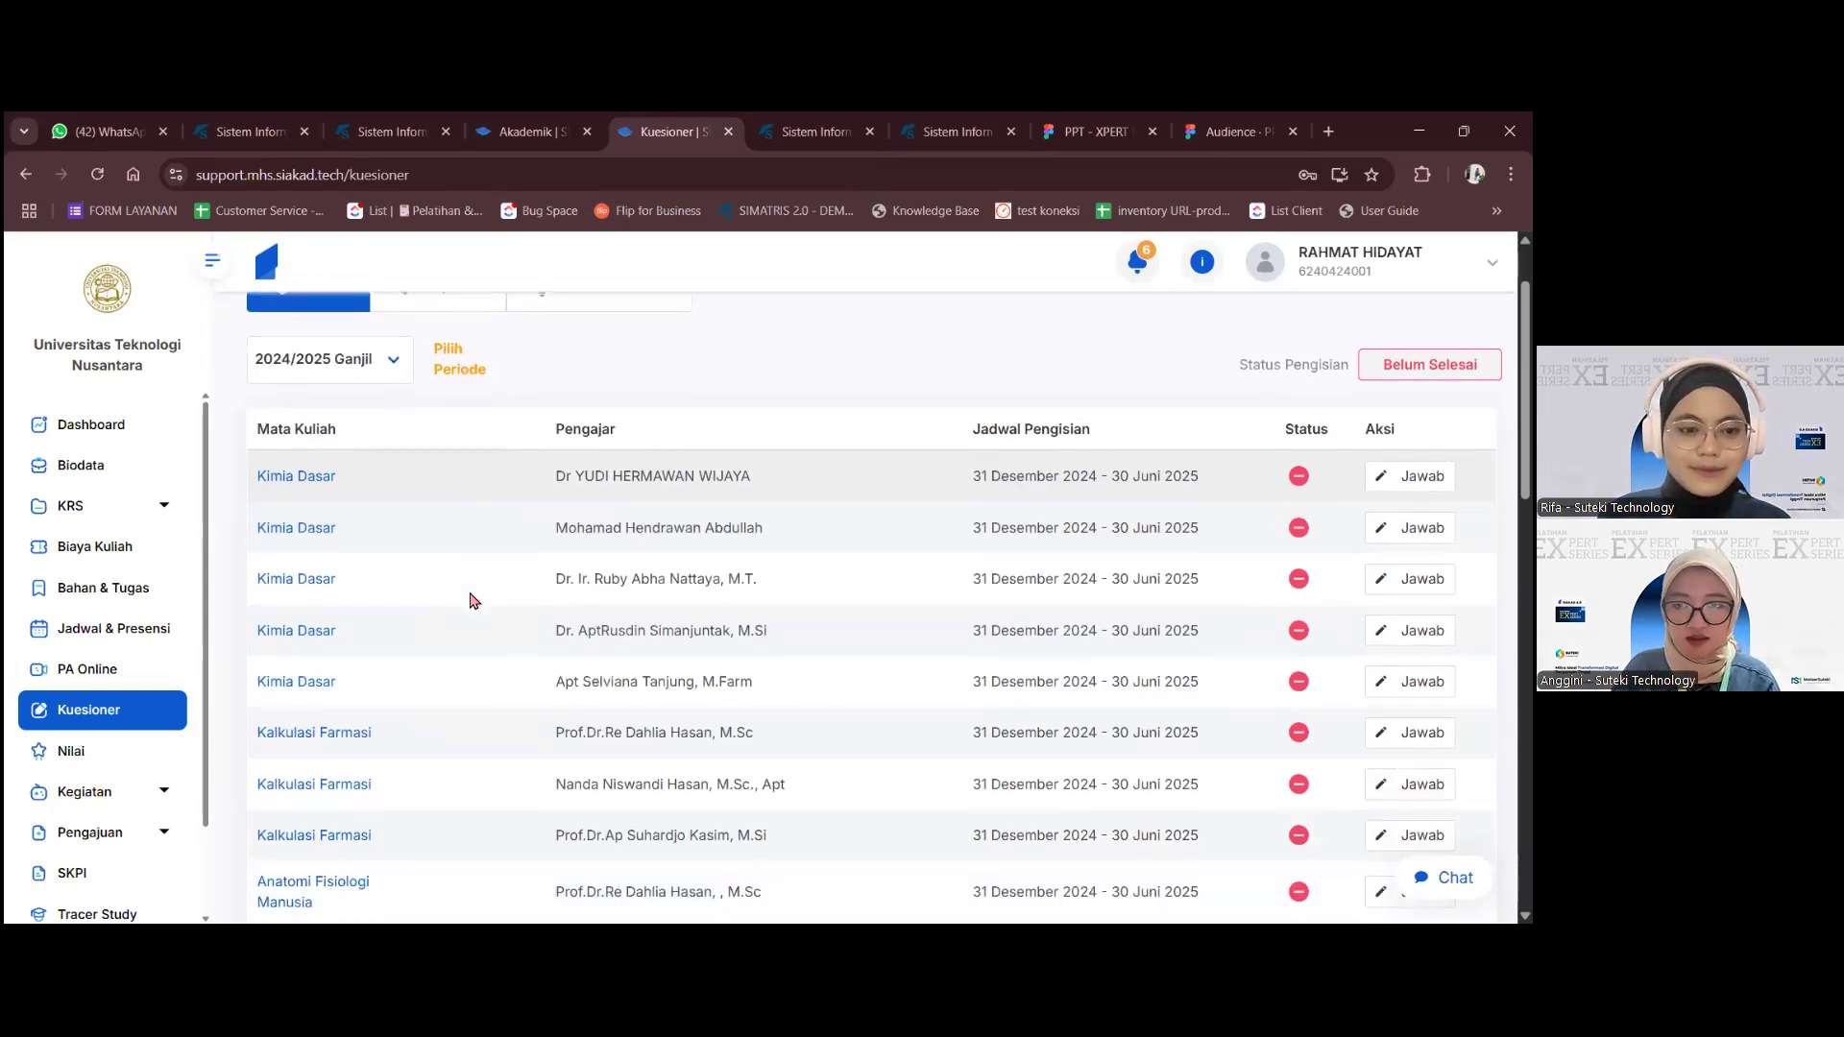
pyautogui.scroll(1, 471, 600)
pyautogui.scroll(-1, 471, 601)
pyautogui.scroll(-3, 471, 601)
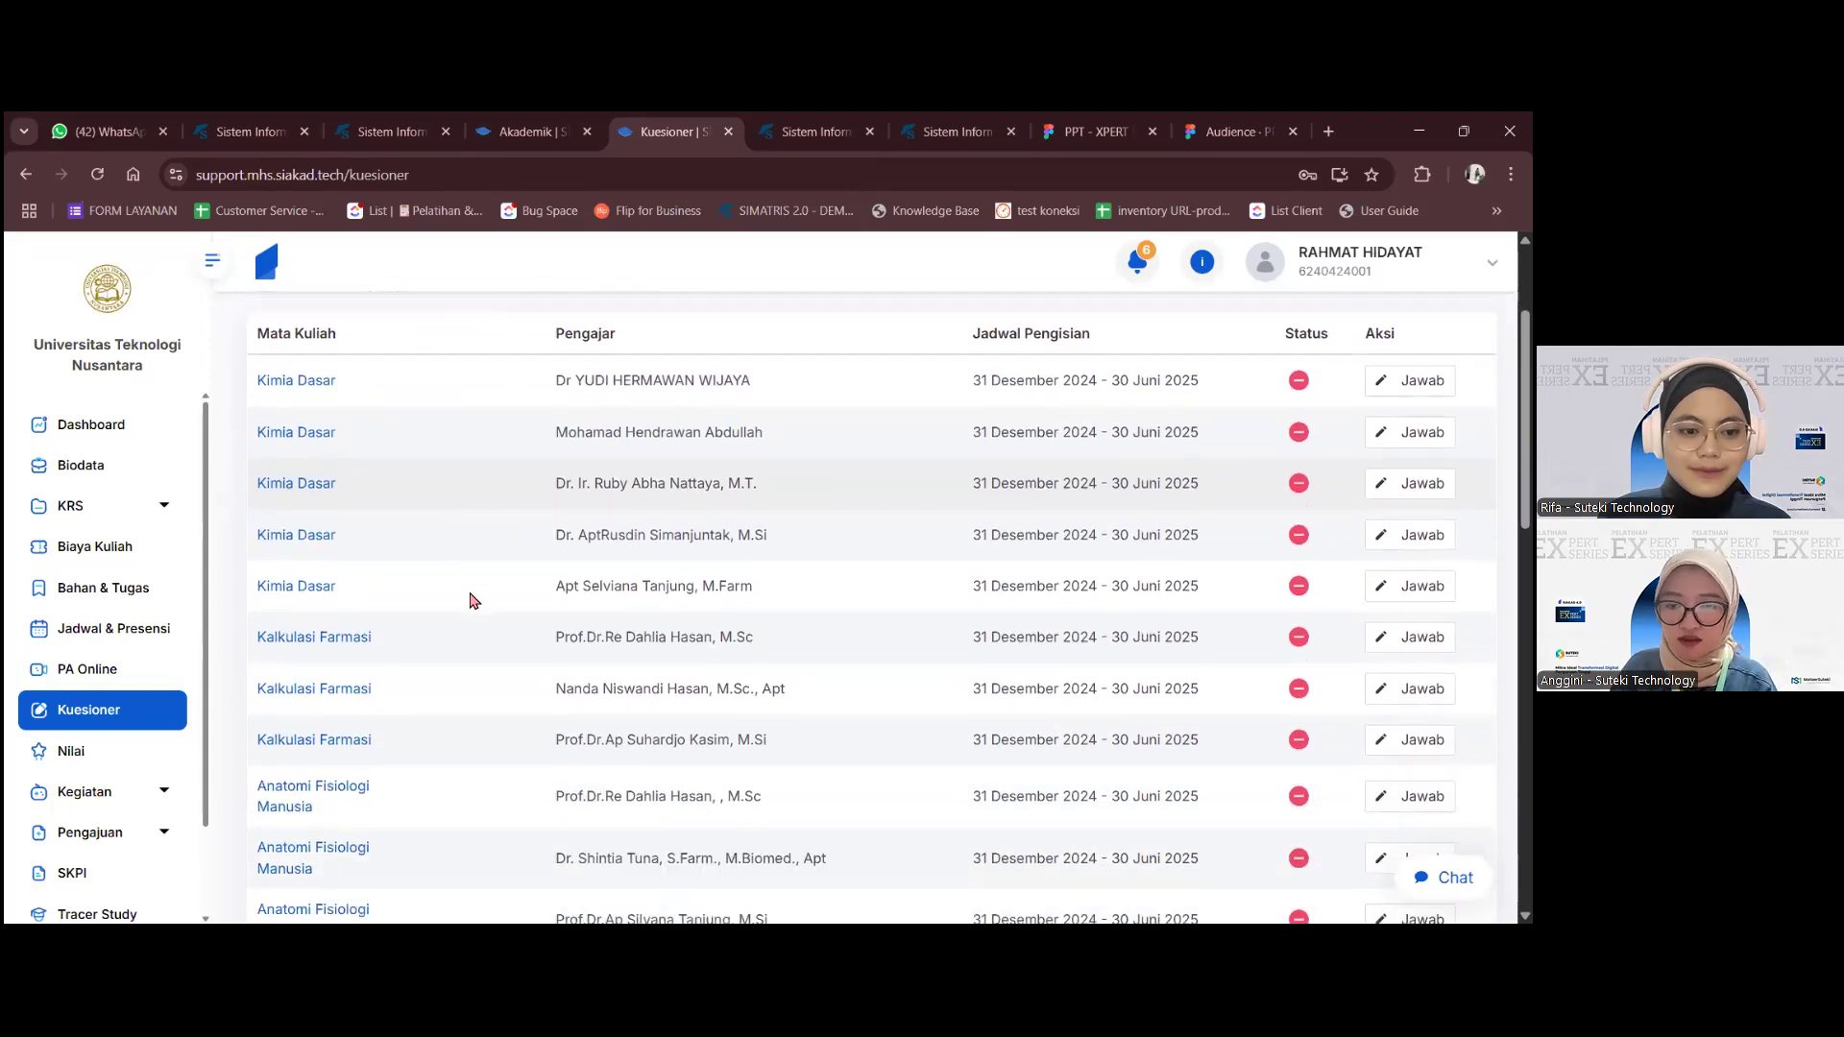
pyautogui.scroll(-6, 471, 600)
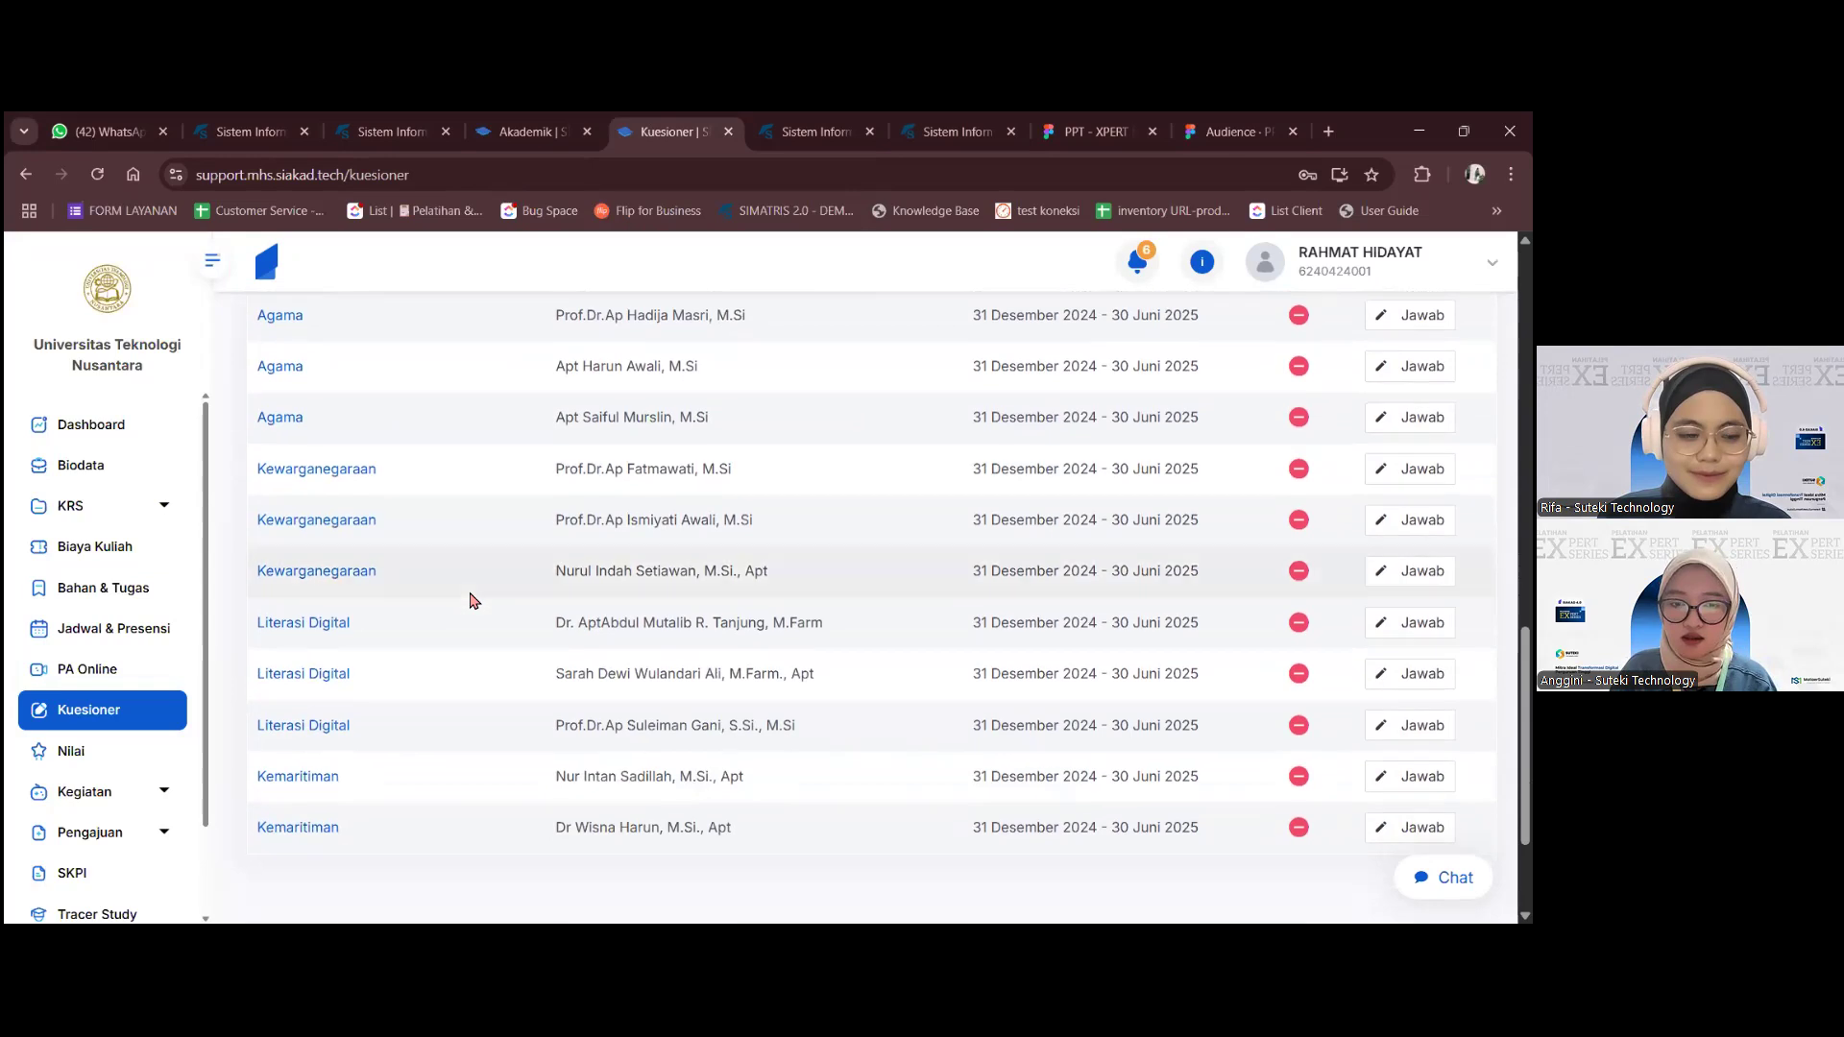
pyautogui.scroll(10, 471, 601)
pyautogui.scroll(1, 470, 600)
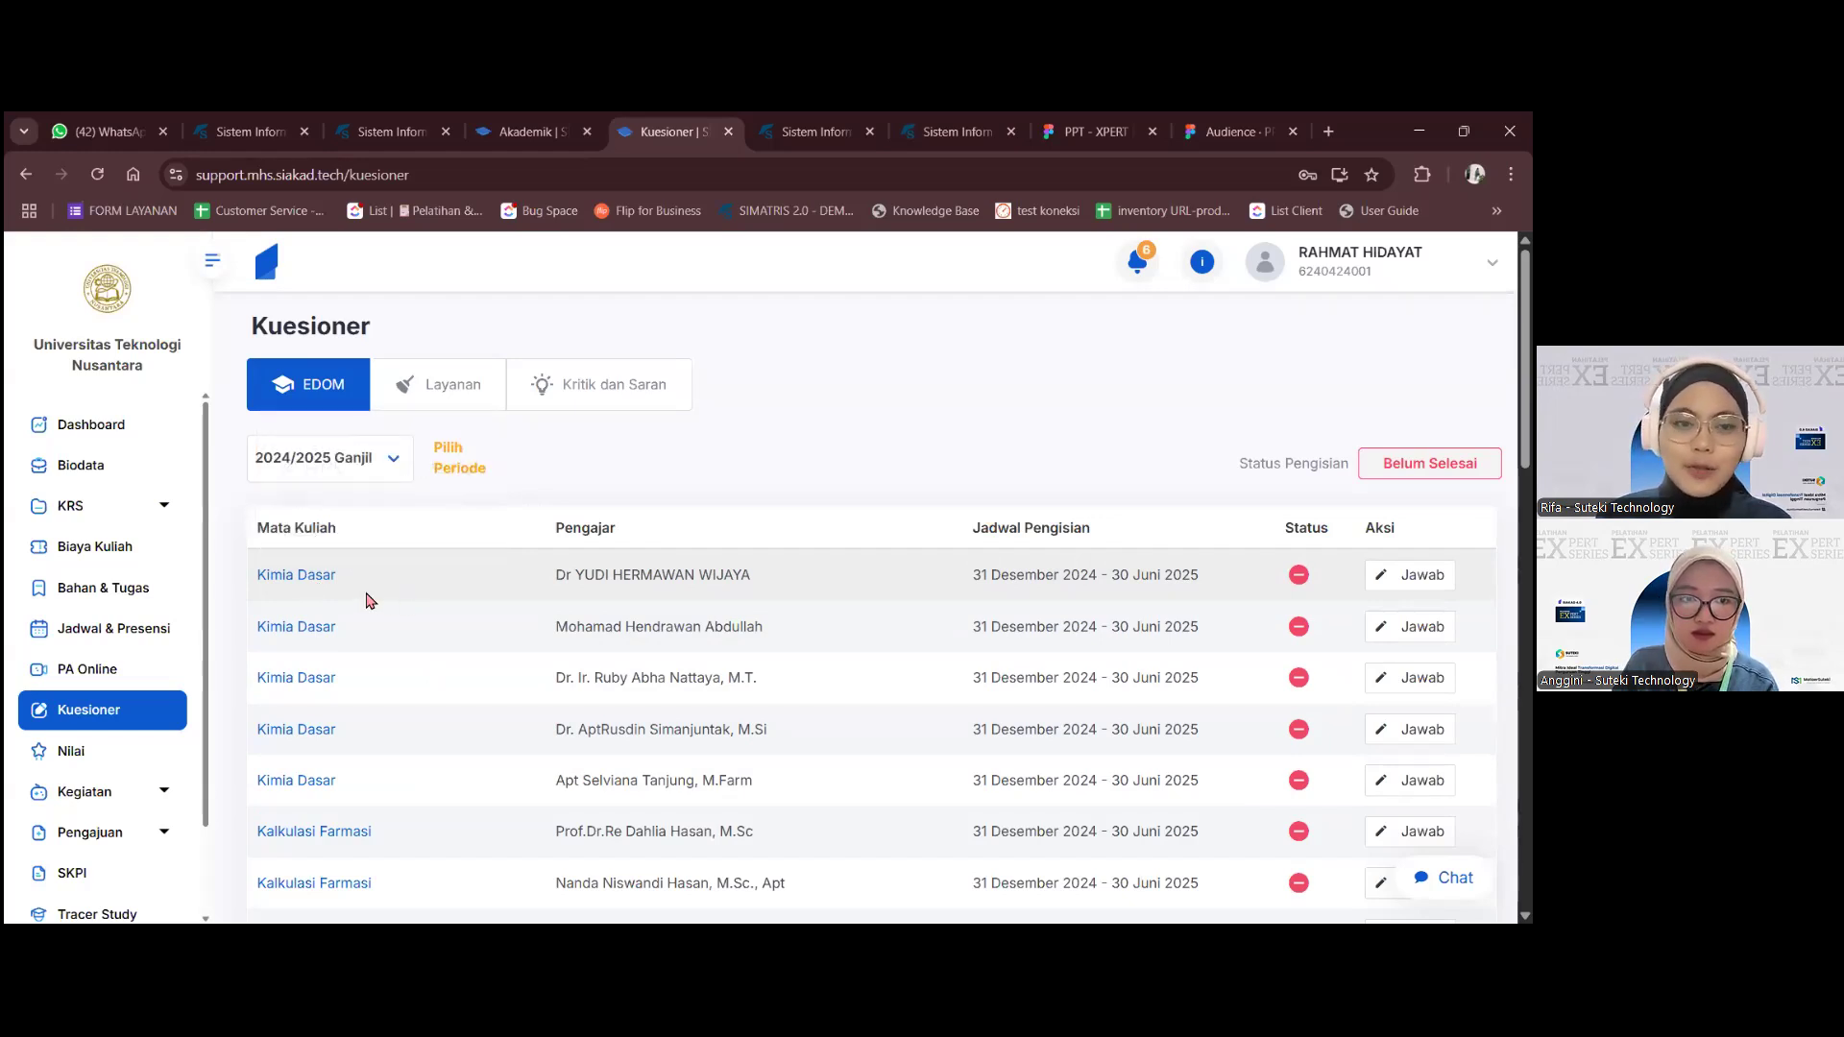
# - Highlight the first Kimia Dasar entry and show its course code, credits and class again
pyautogui.moveTo(252, 584); pyautogui.dragTo(557, 591)
pyautogui.click(569, 559)
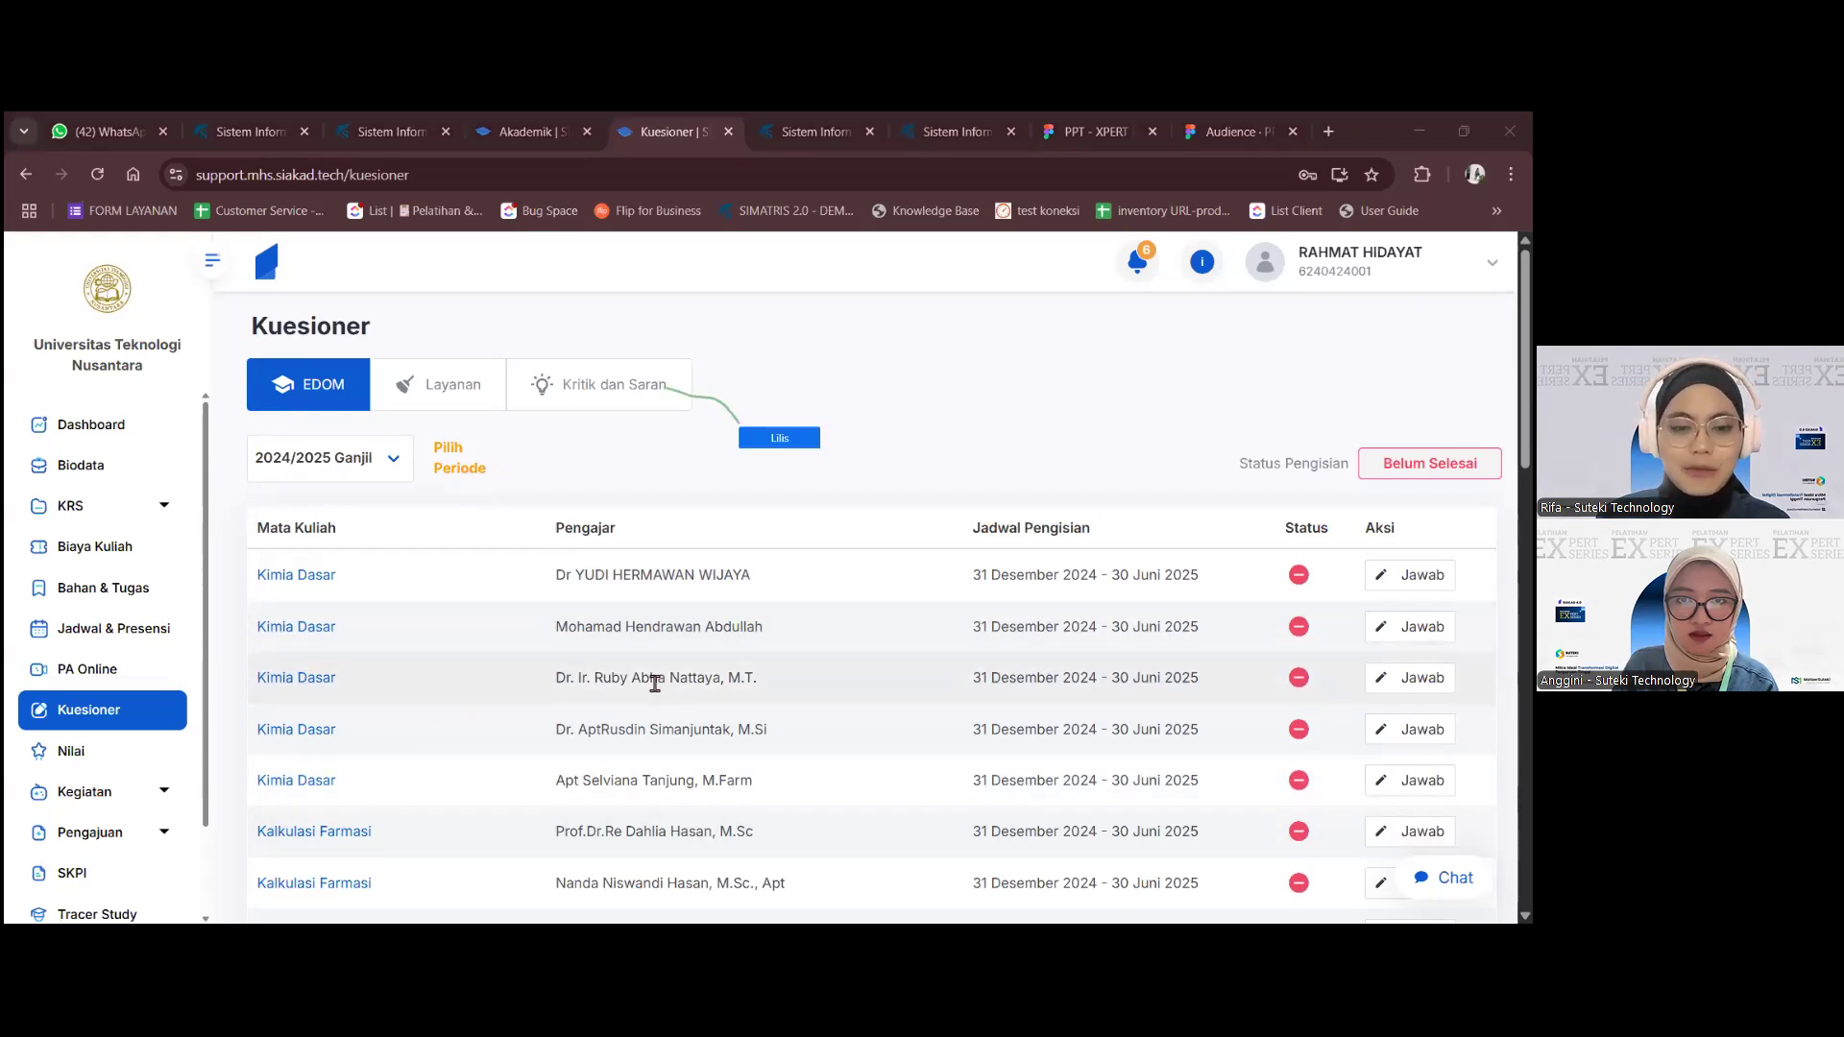
pyautogui.click(311, 584)
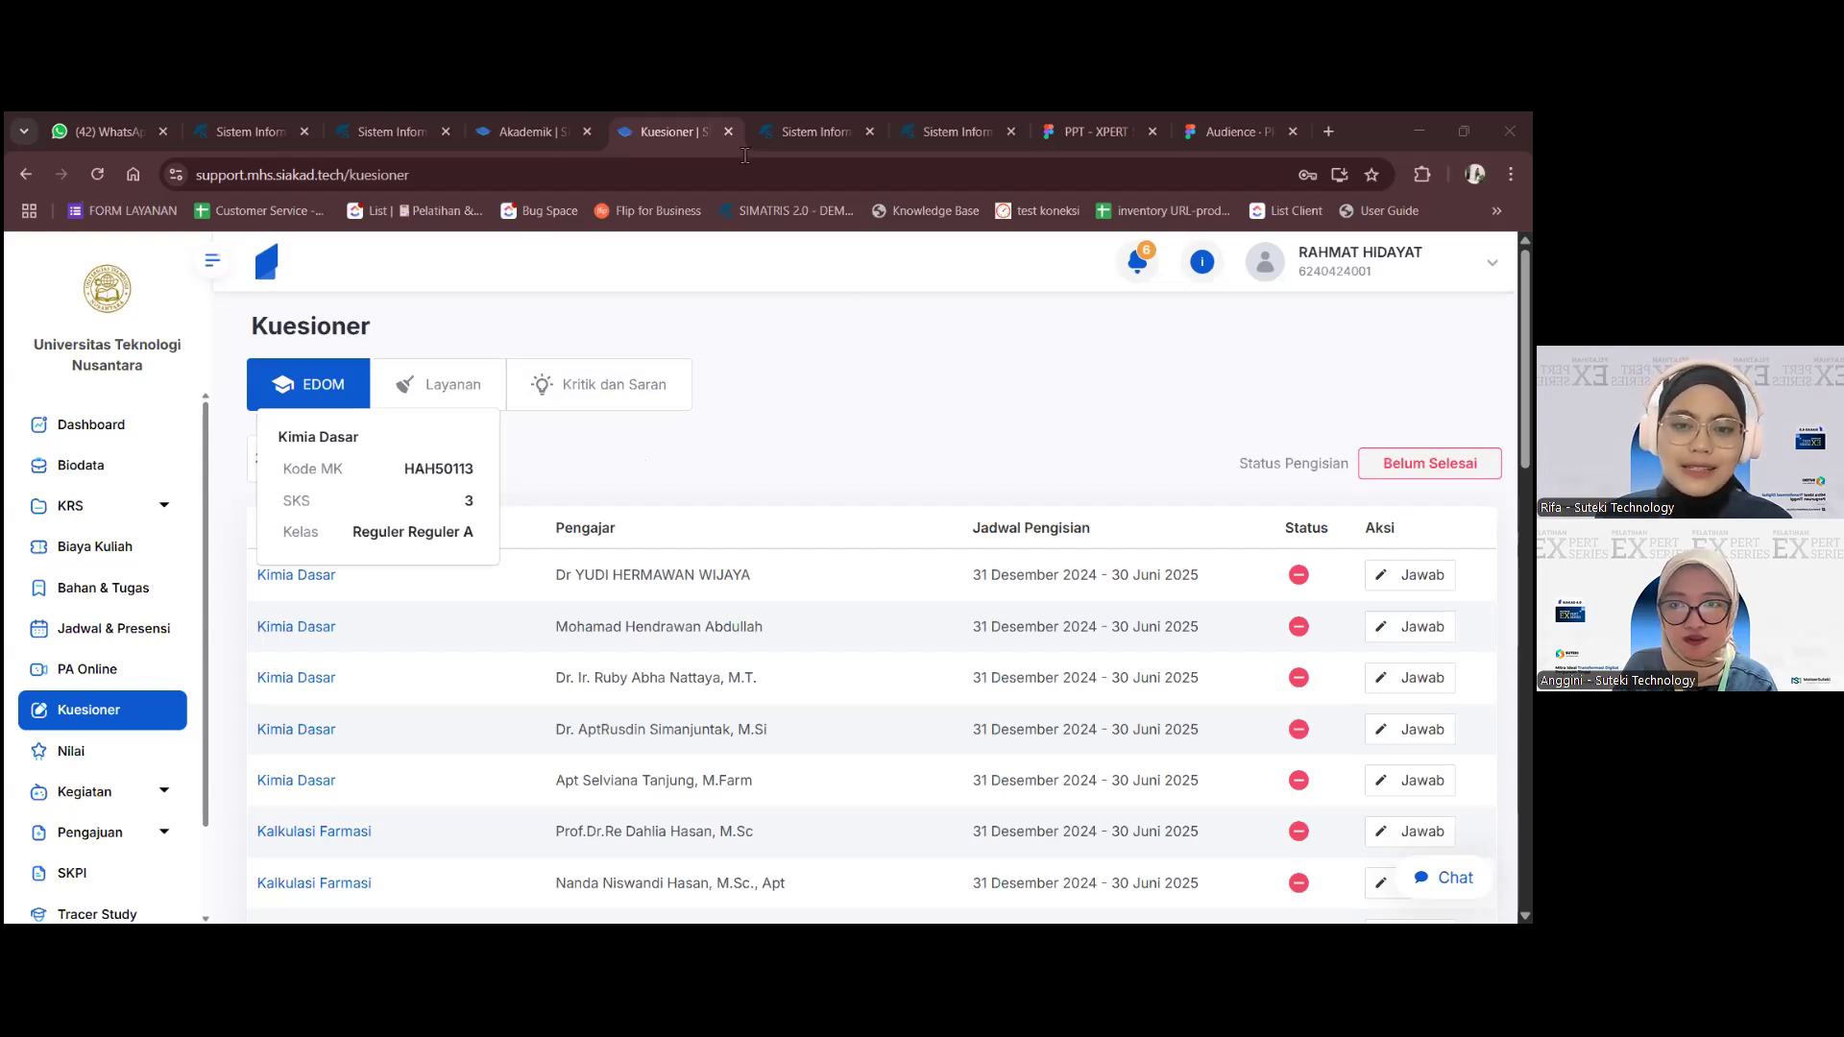
# - Return to the operator site and show the search form of the Proses Pembelajaran questionnaire
pyautogui.click(274, 122)
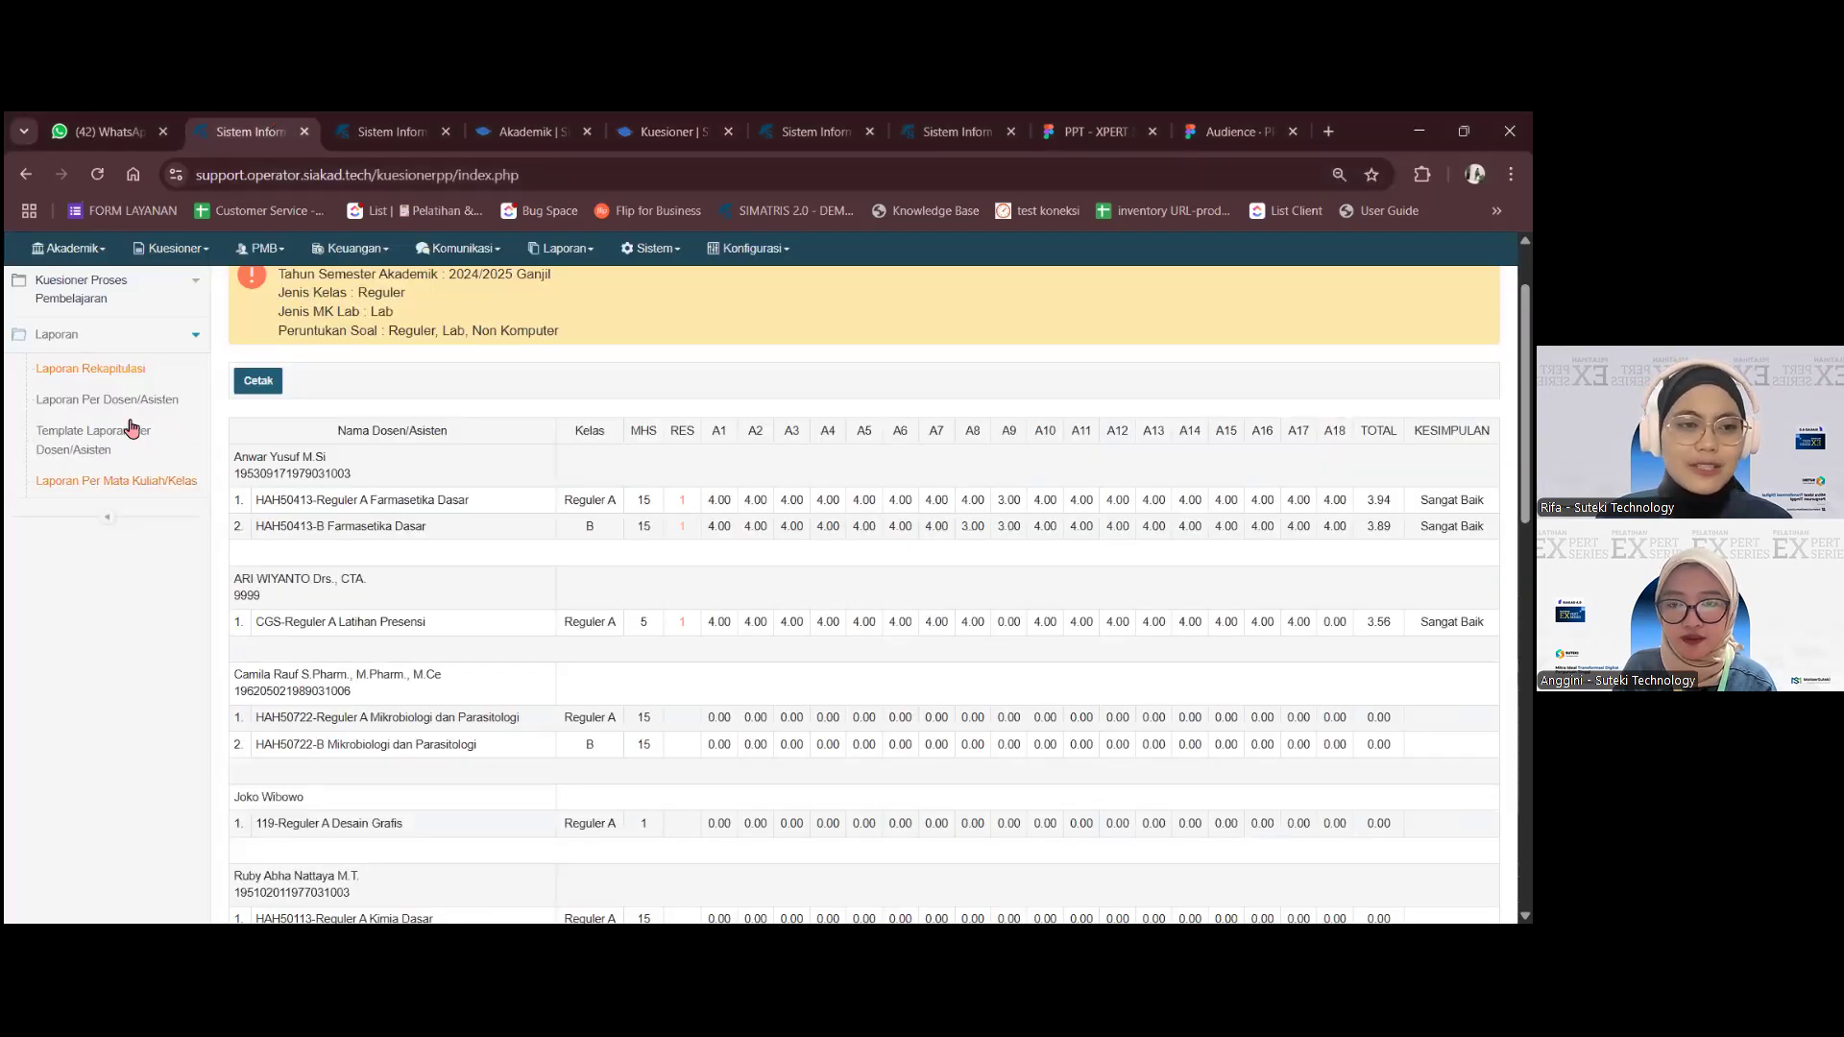
pyautogui.click(178, 334)
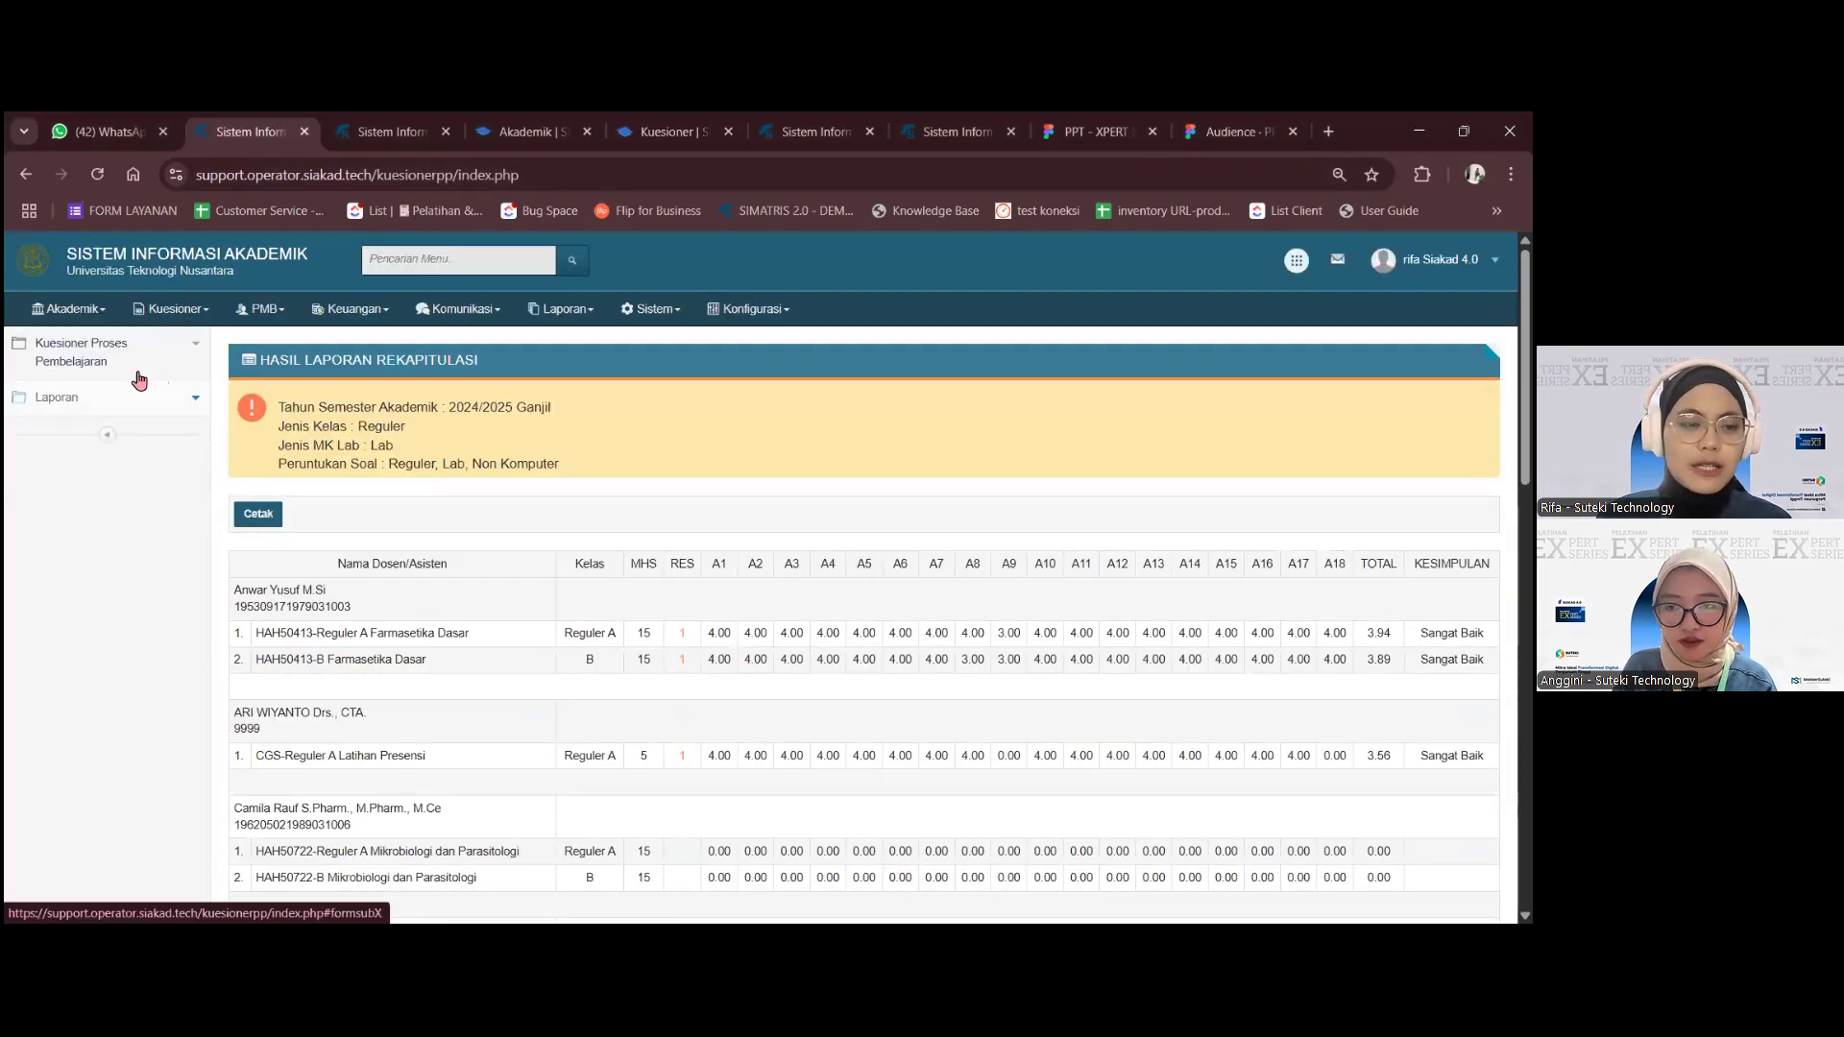
pyautogui.moveTo(171, 310)
pyautogui.click(97, 387)
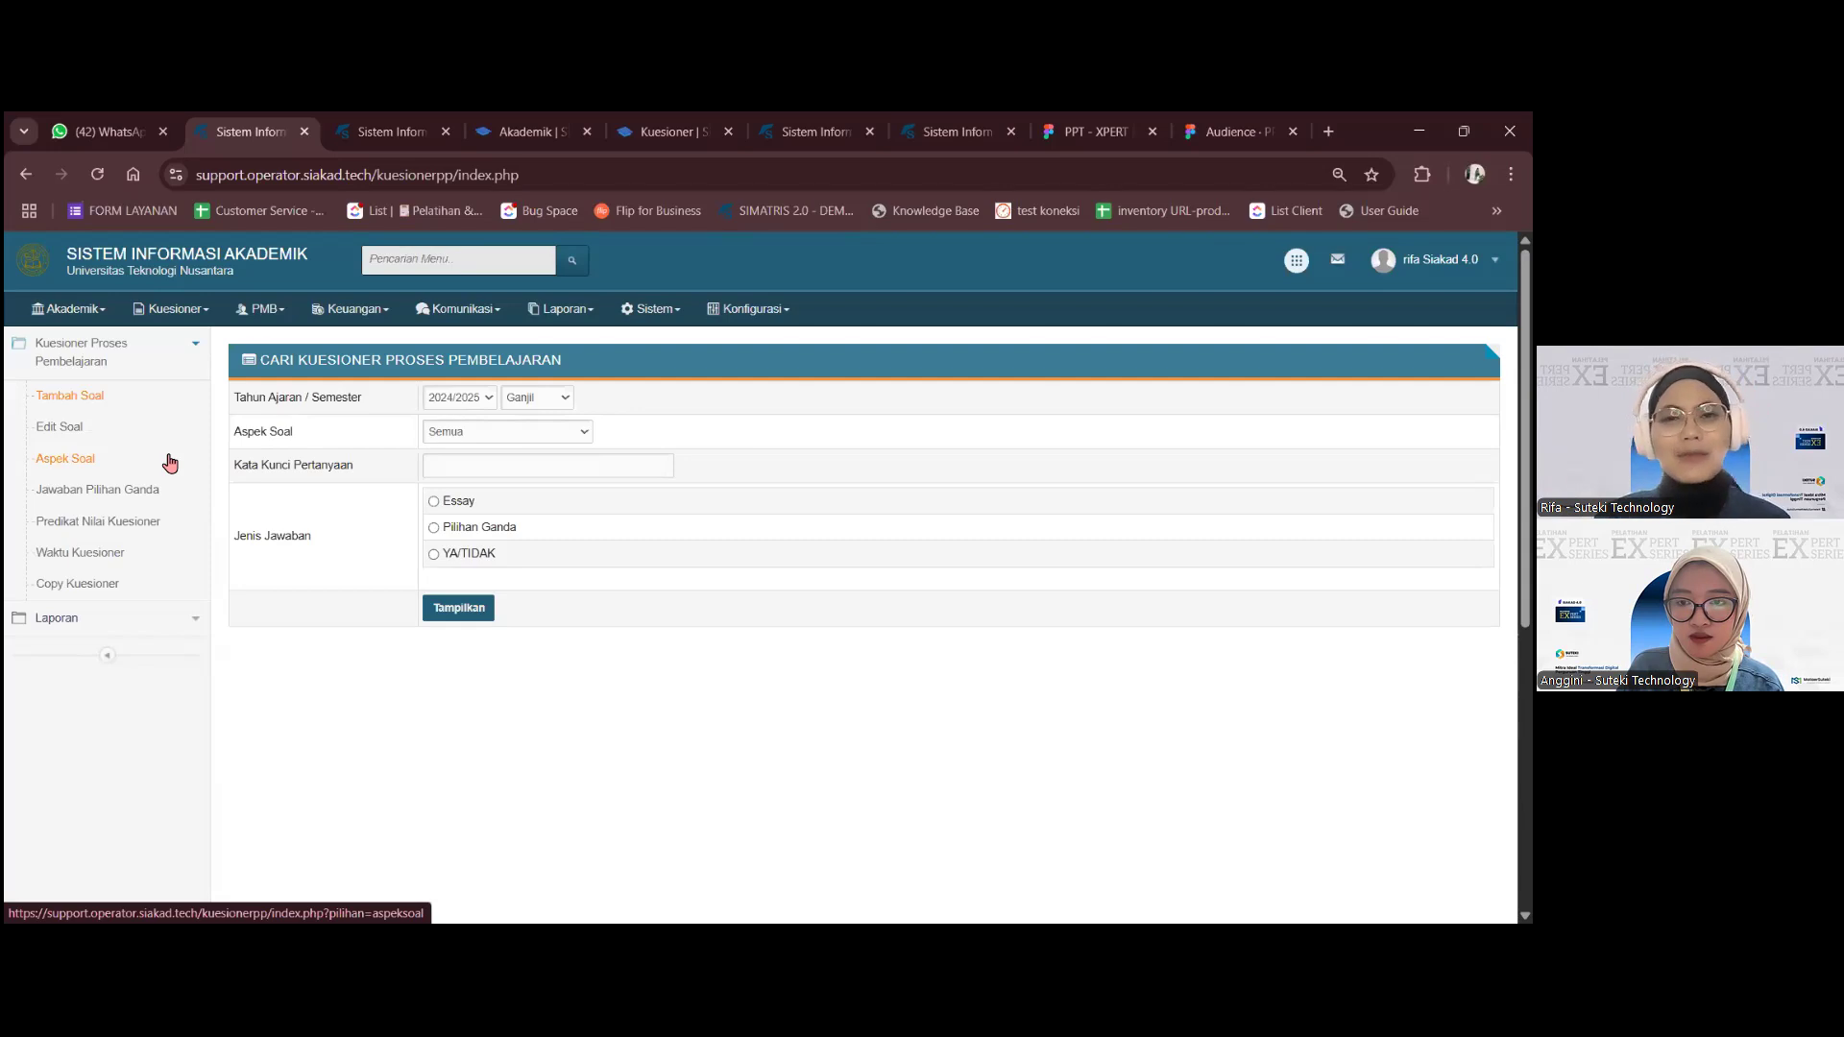
# - On the student site, start the first Kimia Dasar questionnaire and answer statement 1 with S (Setuju) and statement 2 with TS (Tidak Setuju)
pyautogui.click(672, 131)
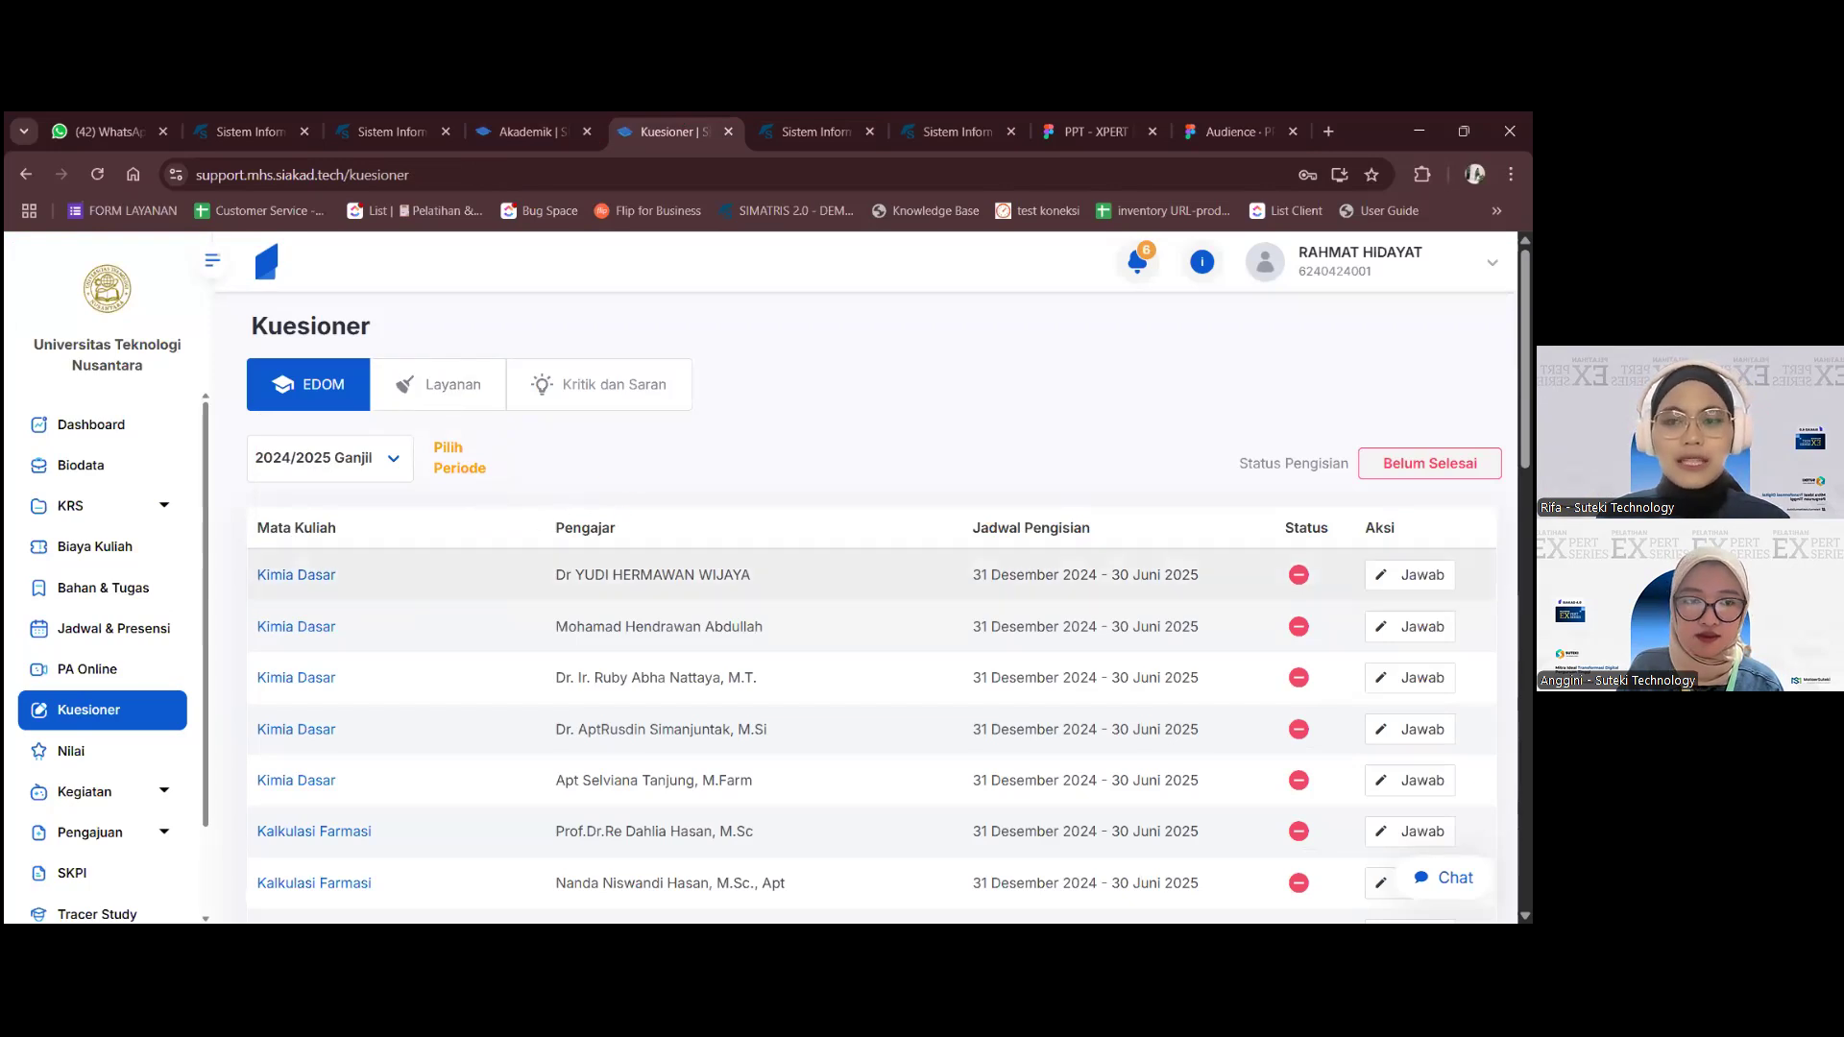
pyautogui.click(1410, 574)
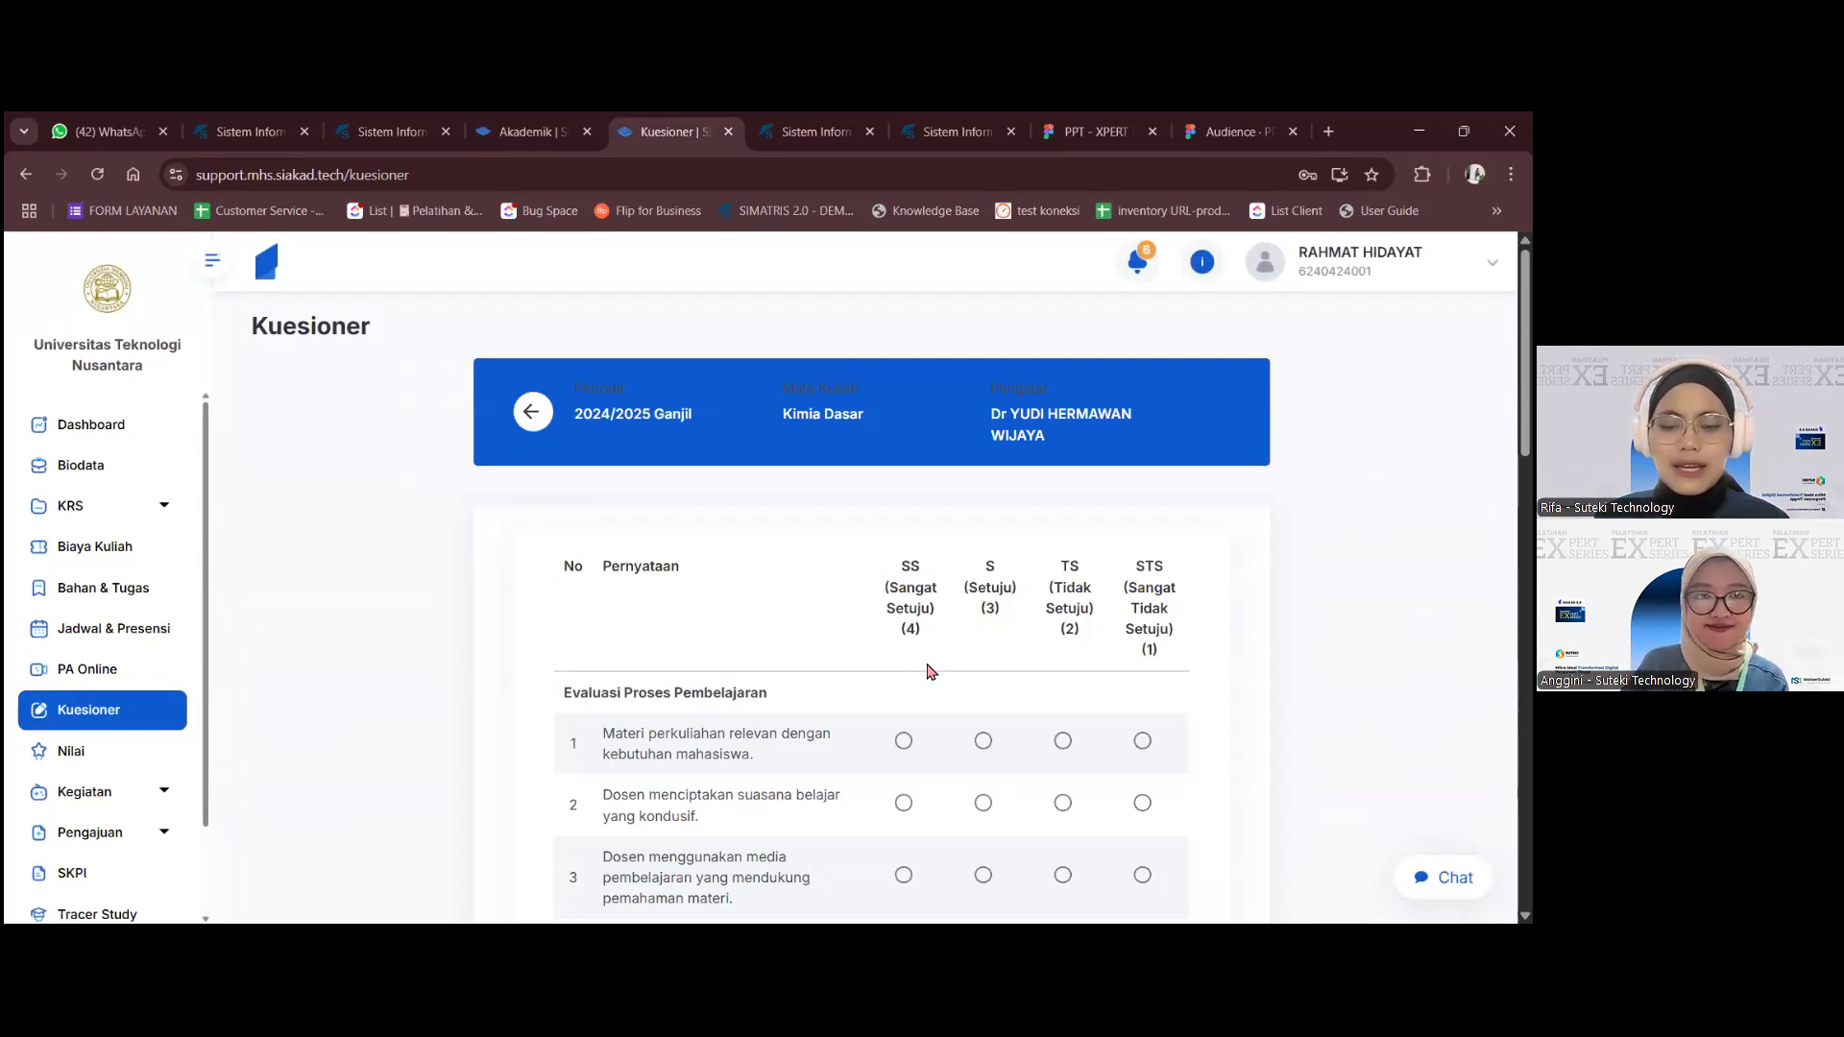
pyautogui.scroll(-1, 917, 662)
pyautogui.click(904, 643)
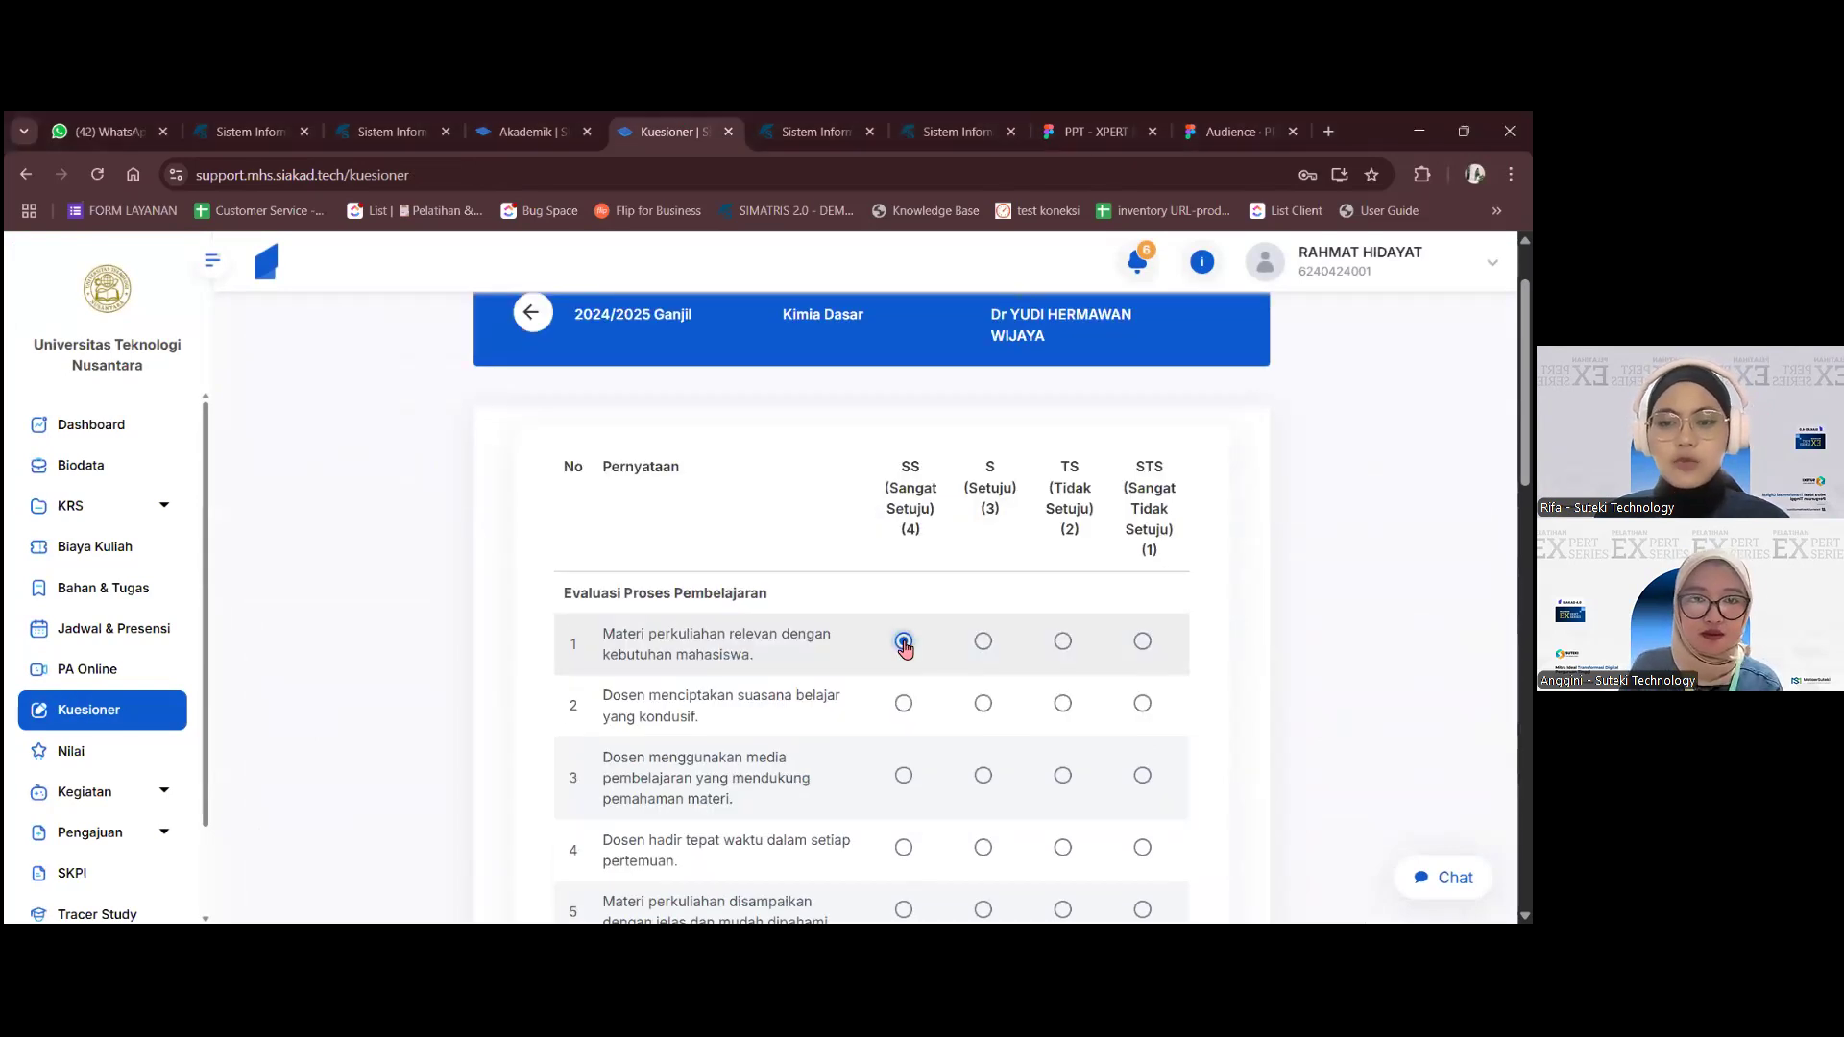
pyautogui.click(986, 643)
pyautogui.click(1065, 704)
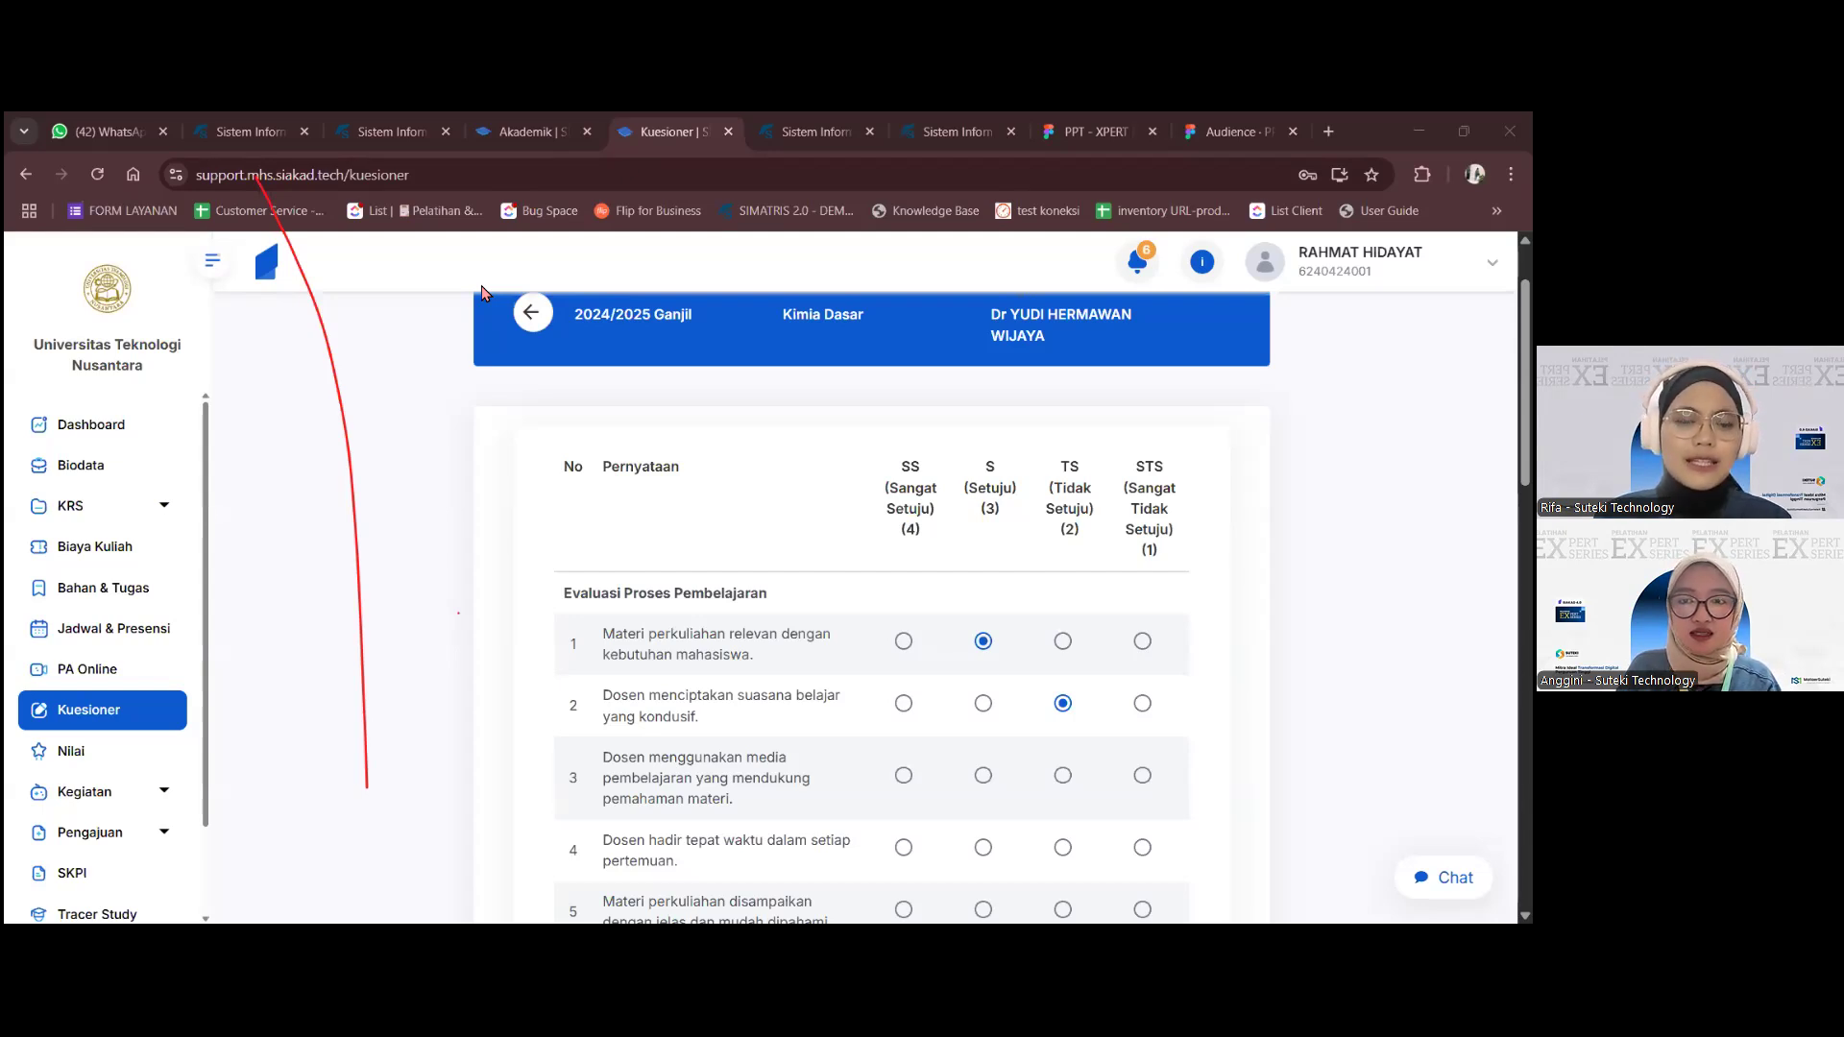
# - On the operator site, show the Kuesioner section of the system's Aturan settings
pyautogui.click(392, 131)
pyautogui.click(135, 430)
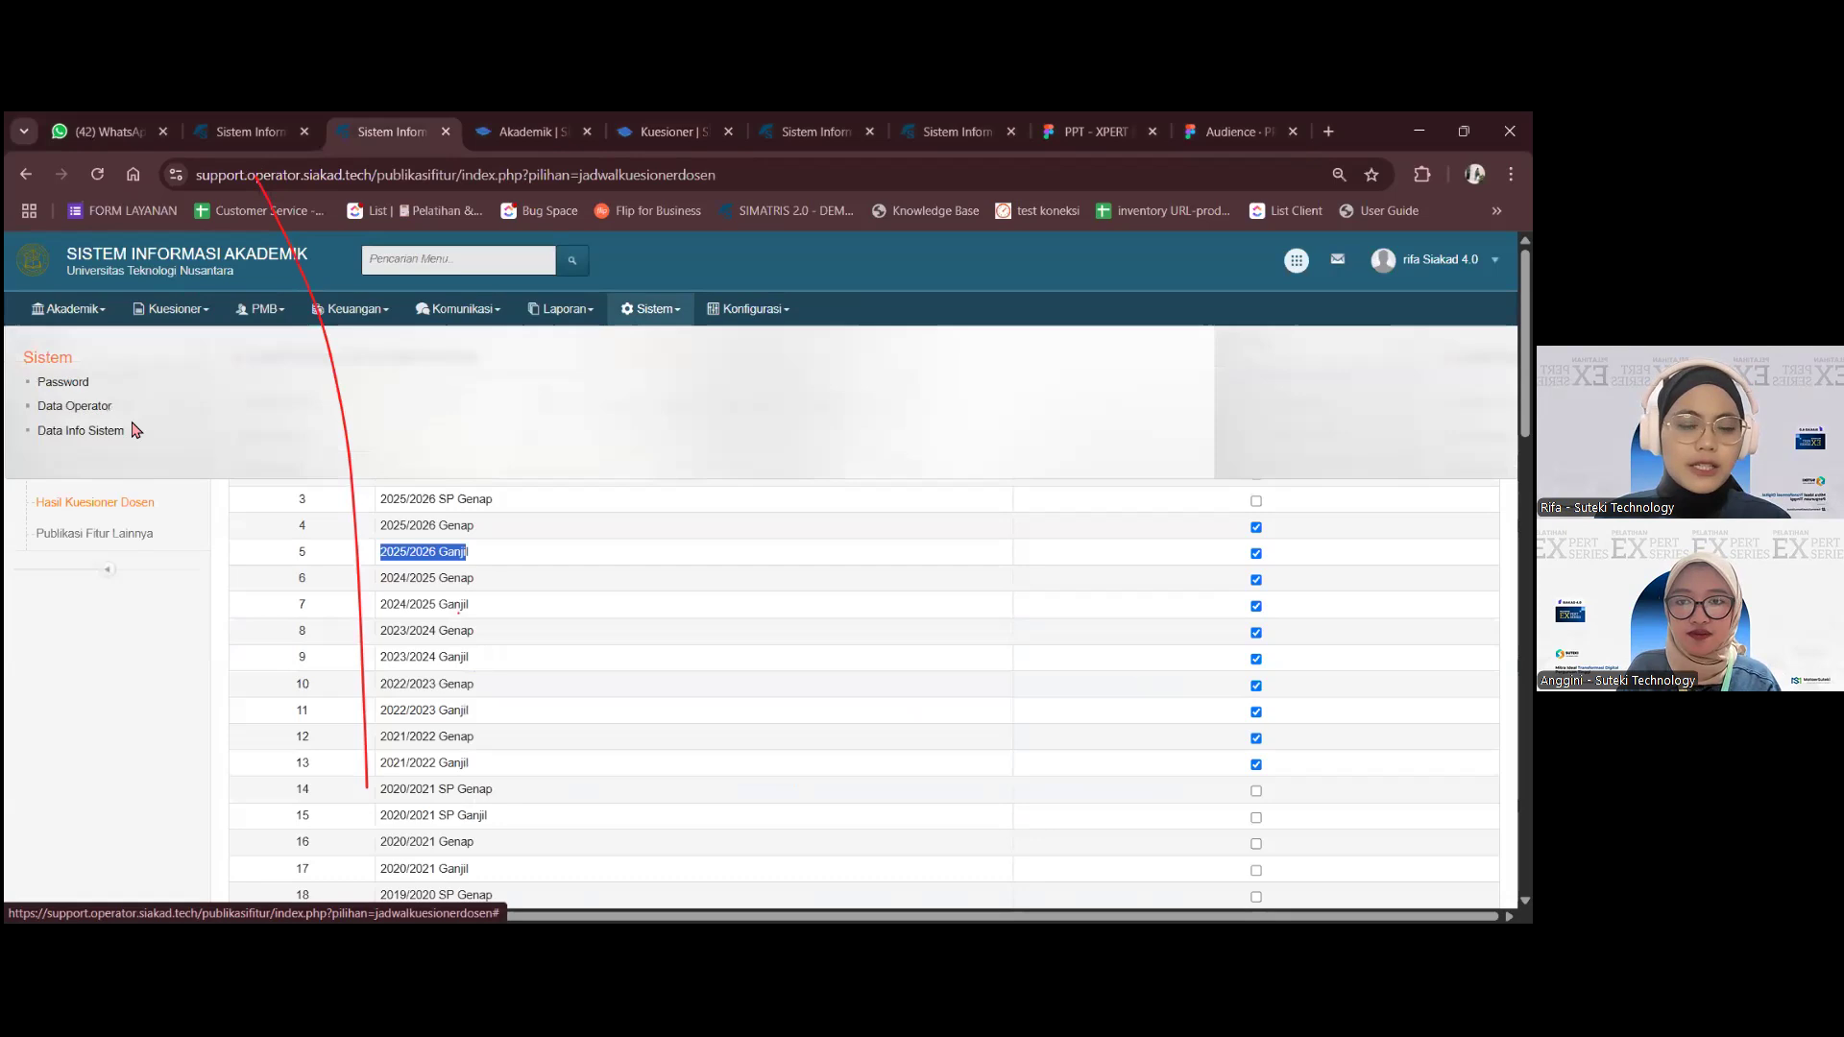
pyautogui.click(98, 451)
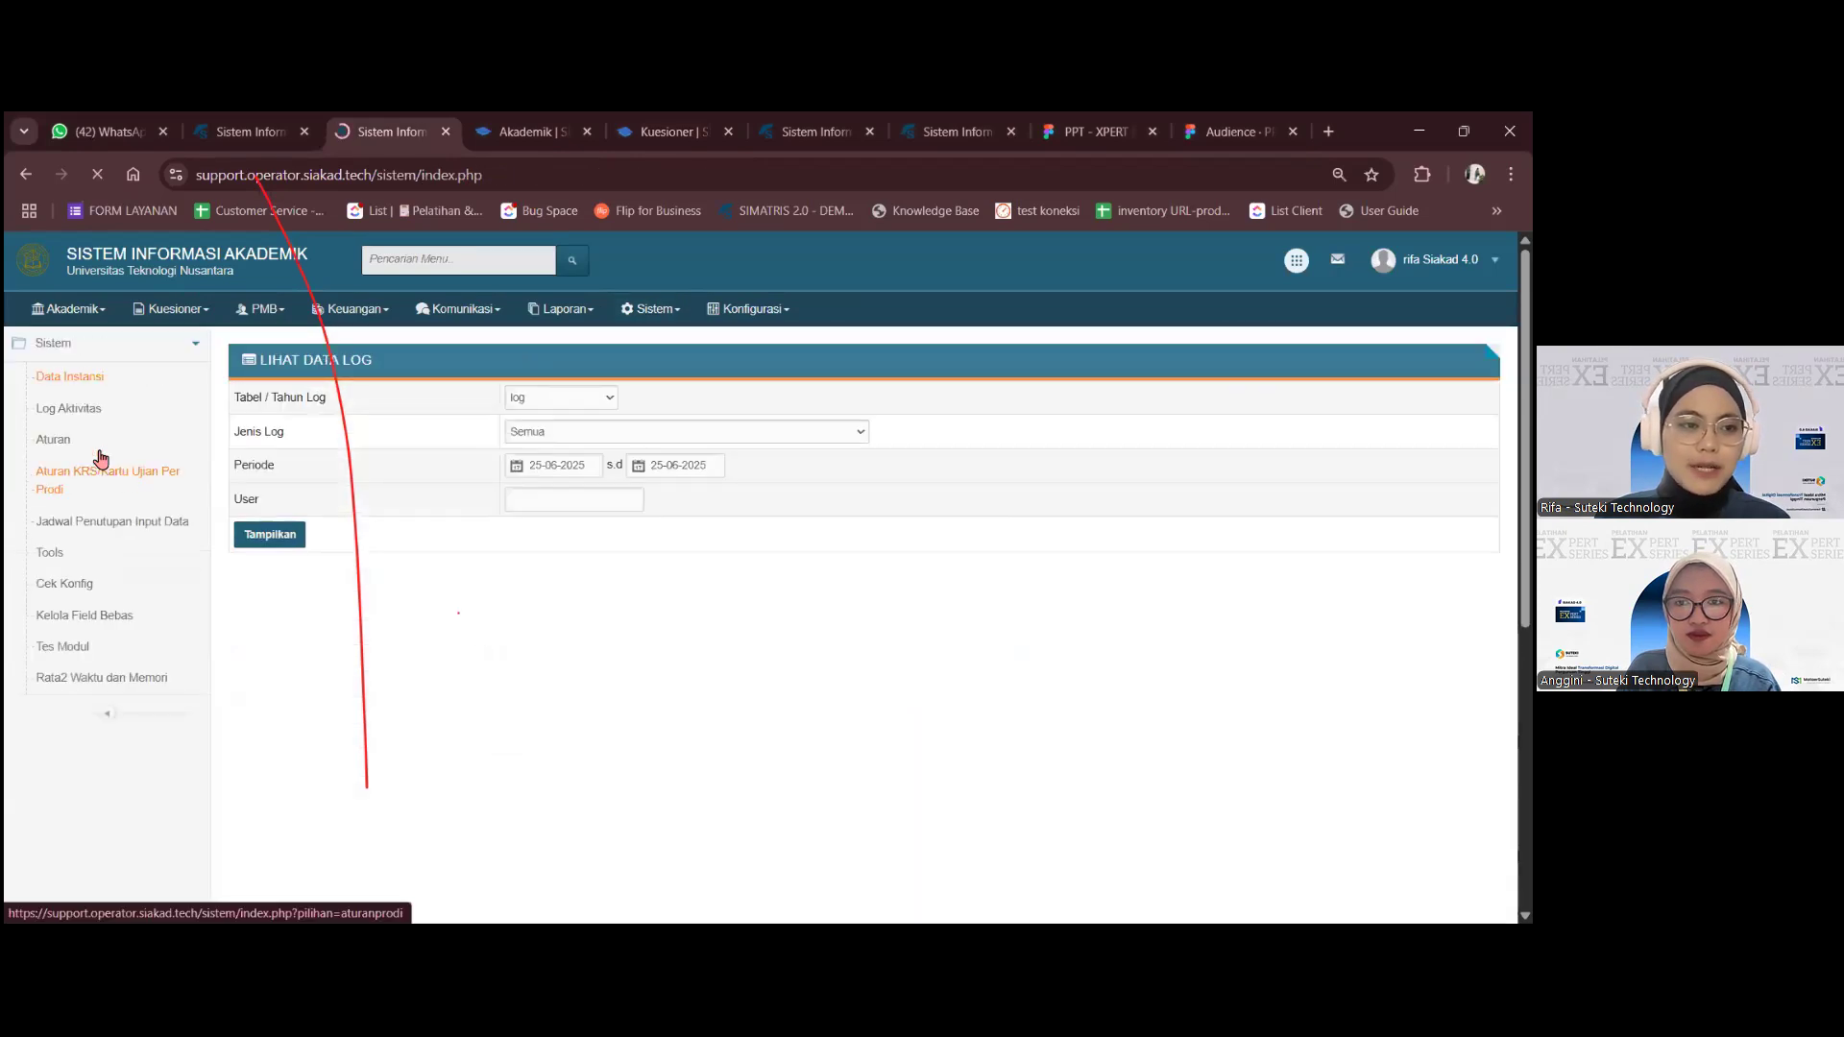
pyautogui.scroll(-3, 824, 590)
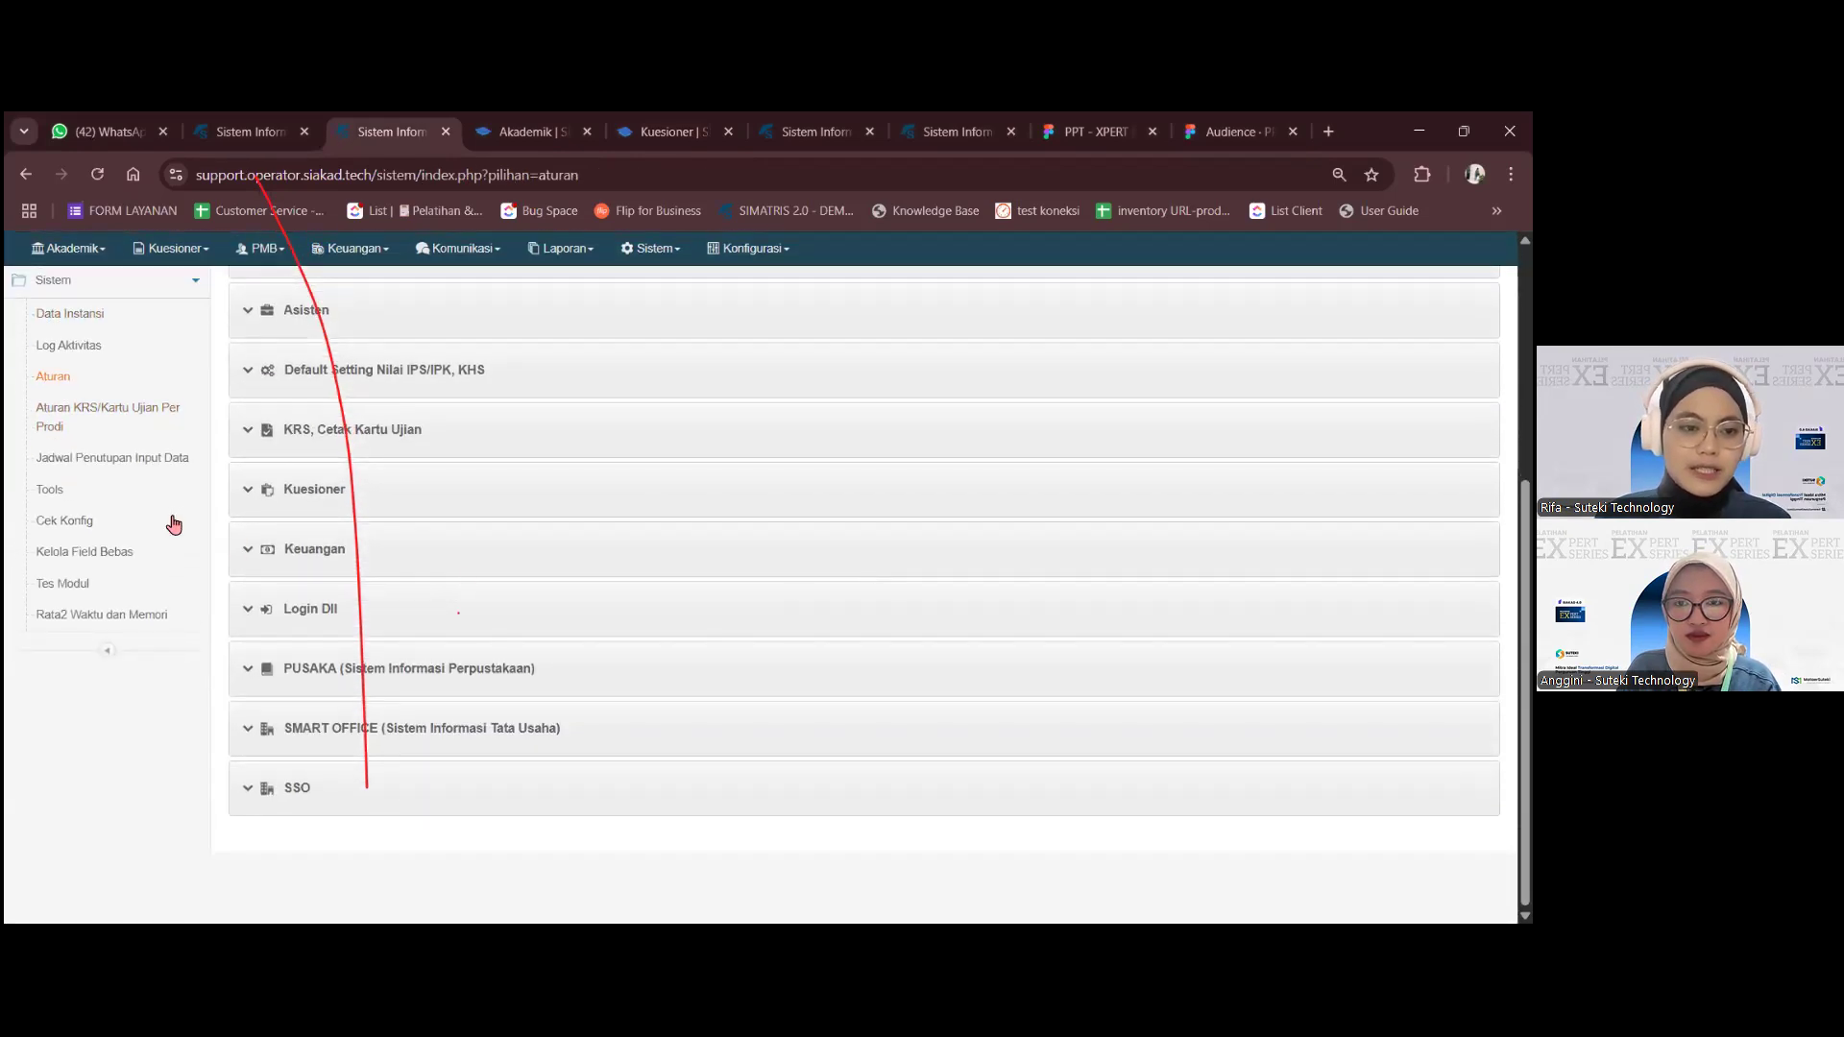
pyautogui.click(293, 490)
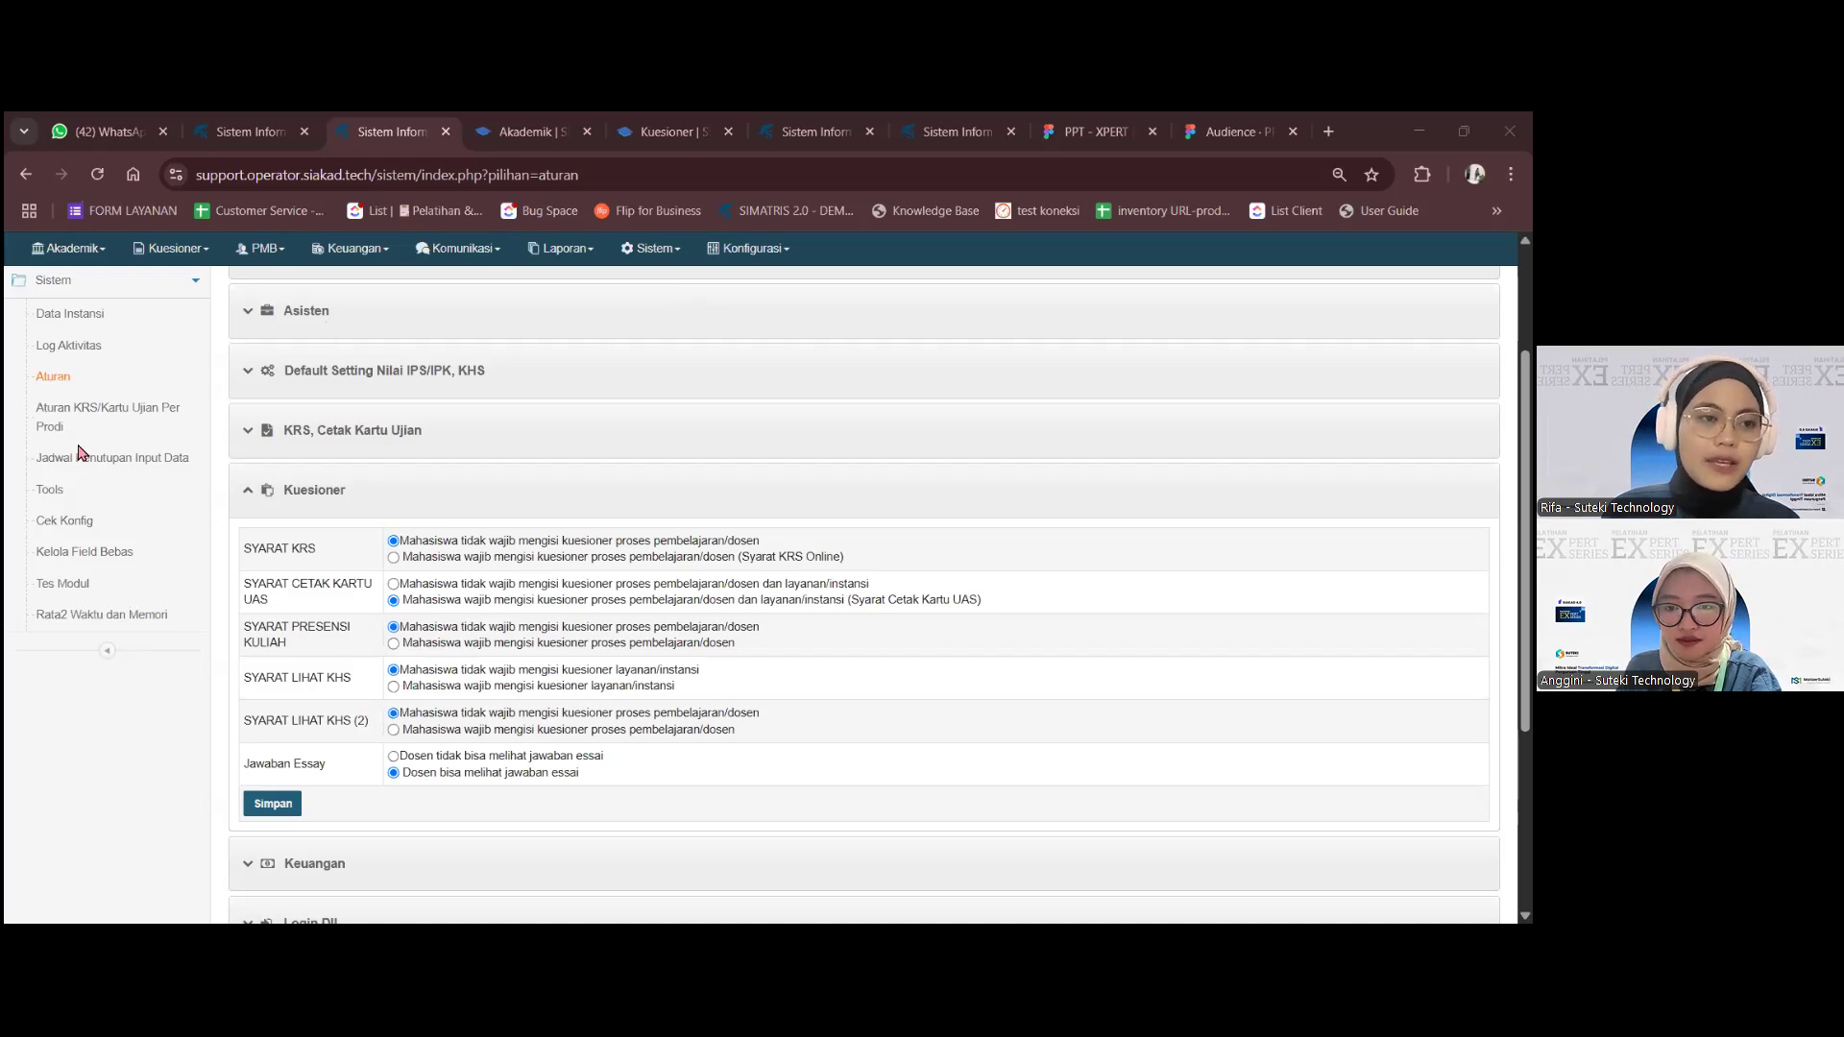
# - Display the 2024/2025 Ganjil recap report for Reguler - Lab - Non Komputer and check the conclusion for Farmasetika Dasar Reguler A
pyautogui.hotkey('ctrl', 'shift', 'Tab')
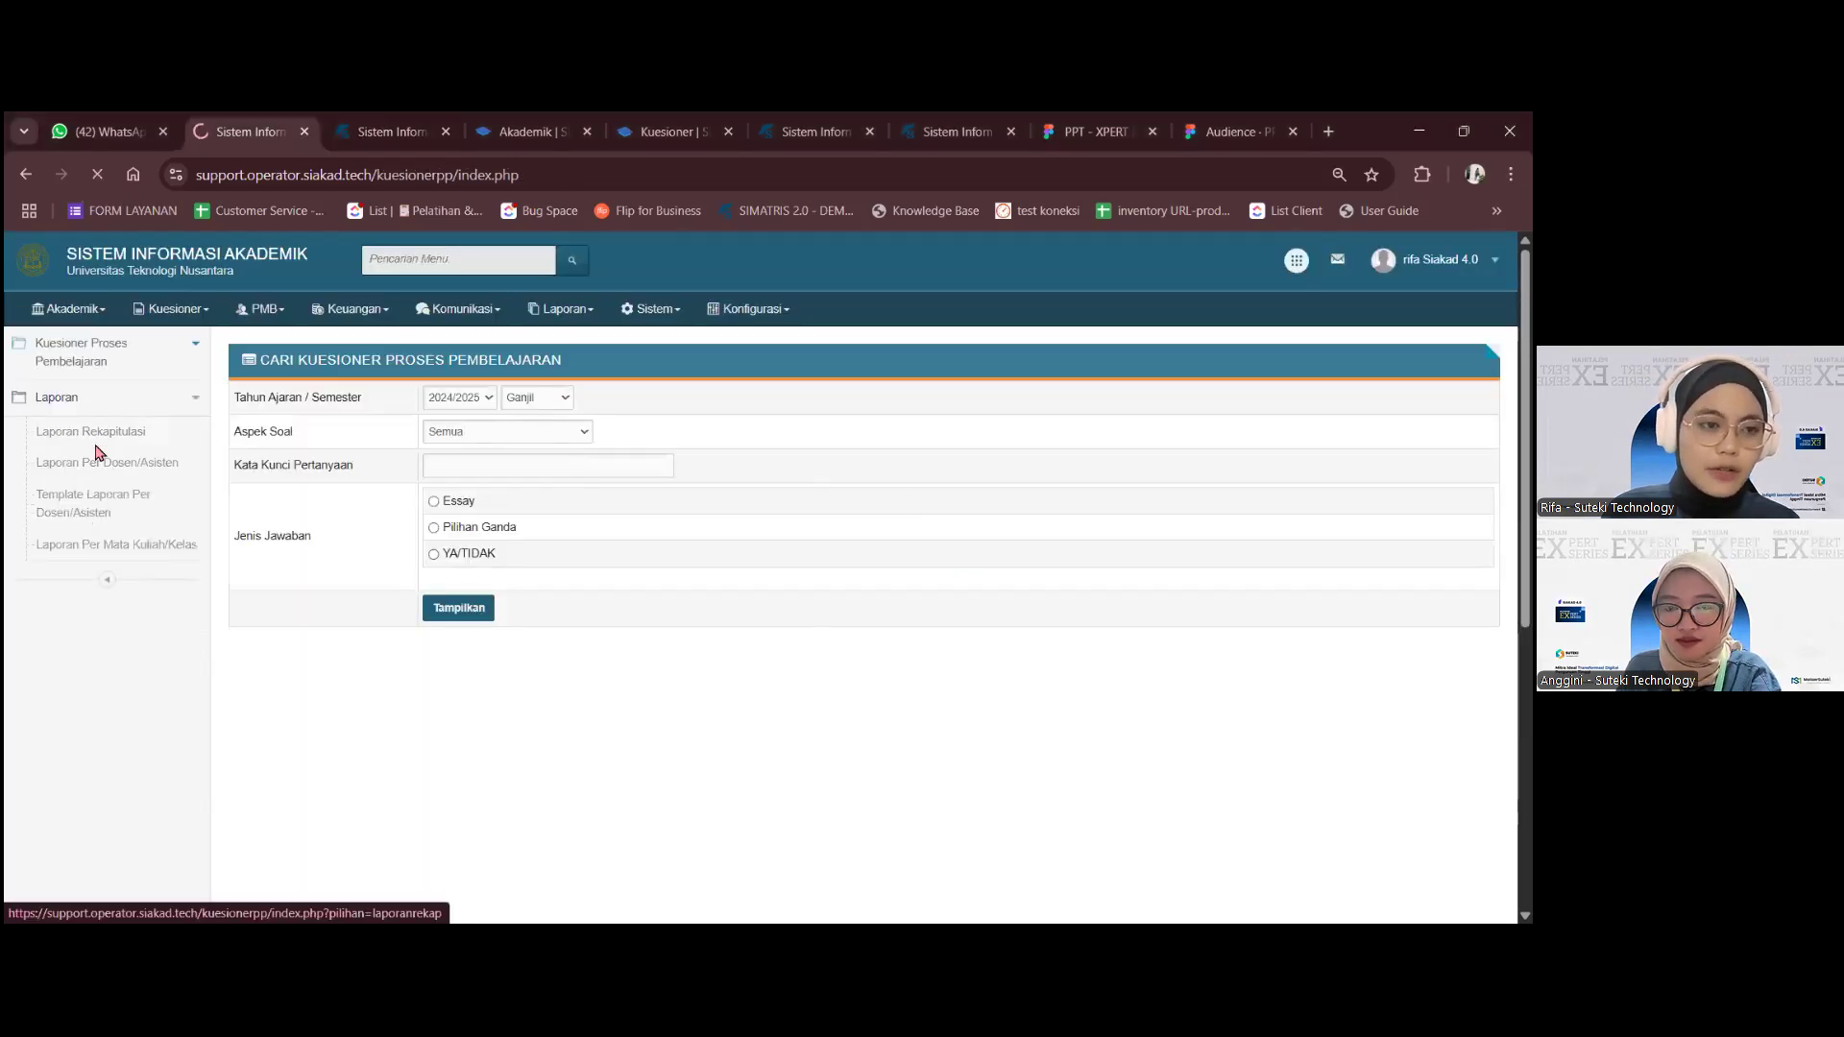
pyautogui.click(478, 495)
pyautogui.click(452, 745)
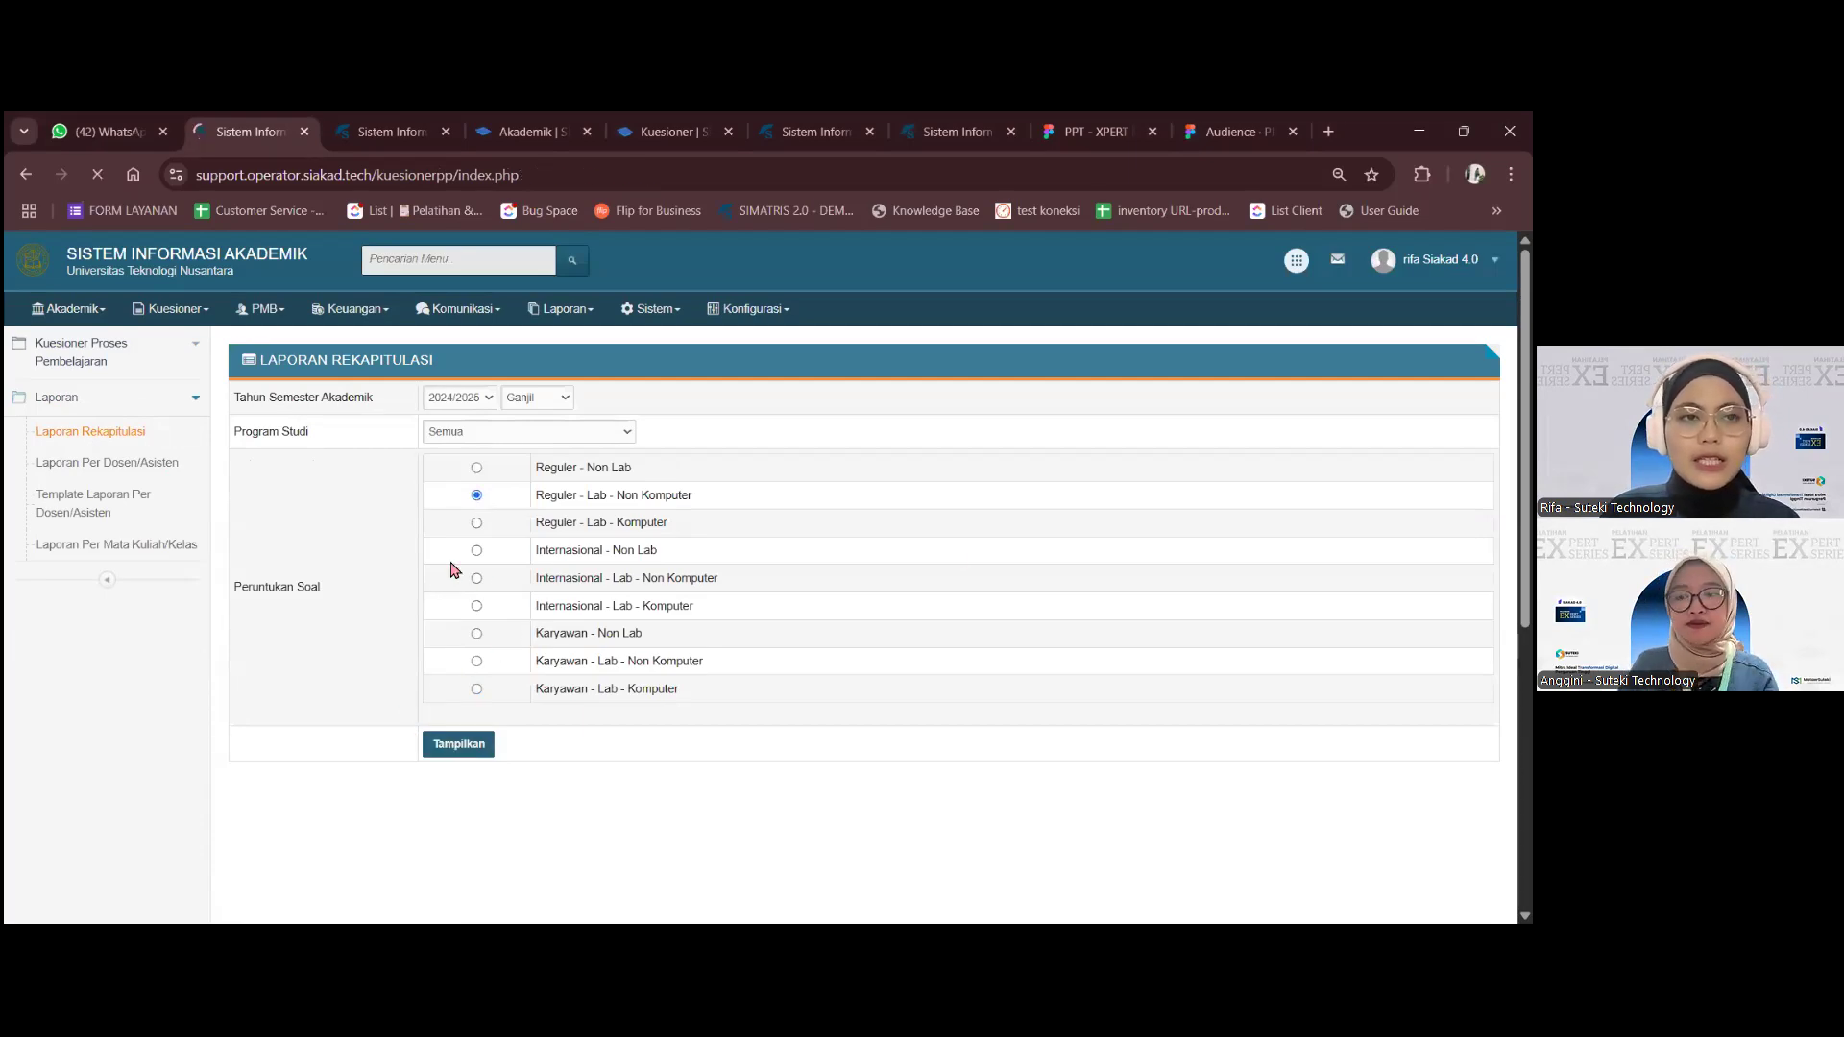
pyautogui.scroll(-2, 810, 604)
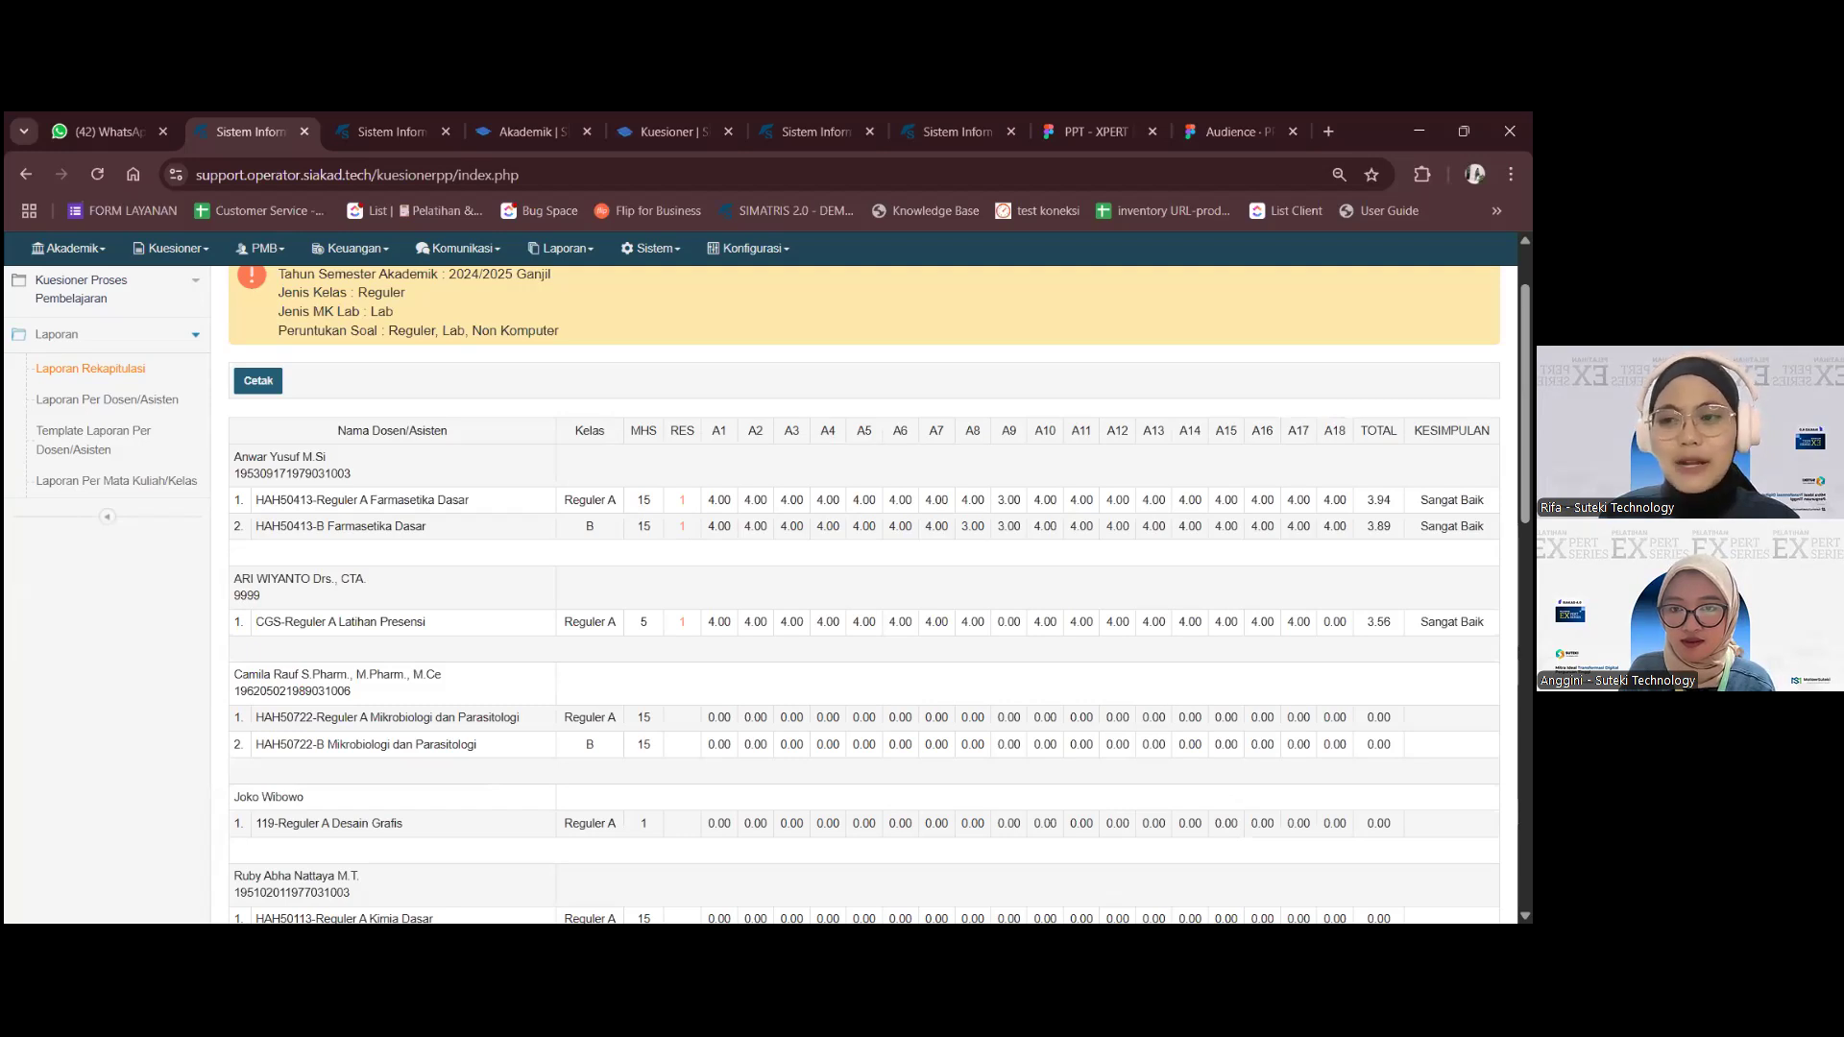
pyautogui.moveTo(1420, 499); pyautogui.dragTo(1484, 501)
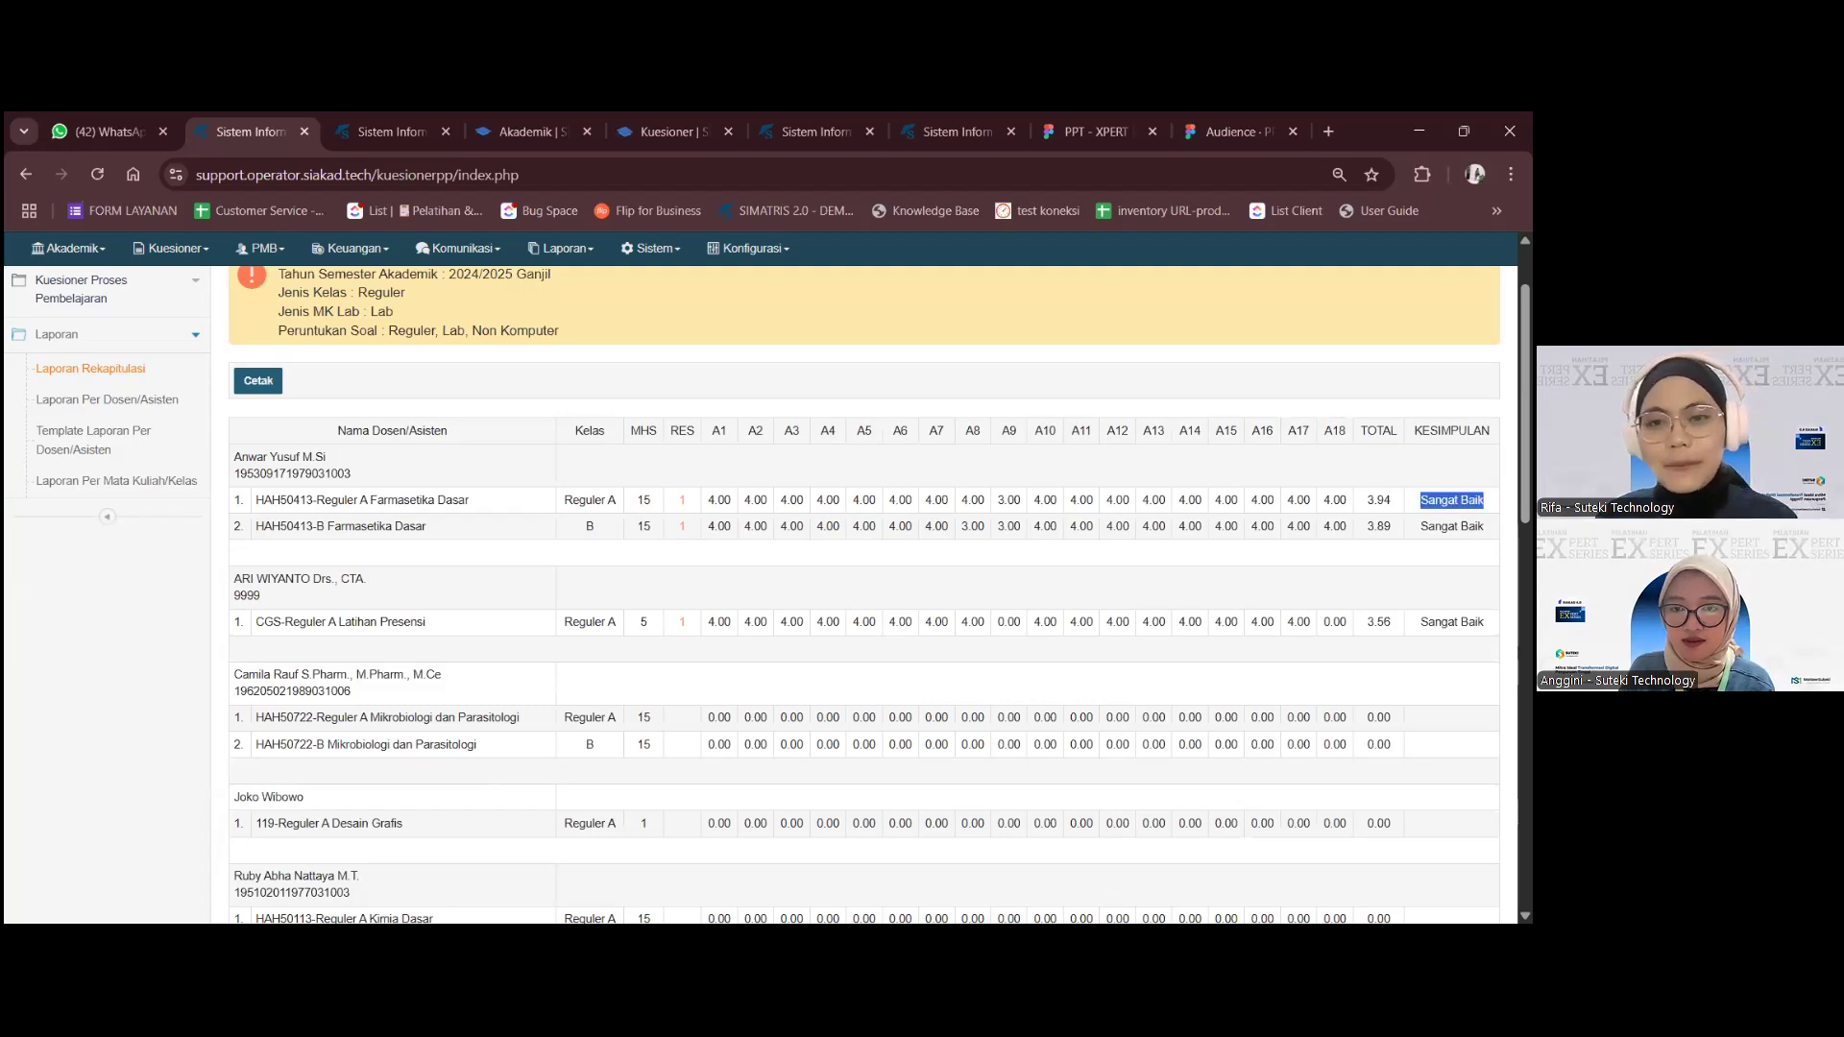
pyautogui.click(1479, 501)
pyautogui.scroll(2, 1480, 502)
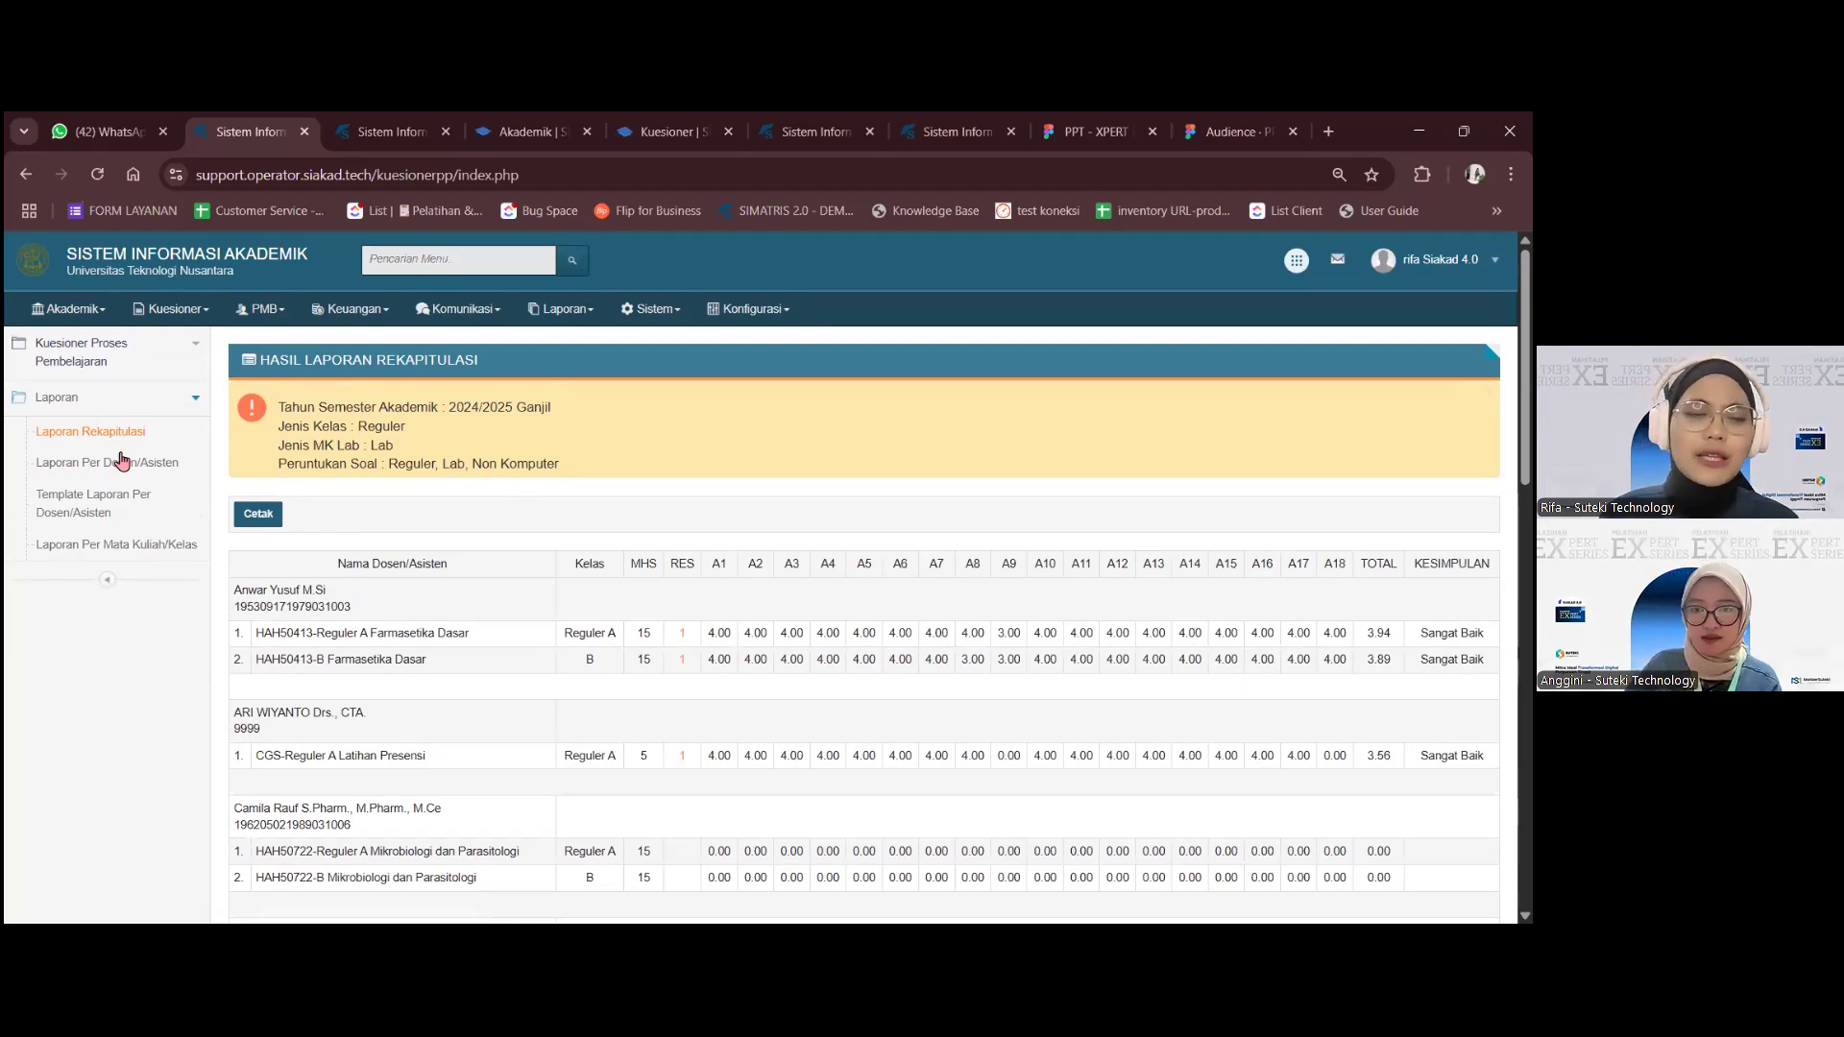
# - Enter the lecturer's name, display their 2024/2025 Ganjil report for Reguler - Lab - Non Komputer and review the scores and conclusions
pyautogui.click(167, 467)
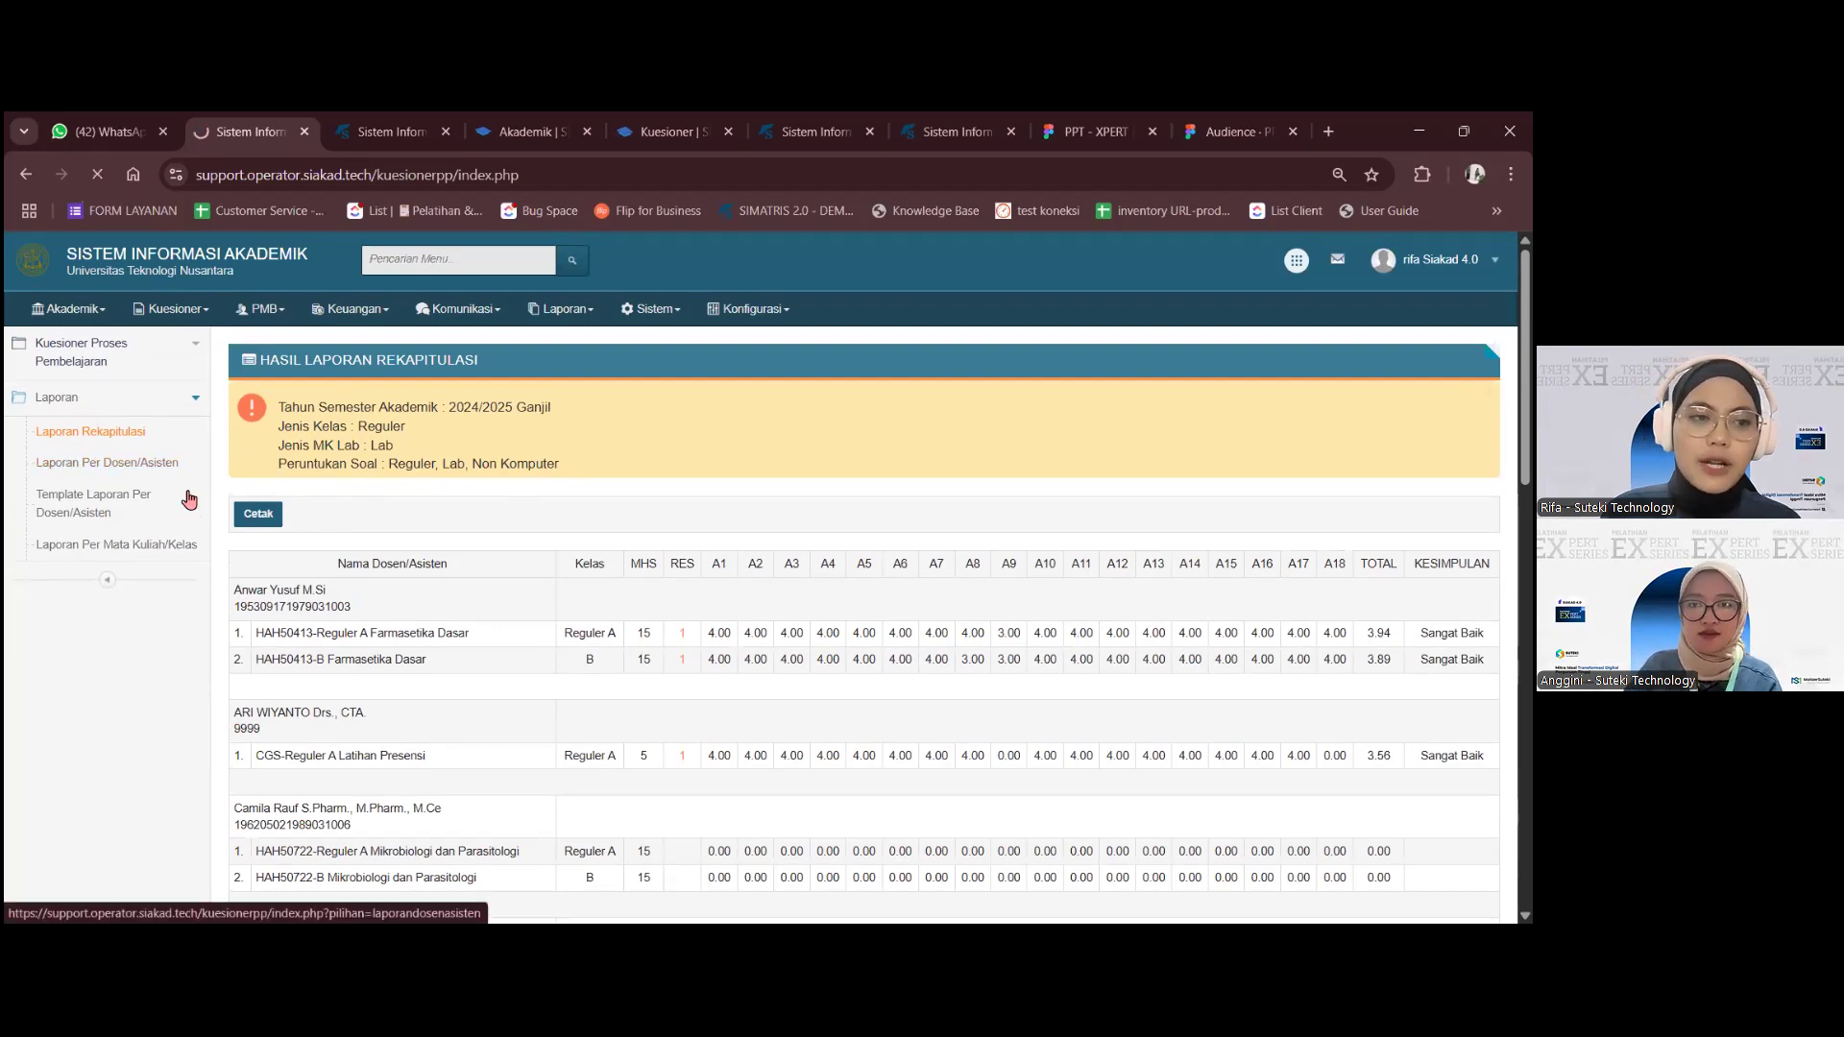
pyautogui.click(477, 452)
pyautogui.write('anw')
pyautogui.click(477, 510)
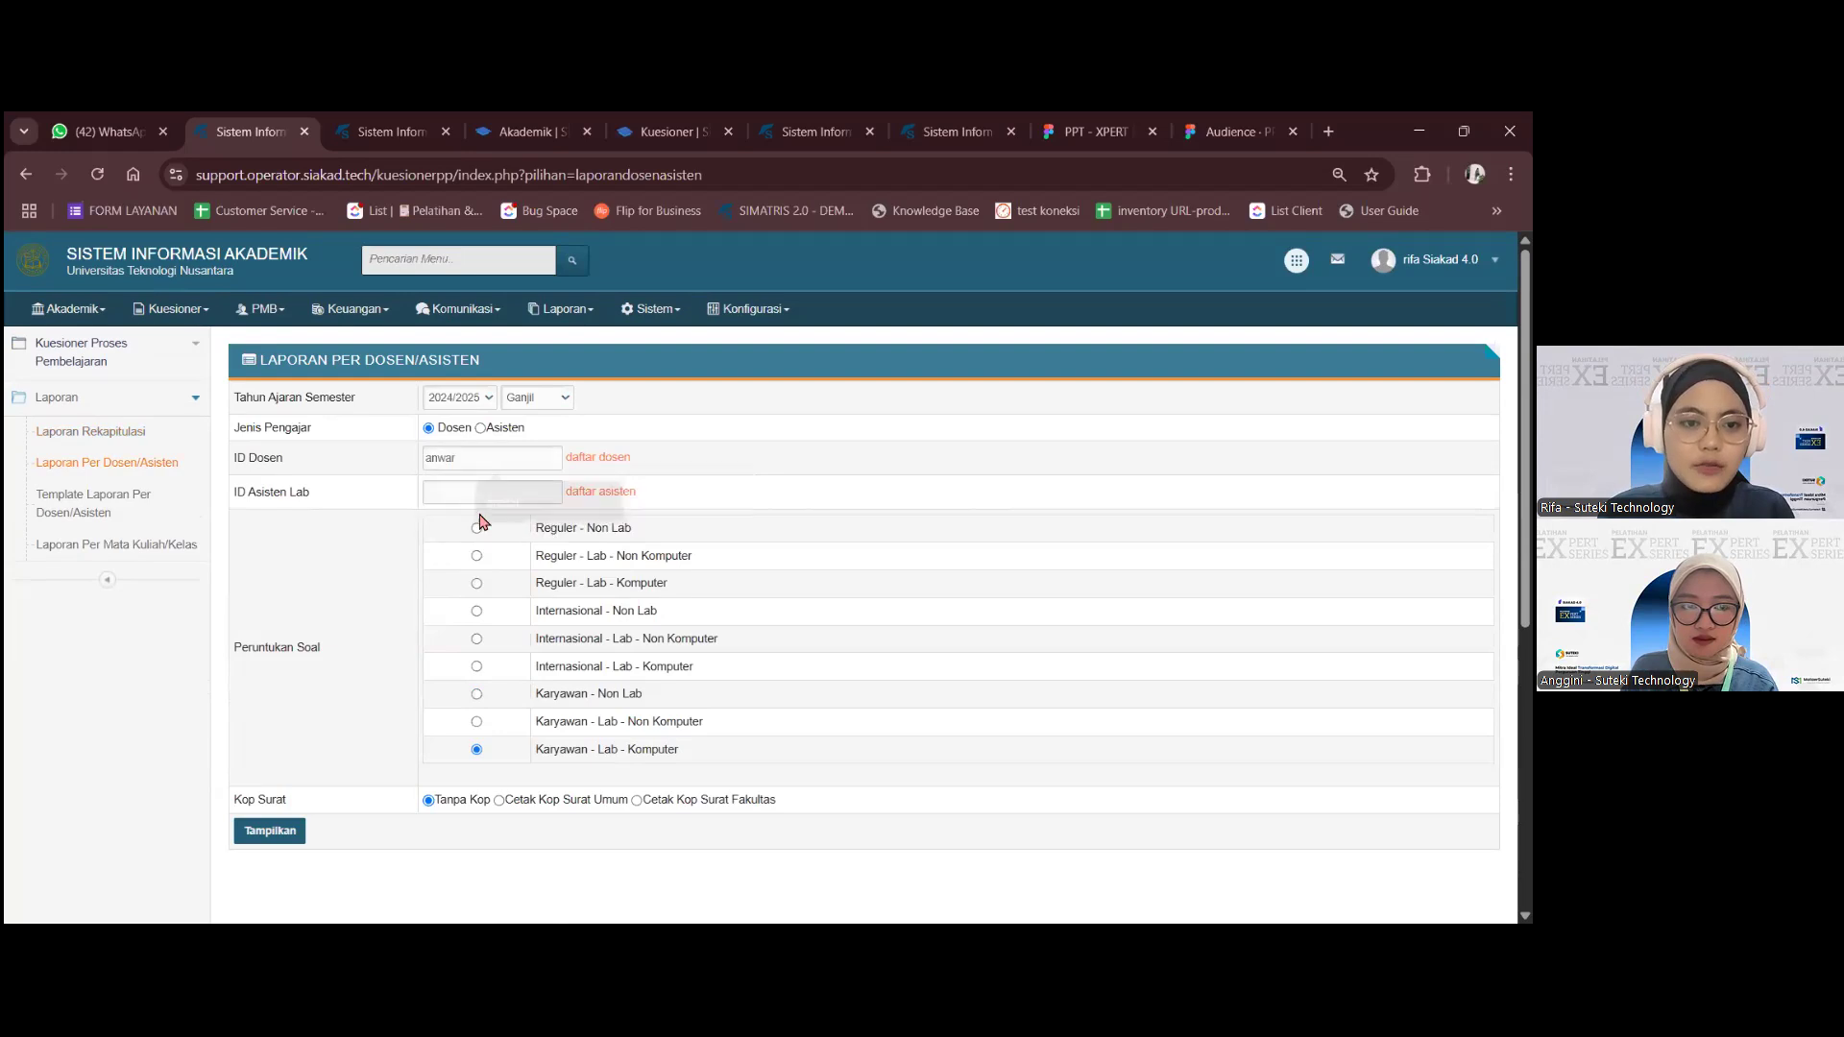
pyautogui.click(478, 557)
pyautogui.click(269, 832)
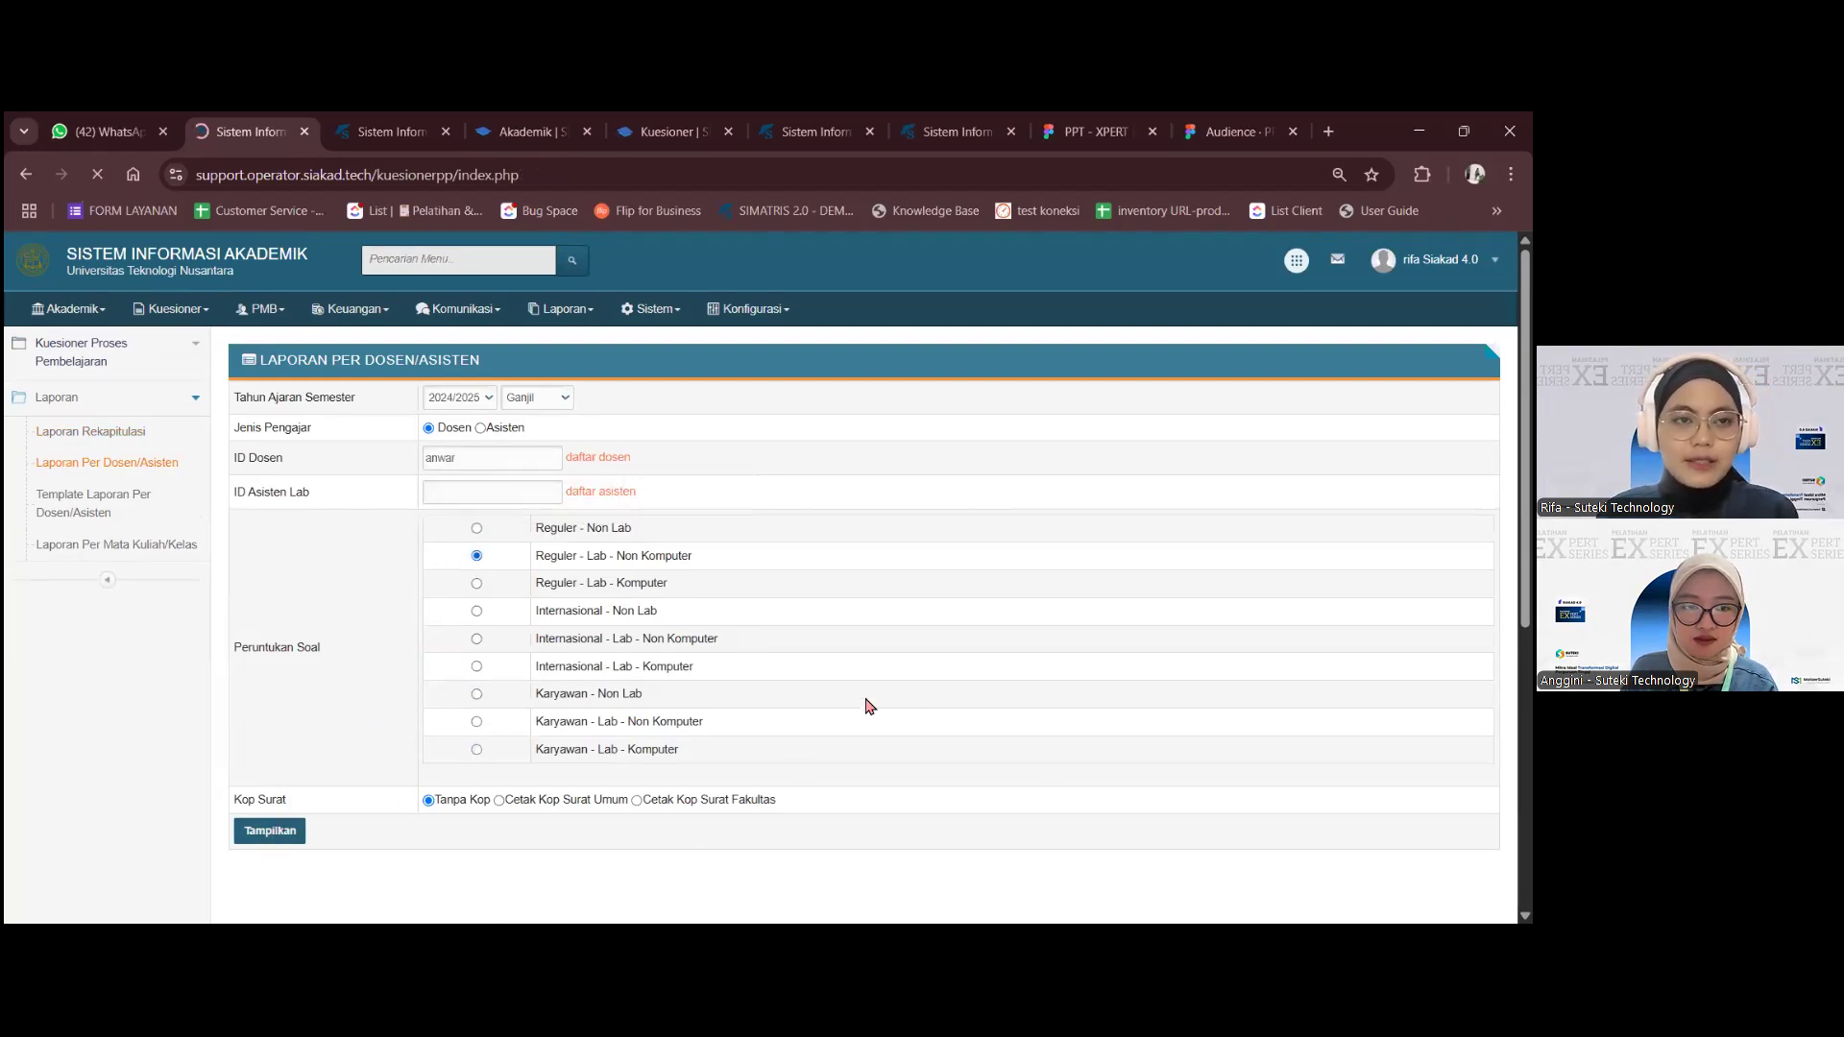
pyautogui.scroll(-2, 893, 687)
pyautogui.scroll(-6, 1227, 560)
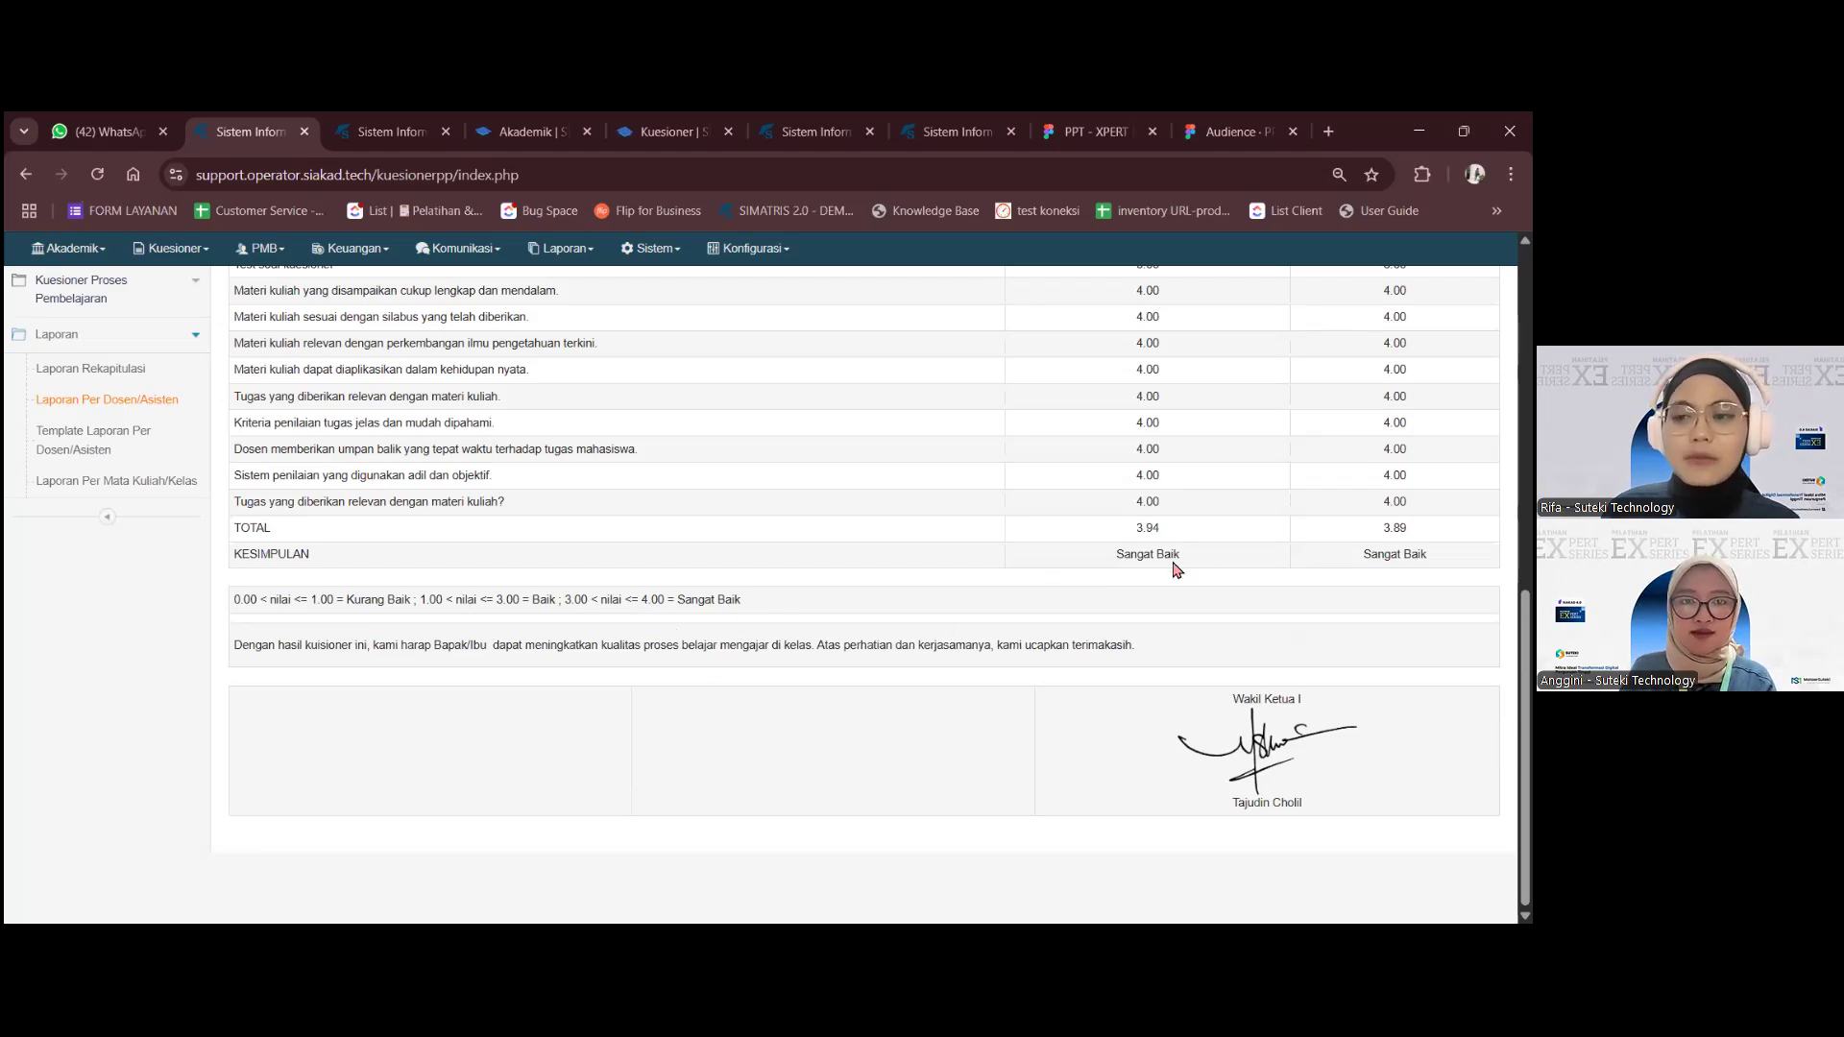
pyautogui.scroll(5, 1049, 546)
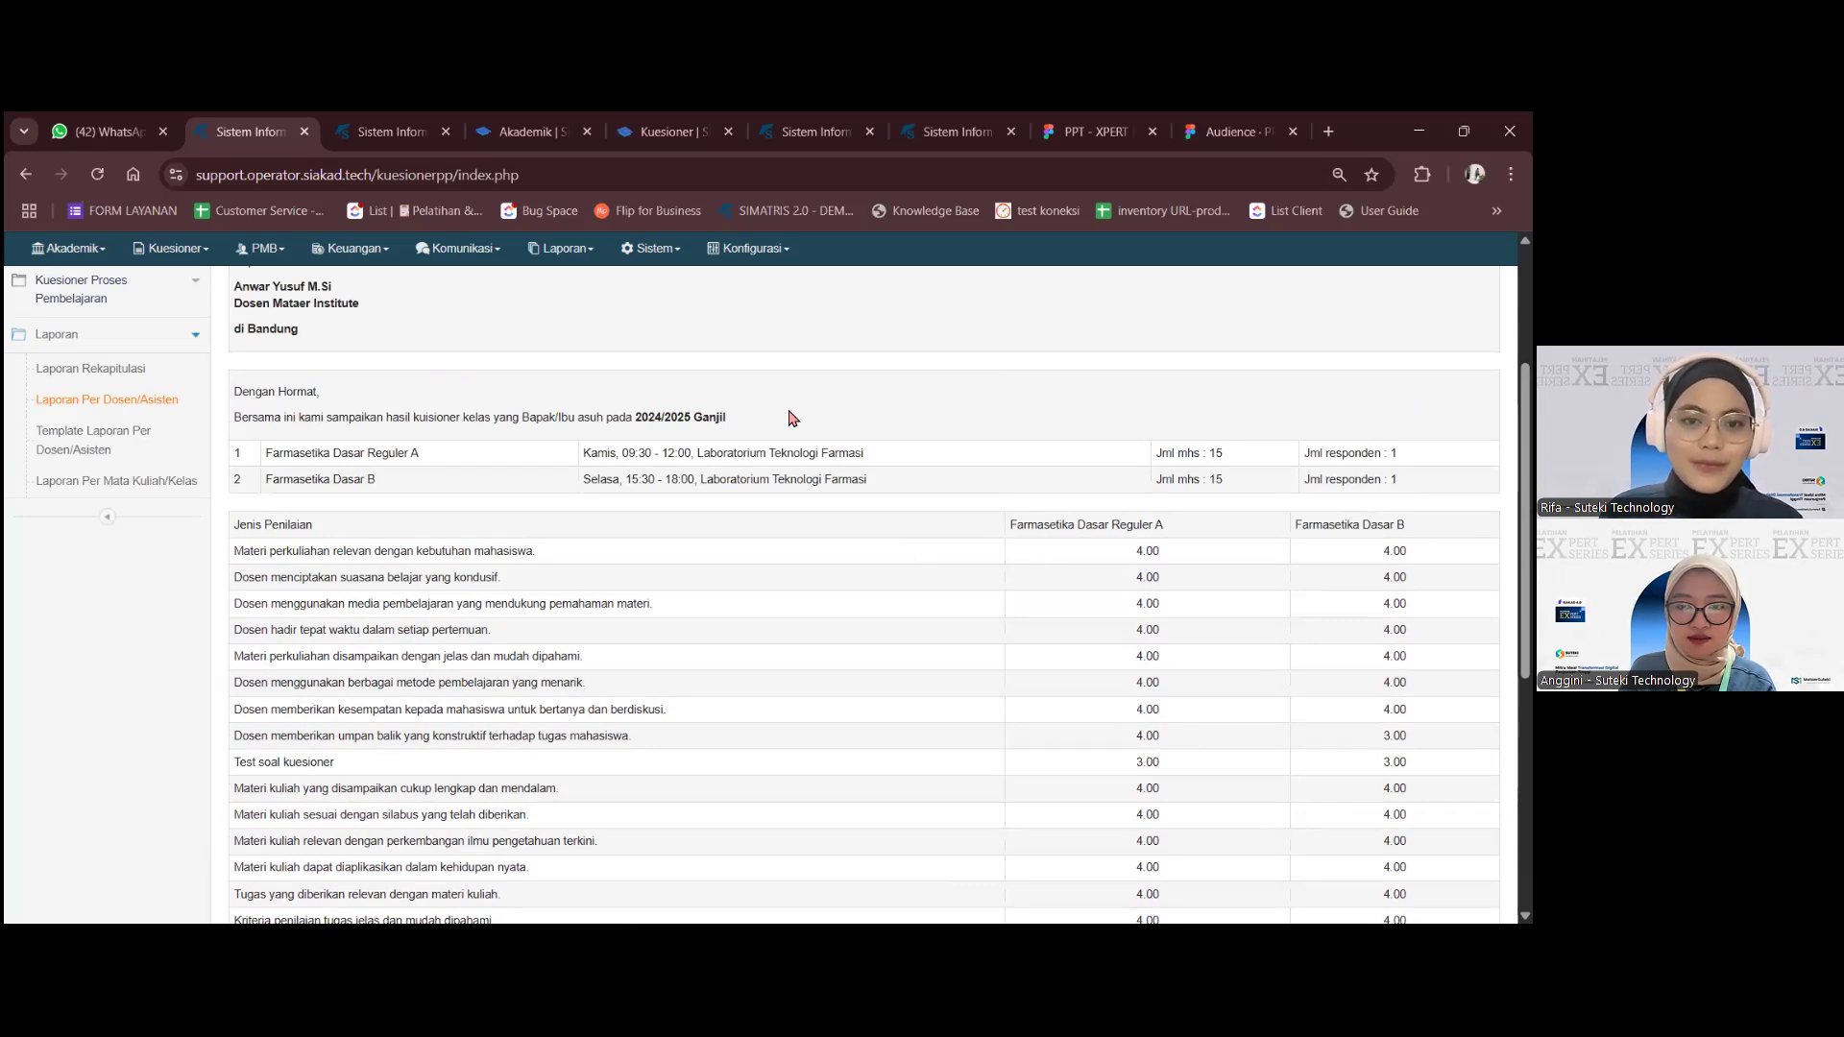
# - Open the Dosen questionnaire page in a separate browser tab and switch to it
pyautogui.hotkey('alt', 'Tab')
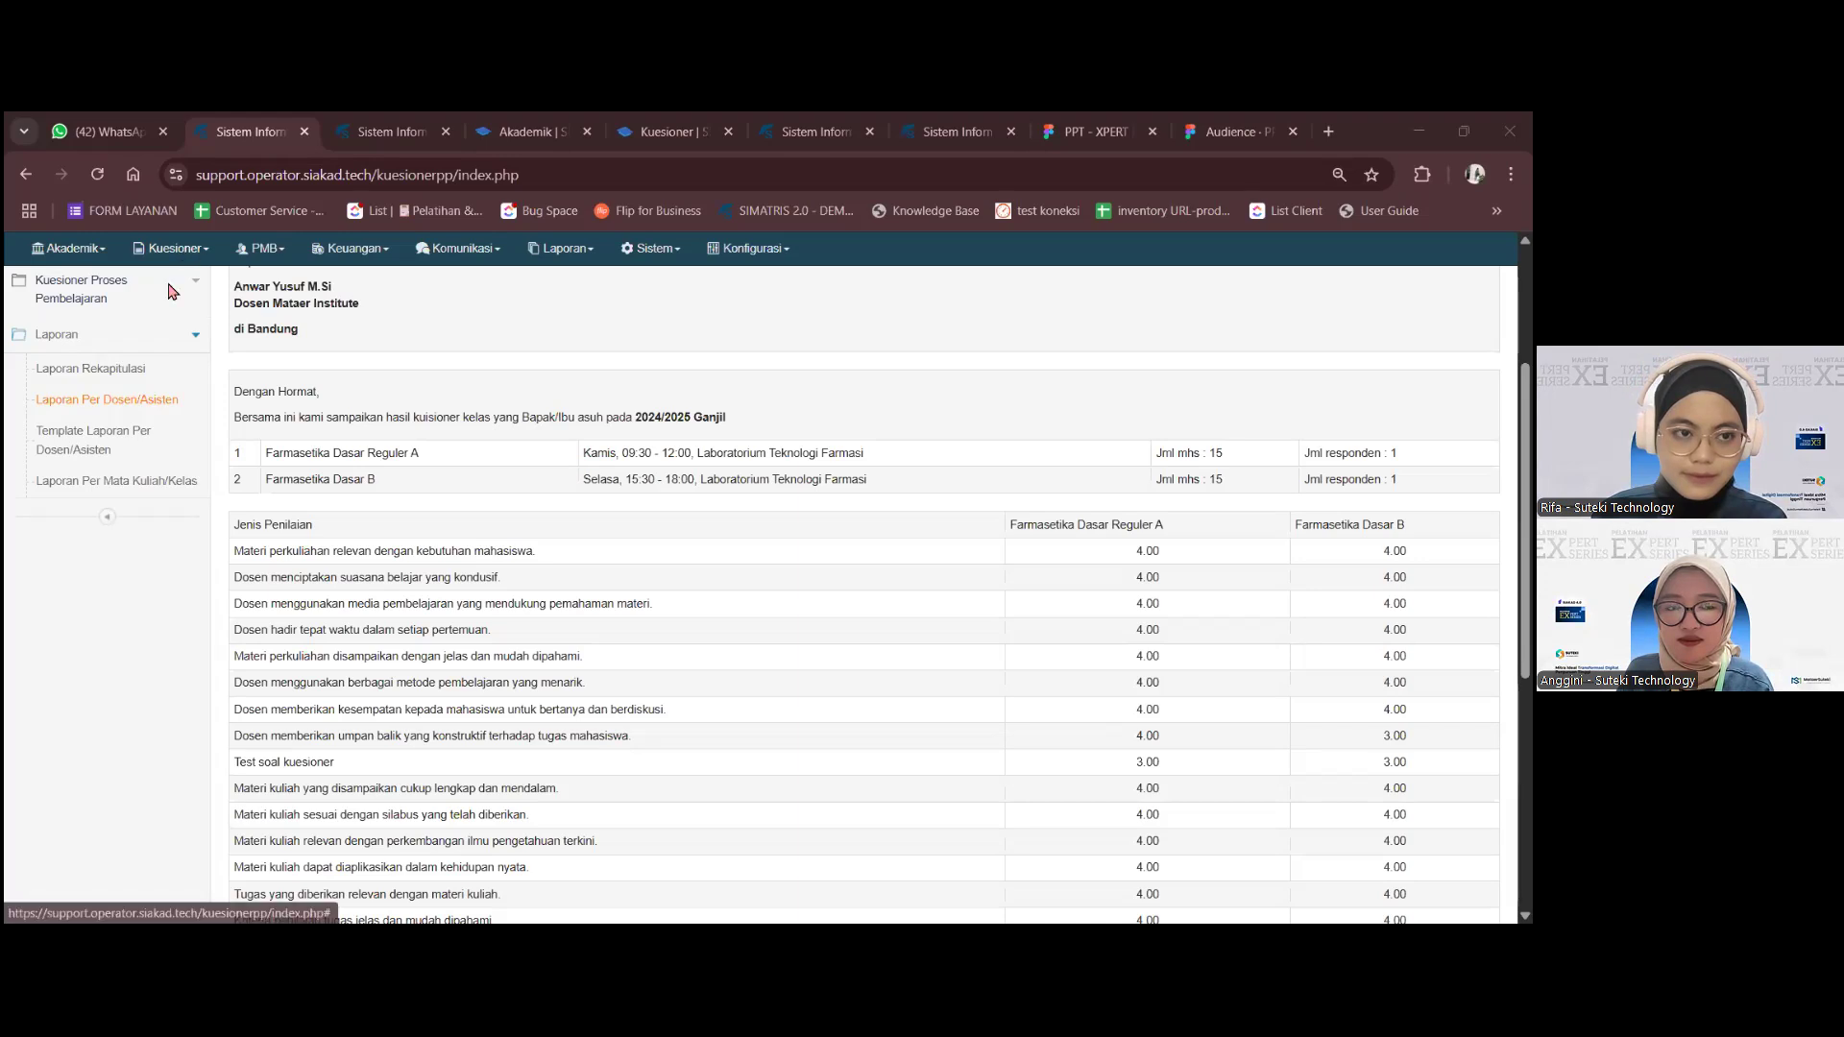
pyautogui.click(172, 248)
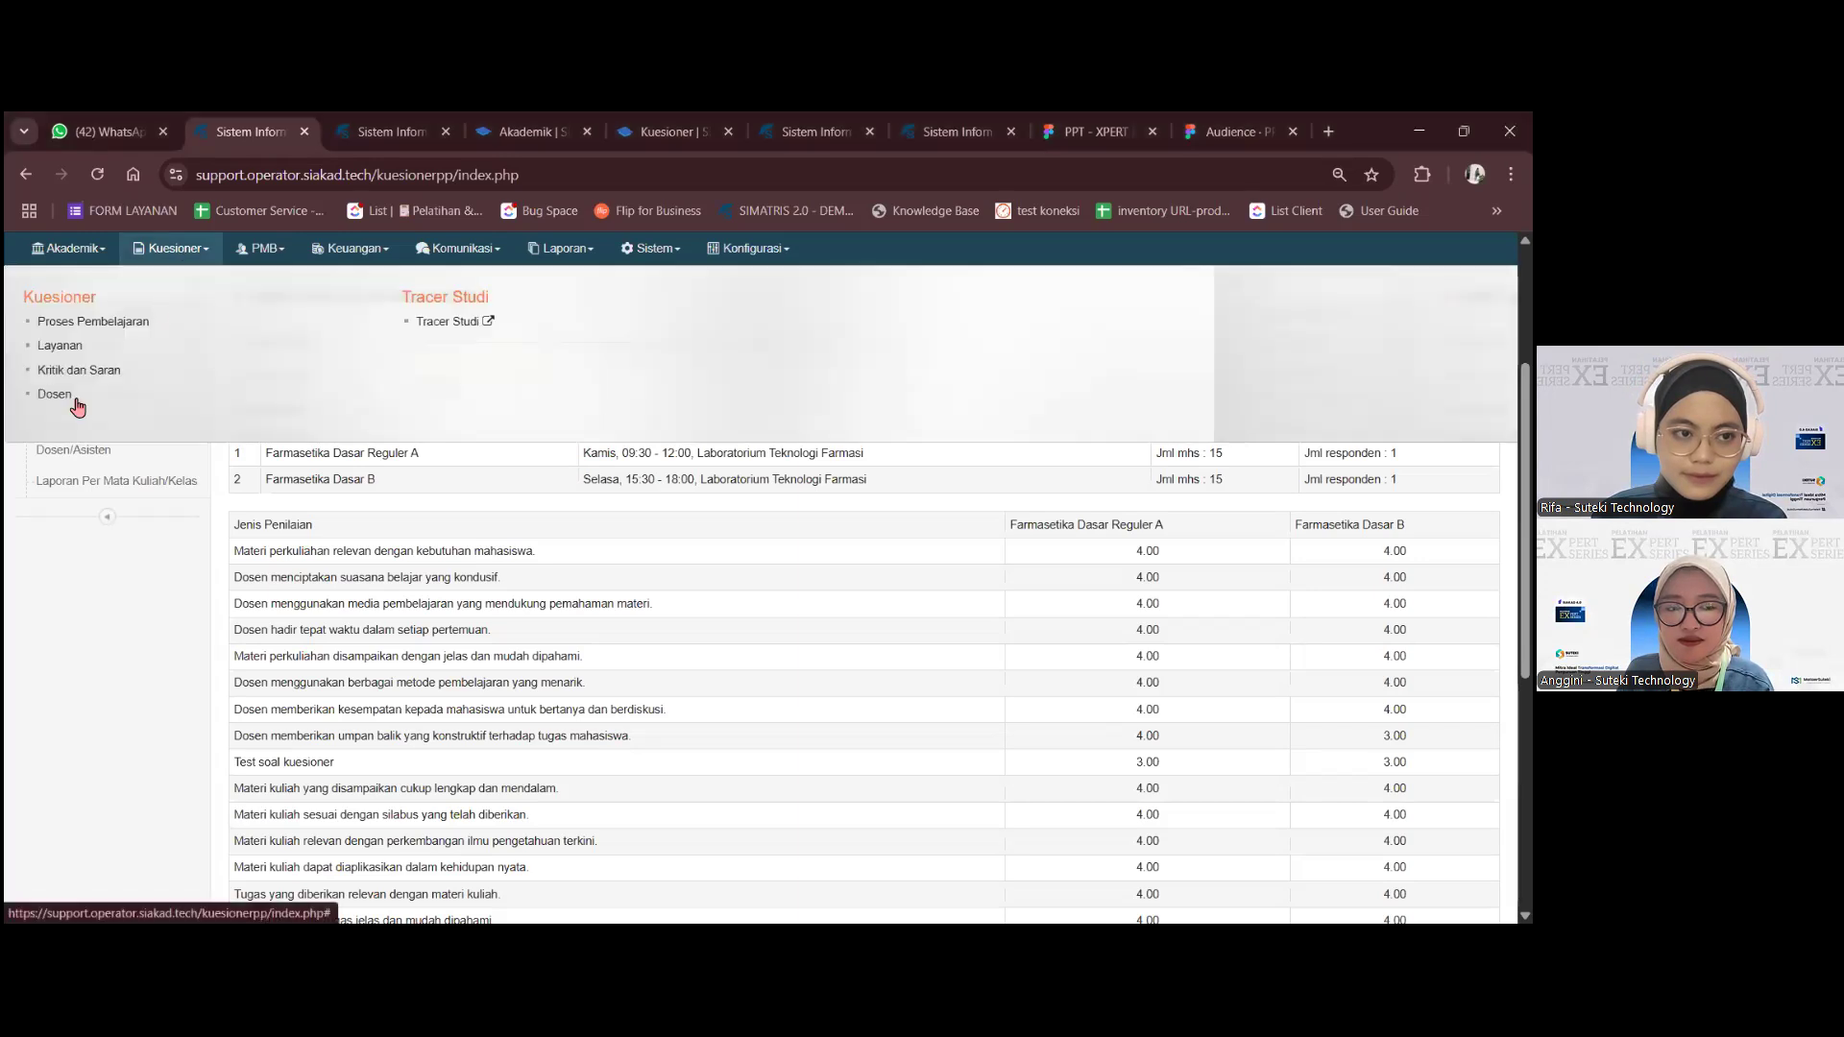
pyautogui.click(352, 126)
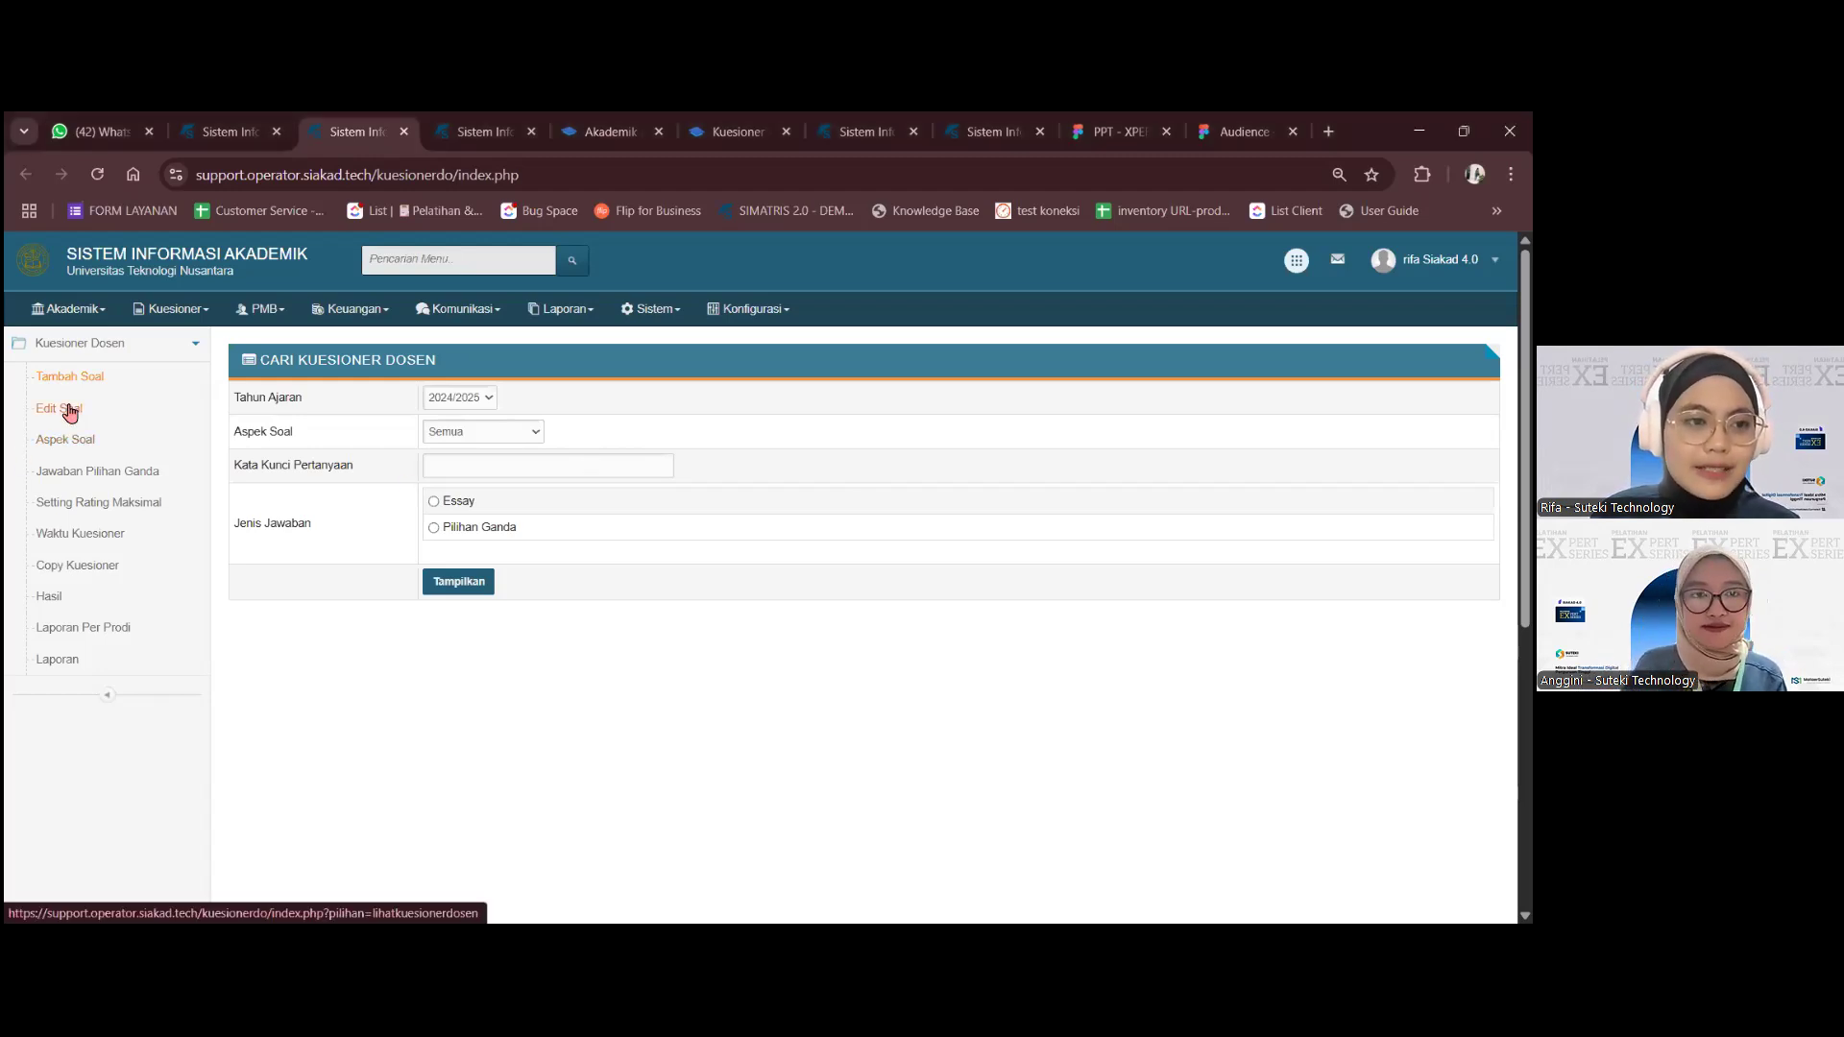
# - Open the Tambah Soal form of the Proses Pembelajaran questionnaire and examine its fields down to Peruntukan Soal
pyautogui.click(176, 318)
pyautogui.click(130, 382)
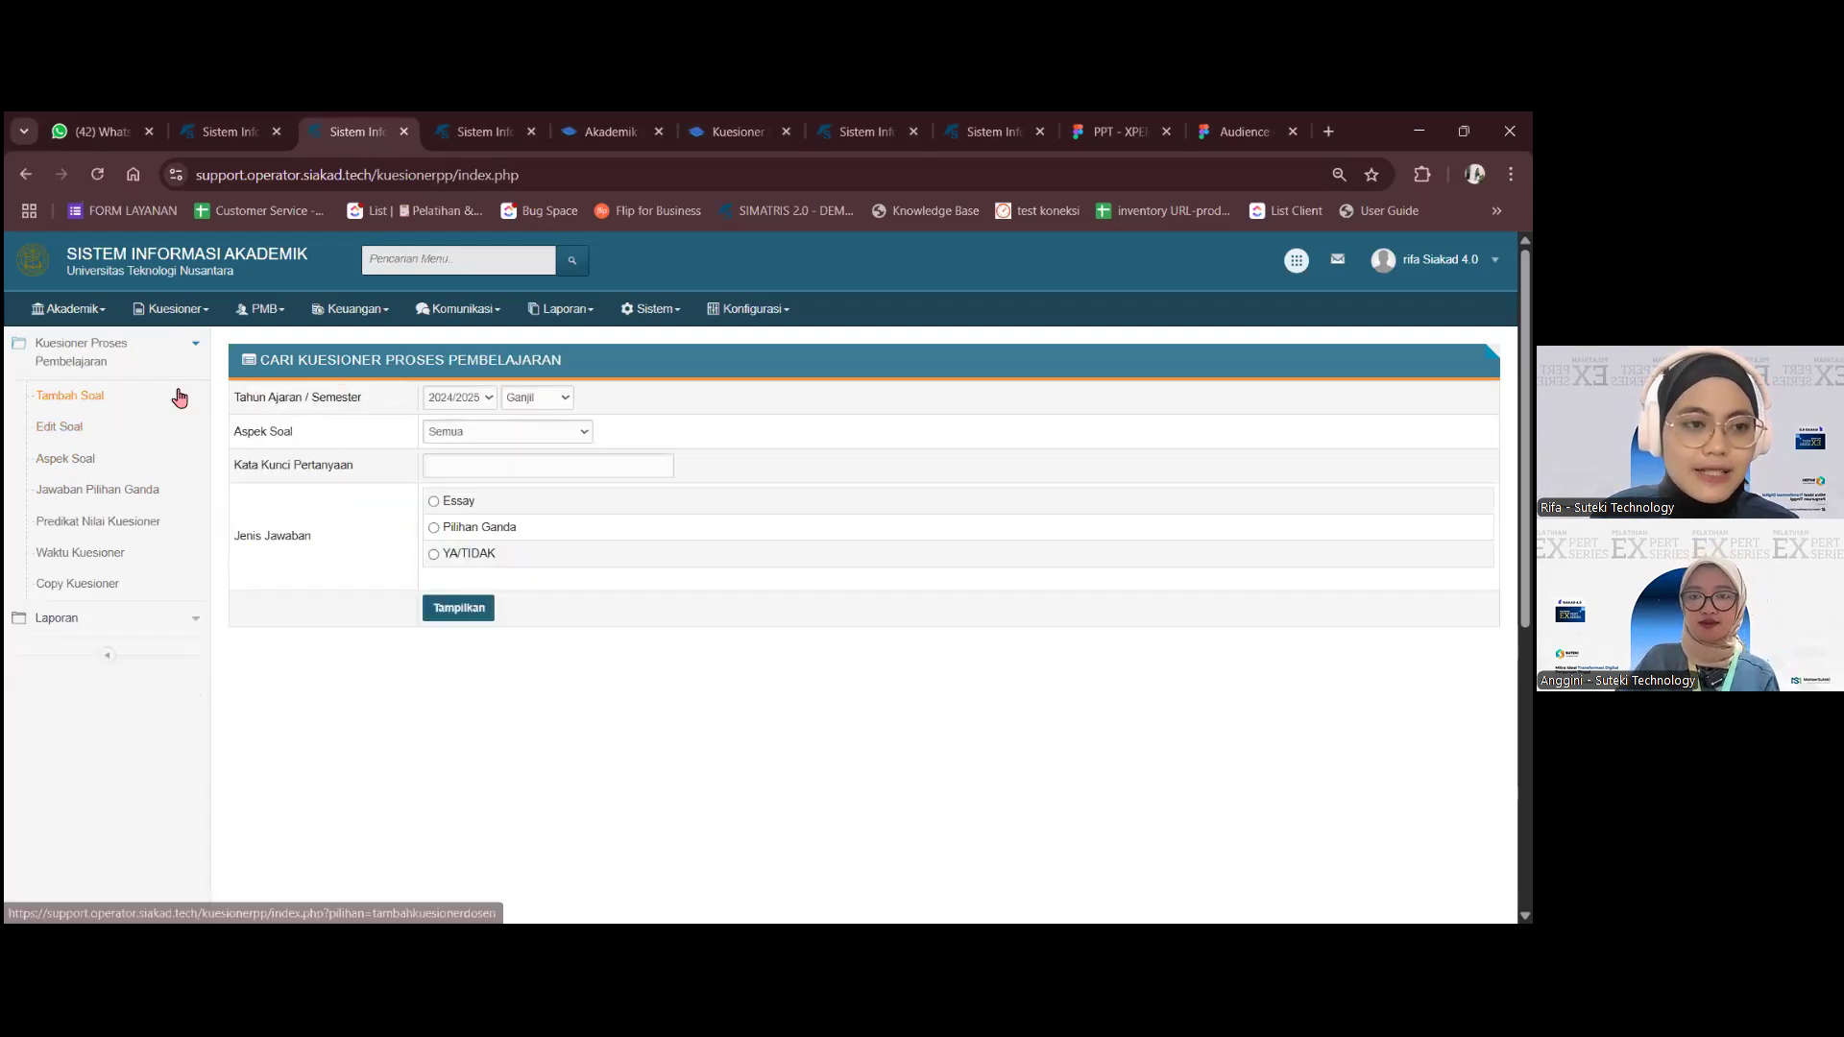
pyautogui.click(89, 396)
pyautogui.scroll(-4, 365, 515)
pyautogui.scroll(3, 366, 515)
pyautogui.moveTo(236, 697)
pyautogui.mouseDown()
pyautogui.moveTo(341, 701)
pyautogui.moveTo(214, 712)
pyautogui.mouseUp()
pyautogui.click(348, 663)
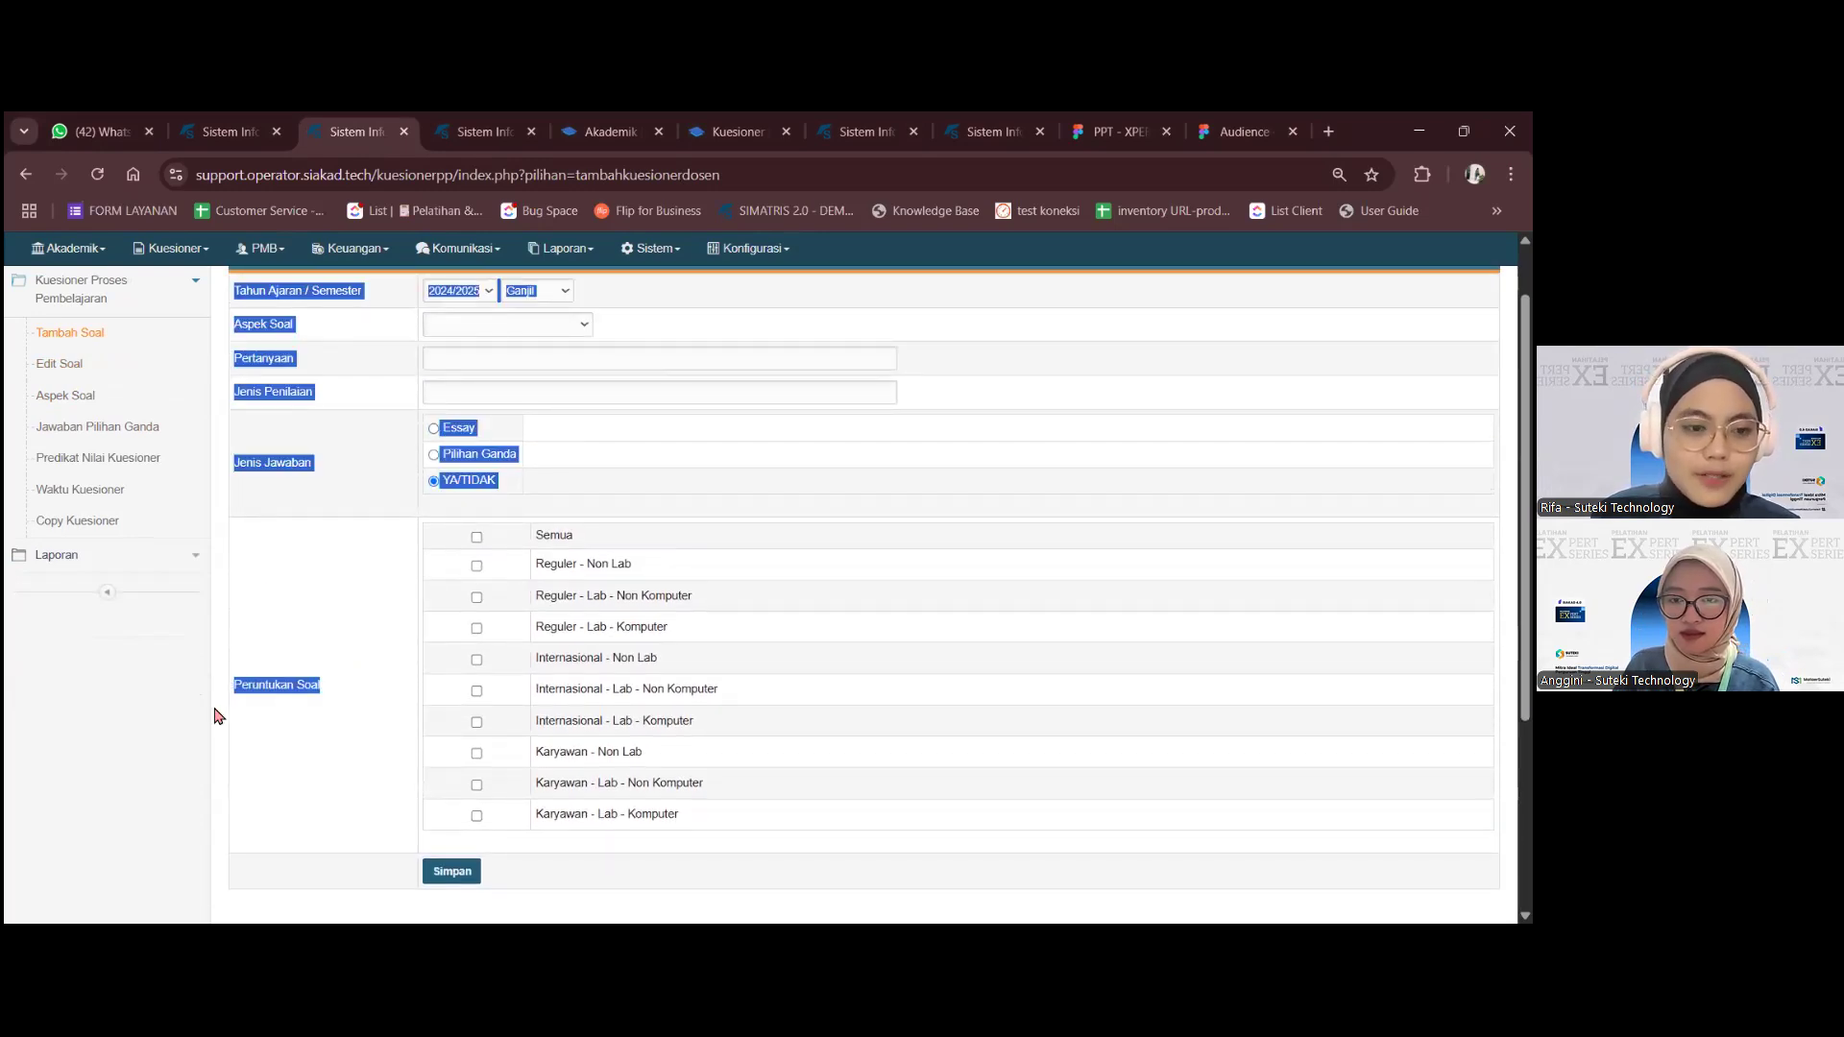
# - Display the 2024/2025 Ganjil recap report for program studi 2211 - Ilmu Komunikasi (S1) with question allocation Reguler - Lab - Non Komputer
pyautogui.click(301, 687)
pyautogui.scroll(1, 333, 656)
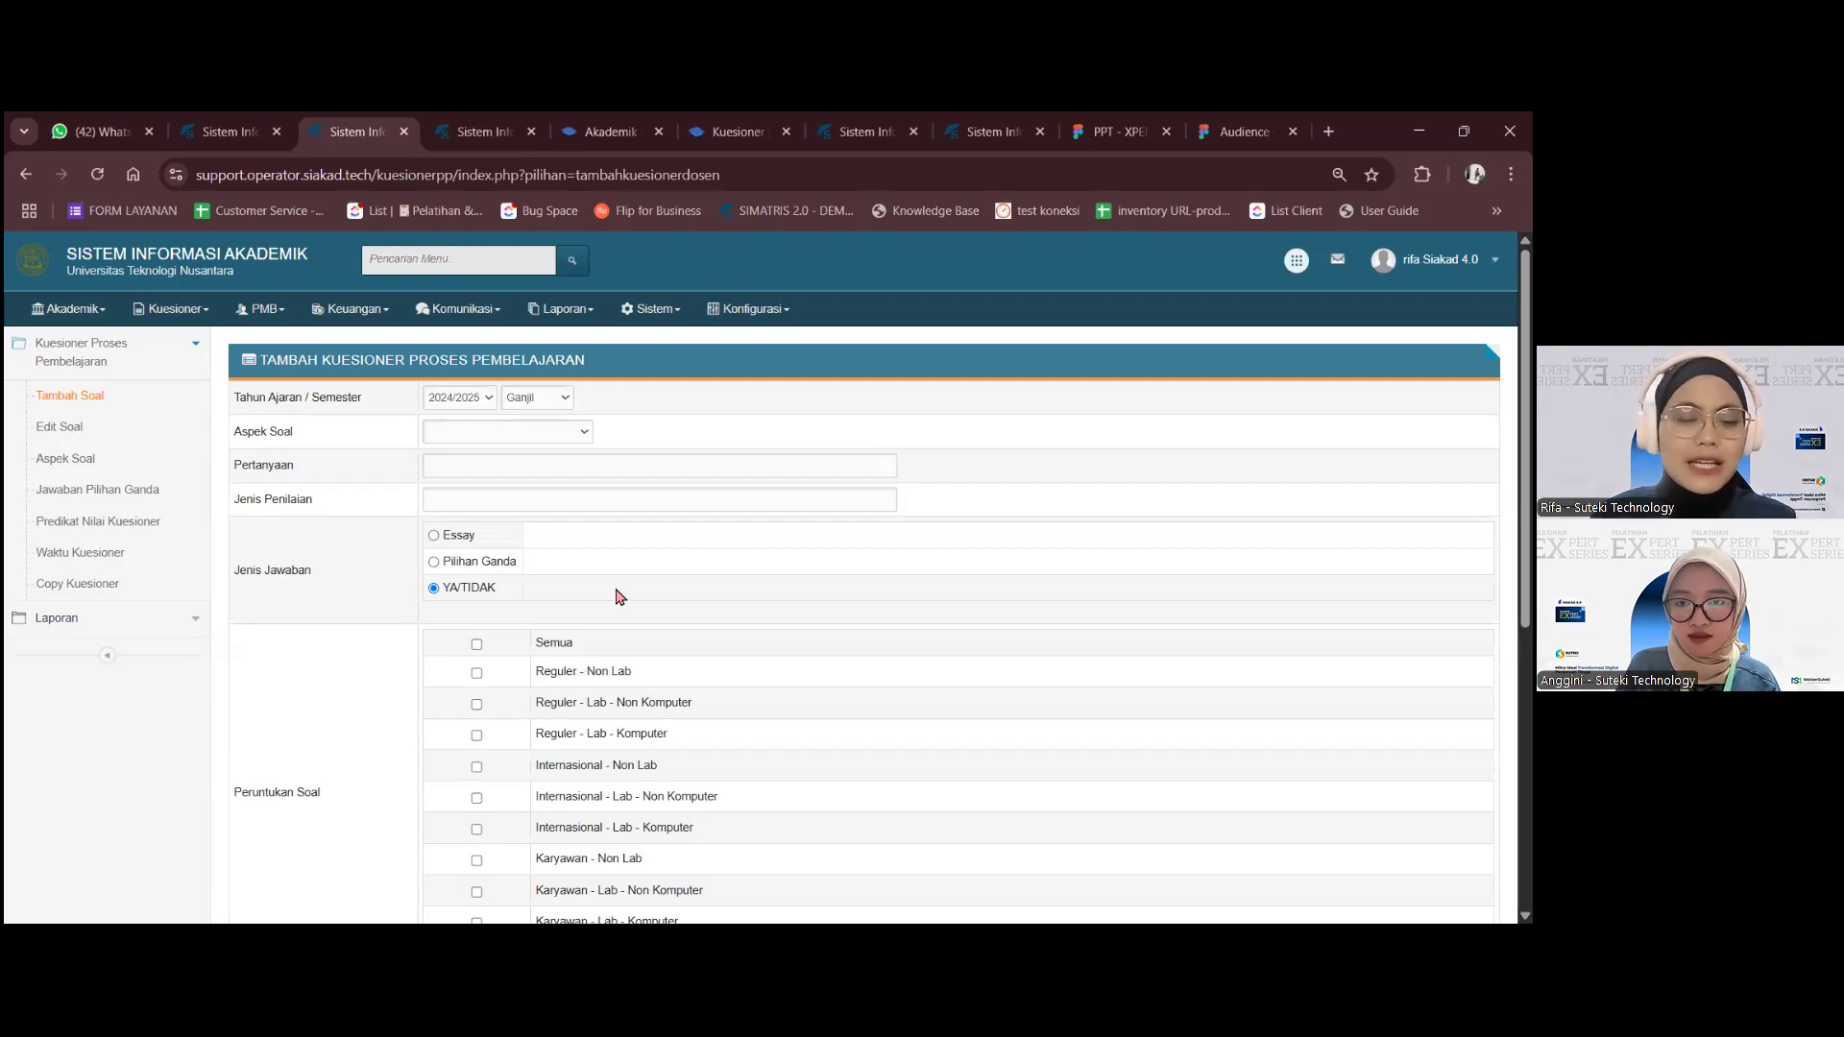
pyautogui.click(134, 630)
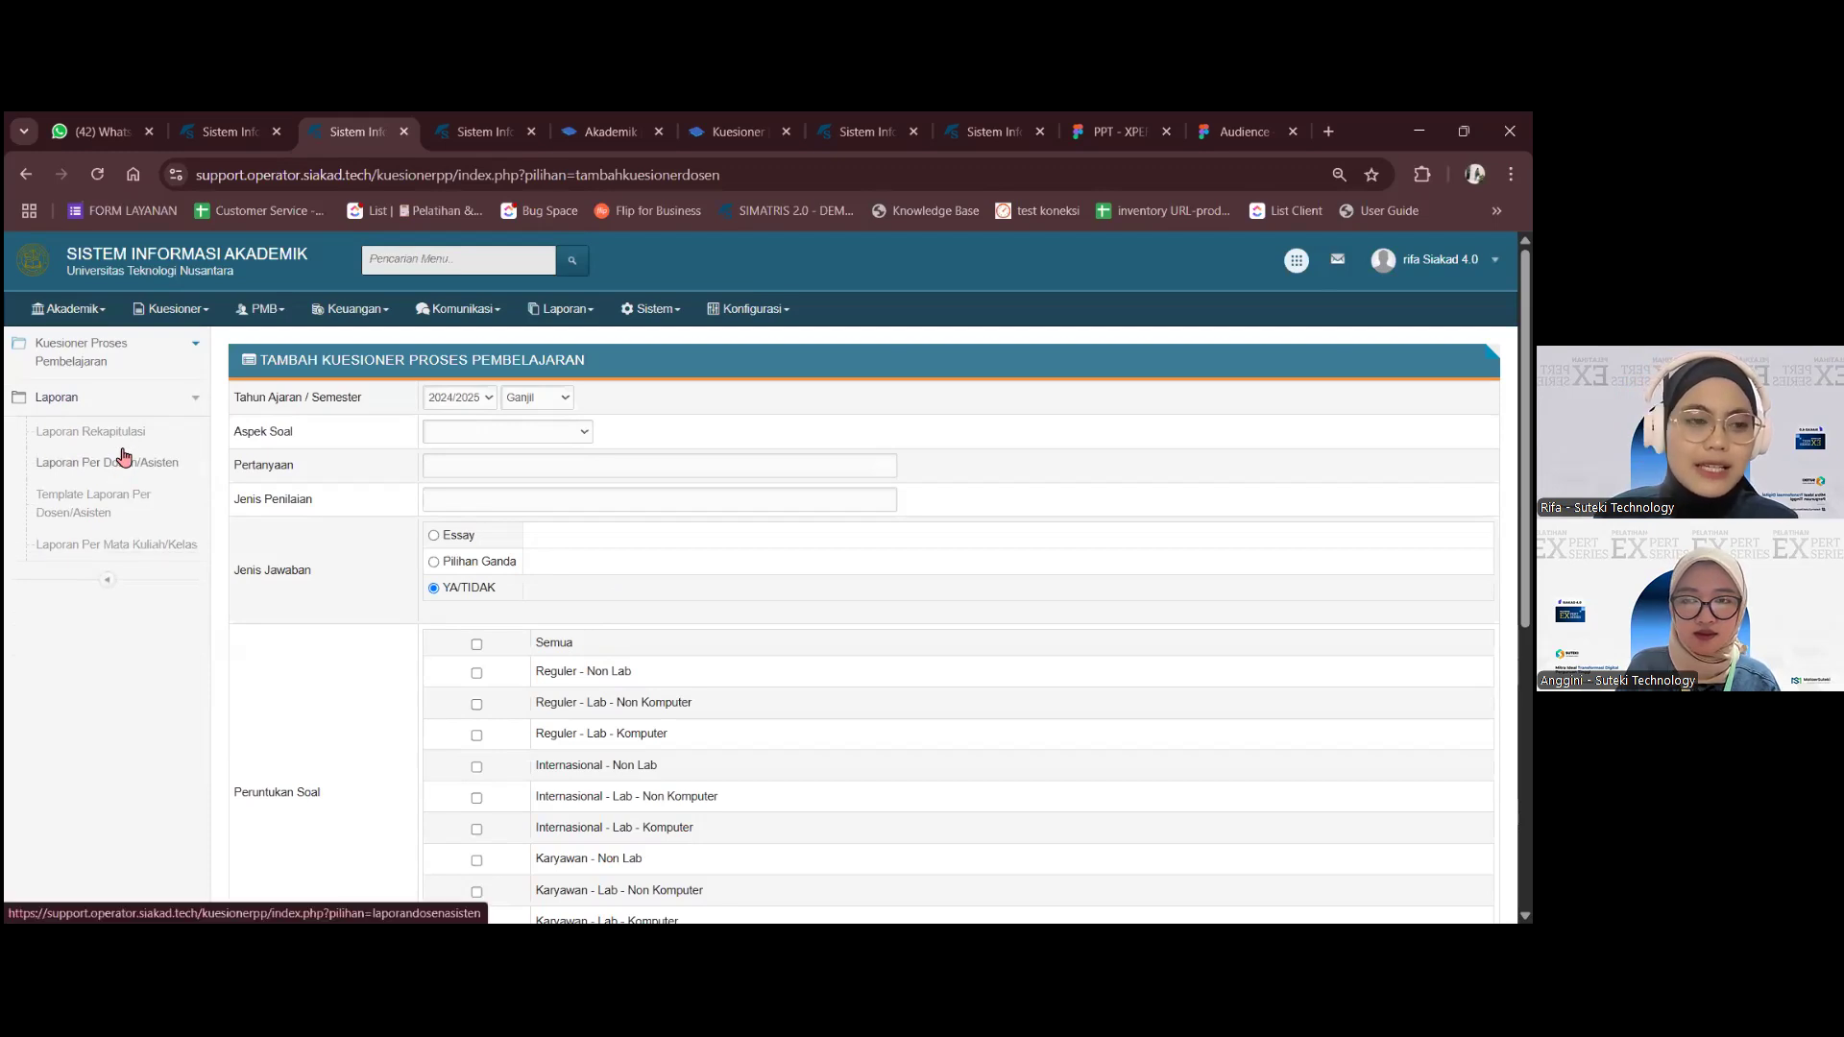
pyautogui.click(96, 434)
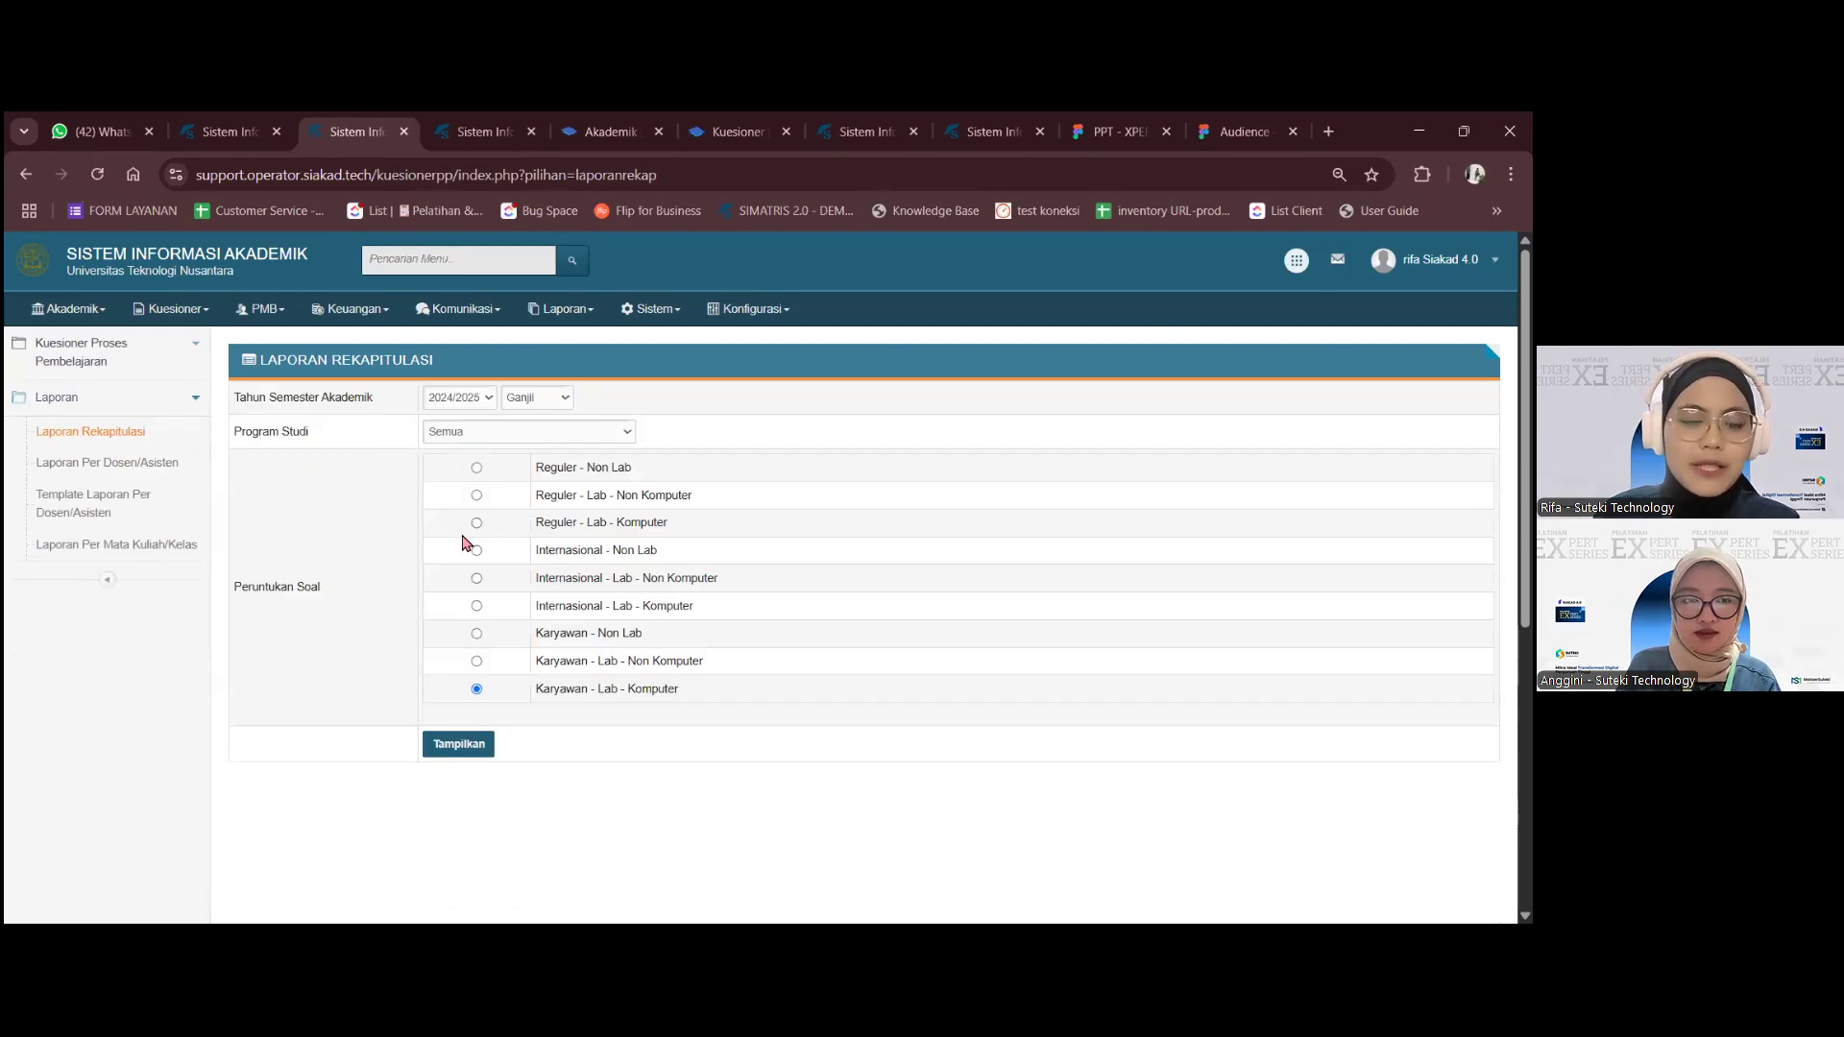
pyautogui.click(490, 432)
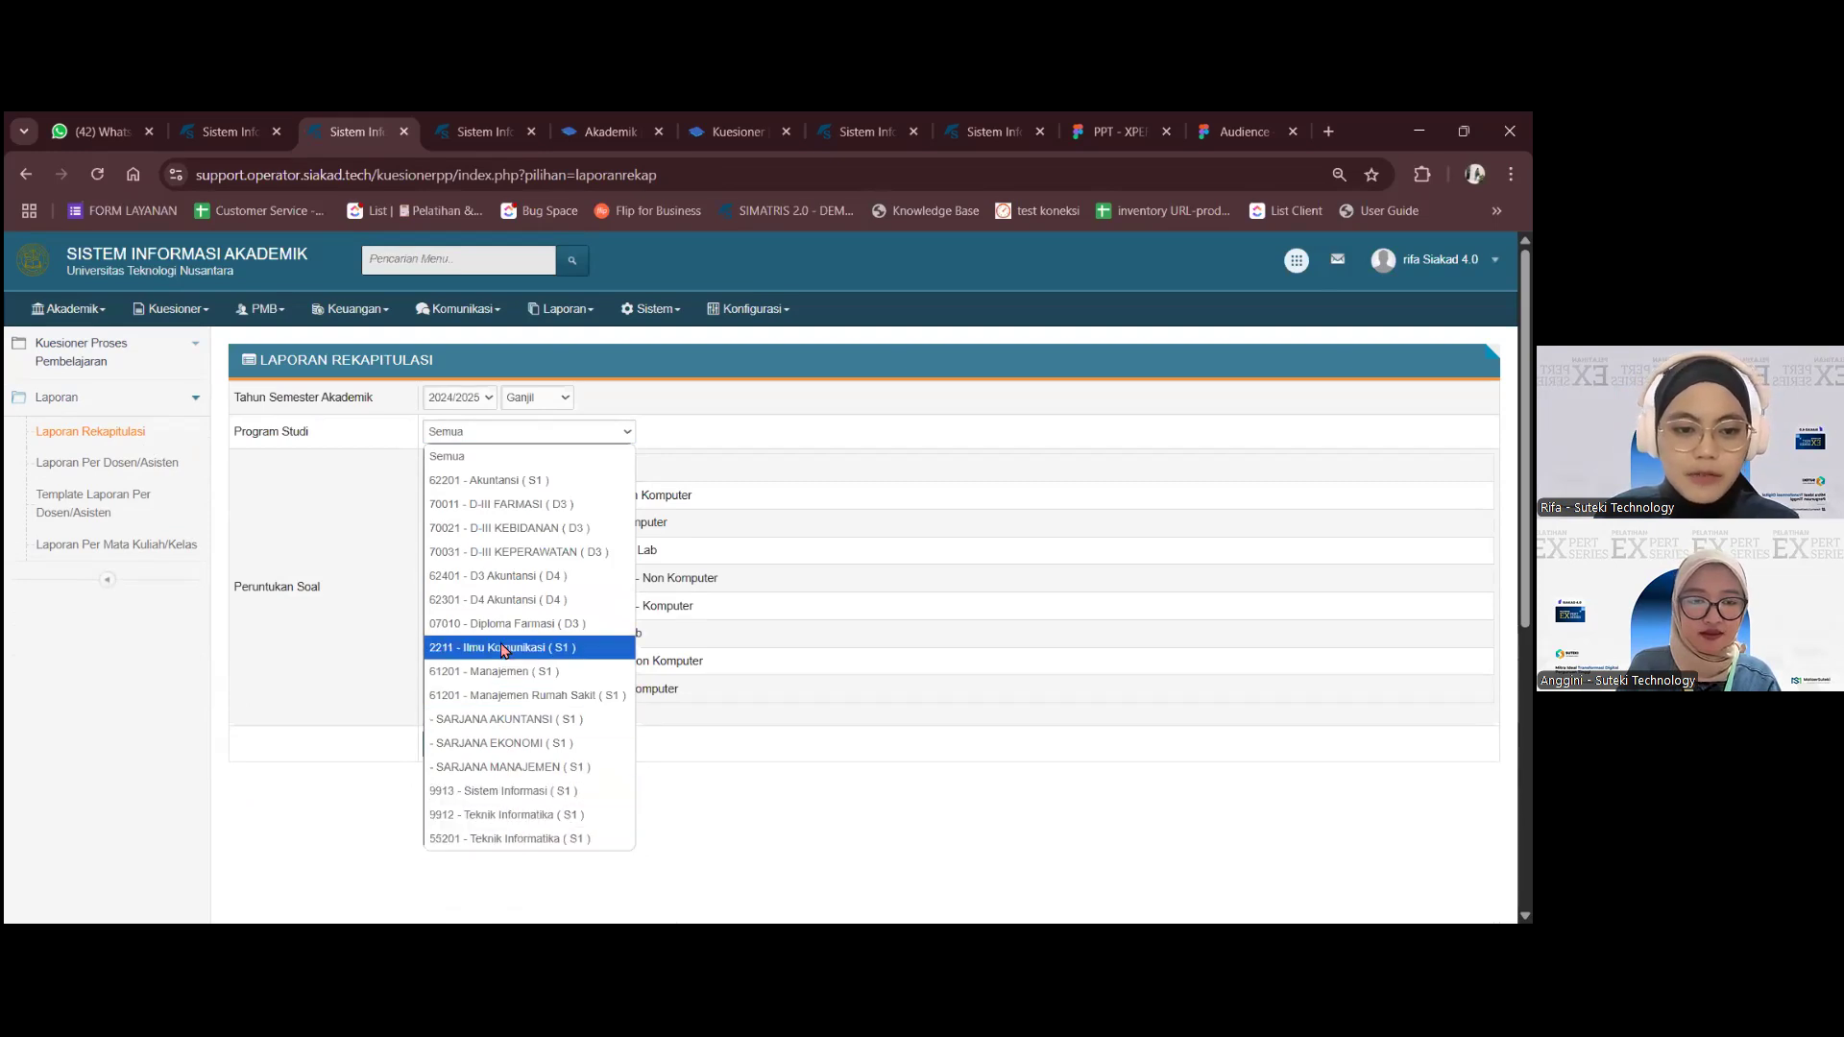
pyautogui.click(503, 649)
pyautogui.click(477, 495)
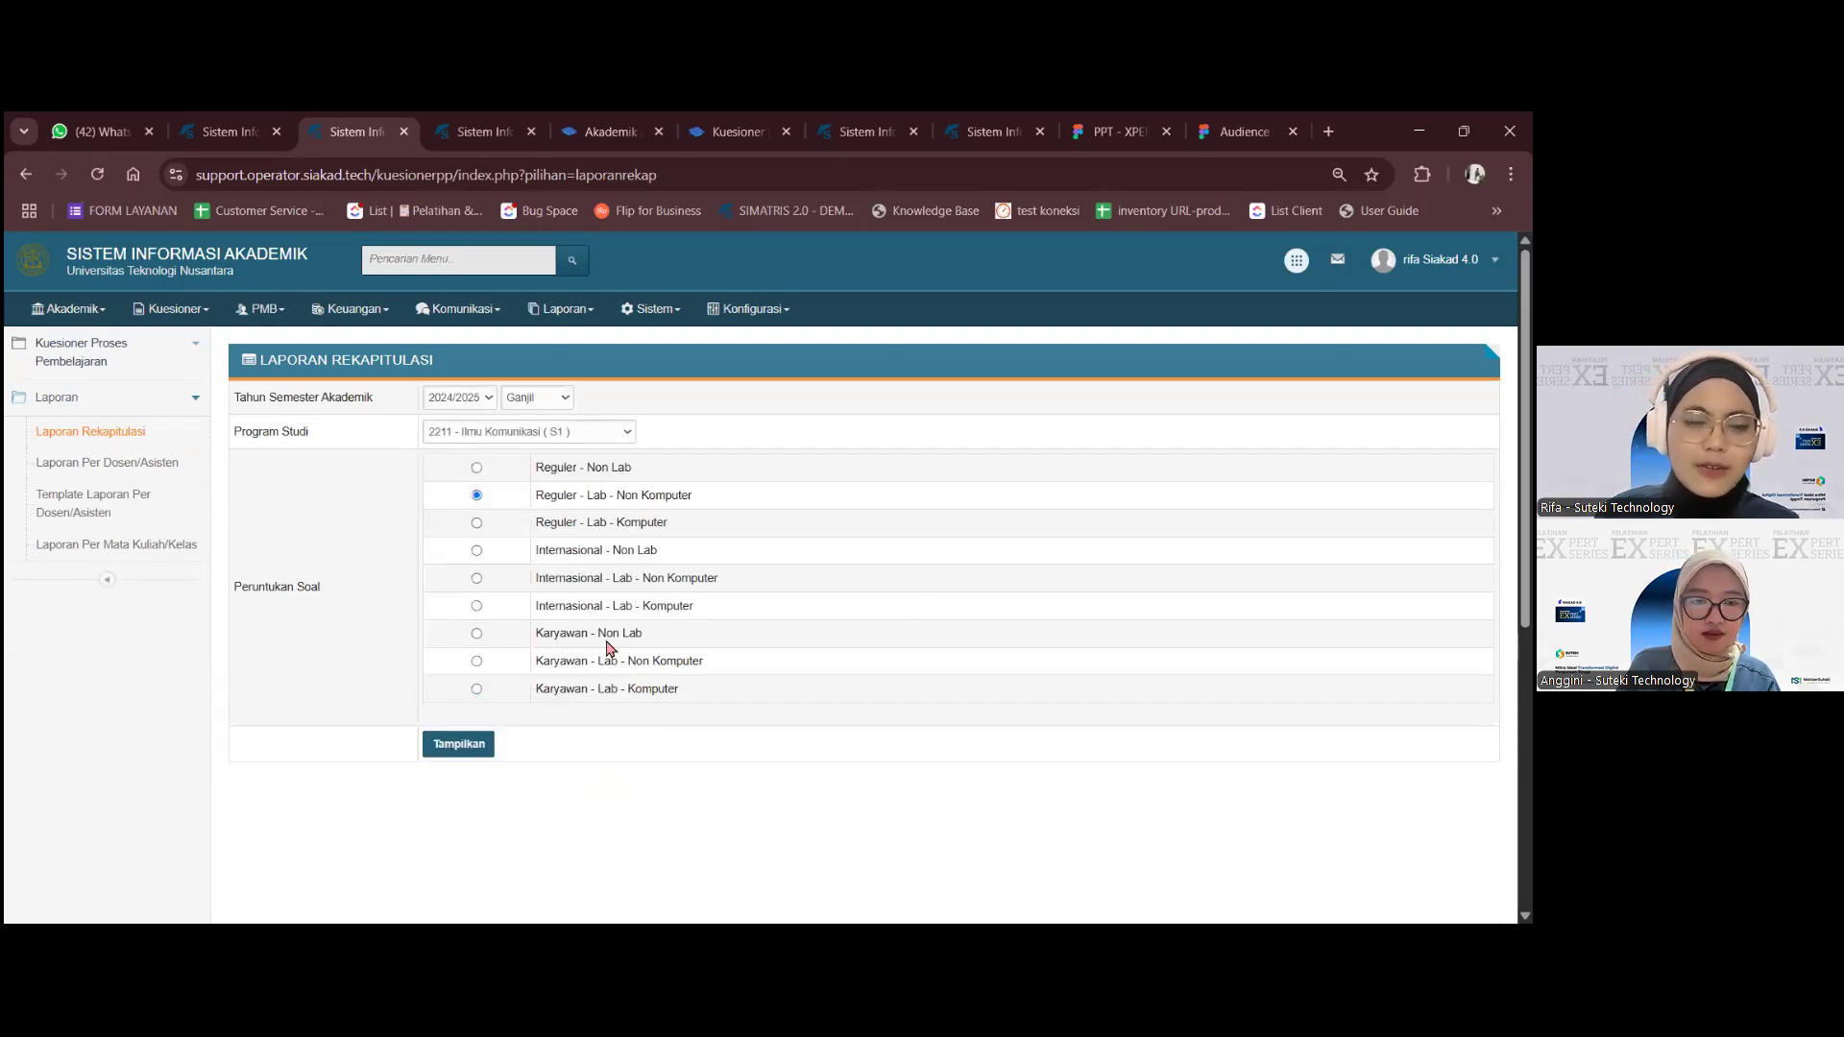
pyautogui.click(469, 748)
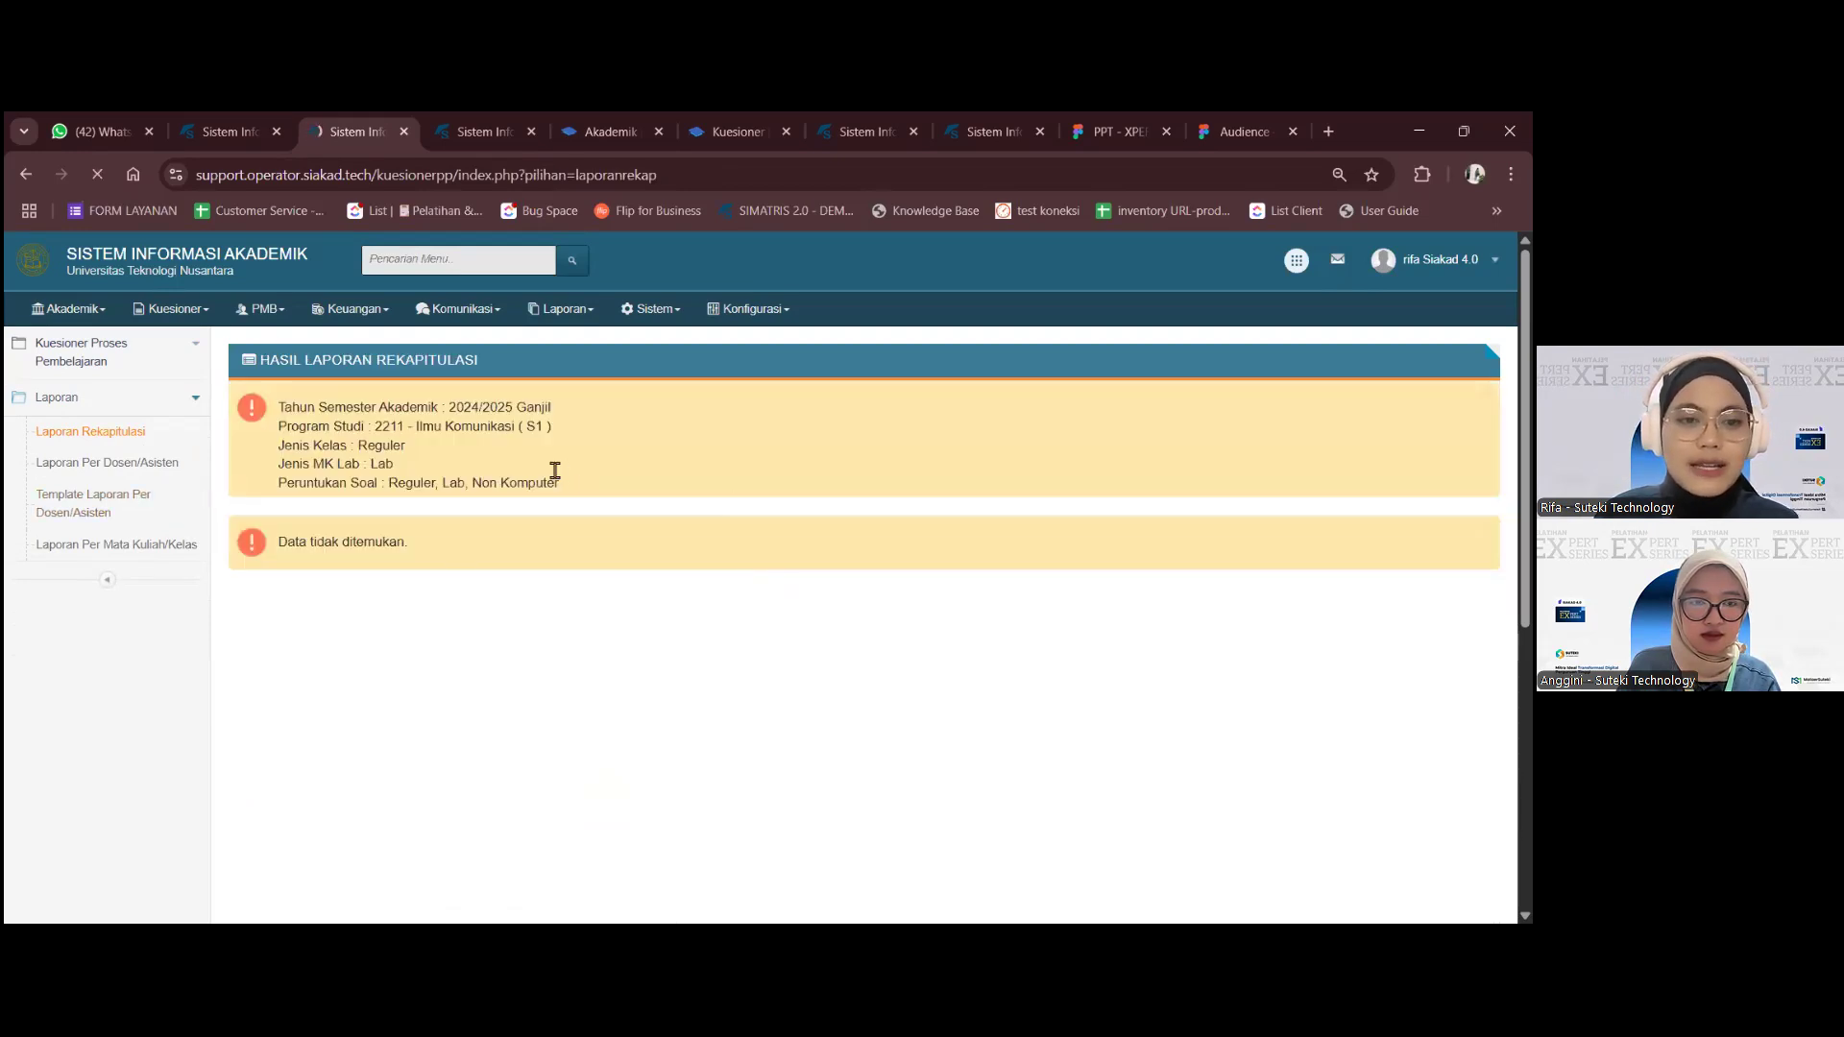
# - Display the 2024/2025 Ganjil recap report for all study programs with Reguler - Lab - Non Komputer and review its scores and conclusions
pyautogui.click(476, 496)
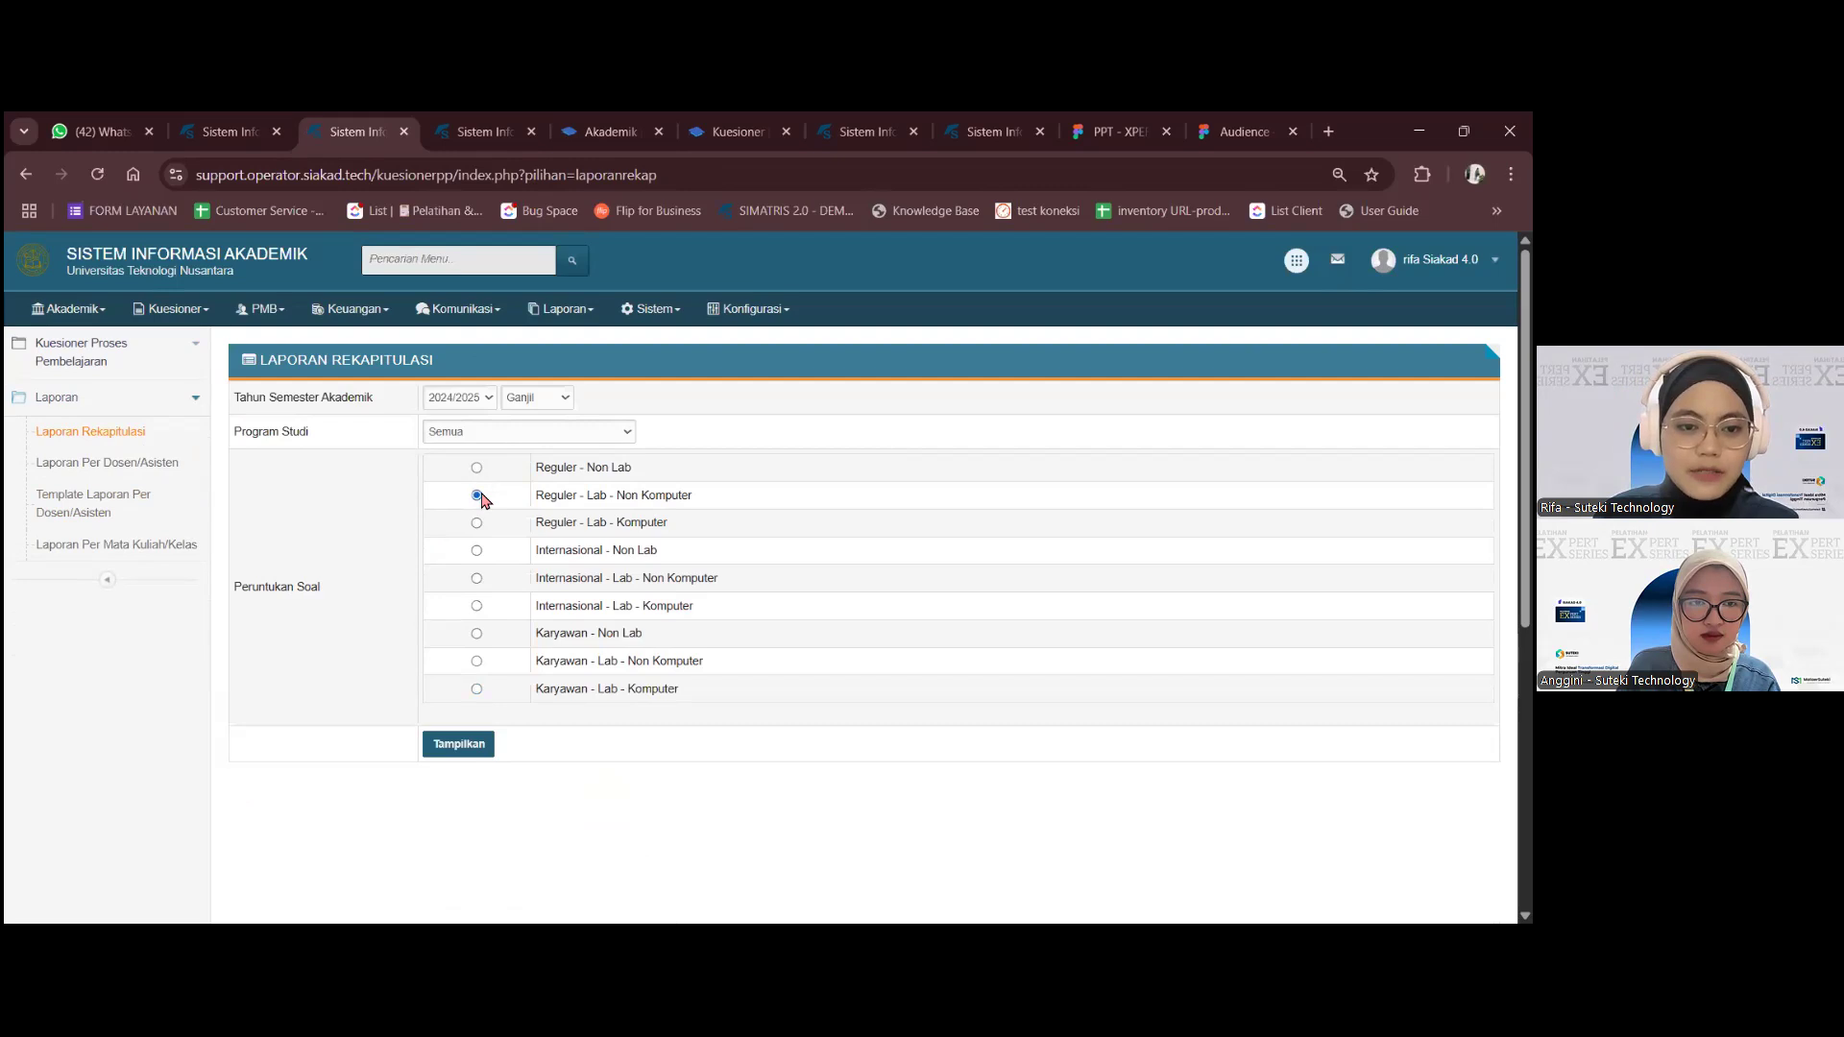
pyautogui.click(454, 755)
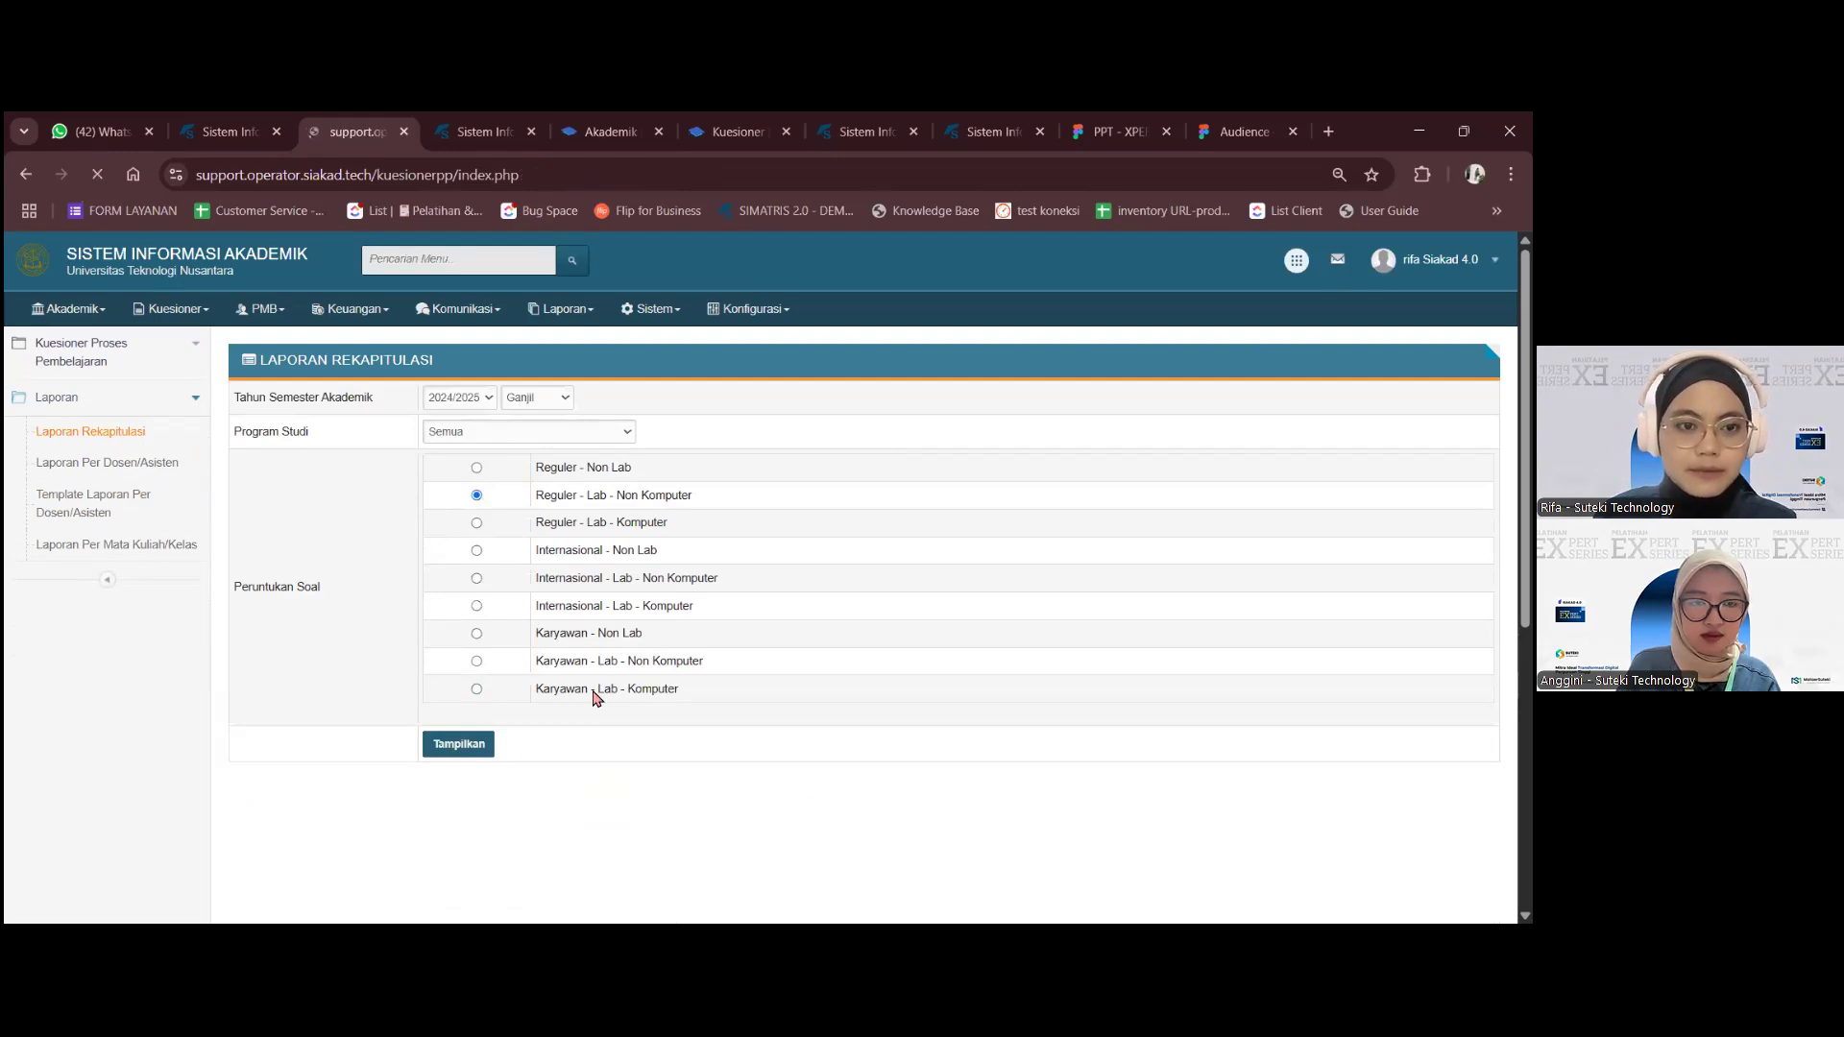
pyautogui.scroll(-2, 480, 653)
pyautogui.scroll(2, 428, 467)
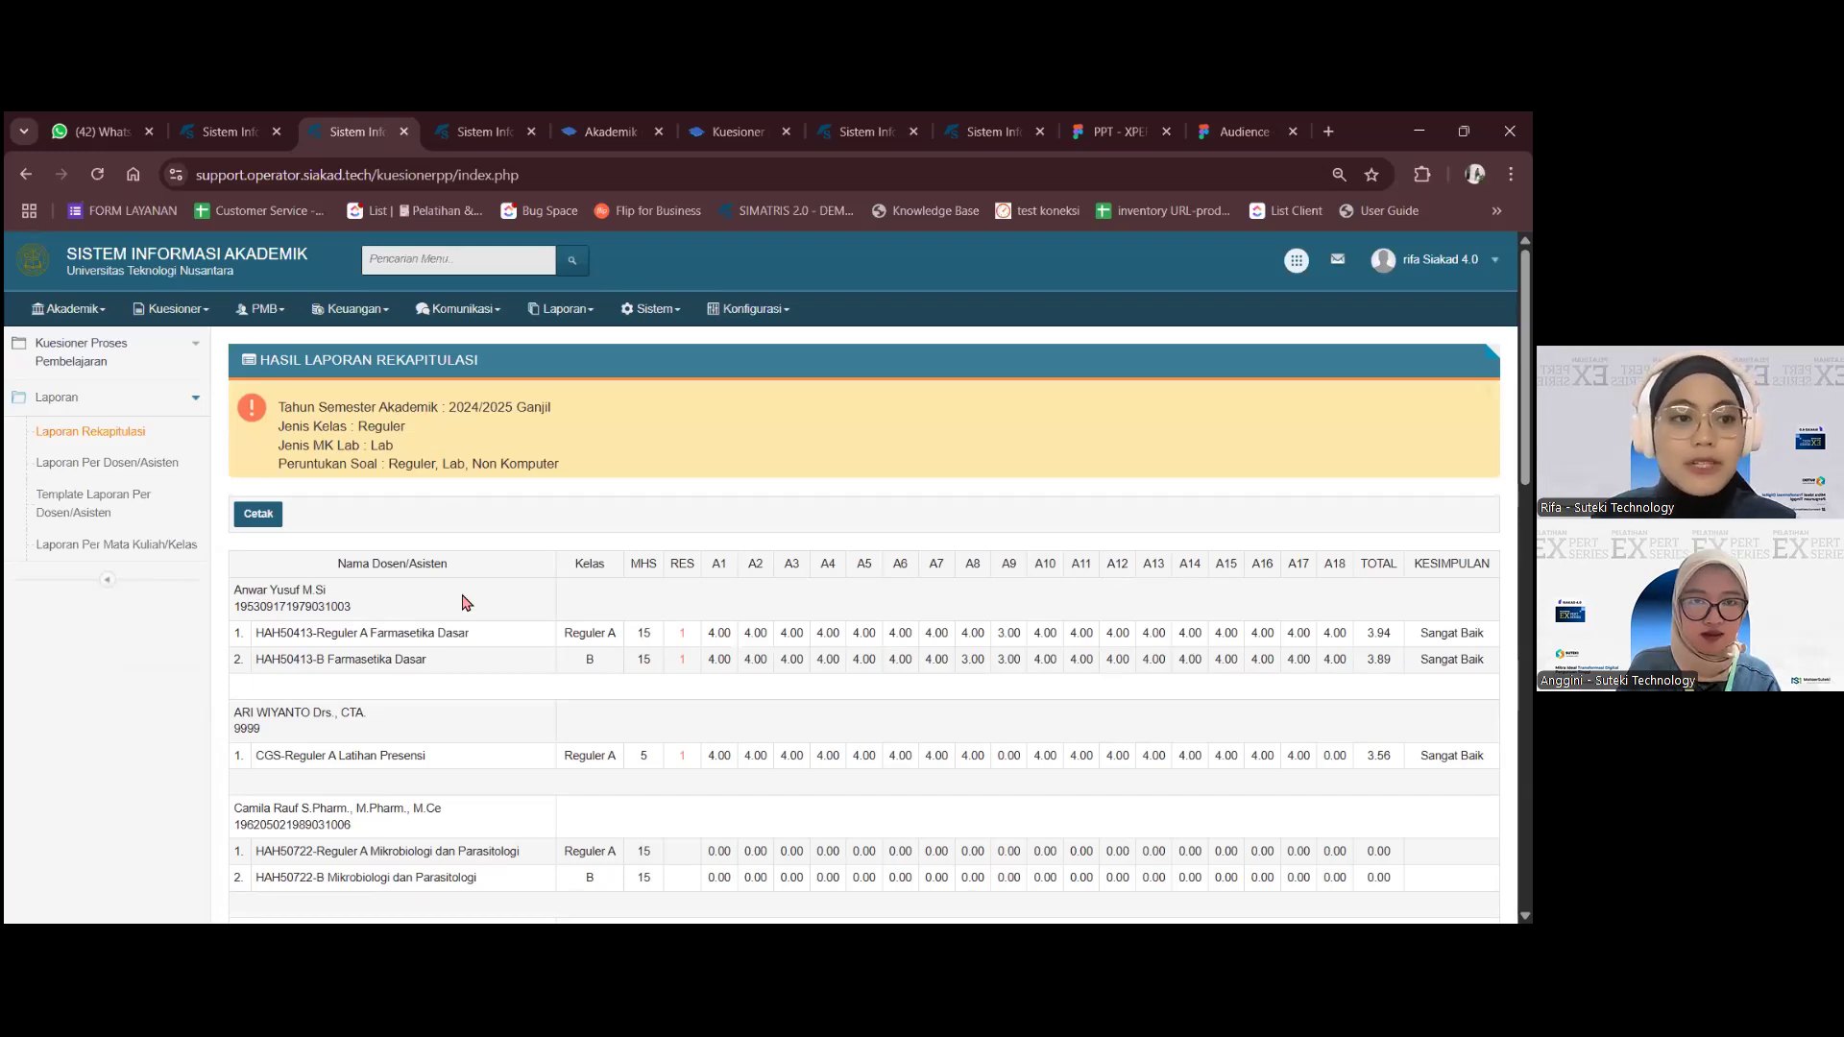
# - View the Laporan Per Dosen/Asisten and Laporan Per Mata Kuliah/Kelas forms and return to Laporan Rekapitulasi
pyautogui.click(138, 471)
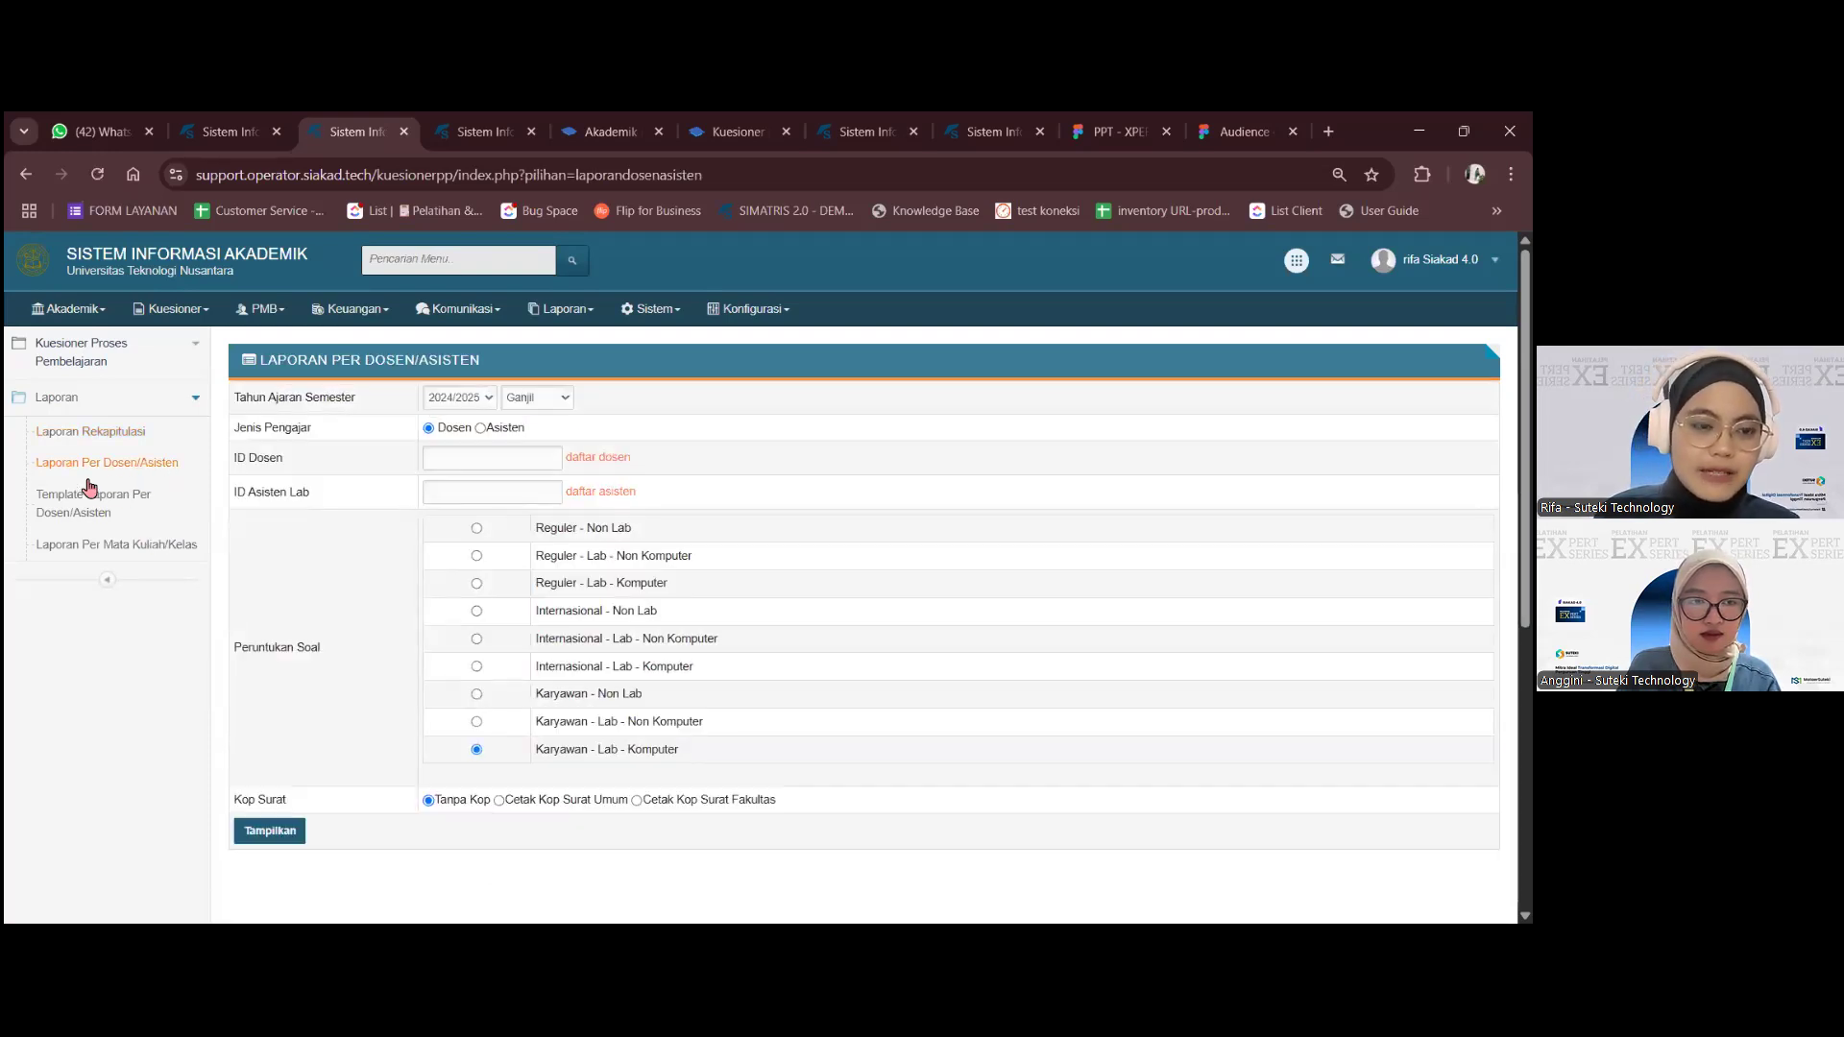
pyautogui.click(463, 466)
pyautogui.click(404, 483)
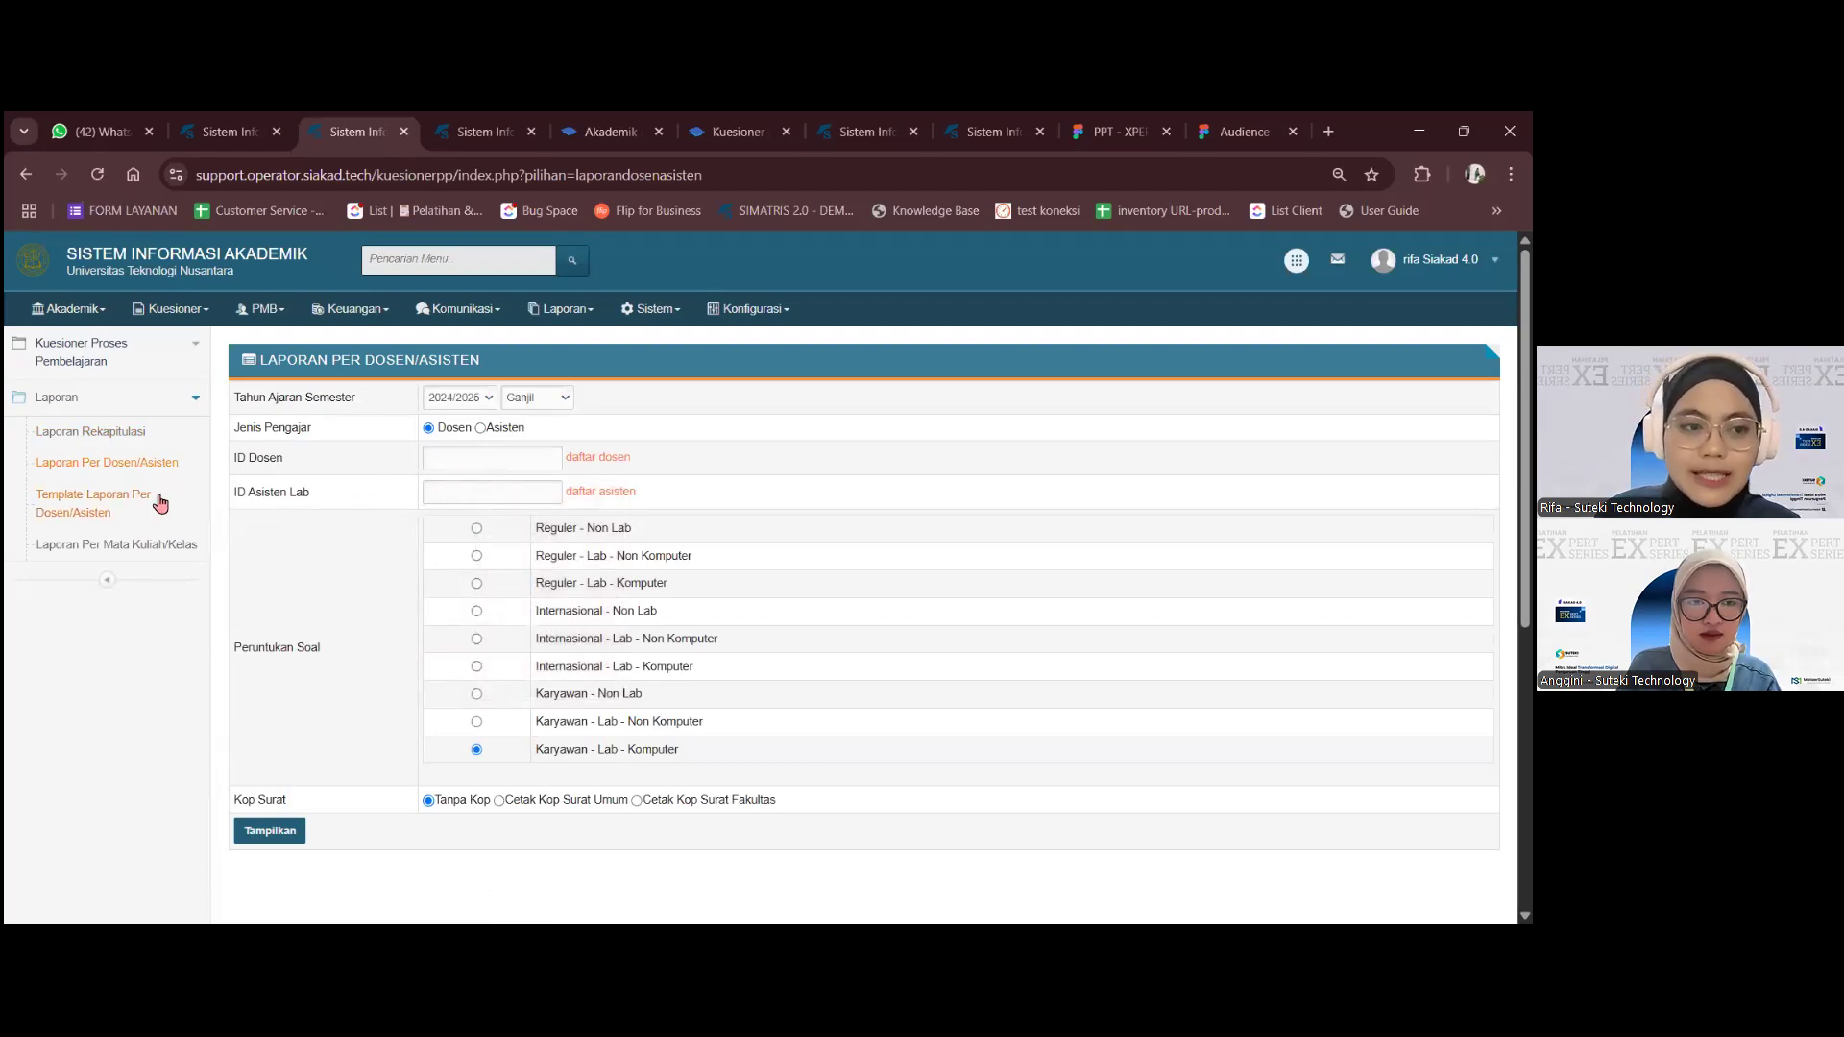
pyautogui.click(124, 544)
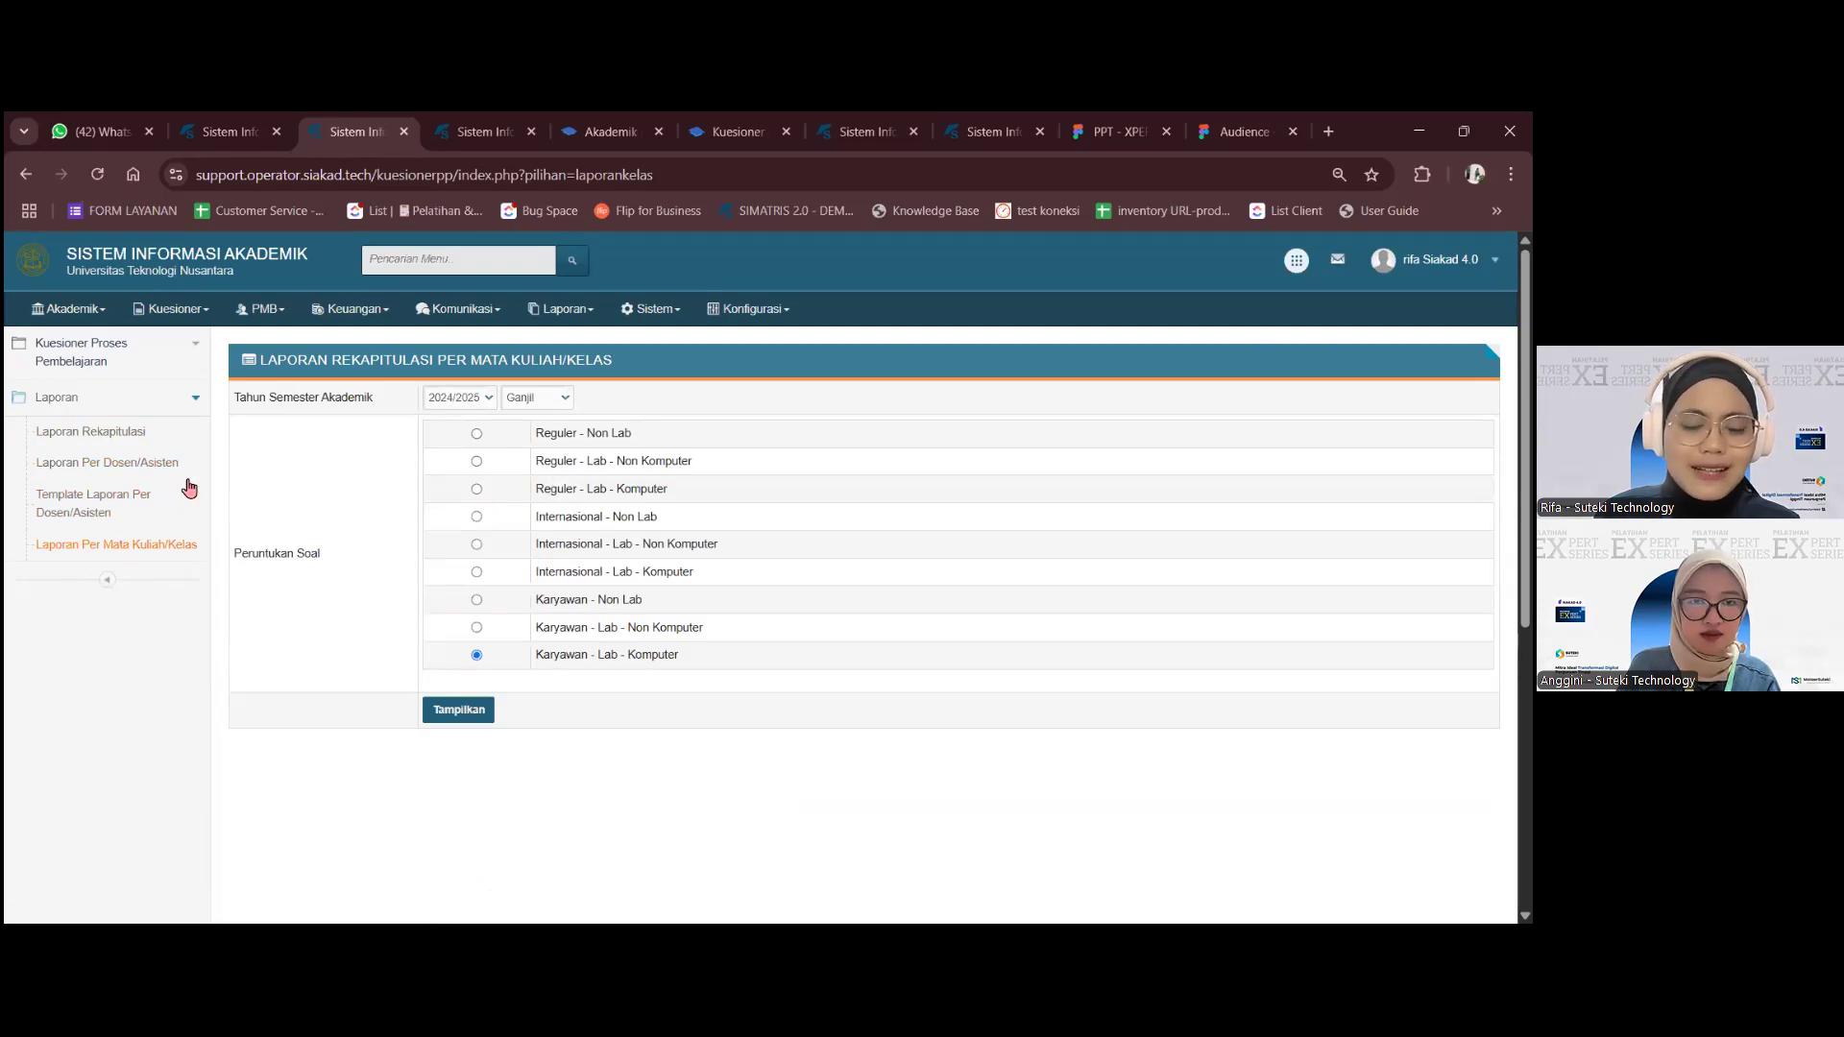
pyautogui.click(96, 432)
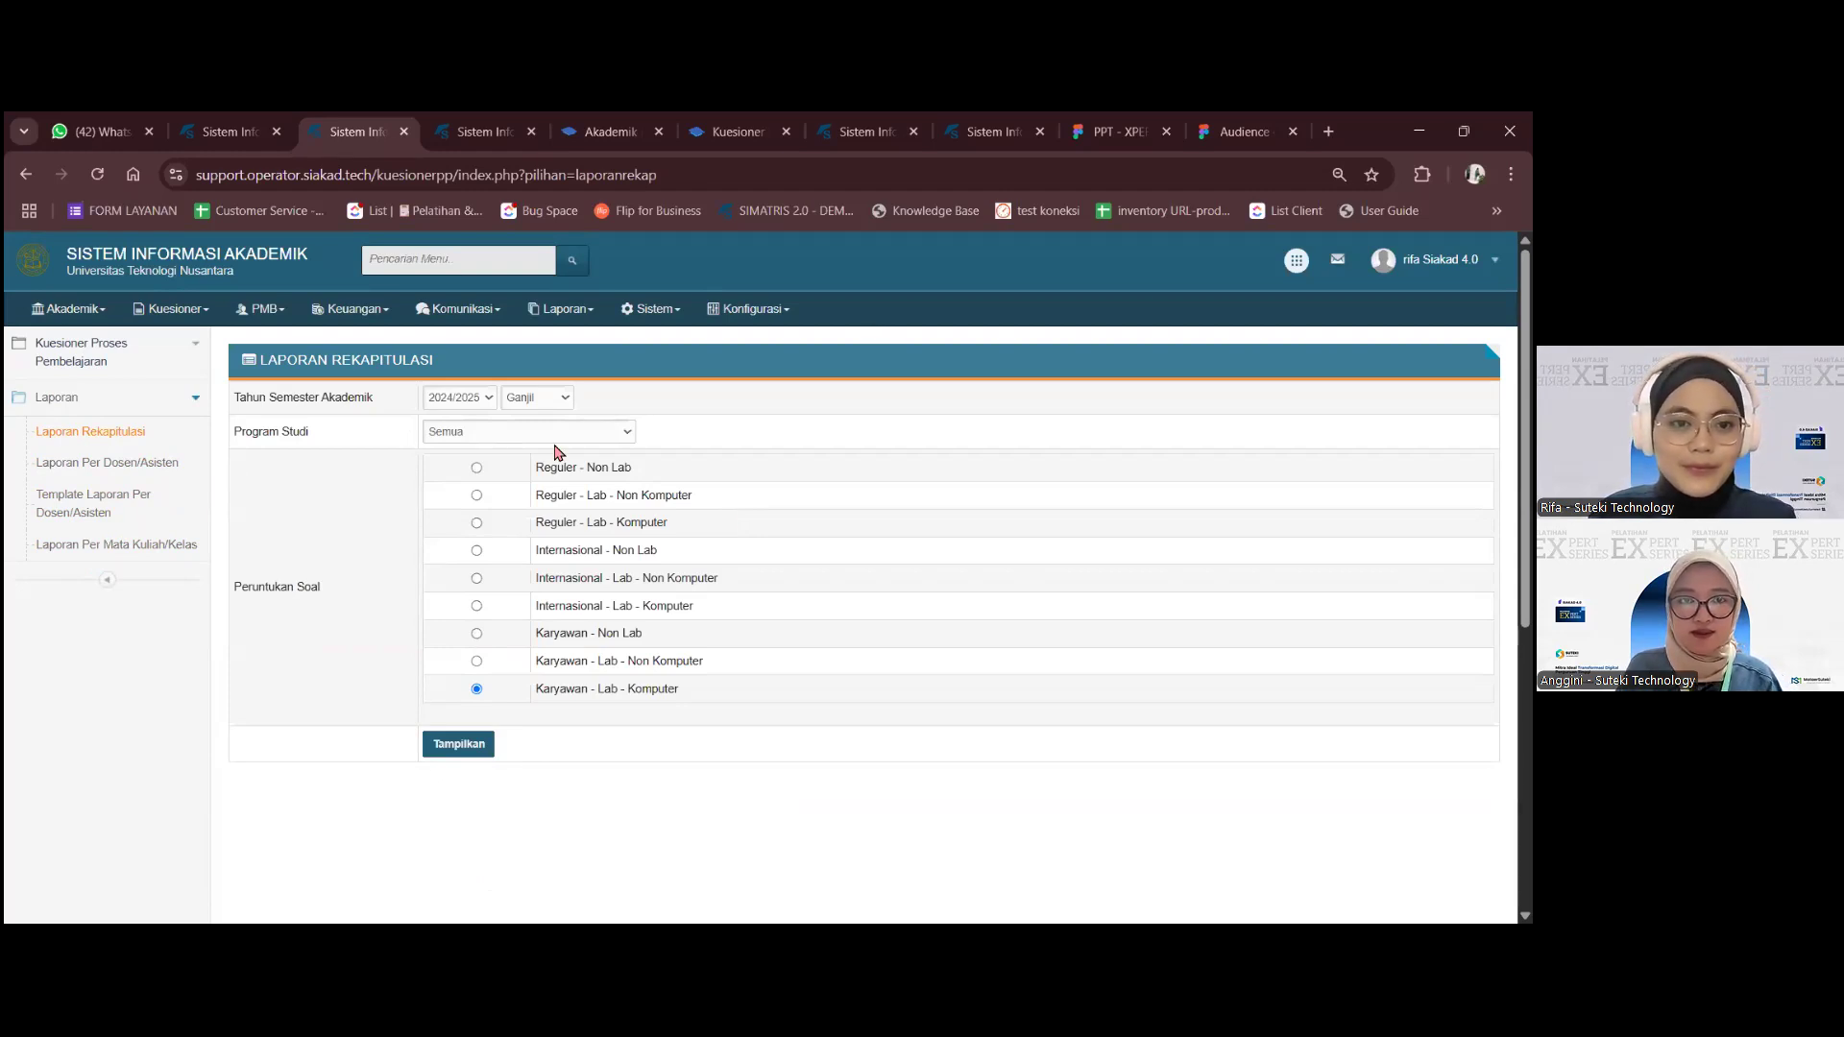
pyautogui.hotkey('alt', 'Tab')
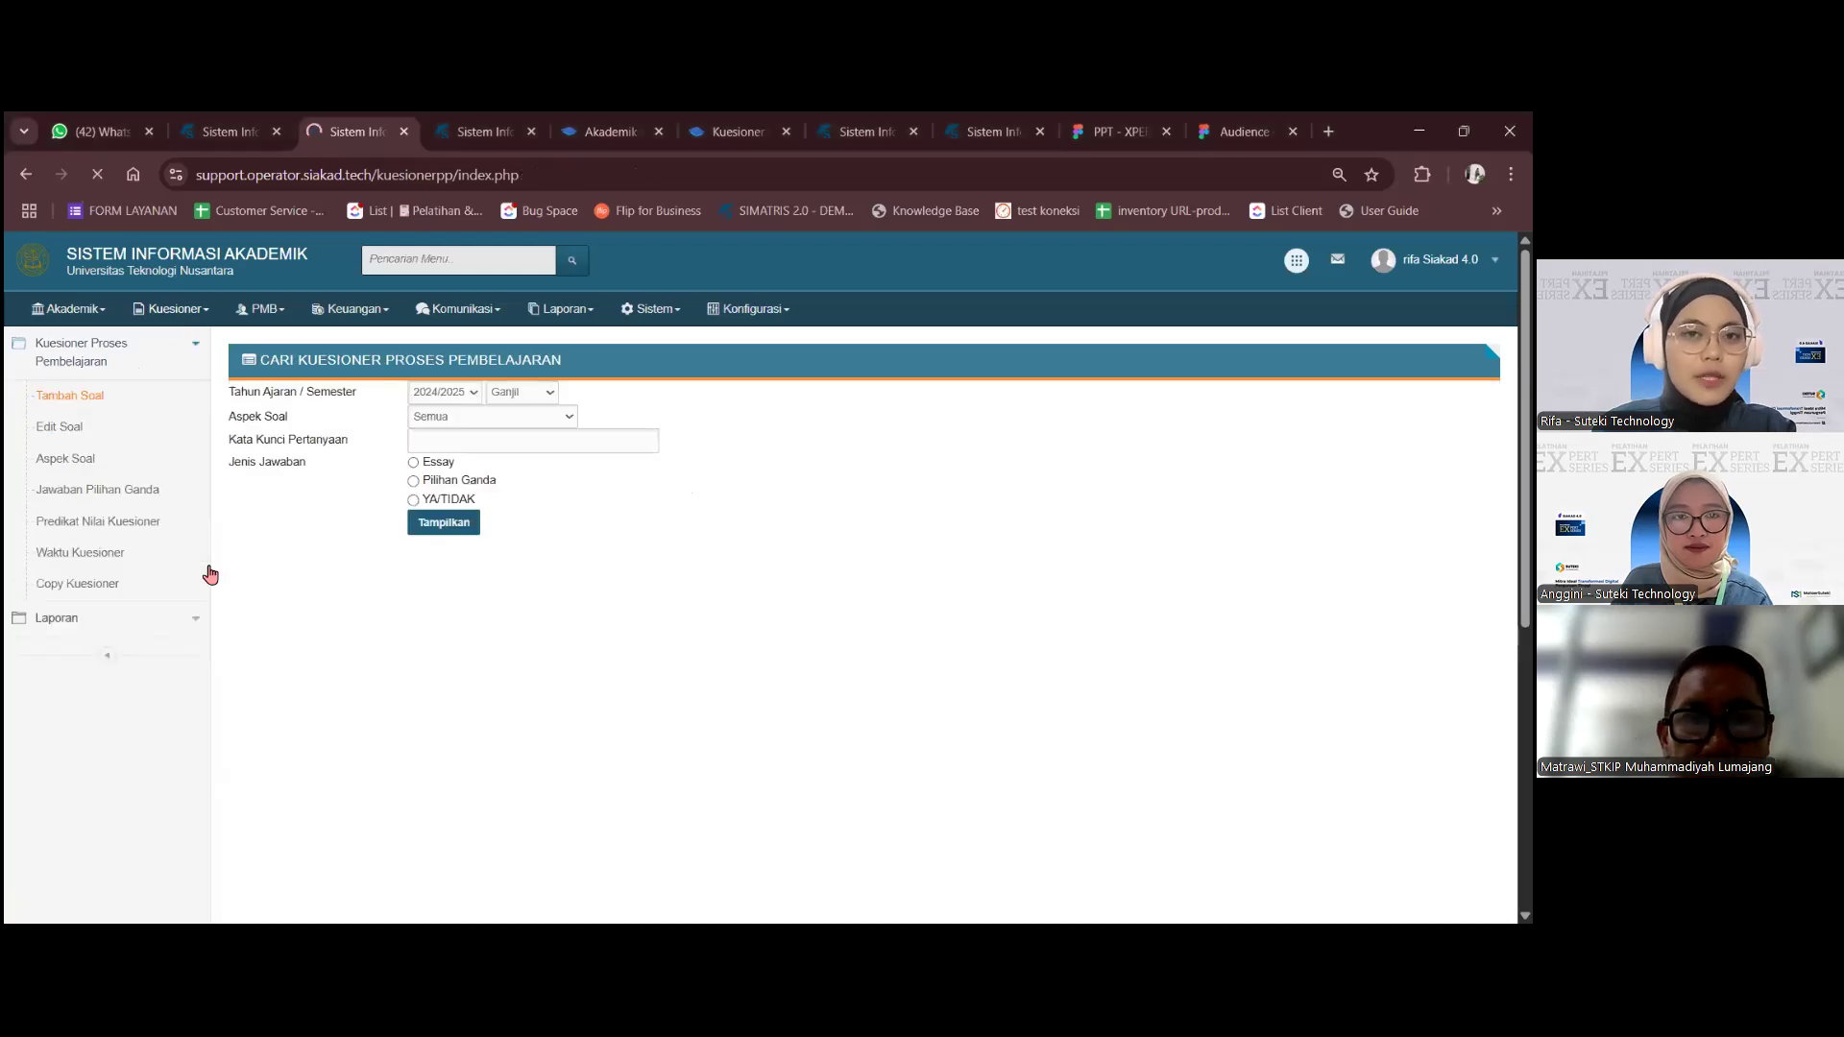
# - Look through the Waktu Kuesioner and Copy Kuesioner pages and the lecturer/assistant report template down to its keywords and signature fields
pyautogui.click(137, 561)
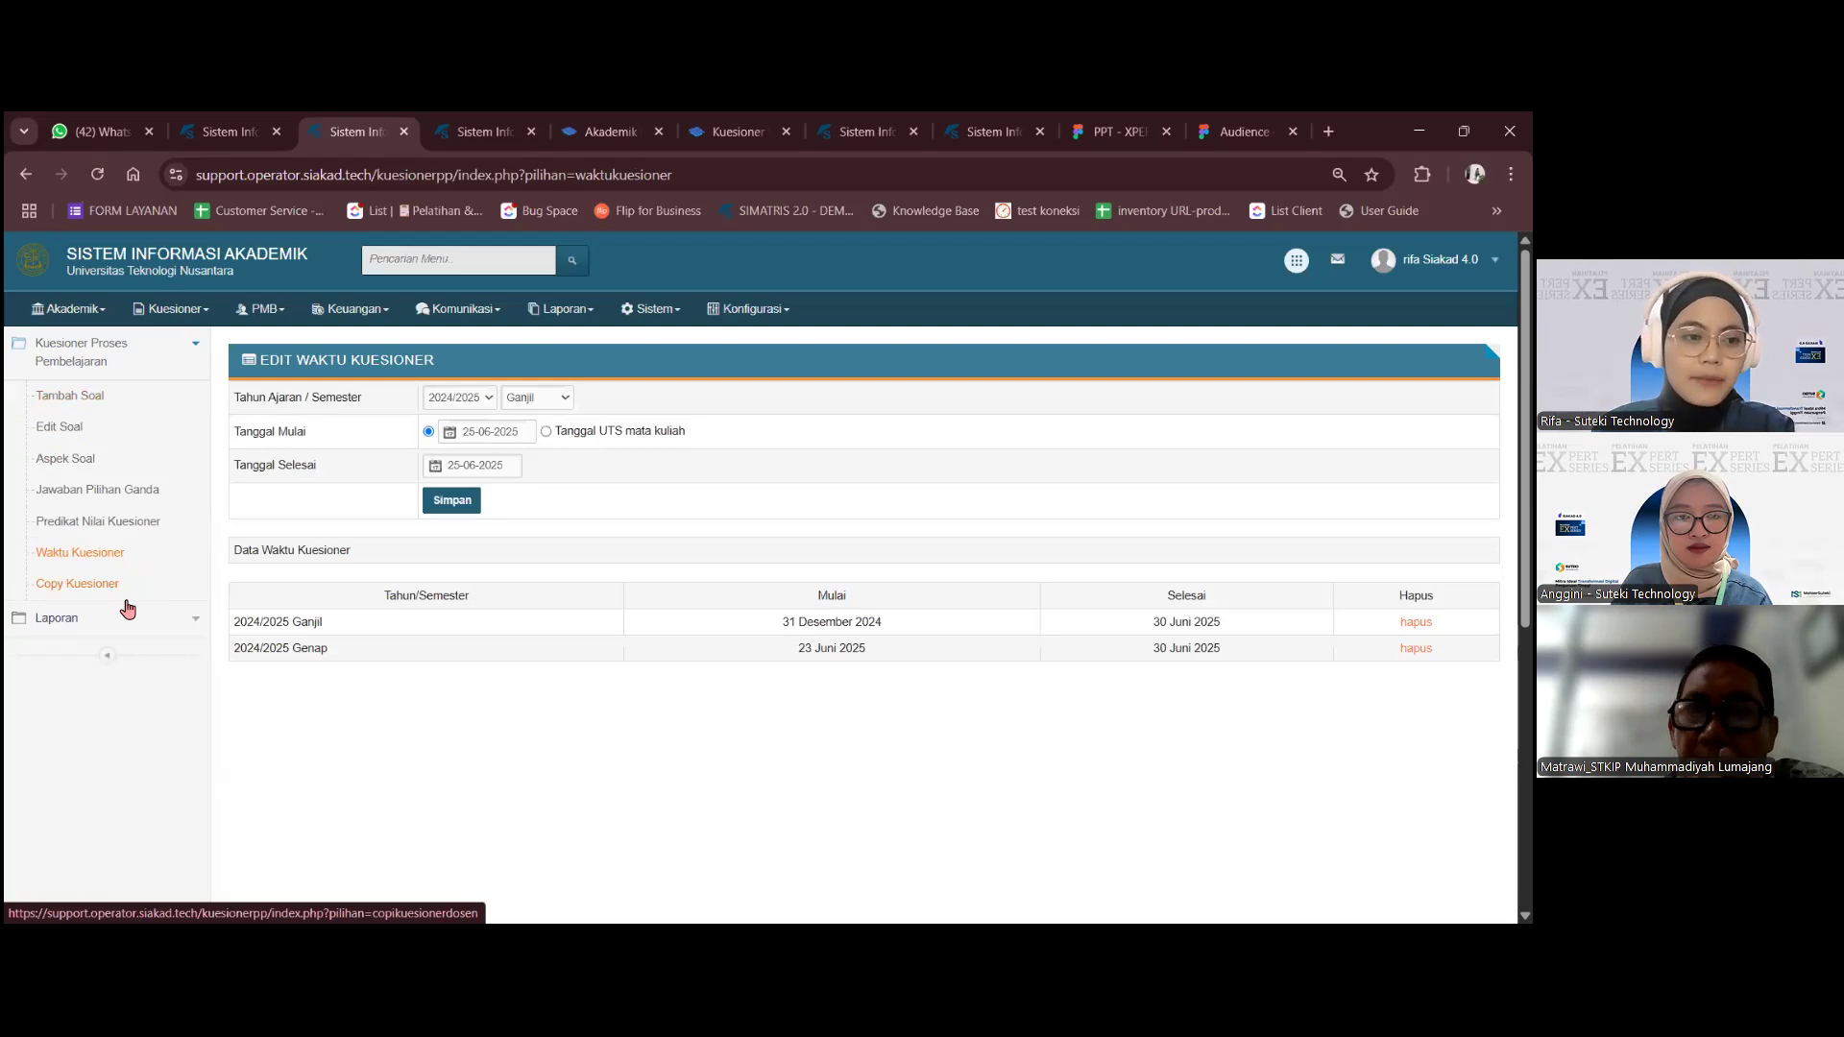
pyautogui.click(151, 601)
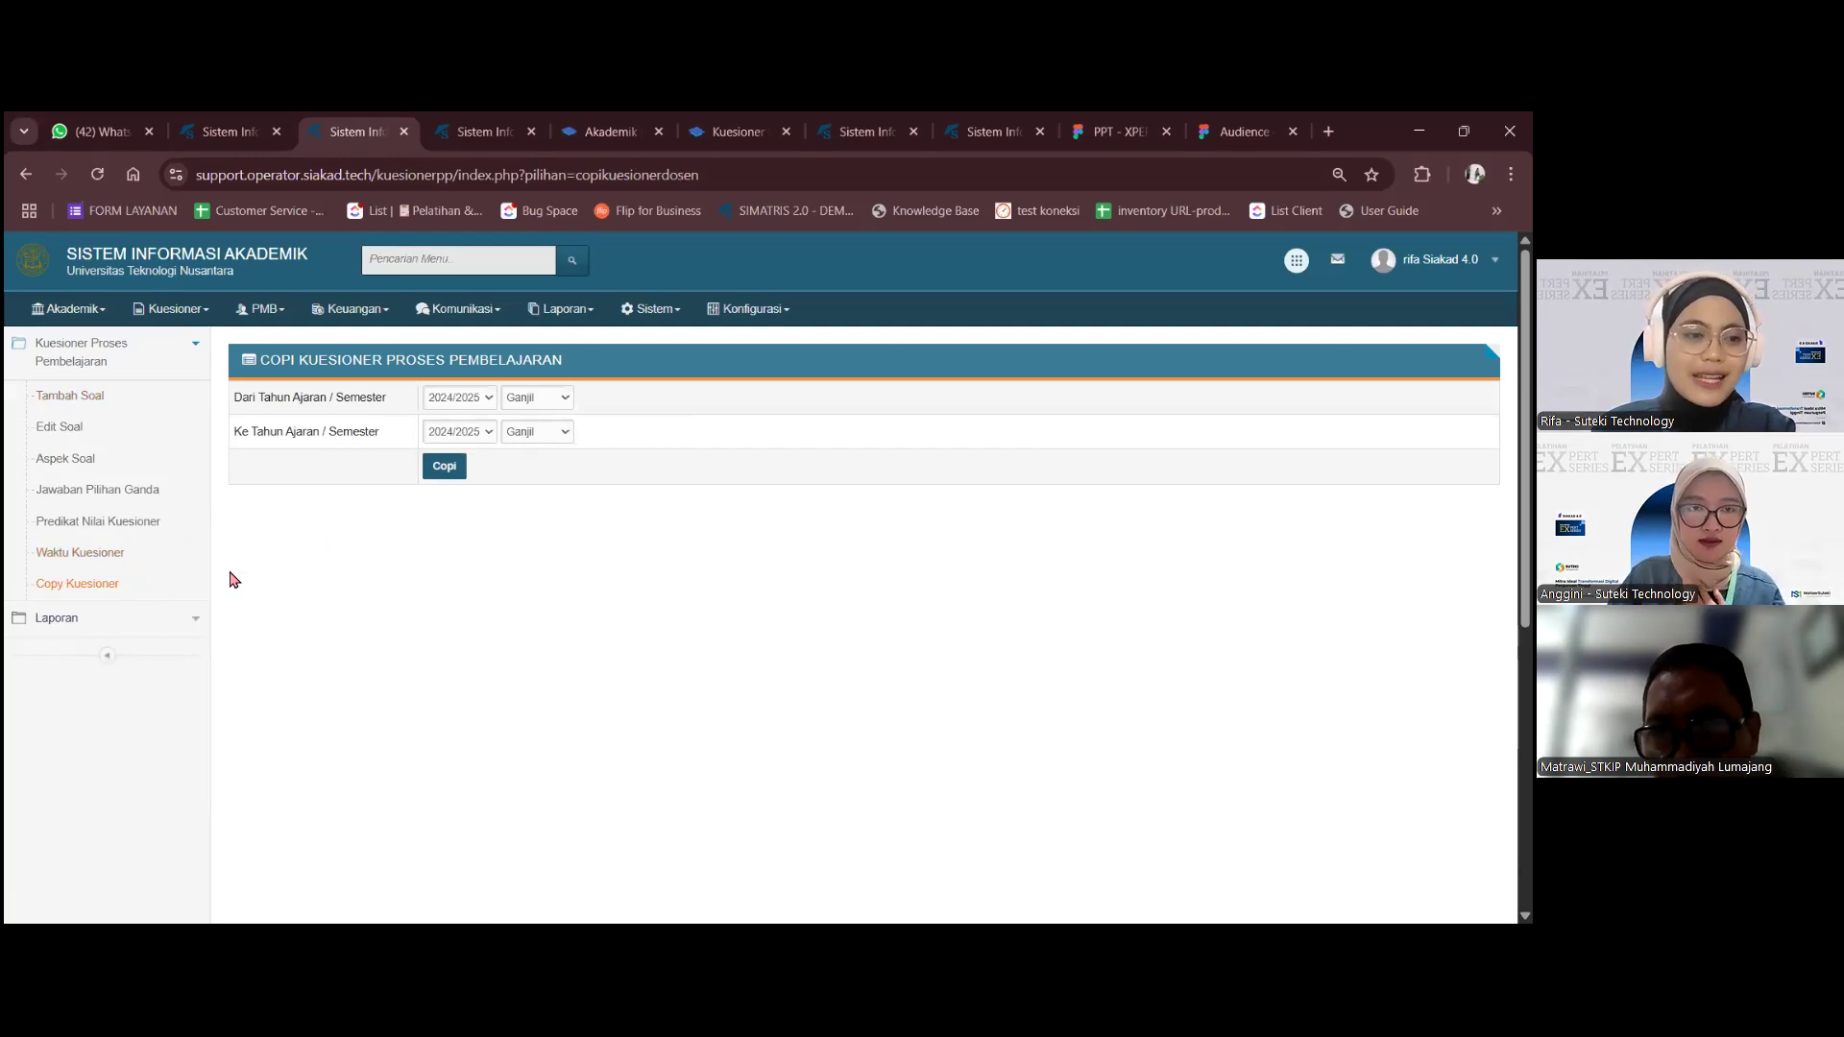
pyautogui.click(58, 617)
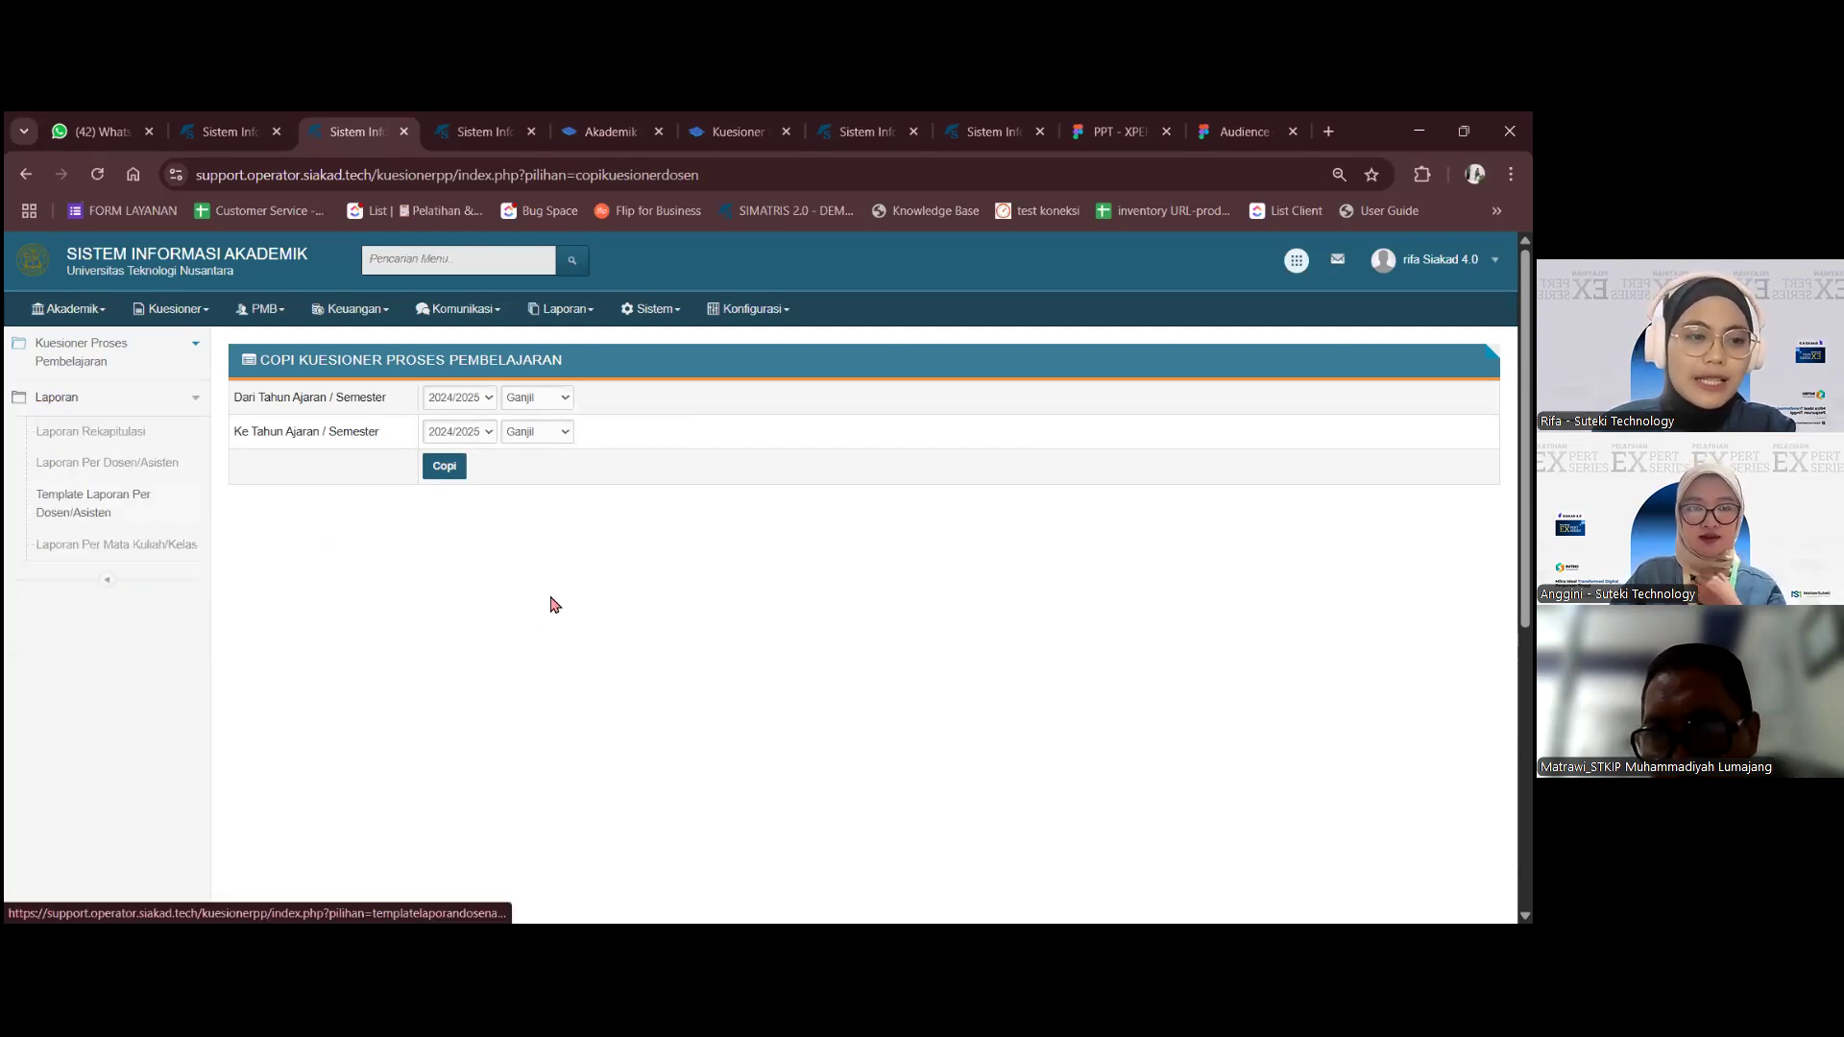
pyautogui.scroll(-8, 535, 615)
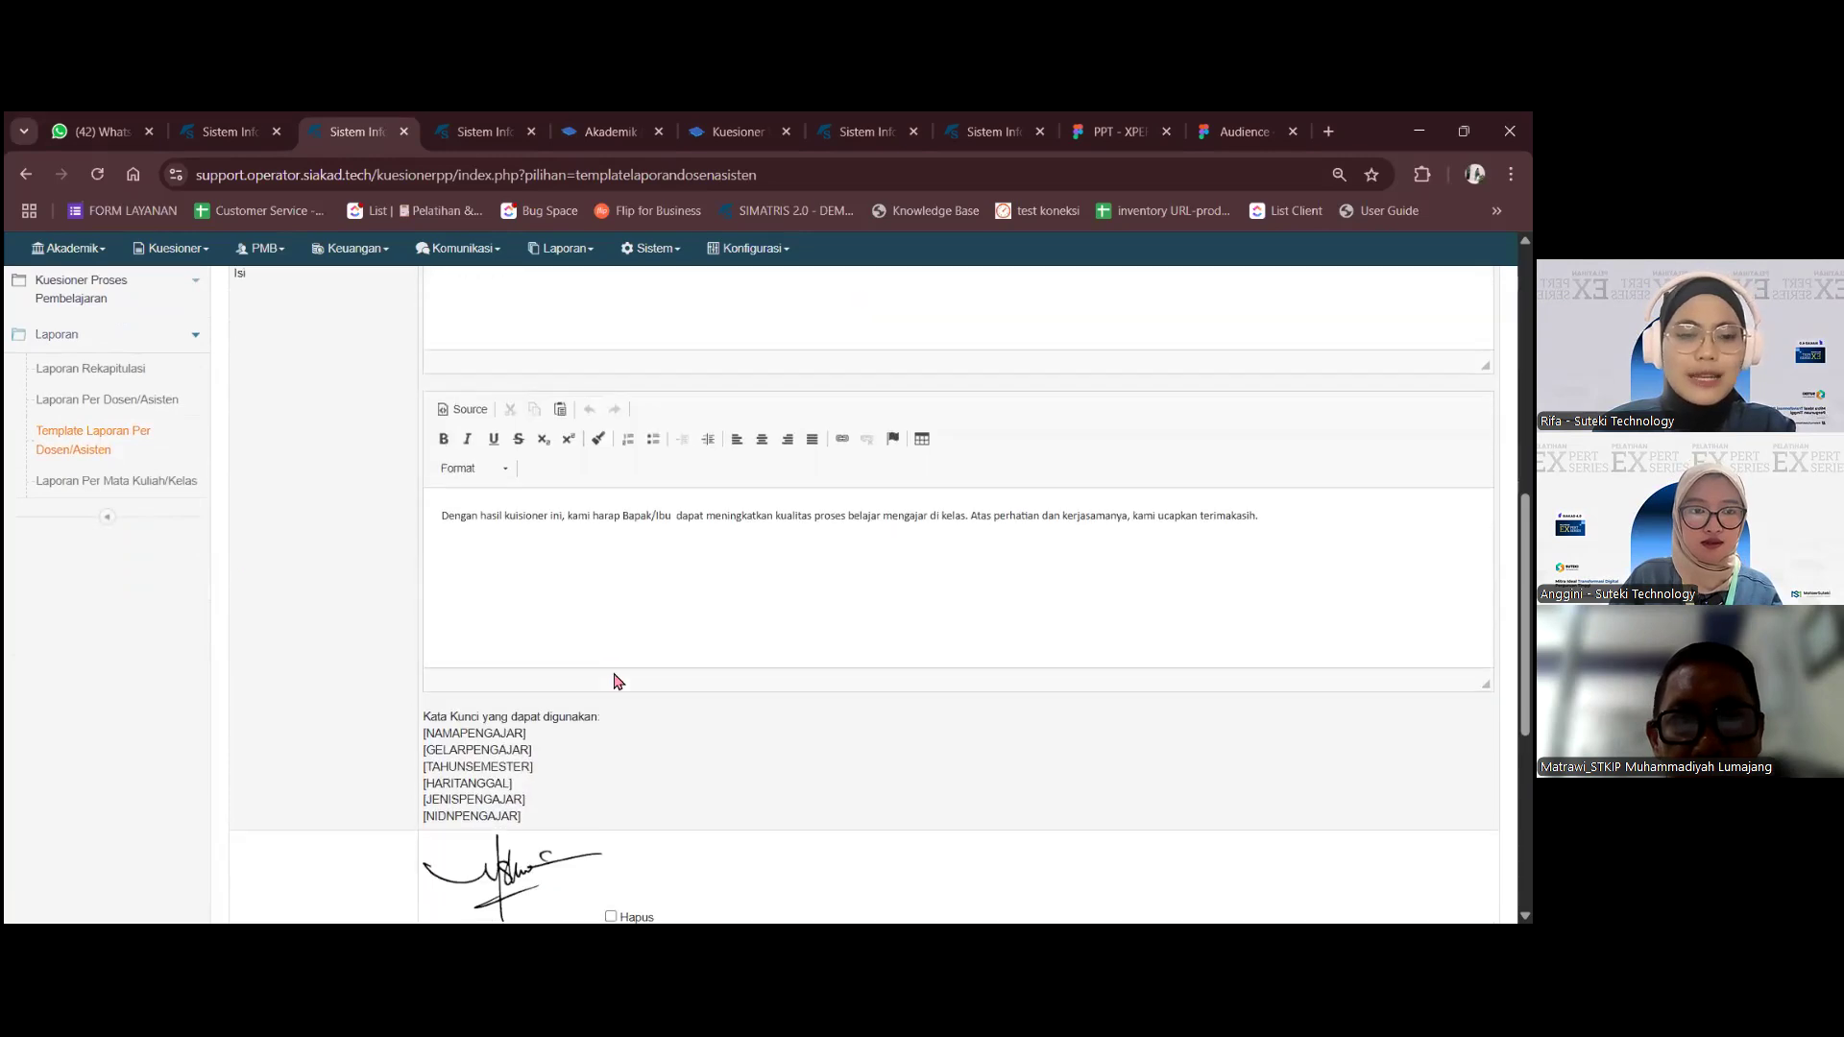
pyautogui.scroll(-5, 618, 681)
pyautogui.scroll(4, 617, 681)
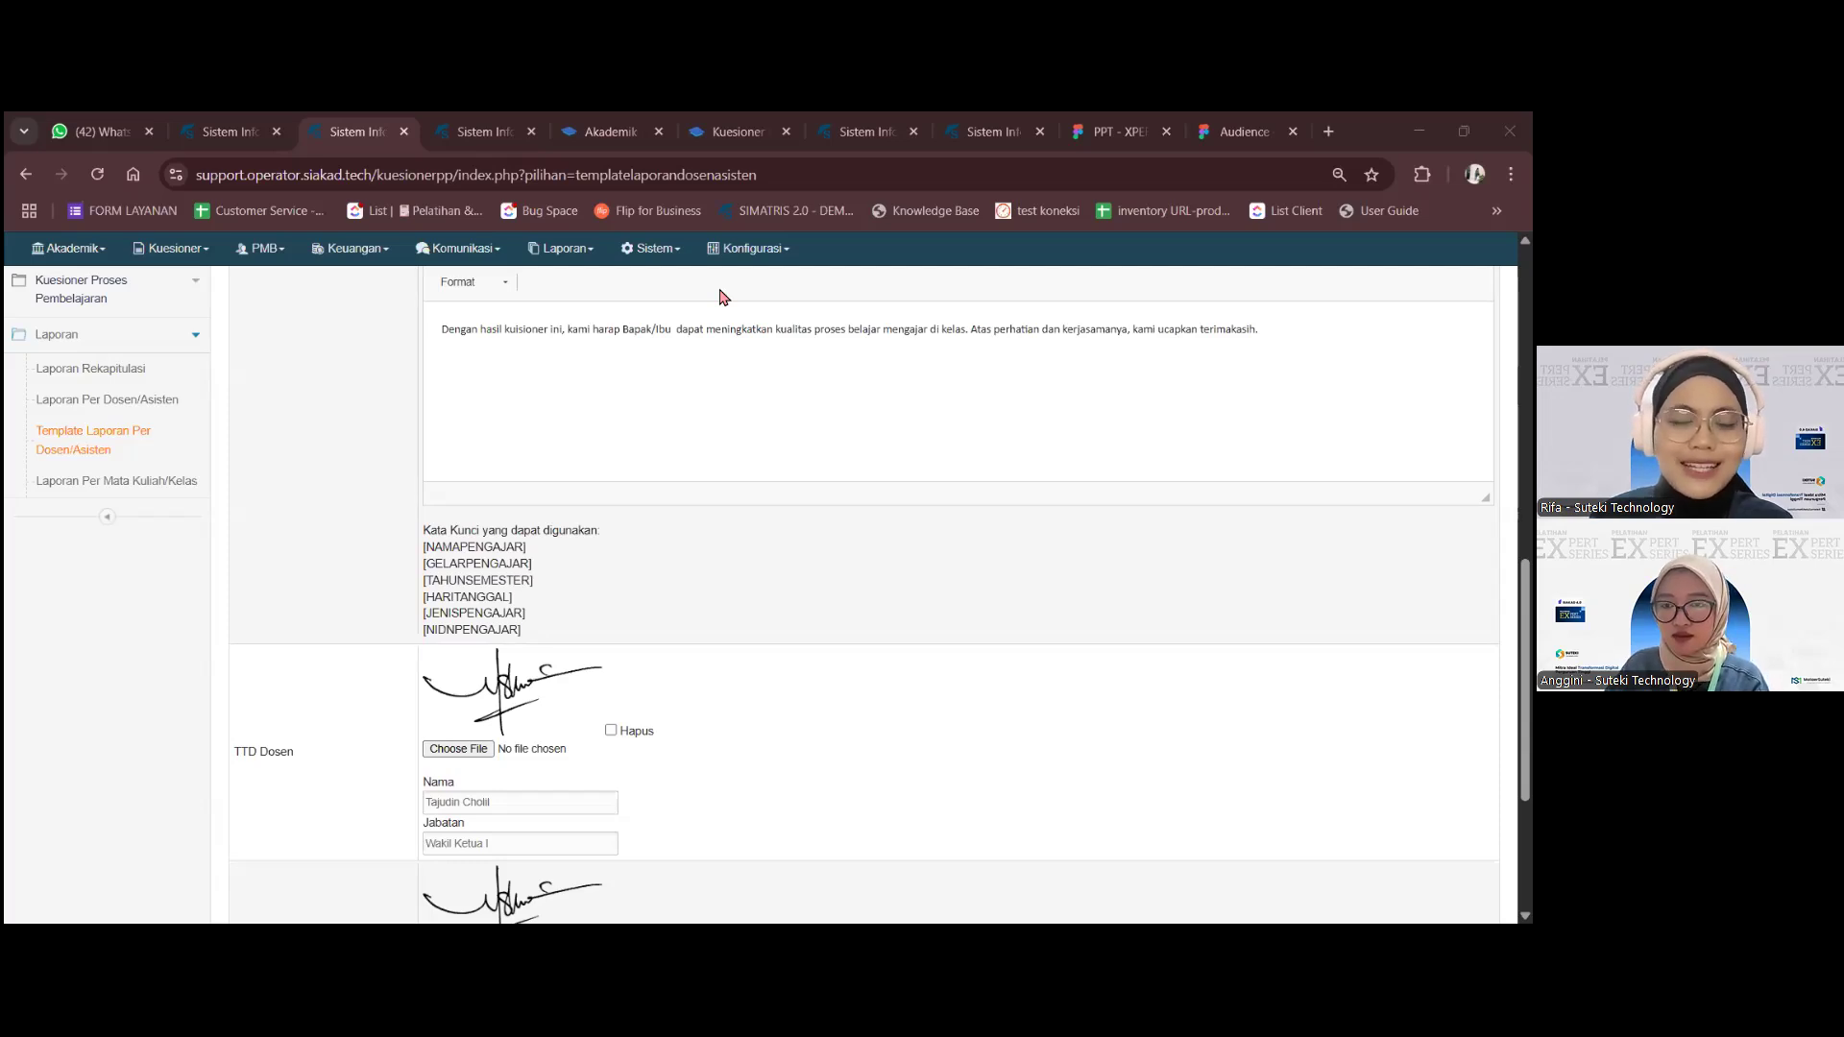
# - Switch to the student portal, return to the course questionnaire list and examine the lecturers listed for Kemaritiman
pyautogui.click(717, 129)
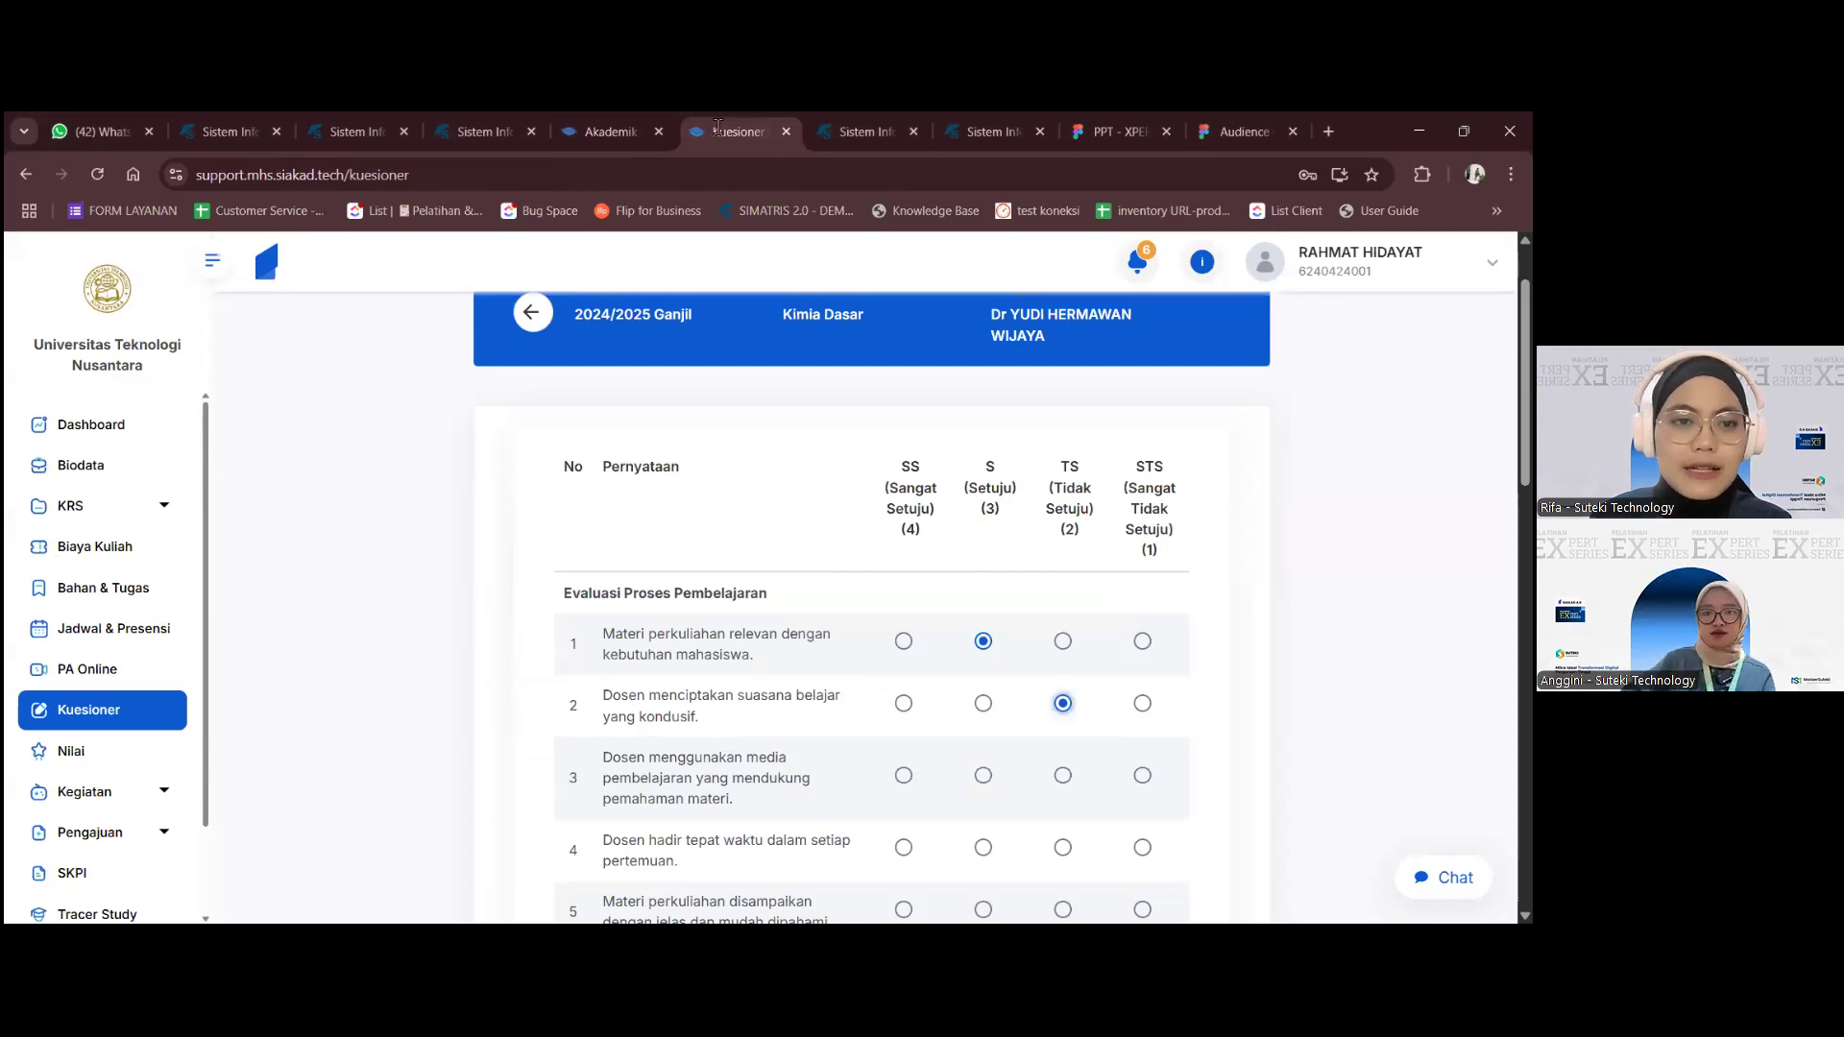
pyautogui.click(531, 312)
pyautogui.scroll(-8, 507, 696)
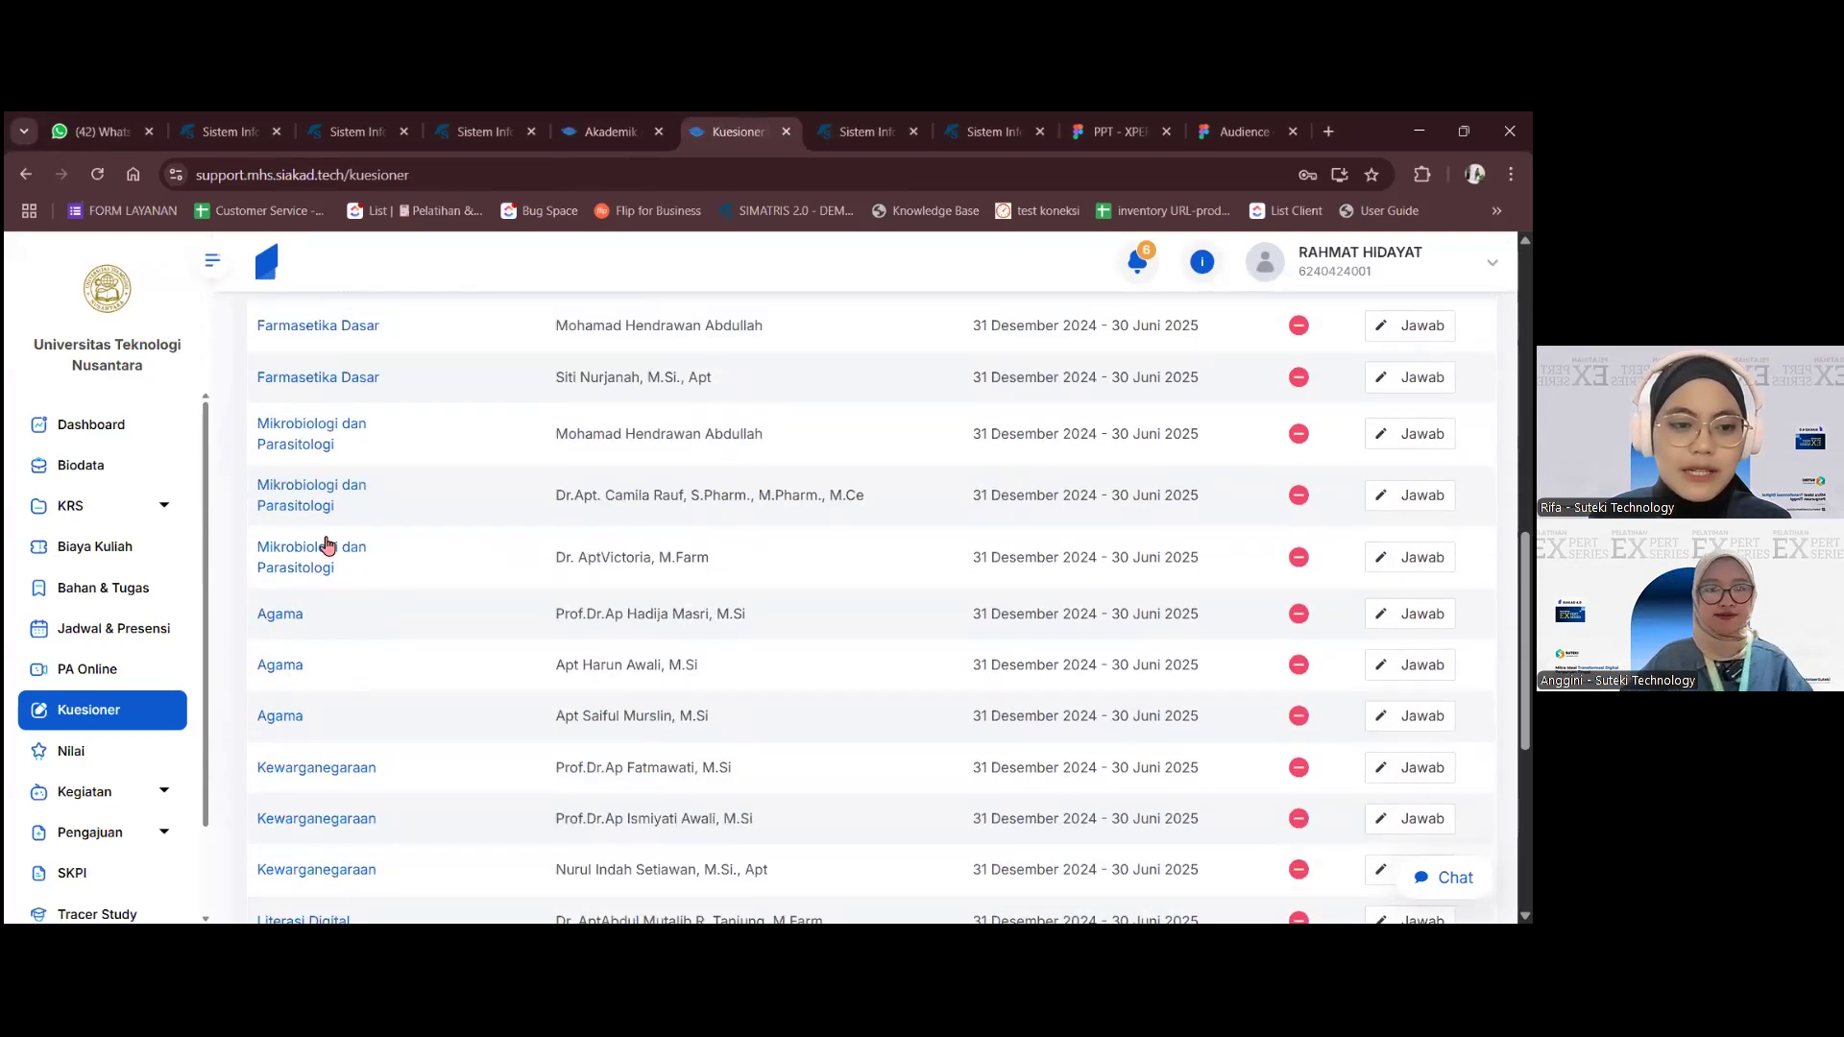
pyautogui.scroll(-5, 503, 596)
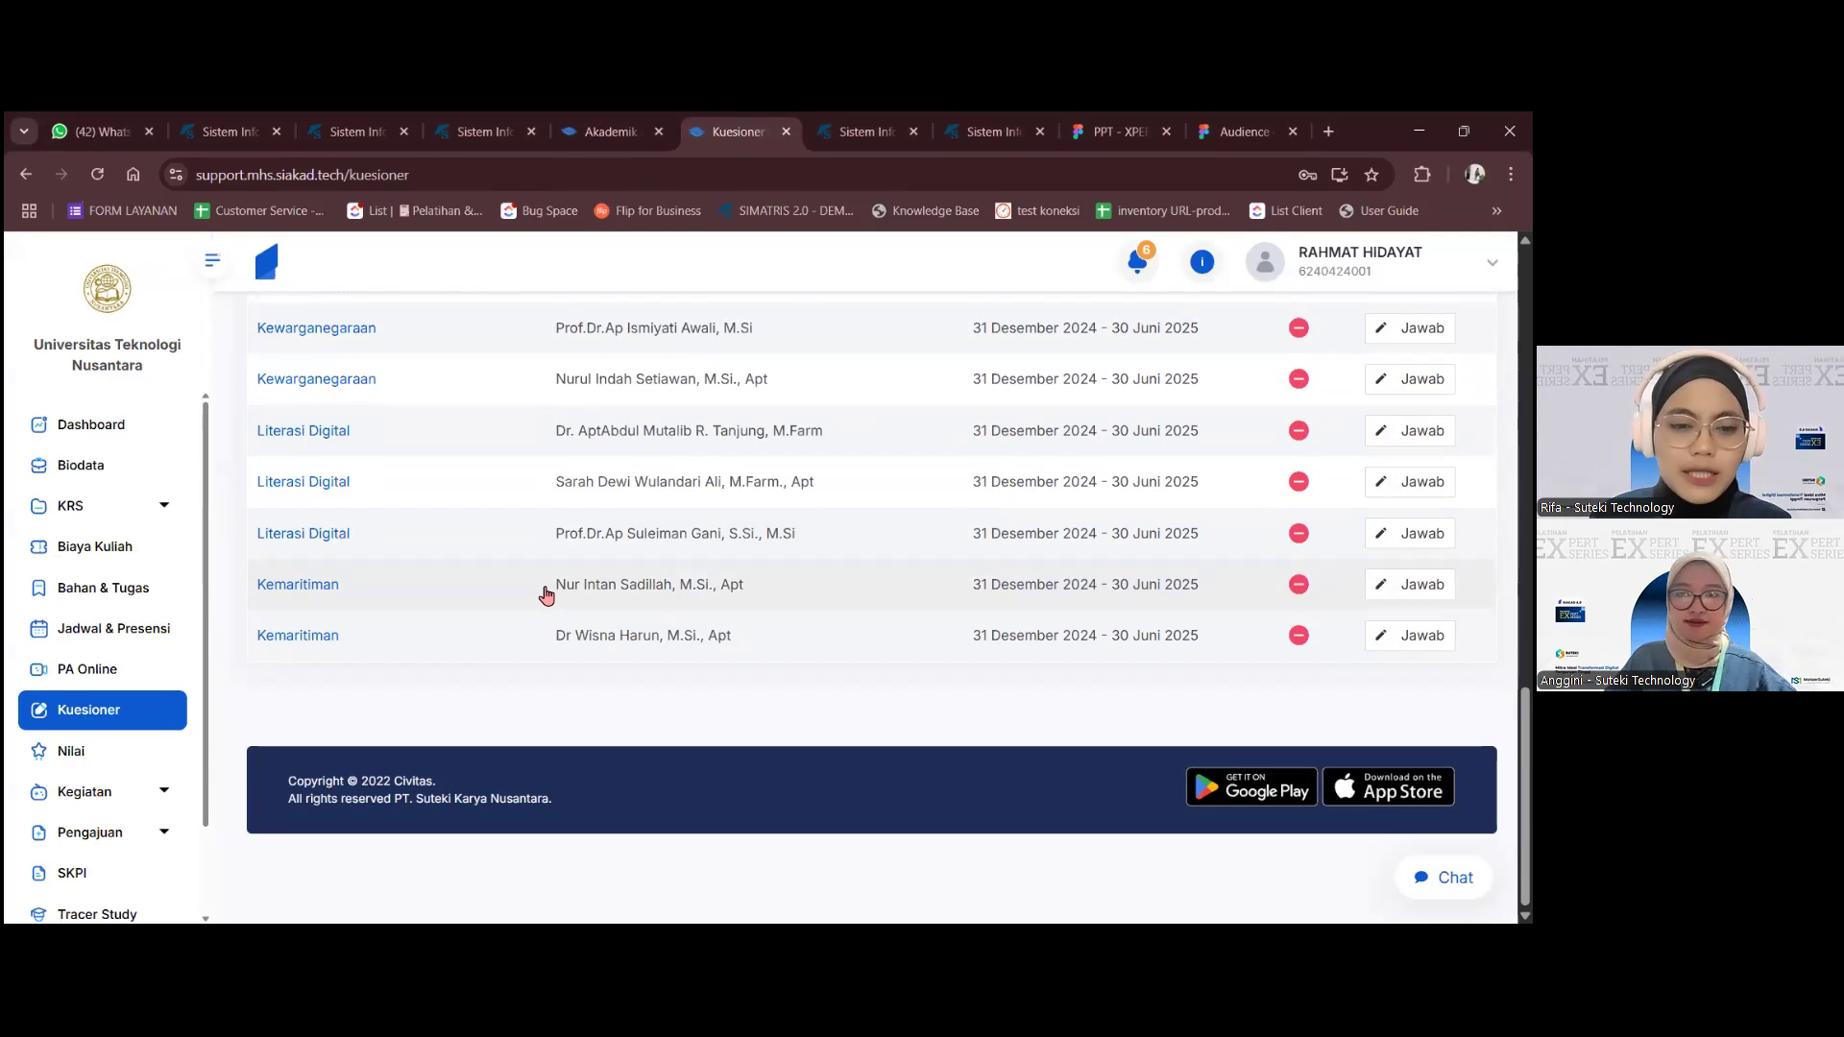
pyautogui.moveTo(555, 586); pyautogui.dragTo(753, 602)
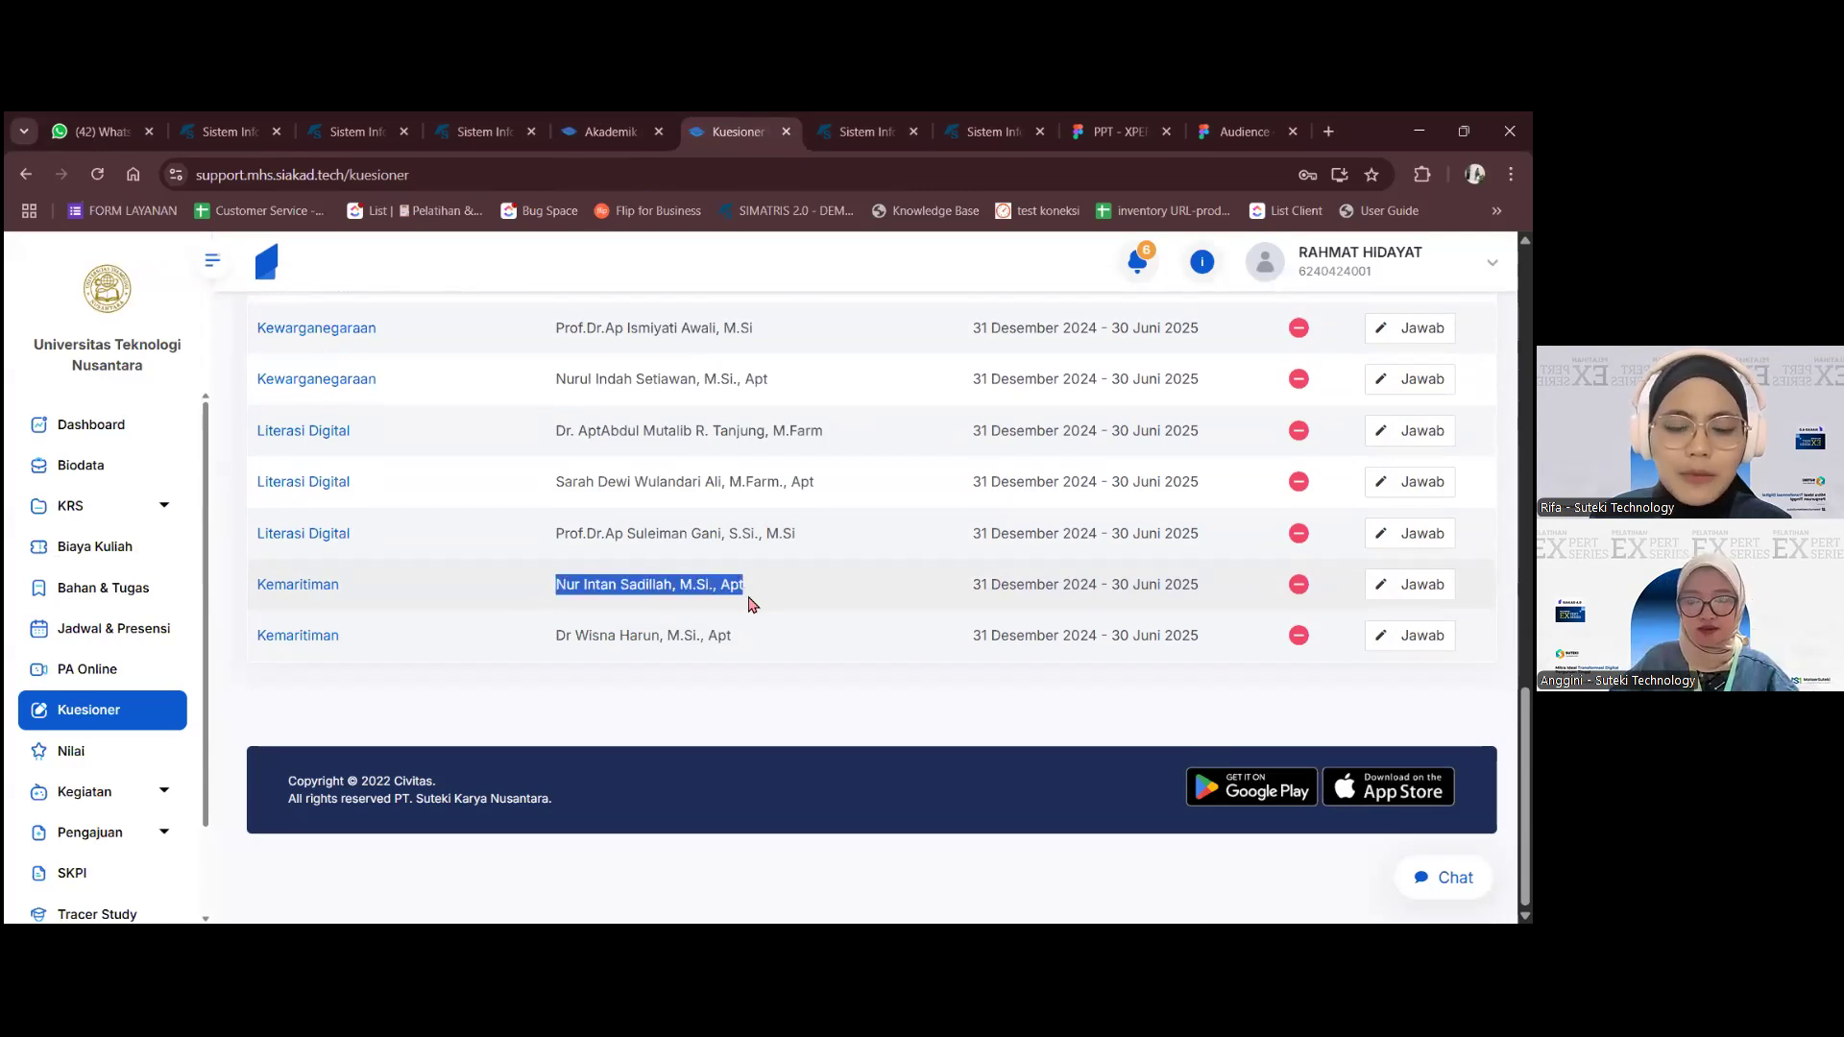
pyautogui.click(601, 640)
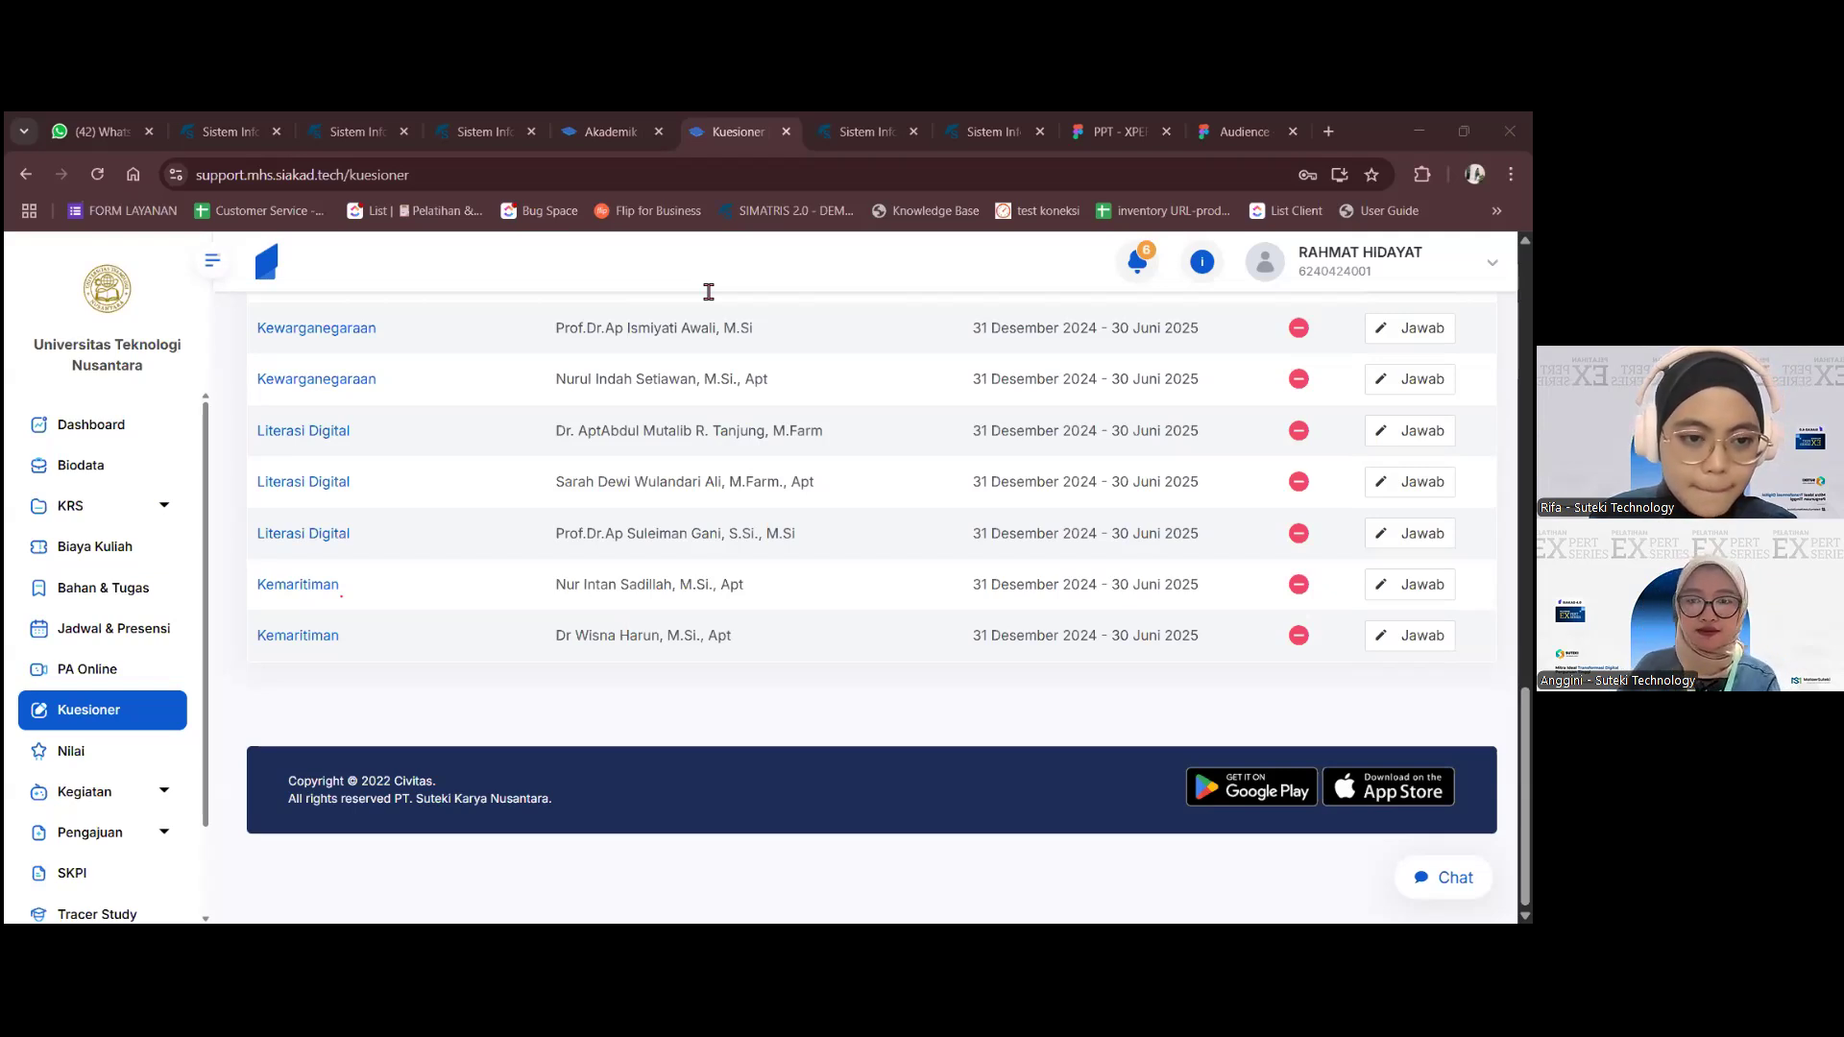
# - Switch back to the operator site, display the Proses Pembelajaran report per course/class for Reguler - Lab - Non Komputer and review its averages and conclusions
pyautogui.click(240, 121)
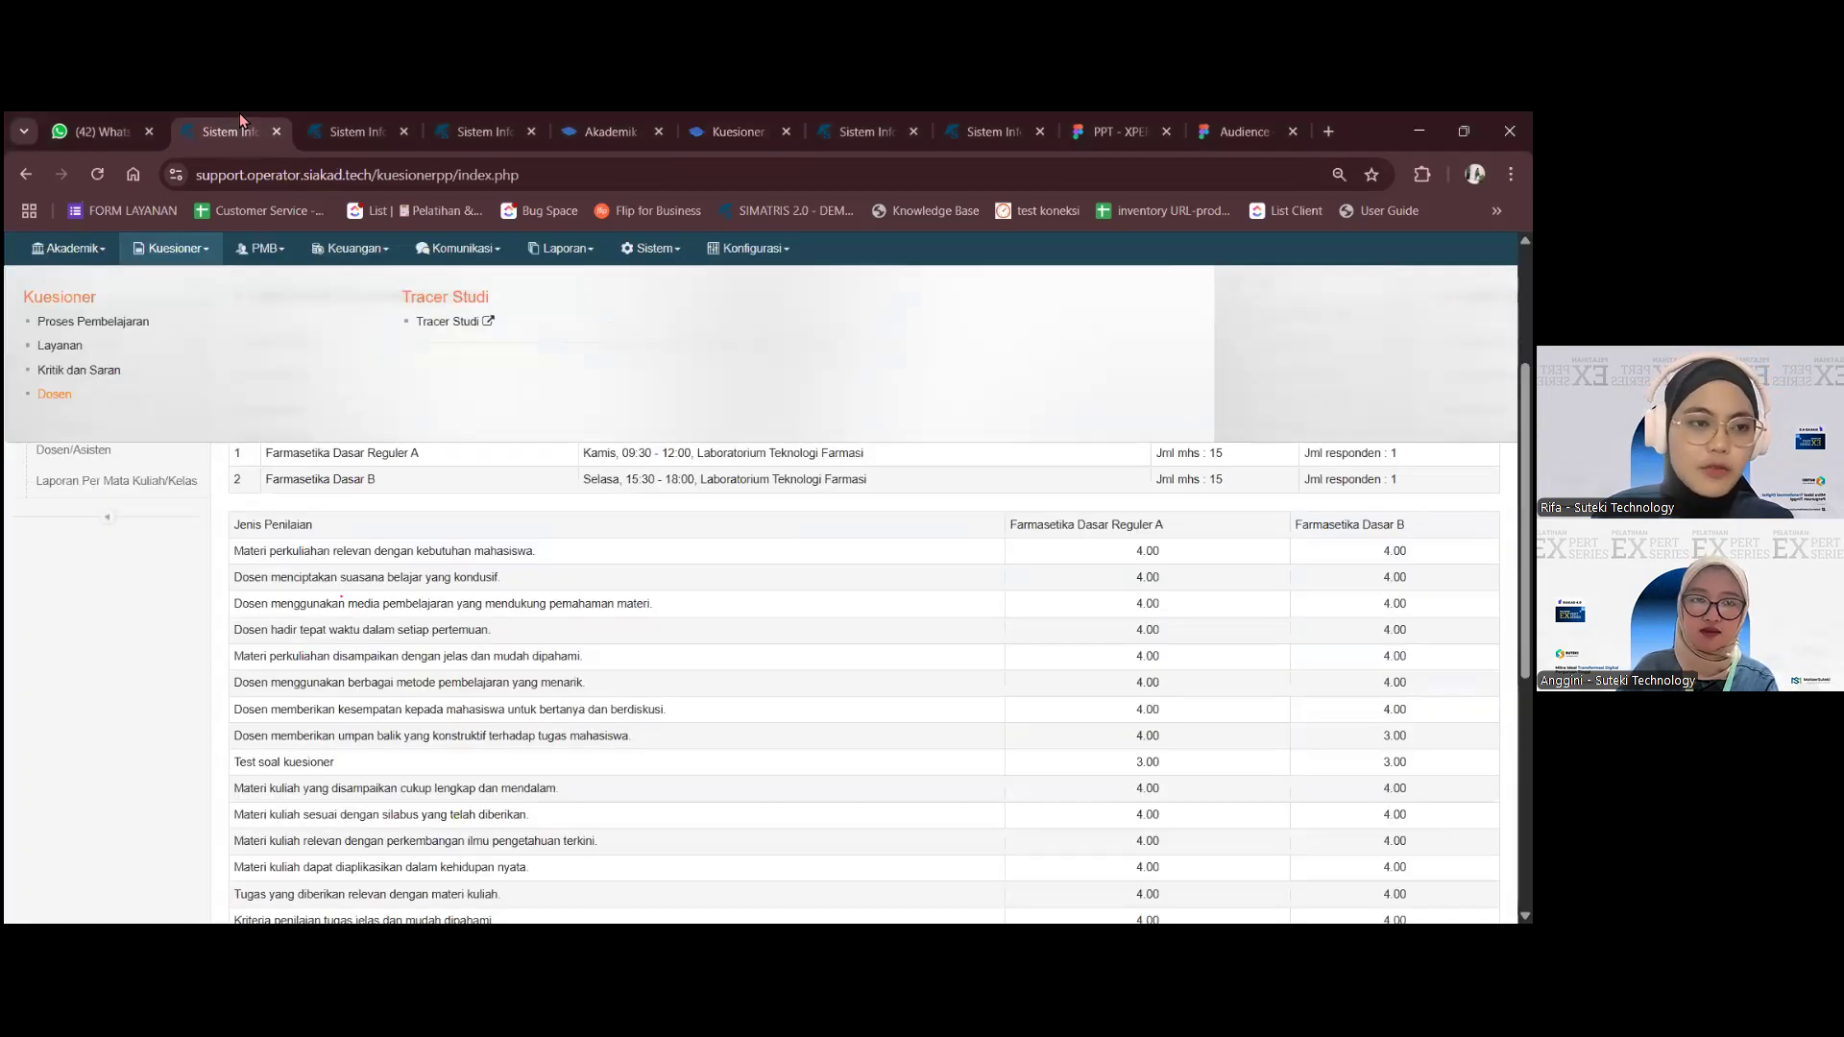
pyautogui.click(93, 322)
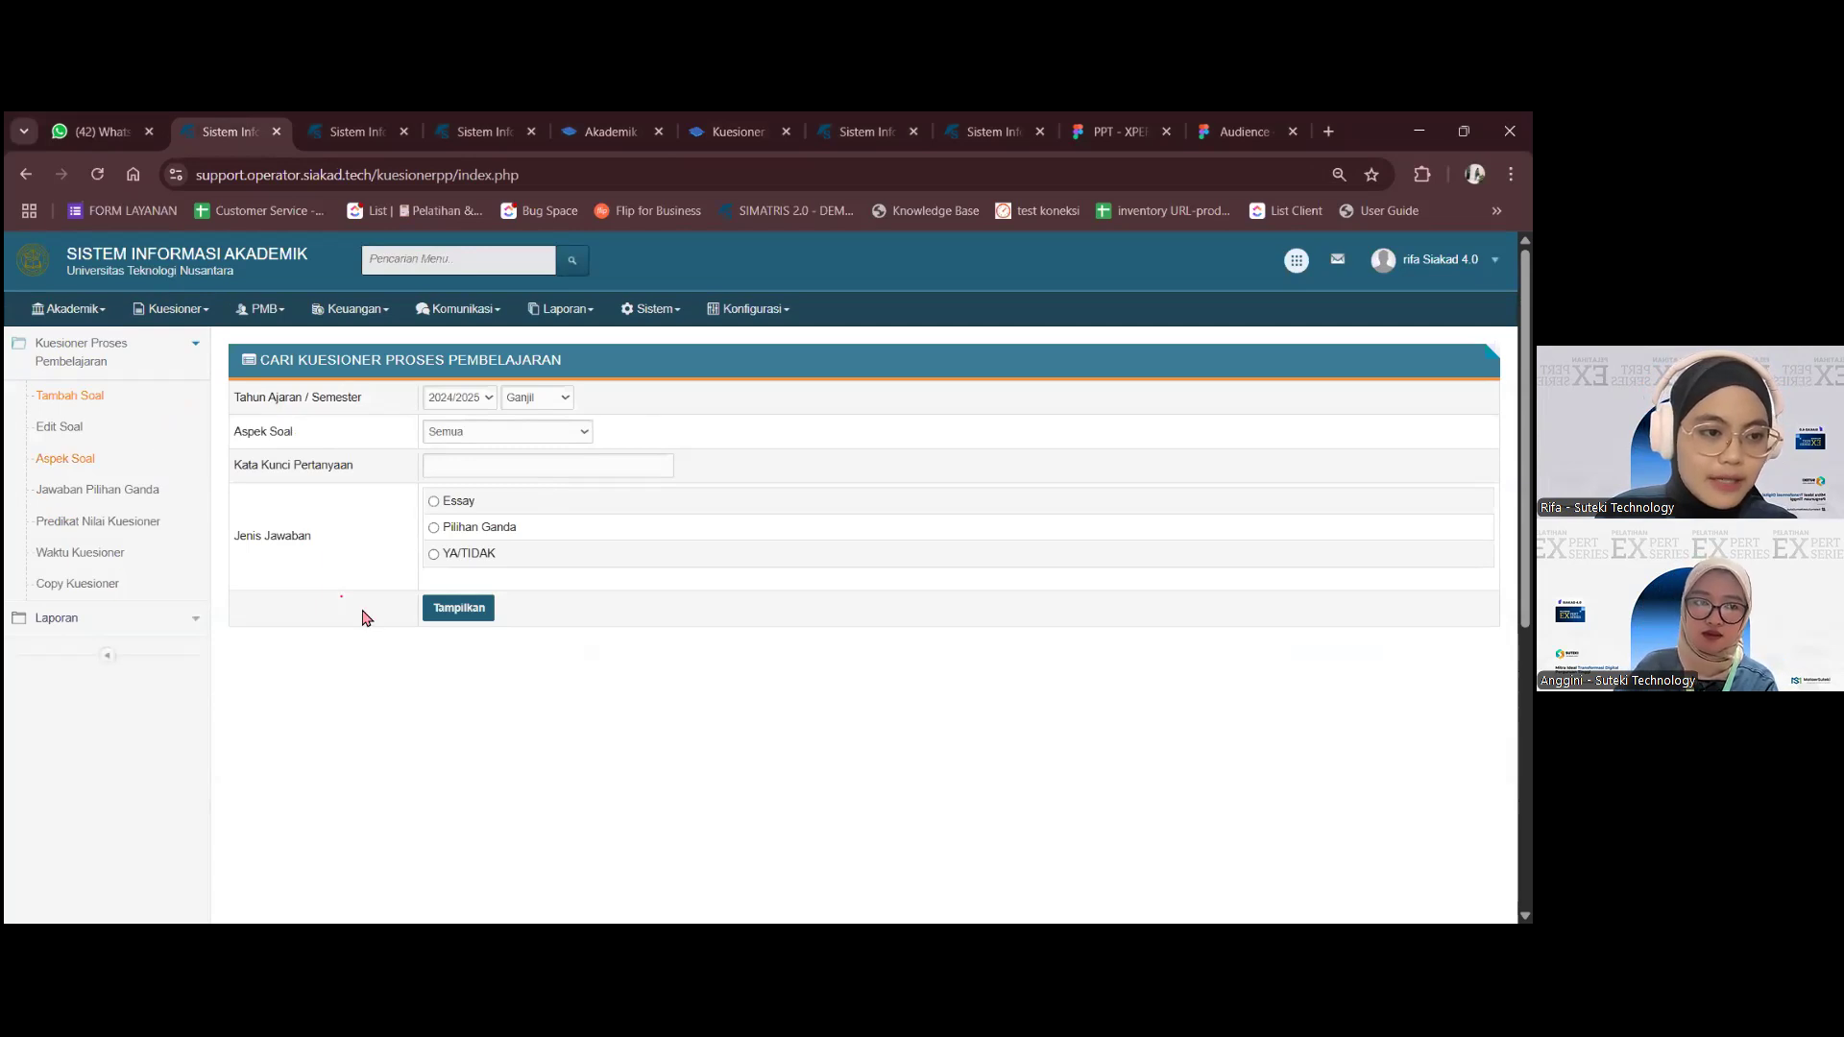
pyautogui.click(57, 618)
pyautogui.click(123, 430)
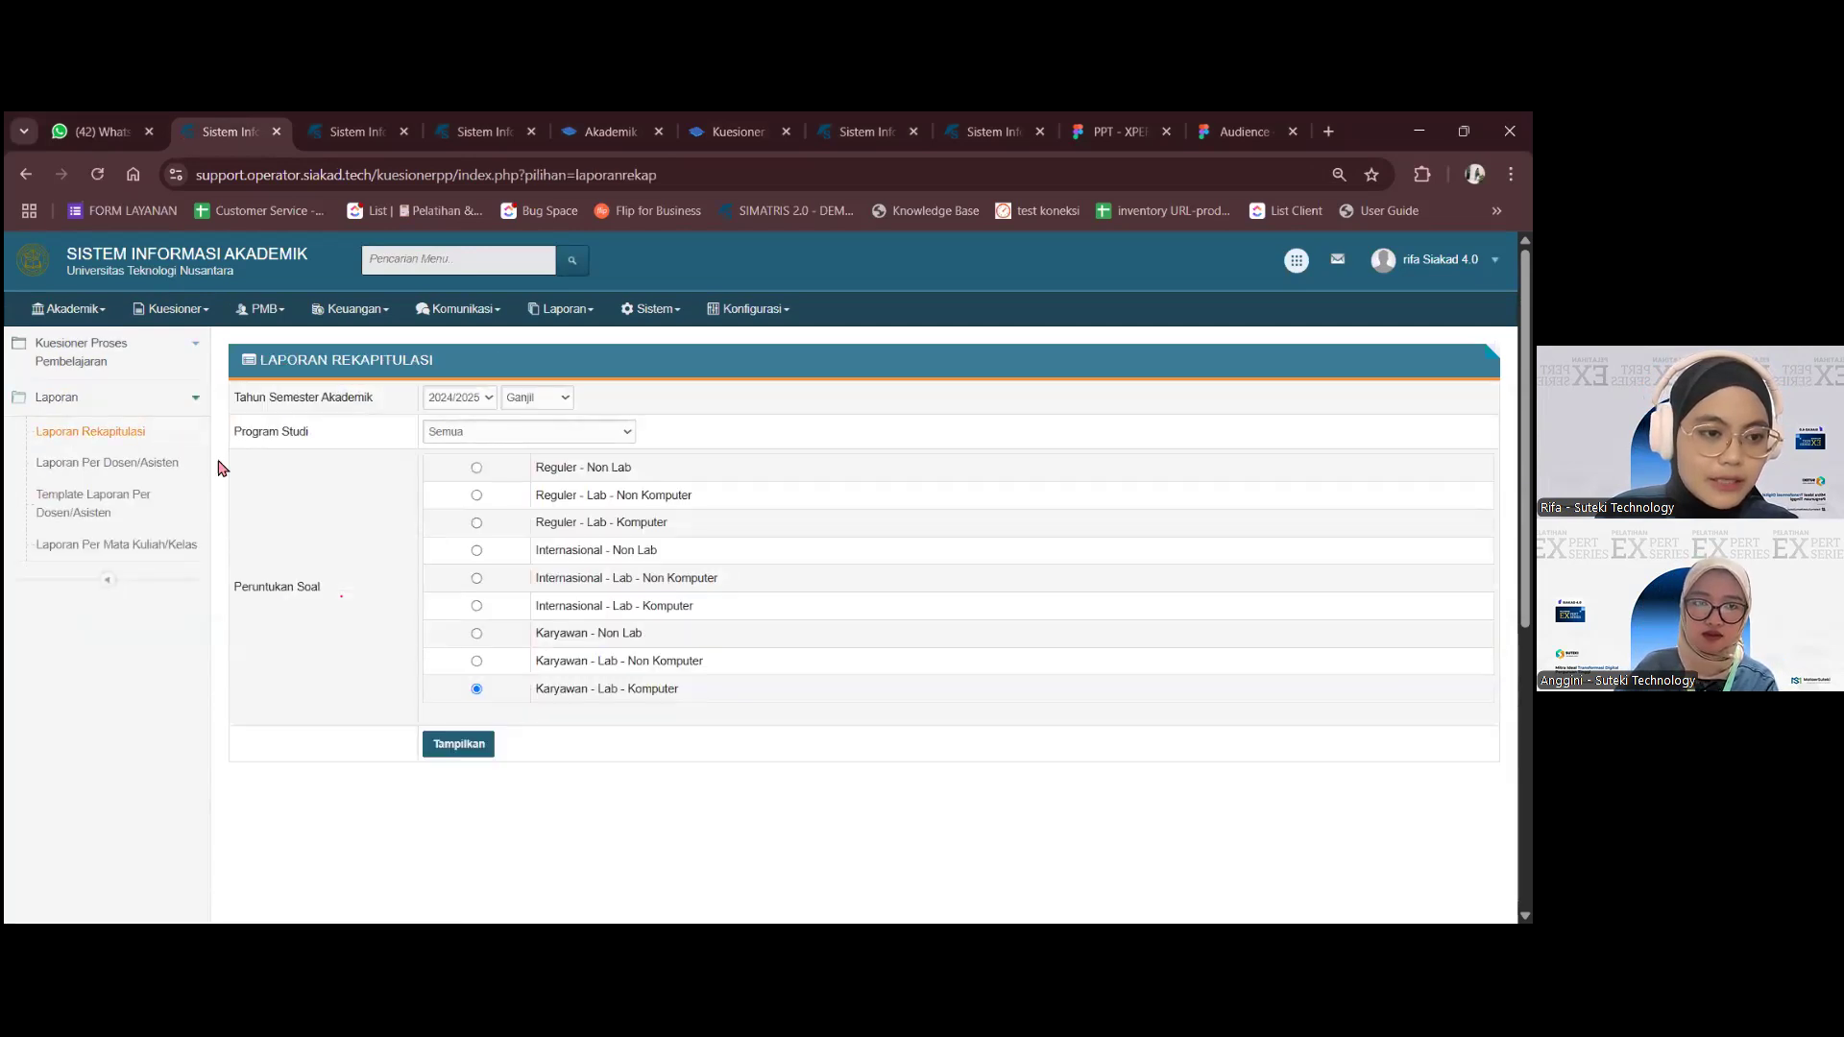
pyautogui.click(161, 552)
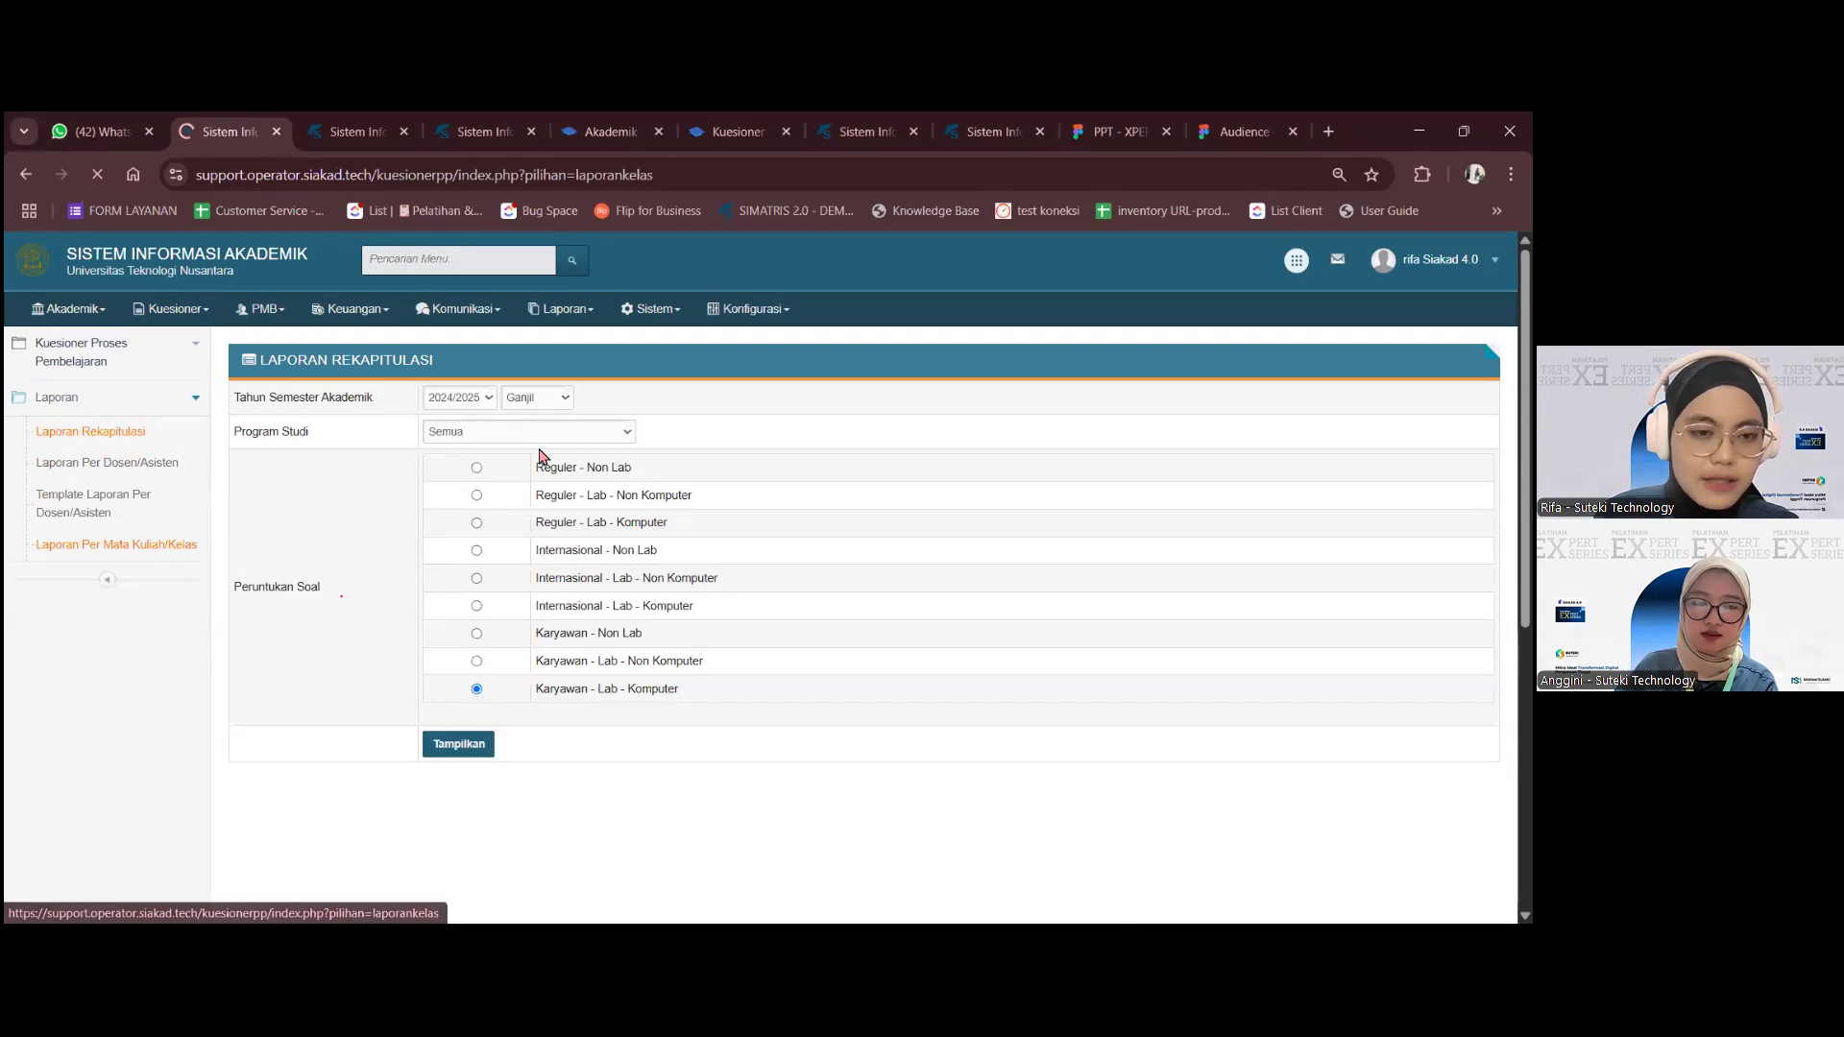
pyautogui.click(478, 462)
pyautogui.click(457, 714)
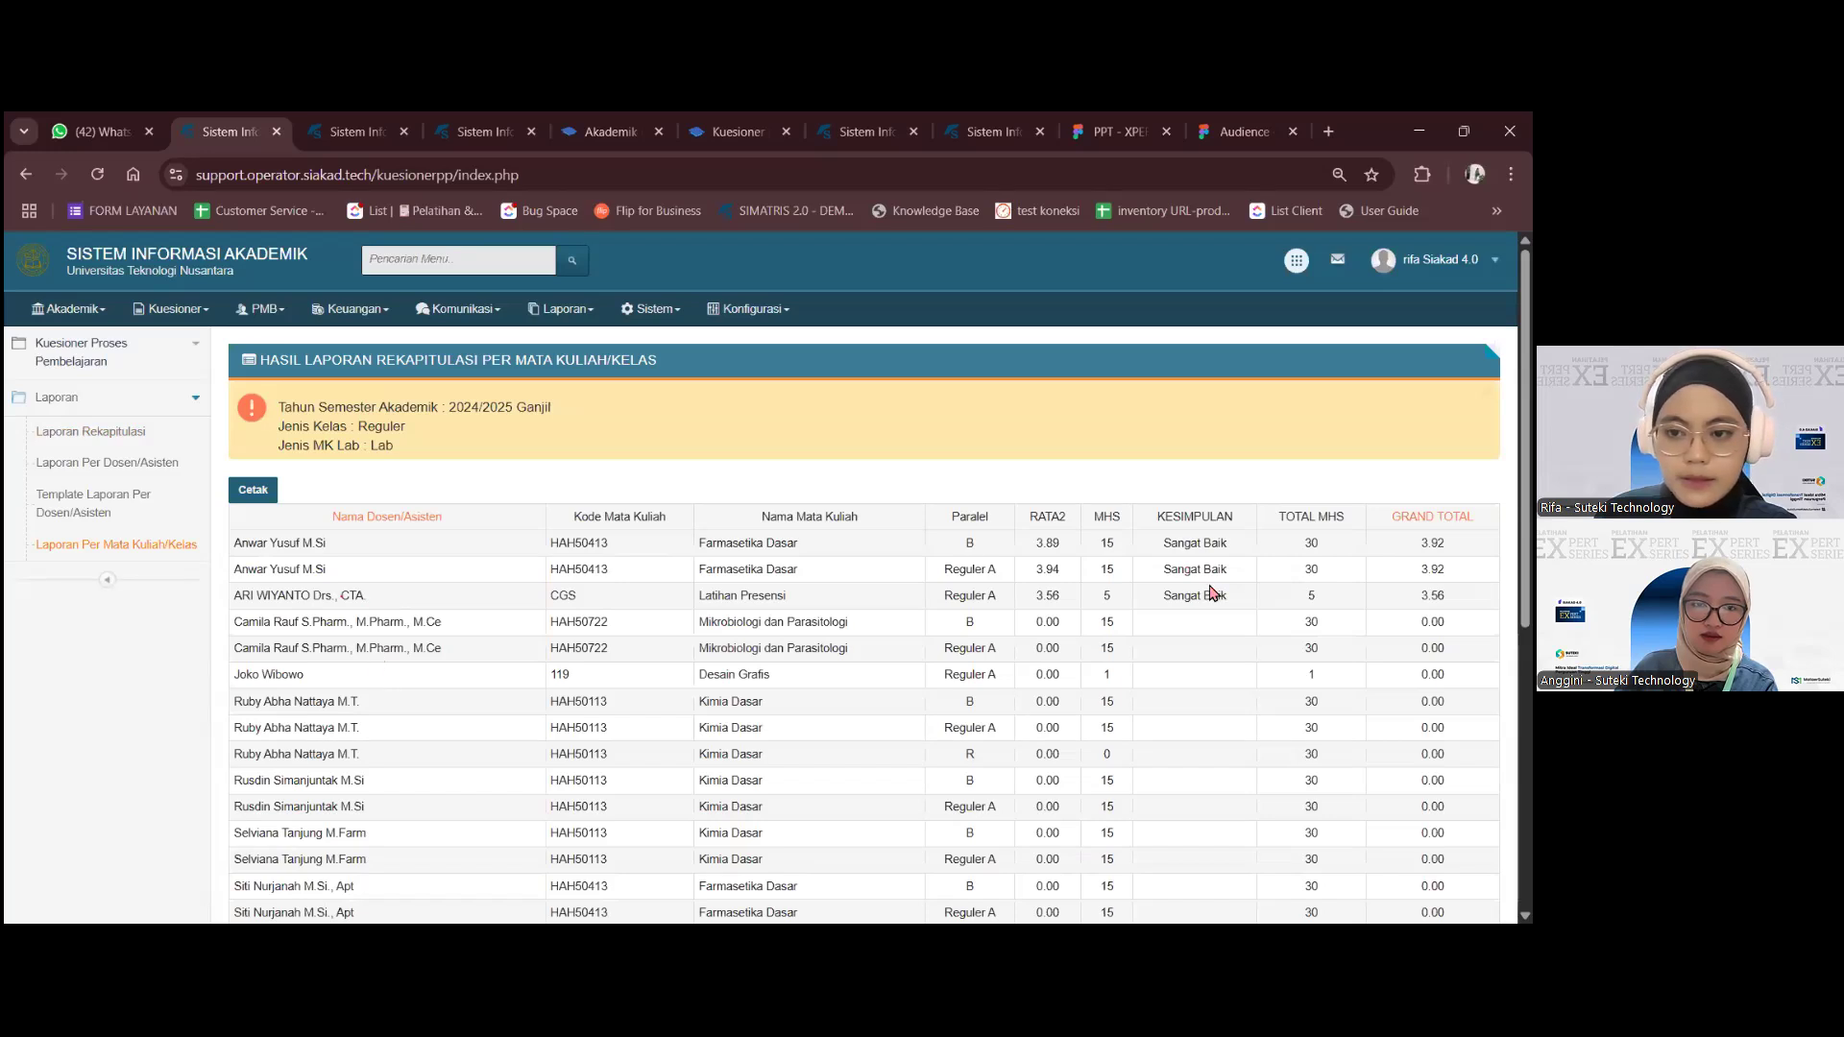
pyautogui.scroll(-1, 1215, 592)
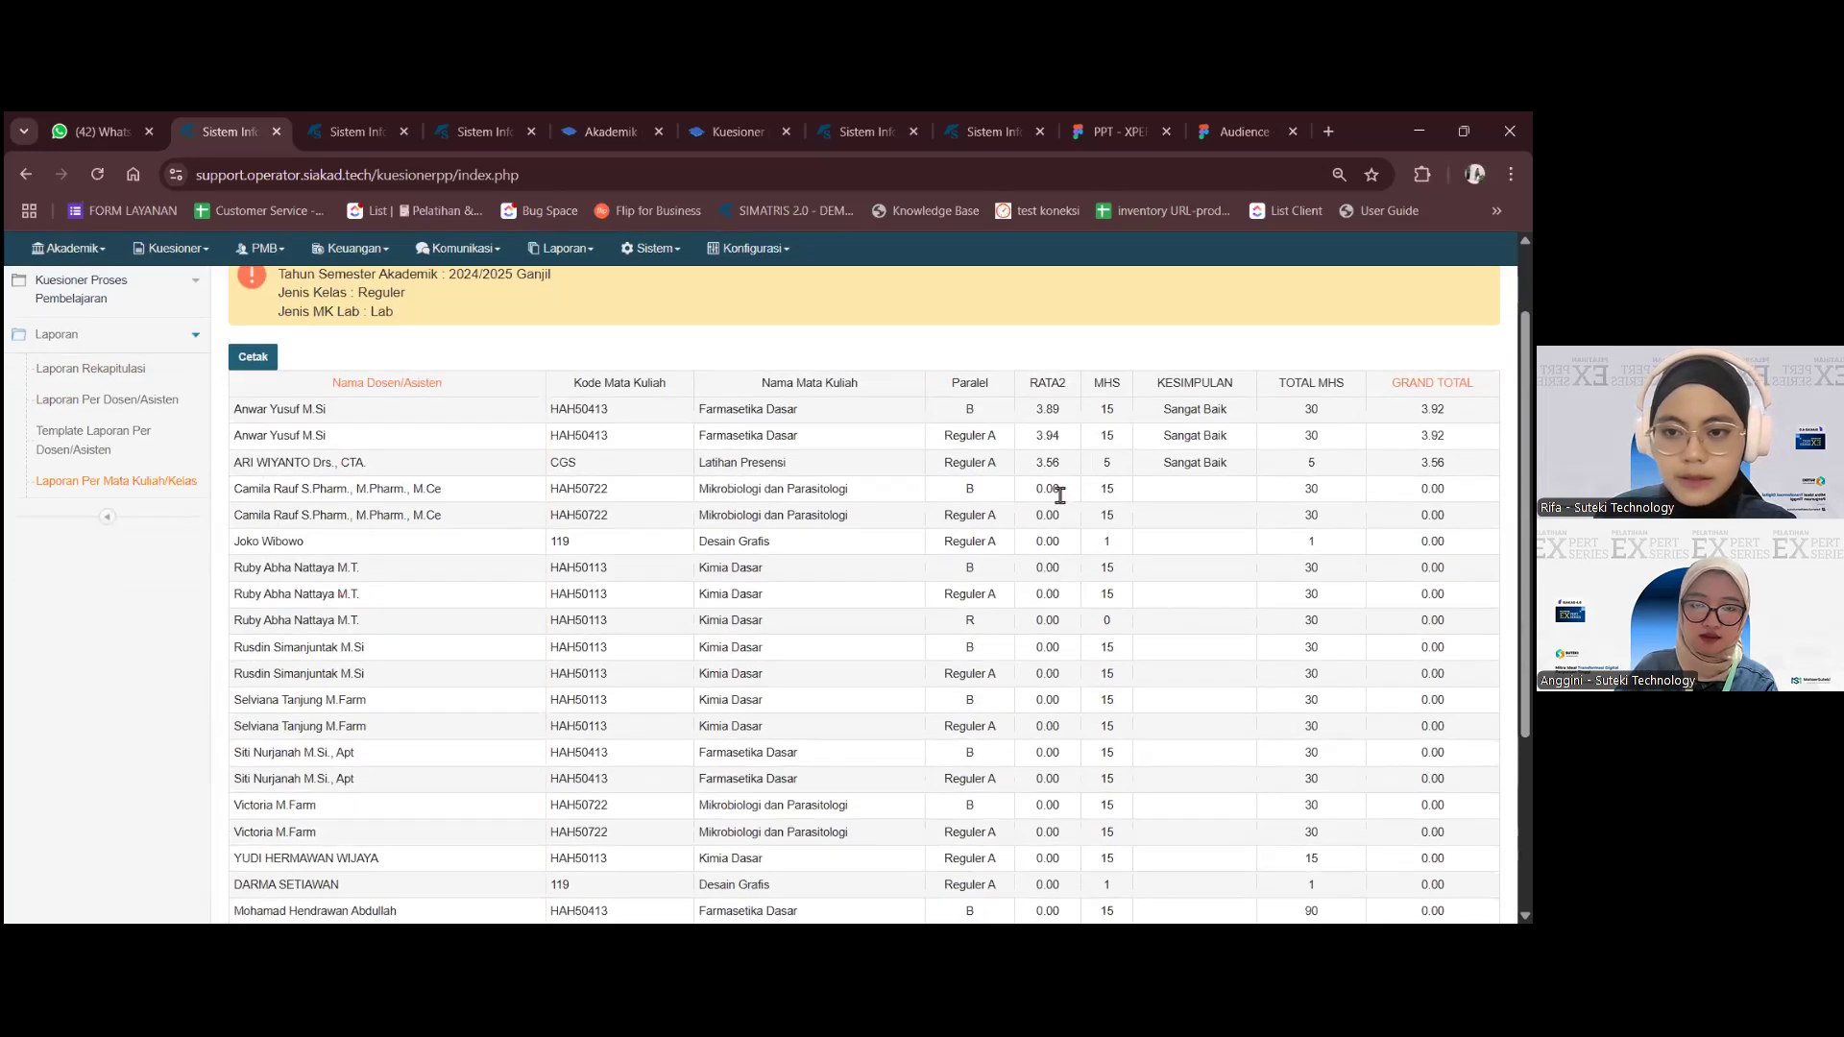
pyautogui.scroll(-2, 1066, 531)
pyautogui.scroll(3, 1064, 527)
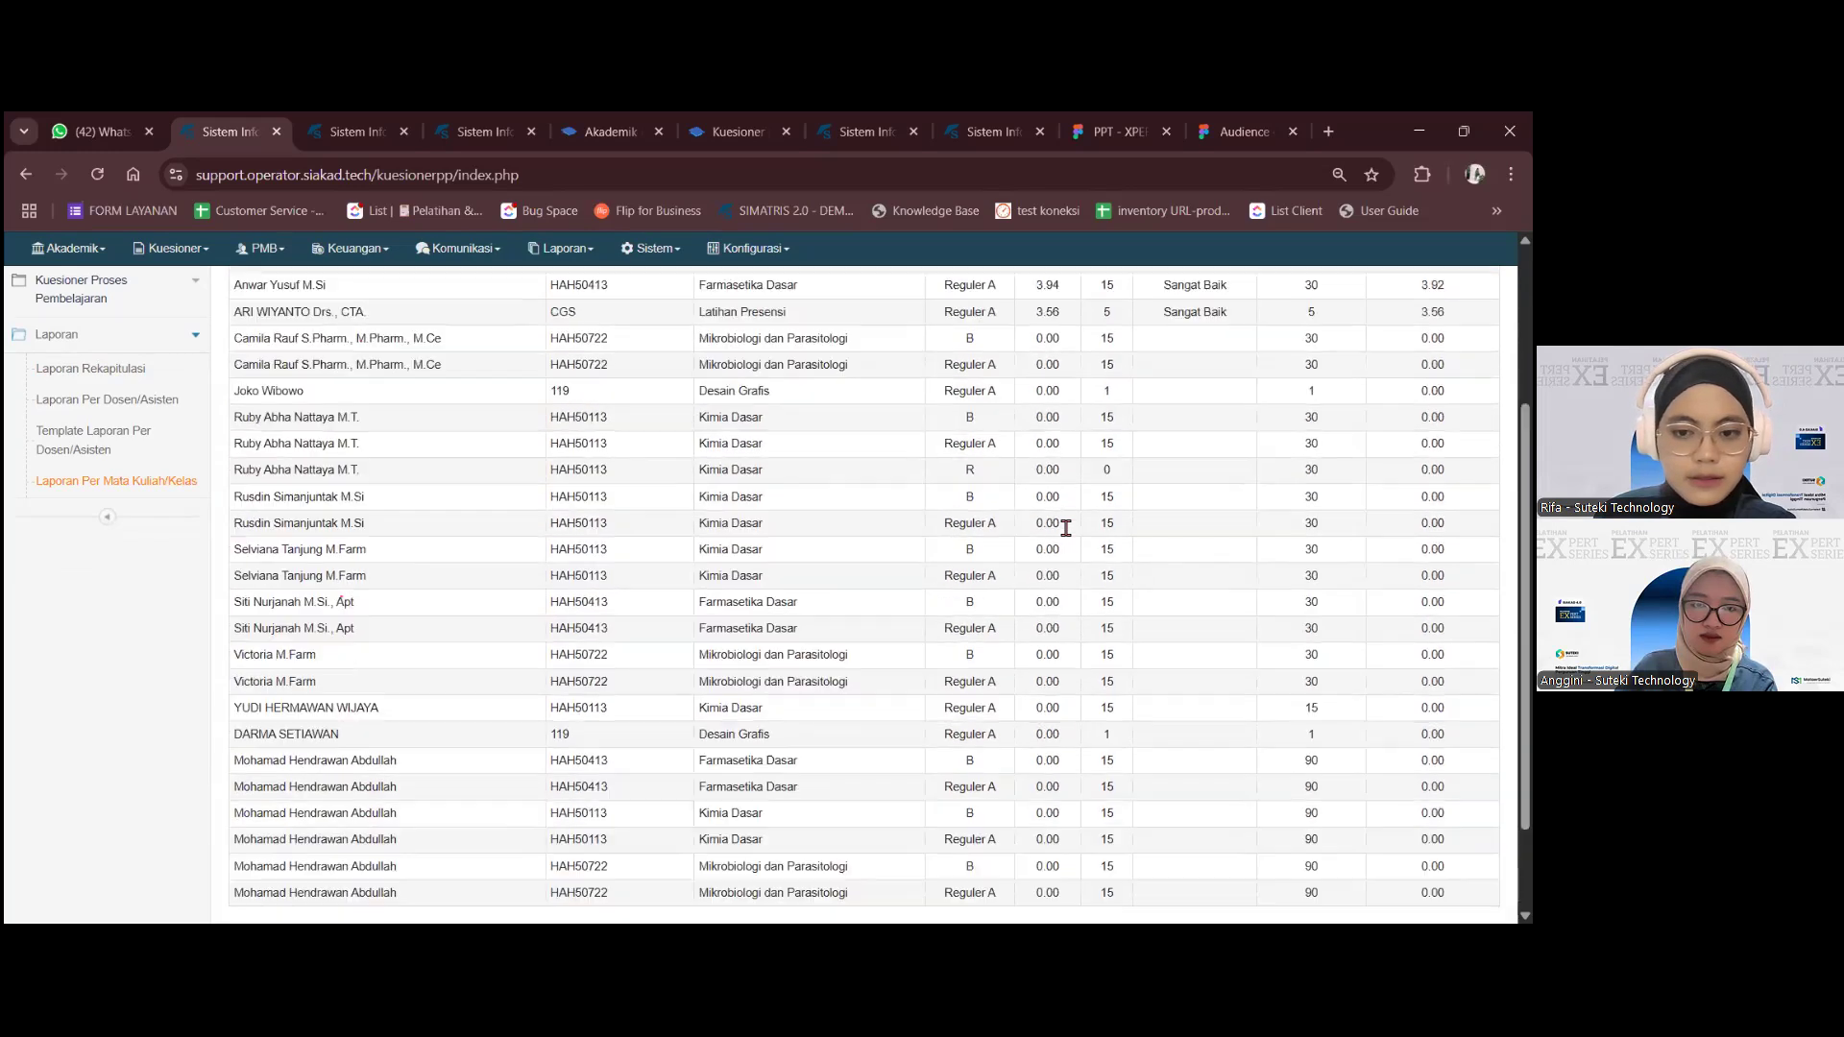
# - Open Laporan Rekapitulasi in a separate browser tab, display the Reguler - Lab - Non Komputer report for 2024/2025 Ganjil and review all its lecturers
pyautogui.click(136, 439)
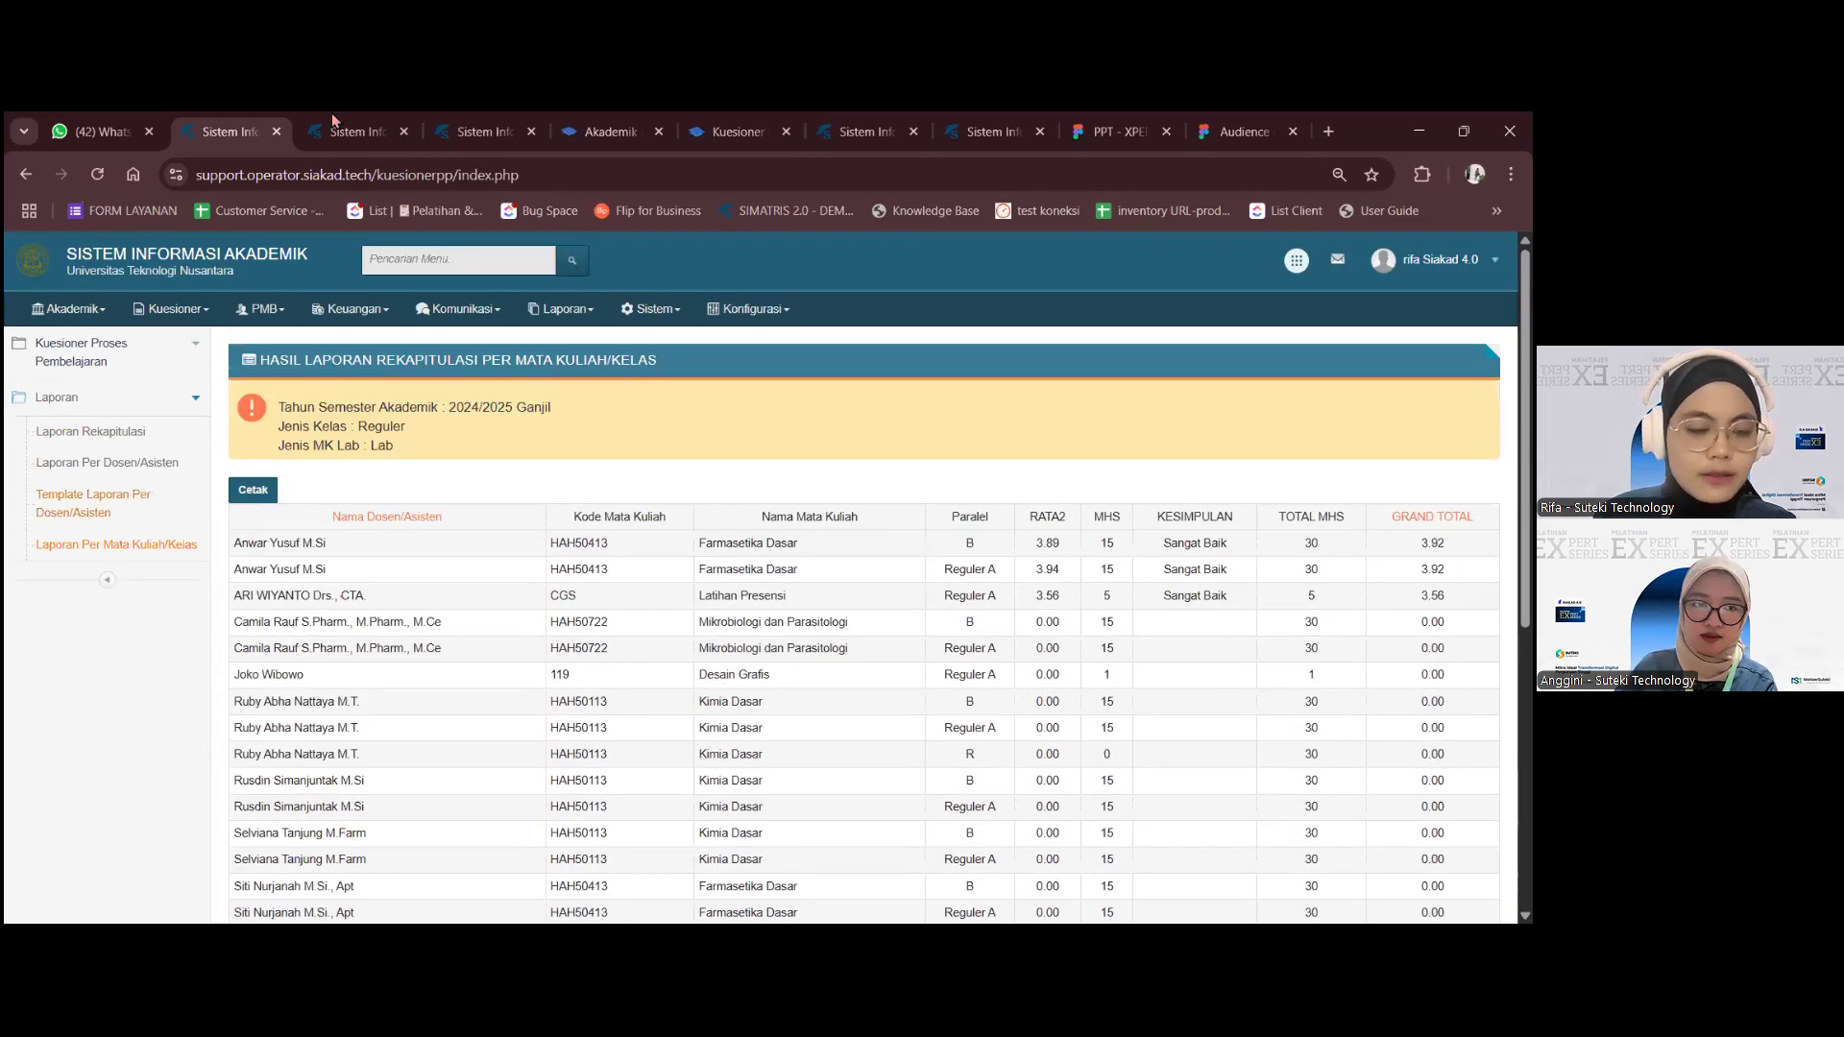
pyautogui.click(477, 495)
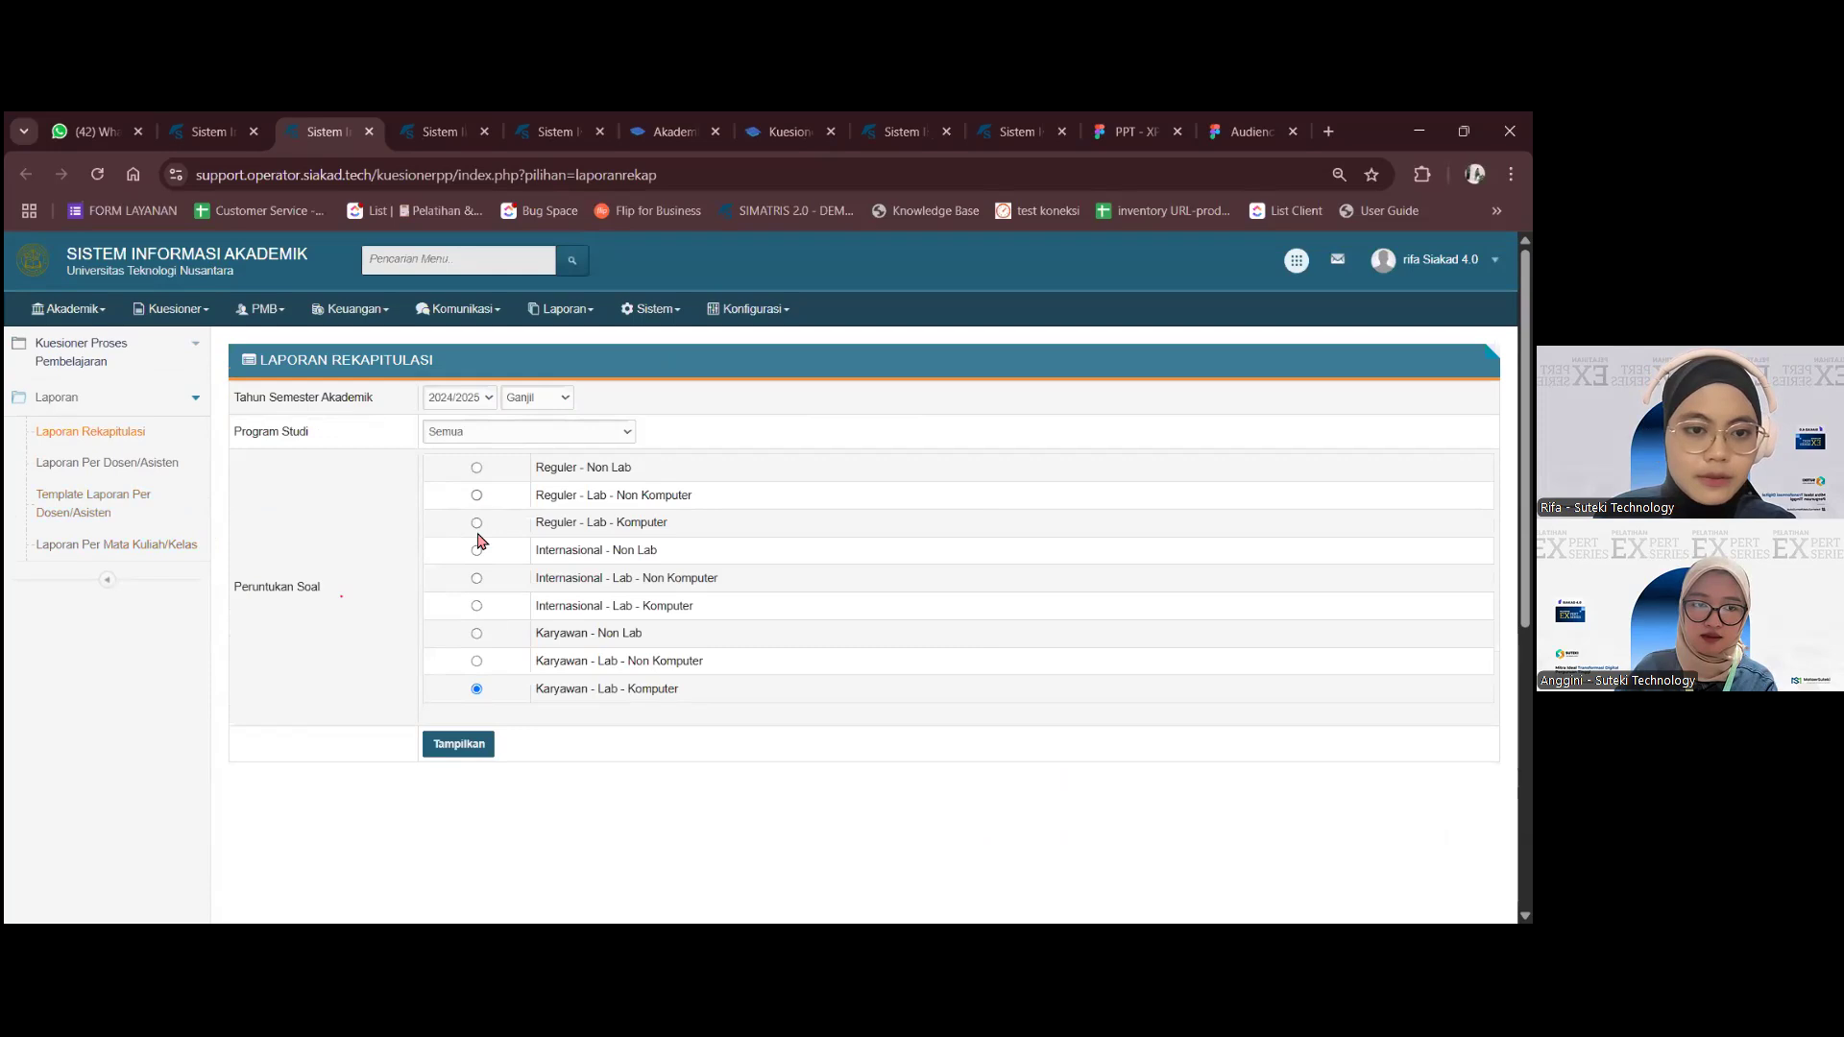
pyautogui.click(478, 751)
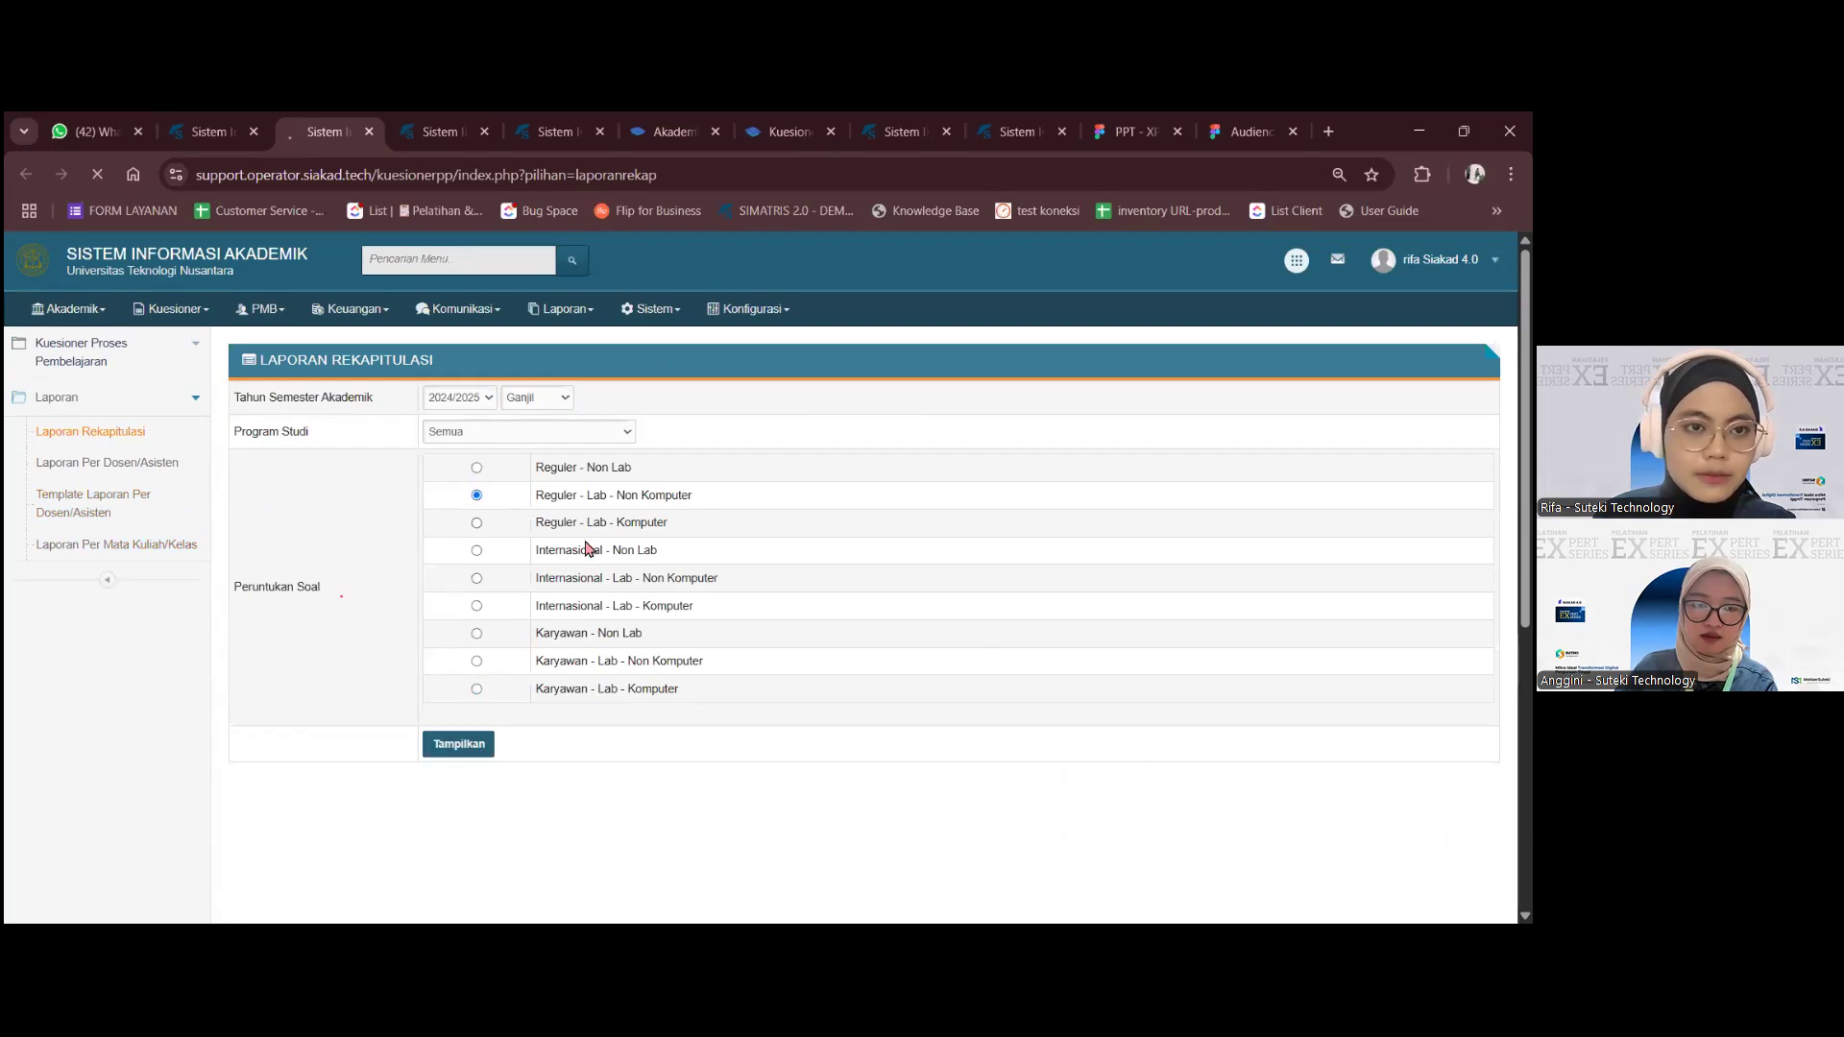
pyautogui.scroll(-10, 575, 554)
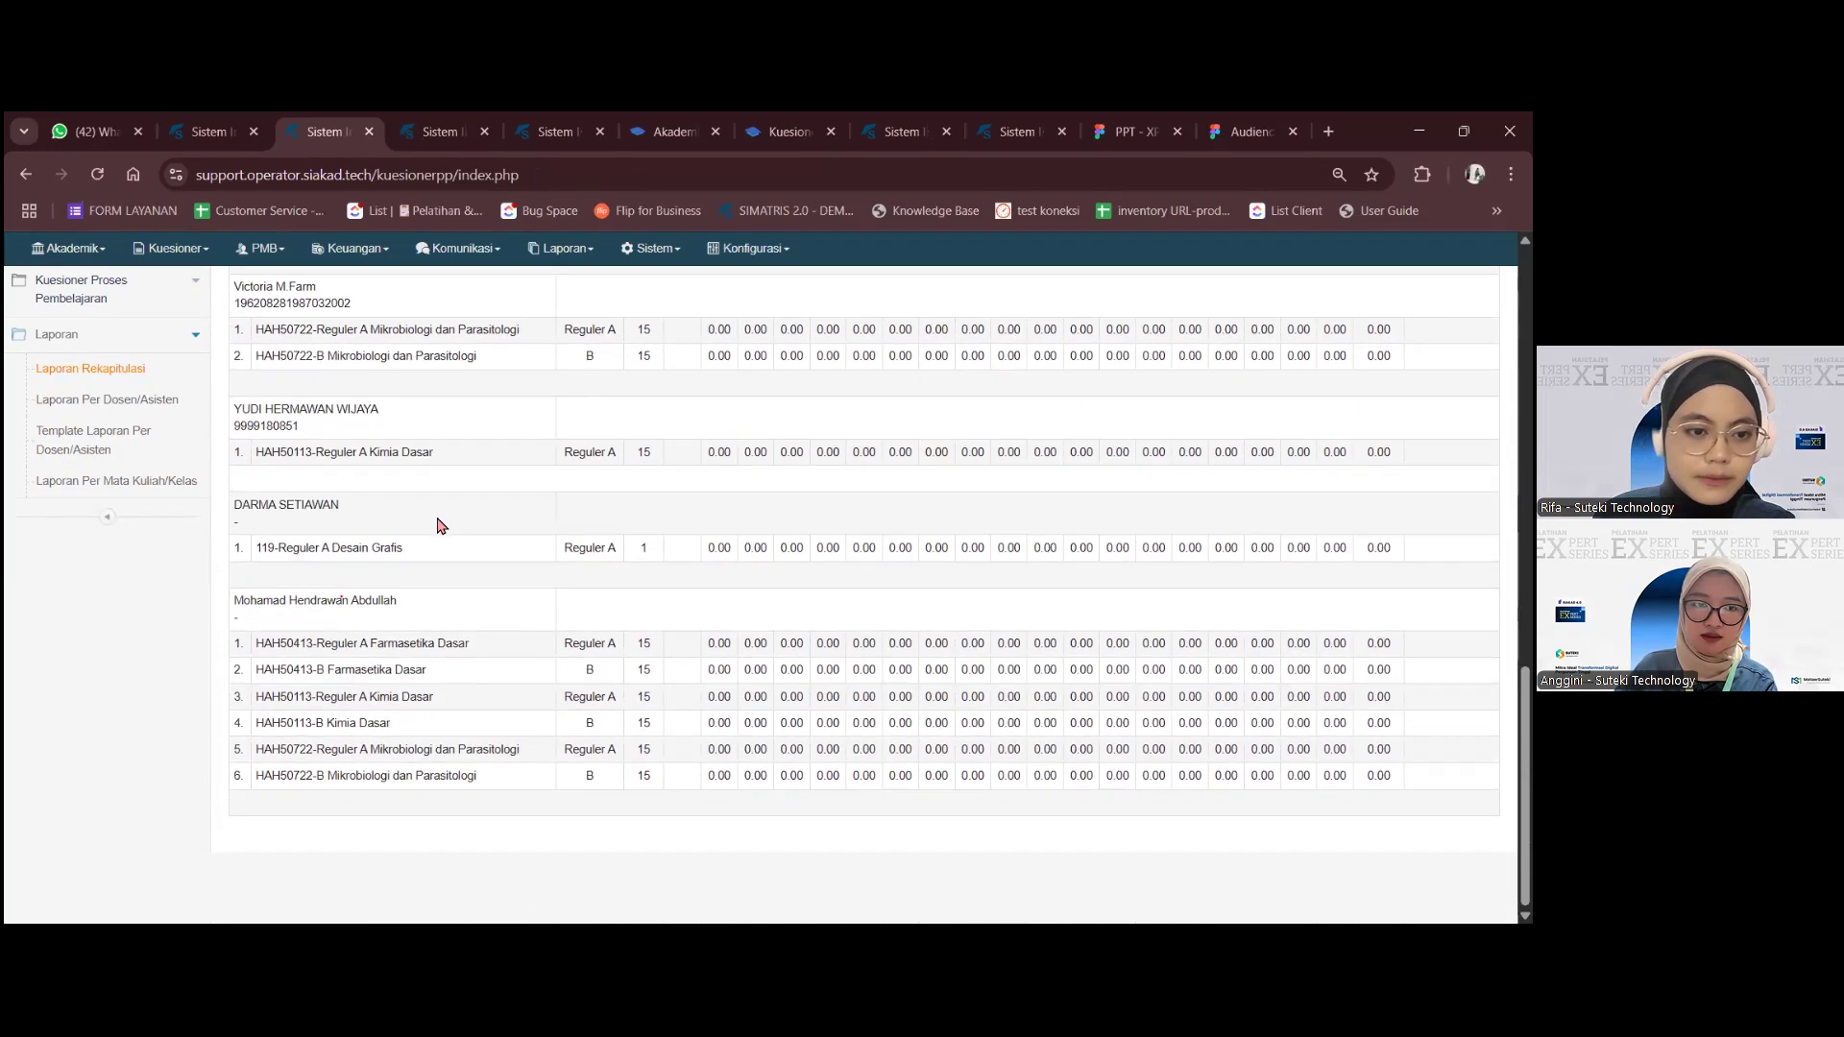
# - Open Laporan Per Dosen/Asisten in a separate browser tab and display the 2024/2025 Ganjil questionnaire results for Reguler, Lab classes with type Dosen
pyautogui.scroll(10, 441, 525)
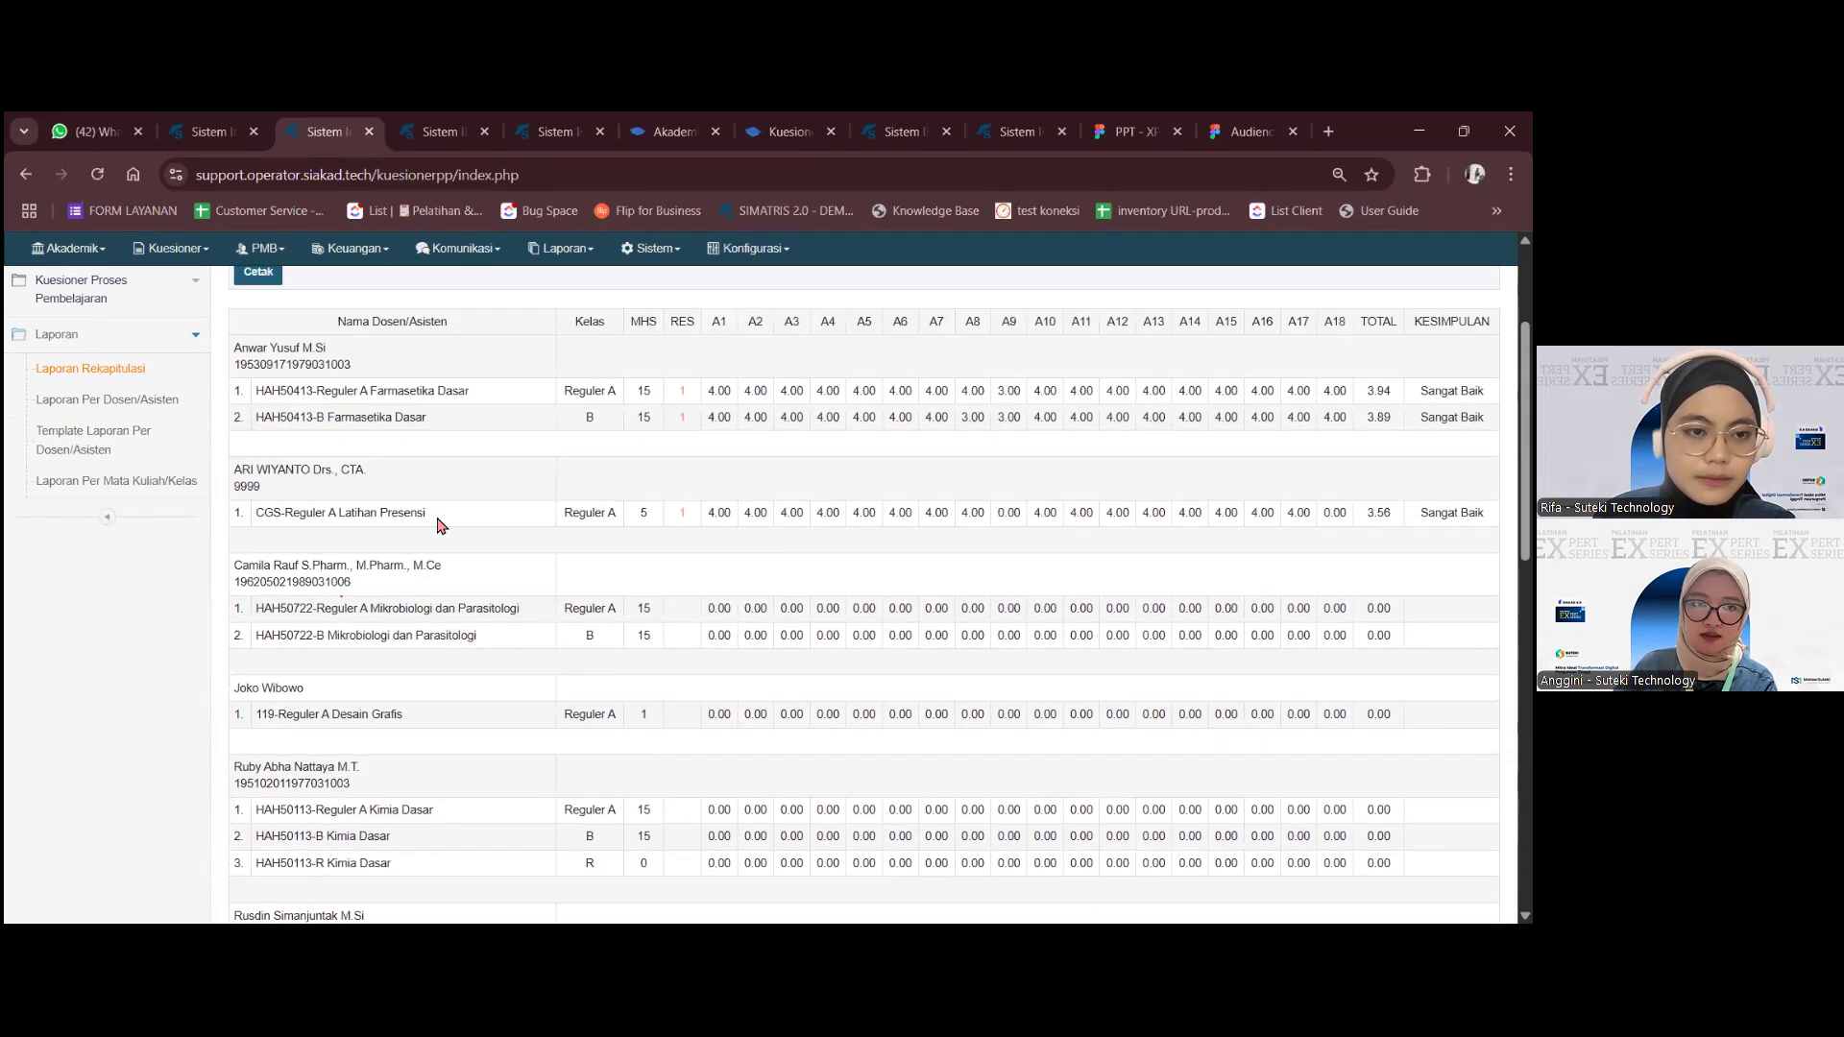
pyautogui.scroll(3, 441, 525)
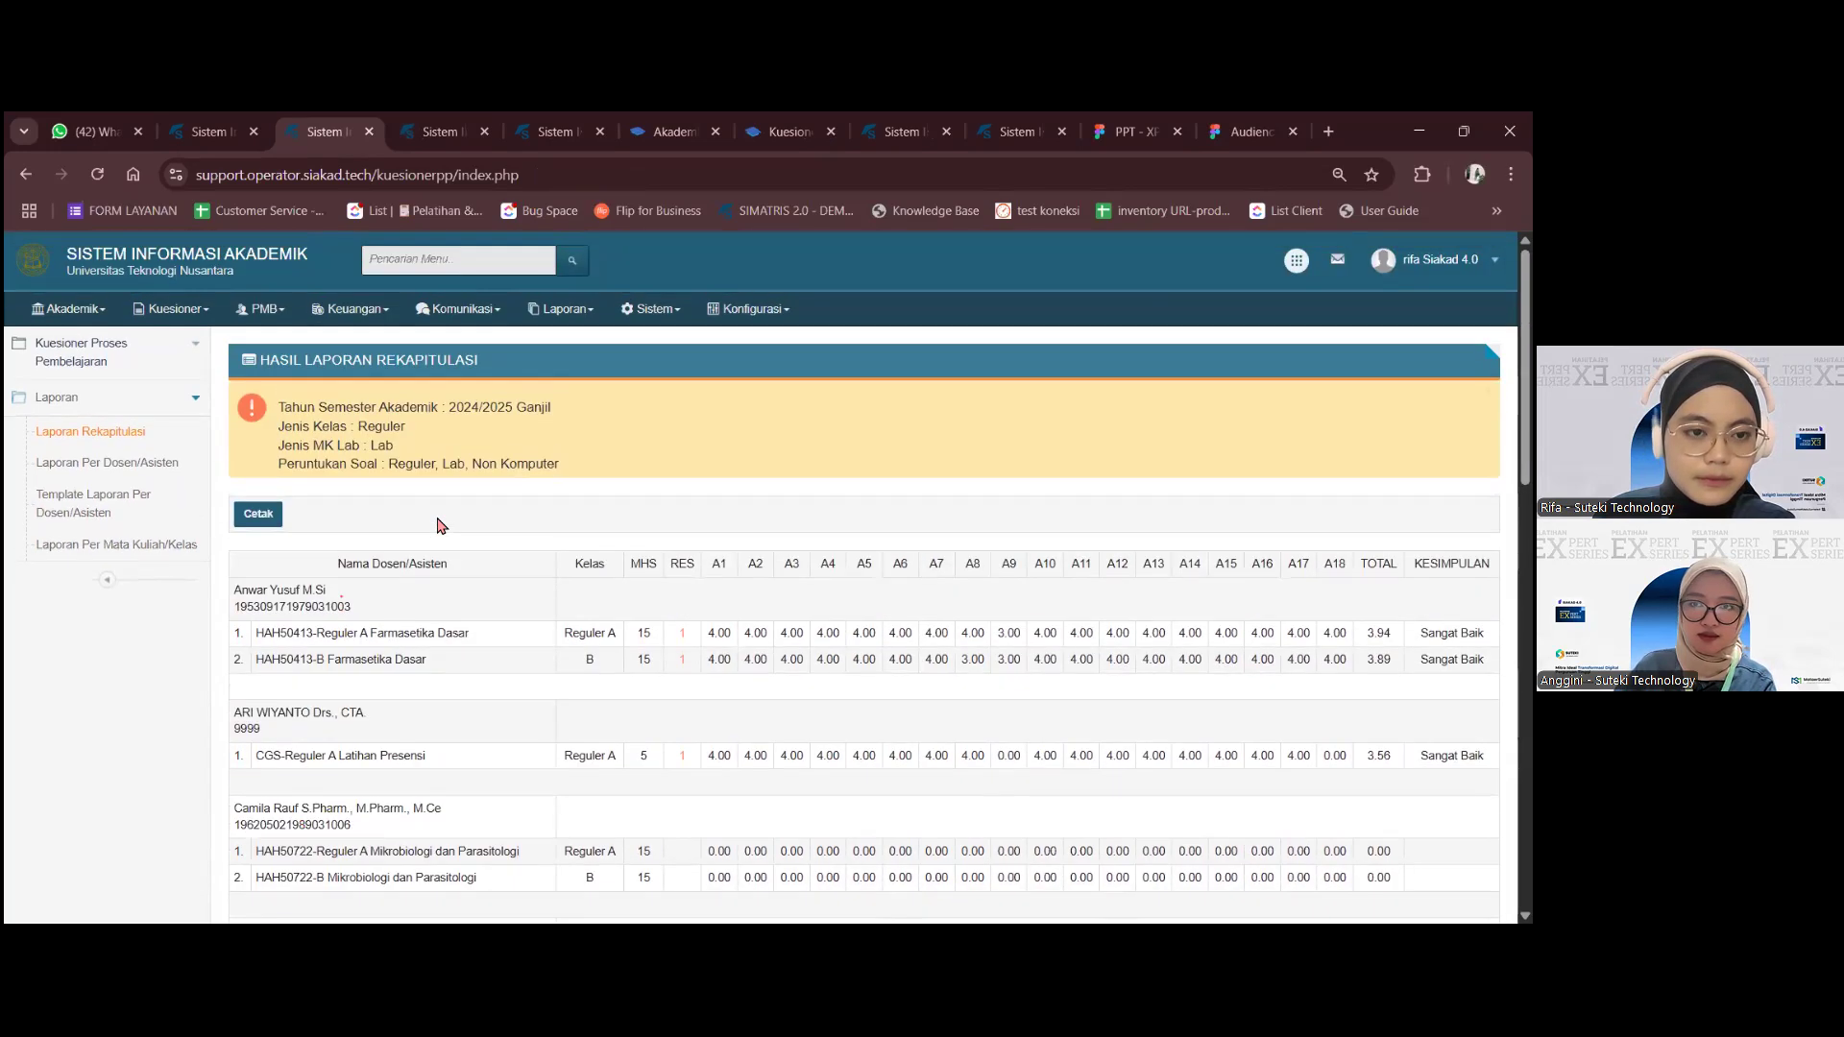
pyautogui.middleClick(153, 476)
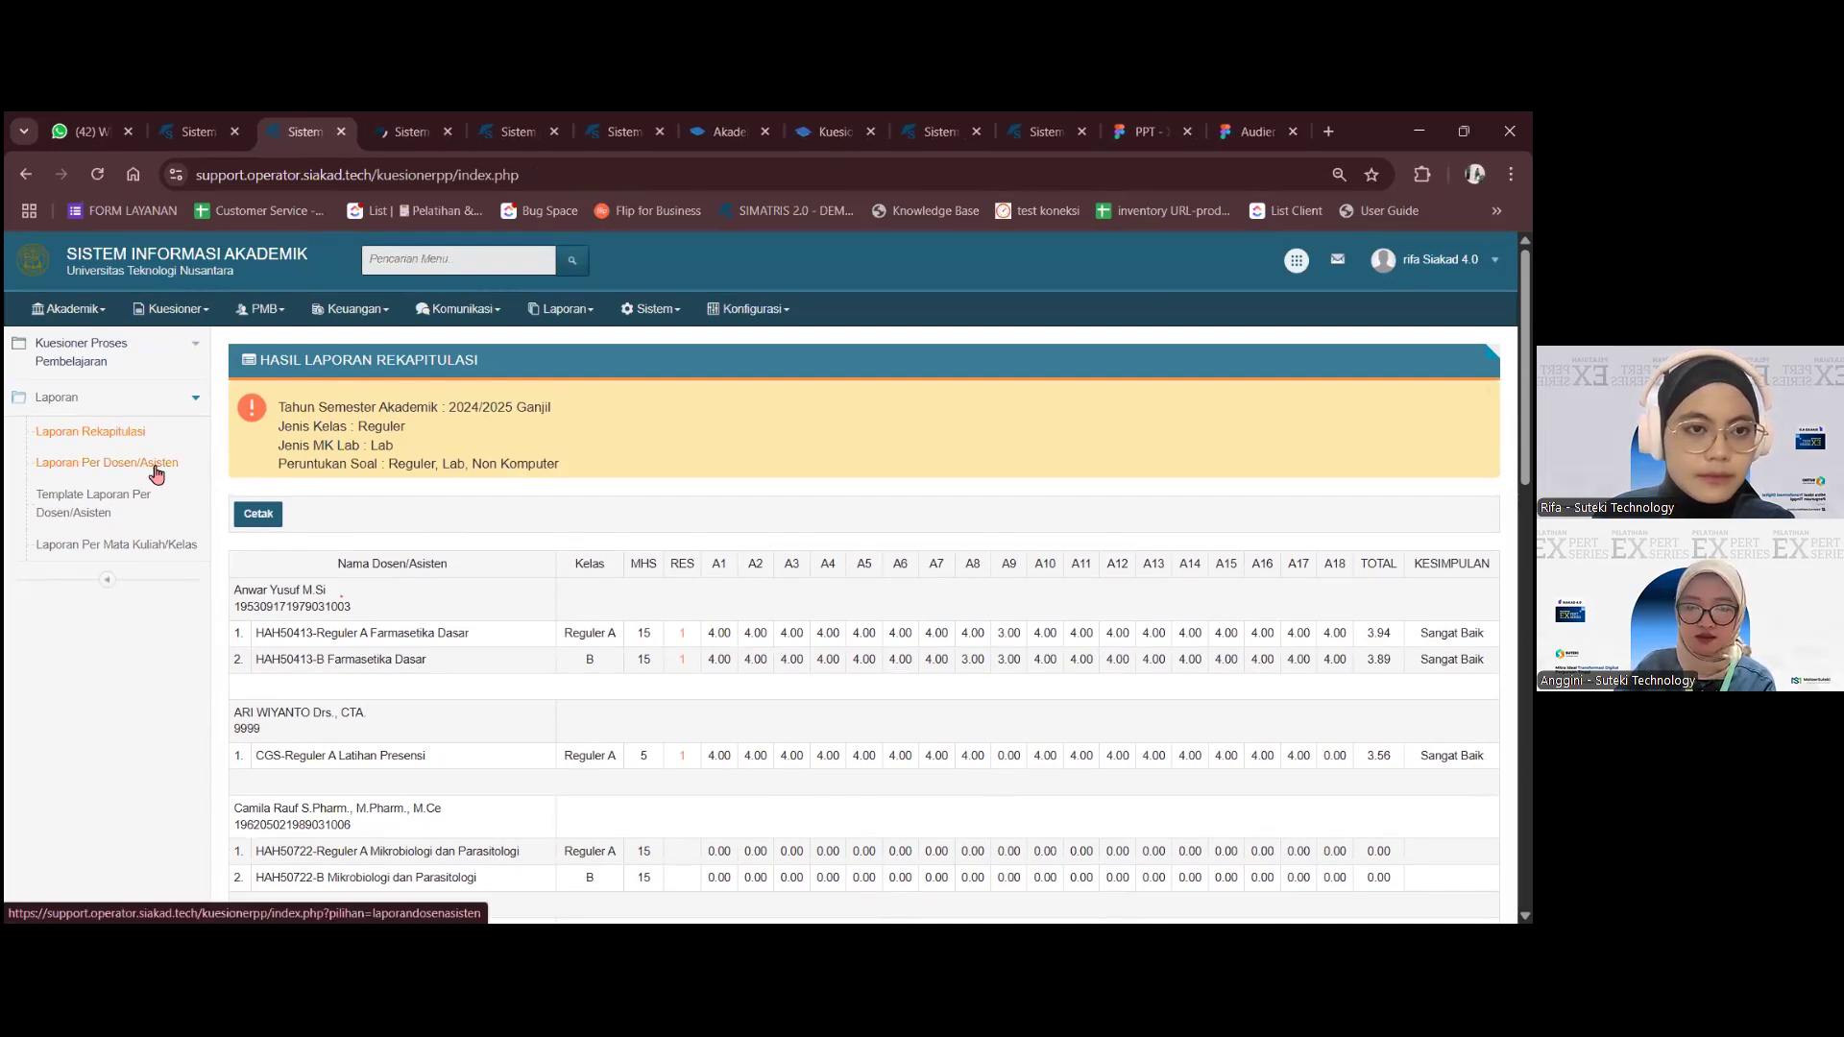
pyautogui.click(376, 131)
pyautogui.click(477, 556)
pyautogui.click(278, 835)
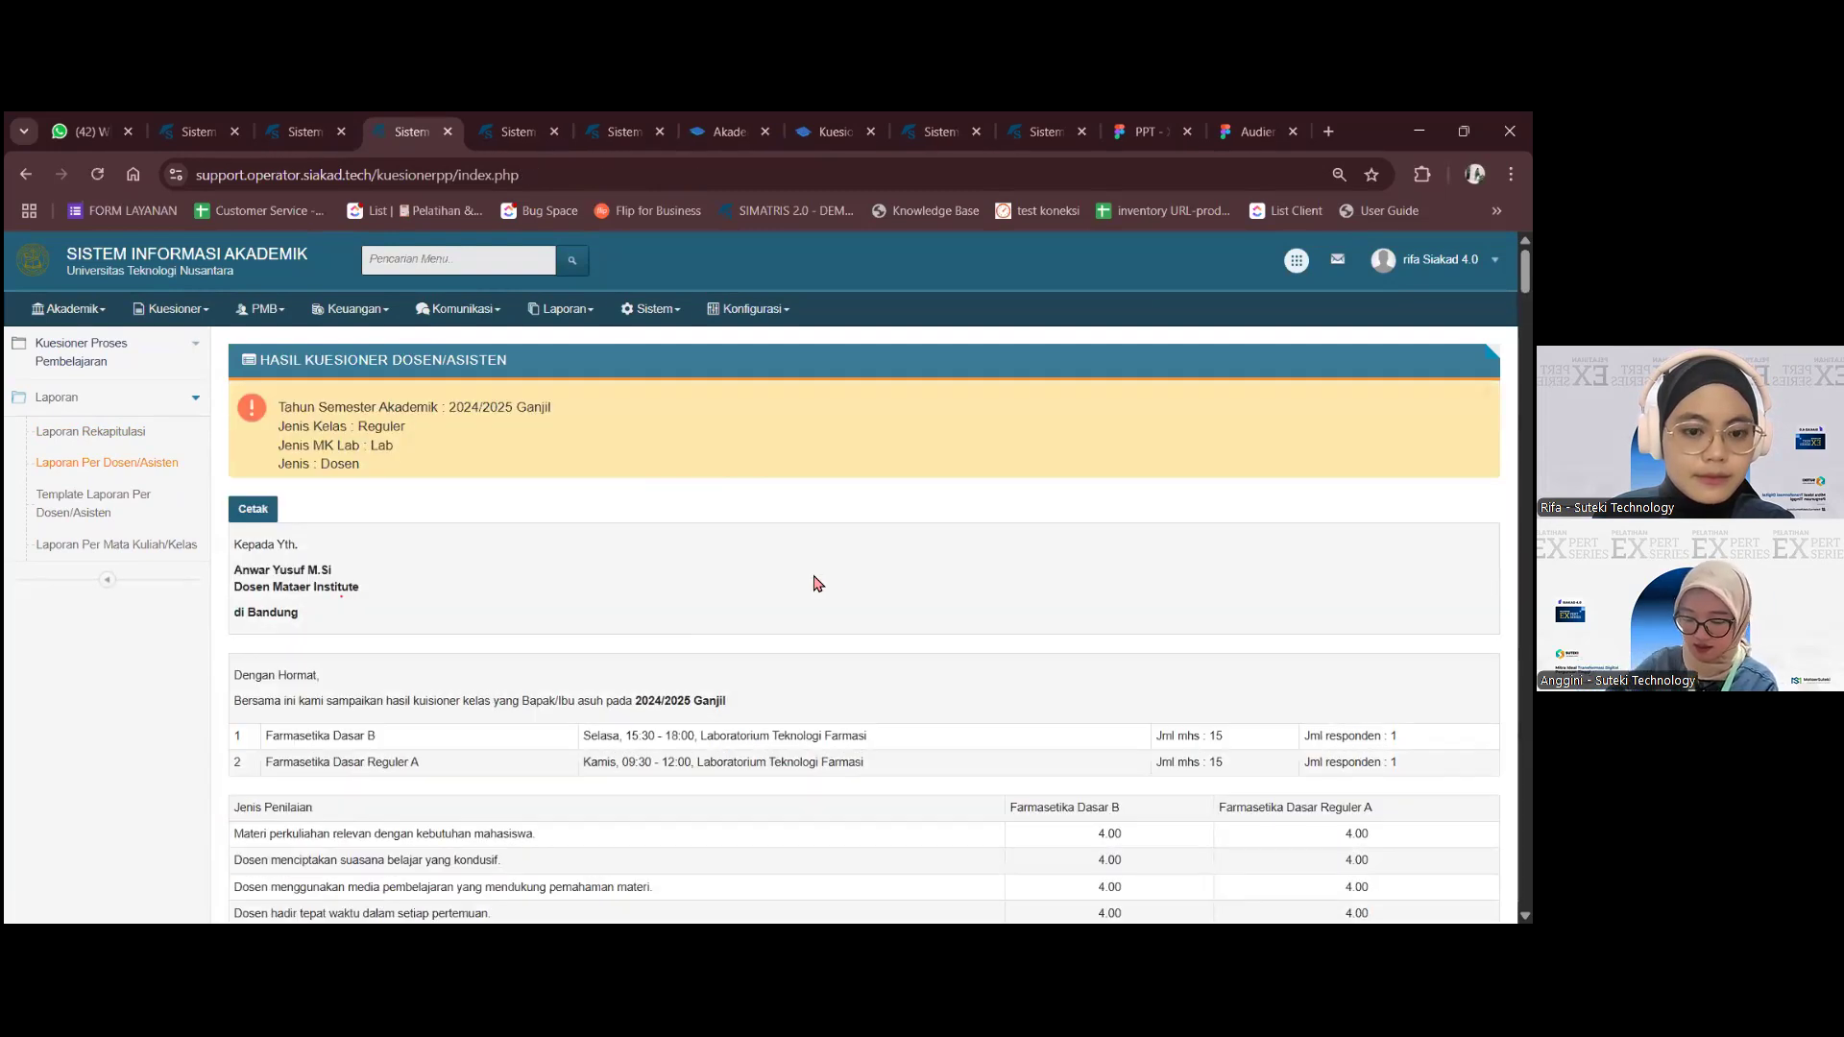
# - Review the per-lecturer result letters, including assessment scores, conclusions, closing text and signatures, and return to the first lecturer's letter
pyautogui.scroll(-10, 818, 584)
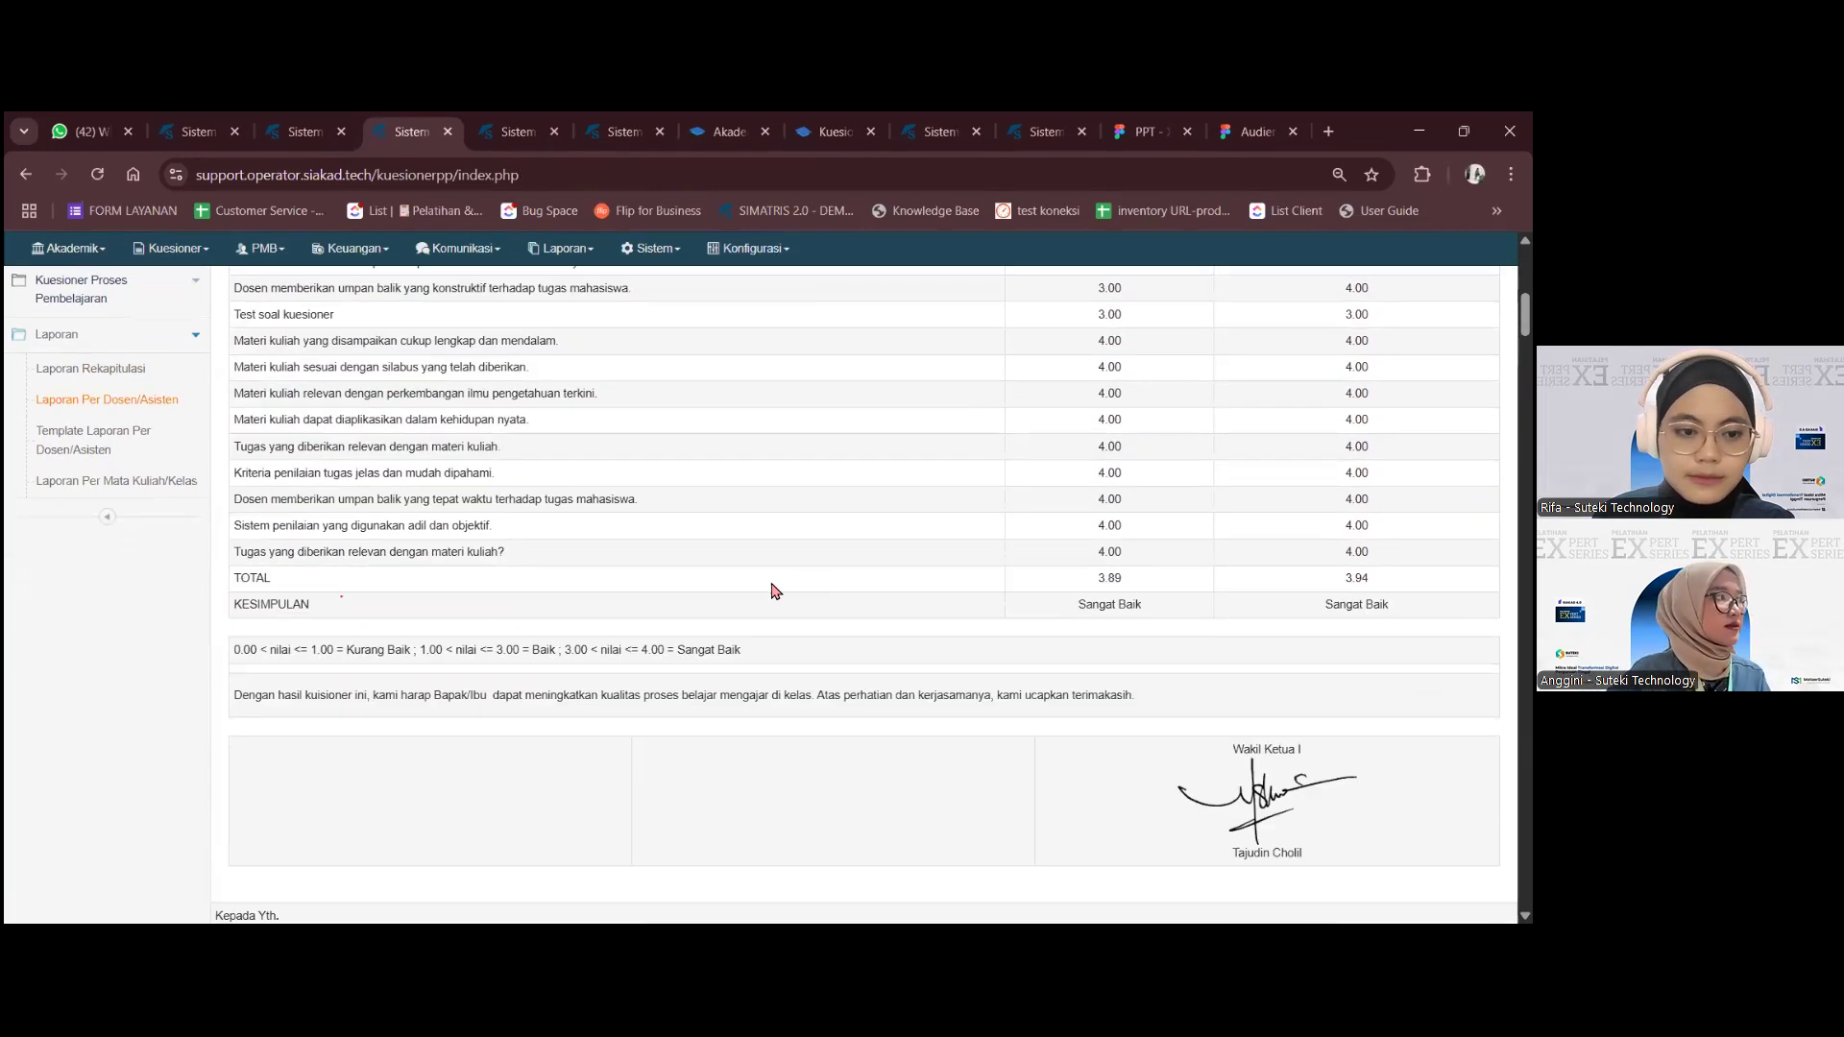
pyautogui.moveTo(276, 698); pyautogui.dragTo(683, 697)
pyautogui.scroll(-15, 716, 678)
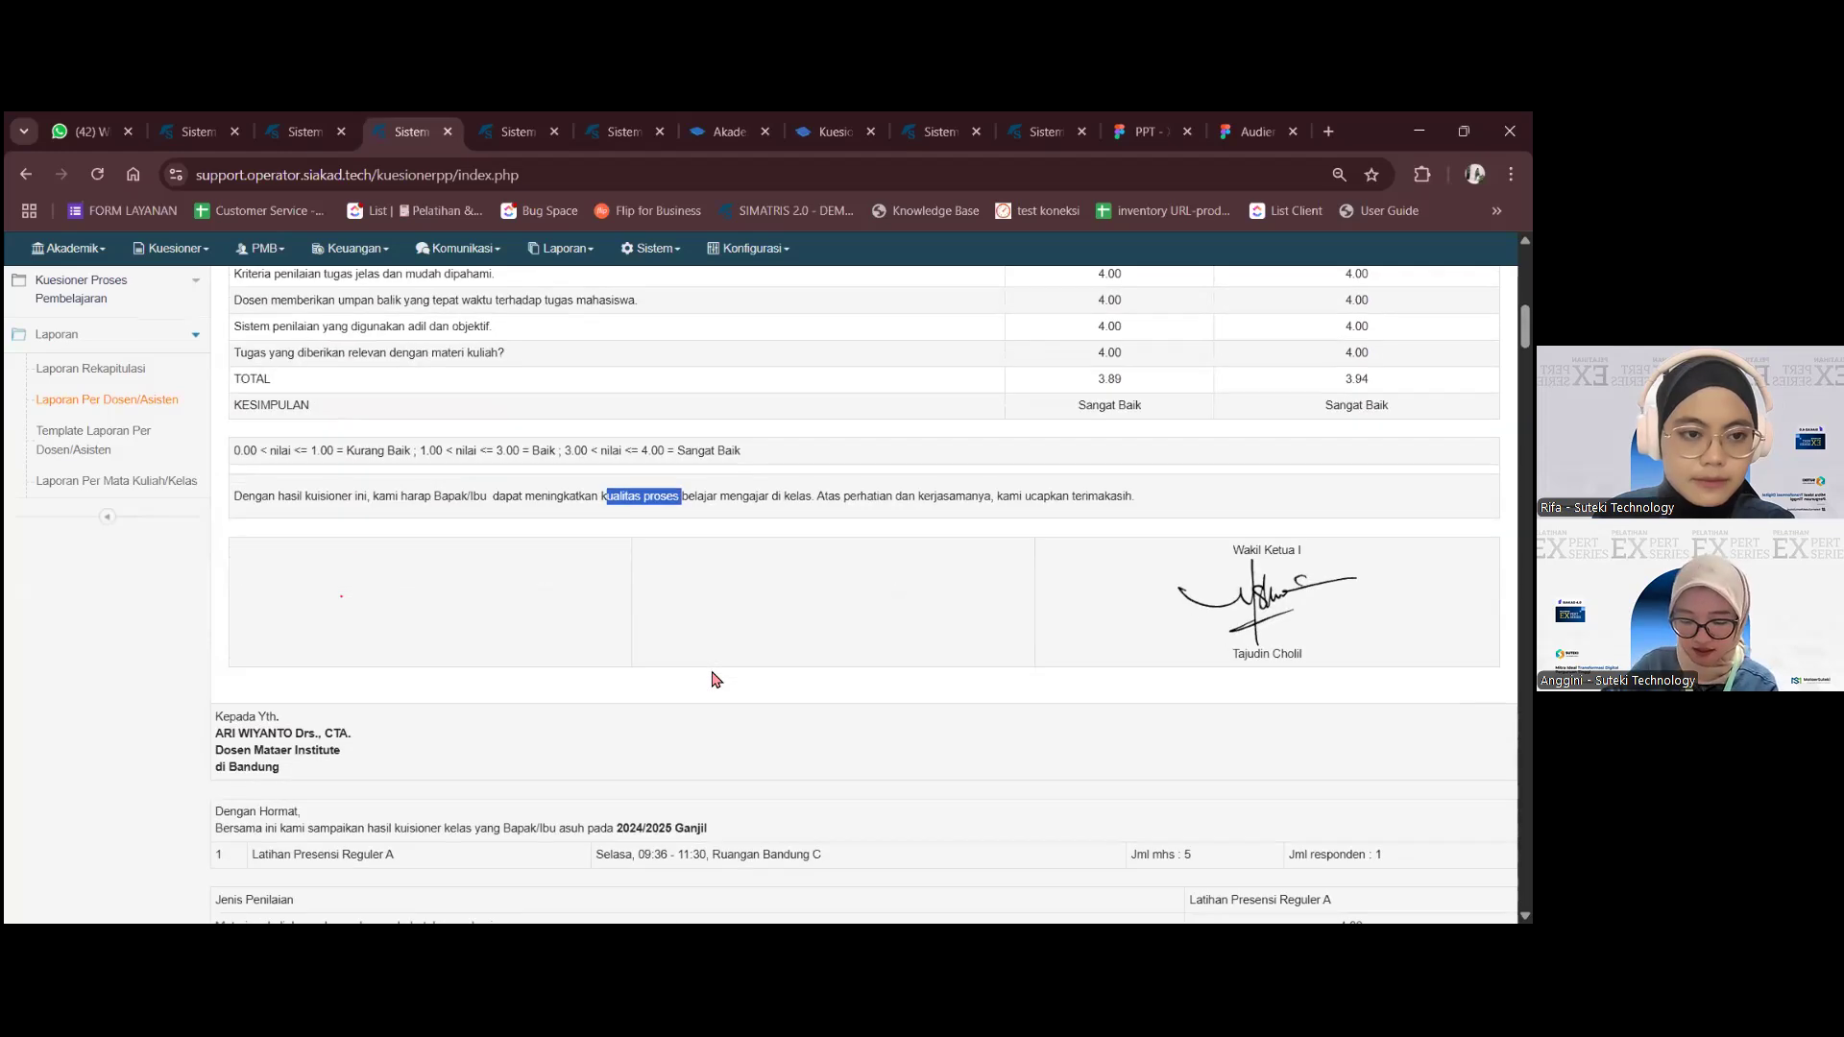
pyautogui.scroll(-7, 716, 678)
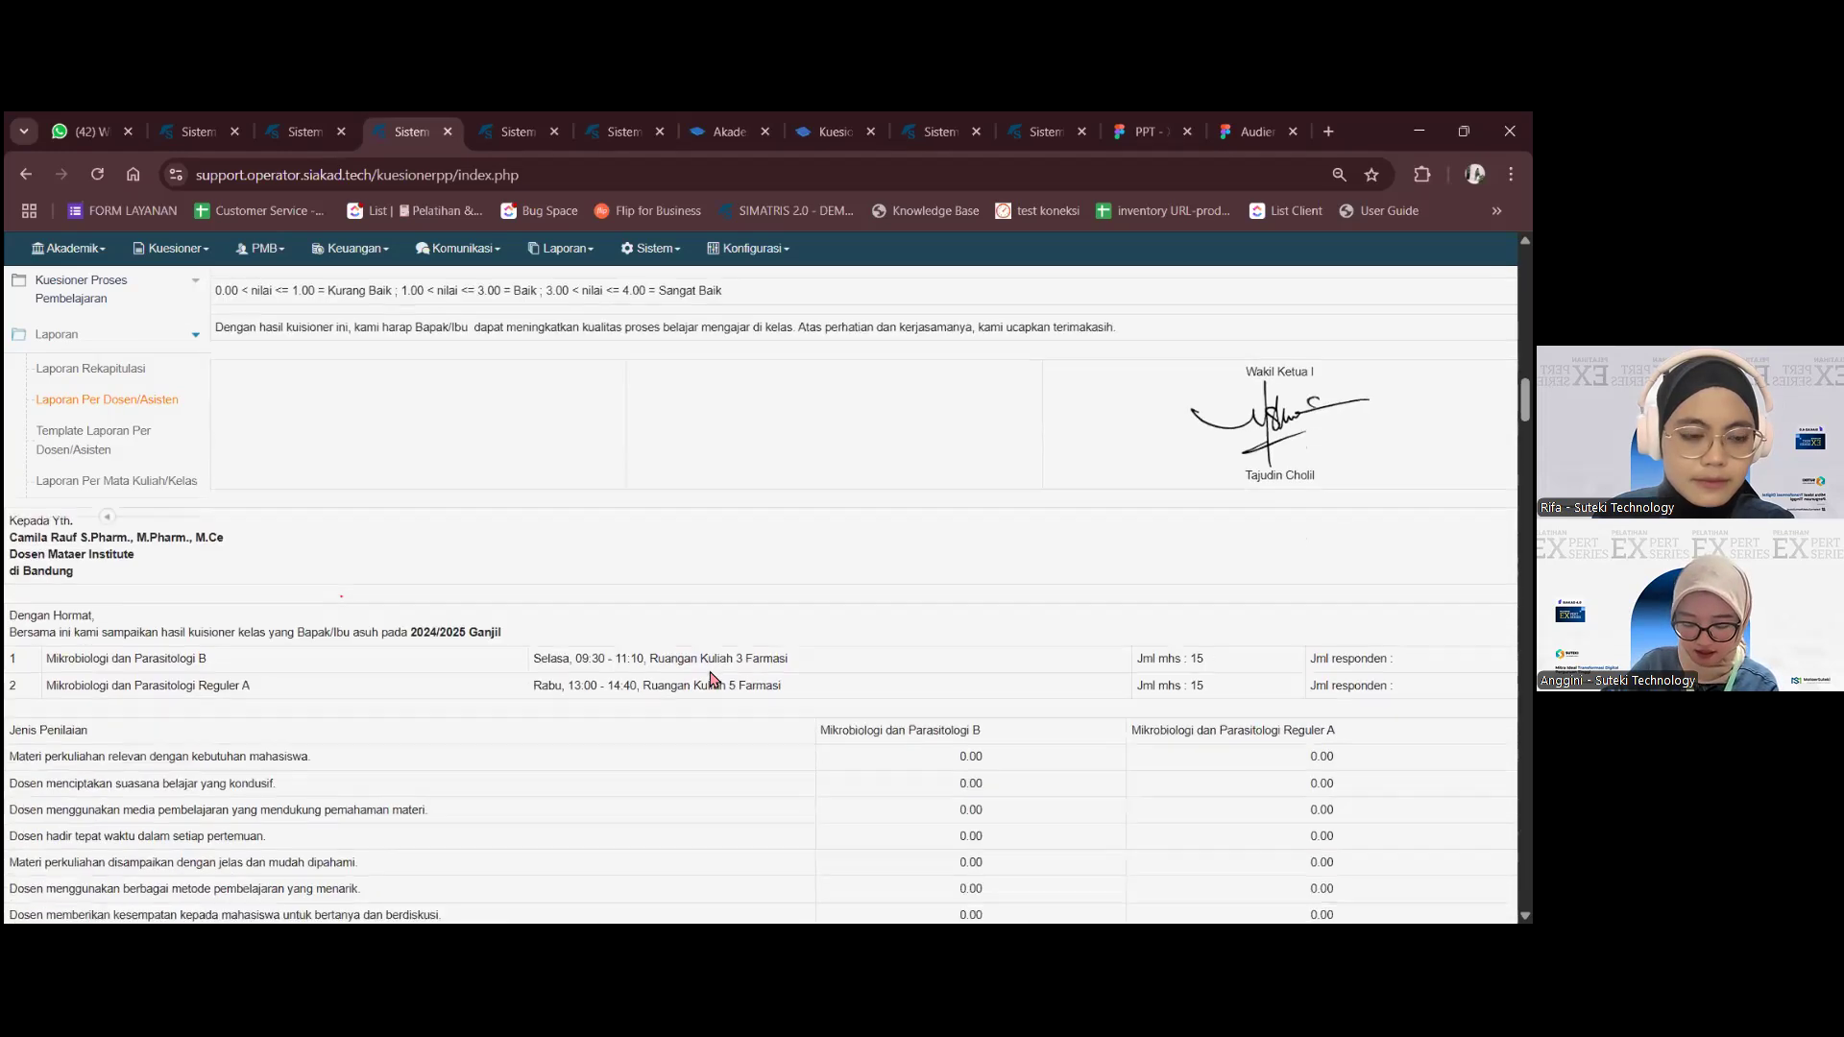
pyautogui.scroll(12, 715, 678)
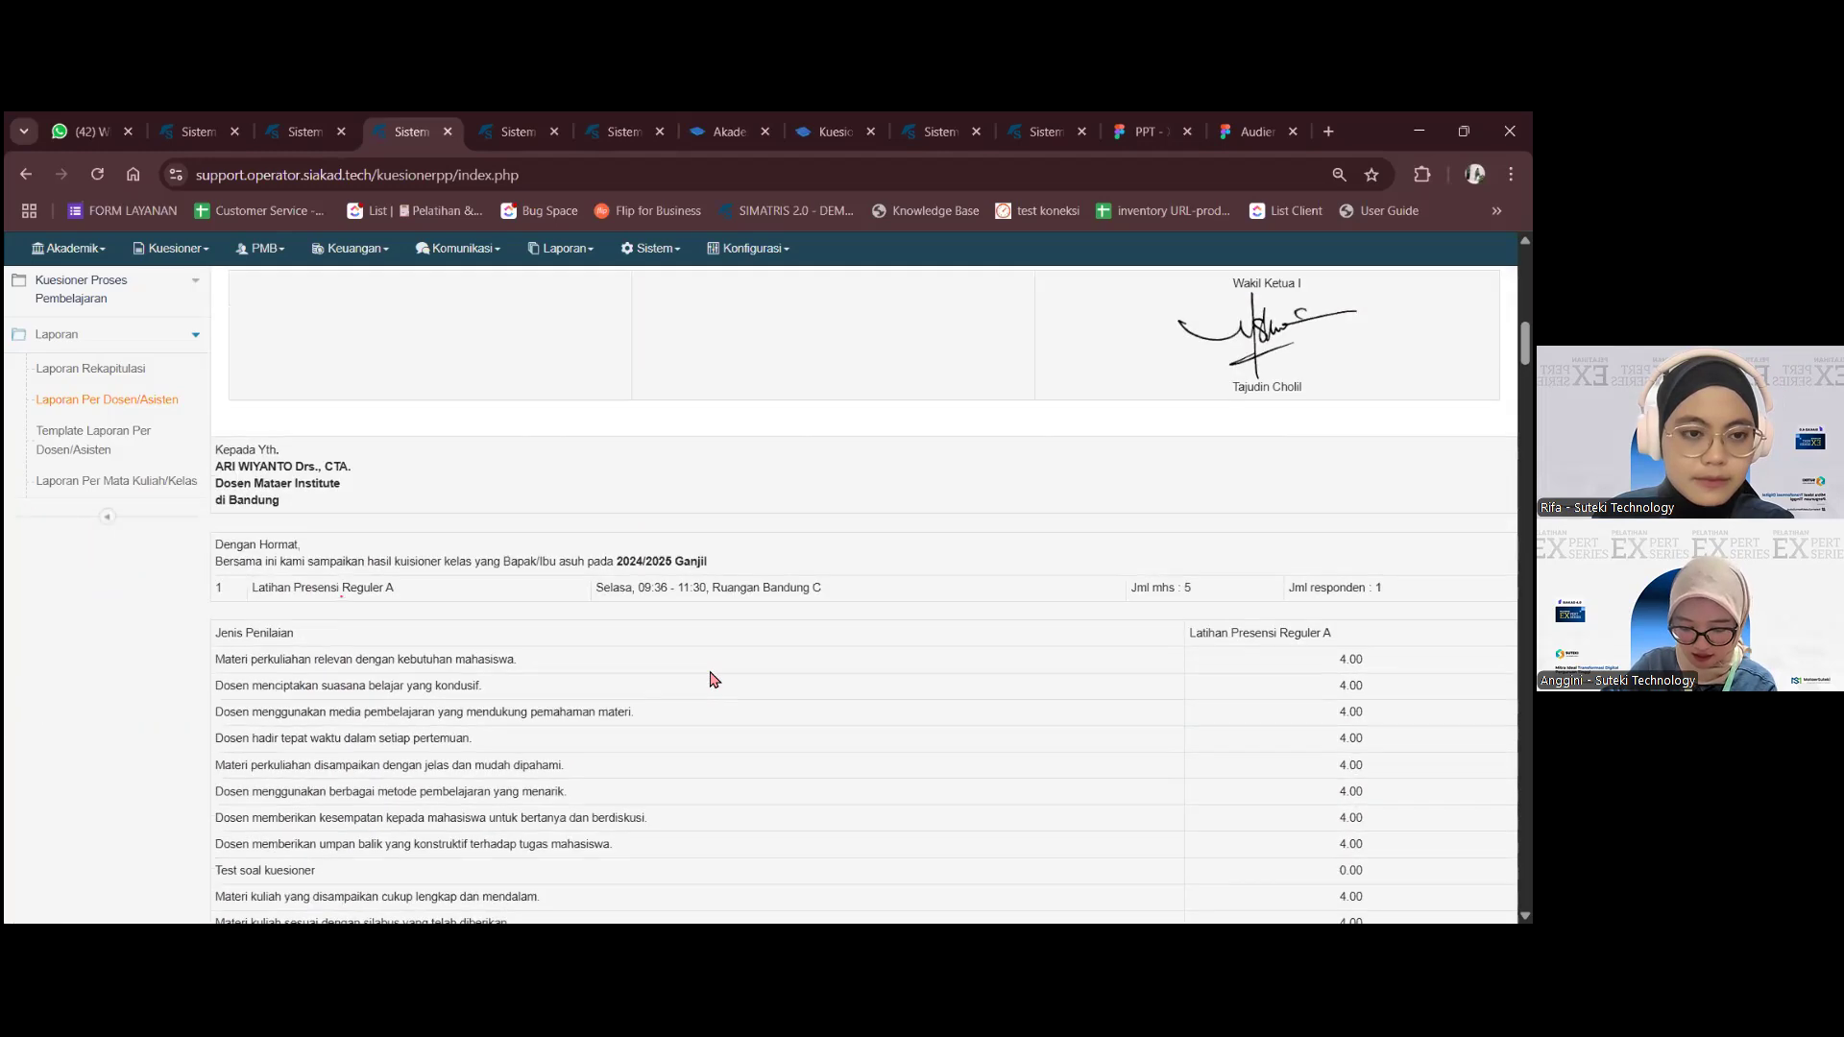
pyautogui.scroll(3, 712, 678)
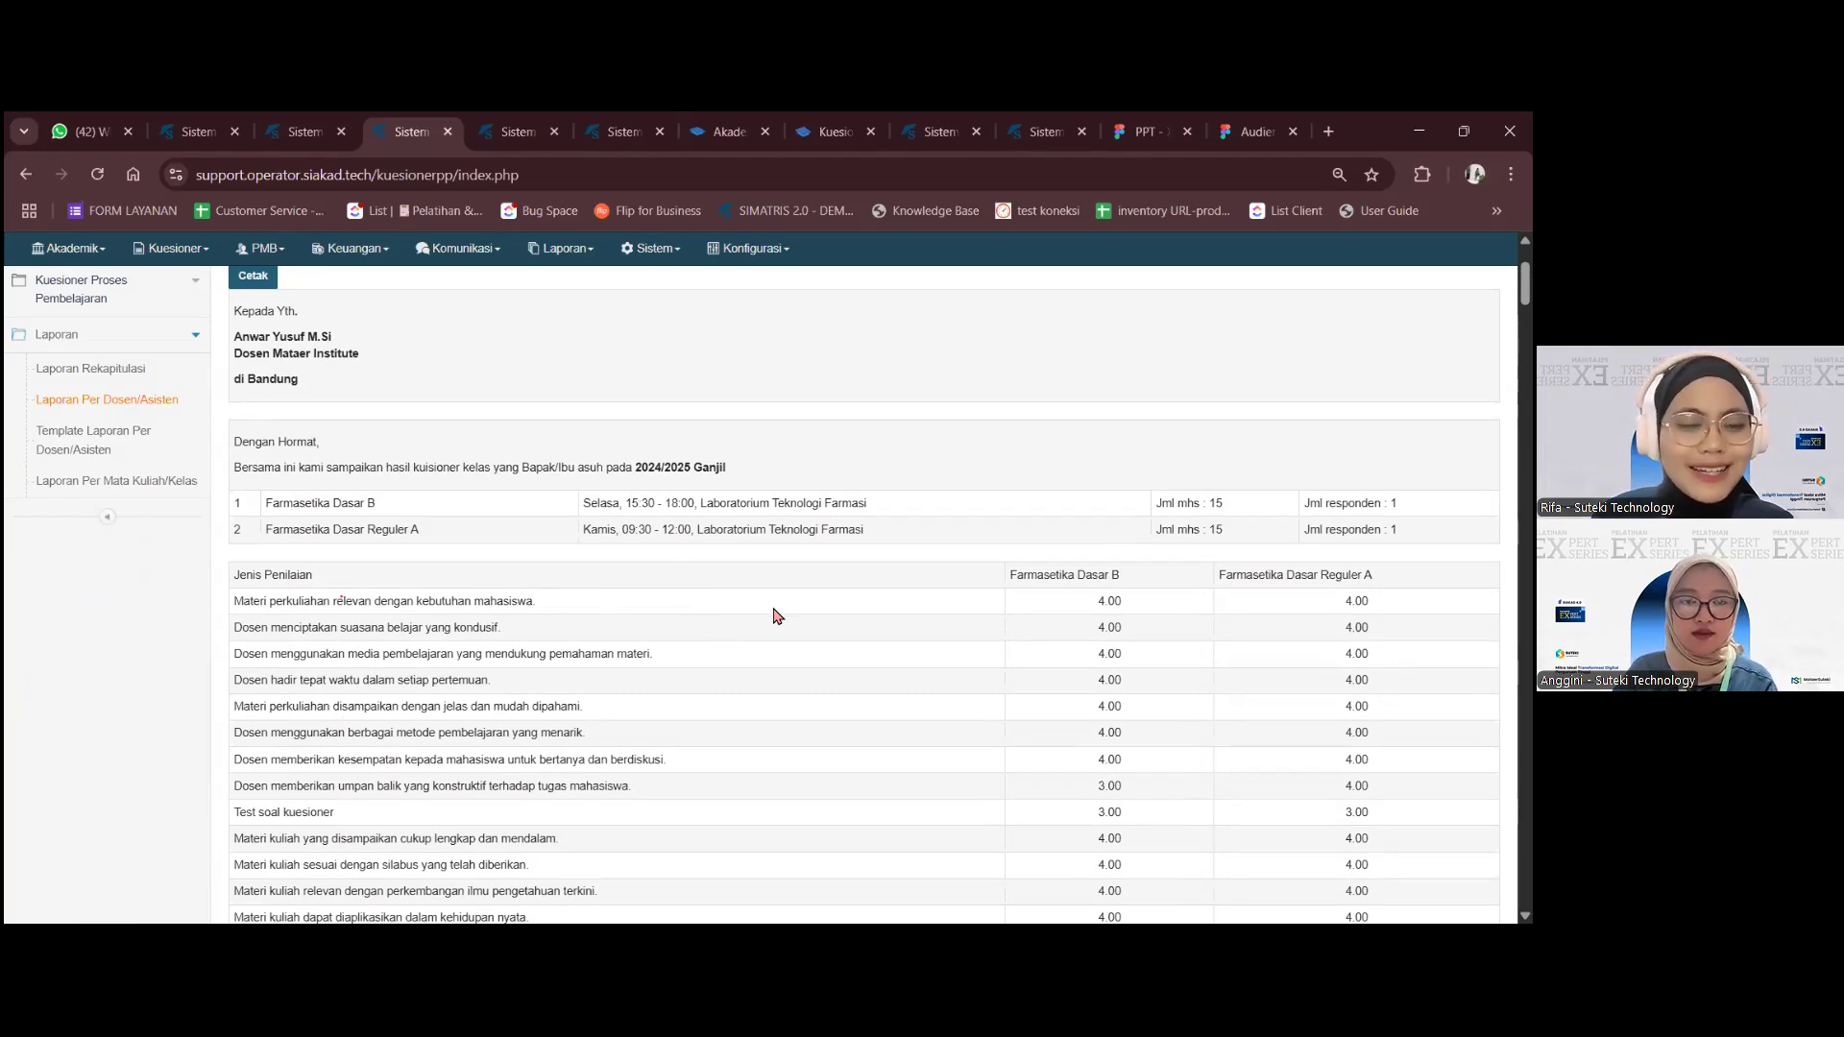
pyautogui.scroll(1, 778, 615)
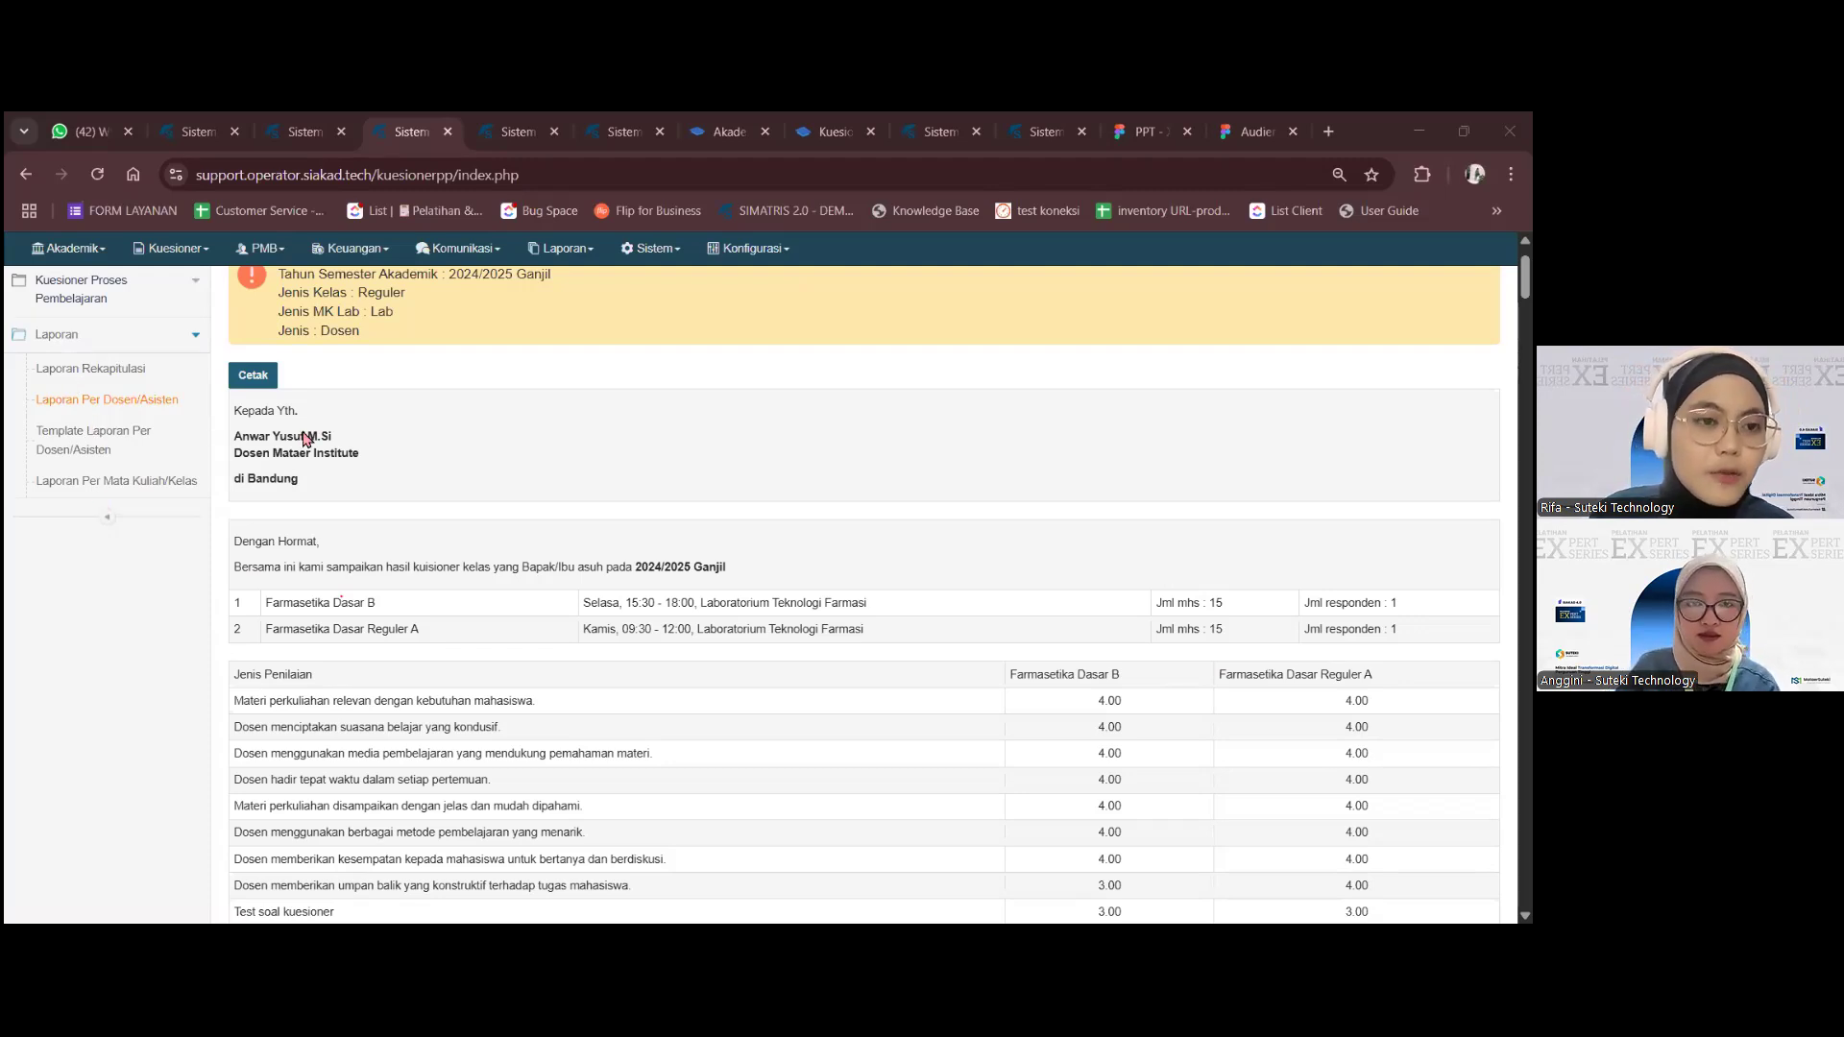
# - Return to the Tambah Soal form of the Proses Pembelajaran questionnaire and examine the Peruntukan Soal options, including Reguler - Non Lab
pyautogui.hotkey('ctrl', 'shift', 'Tab')
pyautogui.scroll(-2, 516, 491)
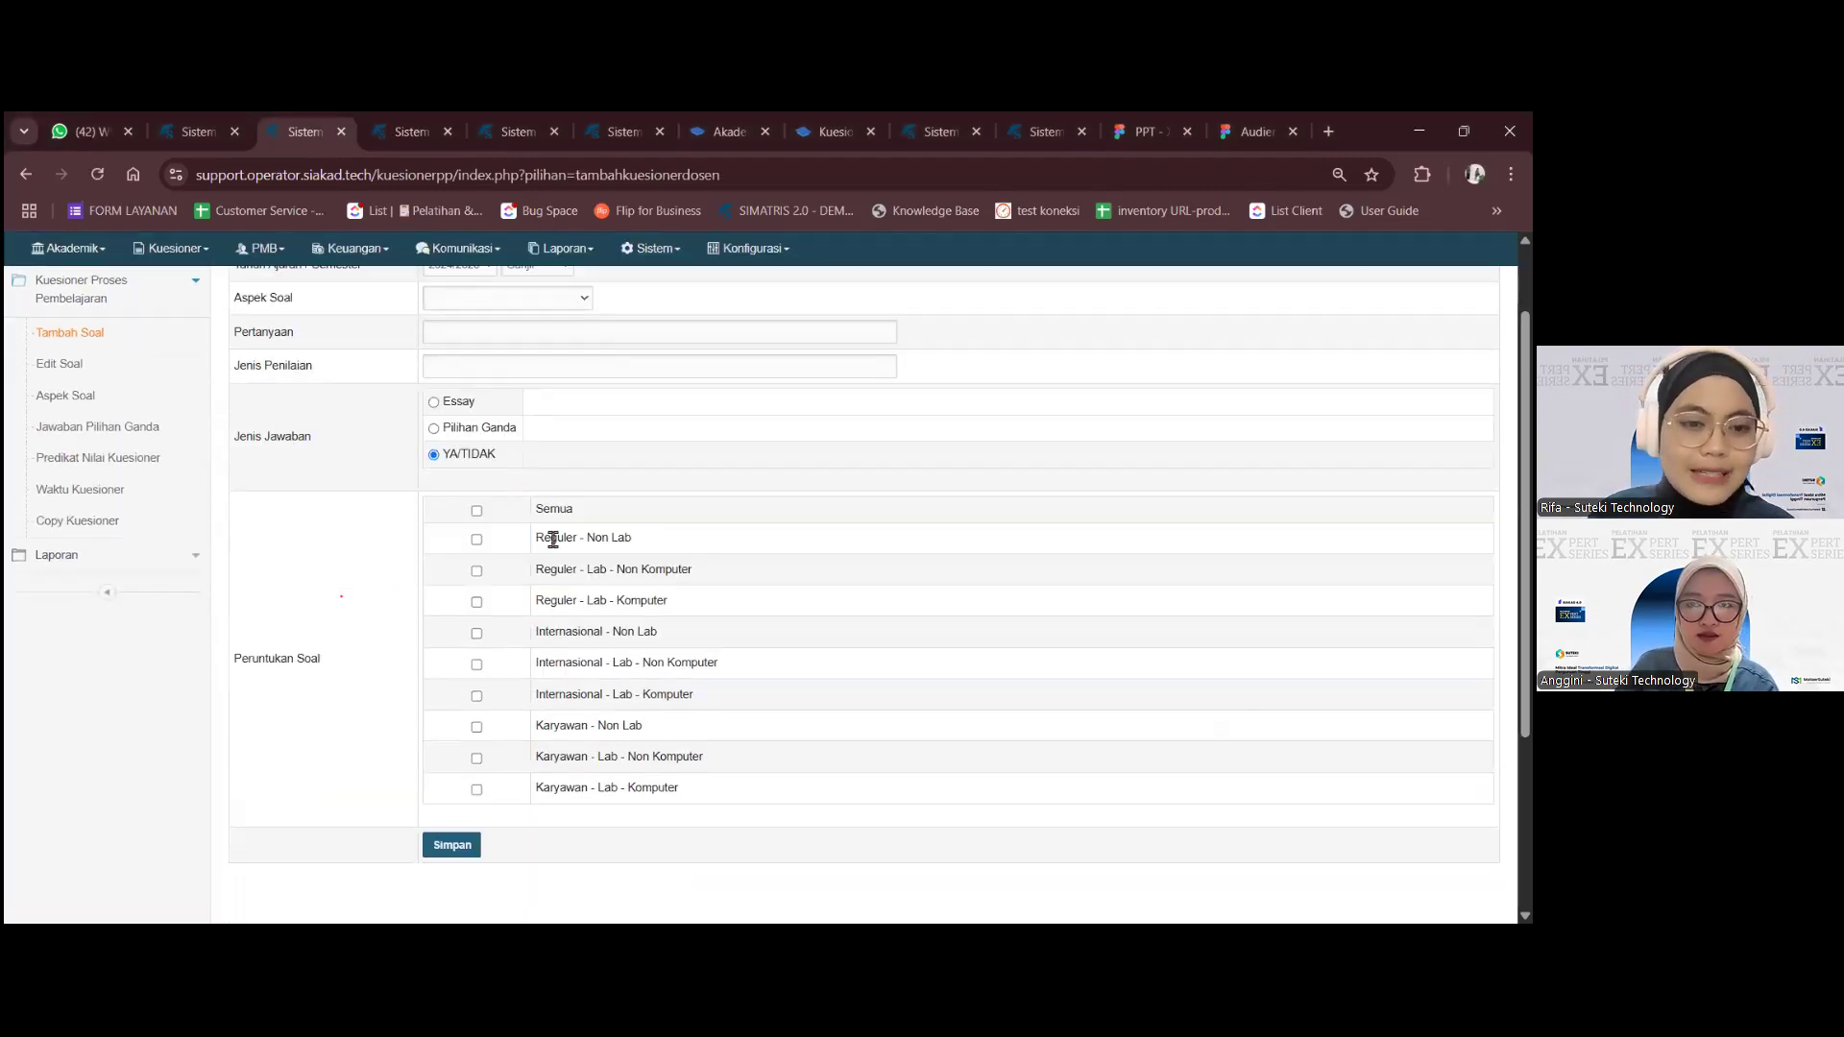
pyautogui.moveTo(538, 540); pyautogui.dragTo(632, 544)
pyautogui.click(633, 545)
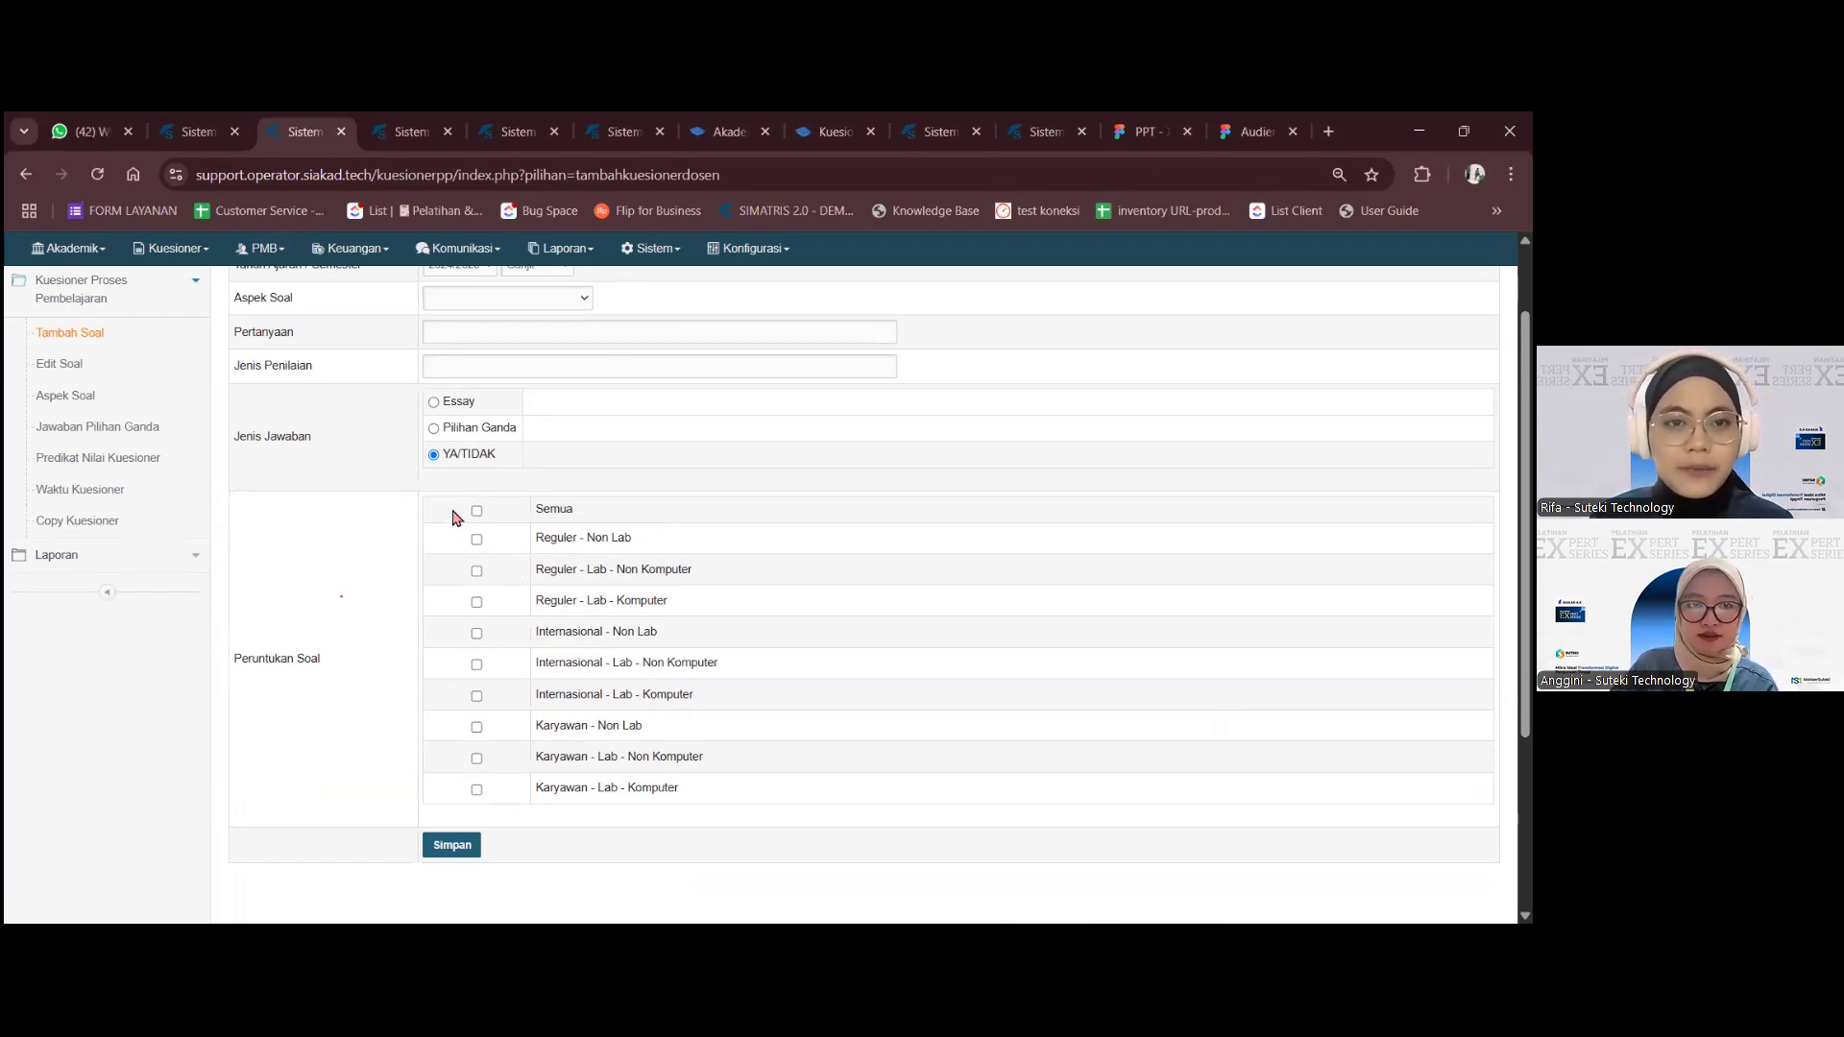
pyautogui.scroll(2, 550, 555)
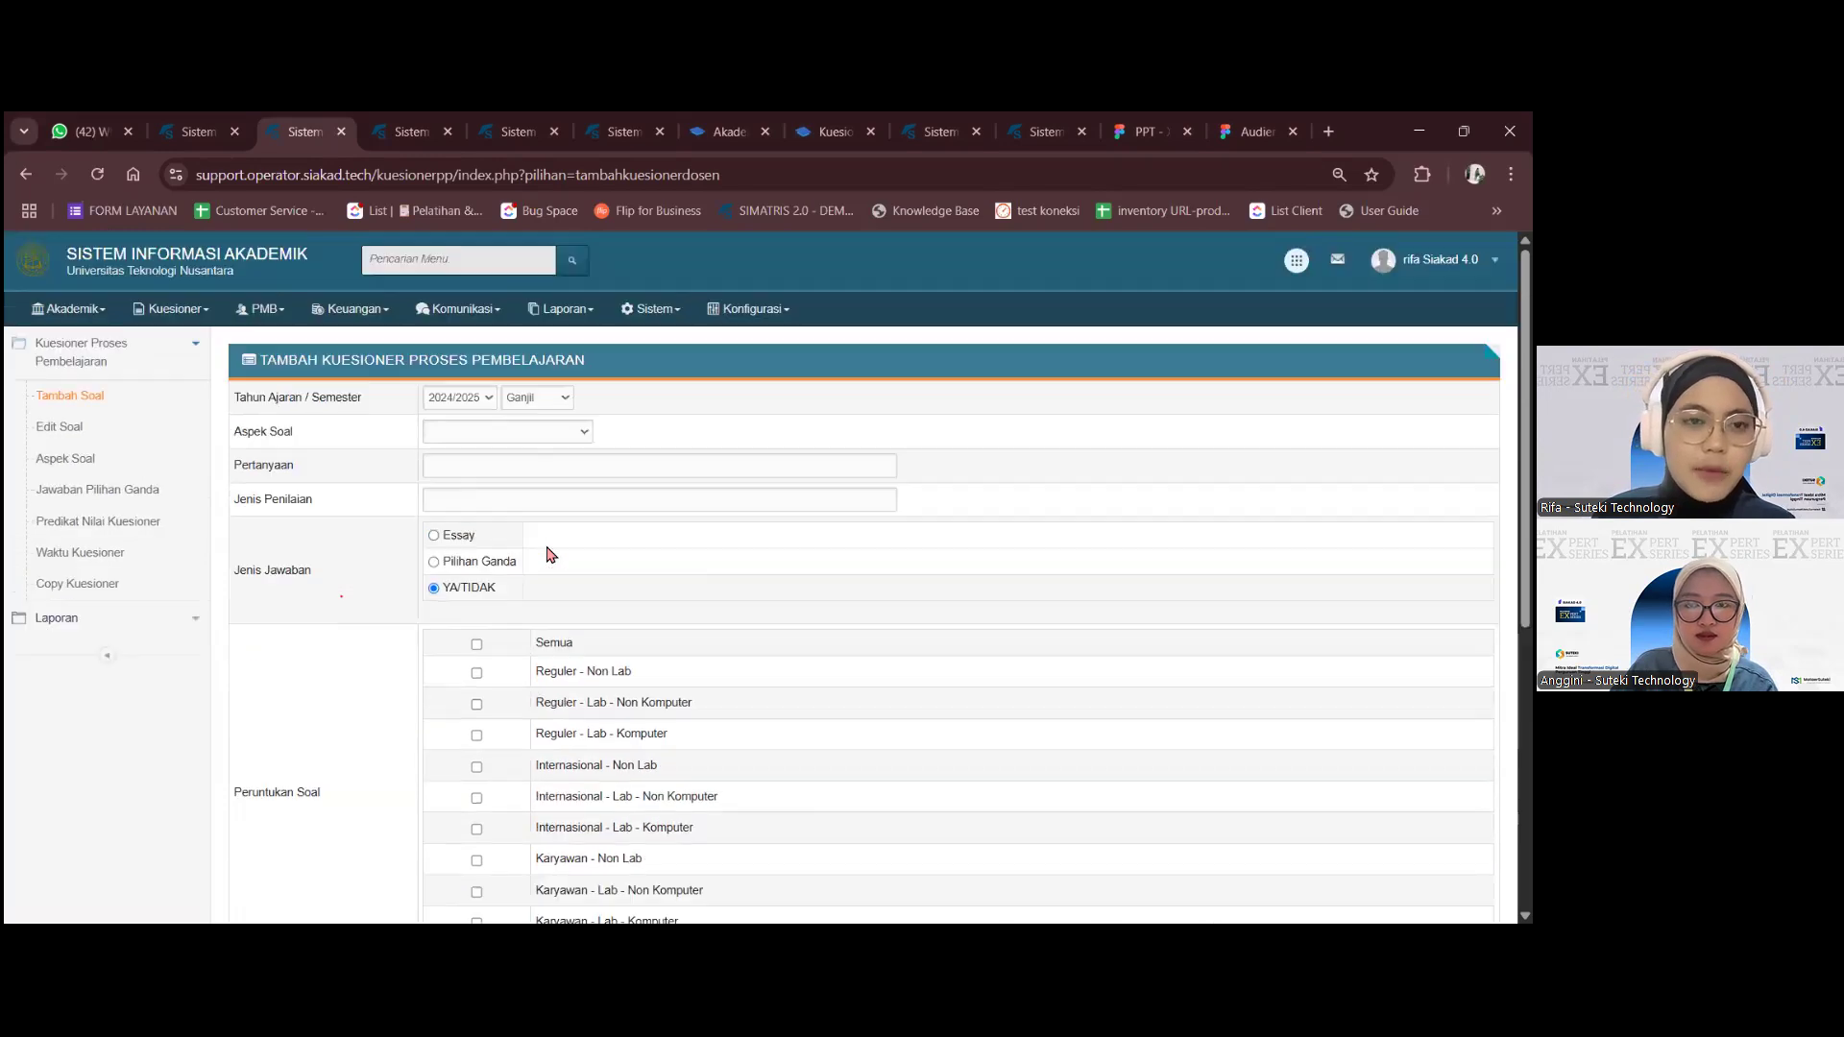